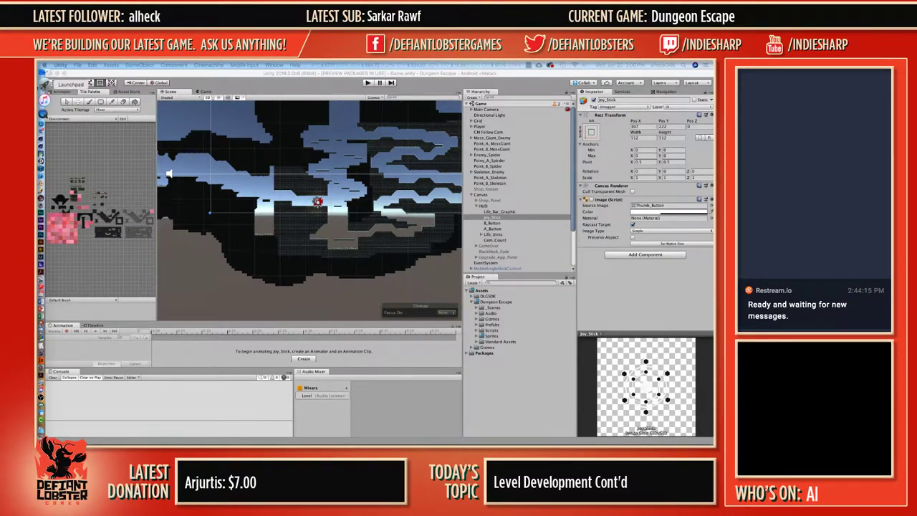
Inspect the level layout from the opening cavern with its pillars and enemies to the brick dungeon's entrance corridor.
left_click(42, 86)
left_click(317, 174)
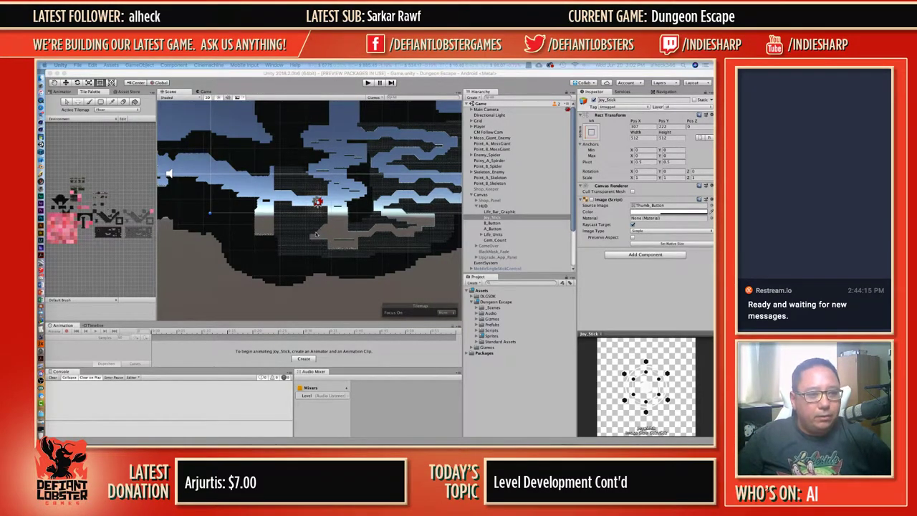
middle_click_drag(259, 199, 399, 225)
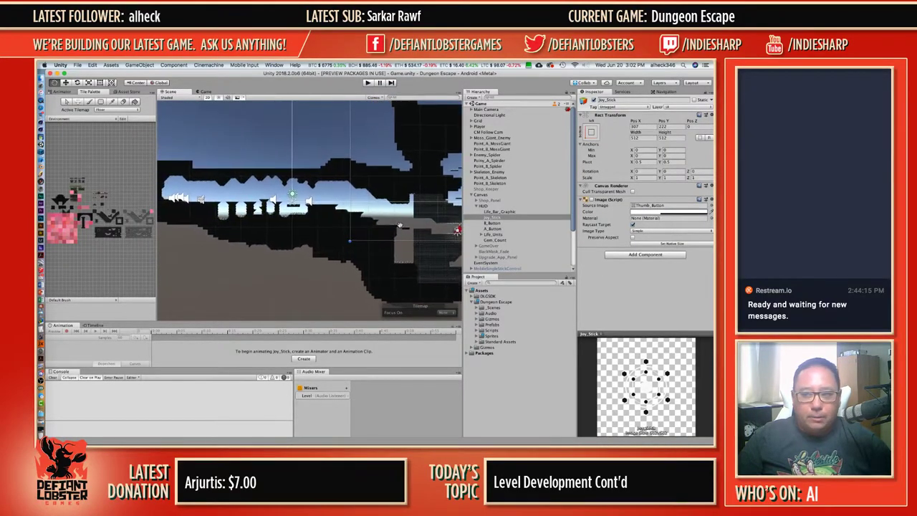
scroll(302, 219, "up", 5)
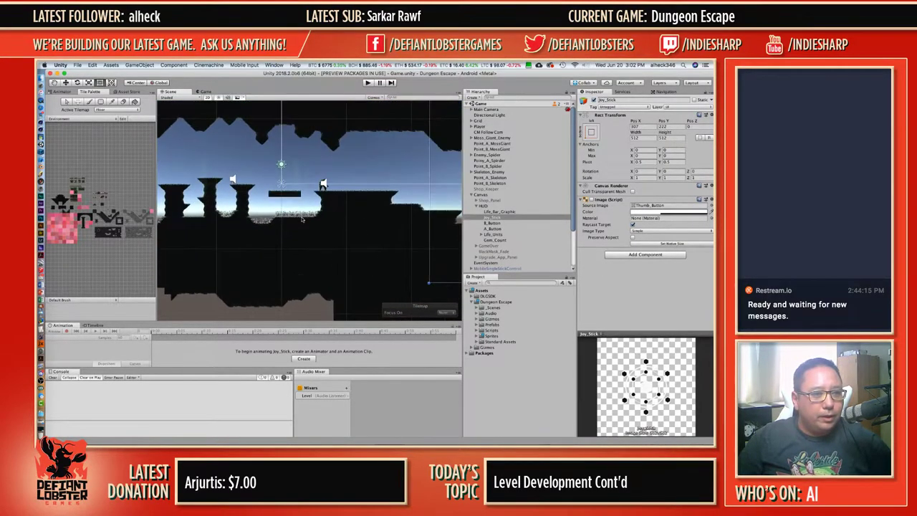
scroll(302, 219, "up", 3)
middle_click_drag(258, 183, 298, 239)
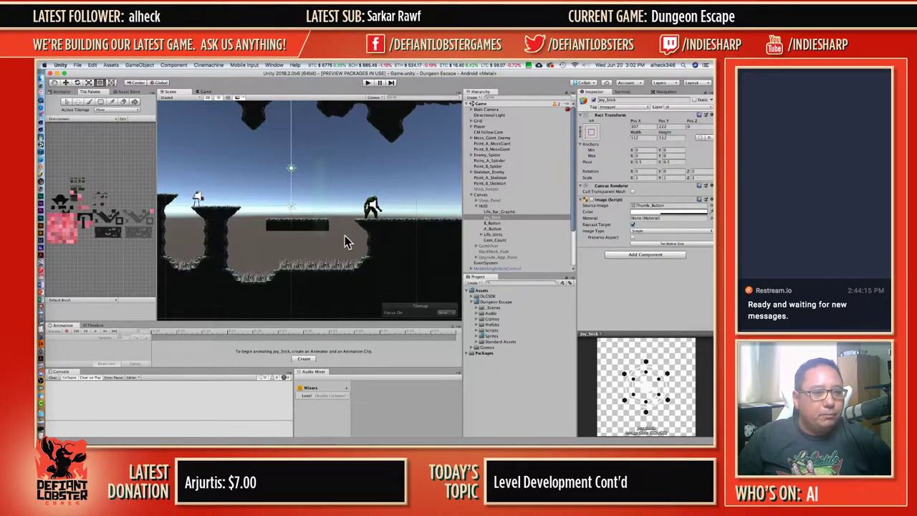
key("q")
left_click_drag(382, 255, 136, 229)
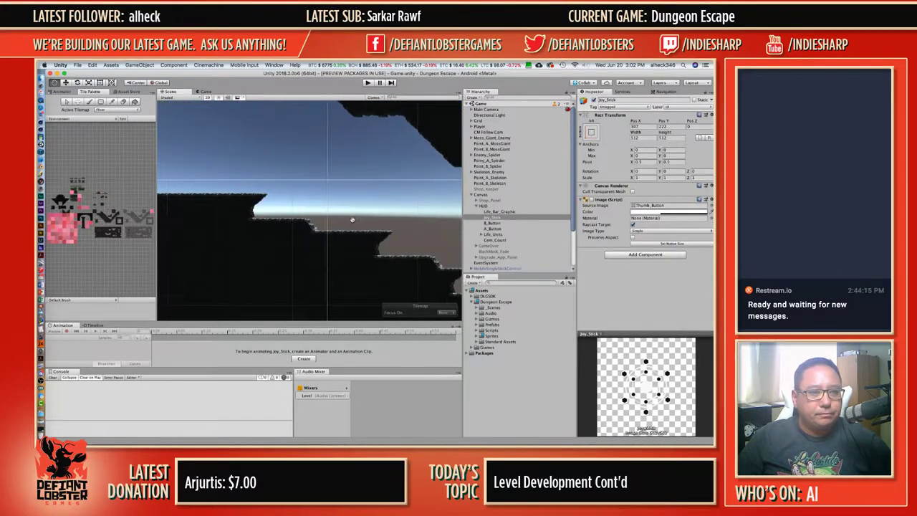
middle_click_drag(218, 239, 310, 215)
scroll(323, 220, "down", 5)
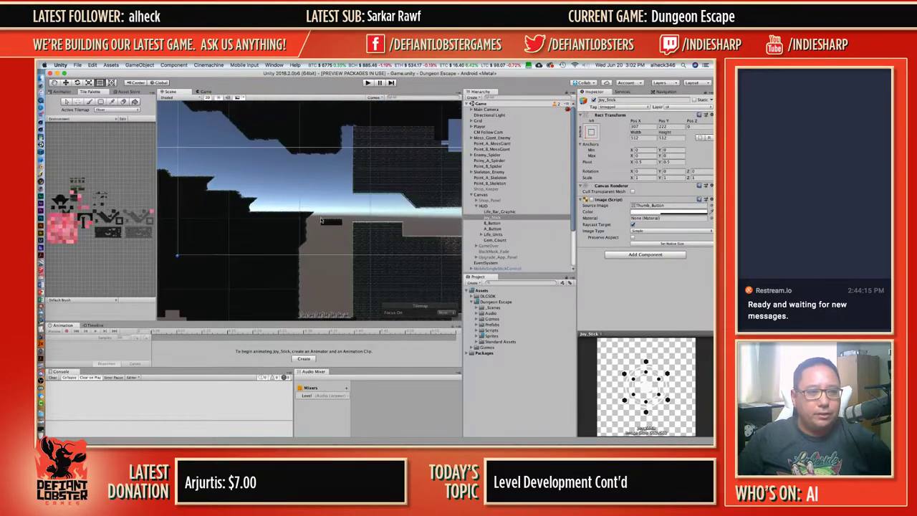
middle_click_drag(338, 247, 319, 229)
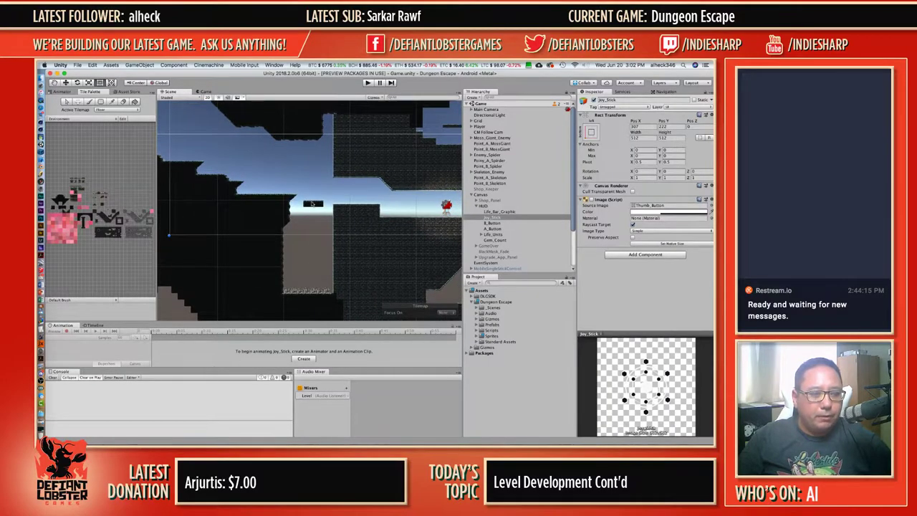
middle_click_drag(345, 251, 279, 276)
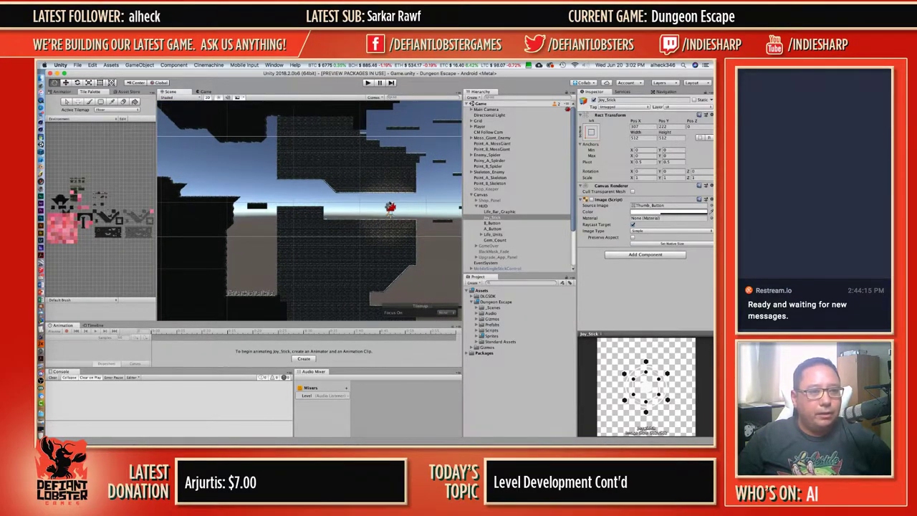
middle_click_drag(304, 131, 260, 117)
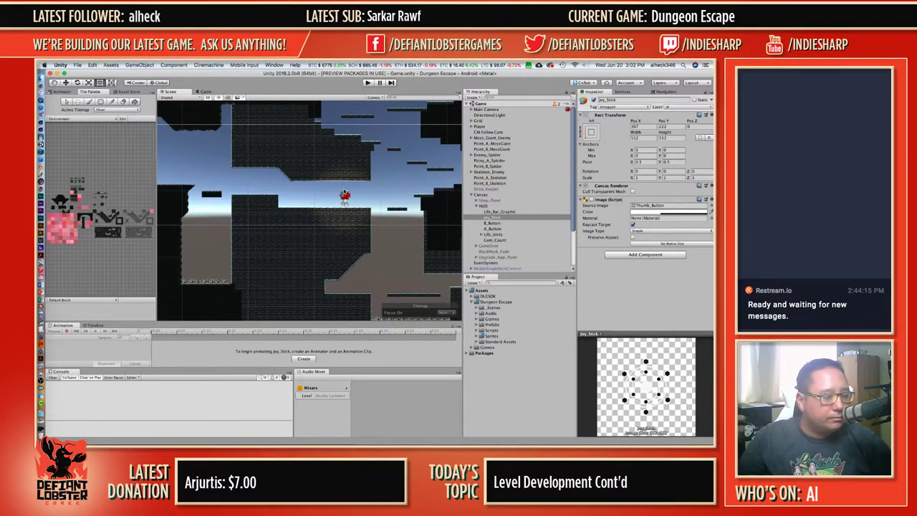
middle_click_drag(359, 215, 291, 206)
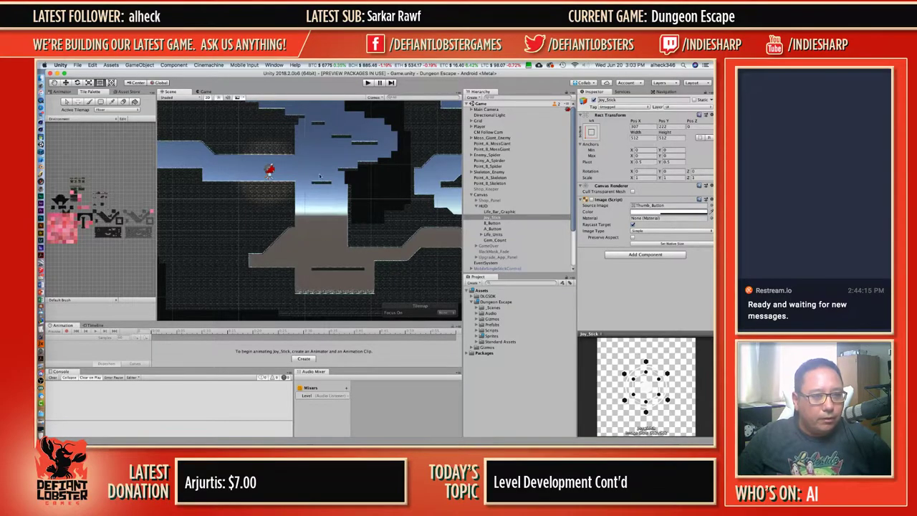
Examine the dungeon's vertical shaft, side tunnels and unfinished black areas, and the brick tiles available in the palette.
middle_click_drag(368, 152, 377, 266)
middle_click_drag(330, 145, 330, 145)
scroll(328, 144, "up", 10)
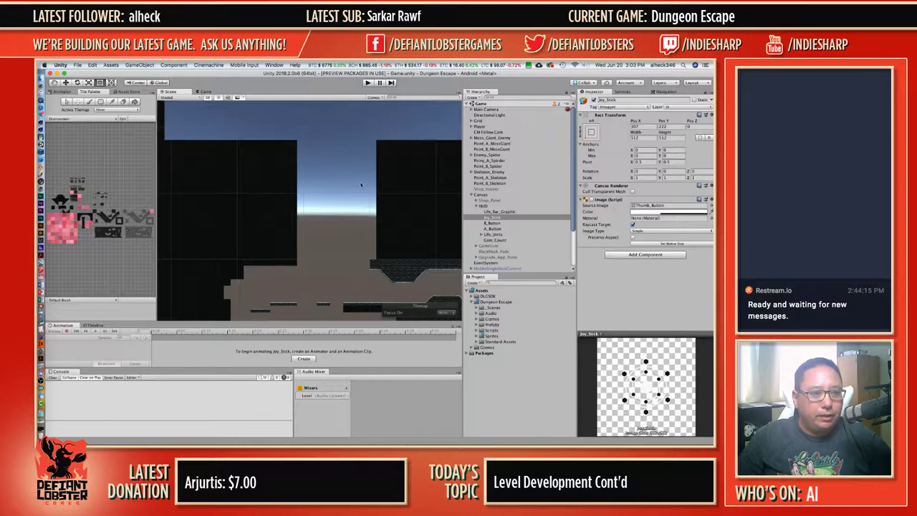
scroll(344, 150, "down", 8)
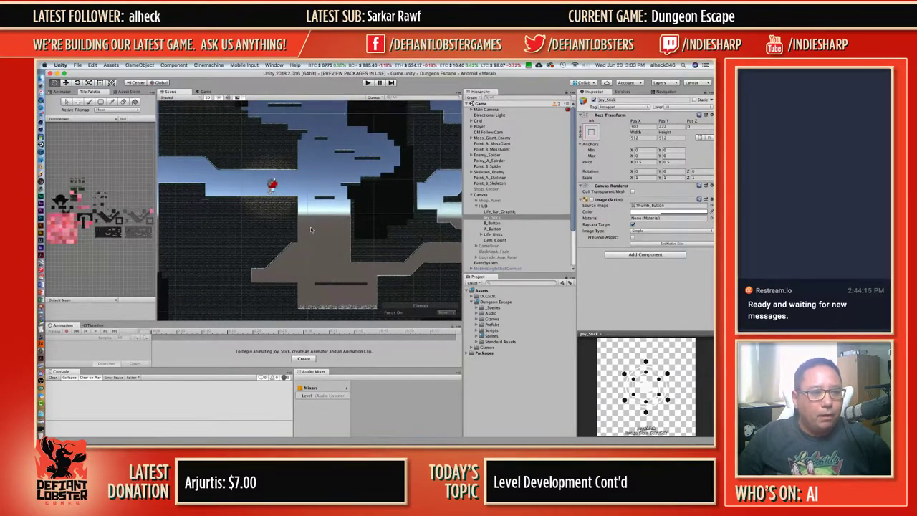
middle_click_drag(311, 230, 313, 202)
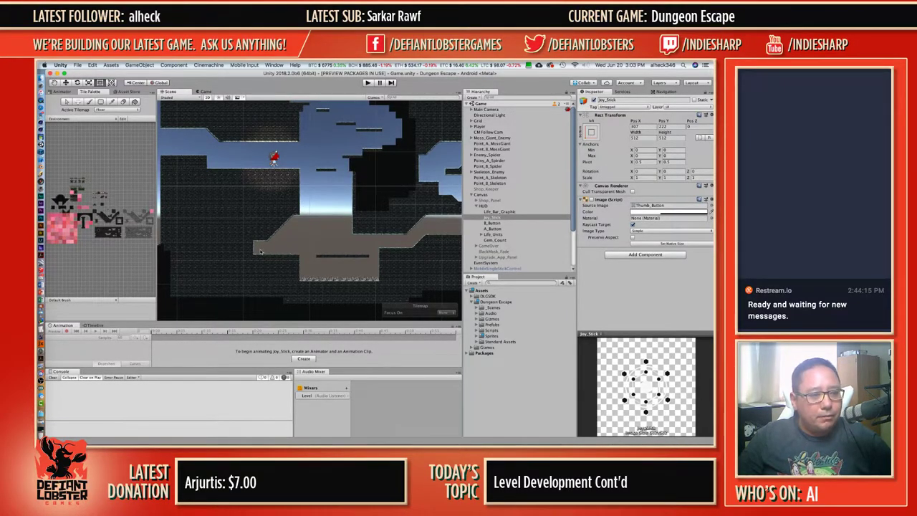
middle_click_drag(296, 245, 209, 242)
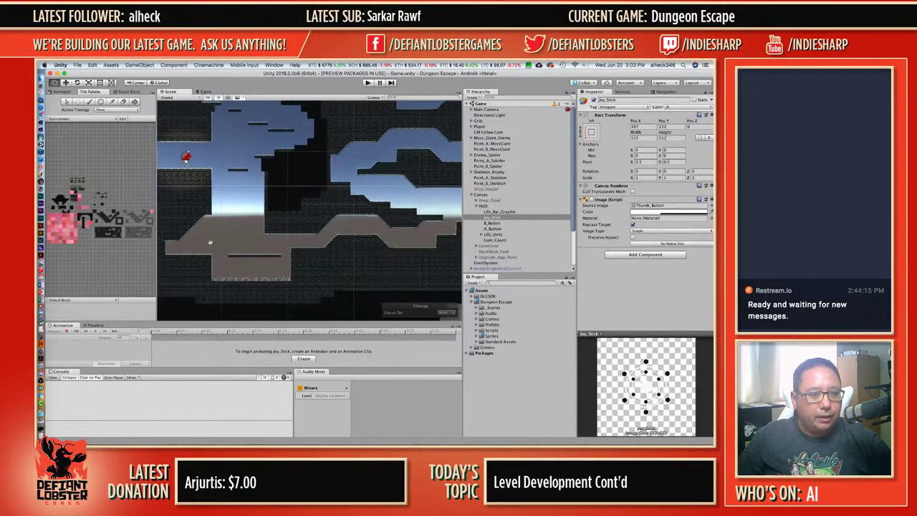
middle_click_drag(351, 202, 179, 200)
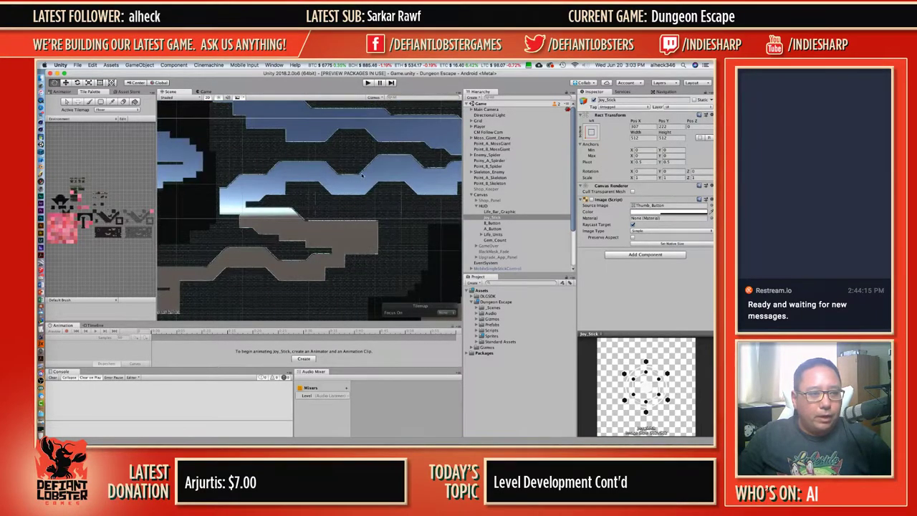
mouse_move(342, 169)
middle_mouse_down()
mouse_move(291, 168)
mouse_move(240, 202)
mouse_move(336, 325)
middle_mouse_up()
middle_click_drag(170, 228, 356, 208)
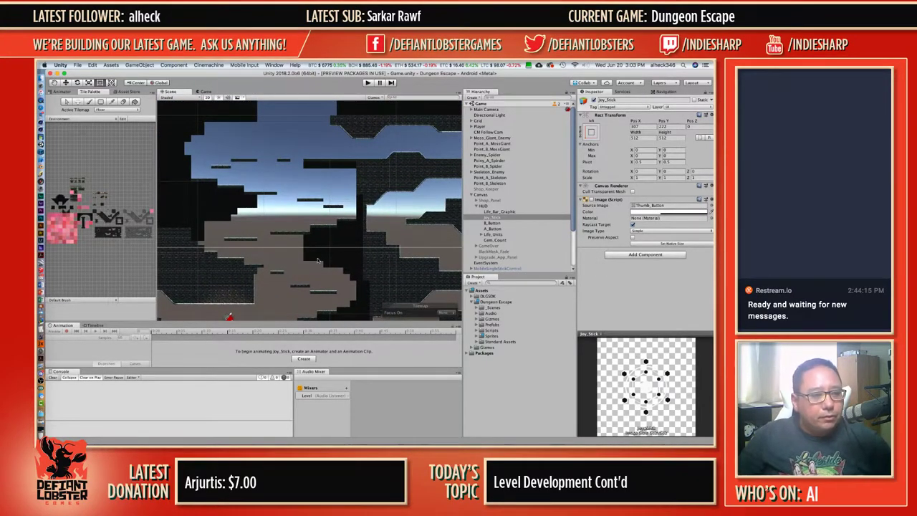
scroll(318, 260, "up", 3)
middle_click_drag(318, 260, 343, 144)
scroll(331, 184, "up", 2)
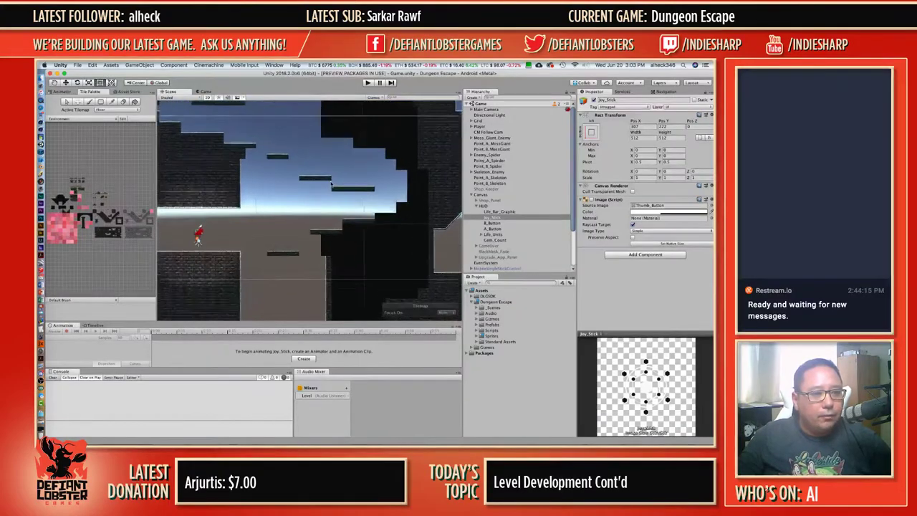
scroll(331, 184, "up", 3)
middle_click_drag(312, 274, 318, 239)
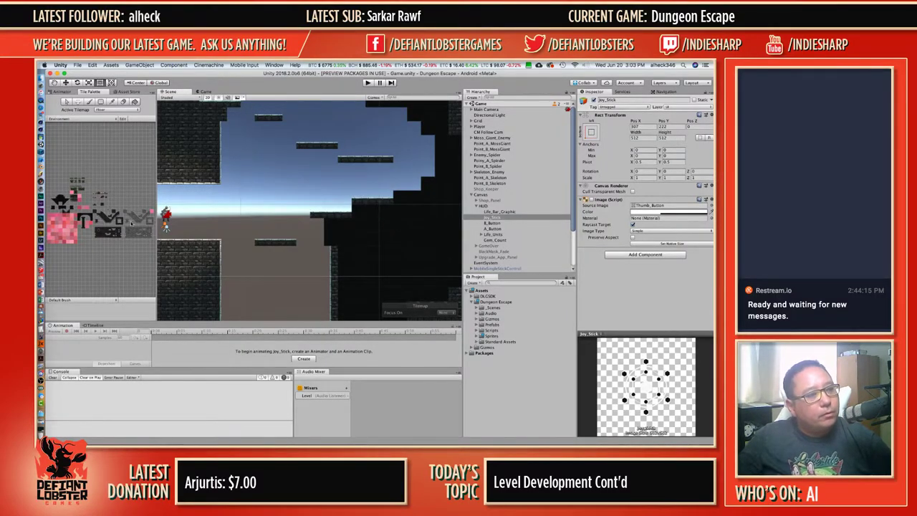
scroll(131, 222, "up", 4)
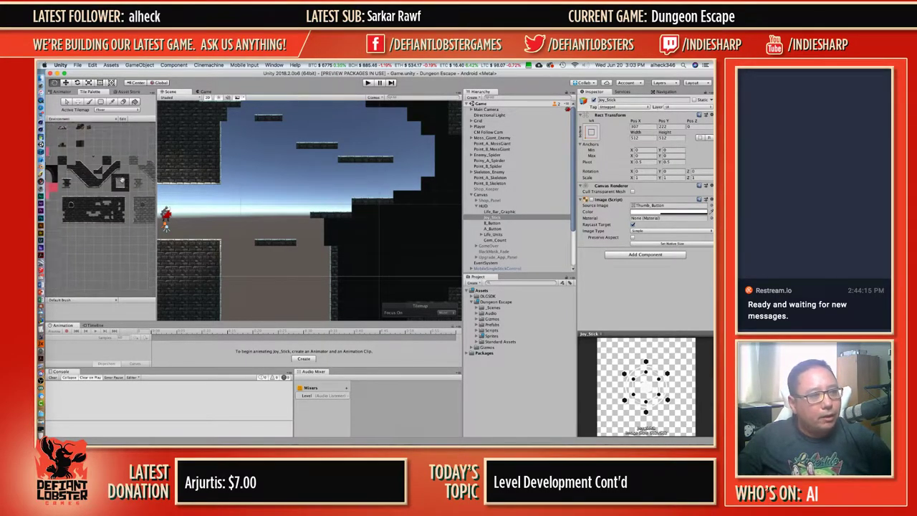
scroll(121, 183, "up", 3)
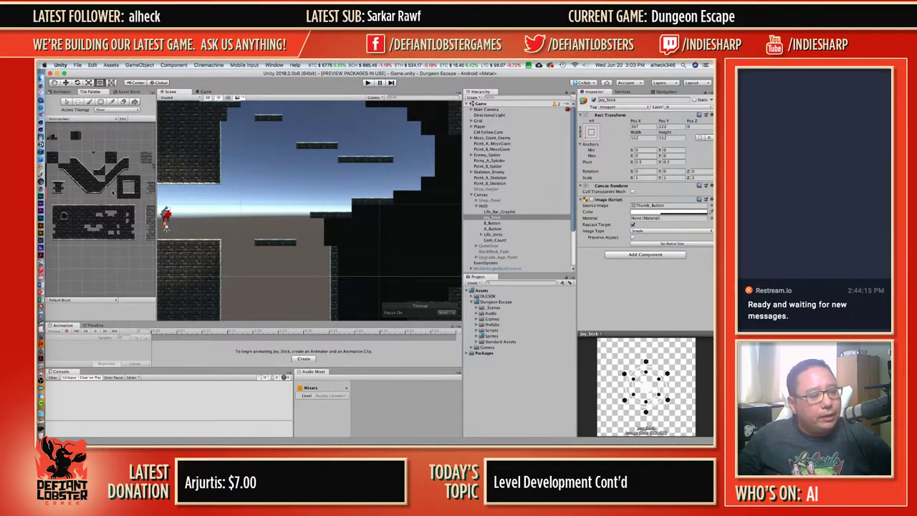
mouse_move(43, 406)
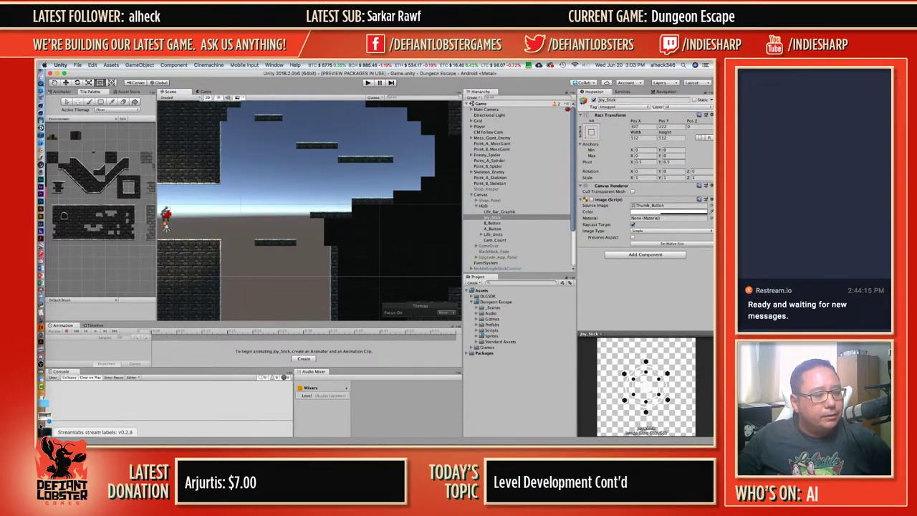
left_click(42, 424)
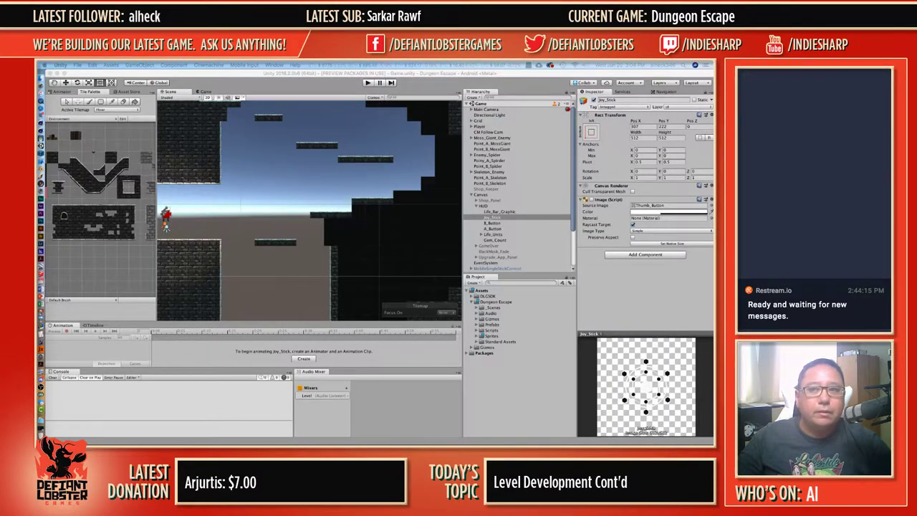
key("super+m")
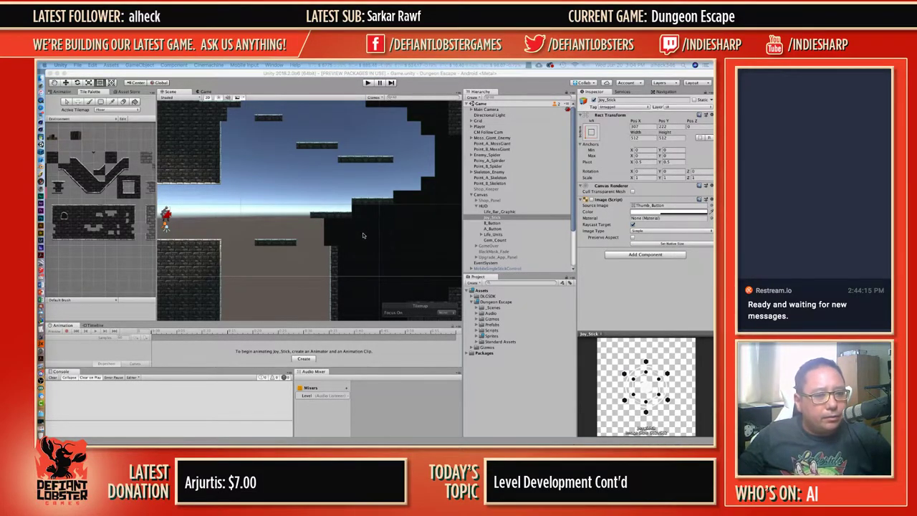
Clear the stepped black tiles and thin ledge above the shaft's right brick wall, across from the player's corridor.
left_click(55, 208)
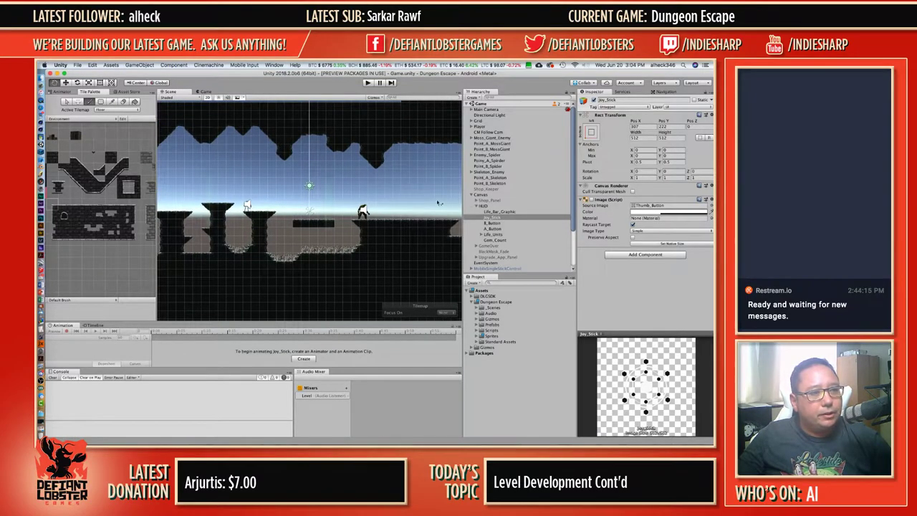
middle_click_drag(414, 199, 205, 196)
middle_click_drag(457, 233, 213, 169)
middle_click_drag(383, 185, 313, 185)
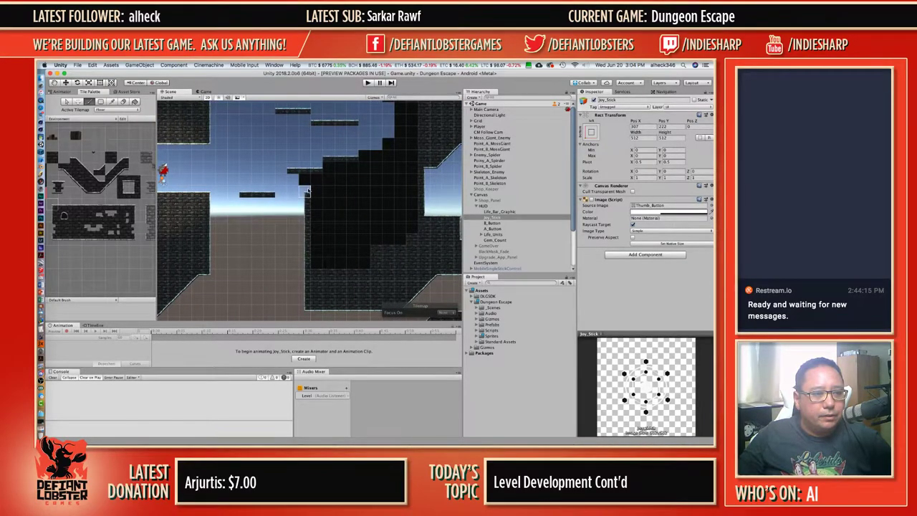
left_click(306, 189)
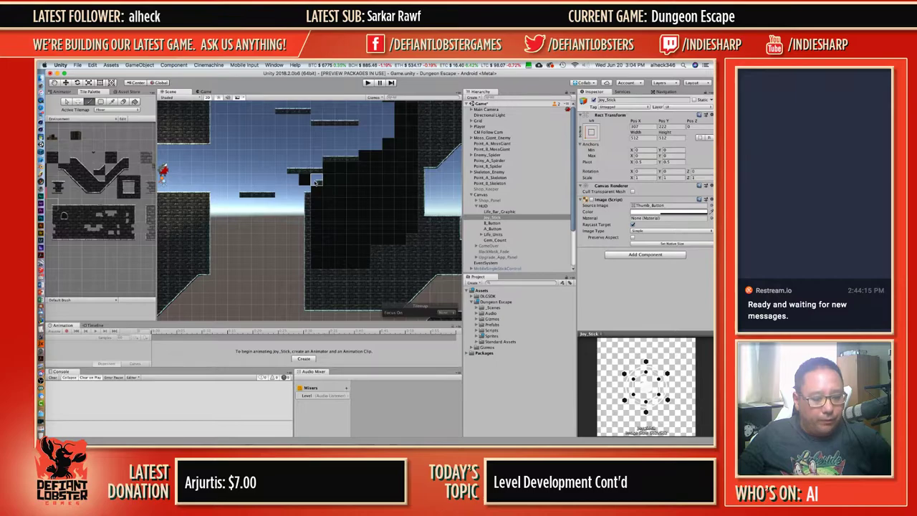
key("d")
mouse_move(306, 182)
left_mouse_down()
mouse_move(313, 177)
mouse_move(293, 170)
mouse_move(328, 160)
mouse_move(352, 161)
mouse_move(317, 184)
mouse_move(352, 181)
left_mouse_up()
Cap the cleared wall with brick top-edge and slope tiles, and fill the black area behind it with brick tiles.
key("b")
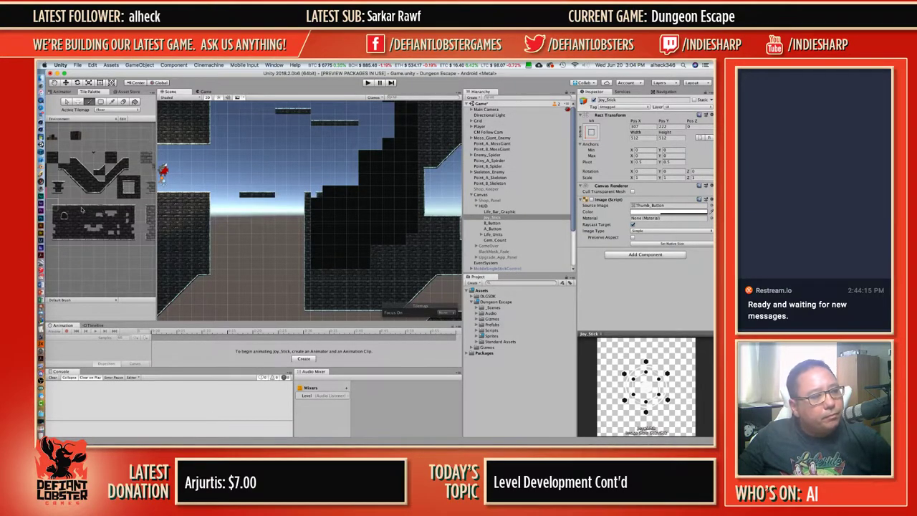
mouse_move(320, 195)
left_mouse_down()
mouse_move(353, 195)
mouse_move(343, 195)
left_mouse_up()
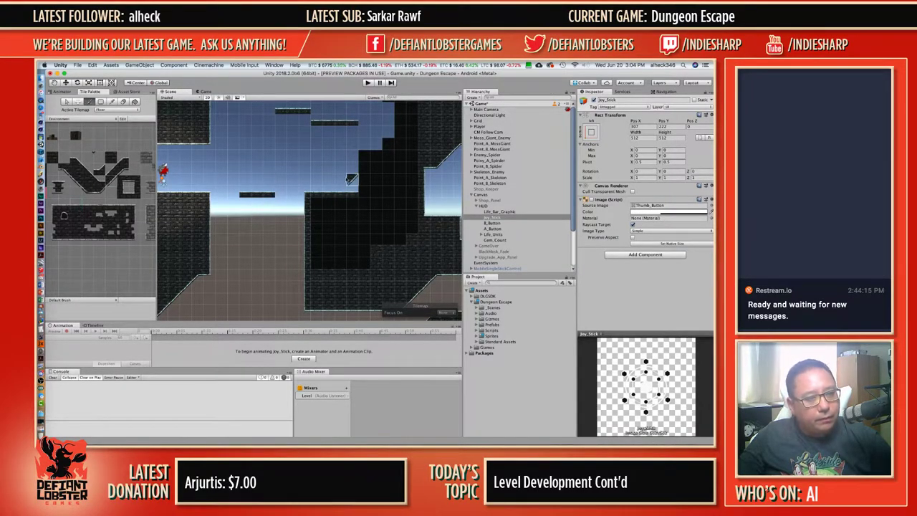
left_click(97, 173)
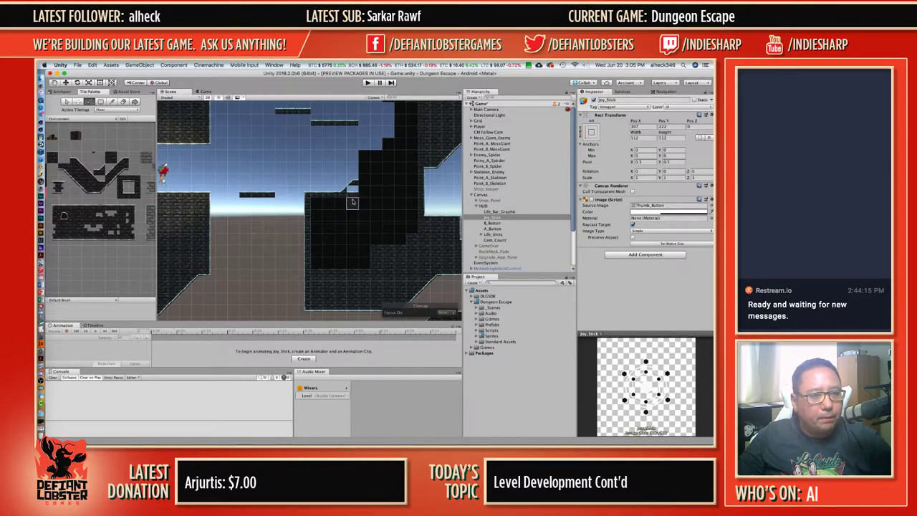
mouse_move(328, 205)
left_mouse_down()
mouse_move(315, 215)
mouse_move(318, 243)
mouse_move(337, 265)
mouse_move(351, 219)
mouse_move(347, 254)
mouse_move(371, 251)
mouse_move(365, 260)
mouse_move(366, 202)
mouse_move(386, 229)
mouse_move(415, 236)
mouse_move(404, 226)
mouse_move(410, 169)
mouse_move(392, 185)
mouse_move(401, 179)
left_mouse_up()
middle_click_drag(364, 167, 349, 201)
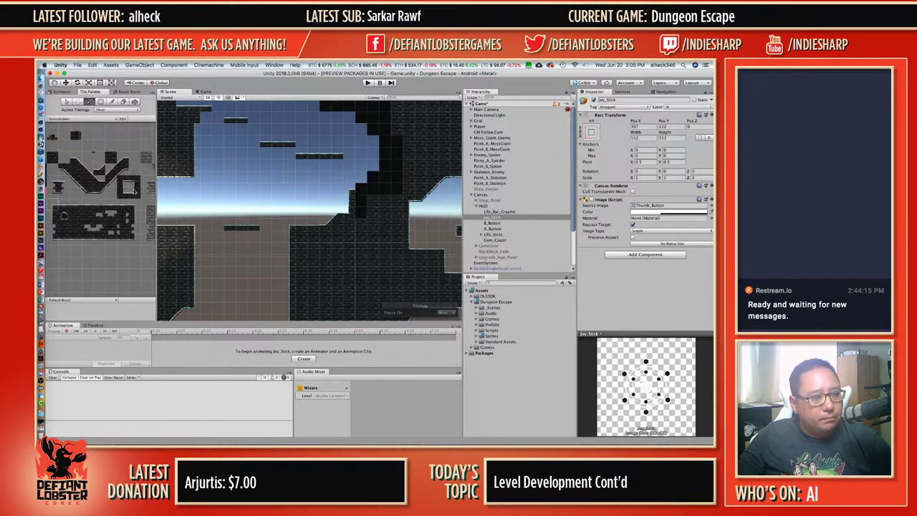
Extend the stepped brick ledge up the shaft's right wall, replacing its black tiles with brick fill and edge tiles.
left_click(362, 195)
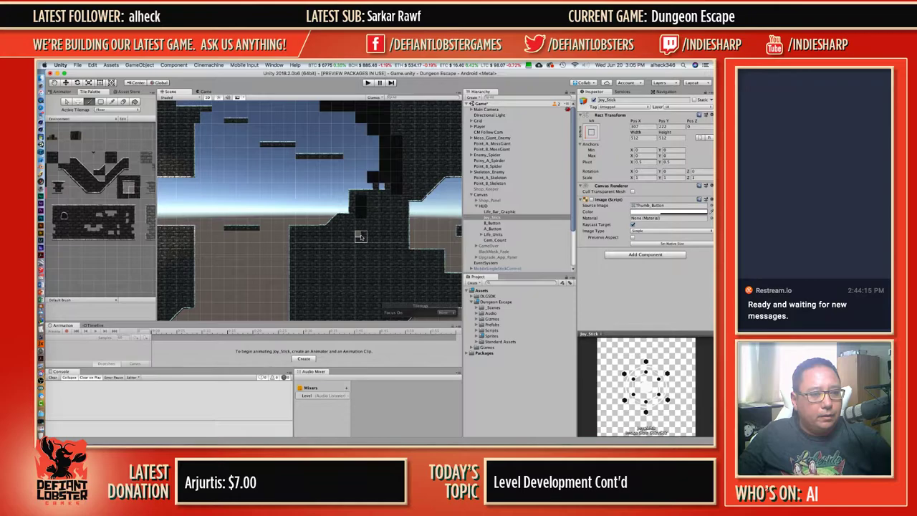
key("q")
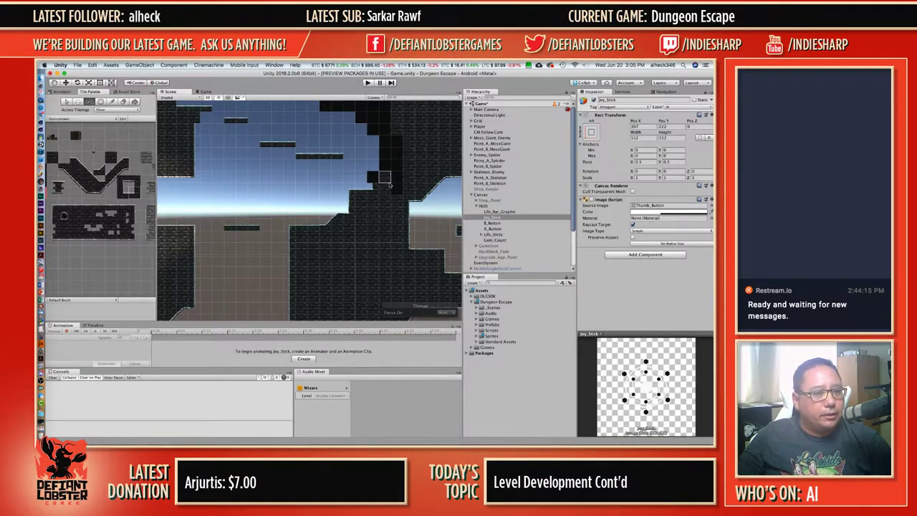
left_click(351, 191)
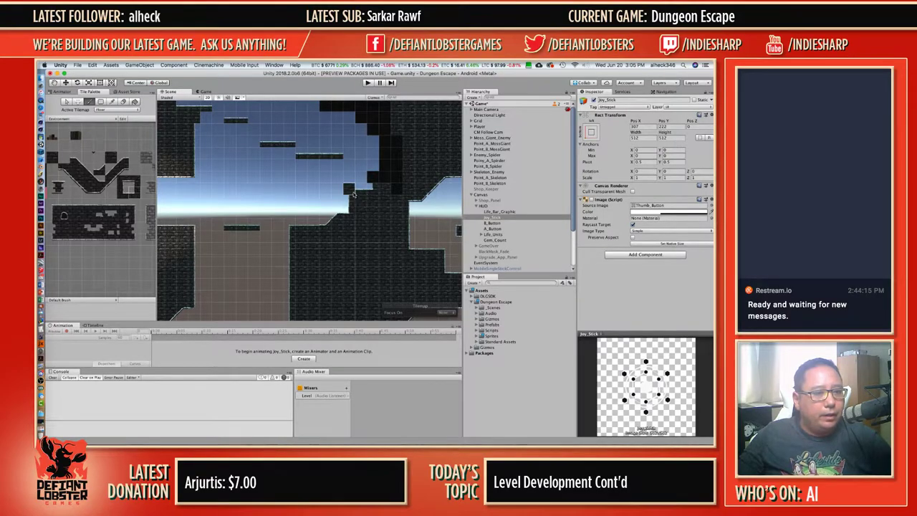
key("i")
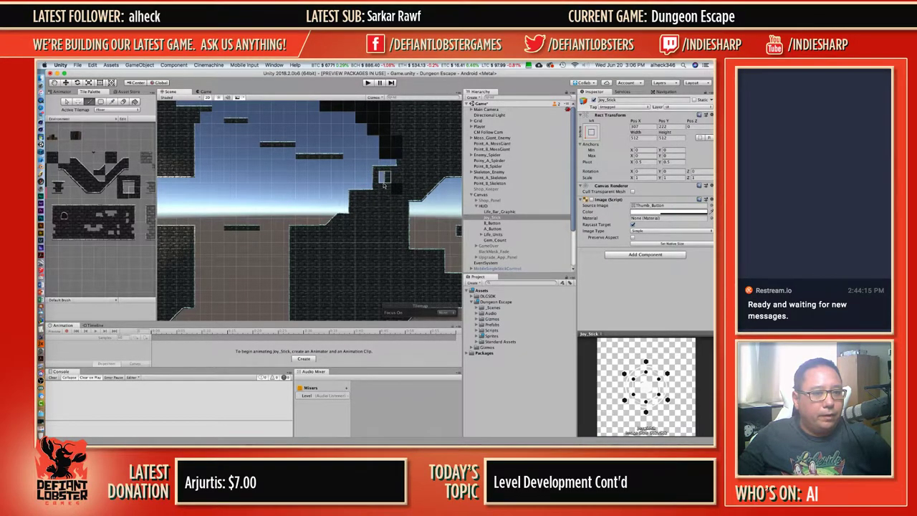
key("i")
left_click_drag(373, 169, 377, 188)
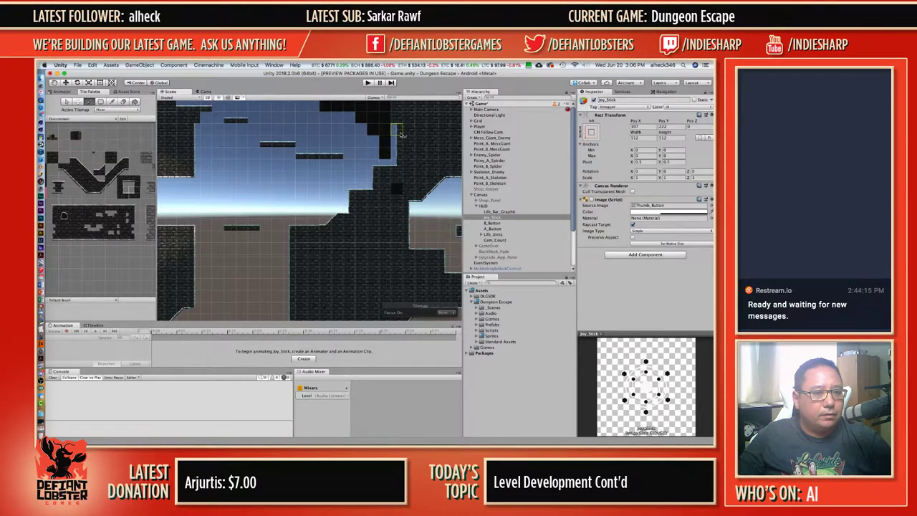
Erase the black column hanging beside the right brick wall and fill the leftover black square in the wall with brick.
middle_click_drag(401, 134, 385, 223)
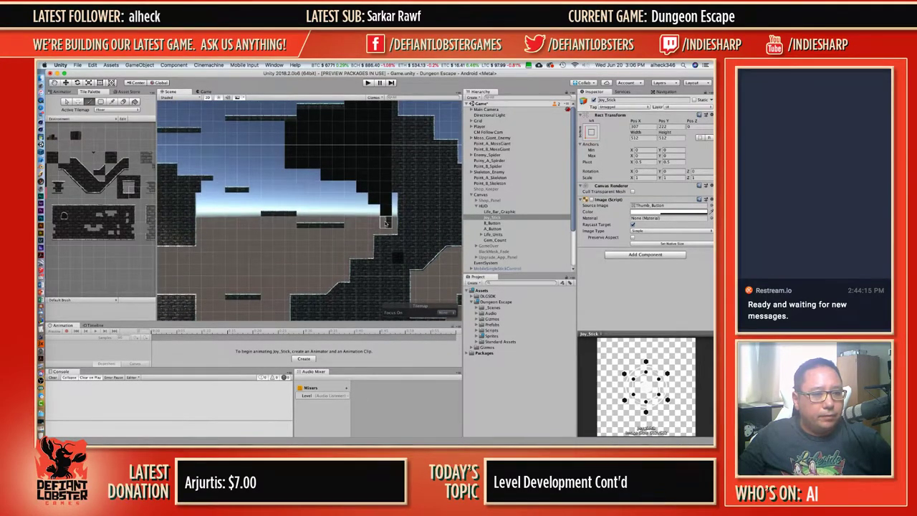
key("d")
mouse_move(384, 223)
left_mouse_down()
mouse_move(386, 208)
mouse_move(366, 187)
mouse_move(380, 190)
left_mouse_up()
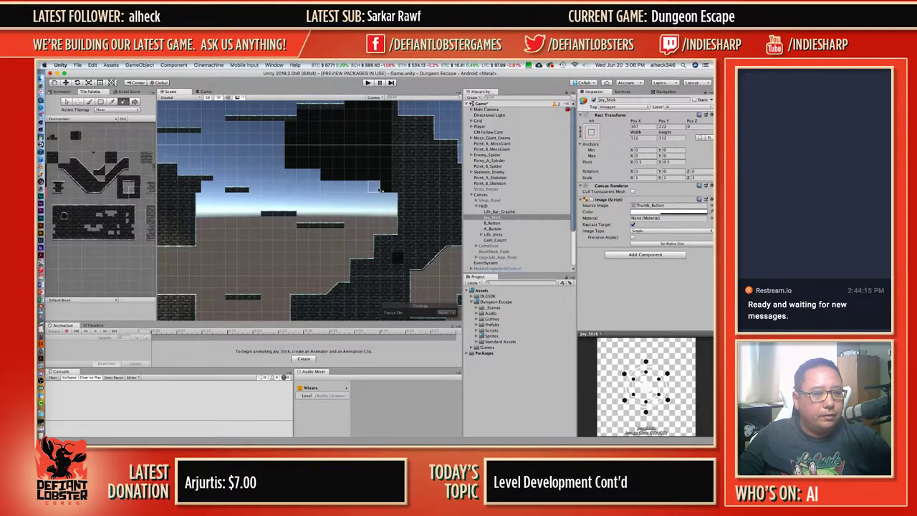
middle_click_drag(404, 240, 401, 227)
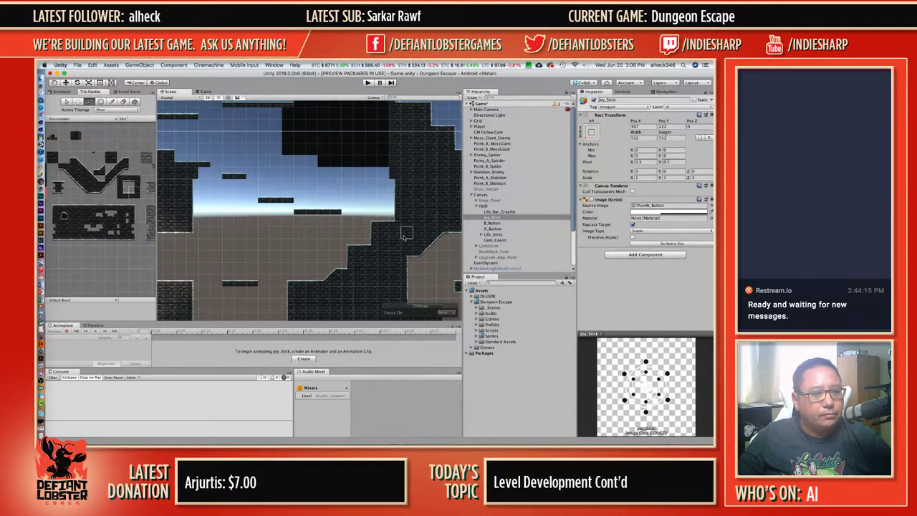
Copy the tapered, sloped brick outcrop from the side tunnels onto the shaft's right wall, beneath the large black mass.
middle_click_drag(337, 217, 83, 300)
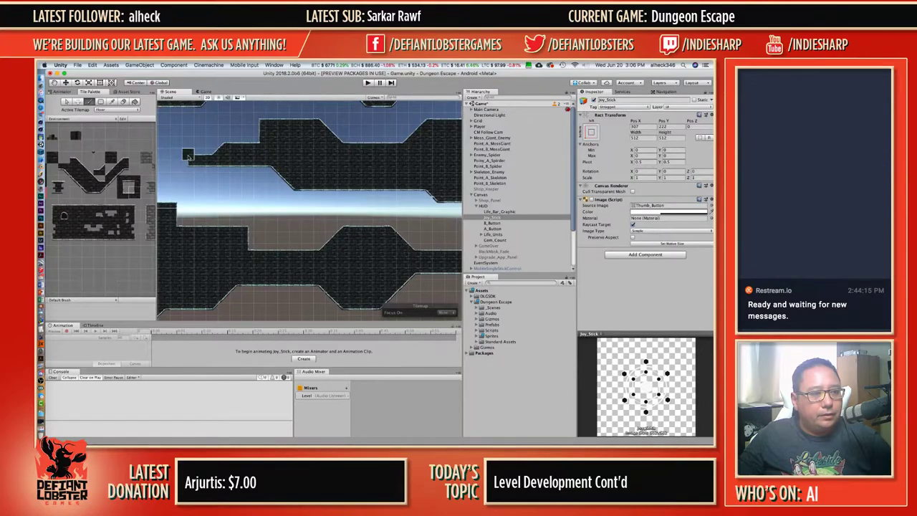
mouse_move(188, 157)
left_mouse_down("ctrl")
mouse_move(274, 169)
mouse_move(293, 187)
left_mouse_up("ctrl")
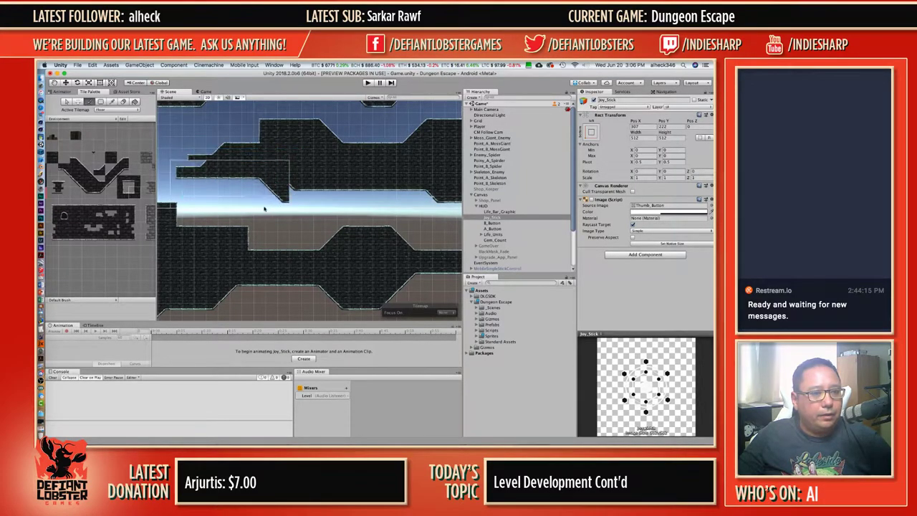
mouse_move(265, 209)
middle_mouse_down()
mouse_move(229, 186)
mouse_move(388, 221)
middle_mouse_up()
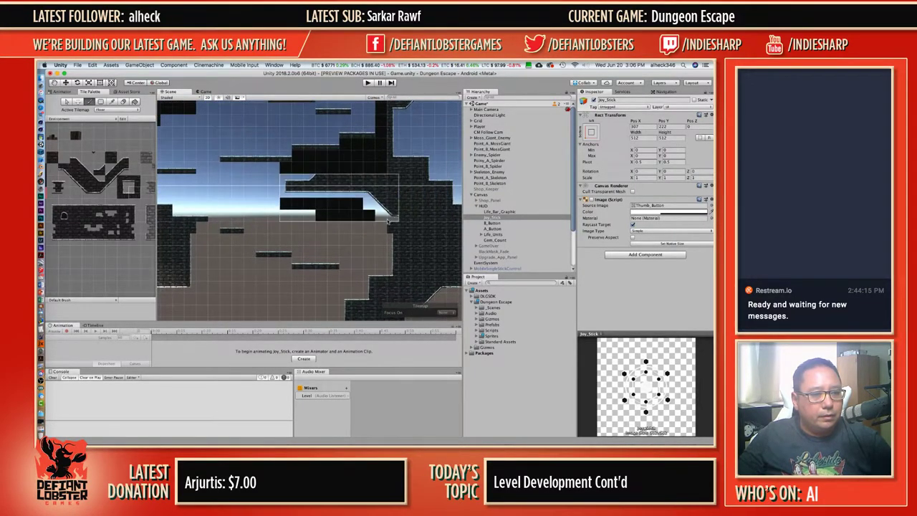
mouse_move(388, 222)
left_mouse_down()
mouse_move(277, 205)
mouse_move(276, 215)
mouse_move(401, 242)
mouse_move(380, 247)
mouse_move(285, 210)
left_mouse_up()
left_click_drag(393, 170, 393, 170)
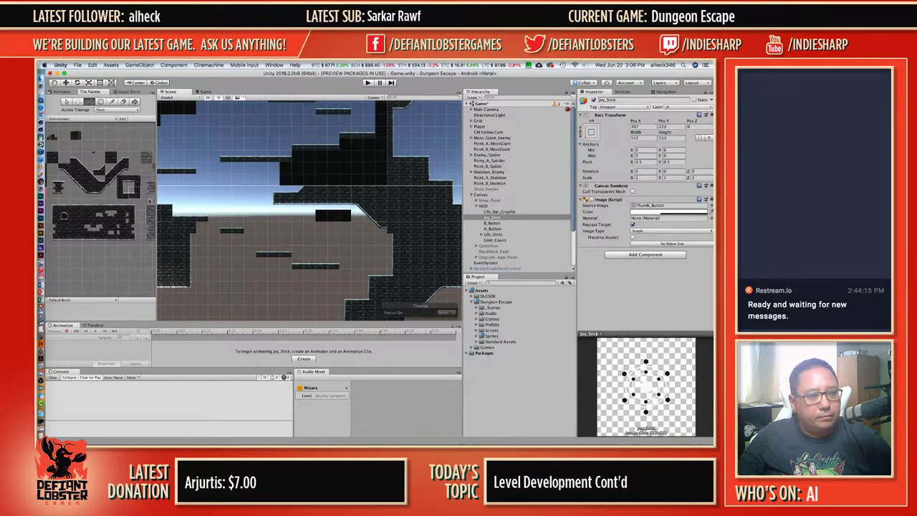
Clean up the new outcrop's join with the right wall and erase the leftover black tiles beneath it.
left_click(130, 187)
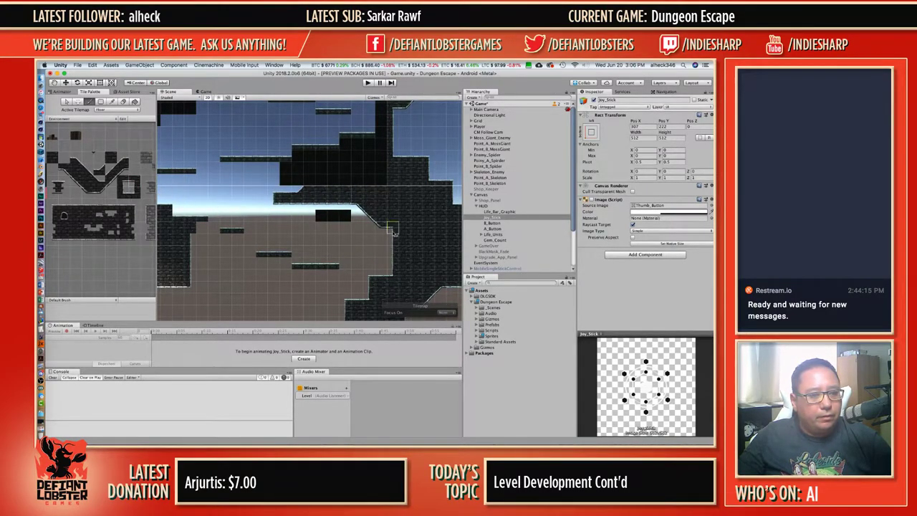
left_click(349, 220, "shift")
left_click_drag(349, 222, 316, 215)
key("b")
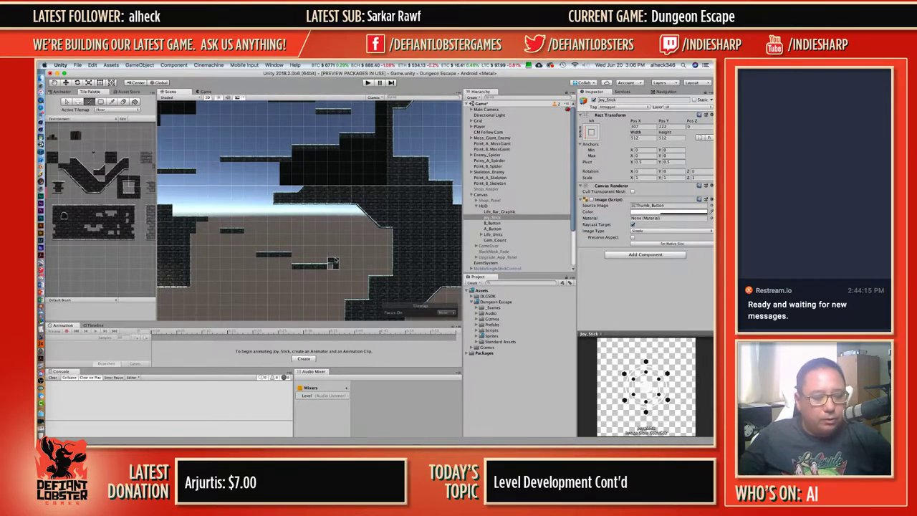
Thicken the lowest floating platform with brick corner tiles at its right end and edge tiles along its underside.
middle_click_drag(321, 251, 390, 229)
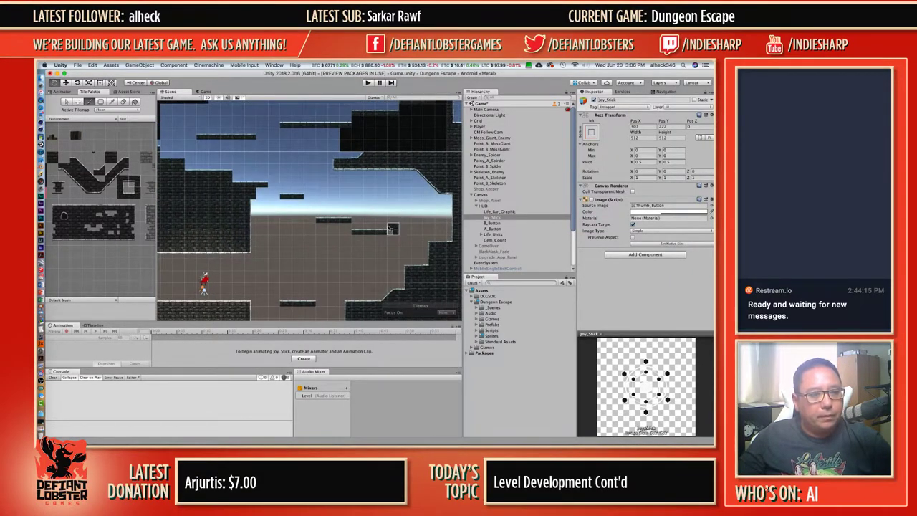
left_click(131, 240)
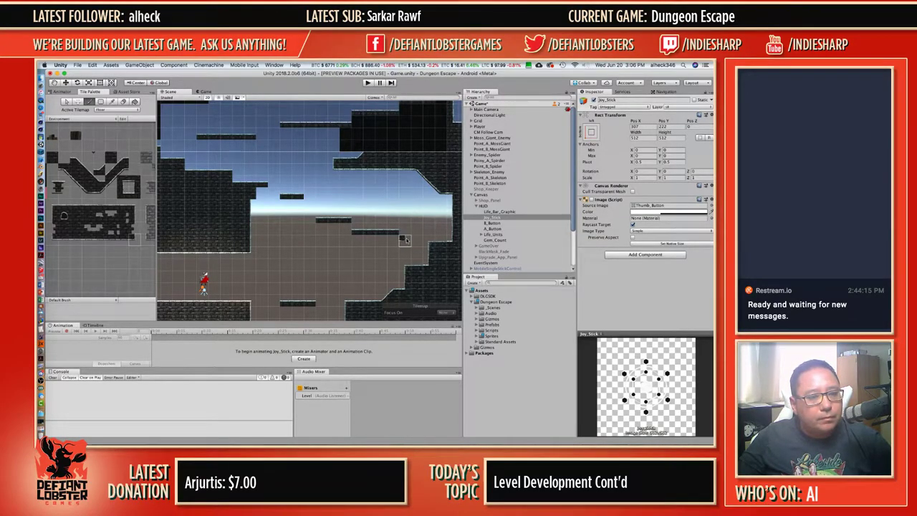
left_click(404, 242)
left_click(134, 209)
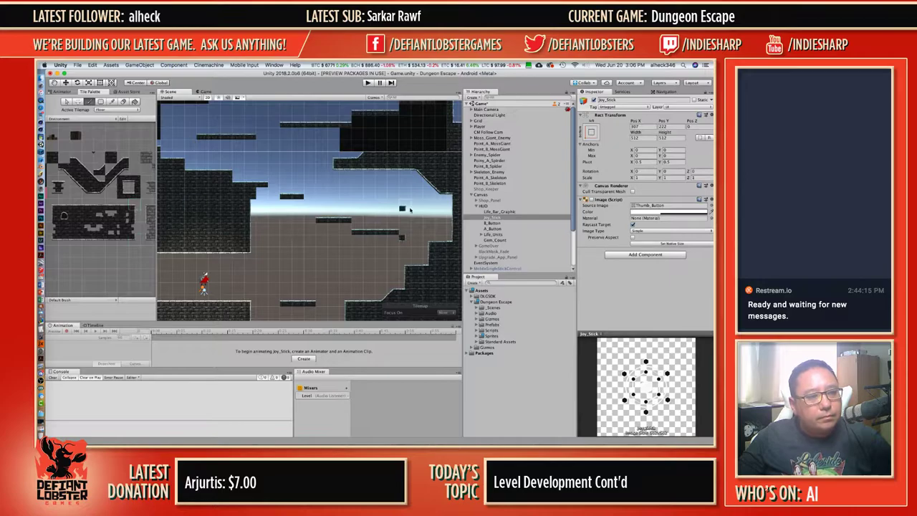
left_click(405, 231)
left_click(85, 238)
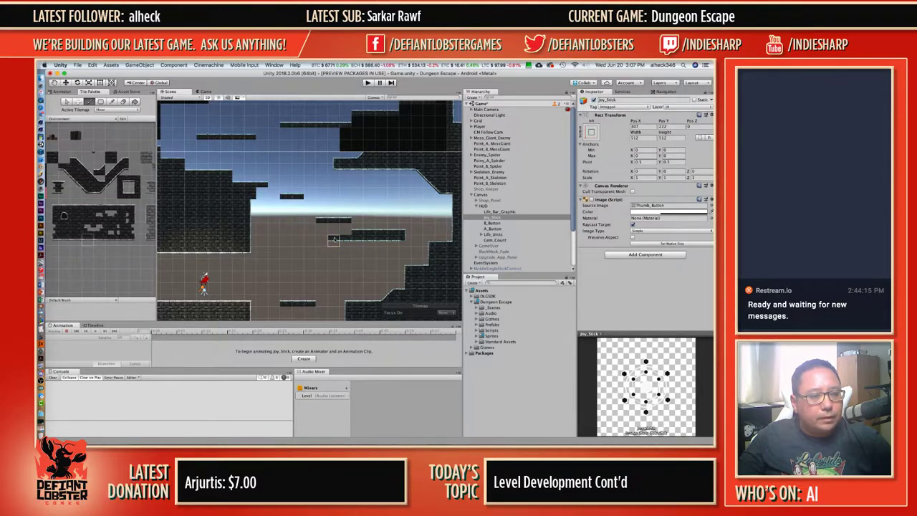
mouse_move(331, 242)
left_mouse_down()
mouse_move(399, 230)
mouse_move(344, 238)
left_mouse_up()
Shift the thickened platform left by copying its brick block over and erasing the leftover end tiles.
key("i")
key("m")
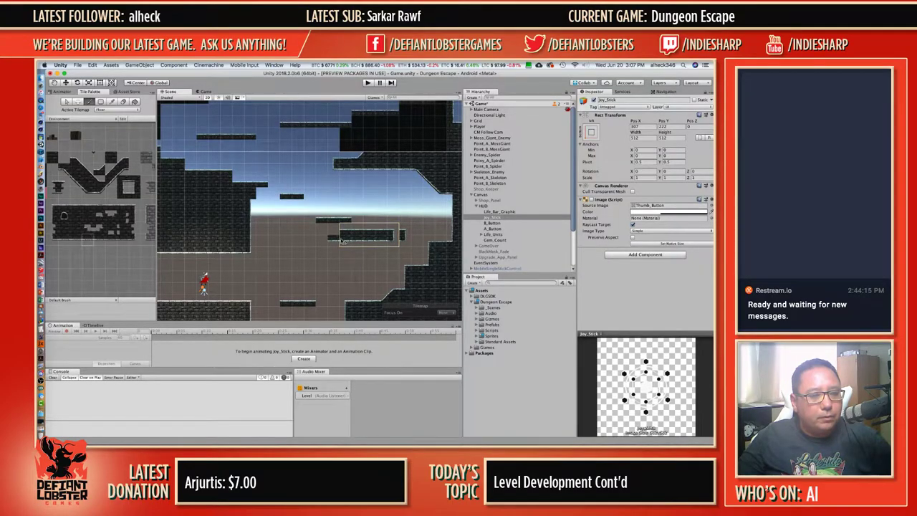
key("i")
left_click(402, 225)
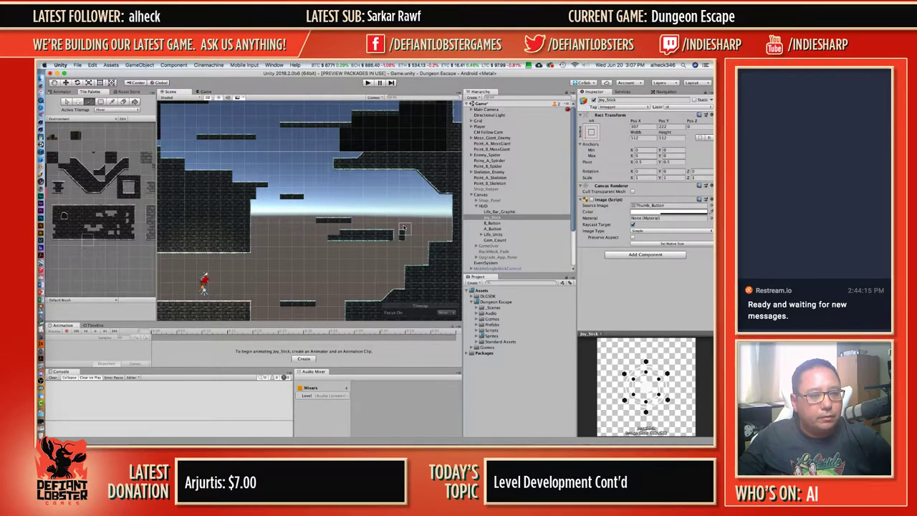
left_click(403, 238, "shift")
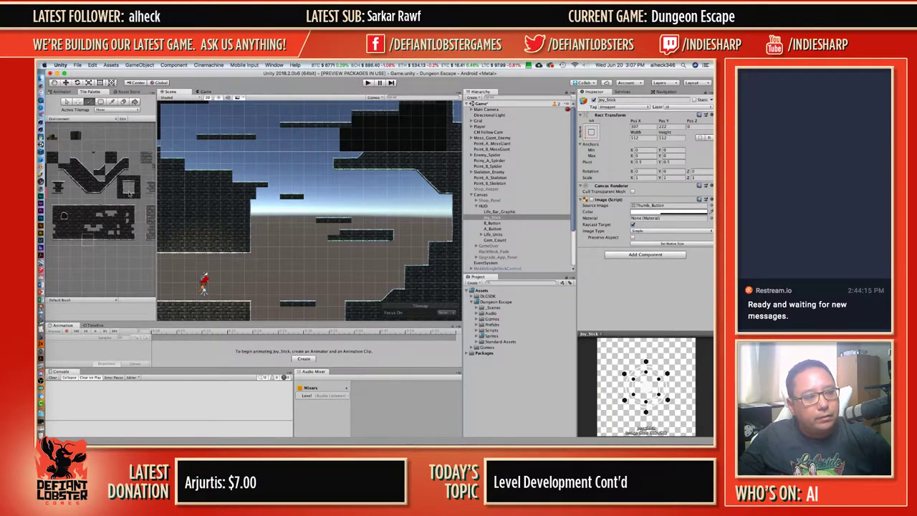
Join the floating platforms to the left wall with brick corner and side tiles, forming a descending staircase.
left_click(129, 192)
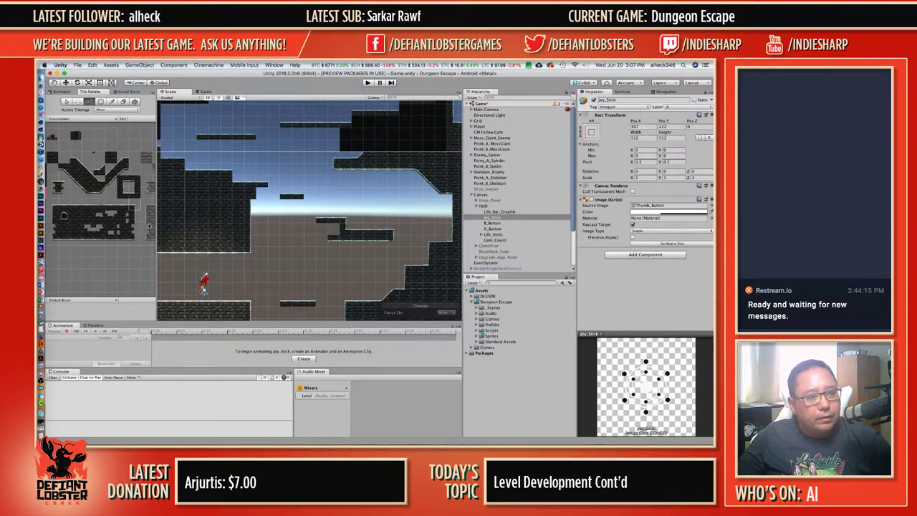
left_click(125, 192)
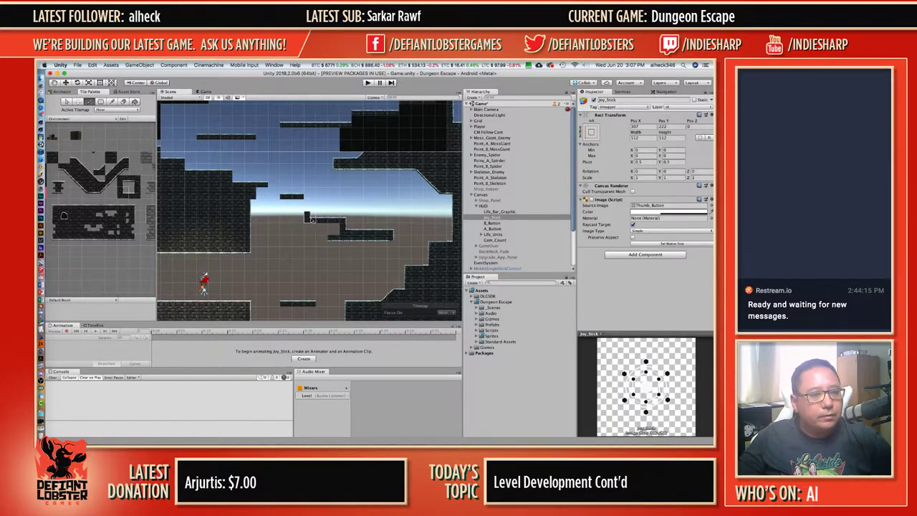
left_click(312, 219)
left_click(131, 219)
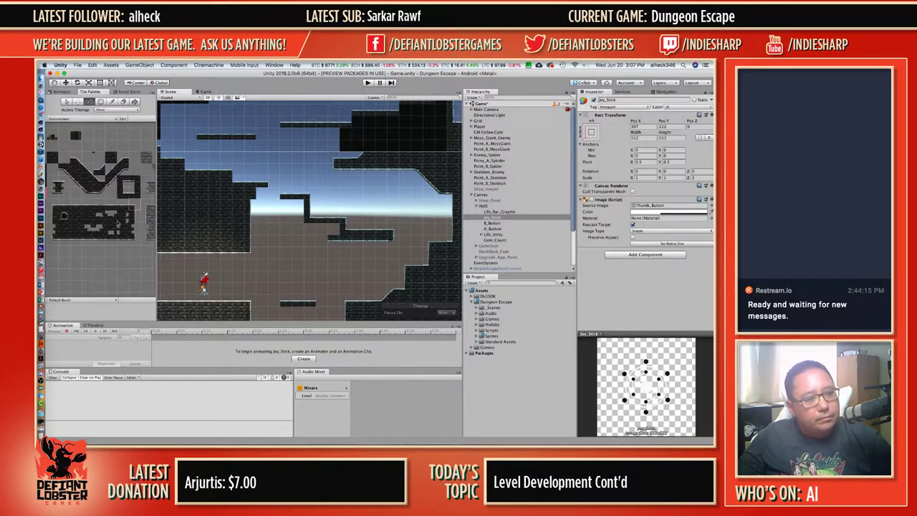
left_click(122, 193)
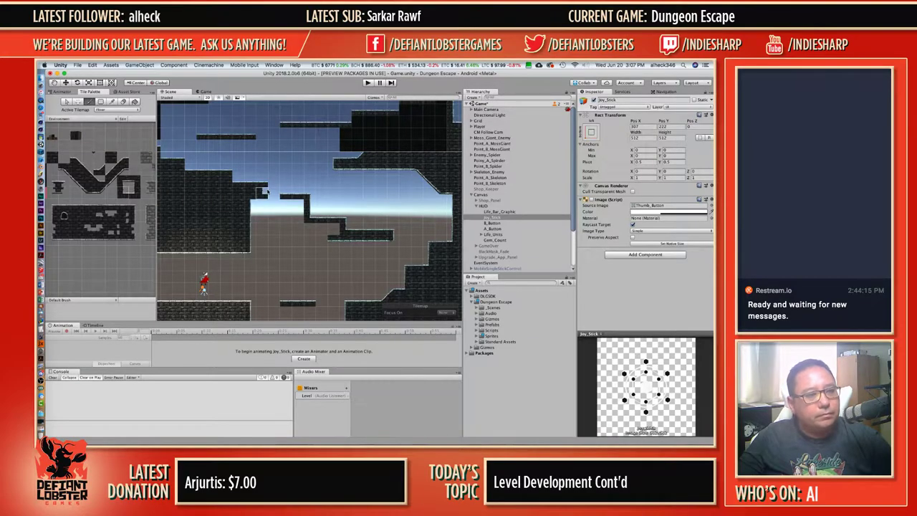
left_click(274, 192)
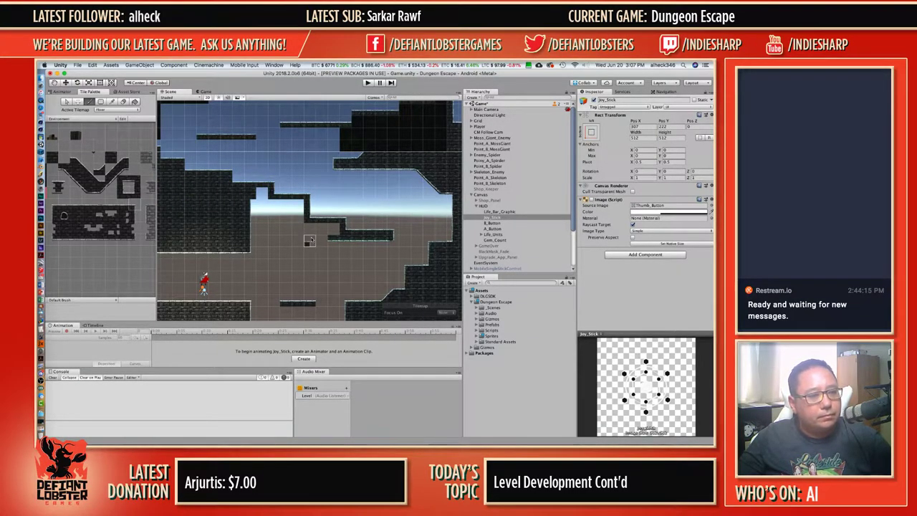
Fill the space beneath the staircase with brick tiles to make a solid overhang above the player's corridor exit.
left_click(244, 243)
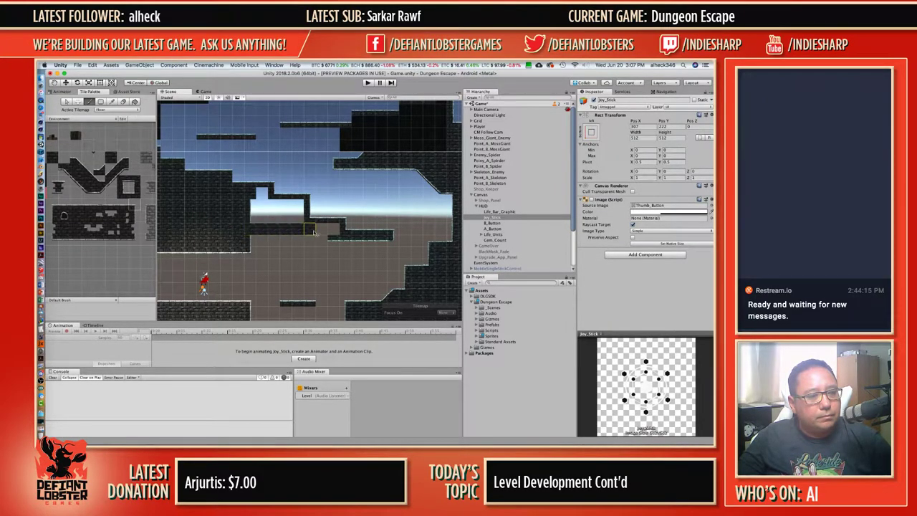
mouse_move(274, 211)
left_mouse_down()
mouse_move(253, 208)
mouse_move(287, 220)
left_mouse_up()
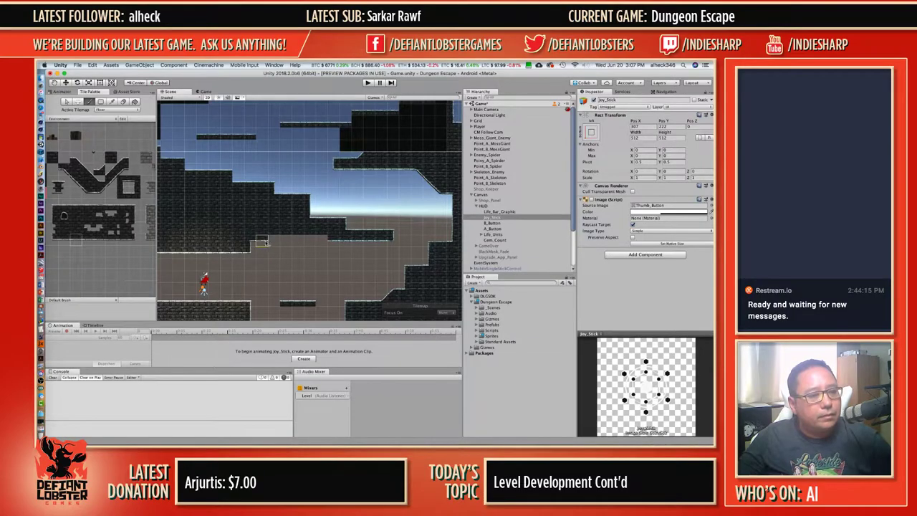
scroll(381, 253, "down", 4)
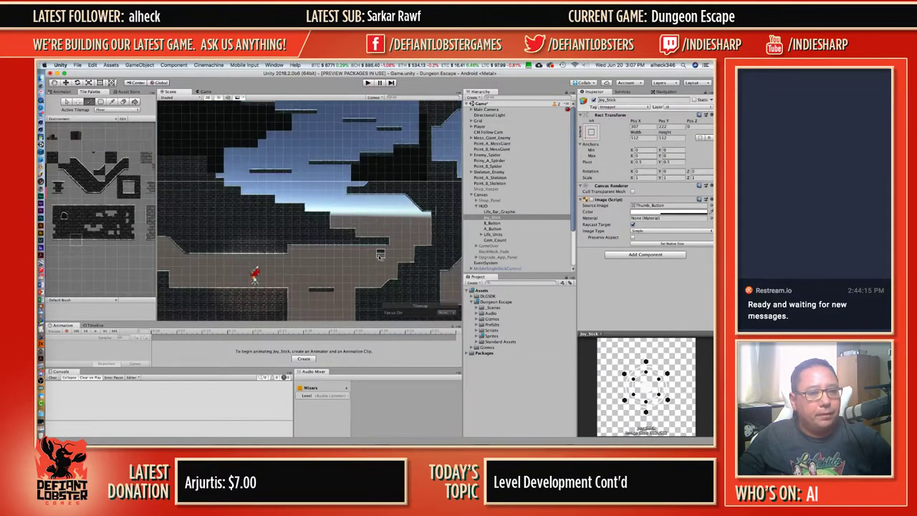
middle_click_drag(380, 246, 319, 225)
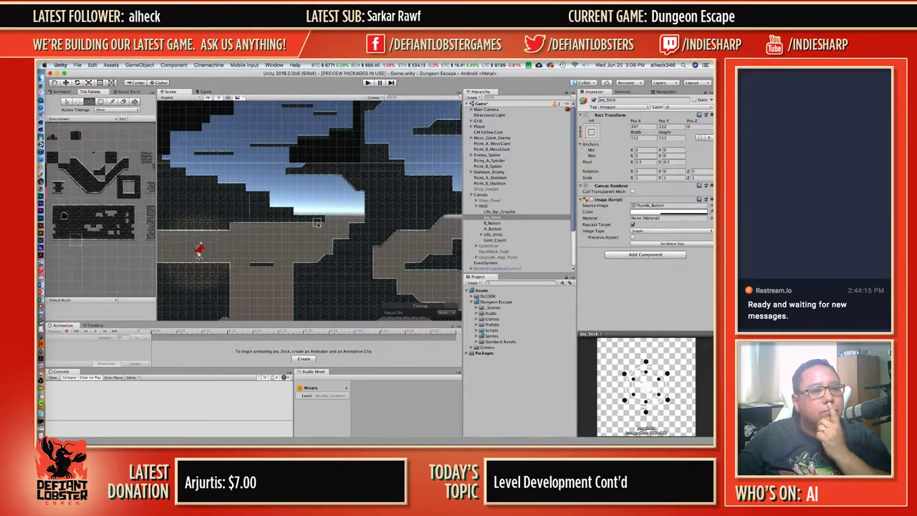
middle_click_drag(317, 227, 288, 202)
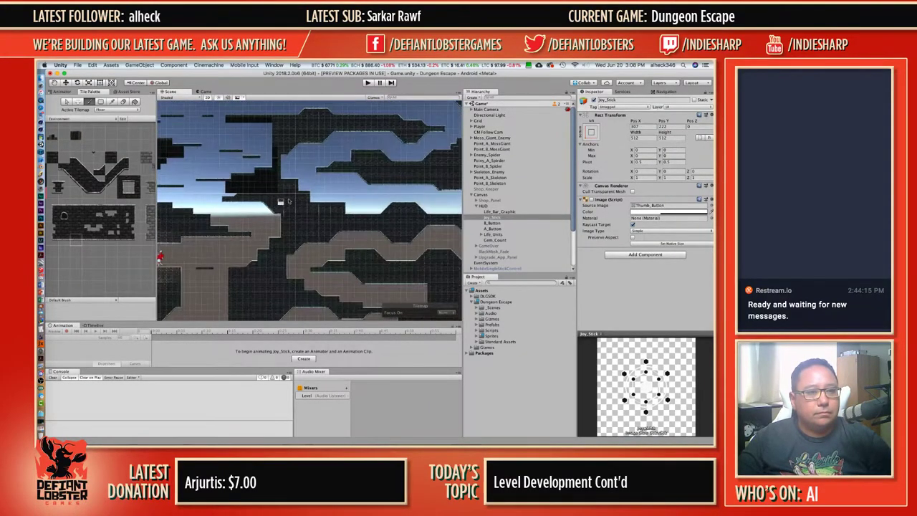
key("i")
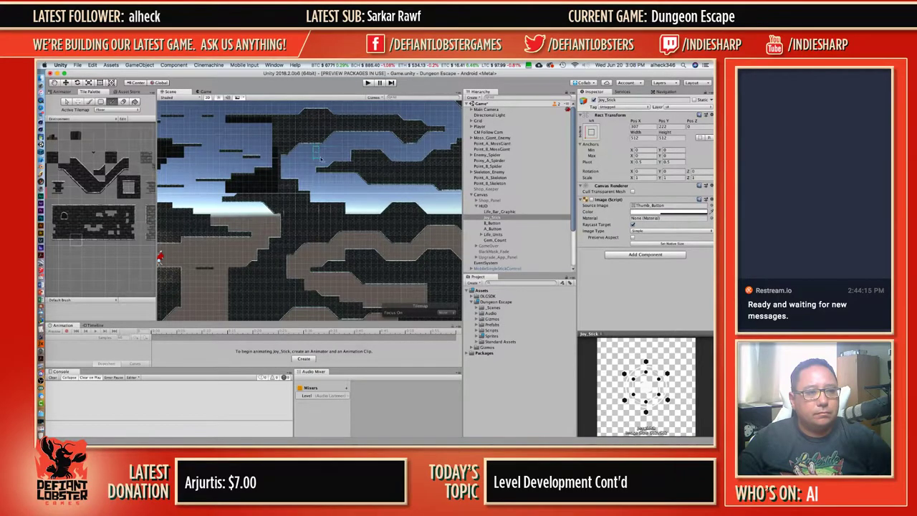
left_click_drag(317, 153, 453, 191)
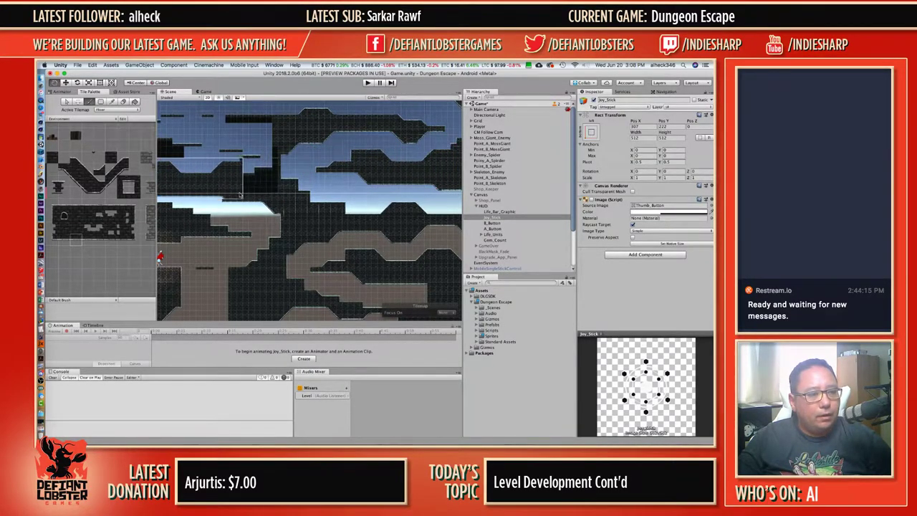
mouse_move(232, 198)
middle_mouse_down()
mouse_move(363, 182)
mouse_move(291, 147)
middle_mouse_up()
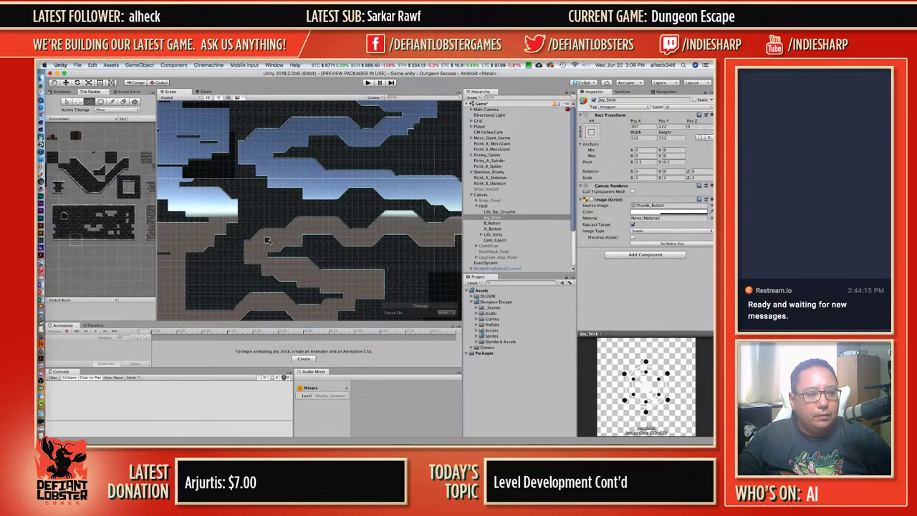
left_click_drag(272, 240, 371, 270)
key("super+z")
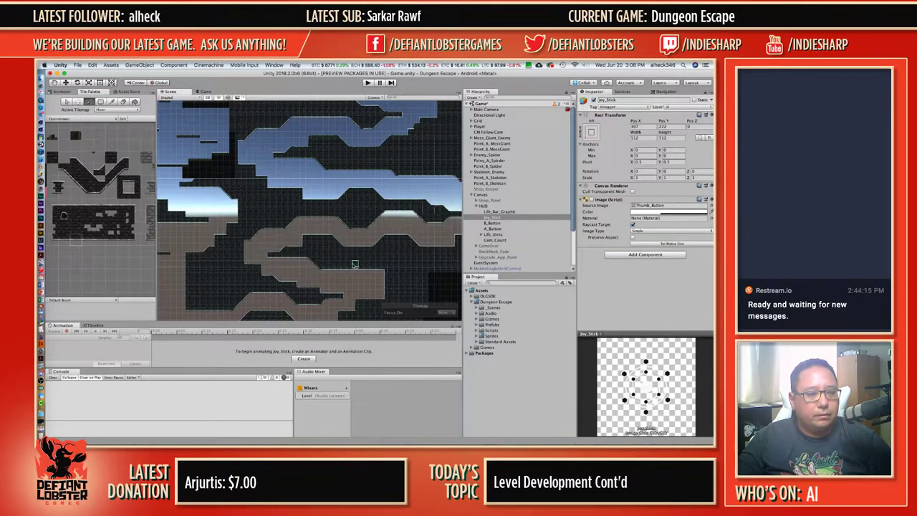
Copy a sloped brick ledge block from the neighbouring cavern over the black outcrop on the shaft's right wall.
key("i")
left_click_drag(267, 240, 339, 269)
middle_click_drag(260, 240, 435, 242)
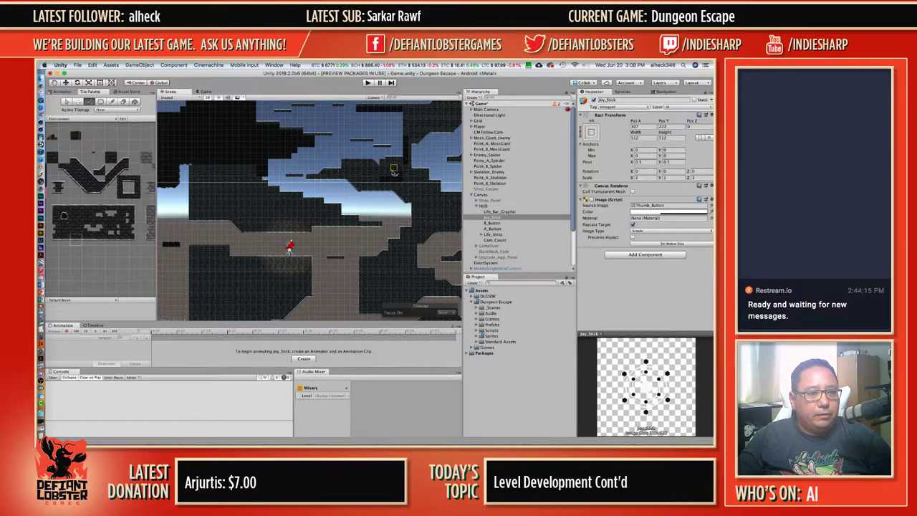
Turn the square steps of the brick staircase into slopes by placing diagonal brick tiles along its upper edge.
middle_click_drag(343, 177, 333, 209)
scroll(318, 201, "up", 3)
scroll(329, 215, "up", 2)
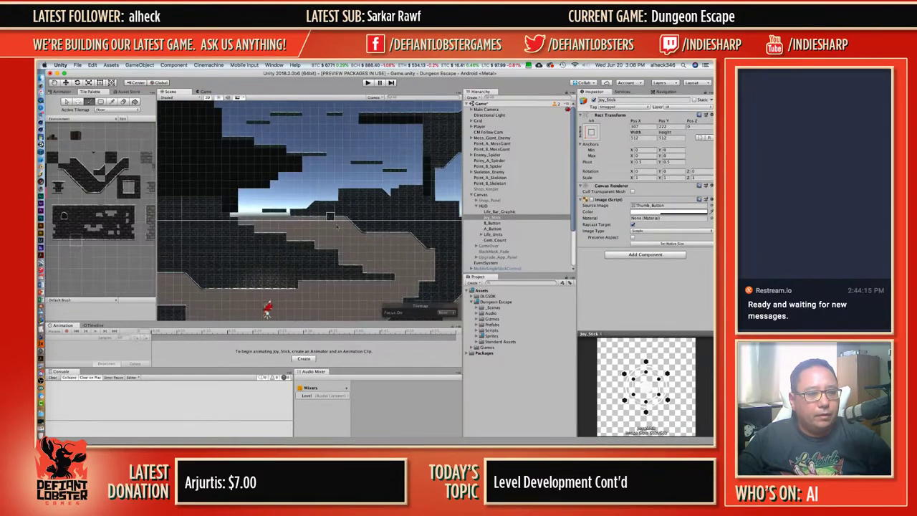
scroll(374, 273, "up", 2)
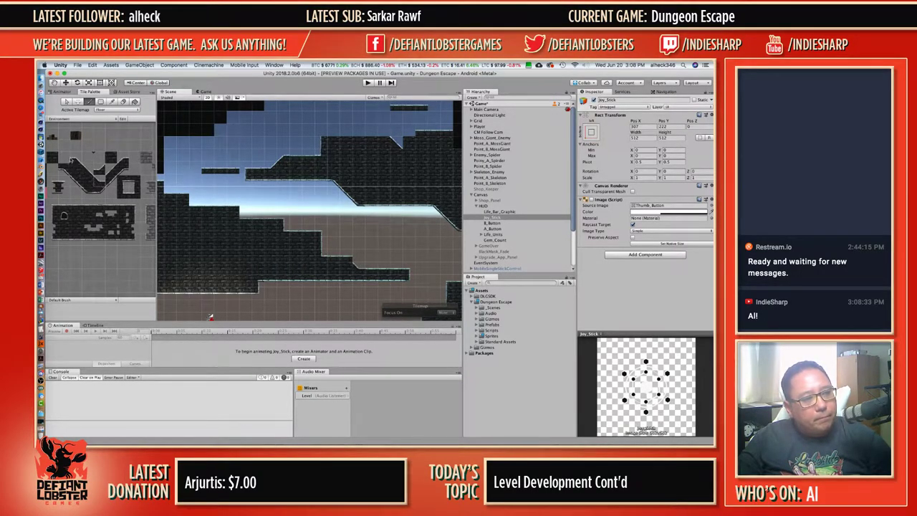
left_click(71, 161)
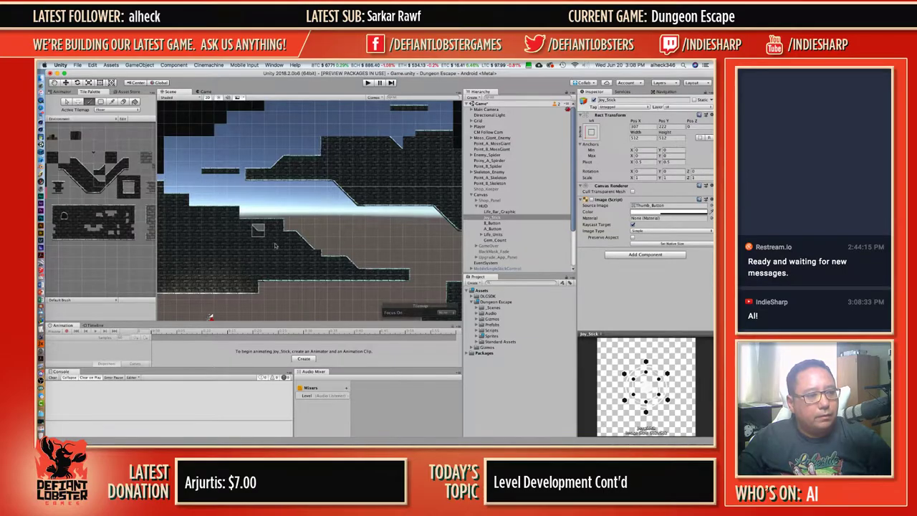
right_click_drag(347, 250, 414, 250)
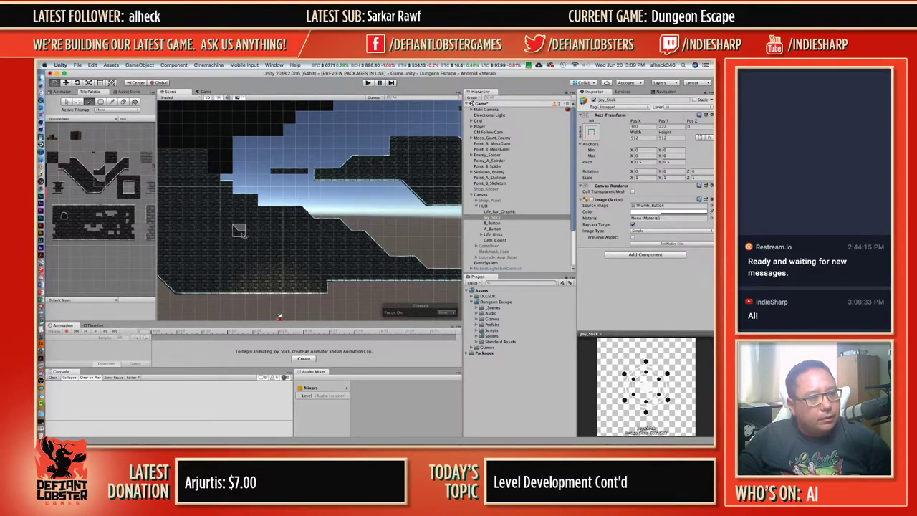
middle_click_drag(248, 233, 267, 274)
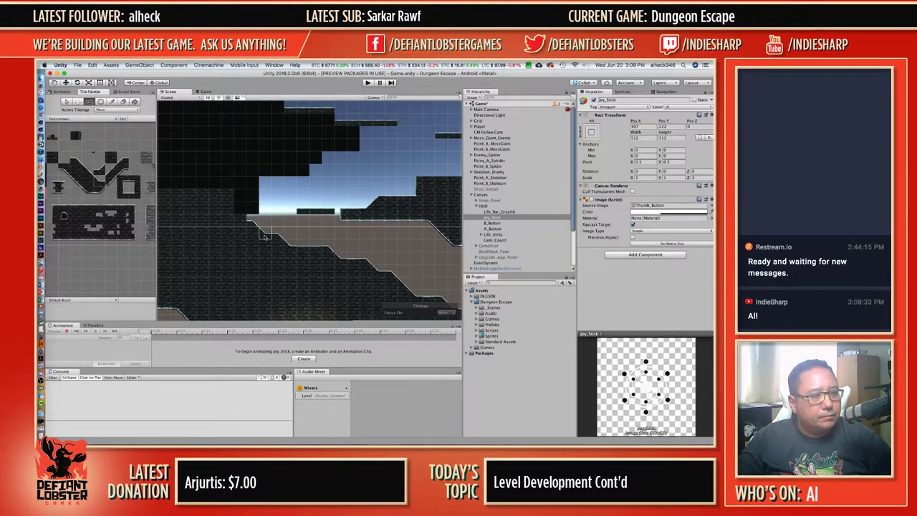
Paint brick tiles over the black placeholder tiles of the left wall just above the staircase.
middle_click_drag(279, 221, 334, 286)
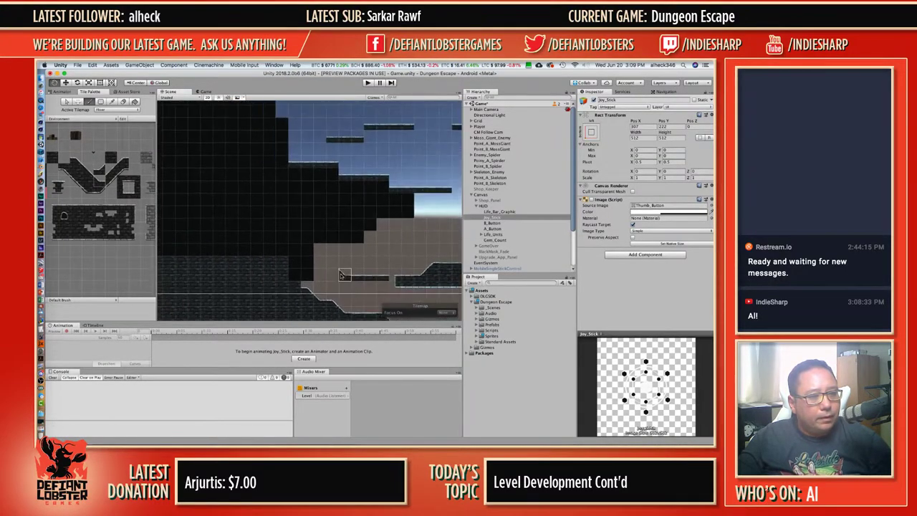
mouse_move(280, 287)
left_mouse_down()
mouse_move(296, 281)
mouse_move(306, 248)
mouse_move(362, 238)
mouse_move(258, 243)
mouse_move(347, 233)
left_mouse_up()
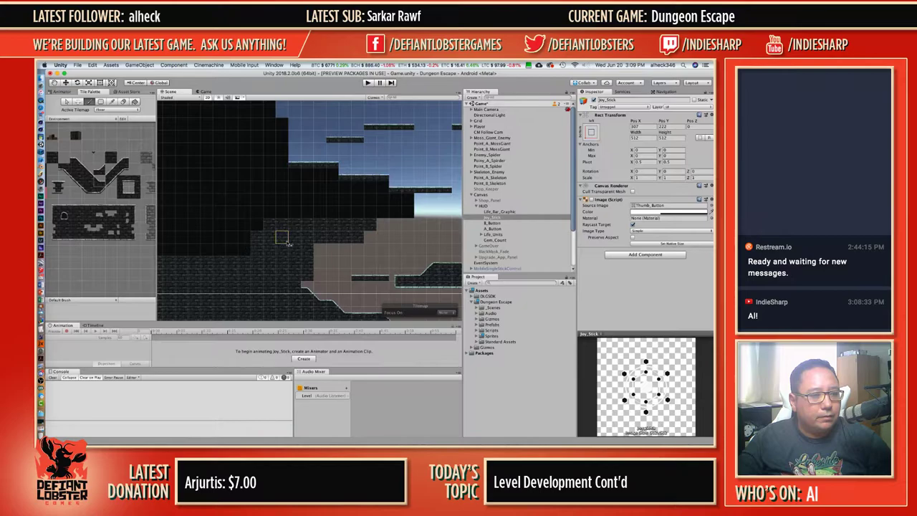
mouse_move(287, 240)
middle_mouse_down()
mouse_move(304, 210)
mouse_move(274, 160)
middle_mouse_up()
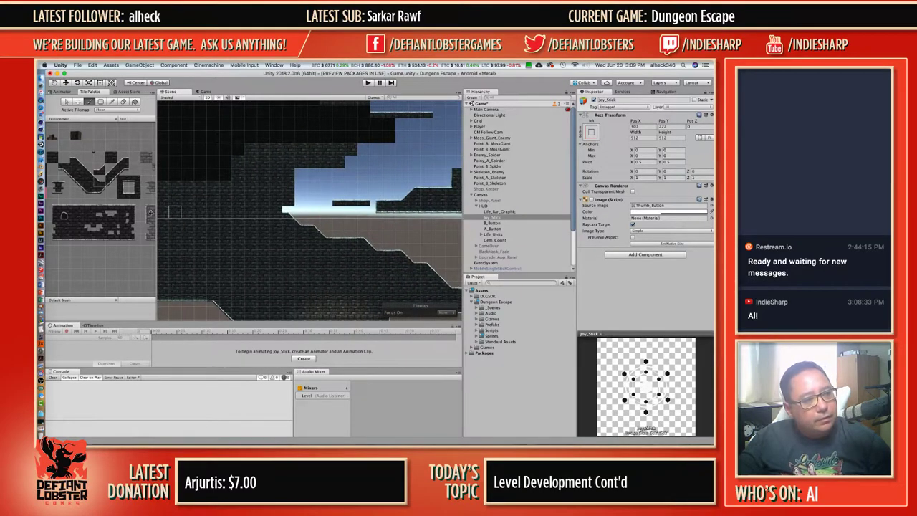
Cut back the left wall above the staircase by erasing a column of tiles, and finish its face with vertical edge tiles.
left_click(121, 195)
left_click(123, 190)
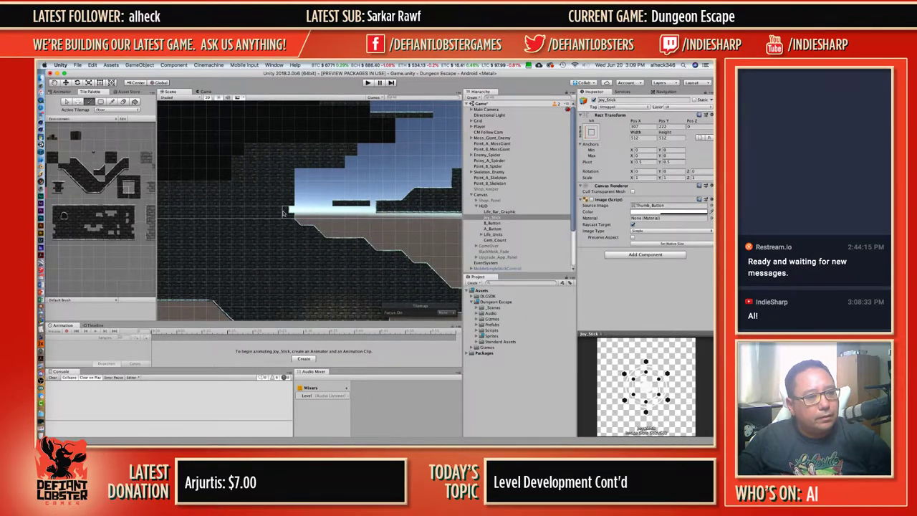
left_click(278, 212)
left_click(291, 201, "shift")
left_click_drag(293, 202, 292, 176, "shift")
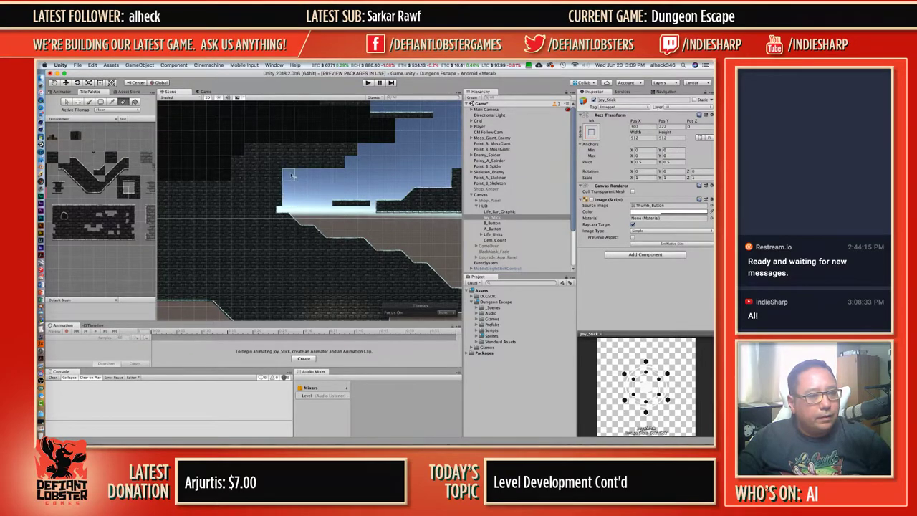
left_click(134, 221)
left_click_drag(278, 175, 278, 198)
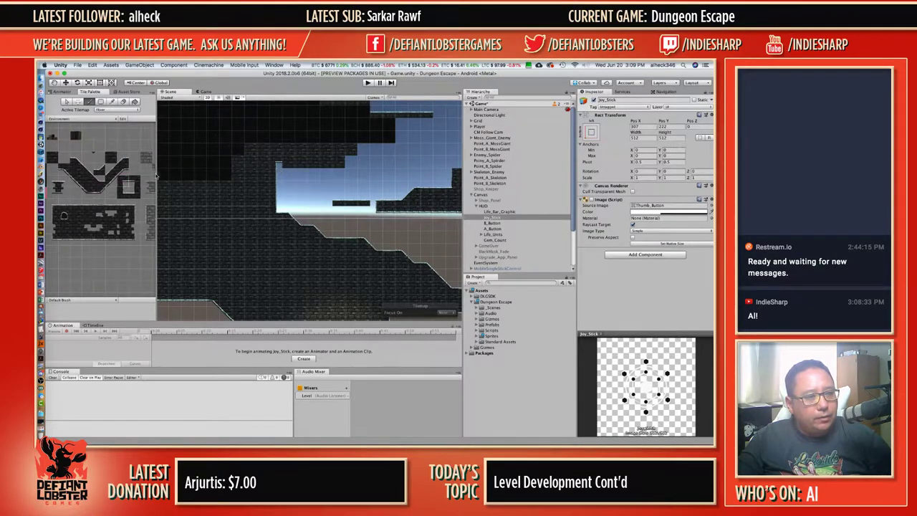
Line the underside of the left wall's overhang with brick edge and diagonal corner tiles, extending it over the first floating ledge.
left_click_drag(248, 185, 338, 162)
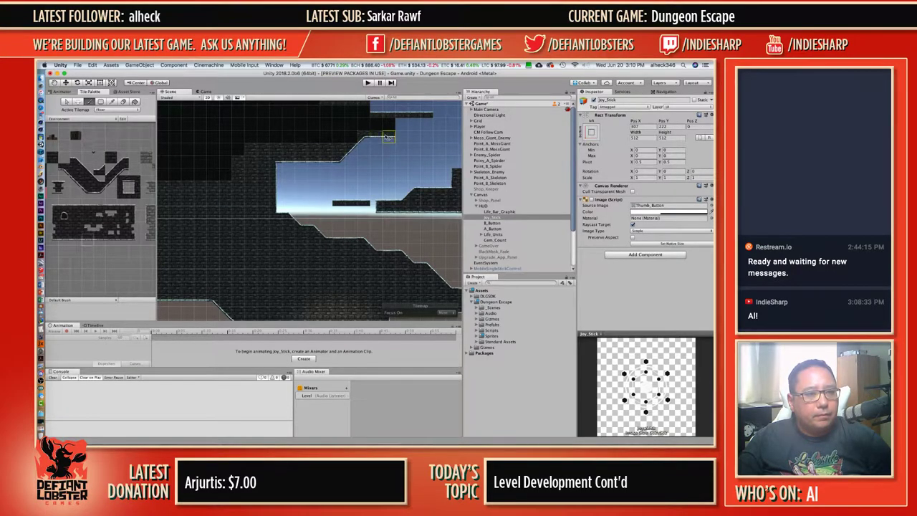
left_click_drag(401, 136, 413, 137)
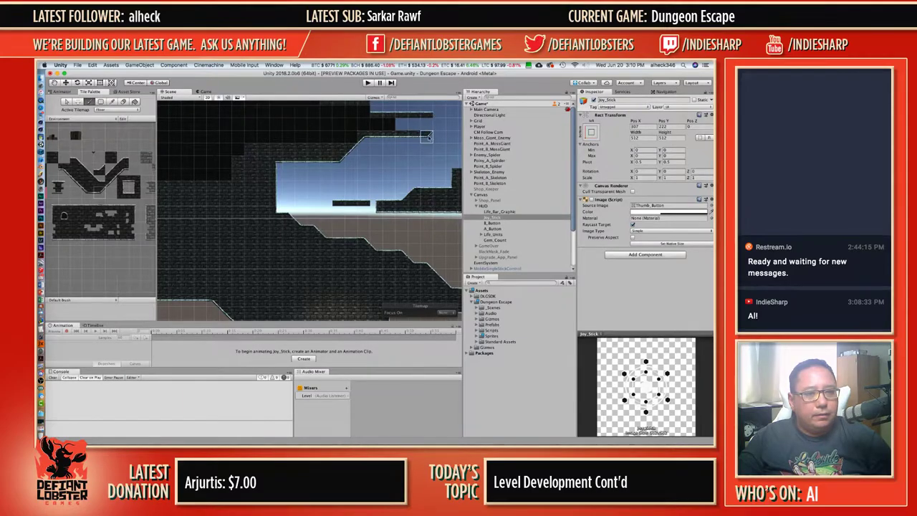
middle_click_drag(429, 136, 279, 179)
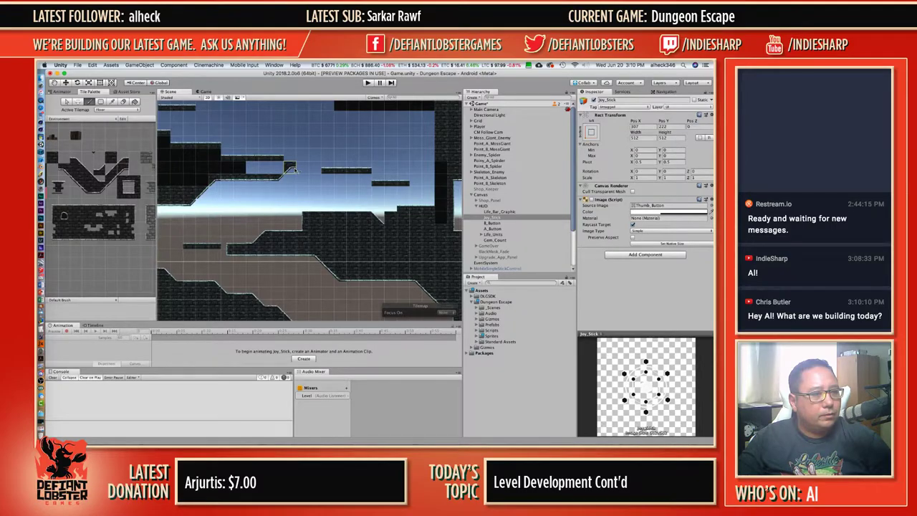
left_click(293, 168)
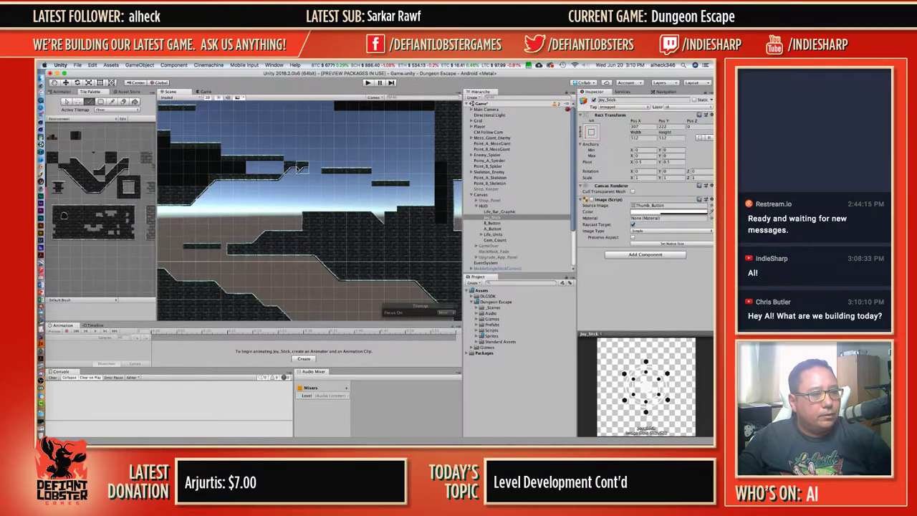
left_click(88, 239)
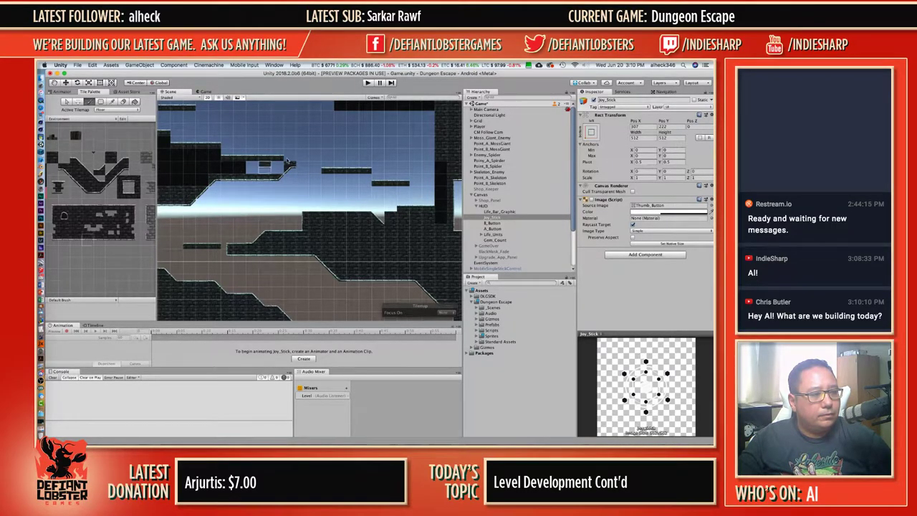
left_click(302, 170)
left_click_drag(324, 169, 353, 167)
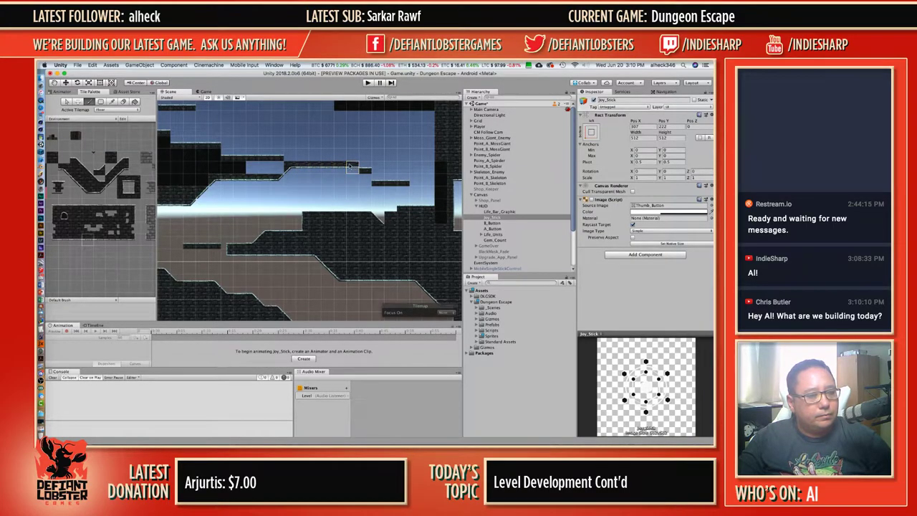
Slope the overhang down with diagonal brick tiles and extend it as a thick brick ledge over the remaining floating platforms.
left_click(88, 191)
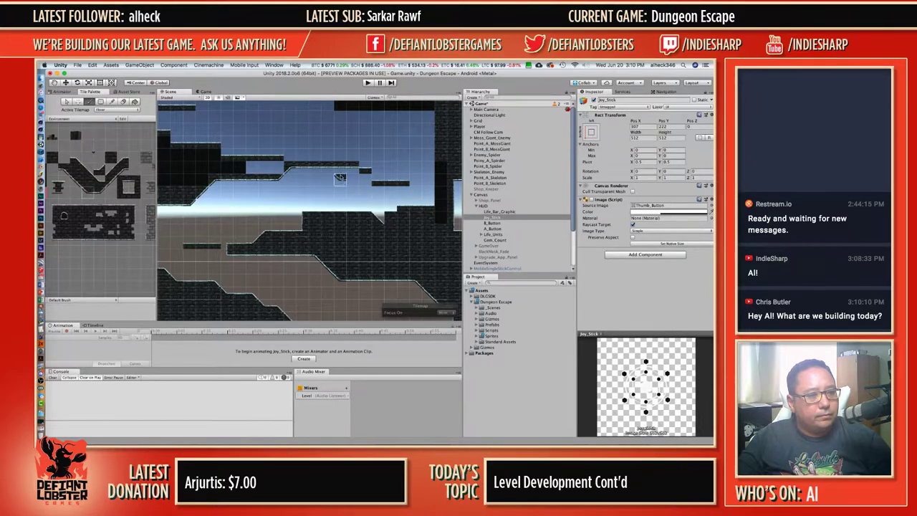
left_click(335, 175)
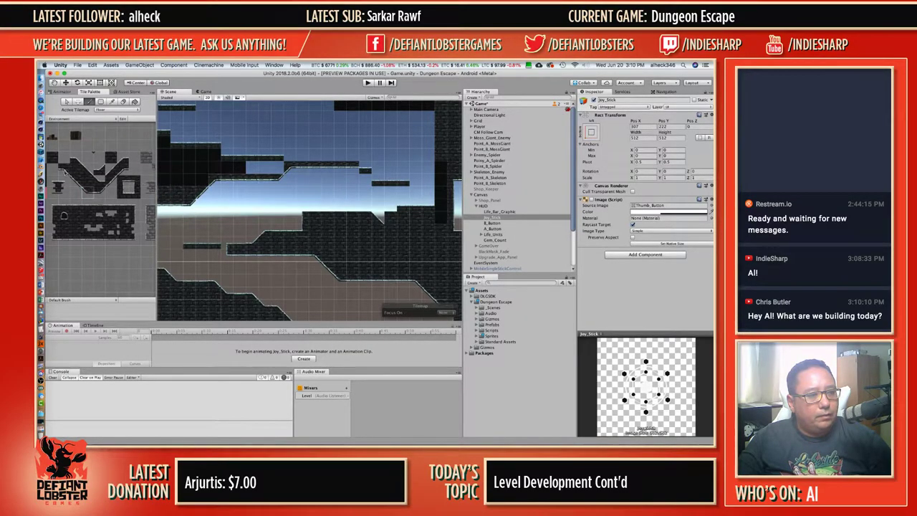
left_click(325, 172)
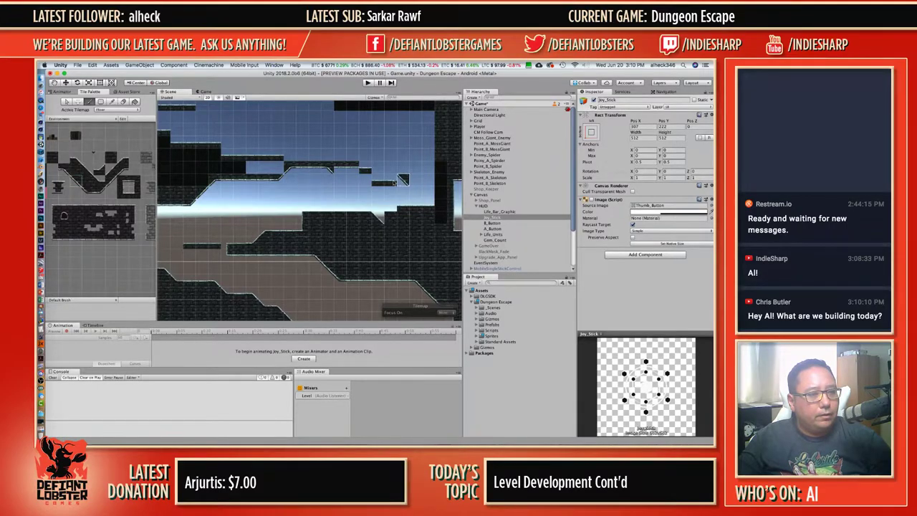
left_click(90, 192)
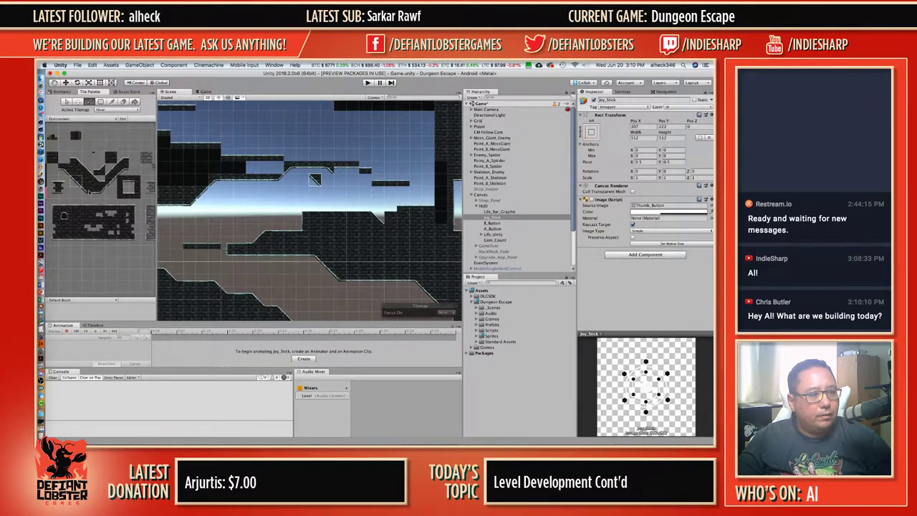
left_click(339, 181)
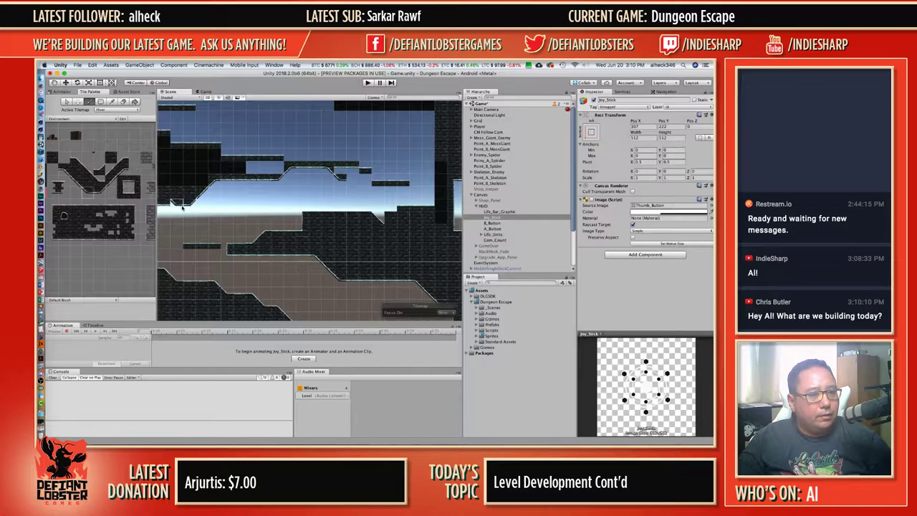
left_click(79, 239)
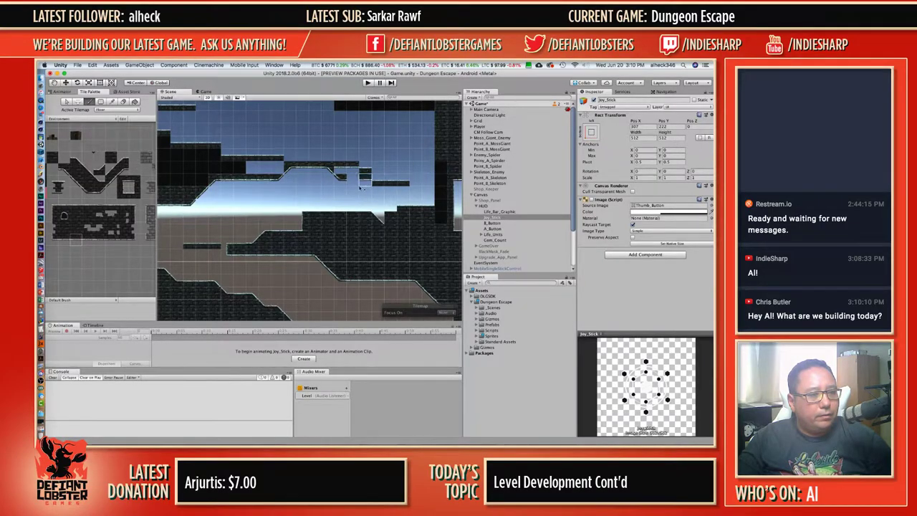
left_click_drag(355, 185, 392, 185)
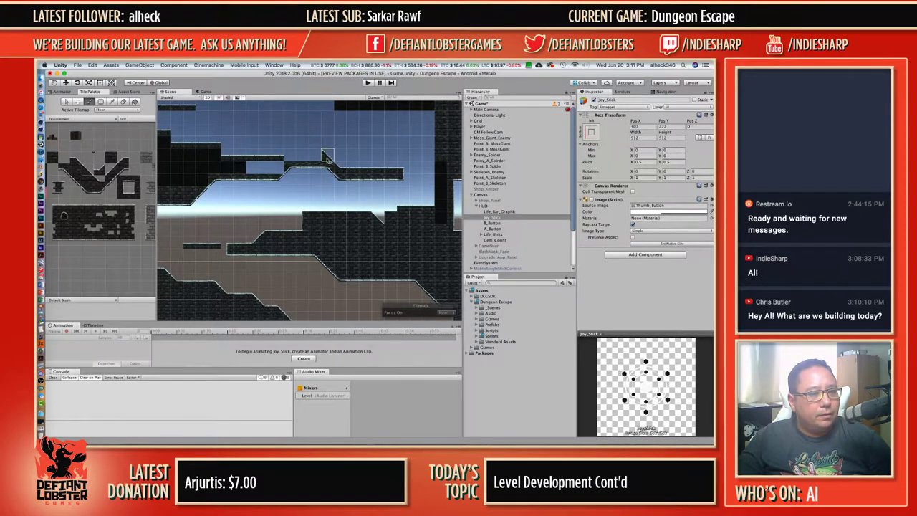
Finish the overhang's top with flat and diagonal edge tiles, and brick over its gaps and the black placeholder tiles in the left wall.
left_click(81, 166)
left_click(316, 145)
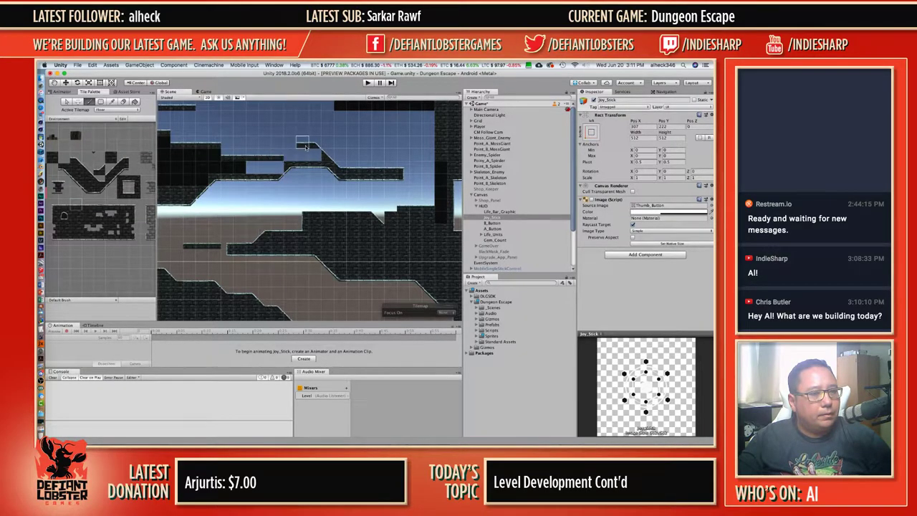
left_click_drag(307, 148, 225, 148)
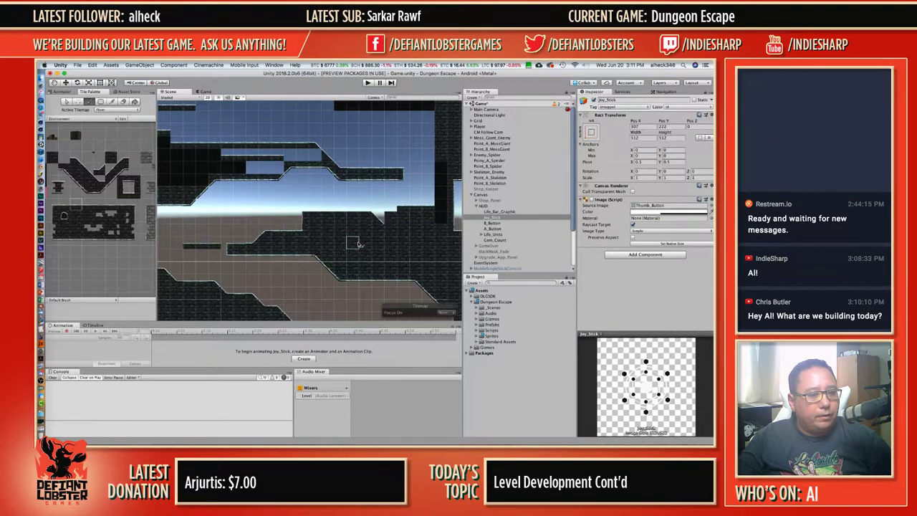
left_click_drag(237, 168, 276, 168)
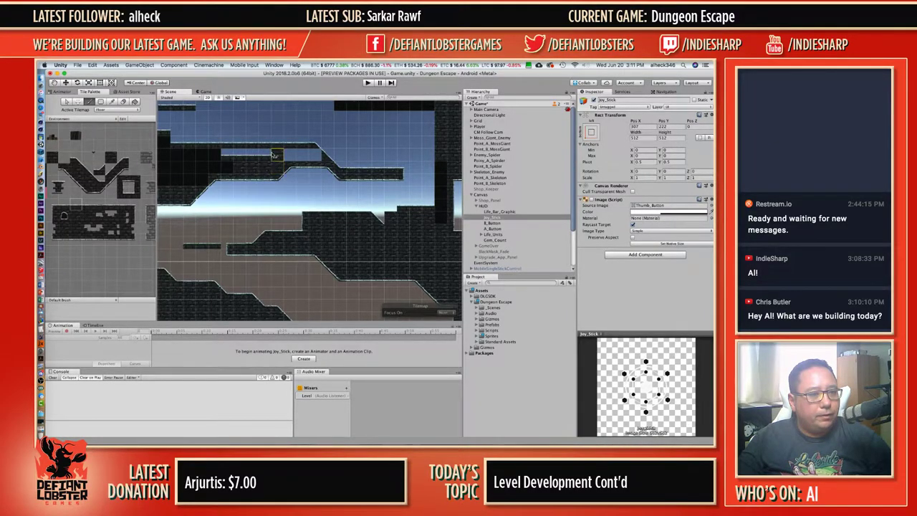
middle_click_drag(236, 166, 367, 168)
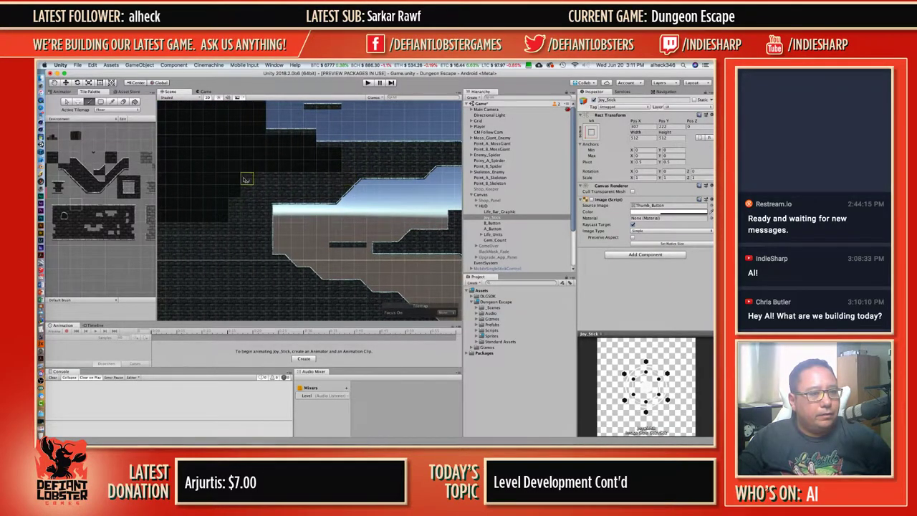
mouse_move(245, 179)
left_mouse_down()
mouse_move(319, 165)
mouse_move(322, 152)
mouse_move(251, 151)
mouse_move(307, 145)
mouse_move(231, 142)
left_mouse_up()
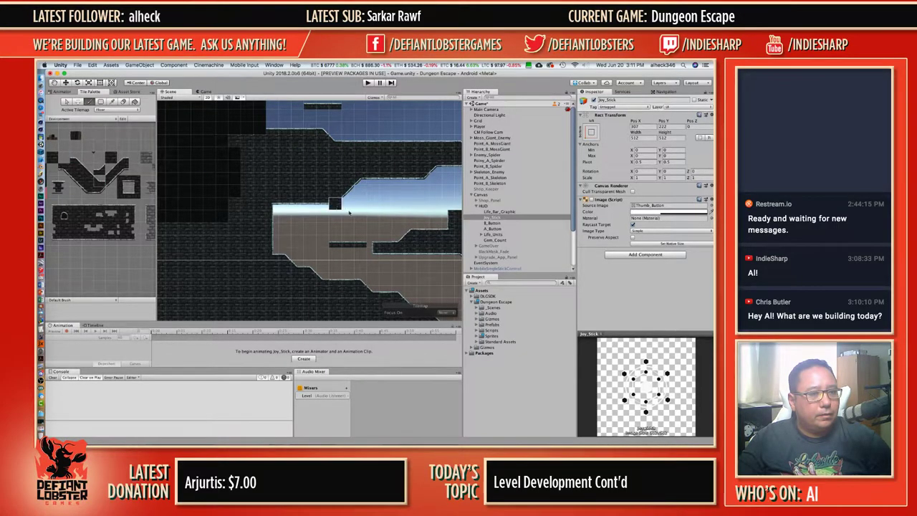
Smooth the stepped top of the lower ledge beneath the overhang with diagonal brick tiles.
scroll(310, 204, "down", 6)
middle_click_drag(387, 208, 310, 190)
scroll(310, 190, "right", 3)
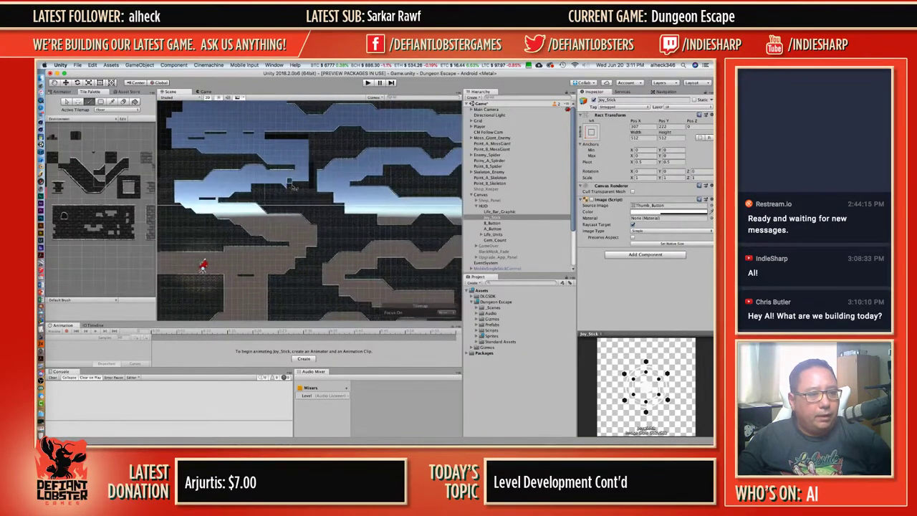
scroll(279, 197, "right", 2)
scroll(278, 201, "up", 2)
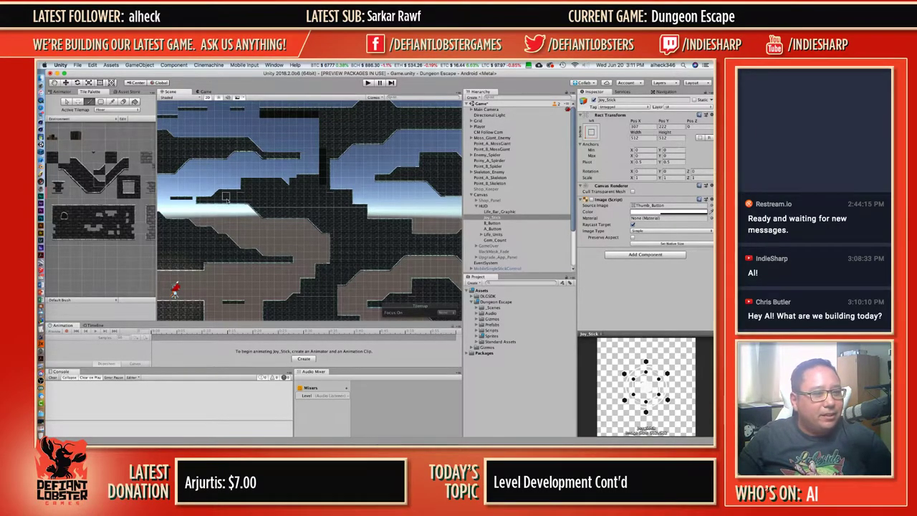
scroll(227, 200, "up", 5)
middle_click_drag(251, 182, 296, 192)
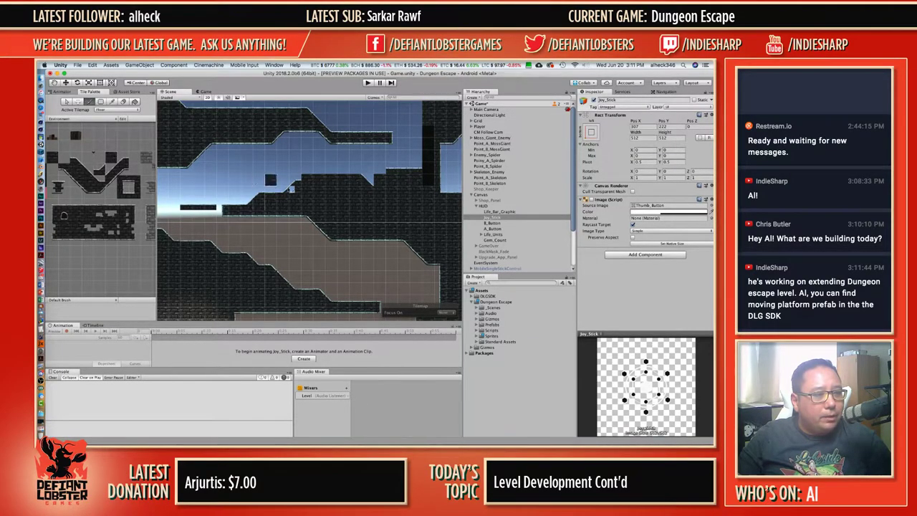
left_click(294, 193)
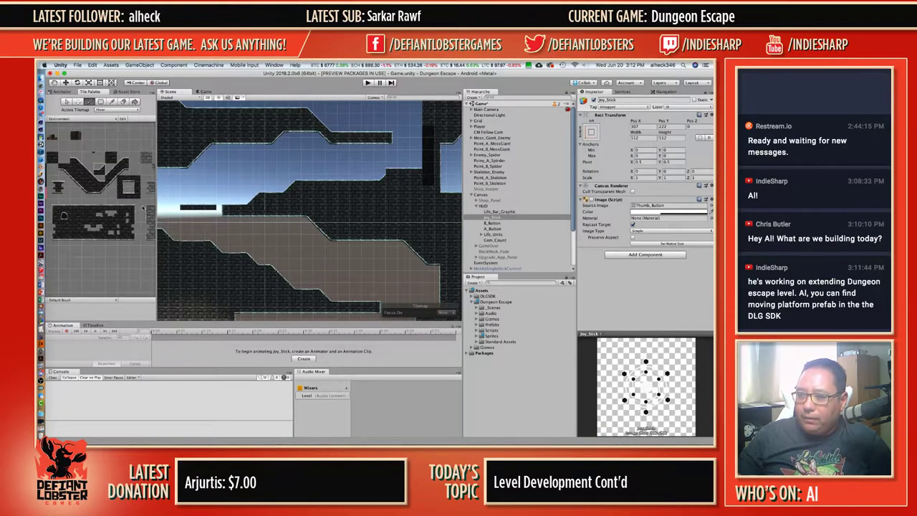
Inspect the Moving_Platform prefab in the DLGSDK Moving_Platforms folder.
left_click(471, 296)
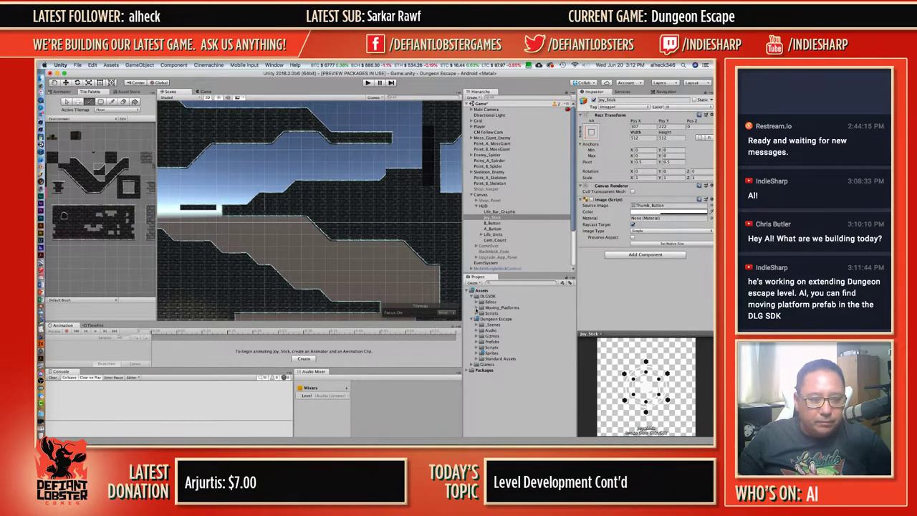
left_click(477, 308)
left_click(500, 314)
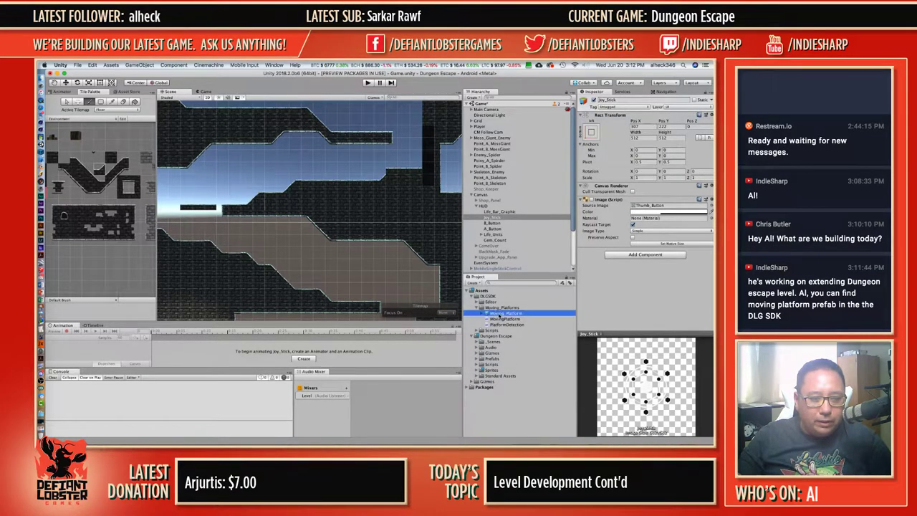
left_click(478, 307)
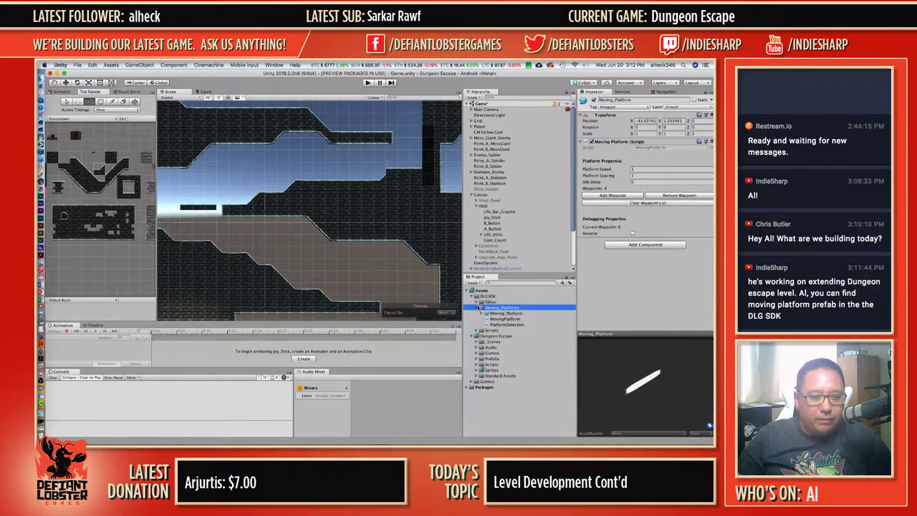
left_click(479, 308)
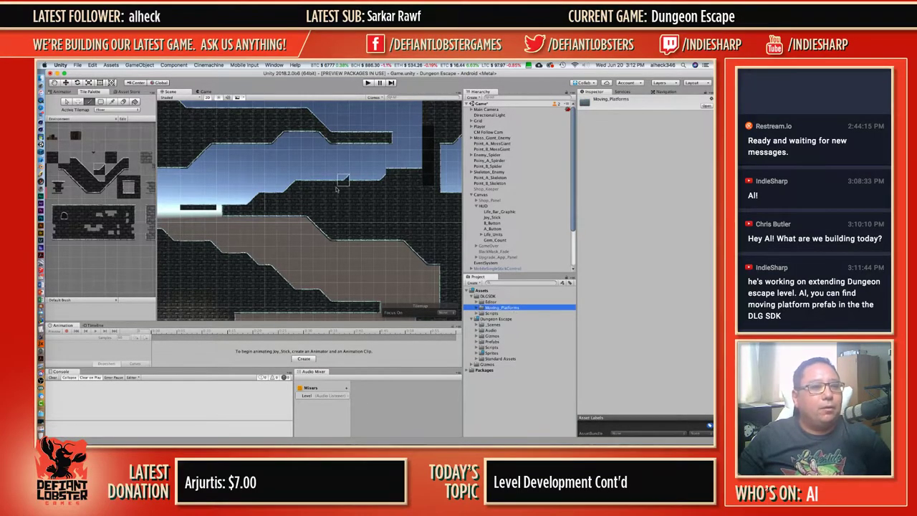
Slope the last step of the lower ledge beside the shaft wall with a diagonal brick tile.
middle_click_drag(242, 207, 322, 195)
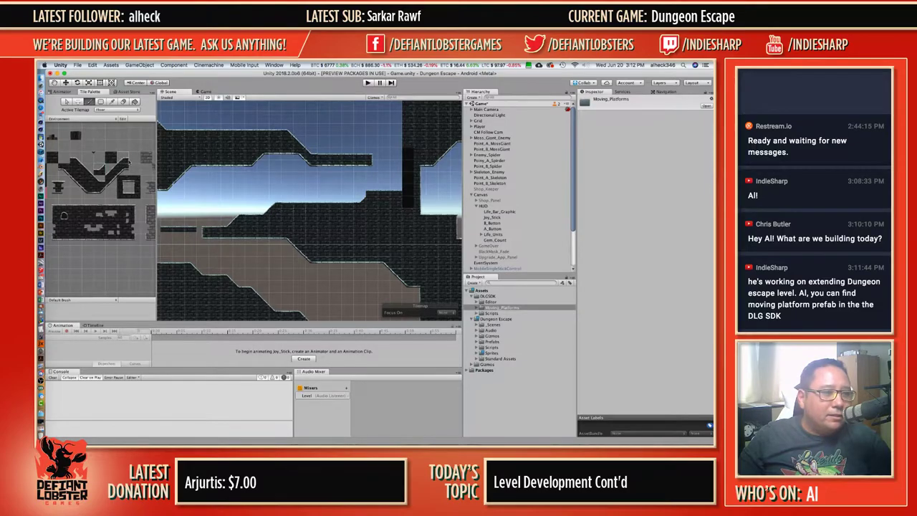
left_click(372, 192)
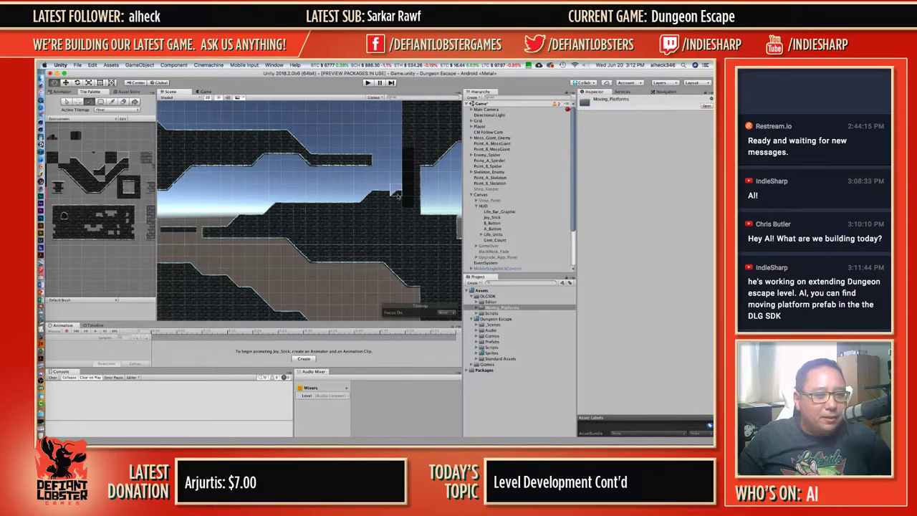
Shorten the overhanging ledge by moving its end cap left, and brick over the black column in the shaft wall.
middle_click_drag(396, 195, 340, 187)
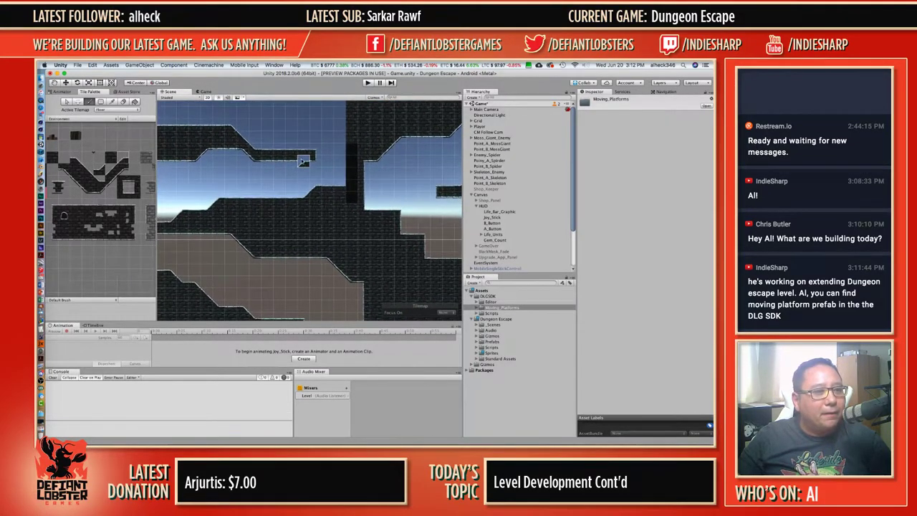
key("i")
left_click_drag(316, 149, 283, 161)
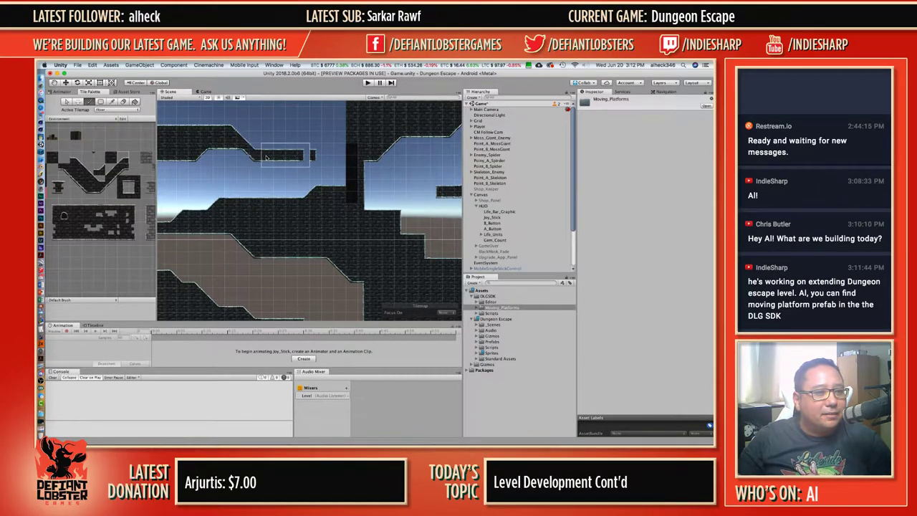
key("i")
left_click_drag(304, 149, 294, 161)
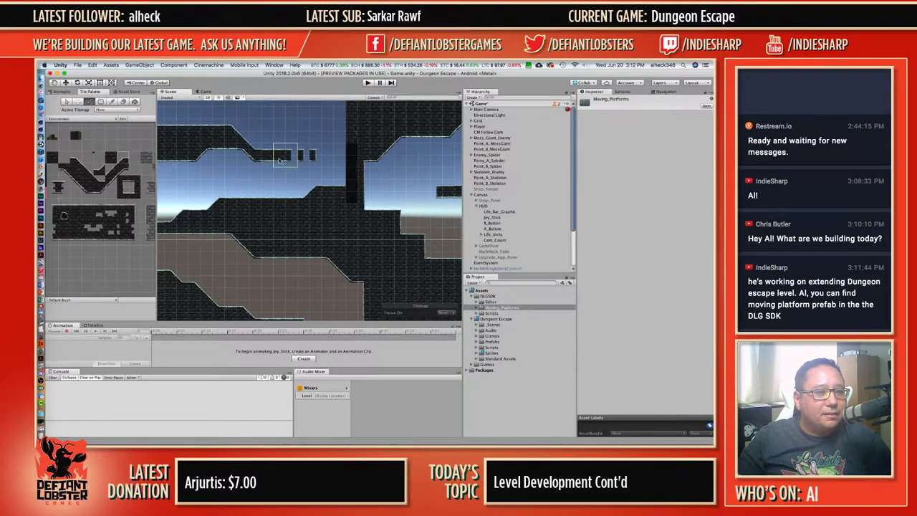
key("i")
left_click(314, 159)
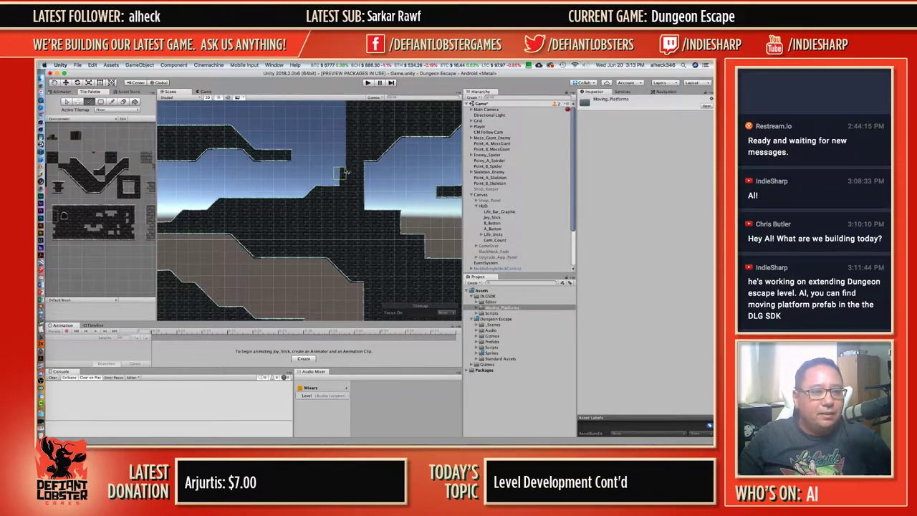
Copy a large sloped floor section from the far-right corridor and place it as a thick ledge below the open shaft.
mouse_move(346, 171)
left_mouse_down()
mouse_move(349, 137)
mouse_move(341, 164)
mouse_move(389, 256)
left_mouse_up()
mouse_move(451, 258)
left_mouse_down("alt")
mouse_move(379, 221)
mouse_move(376, 188)
left_mouse_up("alt")
scroll(362, 239, "down", 5)
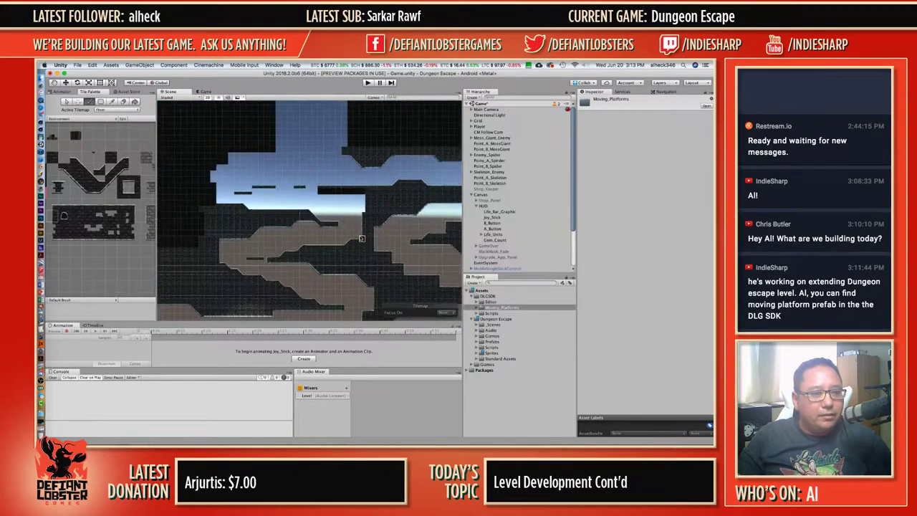
scroll(362, 229, "down", 2)
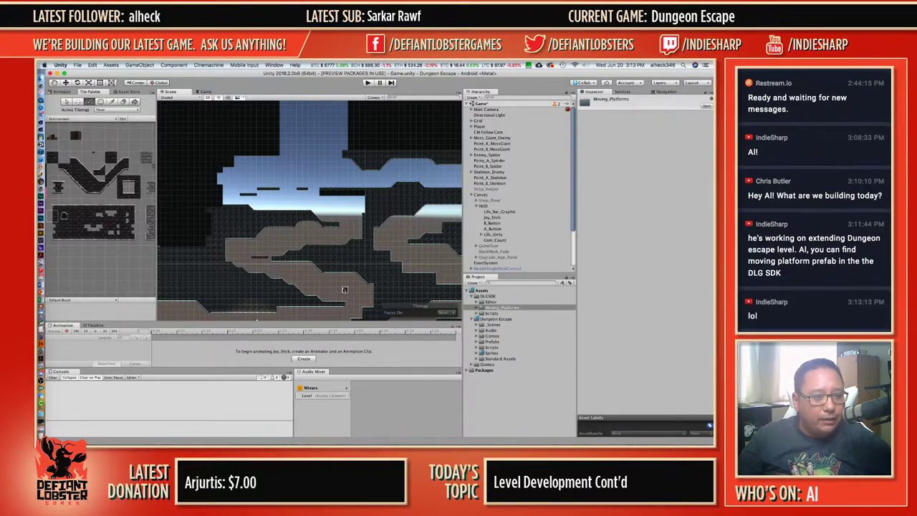
middle_click_drag(369, 272, 271, 246)
middle_click_drag(441, 246, 323, 213)
key("i")
left_click_drag(323, 209, 393, 232)
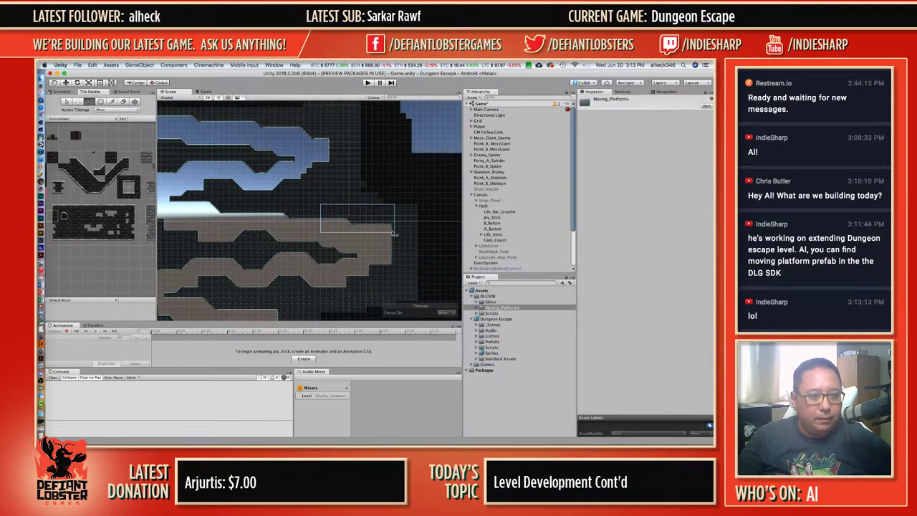
middle_click_drag(326, 229, 472, 287)
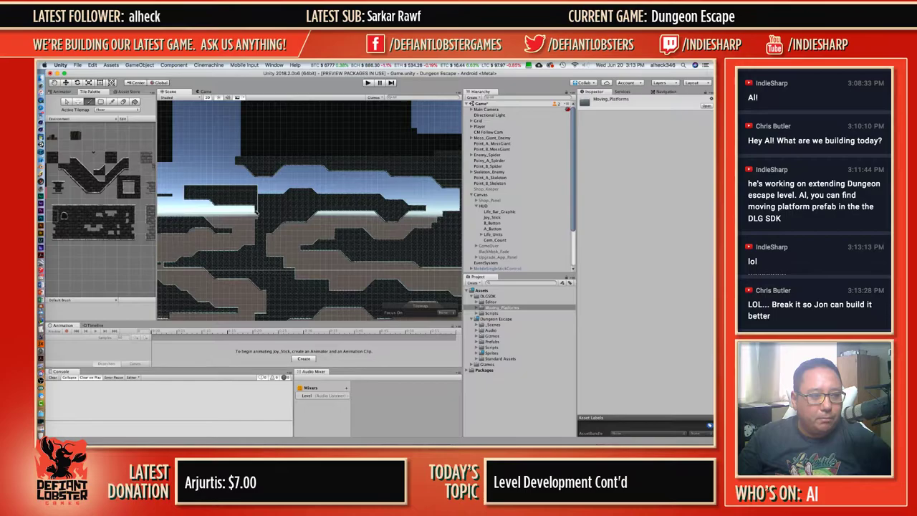
middle_click_drag(286, 231, 444, 234)
middle_click_drag(410, 209, 381, 212)
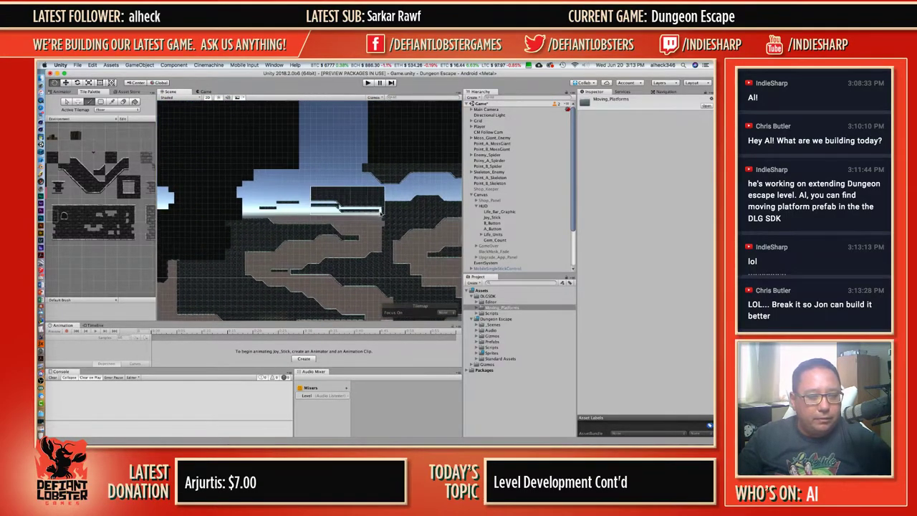
scroll(381, 213, "up", 1)
left_click(344, 186, "ctrl")
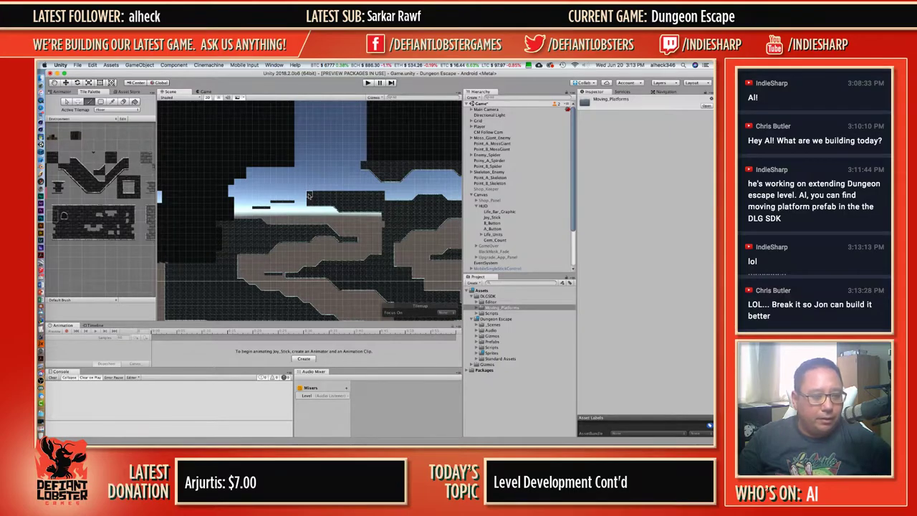
Erase the top row of tiles from the newly placed ledge below the shaft.
key("d")
left_click_drag(309, 195, 372, 194)
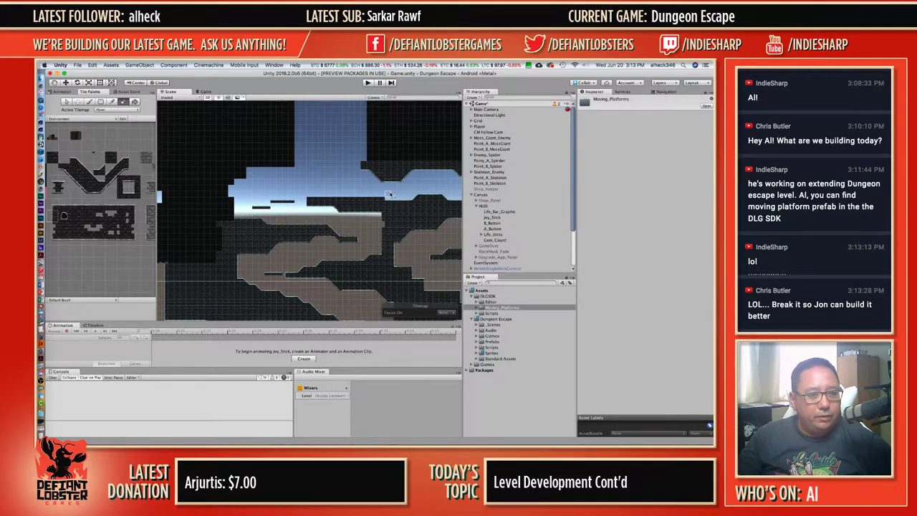
key("b")
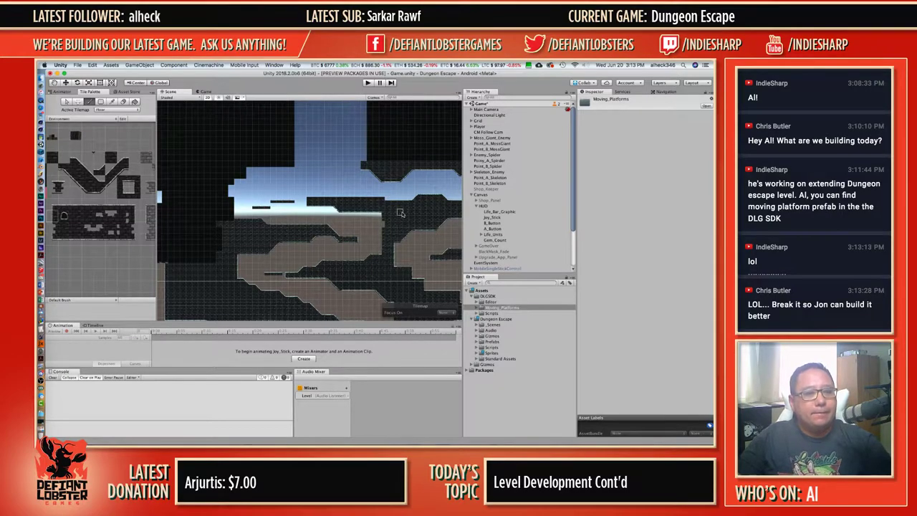
Copy sloped and end brick sections from the lower corridors onto the ledge beneath the open shaft, reshaping its left end.
scroll(357, 237, "up", 2)
scroll(358, 237, "up", 2)
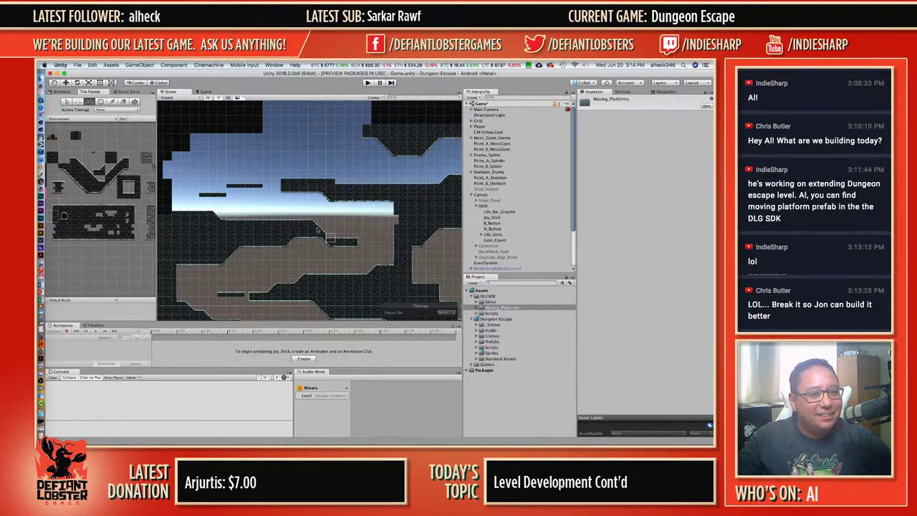
key("i")
mouse_move(284, 220)
left_mouse_down()
mouse_move(320, 229)
mouse_move(328, 241)
left_mouse_up()
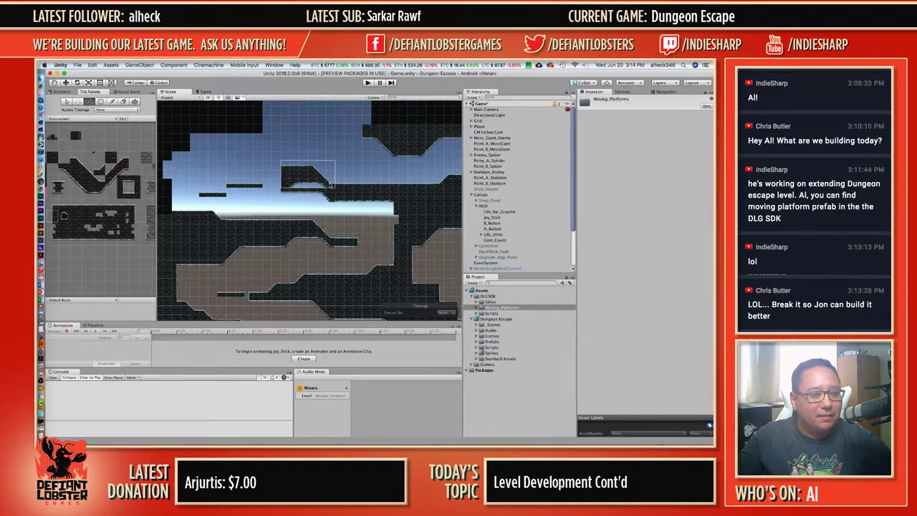
scroll(324, 262, "down", 2)
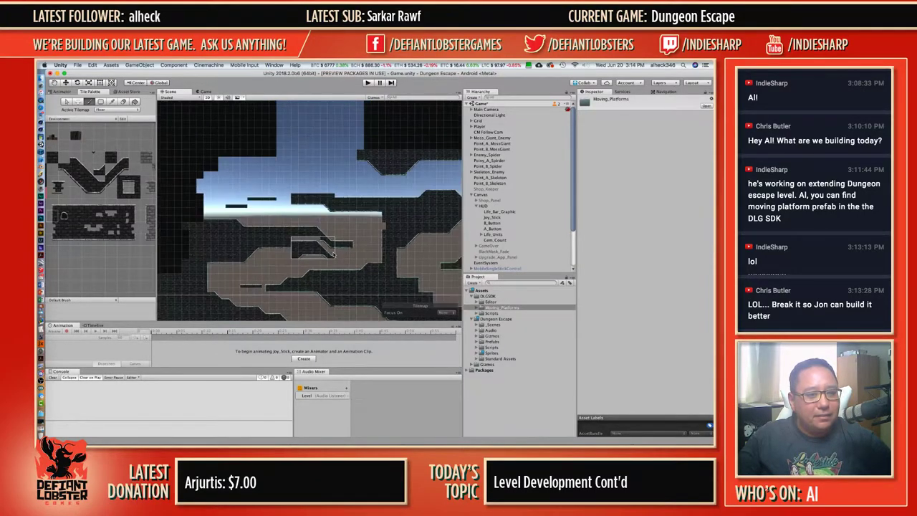
middle_click_drag(326, 263, 304, 192)
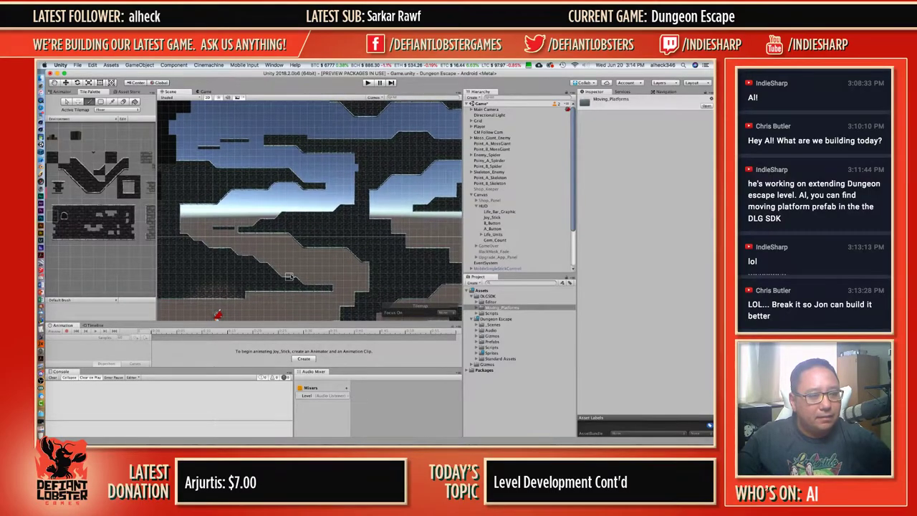
left_click_drag(290, 276, 305, 283, "ctrl")
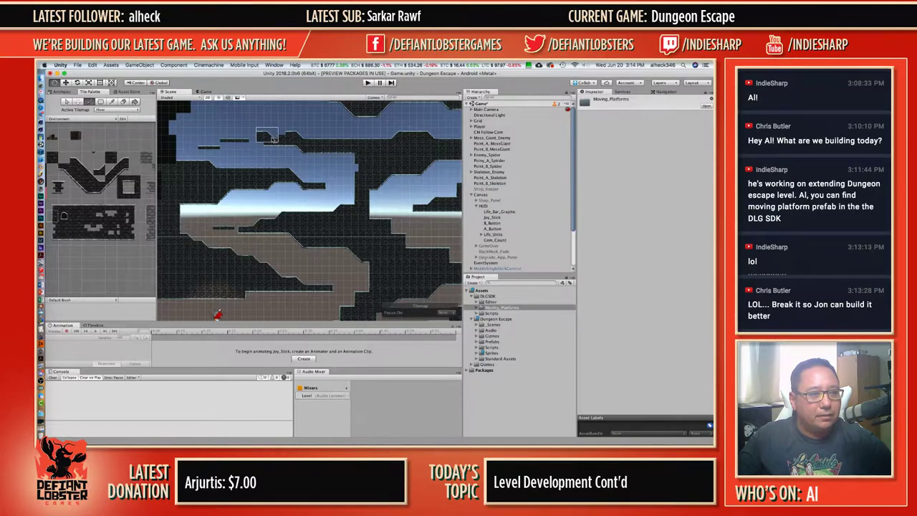
middle_click_drag(262, 137, 330, 138)
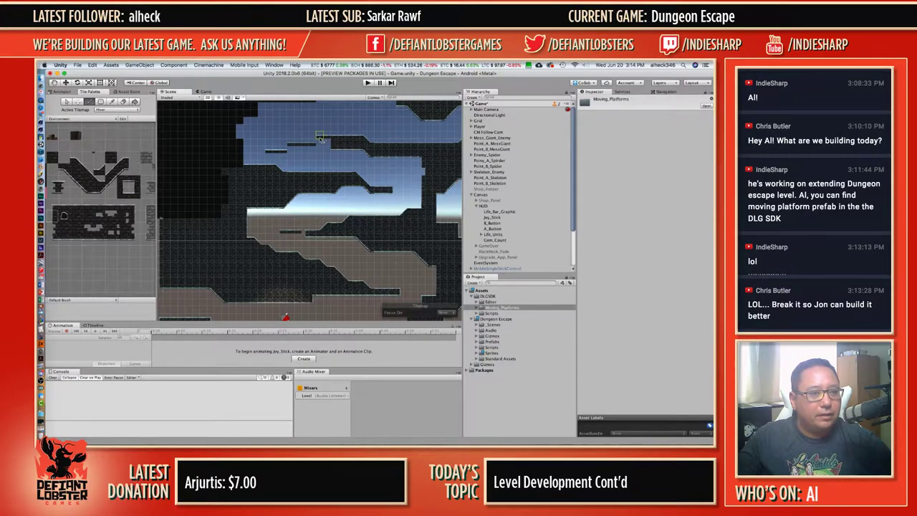
key("i")
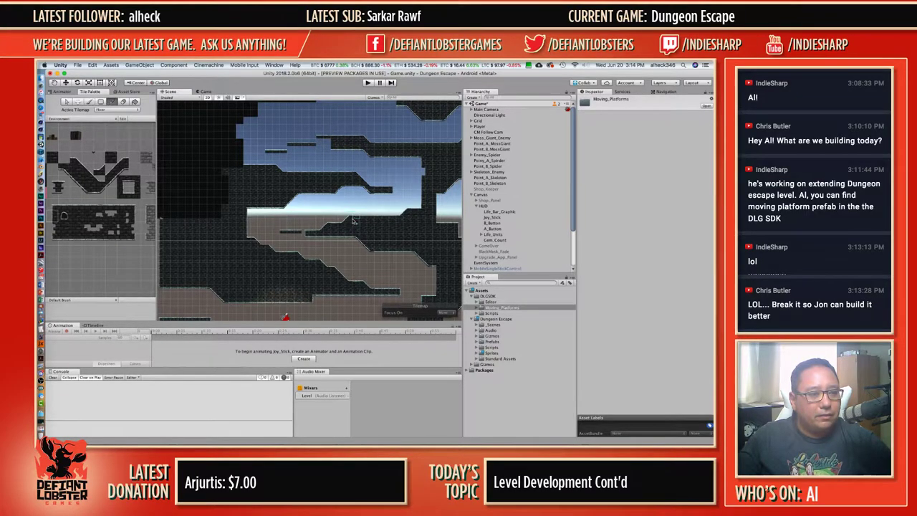
Copy the stepped ledge tip from the corridor below onto the left end of the ledge beneath the shaft.
left_click_drag(320, 227, 321, 226)
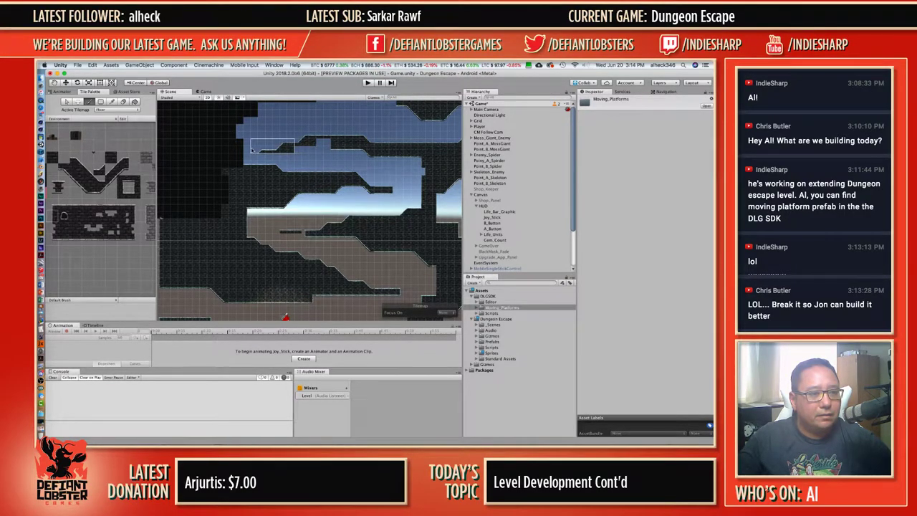
left_click(326, 216)
key("i")
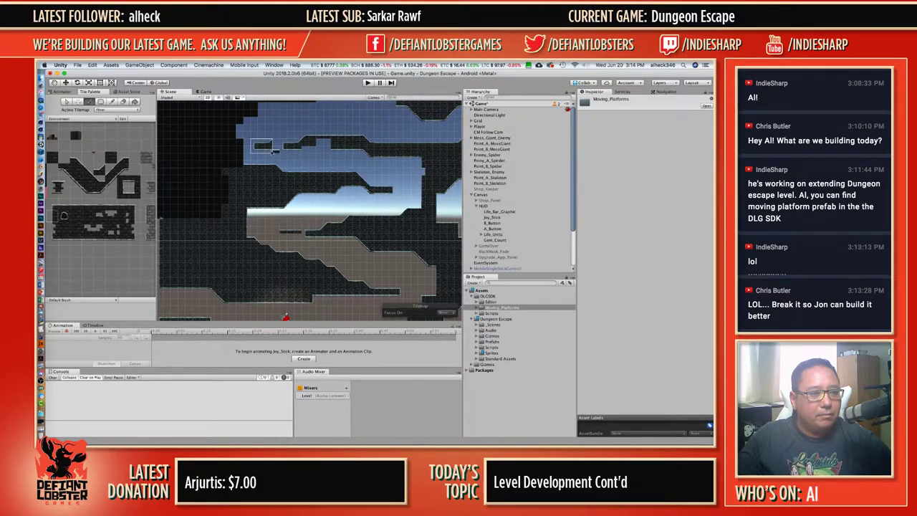
Erase the leftover thin platform beside the shaft ledge's tip, and brick over the notch in the ledge's underside.
key("i")
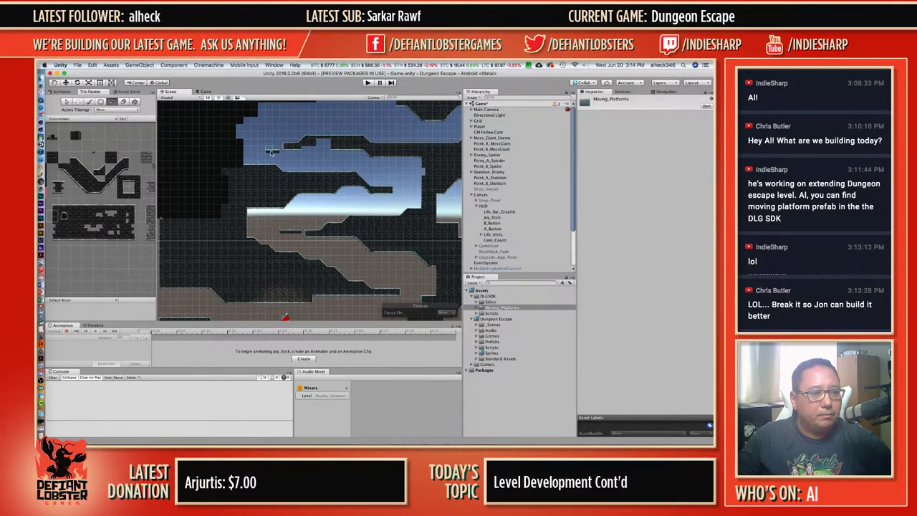
left_click_drag(275, 154, 274, 151)
left_click(273, 151, "shift")
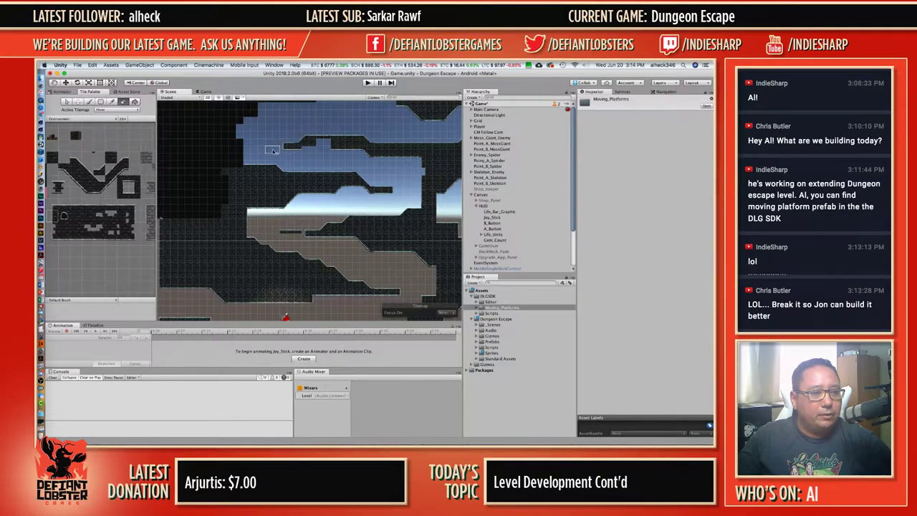
key("i")
key("b")
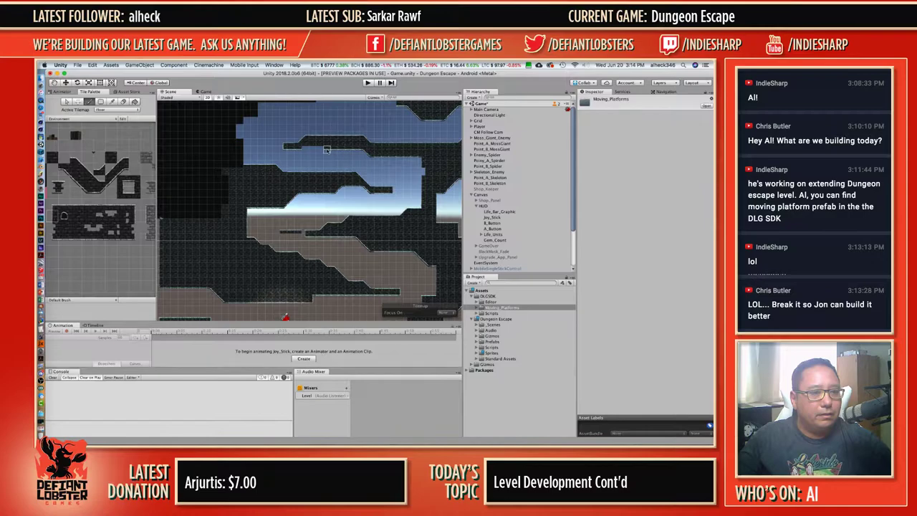
Erase the thin floating platform in the lower corridor, and lengthen the tip of the neighbouring ledge by one tile.
middle_click_drag(383, 163, 309, 149)
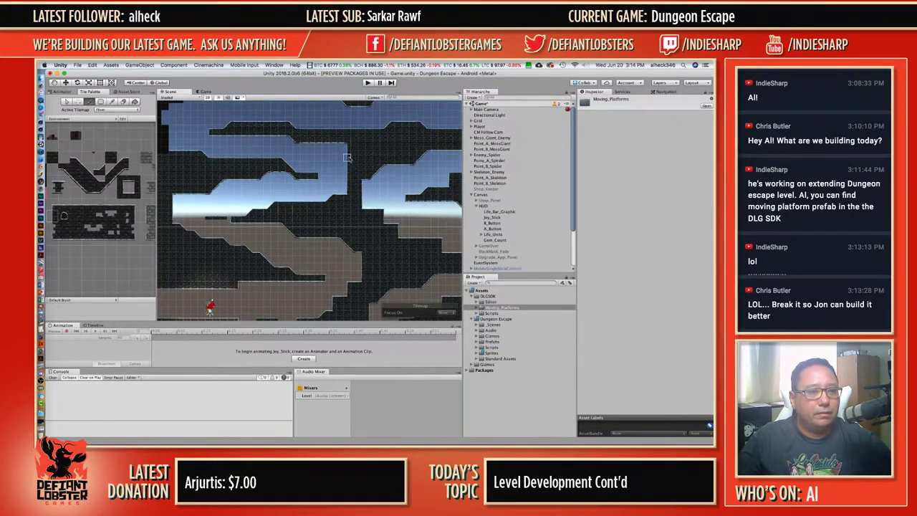
middle_click_drag(319, 178, 394, 177)
scroll(305, 209, "up", 5)
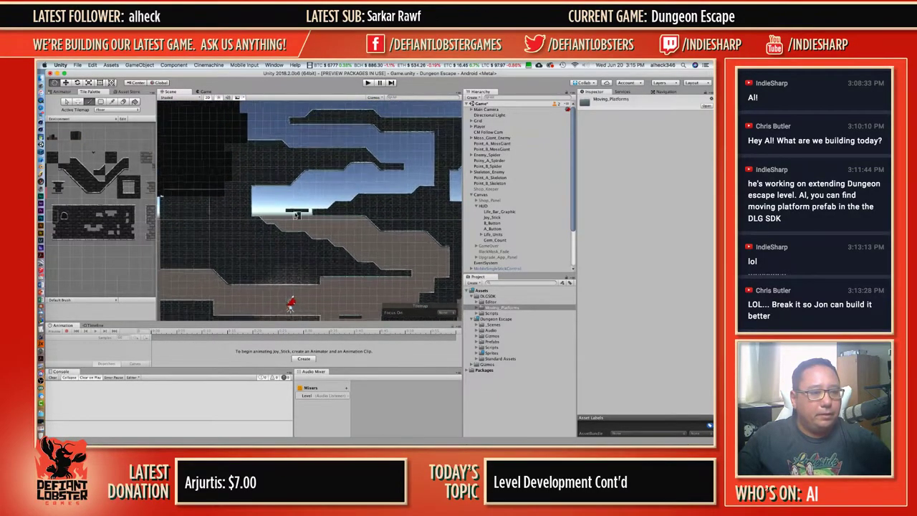
left_click_drag(295, 211, 281, 210, "shift")
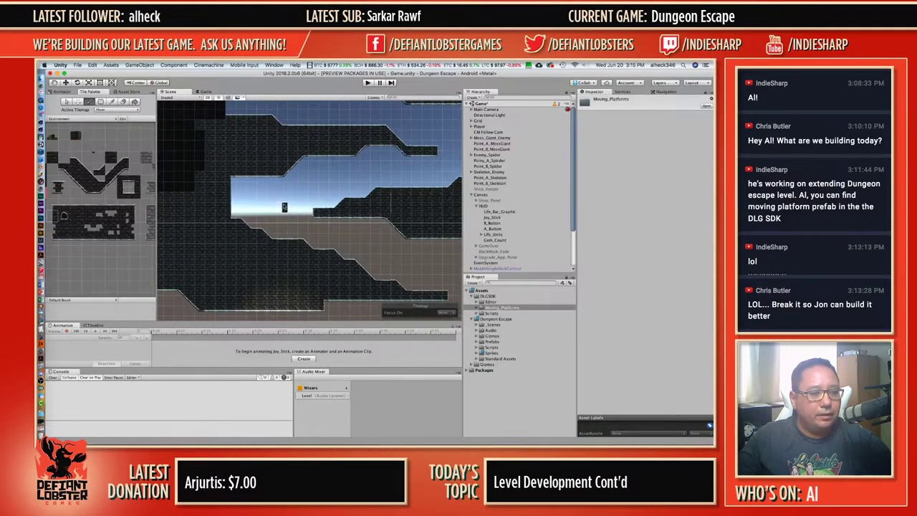
left_click(322, 218, "ctrl")
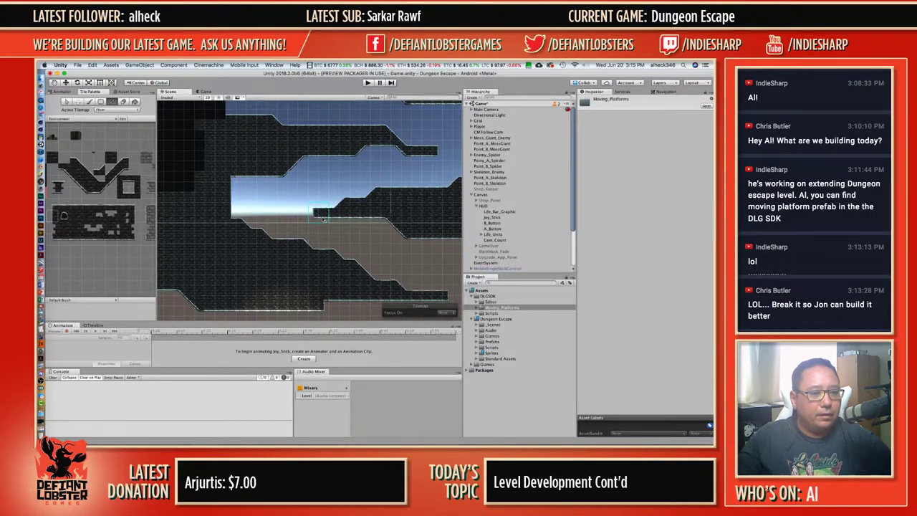
left_click_drag(311, 217, 305, 217)
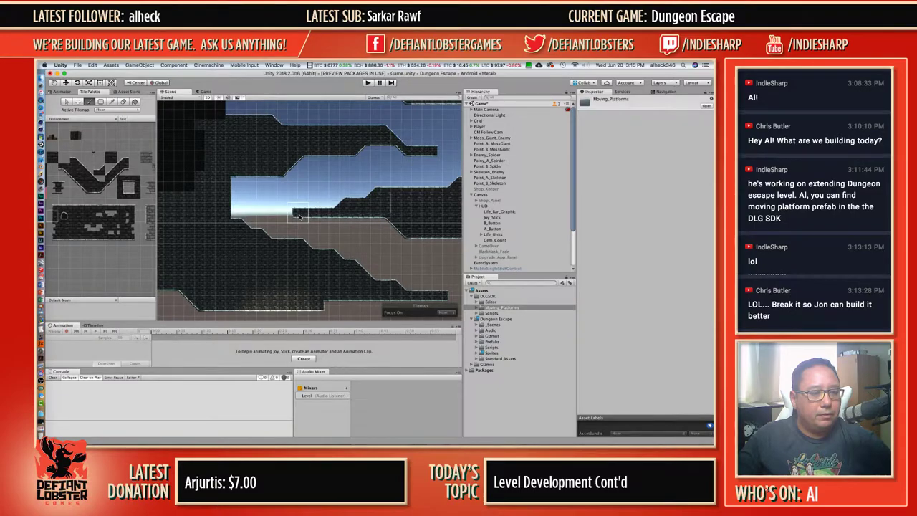
key("super+z")
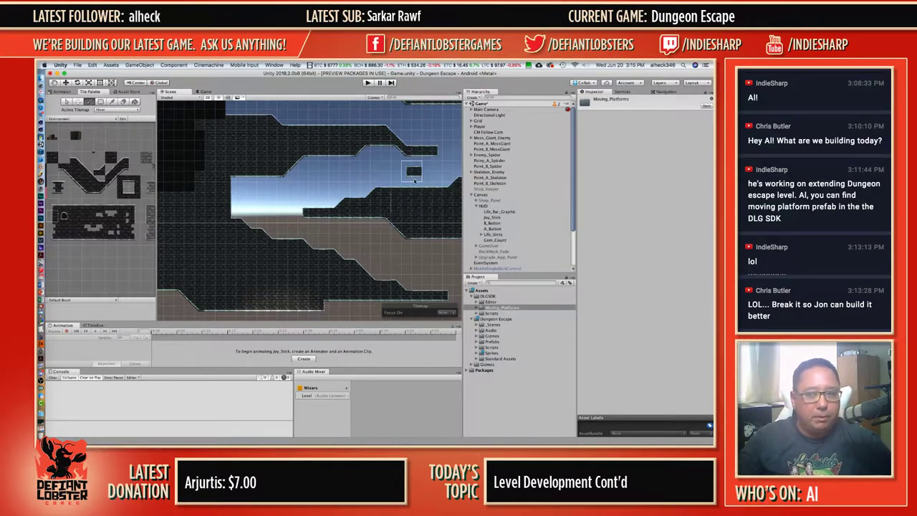
Copy a sloped step section from the foot of the descending stairs to their upper part, and erase the leftover tiles above it.
middle_click_drag(346, 189, 362, 144)
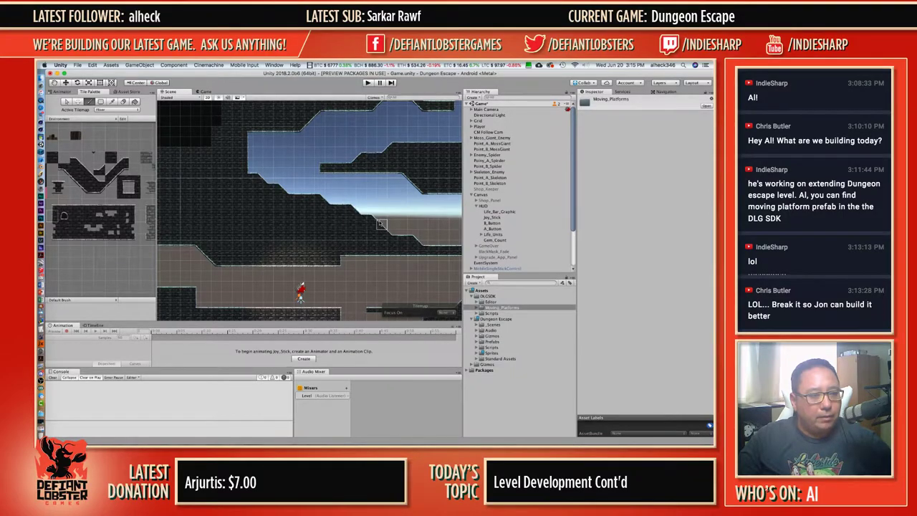
key("i")
left_click_drag(399, 235, 402, 235)
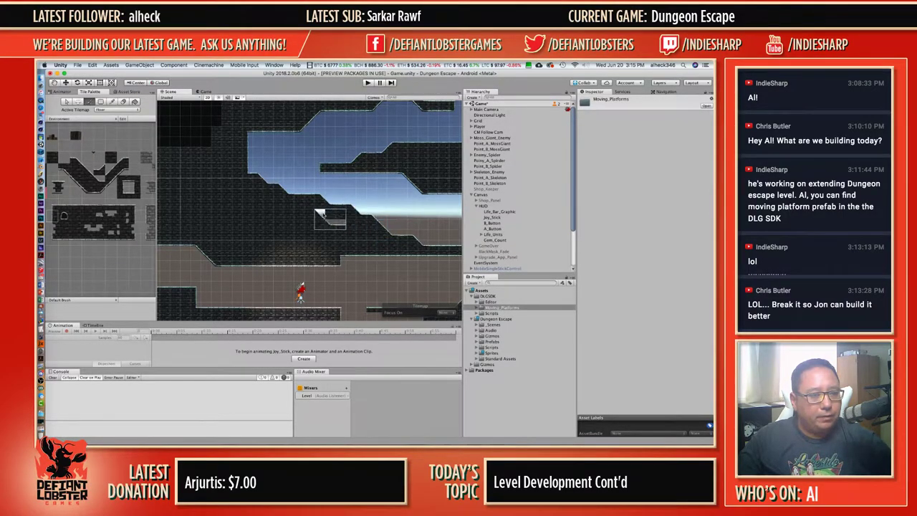
left_click(305, 202)
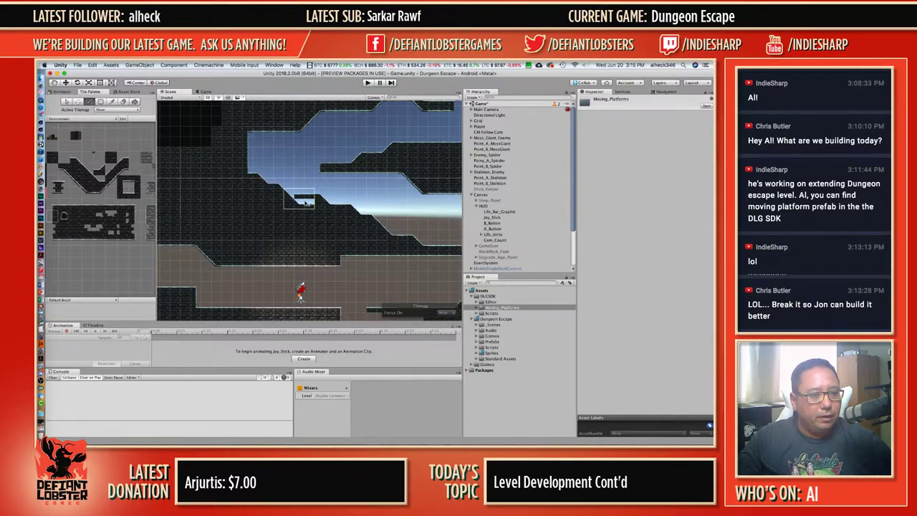
key("i")
left_click(300, 195)
key("d")
left_click(300, 194)
left_click_drag(300, 194, 309, 195)
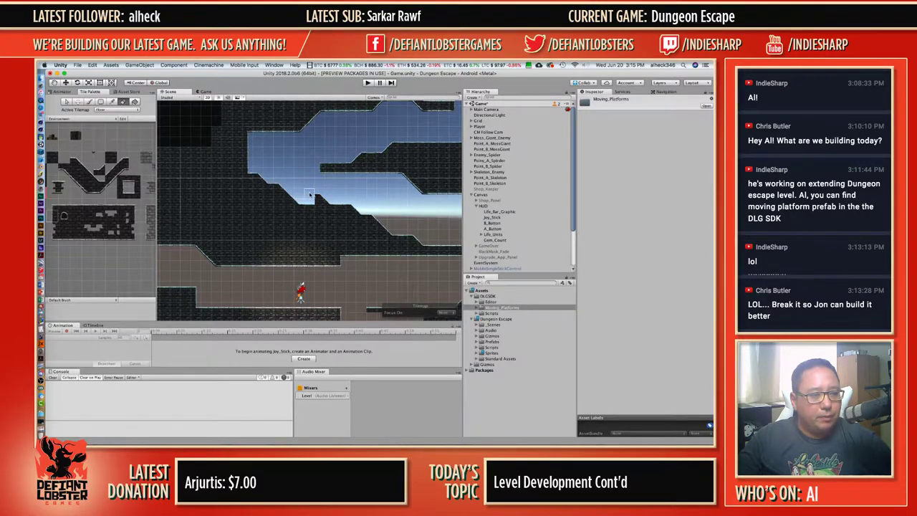
Replace the protruding block beside the new sloped step with flat brick floor tiles to even out the stairs.
key("b")
key("i")
left_click(340, 205)
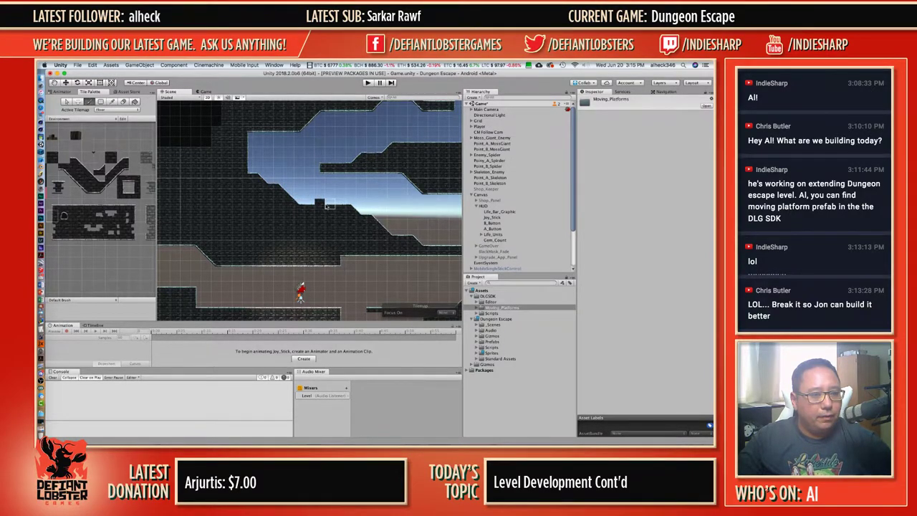
key("i")
left_click(317, 206)
left_click(328, 205)
Examine the reworked ledges, stairs and corridors across the level for remaining unfinished areas.
mouse_move(335, 189)
middle_mouse_down()
mouse_move(324, 152)
mouse_move(321, 192)
middle_mouse_up()
scroll(323, 194, "down", 5)
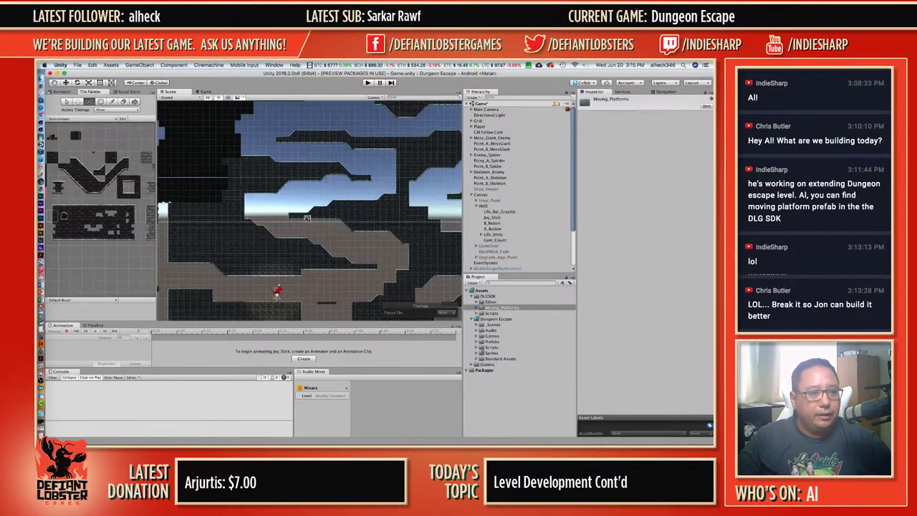
scroll(307, 218, "down", 5)
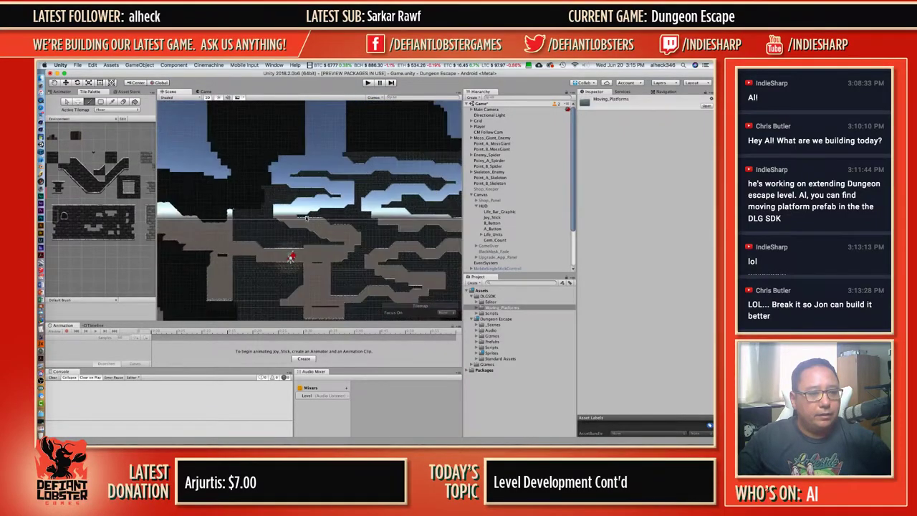
scroll(311, 210, "up", 7)
scroll(343, 255, "up", 4)
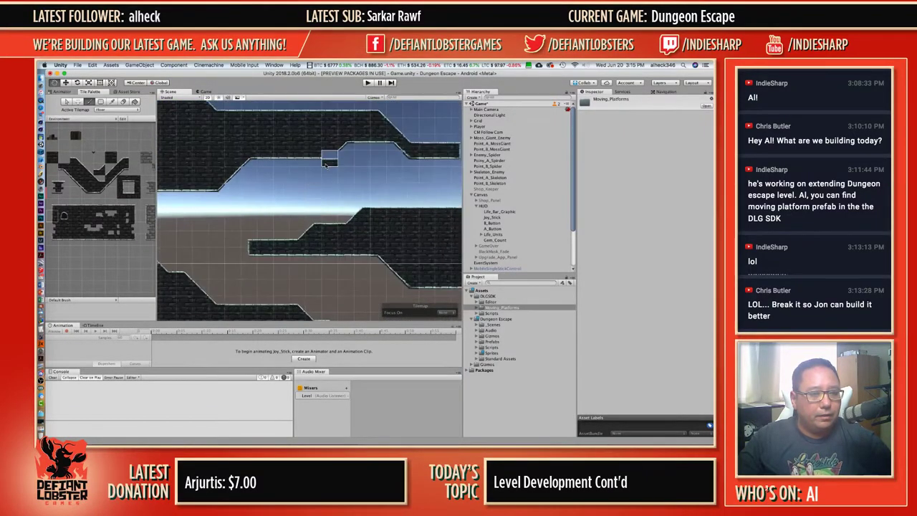
middle_click_drag(342, 255, 356, 281)
middle_click_drag(271, 184, 324, 278)
scroll(322, 233, "down", 5)
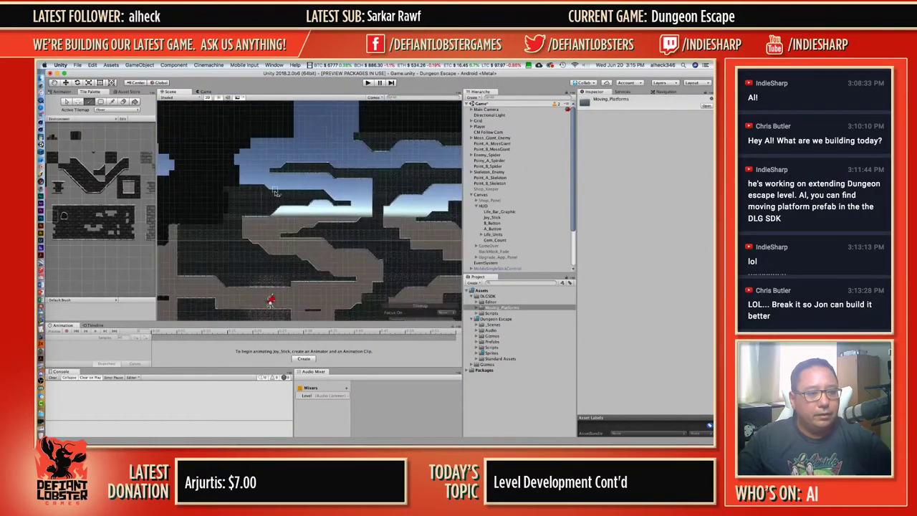
scroll(325, 203, "down", 3)
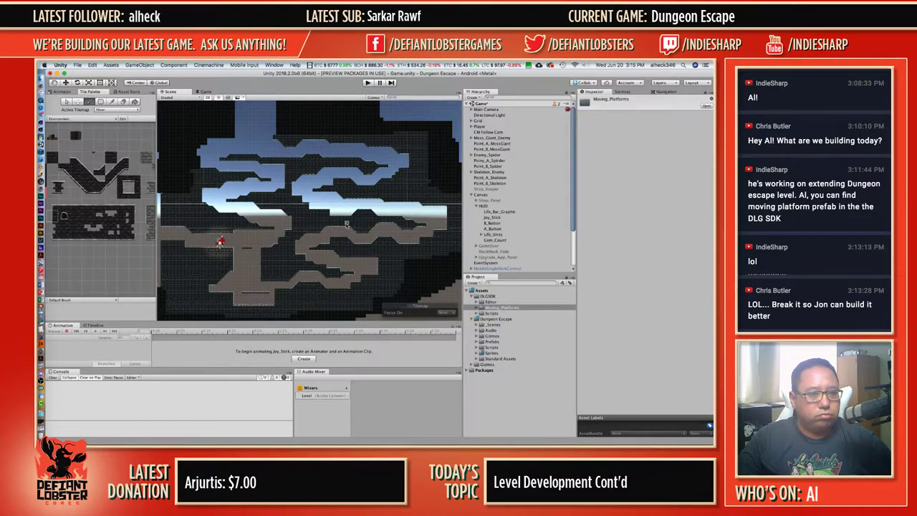
middle_click_drag(298, 231, 309, 211)
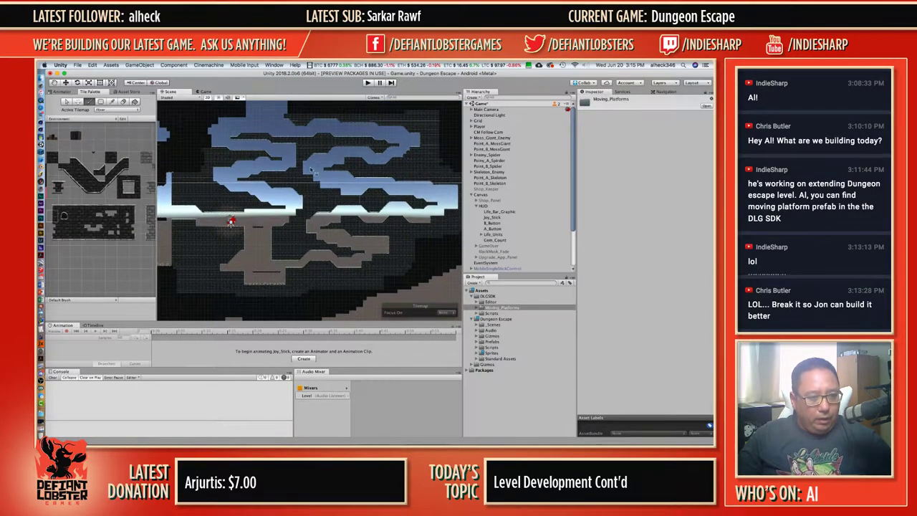
Copy a sloped brick wall section onto the black stepped wall left of the open shaft, and erase its stray tiles.
key("i")
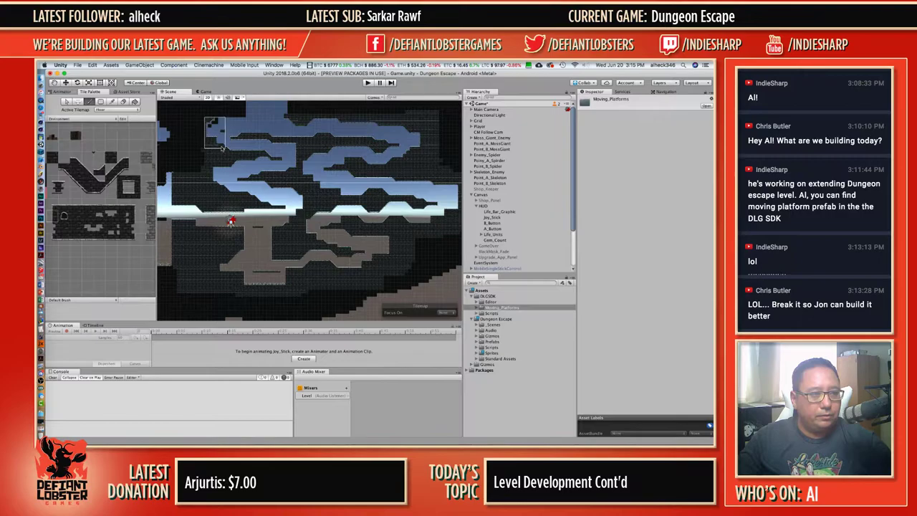
scroll(233, 158, "up", 5)
middle_click_drag(245, 167, 331, 256)
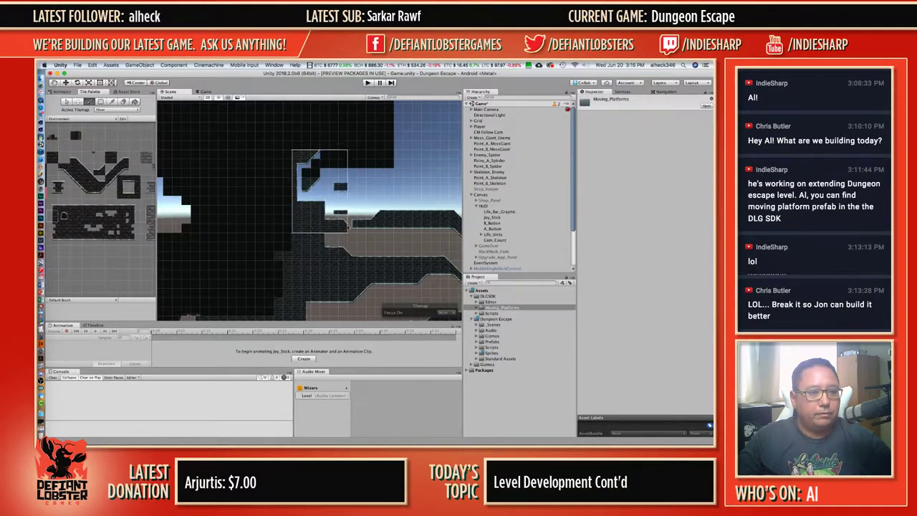
key("d")
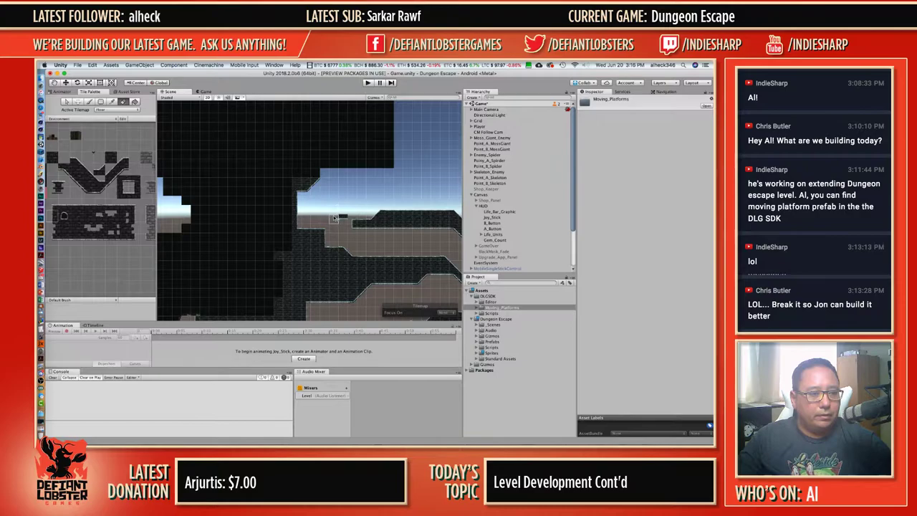
key("b")
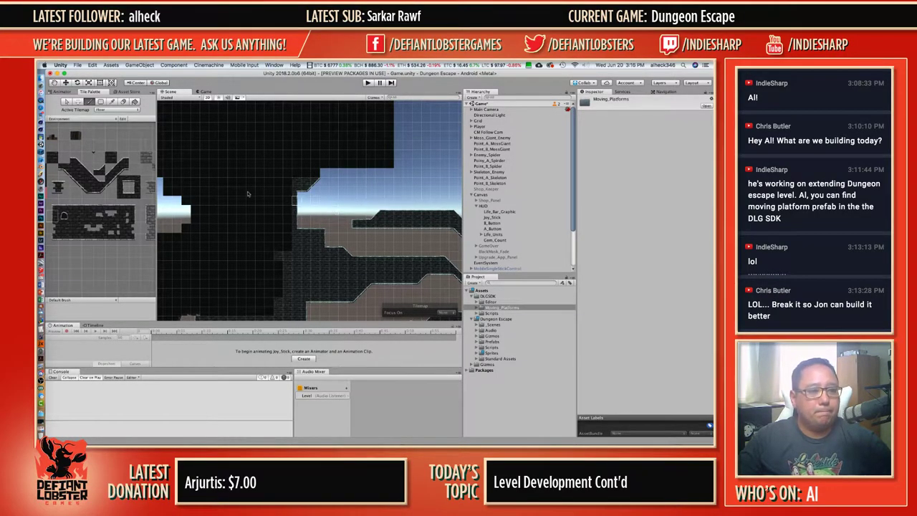
Line the black ceiling with brick edge tiles from the new slope to the corner of the open shaft.
left_click(325, 174)
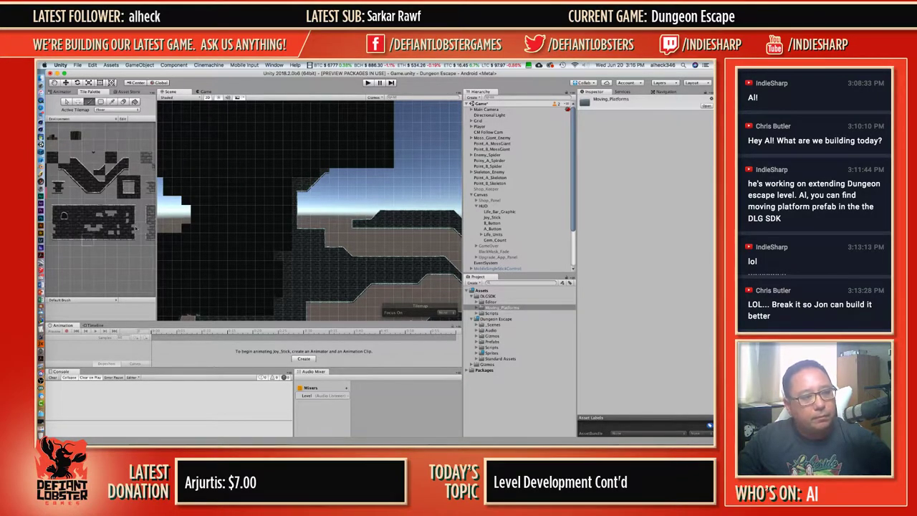
left_click_drag(333, 175, 380, 175)
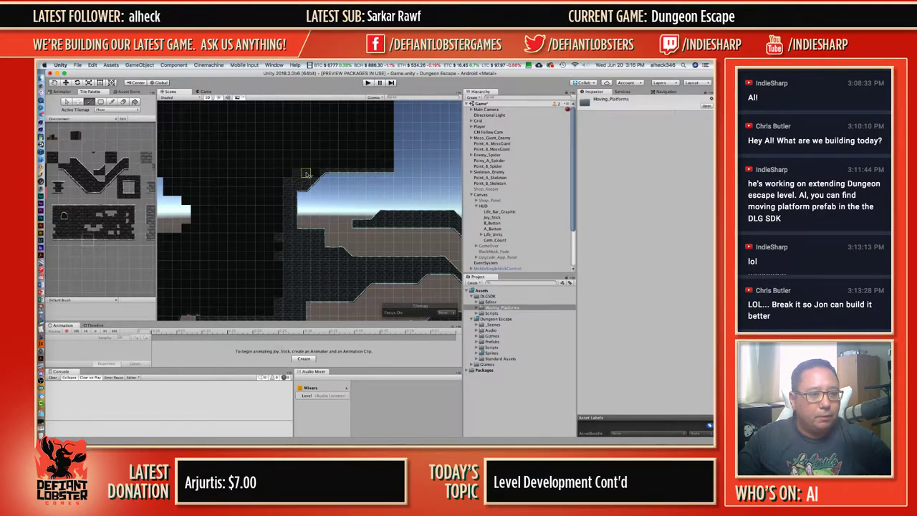
Extend the plain brick tiles upward and leftward into the black mass left of the winding corridors.
mouse_move(287, 165)
left_mouse_down()
mouse_move(384, 164)
mouse_move(393, 155)
mouse_move(285, 155)
mouse_move(384, 146)
mouse_move(279, 179)
mouse_move(280, 170)
mouse_move(280, 294)
left_mouse_up()
middle_click_drag(280, 294, 310, 201)
scroll(310, 200, "down", 6)
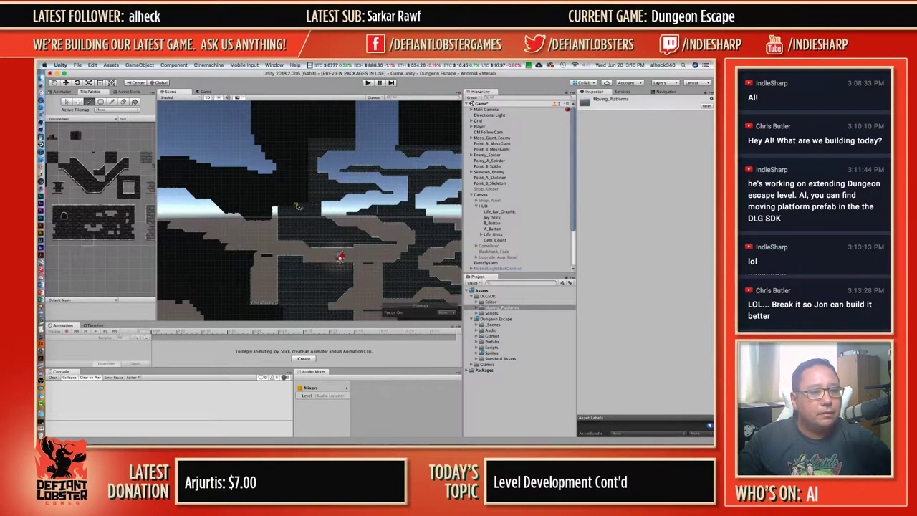
mouse_move(297, 196)
left_mouse_down()
mouse_move(298, 141)
mouse_move(306, 141)
mouse_move(305, 199)
left_mouse_up()
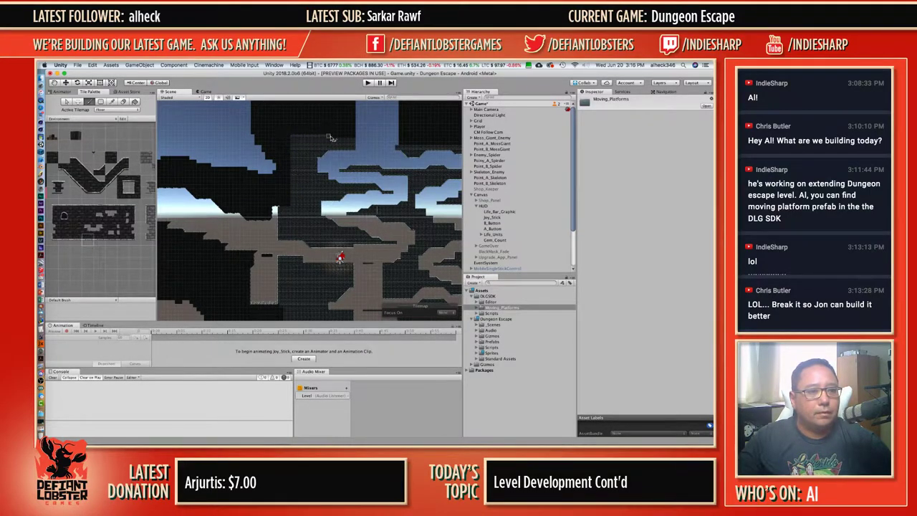
Line the lower part of both black walls of the vertical shaft with brick edge tiles, starting from the shaft's lower corners.
middle_click_drag(409, 143, 321, 115)
middle_click_drag(334, 182, 326, 171)
scroll(326, 170, "up", 2)
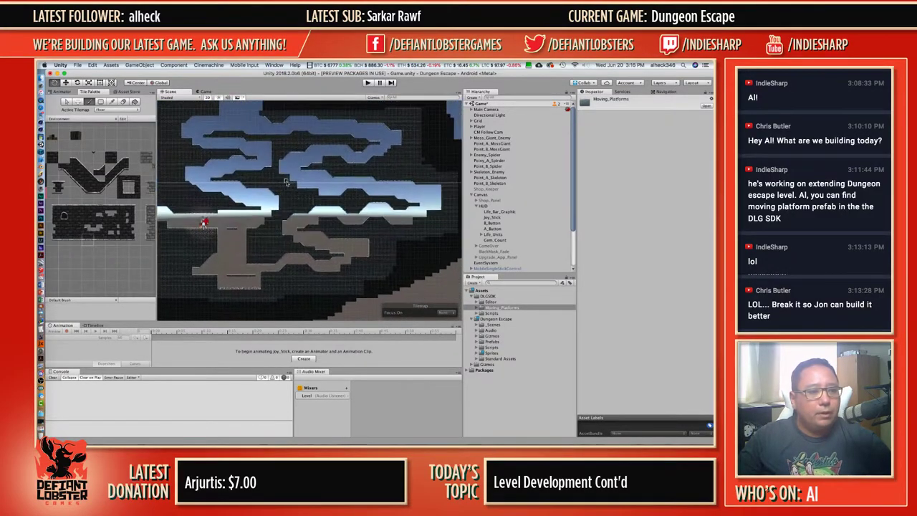
scroll(282, 195, "up", 2)
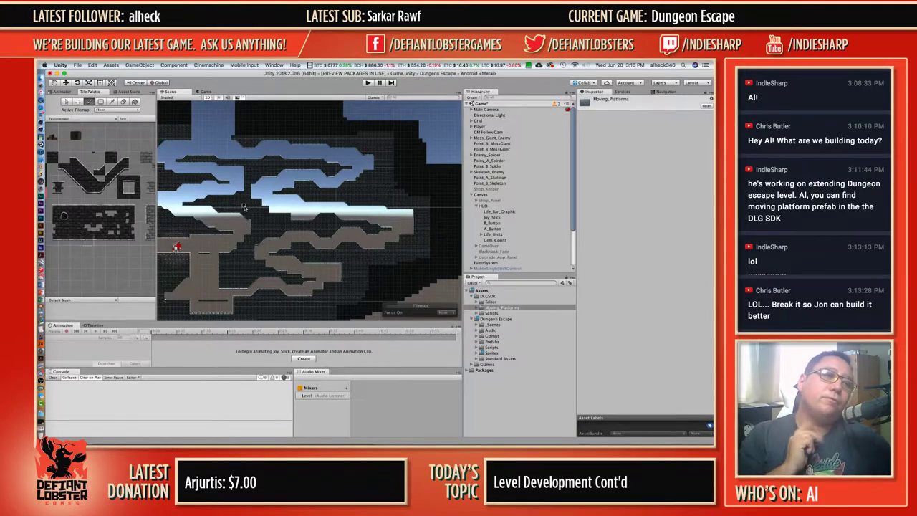
scroll(244, 208, "up", 3)
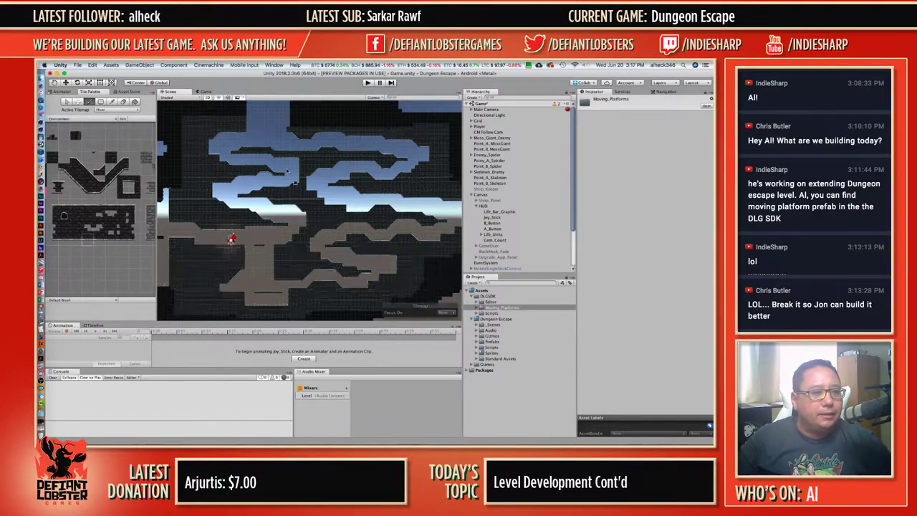
scroll(352, 298, "up", 5)
scroll(358, 287, "up", 3)
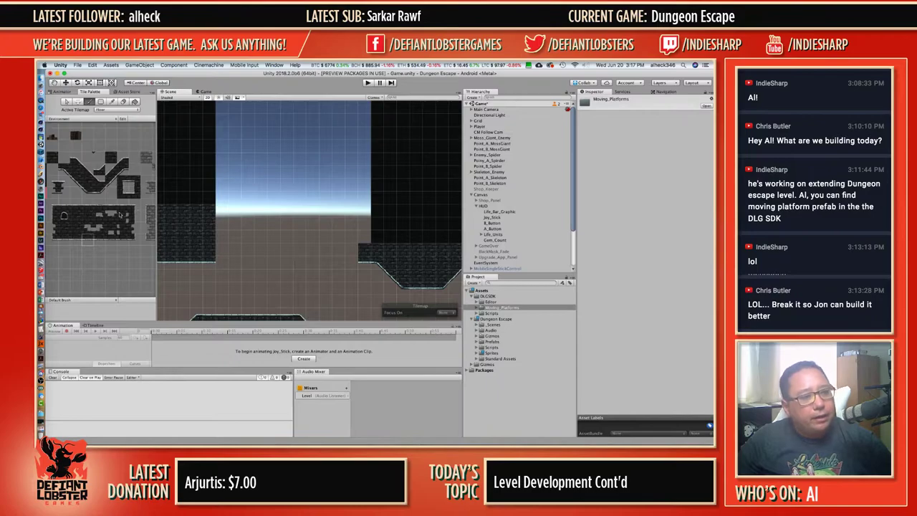
left_click(132, 240)
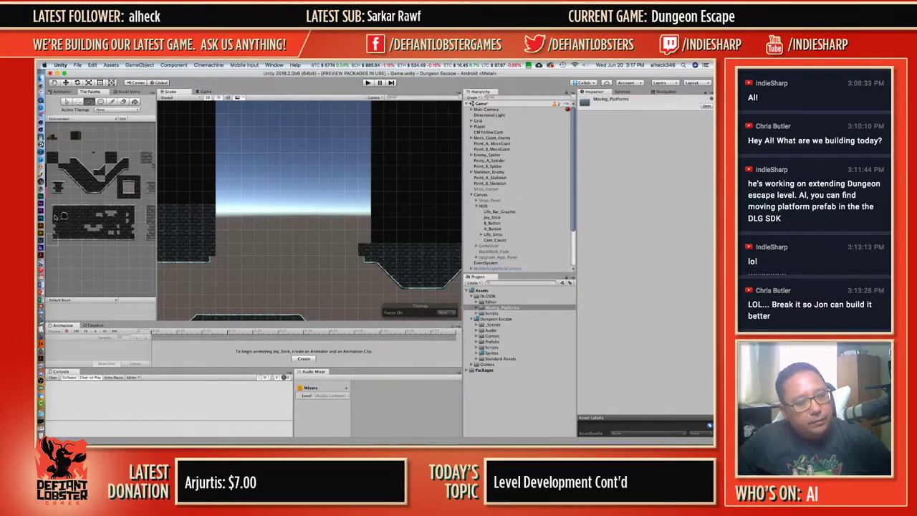
left_click_drag(365, 249, 365, 123)
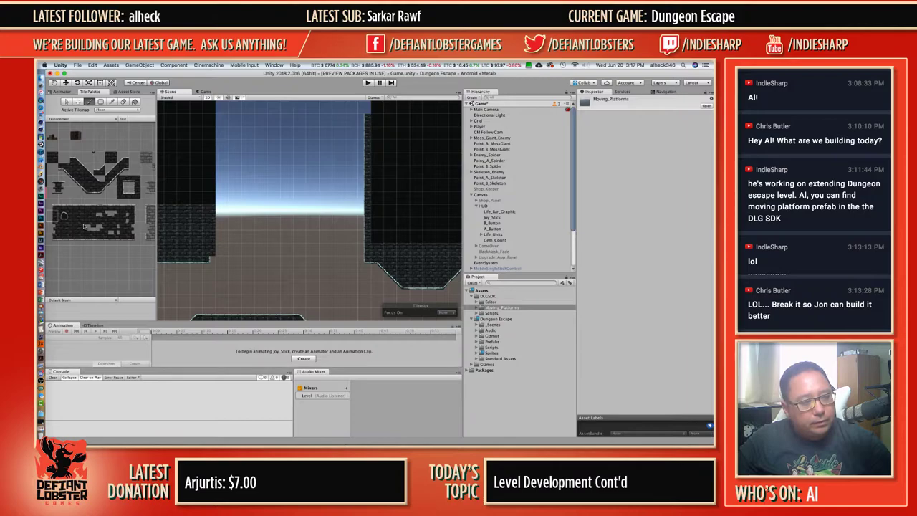
left_click_drag(209, 253, 209, 107, "shift")
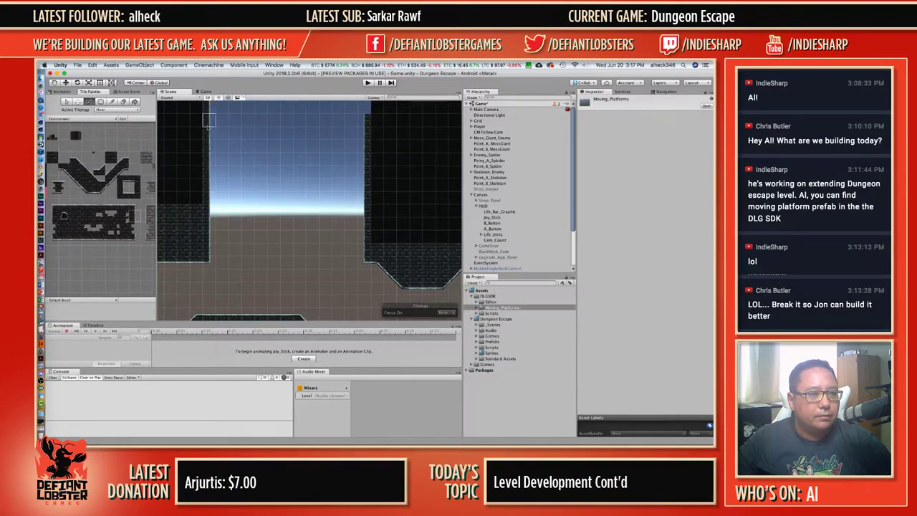
Continue the brick edge tiles up both walls of the shaft to the tops of the black blocks.
middle_click_drag(209, 145, 209, 287)
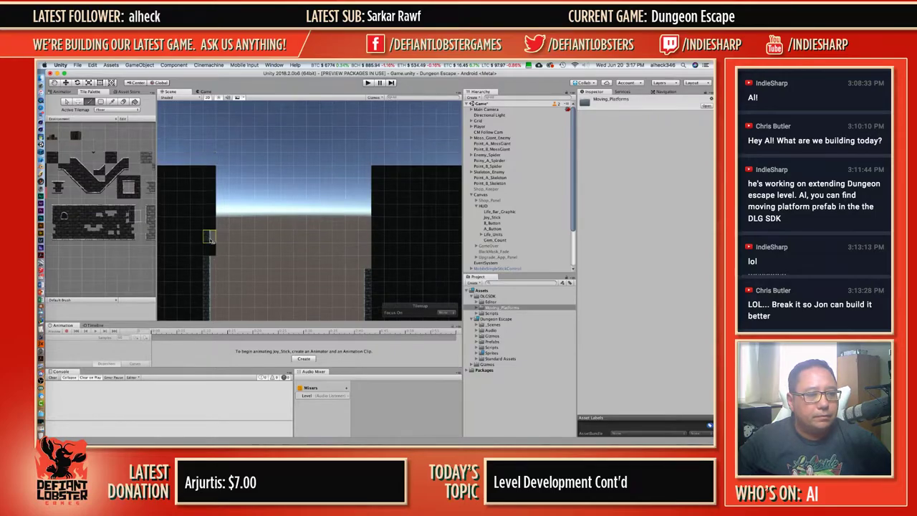
left_click_drag(211, 248, 212, 178, "shift")
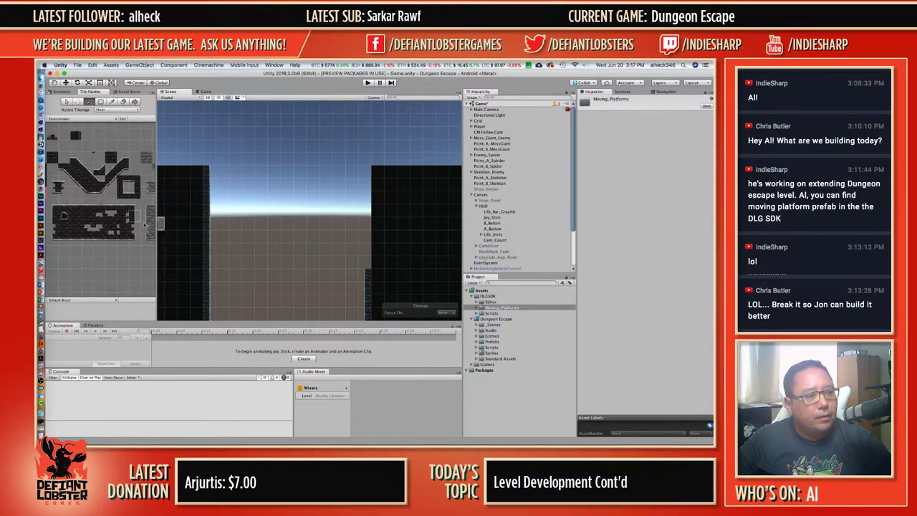
left_click(55, 221)
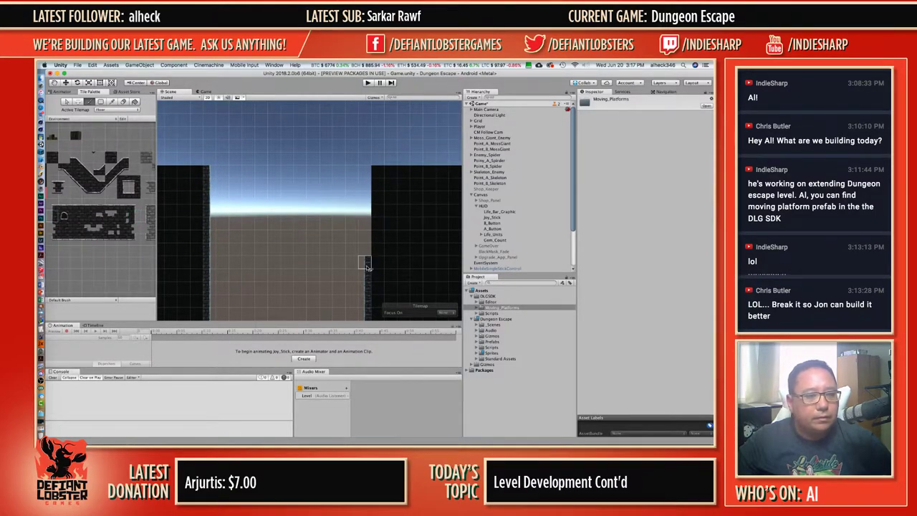
left_click_drag(367, 264, 365, 172)
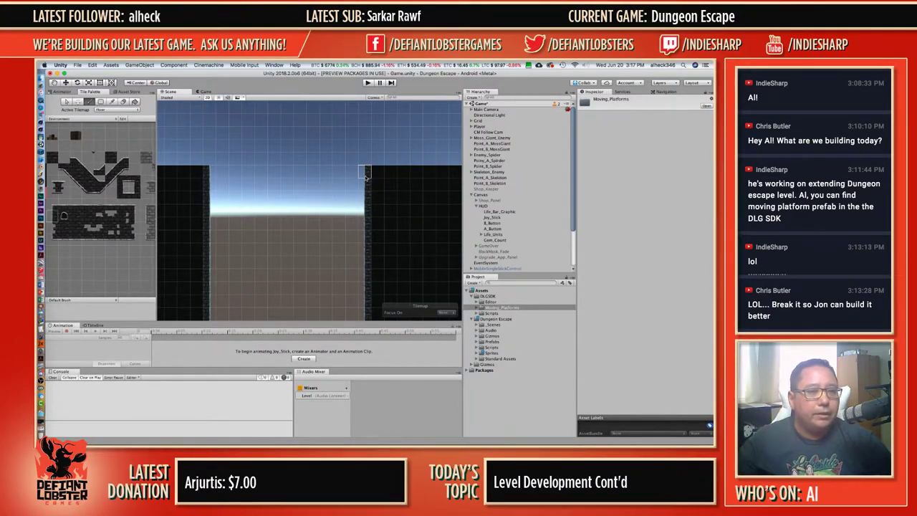
Place brick corner tiles at the upper corners of the two blocks flanking the shaft.
scroll(366, 177, "down", 1)
scroll(366, 179, "down", 3)
scroll(364, 192, "up", 3)
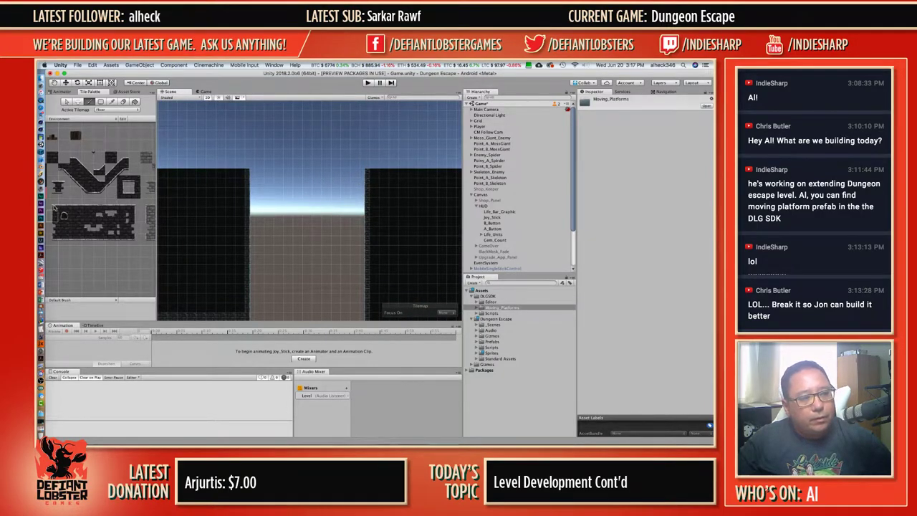
left_click(136, 206)
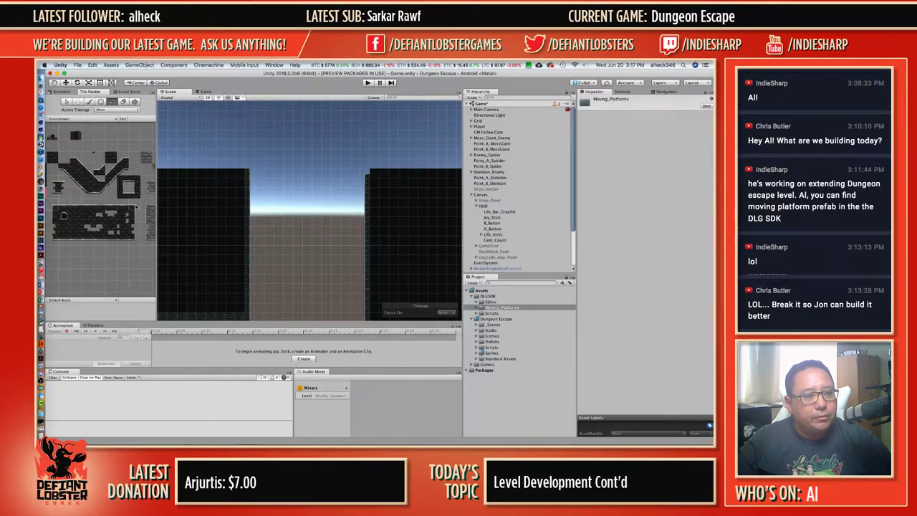
left_click(249, 174)
Line the flat tops of the black blocks on both sides of the shaft with brick floor edge tiles.
scroll(256, 212, "down", 5)
middle_click_drag(252, 207, 319, 187)
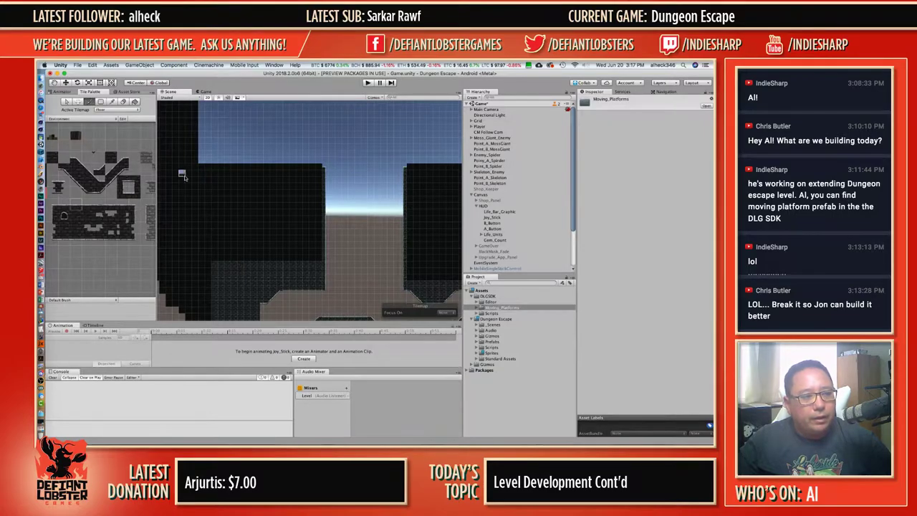
left_click_drag(202, 169, 321, 168)
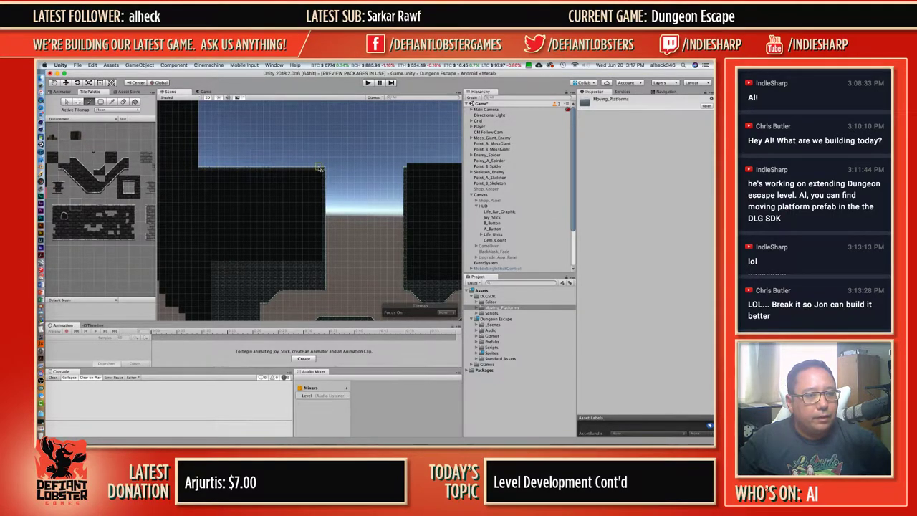
middle_click_drag(376, 159, 143, 164)
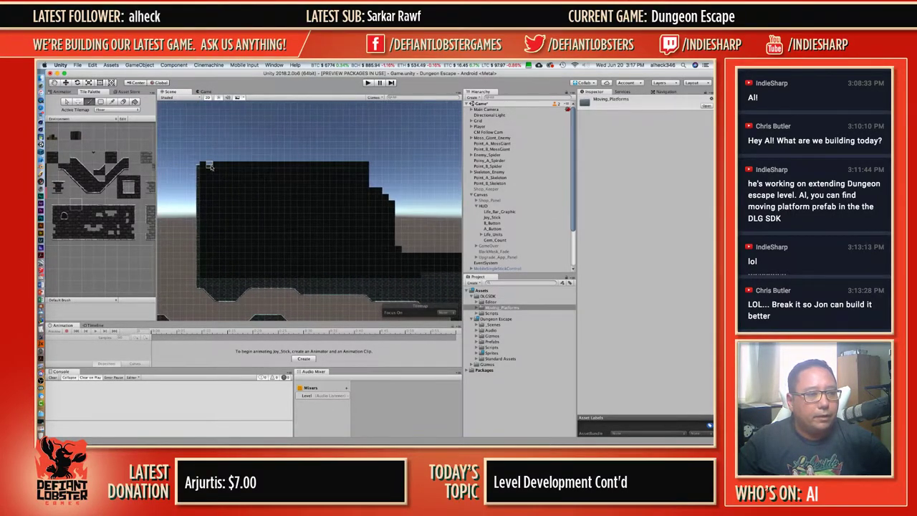
left_click_drag(204, 167, 379, 167)
Paint vertical boundary lines of plain brick tiles down the block right of the shaft and through the ceiling mass above it.
scroll(333, 178, "down", 5)
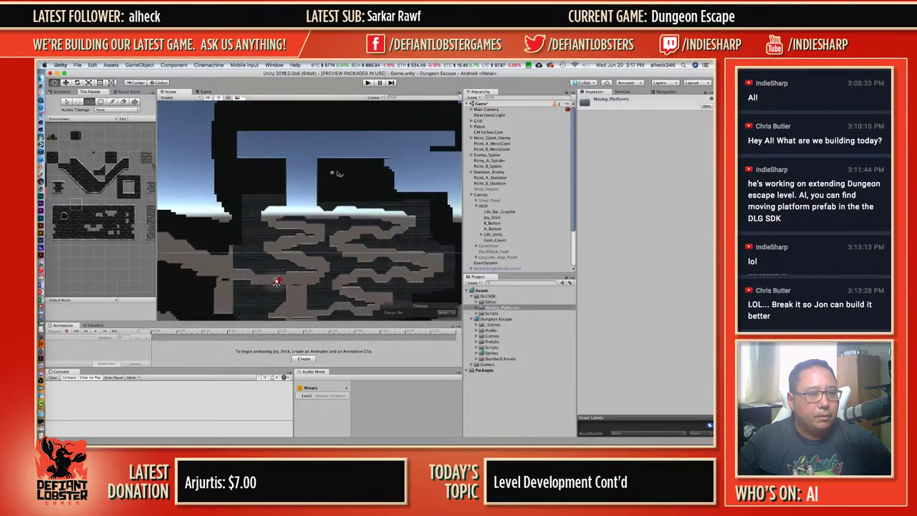
scroll(328, 172, "up", 3)
scroll(313, 175, "up", 2)
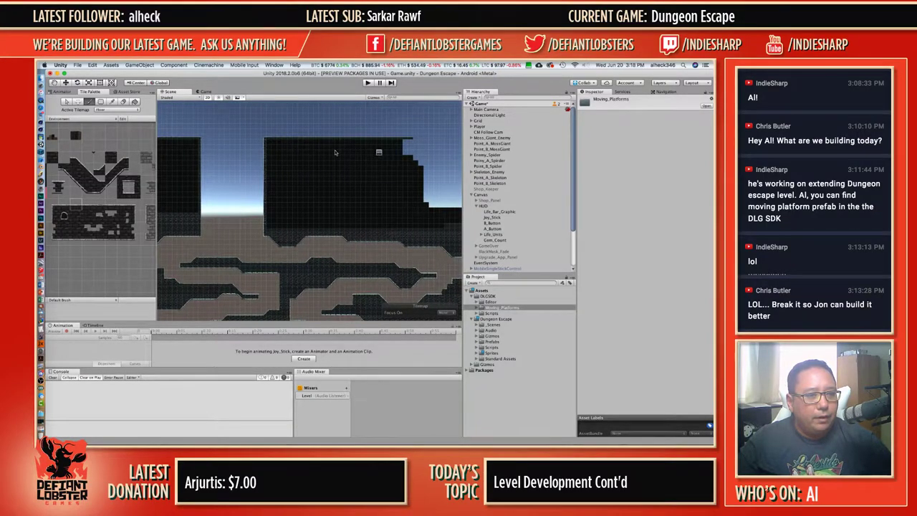
left_click(113, 159)
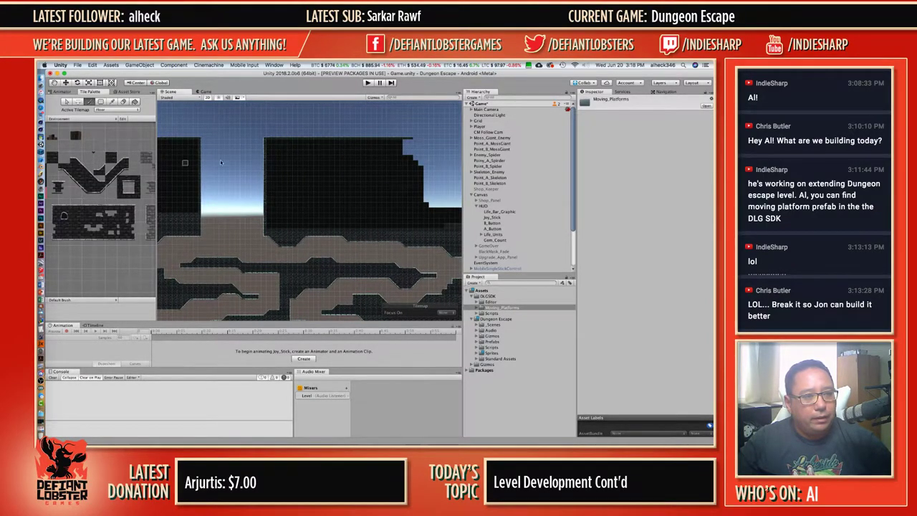
left_click_drag(399, 143, 400, 221)
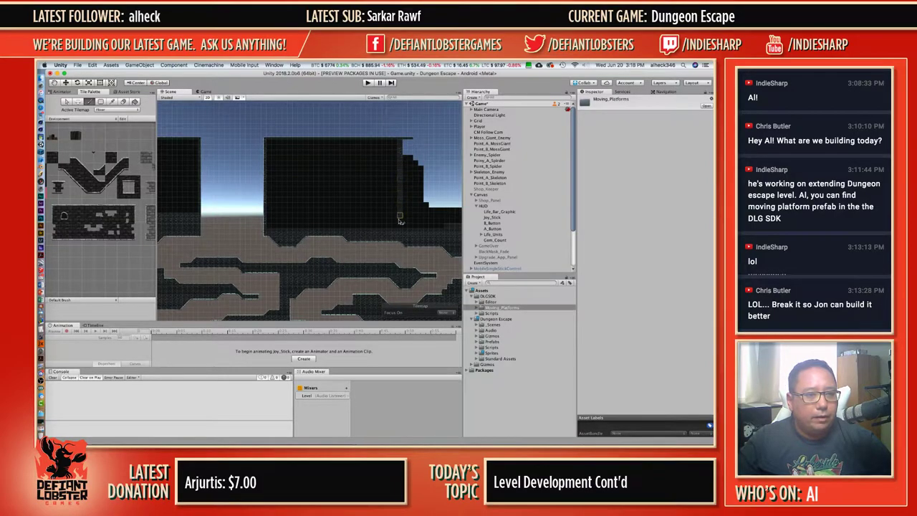
scroll(308, 194, "up", 5)
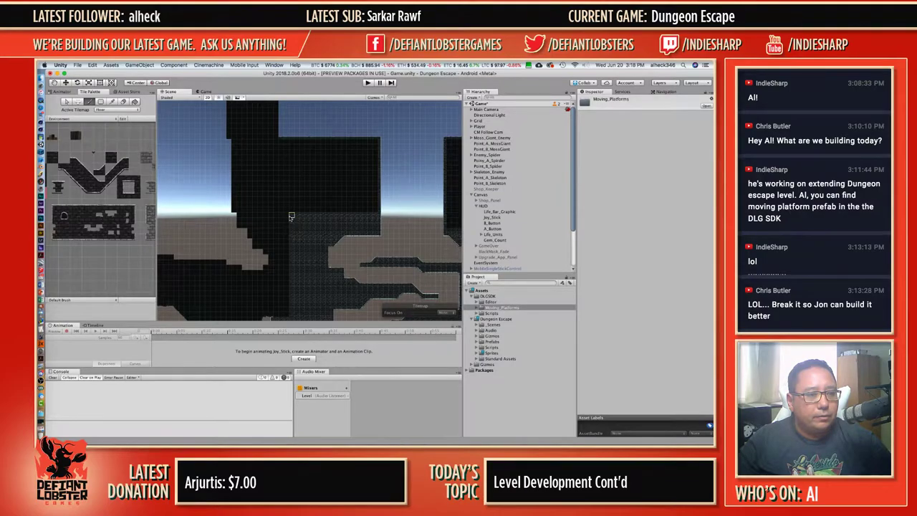
mouse_move(243, 165)
middle_mouse_down()
mouse_move(259, 253)
mouse_move(198, 288)
mouse_move(184, 244)
mouse_move(141, 256)
middle_mouse_up()
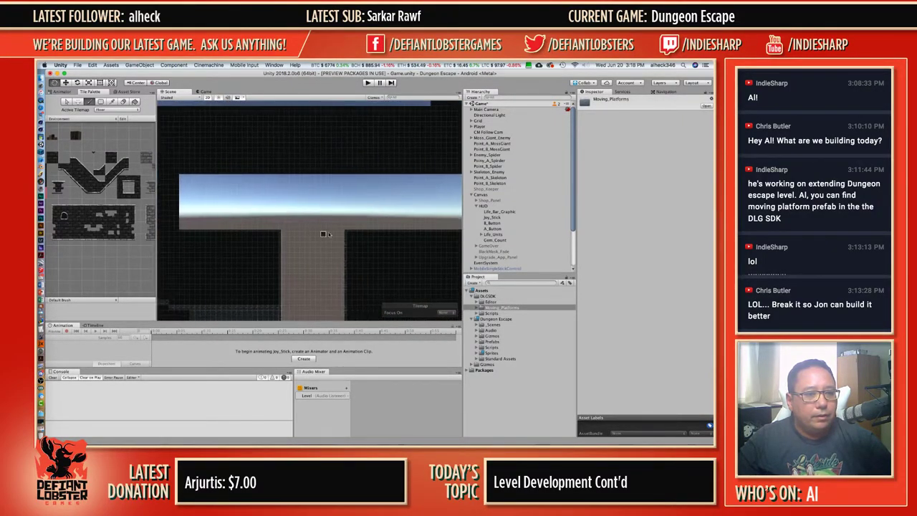
middle_click_drag(412, 234, 174, 183)
scroll(173, 182, "down", 5)
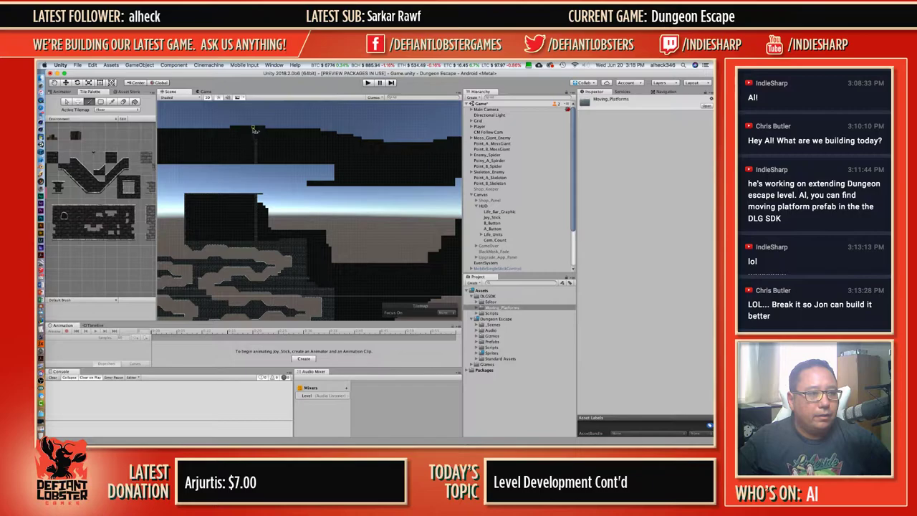
middle_click_drag(233, 146, 394, 146)
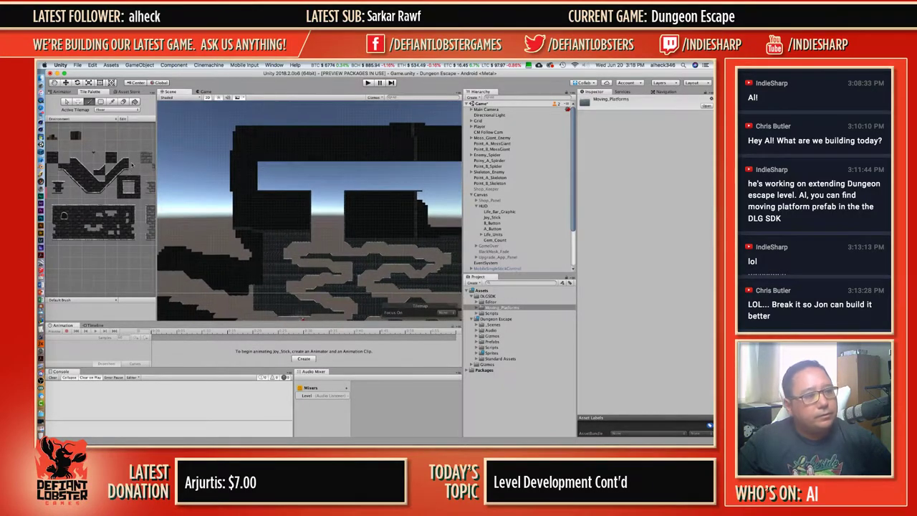
Flood-fill the bounded black walls and ceiling around the shaft with plain brick tiles, and inspect the filled areas.
left_click(136, 102)
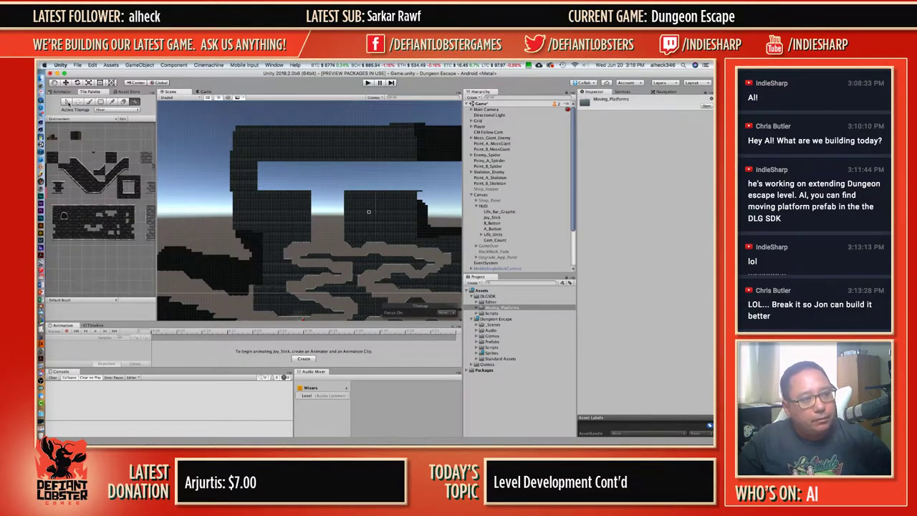
left_click(66, 102)
scroll(243, 187, "up", 5)
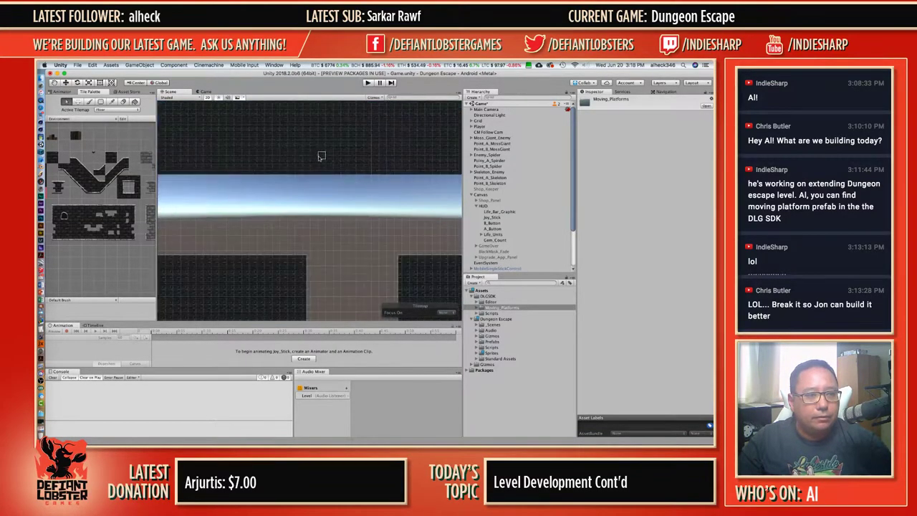
scroll(322, 158, "down", 8)
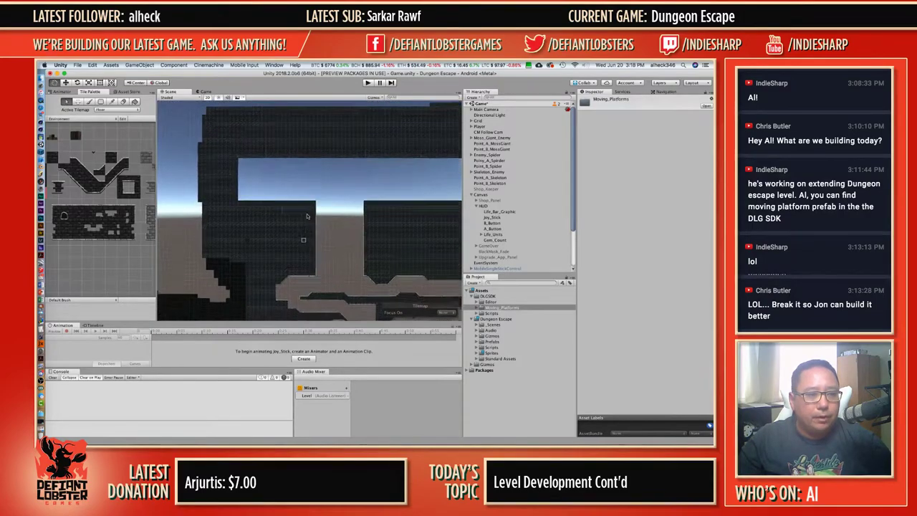
scroll(332, 196, "up", 5)
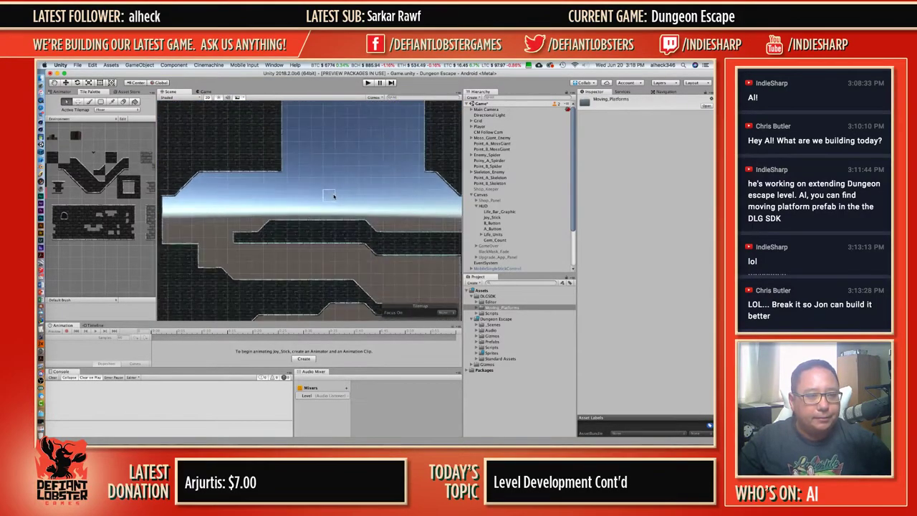
scroll(333, 195, "down", 6)
middle_click_drag(296, 242, 308, 200)
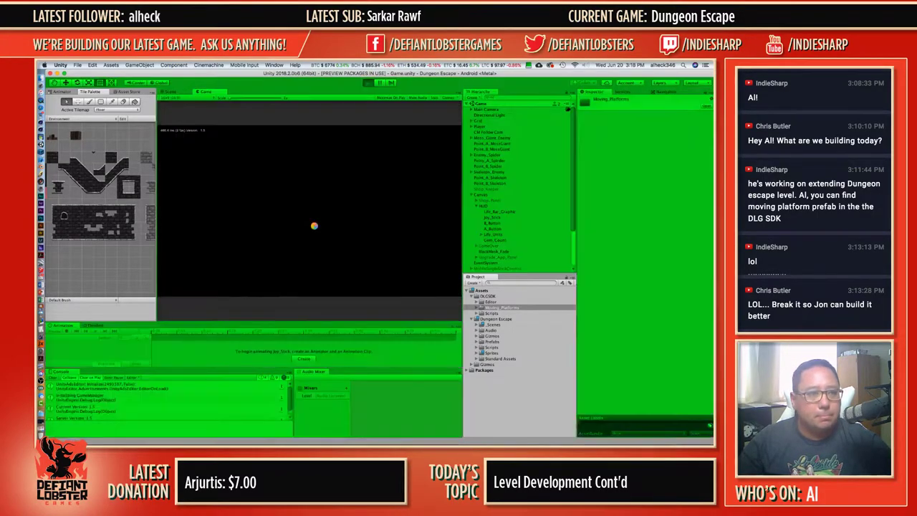
Playtest the route from the start, jumping across the gap over the floating platform and up the tall brick steps.
key("d")
key("Right")
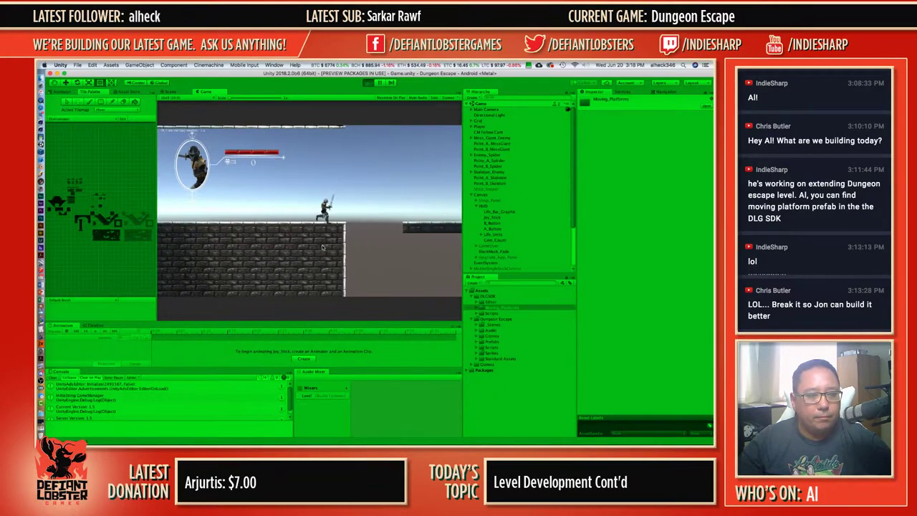
key("space")
key("Right")
key("space")
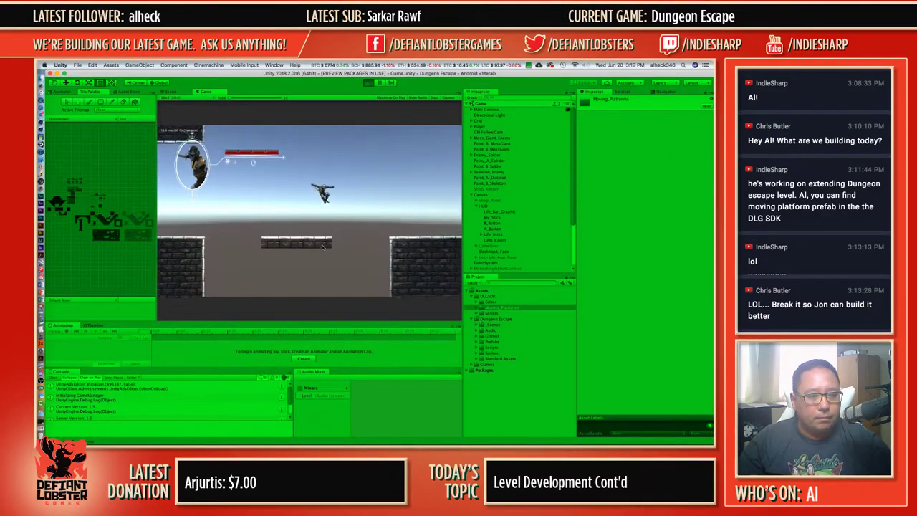
key("space")
key("Right")
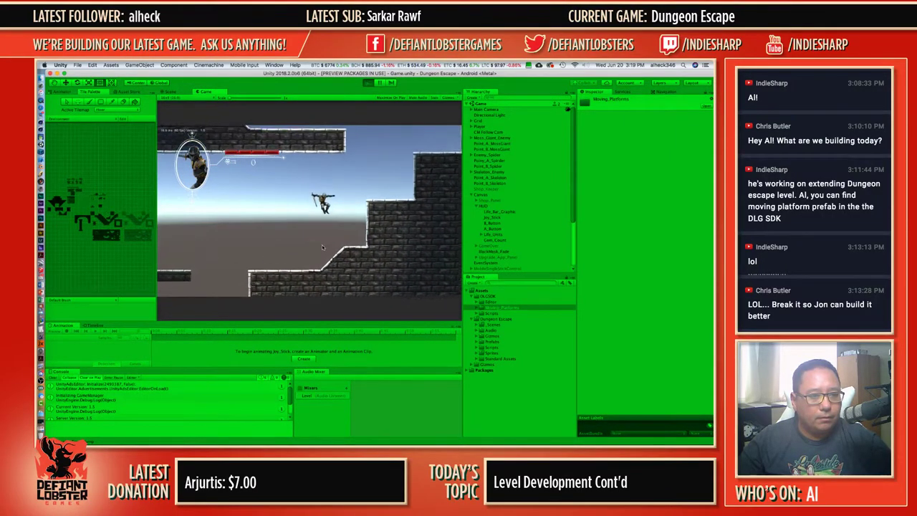
key("space")
key("Right")
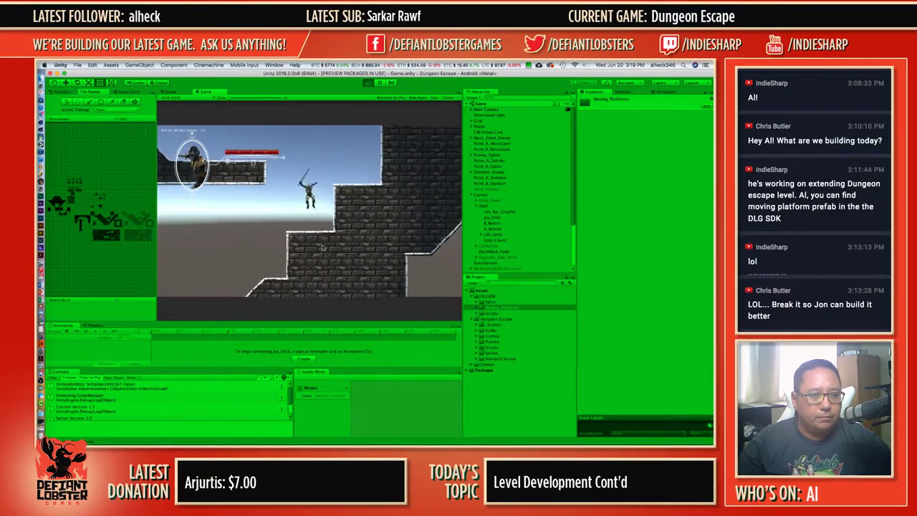
Leap back left onto the ledge opposite the steps, climb its slopes to the far wall, and test jumping toward the overhanging ledge.
key("space")
key("Left")
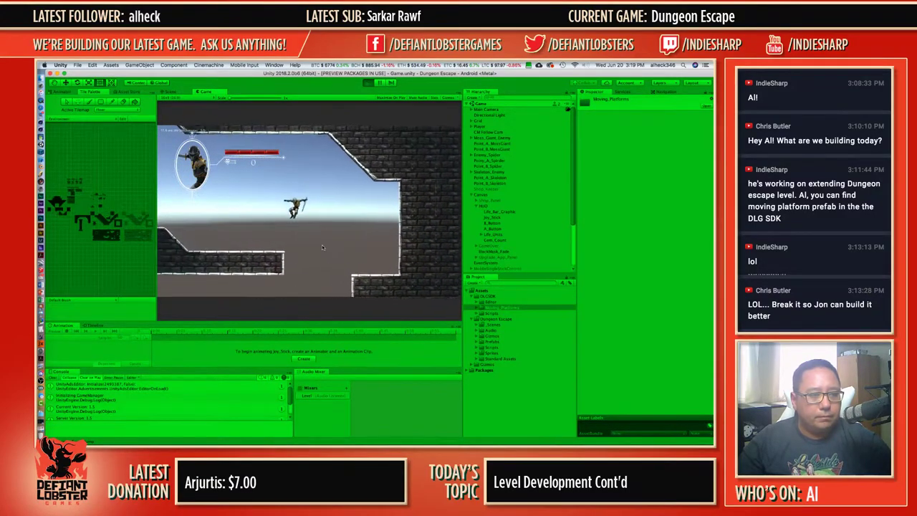
key("space")
key("Left")
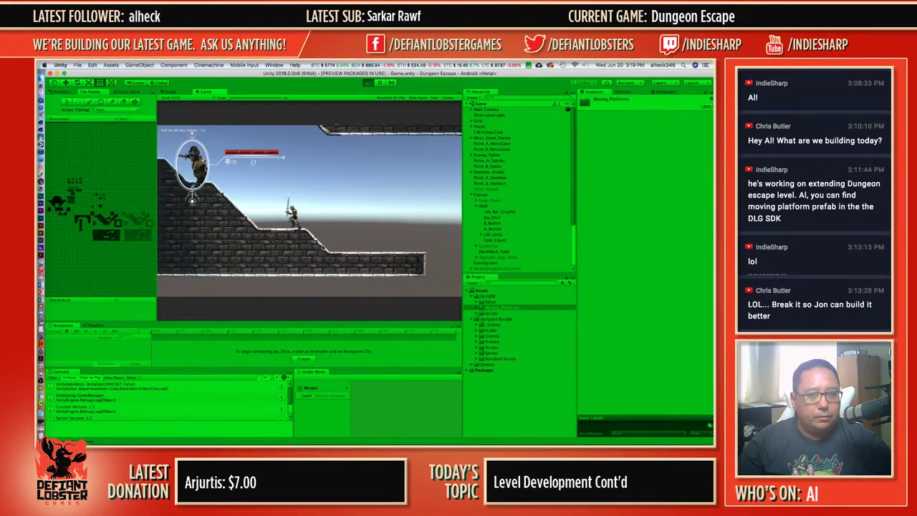
key("space")
key("Left")
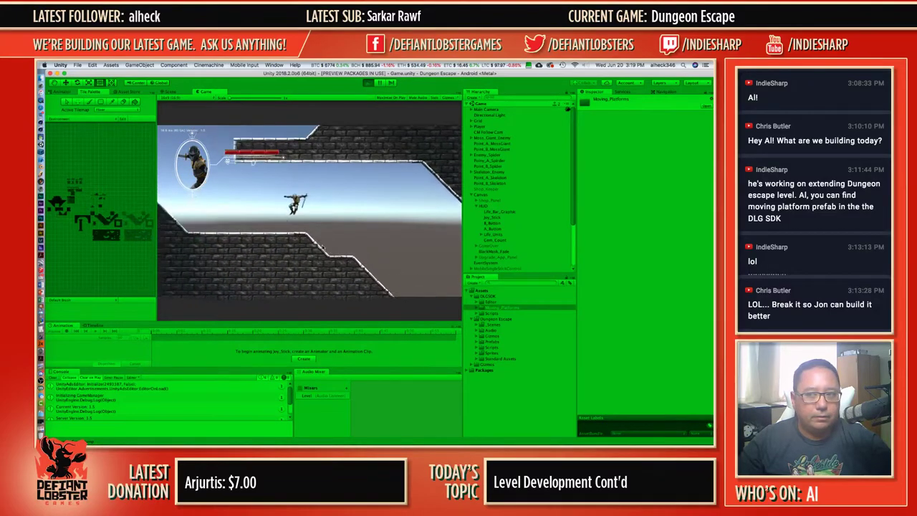
key("space")
key("Right")
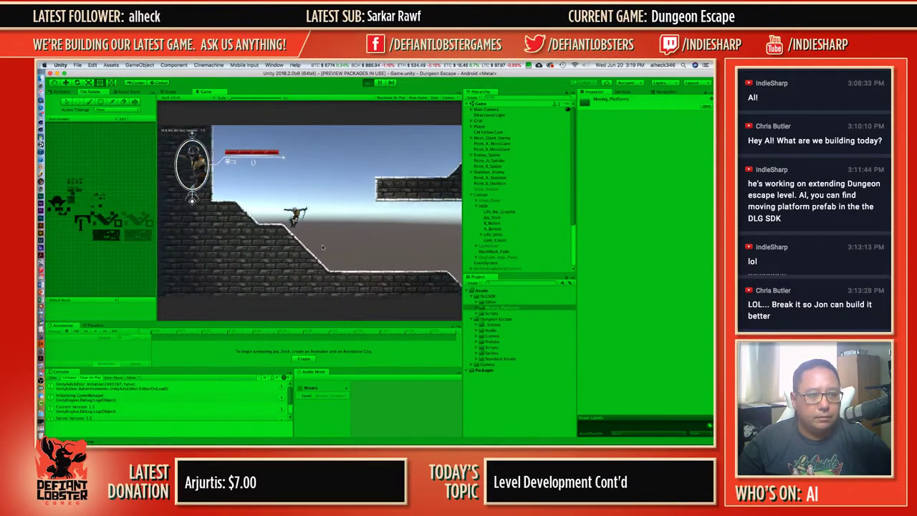
key("space")
key("Right")
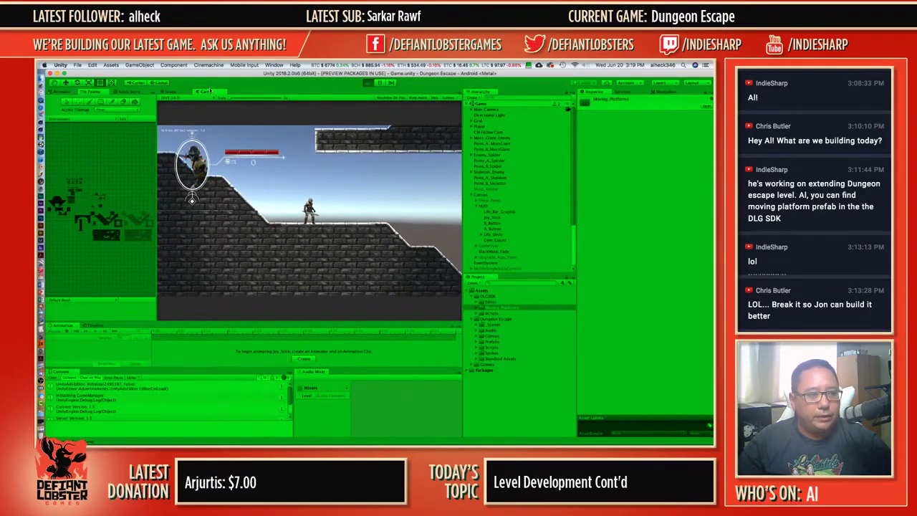
Stop the playtest, lower the stepped slope beside the left wall by one tile, and extend the overhanging ledge three tiles toward that wall.
left_click(169, 92)
scroll(321, 228, "up", 10)
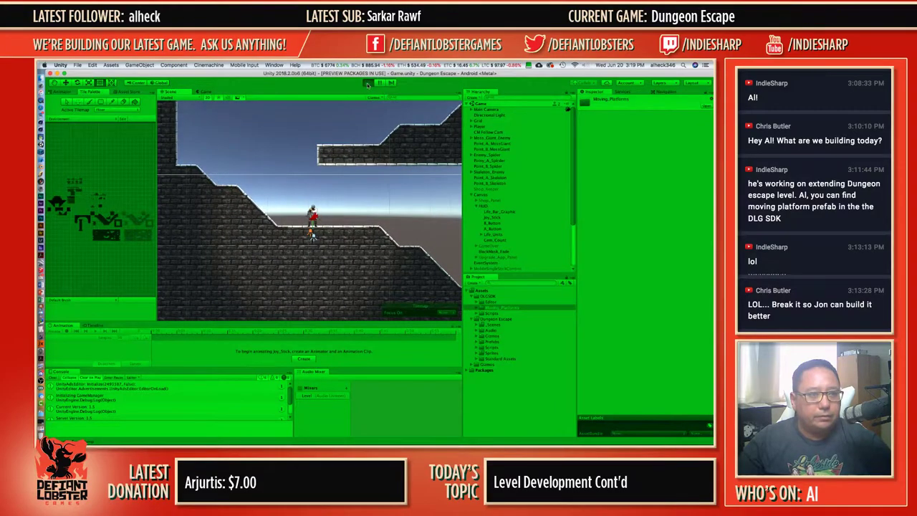
left_click(367, 83)
middle_click_drag(275, 196, 327, 204)
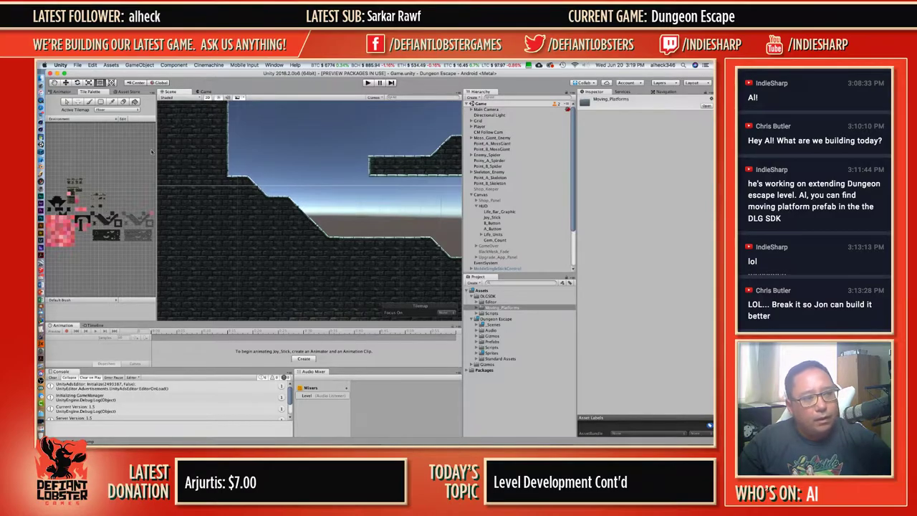
scroll(302, 219, "up", 1)
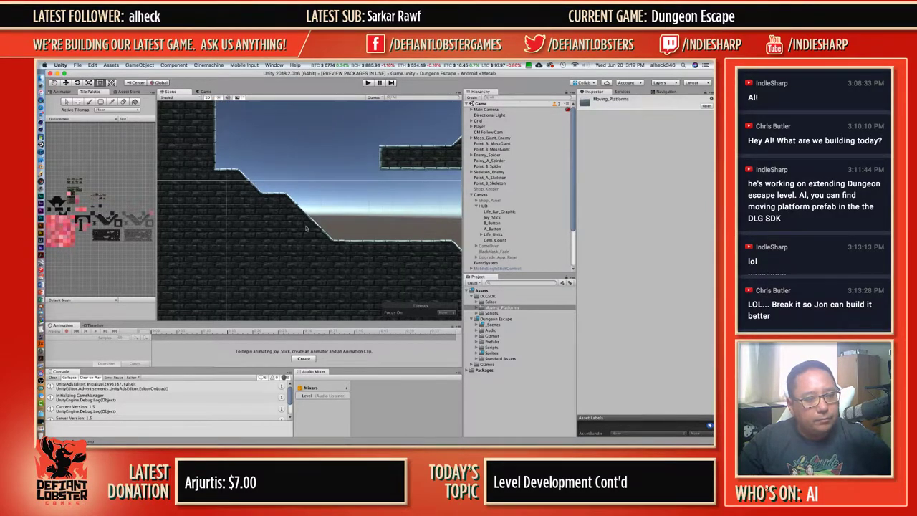
left_click(222, 172)
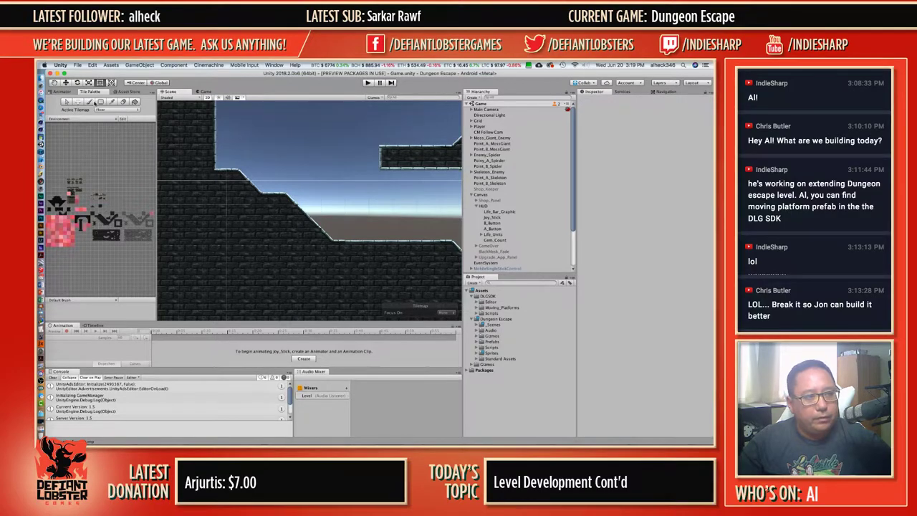
left_click(93, 103)
left_click_drag(219, 171, 262, 202, "ctrl")
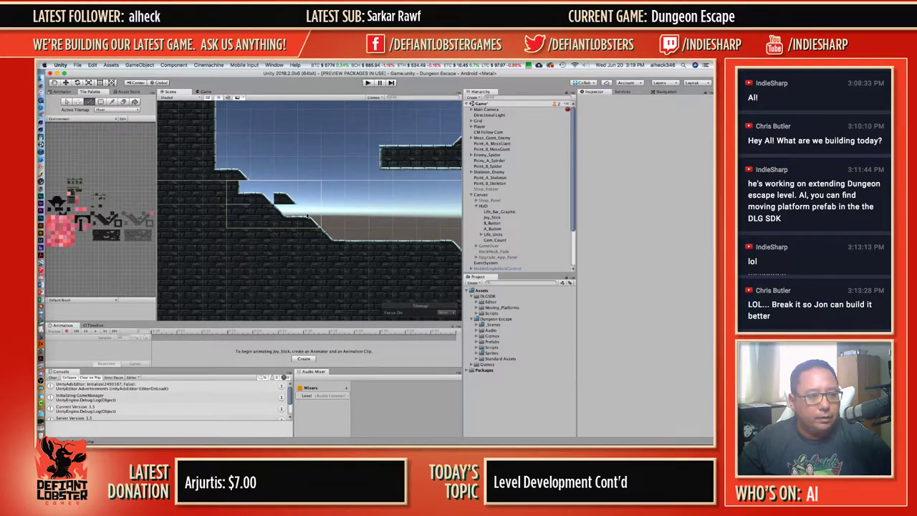
left_click(216, 170, "ctrl")
left_click_drag(216, 149, 220, 174, "ctrl")
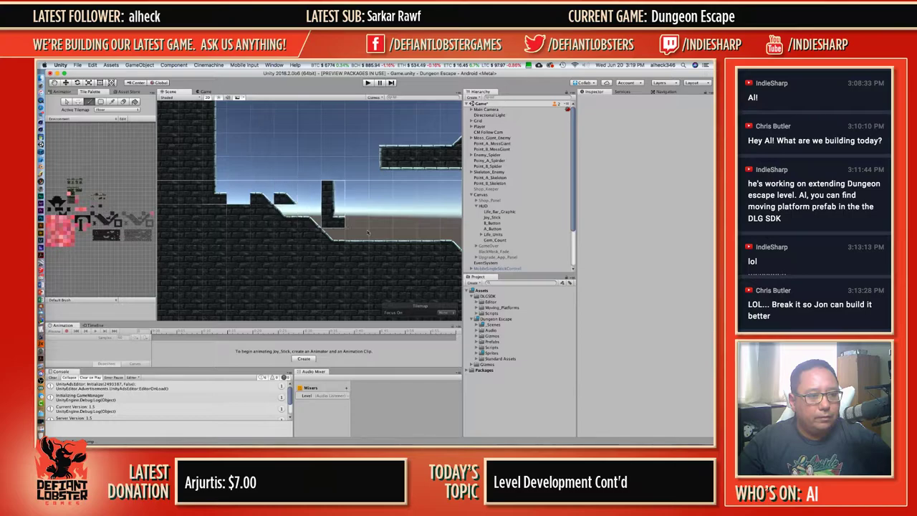
left_click(365, 241, "ctrl")
left_click(240, 196)
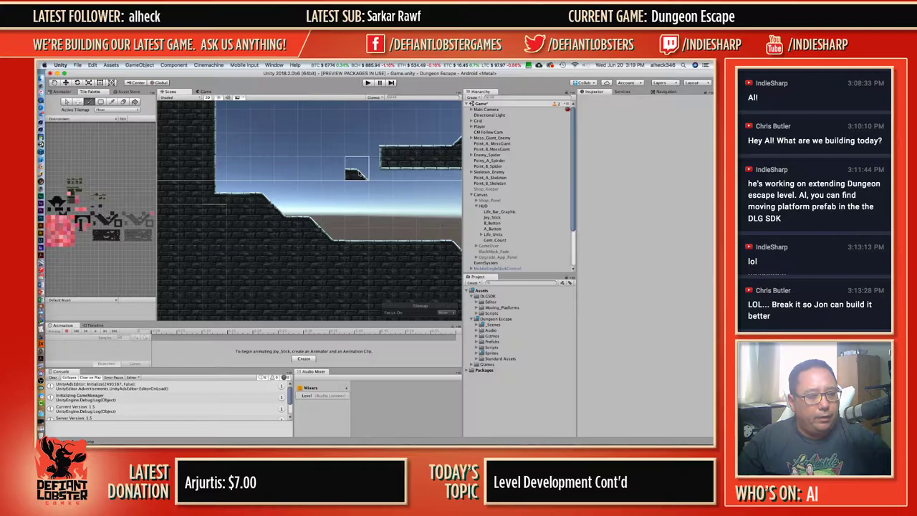
scroll(356, 172, "down", 2)
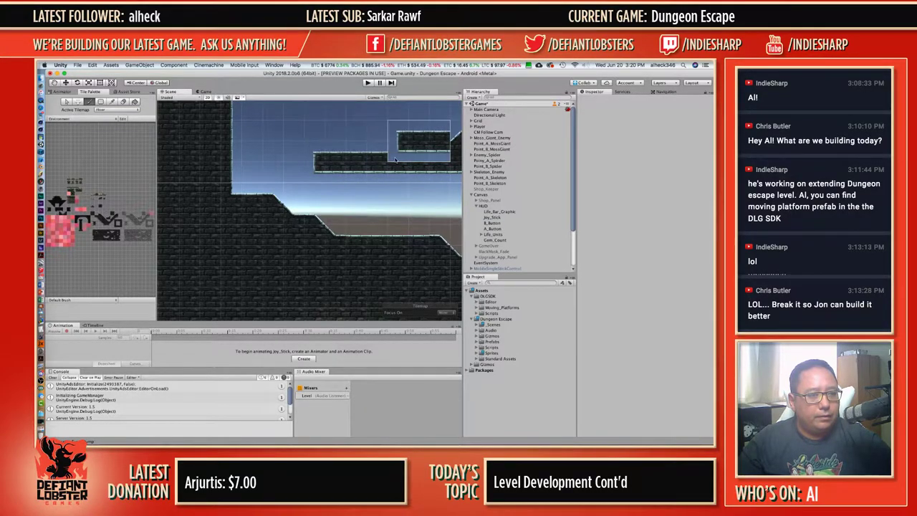
scroll(352, 192, "down", 2)
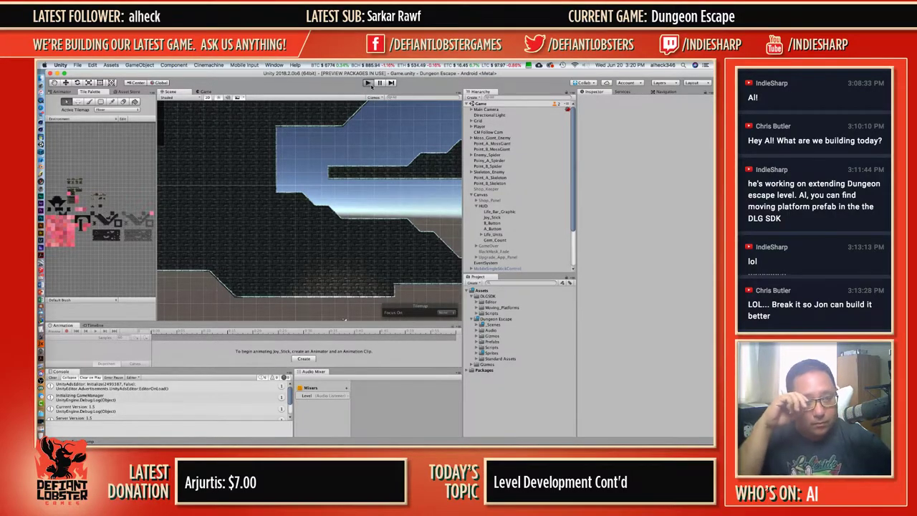
Start a new playtest, crossing the gap, climbing the brick steps, and leaping left to the ledge opposite them.
left_click(367, 83)
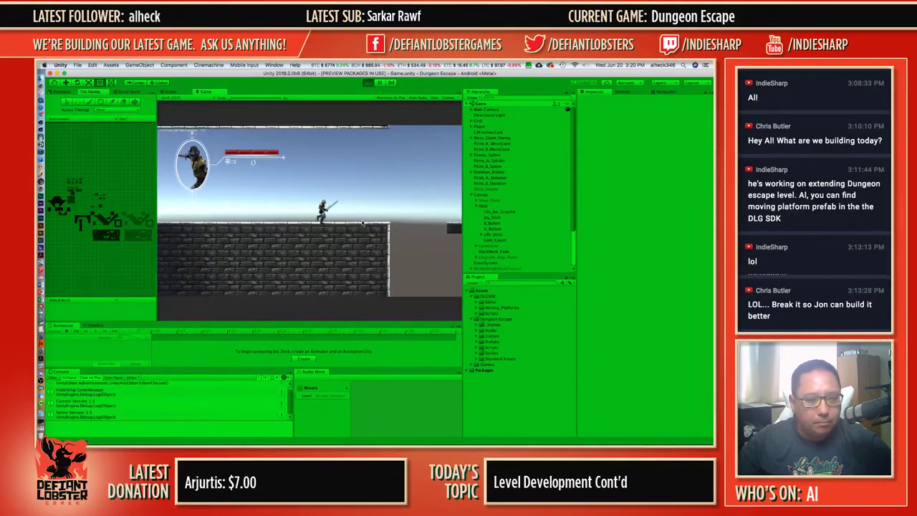
key("space")
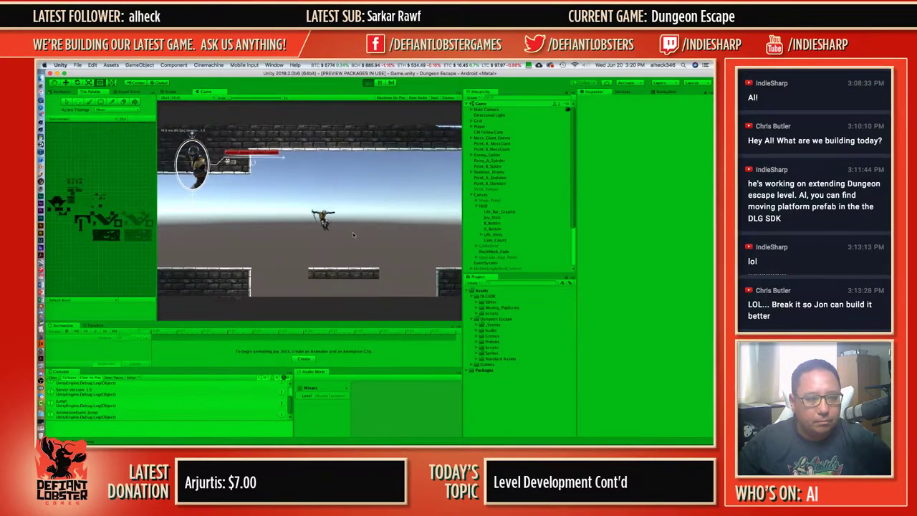
key("space")
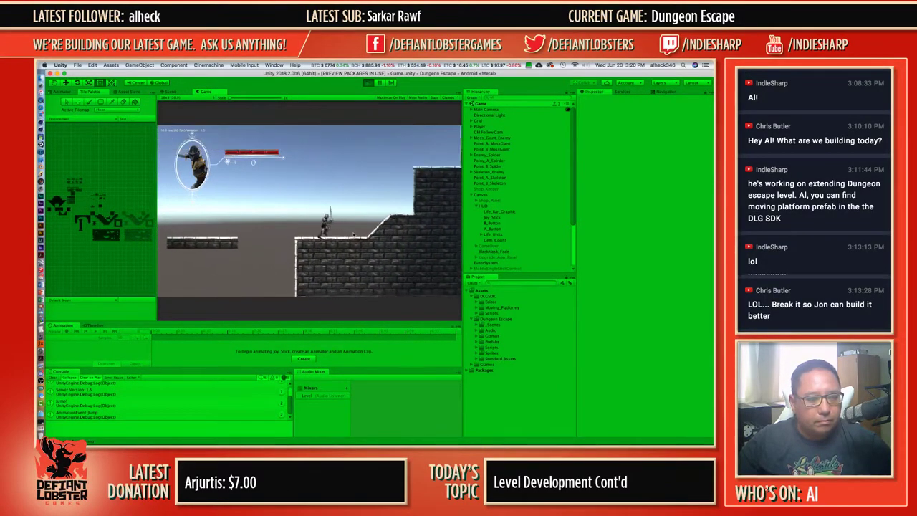
key("space")
key("space")
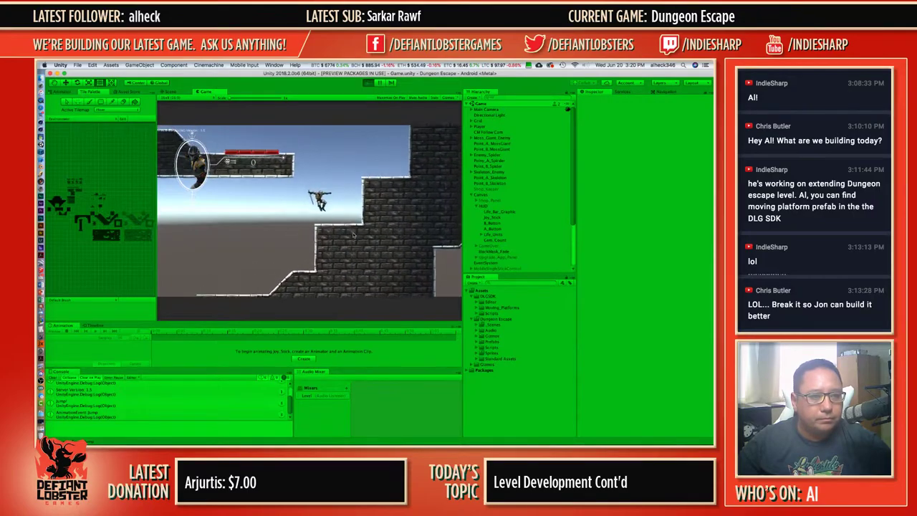
key("space")
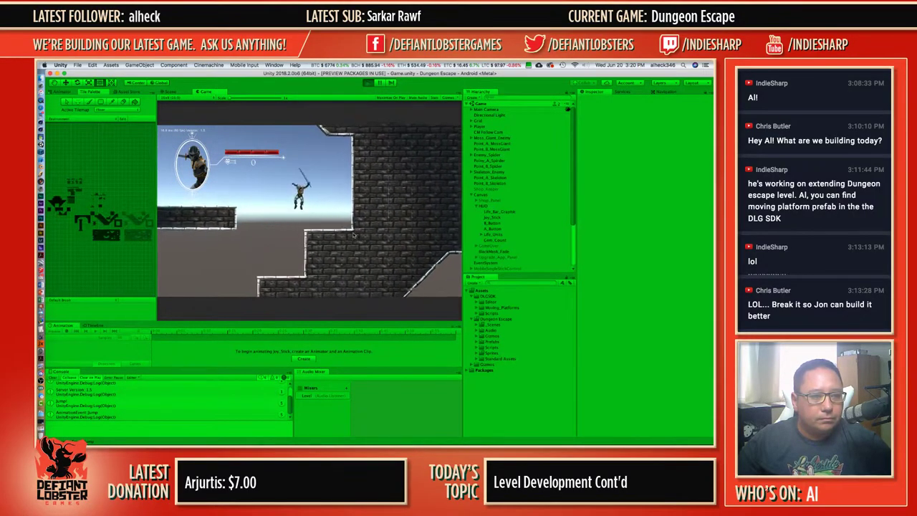
key("space")
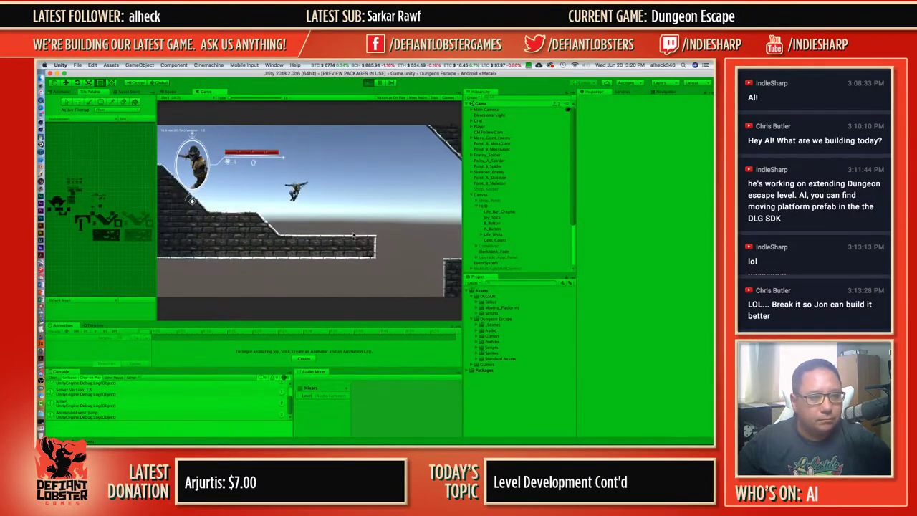
Run up the lowered slope to the left wall and test the jump onto the extended overhanging ledge.
key("Left")
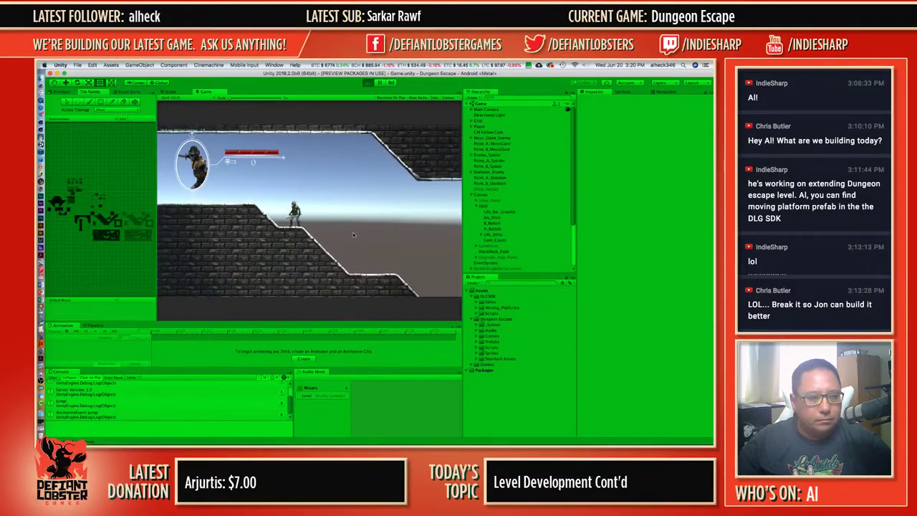
key("Left")
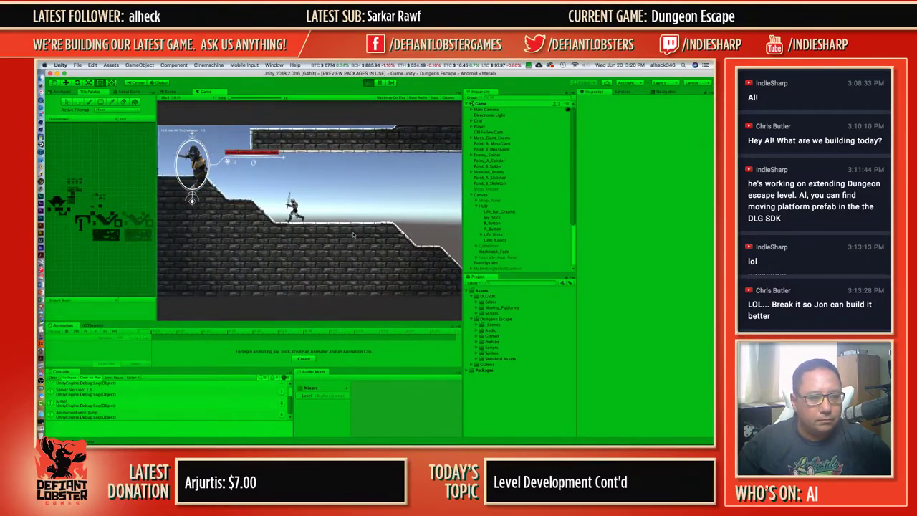
key("space")
key("Right")
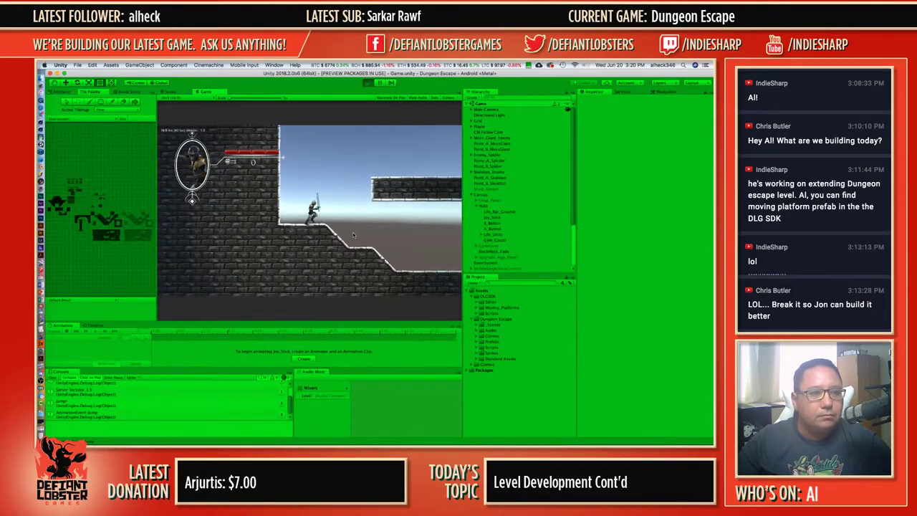
key("space")
key("Right")
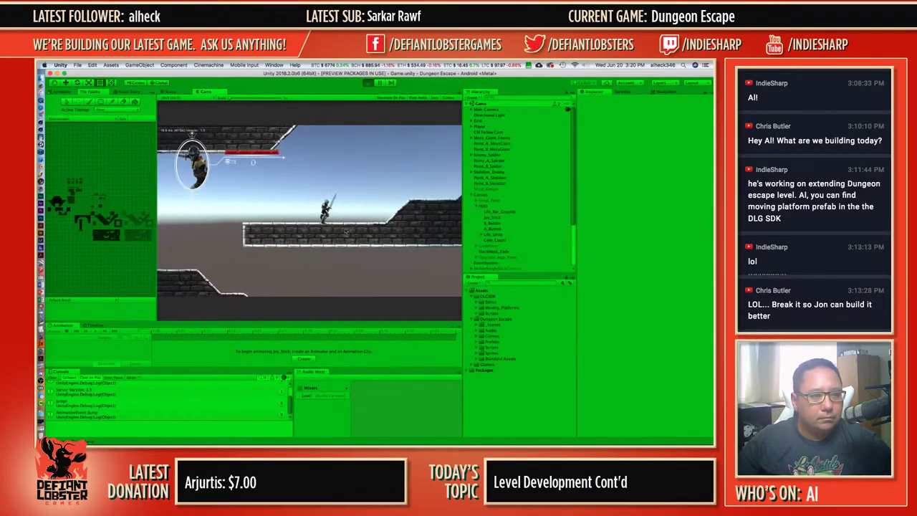
Continue right along the upper passage and test the jump from the raised floor by the wall to the next ledge.
left_click(174, 92)
left_click(204, 93)
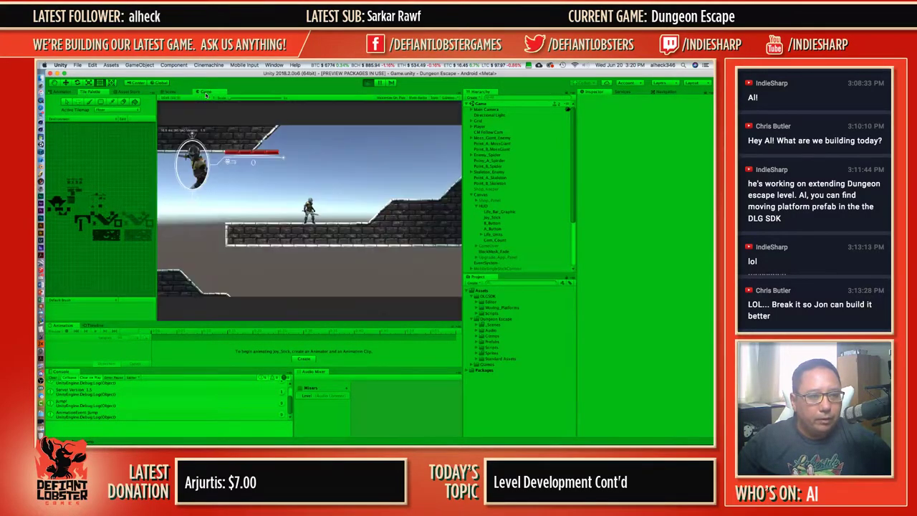
key("Right")
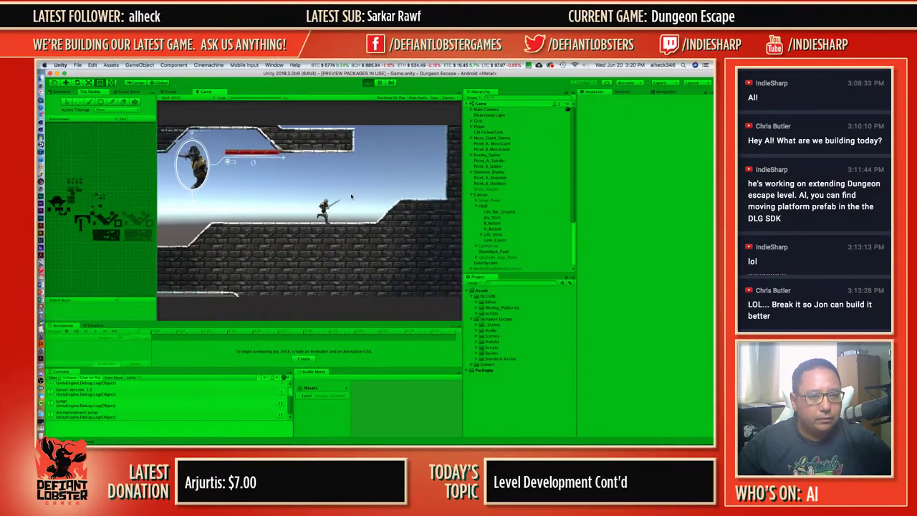
key("space")
key("space")
key("Left")
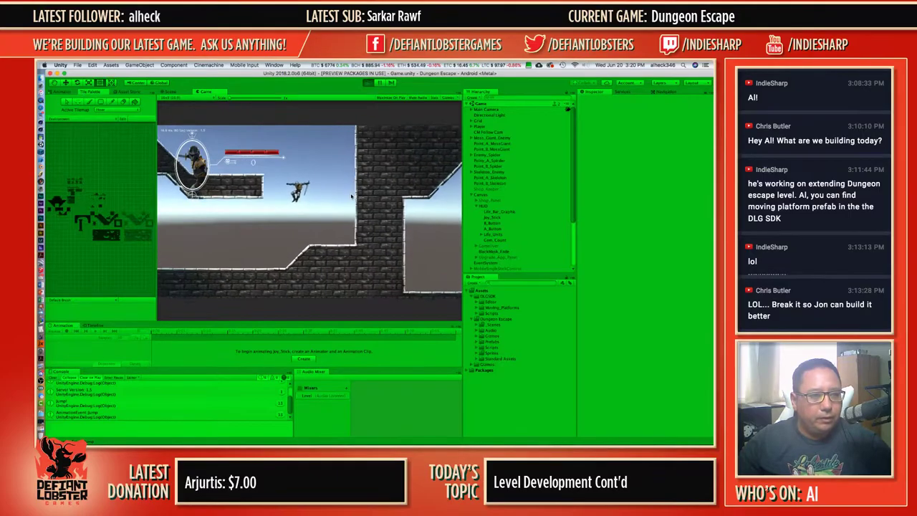
key("Right")
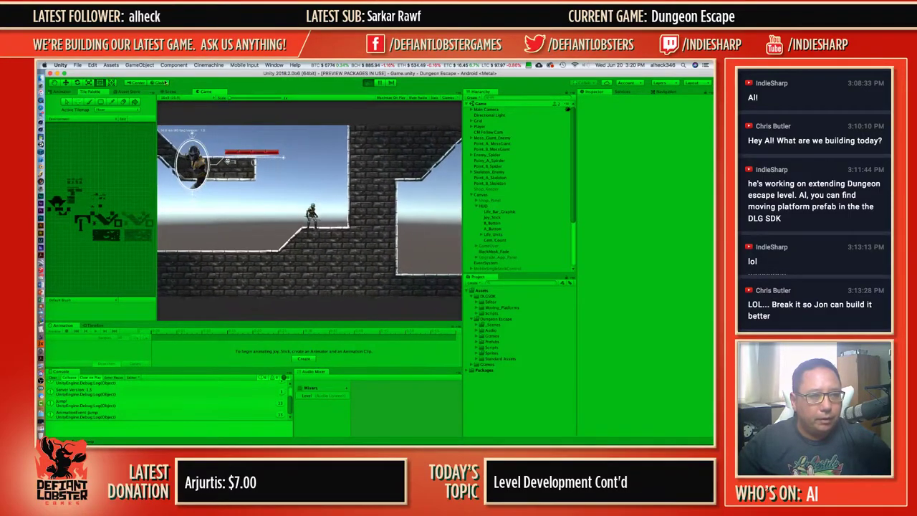
Stop the playtest and raise the stepped floor beside the right wall by one tile, adding a lower sloped step in front.
left_click(170, 92)
middle_click_drag(363, 168, 176, 265)
left_click(367, 83)
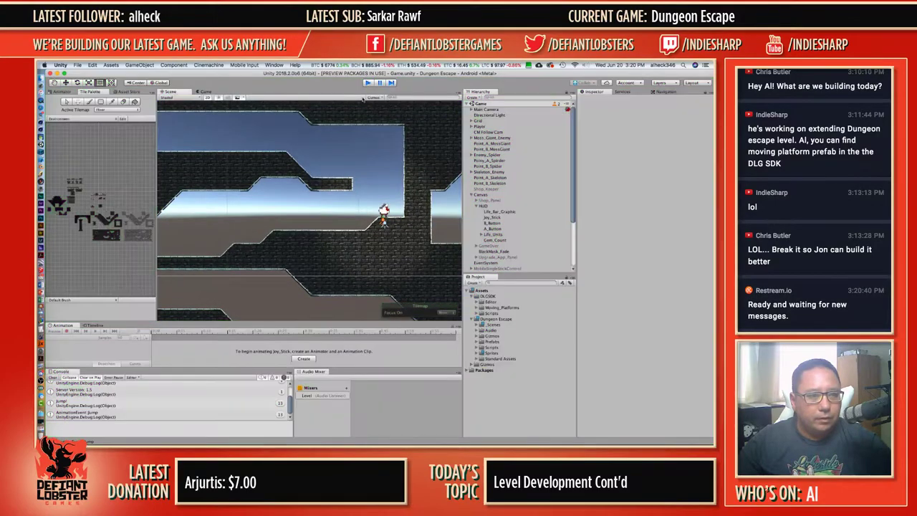
scroll(388, 220, "up", 3)
middle_click_drag(388, 220, 342, 237)
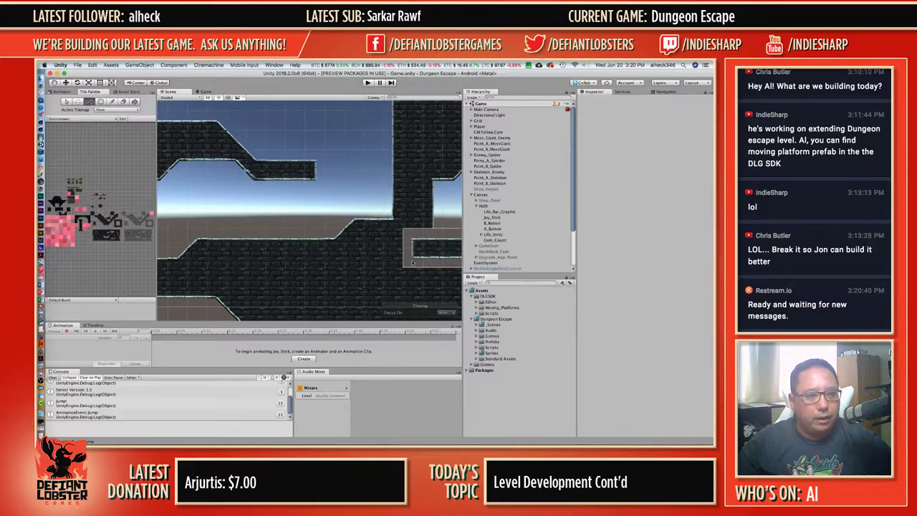
left_click_drag(413, 263, 355, 237)
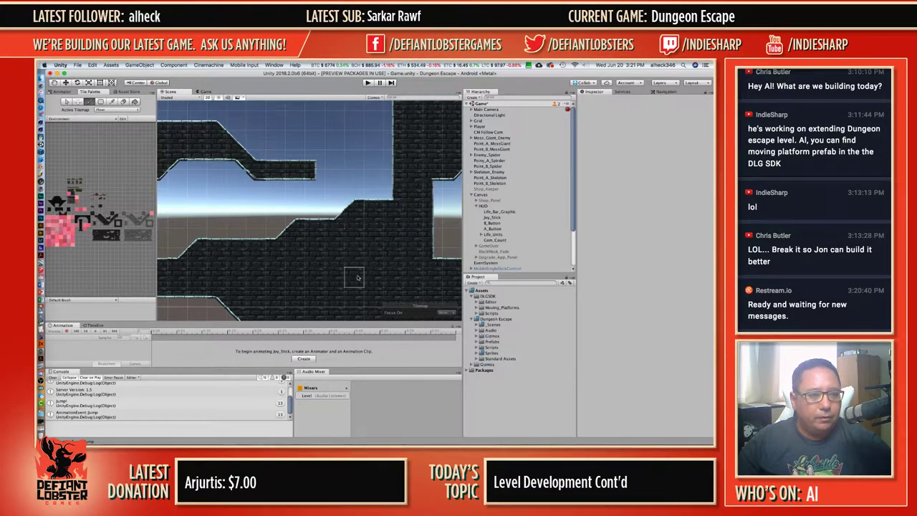
Start a new playtest, crossing the gap over the floating platform and climbing the brick steps to the upper step.
middle_click_drag(369, 231, 364, 278)
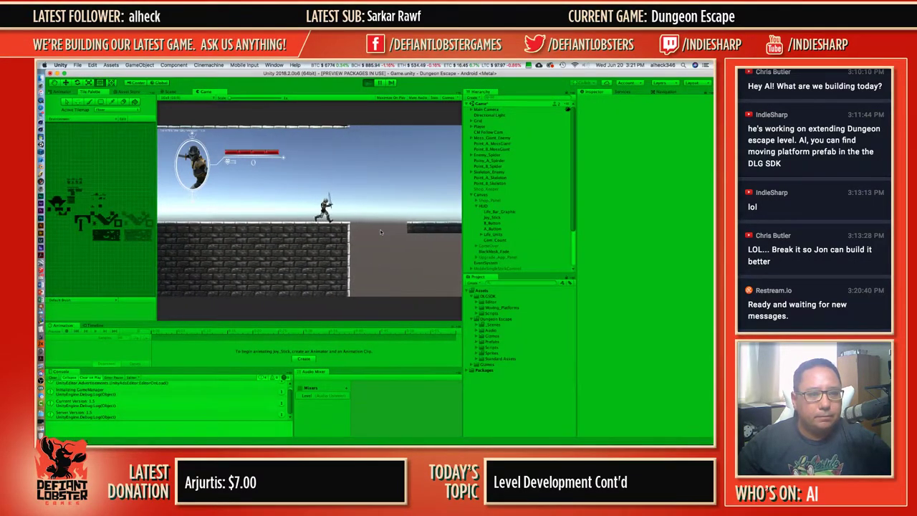
key("Right")
key("space")
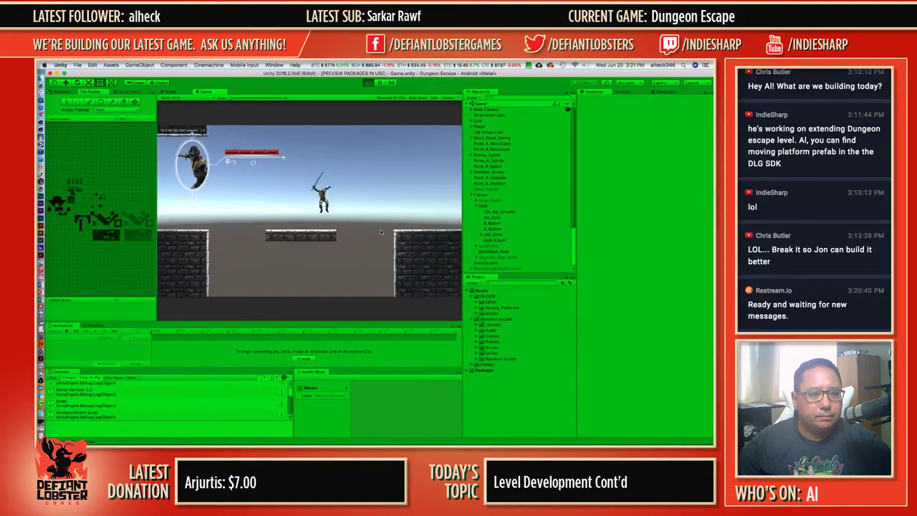
key("space")
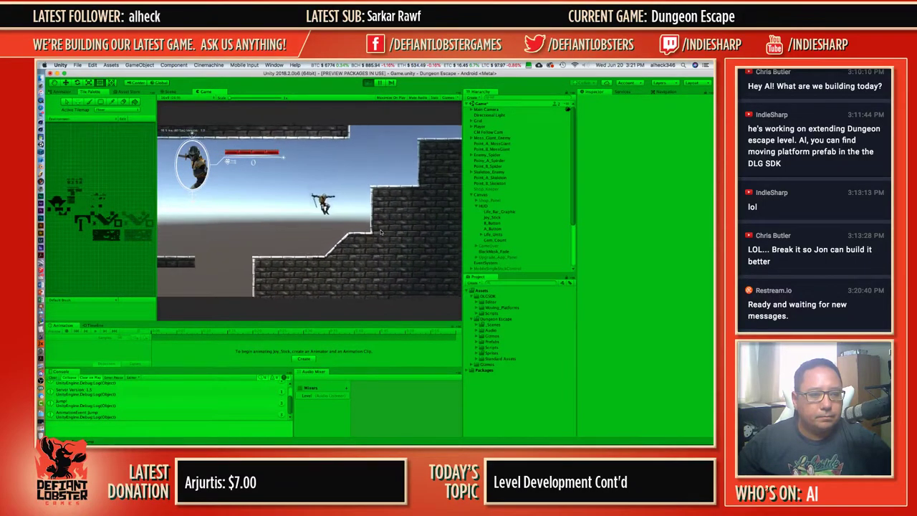
key("space")
key("space")
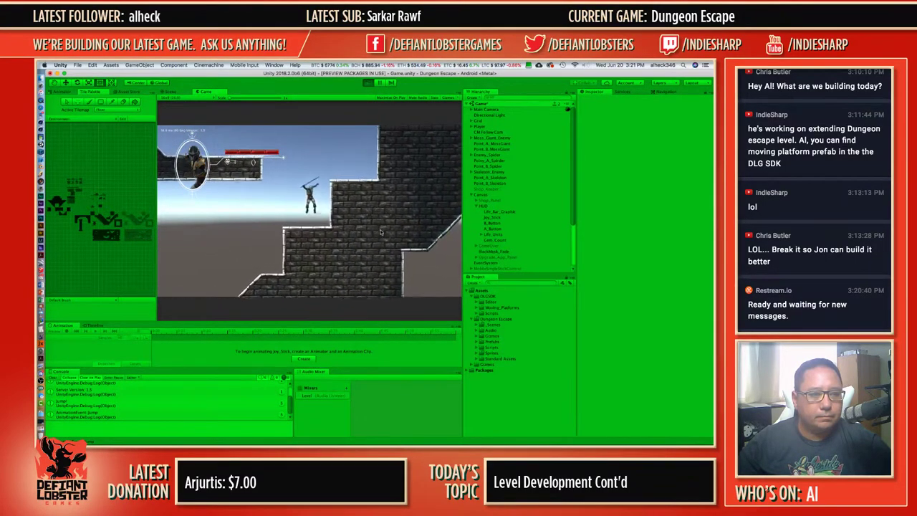
key("space")
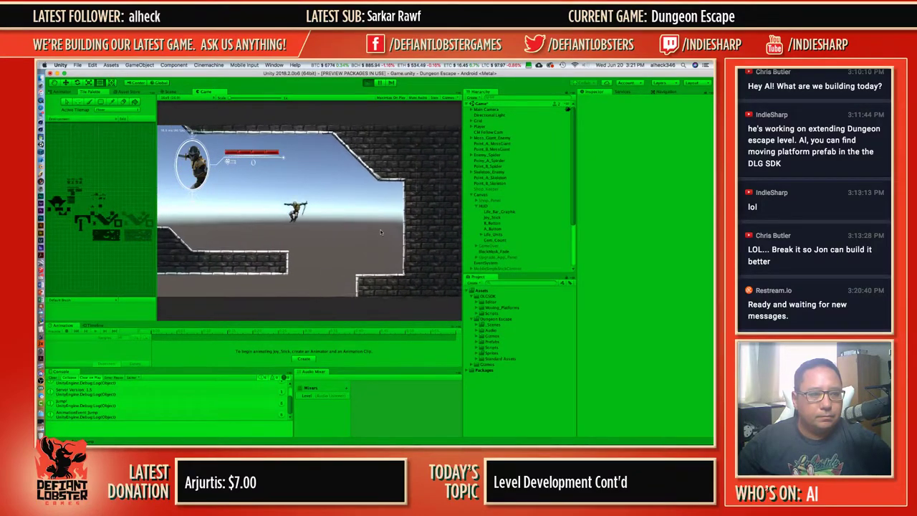
Leap left onto the ledge opposite the brick steps and climb its slopes to the flat passage floor.
key("Left")
key("space")
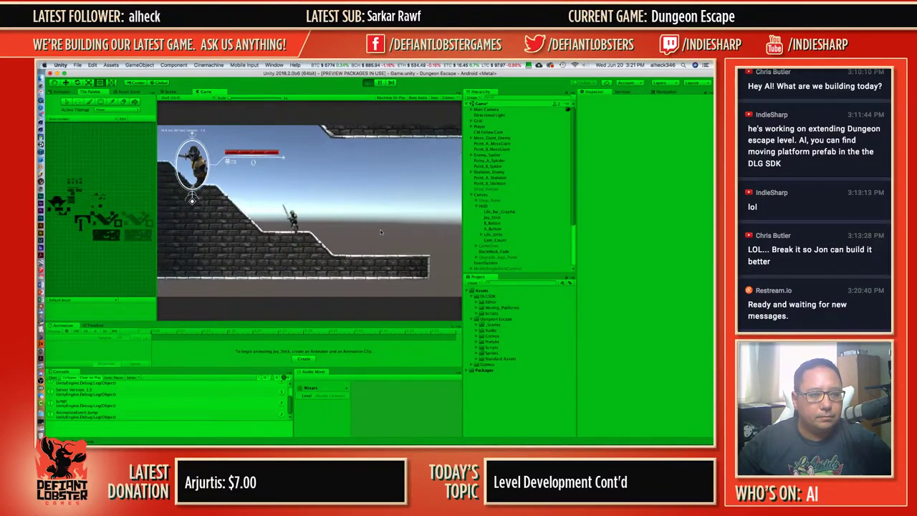
key("space")
key("space")
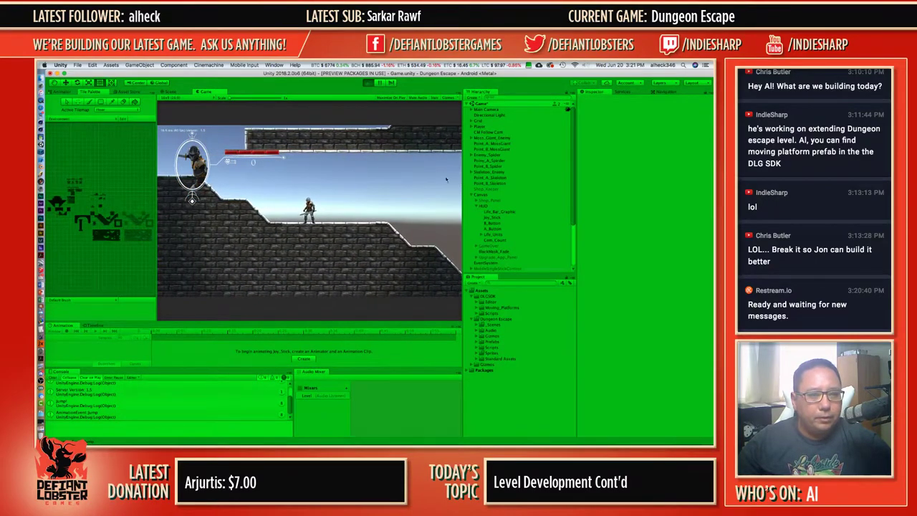
Inspect the Player object's components during play, stop the playtest, and look over the surrounding passages in the scene.
left_click(477, 128)
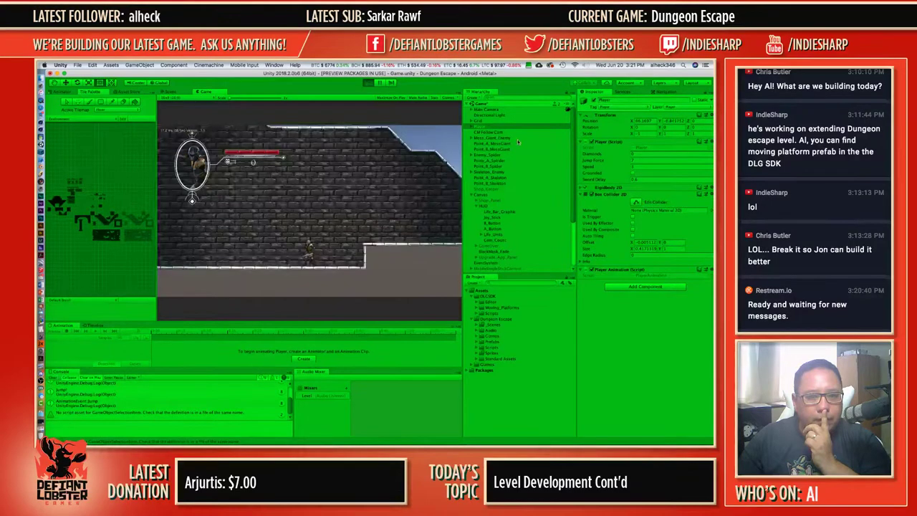
key("super+p")
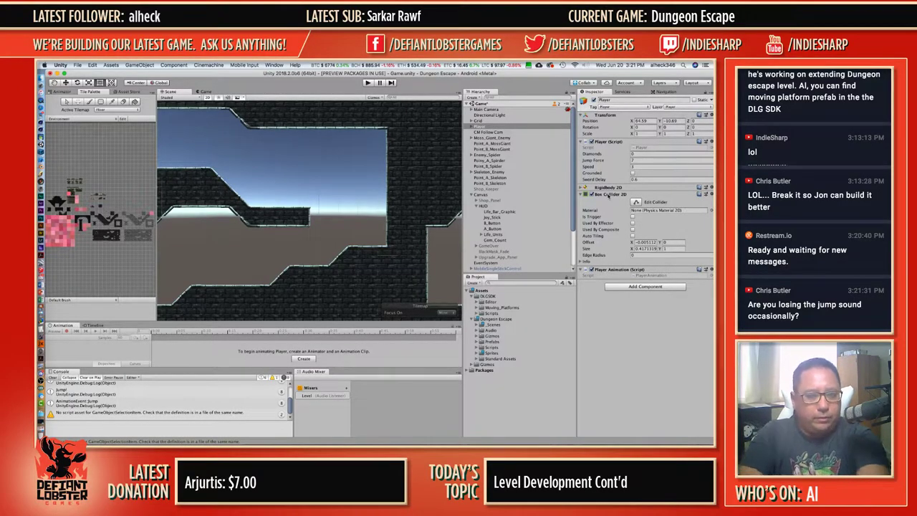
scroll(379, 218, "down", 3)
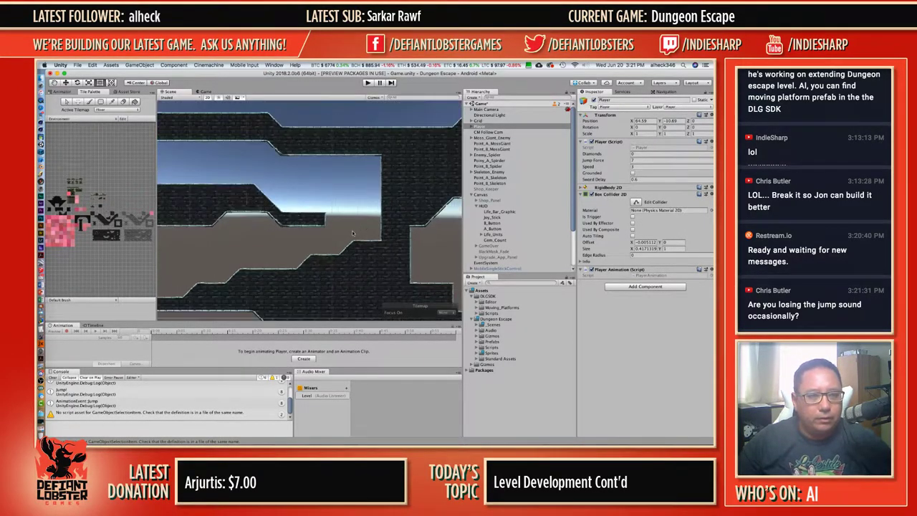
middle_click_drag(272, 284, 414, 243)
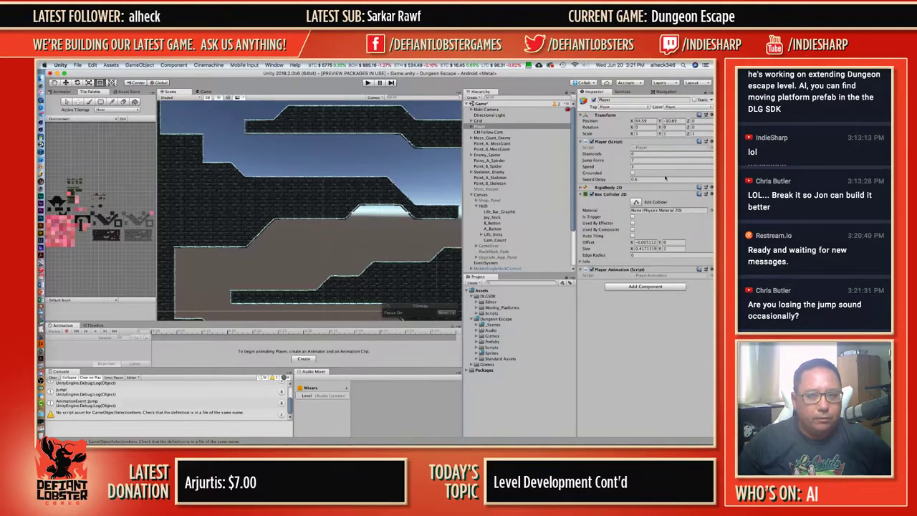
scroll(411, 255, "down", 5)
middle_click_drag(403, 257, 321, 126)
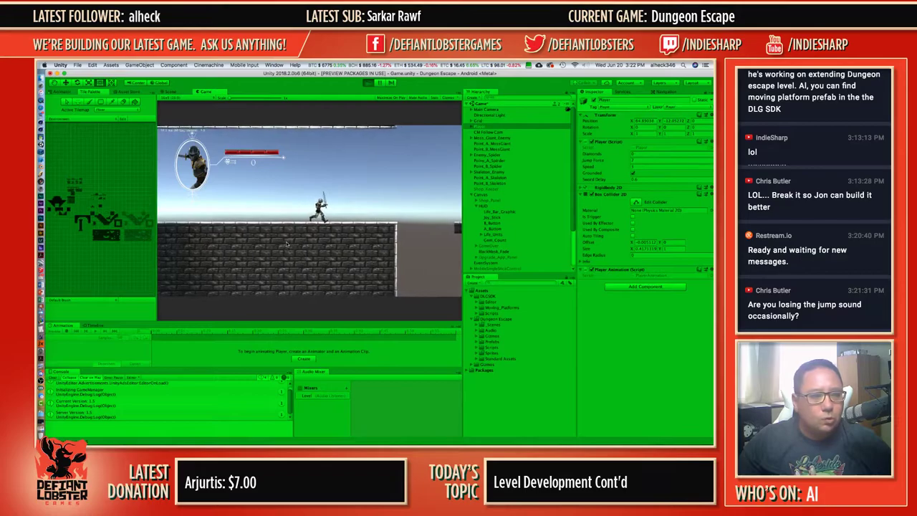
Playtest the level again, jumping across the gap by the floating platform and up the brick steps.
key("space")
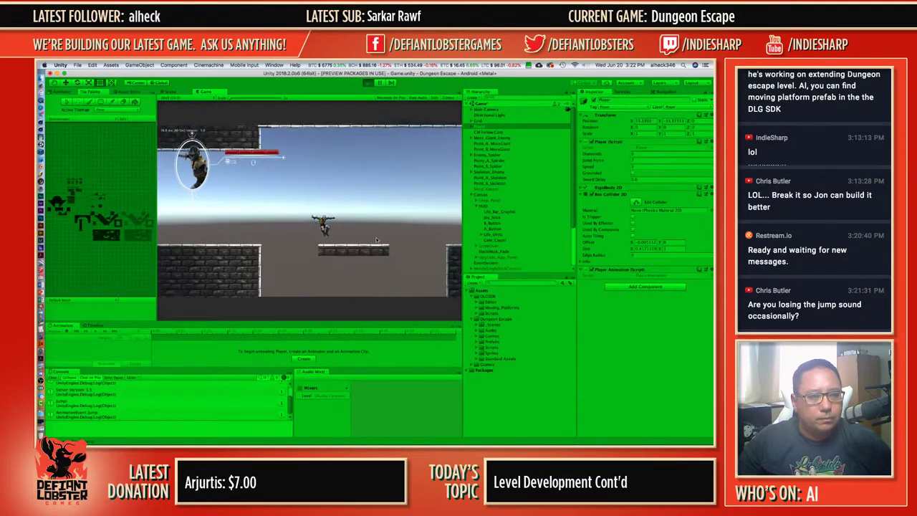
key("space")
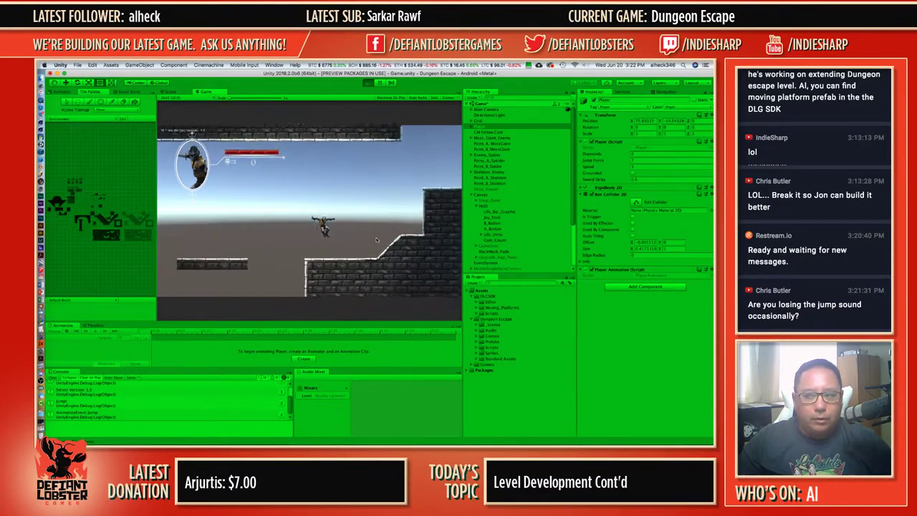
key("space")
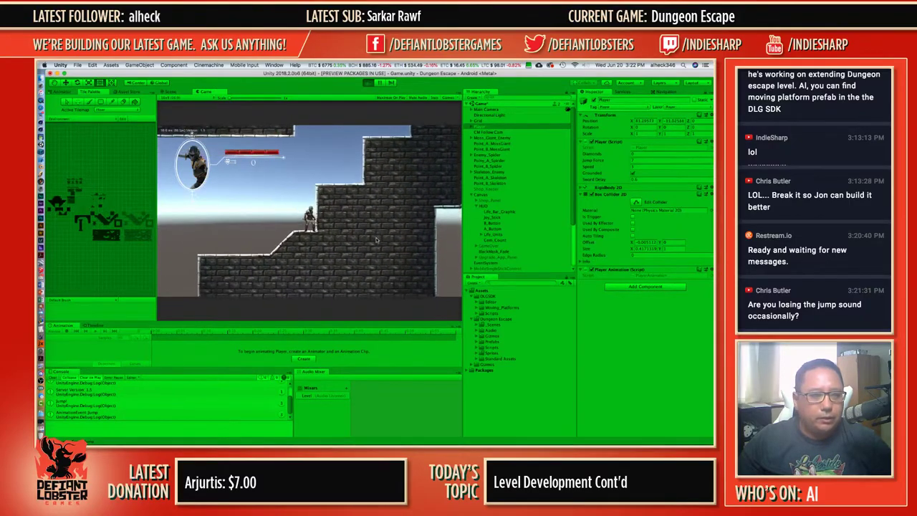
key("space")
key("space")
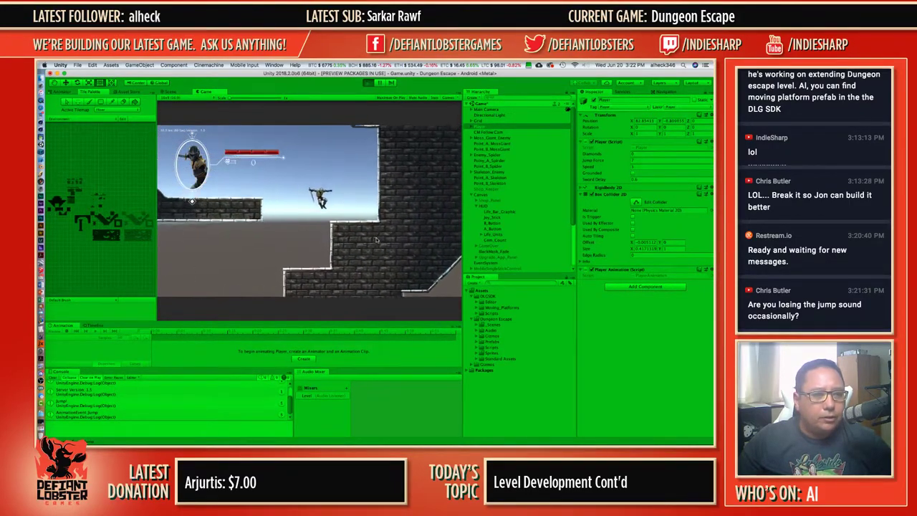
Test the leftward leap from the brick steps to the opposite ledge and jump up its slopes.
key("space")
key("Left")
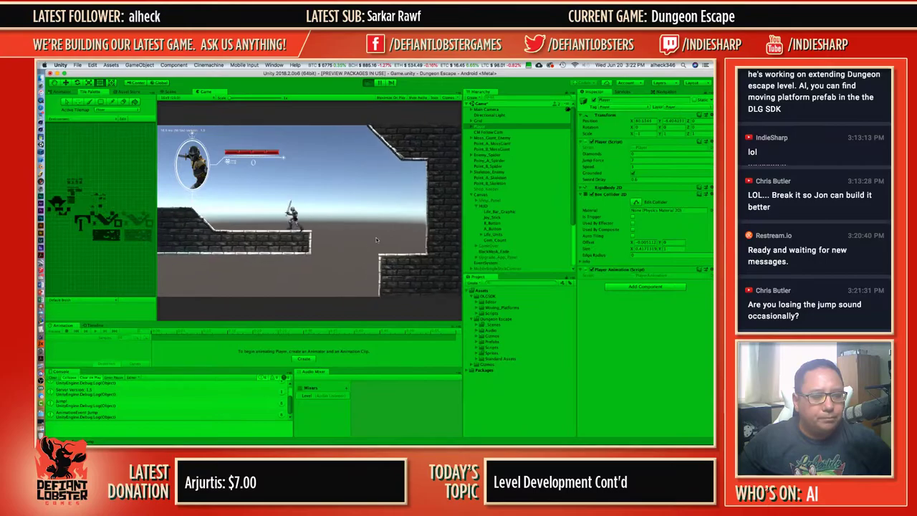
key("space")
key("space")
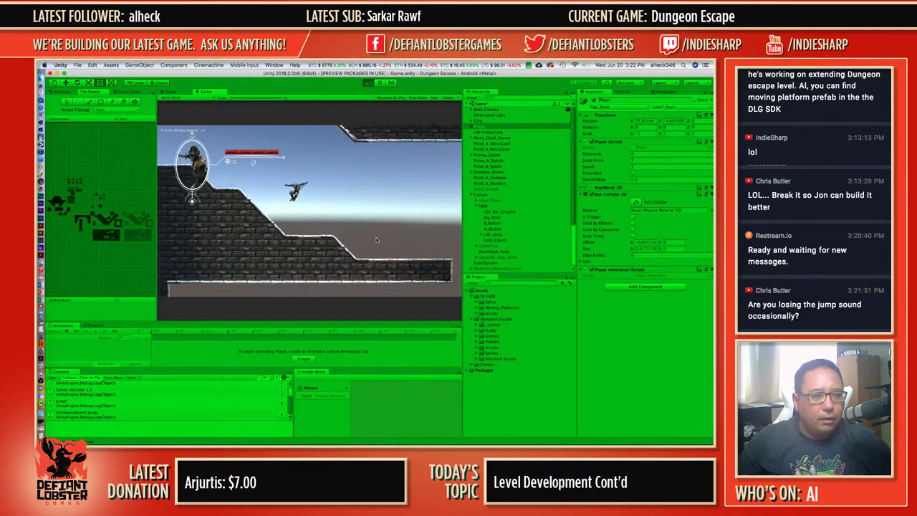
key("space")
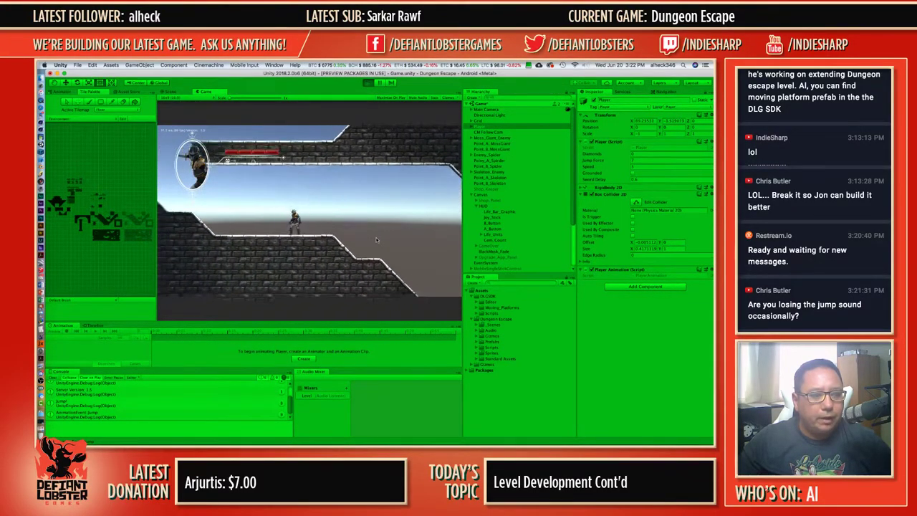
Run up to the left wall of the passage and jump back right onto the overhanging ledge.
key("Left")
key("space")
key("space")
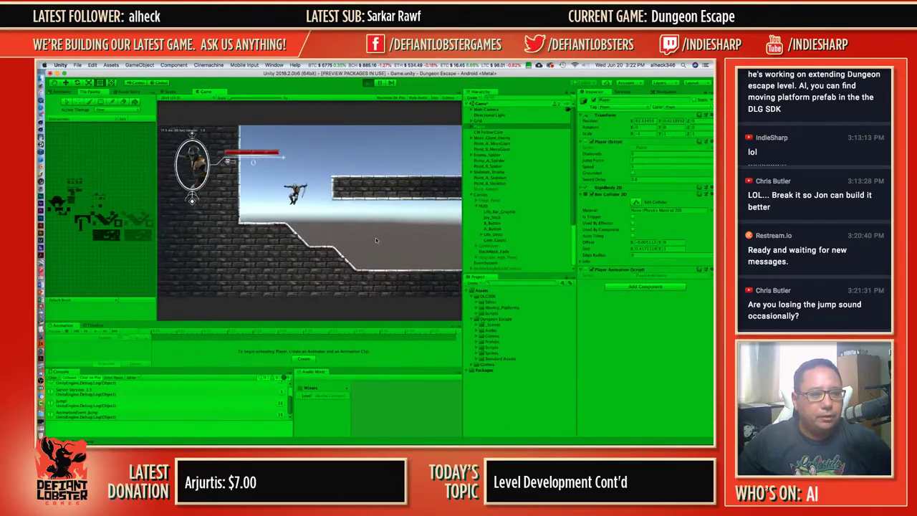
key("Right")
key("space")
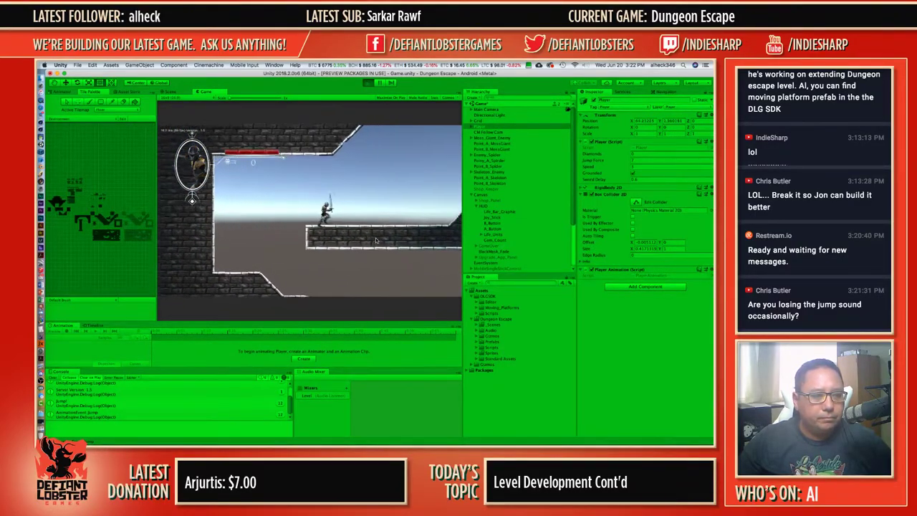
Continue right along the overhanging ledge and jump up the sloped steps to the raised floor beside the wall.
key("space")
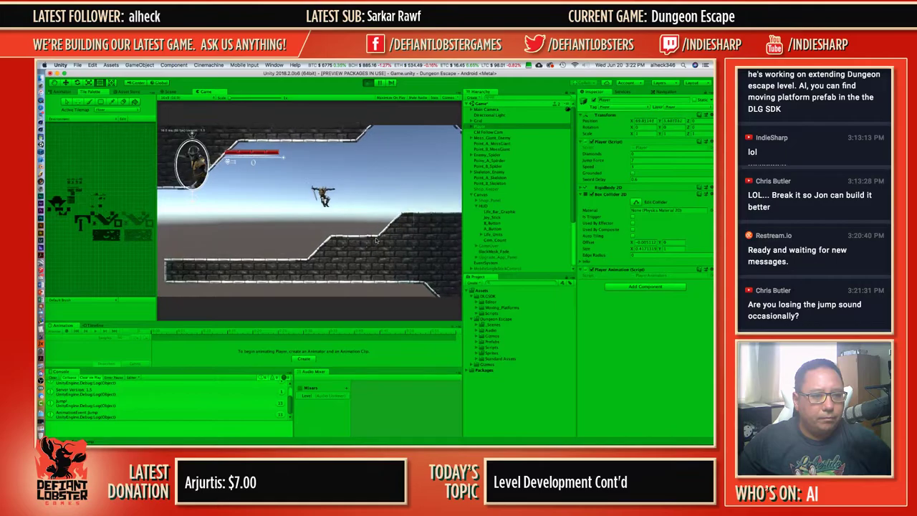
key("space")
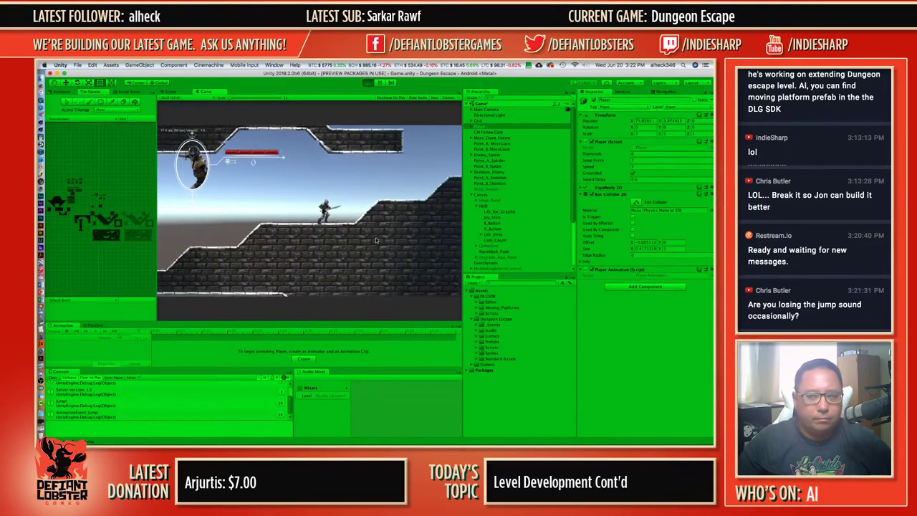
key("space")
key("space")
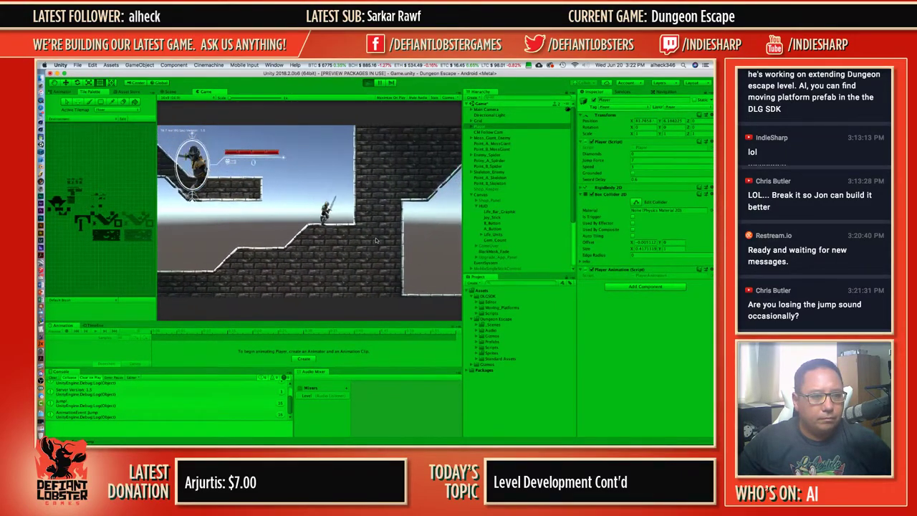
Test the jump left from the raised floor to the next ledge, following the passage up to the step by the left wall.
key("Left")
key("space")
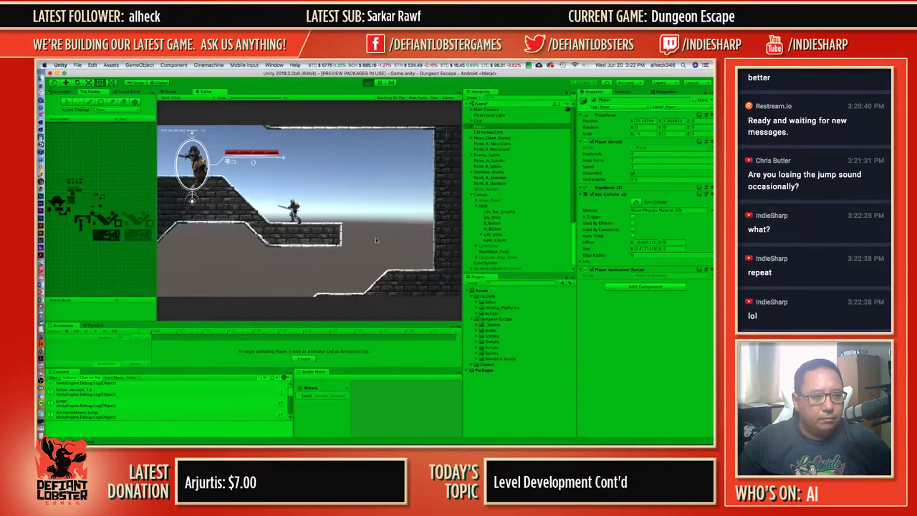
key("space")
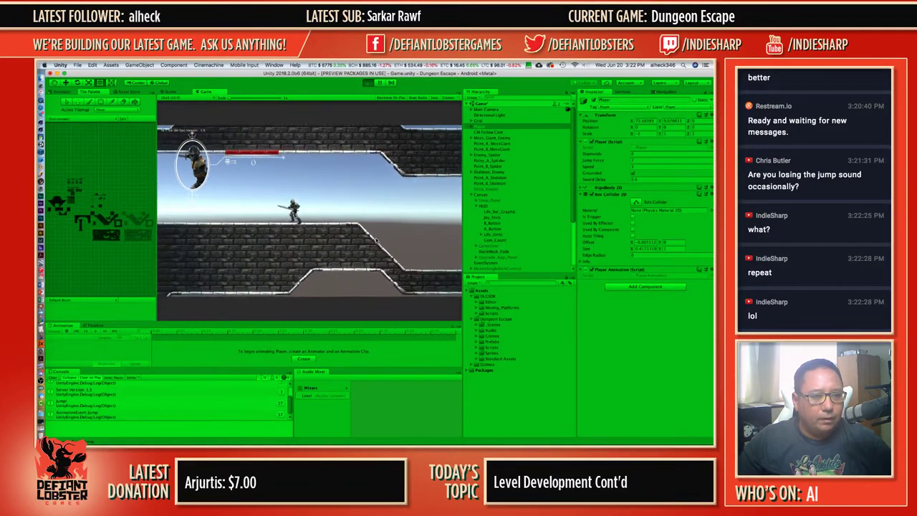
key("Left")
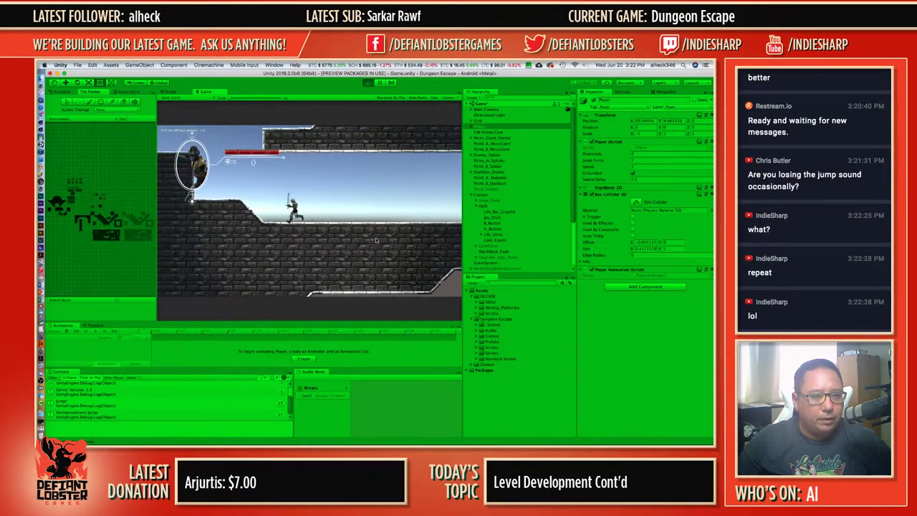
key("space")
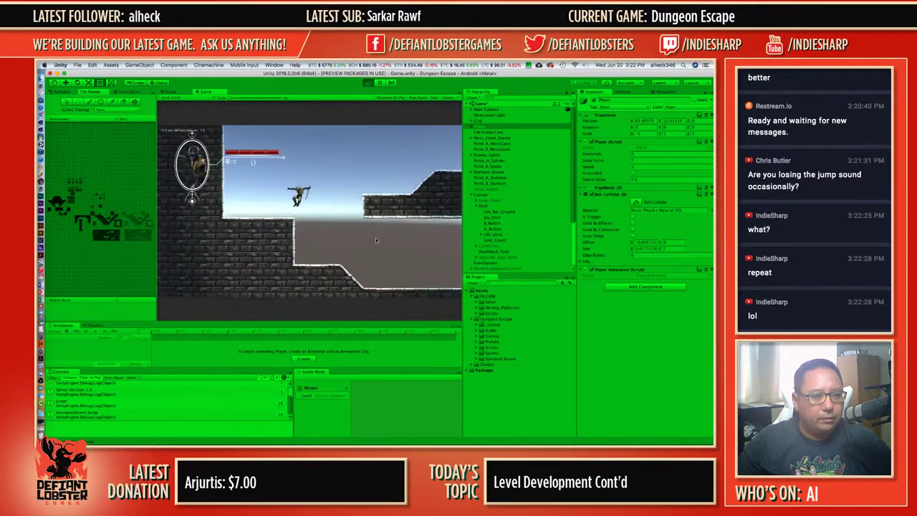
Jump right from the wall step onto the upper ledge, explore the open area along it, and stop the playtest.
key("Right")
key("space")
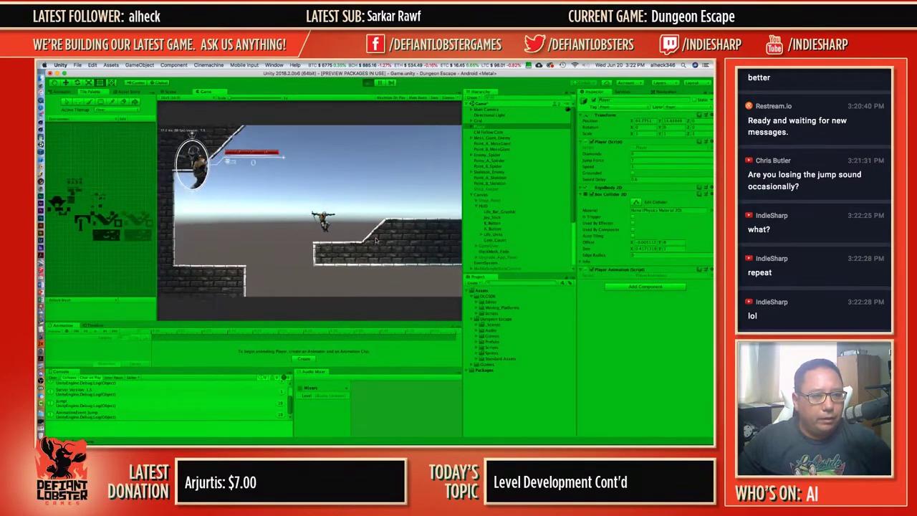
key("space")
key("space")
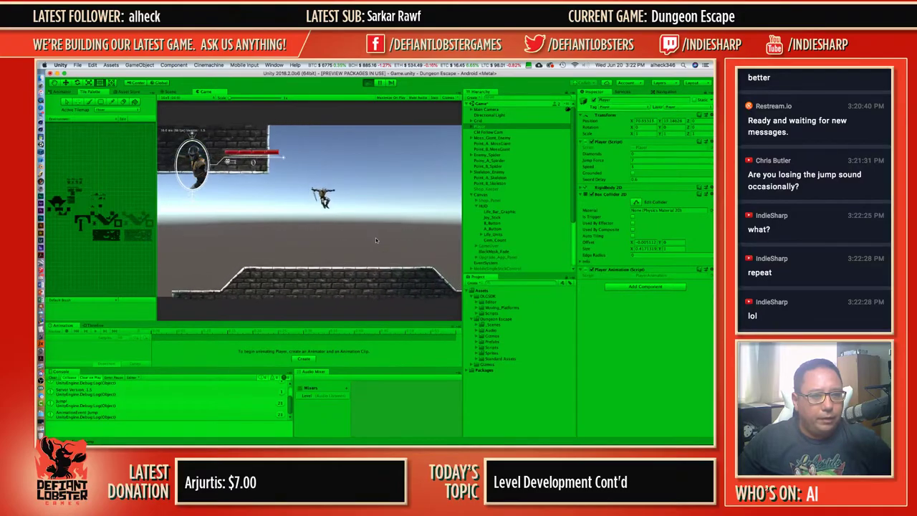
key("space")
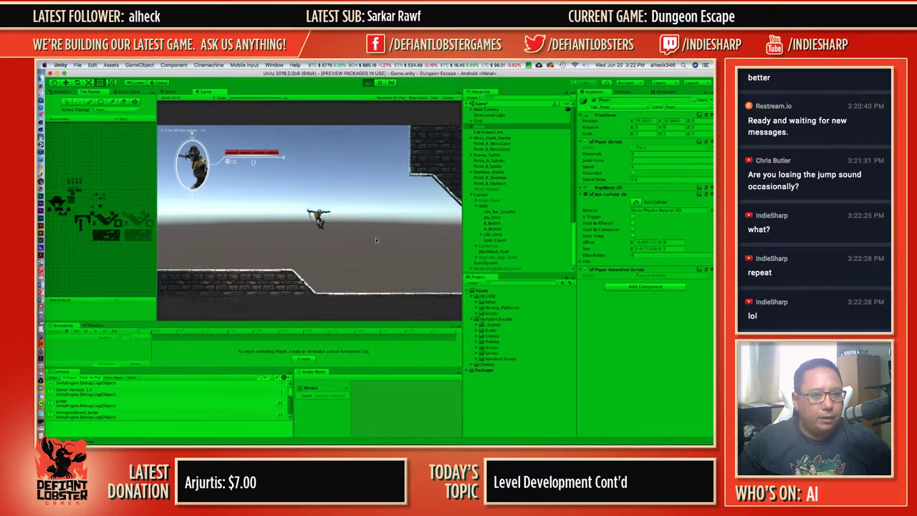
key("Left")
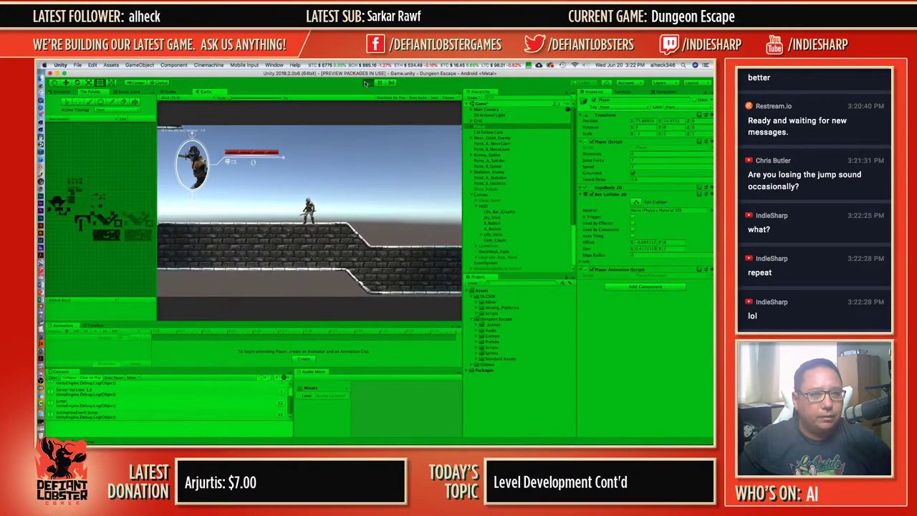
left_click(366, 82)
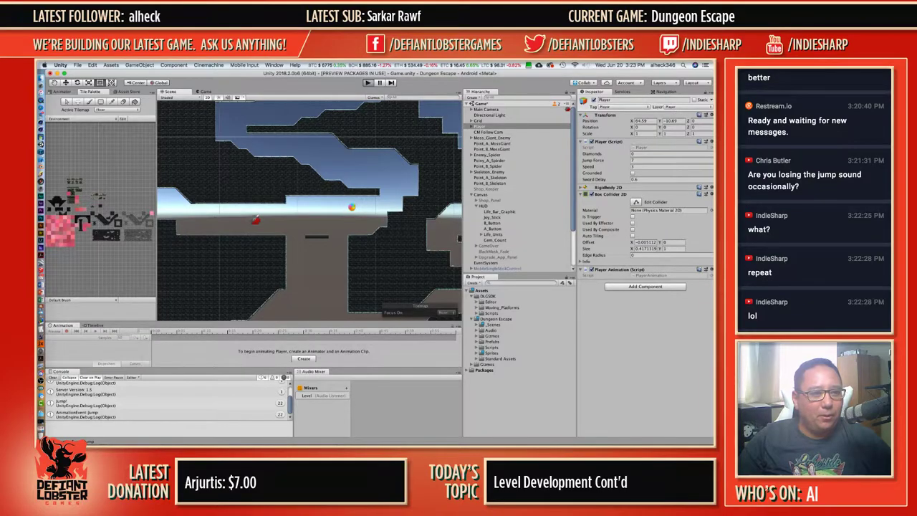
Start a playtest and run right over the floating platform across the pit to the slope on the far side.
key("super+p")
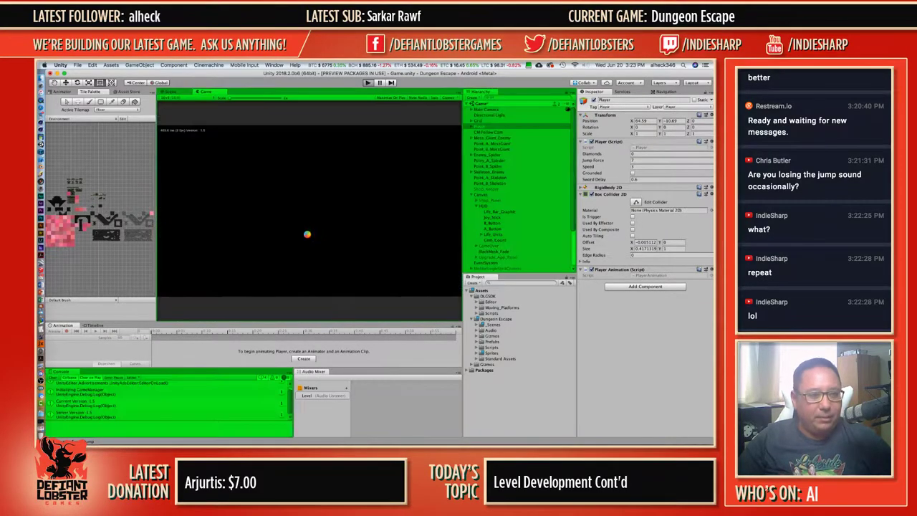
key("Right")
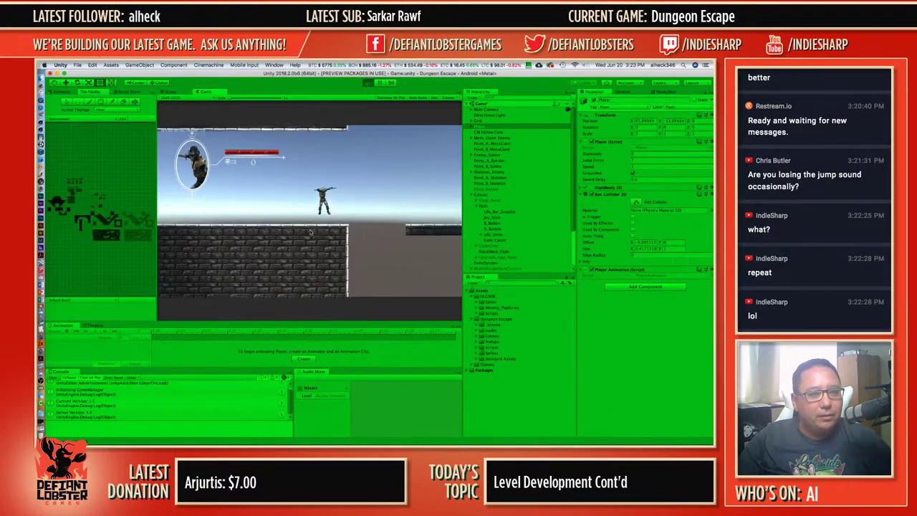
key("space")
key("Right")
key("space")
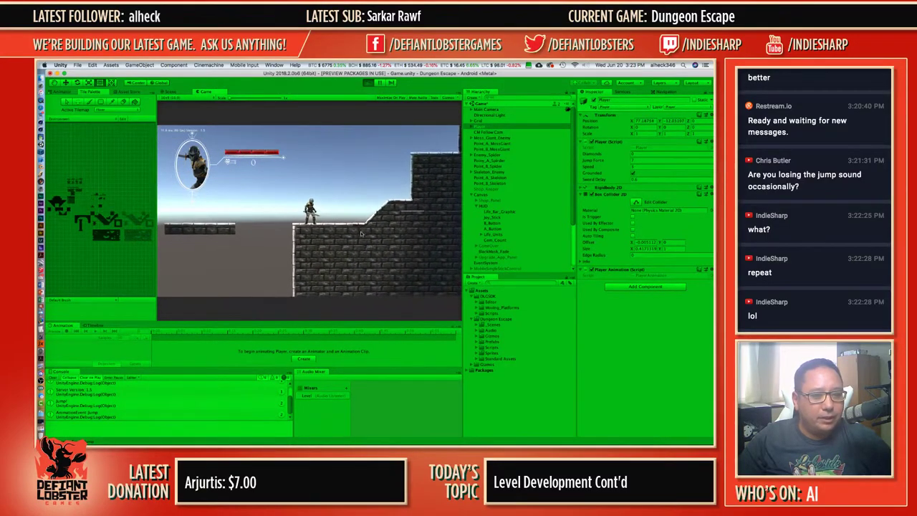
key("Right")
key("space")
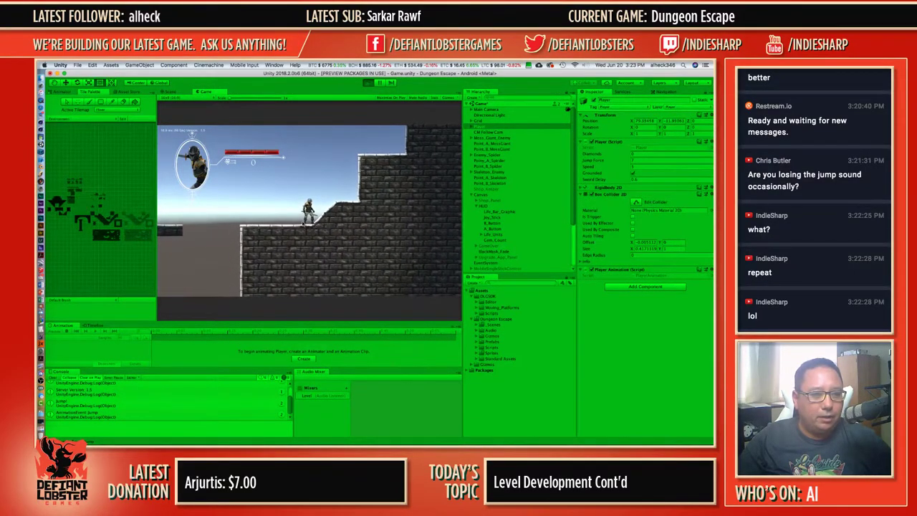
Climb the stepped ledges, jump back left up the passage to the wall, and stop the playtest.
key("space")
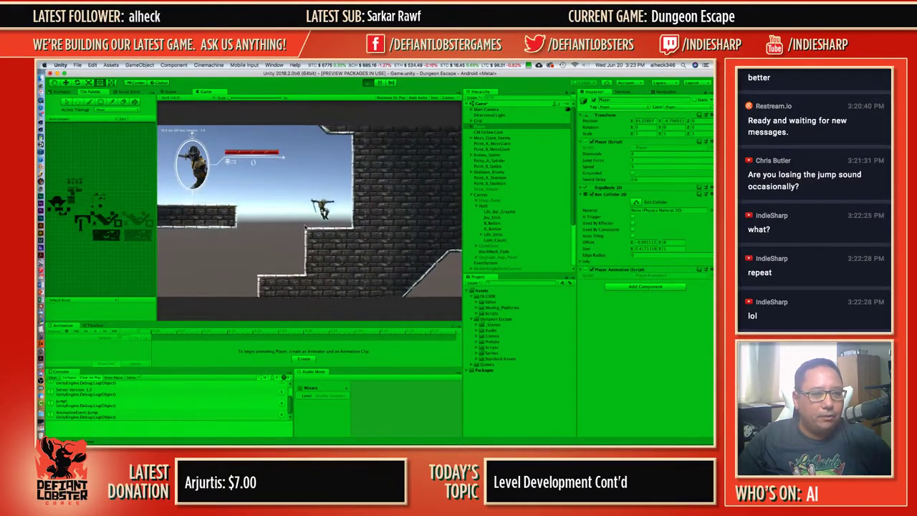
key("space")
key("Left")
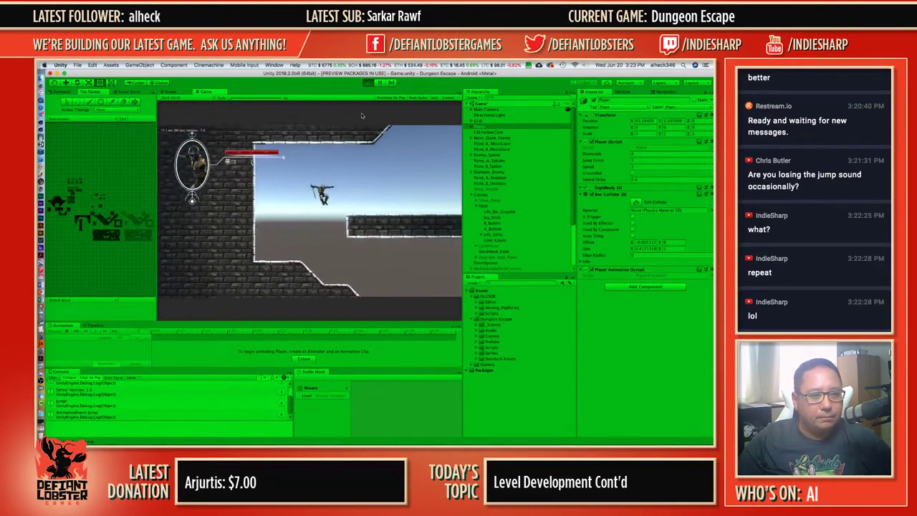
left_click(368, 83)
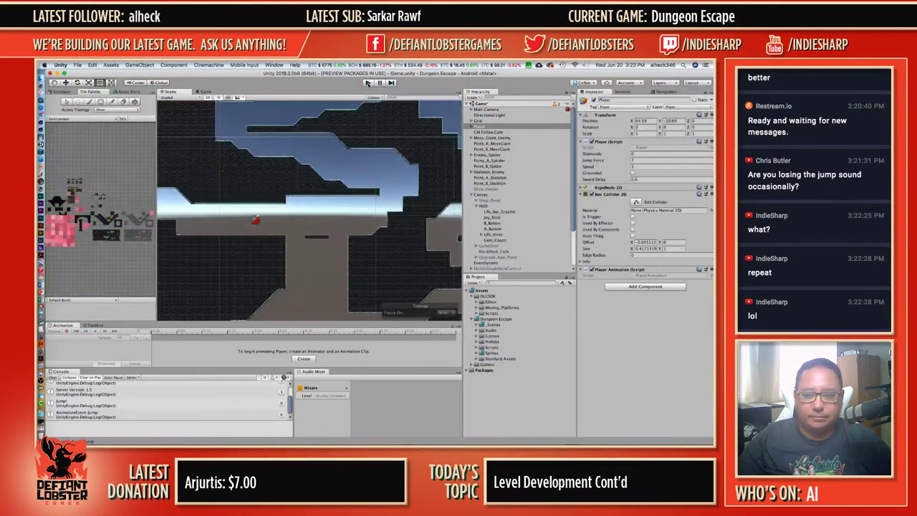
Copy the right edge column of the vertical shaft and stamp it inside the shaft to narrow the opening.
middle_click_drag(310, 171, 264, 368)
middle_click_drag(337, 210, 339, 186)
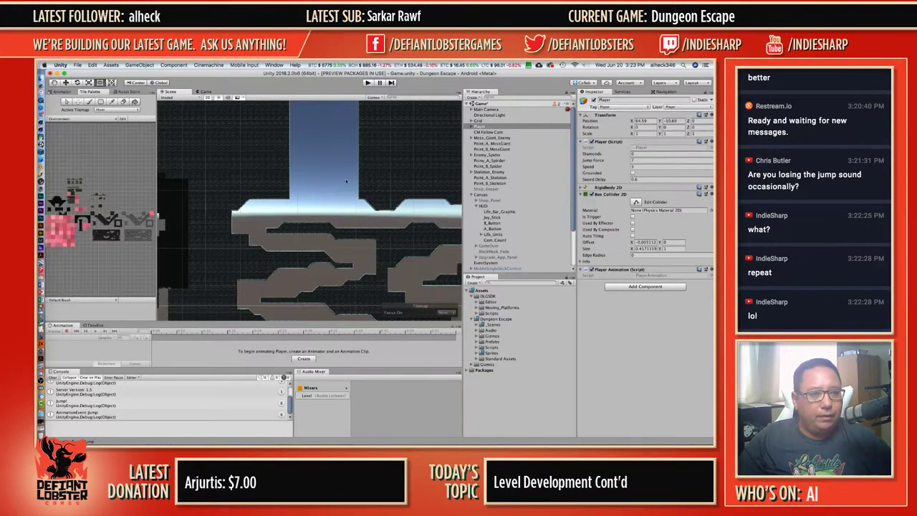
middle_click_drag(345, 179, 329, 215)
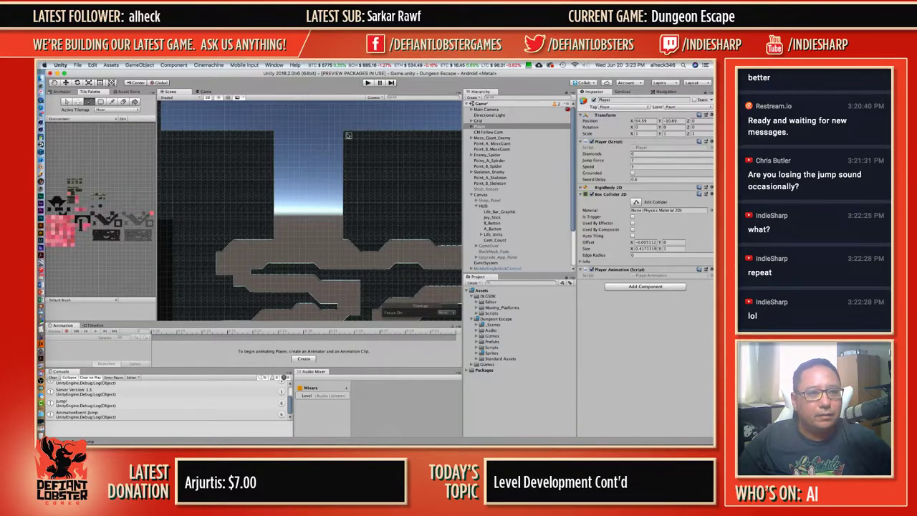
key("u")
left_click_drag(343, 132, 346, 176)
left_click_drag(344, 240, 345, 239)
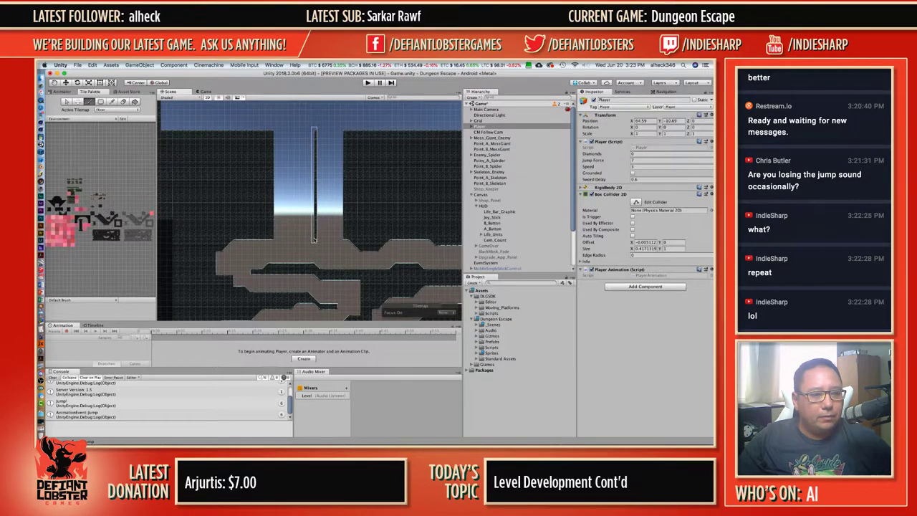
left_click_drag(314, 241, 316, 241)
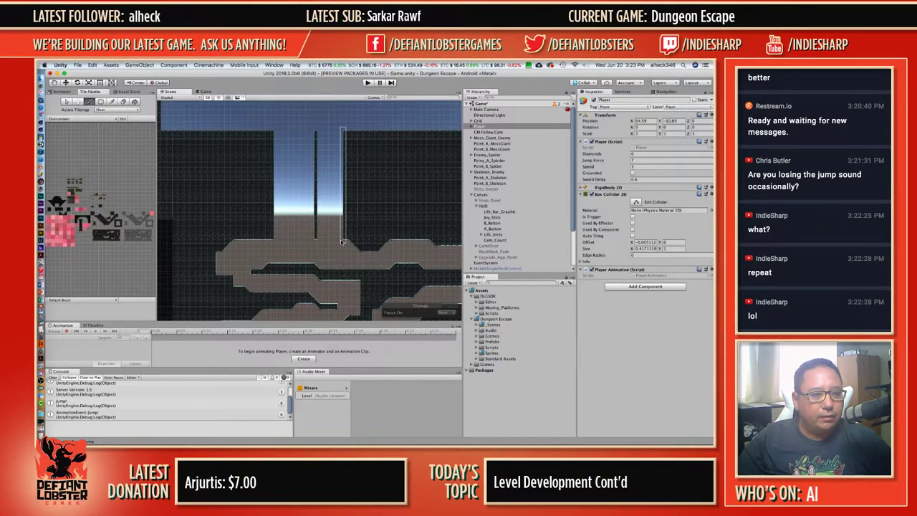
Pick a block of solid brick tiles and fill the space between the new shaft edge and the old right wall.
left_click(395, 178, "ctrl")
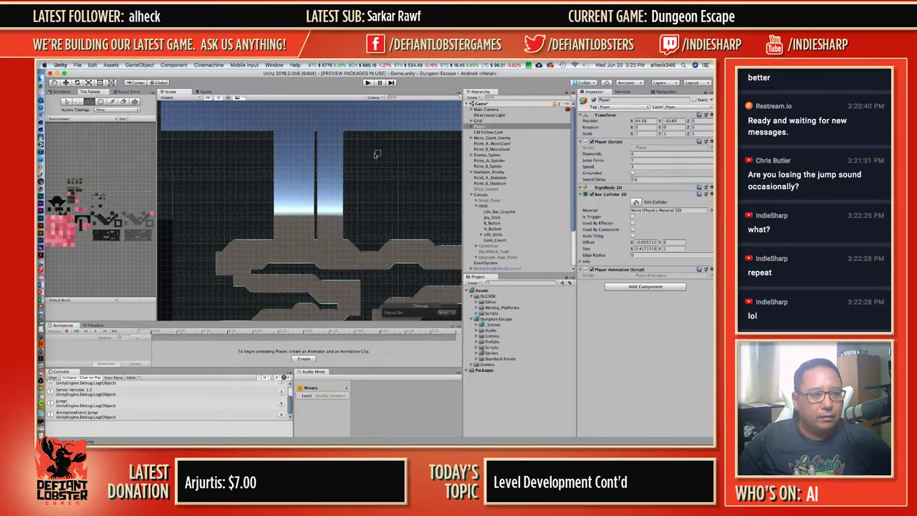
left_click_drag(376, 152, 389, 201, "ctrl")
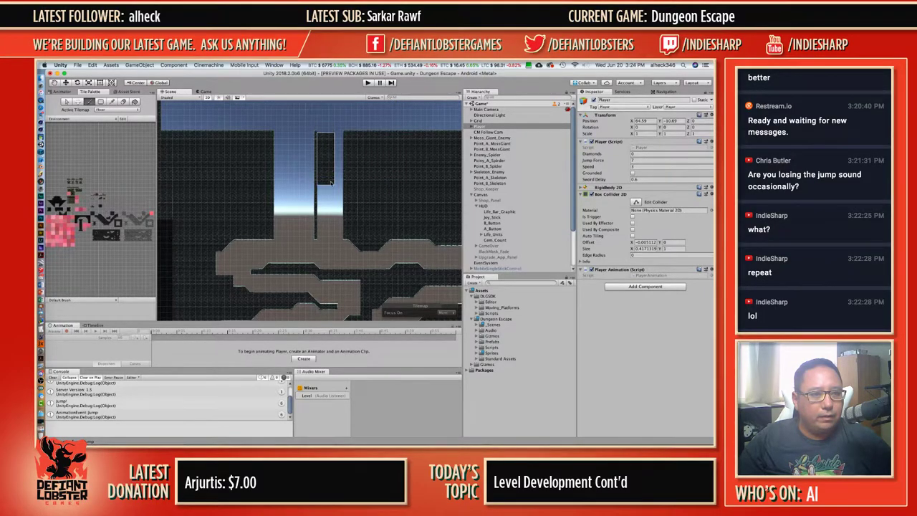
left_click_drag(330, 184, 342, 184)
left_click(328, 183)
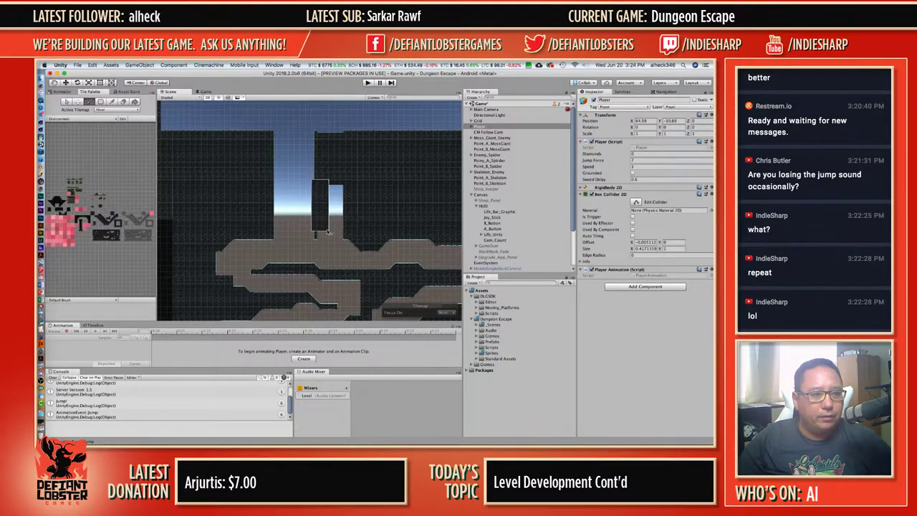
left_click(337, 235)
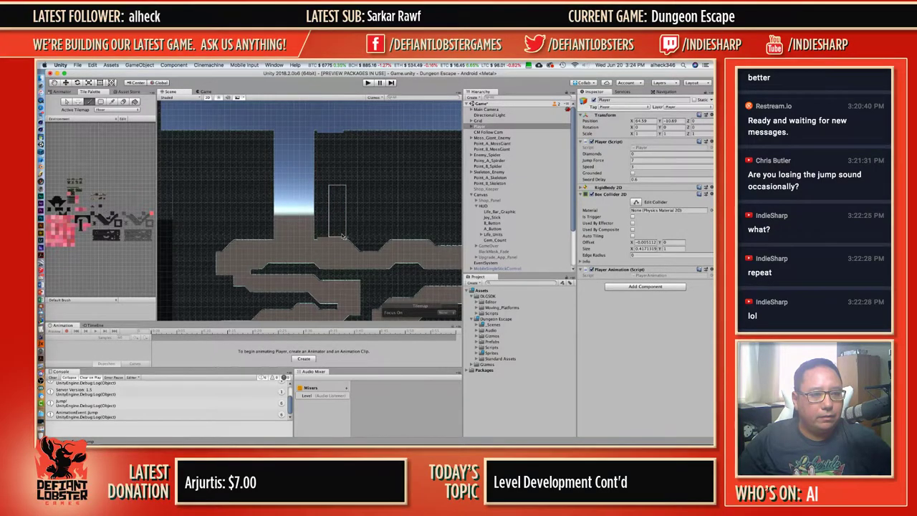
key("b")
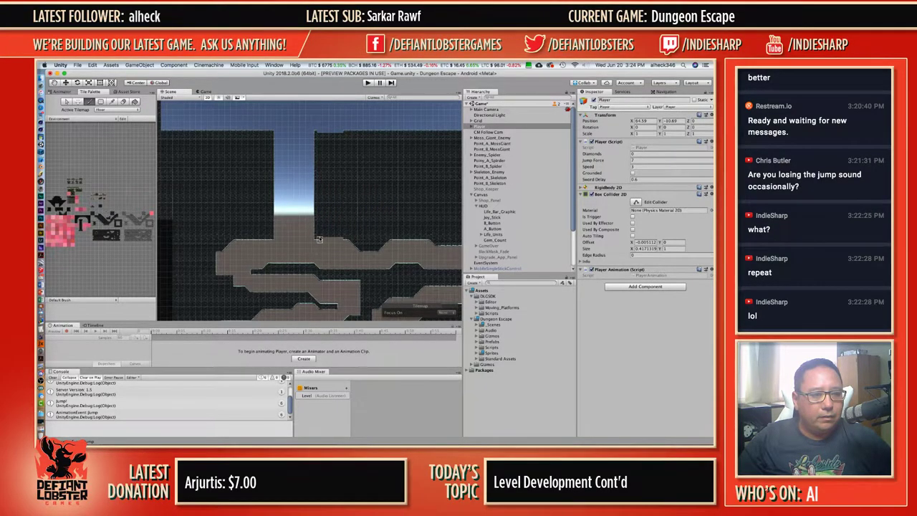
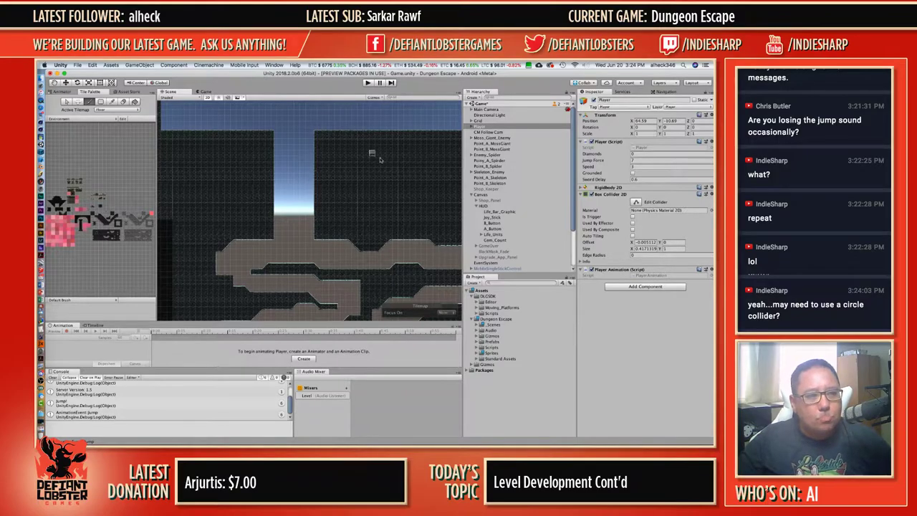
Check the narrowed shaft against the surrounding level and save the scene.
scroll(268, 203, "down", 5)
middle_click_drag(269, 208, 321, 172)
scroll(321, 173, "down", 3)
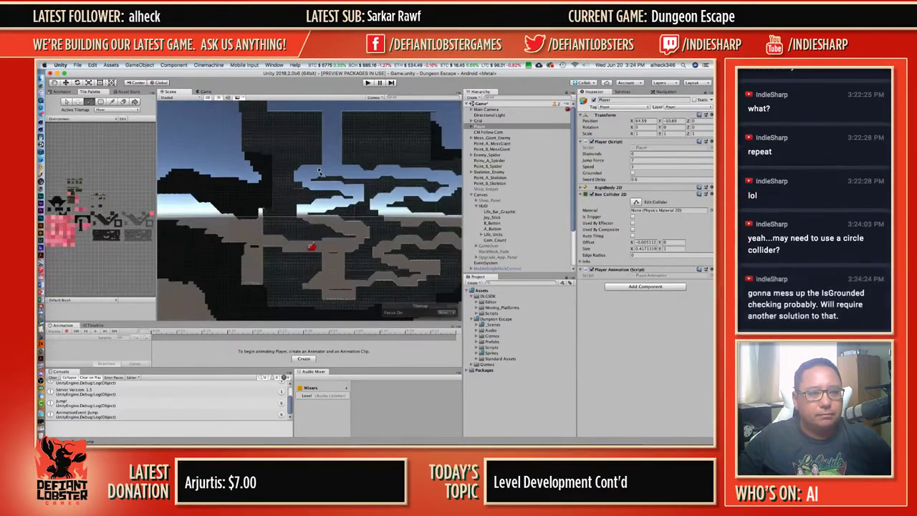
middle_click_drag(338, 130, 296, 181)
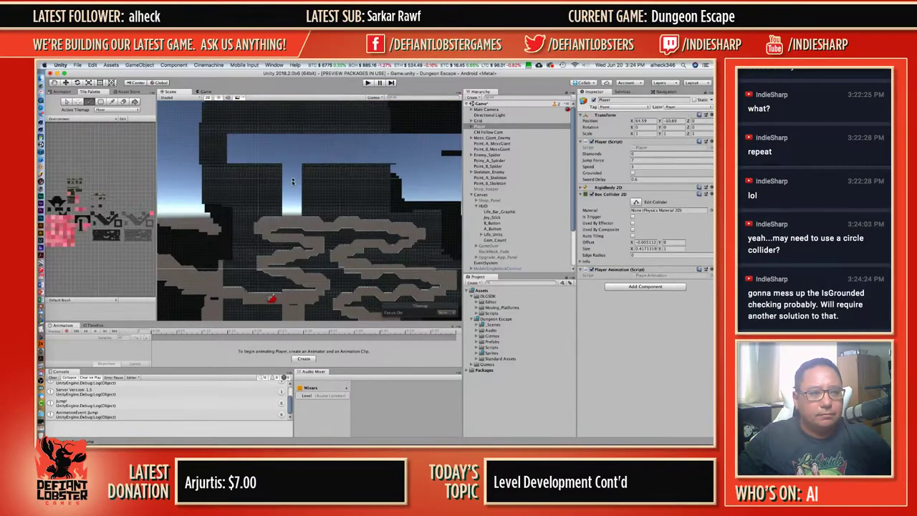
key("super+s")
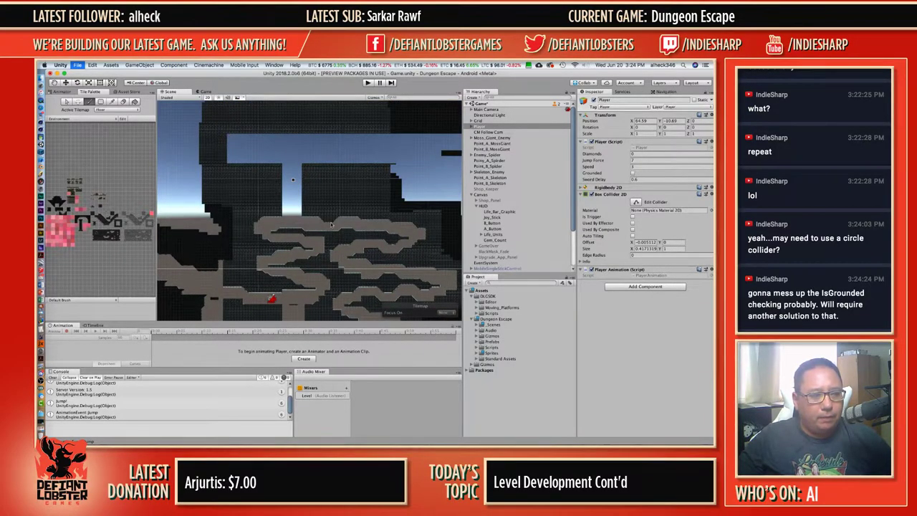
Copy the uneven ceiling strip from the passage below the shaft and stamp it twice along the upper corridor.
scroll(330, 225, "down", 5)
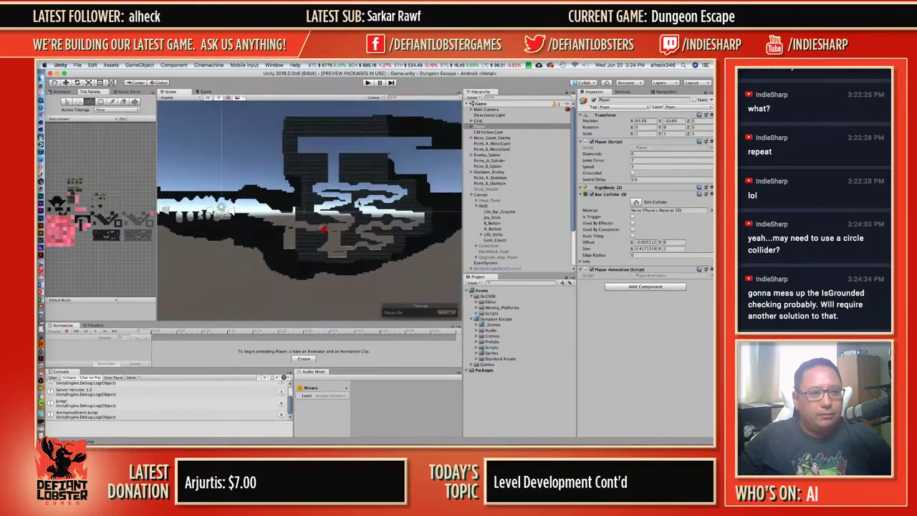
middle_click_drag(354, 227, 313, 226)
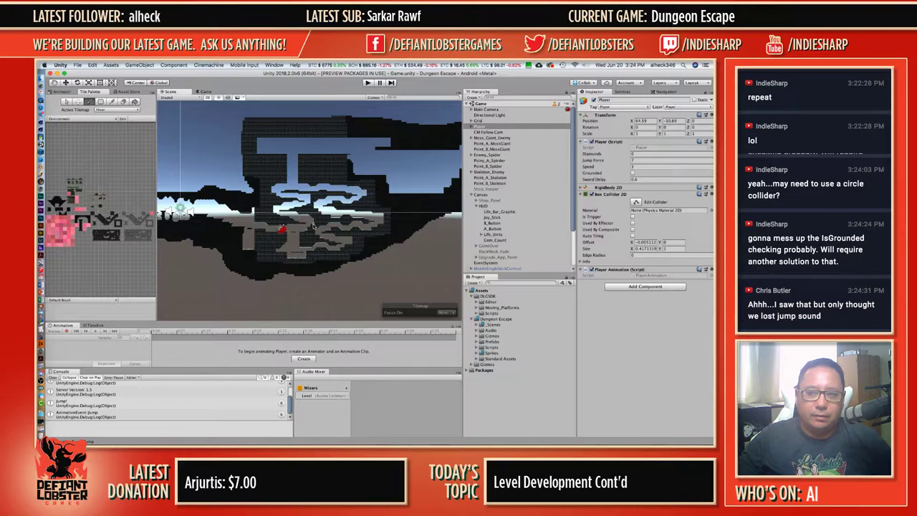
scroll(313, 227, "down", 2)
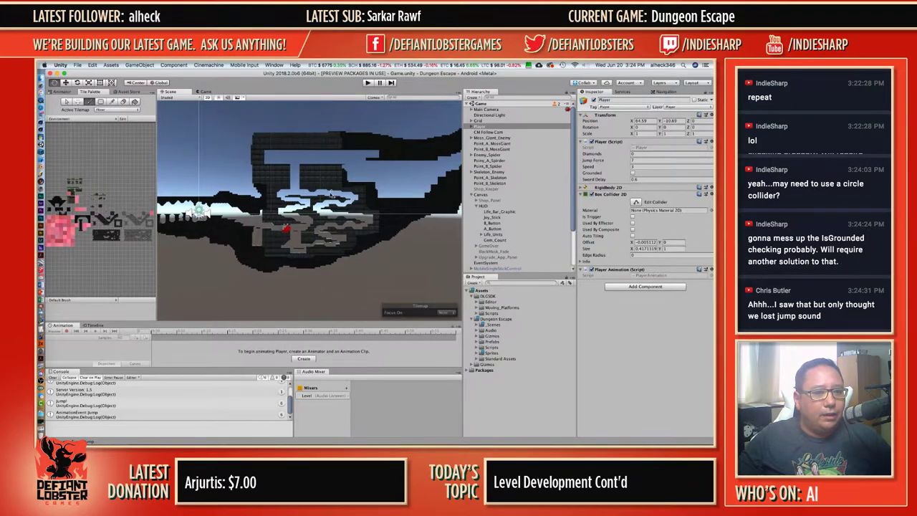
middle_click_drag(292, 167, 262, 206)
scroll(262, 206, "up", 6)
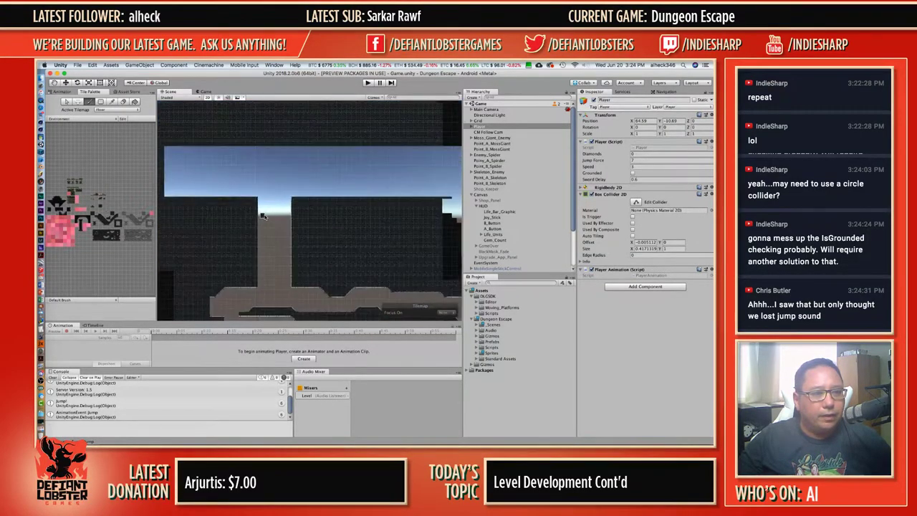
scroll(296, 197, "up", 4)
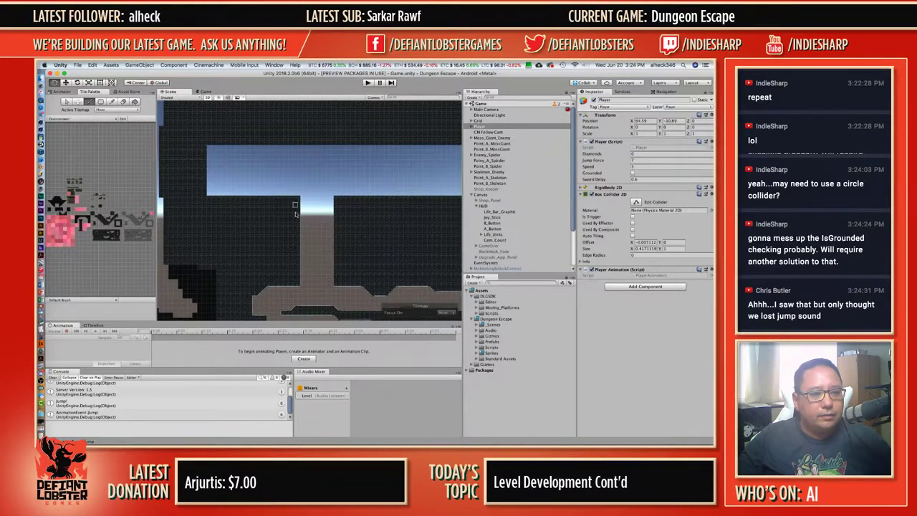
scroll(345, 262, "down", 2)
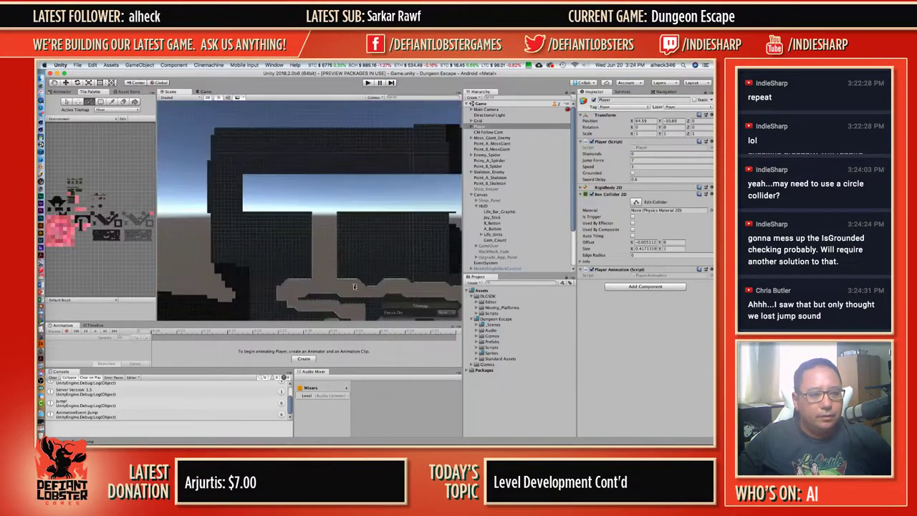
key("i")
left_click_drag(344, 273, 440, 288)
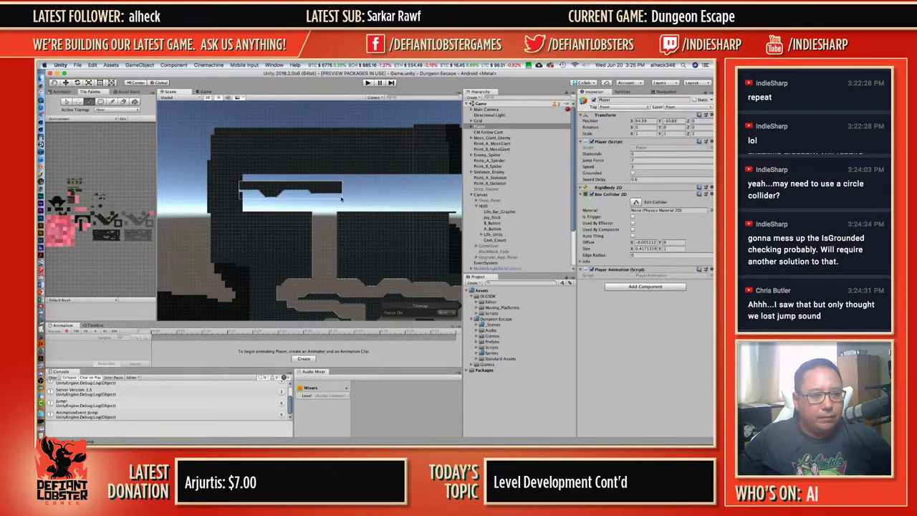
left_click(344, 200)
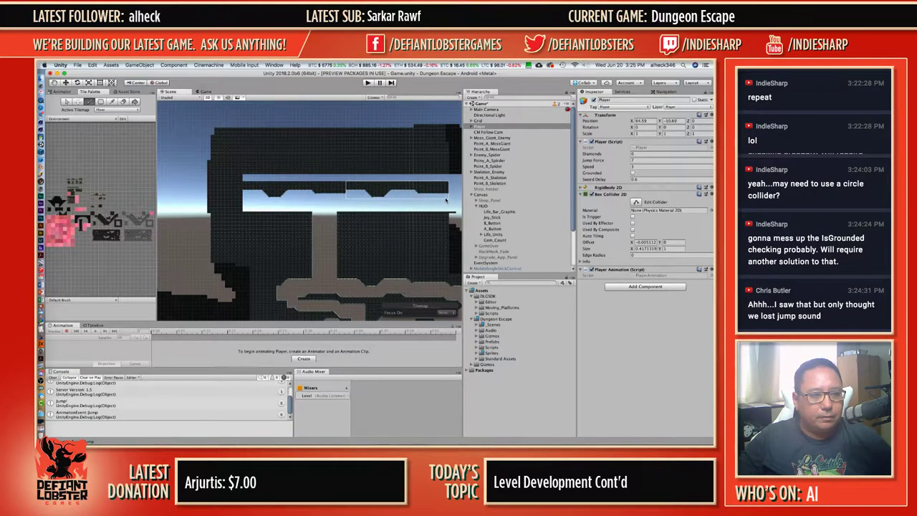
left_click(445, 202)
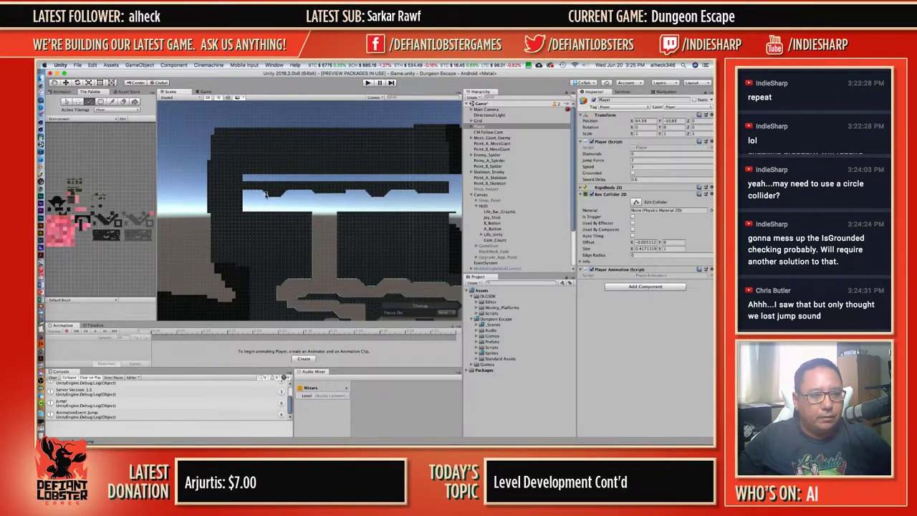
Smooth the joint between the two stamped ceiling strips with a sloped tile.
scroll(301, 198, "up", 3)
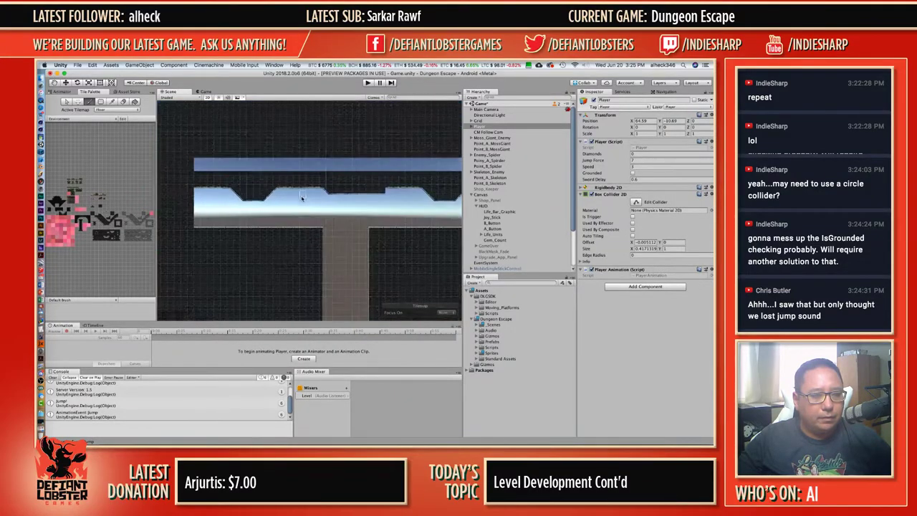
left_click_drag(331, 200, 383, 202, "shift")
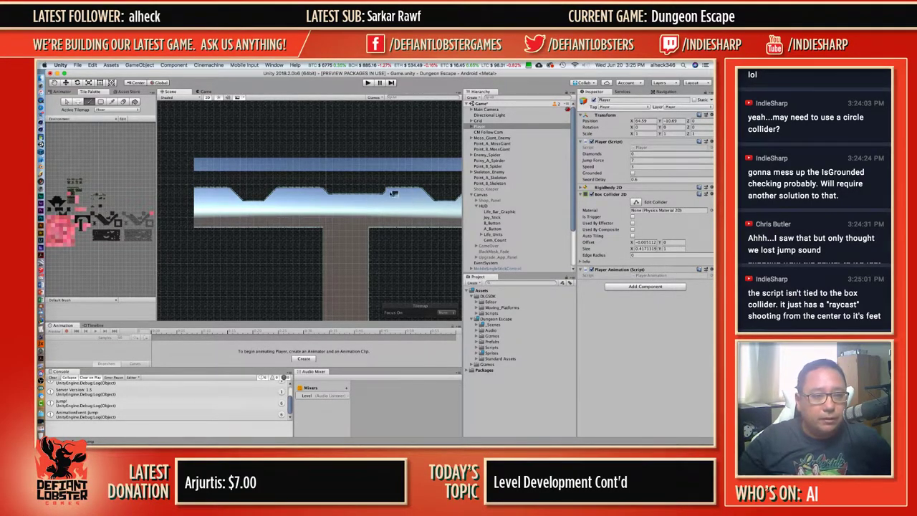
scroll(367, 228, "down", 4)
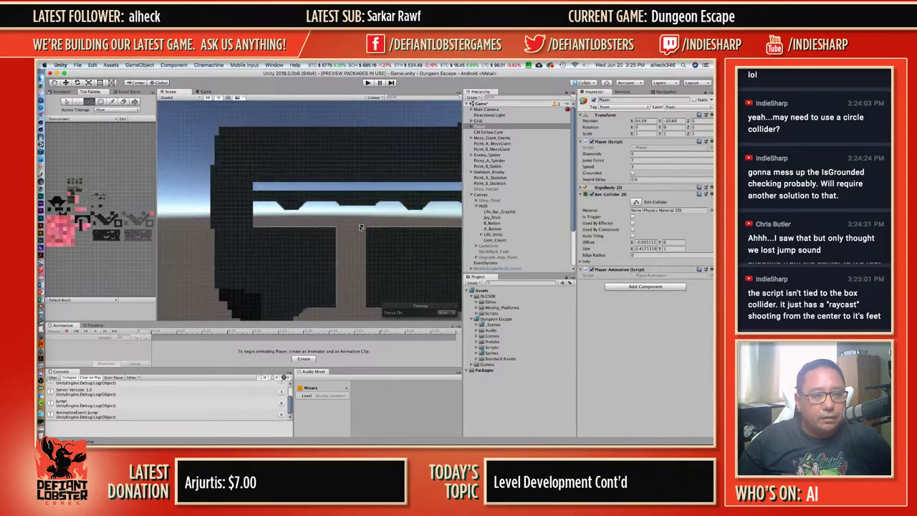
Flood-fill the empty gap above the new corridor ceiling with solid brick tiles and return to the tile selection tool.
middle_click_drag(364, 221, 309, 198)
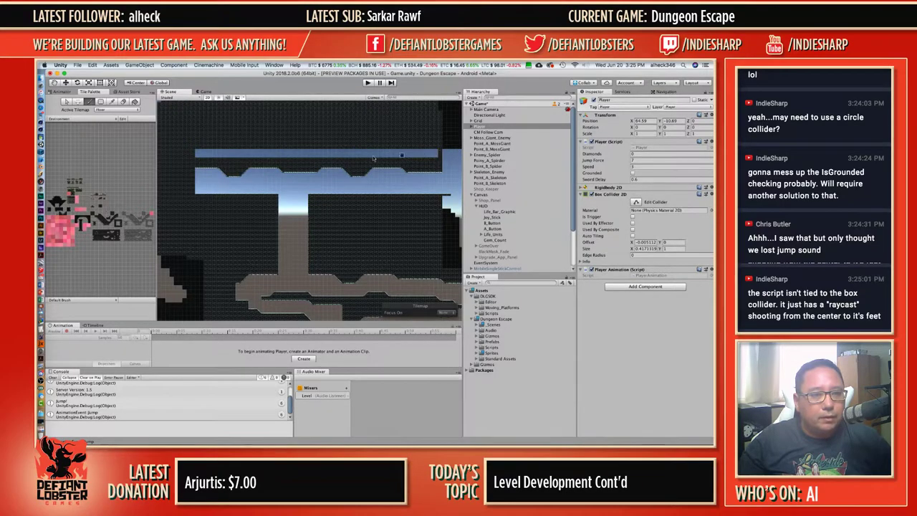
left_click(134, 103)
left_click(303, 152)
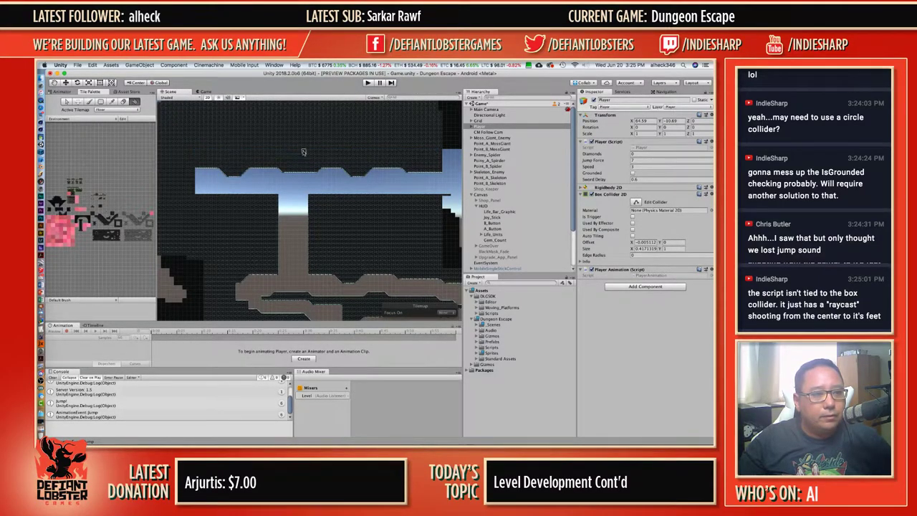
left_click(67, 102)
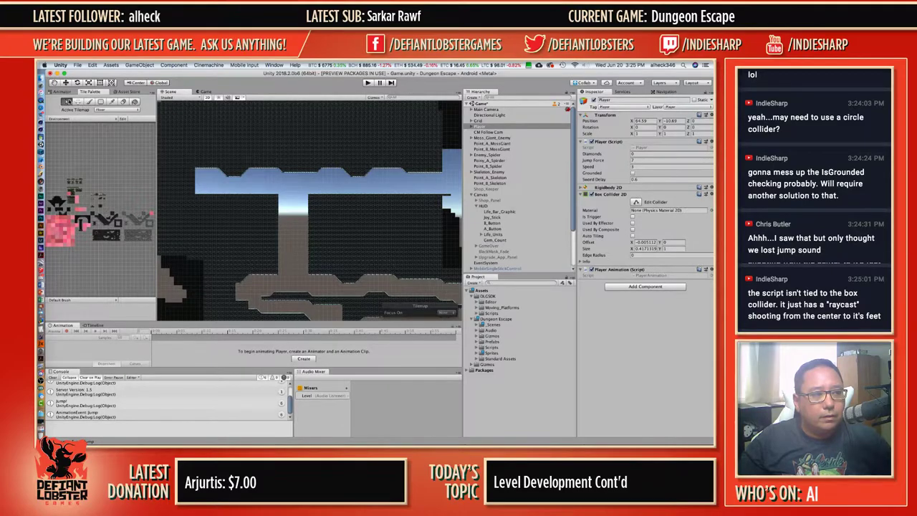
Copy the sloped left end of the passage below the shaft and stamp it onto the left end of the upper corridor.
scroll(311, 229, "down", 5)
scroll(239, 221, "up", 3)
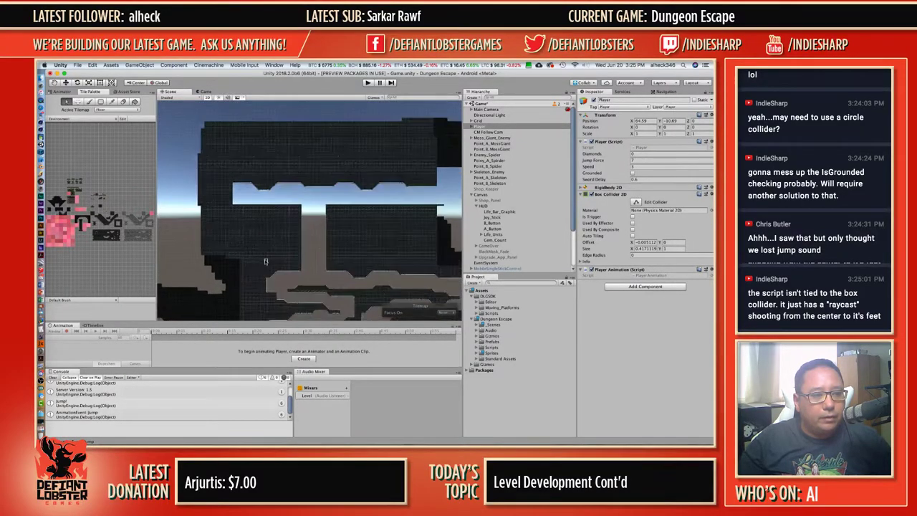
key("i")
left_click_drag(268, 271, 286, 300)
key("i")
left_click(88, 104)
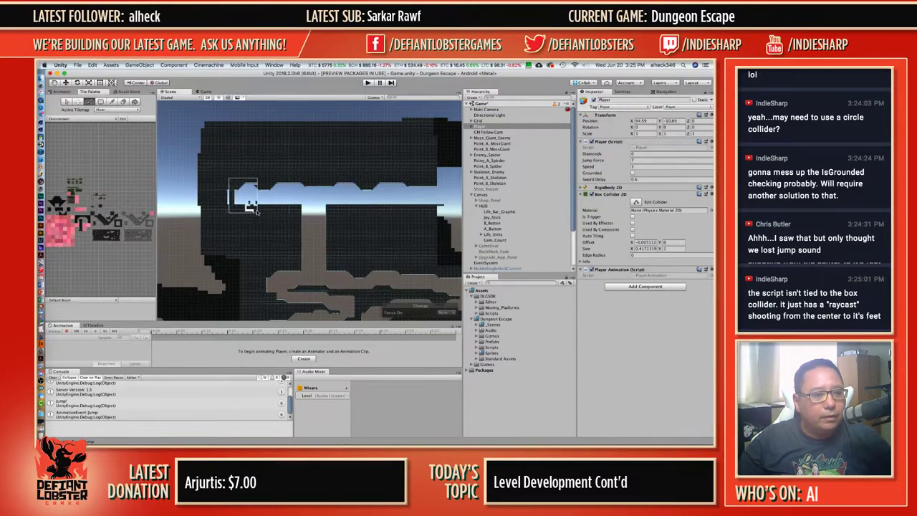
scroll(242, 202, "up", 4)
middle_click_drag(255, 209, 289, 213)
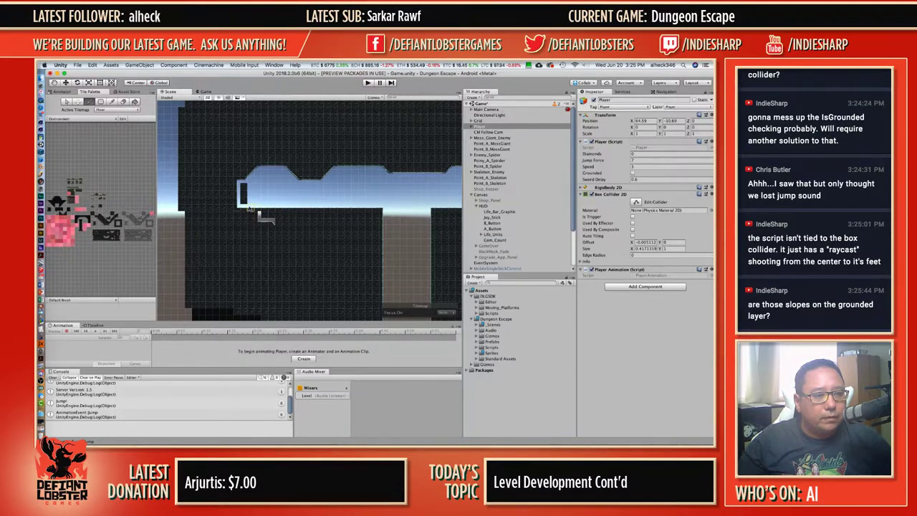
left_click_drag(272, 222, 260, 215)
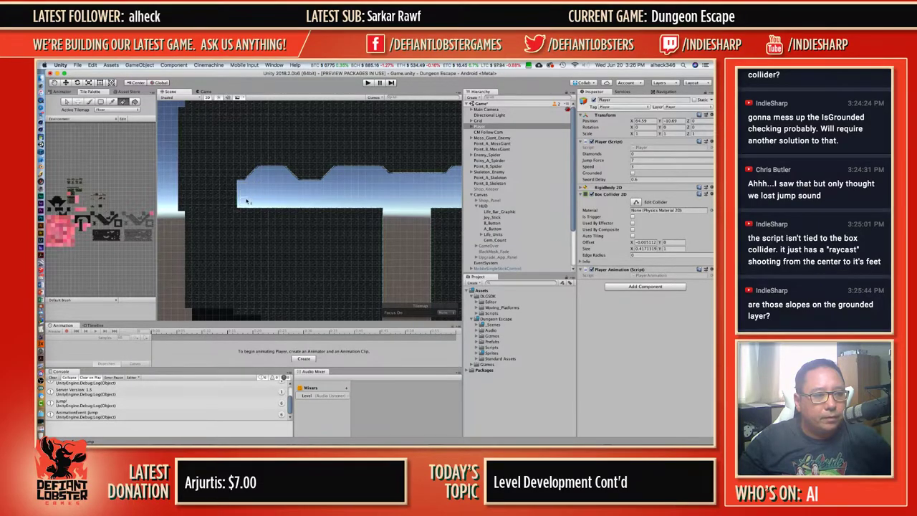
scroll(343, 237, "up", 3)
scroll(344, 238, "down", 1)
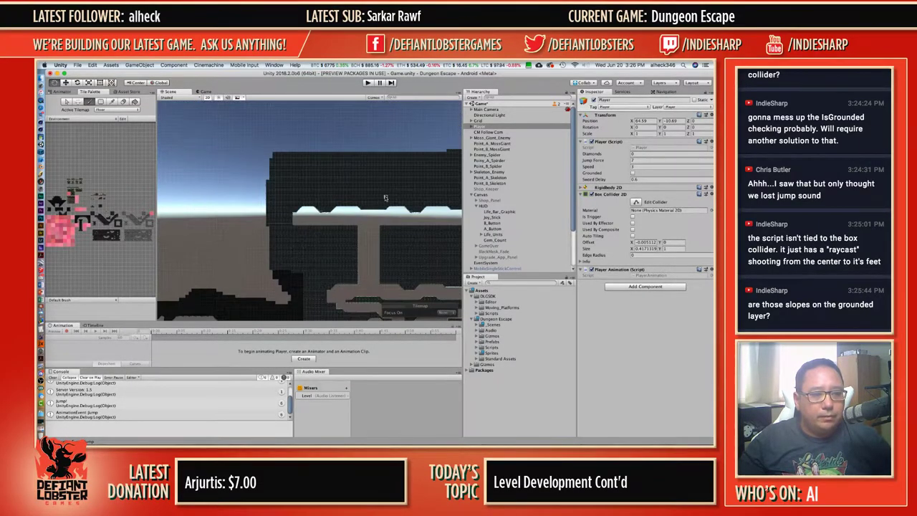
Check the layer and collider settings of the Floor tilemap under the grid's foreground group.
middle_click_drag(385, 198, 313, 154)
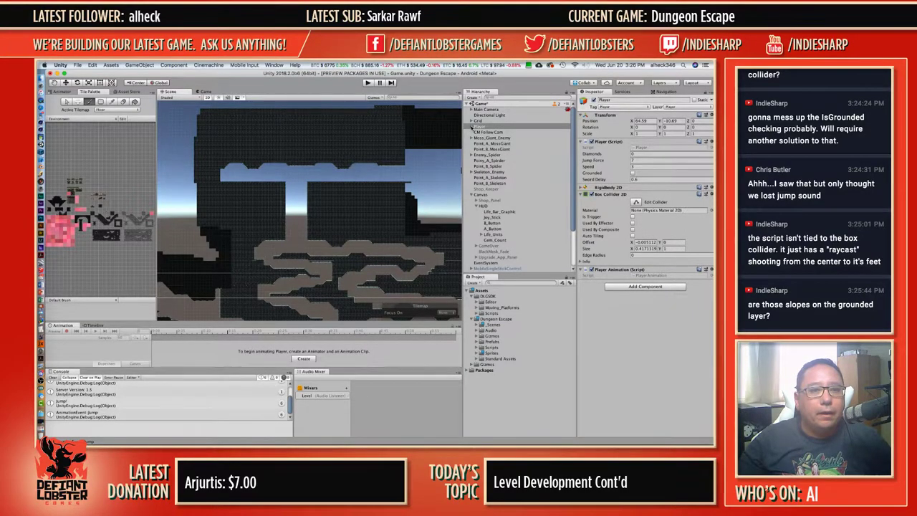
left_click(472, 122)
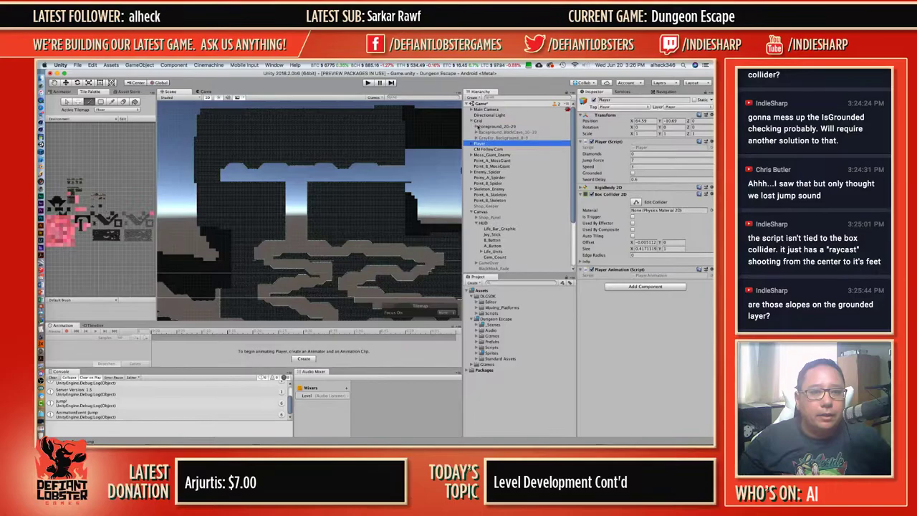
left_click(494, 126)
left_click(477, 126)
left_click(491, 143)
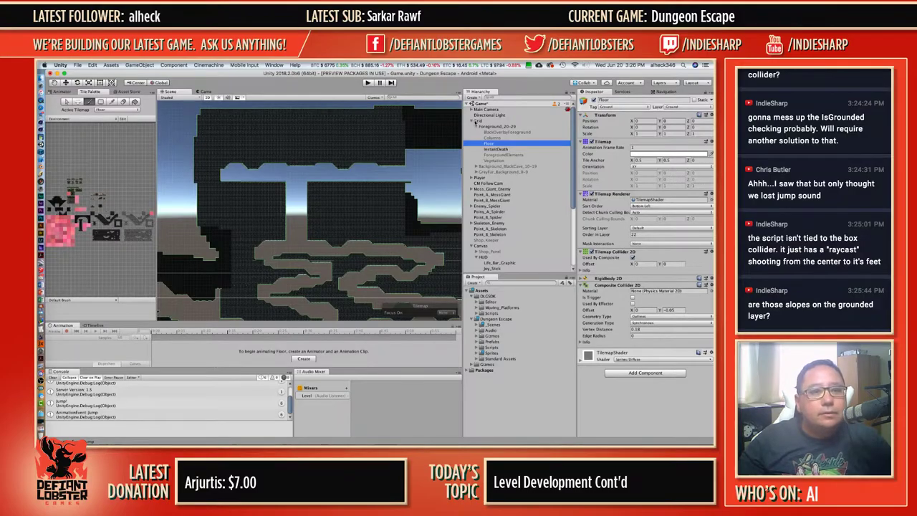
left_click(472, 121)
Examine the upper corridor, its open right end, the winding passages below and the base of the vertical shaft.
scroll(307, 191, "up", 3)
scroll(307, 192, "up", 1)
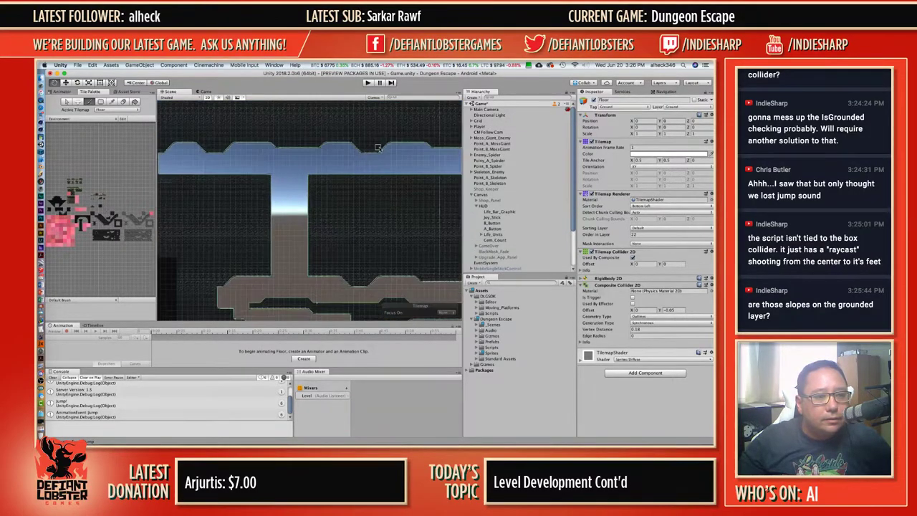
middle_click_drag(379, 148, 285, 146)
middle_click_drag(333, 188, 237, 198)
scroll(252, 192, "up", 1)
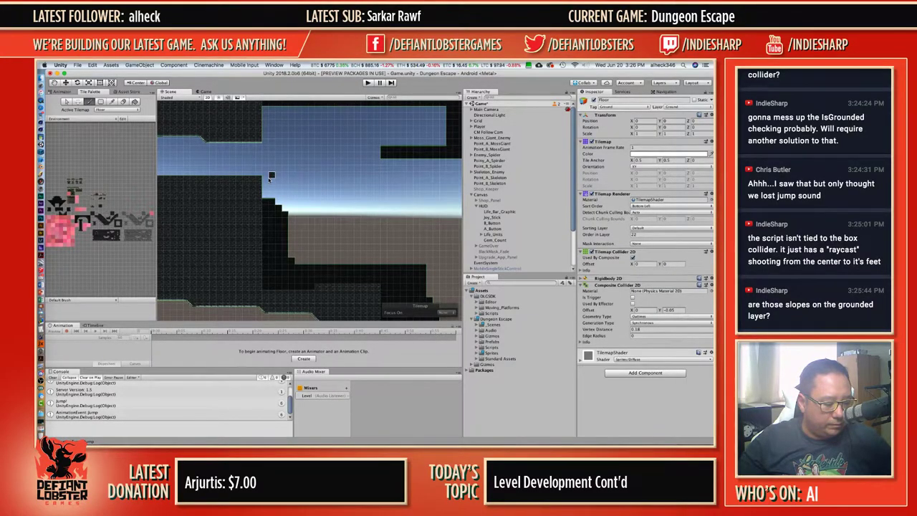
scroll(271, 178, "down", 3)
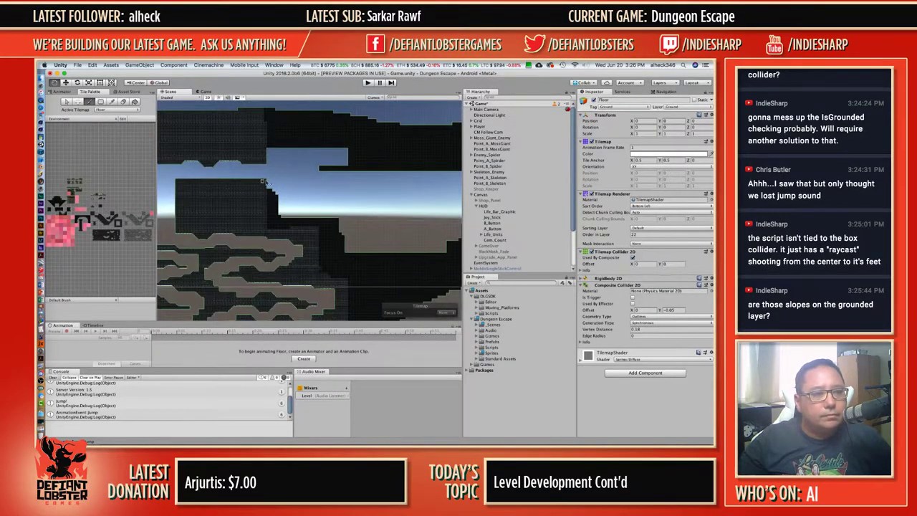
middle_click_drag(267, 182, 385, 123)
middle_click_drag(372, 198, 335, 158)
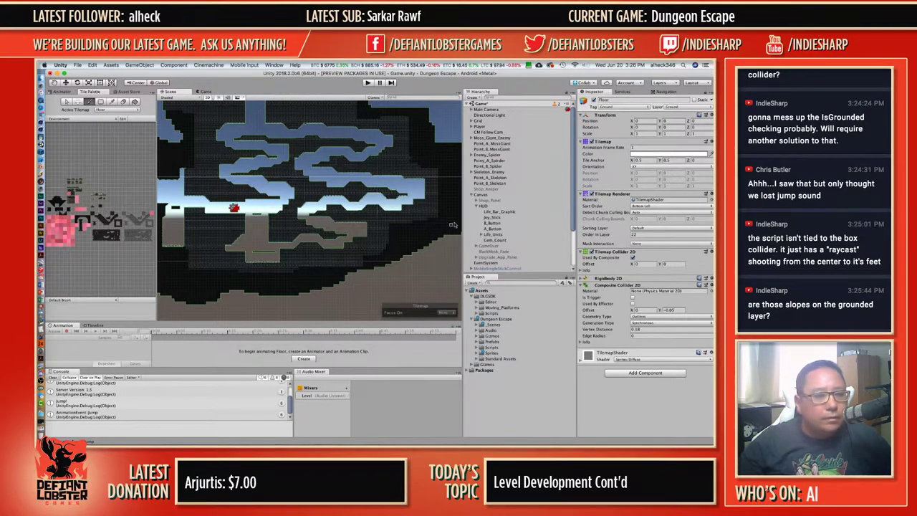
scroll(362, 160, "down", 3)
scroll(361, 160, "up", 10)
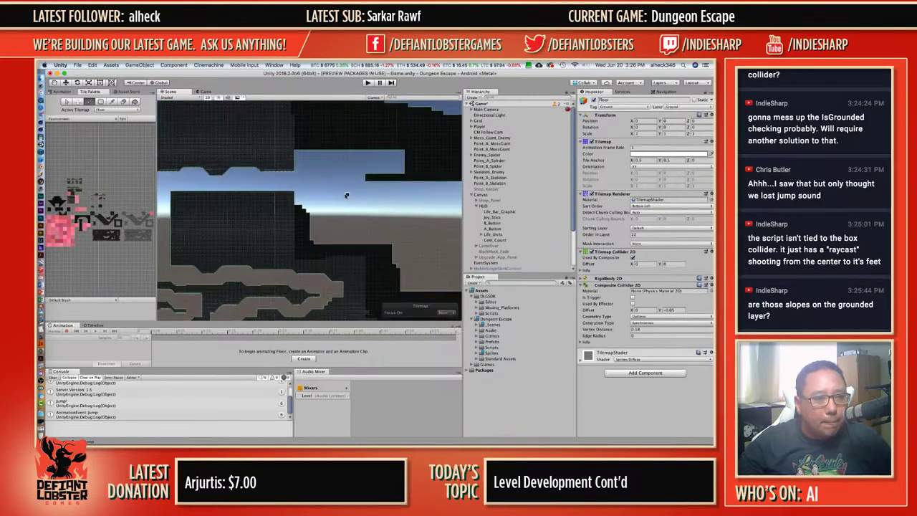
scroll(289, 222, "down", 6)
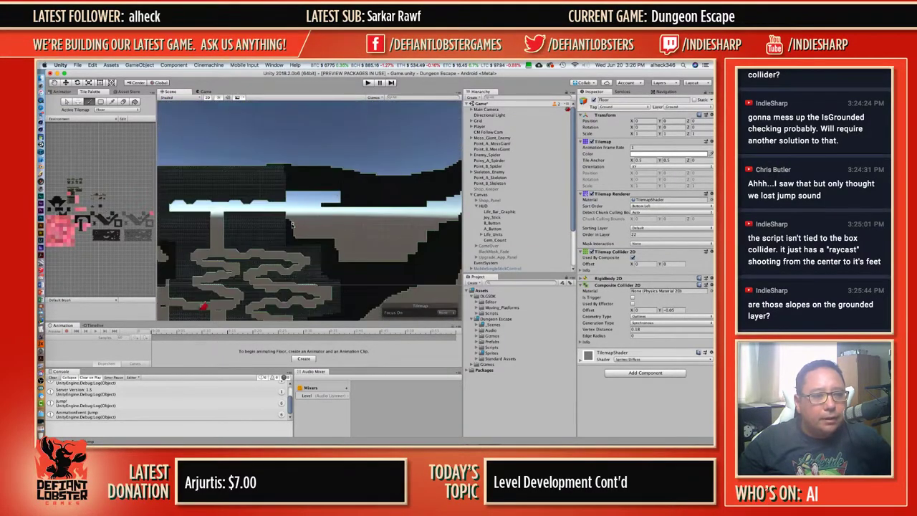
scroll(310, 203, "up", 4)
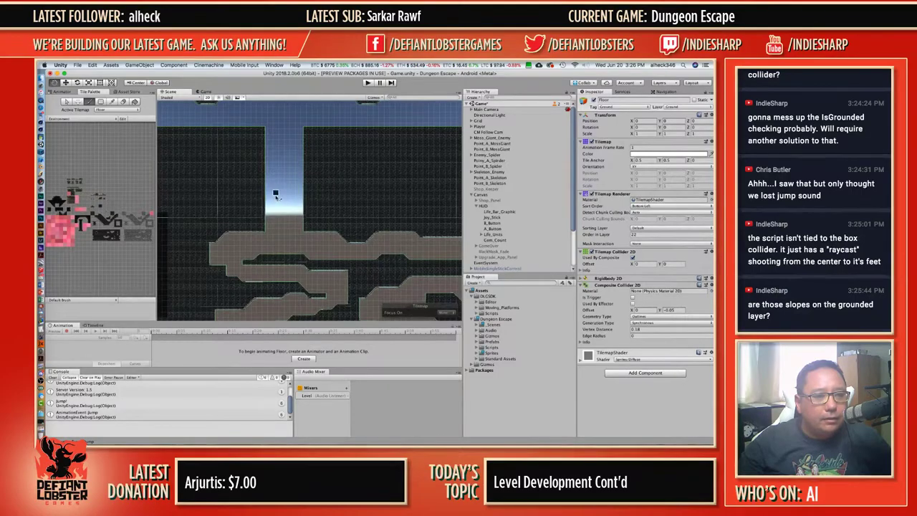
scroll(349, 215, "up", 5)
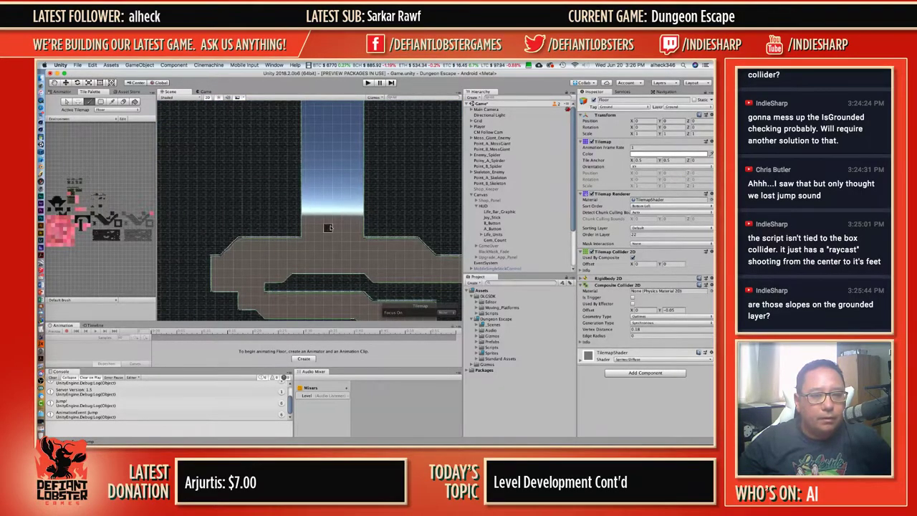
Place the Moving_Platform prefab from the Moving_Platforms folder in the passage at the base of the vertical shaft.
scroll(330, 228, "down", 1)
left_click(467, 290)
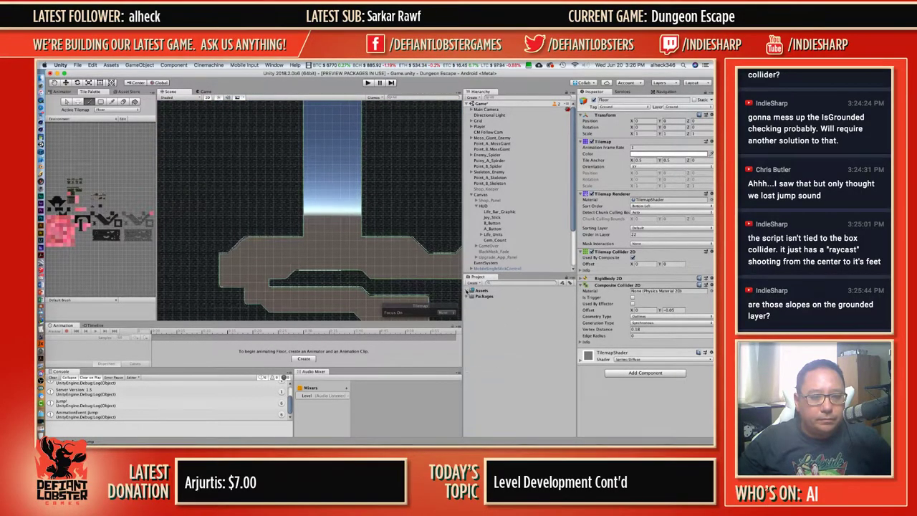
left_click(469, 291)
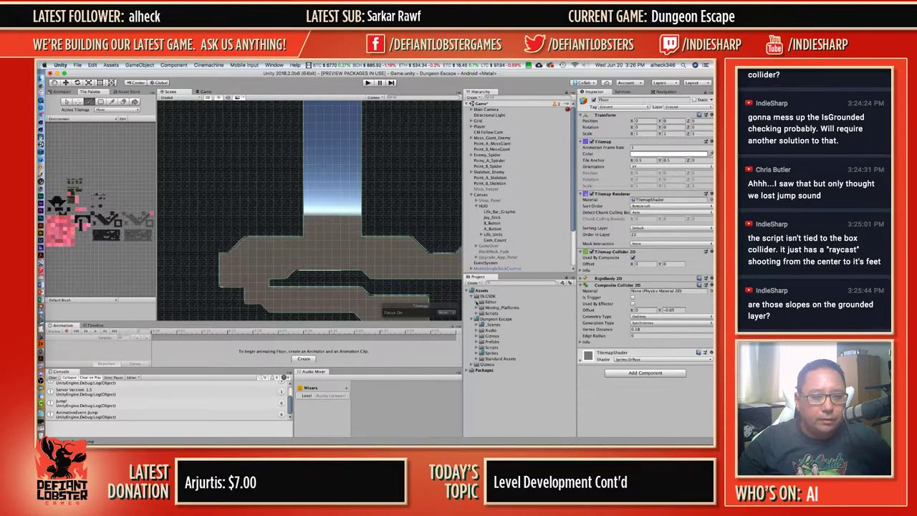
left_click(476, 308)
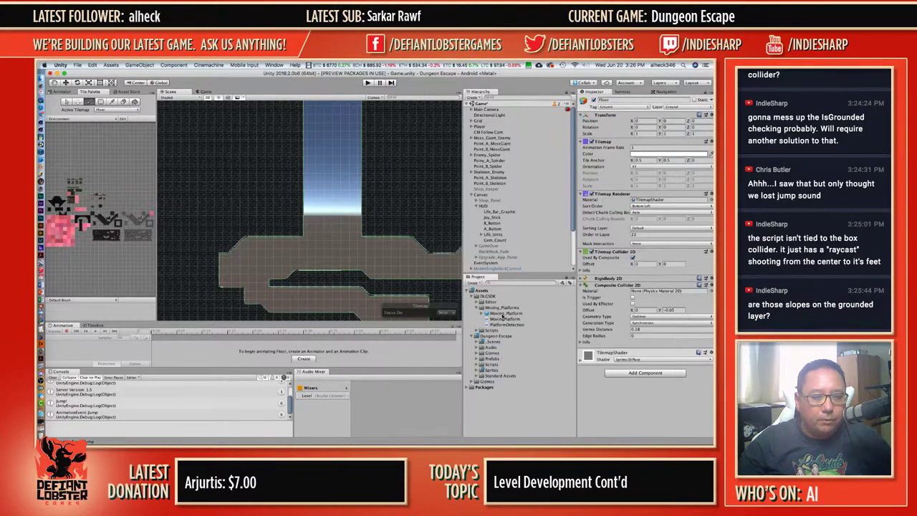
left_click(506, 314)
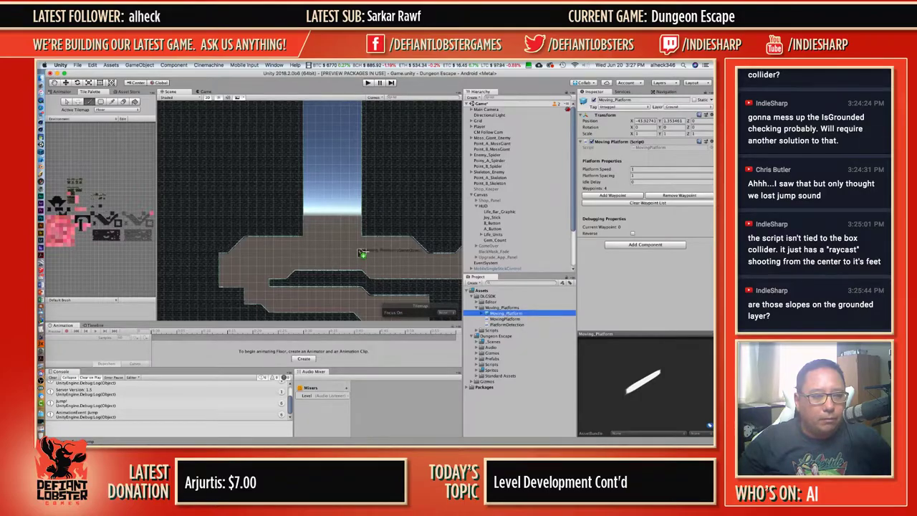
mouse_move(507, 314)
left_mouse_down()
mouse_move(502, 307)
mouse_move(506, 314)
left_mouse_up()
left_click(67, 101)
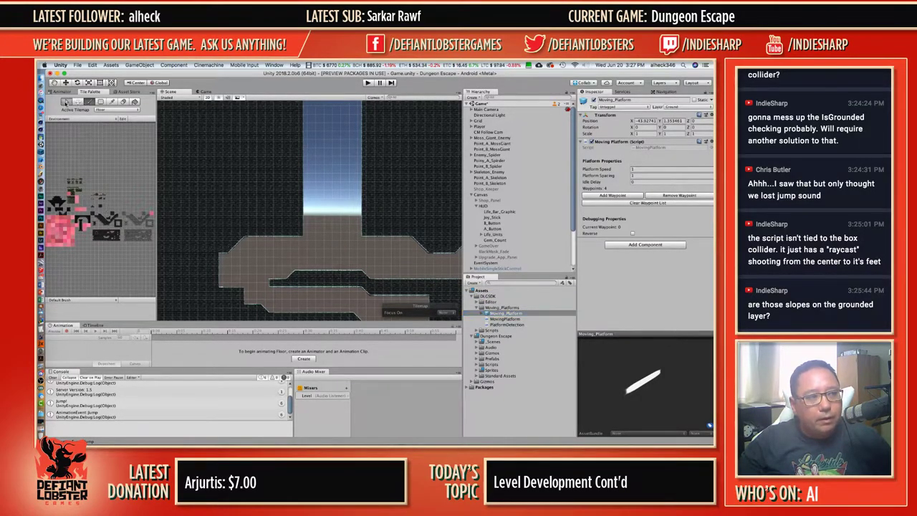
left_click_drag(505, 315, 326, 235)
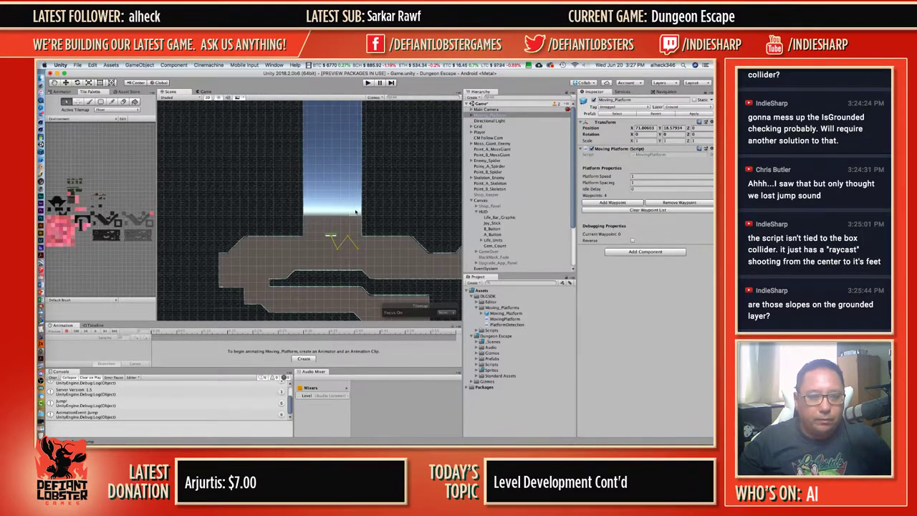
scroll(353, 224, "up", 2)
scroll(353, 223, "up", 1)
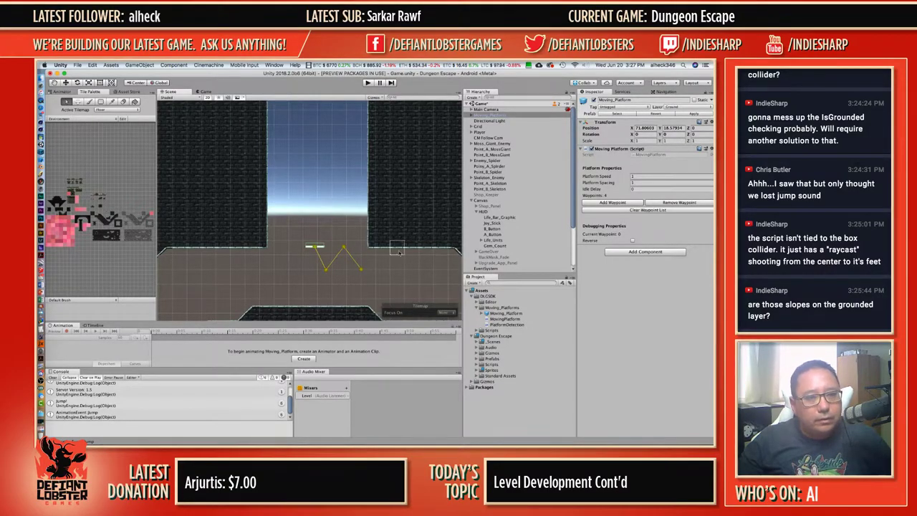
Try to select the moving platform directly in the scene at the base of the shaft.
left_click(501, 115)
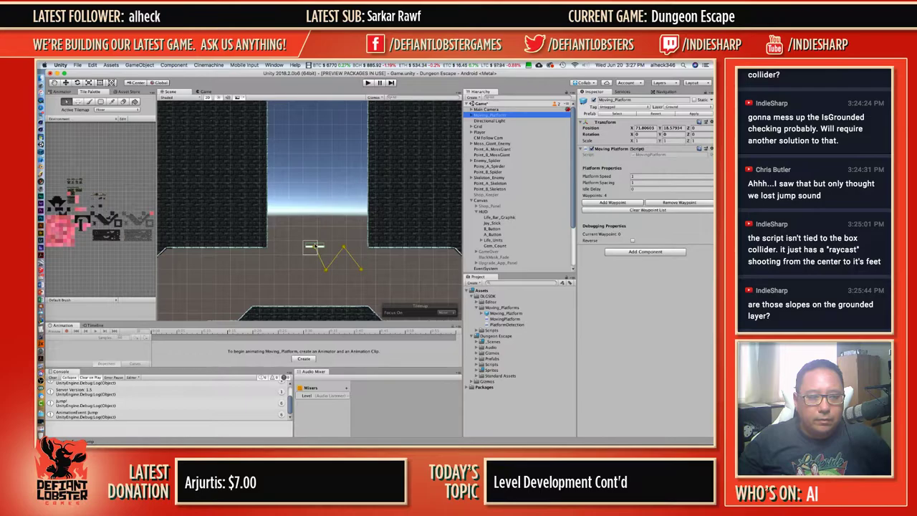
left_click(311, 248)
left_click(313, 247)
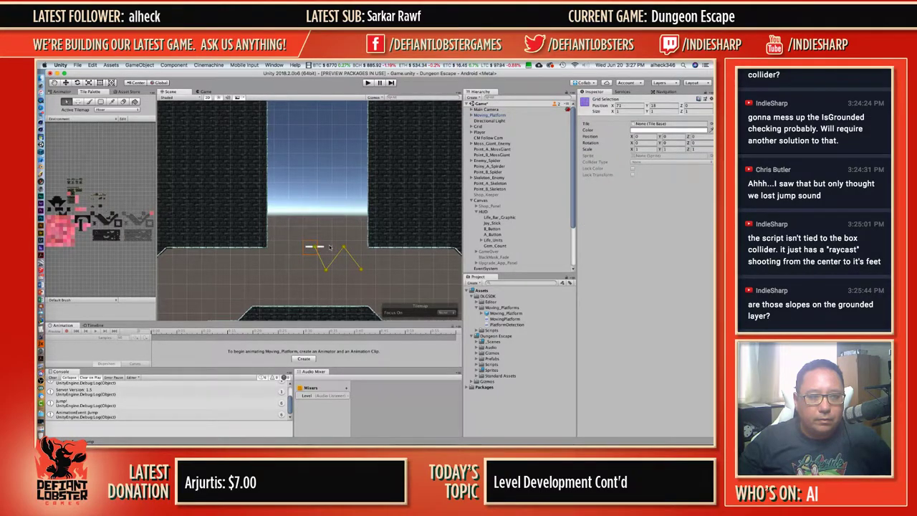
left_click(329, 247)
left_click(339, 234)
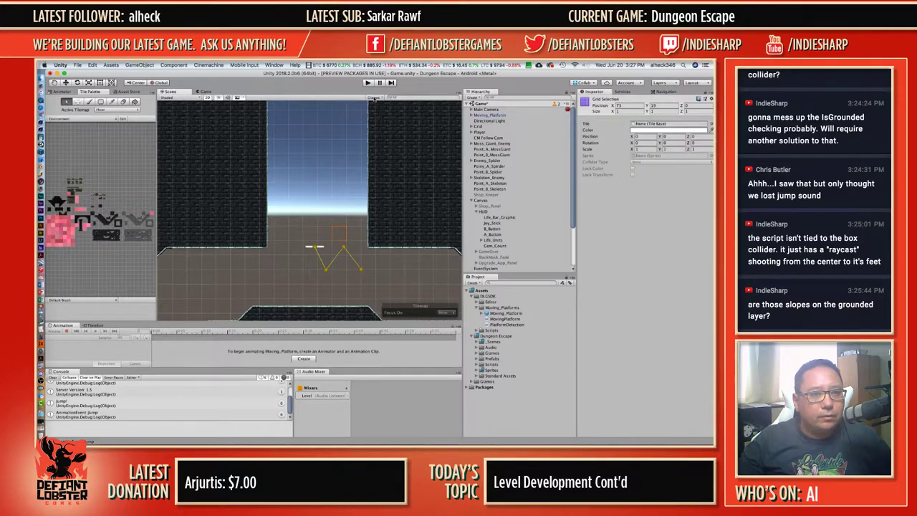
left_click(374, 98)
left_click(373, 98)
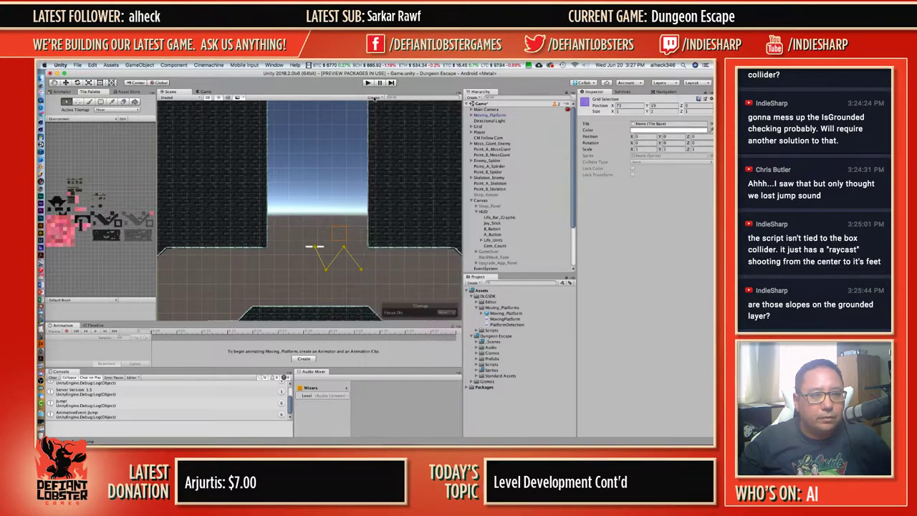
left_click(472, 201)
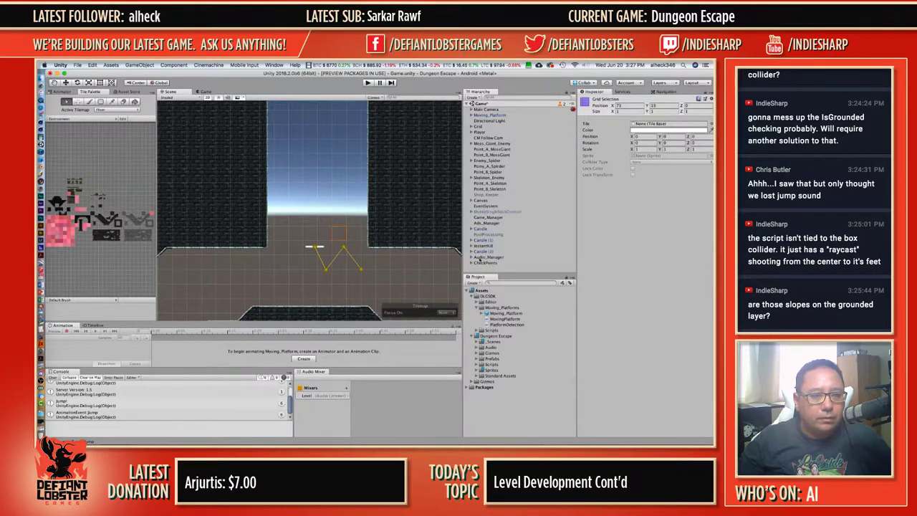
Switch the active tilemap to InstantDeath and back to Floor.
left_click(105, 110)
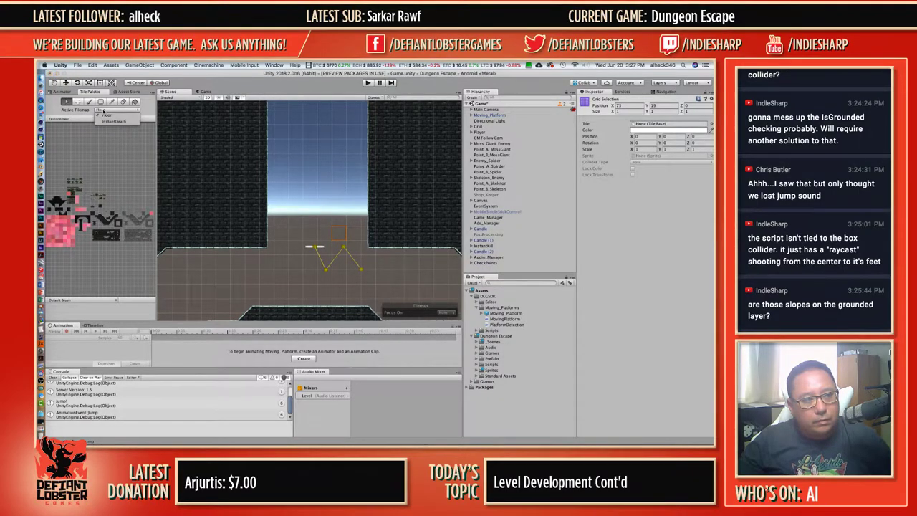
left_click(108, 121)
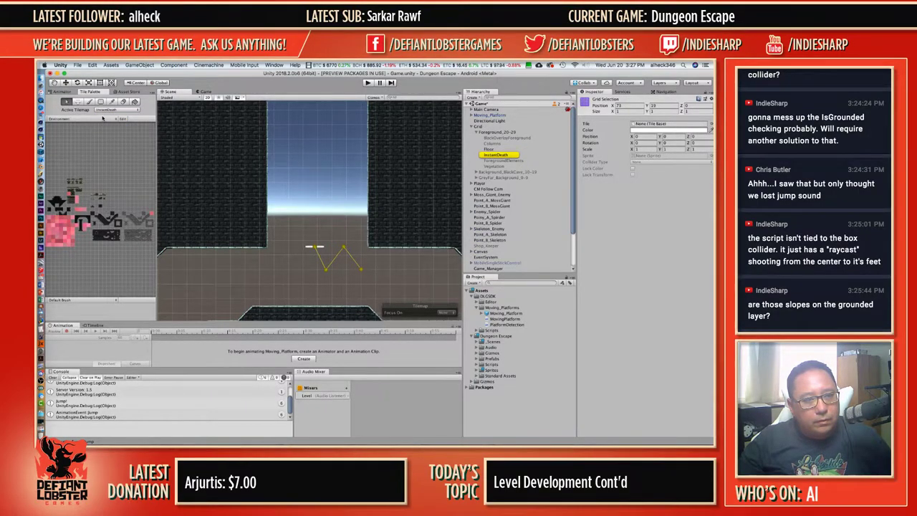
left_click(105, 110)
left_click(104, 115)
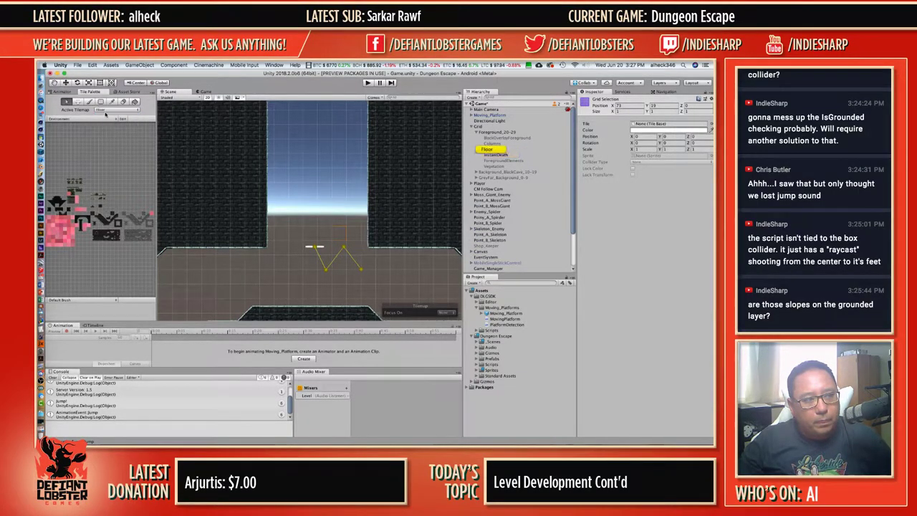
Leave the active tilemap as it is and switch from the Tile Palette to the Animator view.
left_click(65, 119)
left_click(53, 109)
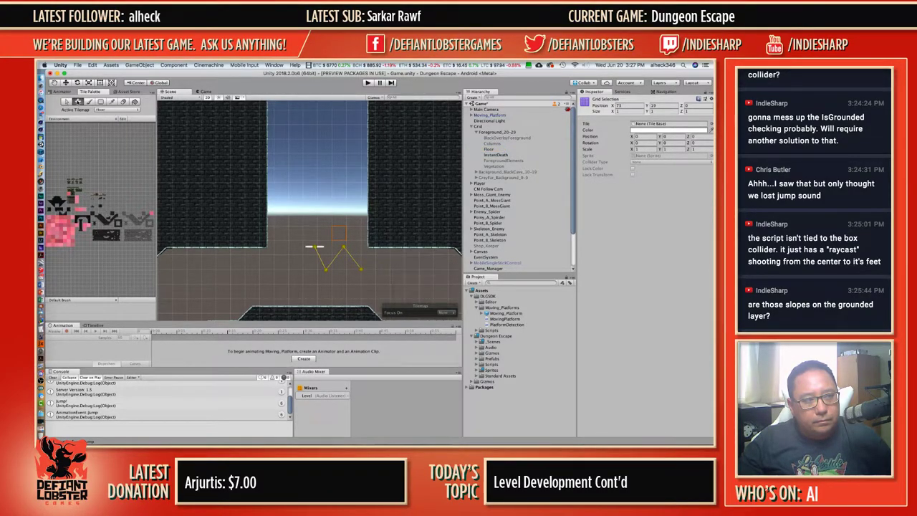
left_click(64, 93)
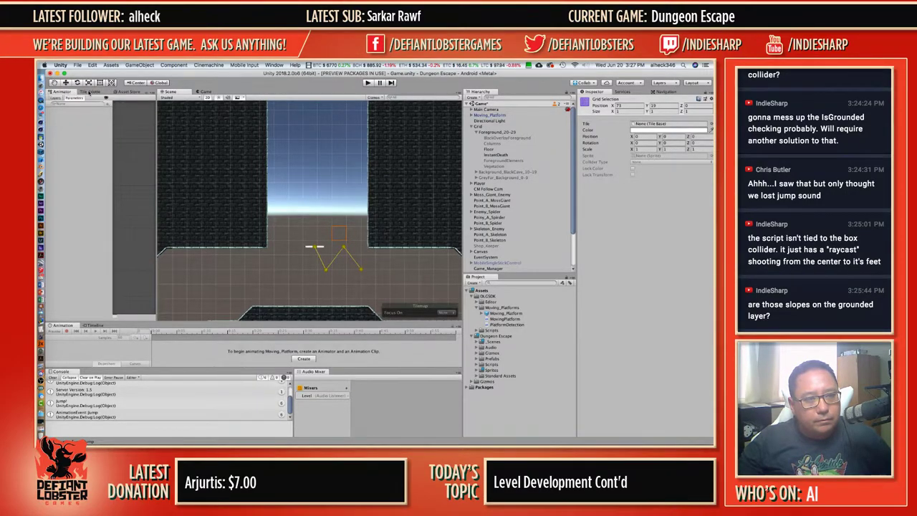
Inspect the settings of the Directional Light, Moss_Giant_Enemy and Skeleton_Enemy objects, locating the moss giant within the level.
left_click(485, 122)
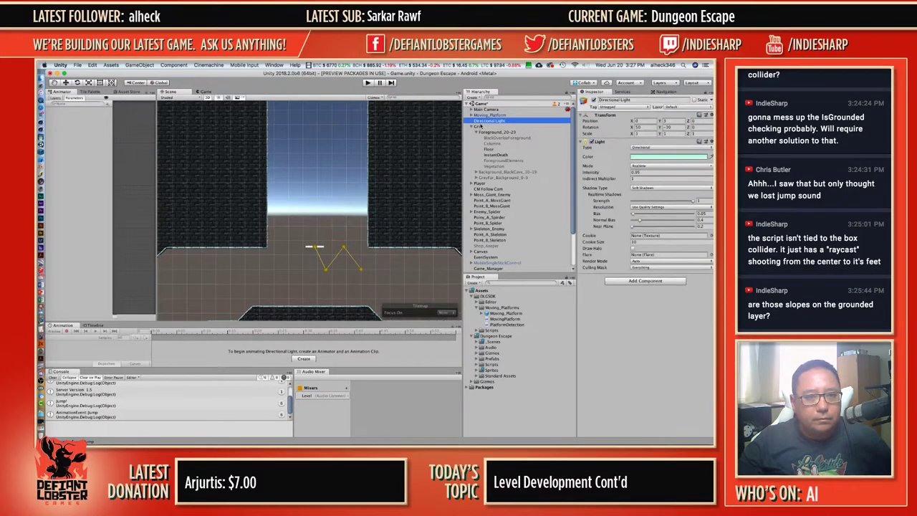
left_click(480, 127)
left_click(493, 195)
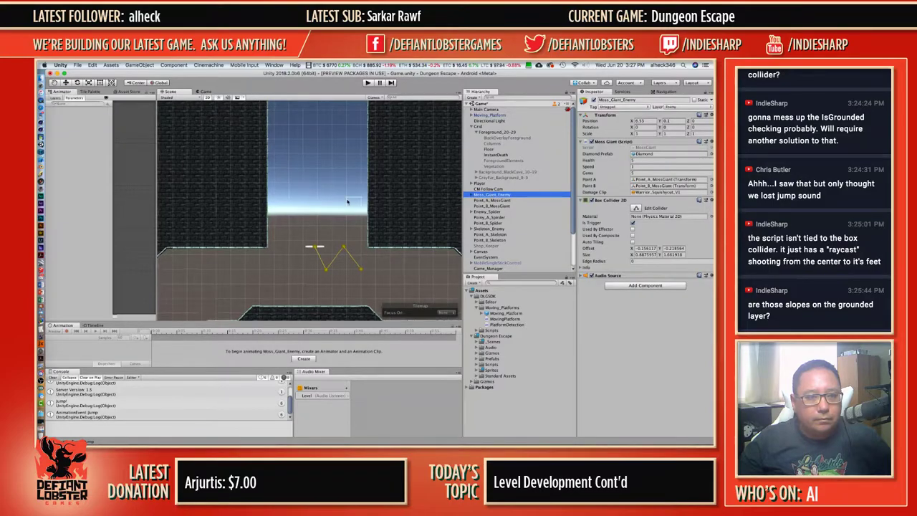
key("f")
scroll(348, 203, "down", 5)
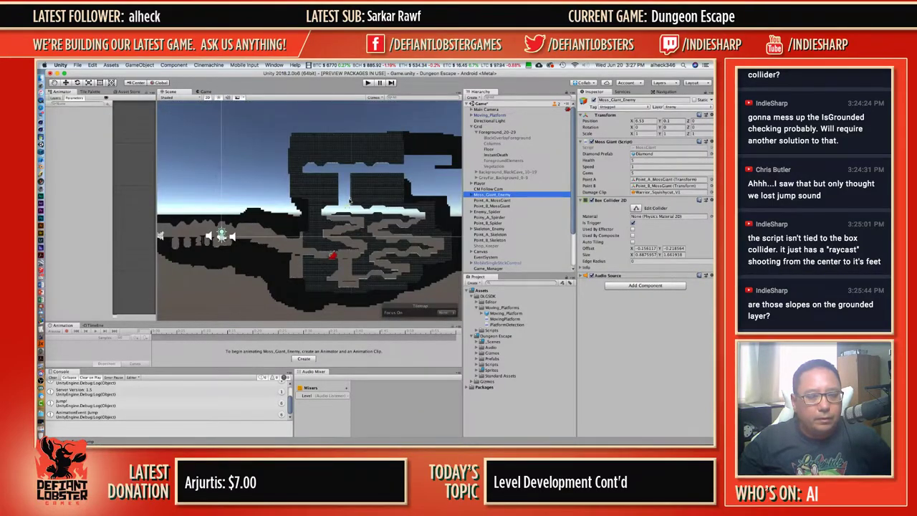
scroll(349, 202, "up", 8)
left_click(494, 229)
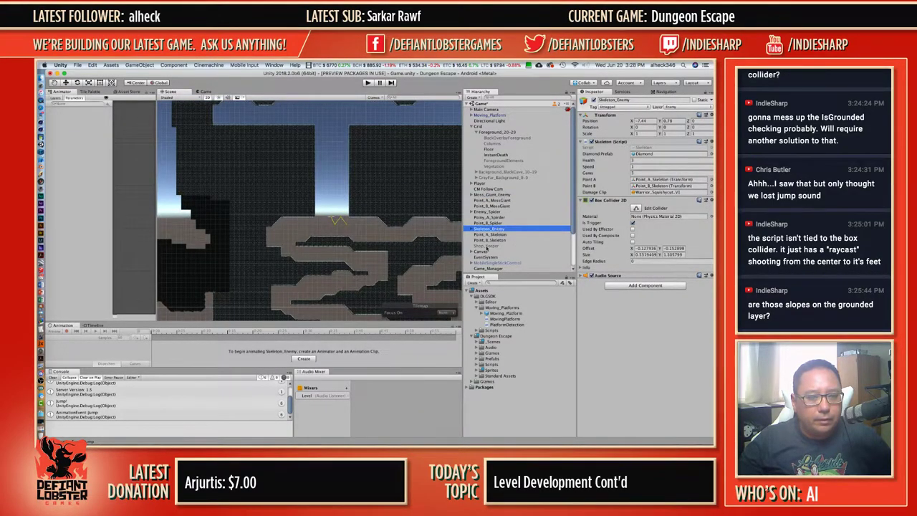
Clear the selection of scene objects and project folders, with the base of the vertical shaft in view.
left_click(499, 307)
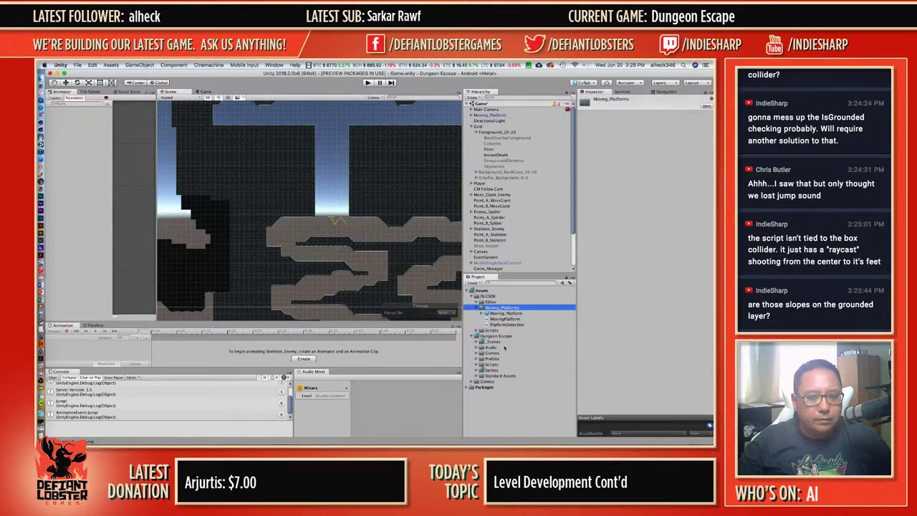
left_click(498, 402)
scroll(354, 204, "up", 3)
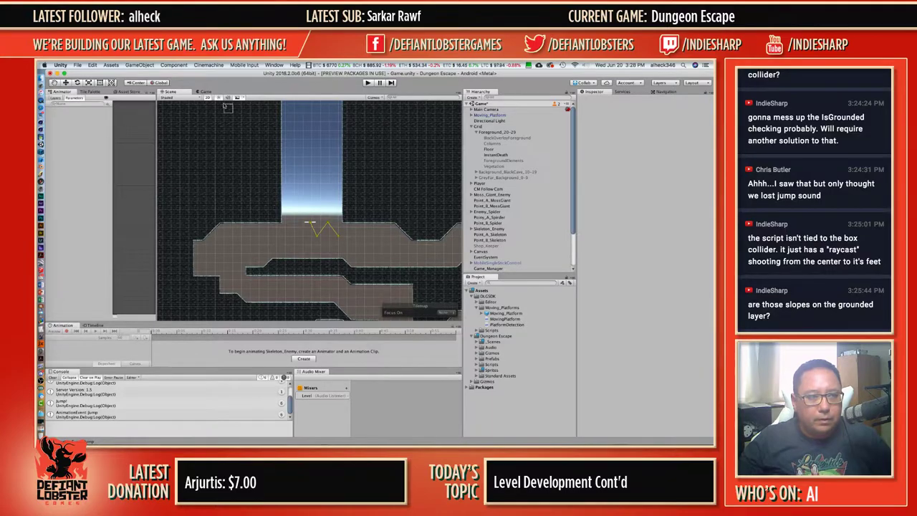
Open the Scene view's effects display options, covering skybox, fog, flares, animated materials, image effects and particle systems.
left_click(199, 92)
left_click(176, 93)
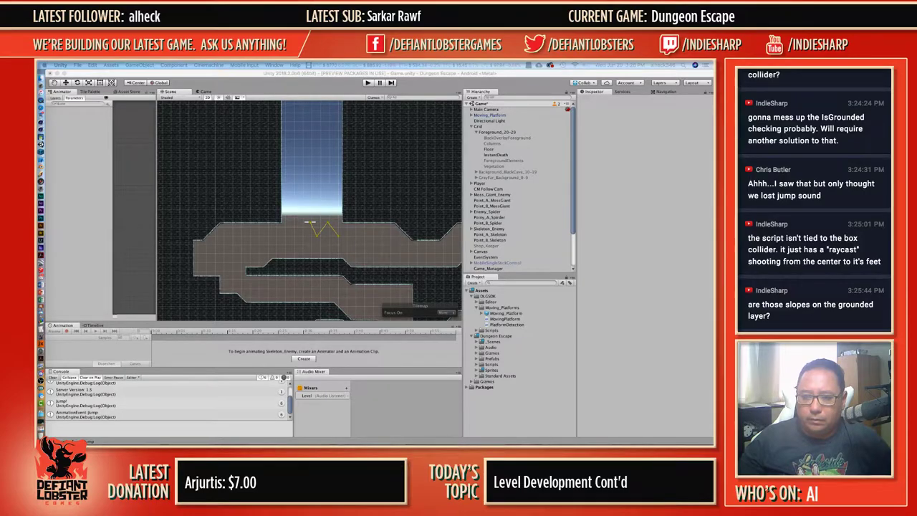
left_click(243, 98)
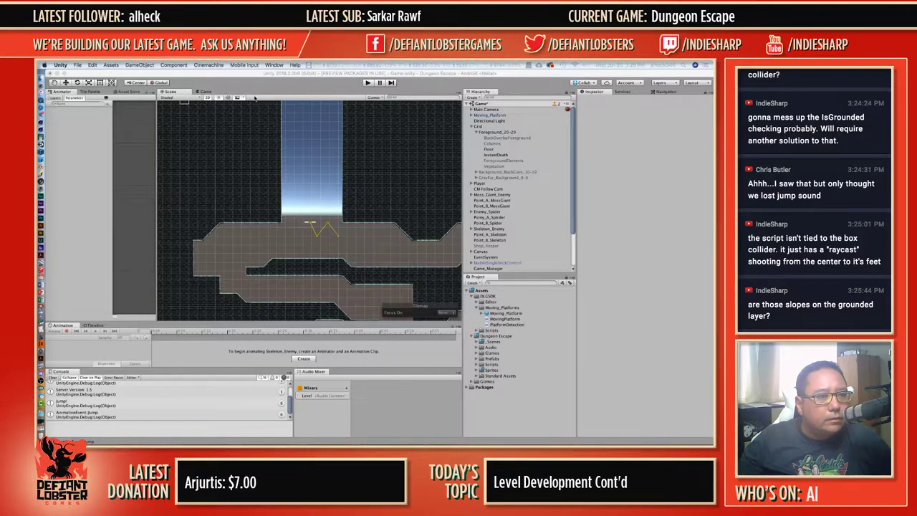
left_click(242, 98)
left_click(243, 98)
left_click(243, 97)
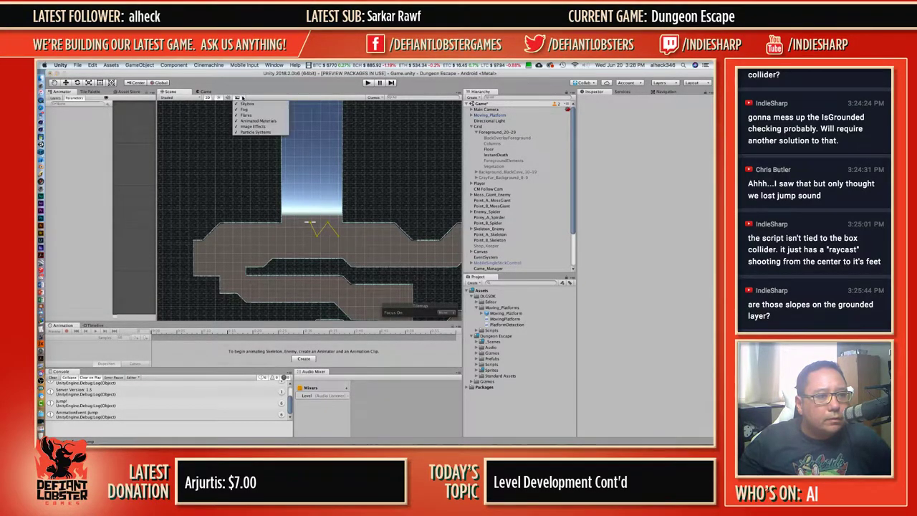
Review the scene view's effects options and the gizmo visibility list for scripts and built-in components.
left_click(242, 98)
left_click(374, 98)
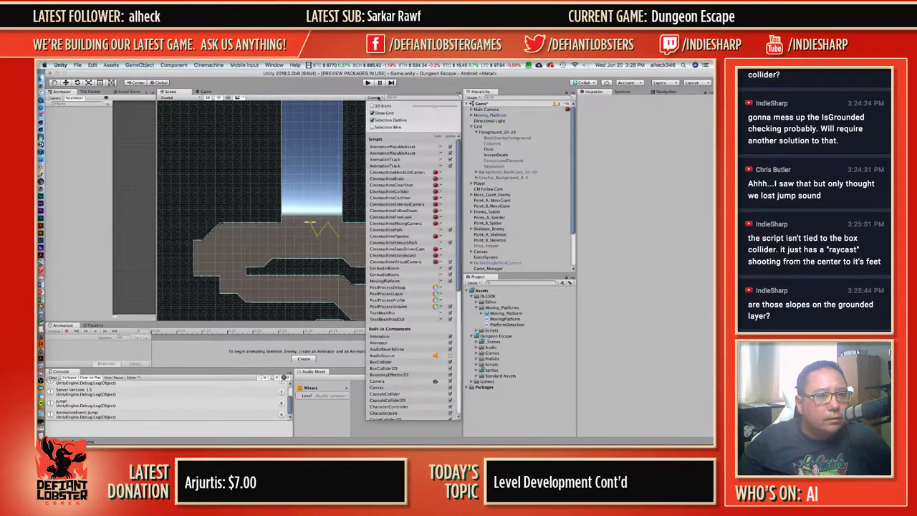
scroll(395, 215, "down", 5)
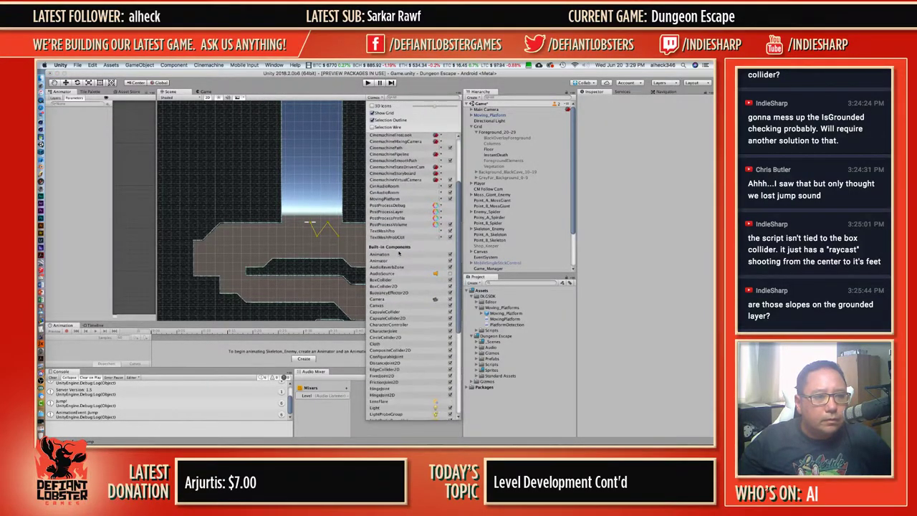
scroll(399, 252, "down", 10)
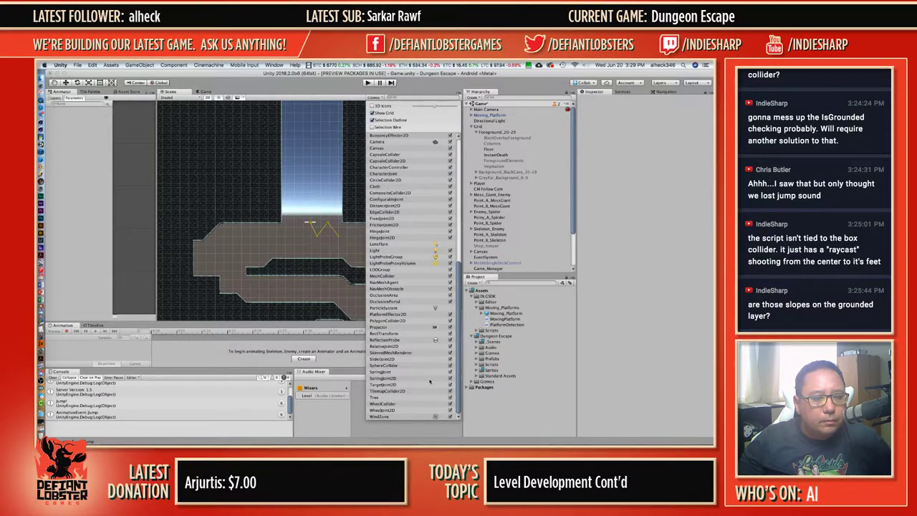
scroll(431, 381, "up", 15)
left_click(510, 128)
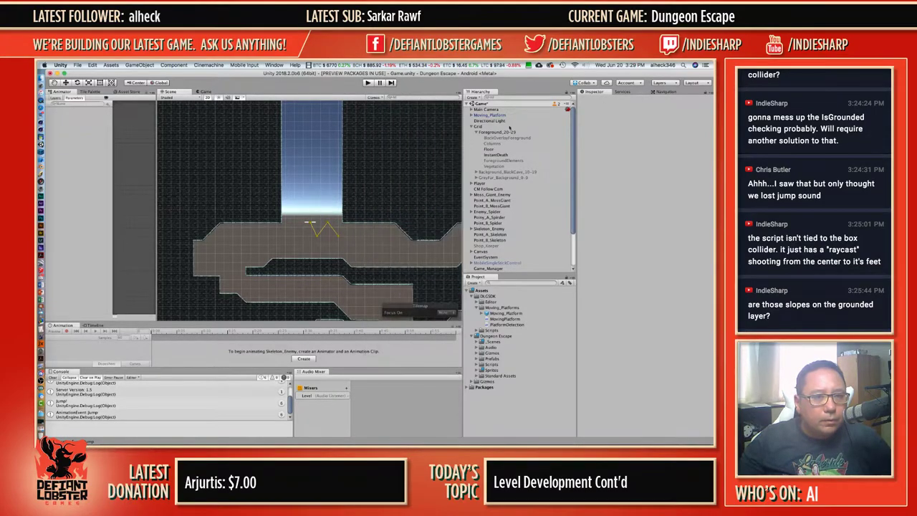
Inspect Main Camera, Foreground_20-29 and Grid, collapse the Grid hierarchy, and check the Audio_Manager object.
left_click(478, 108)
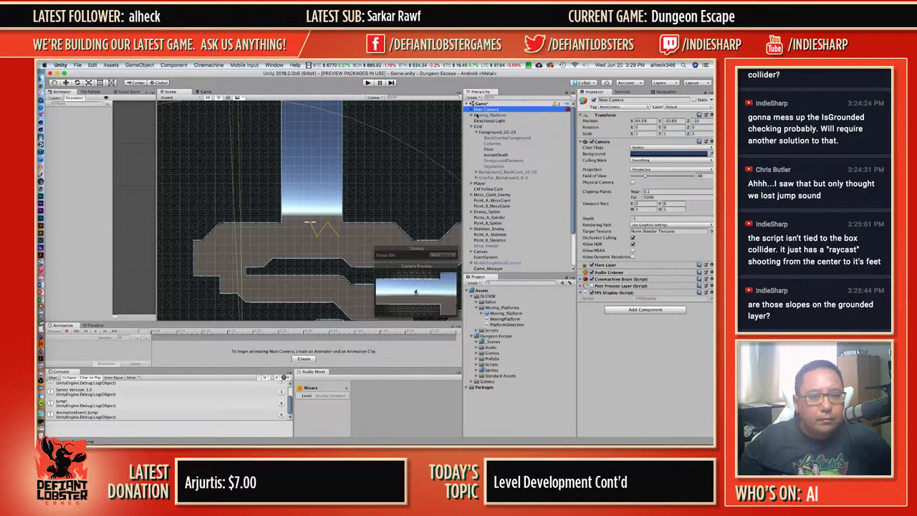
left_click(491, 132)
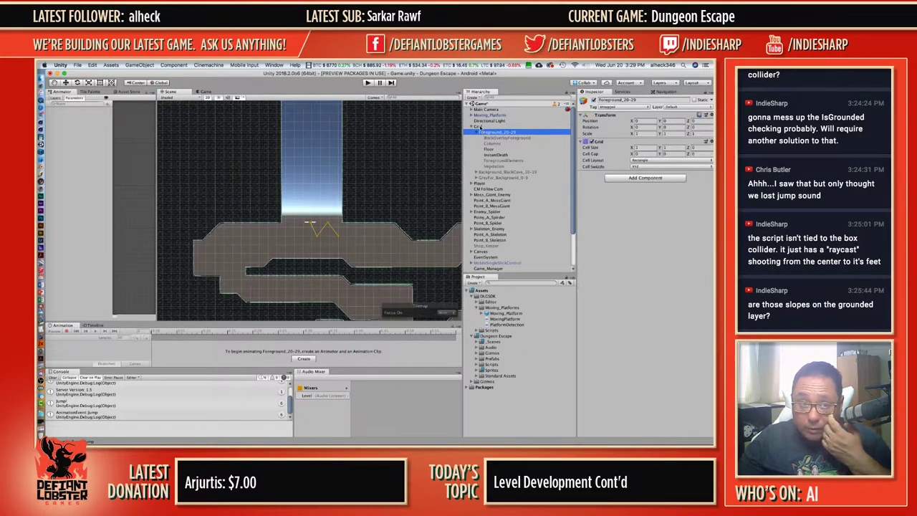
left_click(479, 126)
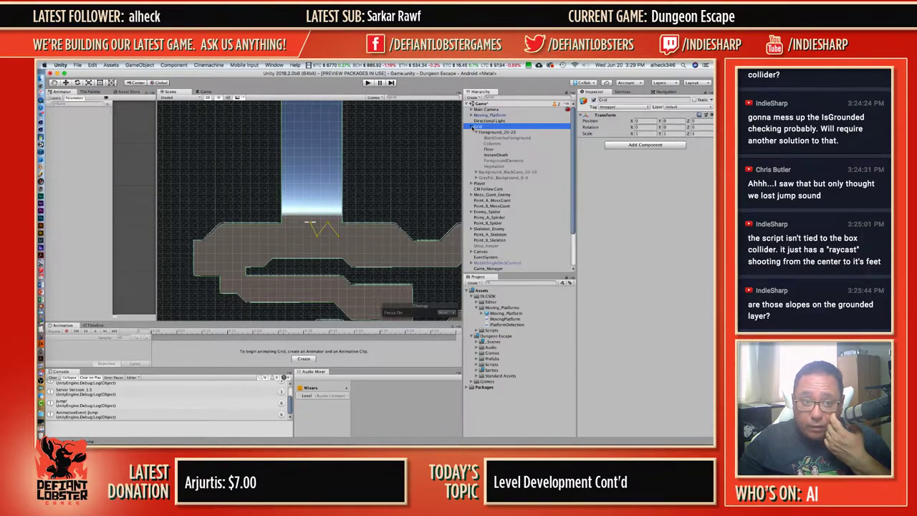
left_click(474, 127)
left_click(486, 263)
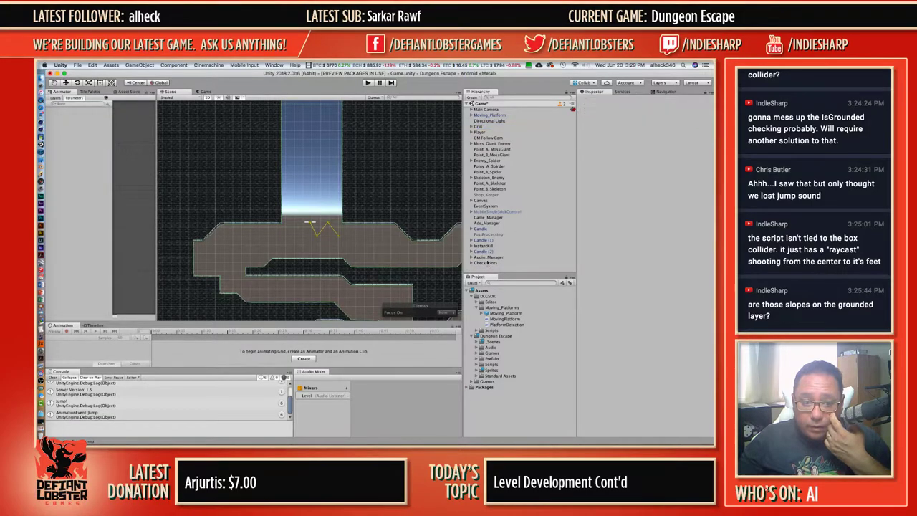
left_click(484, 252)
left_click(485, 257)
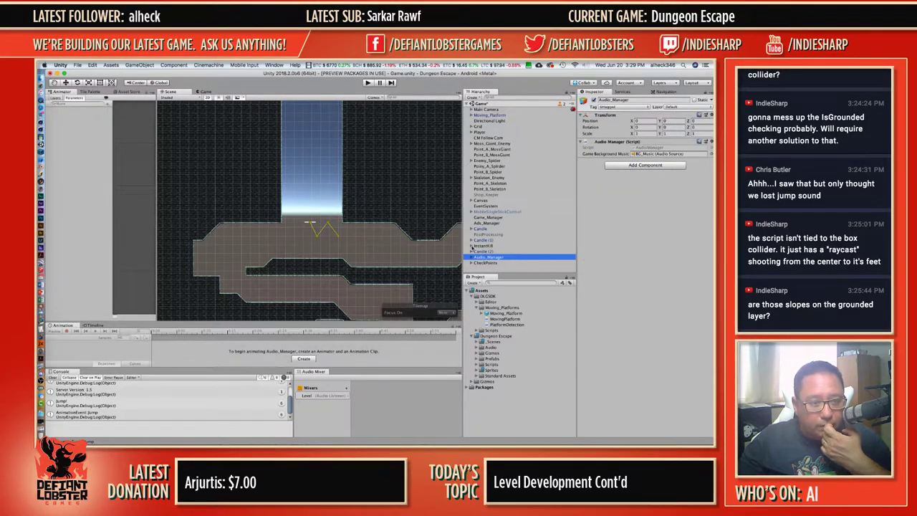
Frame Candle (2) in the scene, survey the level, and return to the moving platform's path beneath the vertical shaft.
double_click(477, 251)
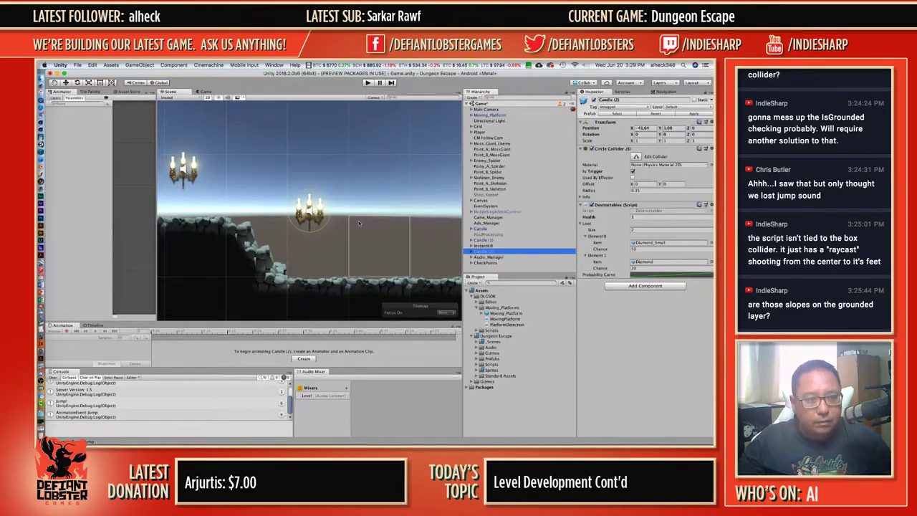
key("q")
left_click_drag(392, 156, 103, 225)
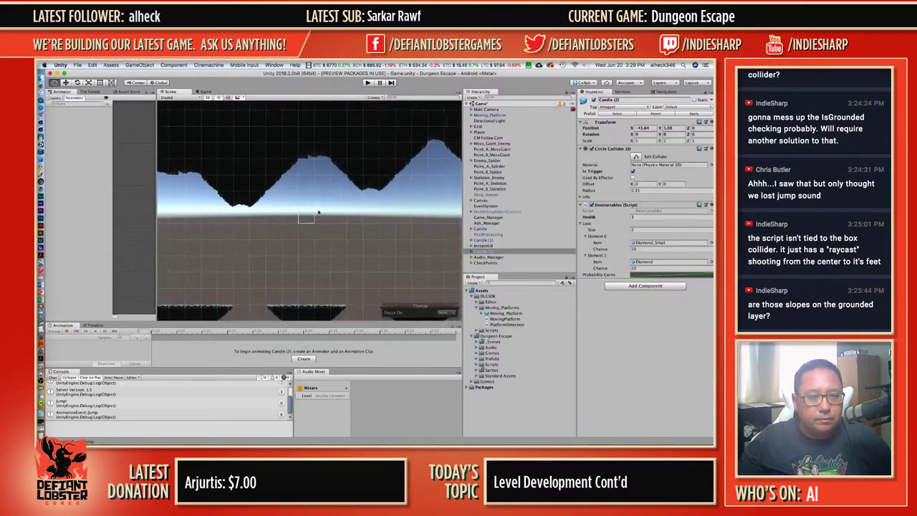
left_click_drag(371, 216, 143, 216)
left_click_drag(365, 189, 278, 226)
scroll(278, 226, "down", 12)
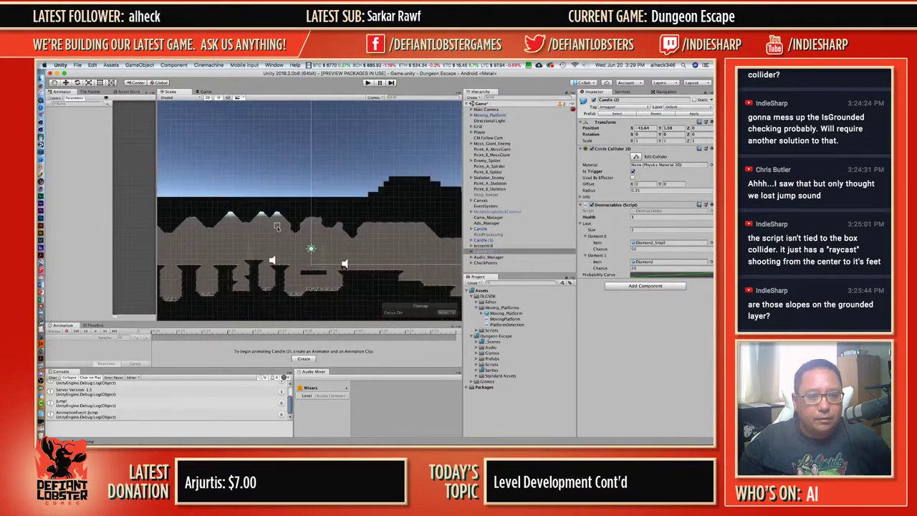
left_click_drag(387, 218, 274, 316)
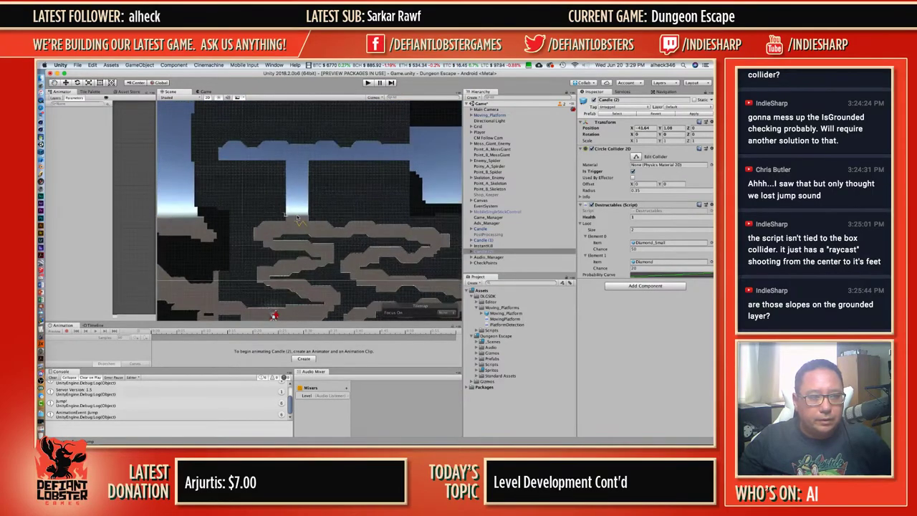
scroll(304, 230, "up", 5)
scroll(304, 229, "up", 3)
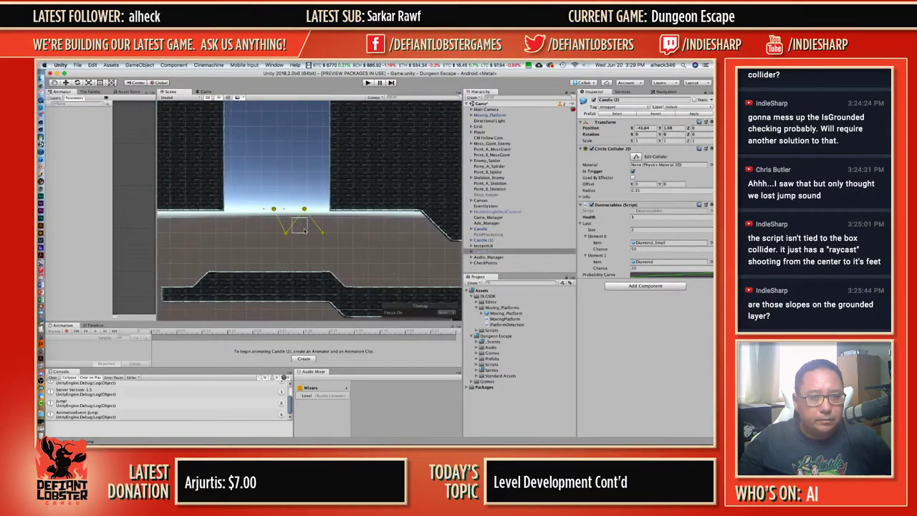
Inspect the Moving_Platform object's properties and bring up the tile palette.
left_click(487, 115)
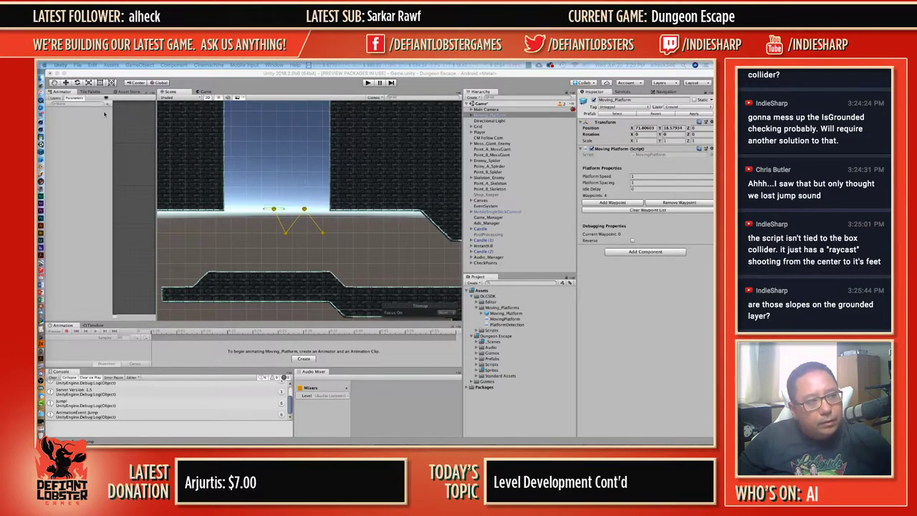
left_click(94, 93)
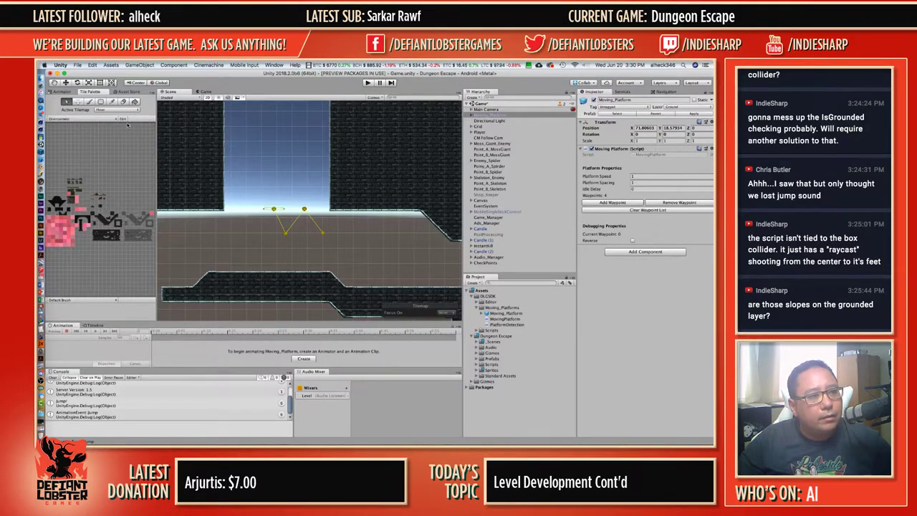
left_click(117, 186)
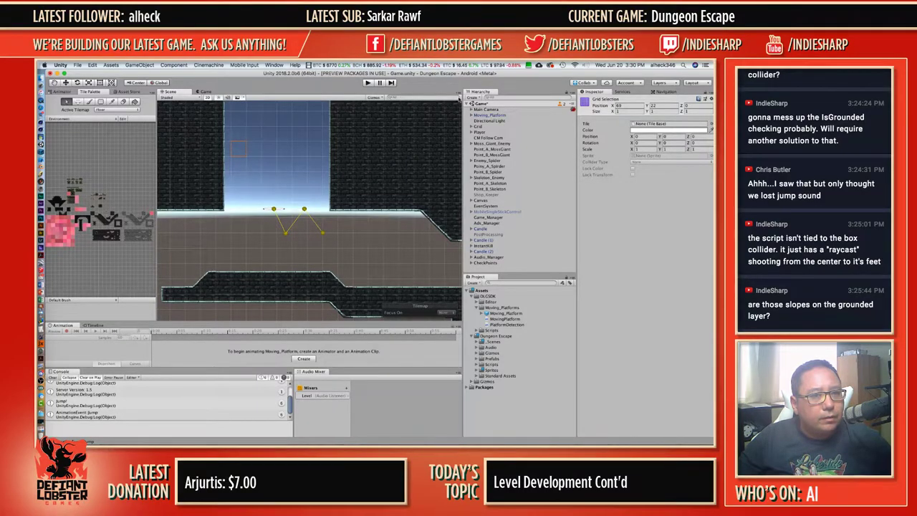
Deactivate and reactivate the Grid object, and save the scene.
left_click(478, 127)
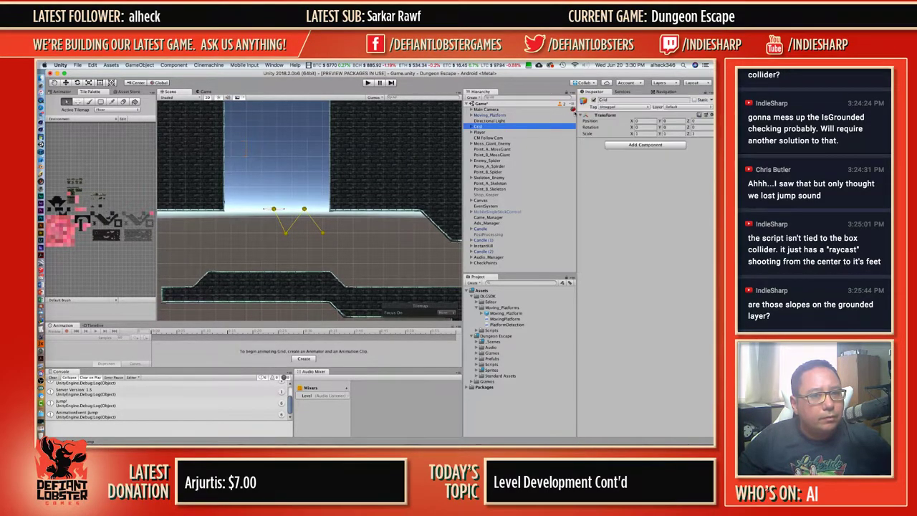
left_click(594, 100)
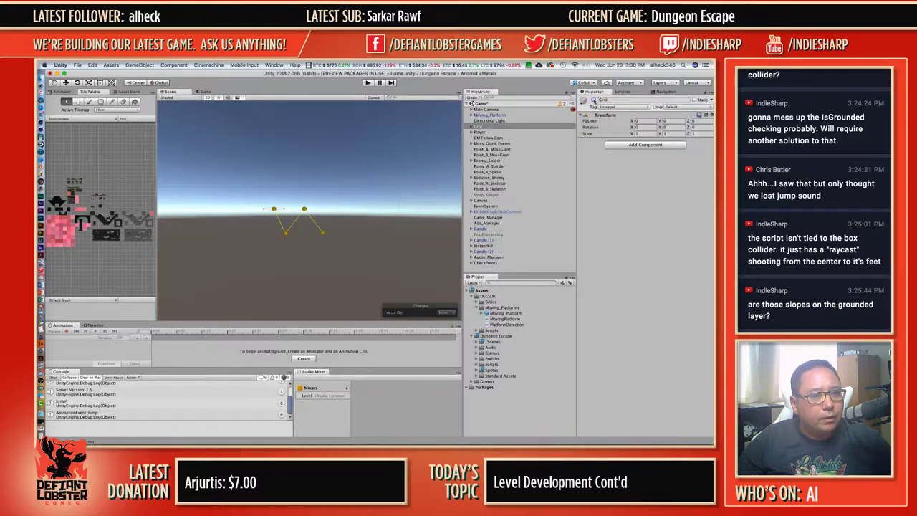
left_click(594, 101)
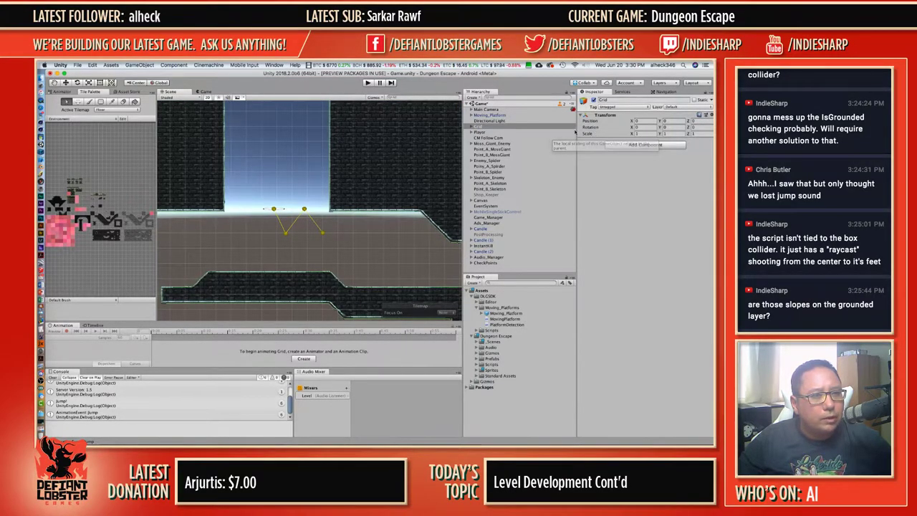
key("super+s")
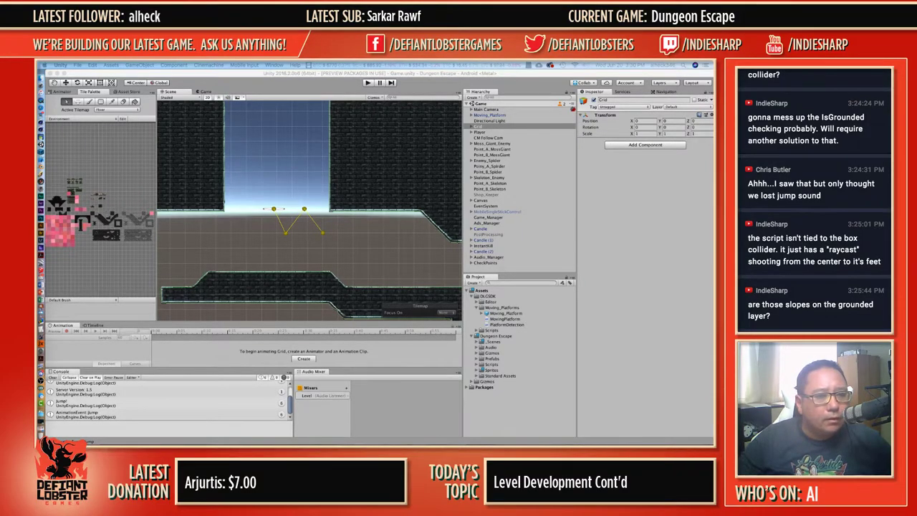
Move Moving_Platform down to just above the raised ledge below the shaft, at about Y 15.03.
left_click(478, 132)
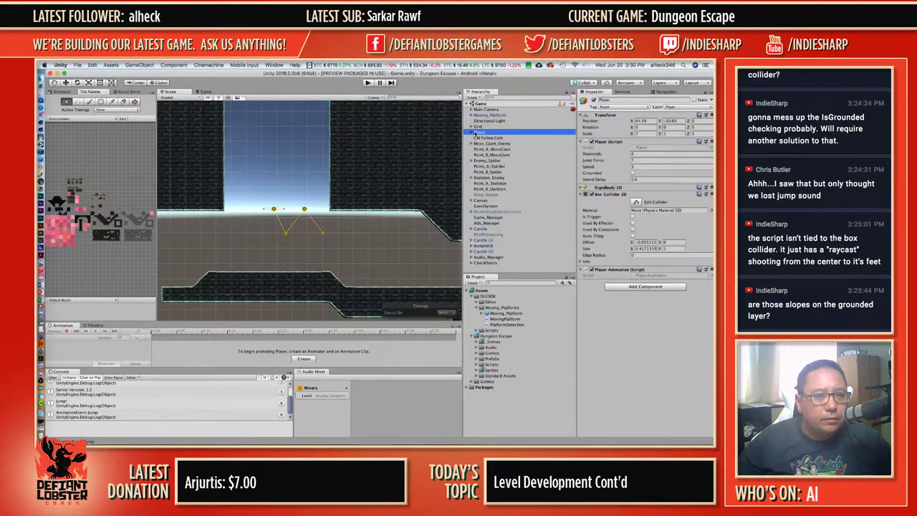
left_click(478, 126)
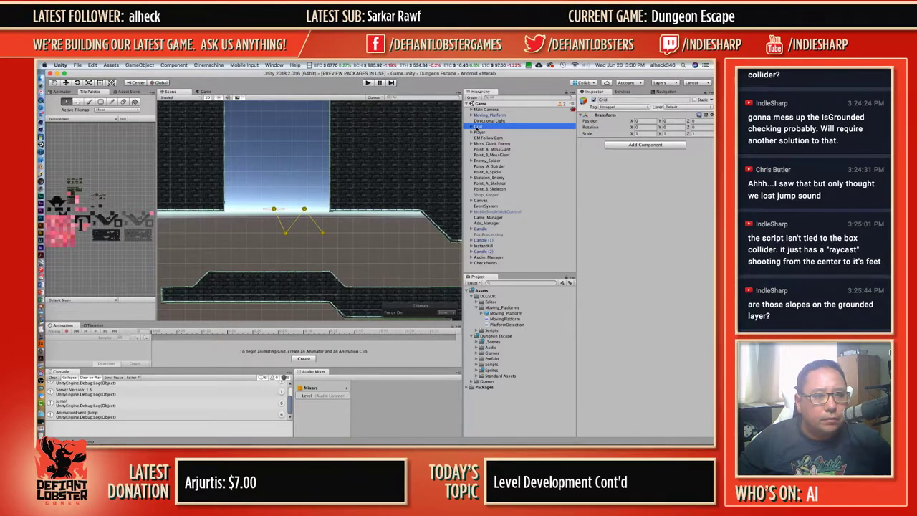
key("w")
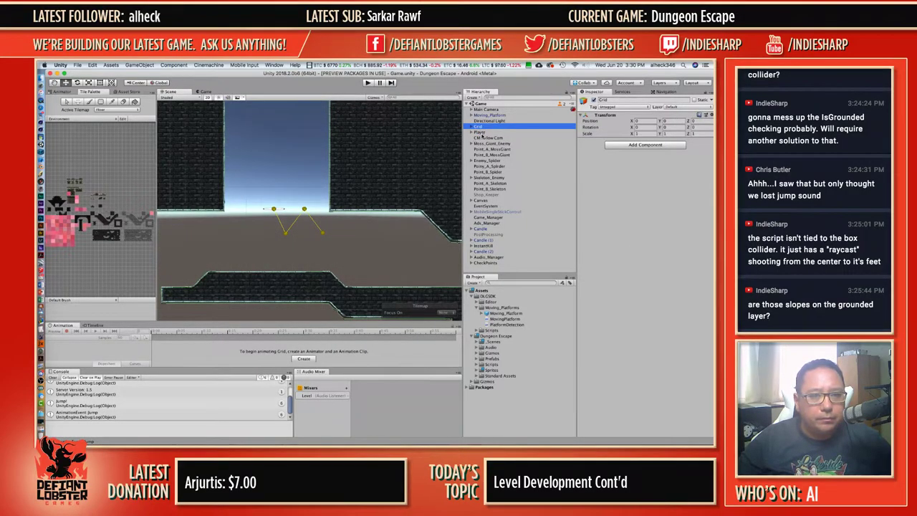
left_click(478, 115)
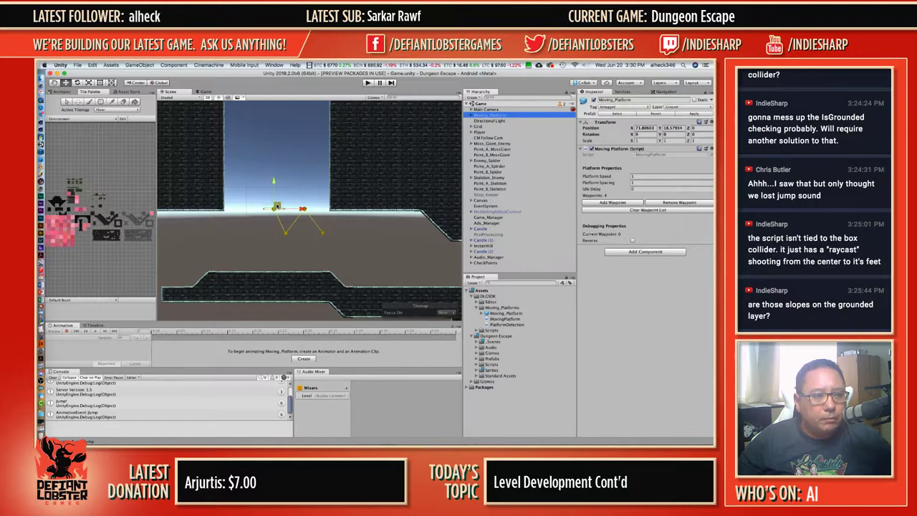
left_click_drag(273, 207, 280, 262)
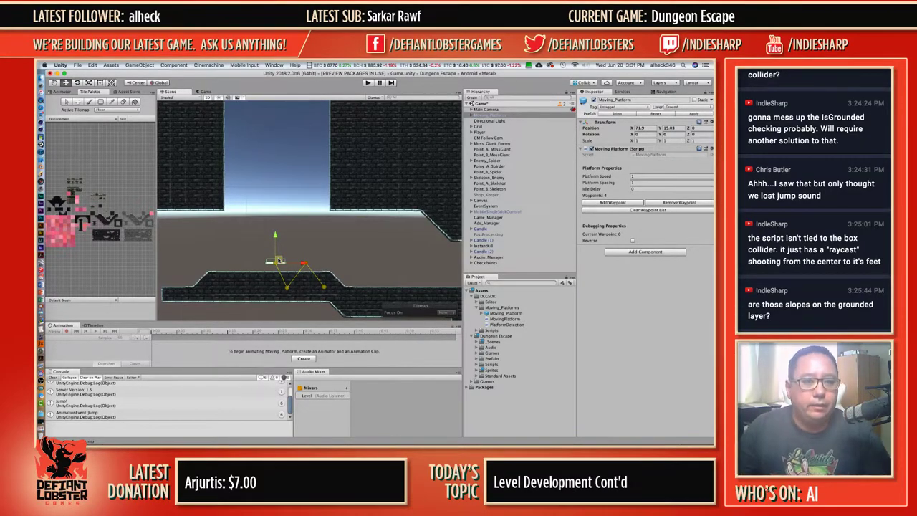
Expand Moving_Platform and move Waypoint: 1 up into the shaft directly above the platform, at about X 0.05, Y 7.05.
left_click(472, 115)
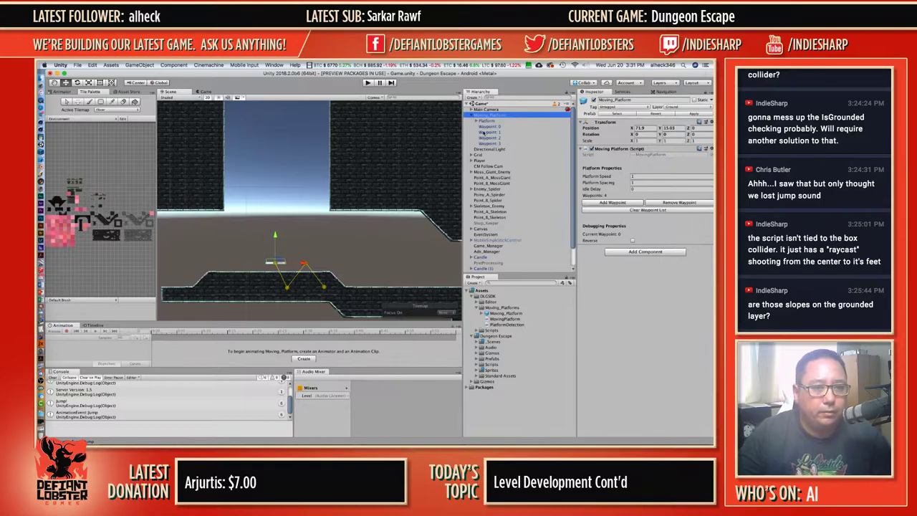
left_click(488, 126)
left_click(489, 132)
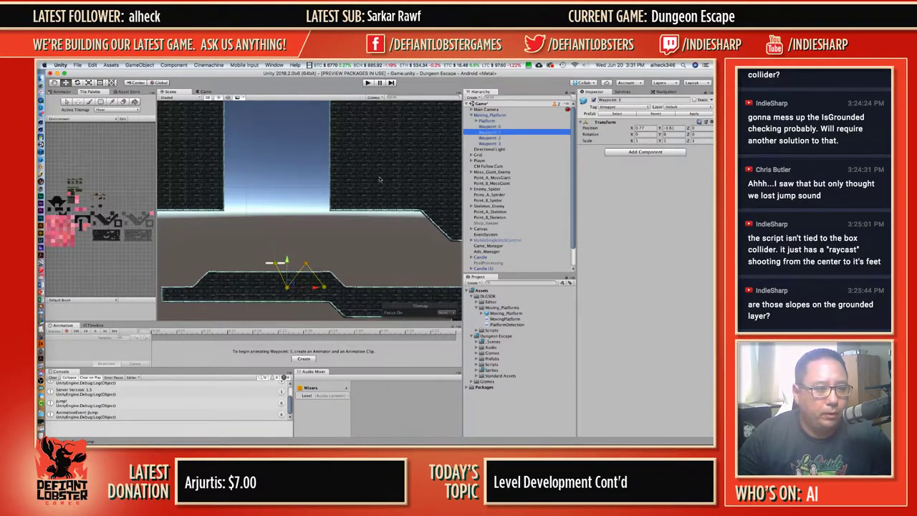
left_click_drag(289, 284, 278, 153)
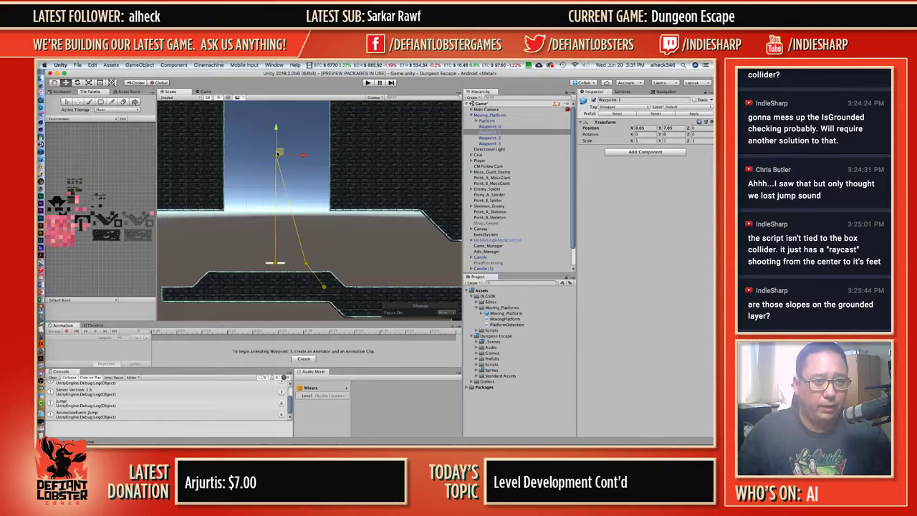
Remove all existing waypoints from Moving_Platform and add two new ones.
left_click(486, 116)
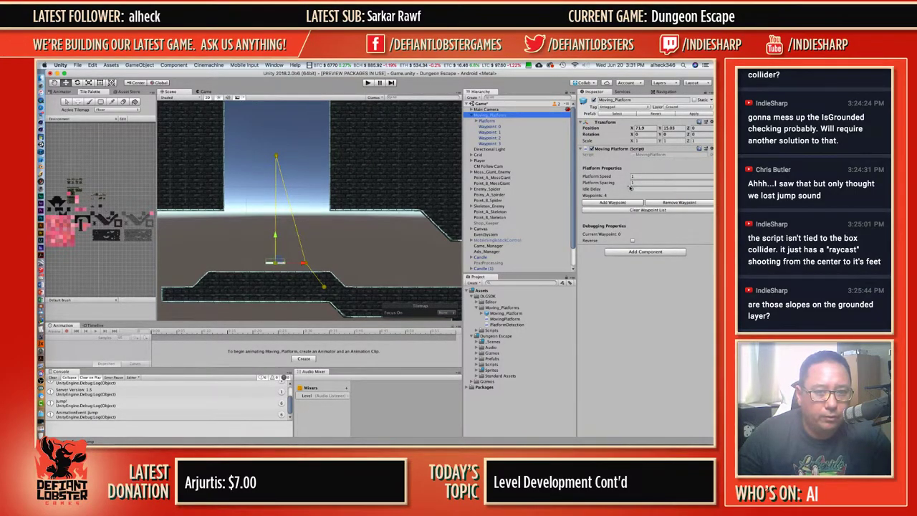
left_click(660, 203)
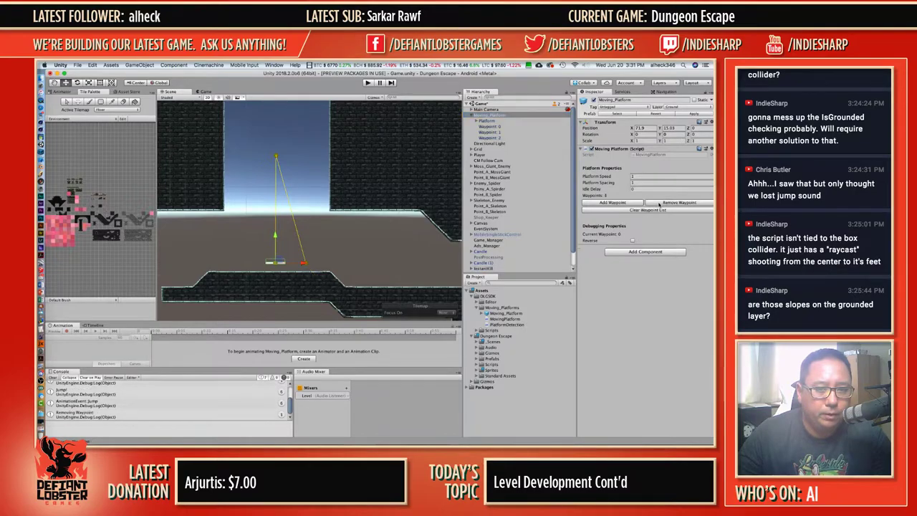
left_click(660, 203)
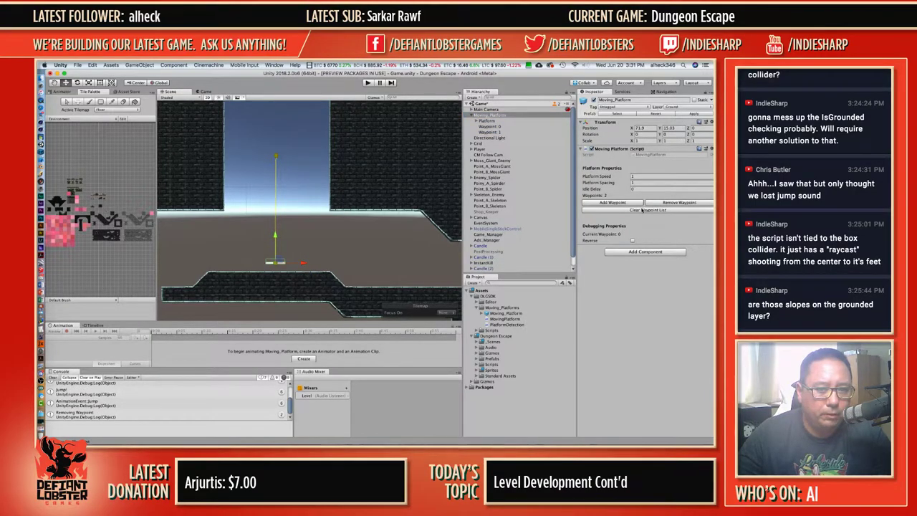
left_click(644, 209)
left_click(630, 203)
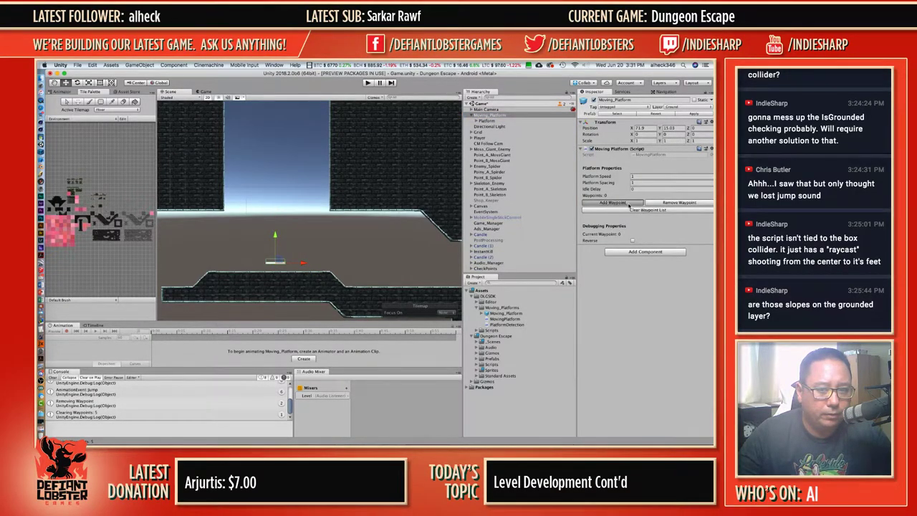
left_click(630, 204)
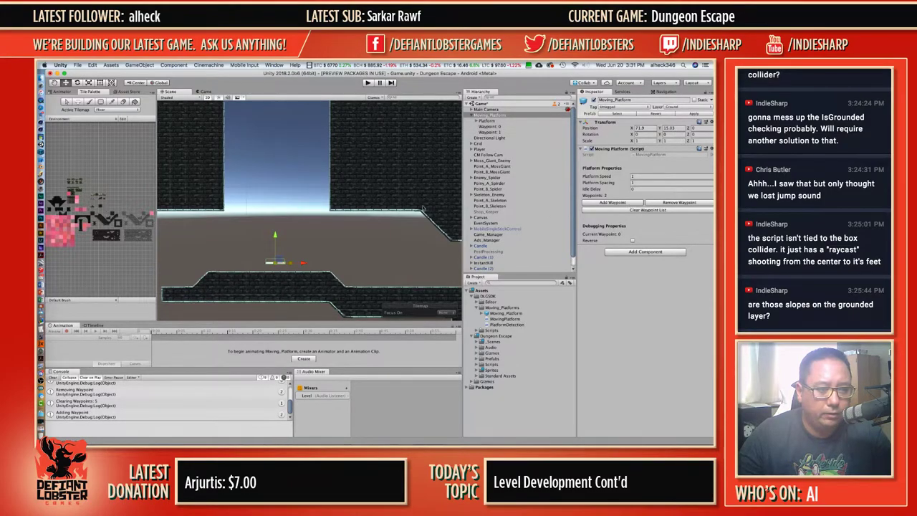
Move Waypoint: 1 into the shaft directly above Moving_Platform, at about X 0, Y 6.68, and nudge the platform to about X 71.97.
left_click(487, 132)
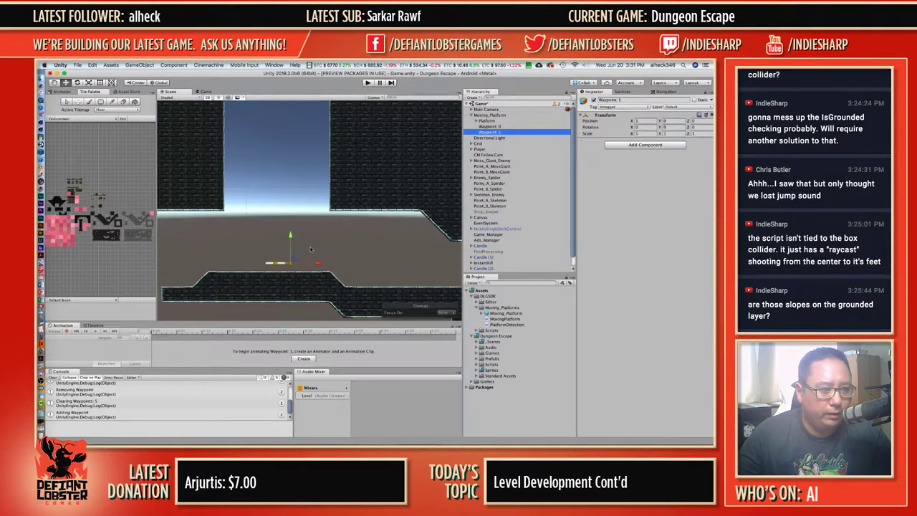
left_click_drag(294, 259, 278, 157)
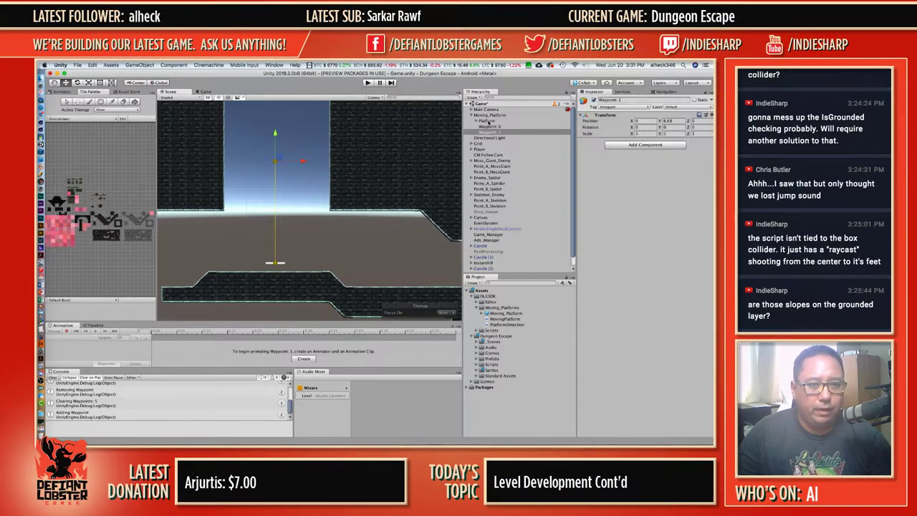
left_click(490, 115)
left_click_drag(292, 264, 293, 264)
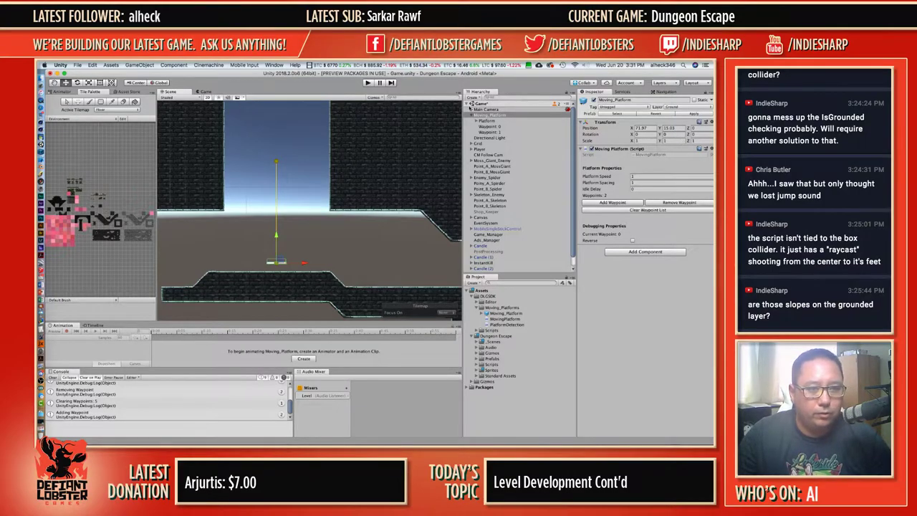
Add another instance of the Moving_Platform prefab above the existing one in the hierarchy and expand it.
left_click(472, 114)
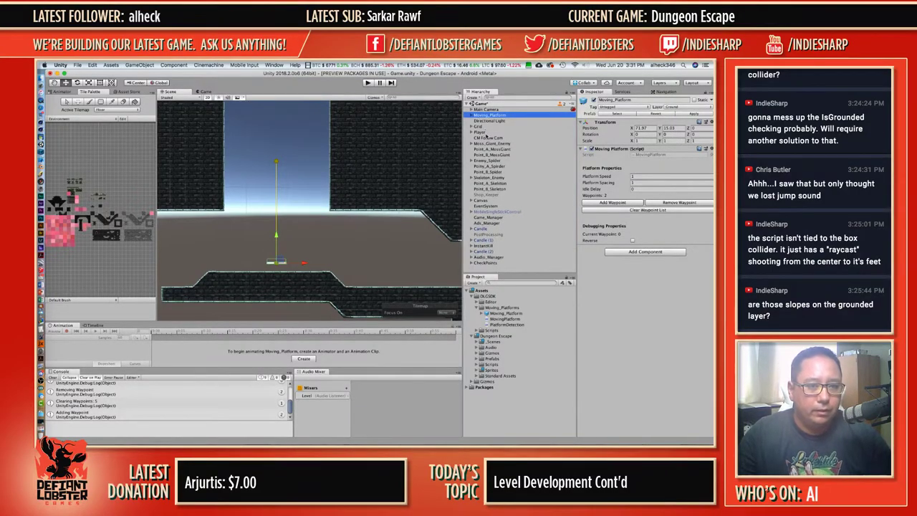
left_click_drag(493, 313, 487, 114)
left_click(471, 114)
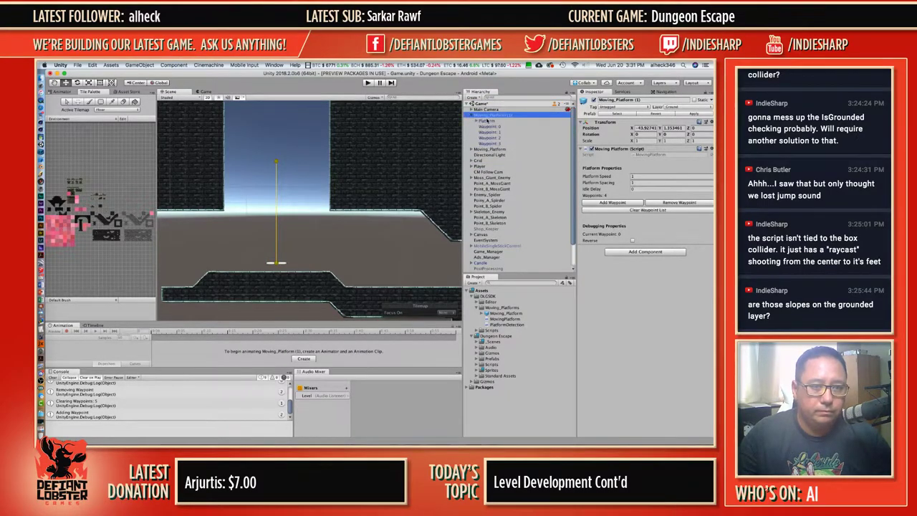
left_click(489, 121)
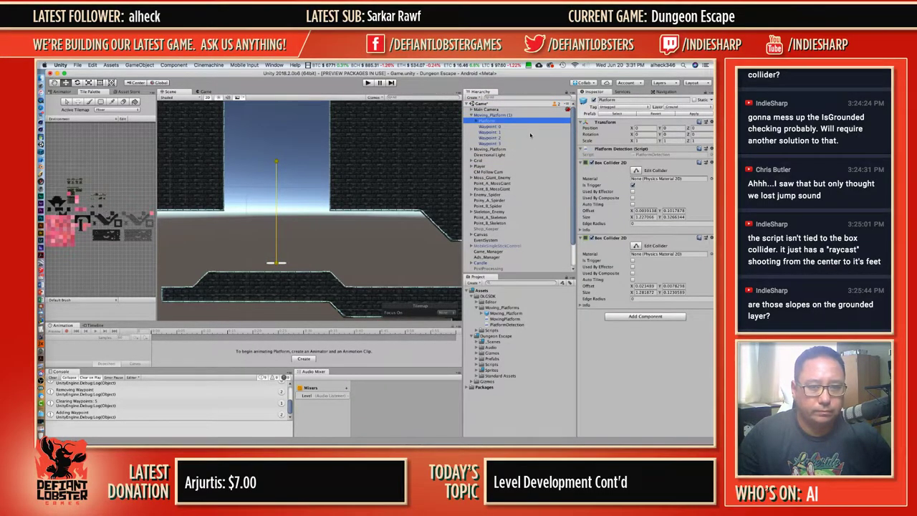
left_click(502, 116)
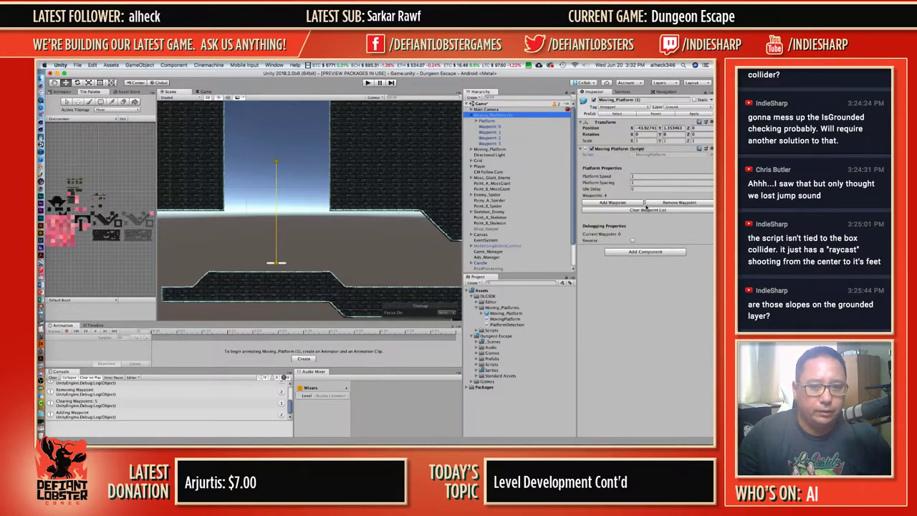
Clear the waypoint list of Moving_Platform (1) and add two new waypoints.
left_click(648, 210)
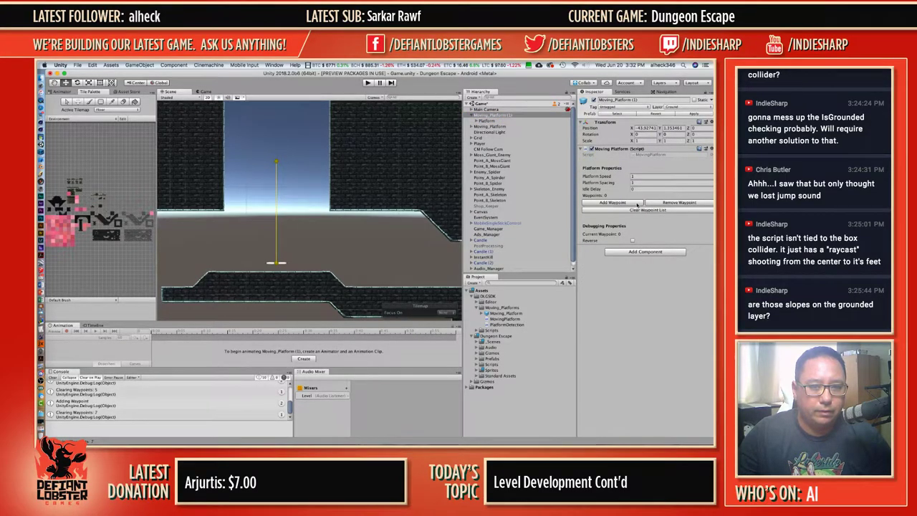
left_click(624, 203)
left_click(624, 203)
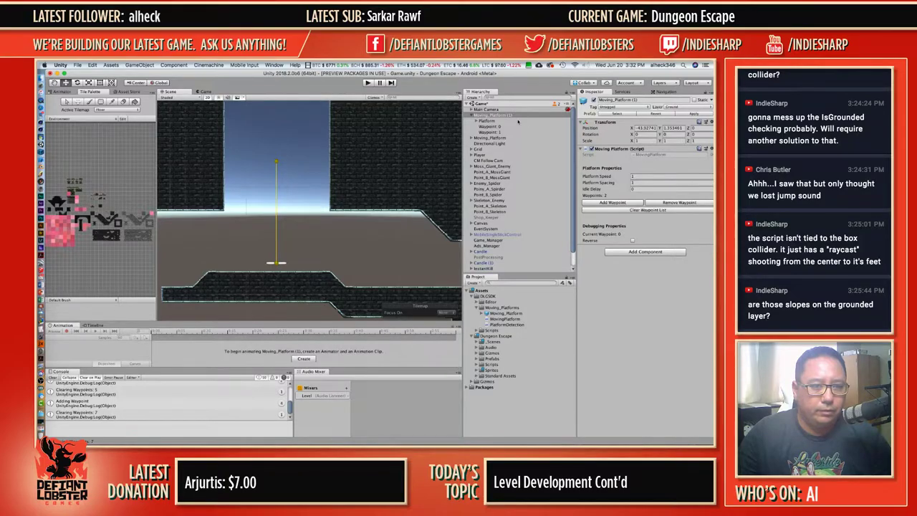
left_click(489, 126)
left_click(493, 115)
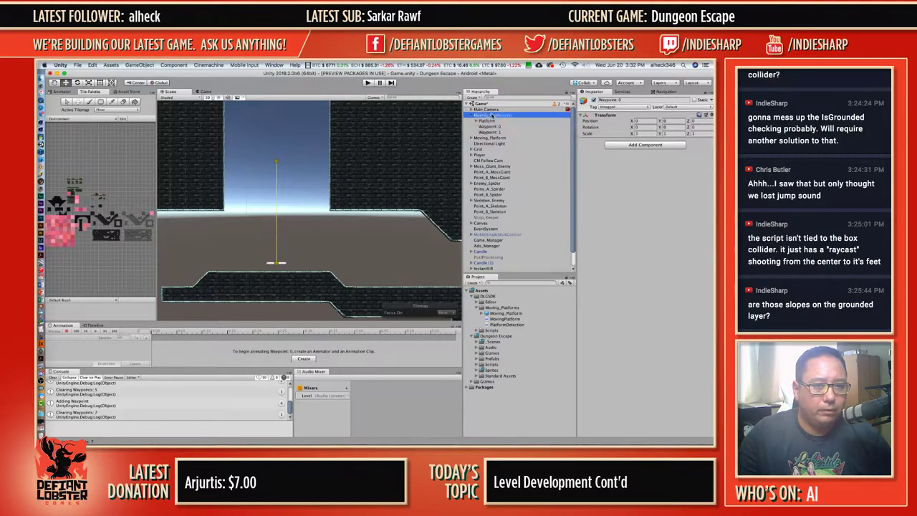
Move Moving_Platform (1) to the left side of the vertical shaft, at about X 69.52, Y 23.04.
scroll(294, 240, "down", 8)
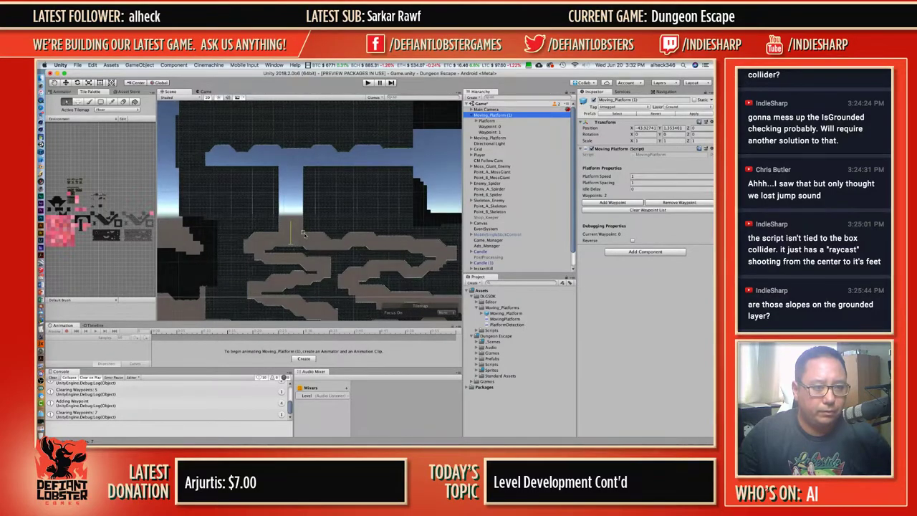
key("f")
scroll(316, 229, "down", 10)
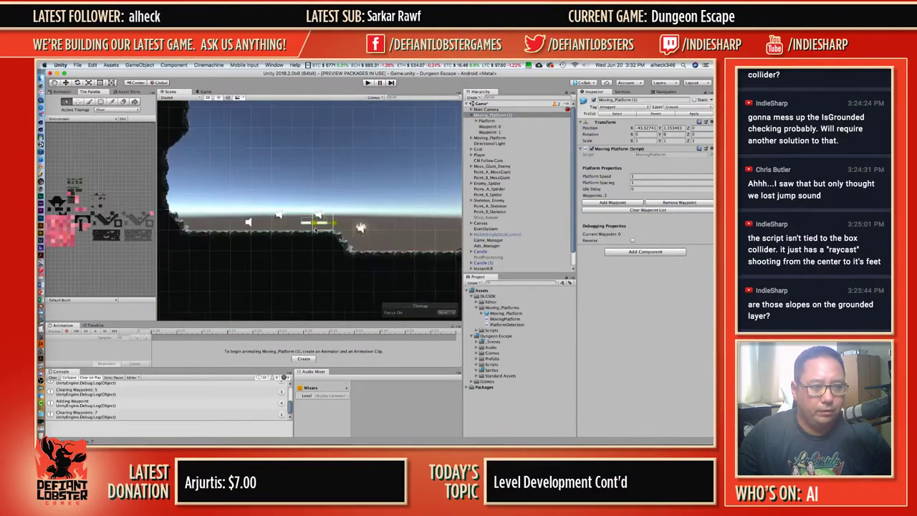
key("e")
key("w")
scroll(362, 204, "down", 8)
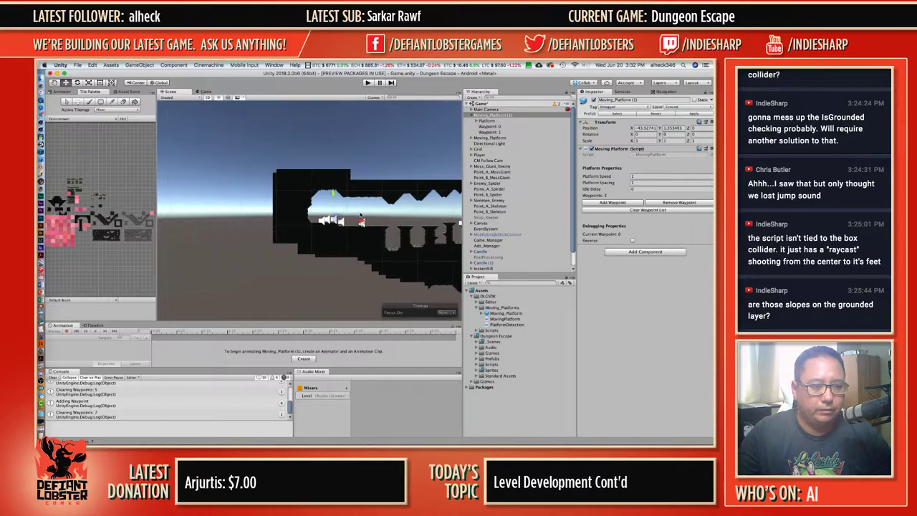
middle_click_drag(374, 180, 191, 190)
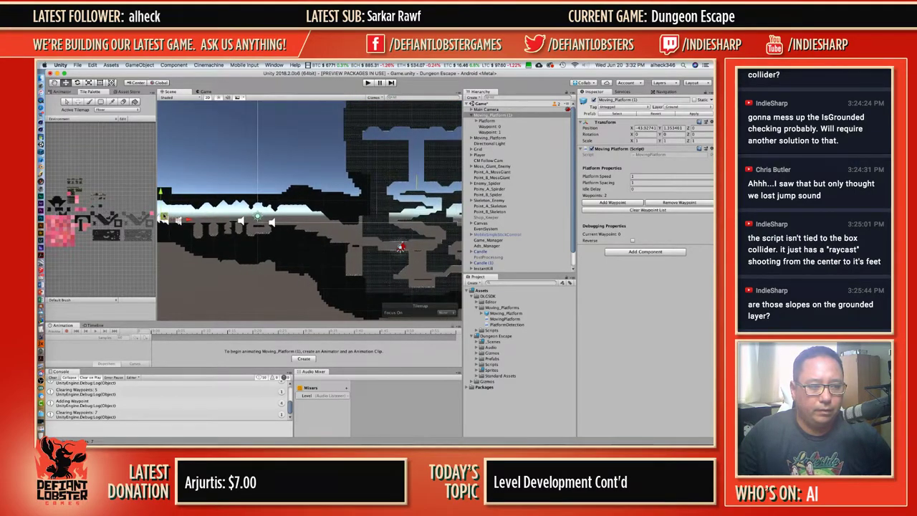
left_click_drag(163, 216, 421, 173)
scroll(418, 185, "up", 8)
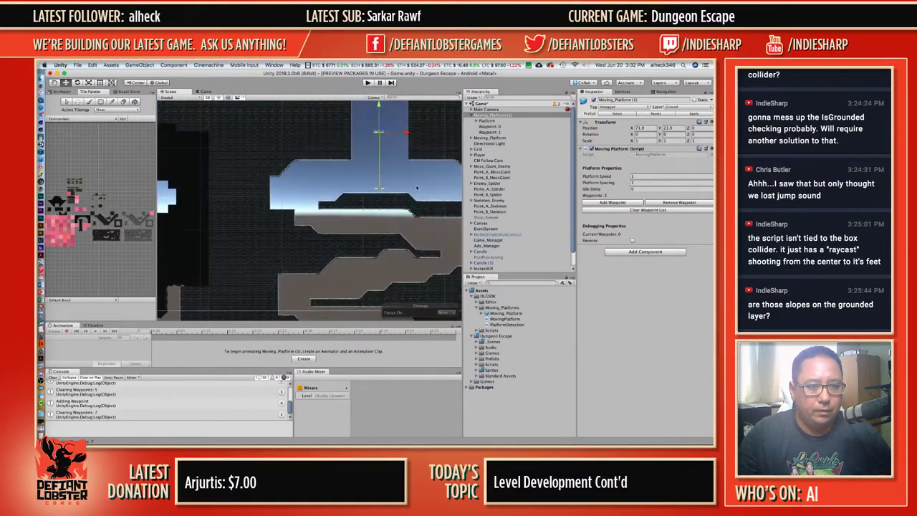
key("f")
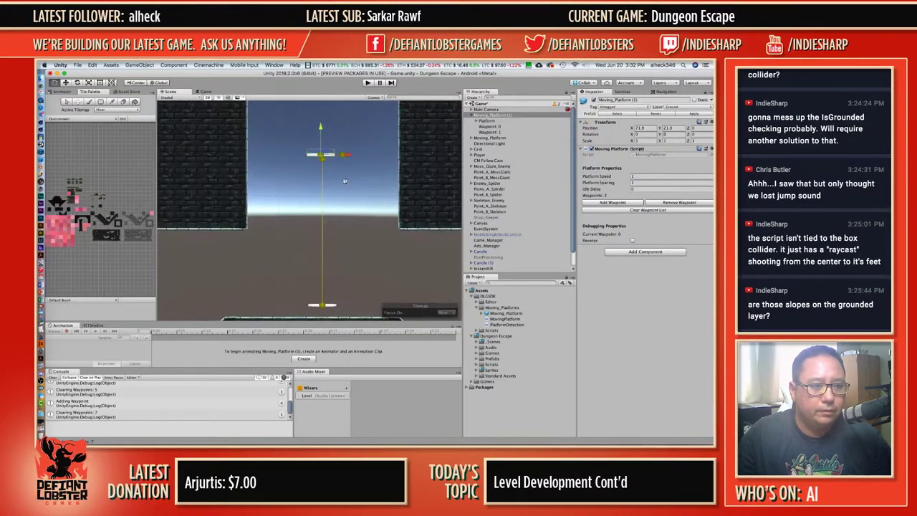
left_click_drag(334, 172, 293, 212)
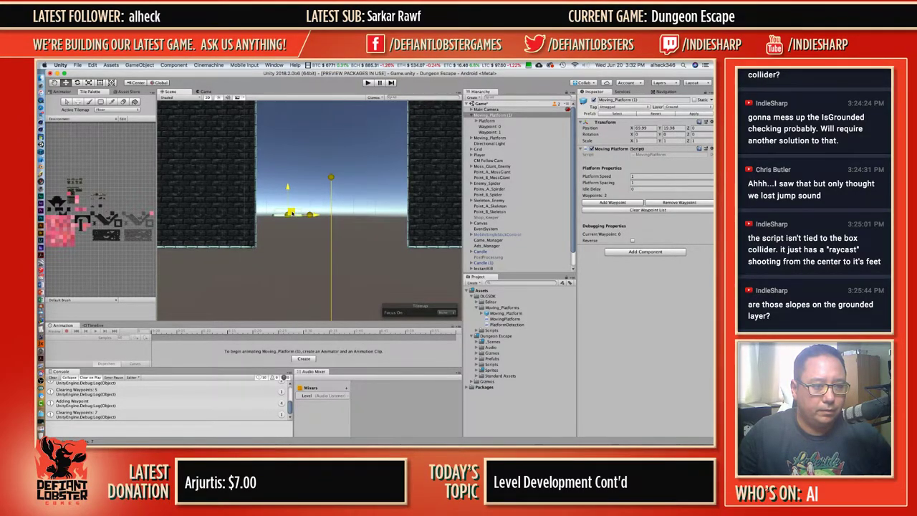
left_click_drag(293, 213, 420, 148)
Move Waypoint: 1 of Moving_Platform (1) horizontally across the shaft to about X 5.06, Y 0, and collapse the platform.
left_click(493, 131)
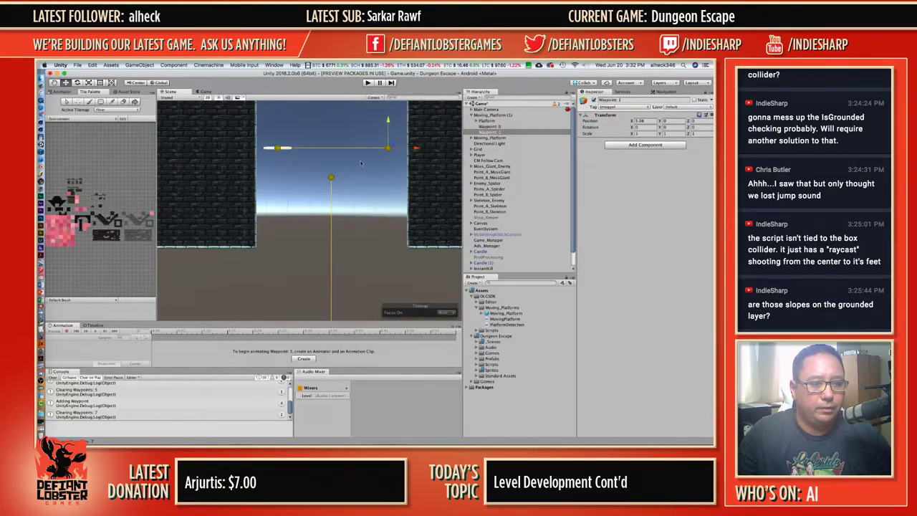
middle_click_drag(332, 133, 321, 270)
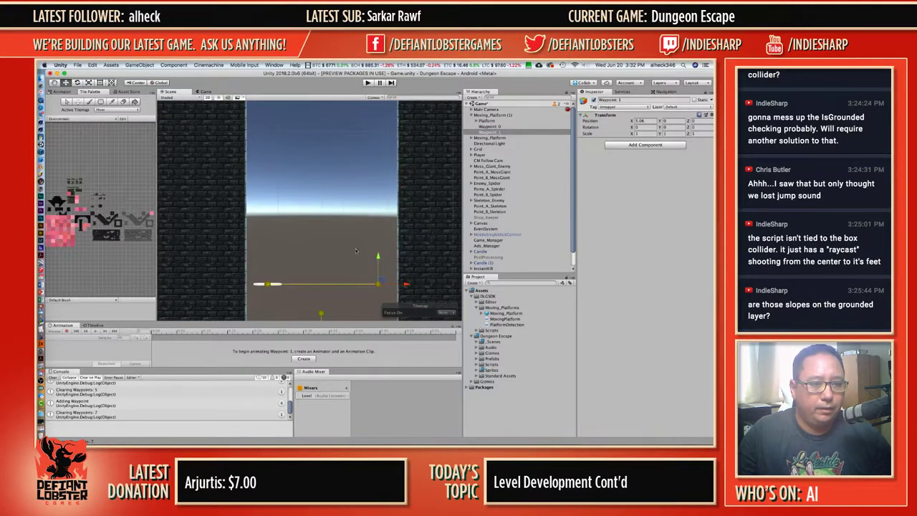
left_click(471, 115)
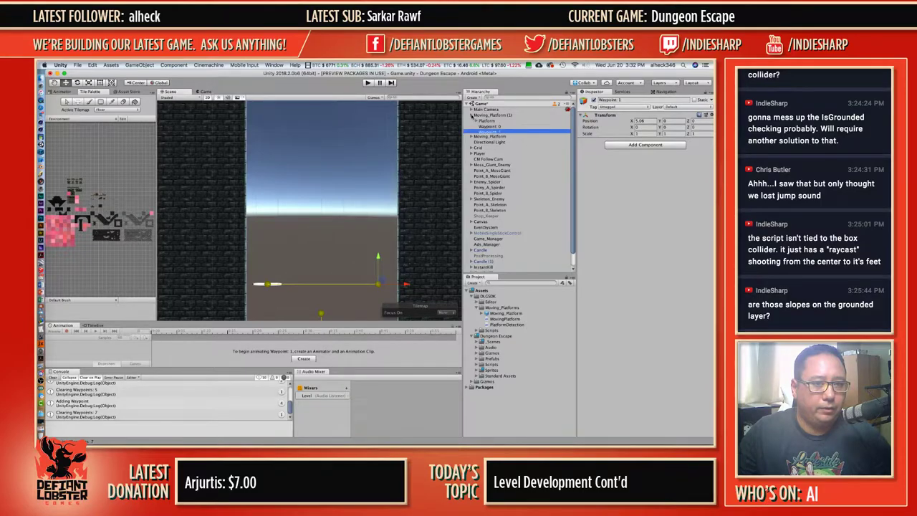
Duplicate Moving_Platform (1), reorder the copy above it in the hierarchy, and place it on the shaft's right side at about X 74.03, Y 23.97.
left_click(493, 115)
key("super+d")
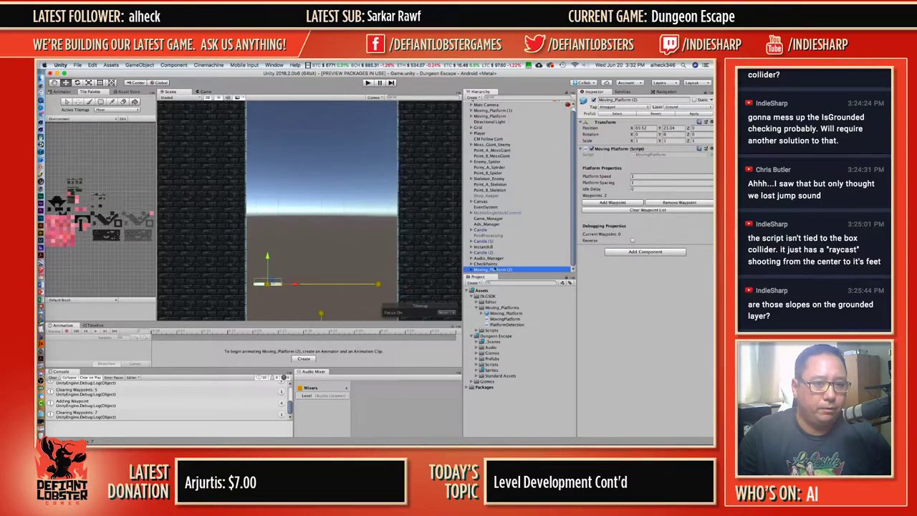
left_click_drag(488, 270, 505, 108)
left_click_drag(268, 283, 367, 262)
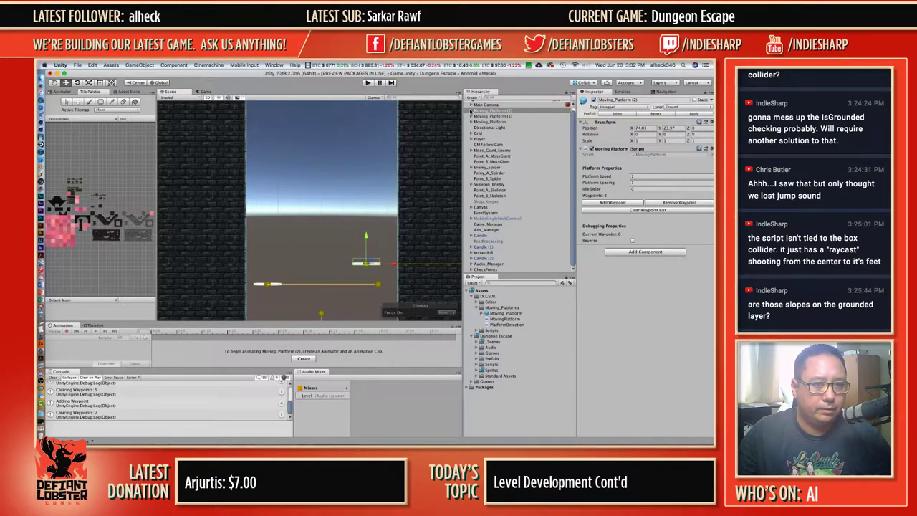
Move Waypoint: 1 of Moving_Platform (2) straight above its platform, at about X 0, Y 5.98, and collapse the platform.
left_click(470, 110)
left_click(489, 127)
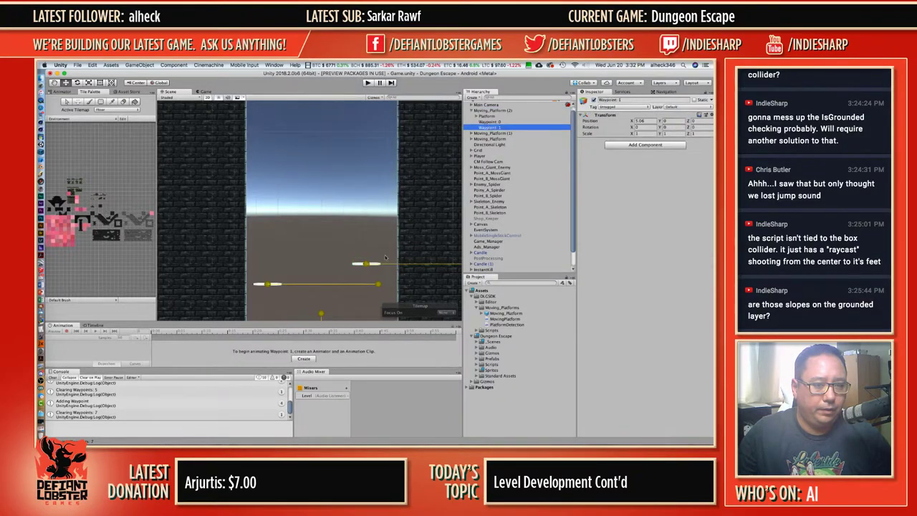
key("f")
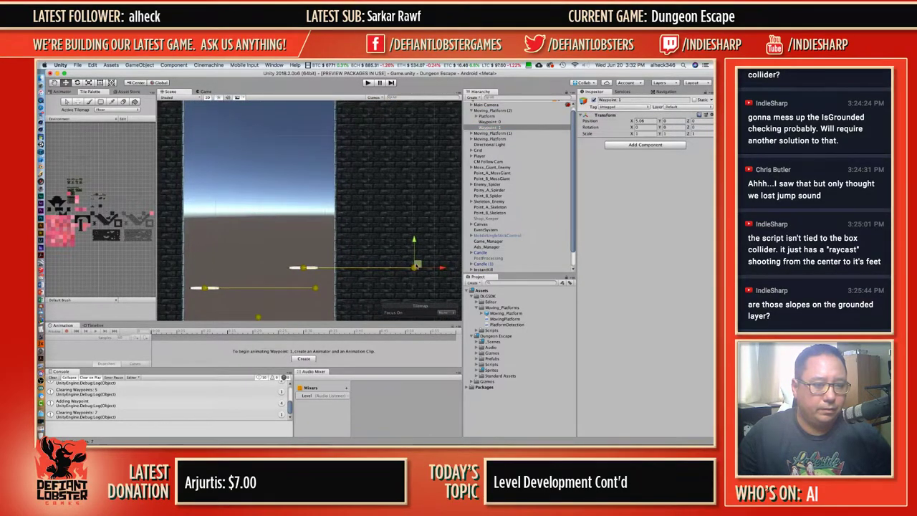
left_click_drag(414, 267, 306, 134)
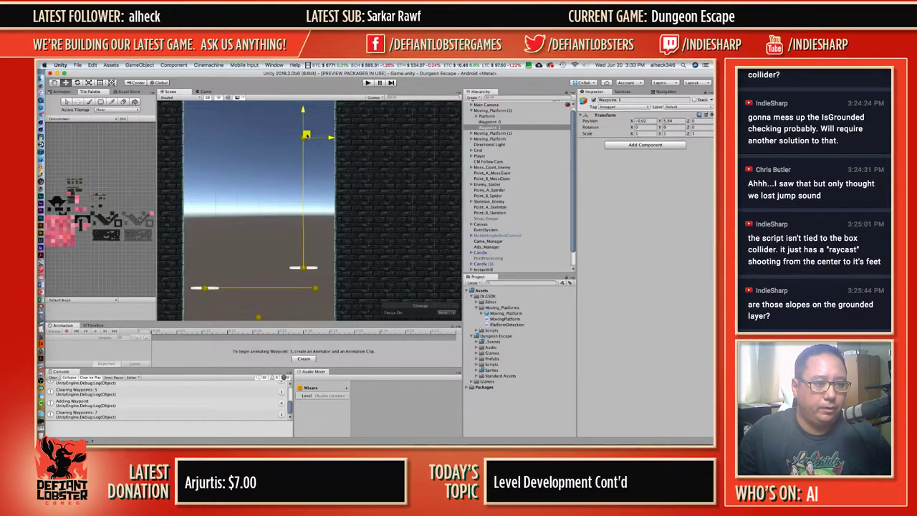
key("f")
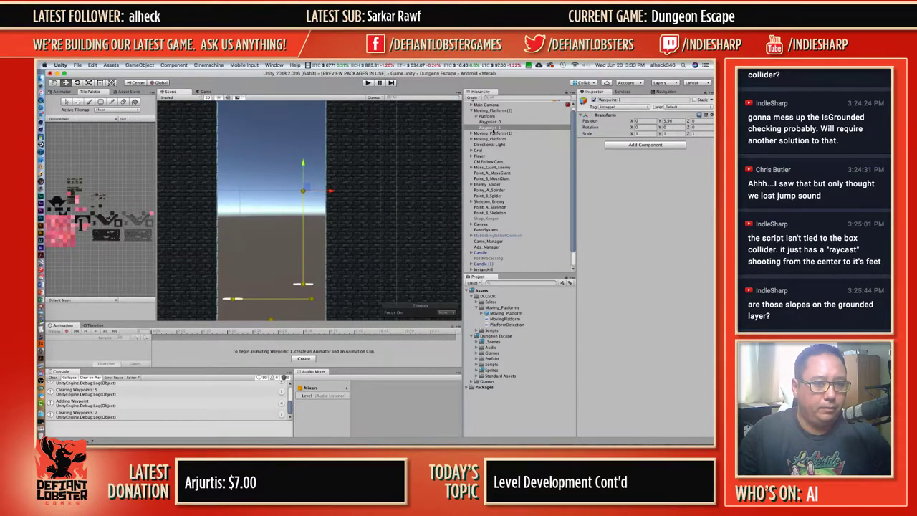
left_click(472, 111)
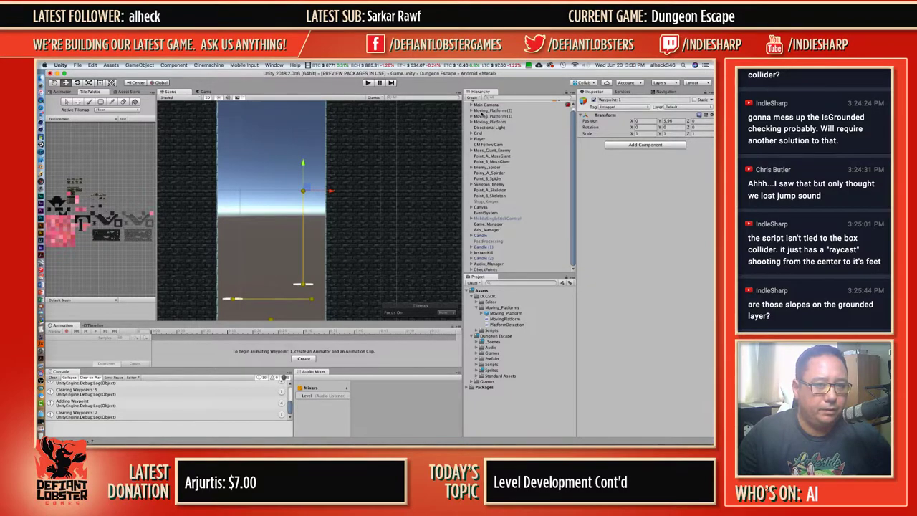
Duplicate Moving_Platform (1), reorder the copy to just below Main Camera, and raise it in the shaft to about Y 30.51.
left_click(490, 116)
key("super+d")
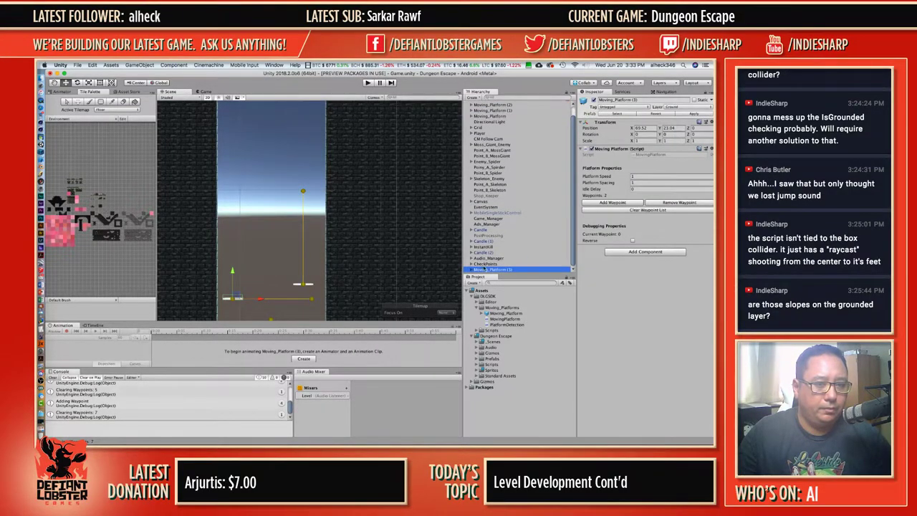
left_click_drag(485, 269, 479, 115)
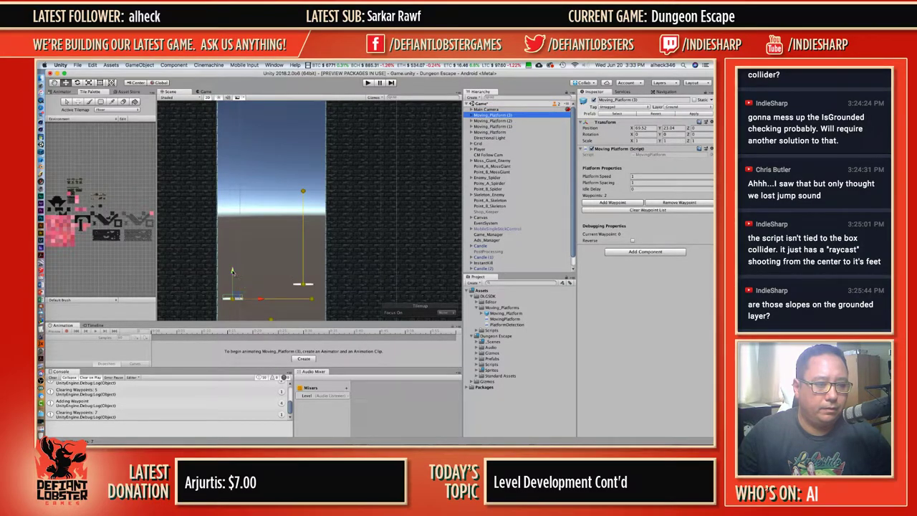
left_click_drag(242, 271, 244, 157)
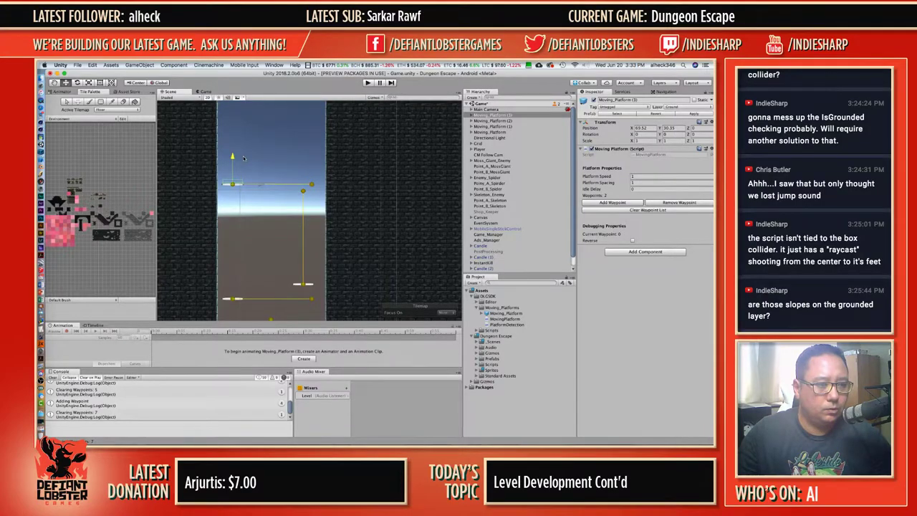
left_click_drag(243, 156, 246, 153)
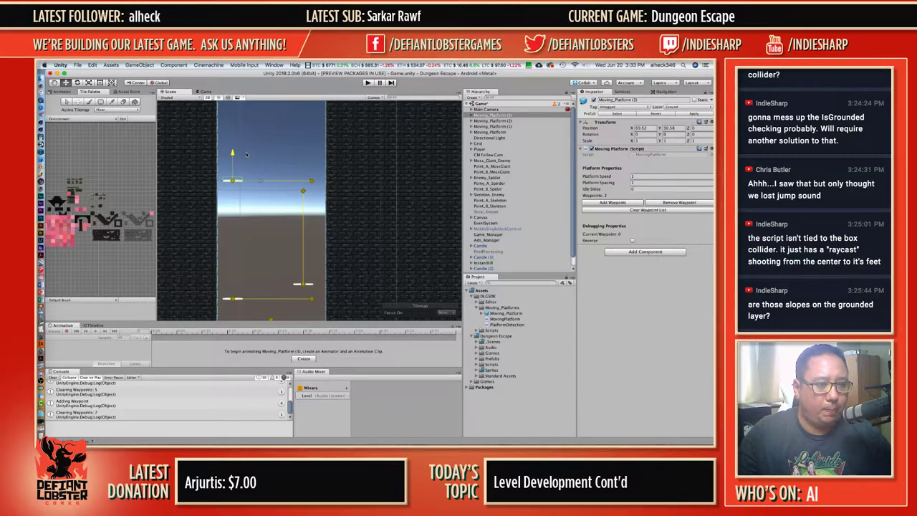
middle_click_drag(321, 169, 338, 220)
scroll(356, 252, "down", 2)
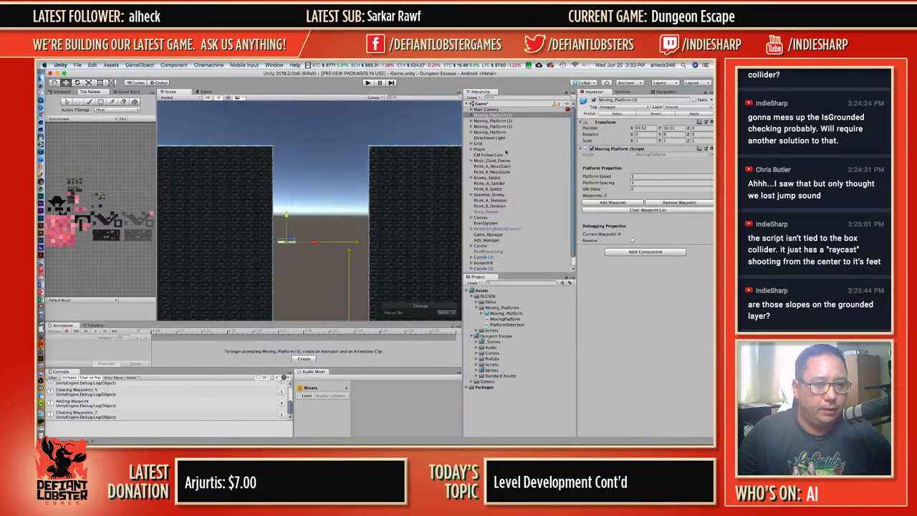
Duplicate Moving_Platform (2) and place the copy near the upper end of the shaft on its left side, at about X 69.58, Y 31.63.
left_click(494, 121)
key("super+d")
key("f")
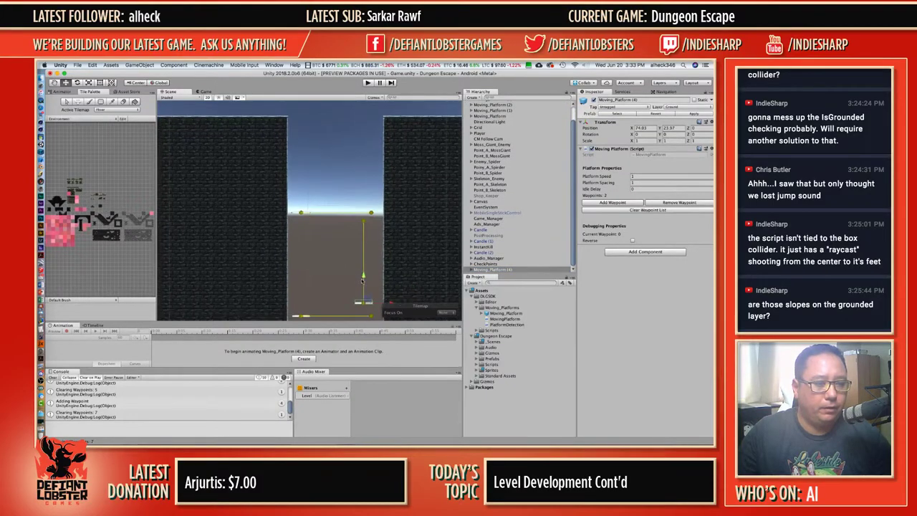
left_click_drag(364, 276, 368, 233)
middle_click_drag(376, 199, 372, 227)
left_click_drag(364, 222, 302, 224)
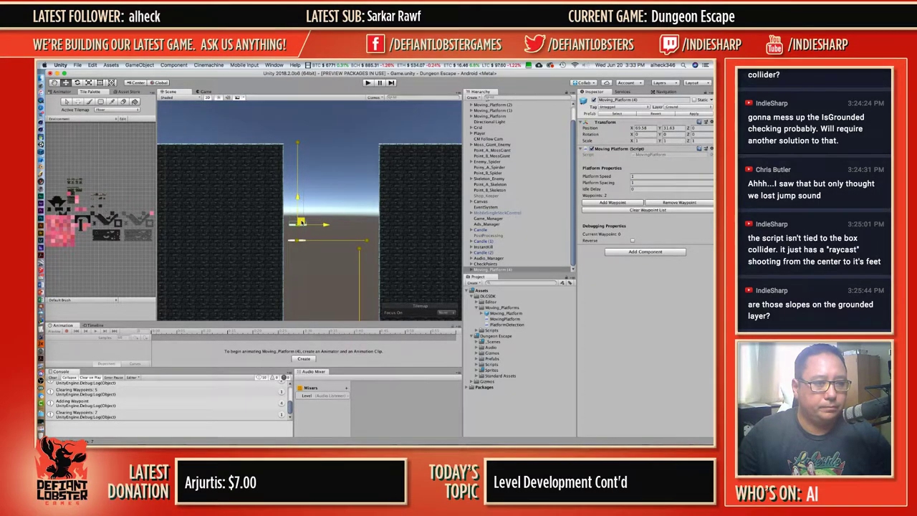
middle_click_drag(303, 207, 317, 270)
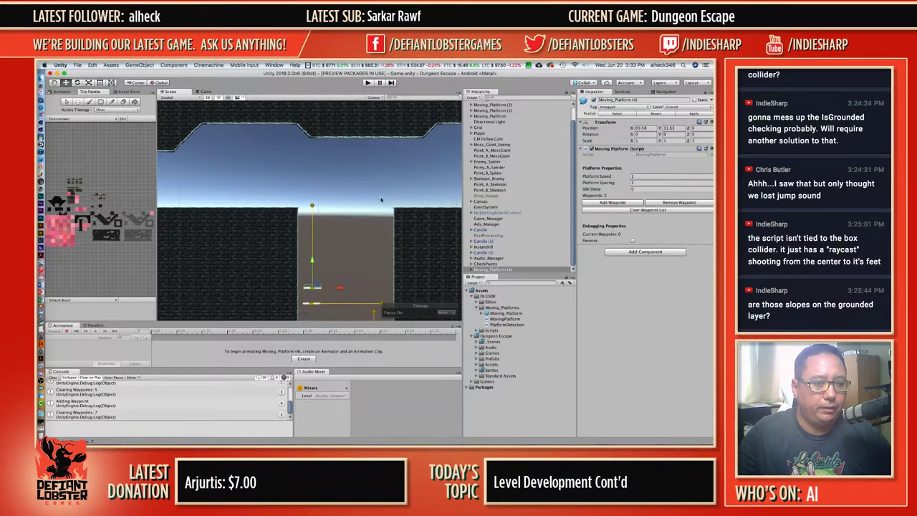
Reorder Moving_Platform (4) in the hierarchy so it sits just below Main Camera.
scroll(510, 134, "up", 3)
left_click(500, 115)
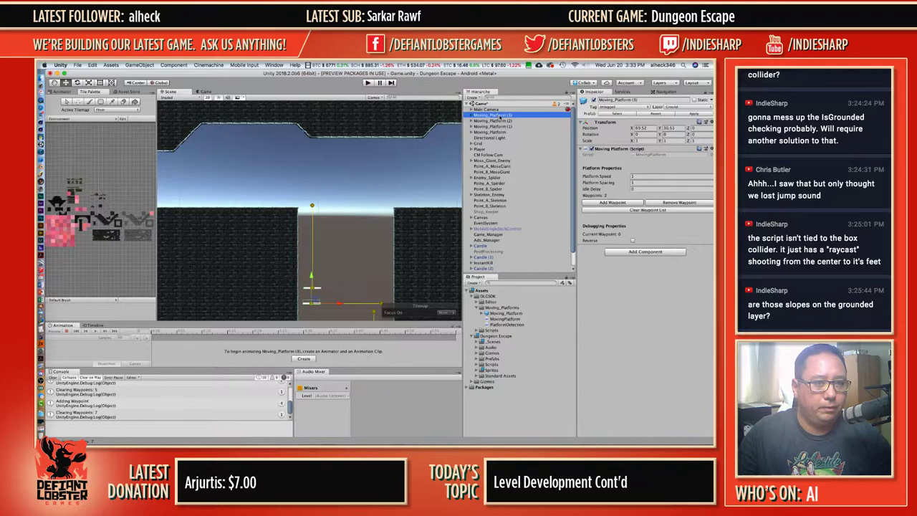
left_click(501, 116)
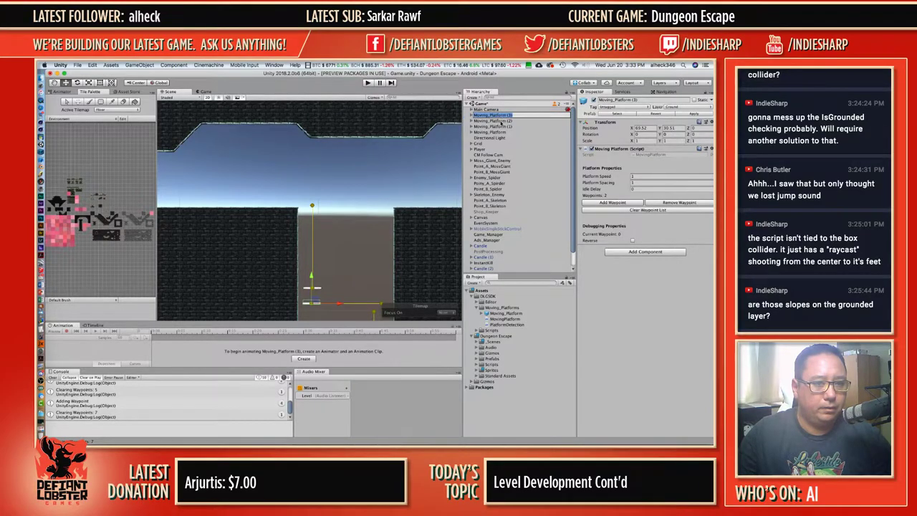
left_click(501, 122)
left_click(504, 115)
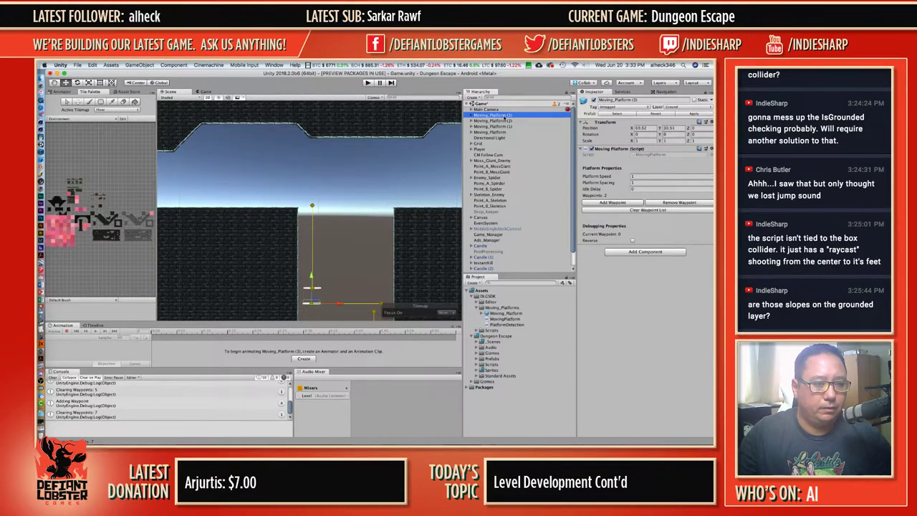
scroll(487, 211, "down", 2)
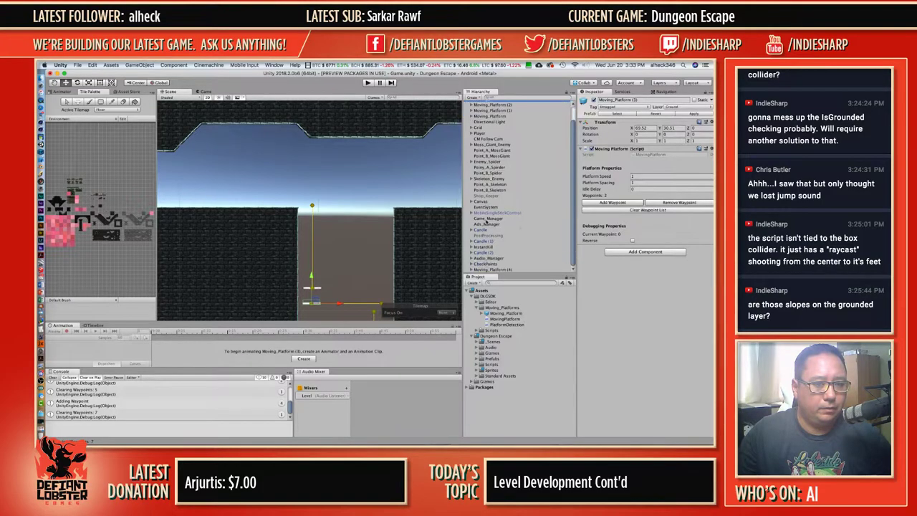
left_click_drag(484, 272, 493, 114)
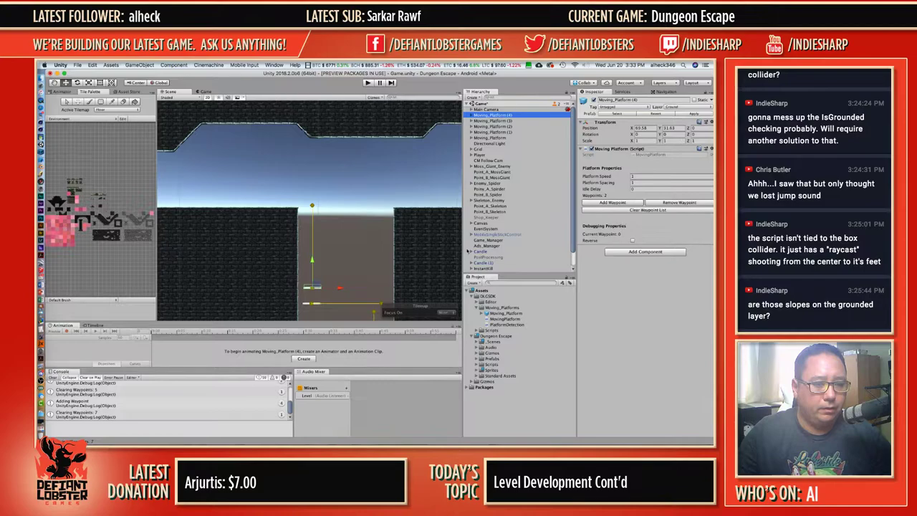
Duplicate Moving_Platform (3), reorder the copy to just below Main Camera, and place it above the shaft's upper opening at about X 69.75, Y 38.15.
scroll(505, 270, "down", 2)
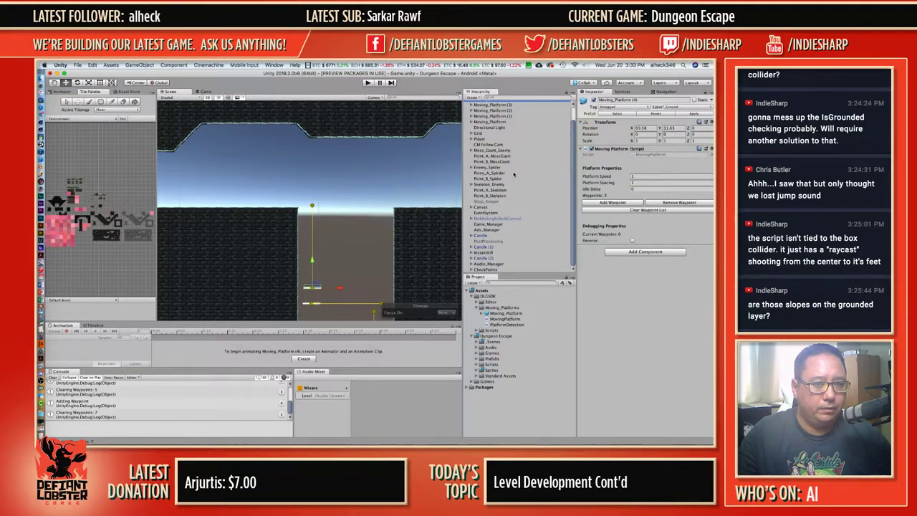
scroll(512, 183, "up", 2)
scroll(508, 210, "down", 2)
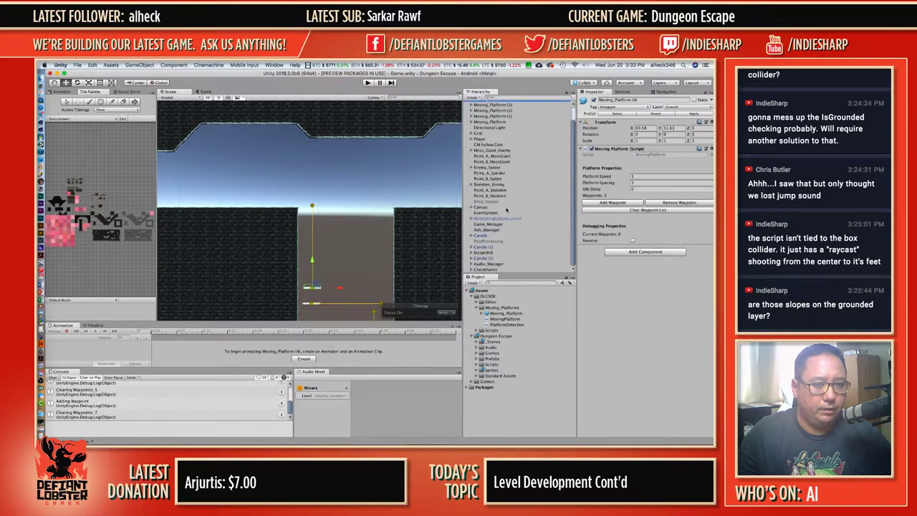
scroll(506, 244, "up", 2)
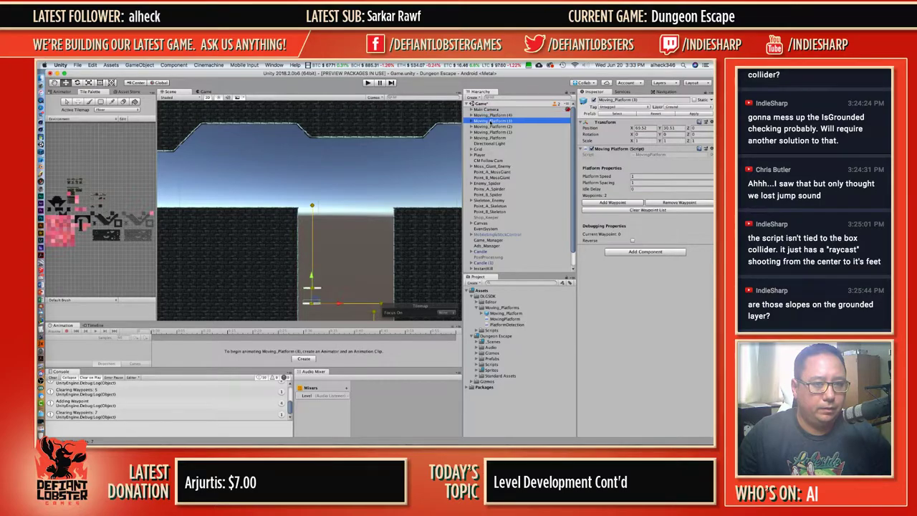
key("super+d")
left_click_drag(486, 270, 496, 108)
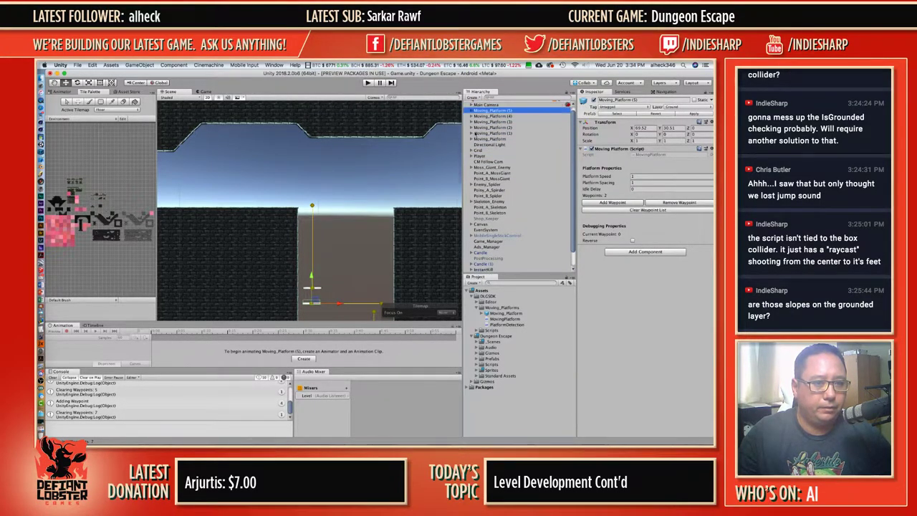
left_click_drag(316, 302, 318, 197)
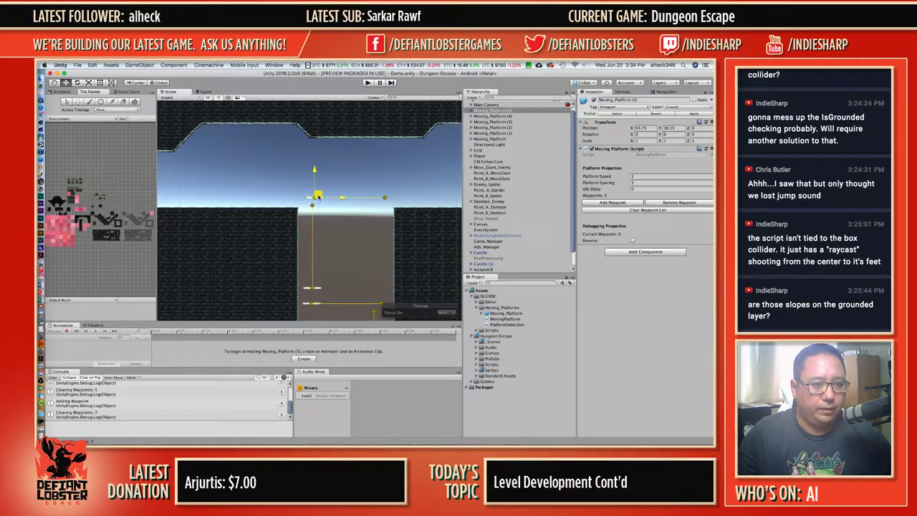
scroll(317, 197, "down", 4)
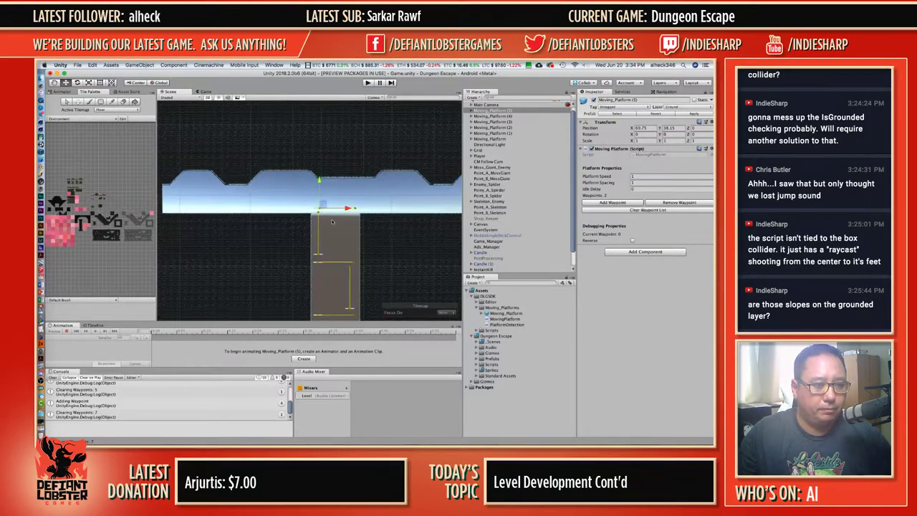
Save the scene, and briefly start and stop the game.
key("super+s")
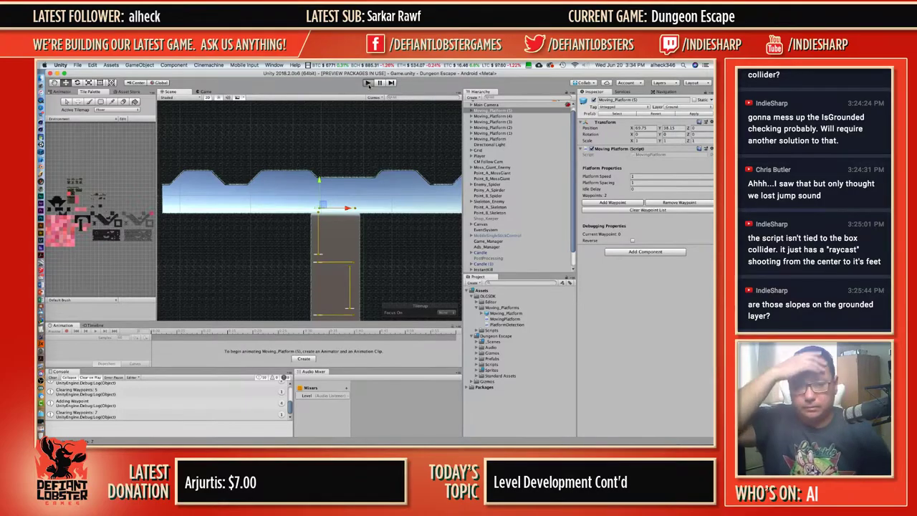
left_click(367, 83)
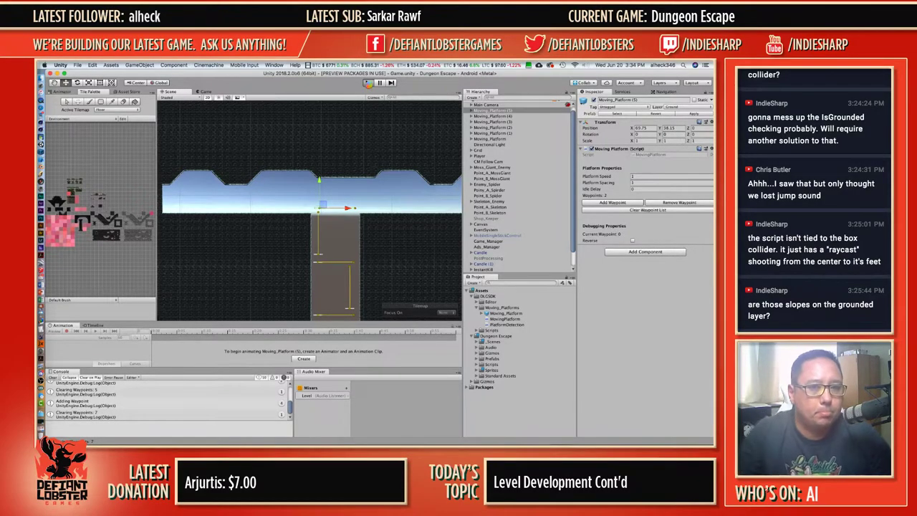
left_click(369, 84)
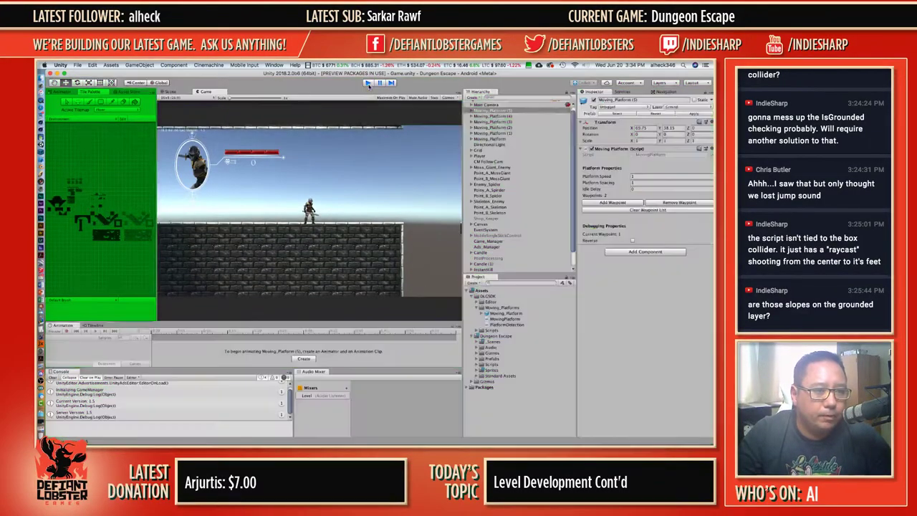
Create an empty game object in the scene and name it Moving_Platforms.
scroll(327, 193, "down", 5)
middle_click_drag(325, 271, 321, 149)
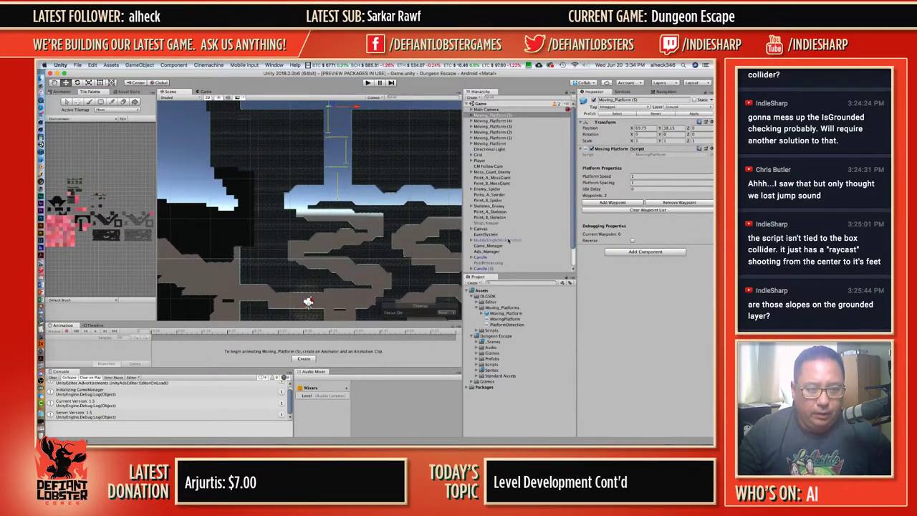
left_click(473, 98)
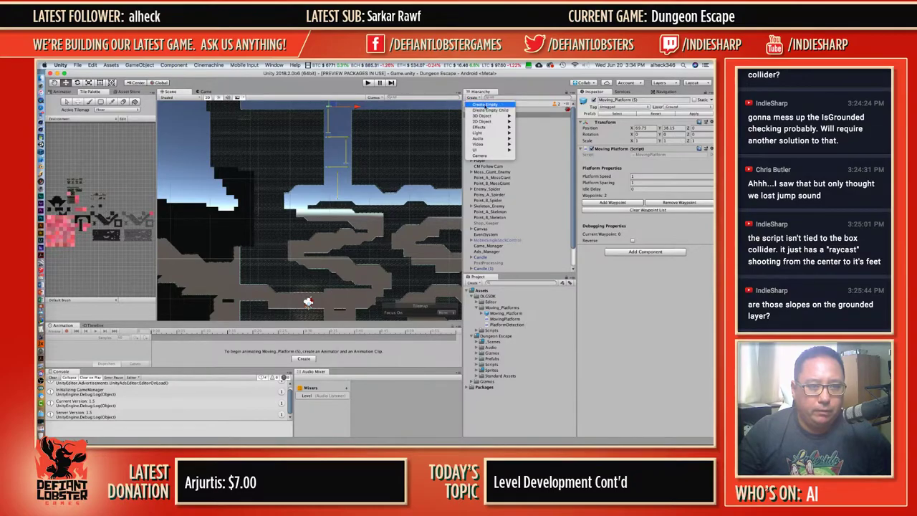
left_click(486, 105)
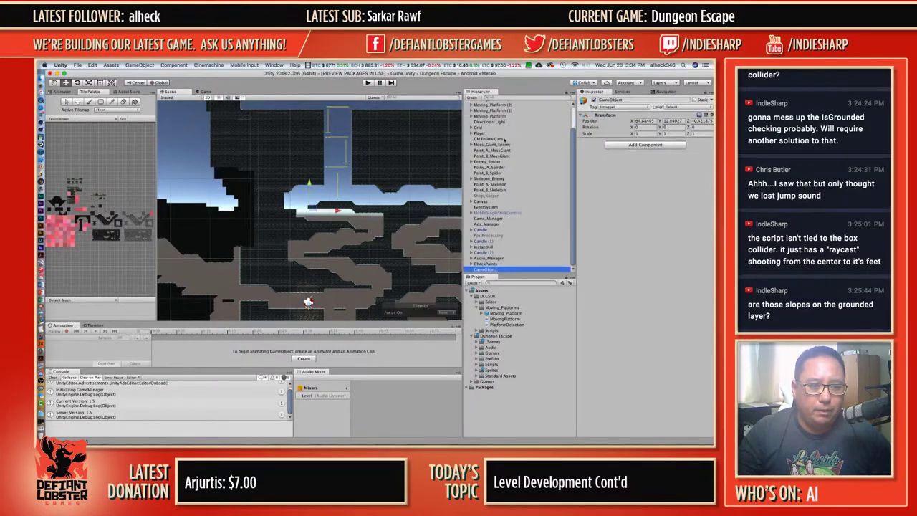
key("Return")
type("Moving")
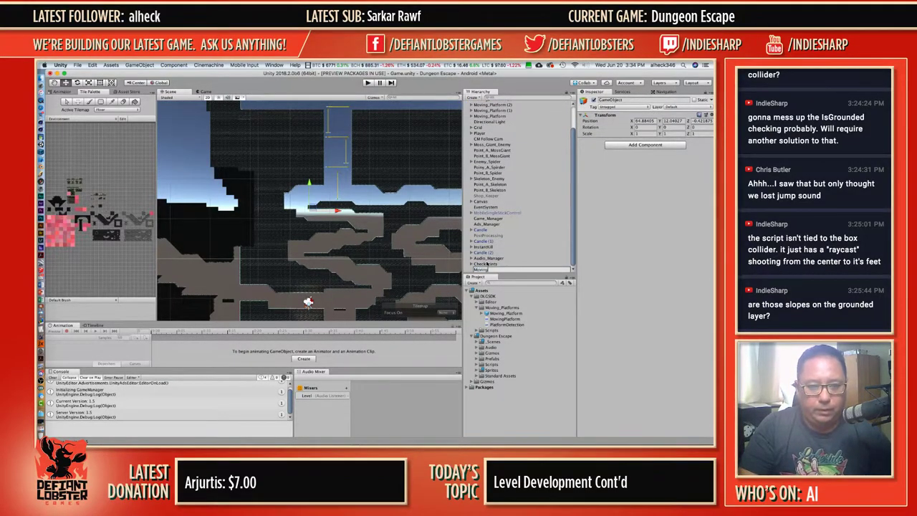
type("Platforms")
key("Return")
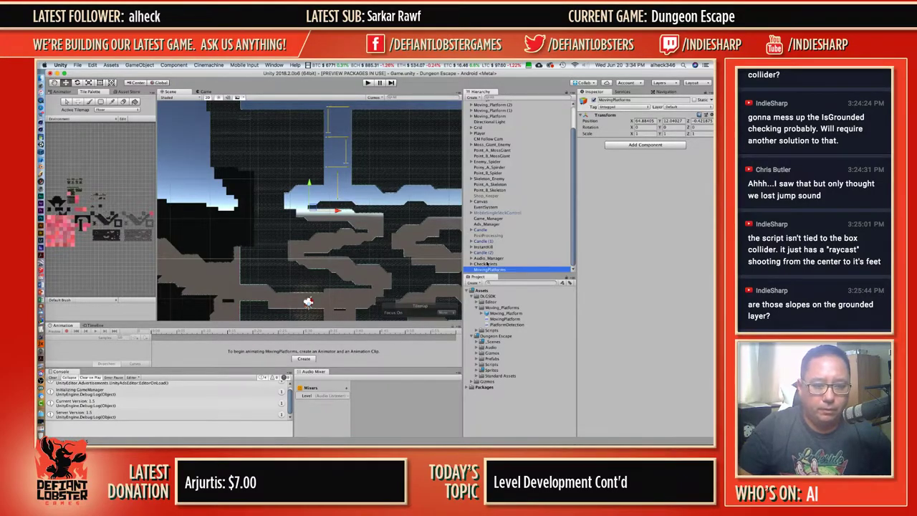
key("Return")
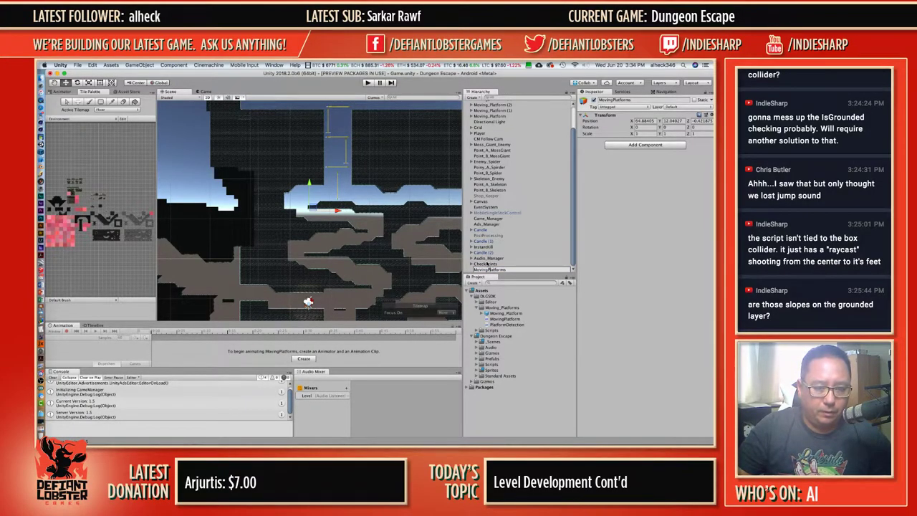
key("Return")
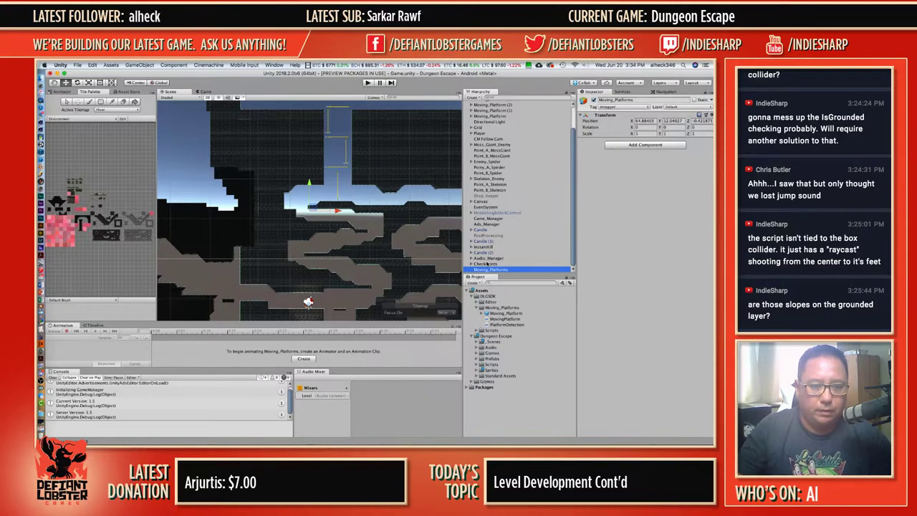
Reorder Moving_Platforms among the platforms near the start of the hierarchy, and nest all the Moving_Platform objects under it, leaving the group collapsed.
left_click_drag(482, 272, 486, 115)
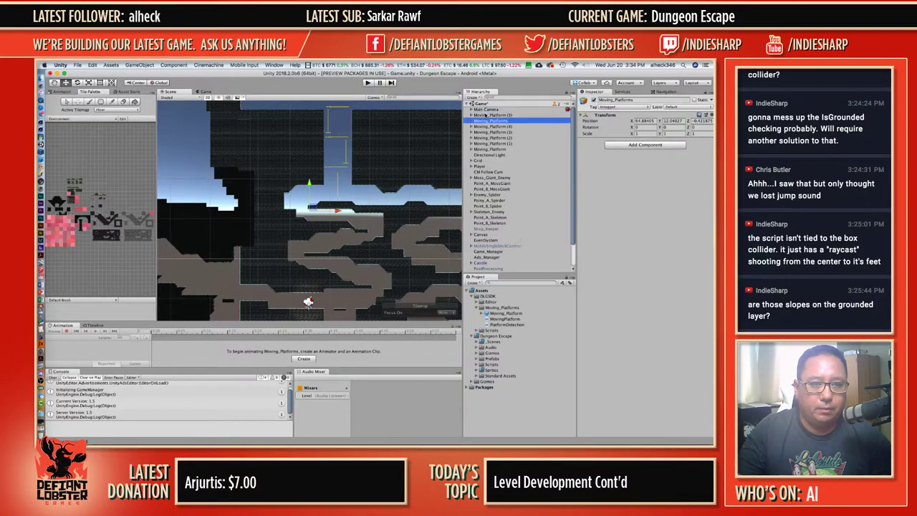
left_click(488, 114)
left_click(487, 126, "super")
left_click(487, 132, "super")
left_click(488, 137, "super")
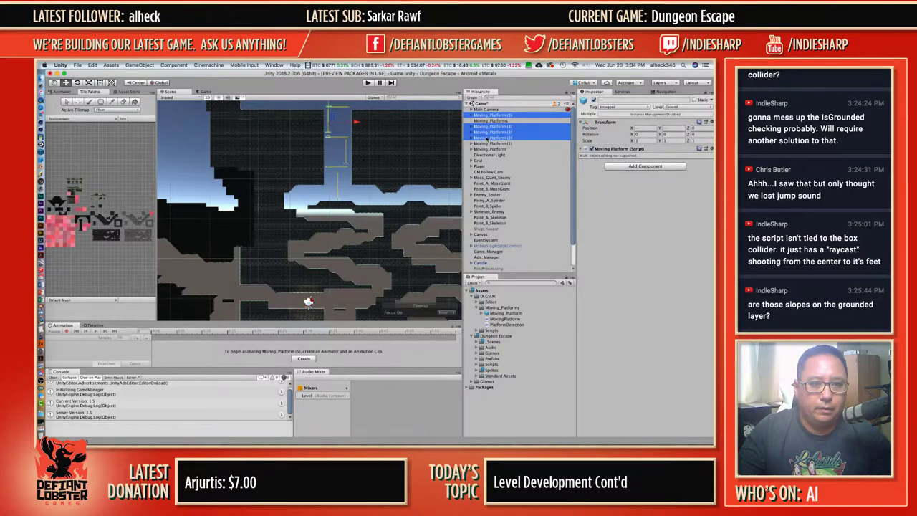
left_click(488, 143, "super")
left_click_drag(487, 143, 484, 121)
left_click(471, 115)
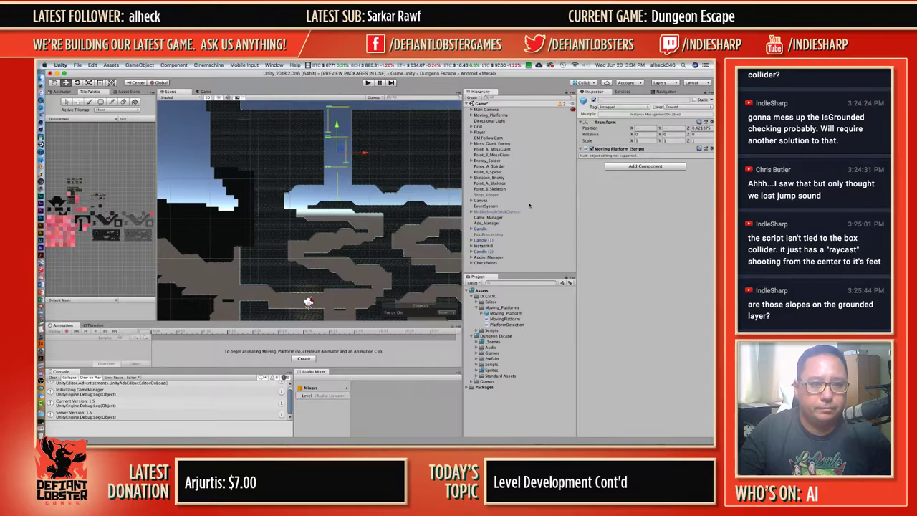
left_click(506, 270)
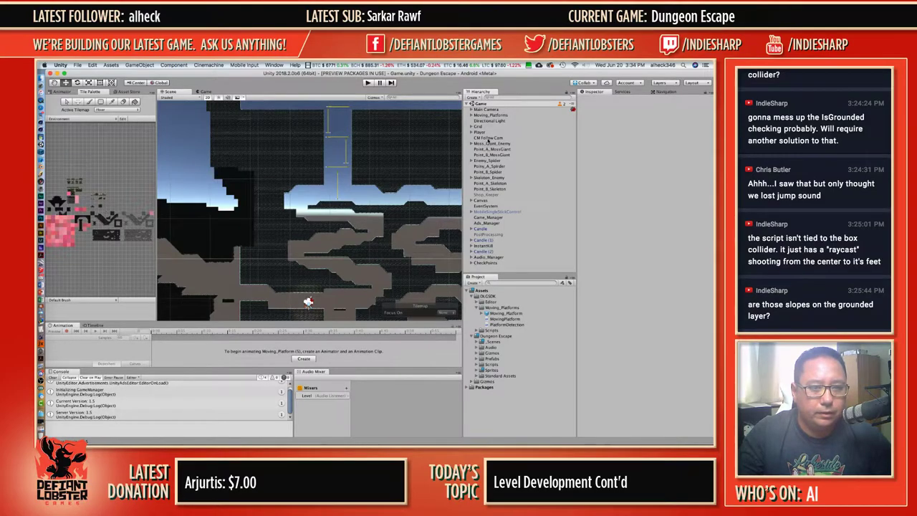
Move Player and CM Follow Cam together to the lower end of the platform shaft, at about X 68.17, Y 15.7.
left_click(489, 140)
left_click(480, 132, "super")
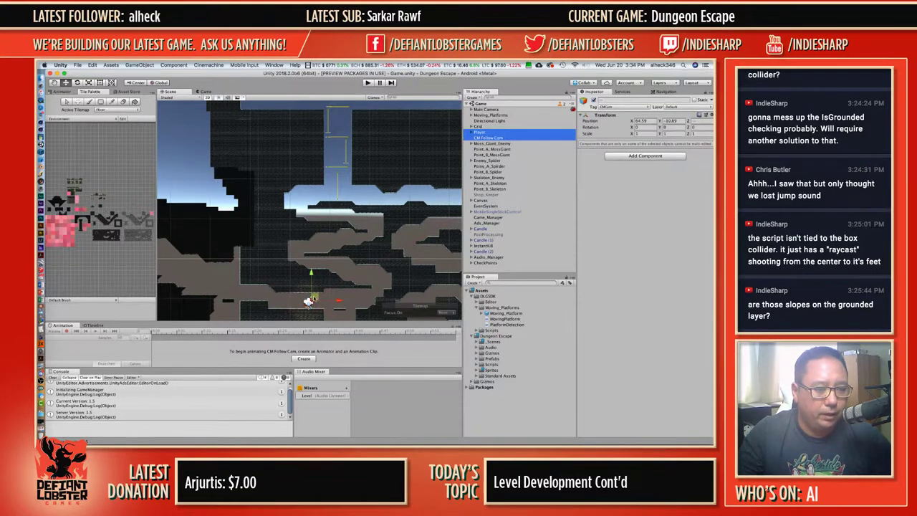
left_click_drag(309, 302, 321, 192)
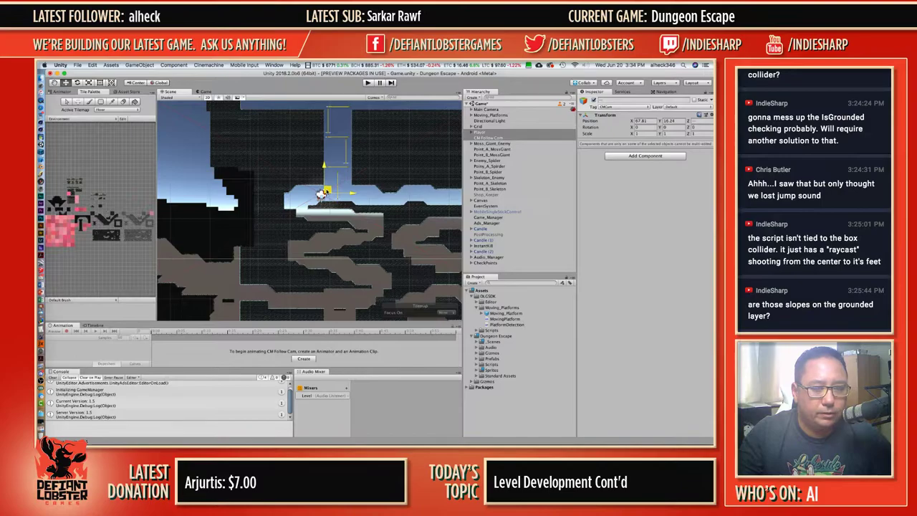
left_click(207, 92)
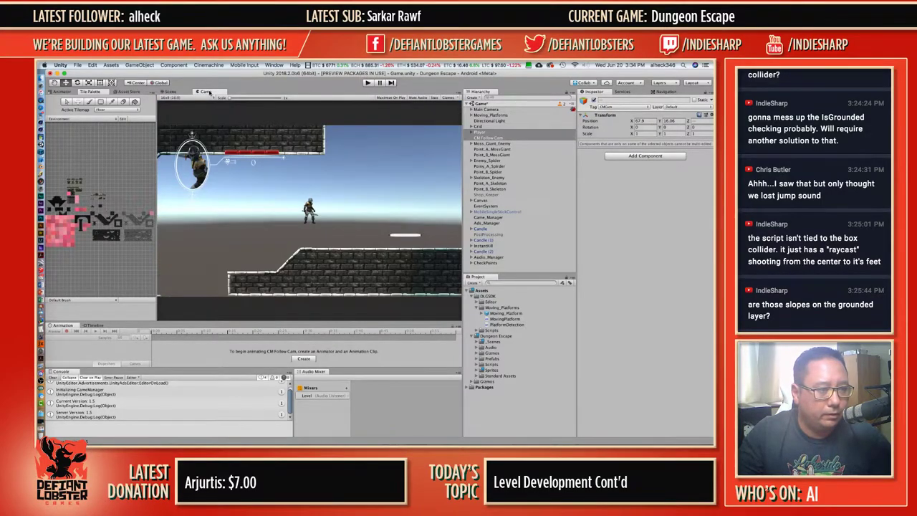
left_click(173, 92)
left_click_drag(320, 195, 324, 197)
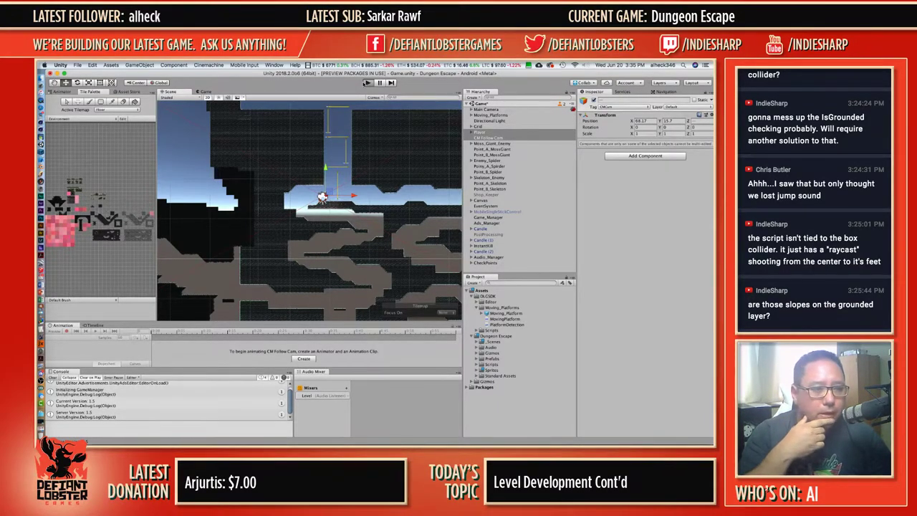
Start the game and jump the player from the floor below the shaft onto the lowest moving platform.
left_click(366, 82)
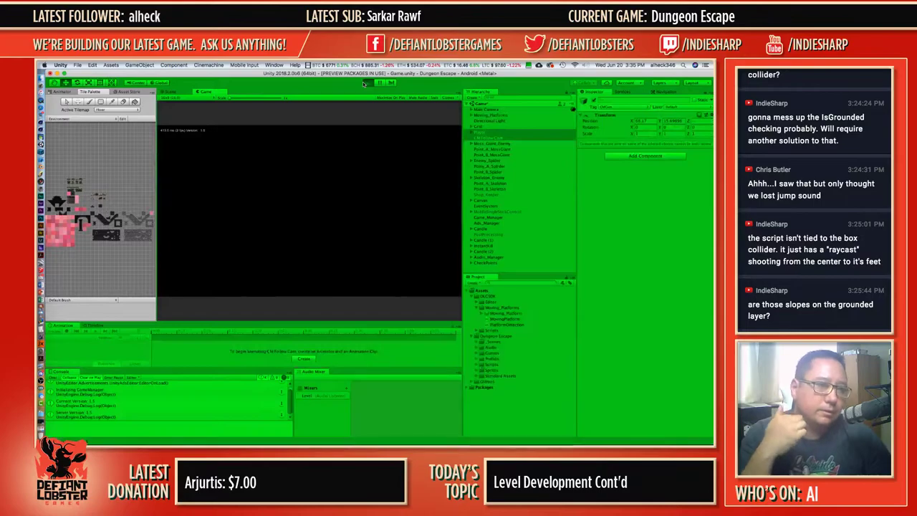
key("space")
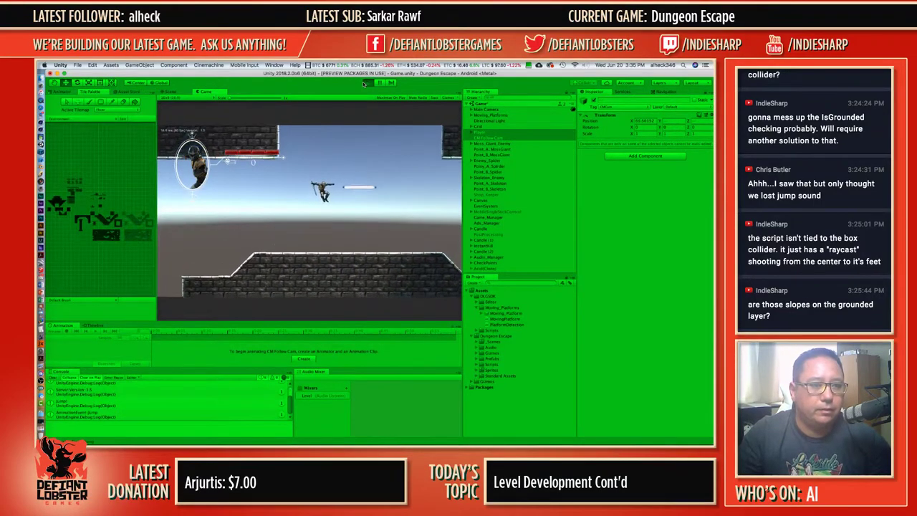
key("Left")
key("Right")
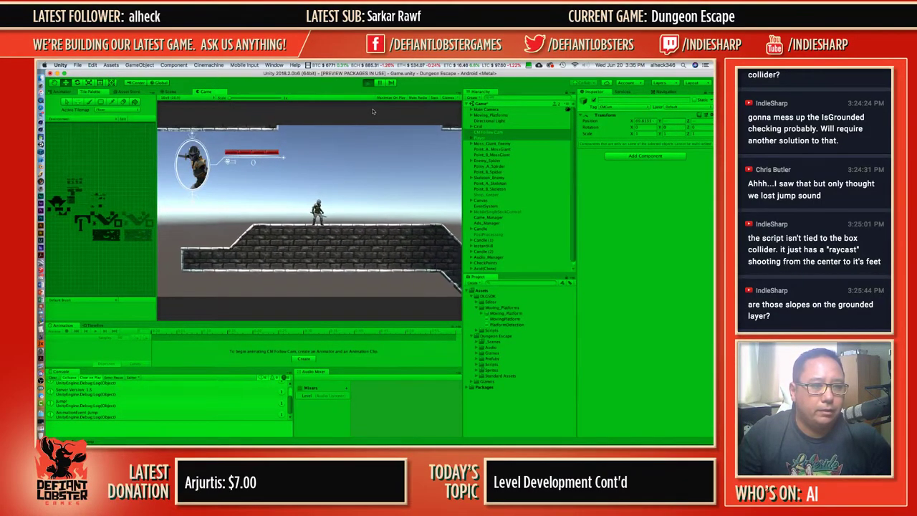
key("Left")
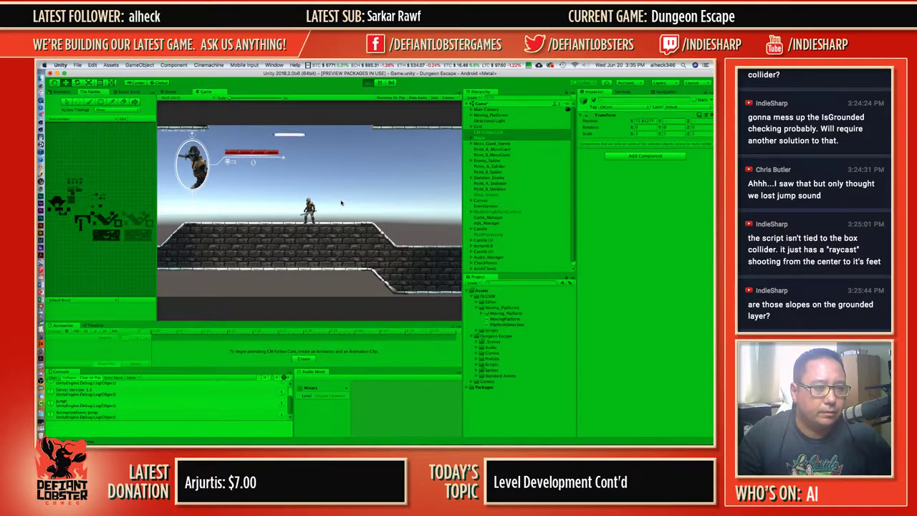
key("Right")
key("space")
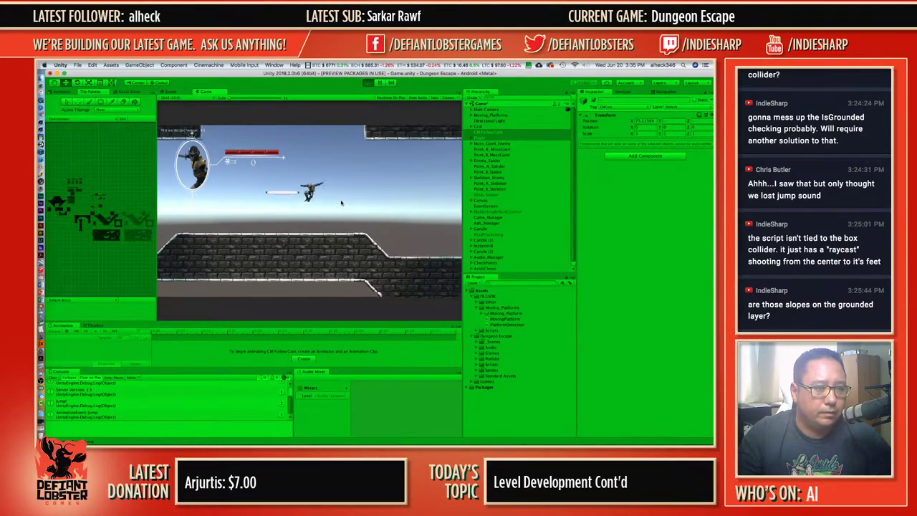
key("Left")
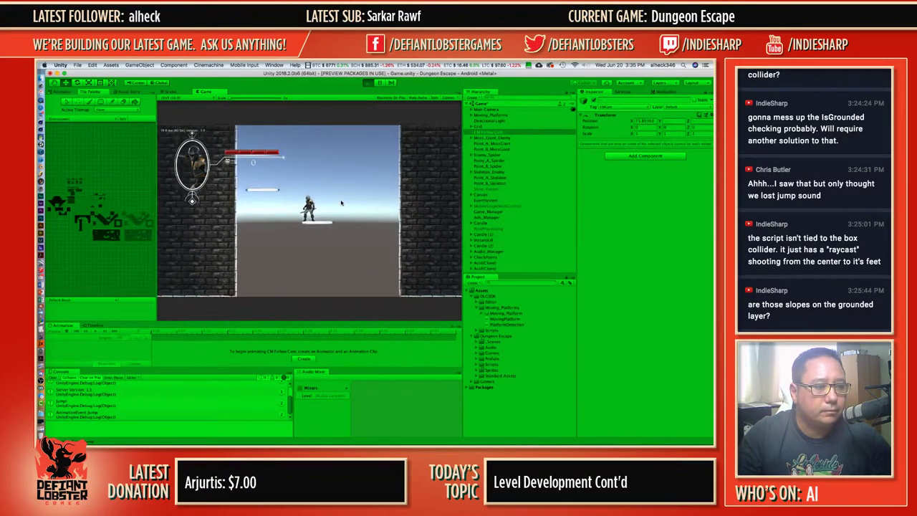
Play-test the climb by jumping the player from one moving platform to the next up the vertical shaft.
key("Left")
key("space")
key("Right")
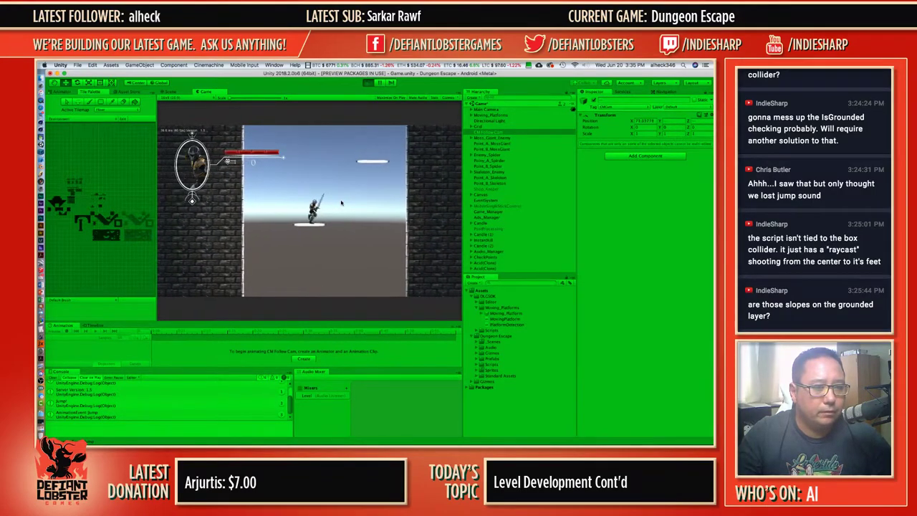
key("space")
key("Right")
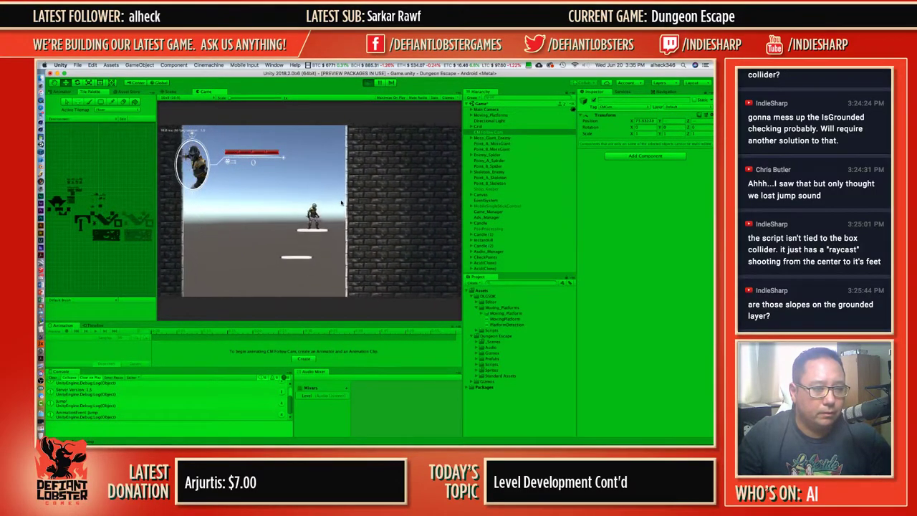
key("Left")
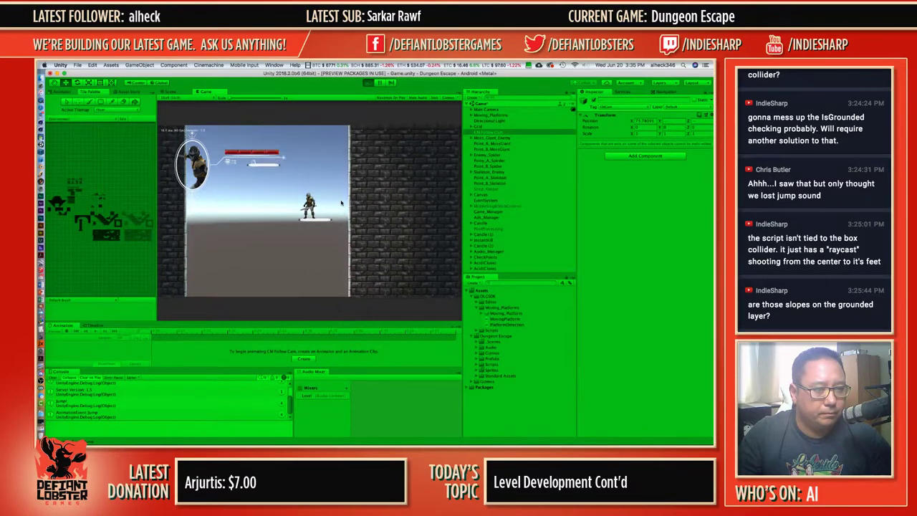
key("space")
key("Left")
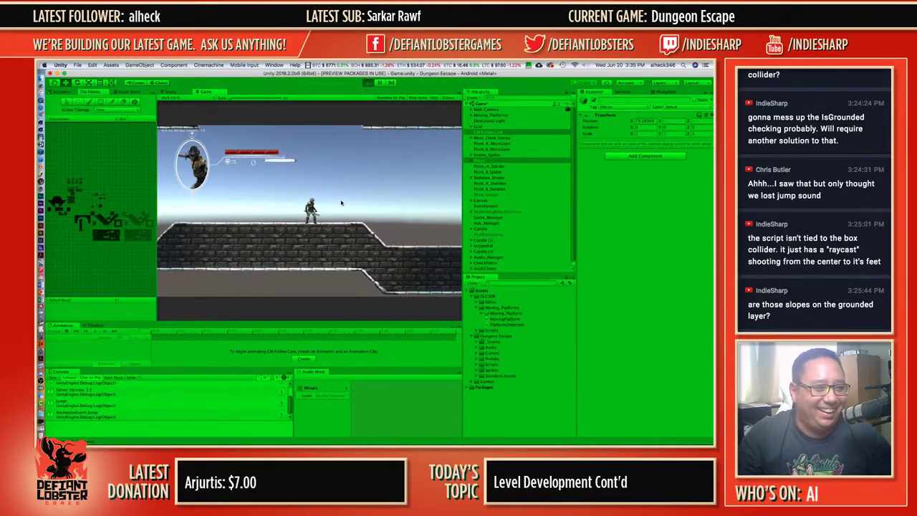
Retry the climb from the shaft floor, jumping across the moving platforms up to the left ledge above the shaft.
key("space")
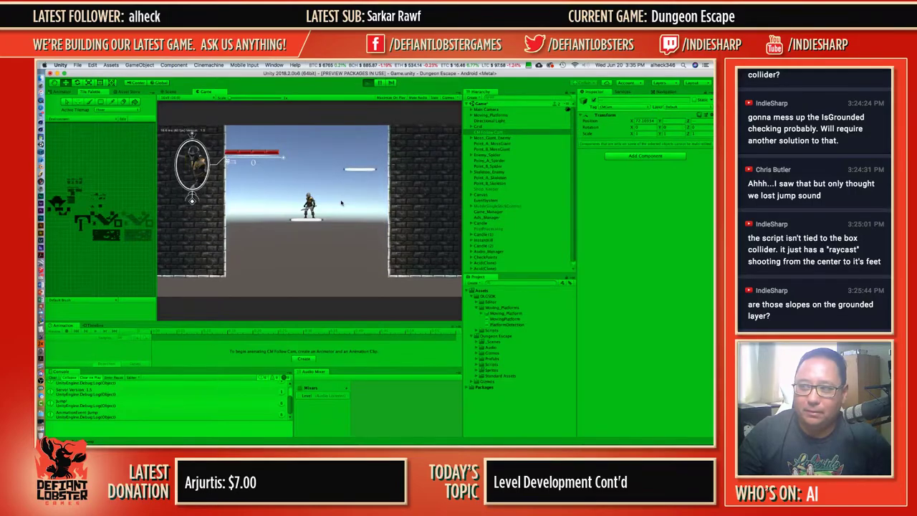
key("space")
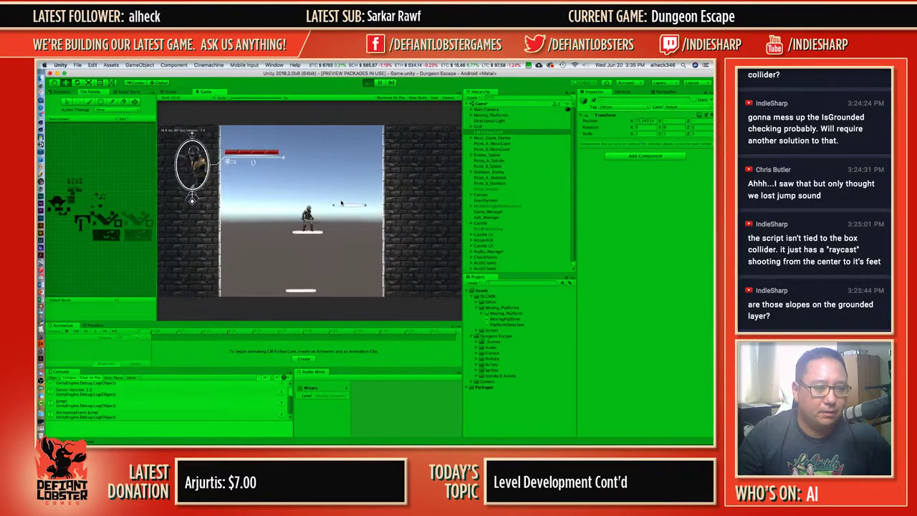
key("space")
key("d")
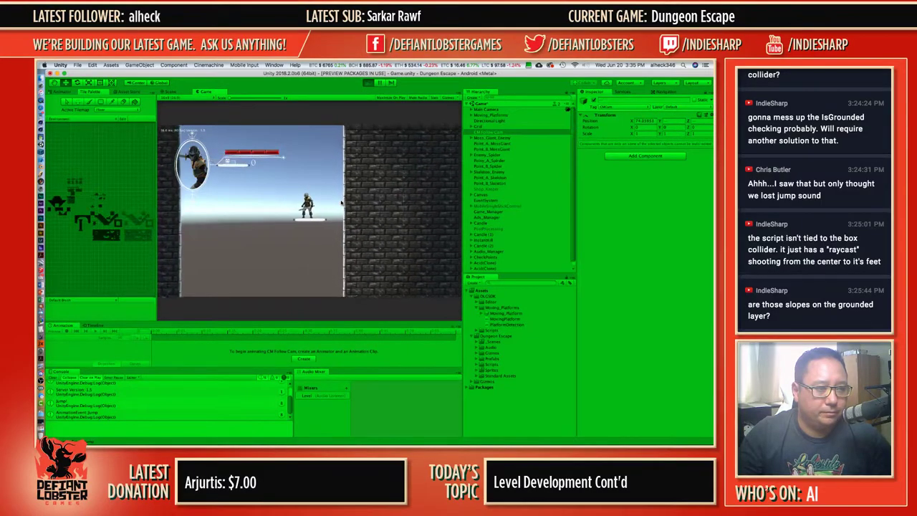
key("space")
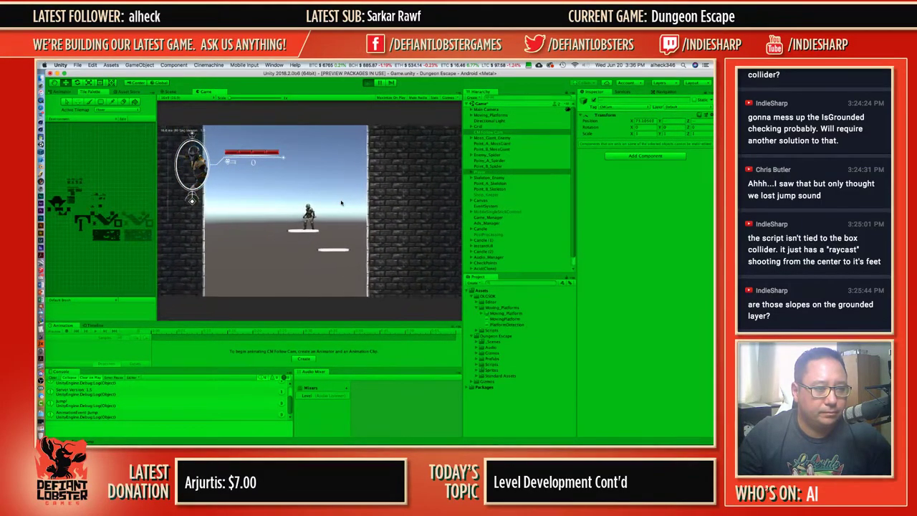
key("Right")
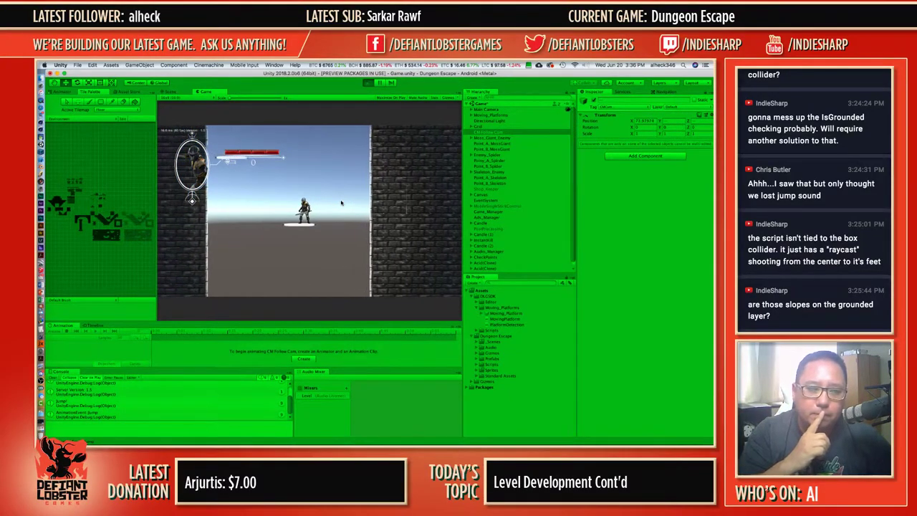
key("space")
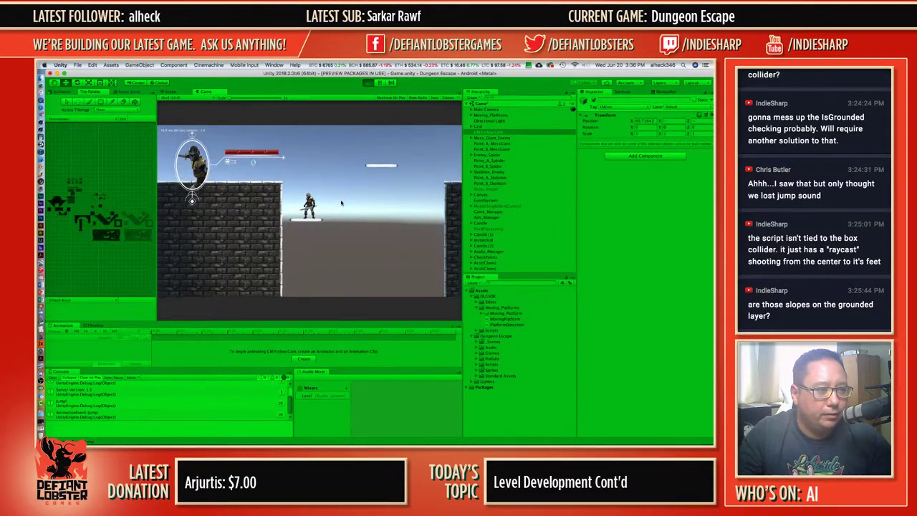
key("space")
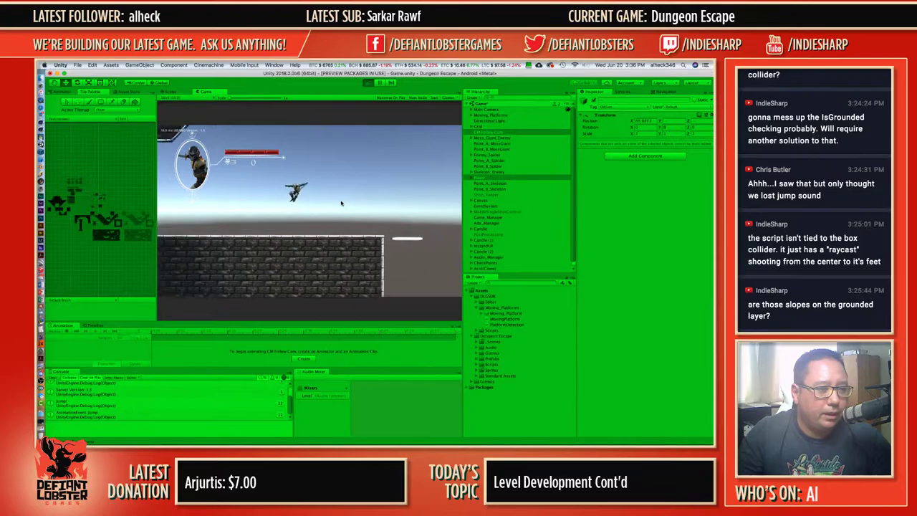
key("a")
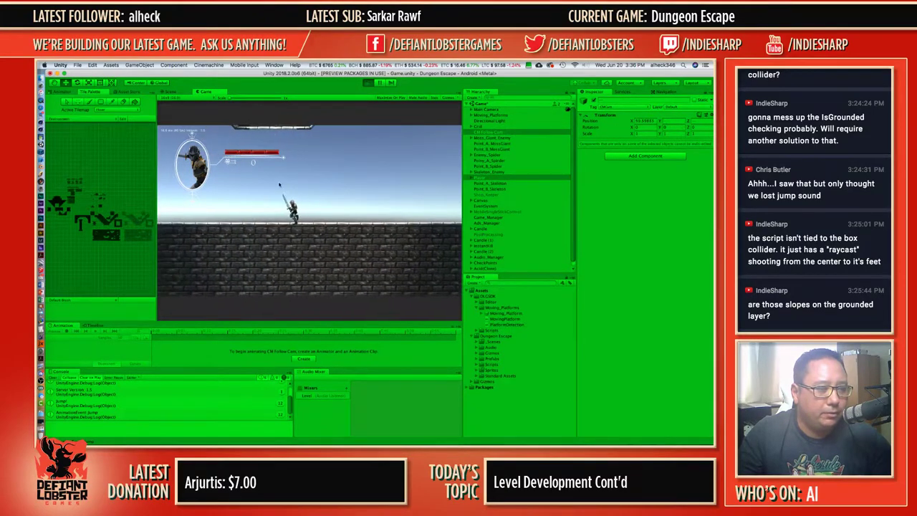
Run the player left along the upper ledge, then back to the edge of the shaft.
key("Left")
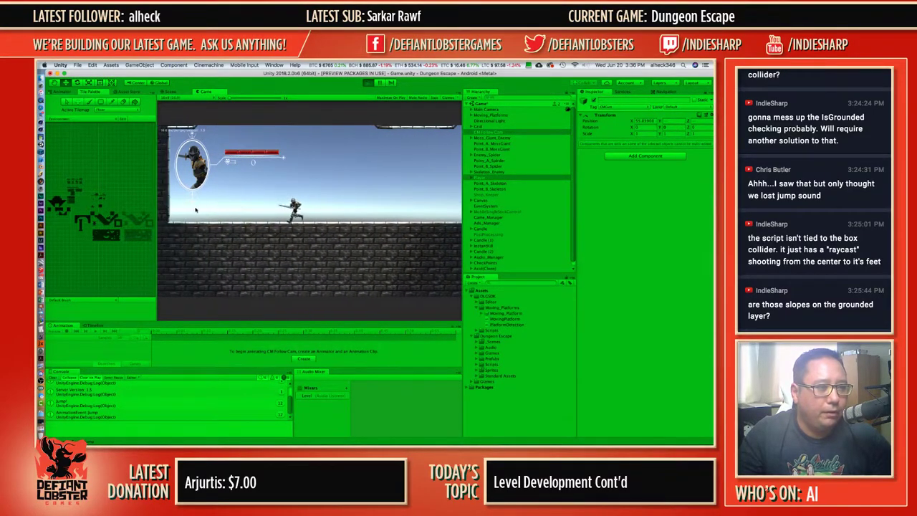
key("Right")
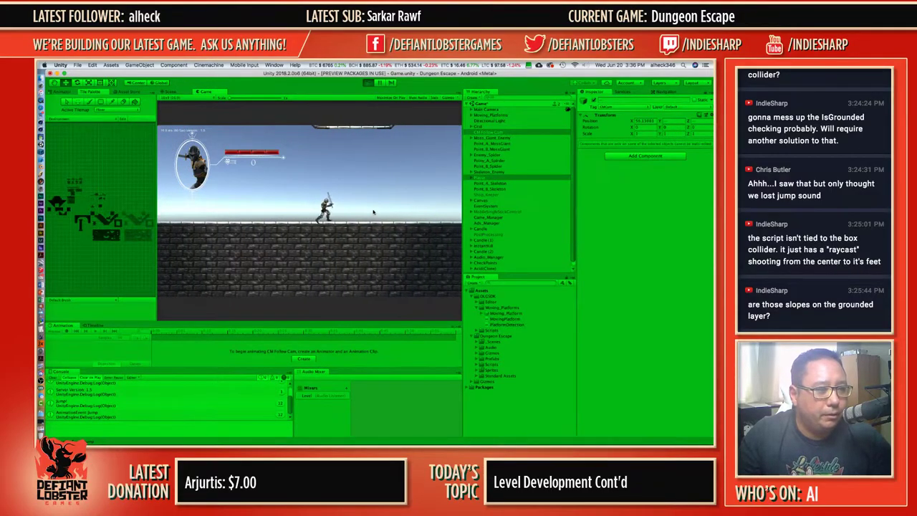
key("Right")
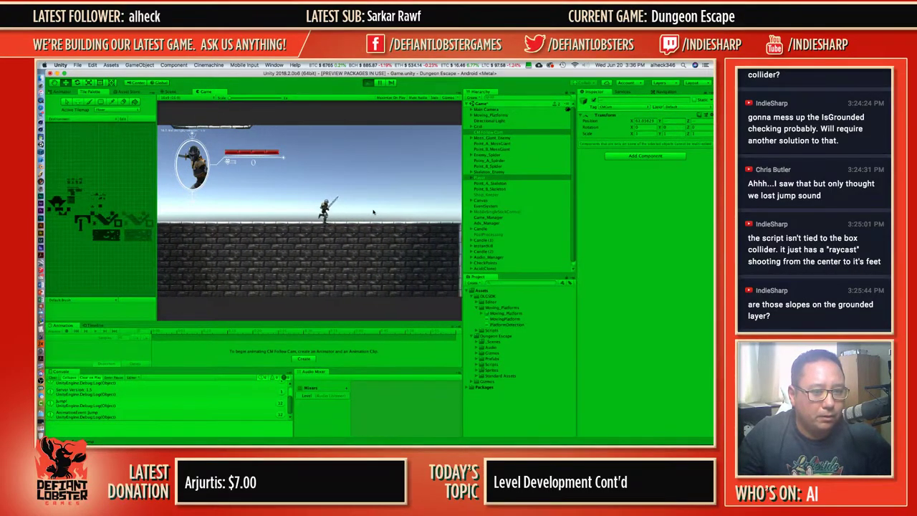
key("Right")
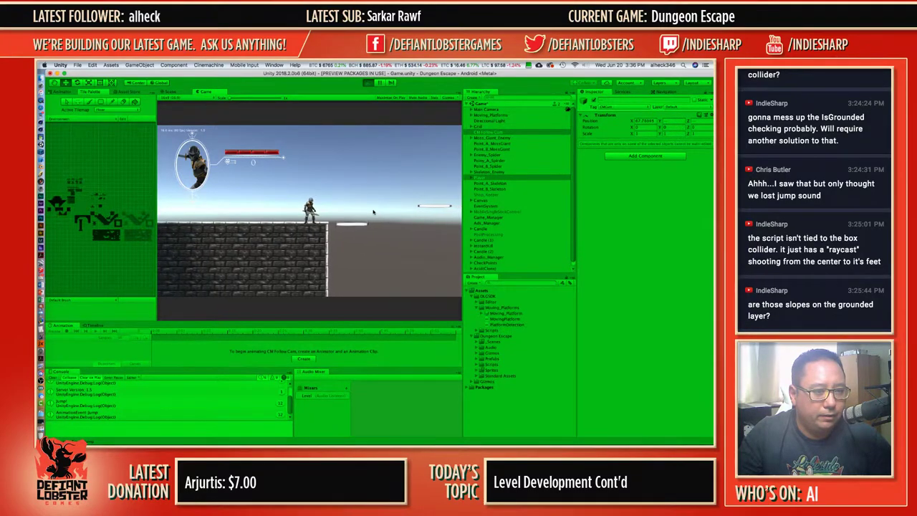
Cross the shaft opening on the top moving platform, run the player along the right ledge, and stop the game.
key("Right")
key("space")
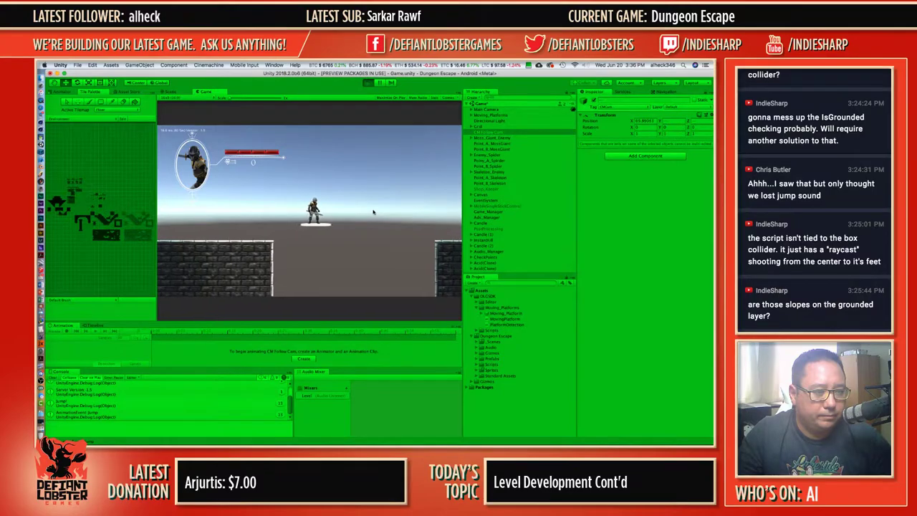
key("Right")
key("space")
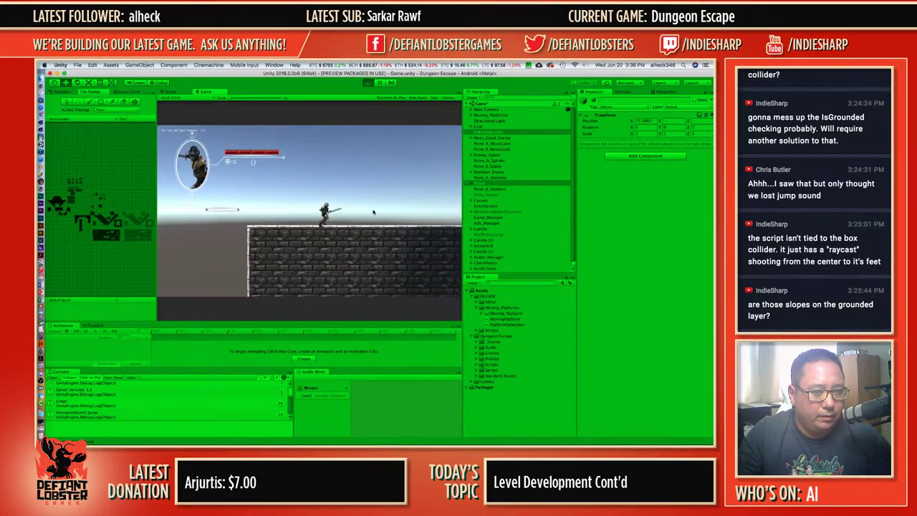
key("Right")
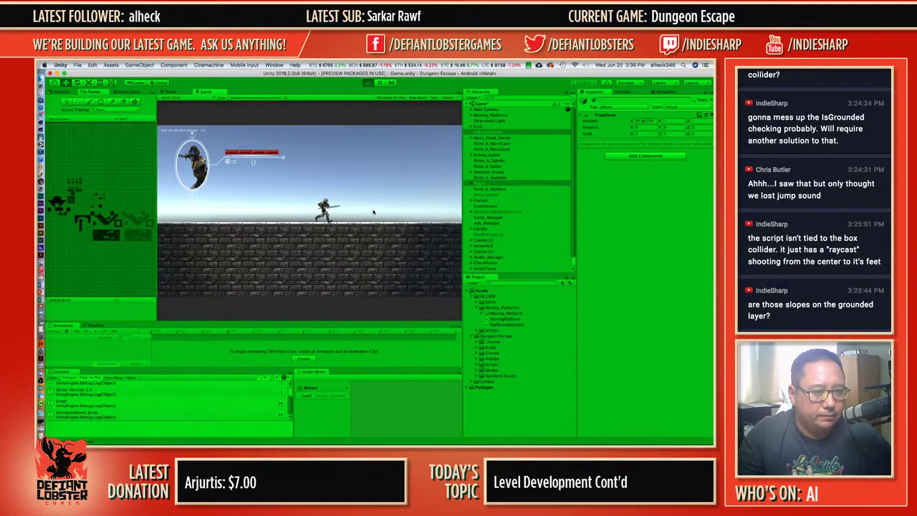
key("d")
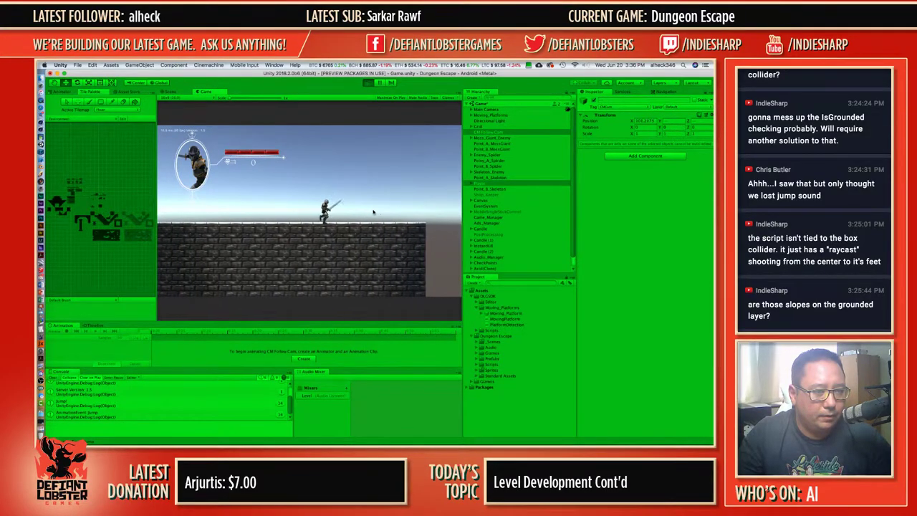
key("super+p")
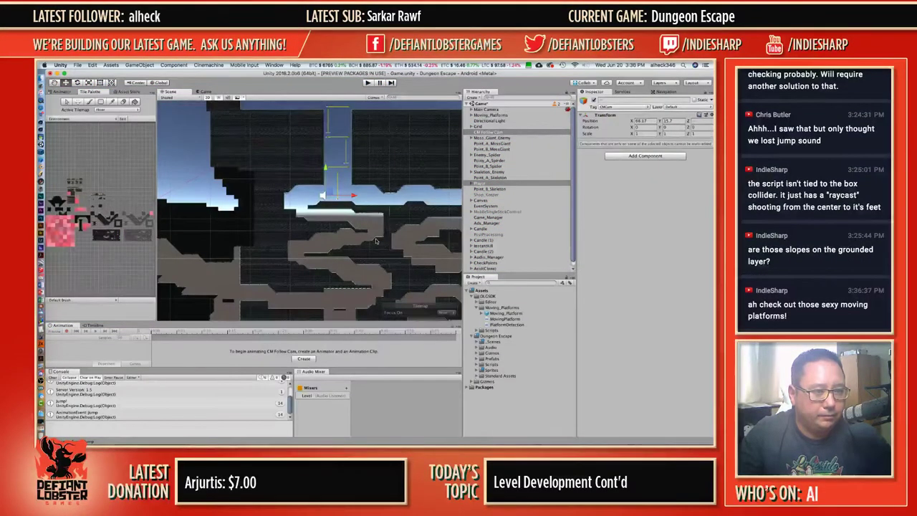
Erase the floating floor strip and the long upper and lower tile arms at the far right end of the level.
scroll(375, 235, "down", 5)
middle_click_drag(410, 157, 205, 167)
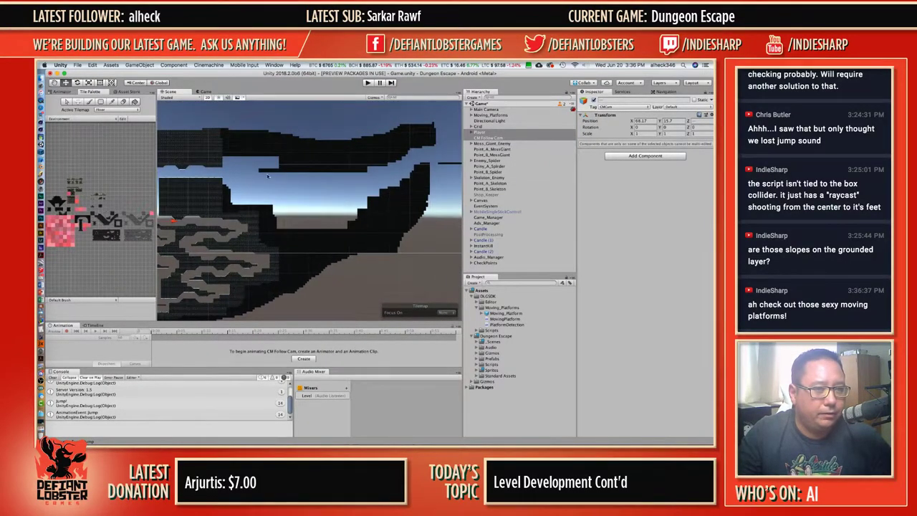
right_click_drag(205, 168, 324, 156)
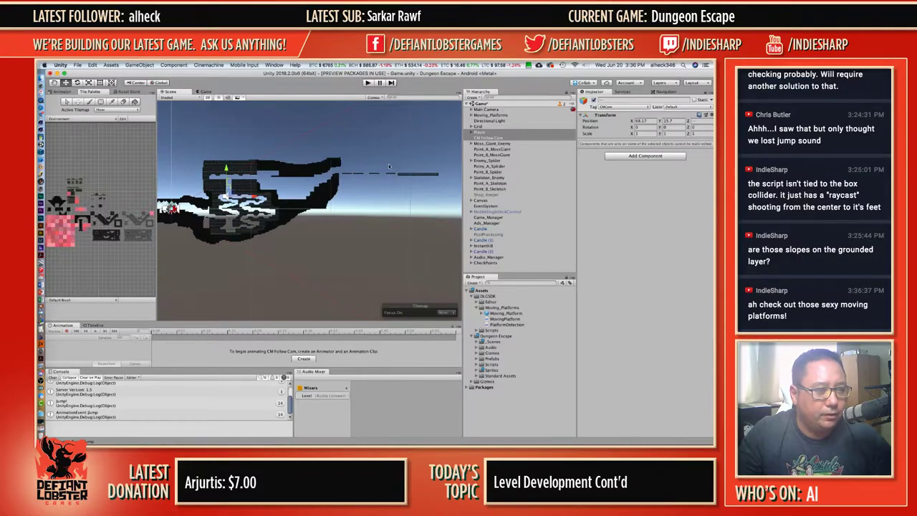
key("b")
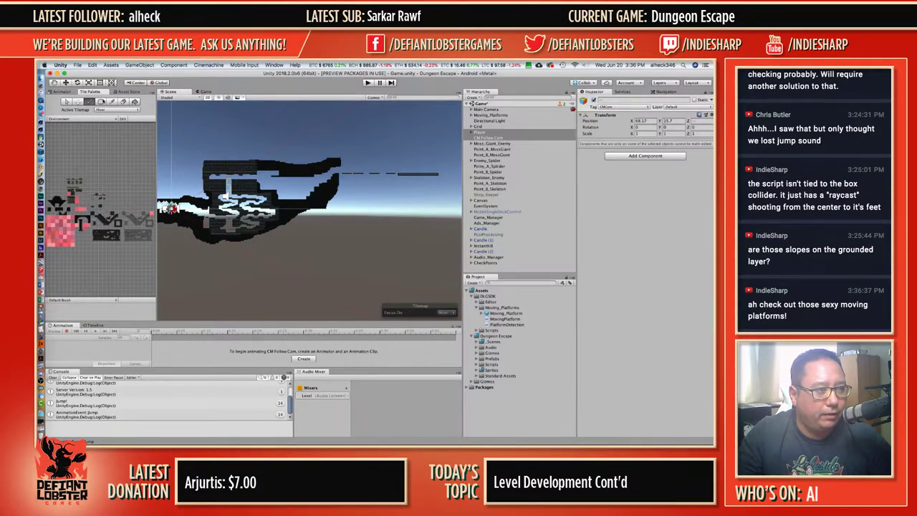
key("d")
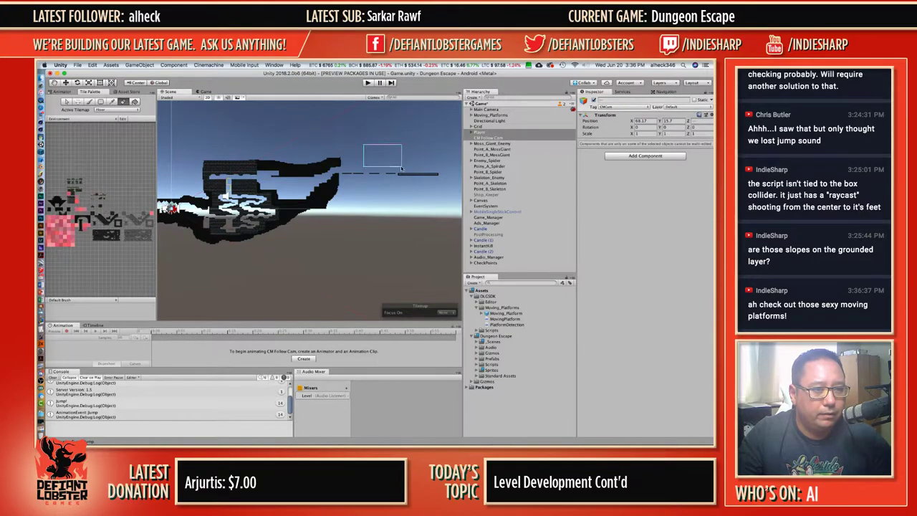
left_click_drag(443, 184, 367, 175)
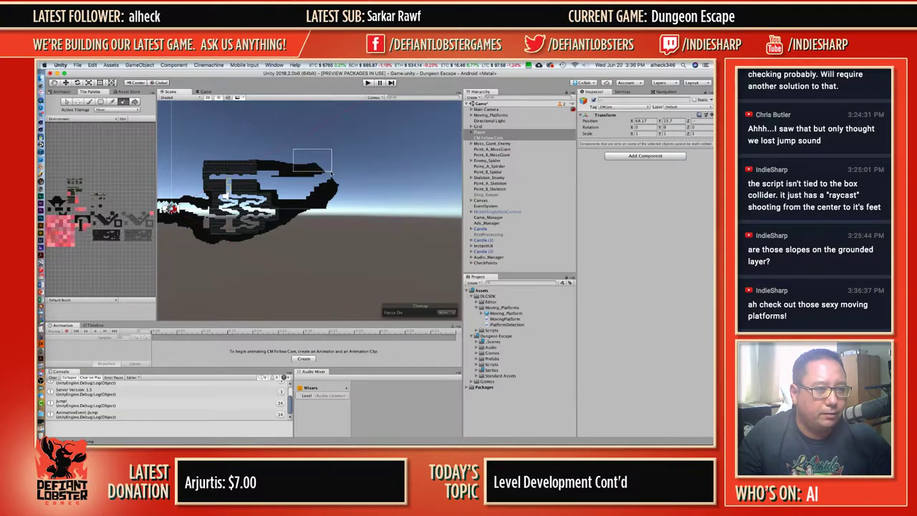
left_click_drag(336, 183, 337, 187)
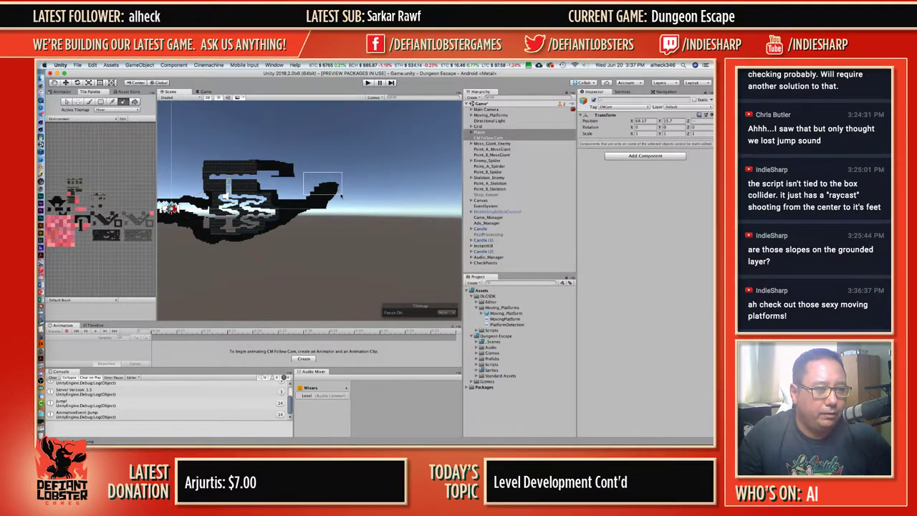
left_click(341, 196)
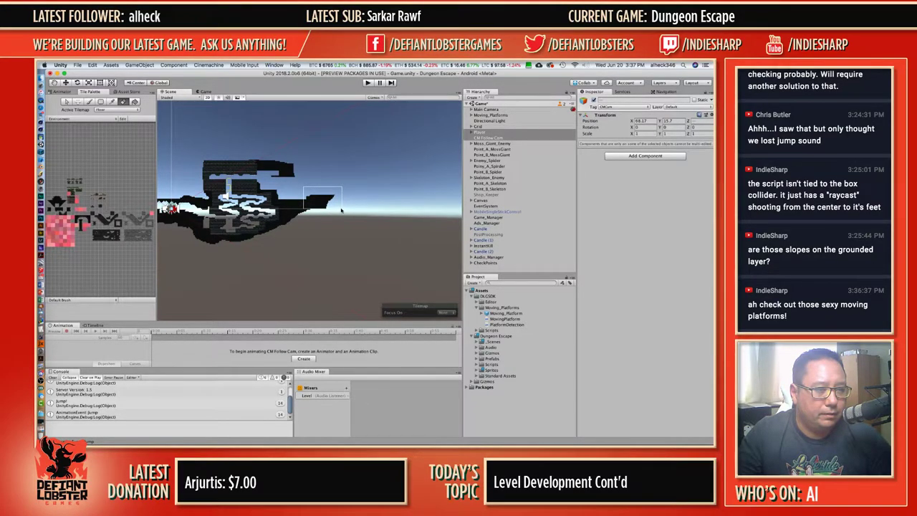
left_click(341, 210)
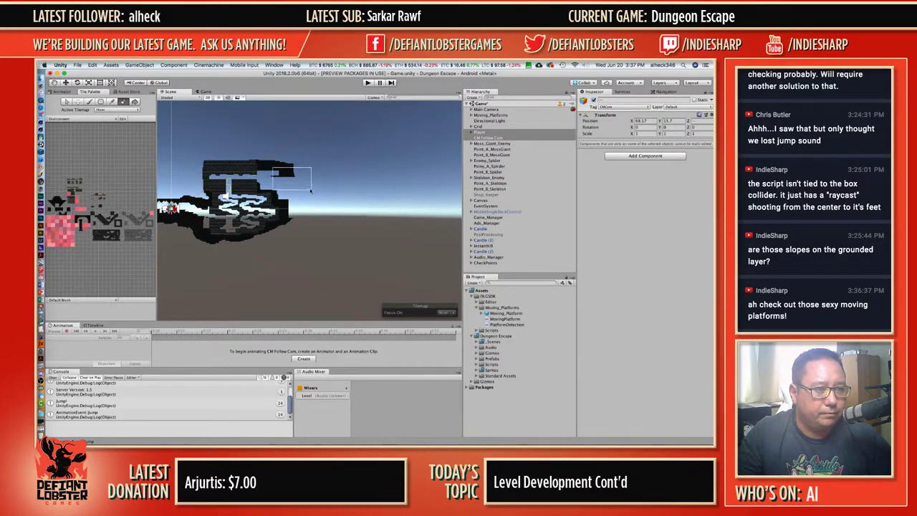
Erase the remaining overhanging tiles at the end of the upper right ledge.
scroll(316, 190, "up", 2)
scroll(316, 190, "up", 3)
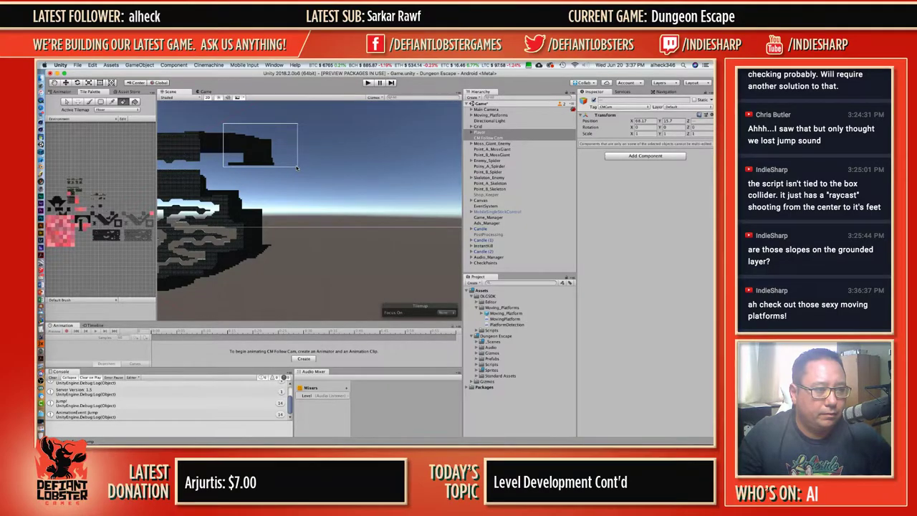
left_click(298, 168)
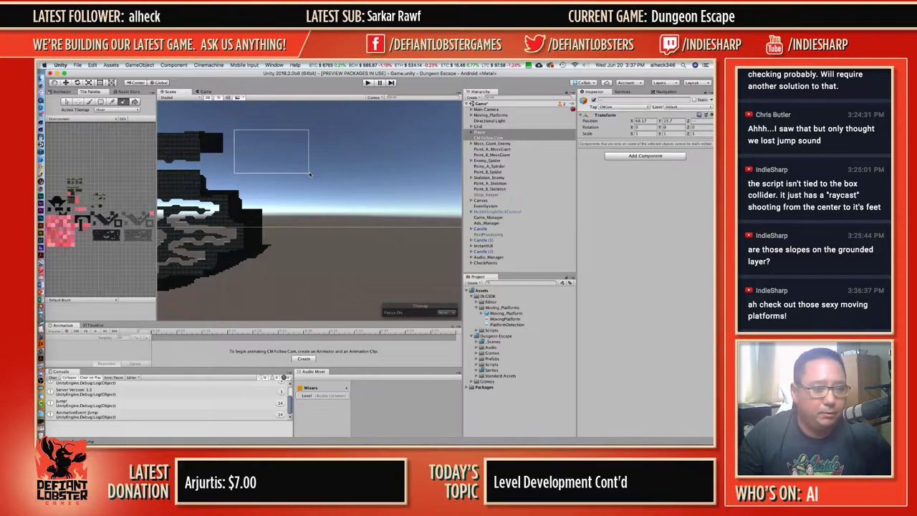
Erase the short static platform tiles floating at the top of the wide shaft in the lower cave.
scroll(213, 174, "up", 3)
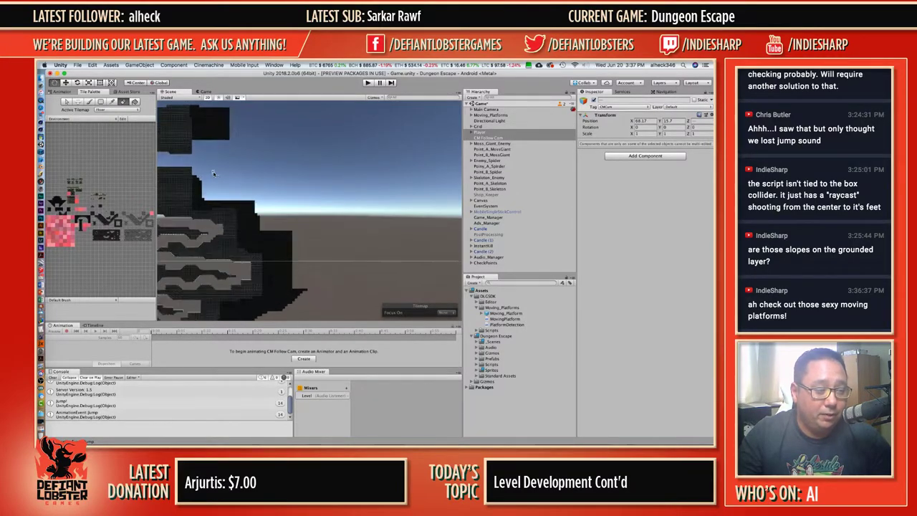
scroll(213, 173, "down", 3)
scroll(355, 174, "down", 2)
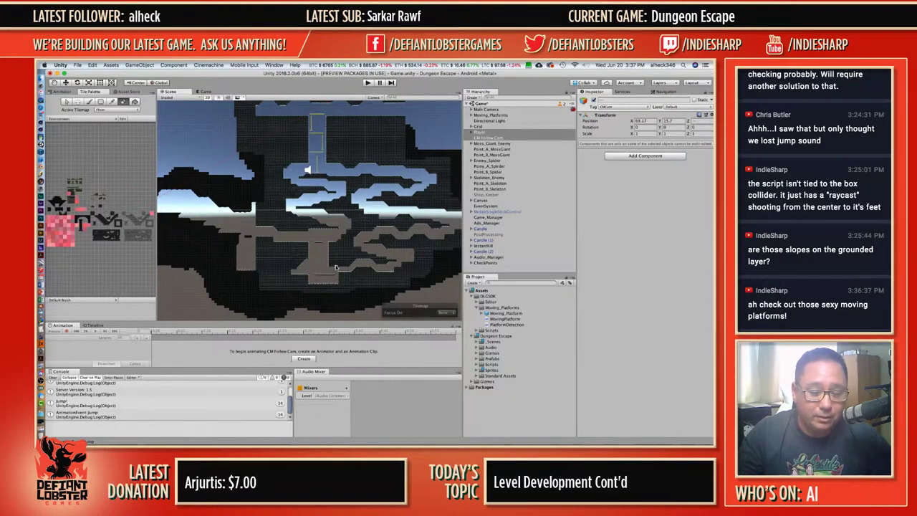
scroll(334, 266, "up", 5)
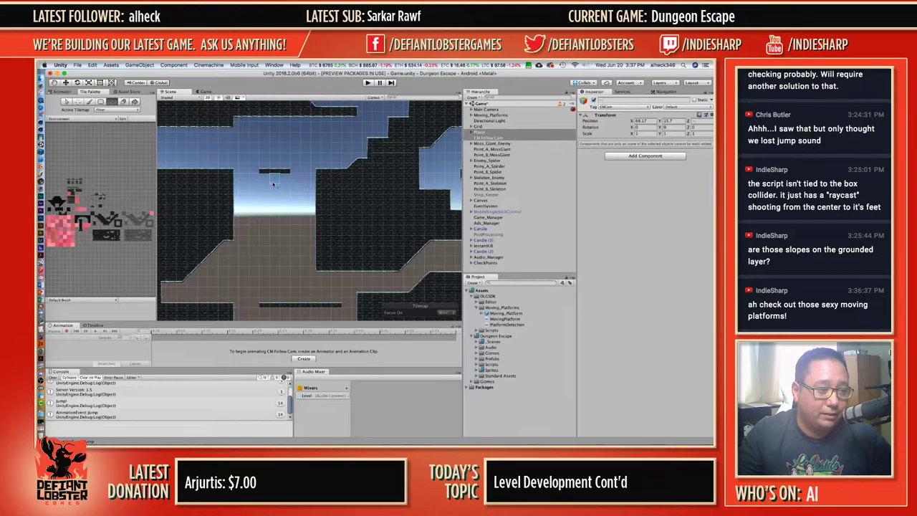
left_click_drag(264, 170, 283, 169, "shift")
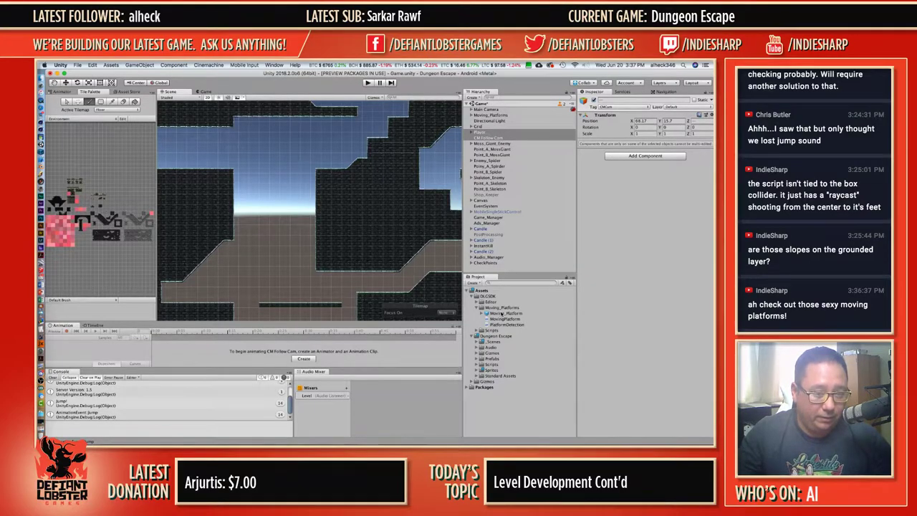
Place a Moving_Platform prefab at the shaft's upper left edge, at about X 70.14, Y -12.55.
left_click(261, 179)
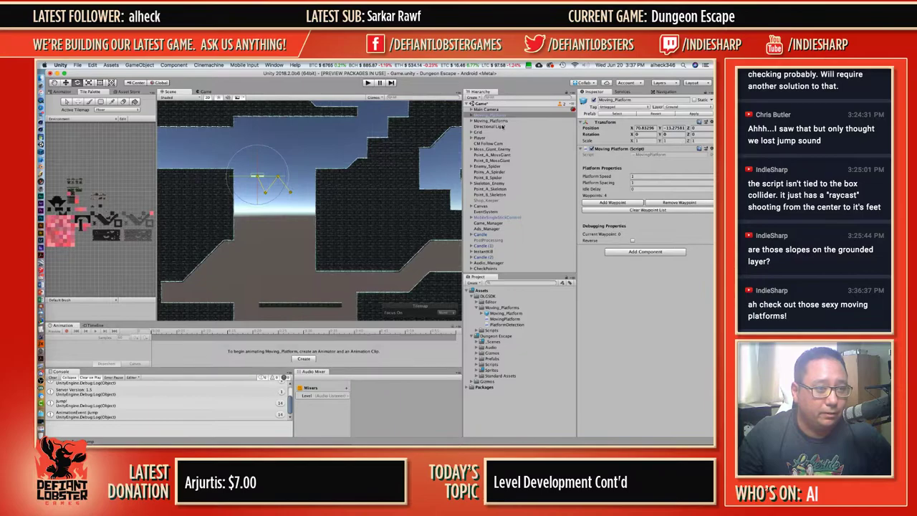
key("w")
left_click_drag(260, 173, 253, 165)
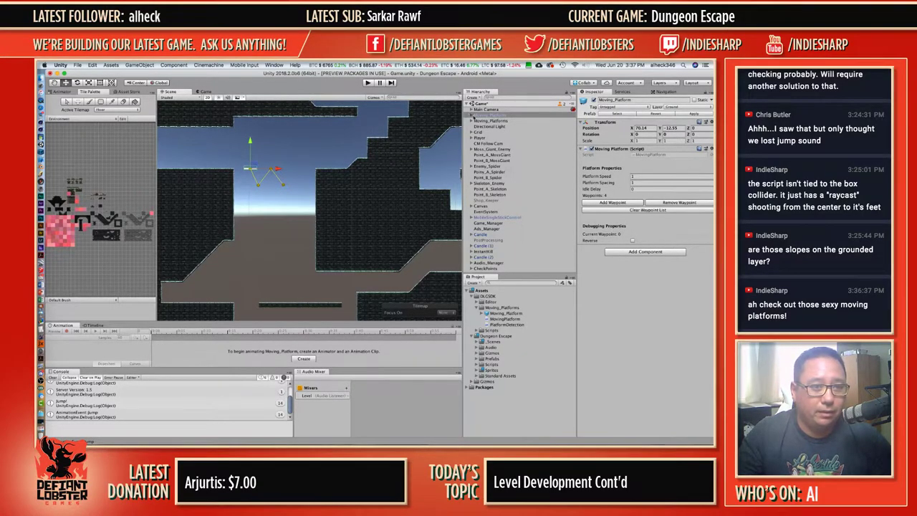
Clear the new moving platform's existing waypoints and add two fresh ones.
left_click(667, 204)
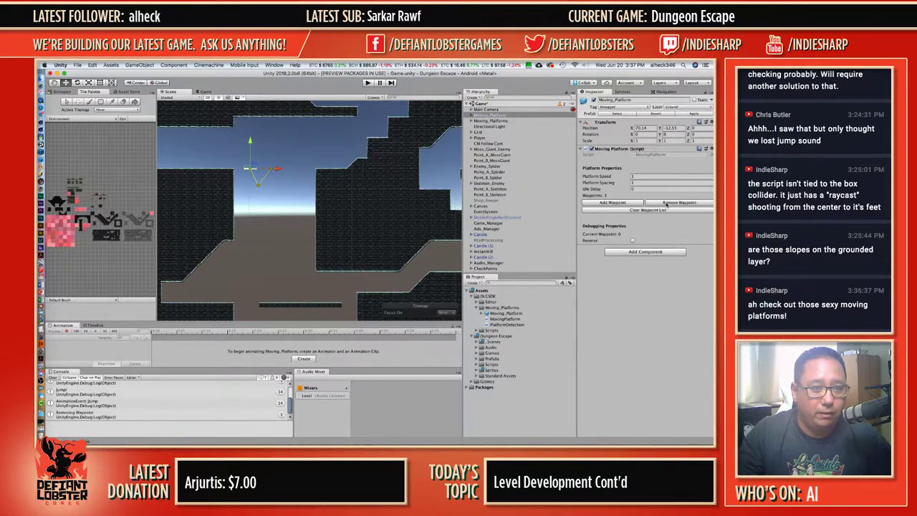
left_click(620, 210)
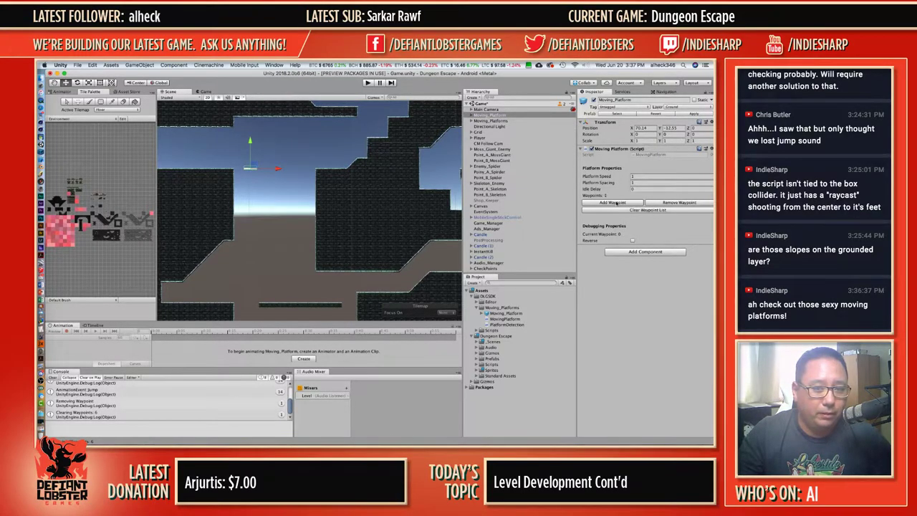
left_click(615, 202)
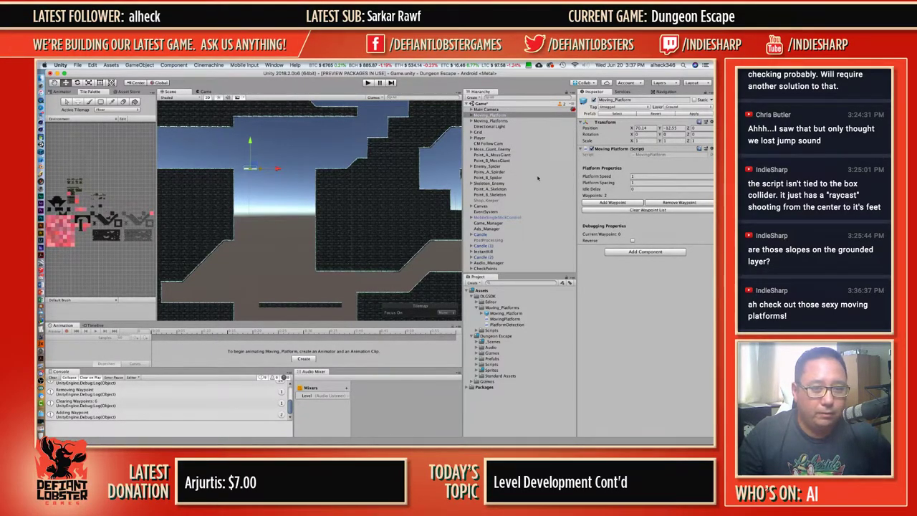
Move the new platform's Waypoint: 1 horizontally across the shaft to about X 4.8.
left_click(472, 115)
left_click(486, 133)
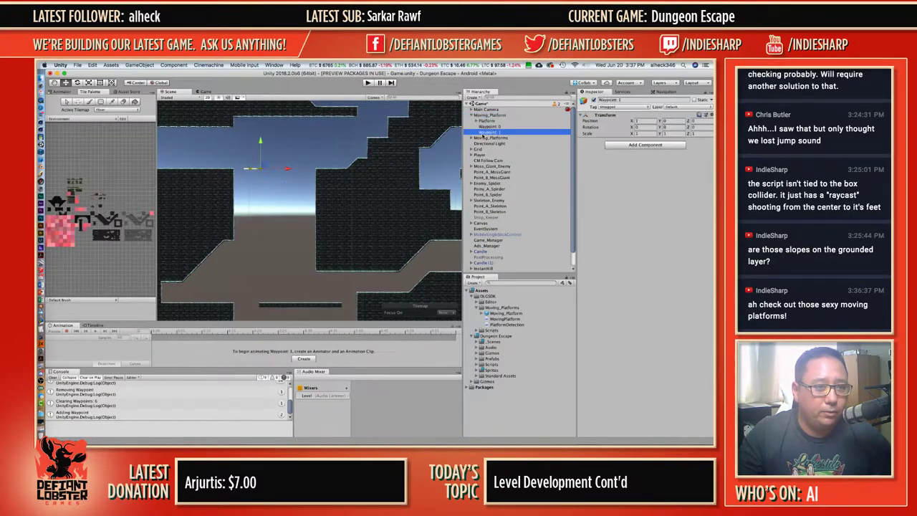
left_click_drag(290, 170, 333, 170)
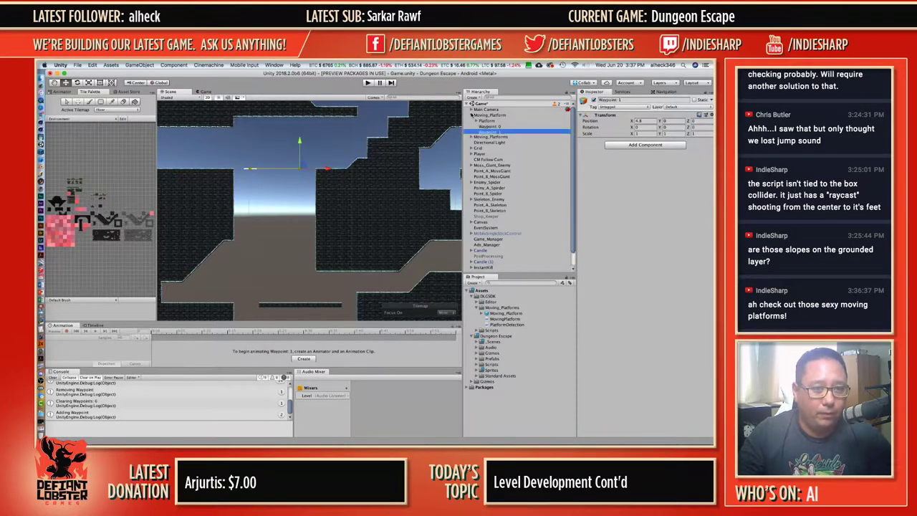
left_click(472, 115)
Parent the new platform under the Moving_Platforms group and rename it Moving_Platform (6).
left_click(487, 116)
left_click_drag(485, 121, 485, 123)
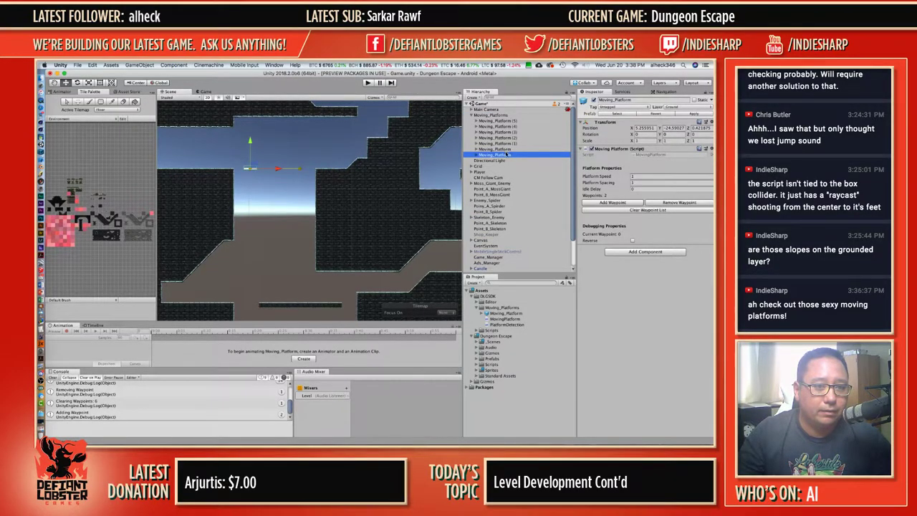
left_click(508, 154)
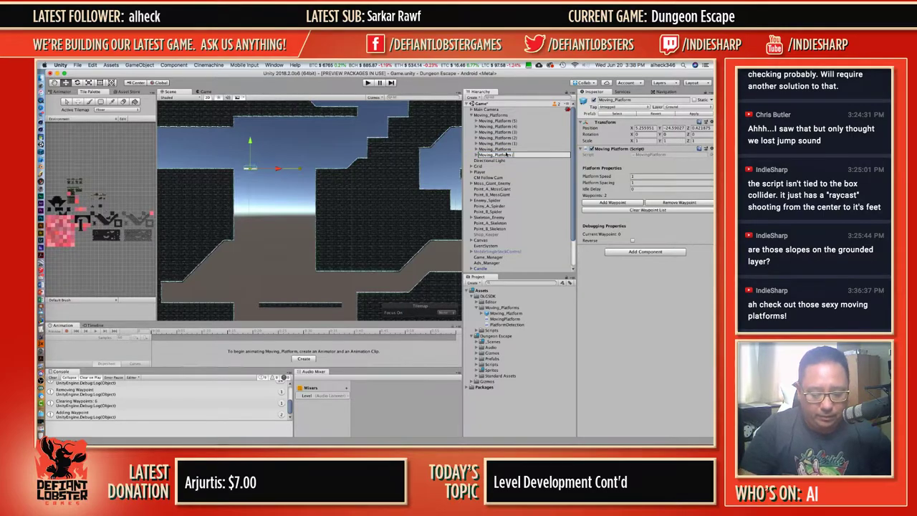
key("Return")
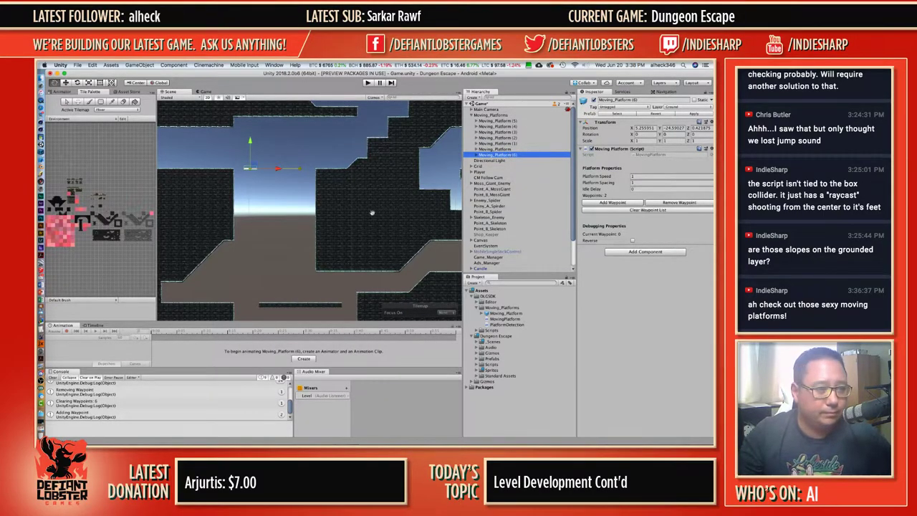
Erase the static platform above the spike pit from the Floor tilemap.
middle_click_drag(257, 217, 301, 121)
middle_click_drag(330, 197, 302, 178)
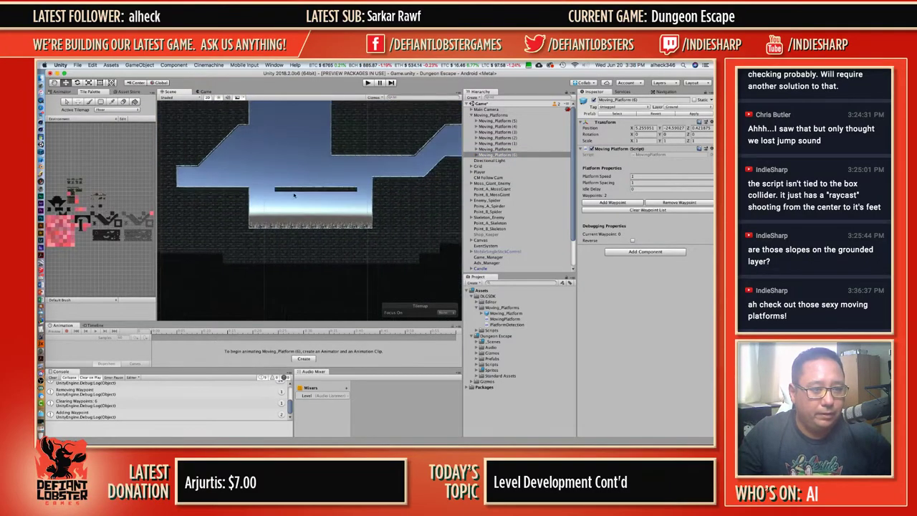
left_click(280, 190)
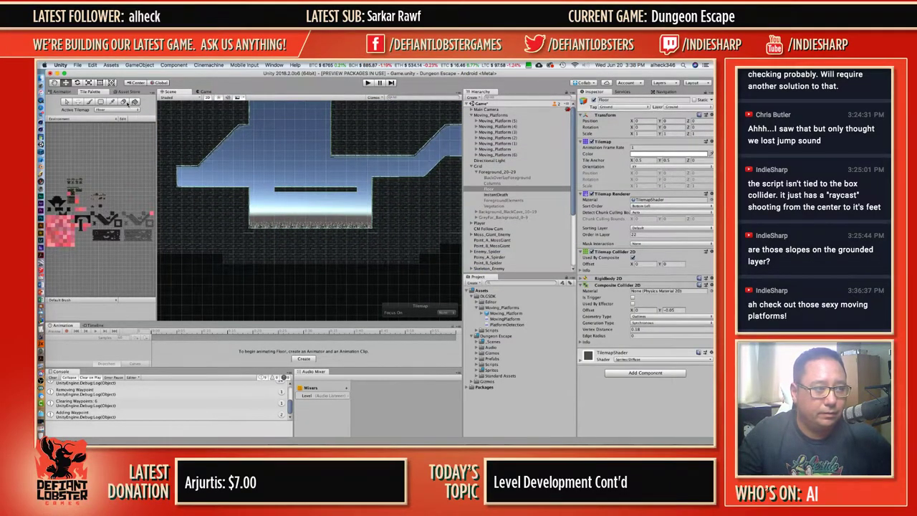
left_click(125, 102)
left_click_drag(260, 189, 352, 190)
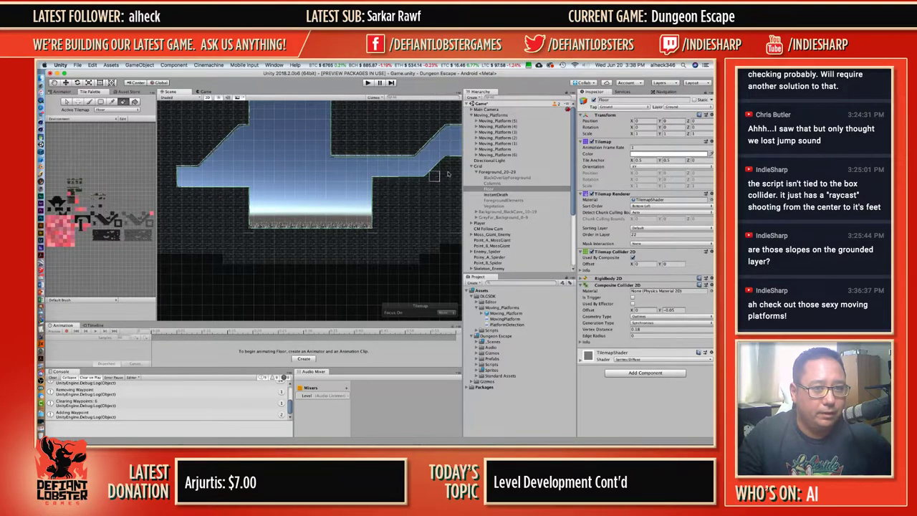
Duplicate Moving_Platform (6) and move the copy down over the left side of the spike pit, at about X 5.44.
left_click(494, 155)
key("super+d")
scroll(313, 209, "down", 2)
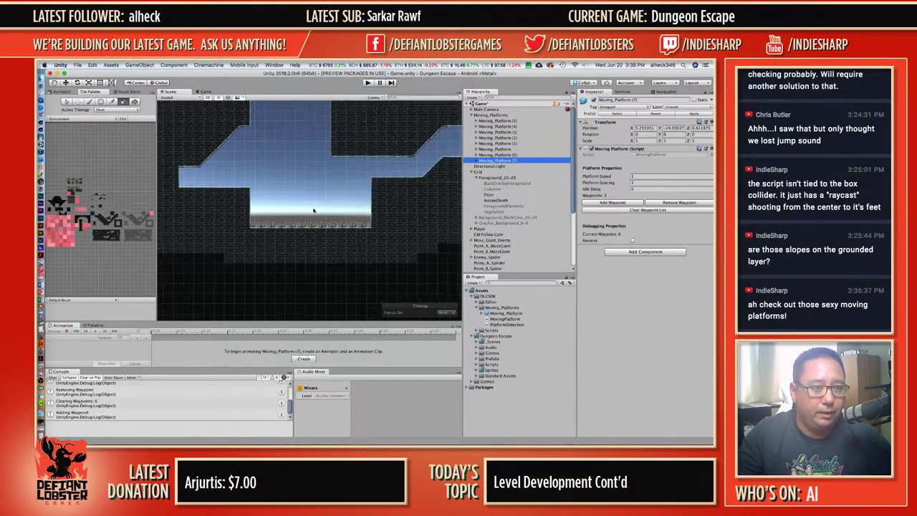
middle_click_drag(317, 180, 291, 250)
key("e")
key("w")
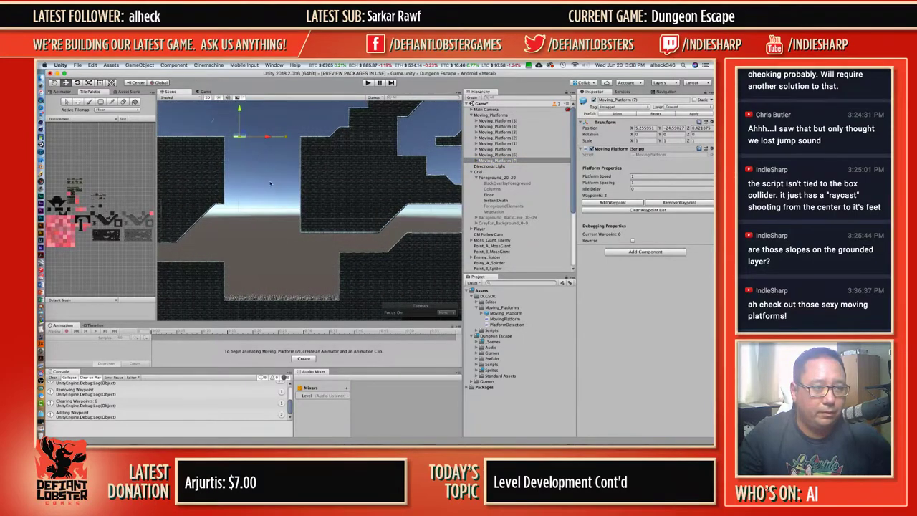
left_click_drag(244, 133, 246, 267)
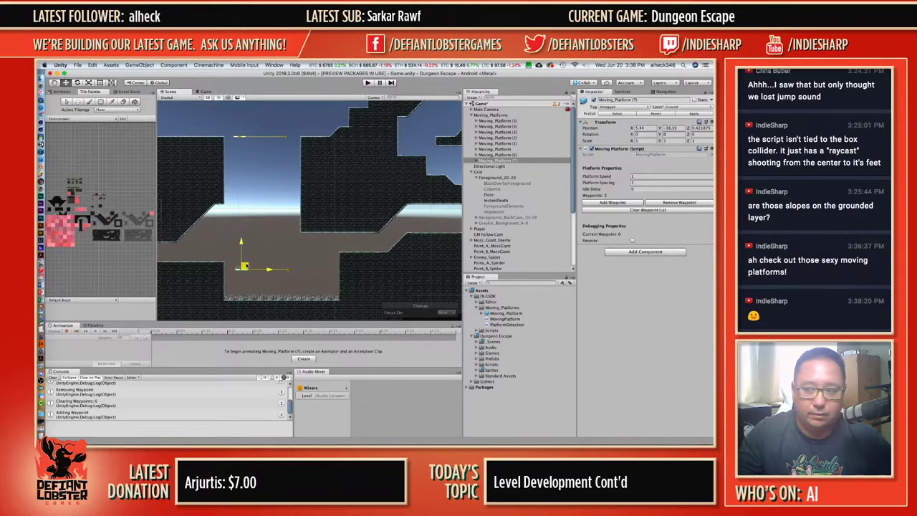
Shorten the pit platform's path by moving its Waypoint: 1 to about X 3.41.
scroll(259, 278, "up", 3)
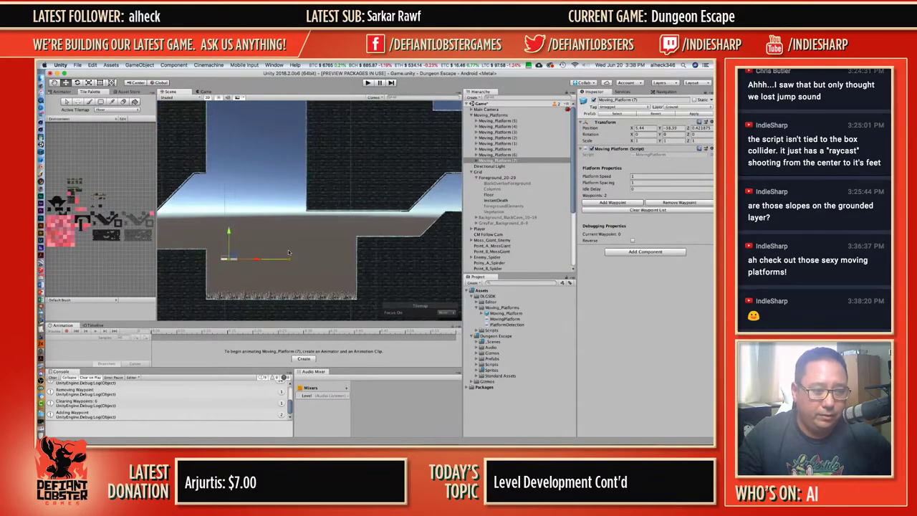
left_click(477, 160)
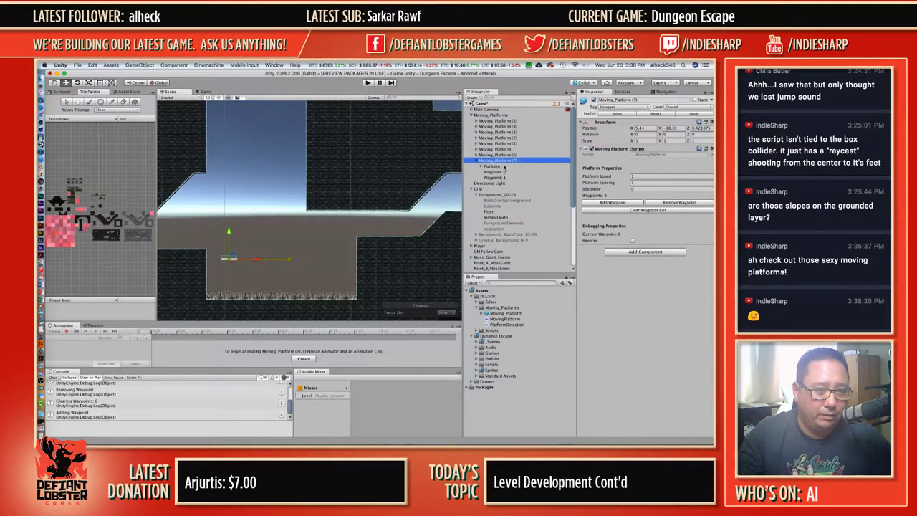
left_click(494, 177)
left_click_drag(323, 259, 300, 259)
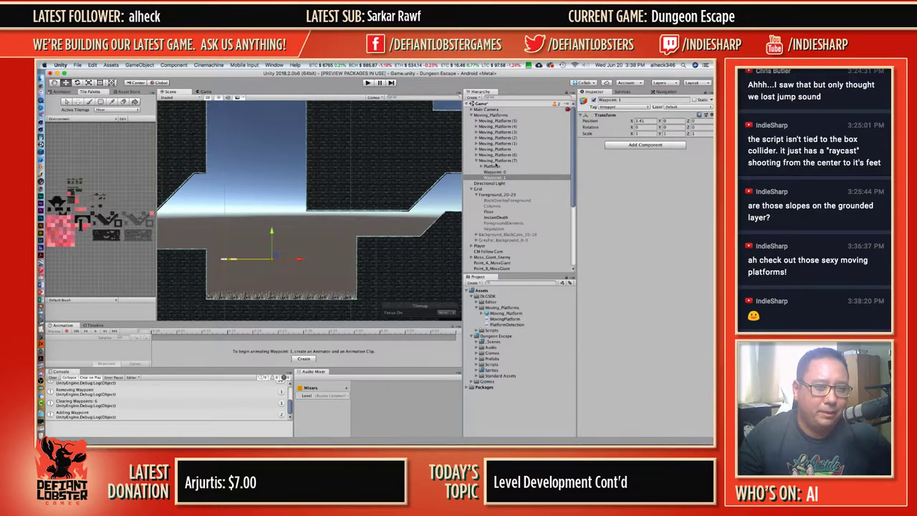
Duplicate Moving_Platform (7) and move the copy to the pit's upper right side, at about X 13.84, Y -37.51.
left_click(496, 162)
key("super+d")
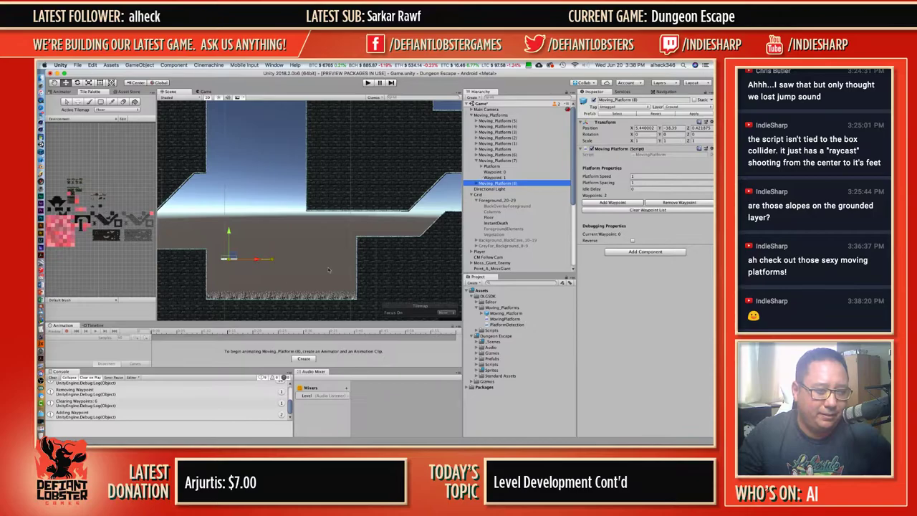
left_click_drag(233, 258, 334, 248)
left_click(477, 183)
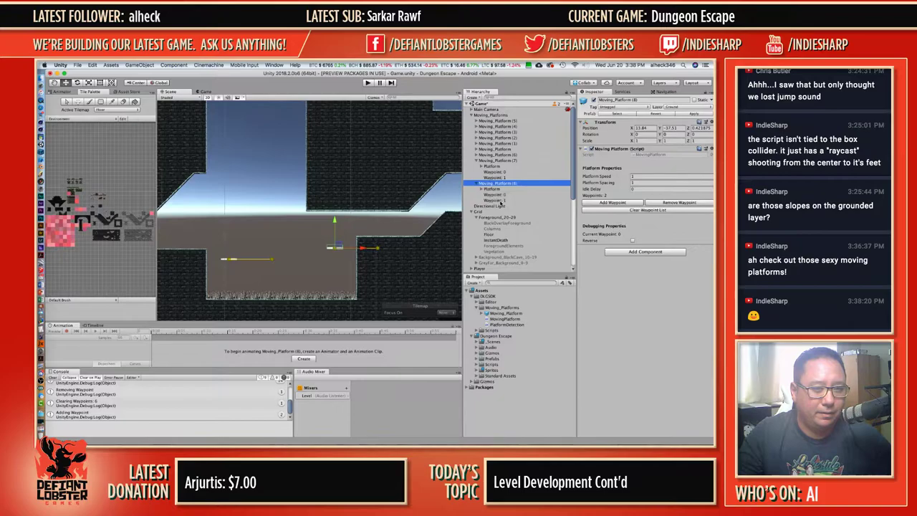
Set the path of Moving_Platform (8) at the spike pit by moving its Waypoint: 1 to about X -3.8.
left_click(494, 200)
left_click_drag(391, 249, 300, 249)
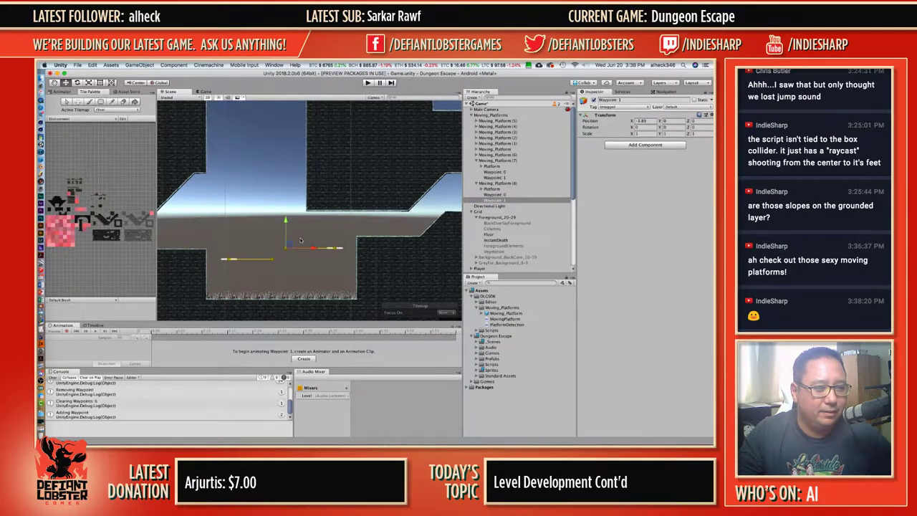
Erase the small static platform above the narrow spiked shaft west of the lower passages from the Floor tilemap.
scroll(300, 240, "down", 2)
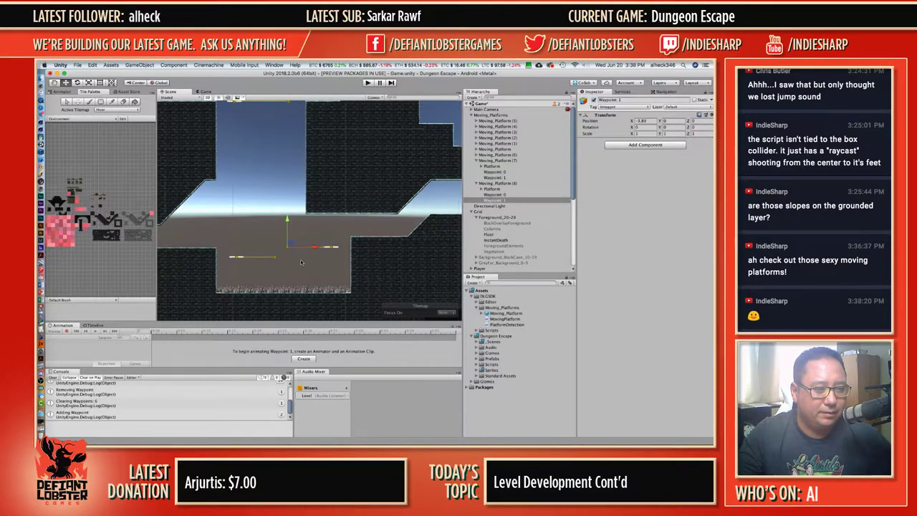
scroll(301, 262, "down", 6)
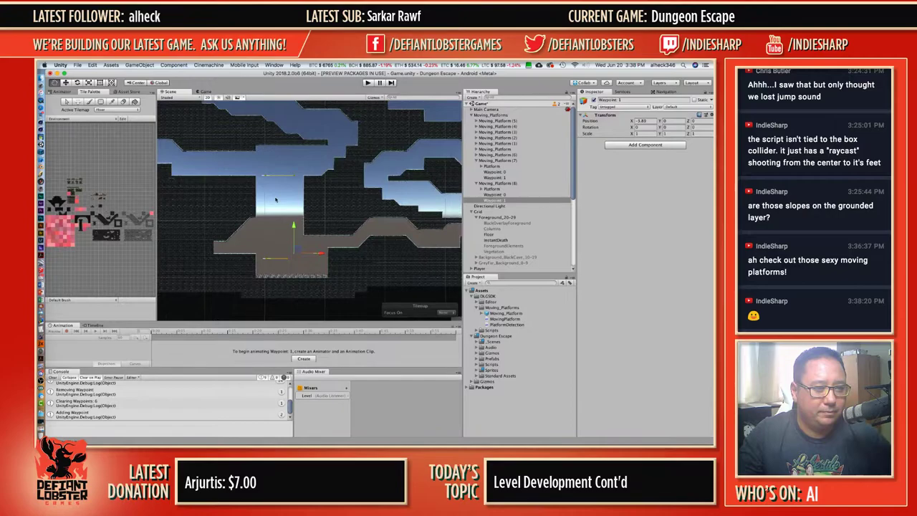
middle_click_drag(283, 199, 374, 197)
middle_click_drag(238, 186, 347, 207)
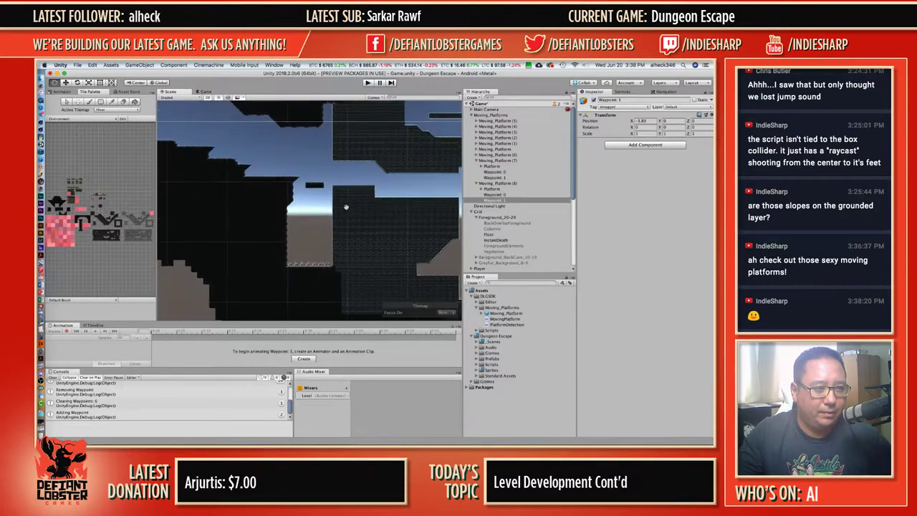
scroll(325, 189, "up", 3)
scroll(324, 190, "up", 2)
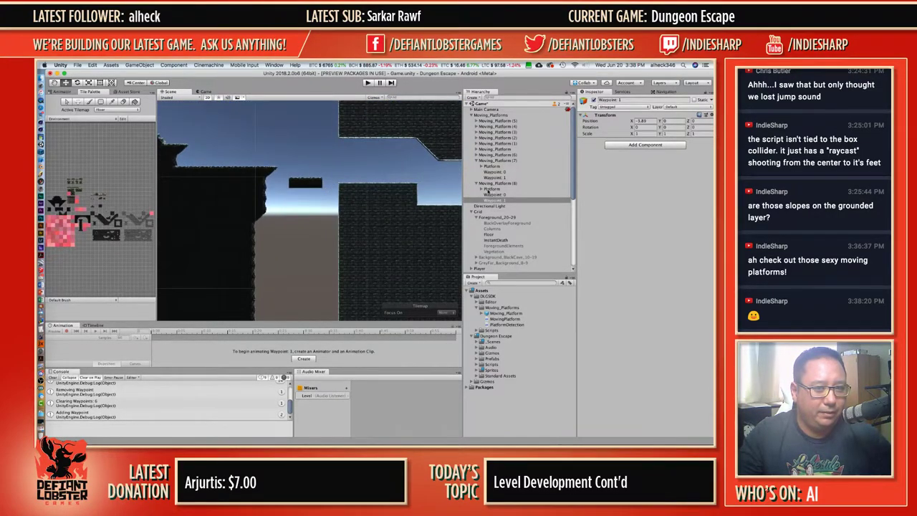
left_click(476, 183)
left_click(476, 160)
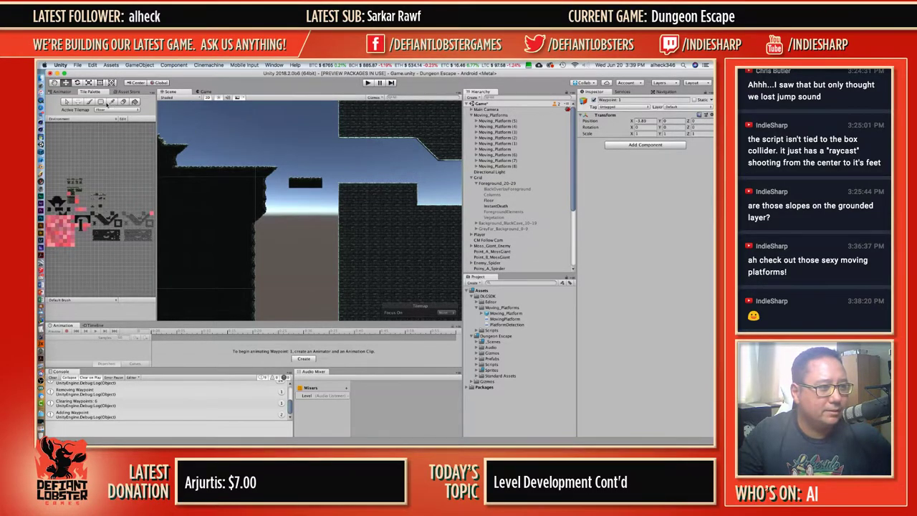
left_click(126, 103)
left_click_drag(294, 184, 321, 185)
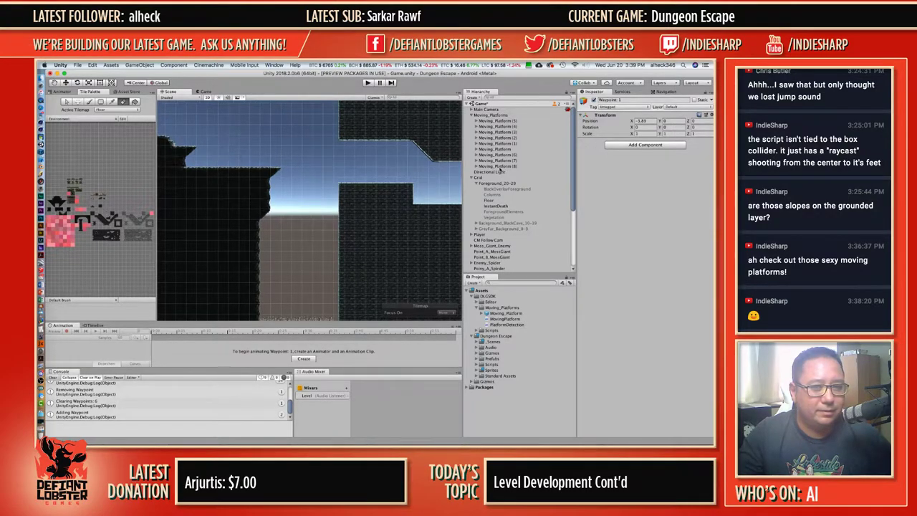
Duplicate Moving_Platform (8) and move the copy over the narrow spiked shaft, at about X -18.5, Y -21.73.
left_click(430, 188)
scroll(374, 193, "down", 3)
middle_click_drag(372, 194, 249, 166)
key("e")
key("super+d")
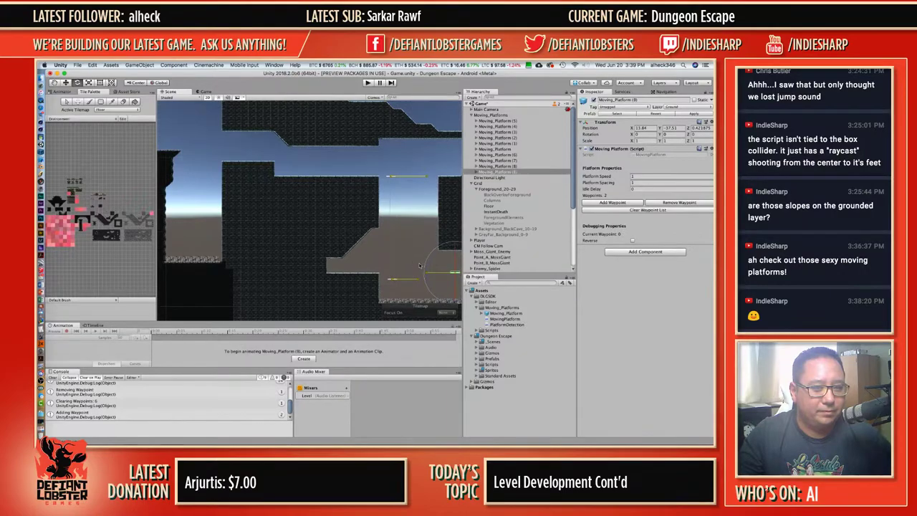
left_click_drag(448, 272, 215, 153)
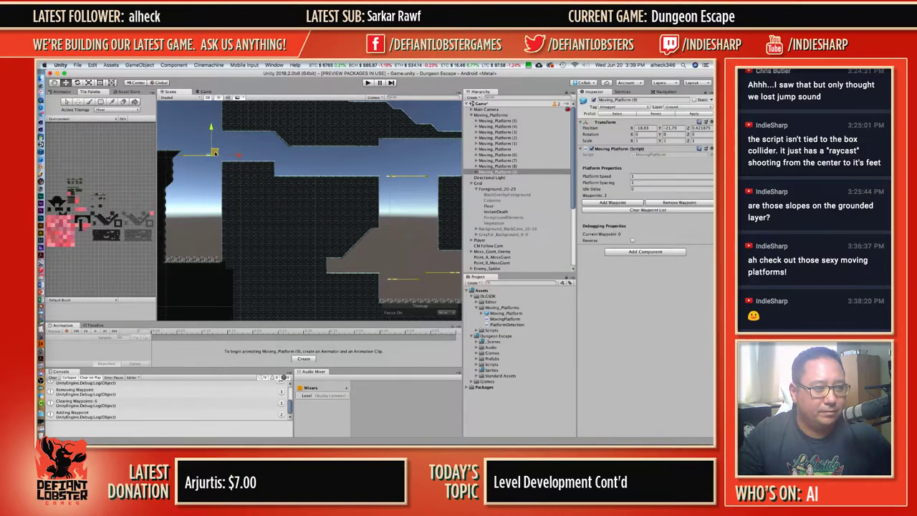
scroll(187, 160, "up", 2)
scroll(188, 158, "up", 1)
middle_click_drag(188, 158, 255, 167)
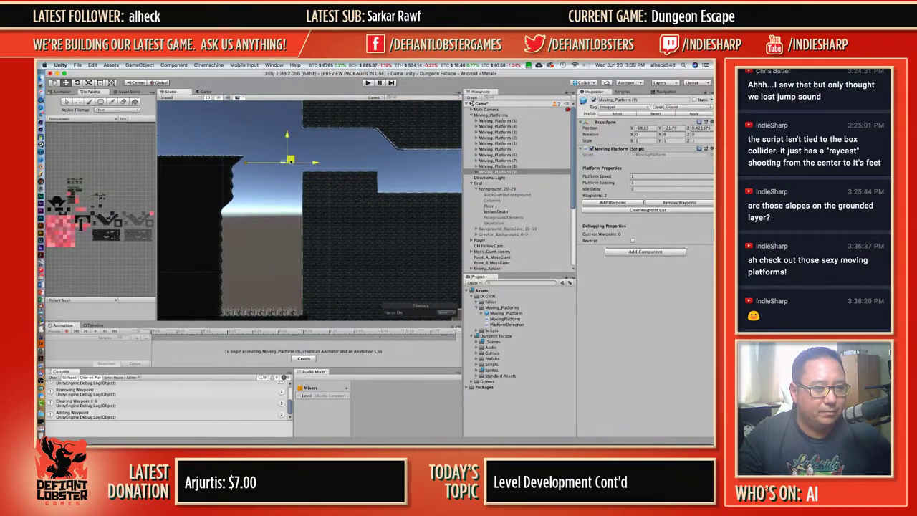
left_click_drag(291, 161, 296, 163)
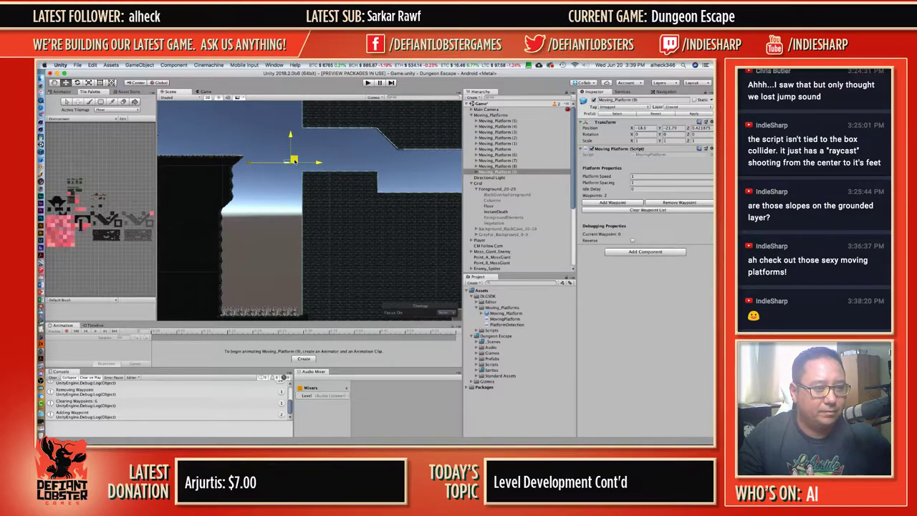
Shorten the path of Moving_Platform (9) by moving its Waypoint: 1 to about X -3.25.
left_click(476, 172)
left_click(494, 189)
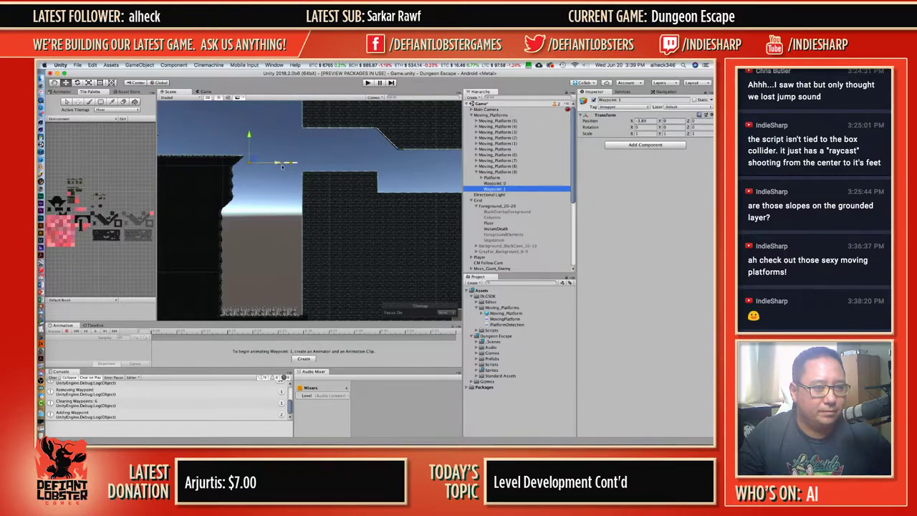
left_click(281, 163)
Erase the static platform under the player, above the wide spike pit beside the Moss Giant's ledge.
scroll(260, 180, "down", 4)
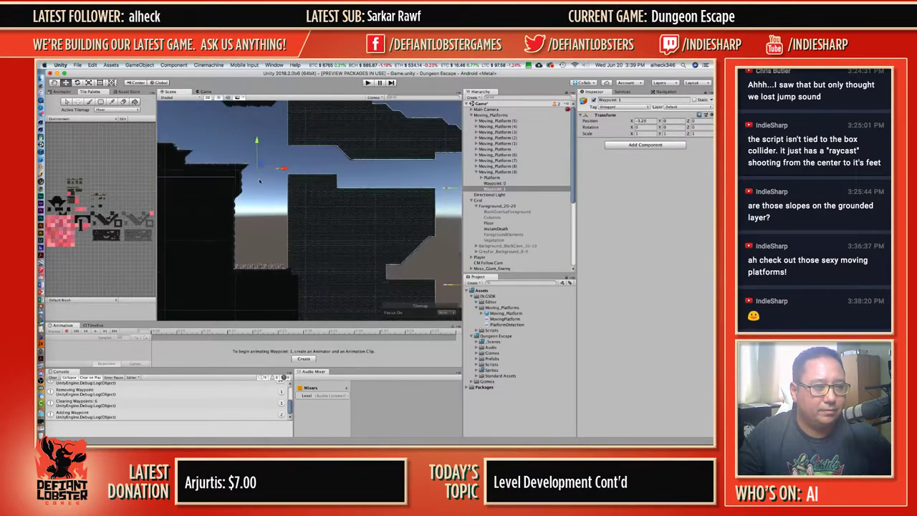
middle_click_drag(216, 170, 424, 189)
scroll(337, 191, "down", 2)
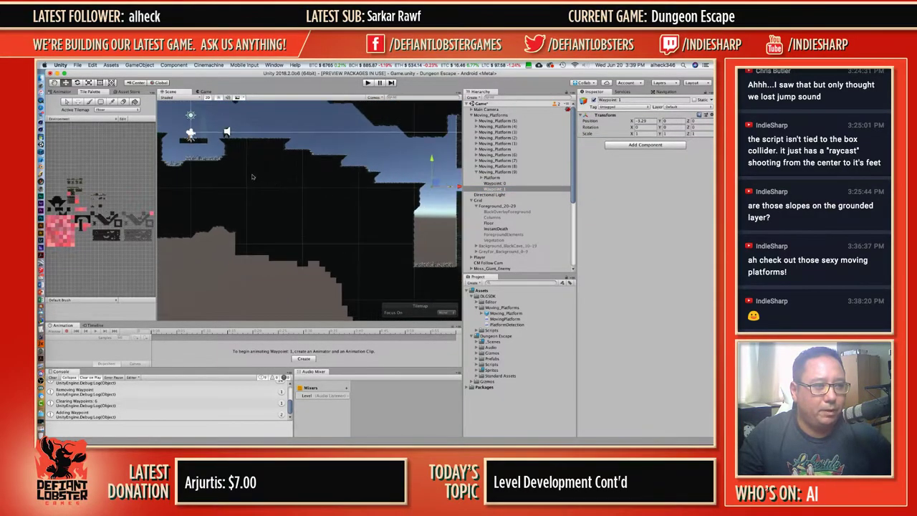
middle_click_drag(337, 191, 413, 191)
scroll(253, 142, "up", 5)
scroll(253, 143, "up", 2)
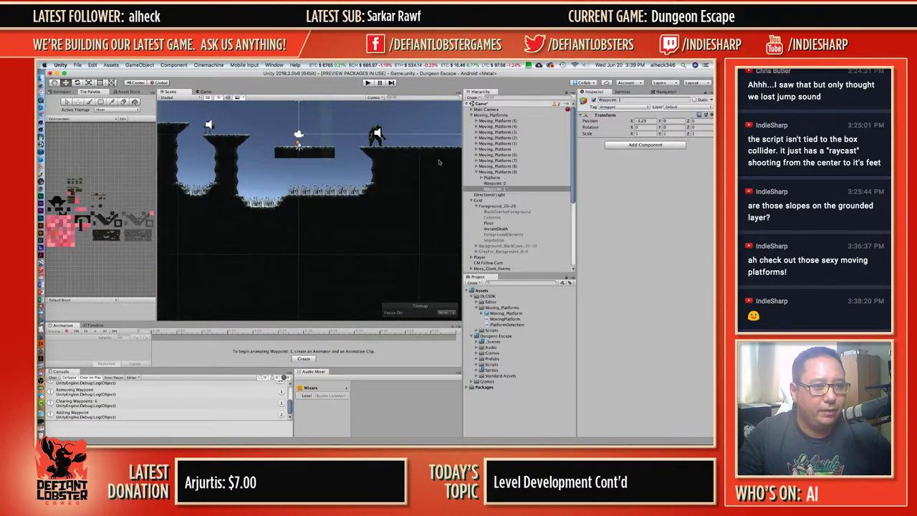
left_click(476, 172)
left_click(124, 102)
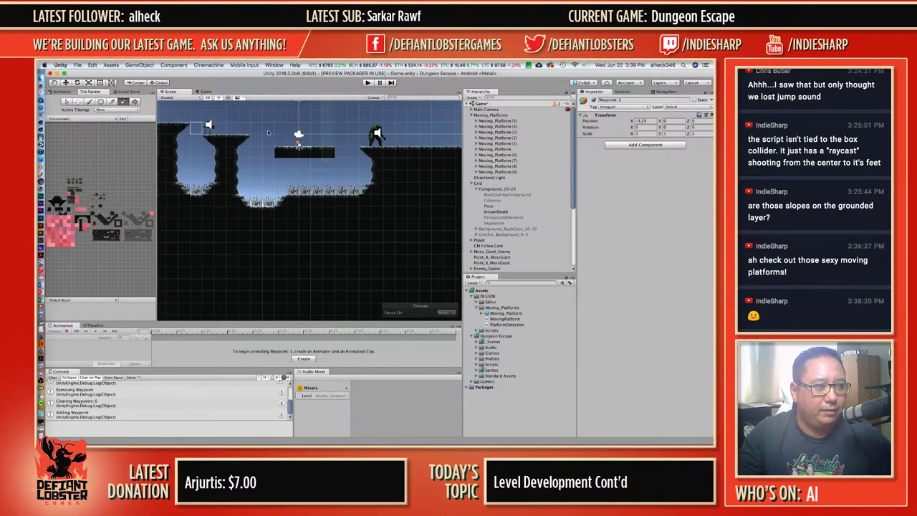
left_click_drag(281, 152, 329, 152)
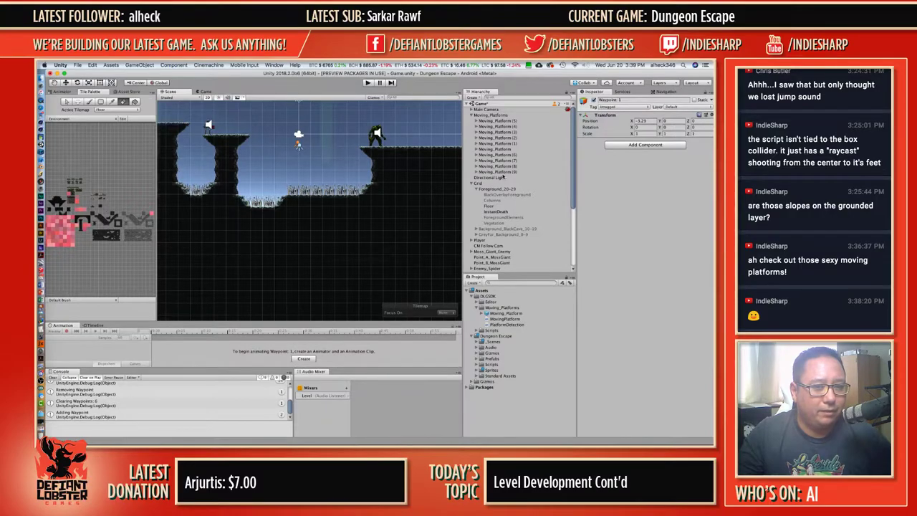
Duplicate Moving_Platform (9) and move the copy over the wide spike pit next to the Moss Giant's ledge, at about X -61.37, Y -12.75.
left_click(500, 173)
key("super+d")
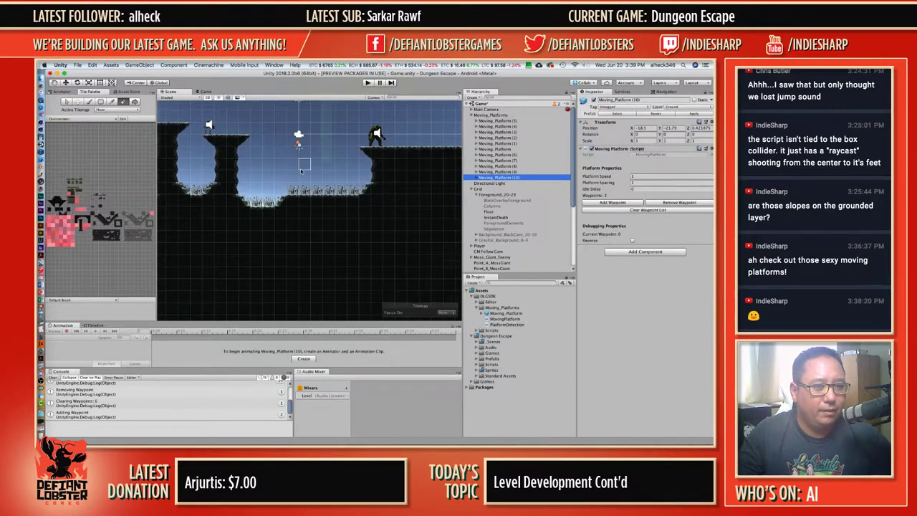
scroll(300, 170, "down", 5)
middle_click_drag(432, 196, 281, 195)
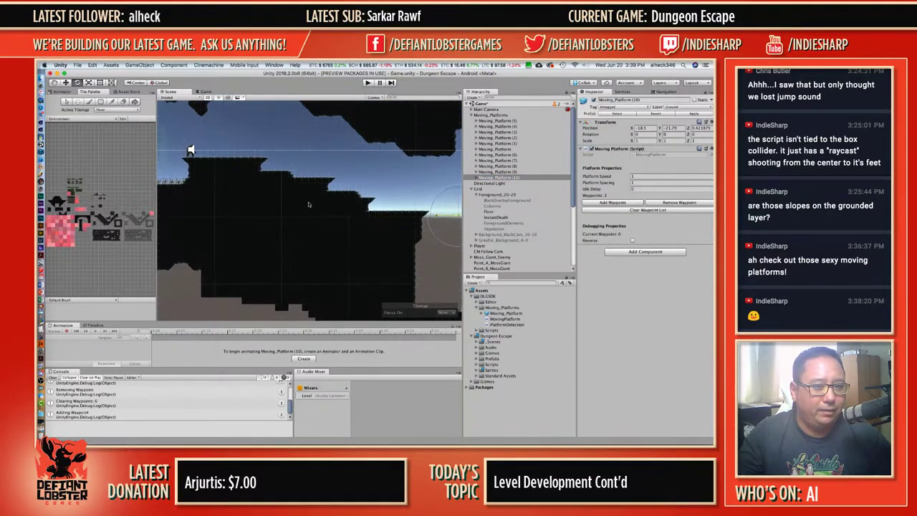
key("w")
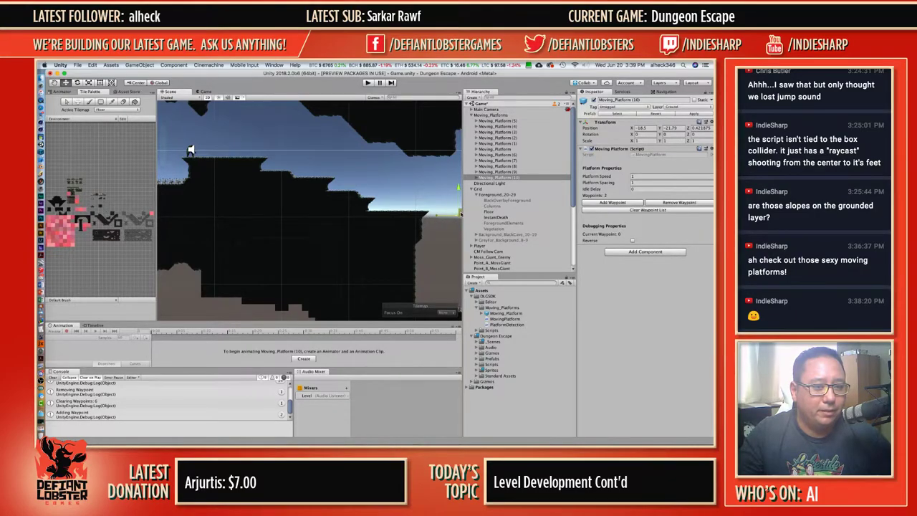
left_click_drag(461, 214, 486, 205)
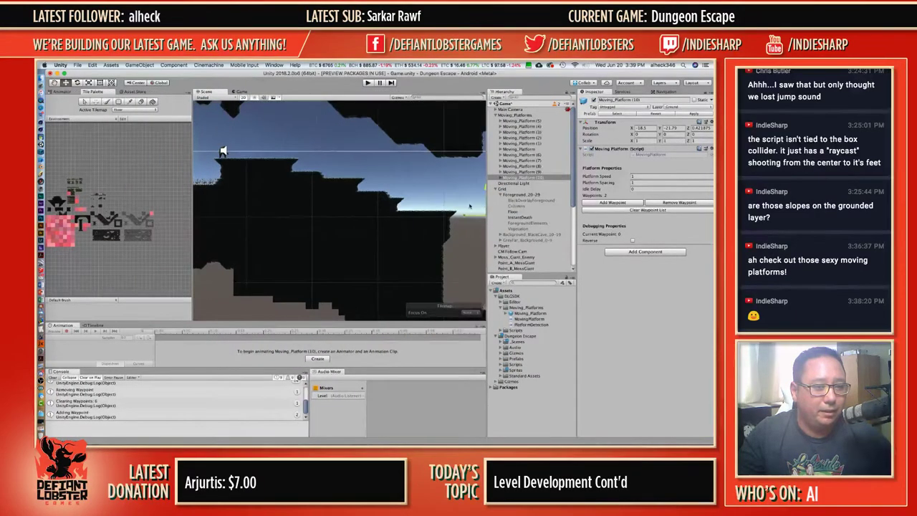
middle_click_drag(470, 207, 393, 192)
left_click_drag(415, 197, 254, 153)
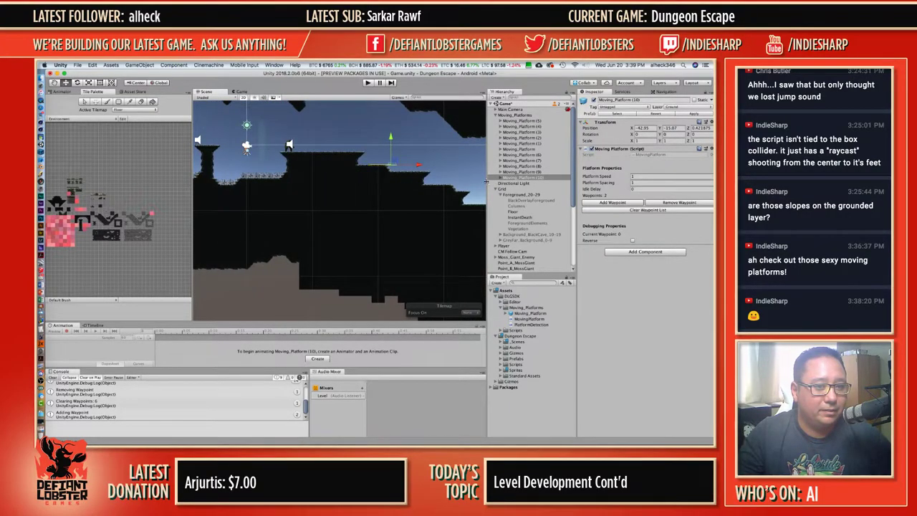
left_click_drag(486, 182, 469, 180)
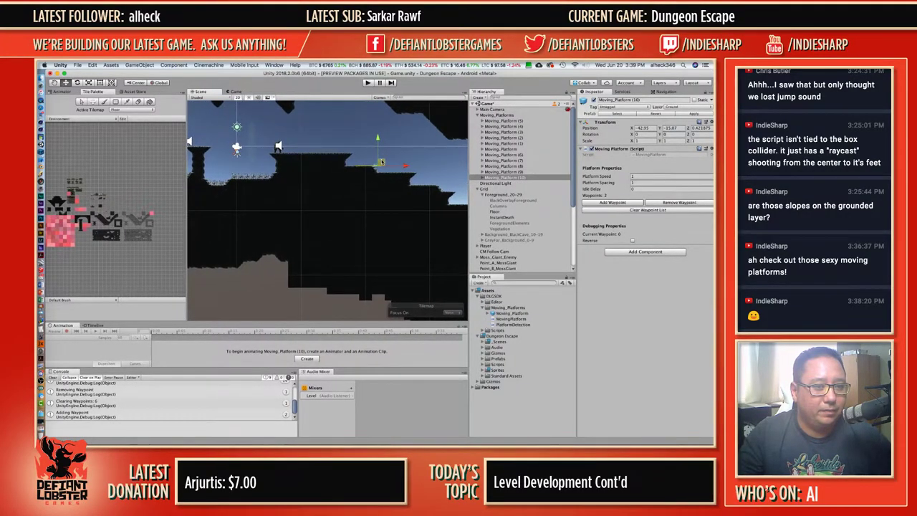
left_click_drag(382, 162, 249, 146)
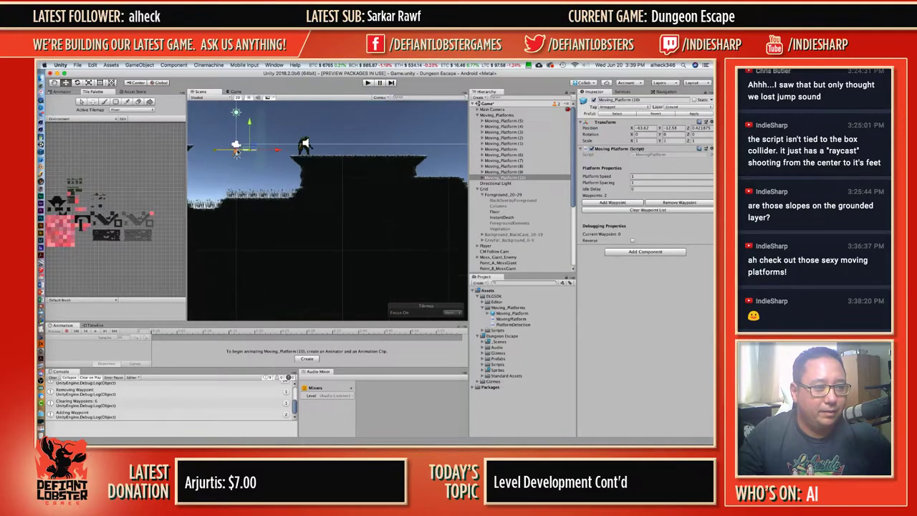
middle_click_drag(237, 152, 307, 163)
left_click_drag(349, 159, 377, 164)
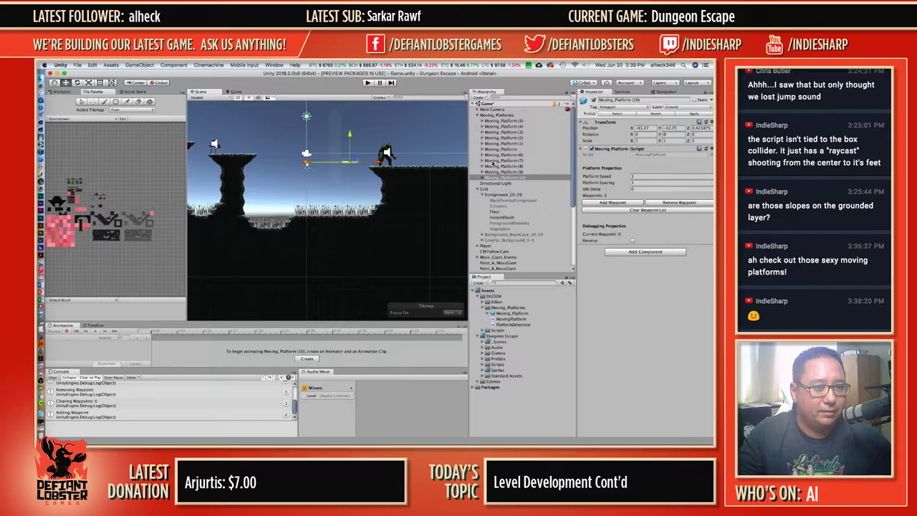
Lengthen the path of Moving_Platform (10) across the pit by moving its Waypoint: 1 to about X -6.55.
left_click(482, 177)
left_click(497, 189)
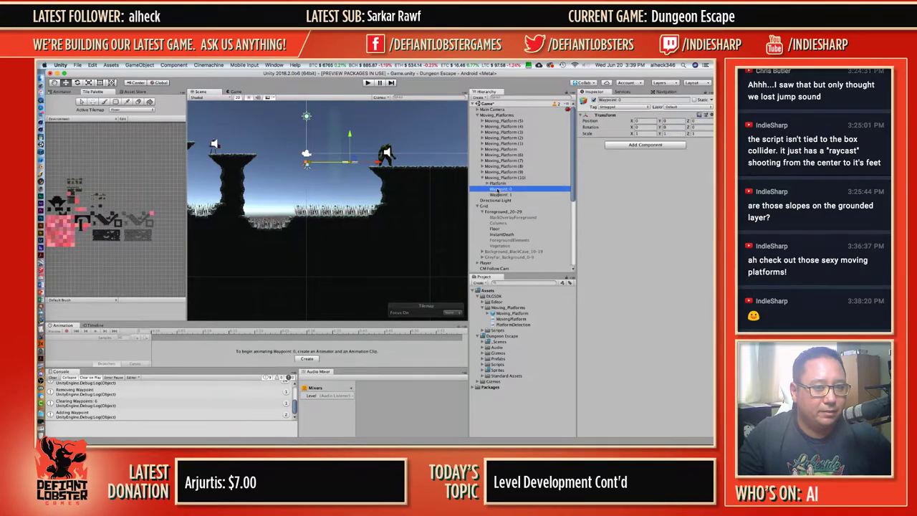
left_click(499, 194)
left_click_drag(344, 163, 294, 162)
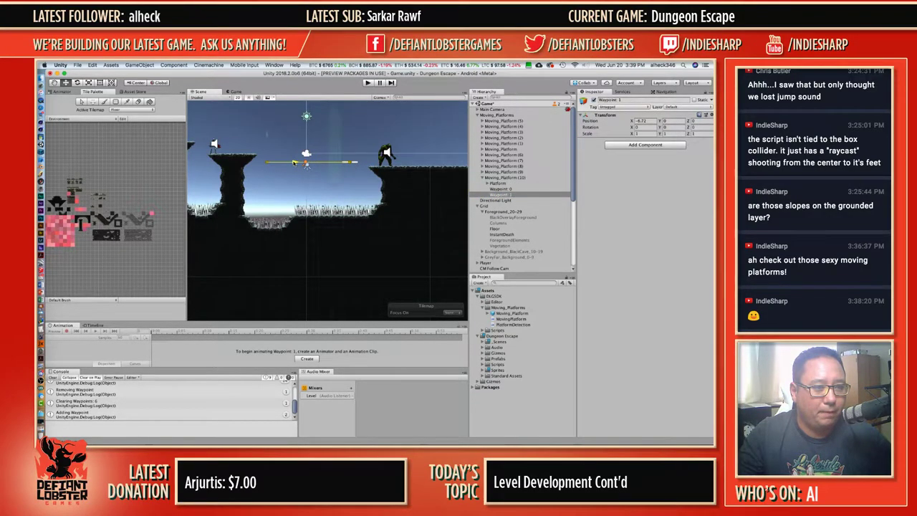
left_click(481, 177)
Pick the column of wall tiles along the left edge of the upper vertical shaft as the Floor tilemap brush.
scroll(371, 152, "down", 5)
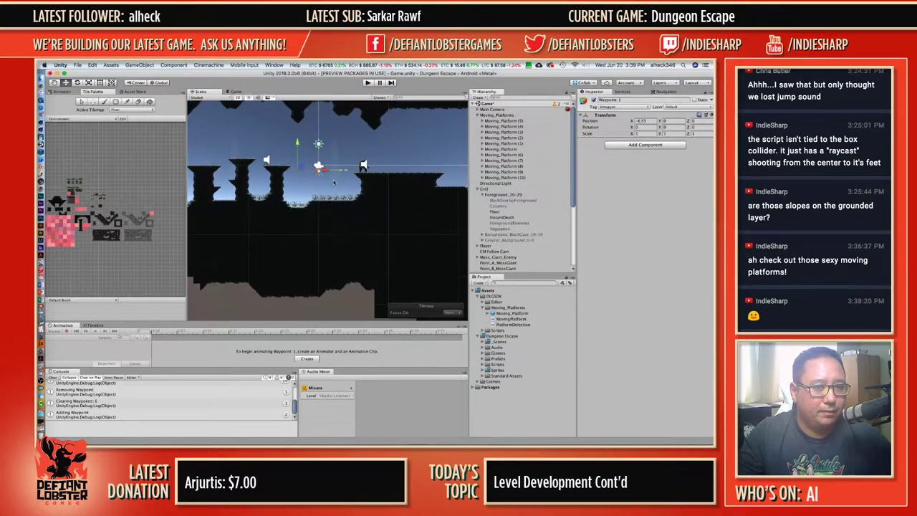
middle_click_drag(395, 148, 251, 127)
middle_click_drag(370, 169, 330, 215)
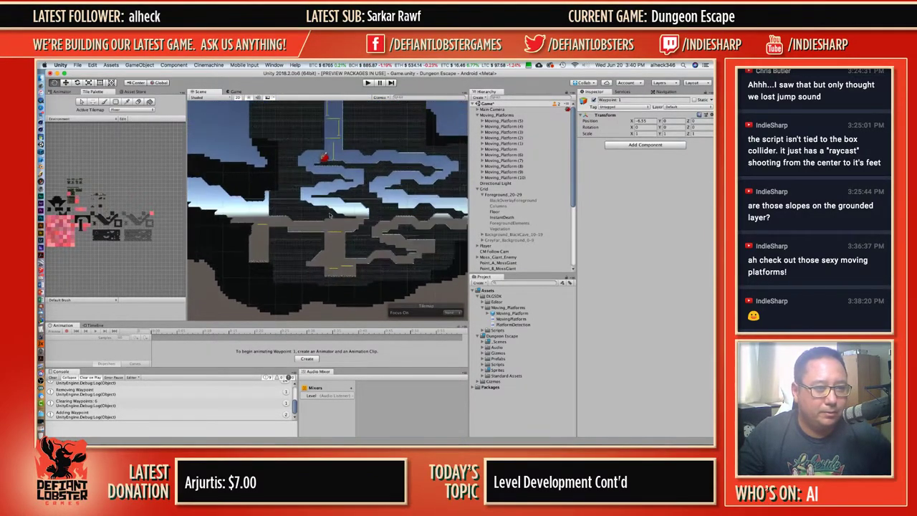
middle_click_drag(361, 148, 324, 230)
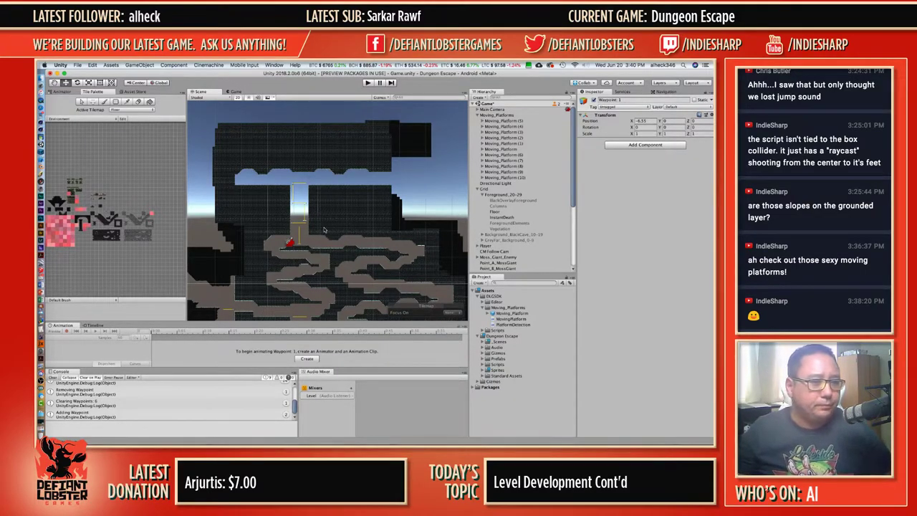
scroll(374, 182, "up", 5)
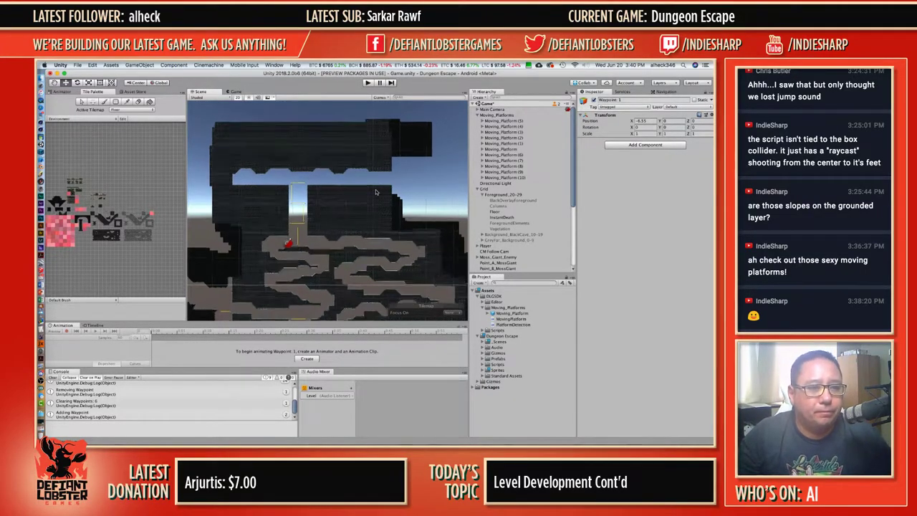
middle_click_drag(384, 174, 321, 154)
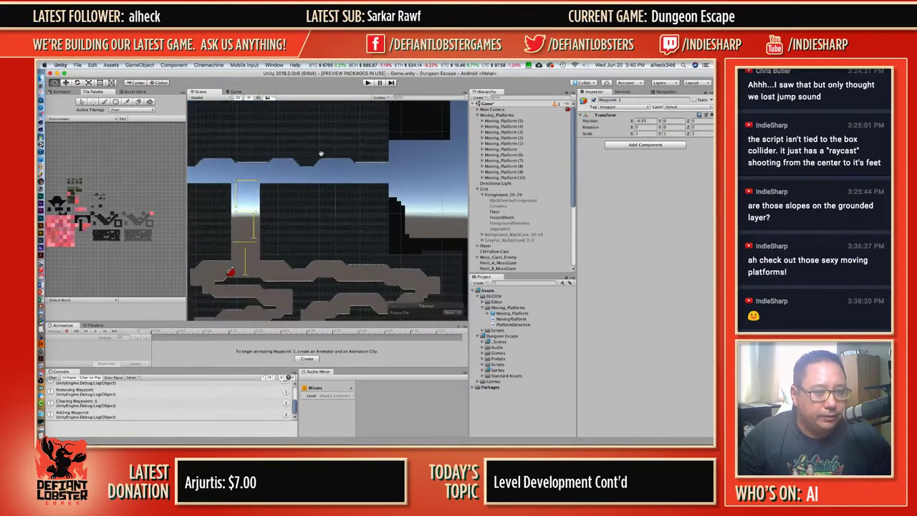
middle_click_drag(303, 221, 272, 194)
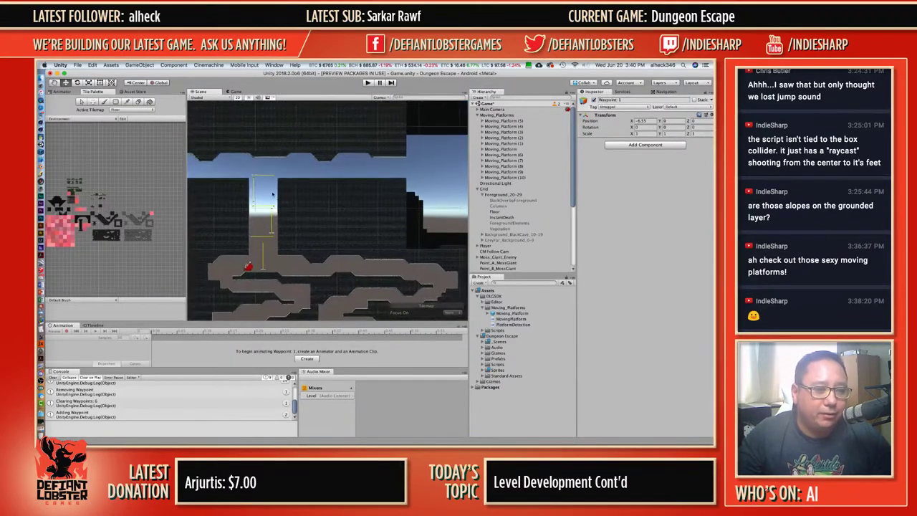
left_click(103, 103)
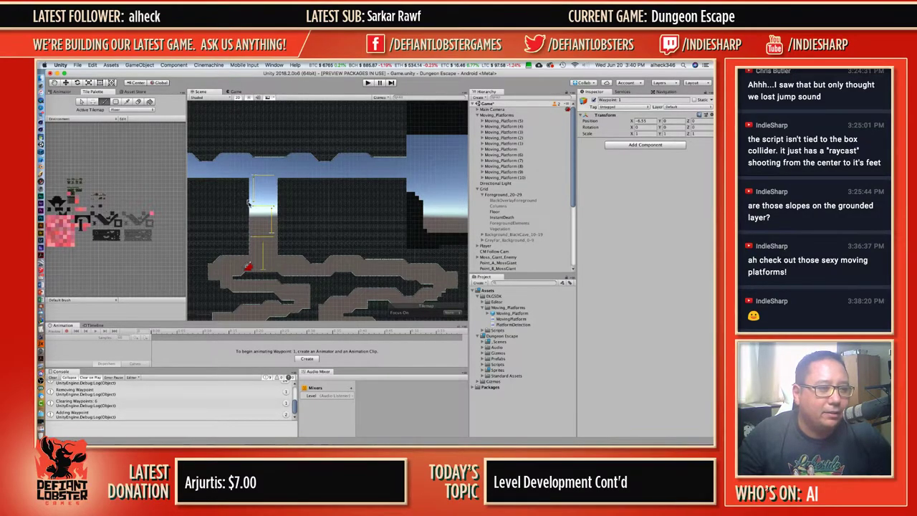
key("i")
left_click_drag(248, 203, 243, 264)
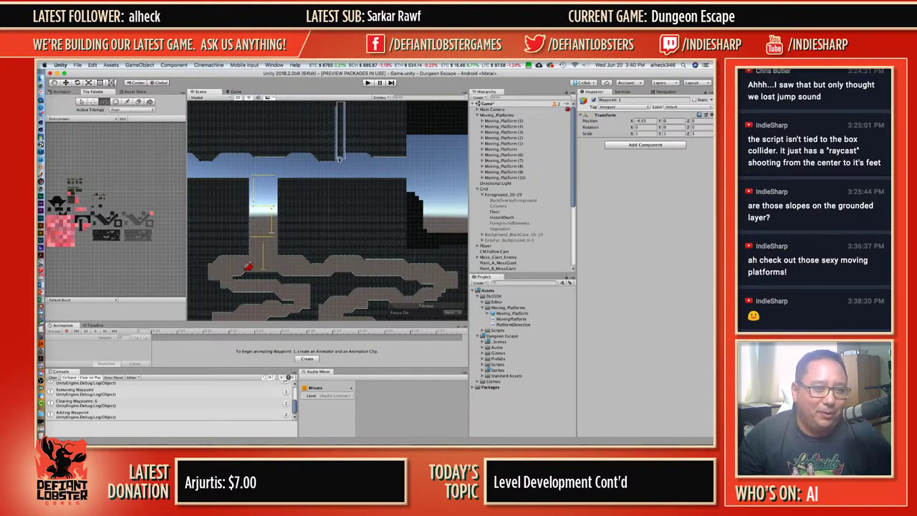
Clear the ceiling tiles above the upper corridor's far end and patch a downward slope copied from the lower cave into its floor.
left_click_drag(340, 159, 412, 163, "shift")
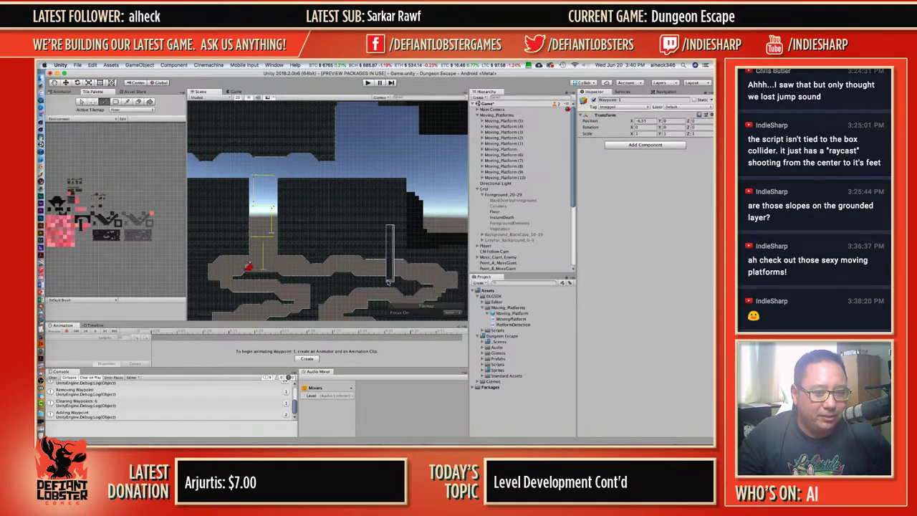
key("i")
left_click_drag(389, 279, 435, 298)
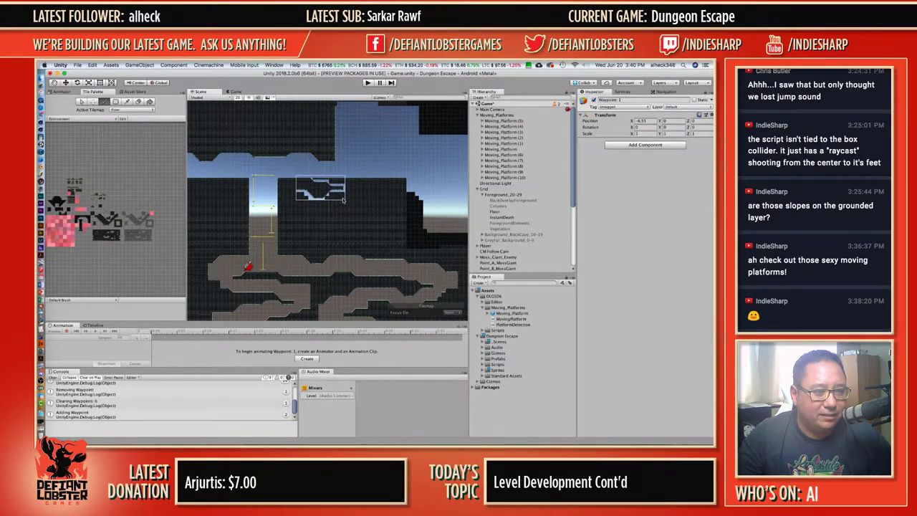
left_click(343, 201)
key("i")
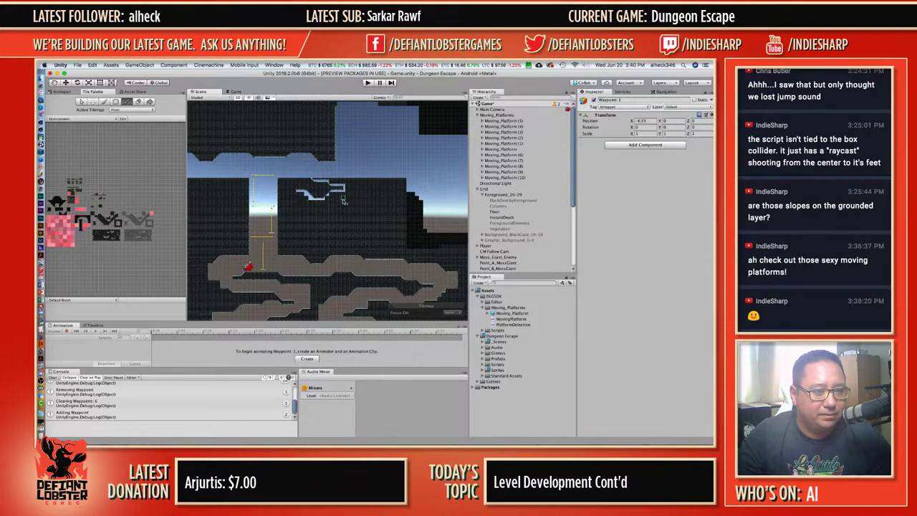
left_click(342, 203)
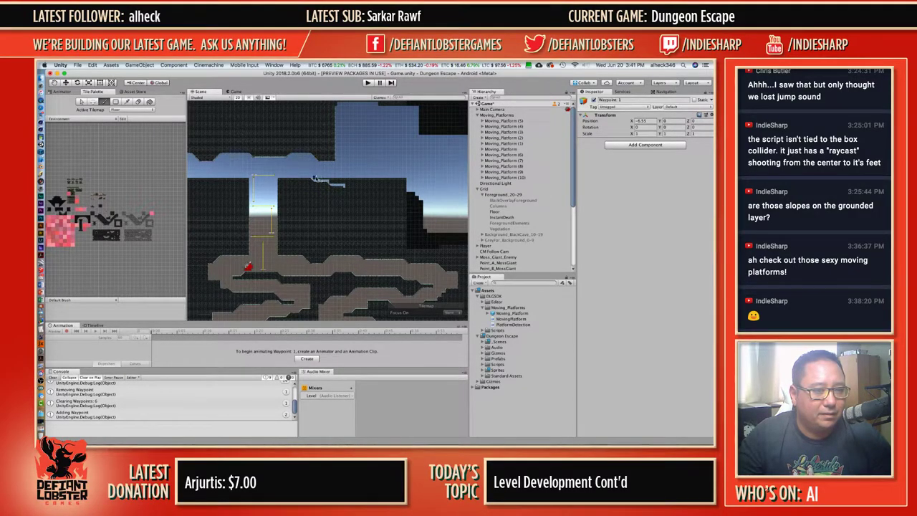
Erase the upper rows of floor tiles beyond the new slope so the corridor floor continues at the slope's lower level.
left_click_drag(317, 179, 396, 184, "shift")
key("shift")
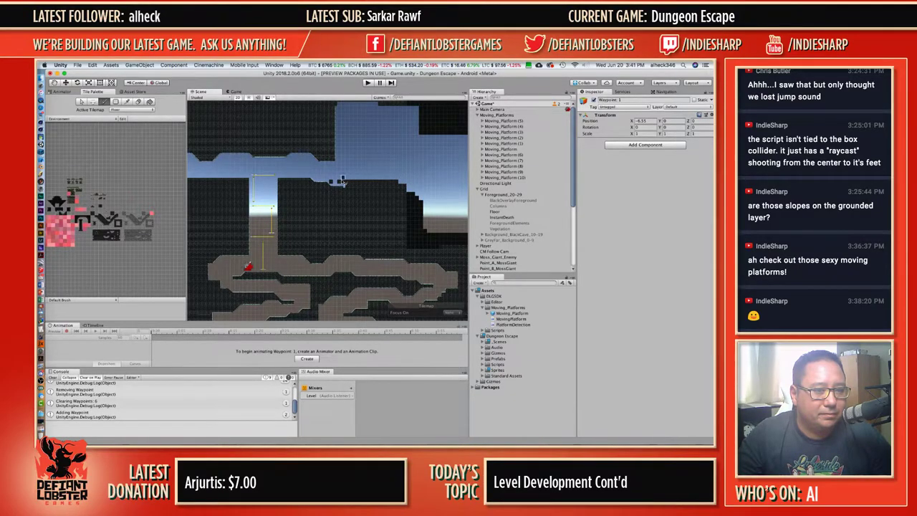
key("shift")
key("shift")
mouse_move(339, 182)
left_mouse_down("shift")
mouse_move(399, 184)
mouse_move(347, 188)
left_mouse_up("shift")
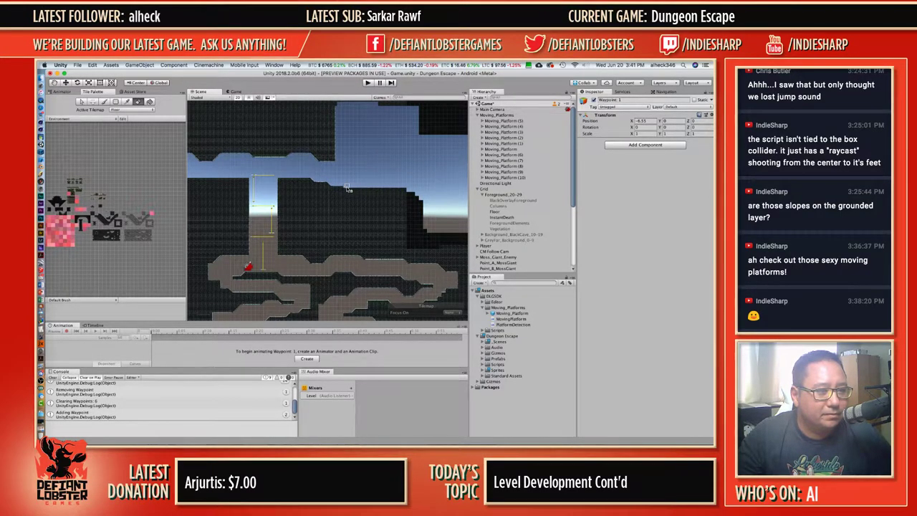
Paint a vertical wall edge down from the slope's lower end and erase the block of wall tiles beyond it.
scroll(363, 211, "down", 5)
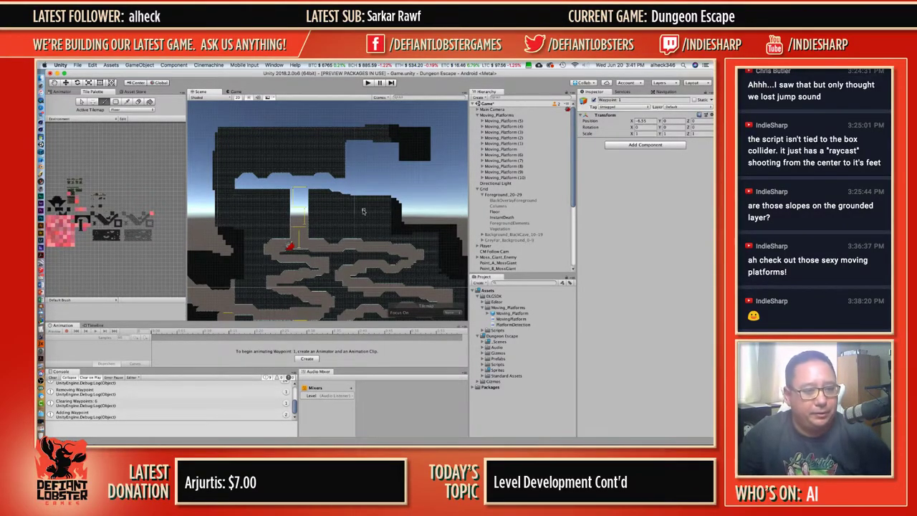
scroll(362, 214, "up", 3)
scroll(362, 216, "up", 2)
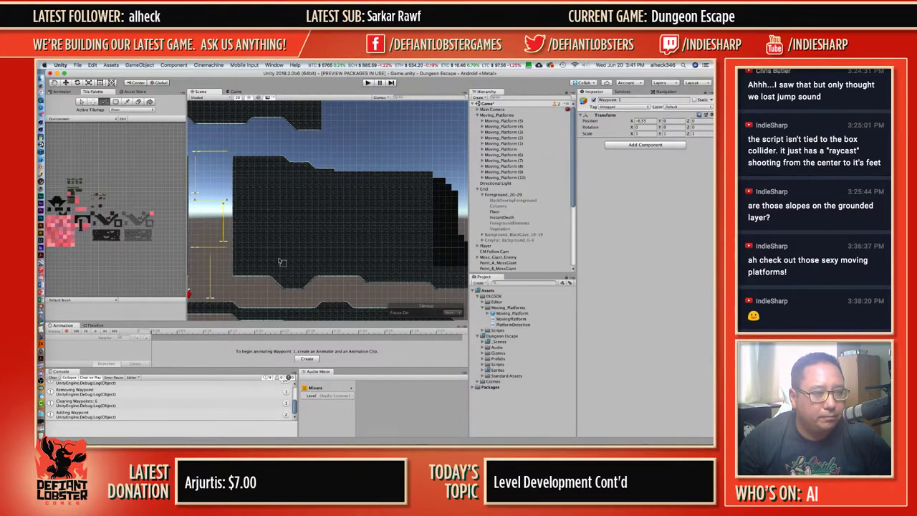
middle_click_drag(273, 240, 314, 235)
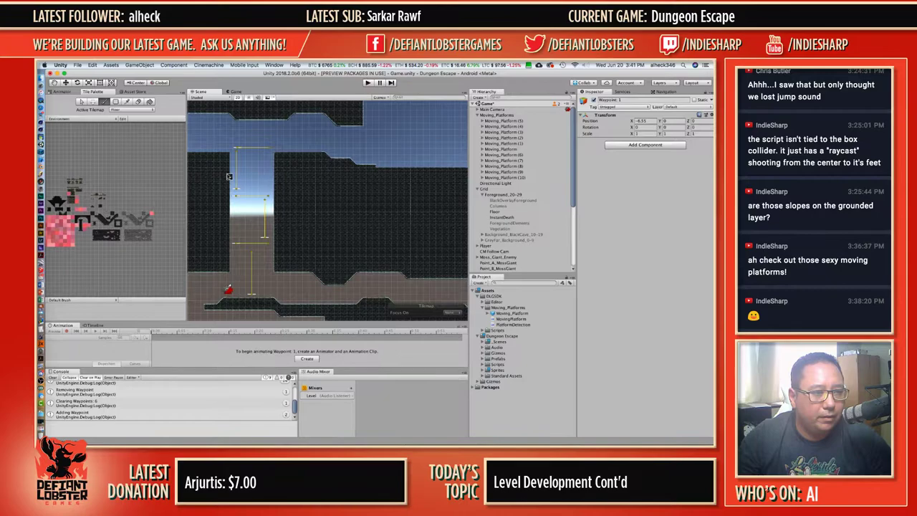
left_click_drag(375, 172, 377, 235)
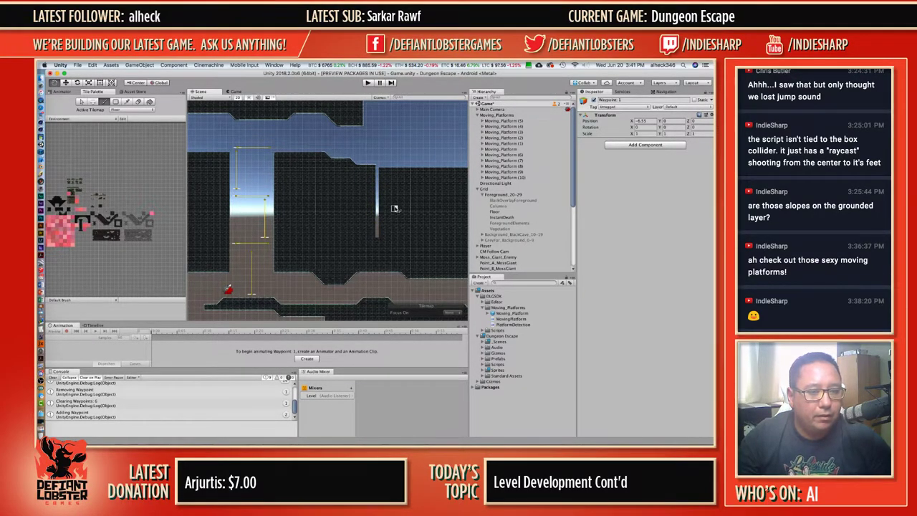
middle_click_drag(397, 211, 293, 215)
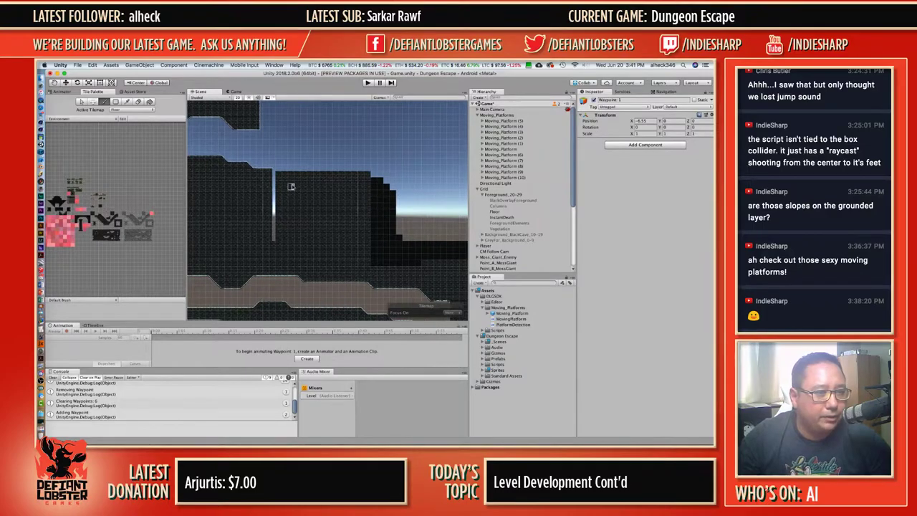
left_click_drag(280, 174, 285, 181, "shift")
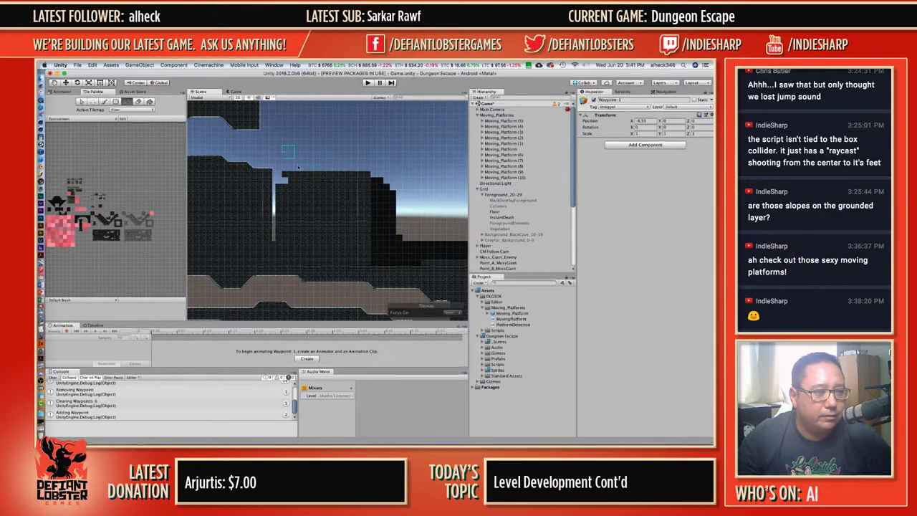
mouse_move(285, 149)
left_mouse_down("super")
mouse_move(310, 180)
mouse_move(304, 225)
mouse_move(290, 238)
mouse_move(323, 219)
mouse_move(337, 186)
mouse_move(351, 241)
mouse_move(370, 198)
mouse_move(399, 240)
mouse_move(407, 213)
left_mouse_up("super")
Erase the overhanging ceiling block beyond the upper corridor and thin the rock above the corridor into a stepped outline.
scroll(383, 210, "down", 4)
scroll(383, 210, "down", 2)
middle_click_drag(383, 189, 346, 233)
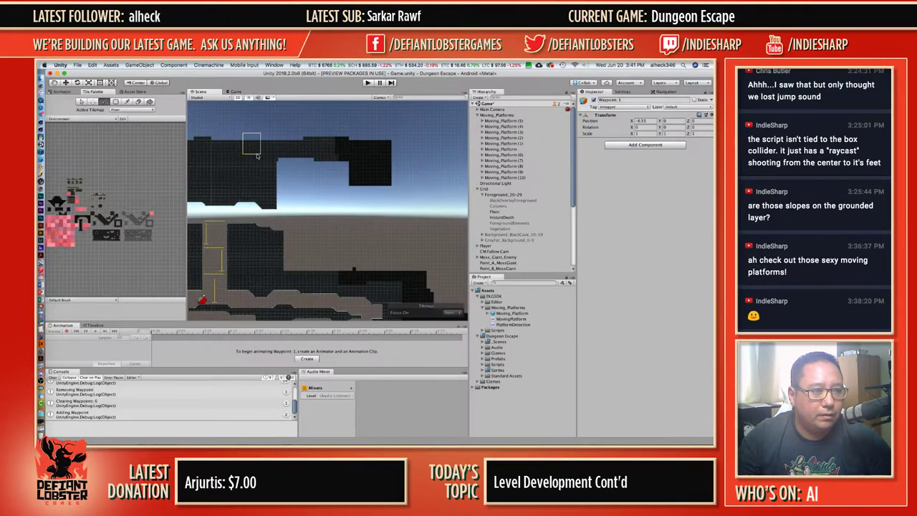
key("d")
mouse_move(218, 155)
left_mouse_down()
mouse_move(312, 159)
mouse_move(366, 145)
mouse_move(402, 154)
mouse_move(353, 173)
mouse_move(355, 160)
mouse_move(346, 180)
left_mouse_up()
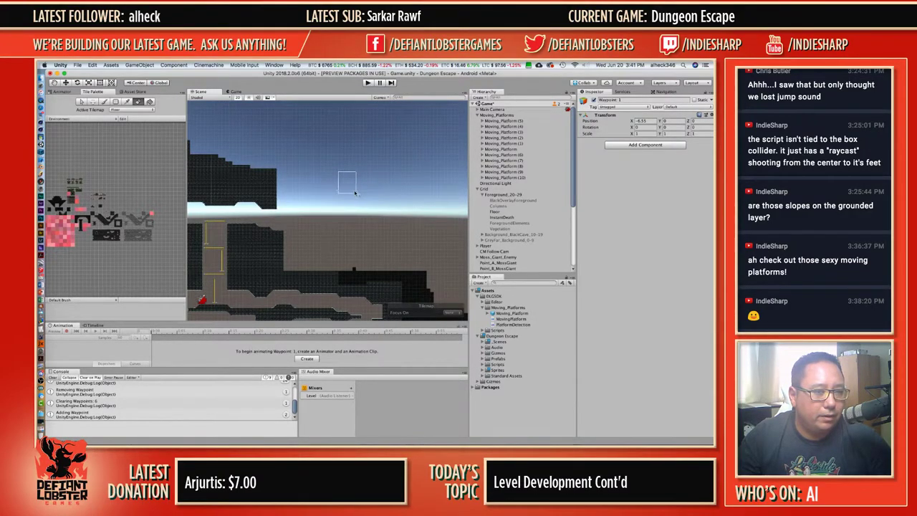
Paint a short dark ledge in the open area beyond the new wall, ending it with the pointed overhang tiles facing the wall.
scroll(302, 232, "up", 5)
mouse_move(320, 232)
middle_mouse_down()
mouse_move(409, 192)
mouse_move(451, 204)
mouse_move(457, 228)
mouse_move(374, 203)
mouse_move(355, 185)
middle_mouse_up()
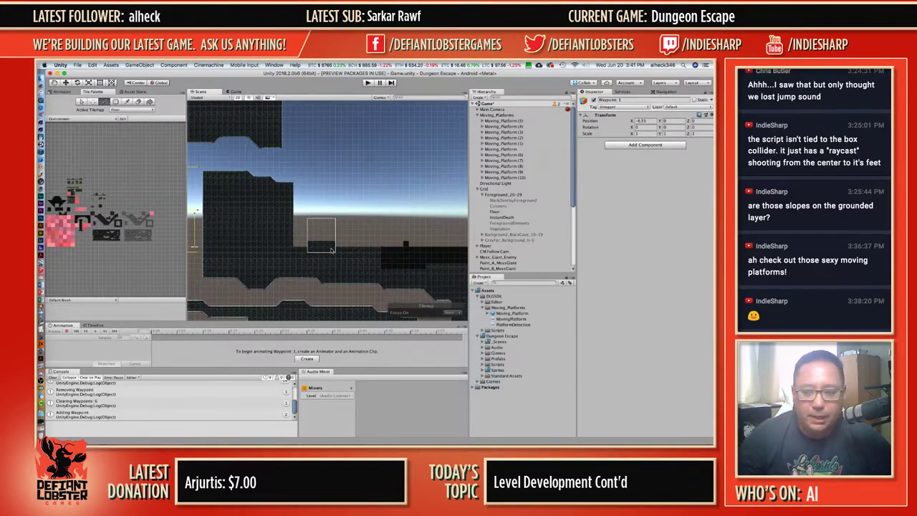
middle_click_drag(409, 230, 338, 214)
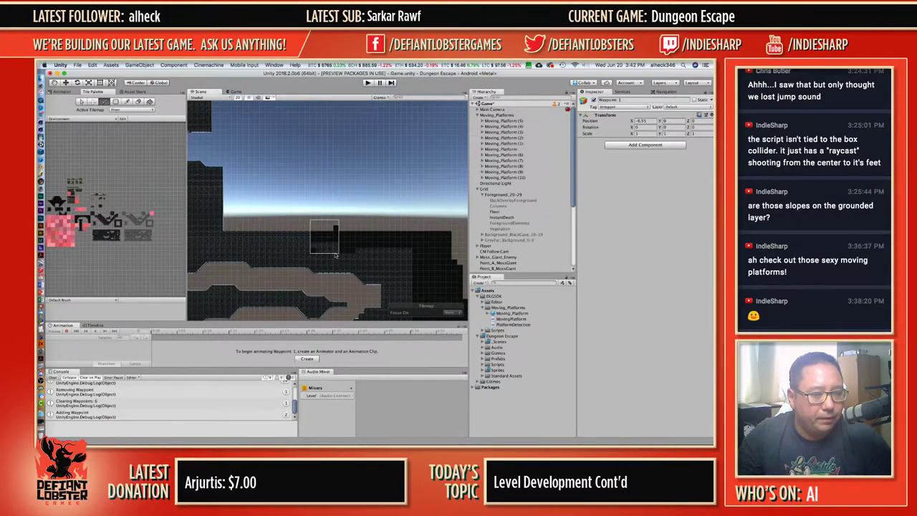
scroll(360, 228, "down", 4)
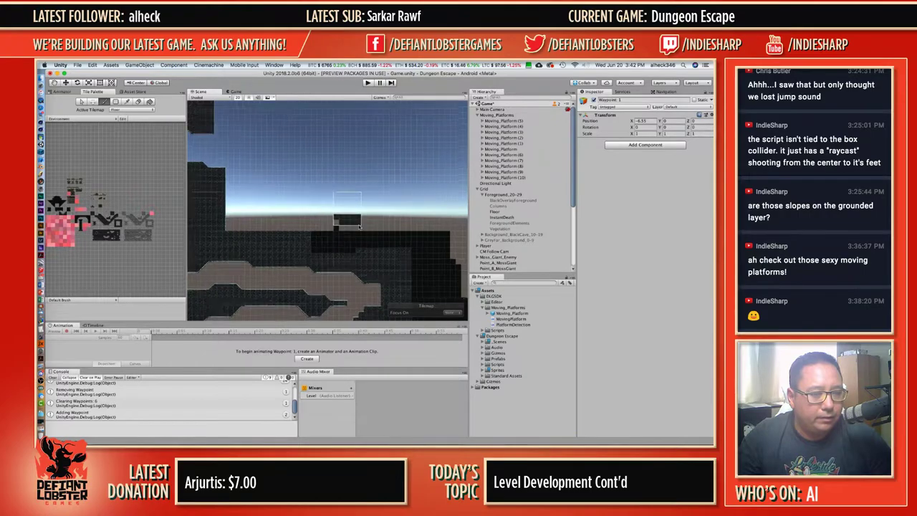
scroll(360, 228, "down", 2)
mouse_move(376, 217)
middle_mouse_down()
mouse_move(357, 205)
mouse_move(388, 207)
mouse_move(397, 192)
mouse_move(315, 199)
middle_mouse_up()
scroll(333, 174, "up", 3)
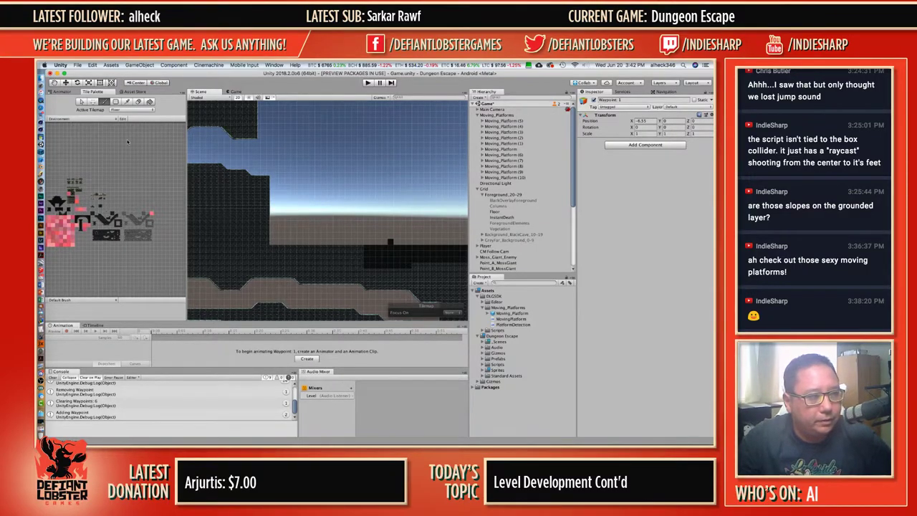
middle_click_drag(88, 227, 156, 215)
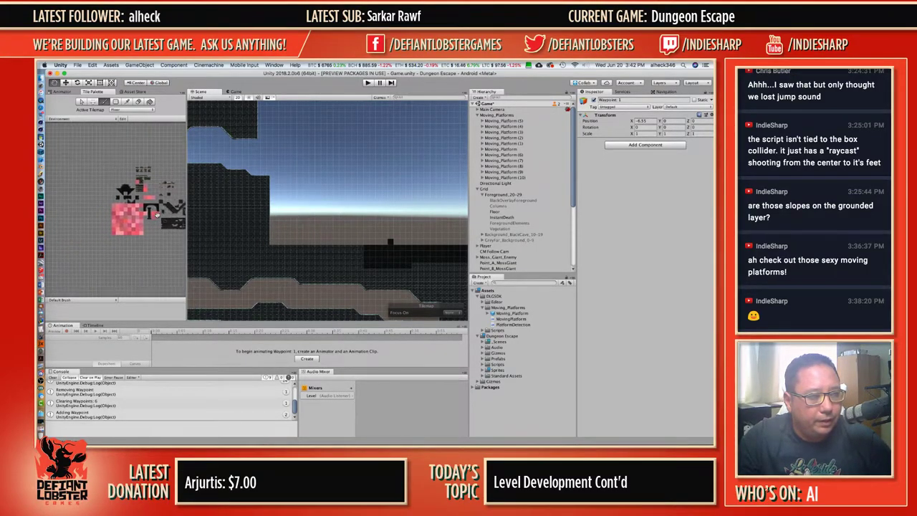
scroll(156, 215, "up", 4)
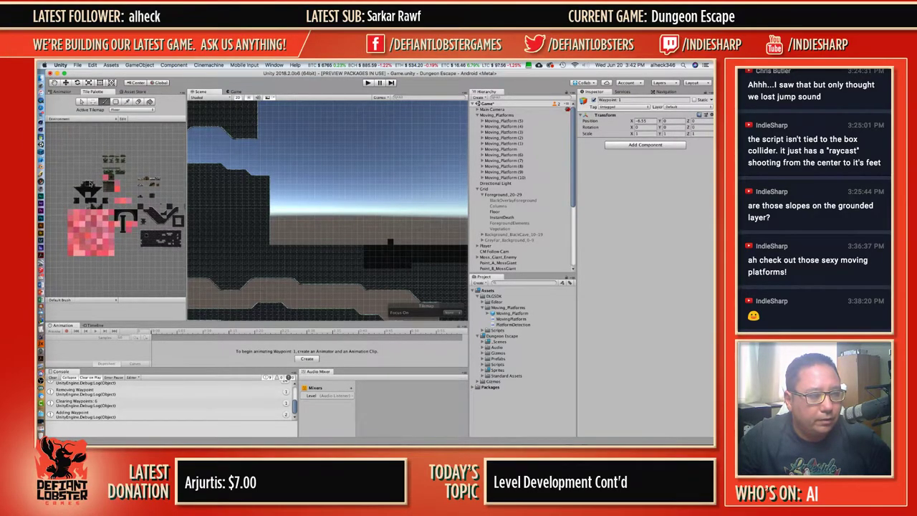
left_click_drag(305, 183, 331, 185)
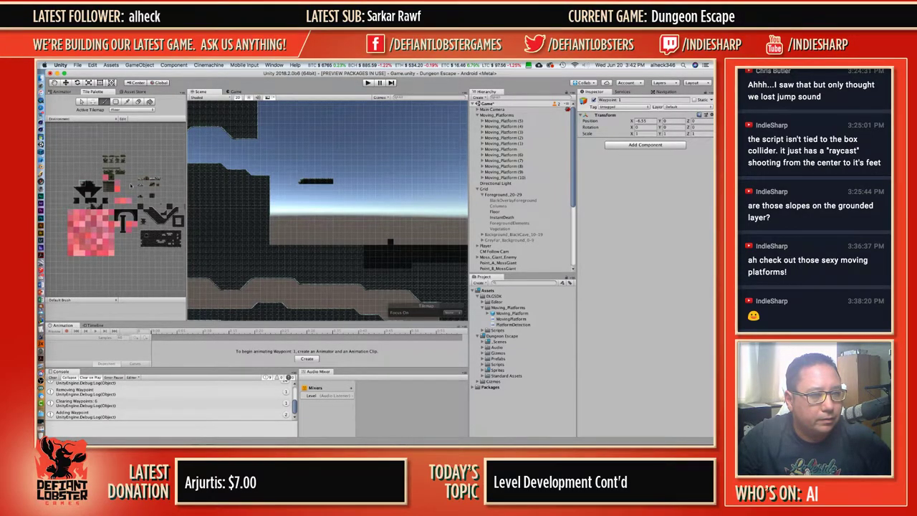
left_click_drag(72, 190, 82, 190)
left_click(296, 191)
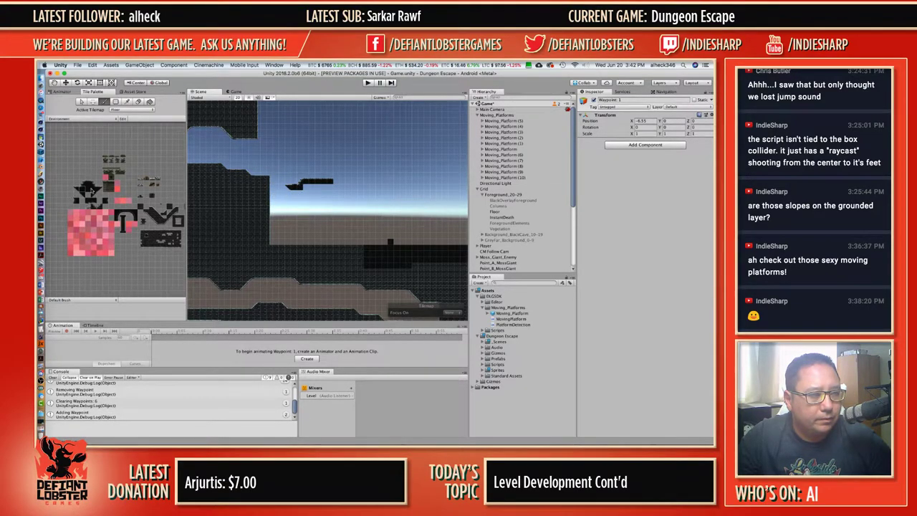
Fill a thick dark pillar from the ledge down to the ground and lay a dark floor strip along its base.
mouse_move(305, 188)
left_mouse_down()
mouse_move(327, 187)
mouse_move(308, 201)
mouse_move(307, 226)
mouse_move(316, 199)
mouse_move(317, 234)
mouse_move(323, 211)
left_mouse_up()
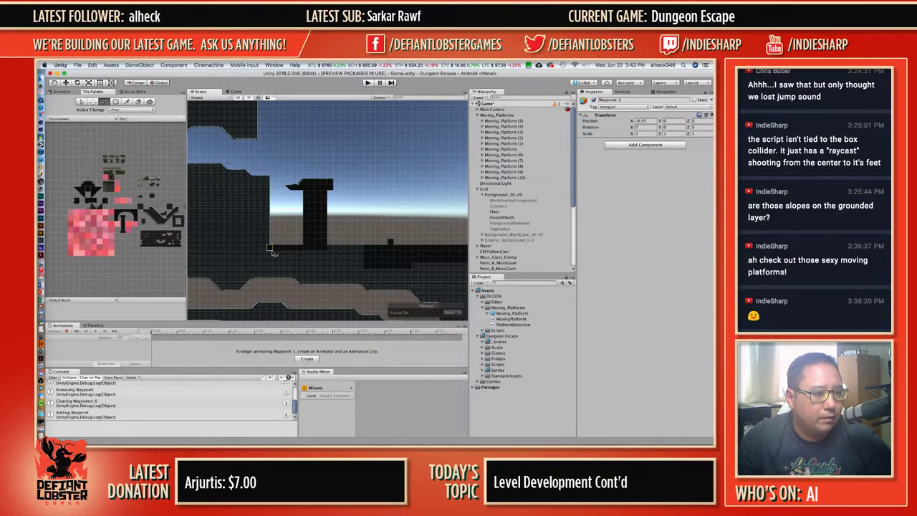
left_click_drag(263, 250, 369, 252)
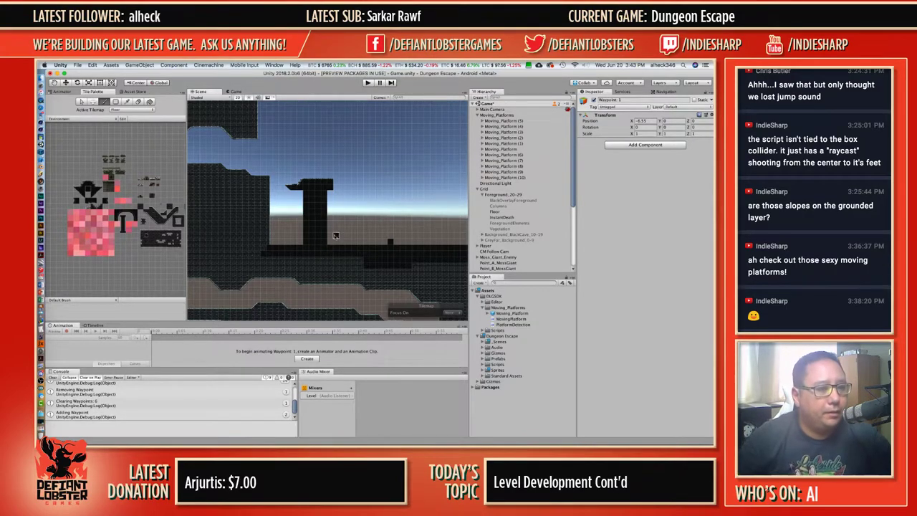
Line the pillar's wall-facing side with rough edge tiles and surface the ground between wall and pillar with top-edge tiles.
scroll(90, 192, "up", 5)
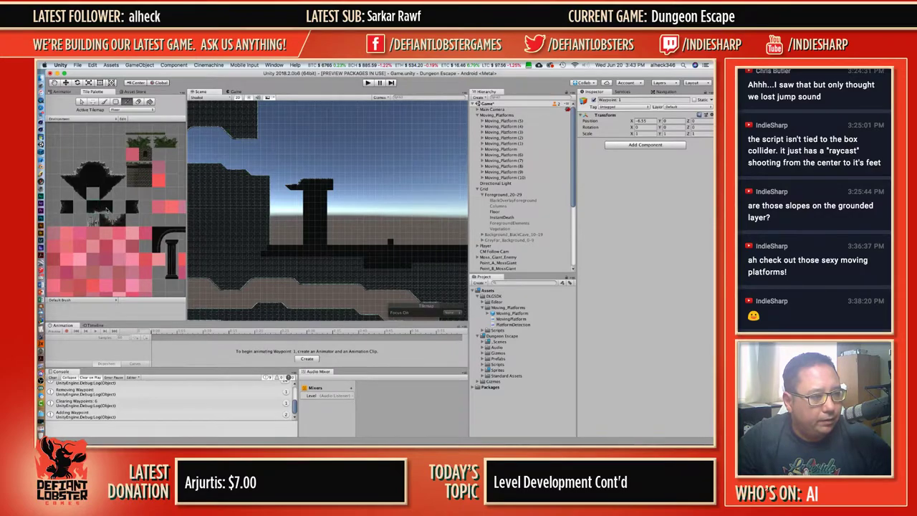
scroll(303, 193, "up", 6)
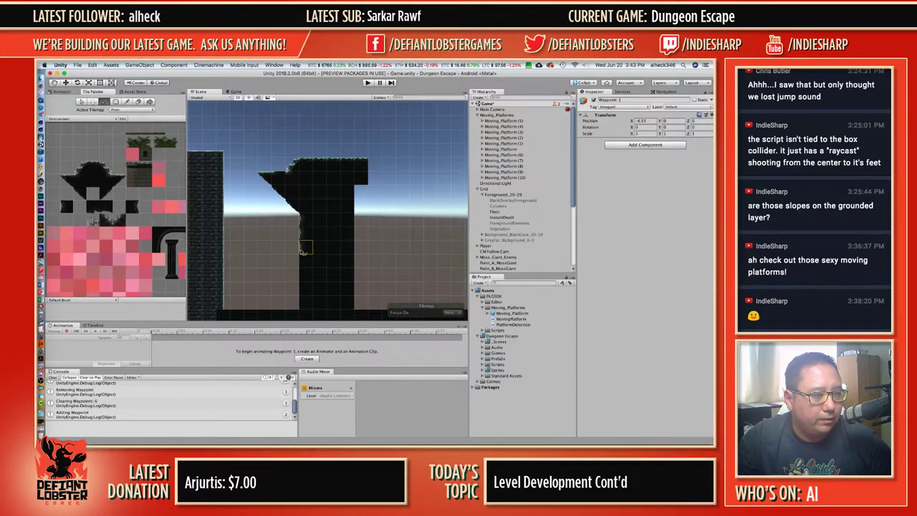
middle_click_drag(295, 264, 310, 199)
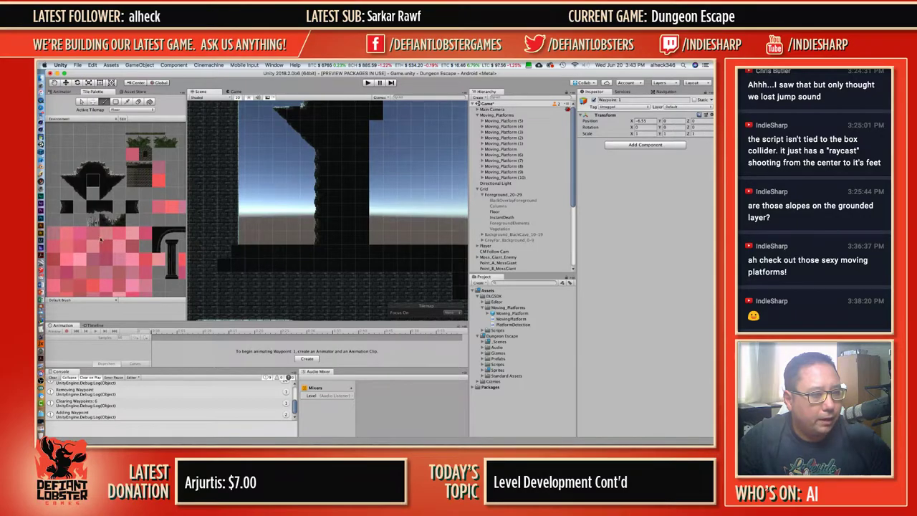
left_click(95, 169)
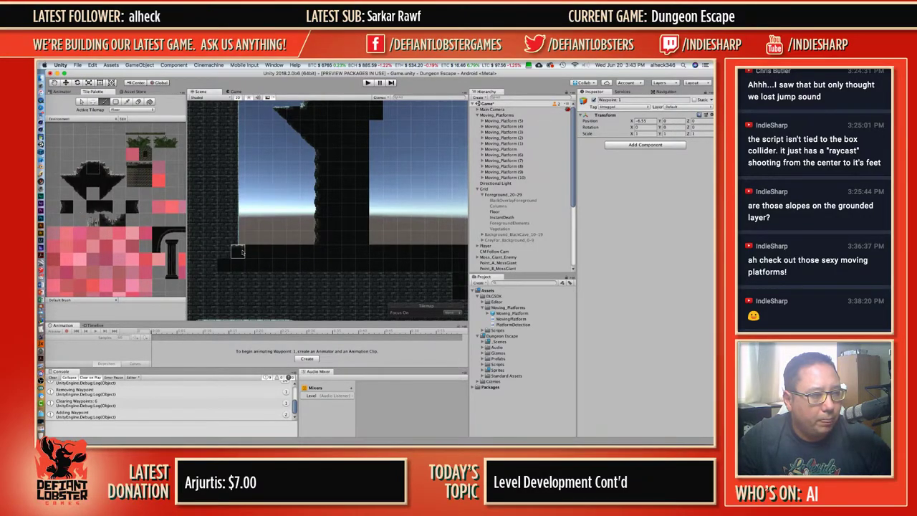
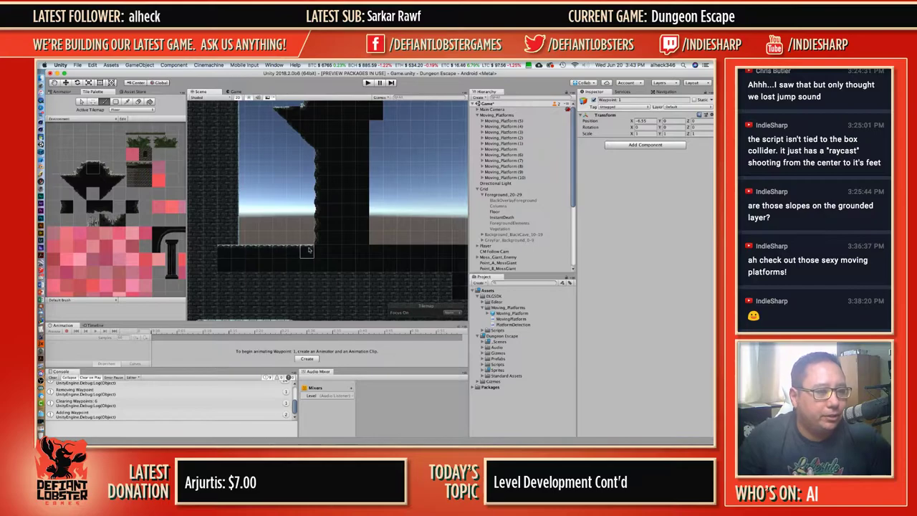
Paint a stepped dark ledge descending from the pillar's far side with Floor tiles and fill the area beneath it down to the ground.
scroll(316, 251, "down", 1)
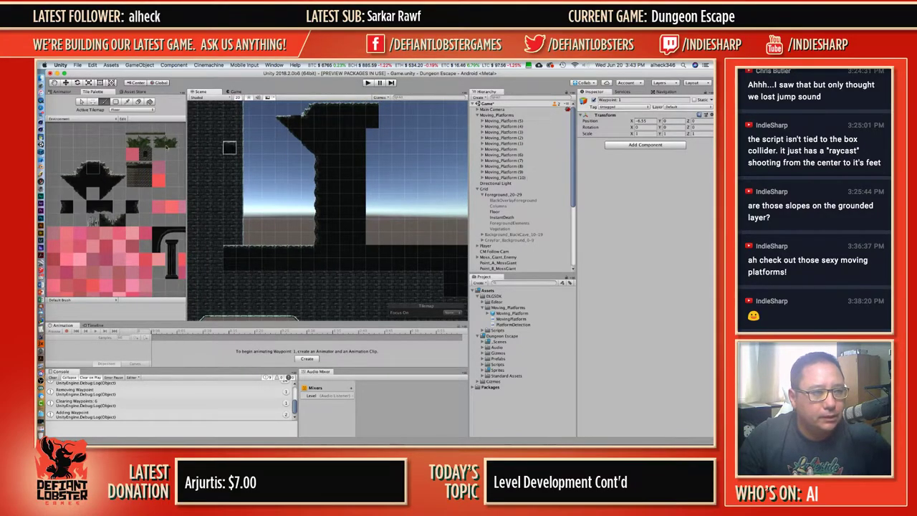
left_click(122, 111)
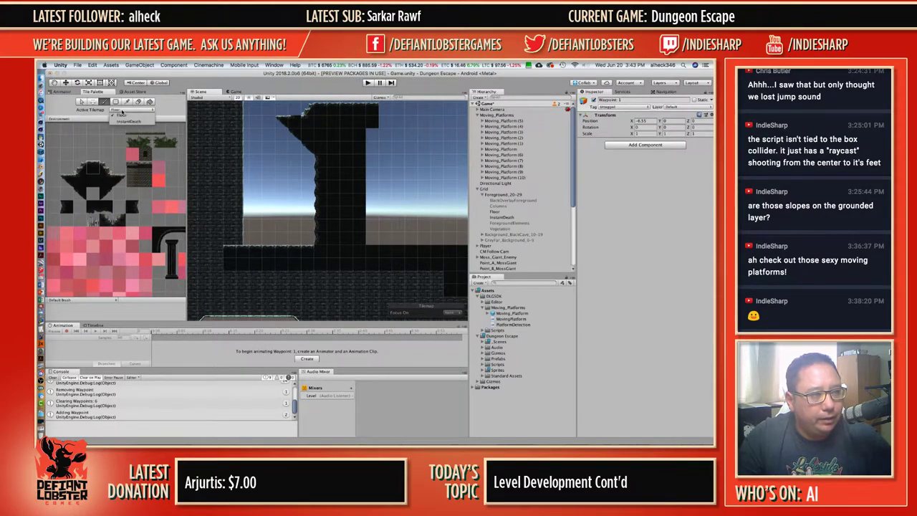
left_click(126, 121)
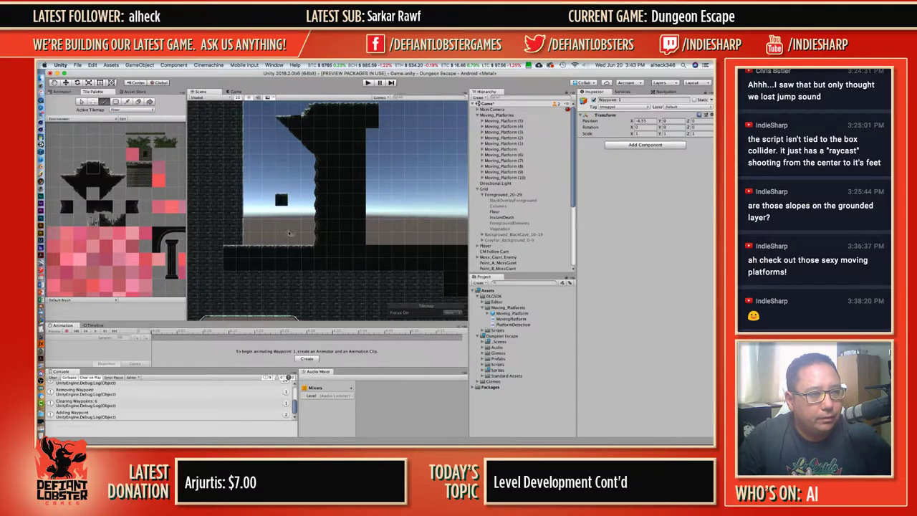
scroll(292, 238, "down", 1)
scroll(304, 143, "up", 5)
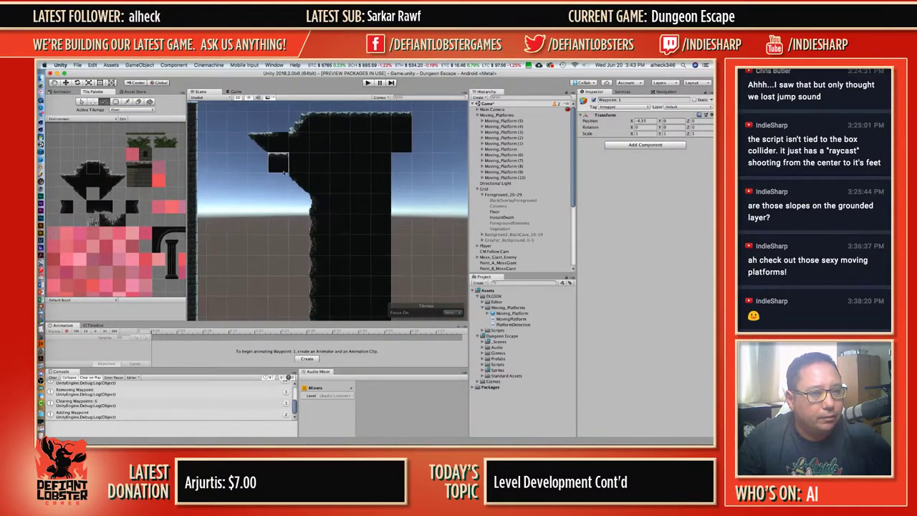
scroll(366, 212, "down", 2)
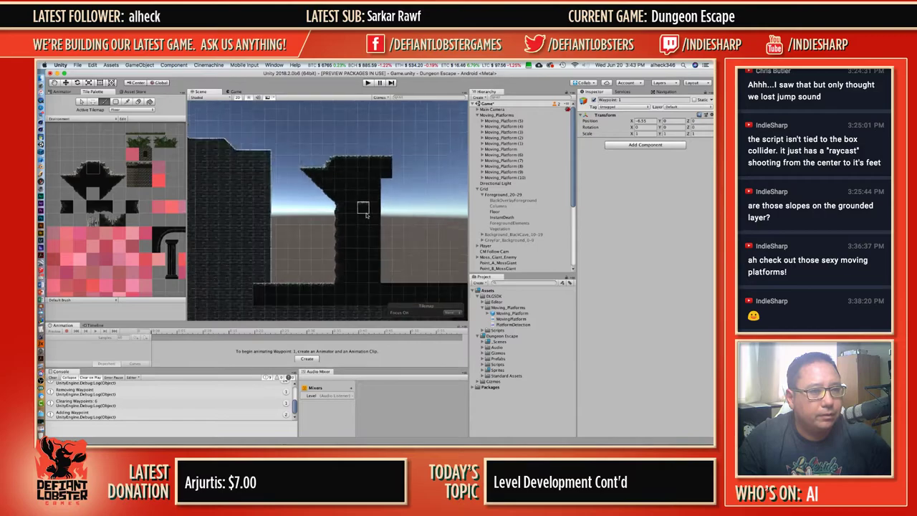
scroll(369, 186, "down", 4)
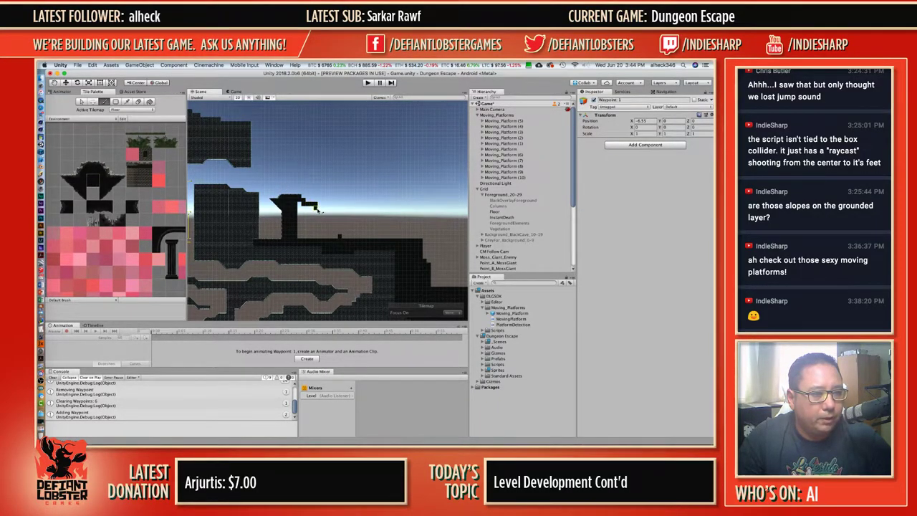
left_click(348, 212)
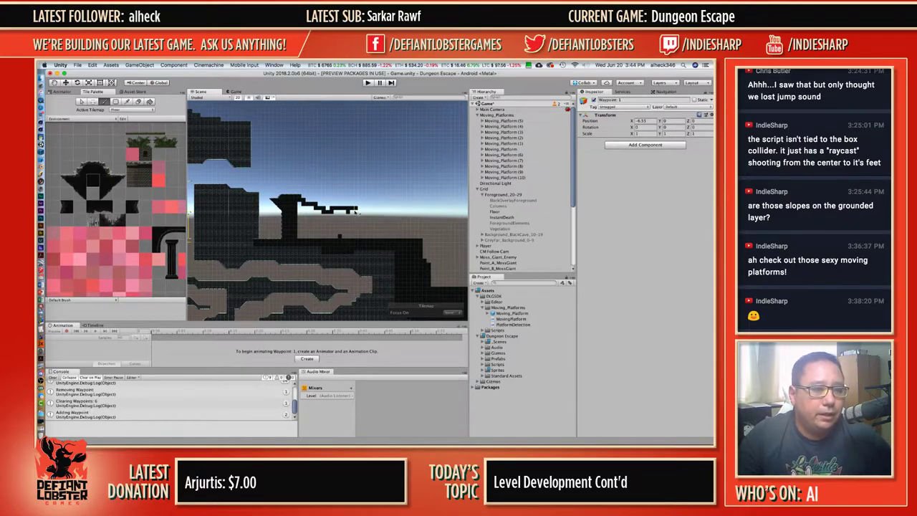
left_click_drag(350, 217, 340, 237)
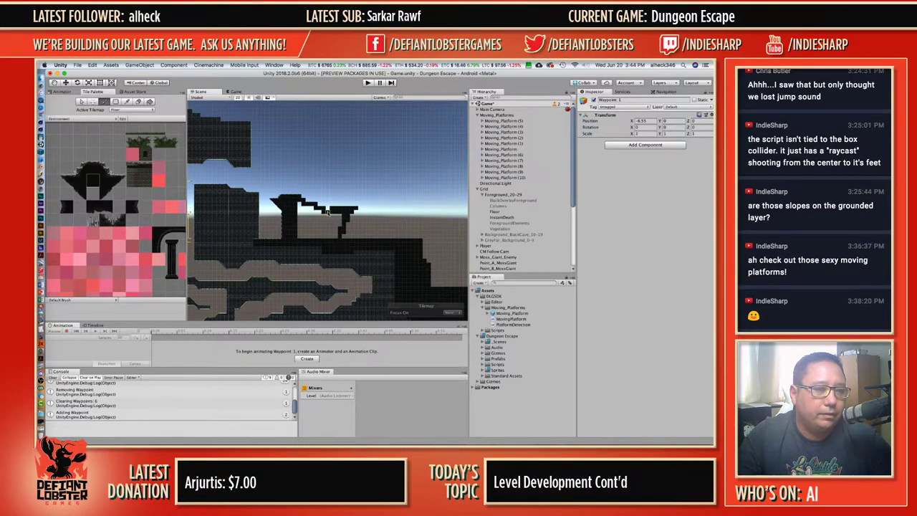
mouse_move(303, 207)
left_mouse_down()
mouse_move(300, 215)
mouse_move(342, 216)
mouse_move(295, 218)
mouse_move(329, 222)
mouse_move(316, 237)
mouse_move(294, 235)
mouse_move(338, 228)
mouse_move(301, 228)
left_mouse_up()
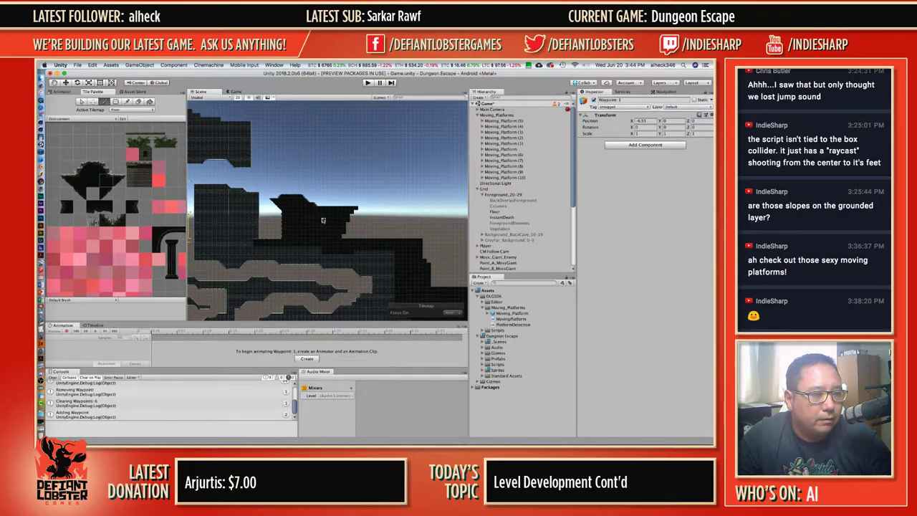
Surface the descending ledge with top-edge and slope tiles, ending its outer tip with a pointed overhang tile.
scroll(316, 213, "up", 5)
scroll(316, 213, "up", 3)
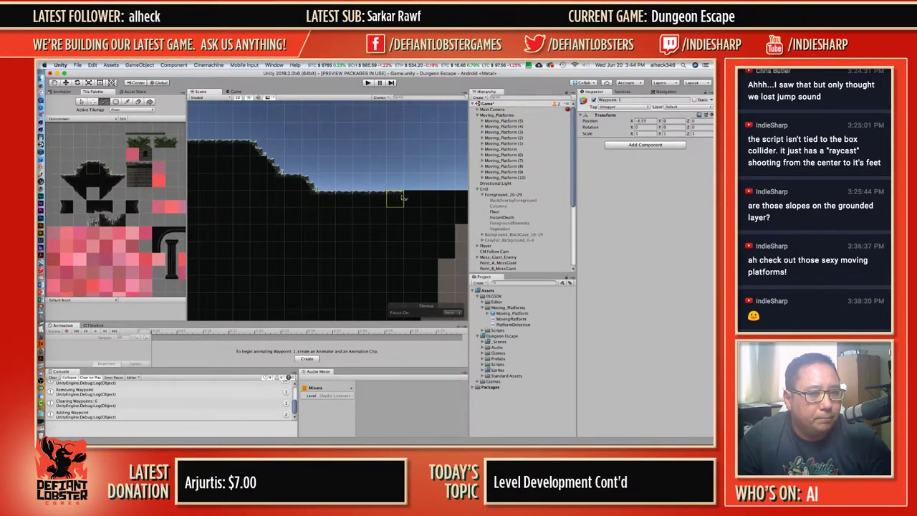
middle_click_drag(433, 197, 289, 178)
left_click_drag(289, 178, 316, 180)
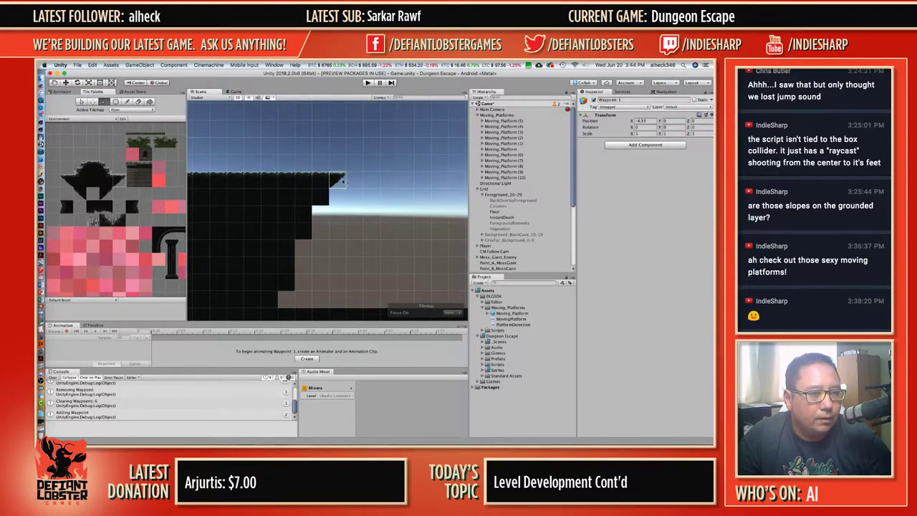
left_click(343, 180)
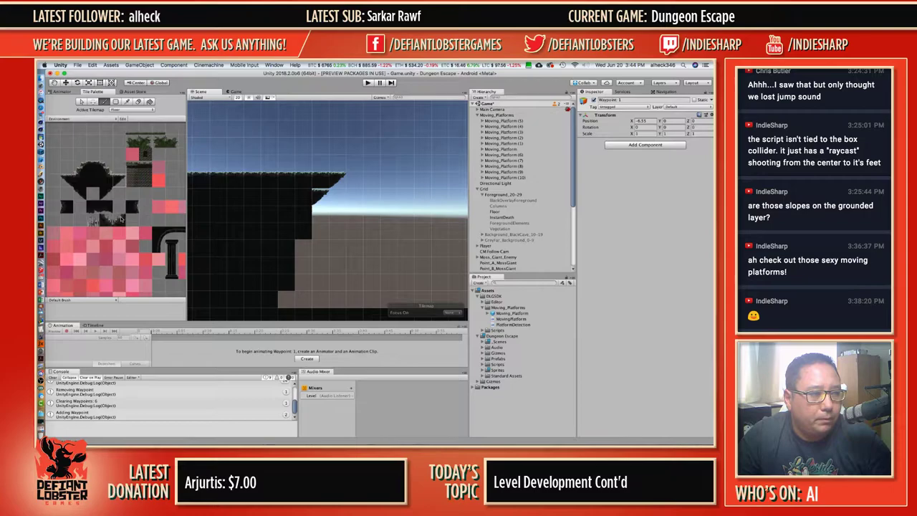
Line the stepped underside of the ledge's outer tip with diagonal edge tiles running inward to the vertical face.
scroll(113, 208, "down", 3)
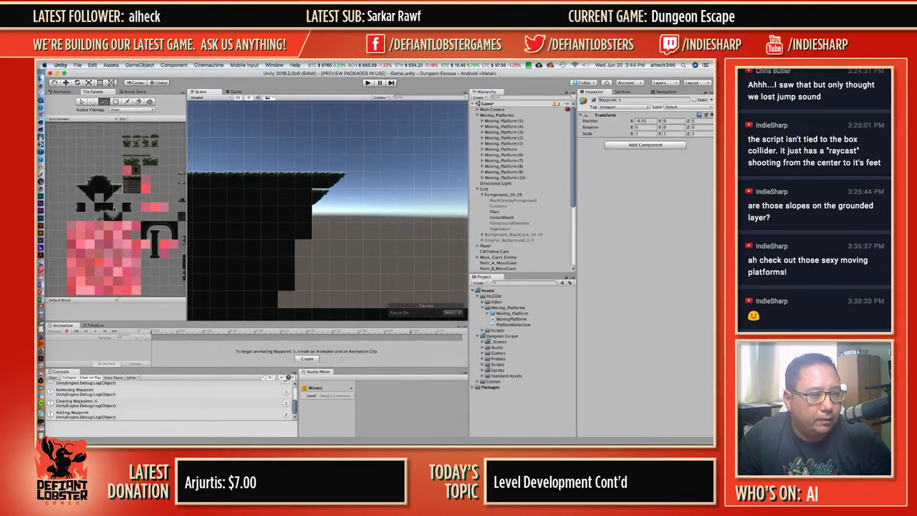
scroll(113, 208, "up", 4)
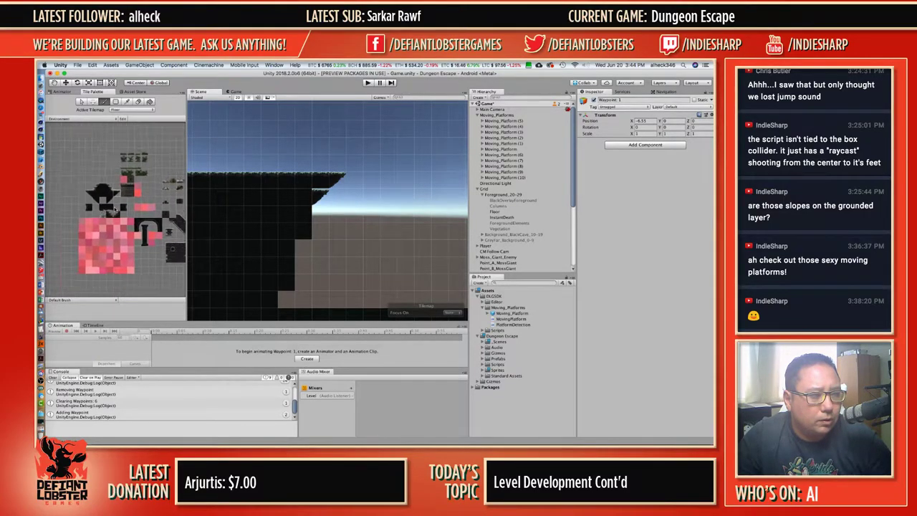
left_click_drag(113, 207, 139, 202, "alt")
left_click(131, 188)
left_click(324, 198)
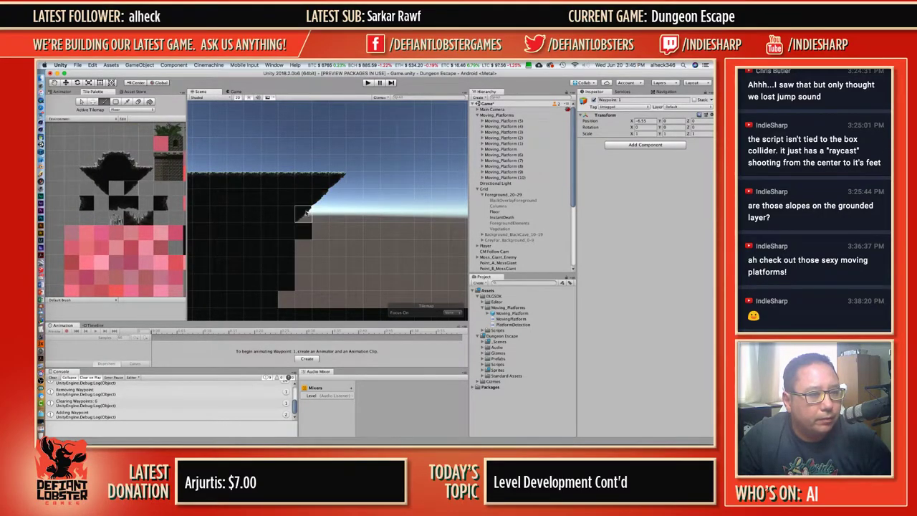
left_click(303, 215)
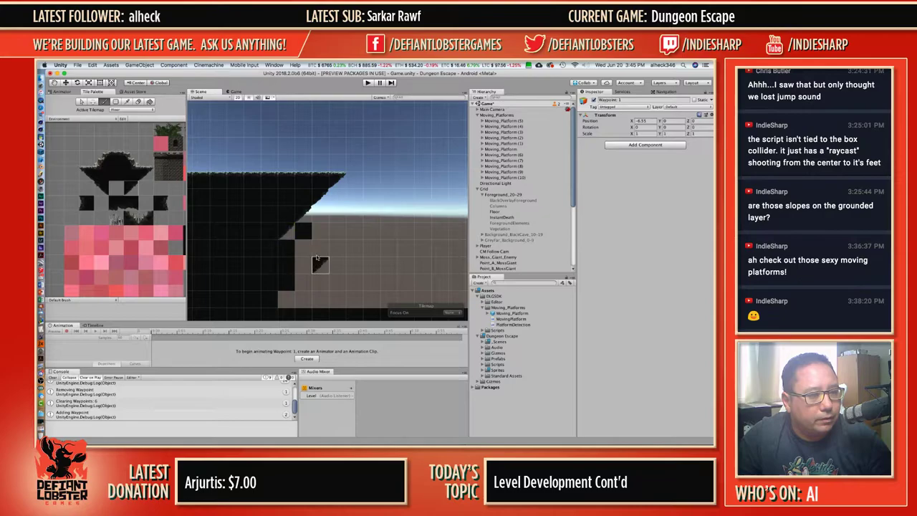
Line the rock mass's outer vertical face with rough edge tiles and erase the leftover dark tiles beyond it.
left_click(158, 205)
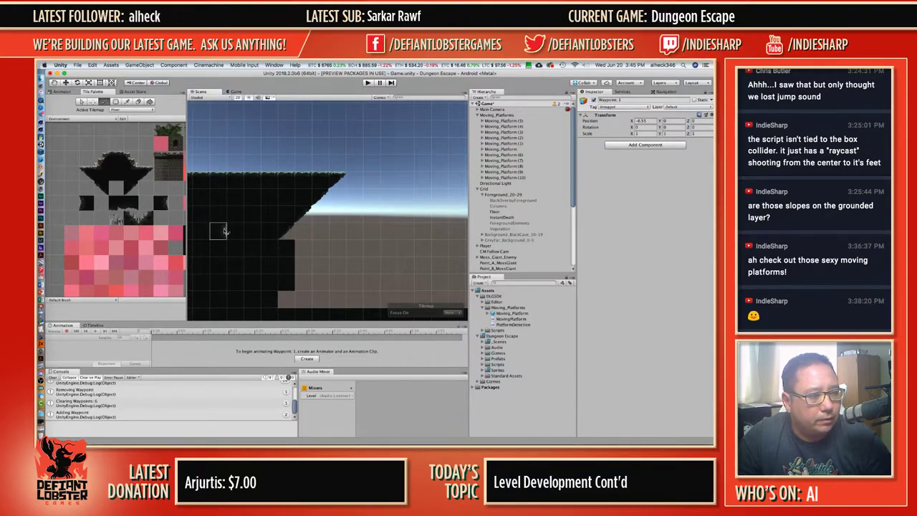
left_click_drag(267, 254, 268, 298)
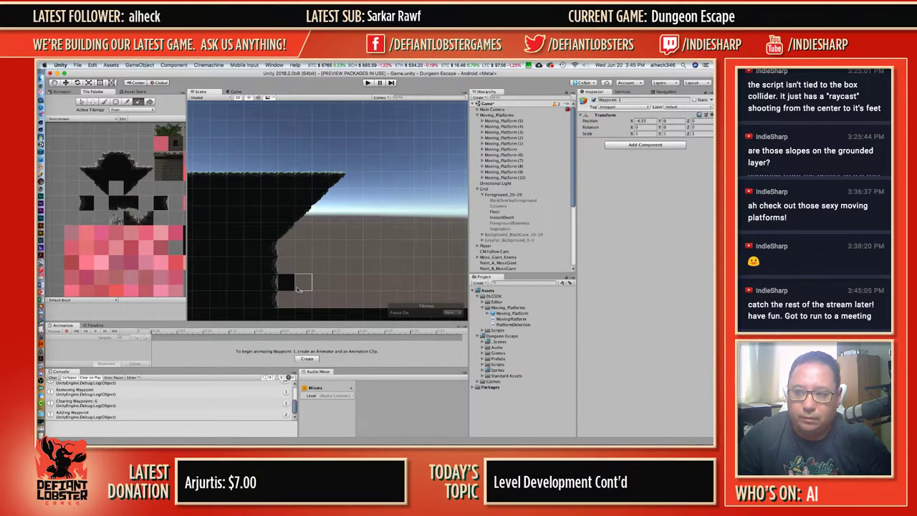
scroll(297, 289, "down", 5)
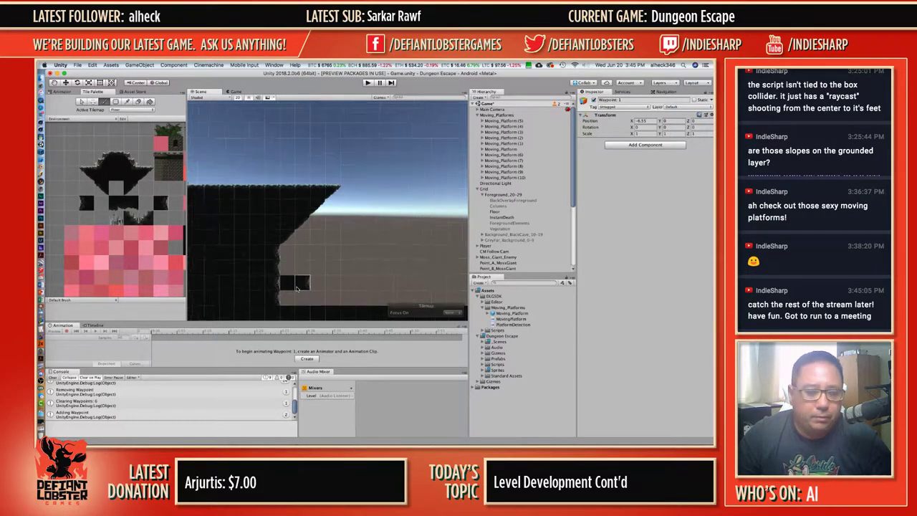
middle_click_drag(307, 285, 318, 231)
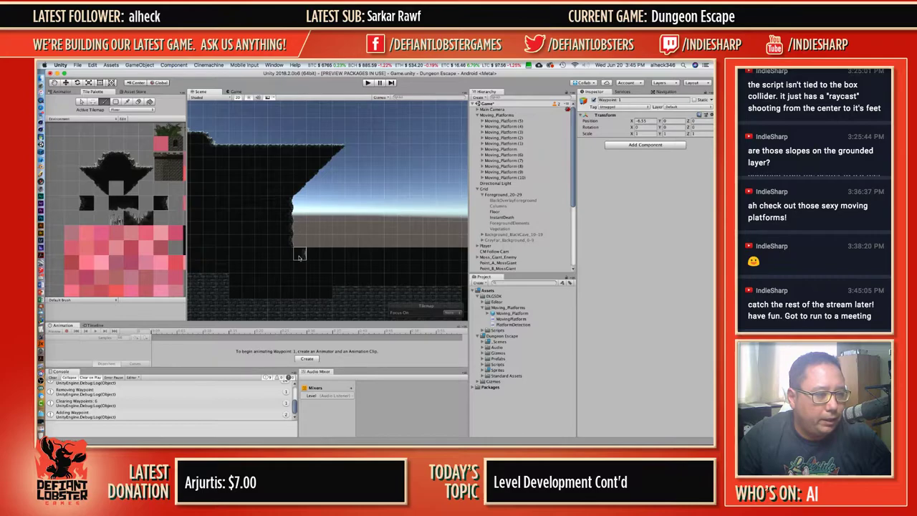
Erase the ground's upper rows beyond the rock mass and repaint its top as a flat strip of solid dark tiles out to the edge.
scroll(299, 256, "down", 5)
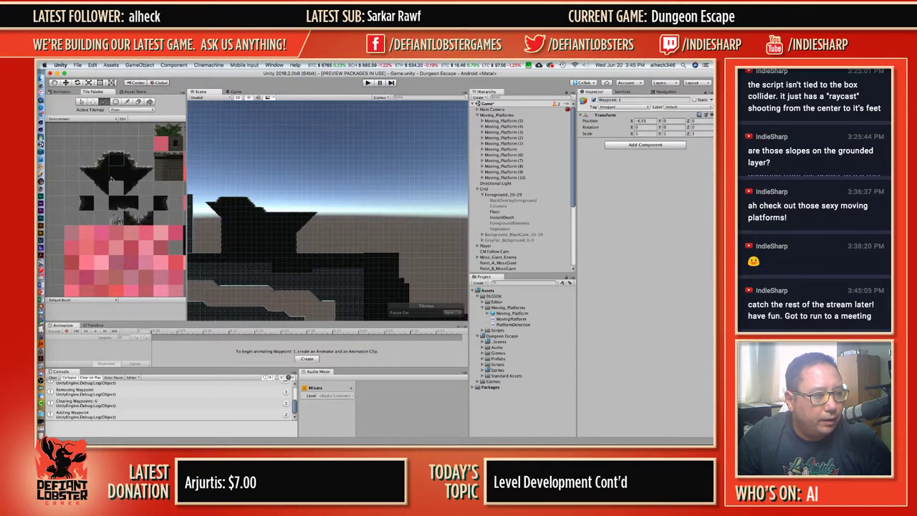
key("d")
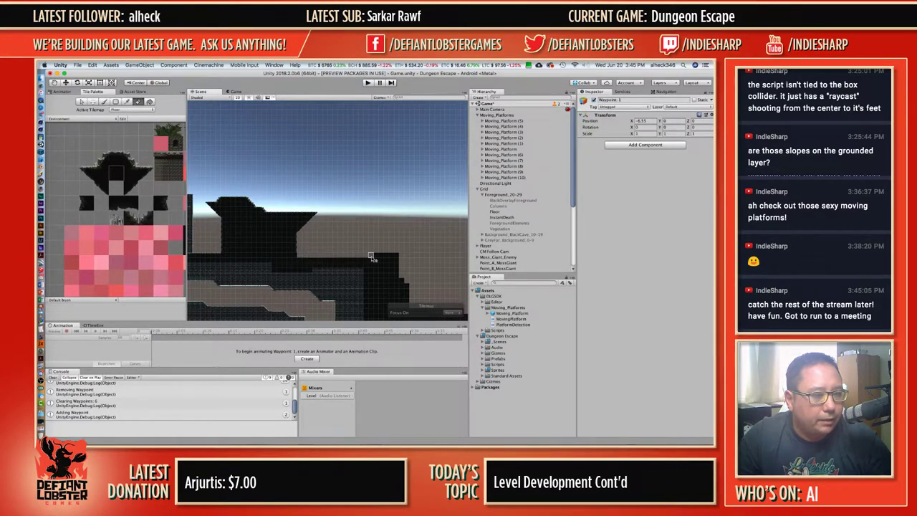
left_click_drag(391, 263, 300, 262)
key("b")
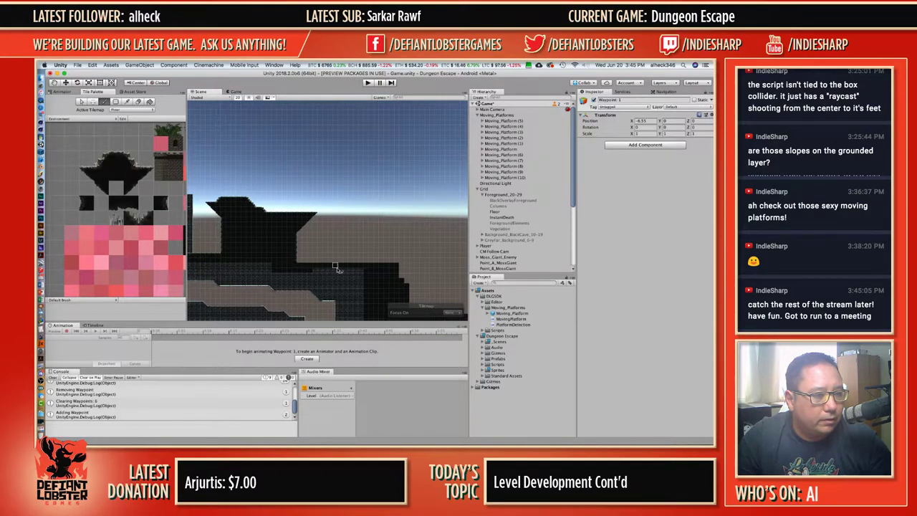
left_click(115, 177)
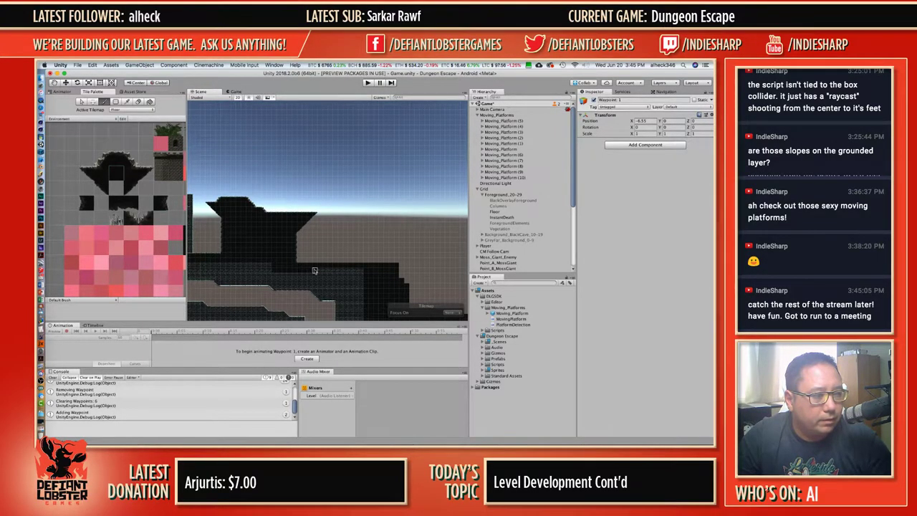
left_click_drag(294, 263, 397, 265)
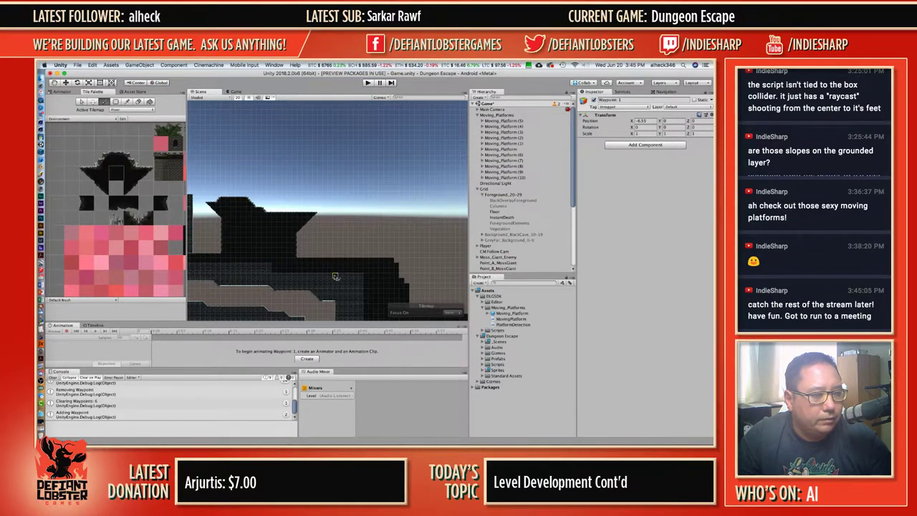
scroll(386, 275, "down", 5)
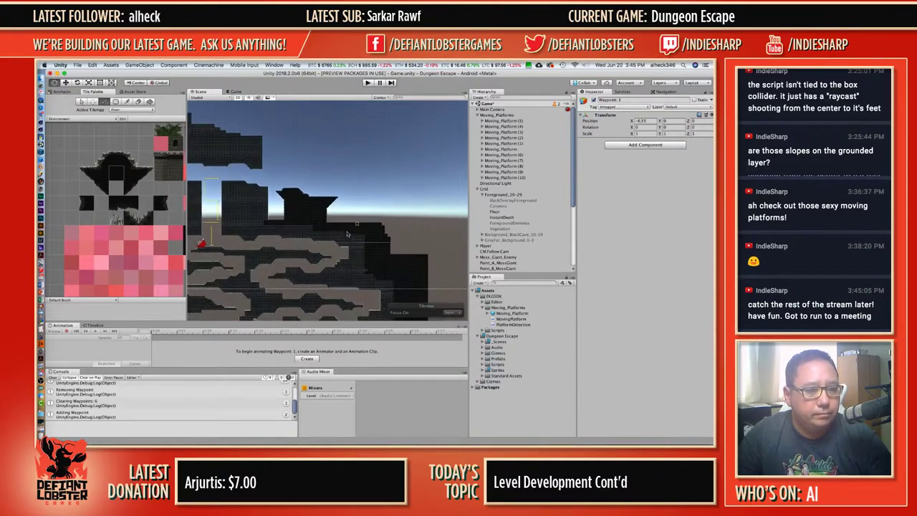
left_click_drag(328, 224, 381, 224)
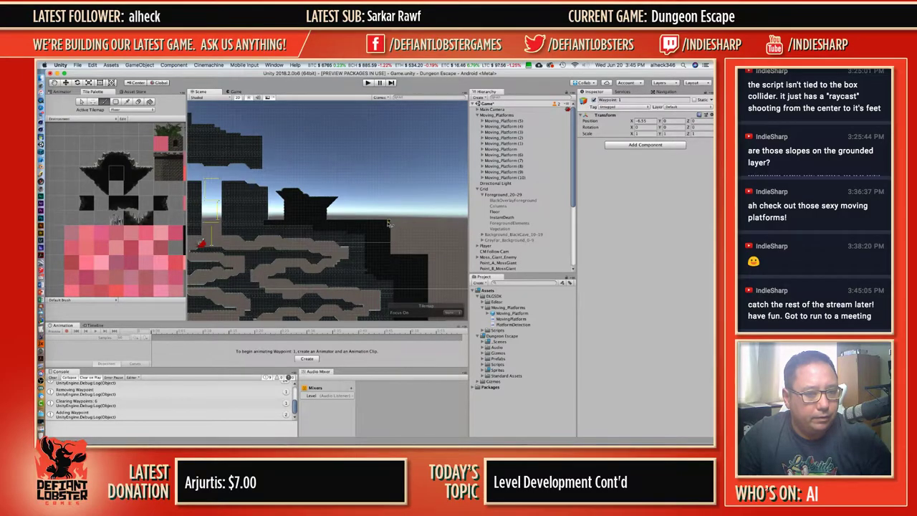
scroll(398, 264, "down", 3)
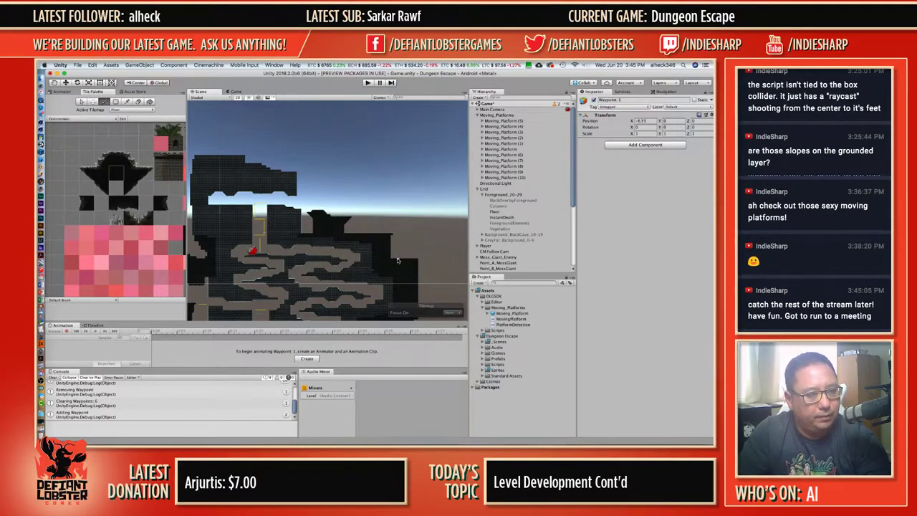
Outline a hanging ceiling block with a stepped, bowl-shaped underside above the rock mass and flood-fill it with solid dark tiles.
scroll(301, 197, "up", 5)
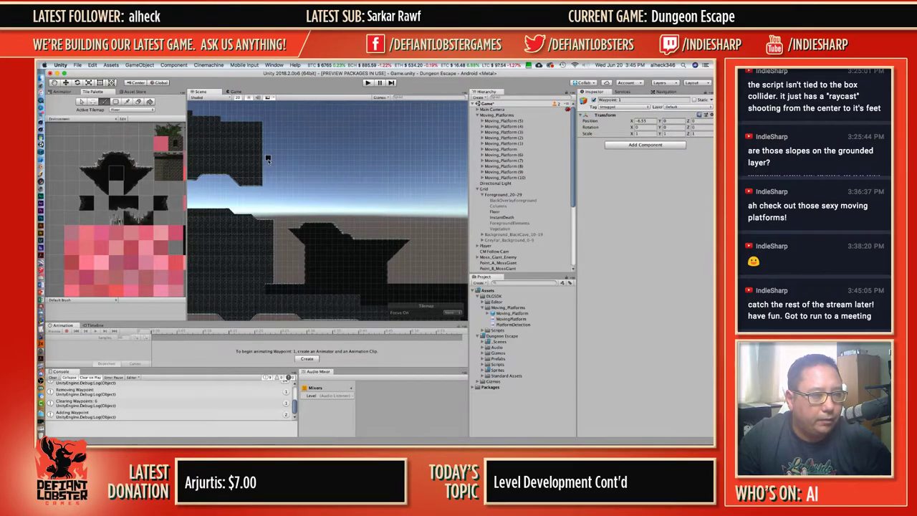
mouse_move(268, 158)
left_mouse_down()
mouse_move(309, 195)
mouse_move(413, 220)
mouse_move(393, 215)
mouse_move(407, 208)
mouse_move(413, 198)
mouse_move(393, 215)
mouse_move(409, 191)
mouse_move(398, 207)
mouse_move(404, 198)
mouse_move(375, 215)
mouse_move(418, 180)
mouse_move(426, 144)
mouse_move(278, 148)
left_mouse_up()
left_click(391, 214, "shift")
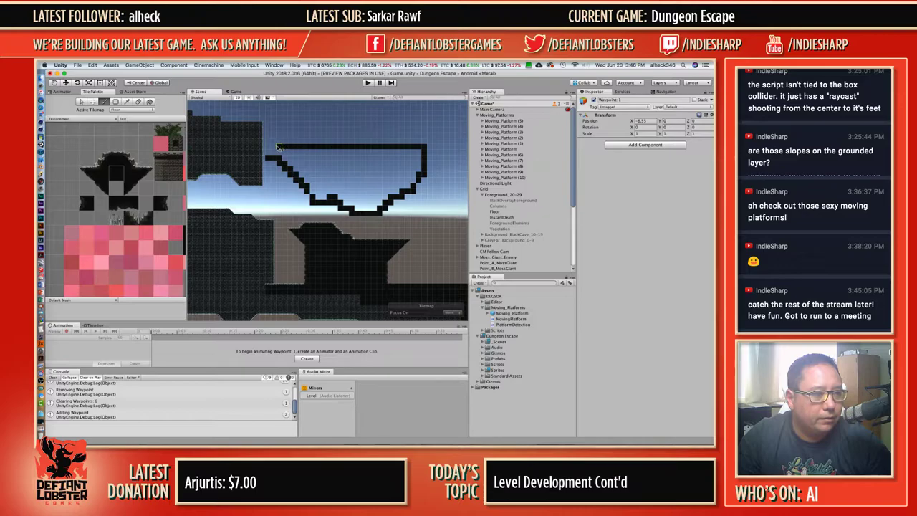
key("g")
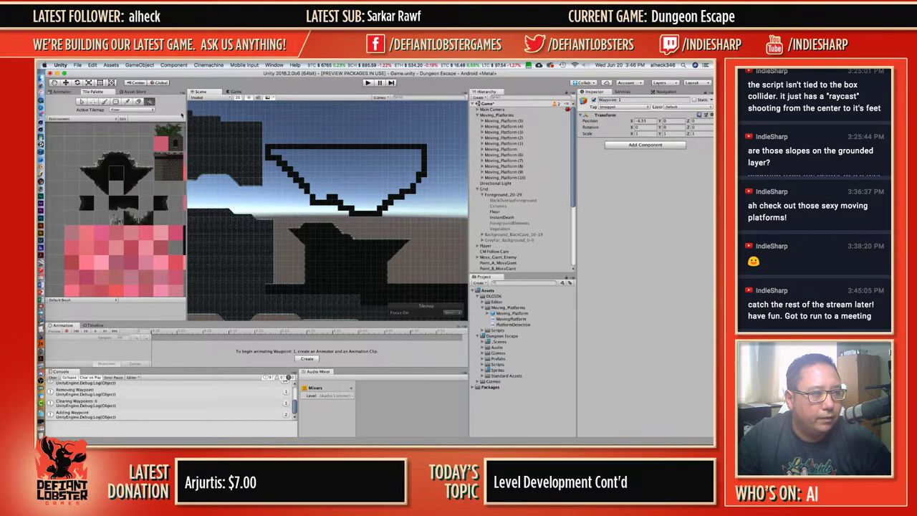
left_click(335, 176)
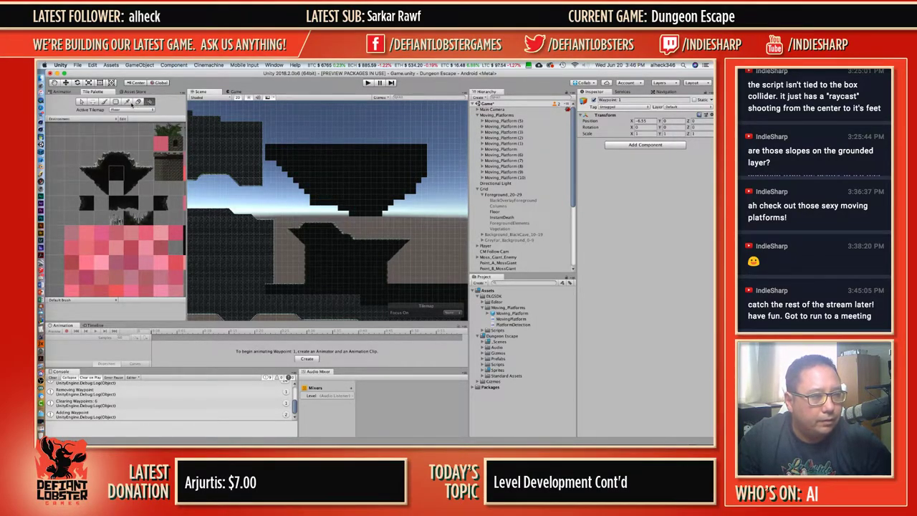
Line the wall-facing stepped underside of the hanging block with diagonal edge tiles and finish its bottom with underside edge tiles.
left_click(99, 185)
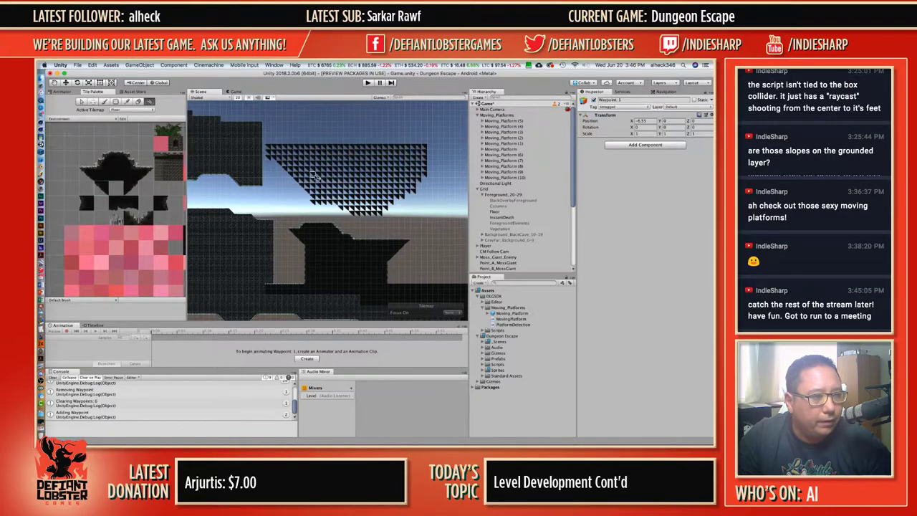
left_click(91, 102)
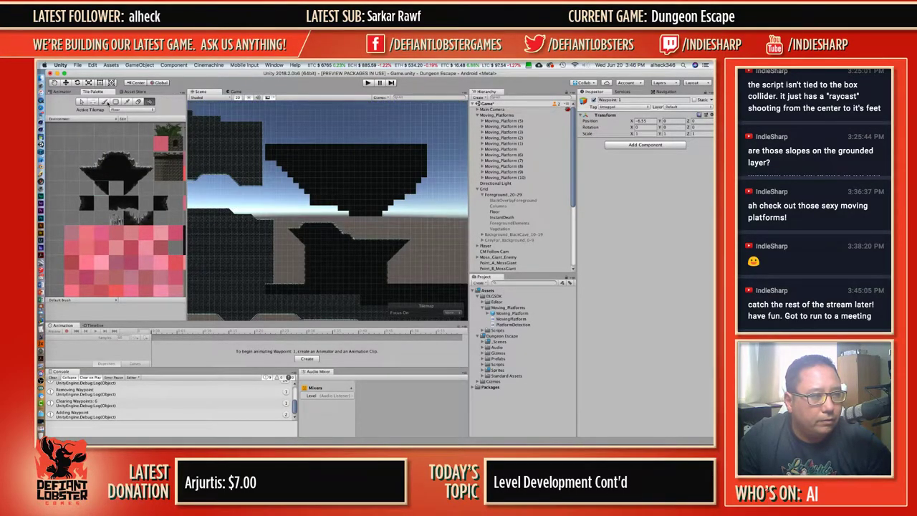
left_click(105, 101)
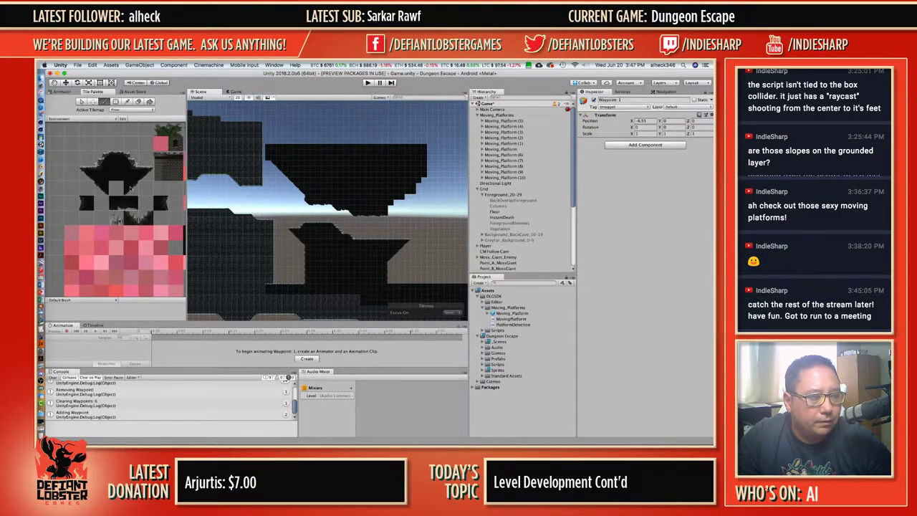
Line the hanging block's outer stepped side with diagonal edge tiles sampled from its existing edge.
key("i")
left_click(391, 179)
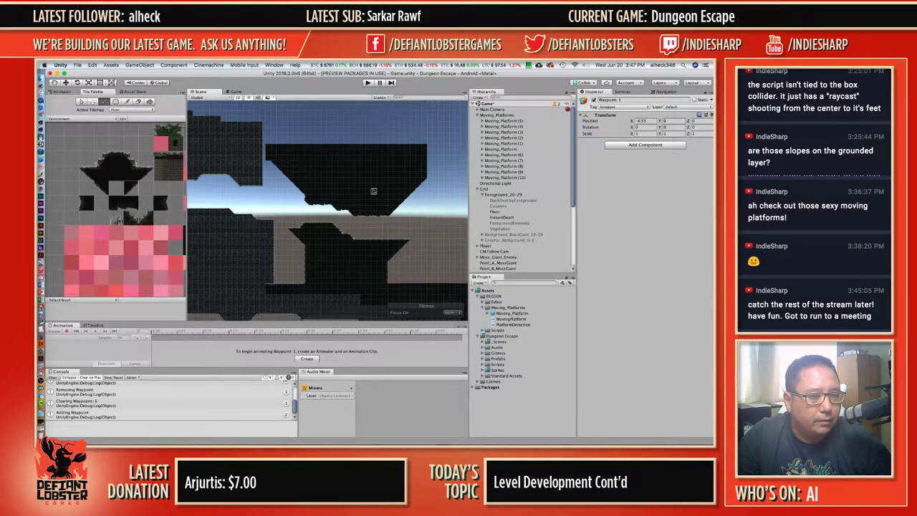
Collapse the Moving_Platforms and Grid groups, and move Player and CM Follow Cam together up onto the upper ledge beneath the ceiling.
scroll(391, 209, "down", 3)
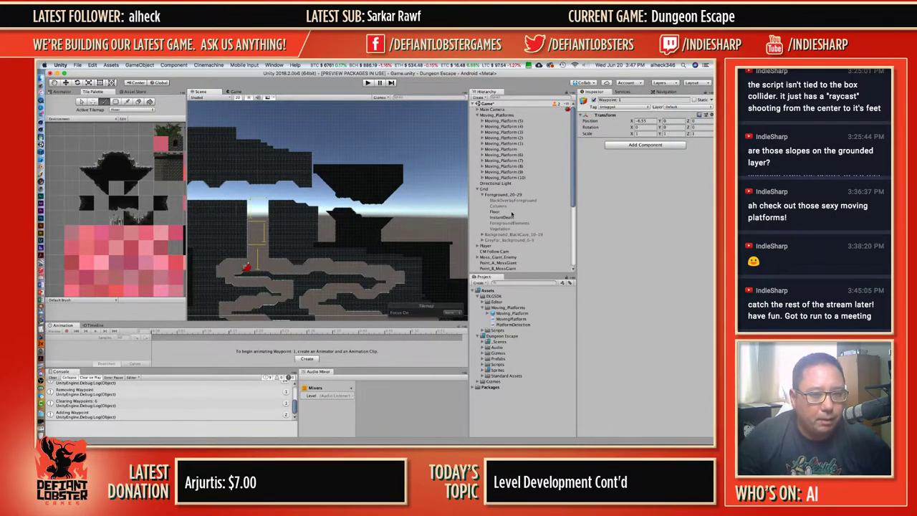
left_click(477, 115)
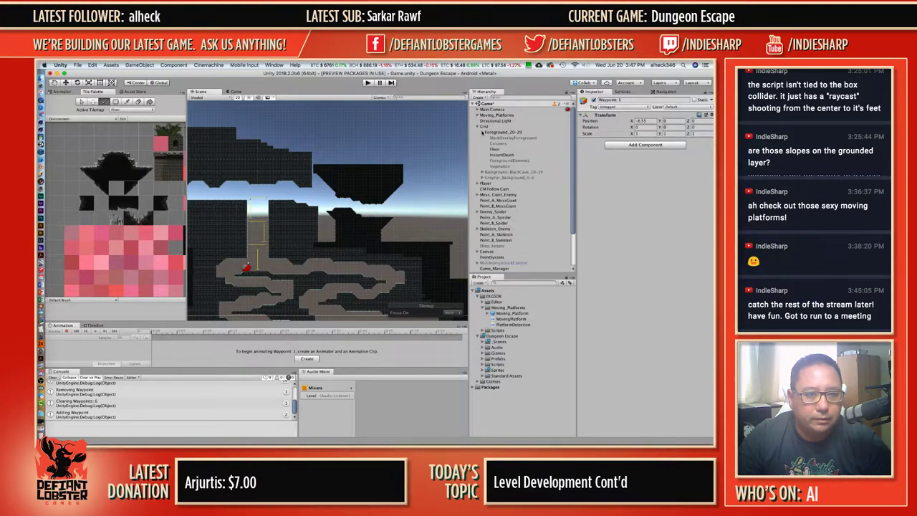
left_click(477, 127)
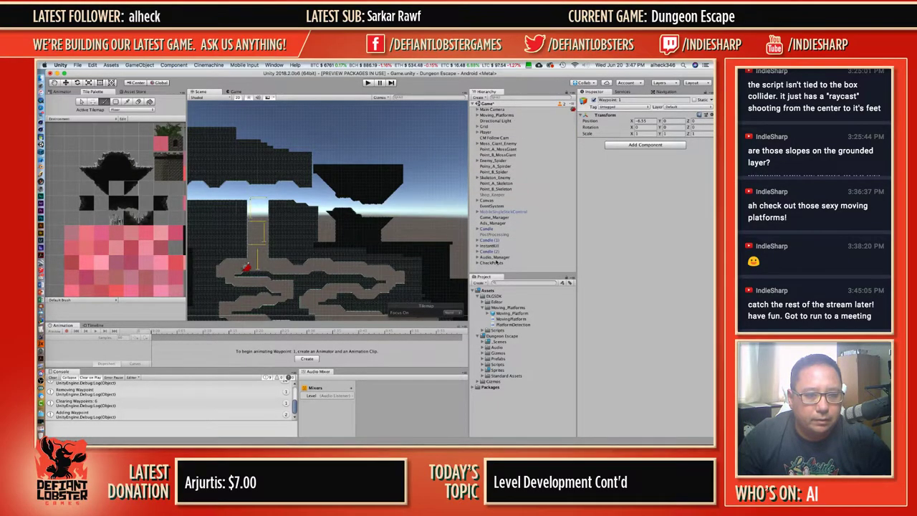
left_click(495, 138)
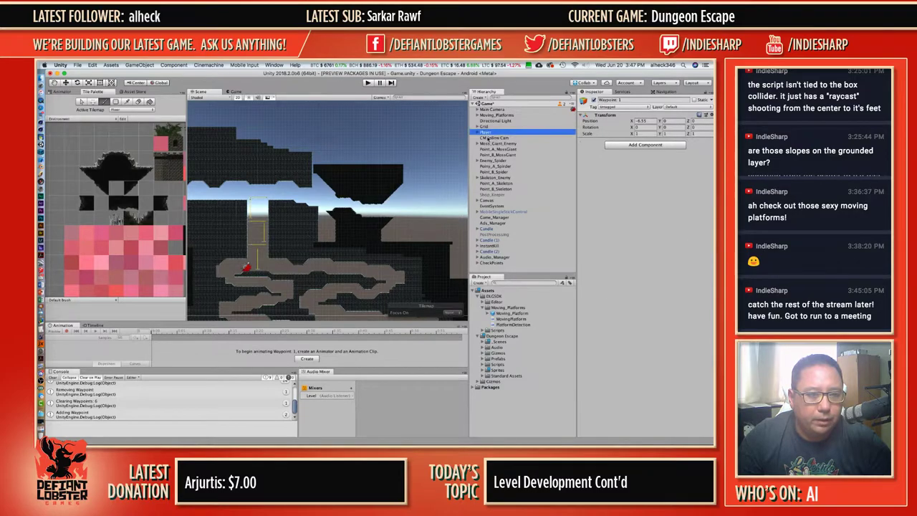
left_click(491, 133, "shift")
key("e")
key("w")
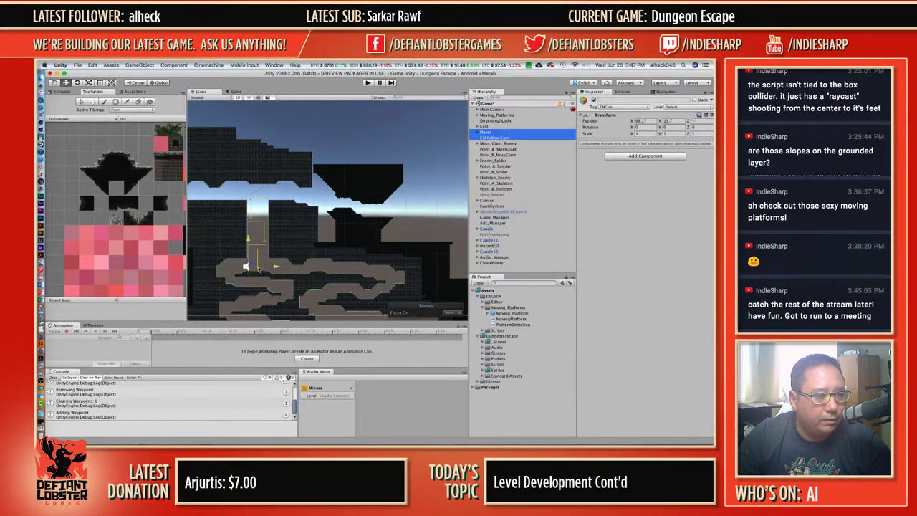
left_click_drag(248, 264, 273, 194)
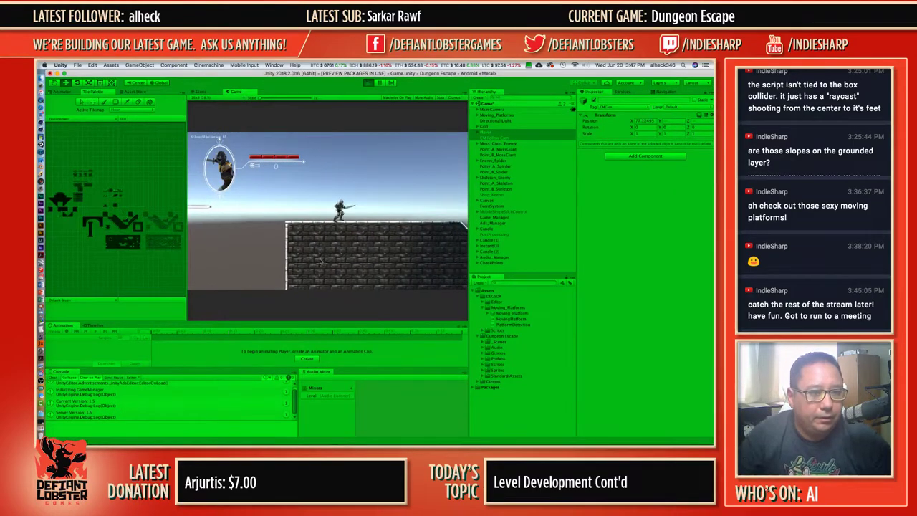
Playtest the upper level by running off the brick ledge, jumping across the gap and crossing the rock mass beneath the hanging block.
key("Right")
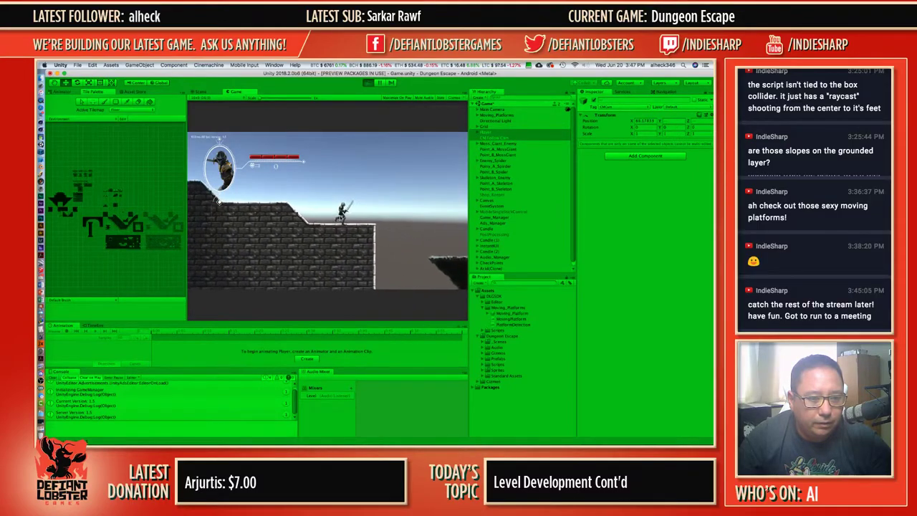
key("space")
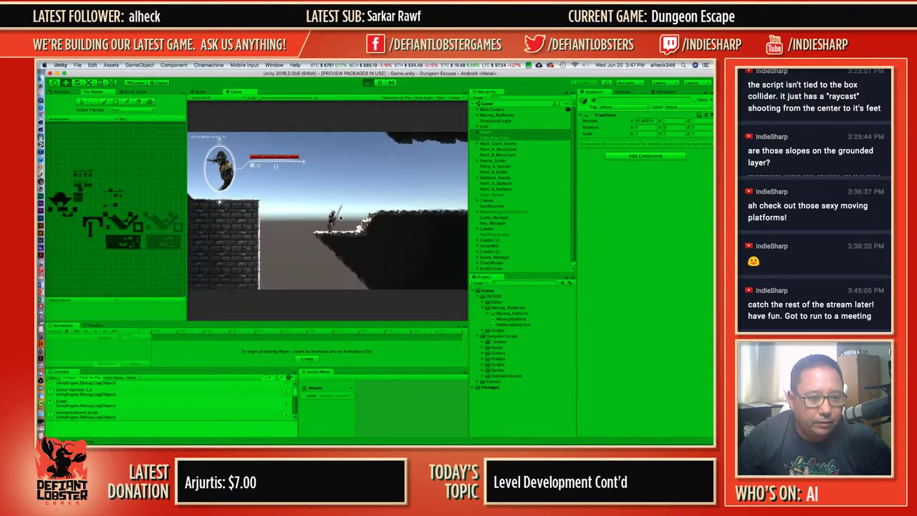
key("space")
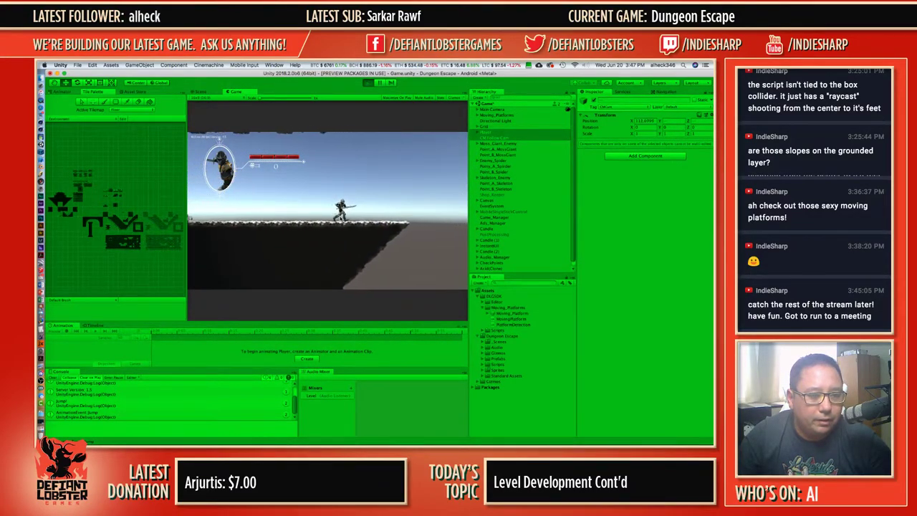
key("super+p")
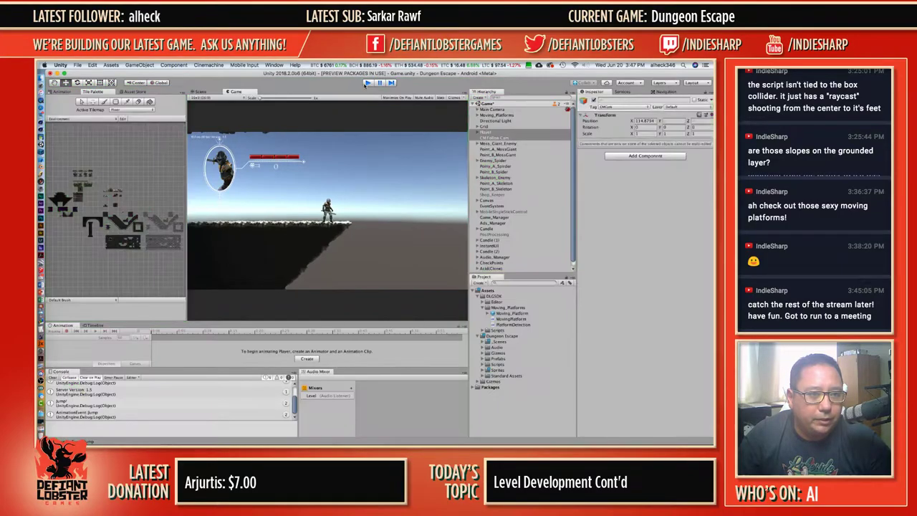
Extend the hanging block's bottom about two rows lower with a copied section and patch its outer slope with rough edge tiles.
scroll(340, 210, "up", 5)
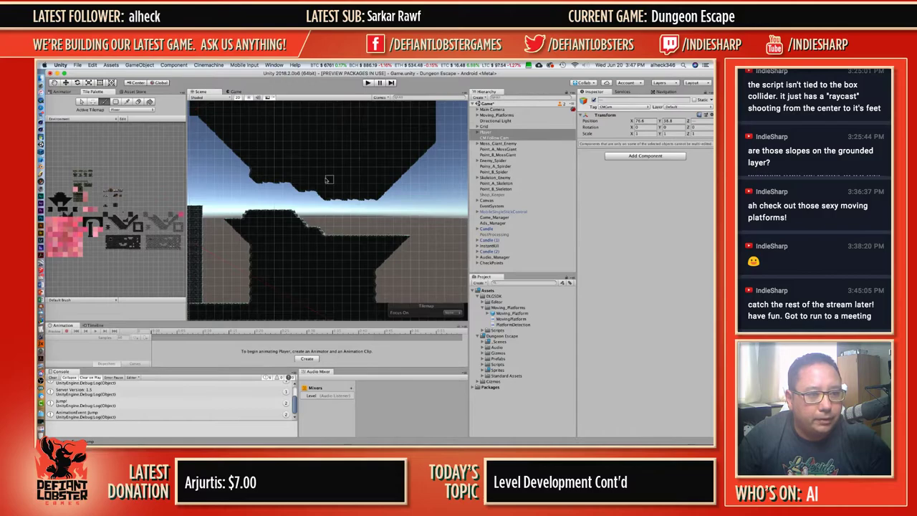
key("i")
mouse_move(320, 179)
left_mouse_down()
mouse_move(370, 208)
mouse_move(390, 207)
left_mouse_up()
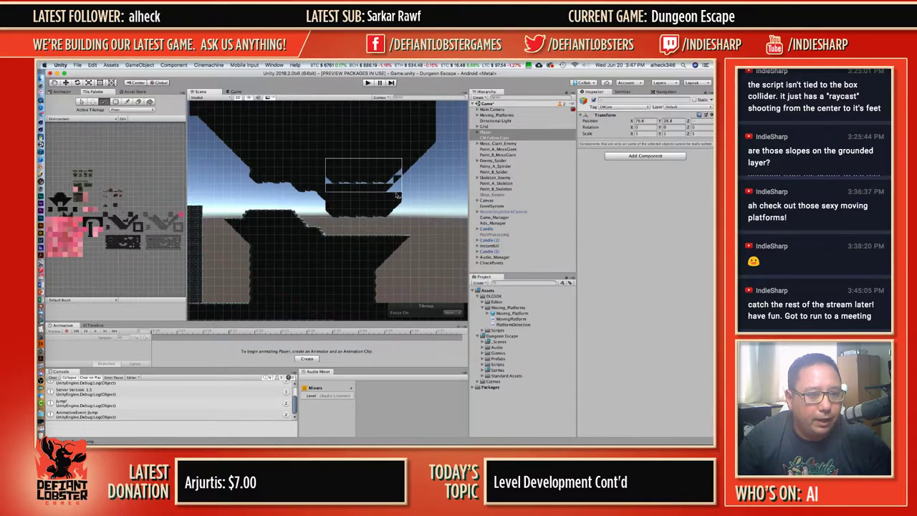
left_click(385, 167, "super")
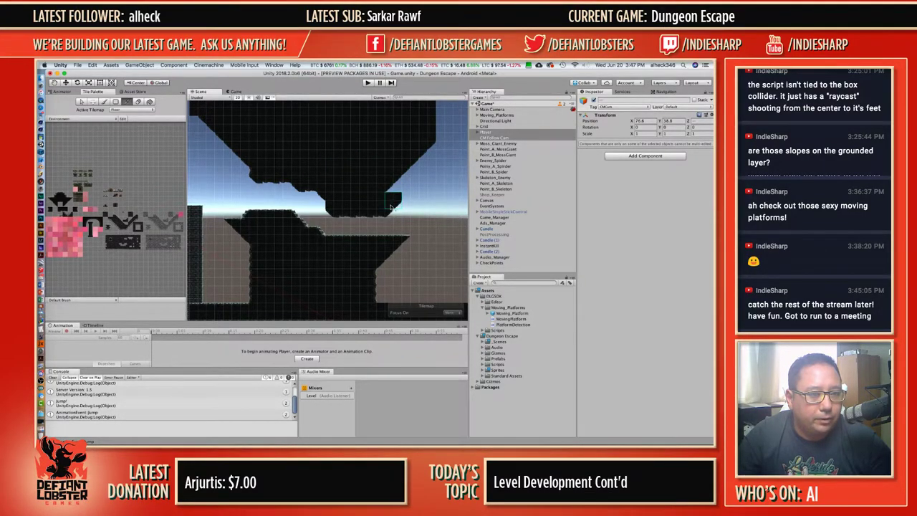
left_click_drag(397, 197, 390, 205, "super")
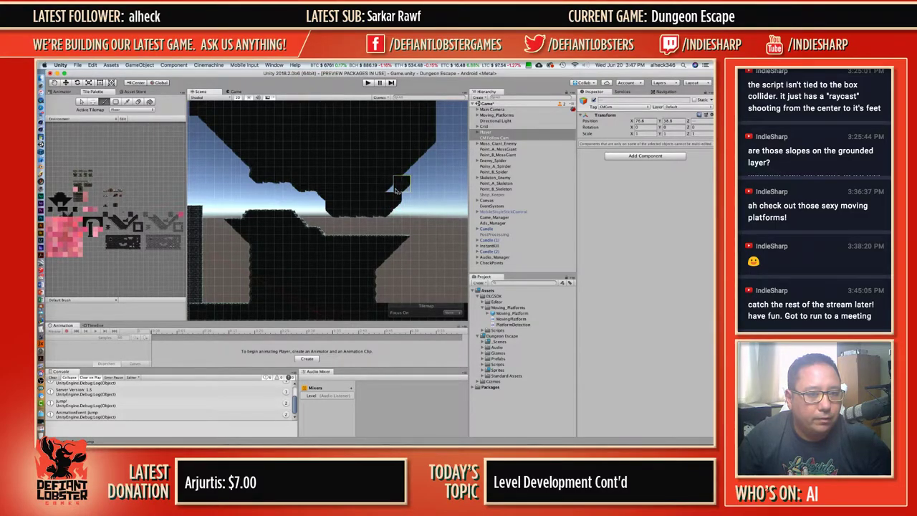
left_click(397, 190)
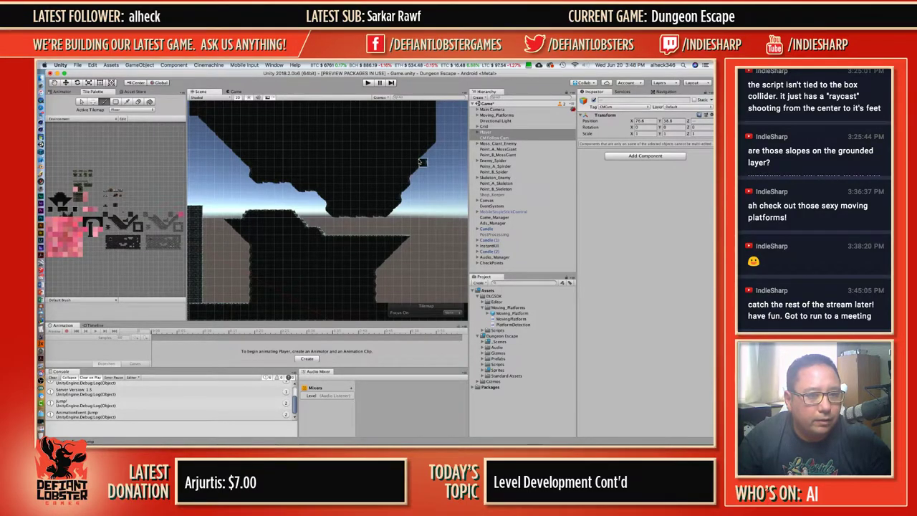
Examine the shaft, the rock mass and the open area beyond it, and look over the palette's brick and column tiles.
middle_click_drag(247, 190, 361, 169)
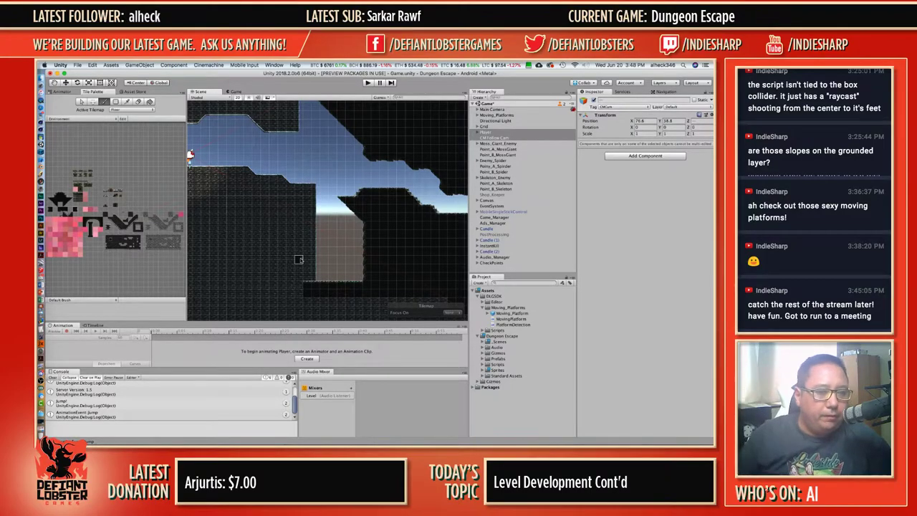
scroll(322, 259, "down", 3)
middle_click_drag(402, 171, 233, 128)
scroll(280, 185, "up", 2)
mouse_move(279, 185)
middle_mouse_down()
mouse_move(260, 174)
mouse_move(283, 182)
middle_mouse_up()
scroll(260, 173, "up", 2)
scroll(262, 176, "up", 2)
scroll(292, 196, "down", 2)
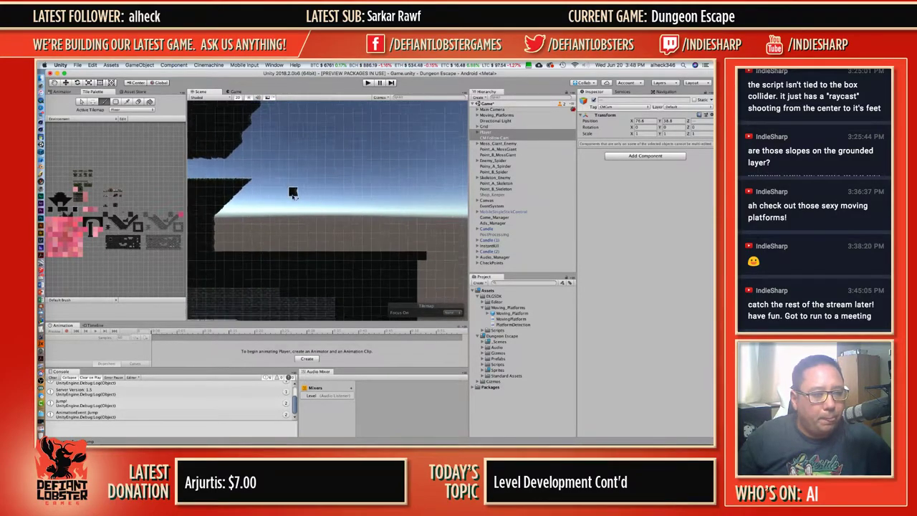
scroll(124, 227, "up", 5)
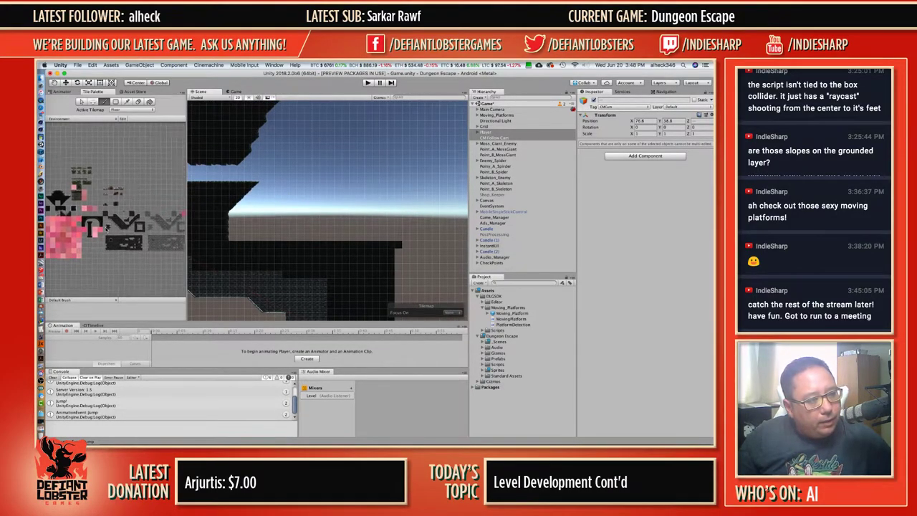
scroll(120, 206, "down", 4)
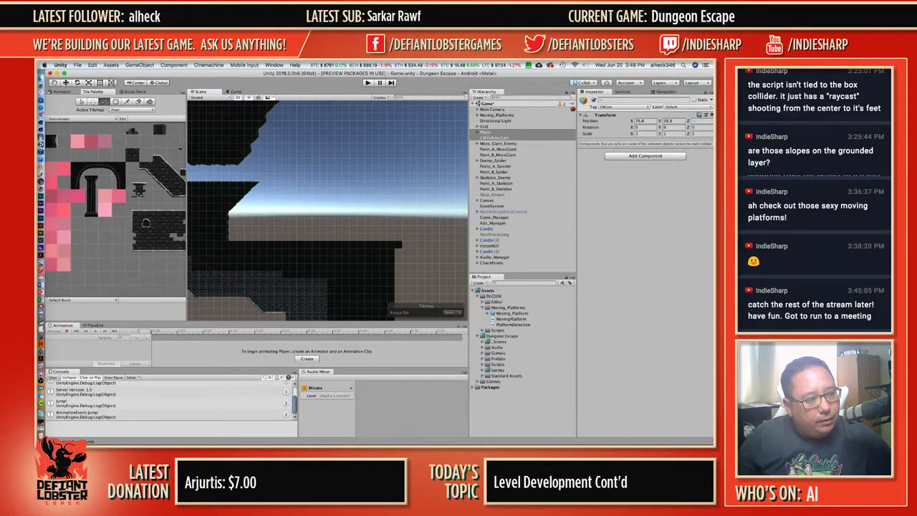
scroll(142, 210, "up", 3)
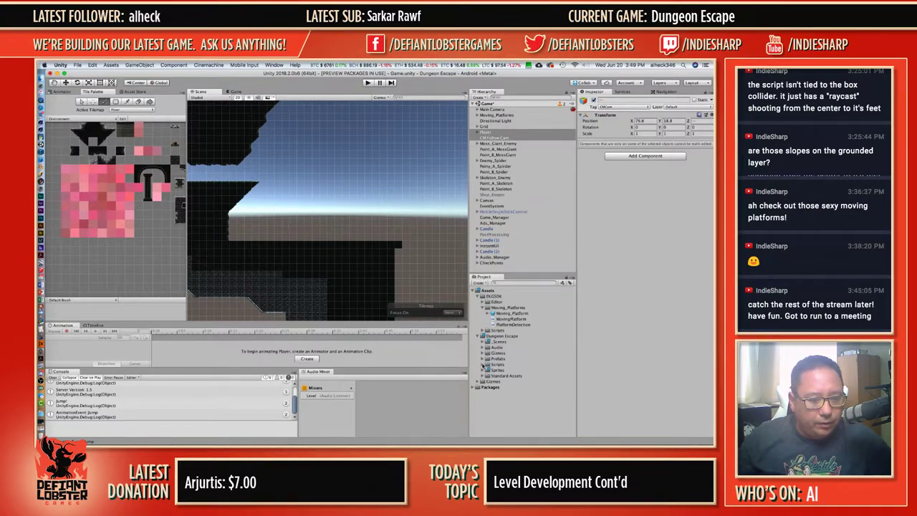
Locate the Bricks2 sprite sheet in the project's Sprites/Tiles/Environmental_Tiles/Bricks2 folder and collapse the Bricks folder.
left_click(483, 369)
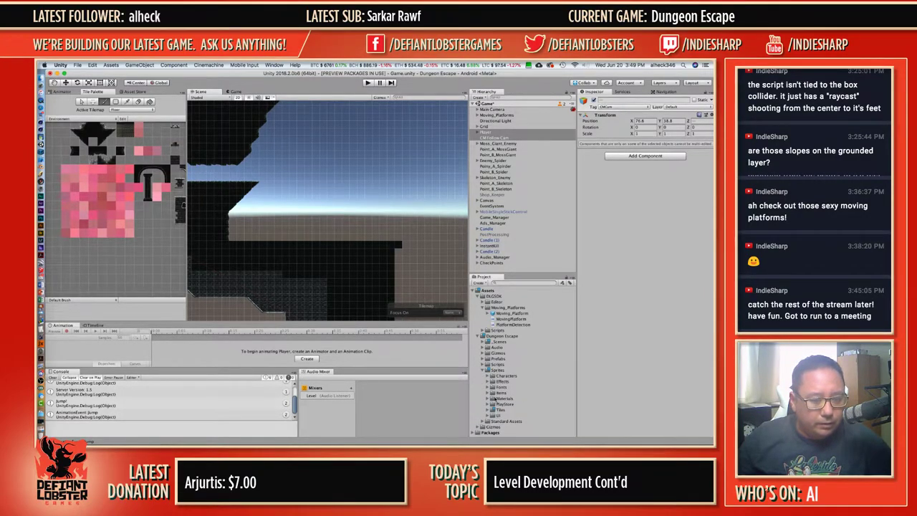
left_click(488, 410)
scroll(501, 380, "down", 5)
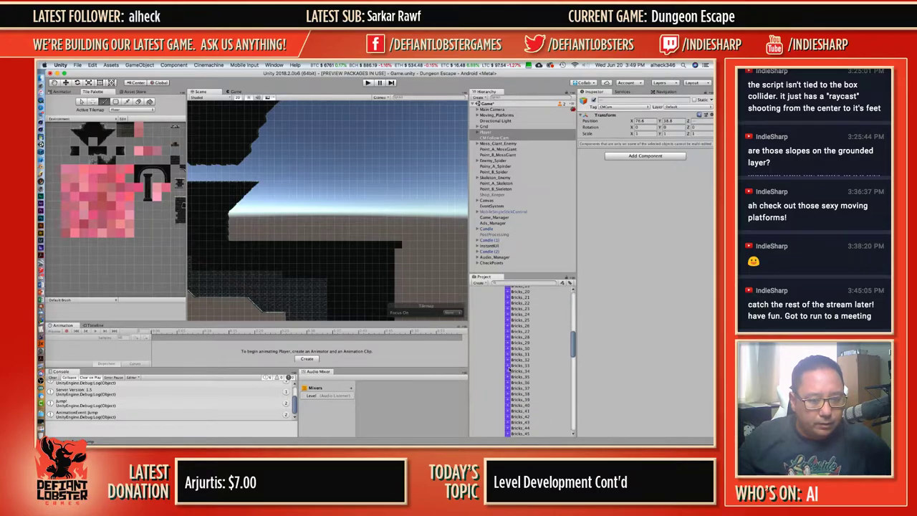
left_click(502, 349)
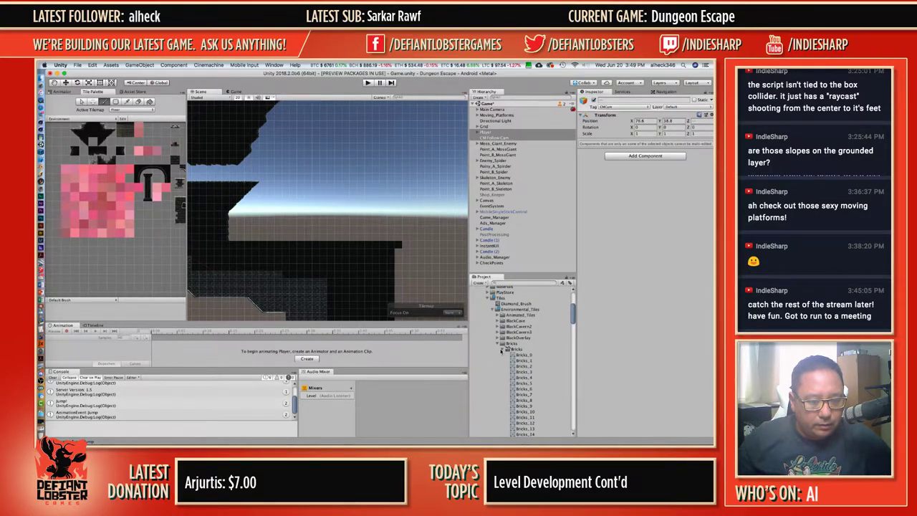
left_click(502, 344)
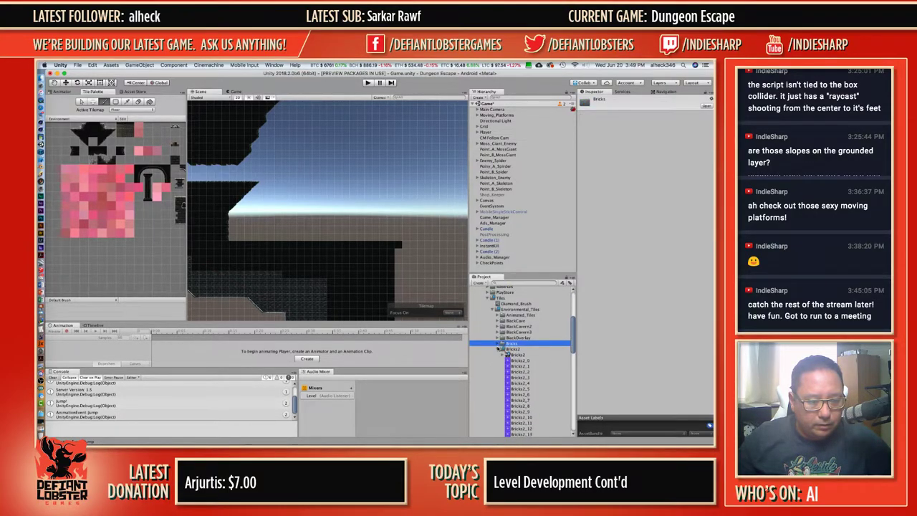
left_click(497, 349)
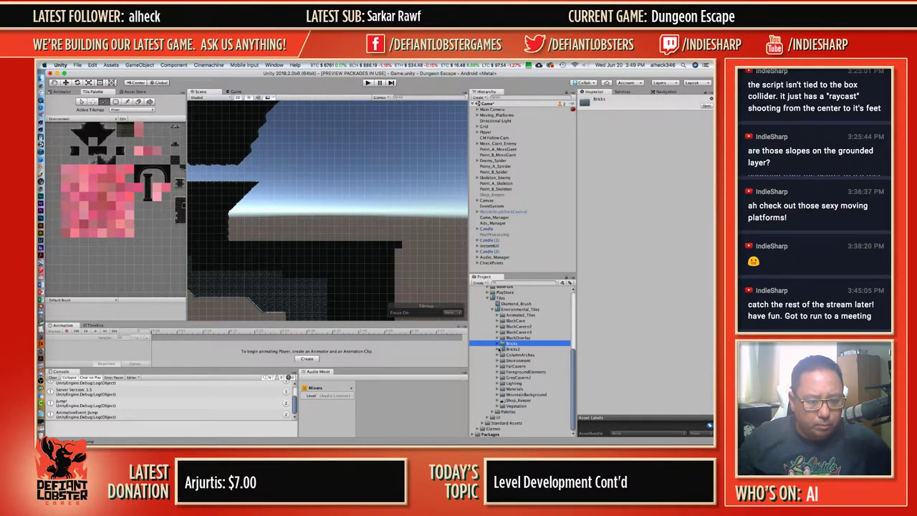
left_click(499, 349)
left_click(499, 349)
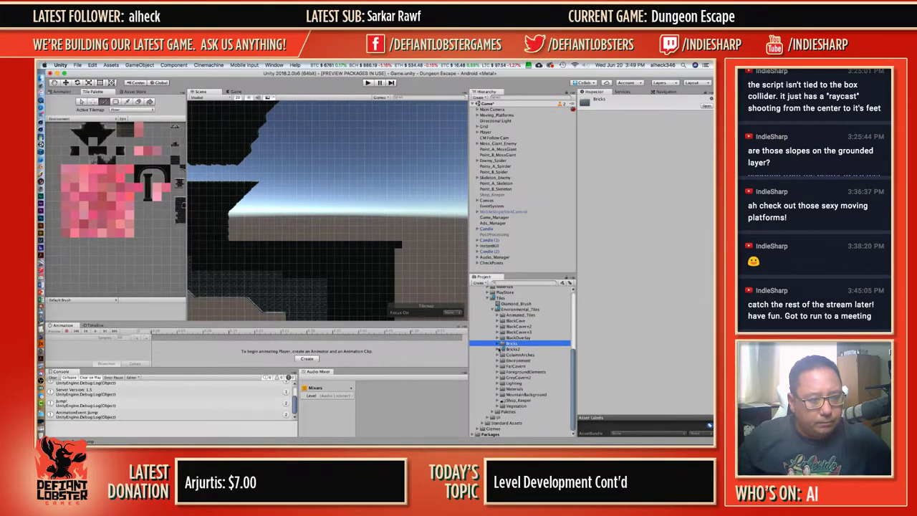
left_click(497, 349)
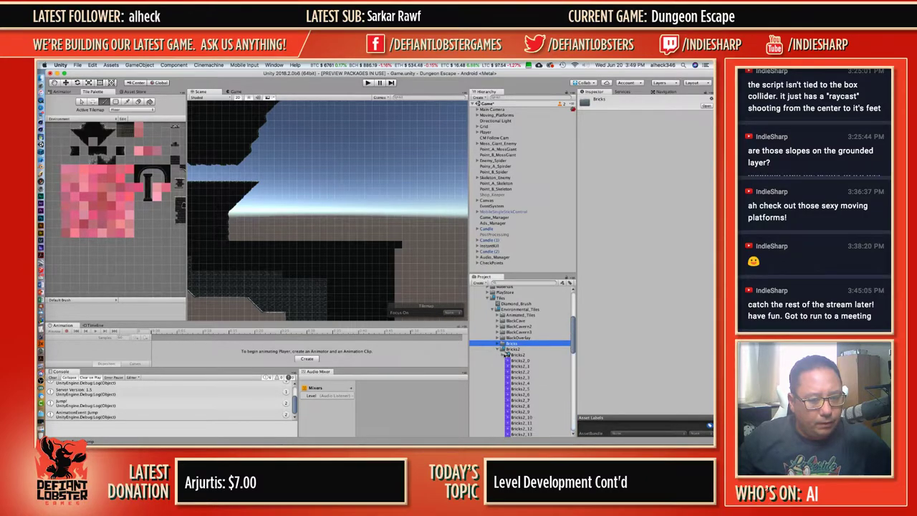
left_click(510, 355)
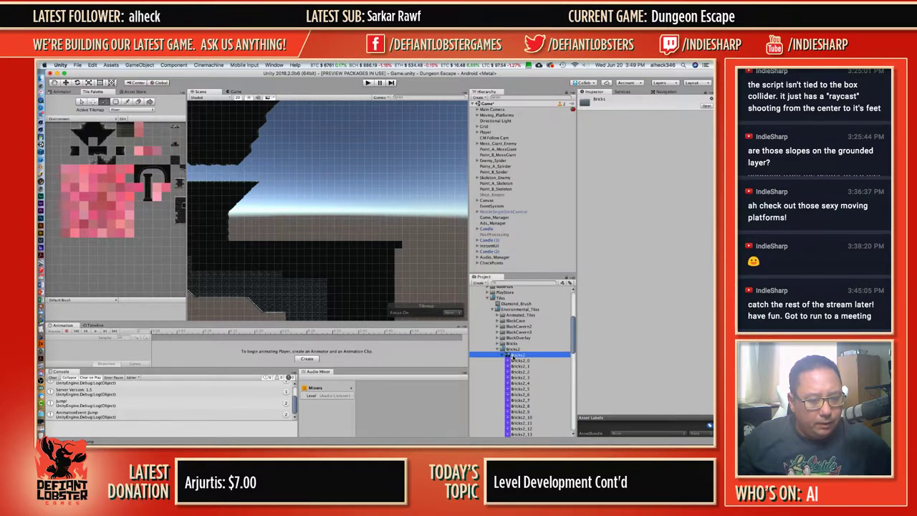
left_click_drag(371, 322, 65, 178)
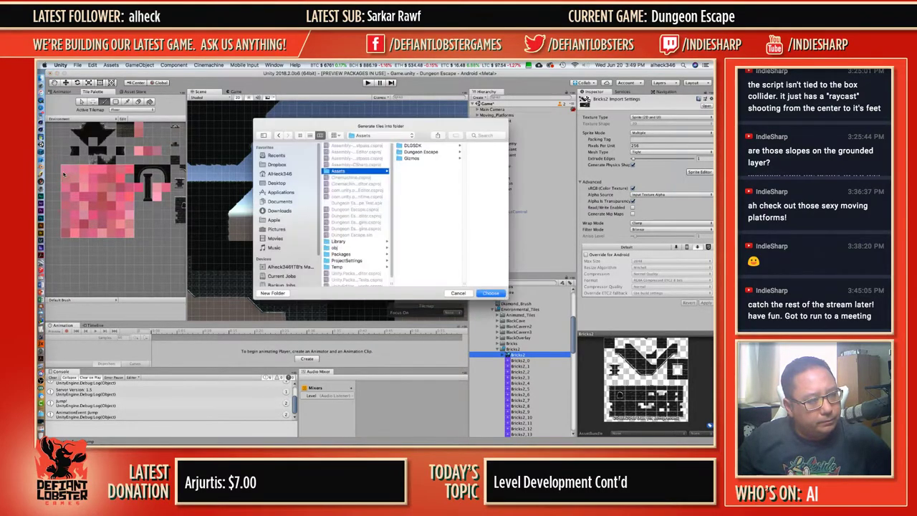
left_click(434, 152)
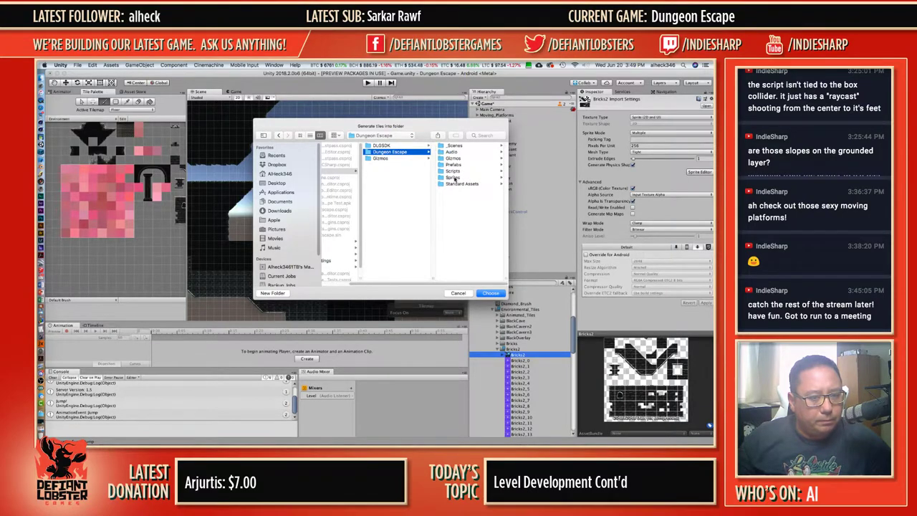
left_click(456, 178)
left_click(459, 184)
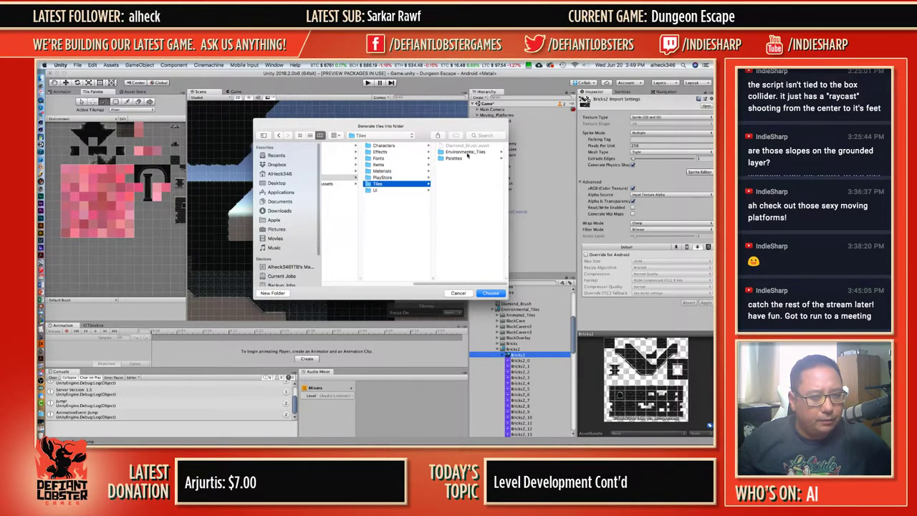
left_click(465, 152)
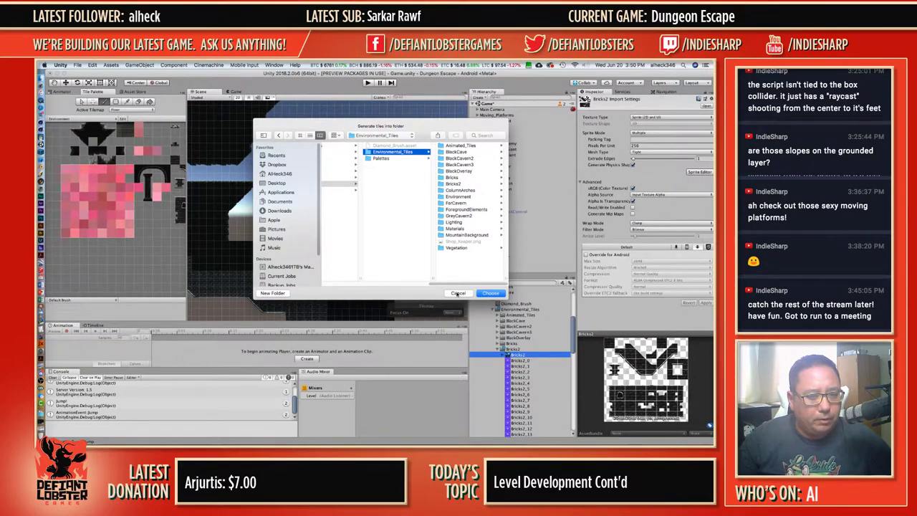
left_click(458, 294)
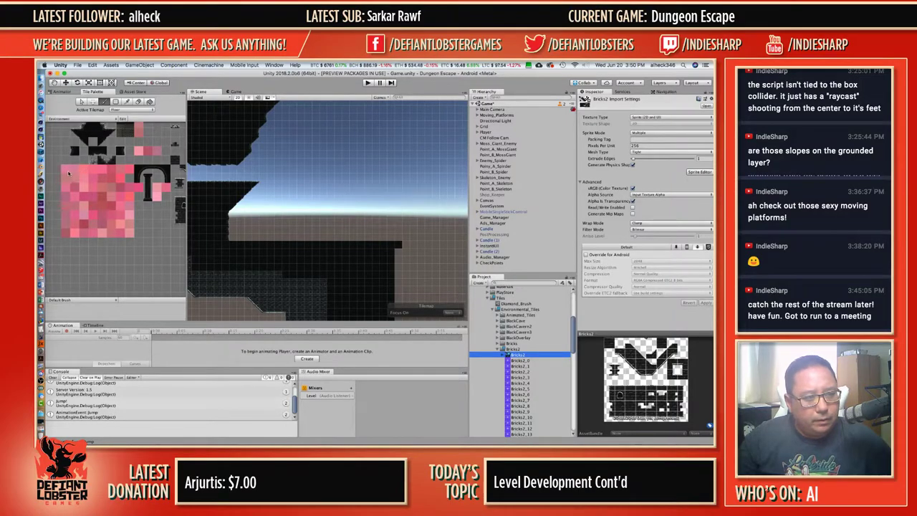
Erase the block of pink missing-tile placeholders and the stray pink tiles around it from the Environment tile palette.
left_click(140, 103)
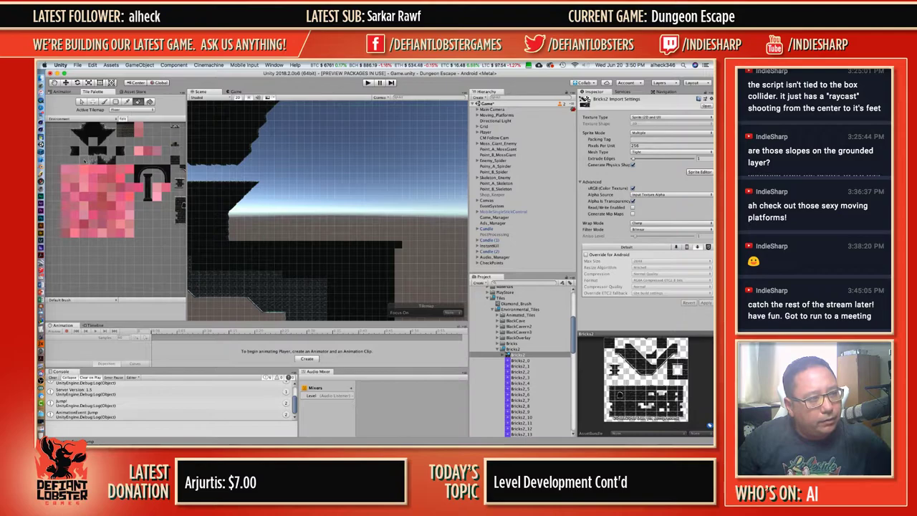
mouse_move(64, 173)
left_mouse_down()
mouse_move(75, 183)
mouse_move(66, 236)
mouse_move(81, 226)
mouse_move(84, 177)
mouse_move(72, 170)
mouse_move(118, 172)
mouse_move(136, 189)
mouse_move(95, 179)
mouse_move(100, 237)
mouse_move(104, 188)
mouse_move(111, 233)
mouse_move(112, 196)
left_mouse_up()
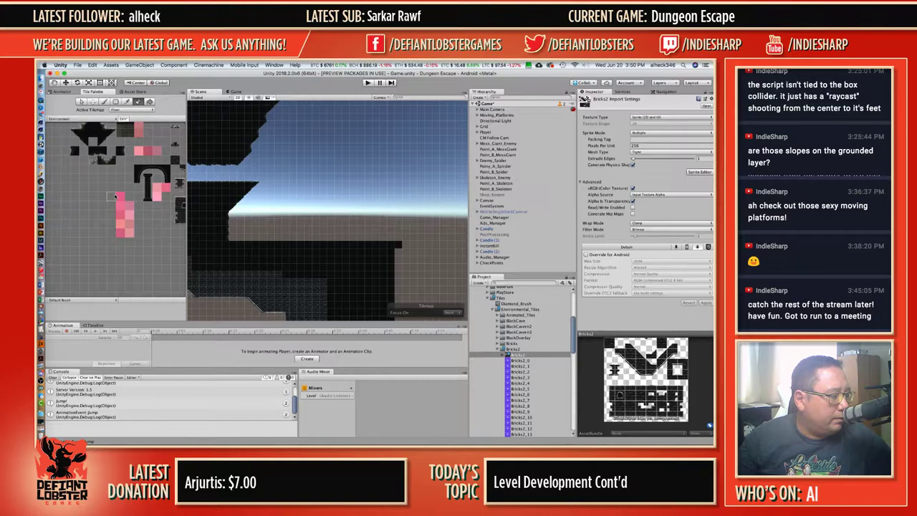
mouse_move(115, 196)
left_mouse_down()
mouse_move(120, 236)
mouse_move(131, 206)
mouse_move(162, 201)
mouse_move(138, 157)
left_mouse_up()
mouse_move(139, 156)
middle_mouse_down()
mouse_move(110, 208)
mouse_move(66, 165)
mouse_move(40, 157)
middle_mouse_up()
left_click(89, 190)
left_click(119, 158)
mouse_move(159, 221)
middle_mouse_down()
mouse_move(162, 212)
mouse_move(209, 226)
middle_mouse_up()
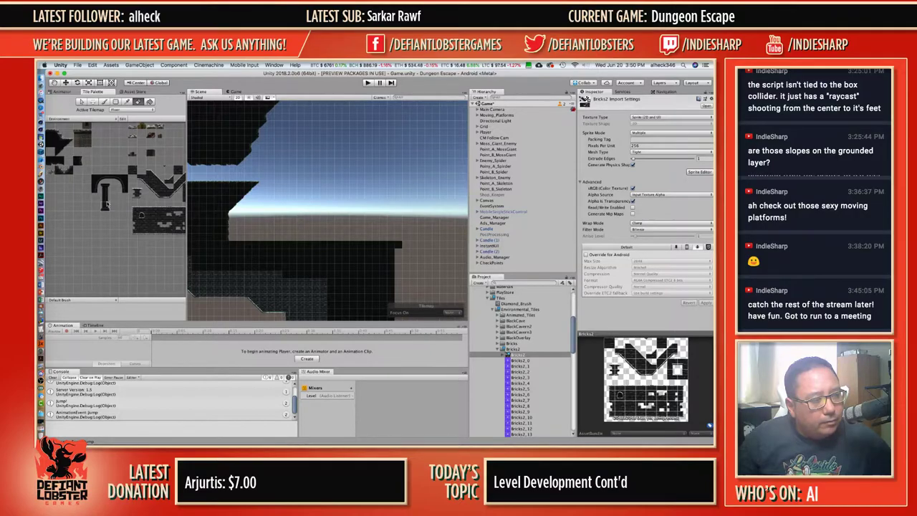
Pick the right half of the stone arch from the palette and paint it into the open area just beyond the brick ledge.
scroll(106, 204, "up", 3)
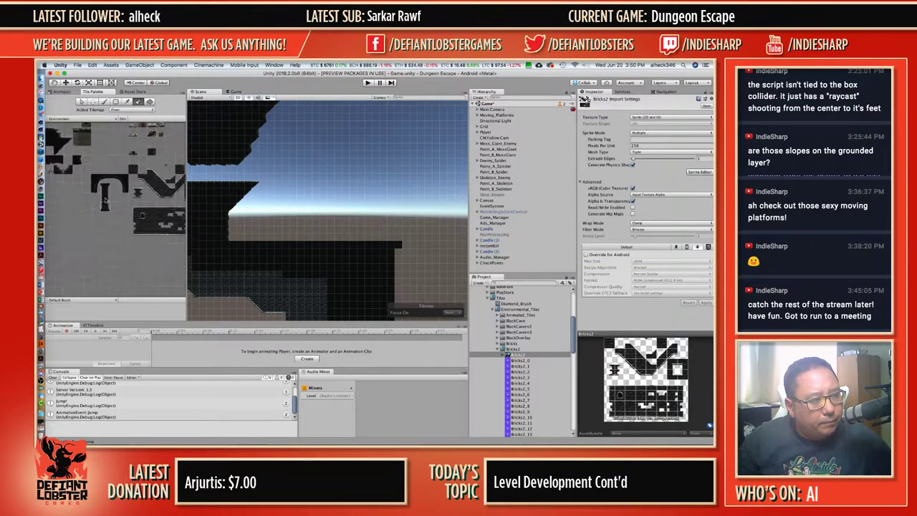
left_click_drag(89, 169, 132, 184)
key("d")
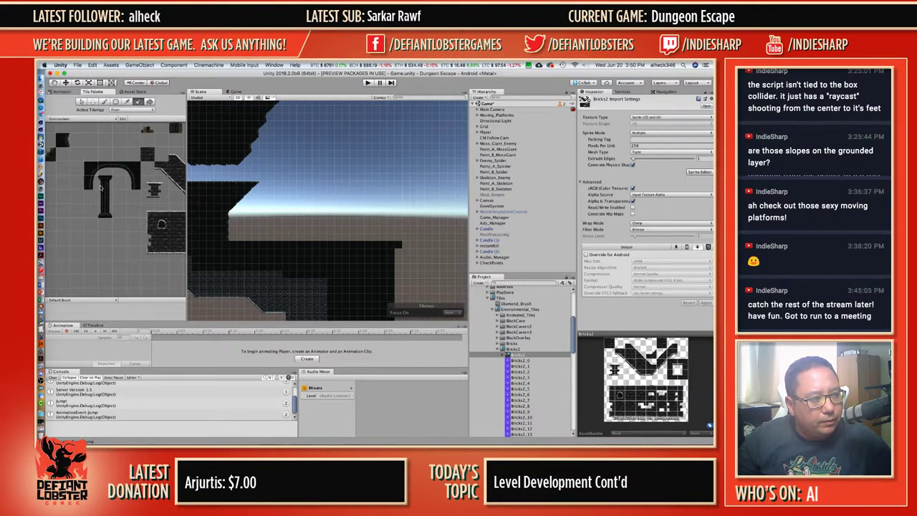
scroll(93, 174, "down", 3)
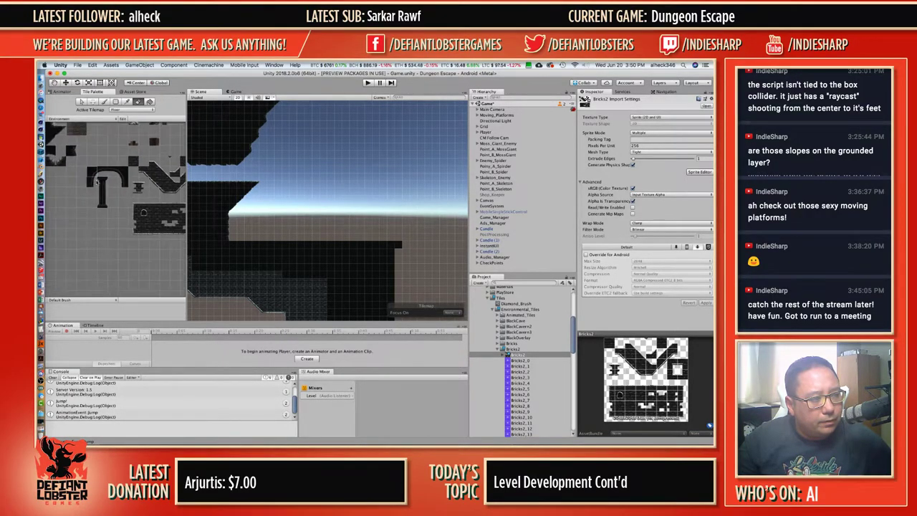
key("i")
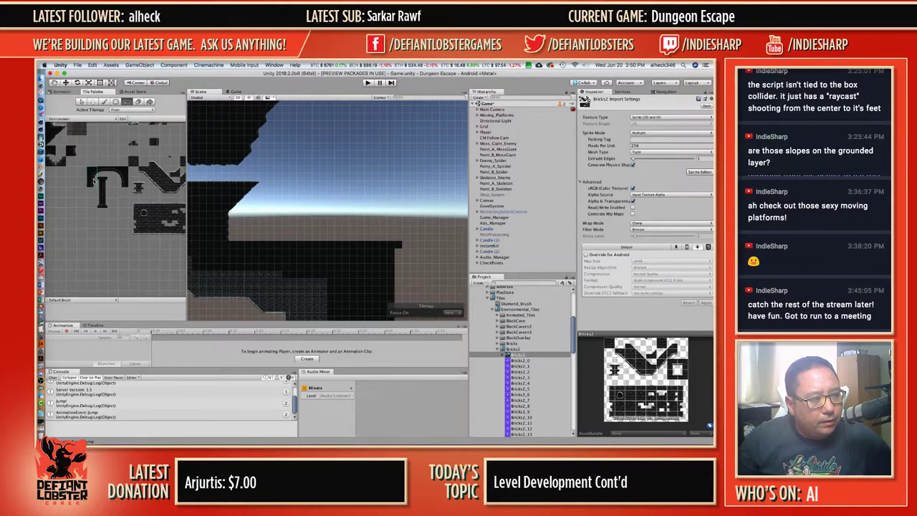
key("b")
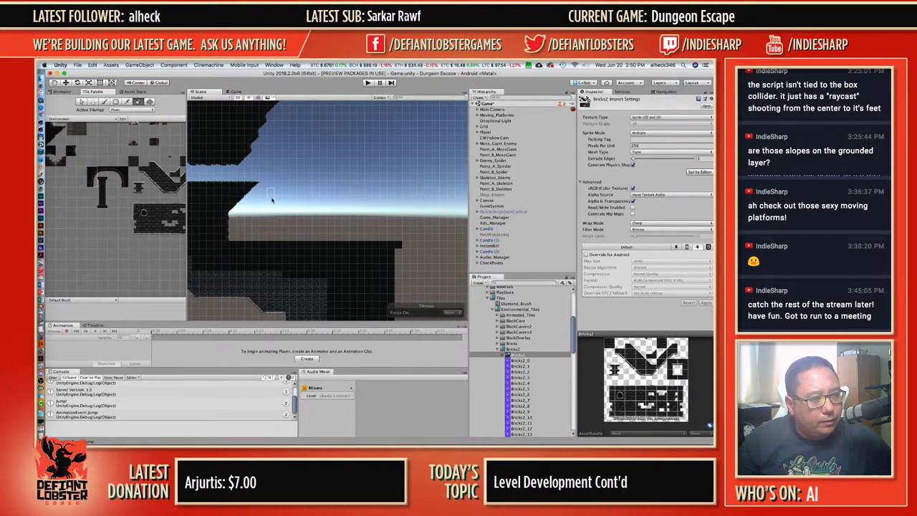
key("b")
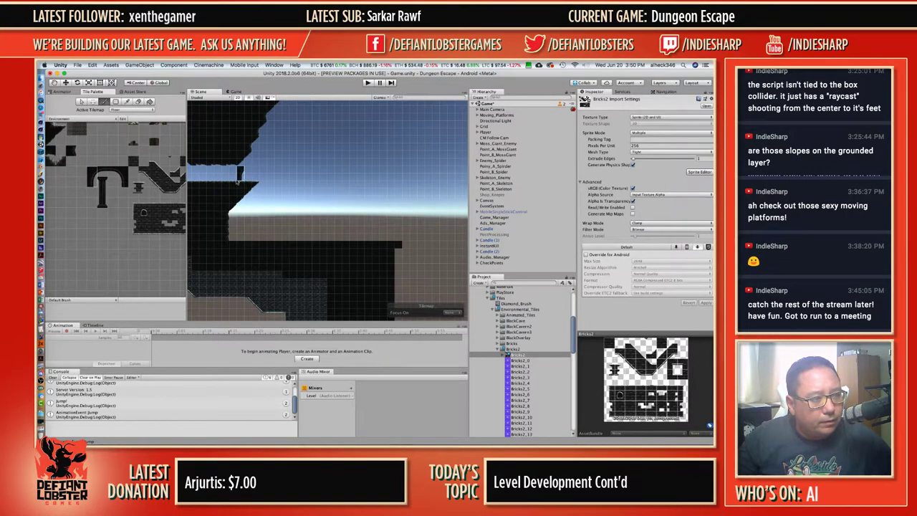
mouse_move(118, 171)
left_mouse_down()
mouse_move(90, 170)
mouse_move(124, 185)
left_mouse_up()
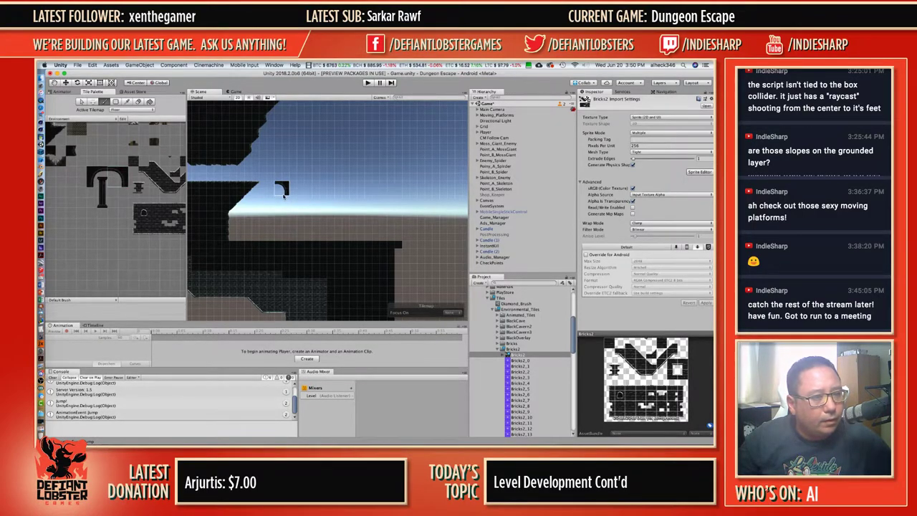
left_click(283, 190)
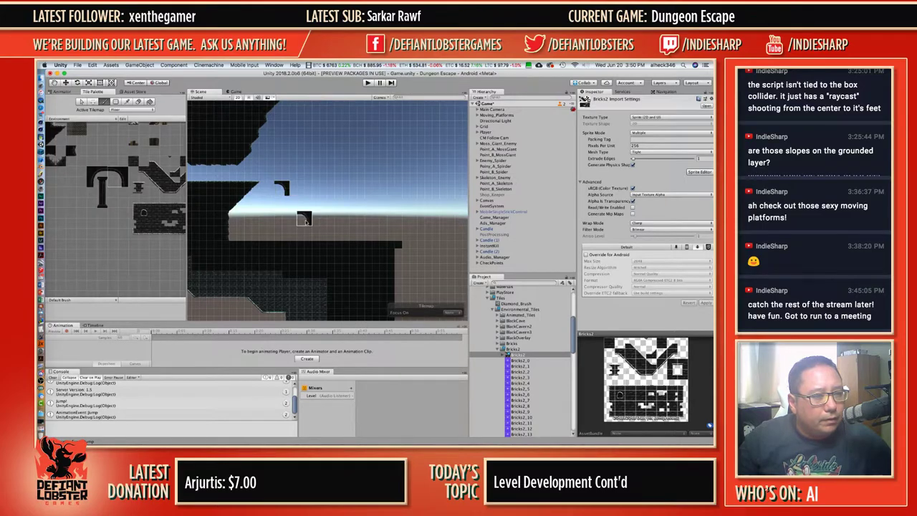
Preview the brick wall's upper left-edge tile beneath the arch's end and compare how the two line up.
left_click(137, 215)
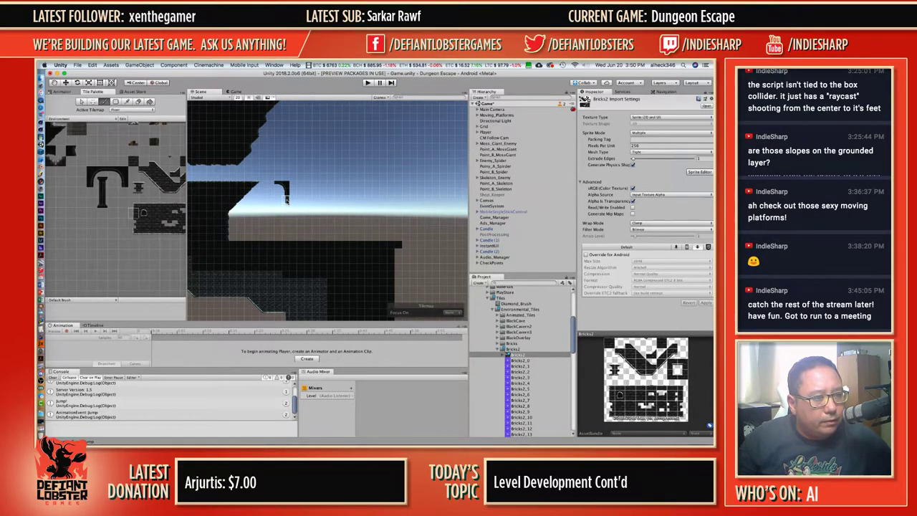
scroll(286, 205, "up", 3)
scroll(287, 202, "up", 5)
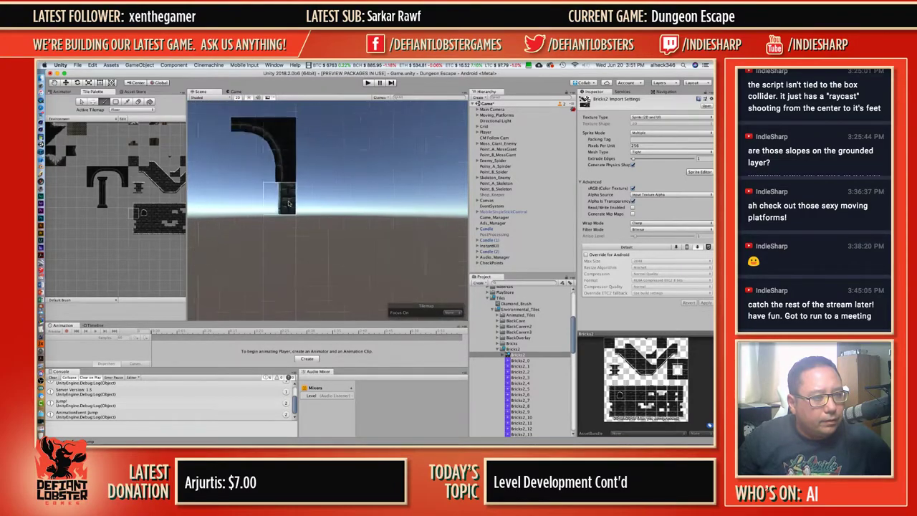
scroll(288, 204, "down", 4)
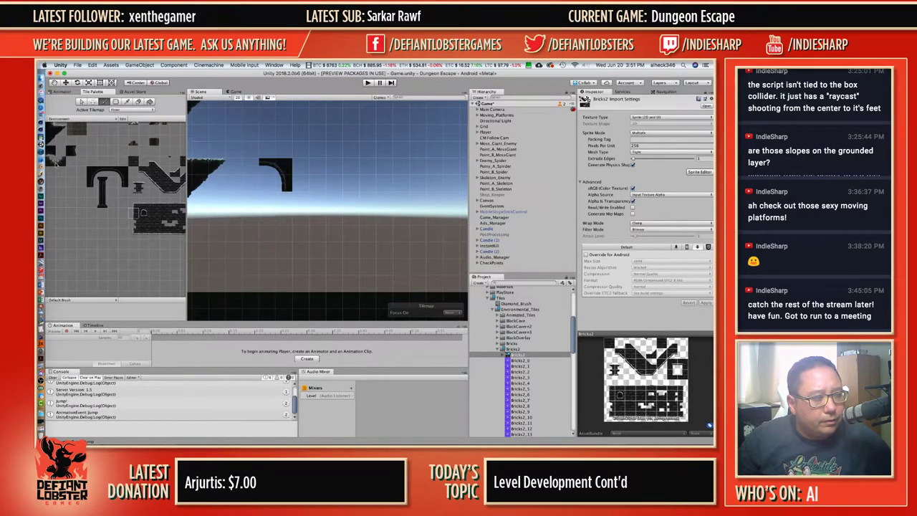
scroll(123, 184, "down", 3)
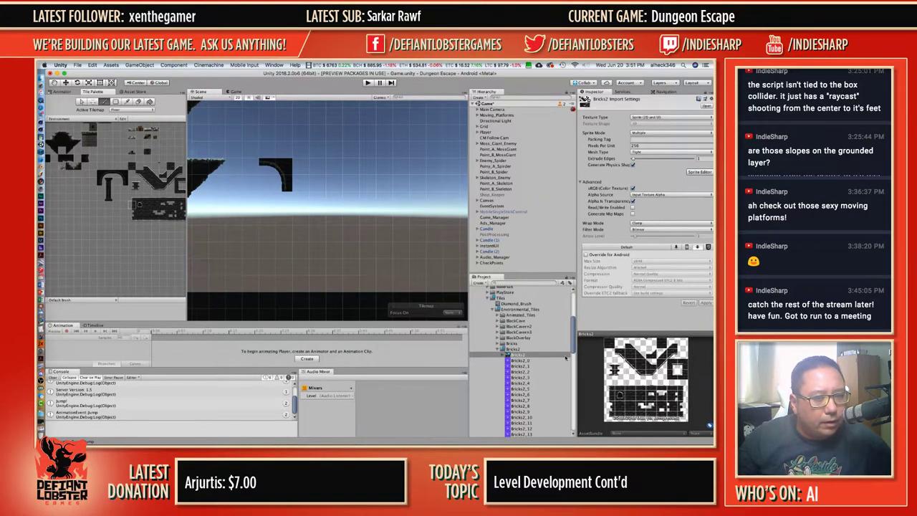
Look through the ColumnArches, GreyCavern2 and ForegroundElements folders for matching tiles, inspecting the columnArches copy sprite sheet.
left_click(500, 353)
left_click(498, 349)
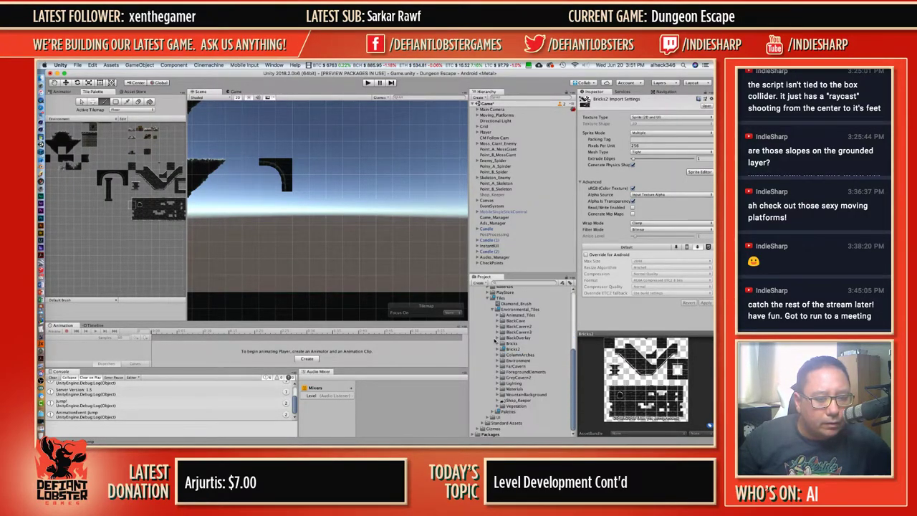
left_click(498, 355)
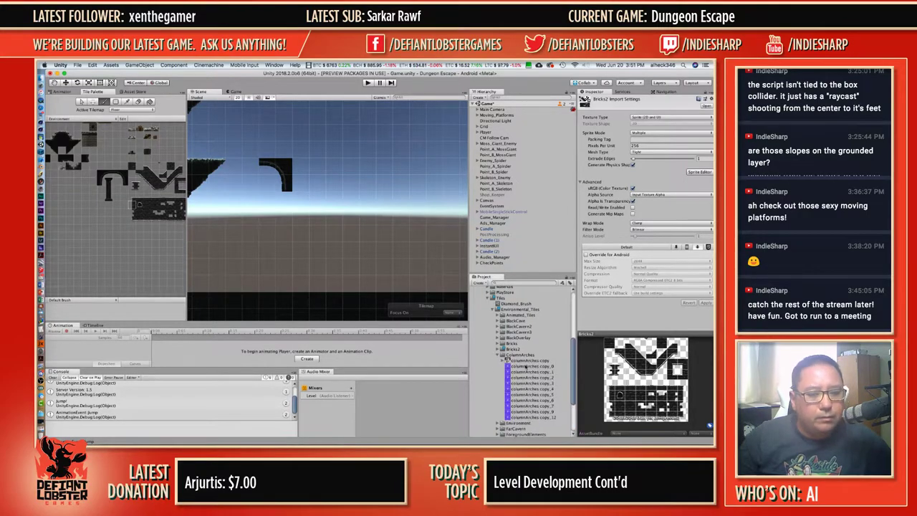
left_click(523, 360)
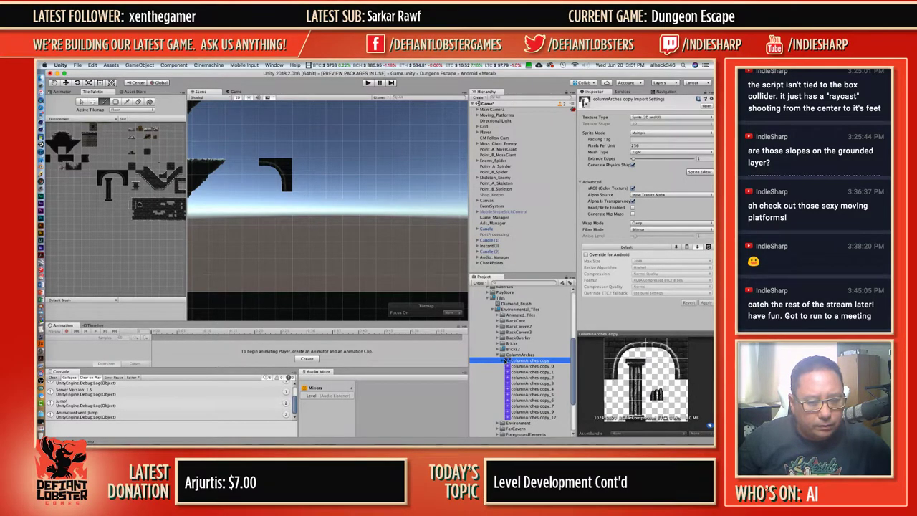
left_click(498, 356)
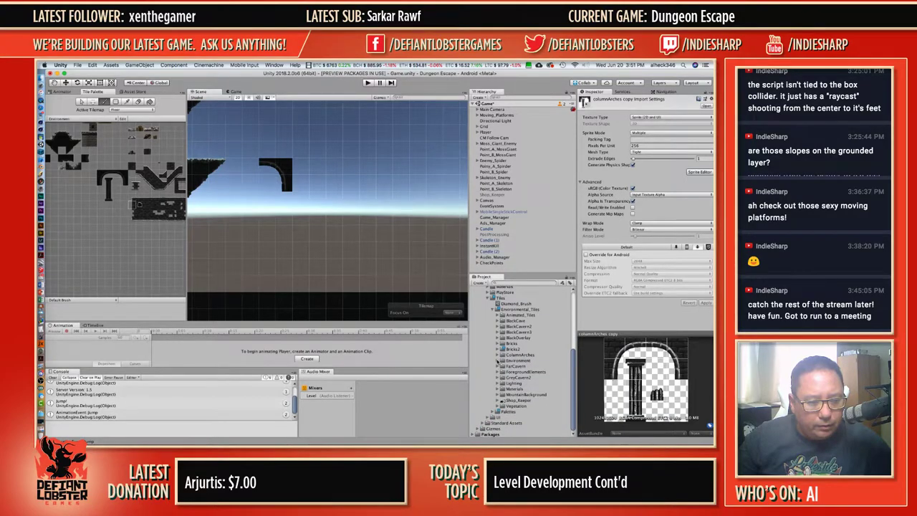
left_click(498, 378)
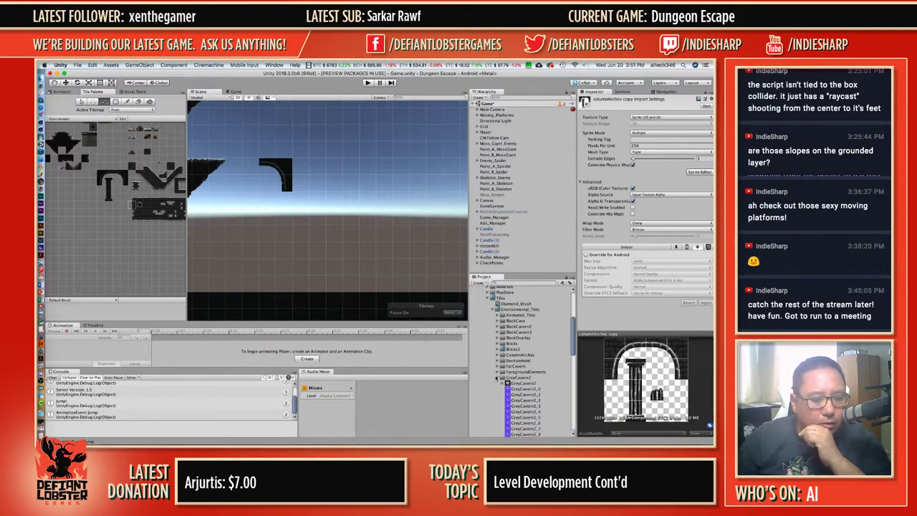
left_click(498, 377)
left_click(497, 372)
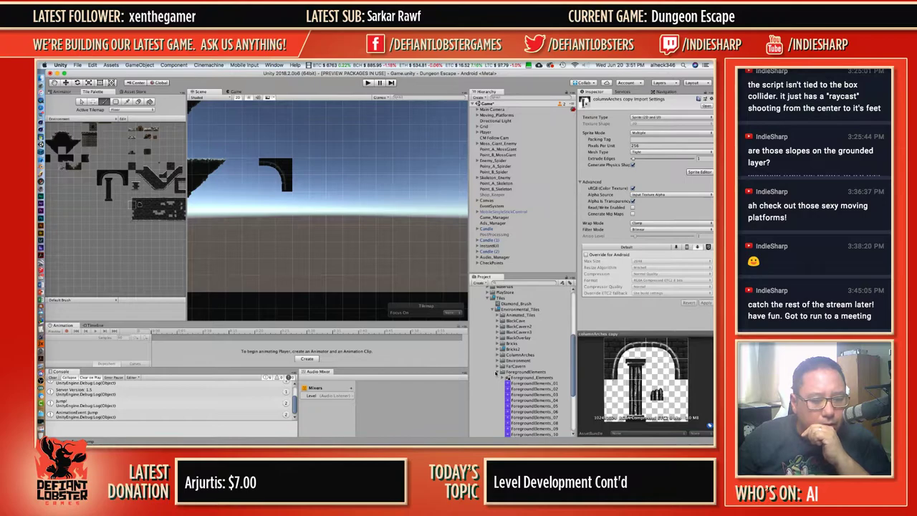
left_click(496, 372)
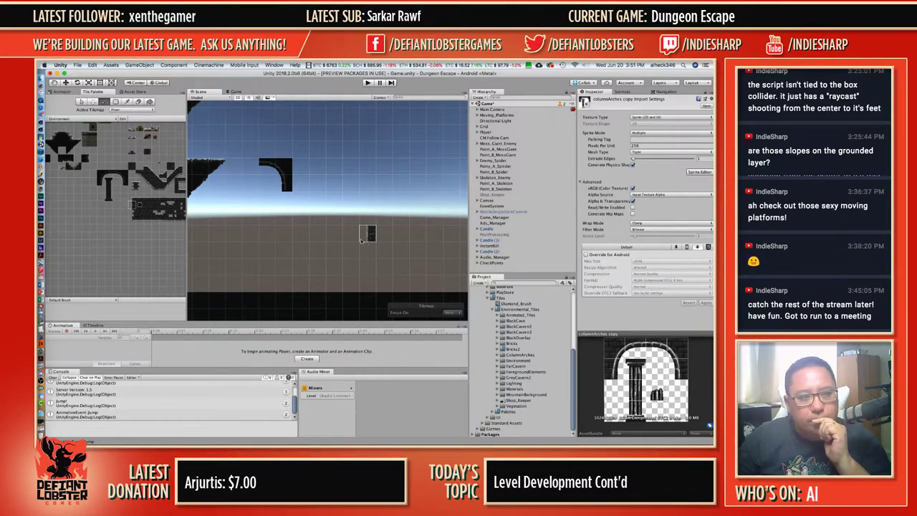
Paint the brick wall's bottom-left corner tile directly beneath the arch's lower end and check the joint up close.
left_click(133, 221)
left_click(287, 196)
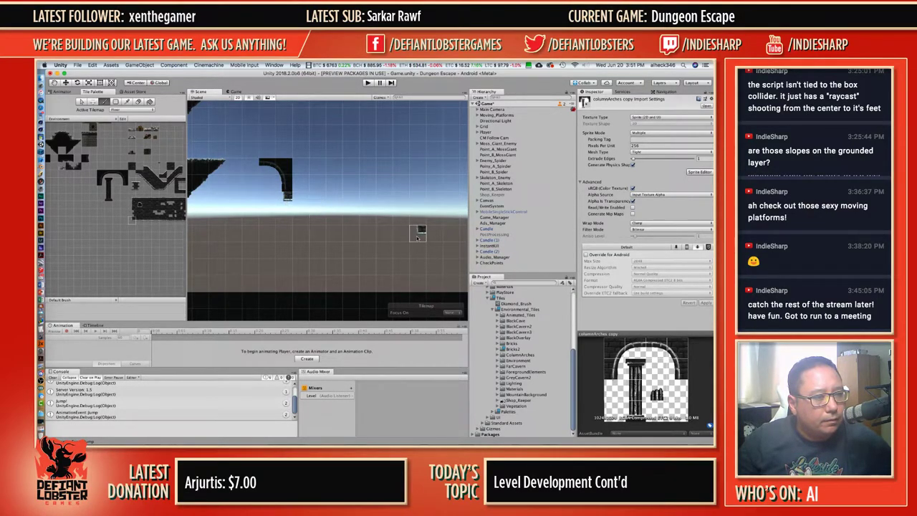
scroll(337, 153, "up", 5)
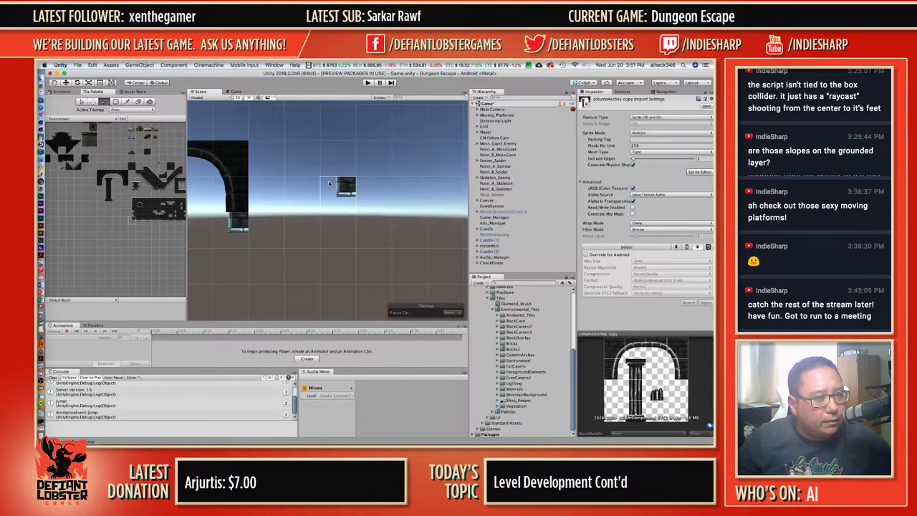
scroll(329, 185, "down", 2)
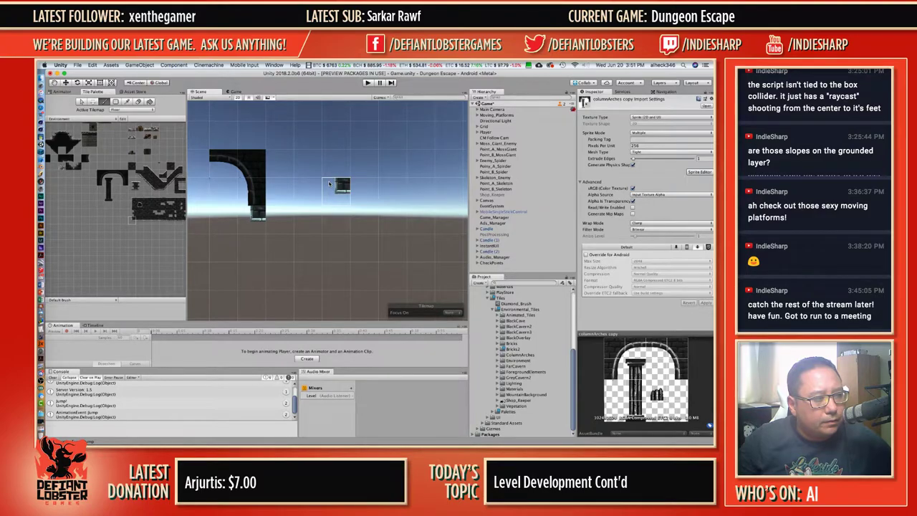
Expand the ColumnArches folder, switch to Photoshop, hide the type layer properties and close the photo document beside Main Cover.psd.
left_click(500, 355)
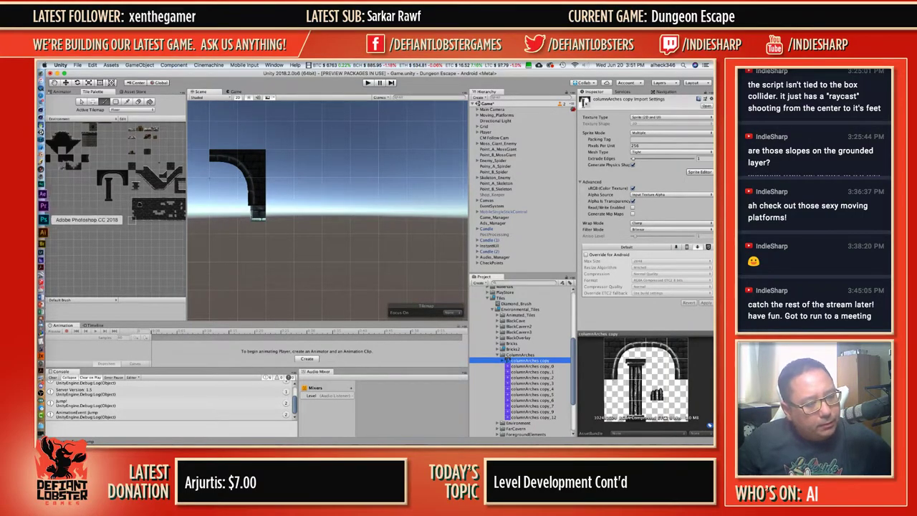
left_click(44, 217)
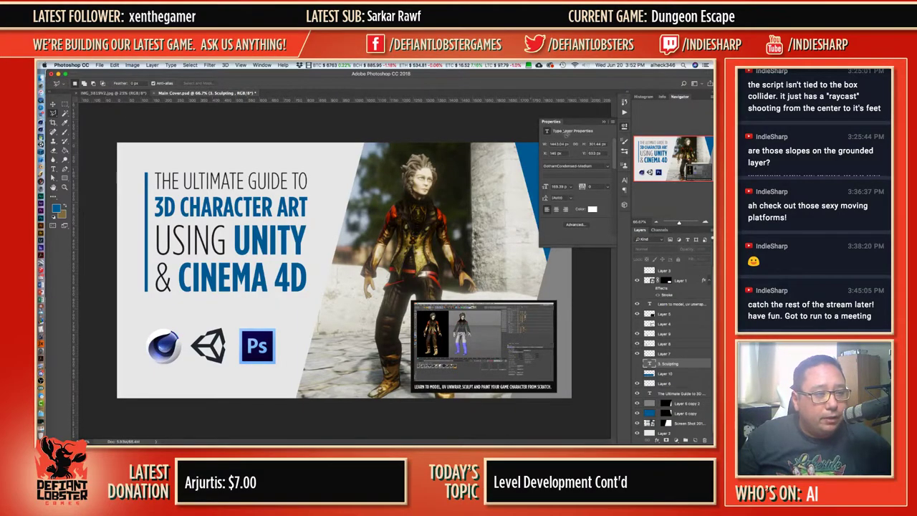
left_click(624, 141)
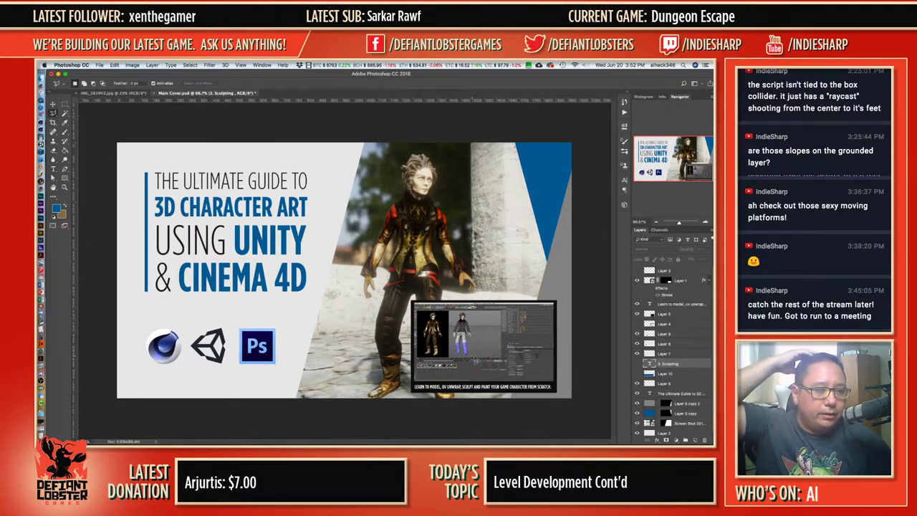
left_click(118, 94)
key("super+w")
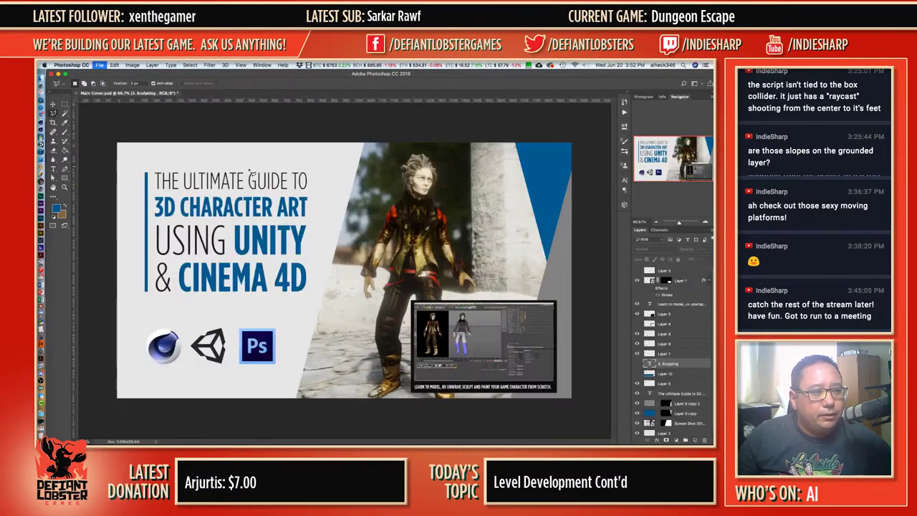
Return to Unity, open the columnArches copy.png sprite sheet from the ColumnArches folder in Photoshop, and activate the Slice tool.
left_click(41, 79)
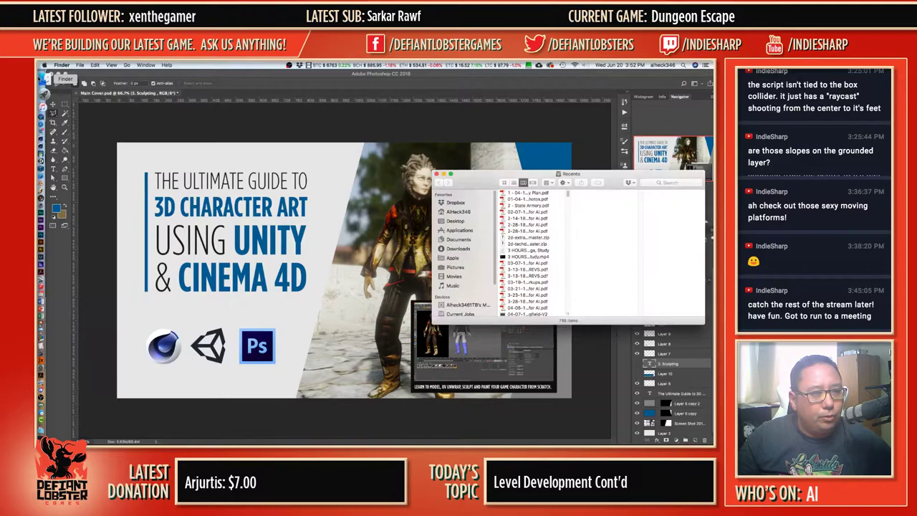
left_click_drag(574, 223, 713, 159)
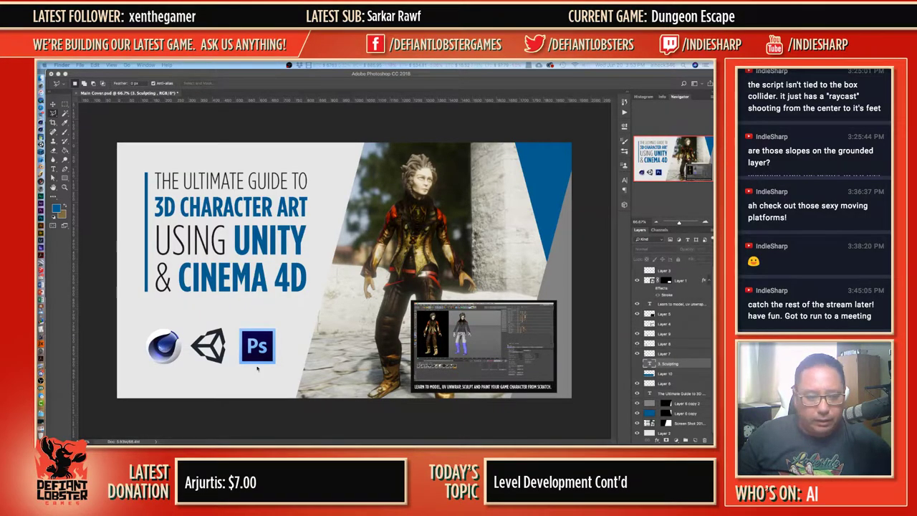
left_click(45, 146)
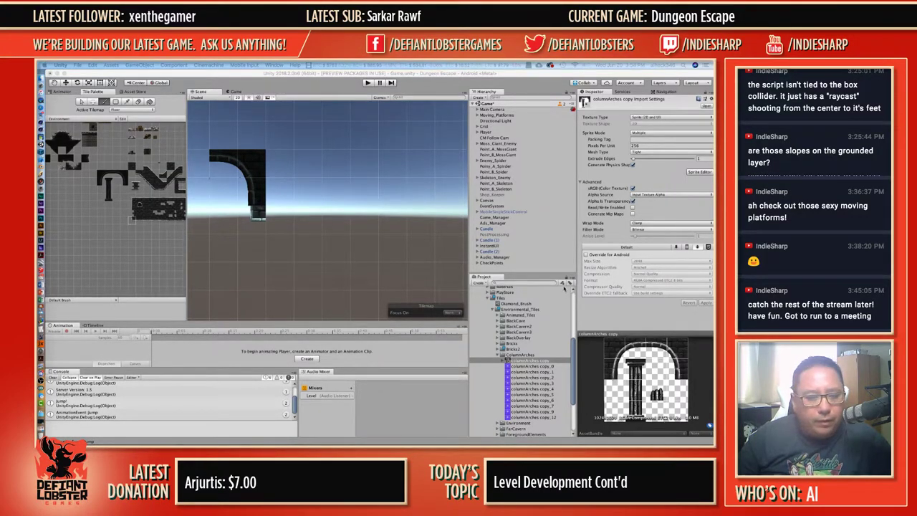
right_click(517, 356)
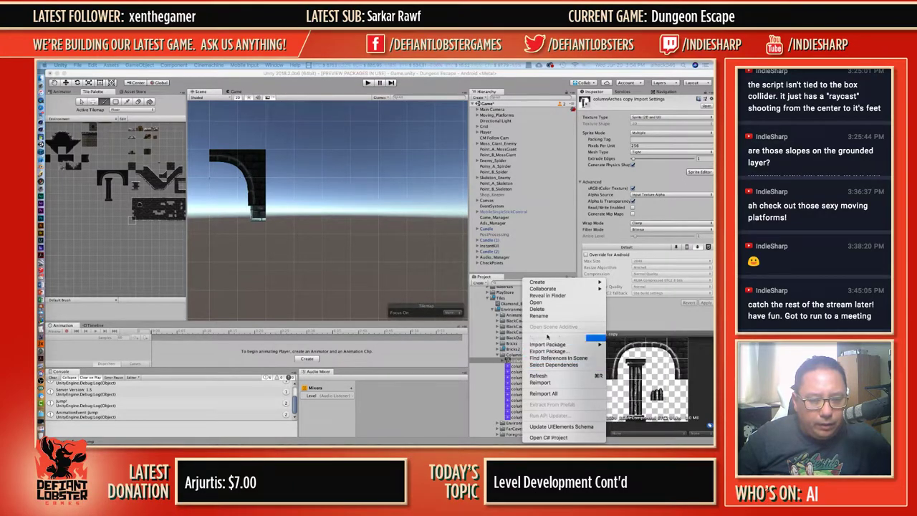
left_click(545, 302)
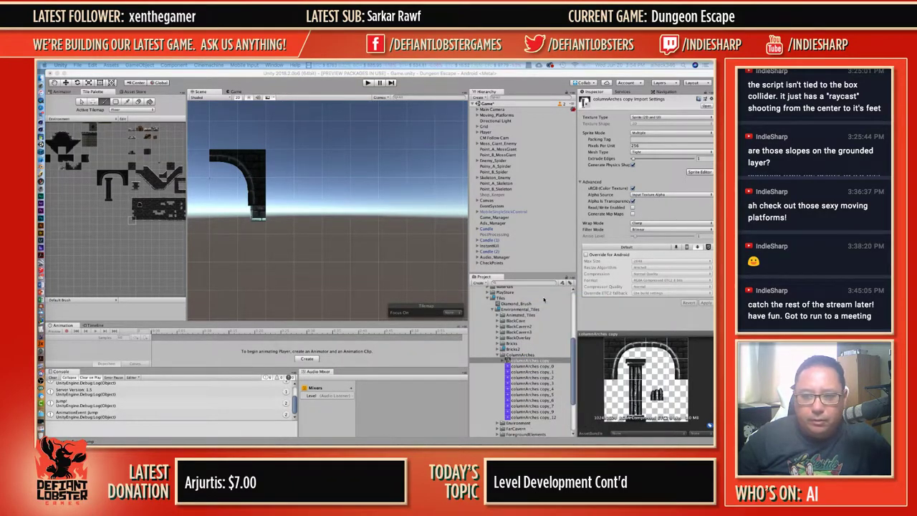
mouse_move(38, 237)
left_mouse_down()
mouse_move(42, 252)
mouse_move(45, 219)
left_mouse_up()
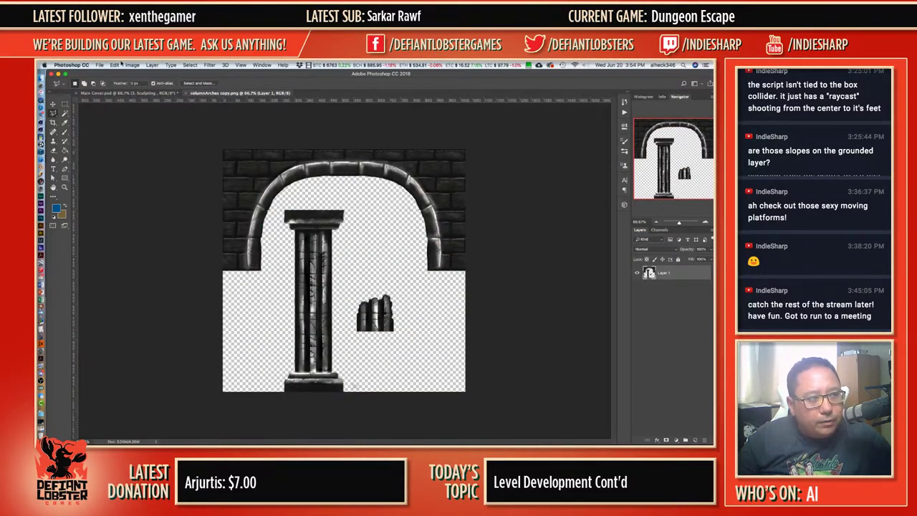
left_click(55, 197)
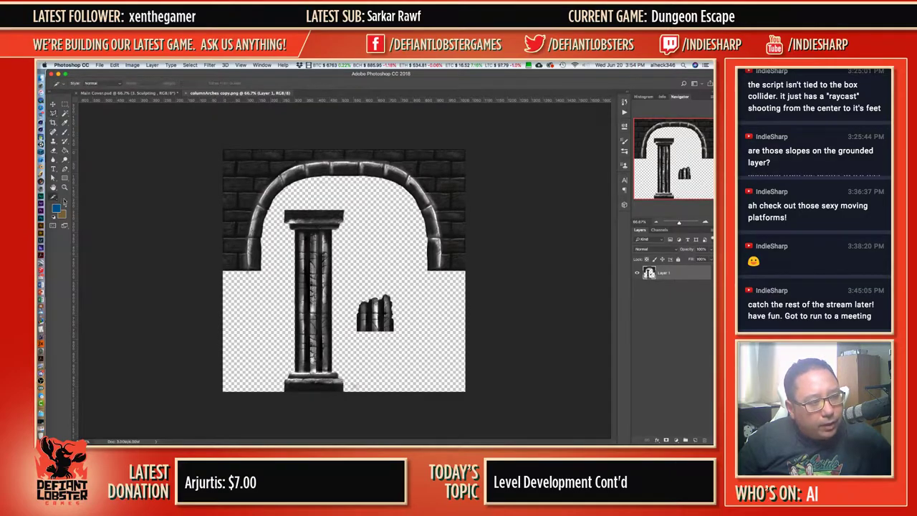
Create a slice over the whole canvas and divide it into 4 slices down and 4 slices across.
left_click_drag(193, 139, 516, 437)
right_click(228, 152)
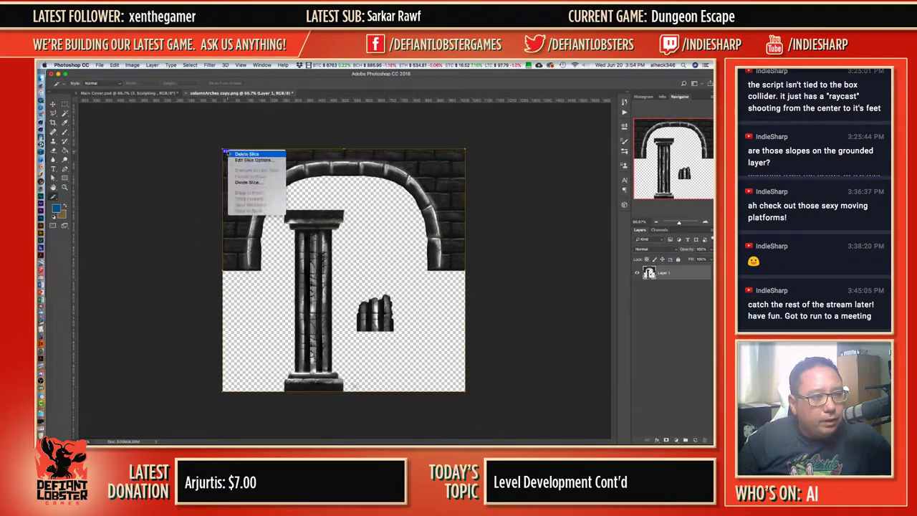
left_click(238, 183)
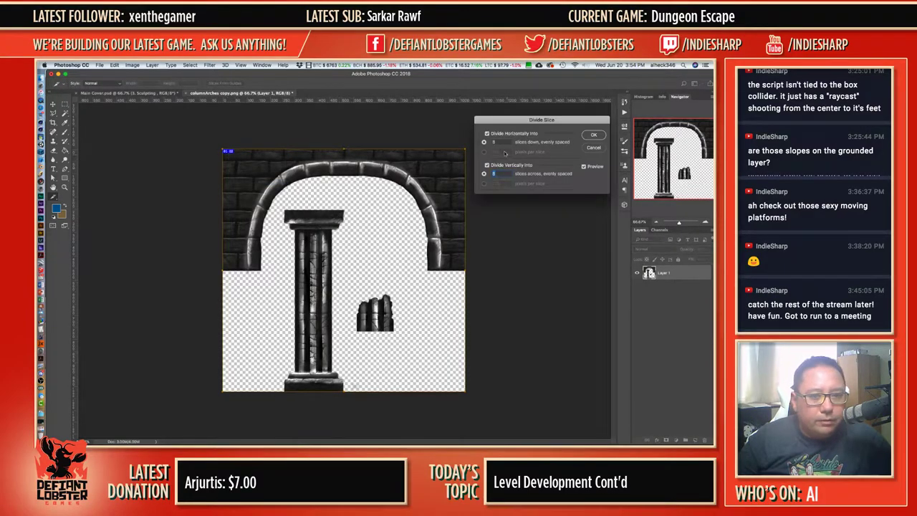
type("4")
key("Tab")
type("4")
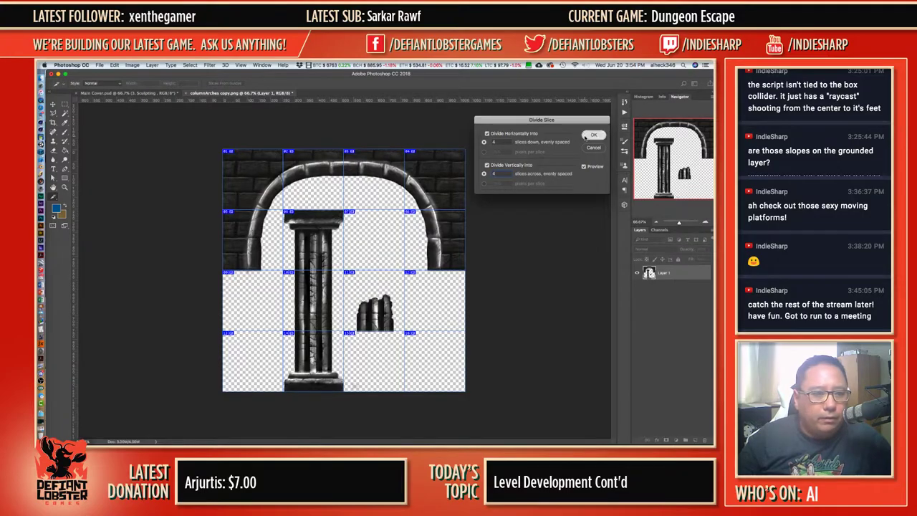
left_click(592, 135)
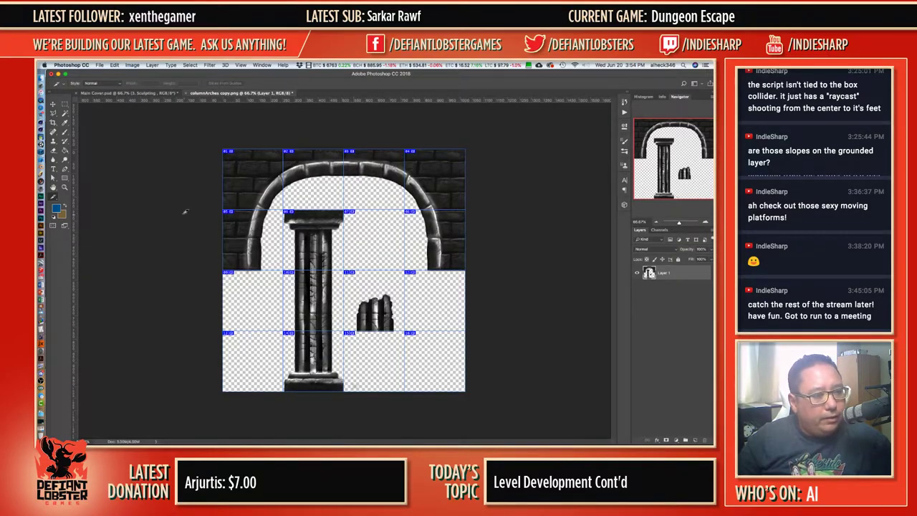
Copy the left arch side's second-row tile to a new layer and move it one tile down beneath the original.
left_click(65, 105)
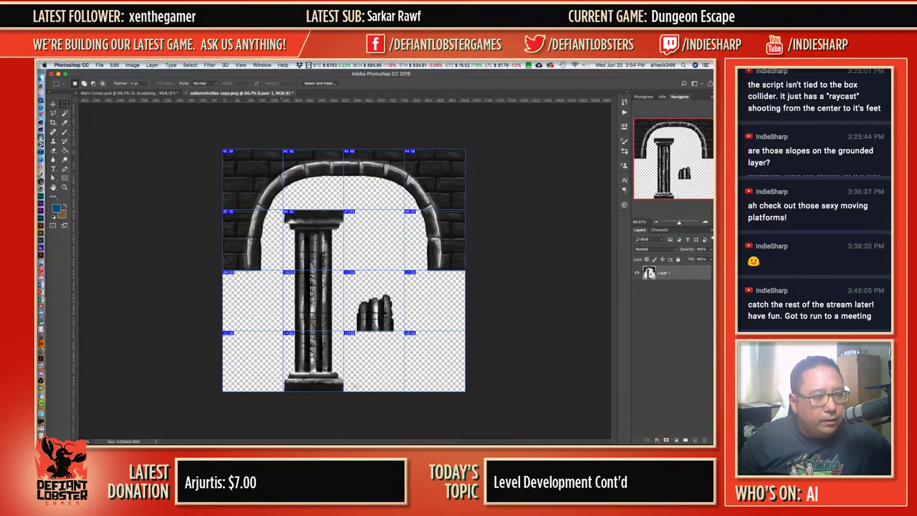
left_click_drag(281, 210, 215, 277)
key("super+j")
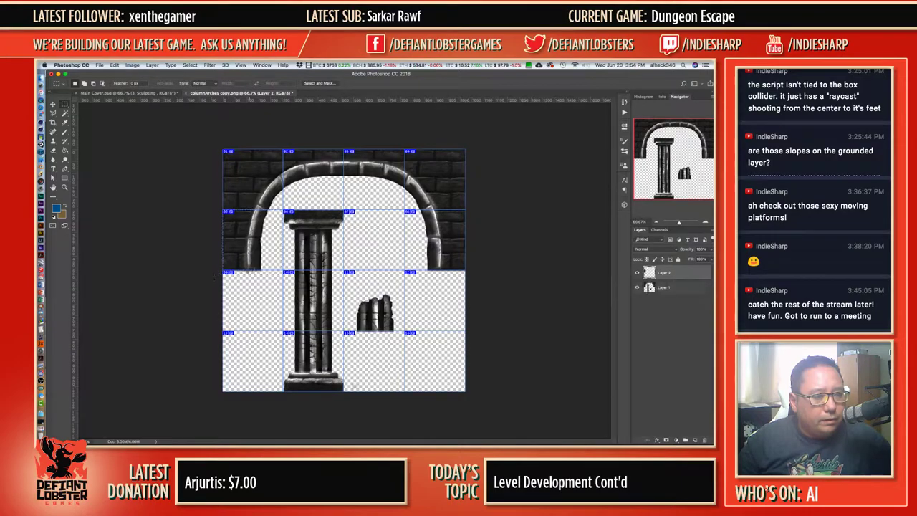
key("super+t")
left_click_drag(263, 244, 258, 303)
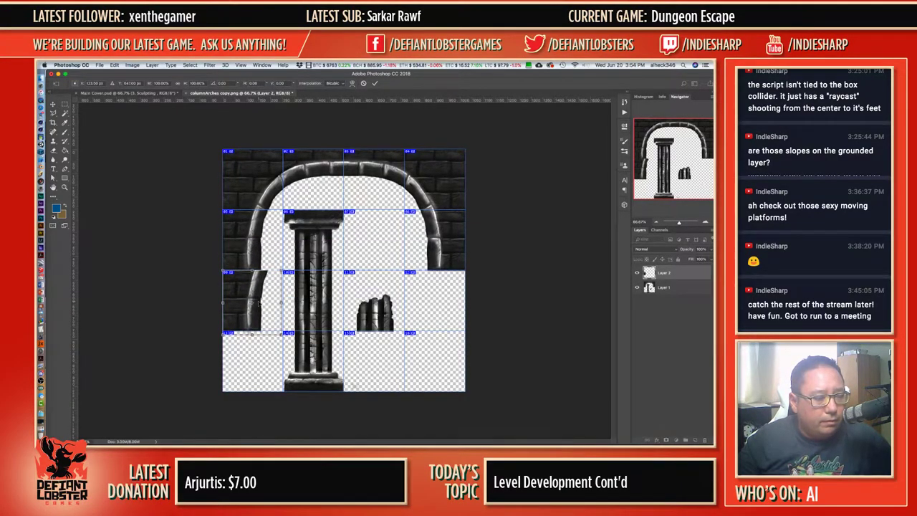
key("Return")
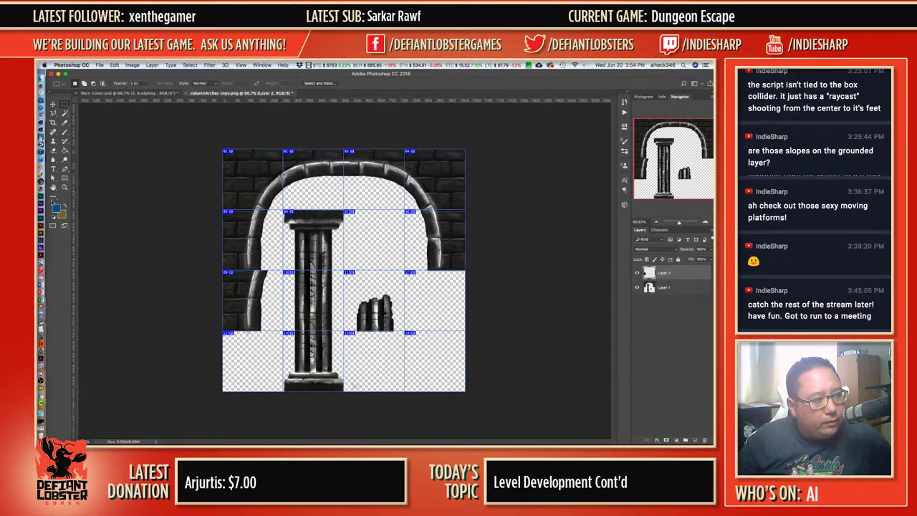
Try to smudge away the protruding inner arch edge at the upper end of the copied tile.
left_click(52, 186)
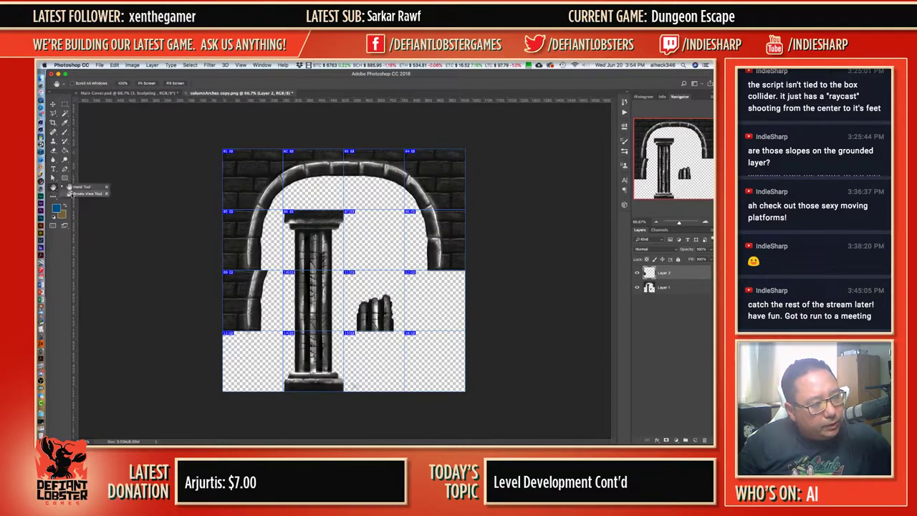
left_click(54, 159)
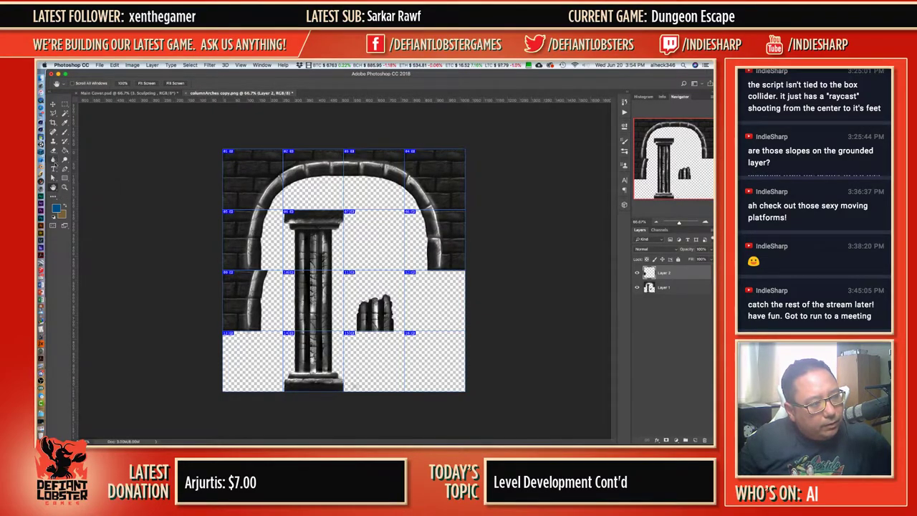
left_click(54, 162)
left_click(79, 174)
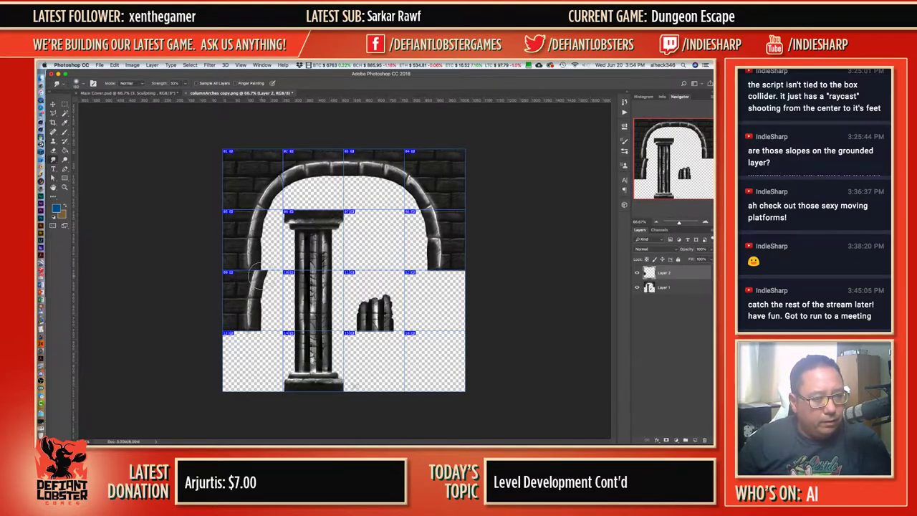
mouse_move(262, 276)
left_mouse_down()
mouse_move(252, 272)
mouse_move(253, 286)
mouse_move(258, 273)
left_mouse_up()
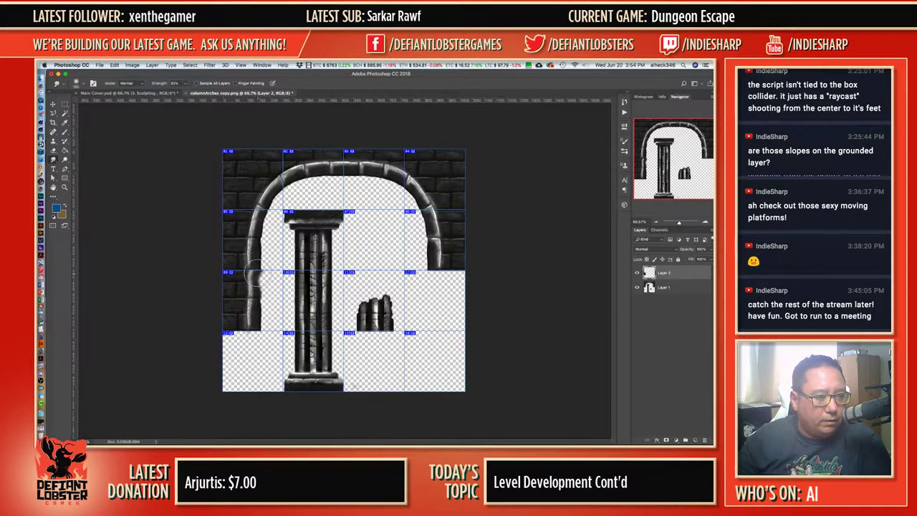
key("super+alt+z")
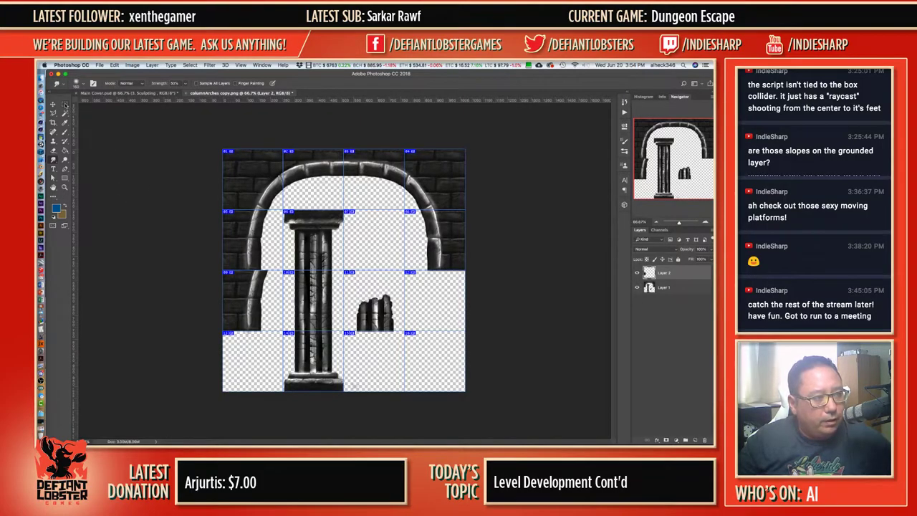
Copy the straight lower half of the duplicated arch tile to a new layer.
left_click(65, 105)
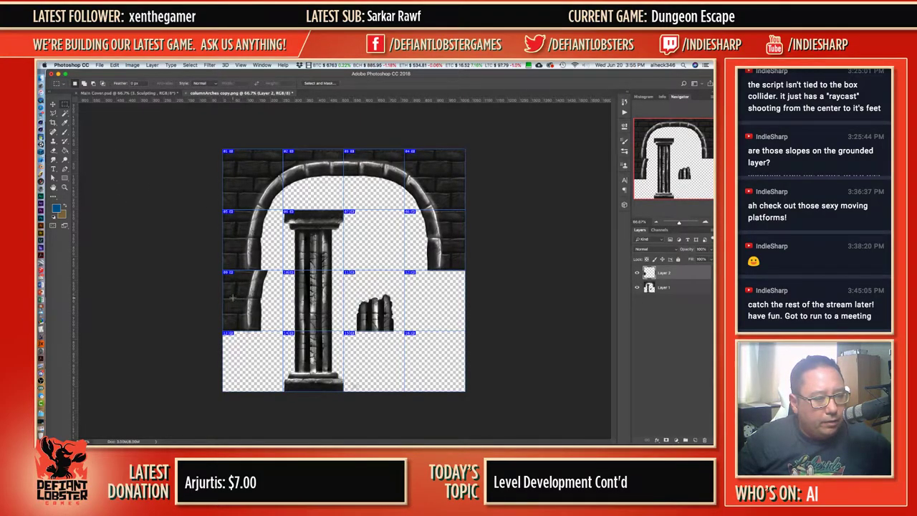
left_click_drag(231, 296, 268, 338)
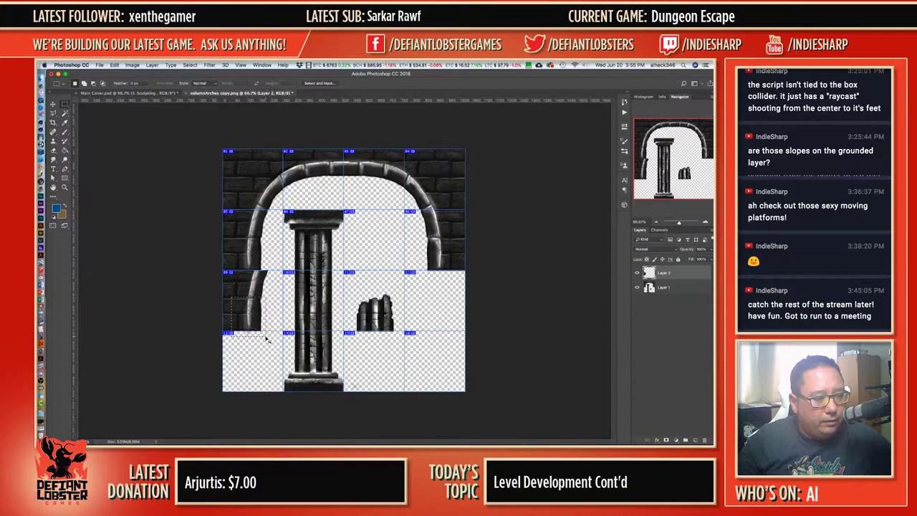
key("Delete")
key("super+z")
key("super+j")
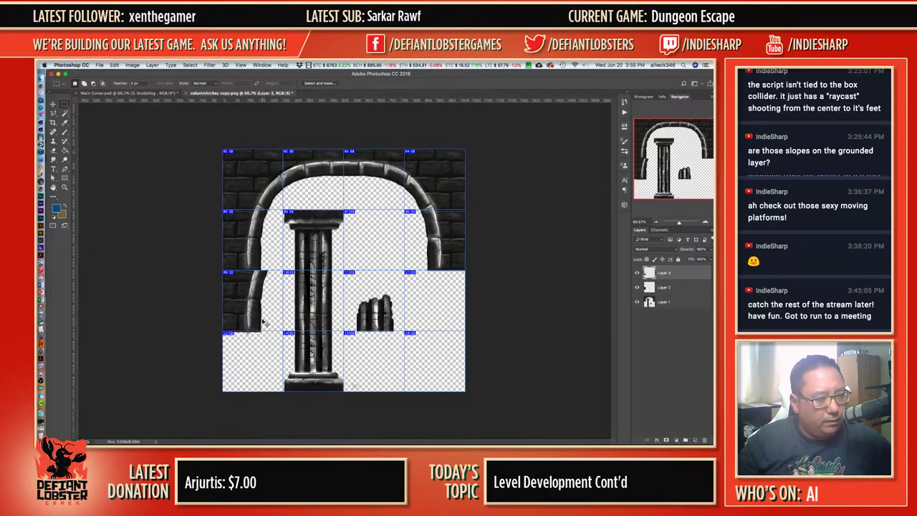
Try to flip the copied piece vertically over the upper half of the duplicated tile.
key("super+t")
mouse_move(252, 302)
left_mouse_down()
mouse_move(252, 274)
mouse_move(250, 321)
mouse_move(259, 297)
left_mouse_up()
key("super+z")
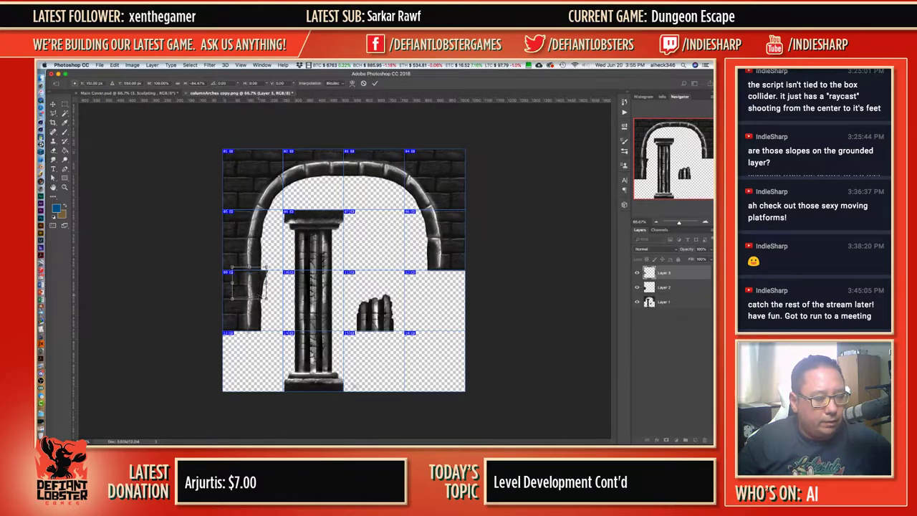
key("Return")
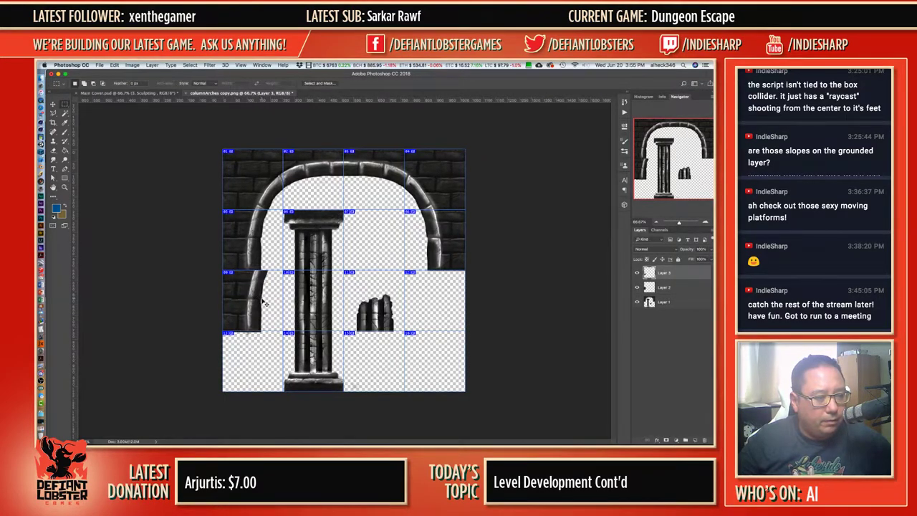
Move the copied piece up over the seam below the original arch side and hide the slice outlines.
key("super+t")
left_click_drag(259, 311, 257, 278)
key("Return")
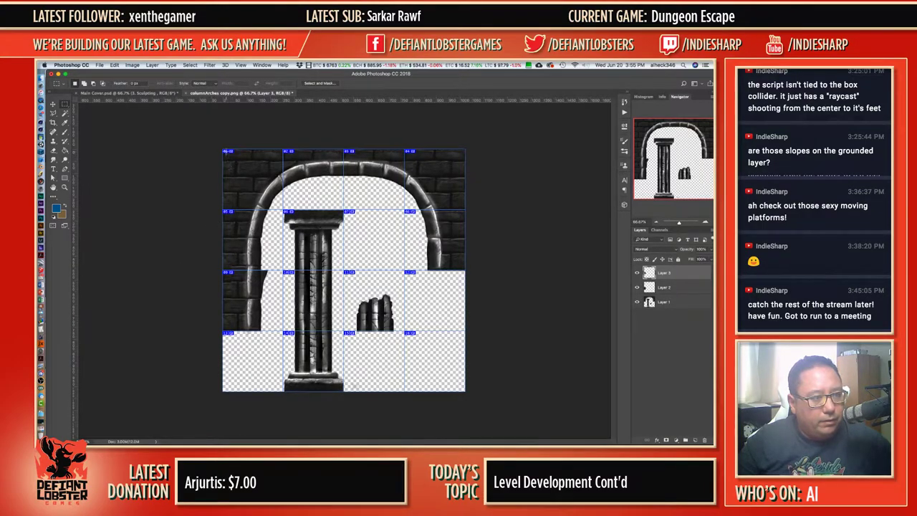
key("super+h")
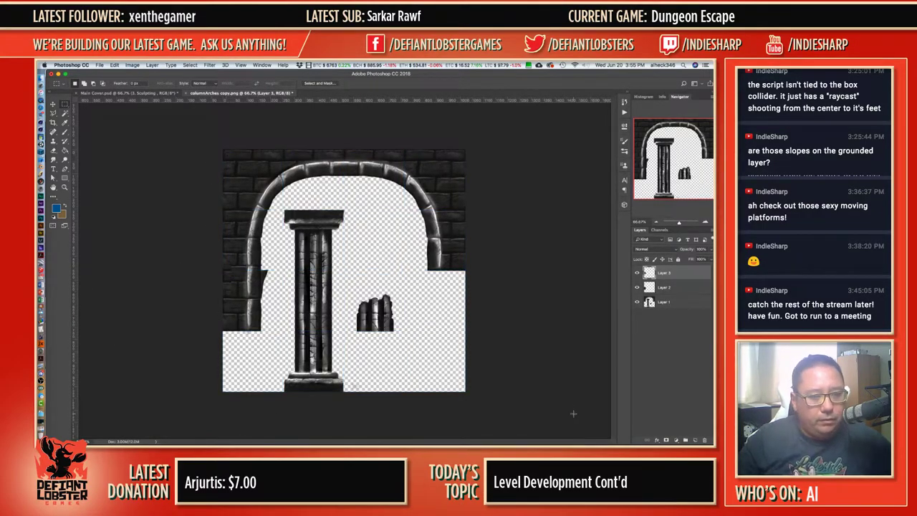
Squash the patch piece vertically, lowering its upper edge and raising its lower edge to line up with the brick seams.
left_click(706, 221)
left_click(706, 221)
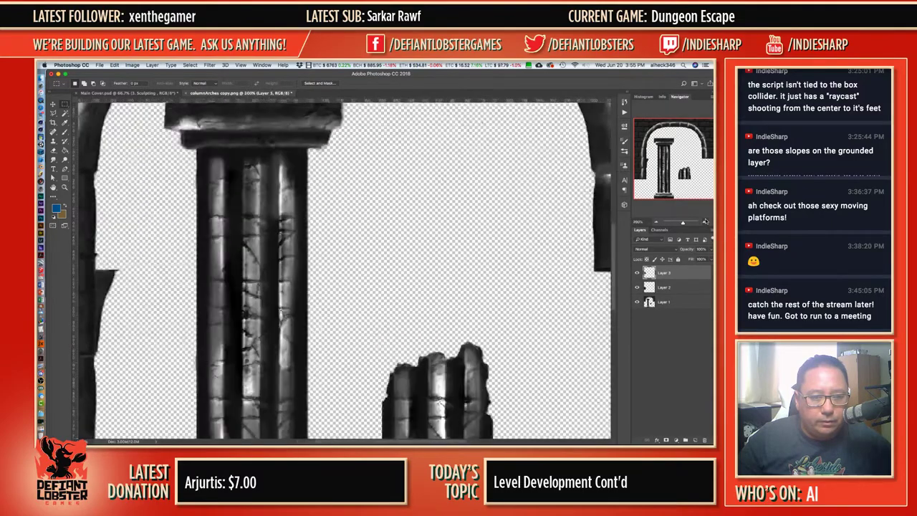
left_click(705, 222)
left_click_drag(677, 170, 603, 178)
scroll(604, 179, "down", 1)
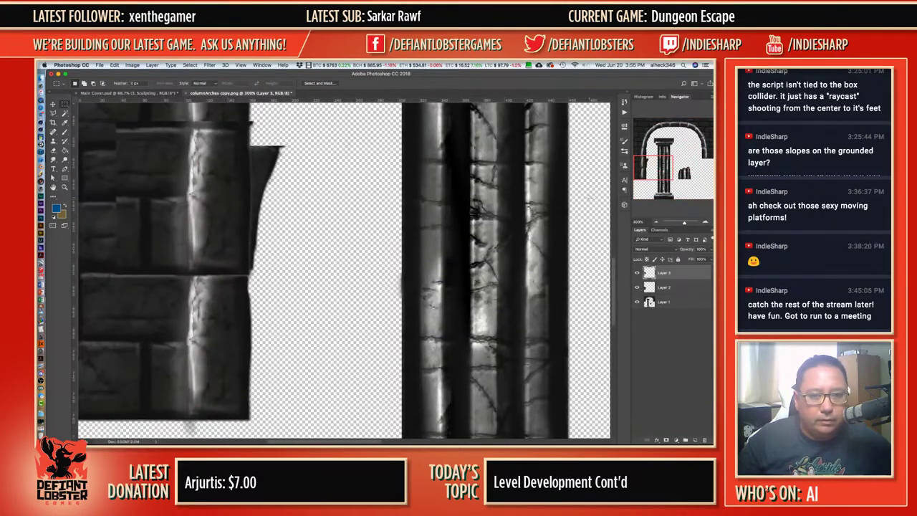
left_click(656, 222)
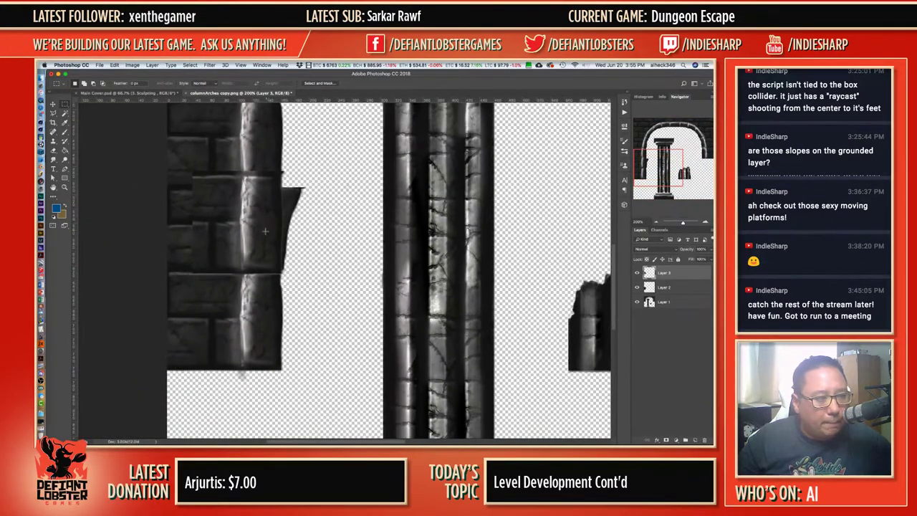
key("ctrl+t")
left_click_drag(246, 171, 244, 186)
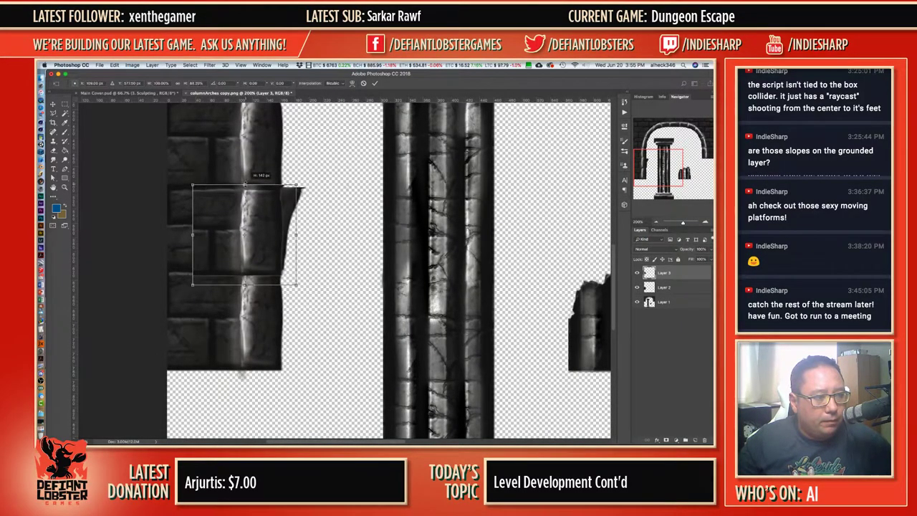
key("Return")
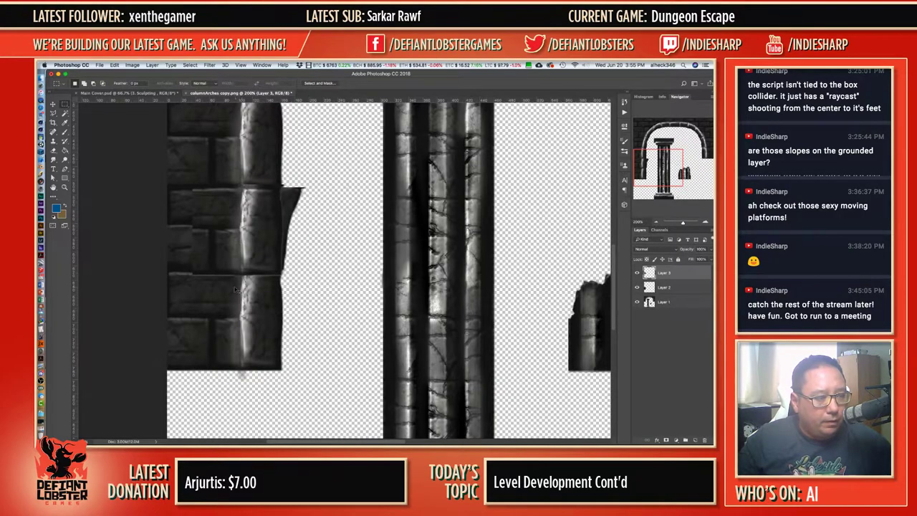
key("ctrl+t")
left_click_drag(244, 284, 241, 280)
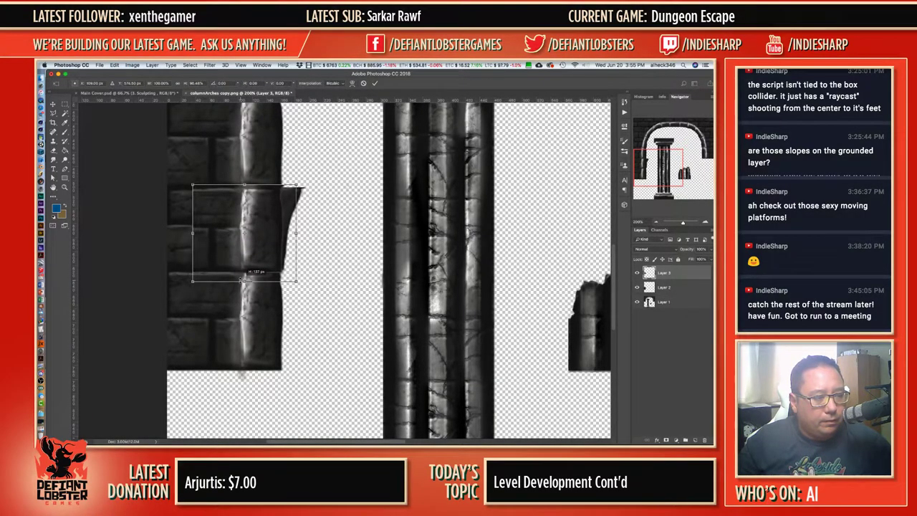
key("Return")
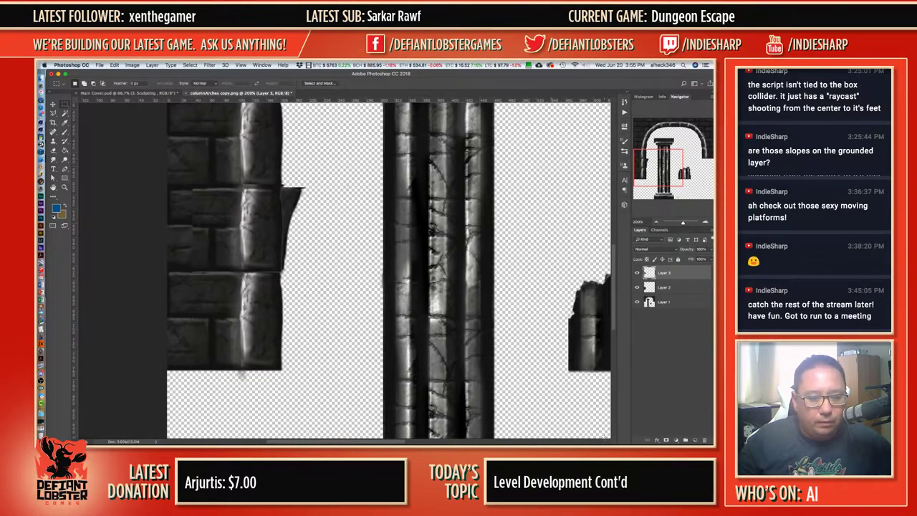
Add a layer mask to the patch layer and paint black with a much smaller brush to blend its left edge into the bricks.
left_click(667, 440)
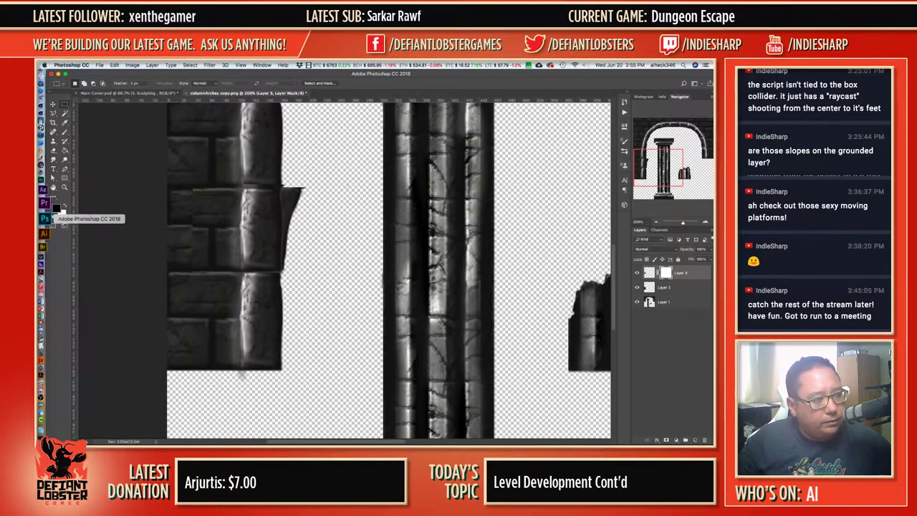
left_click(65, 132)
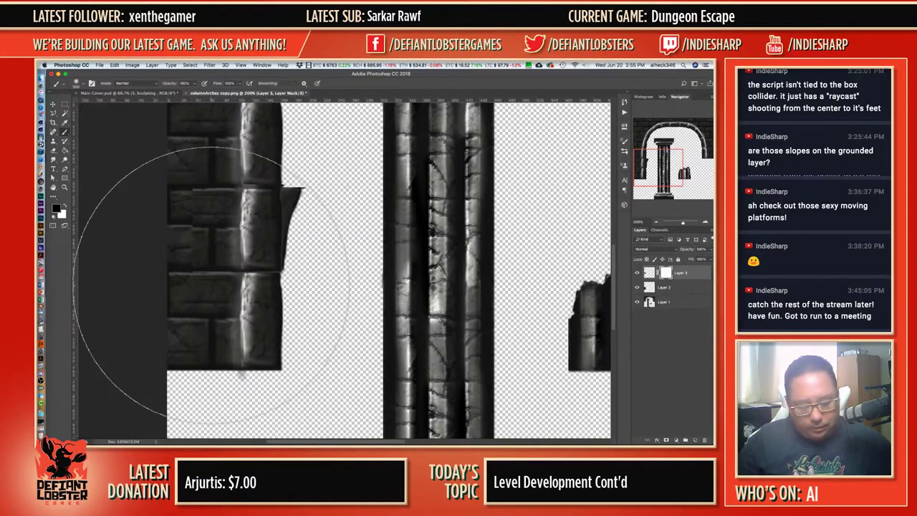
key("bracketleft")
key("bracketleft")
key("bracketleft")
key("bracketleft")
key("bracketleft")
key("bracketleft")
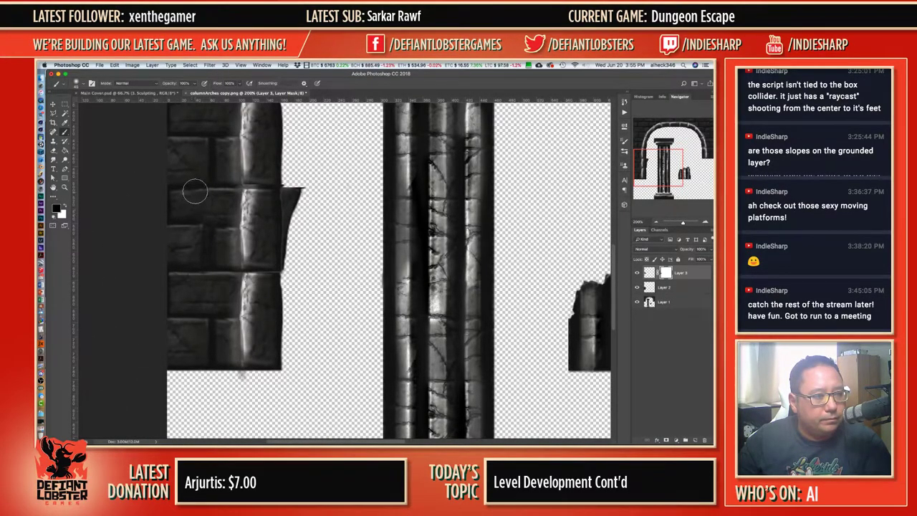
key("bracketleft")
key("bracketleft")
key("bracketleft")
key("bracketleft")
key("bracketleft")
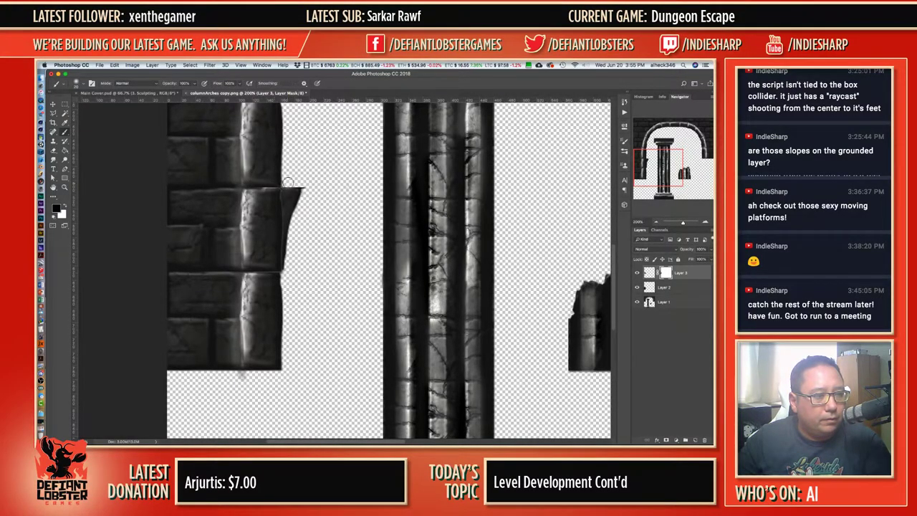
key("x")
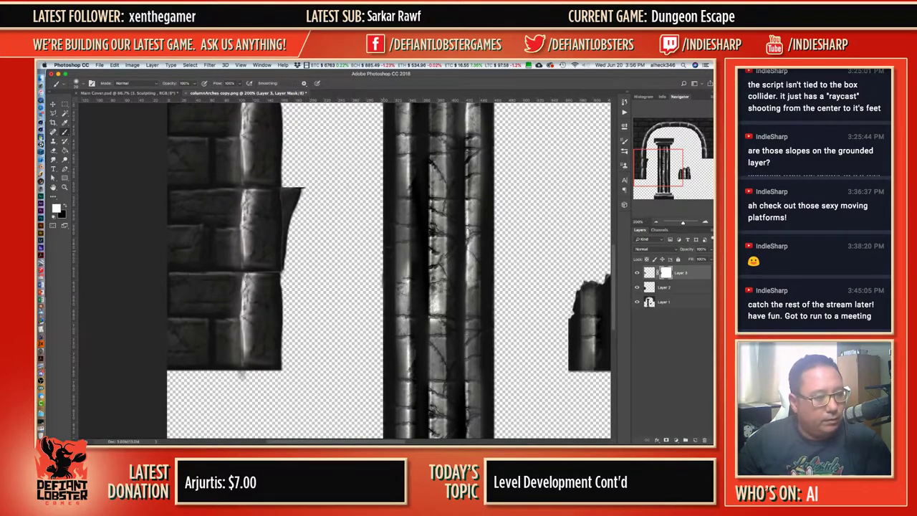
Add a layer mask to Layer 2 and paint black over the protruding wedge beside the arch's straight edge.
left_click(655, 290)
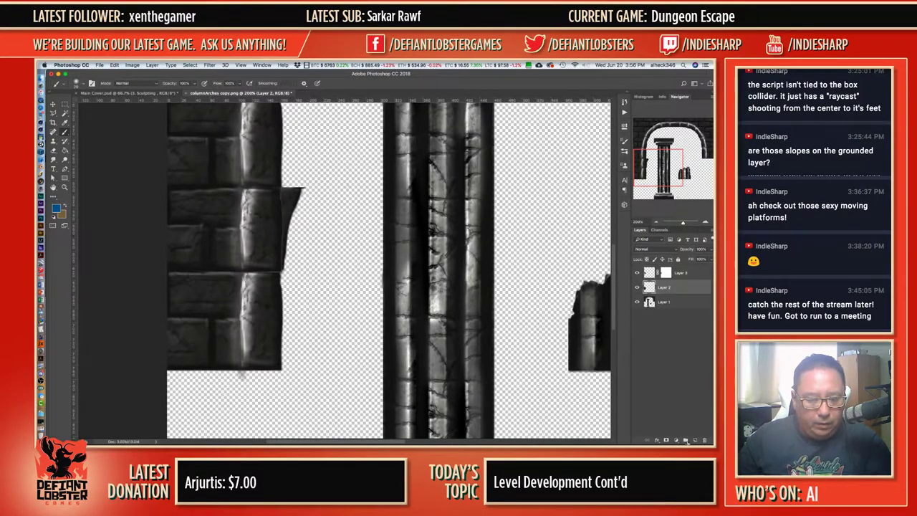
left_click(667, 439)
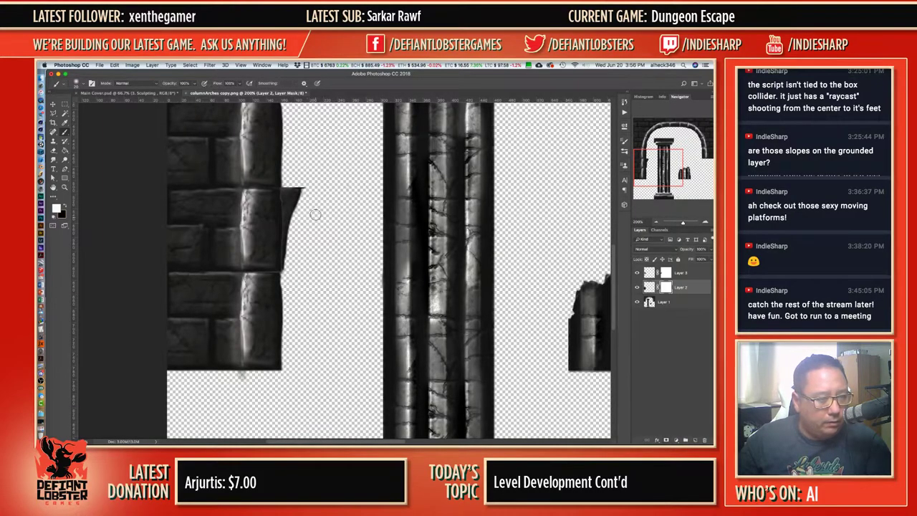
key("x")
mouse_move(285, 188)
left_mouse_down()
mouse_move(284, 272)
mouse_move(290, 215)
mouse_move(309, 186)
left_mouse_up()
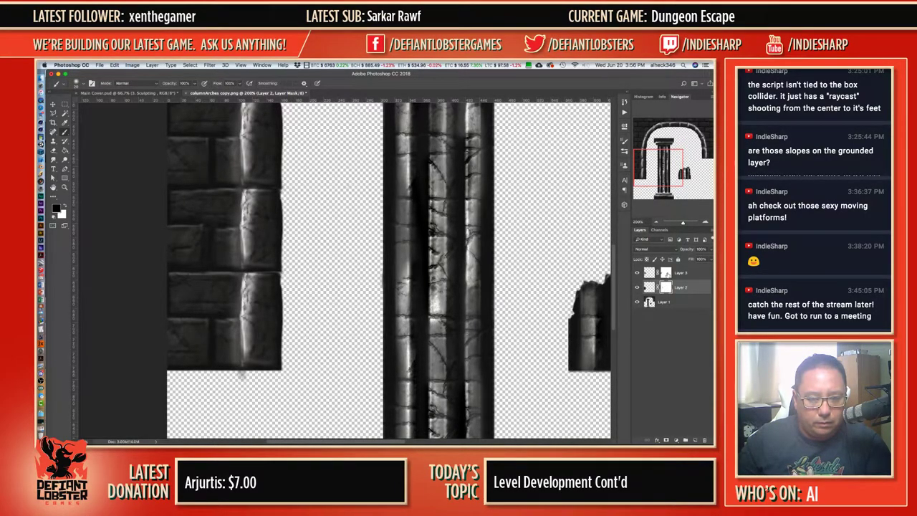
Merge Layer 2 and Layer 3 into one layer, and toggle its visibility to check the extended arch side.
left_click(667, 273)
key("x")
key("x")
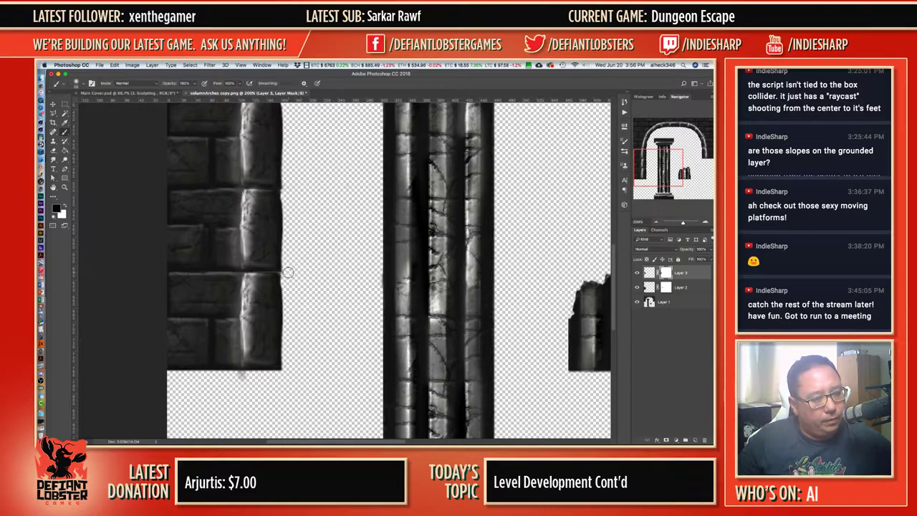
scroll(326, 279, "down", 3)
scroll(327, 280, "up", 5)
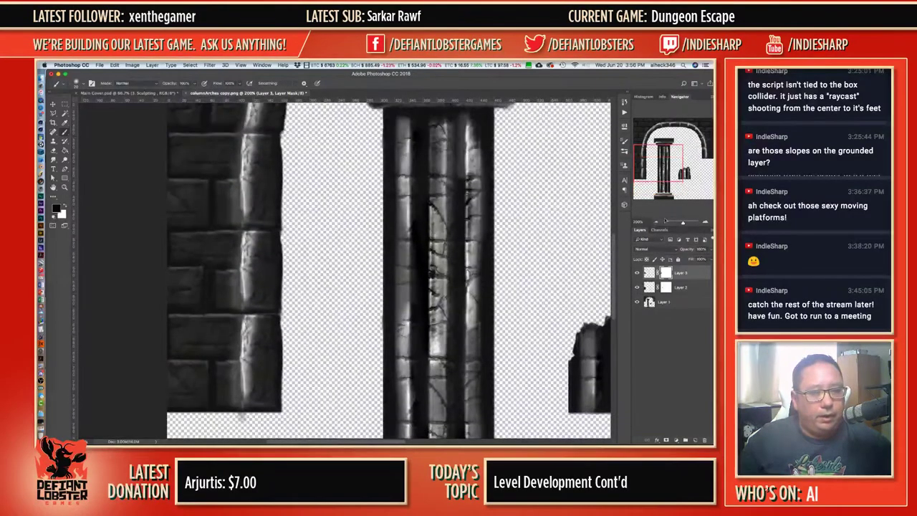
left_click(658, 223)
left_click(658, 223)
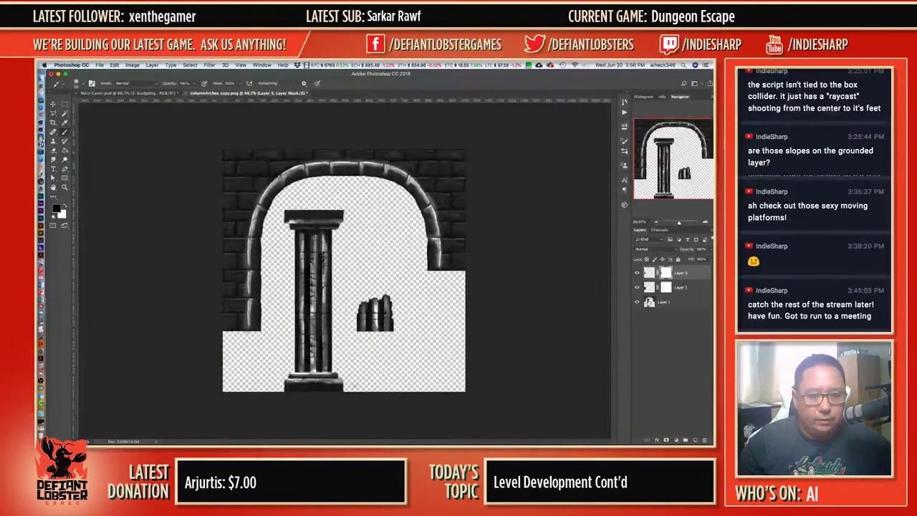
left_click(679, 290)
right_click(675, 290)
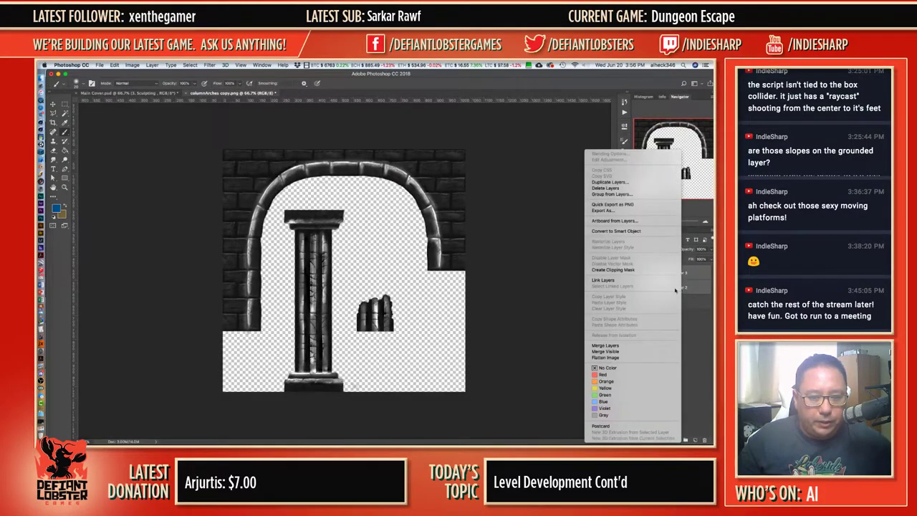
left_click(638, 346)
left_click(637, 275)
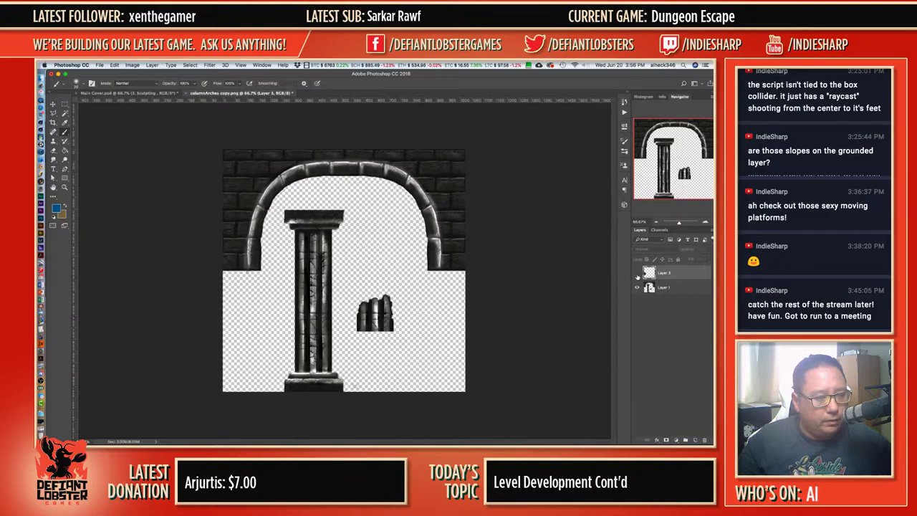
left_click(637, 274)
Duplicate the merged layer that holds the left arch extension.
right_click(674, 273)
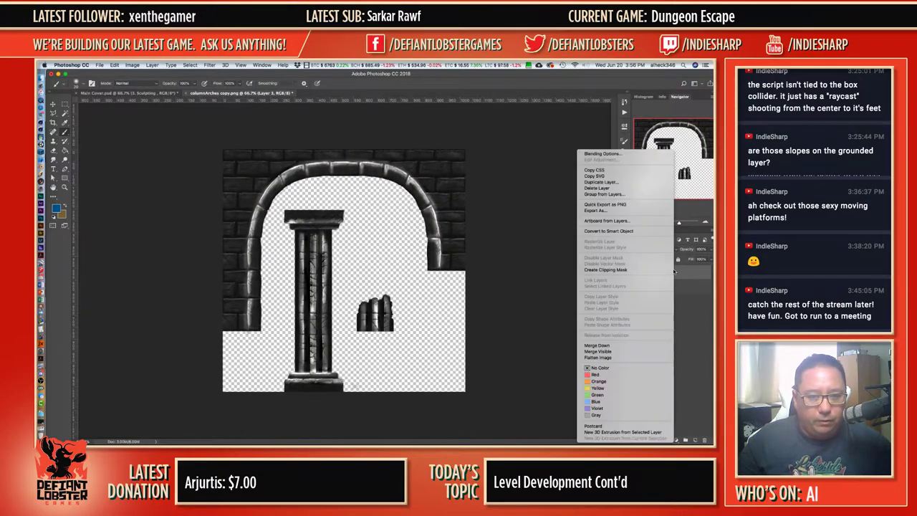
left_click(625, 185)
key("Return")
key("ctrl+t")
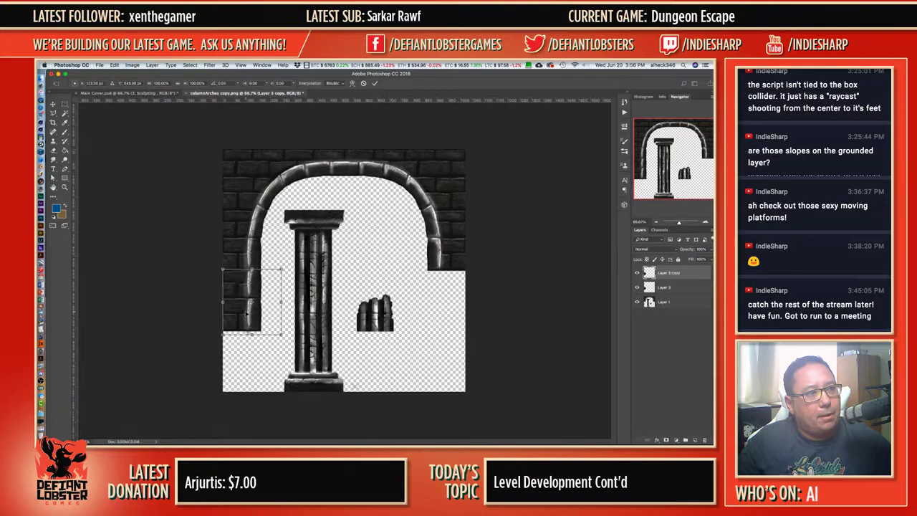
key("Return")
left_click(134, 65)
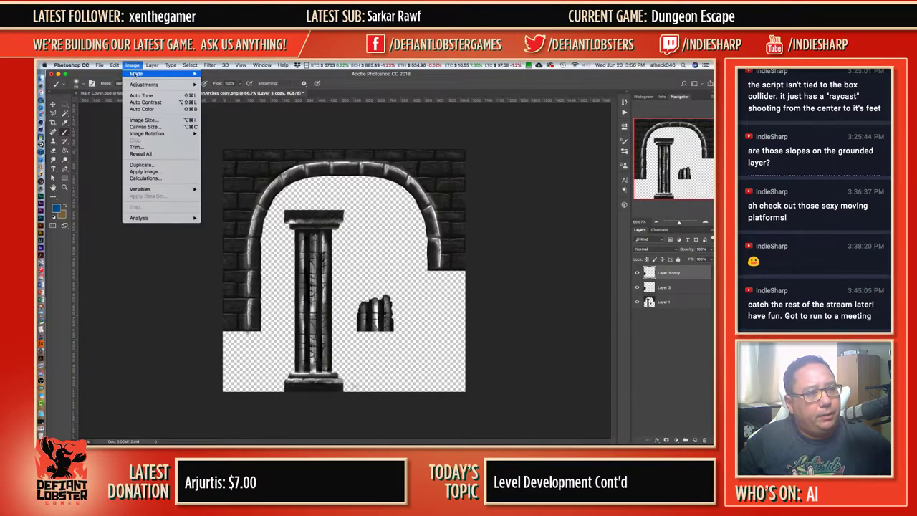
mouse_move(133, 84)
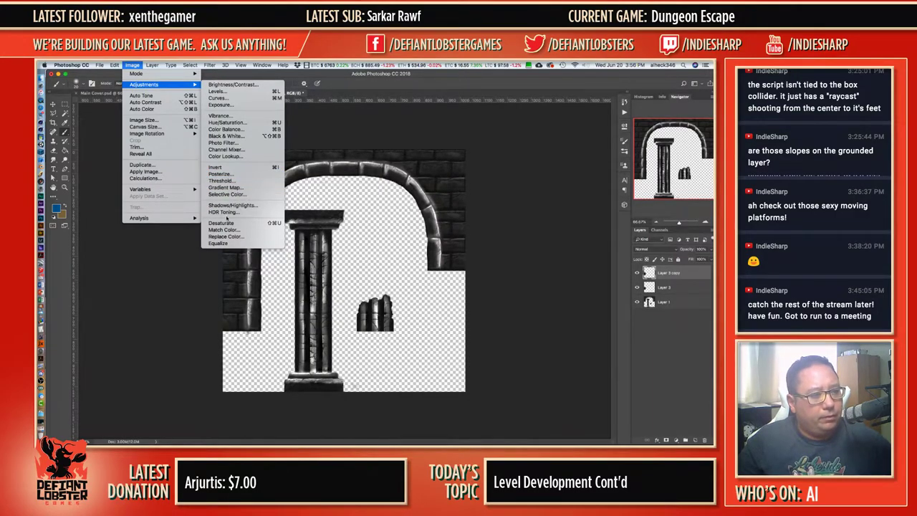
mouse_move(147, 136)
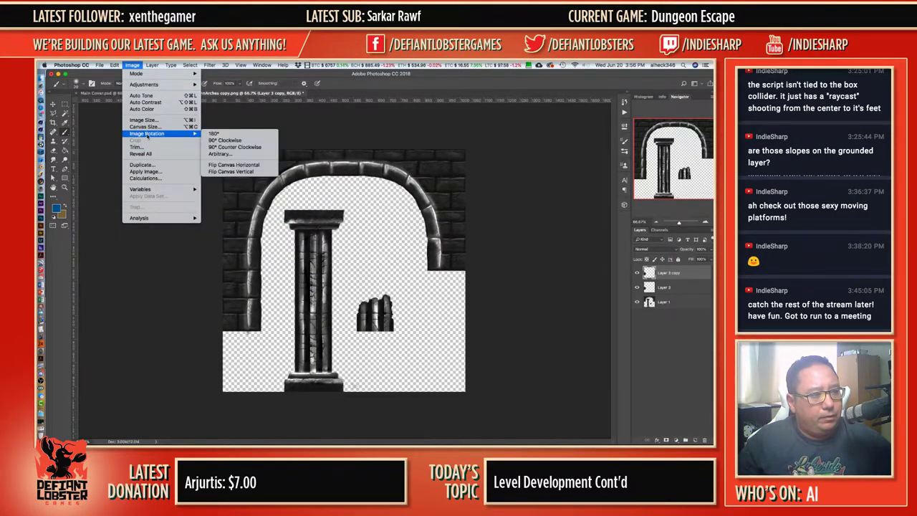
left_click(234, 165)
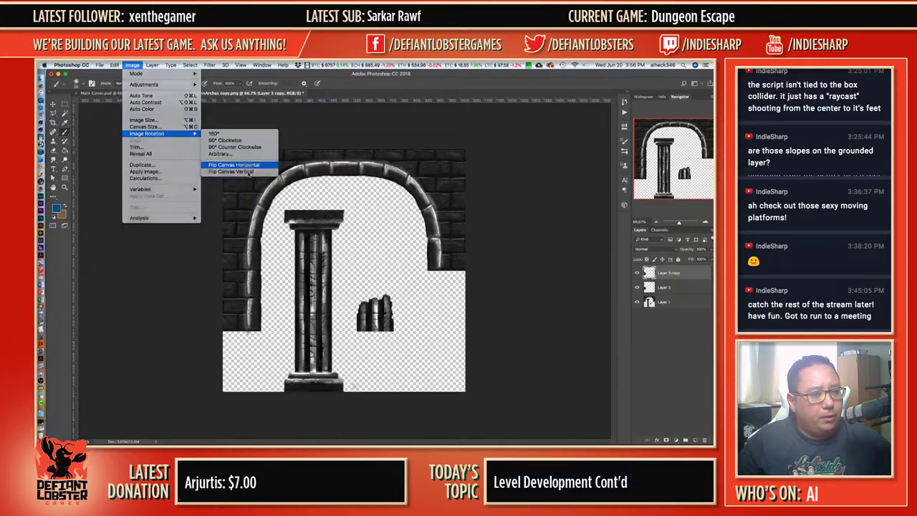
left_click(115, 64)
mouse_move(138, 135)
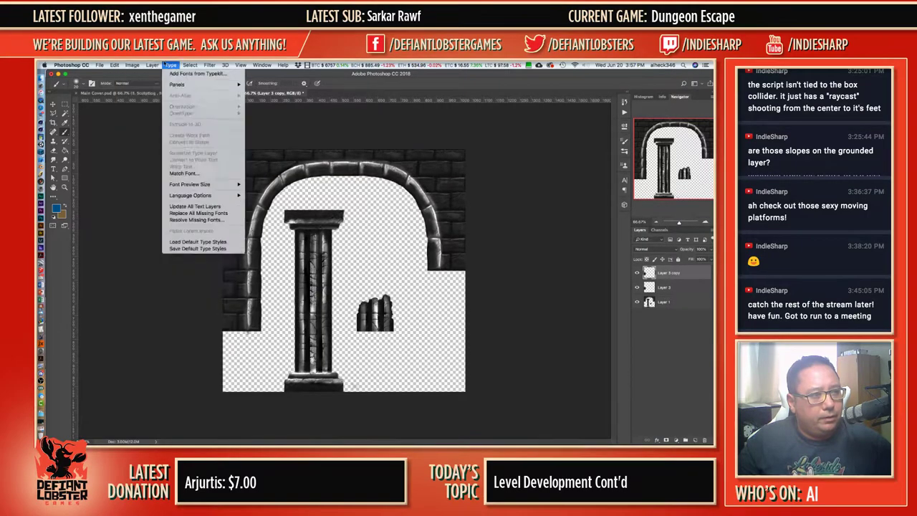
mouse_move(152, 65)
mouse_move(154, 179)
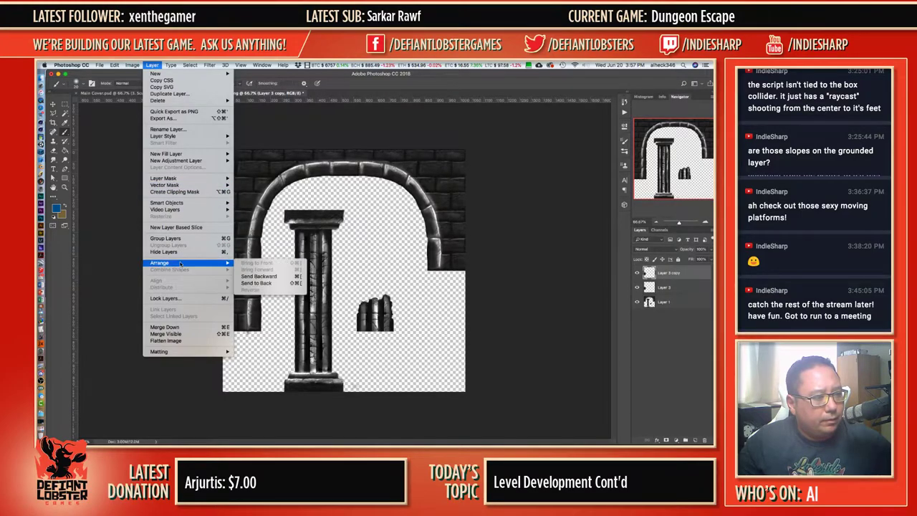
mouse_move(174, 352)
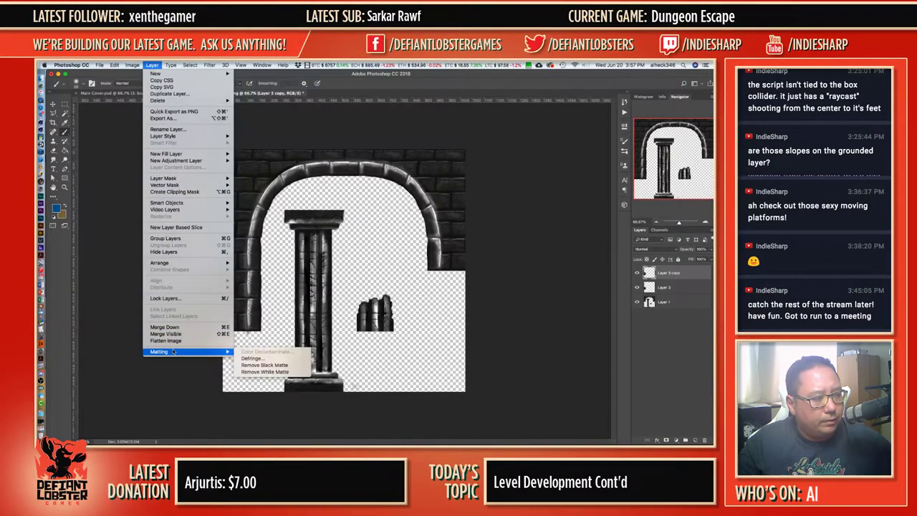
left_click(121, 143)
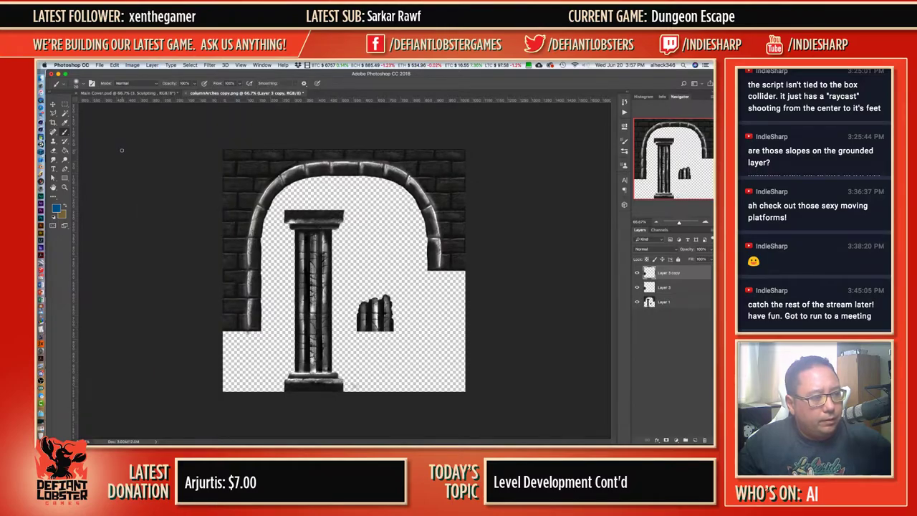
Show the slice outlines, then mirror the copied extension horizontally and place it directly below the arch's right side.
key("super+h")
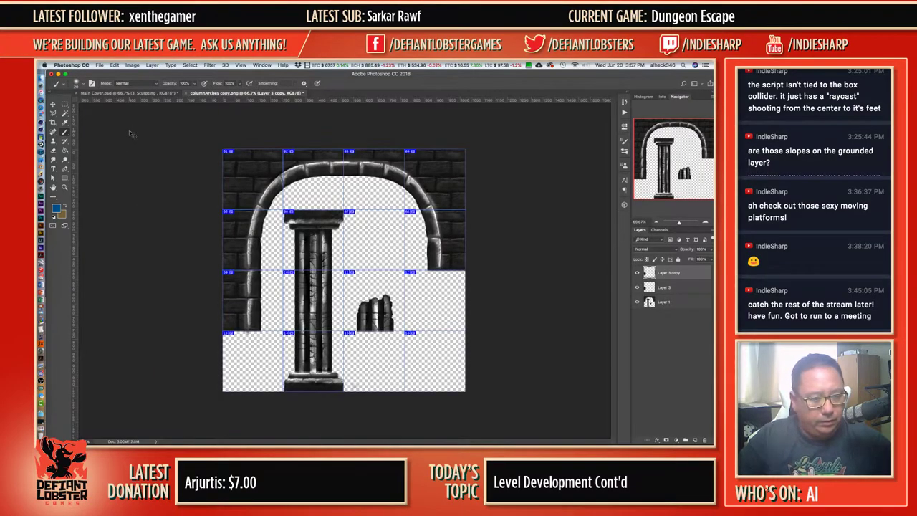
key("super+t")
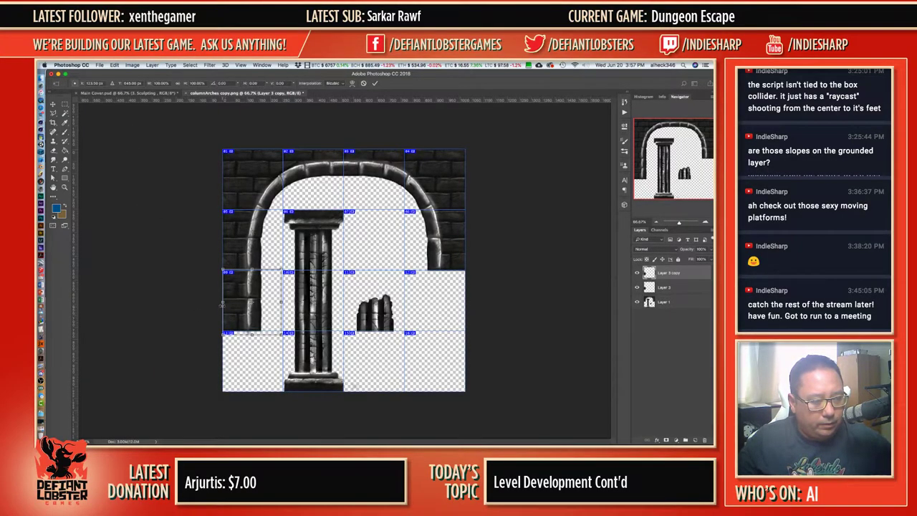
left_click_drag(222, 303, 453, 294, "alt")
key("Return")
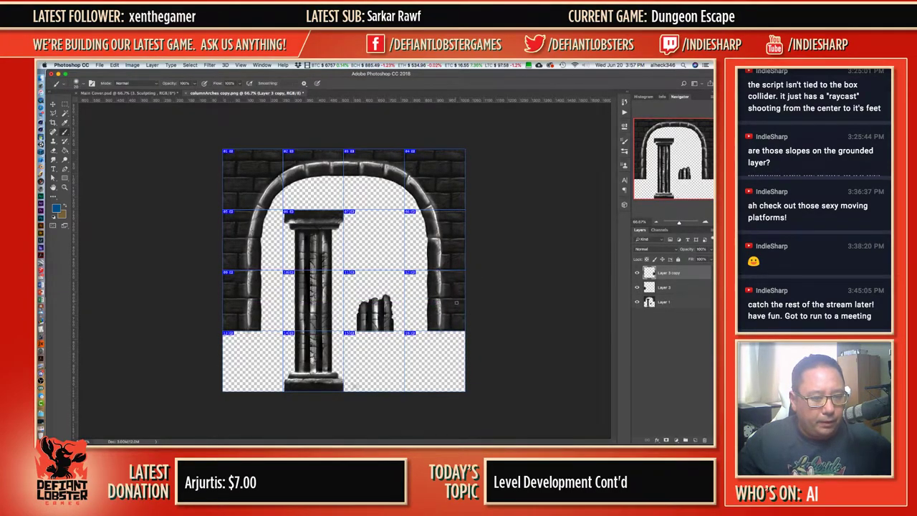
Duplicate the left and right arch extension layers together.
left_click(668, 287)
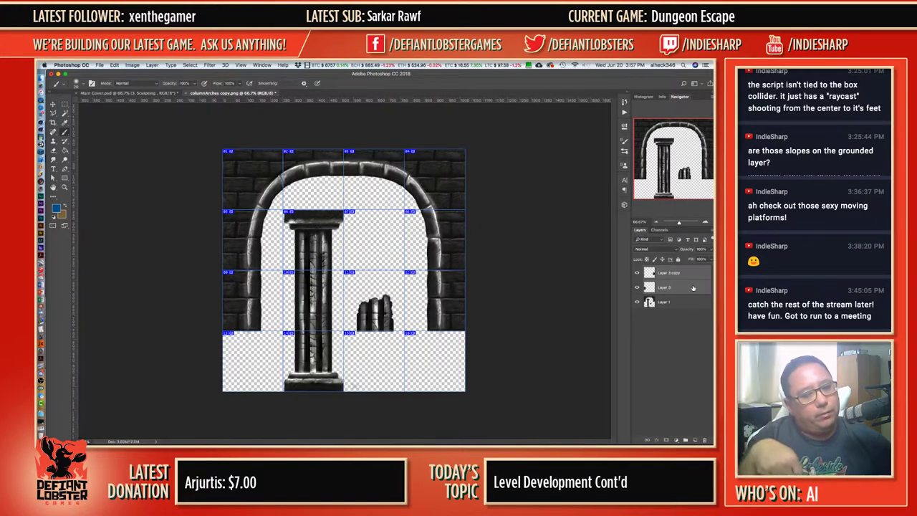
right_click(683, 276)
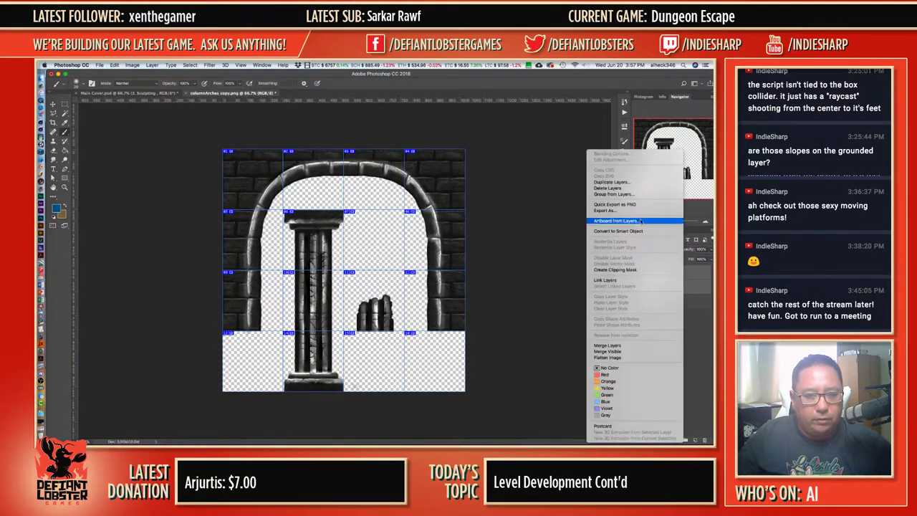
left_click(636, 185)
key("super+j")
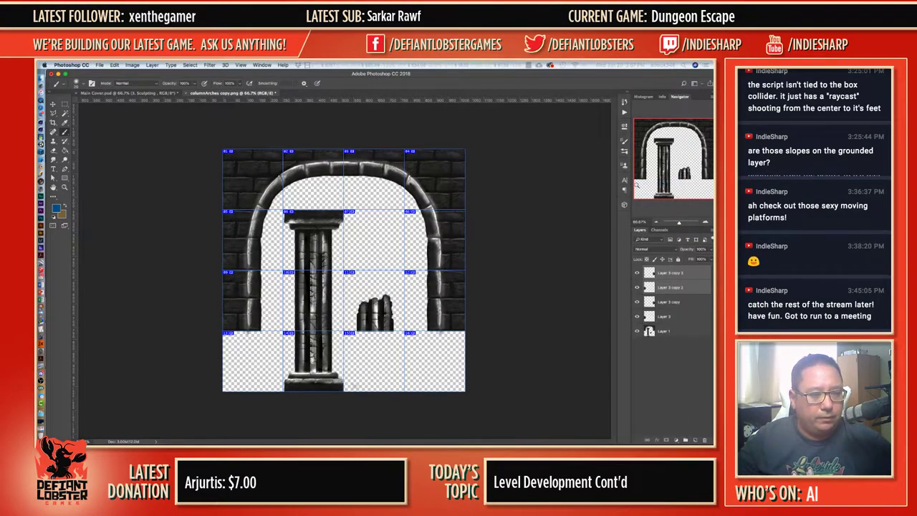
Move both duplicated extensions straight down one tile into the bottom slice row, nudging them flush with the pieces above.
key("super+t")
key("shift+Down")
key("shift+Down")
key("shift+Down")
key("shift+Down")
key("shift+Down")
key("shift+Down")
key("shift+Down")
key("shift+Down")
key("Down")
key("Down")
key("Down")
key("Down")
key("Down")
key("Down")
key("Down")
key("Down")
key("Down")
key("Down")
key("Down")
key("Down")
key("Down")
key("Down")
key("Down")
key("Down")
key("Down")
key("Down")
key("Down")
key("Down")
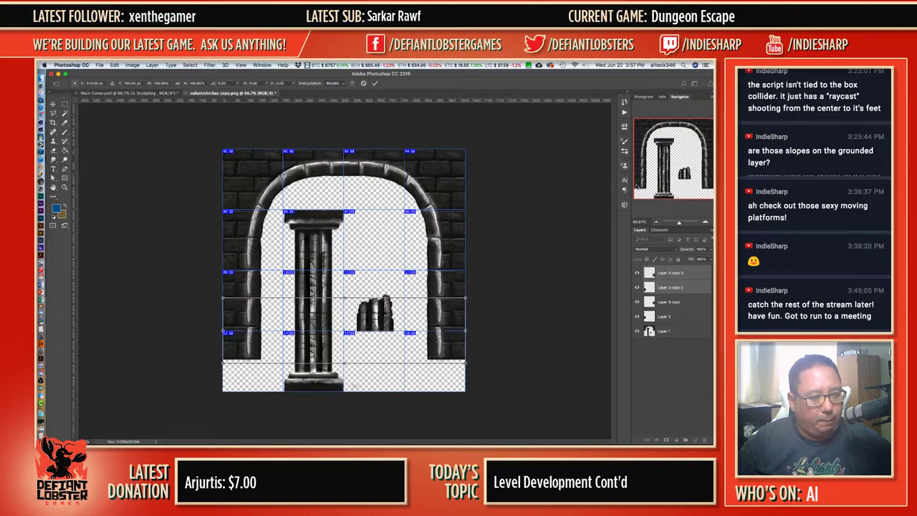
key("Down")
key("Down")
key("Down")
key("Down")
key("Down")
key("Down")
key("Down")
key("Down")
key("Down")
key("Down")
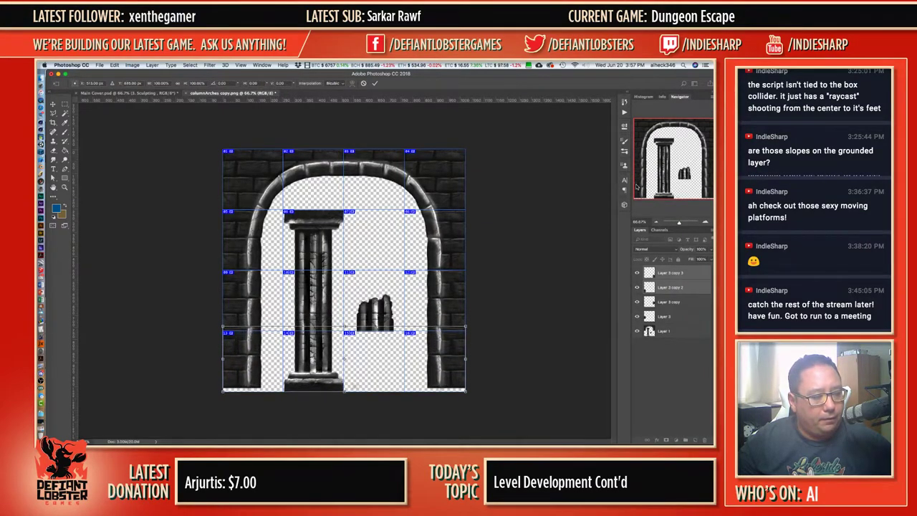
key("Return")
key("b")
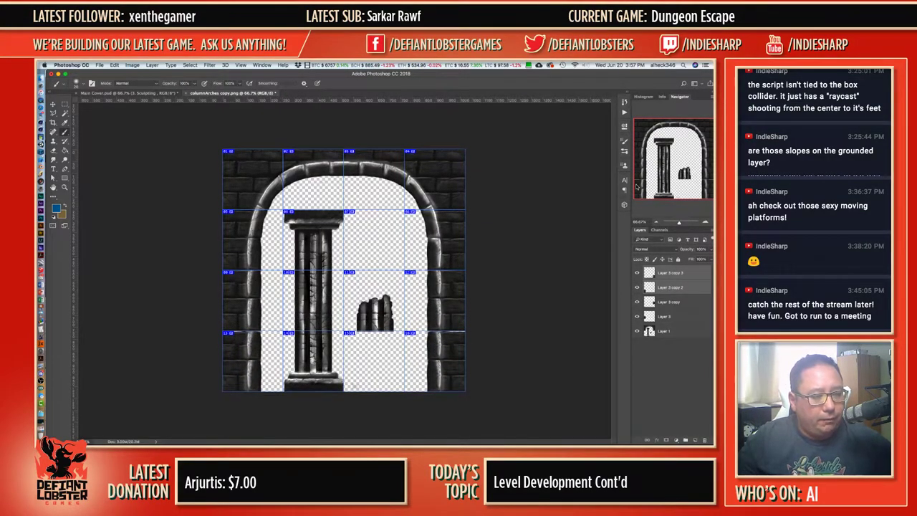
key("ctrl+t")
key("Down")
key("Down")
key("Down")
key("Down")
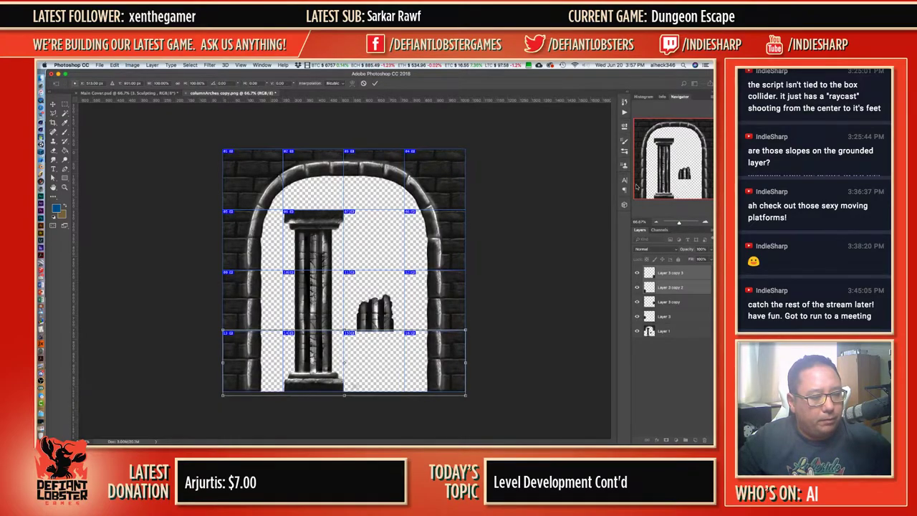
key("Return")
key("b")
Add layer masks to the two bottom-row arch pieces, Layer 3 copy 3 and Layer 3 copy 2, and enlarge the brush.
left_click(677, 302)
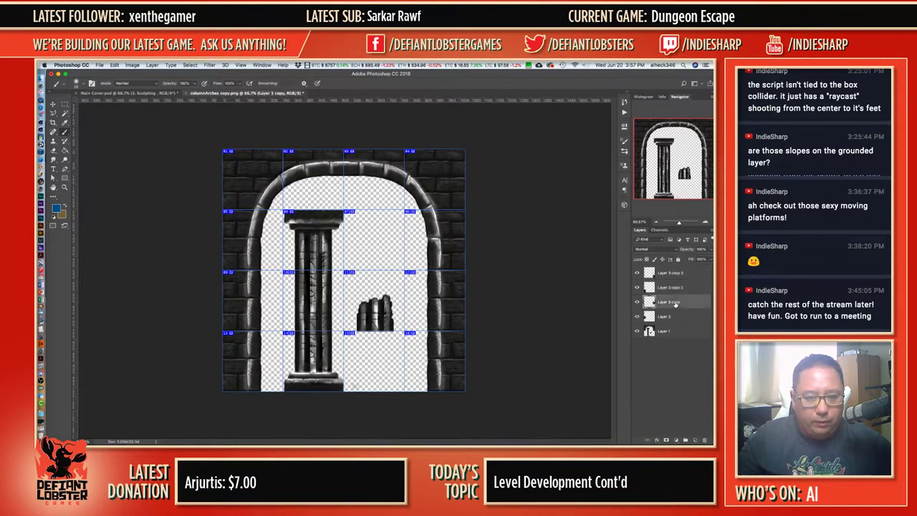
left_click(668, 277)
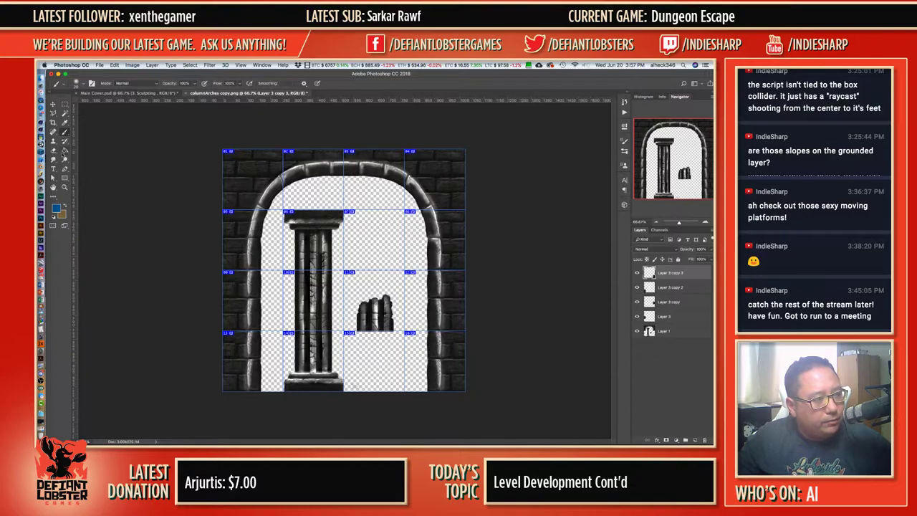
left_click(667, 441)
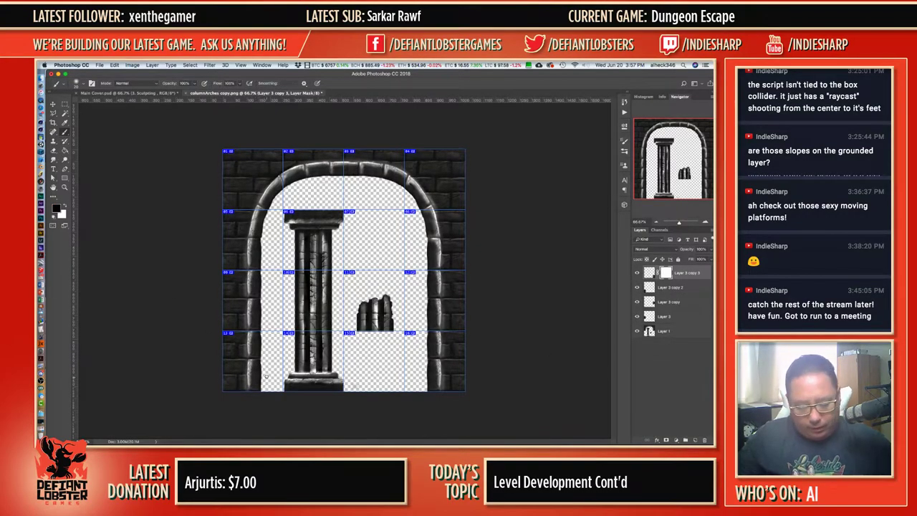
key("bracketright")
key("bracketright")
key("bracketright")
key("bracketright")
key("bracketright")
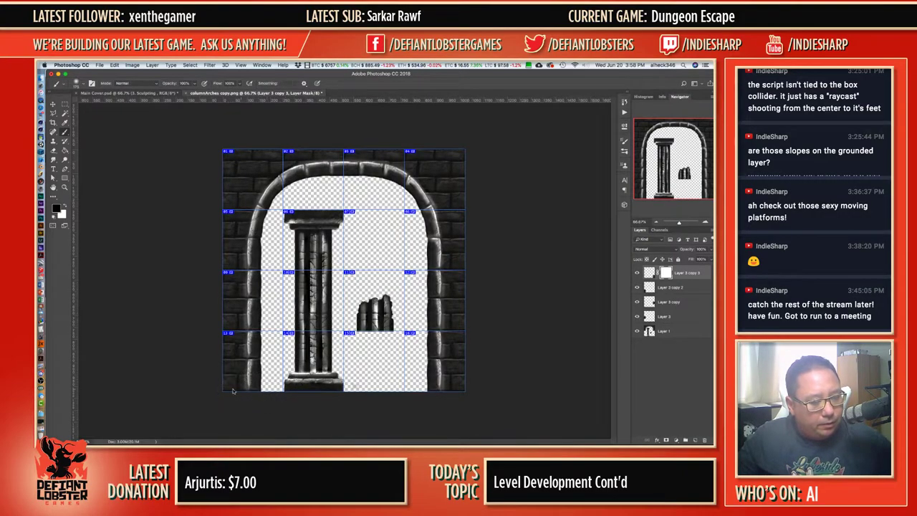
key("x")
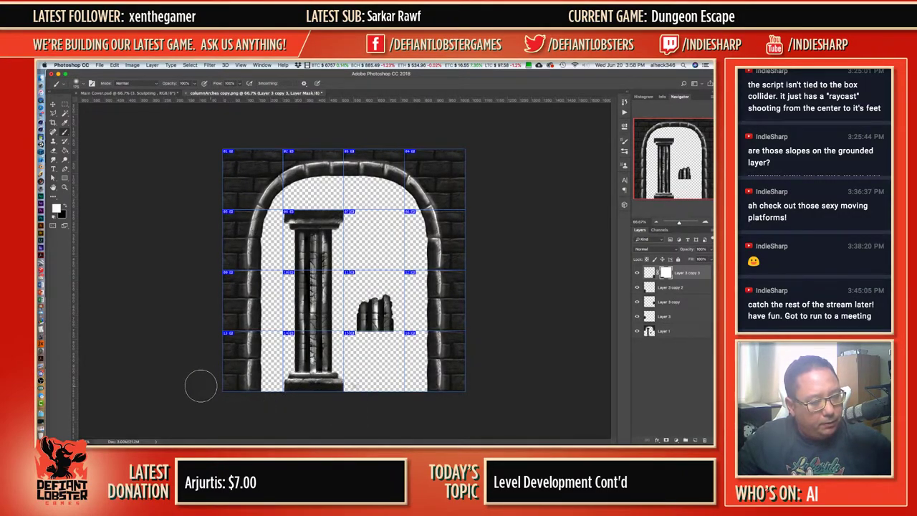
left_click(660, 287)
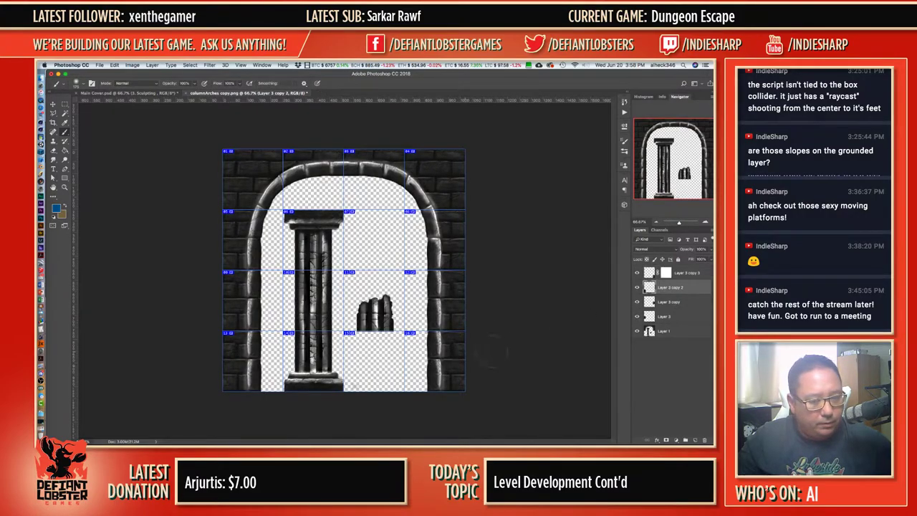
left_click(666, 440)
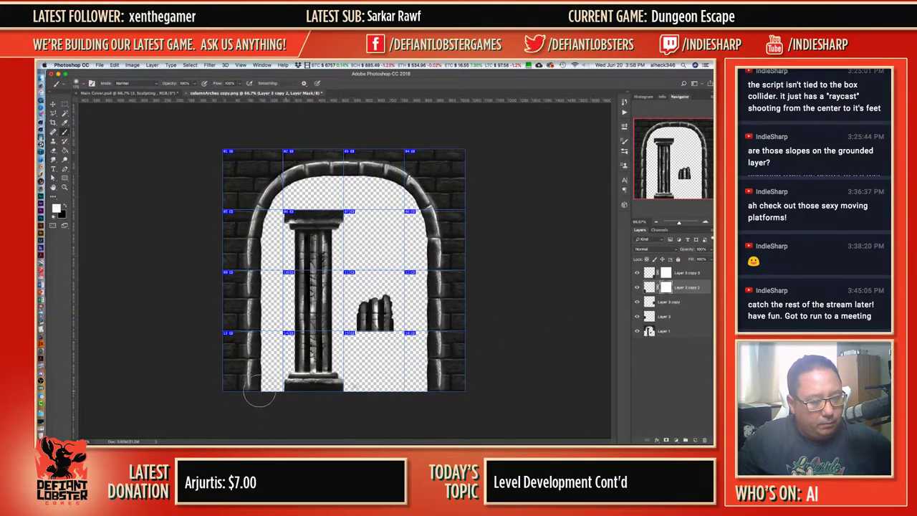
Paint black with the soft brush along the canvas's lower edge on both masks to fade out the arch sides.
key("d")
left_click_drag(313, 393, 179, 390)
left_click(660, 274)
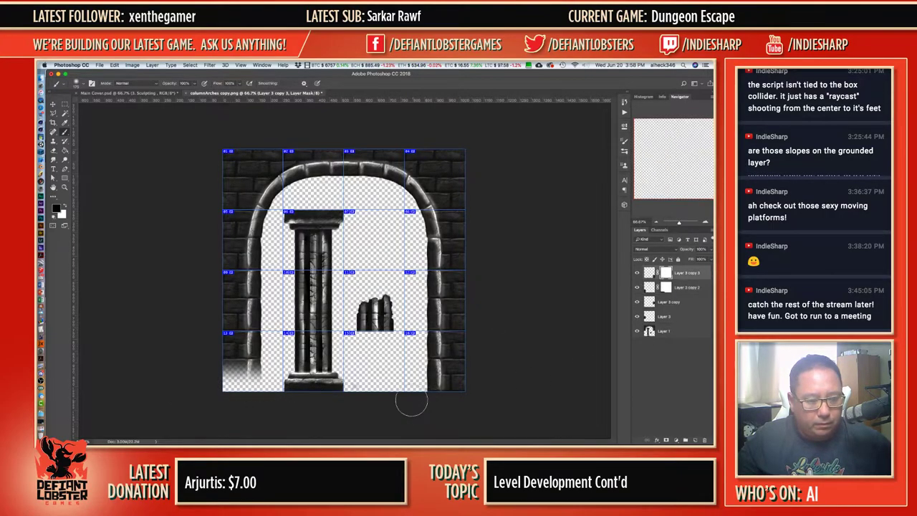
left_click_drag(397, 387, 466, 378)
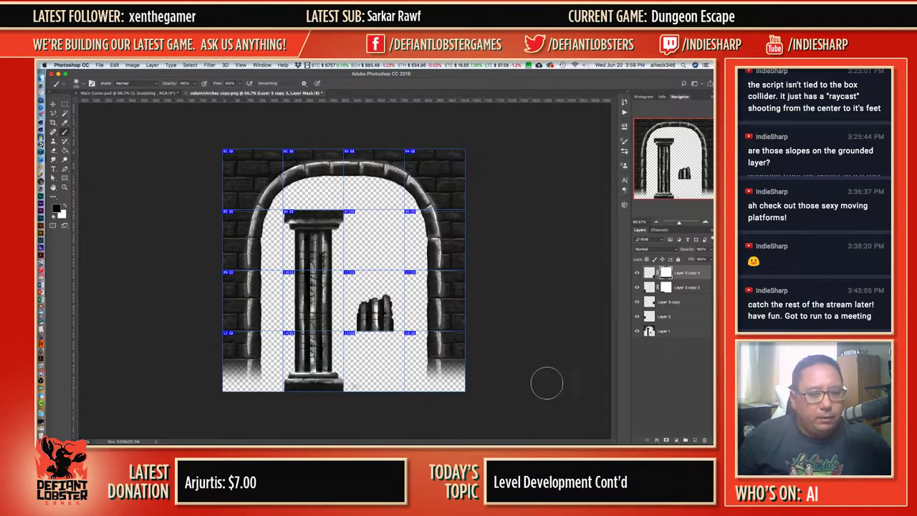
Copy the third-column arch-top tile from Layer 1 and paste it on a new layer in the slice directly below.
left_click(660, 331)
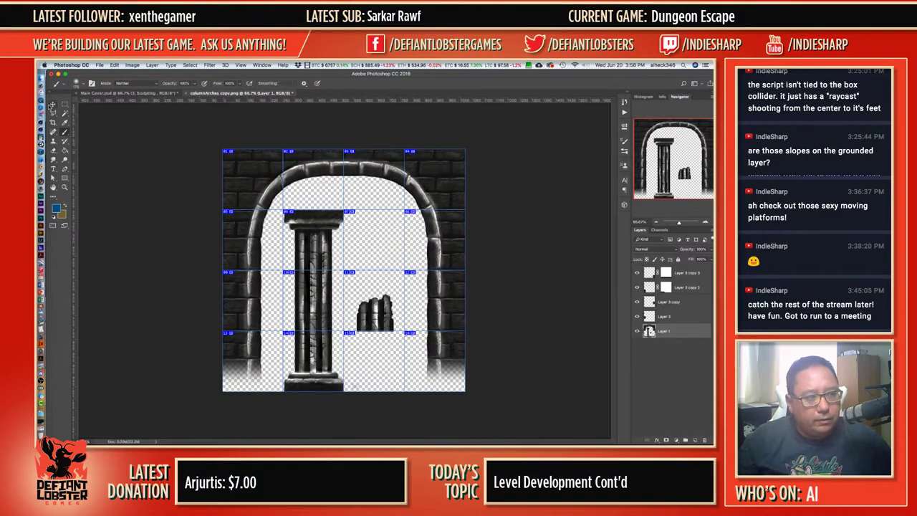
key("m")
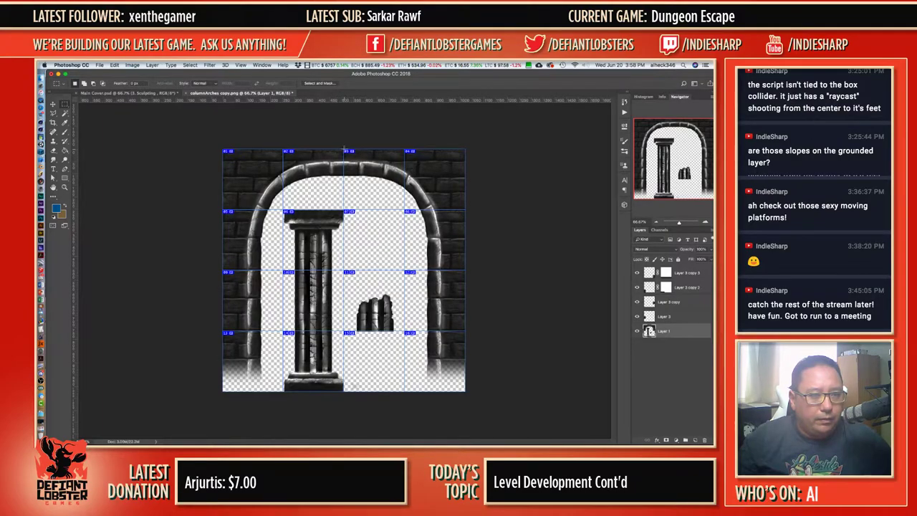
left_click_drag(345, 150, 381, 241)
key("super+c")
key("super+v")
key("super+t")
key("Return")
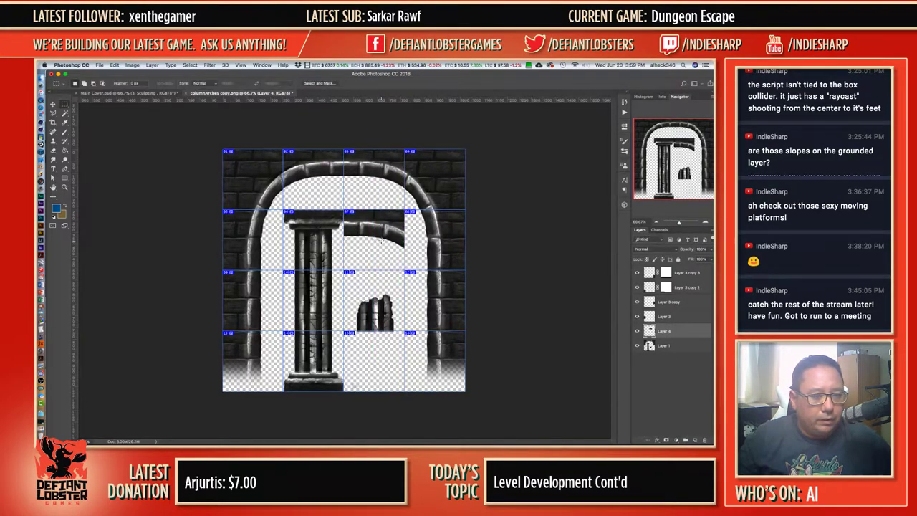
Add a layer mask to the pasted arch piece and choose the 24 px spatter brush.
left_click(666, 440)
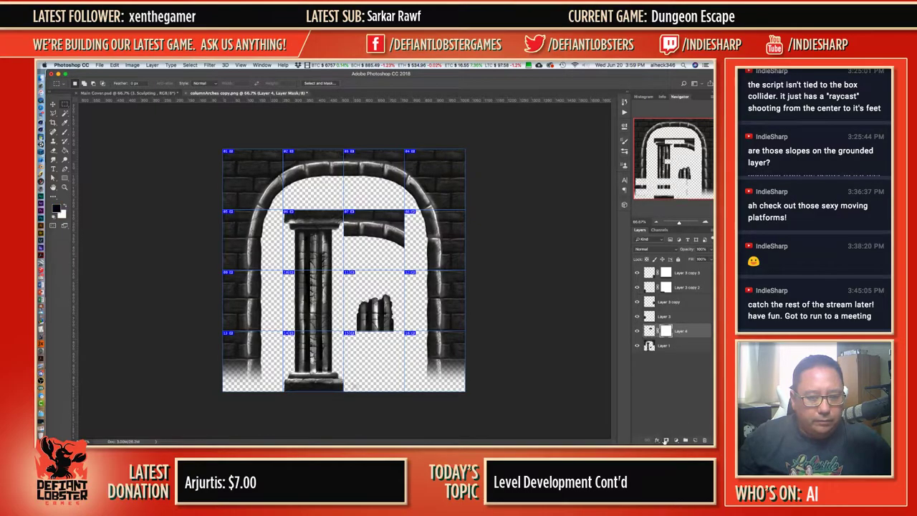
left_click(705, 221)
left_click(705, 221)
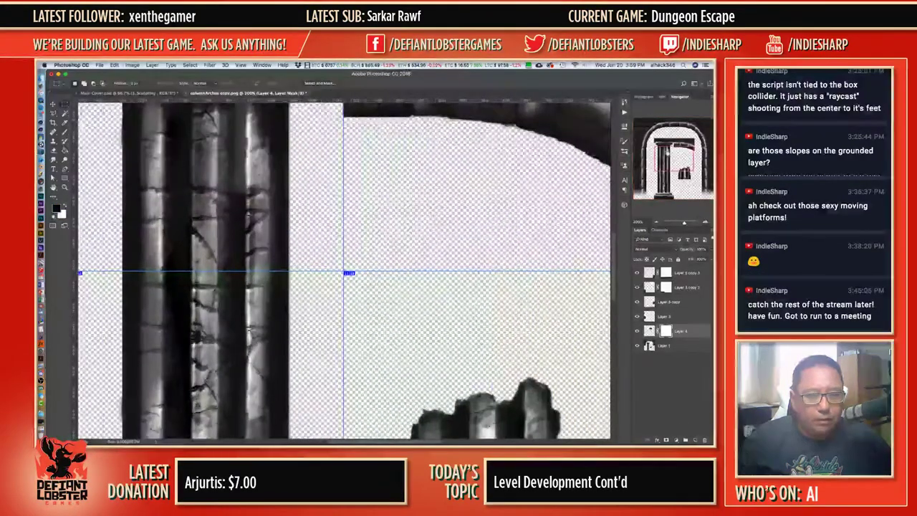
left_click_drag(666, 150, 675, 140)
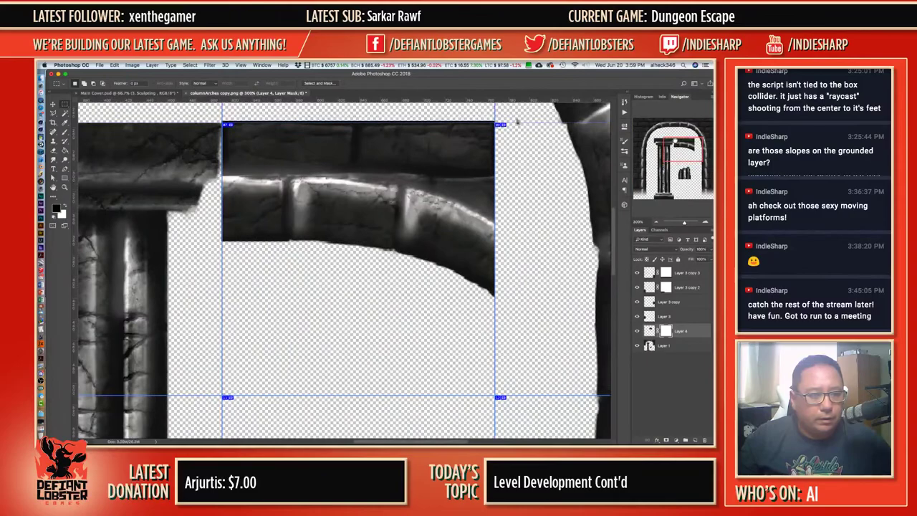
key("b")
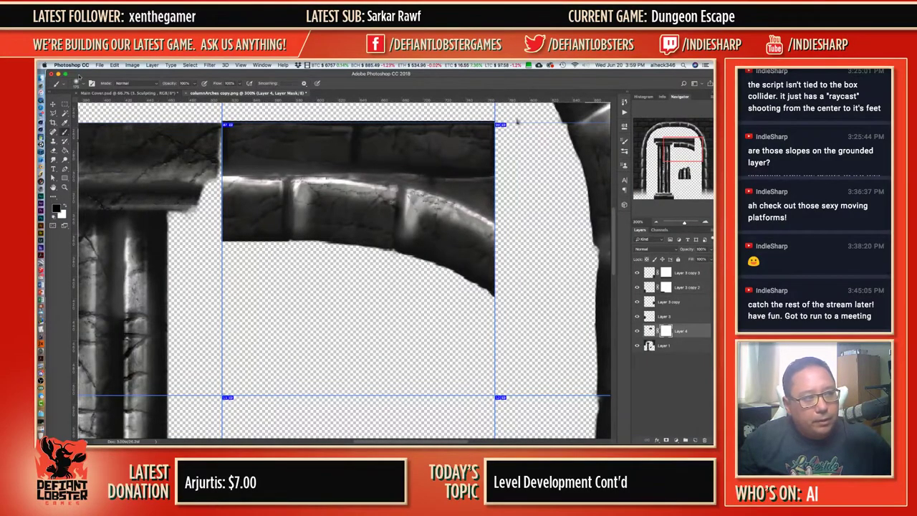
left_click(76, 83)
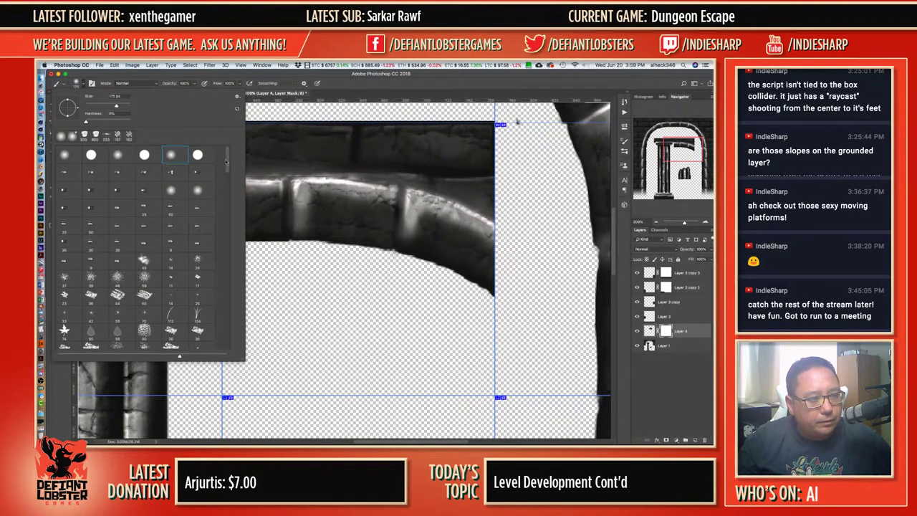
scroll(219, 213, "down", 2)
scroll(219, 213, "down", 8)
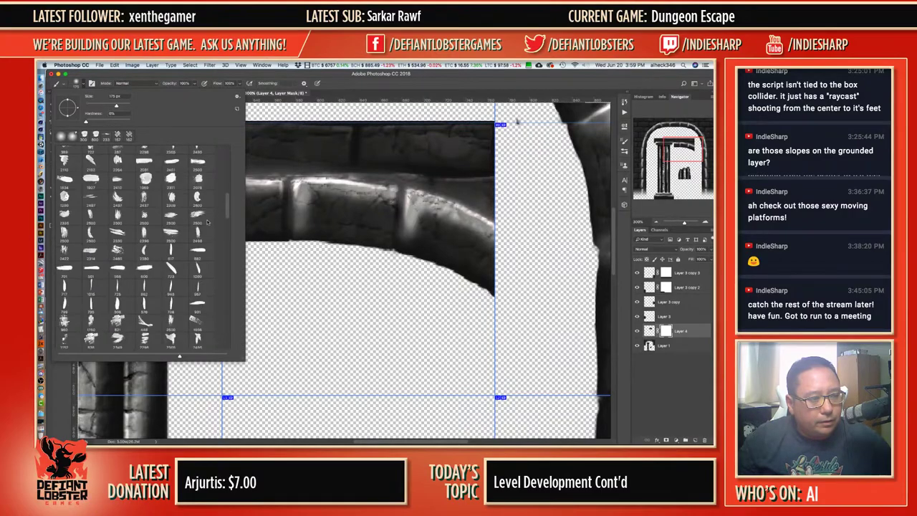
left_click(229, 170)
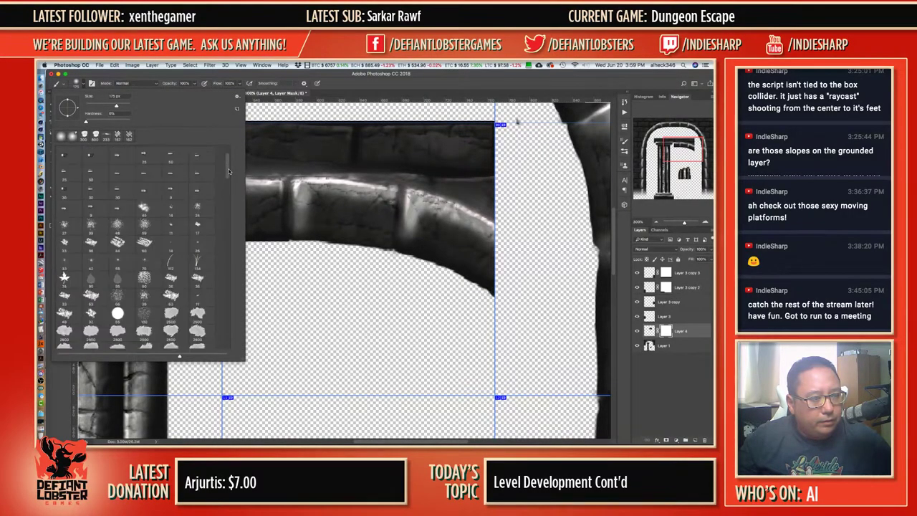
left_click(198, 208)
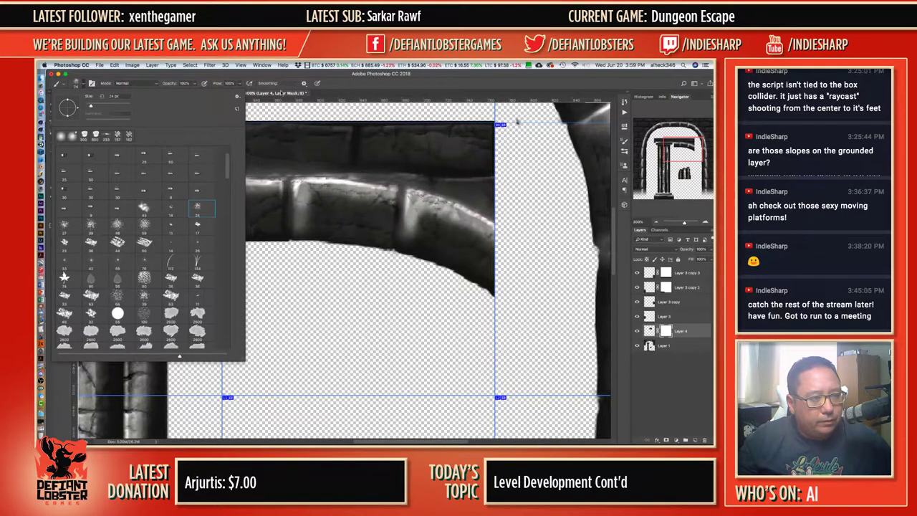
left_click(328, 77)
Mask the pasted arch piece's left end into a jagged broken edge, align the piece with the slice line, and target its image.
mouse_move(223, 149)
left_mouse_down()
mouse_move(224, 170)
mouse_move(269, 181)
mouse_move(274, 233)
mouse_move(289, 247)
mouse_move(263, 231)
mouse_move(257, 195)
mouse_move(241, 215)
mouse_move(222, 206)
mouse_move(241, 242)
mouse_move(258, 198)
mouse_move(223, 159)
mouse_move(213, 117)
left_mouse_up()
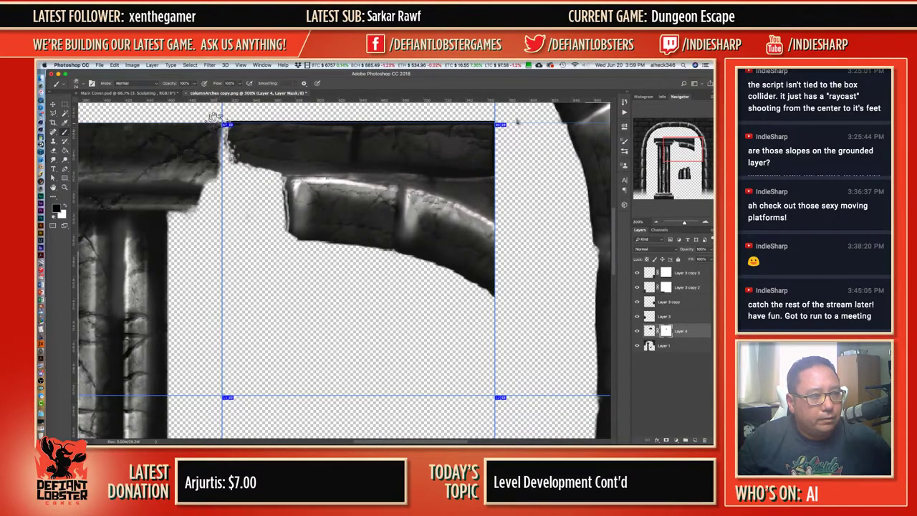
key("ctrl+t")
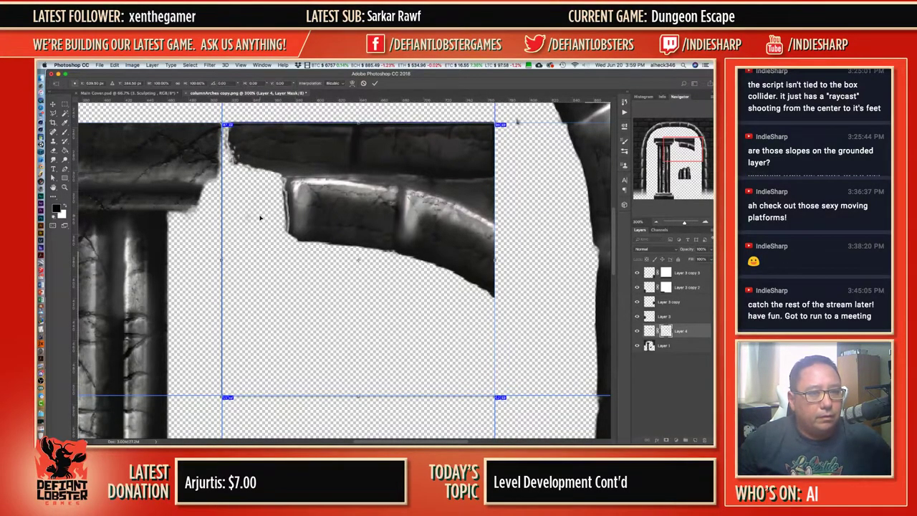
key("Up")
key("Return")
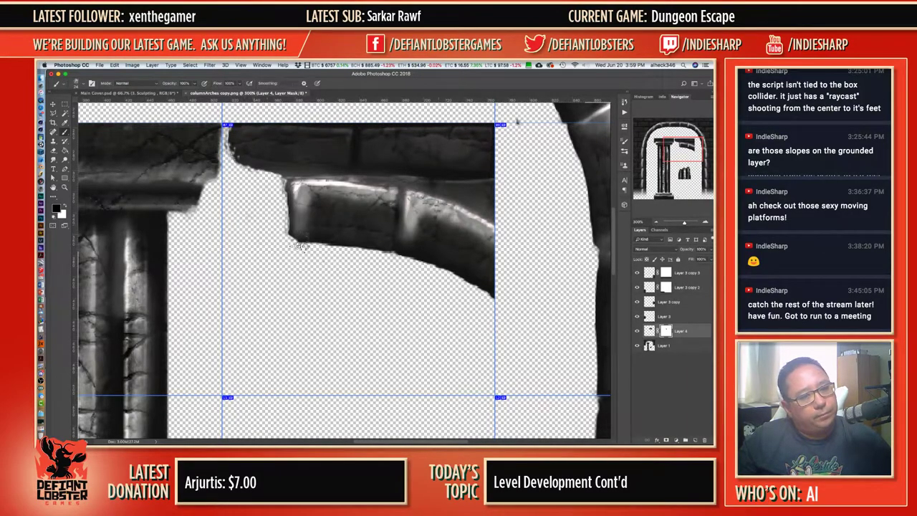
left_click(649, 331)
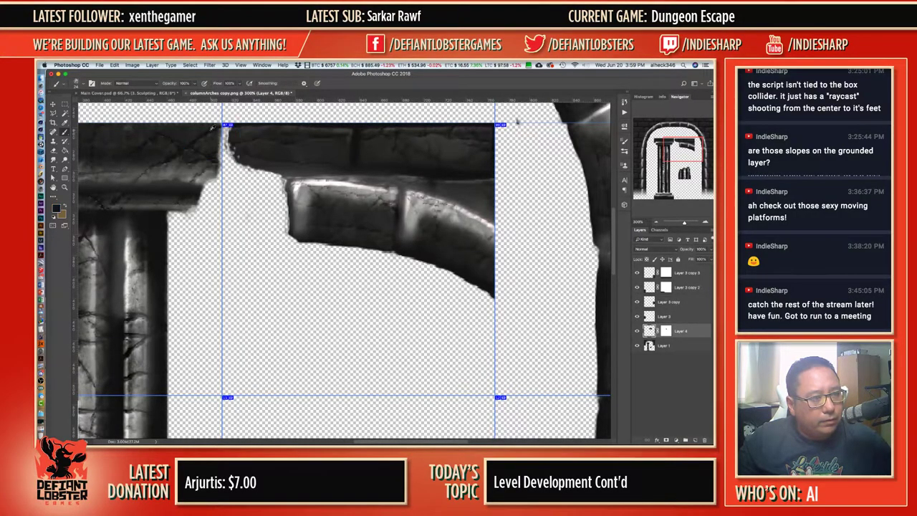
Try painting a black outline along the arch piece's broken left edge, and undo the strokes.
mouse_move(243, 156)
left_mouse_down()
mouse_move(280, 183)
mouse_move(287, 233)
mouse_move(308, 255)
left_mouse_up()
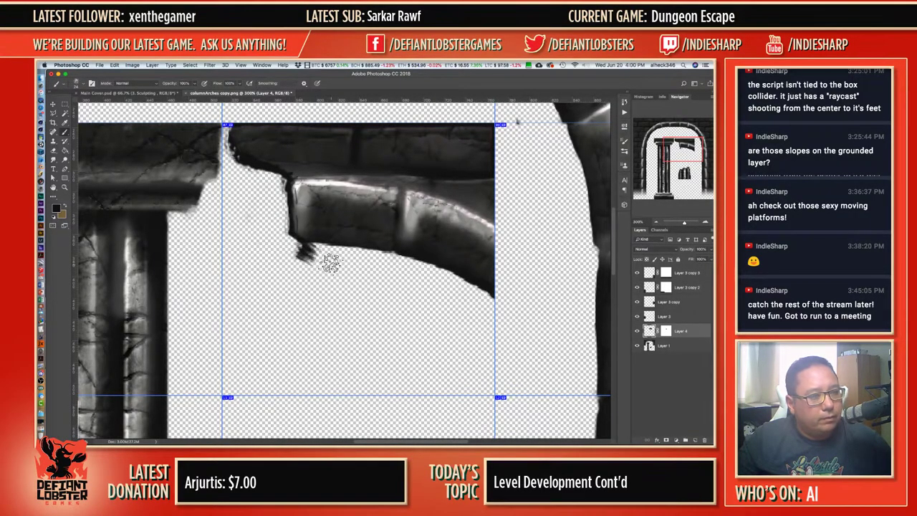
key("super+z")
key("alt+super+z")
key("alt+super+z")
key("alt+super+z")
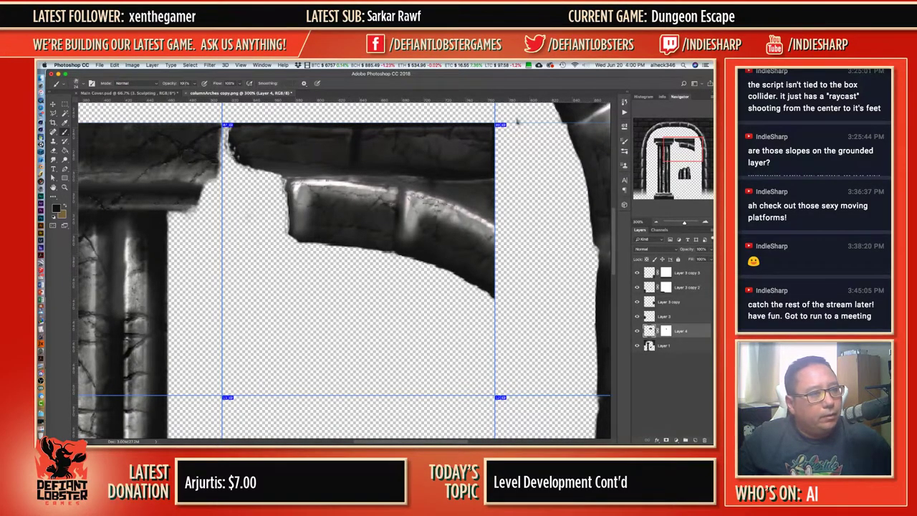
Lower the brush flow to 28% and darken the broken left edge of the arch piece with black.
left_click_drag(213, 84, 195, 84)
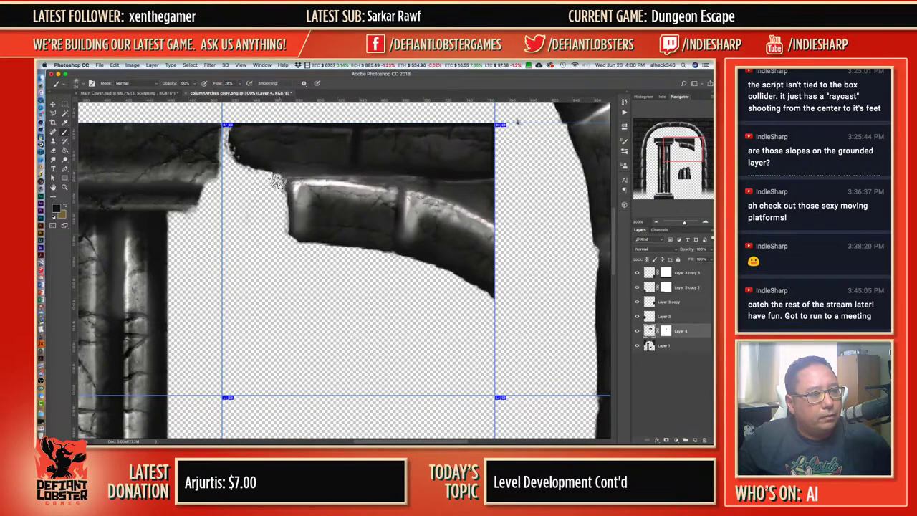
left_click_drag(288, 171, 288, 203)
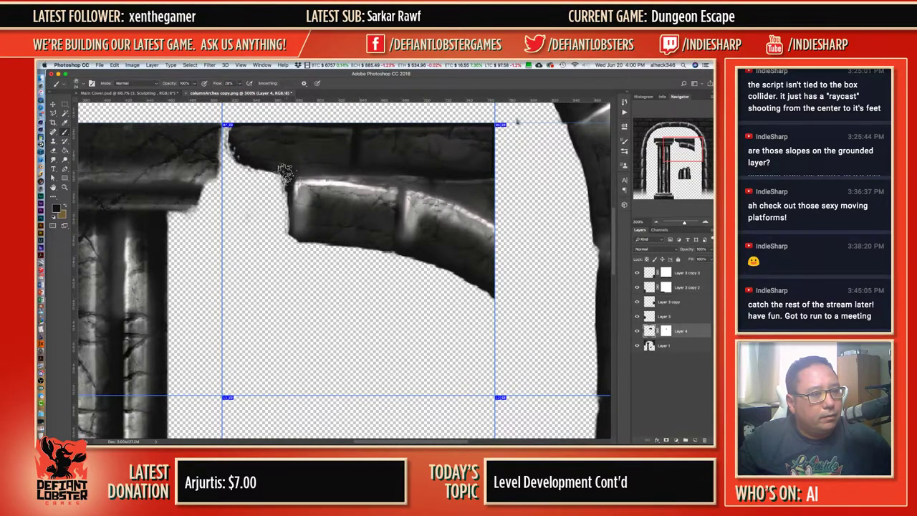
Duplicate the broken arch piece on Layer 4 together with its mask.
scroll(287, 209, "down", 5)
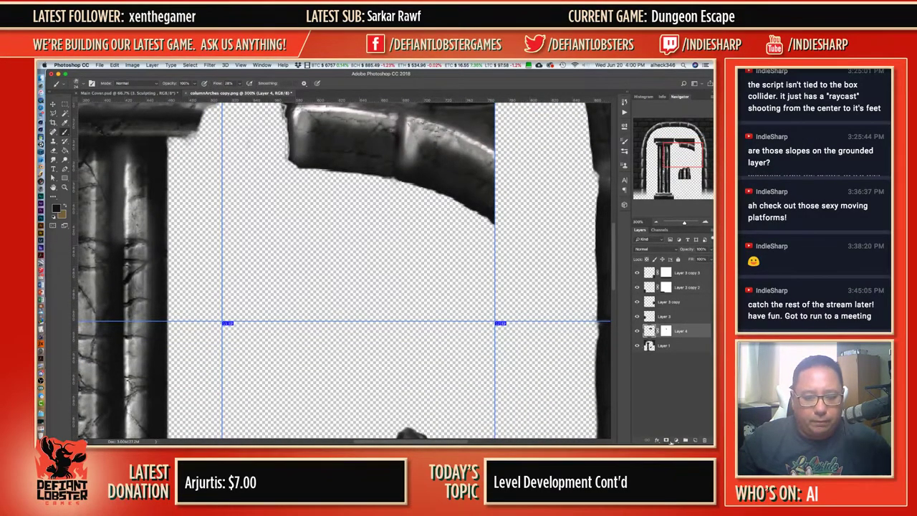
left_click(655, 224)
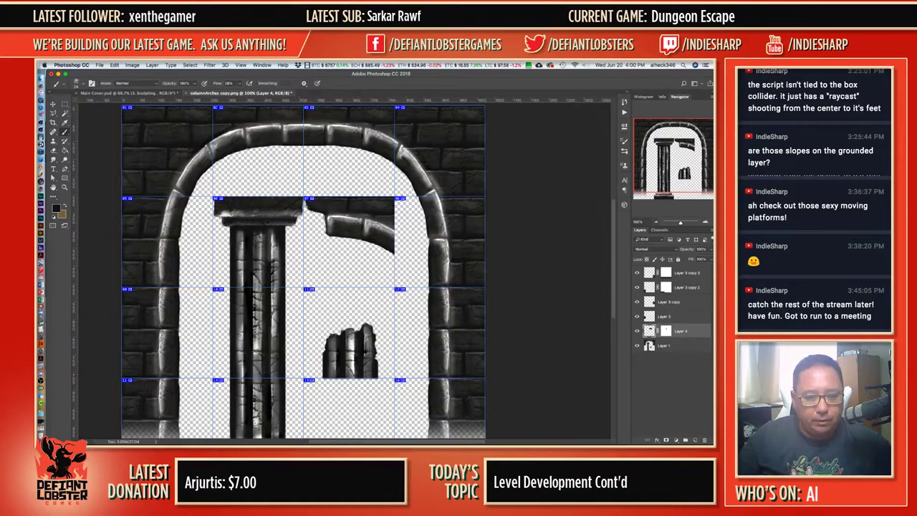
right_click(682, 335)
left_click(625, 184)
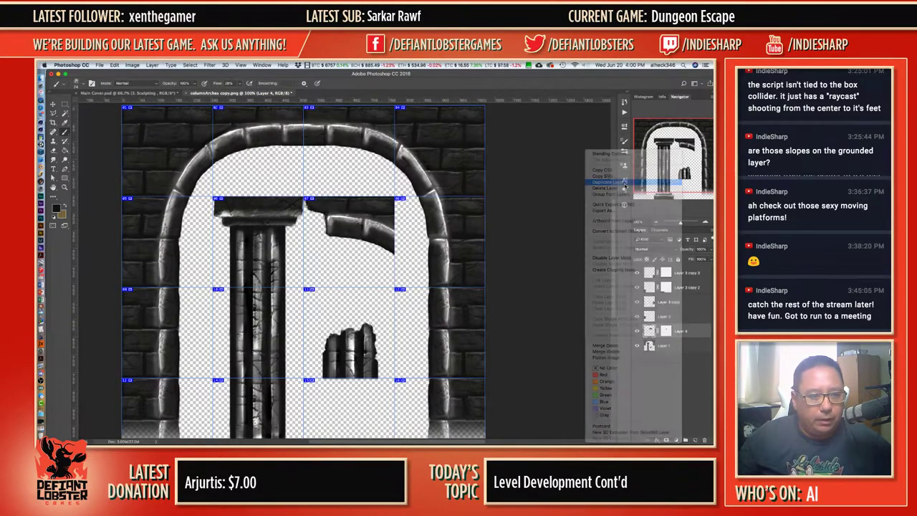
key("super+j")
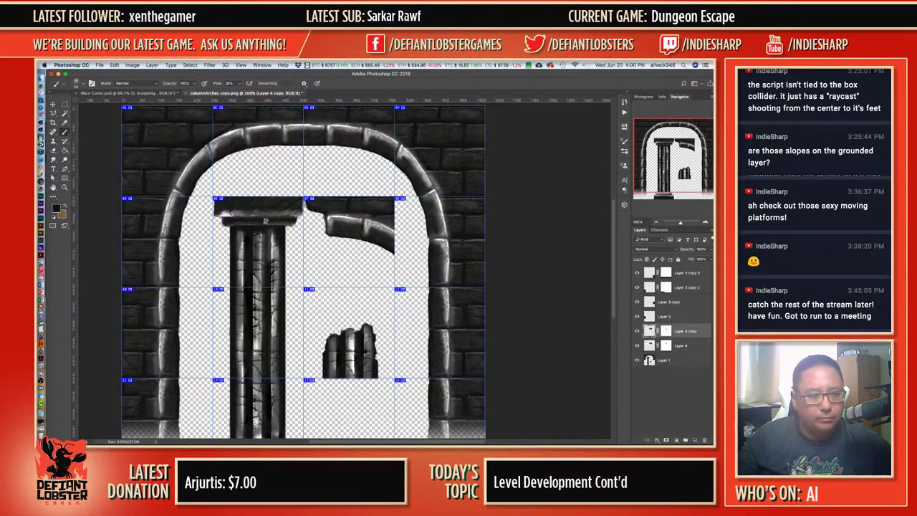
Flip the duplicated arch piece horizontally and move it two tiles down into the bottom-row slice below the broken column.
scroll(267, 255, "down", 3)
key("super+t")
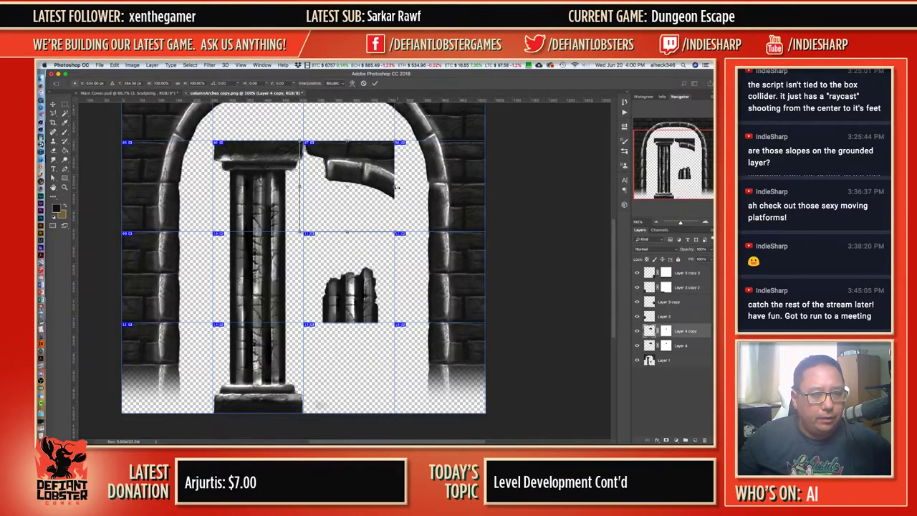
left_click_drag(395, 187, 300, 186, "alt")
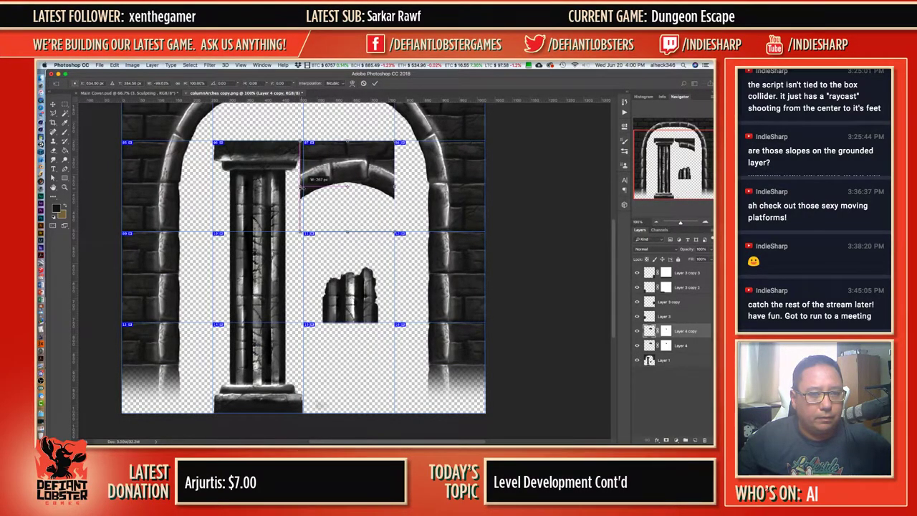
left_click_drag(353, 158, 357, 339)
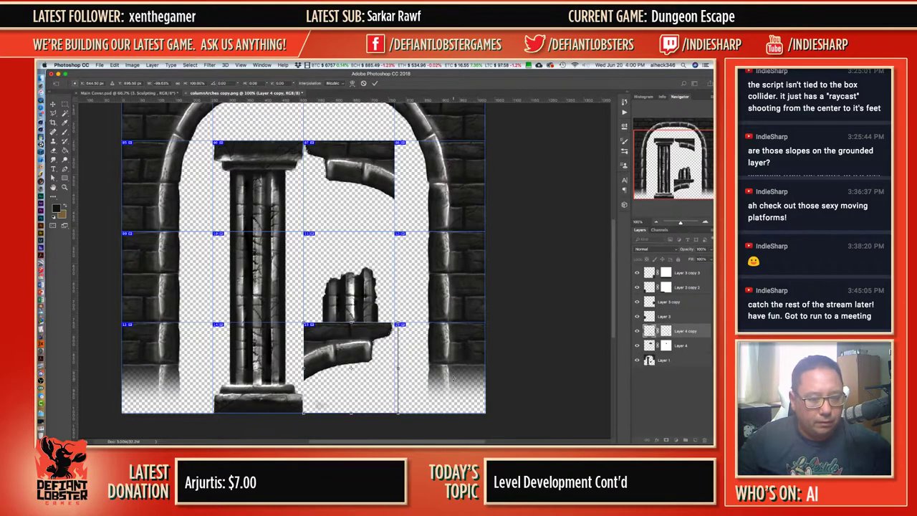
key("Return")
Fine-tune the flipped arch piece's position so that it sits flush with the edges of its bottom-row slice.
key("b")
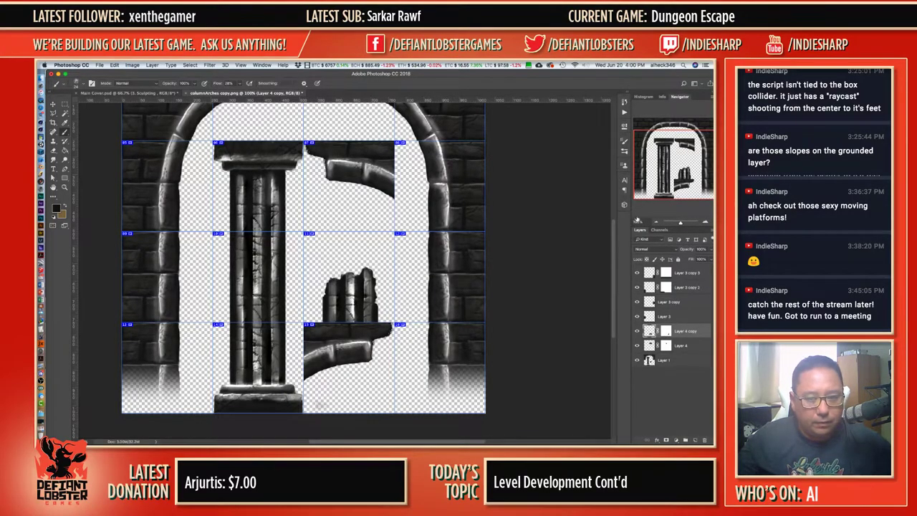
left_click(705, 222)
left_click(705, 222)
left_click_drag(681, 161, 682, 180)
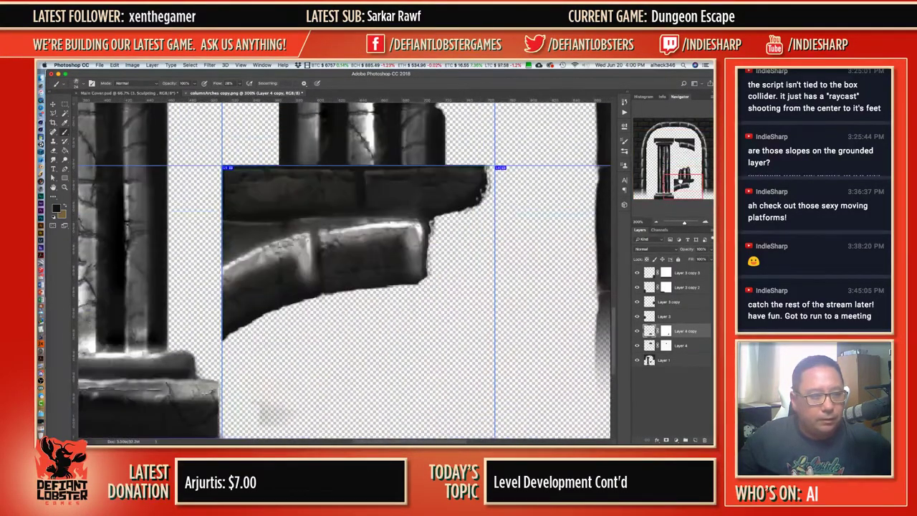
key("super+t")
key("Return")
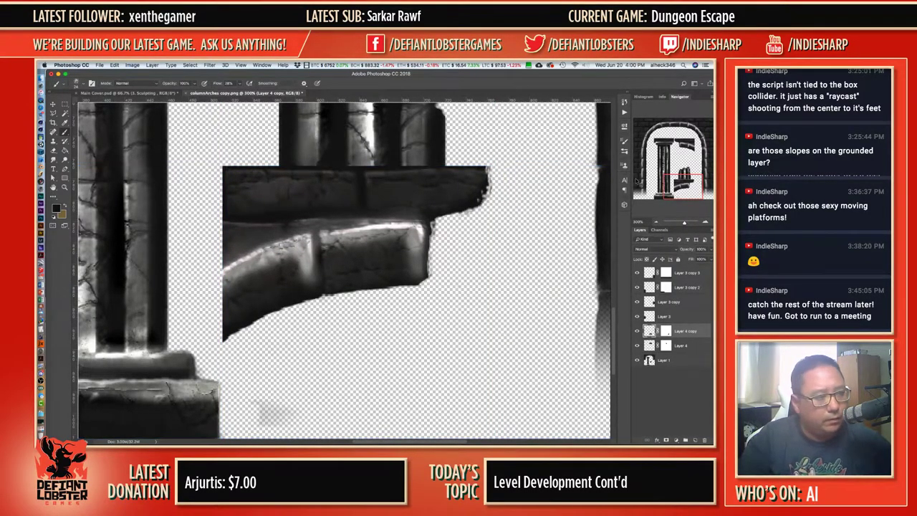
Check the flipped piece's edges with the slice overlay hidden and shown, and review the whole sheet.
key("super+h")
key("super+h")
key("super+h")
key("super+h")
key("super+h")
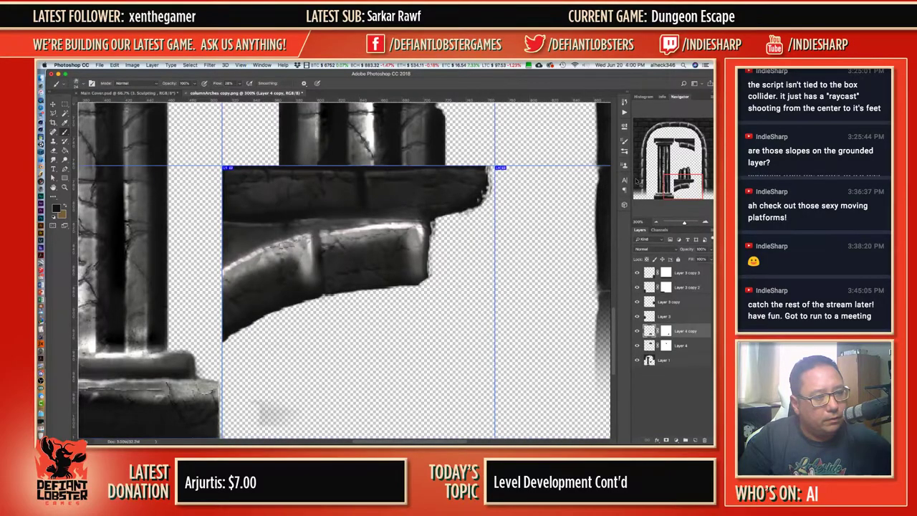
key("super+h")
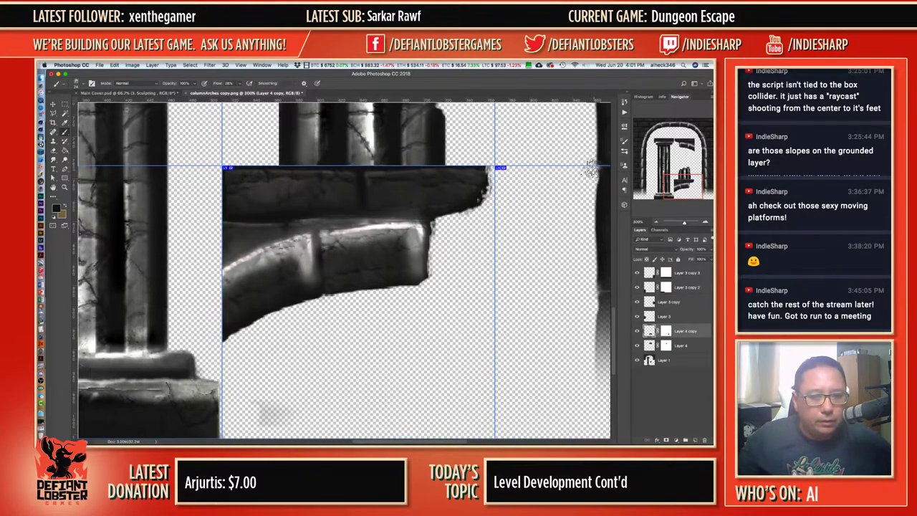
left_click(654, 223)
left_click(655, 224)
left_click(657, 222)
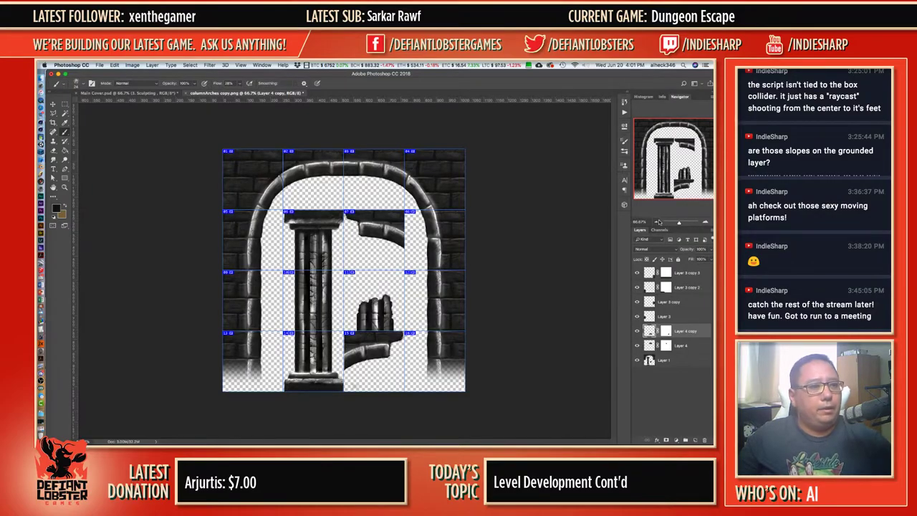
Save the sprite sheet in PNG format over the existing columnArches copy.png in the ColumnArches folder.
key("super+shift+s")
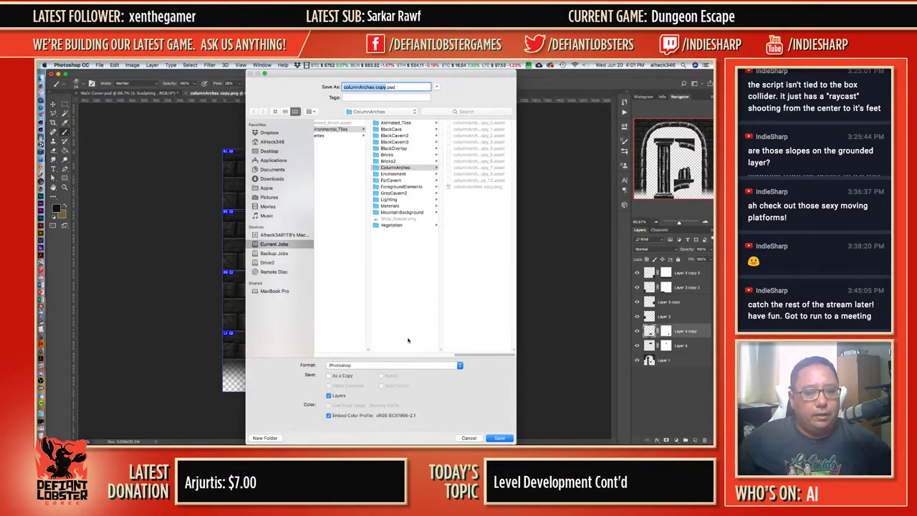
left_click(394, 366)
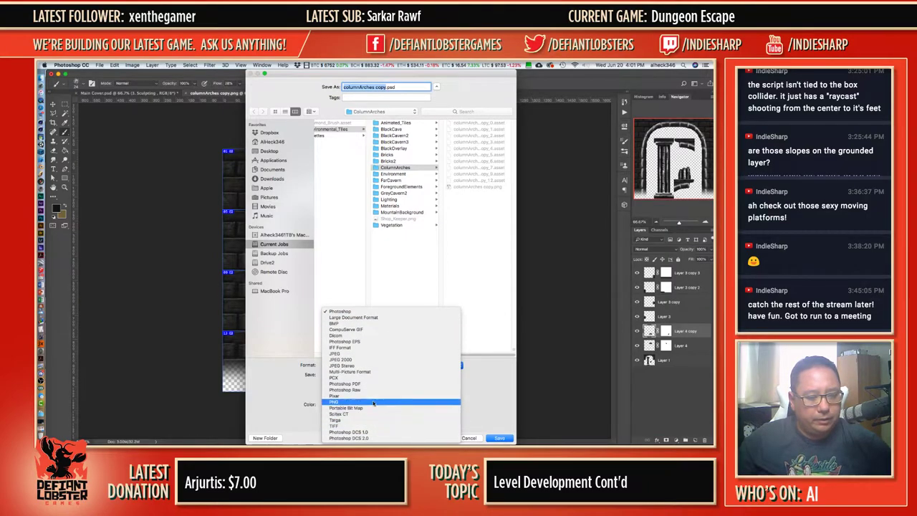
left_click(373, 403)
left_click(480, 187)
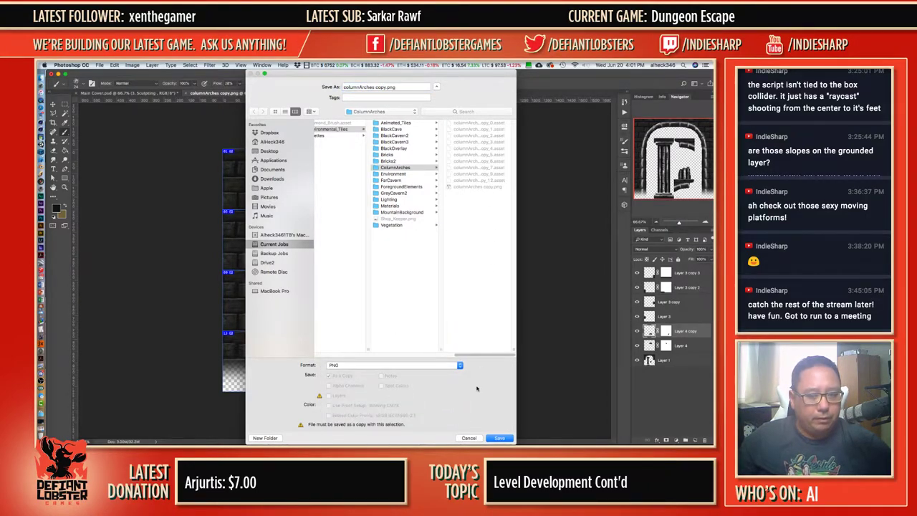
left_click(489, 438)
left_click(432, 120)
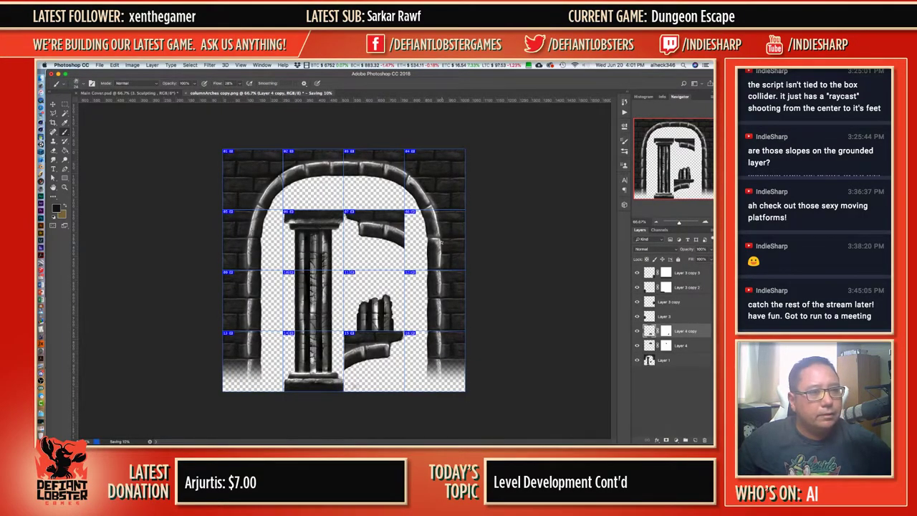
Switch to Unity, select the columnArches copy texture and open it in the Sprite Editor.
key("super+Tab")
key("super+Tab")
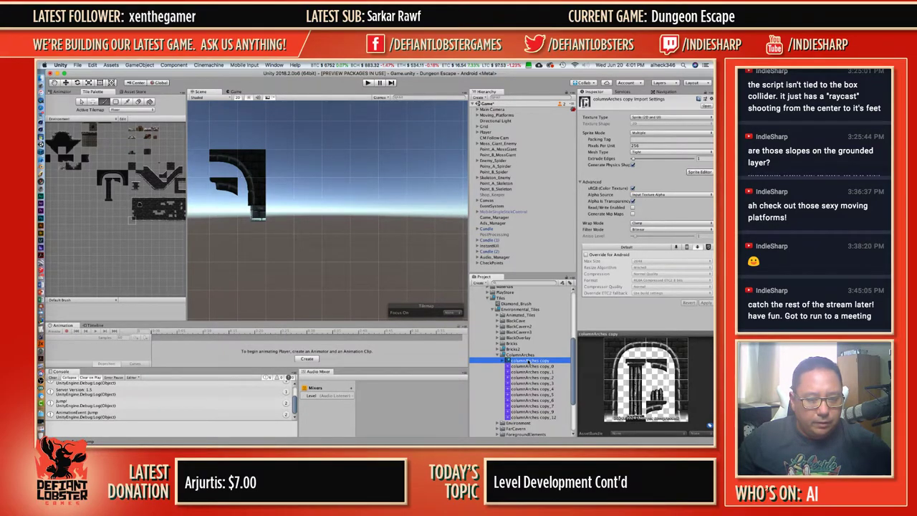
left_click(528, 356)
left_click(529, 361)
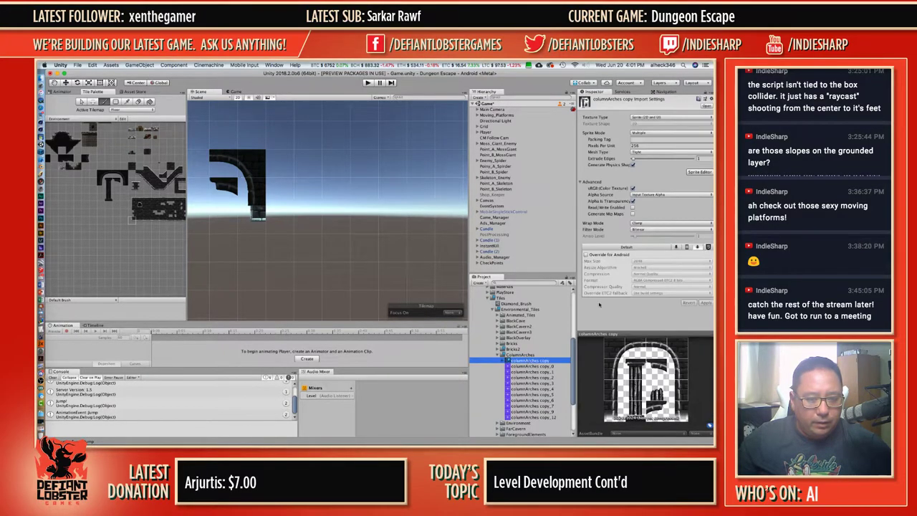
left_click(694, 173)
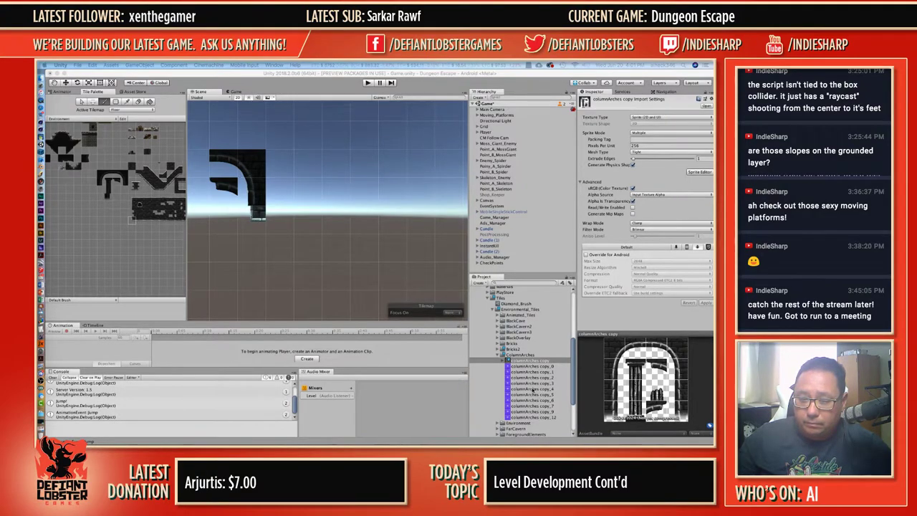
left_click(528, 361)
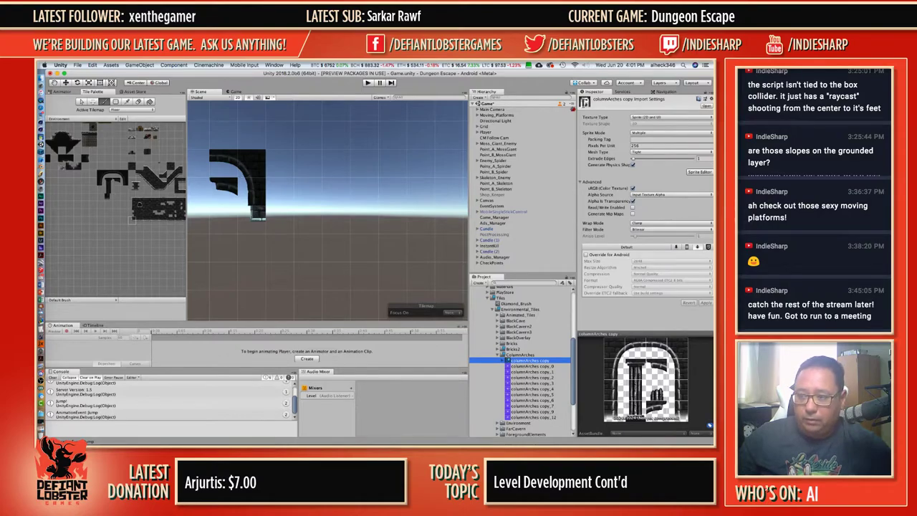
key("super+Tab")
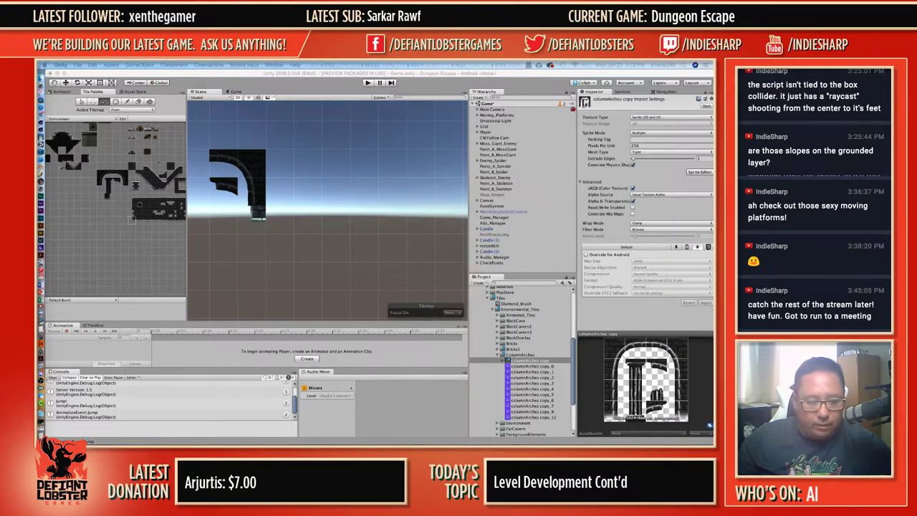
Expand the columnArches copy sprite list and add the whole sheet to the Environment tile palette over the old arch tiles.
left_click(503, 361)
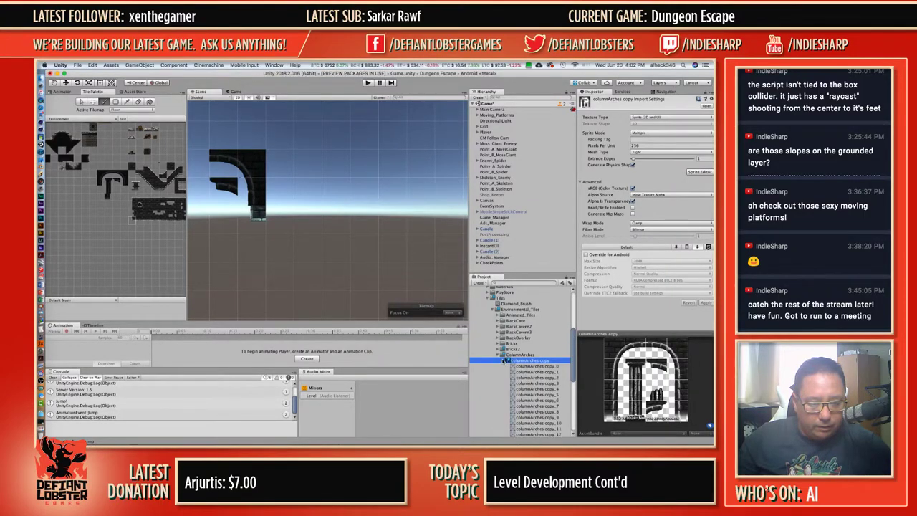
scroll(551, 370, "down", 10)
scroll(552, 371, "up", 2)
scroll(552, 371, "up", 3)
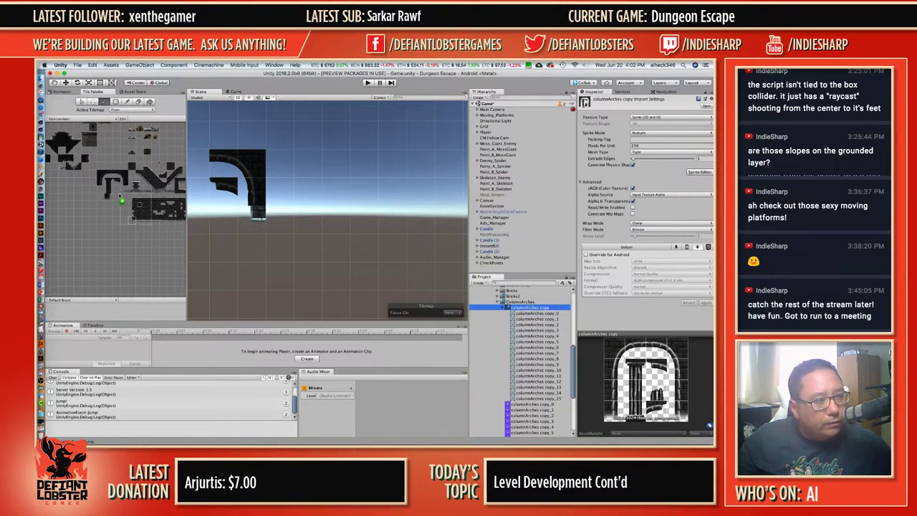
left_click_drag(101, 177, 101, 177)
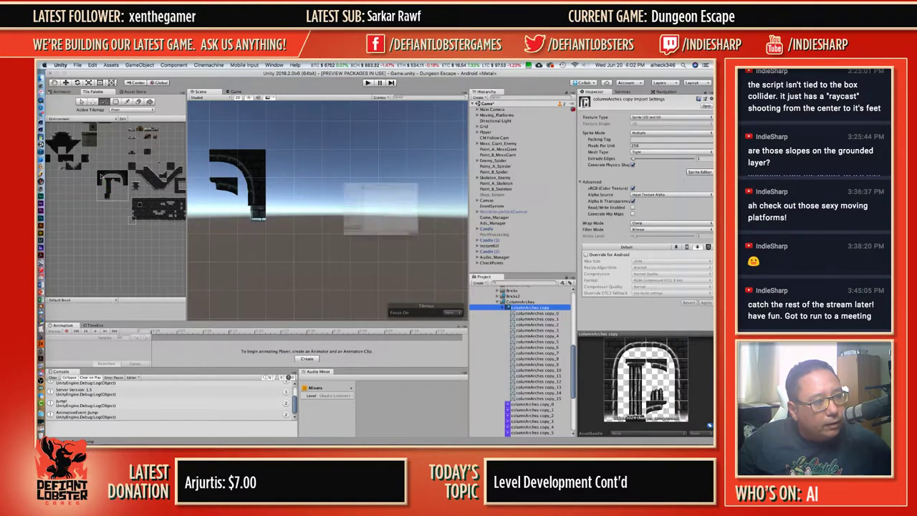
Generate the tiles into Dungeon Escape/Sprites/Tiles/Environmental_Tiles/ColumnArches, overwriting the existing assets.
left_click(470, 153)
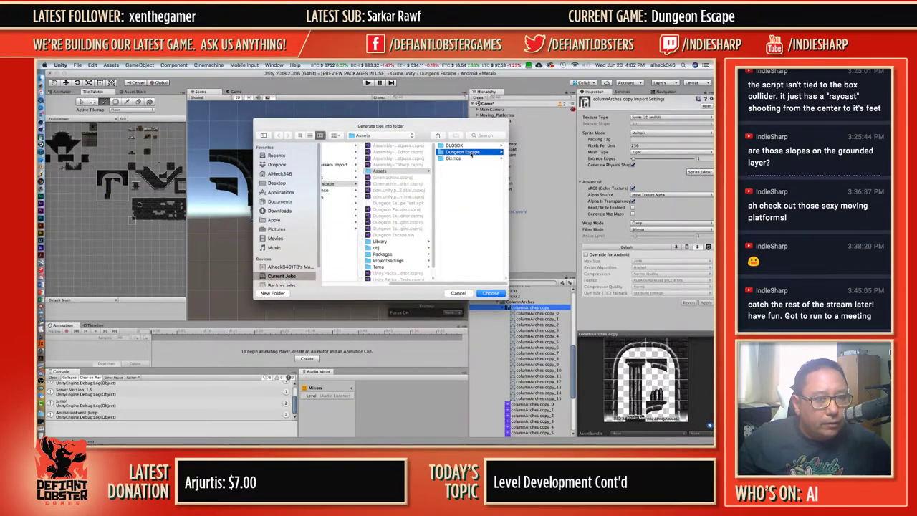
left_click(459, 176)
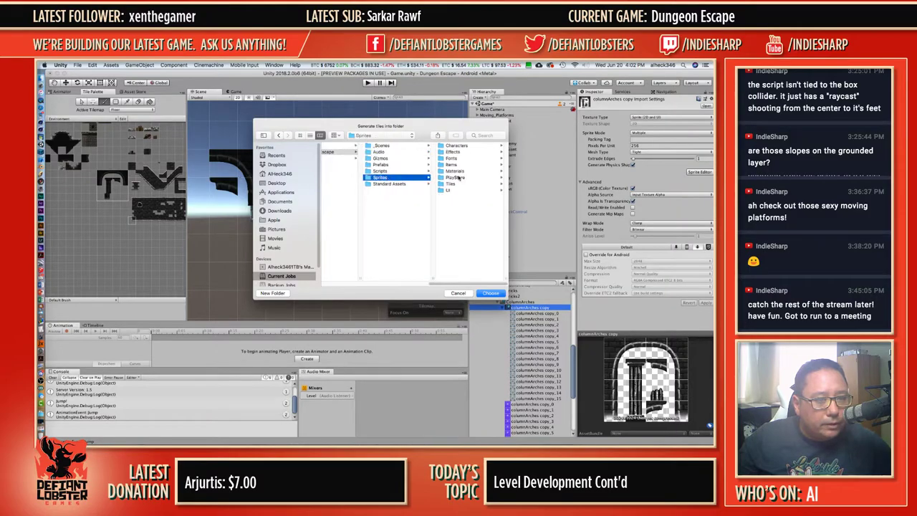
left_click(451, 183)
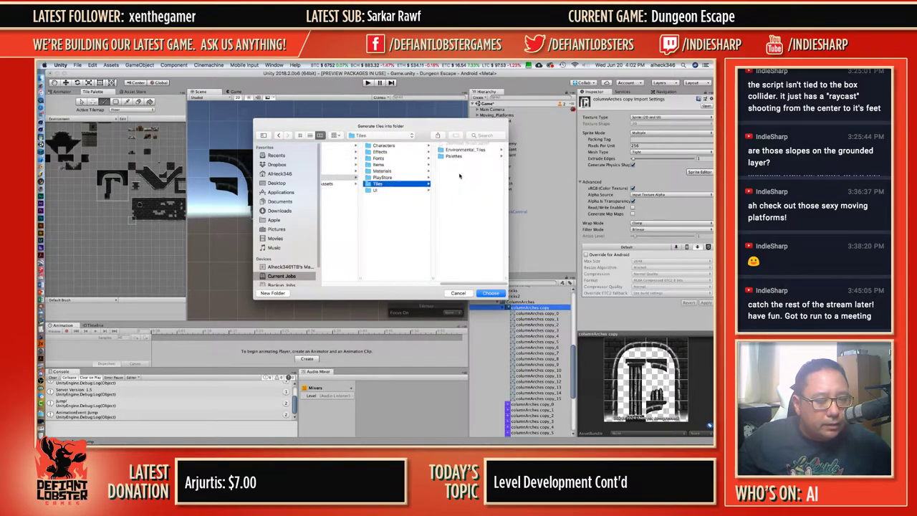
left_click(461, 153)
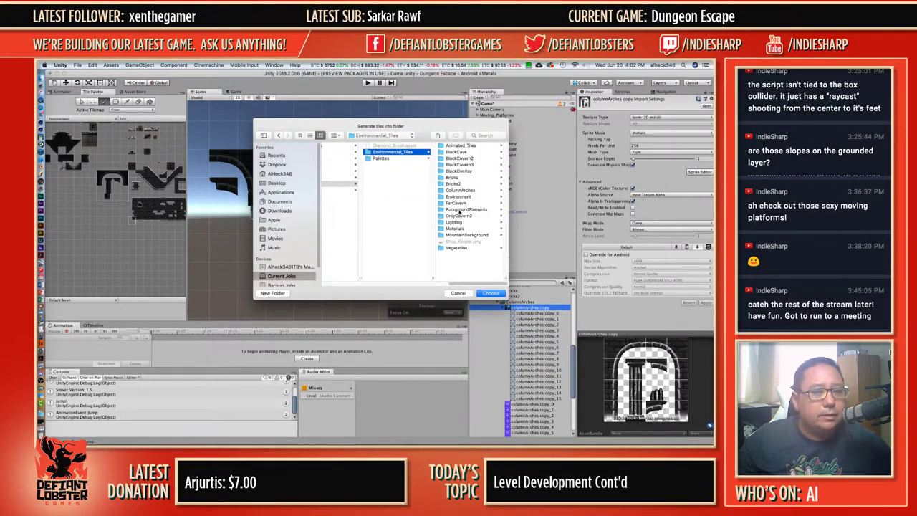
left_click(459, 190)
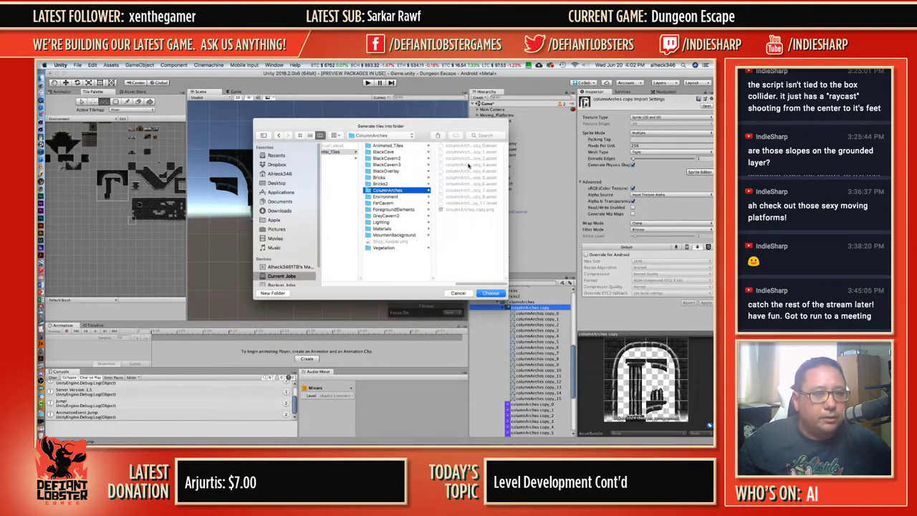
left_click(490, 293)
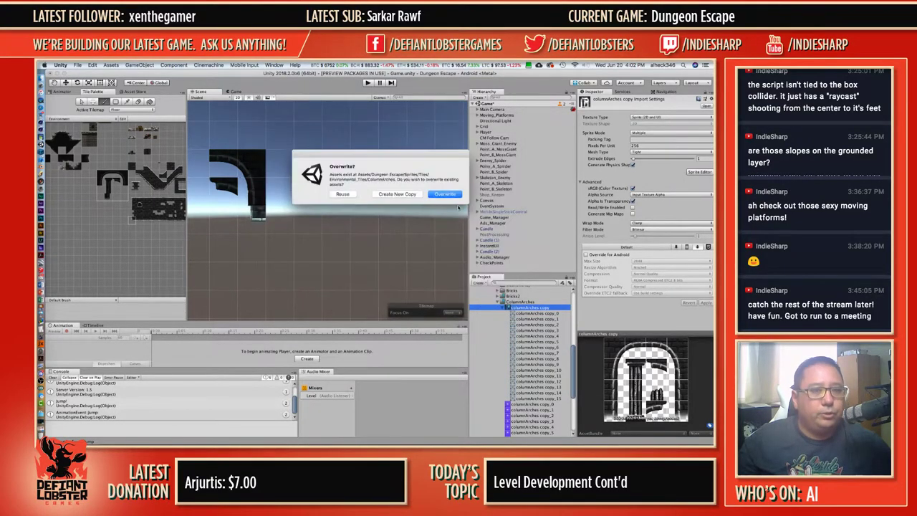
left_click(444, 194)
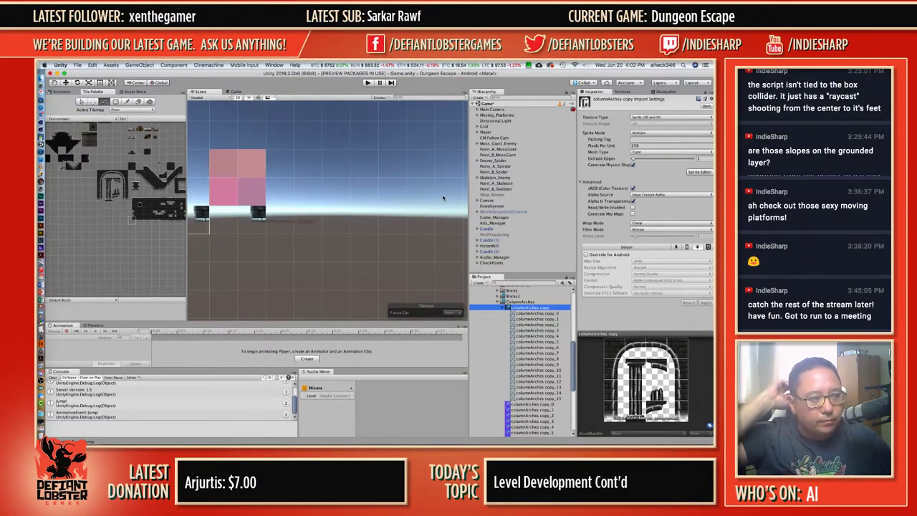
Save the scene and erase the pink missing tiles and the leftover arch base from the scene's tilemap.
scroll(311, 226, "down", 5)
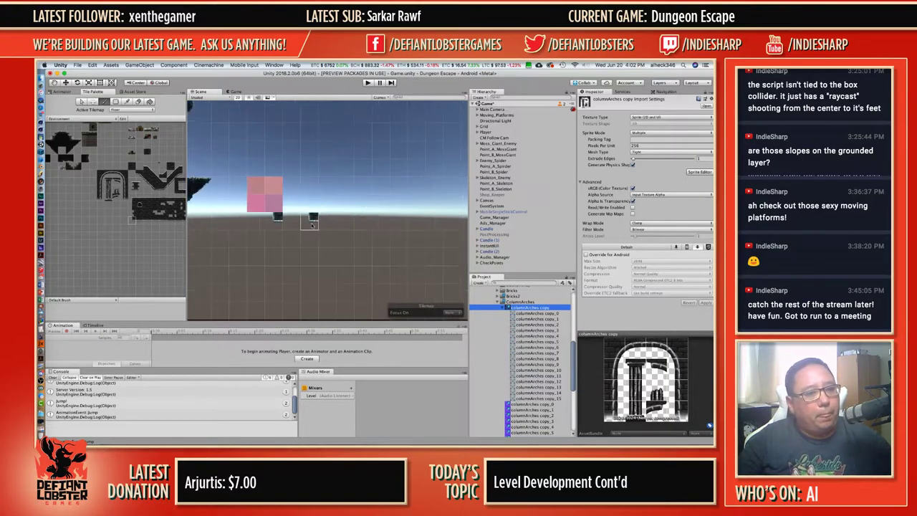
scroll(284, 215, "up", 5)
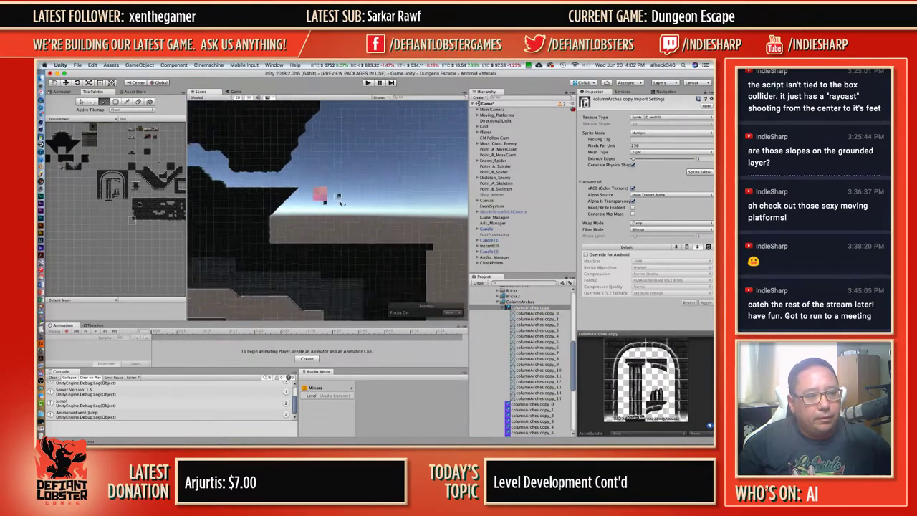
key("super+s")
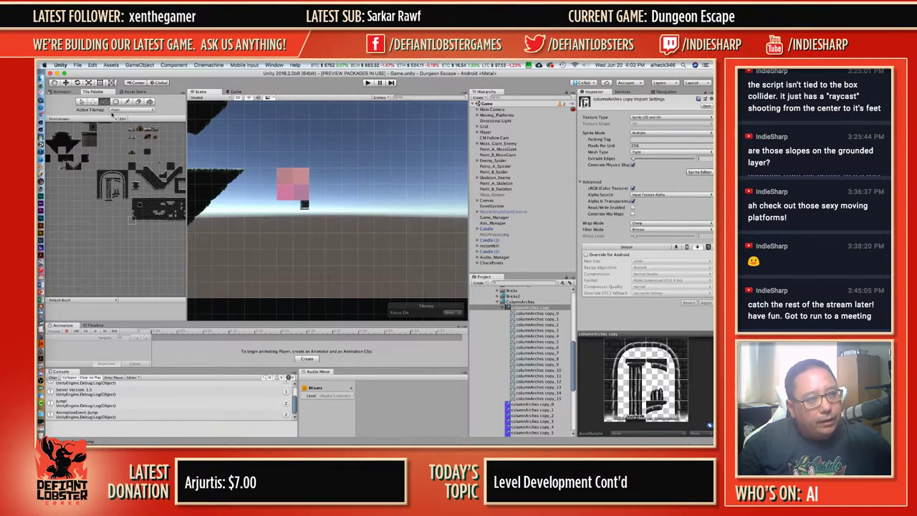
left_click(141, 102)
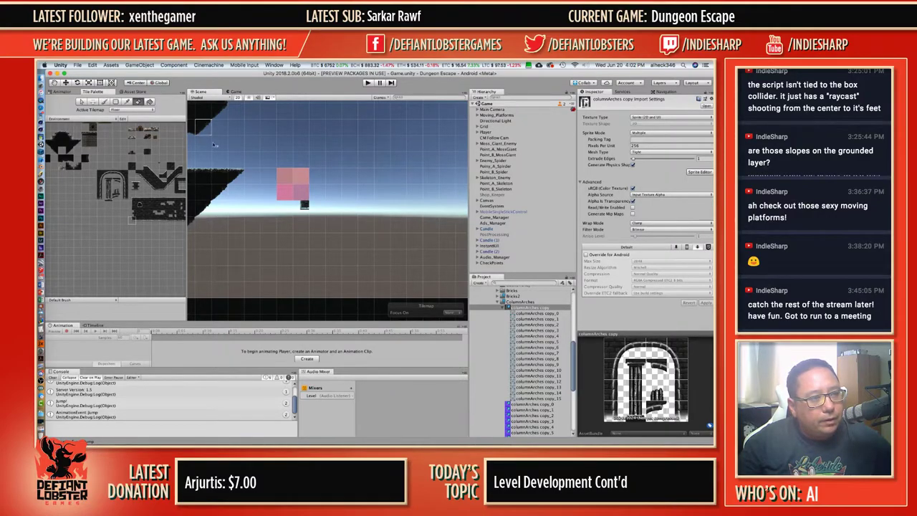
left_click_drag(287, 179, 302, 179)
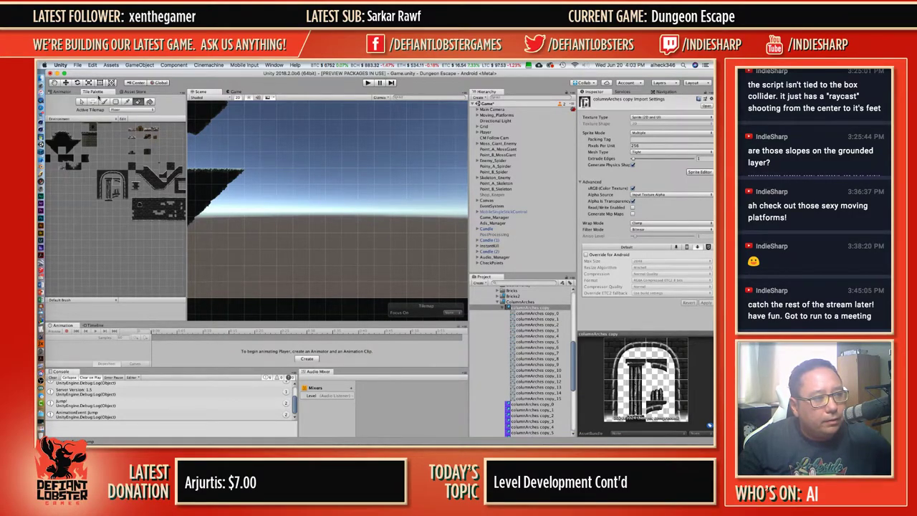
Paint the broken arch tile in the open area and join the sheet's right-hand arch side tiles to it.
left_click(288, 178)
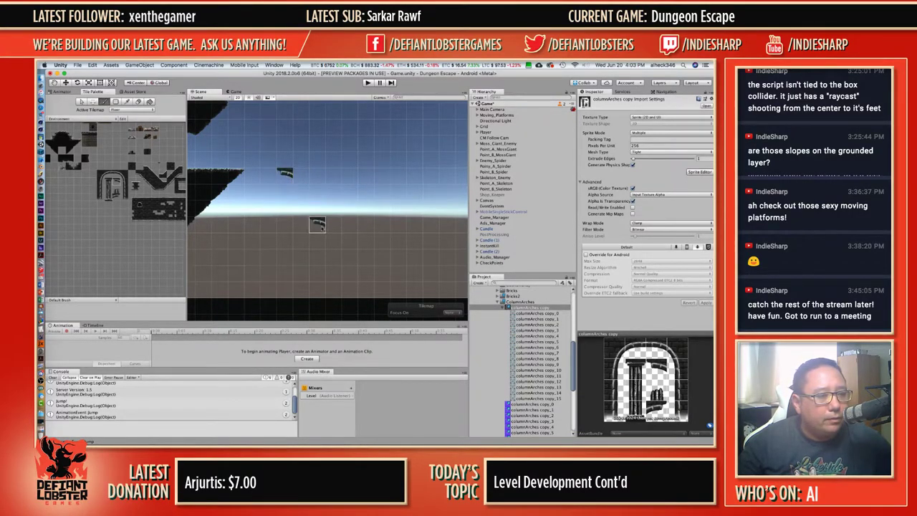
scroll(315, 195, "up", 3)
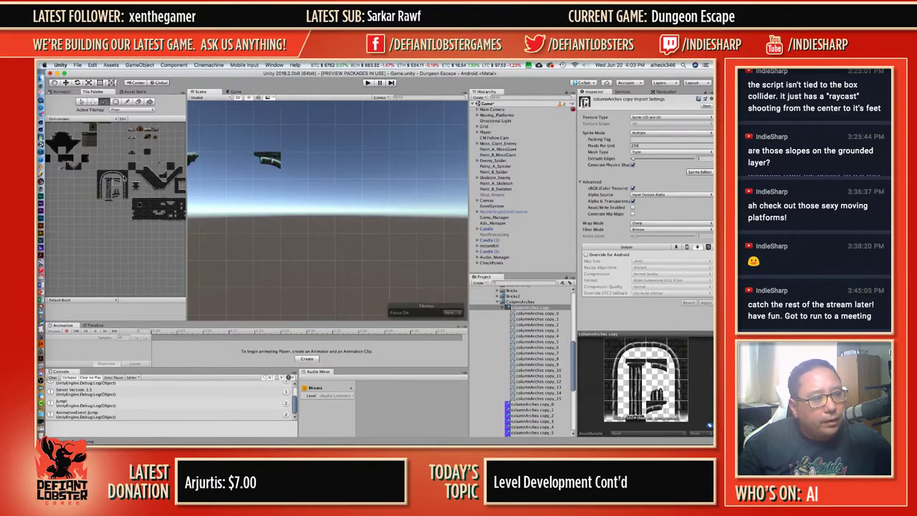
left_click(124, 177)
left_click_drag(127, 195, 128, 195)
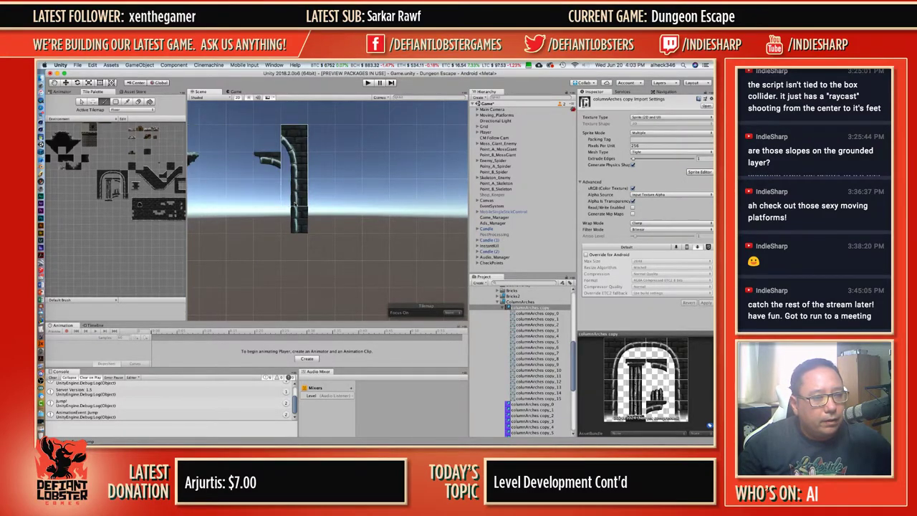
left_click_drag(294, 203, 296, 220, "ctrl")
left_click(296, 218, "ctrl")
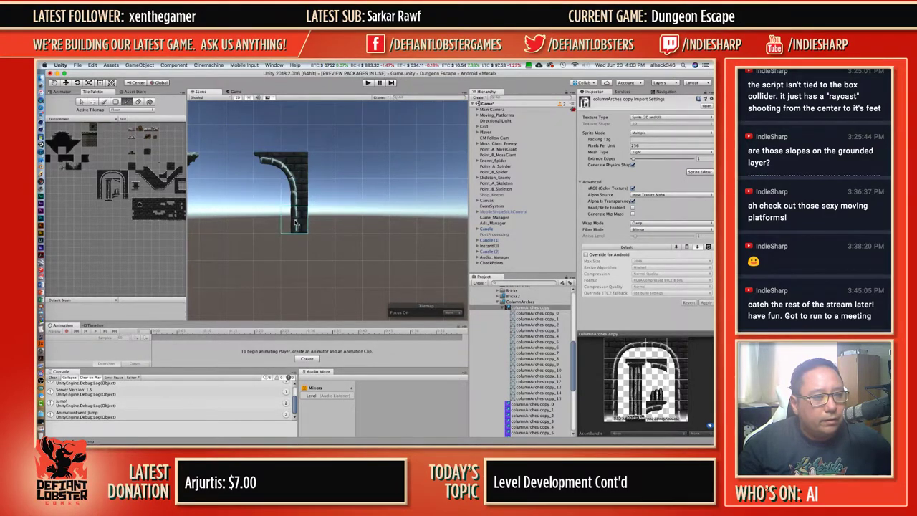
Extend the arch side straight down toward the ground and finish it with the fading bottom tile.
left_click_drag(293, 257, 295, 283)
scroll(294, 283, "down", 4)
middle_click_drag(295, 283, 327, 140)
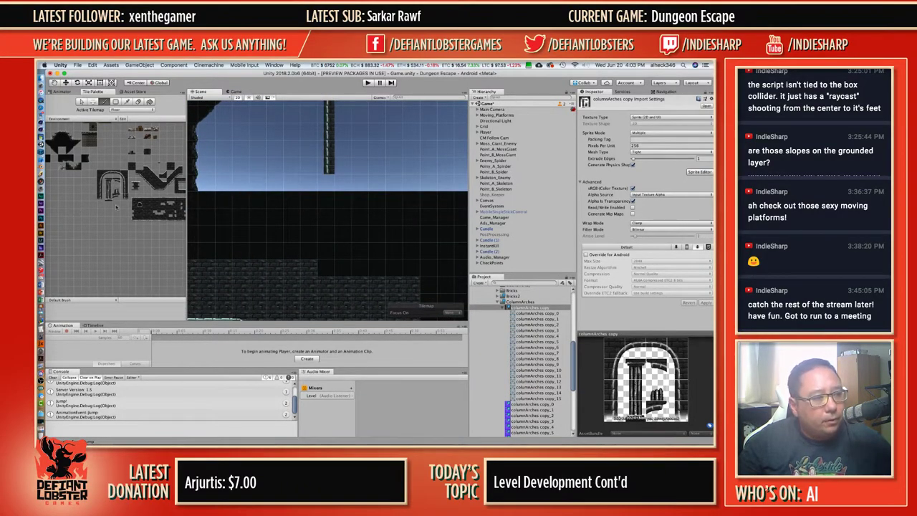
left_click(327, 183)
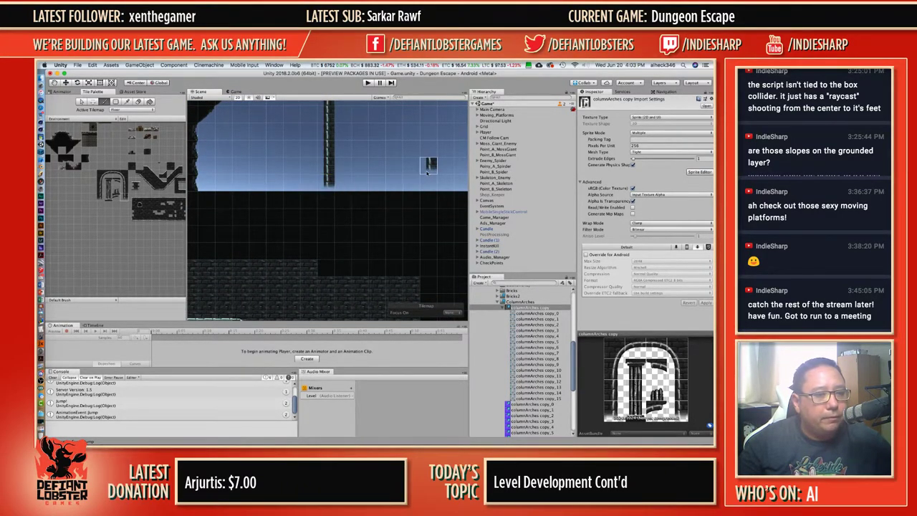
scroll(431, 164, "down", 2)
middle_click_drag(416, 145, 343, 233)
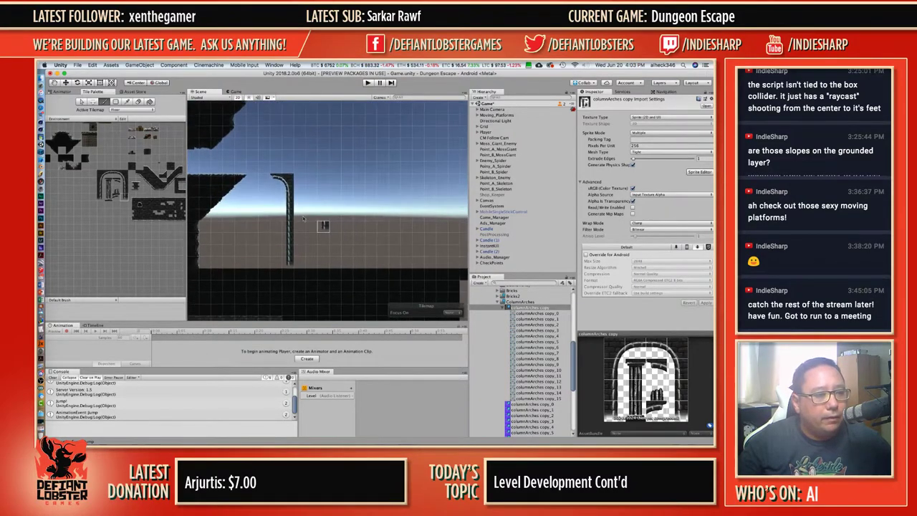
Fill a one-tile-wide column of dark brick along the outer side of the arch, from its top to the ground.
scroll(290, 215, "up", 2)
left_click(146, 212)
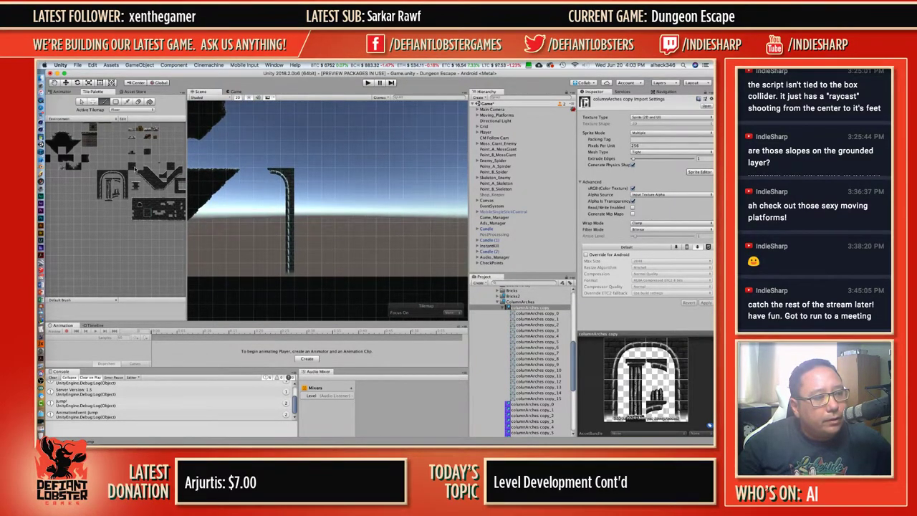
left_click_drag(296, 192, 299, 271)
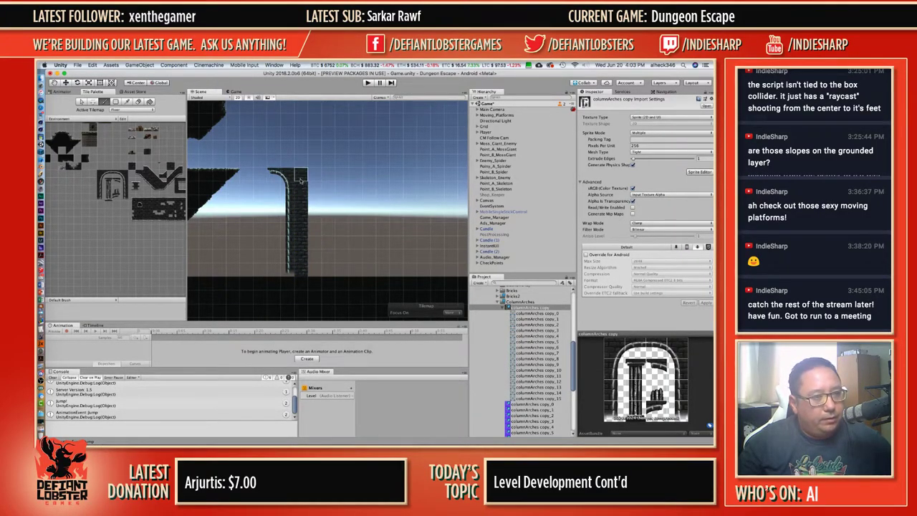
Cap the arch column with a horizontal brick ledge one tile high, finishing both ends with broken edge tiles.
scroll(309, 184, "up", 5)
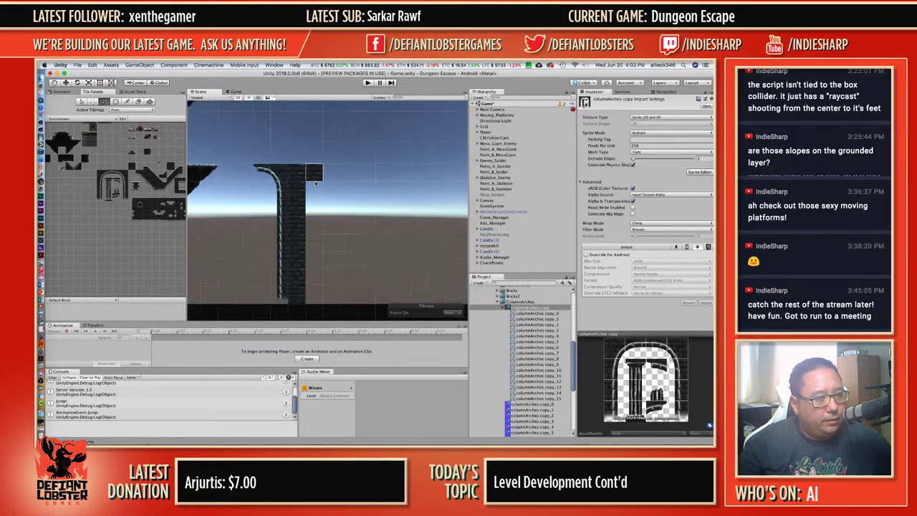
key("i")
left_click(133, 214)
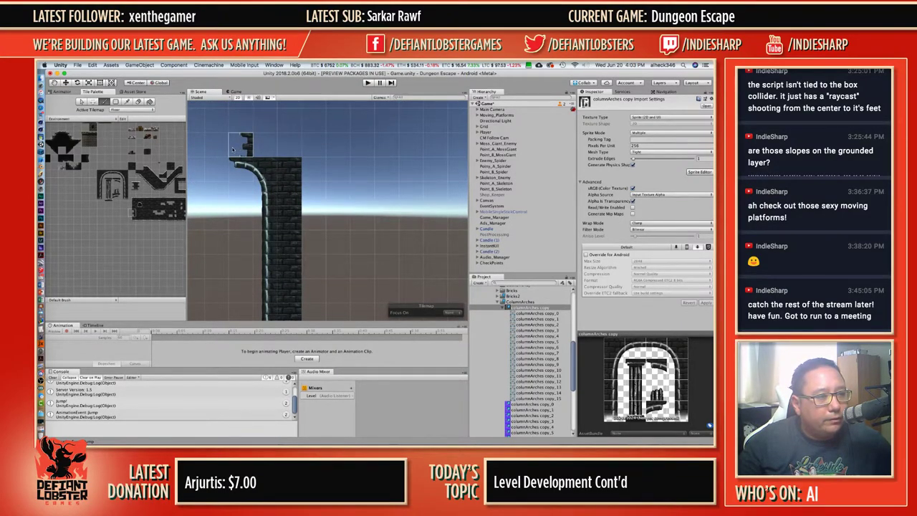
left_click(226, 150)
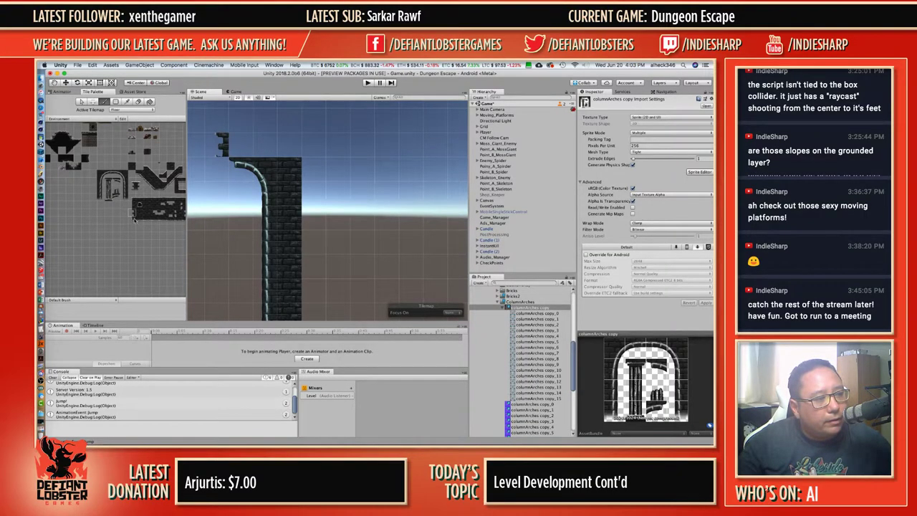
scroll(134, 219, "up", 5)
middle_click_drag(148, 197, 105, 211)
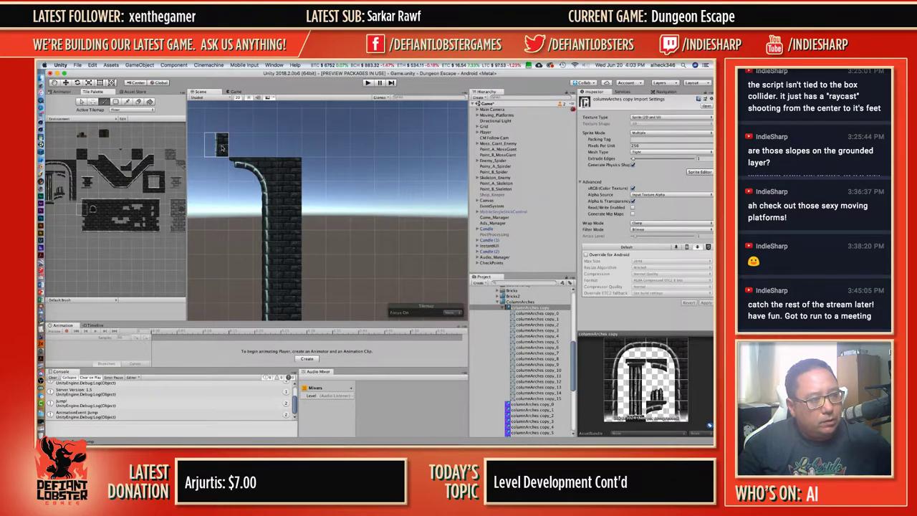
left_click(222, 147)
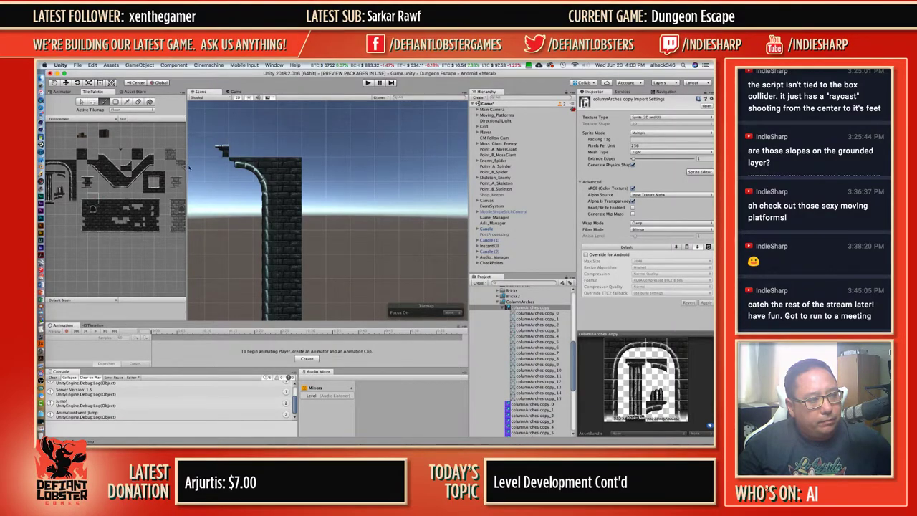
left_click_drag(233, 151, 383, 153)
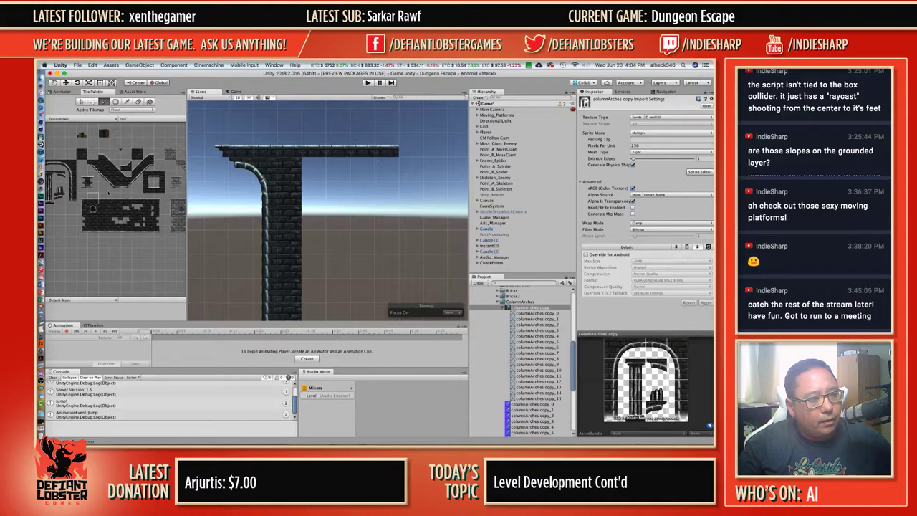
left_click(393, 153)
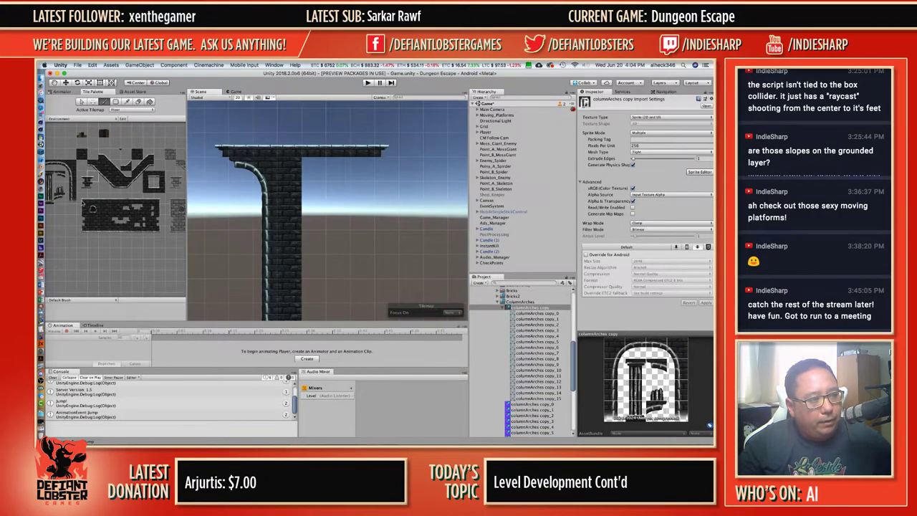
Paint the mirrored broken arch tile under the ledge's right end and join the sheet's left-hand arch side tiles to it.
scroll(103, 202, "up", 3)
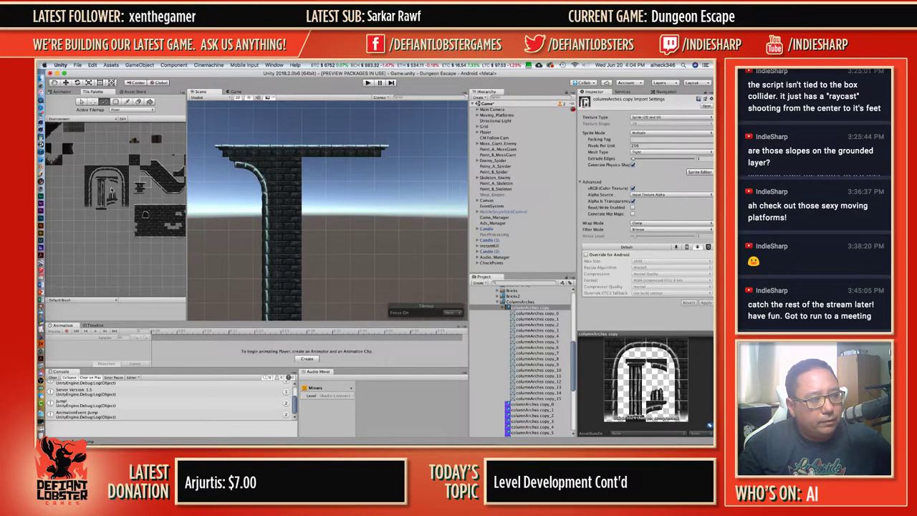
left_click(112, 202)
left_click(362, 172)
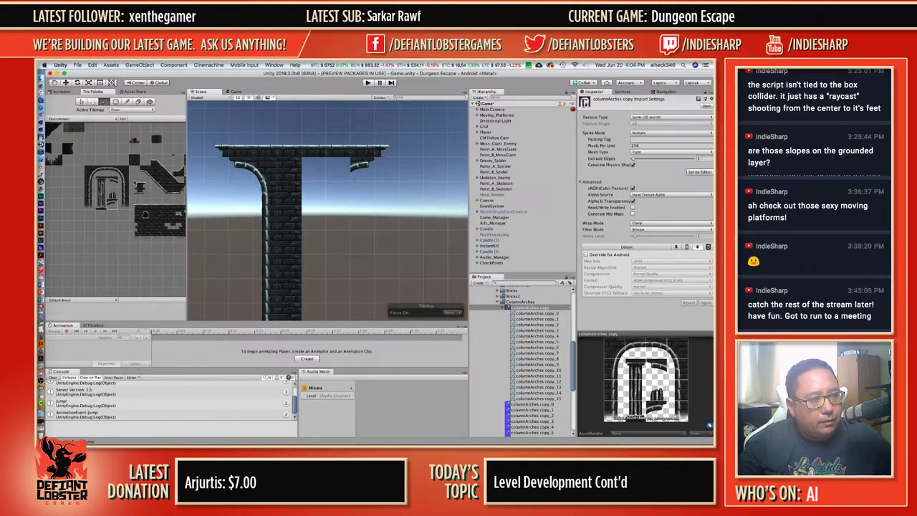
left_click(91, 200)
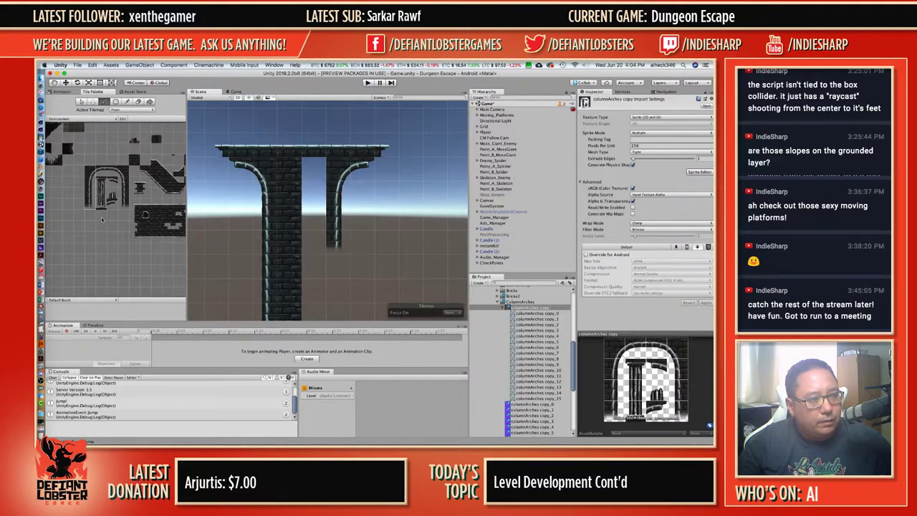
Extend the new arch side down to the ground and fill the gap between both arch sides with dark brick.
scroll(338, 246, "down", 5)
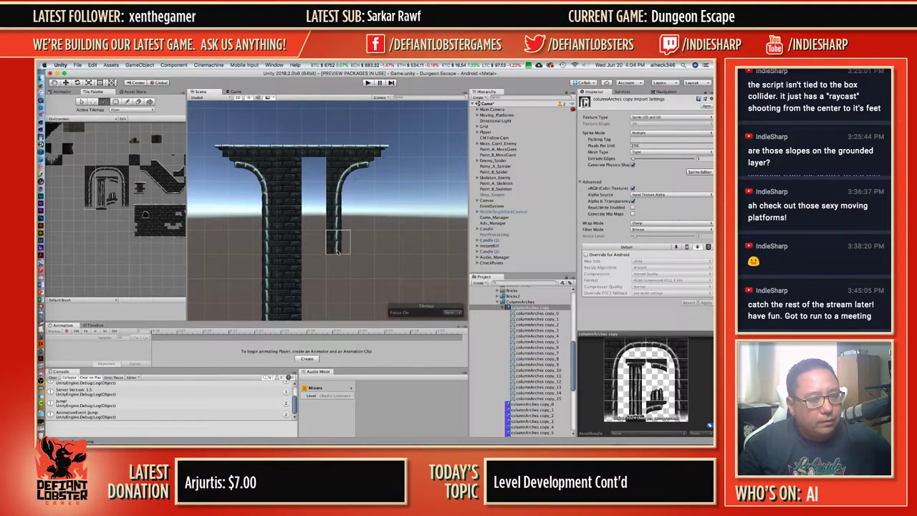
mouse_move(339, 204)
left_mouse_down()
mouse_move(338, 187)
mouse_move(340, 266)
left_mouse_up()
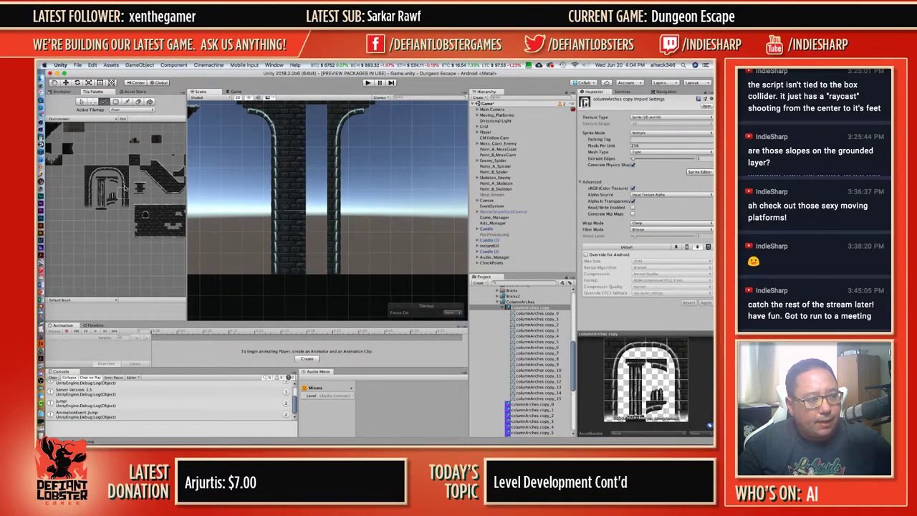
left_click_drag(317, 107, 317, 262)
scroll(315, 263, "down", 5)
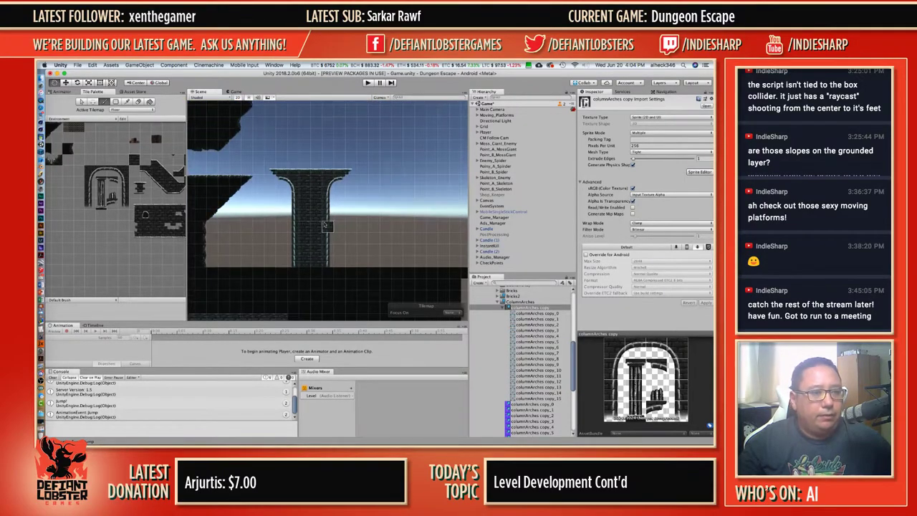
Copy the whole flared column and stamp the copy on the ground to its right, near the ground's edge.
middle_click_drag(327, 225, 292, 229)
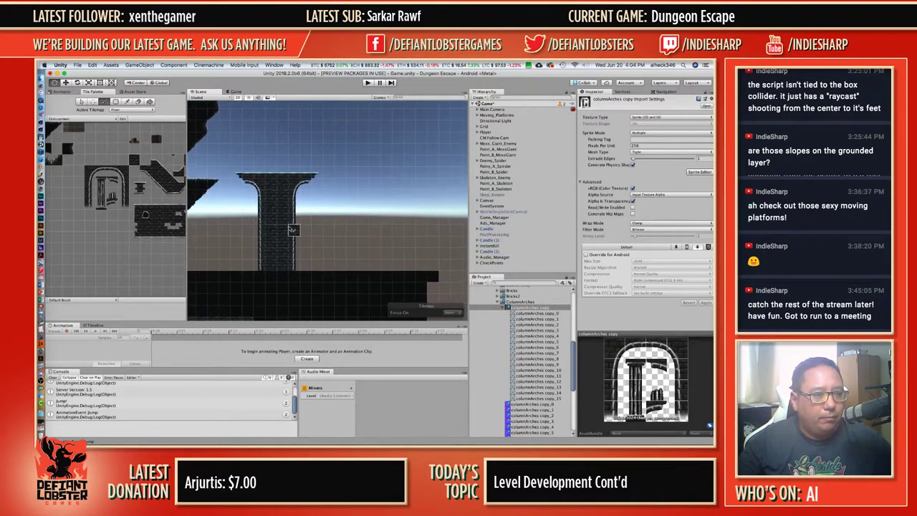
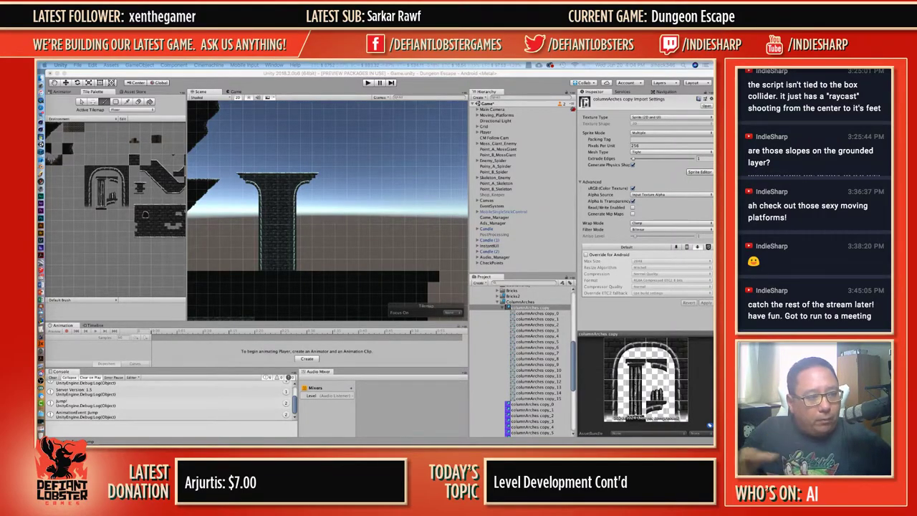
left_click(240, 175)
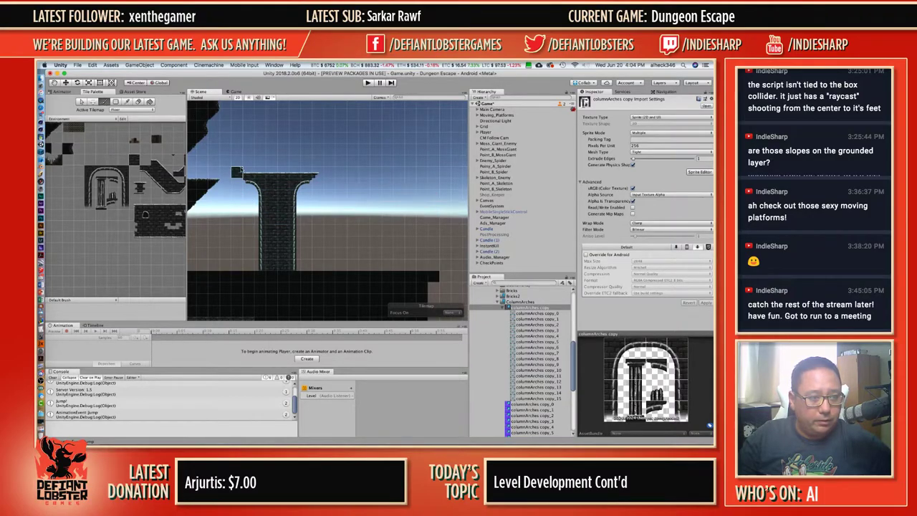
key("s")
left_click_drag(238, 174, 314, 264)
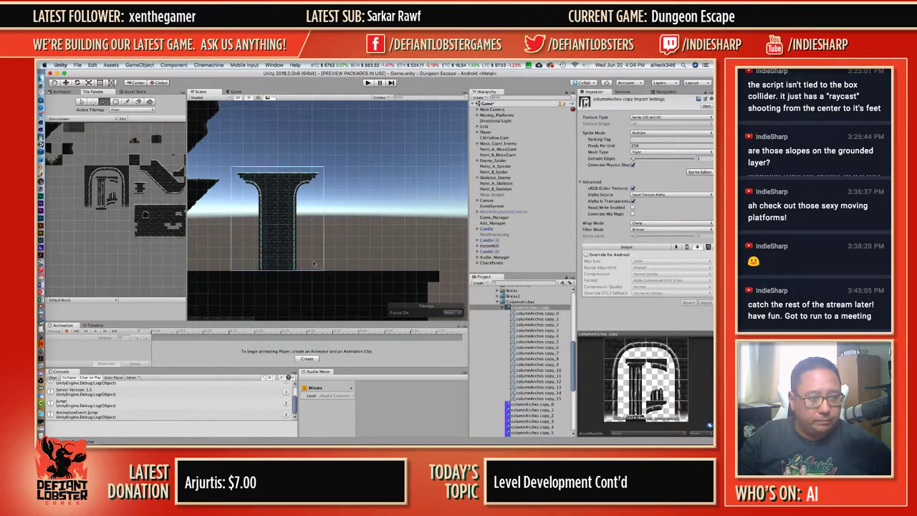
left_click(421, 271)
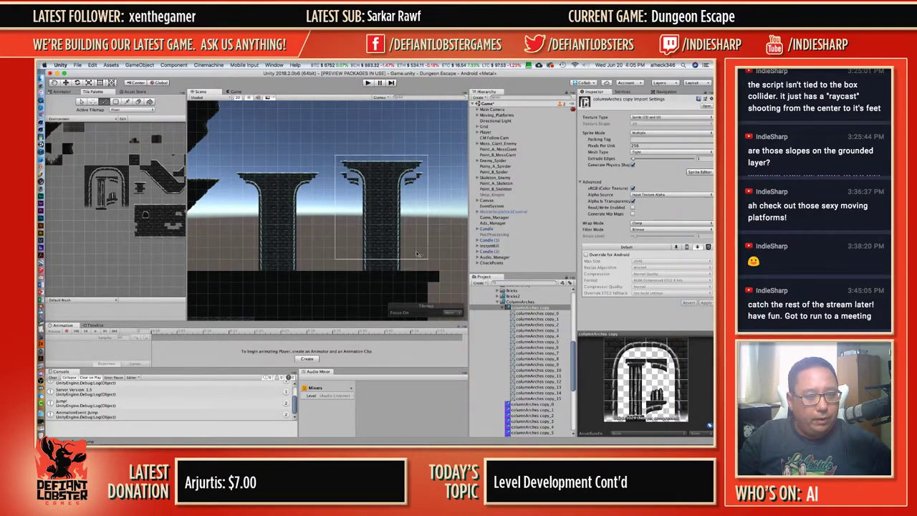
Copy the new column's left half and stamp it to the column's right so the two close into an arch.
middle_click_drag(410, 246, 282, 248)
left_click(342, 244, "ctrl")
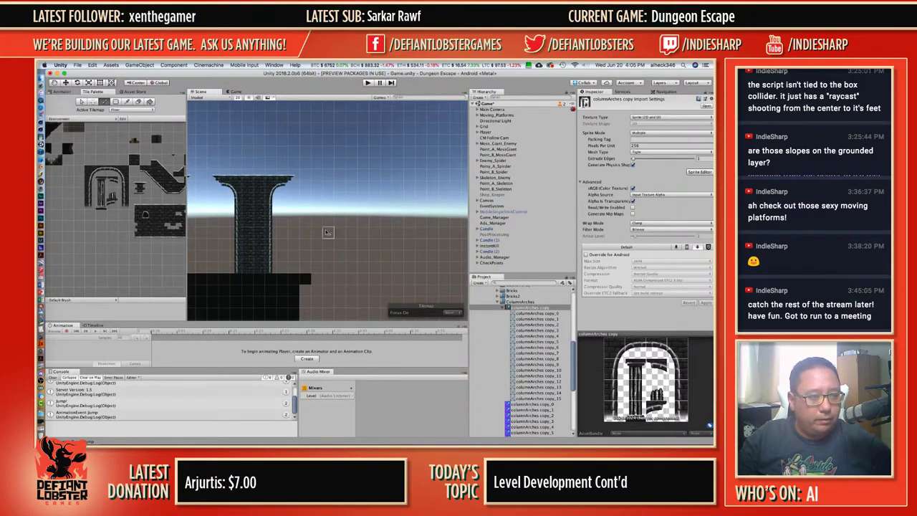
key("i")
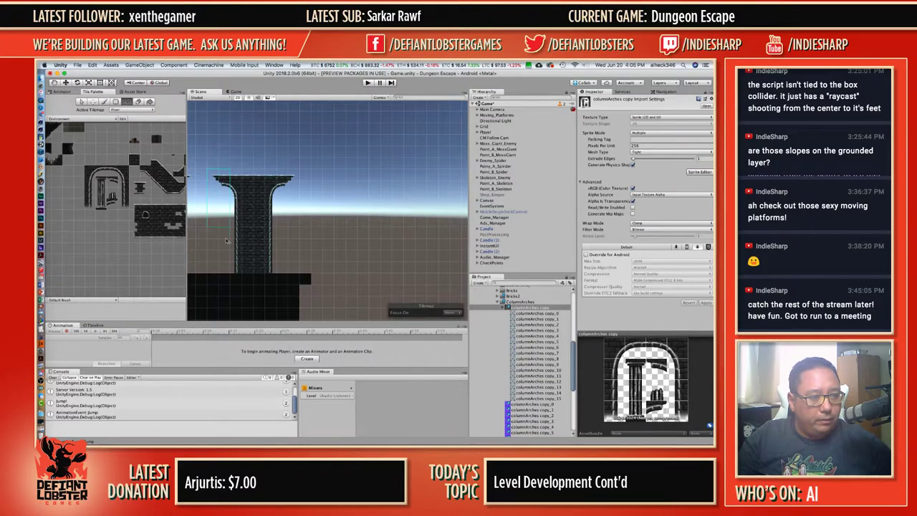
mouse_move(209, 174)
left_mouse_down()
mouse_move(283, 265)
mouse_move(227, 265)
left_mouse_up()
left_click(240, 174, "ctrl")
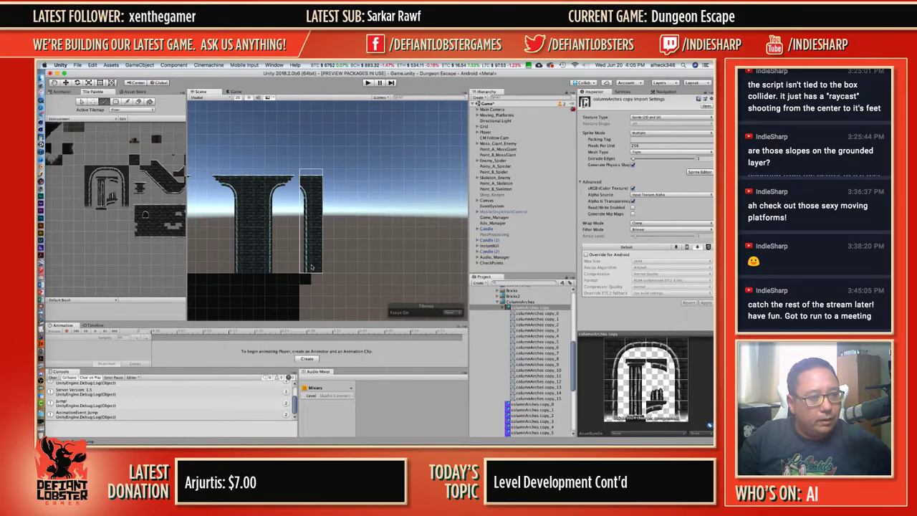
left_click(312, 268)
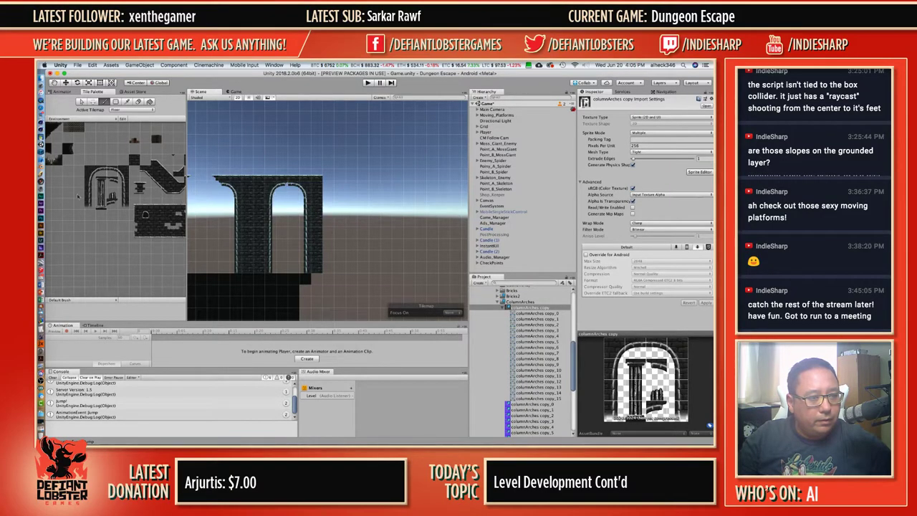
Copy a column's right half and stamp it against the arch's outer brick side, completing the second pillar.
left_click(109, 181)
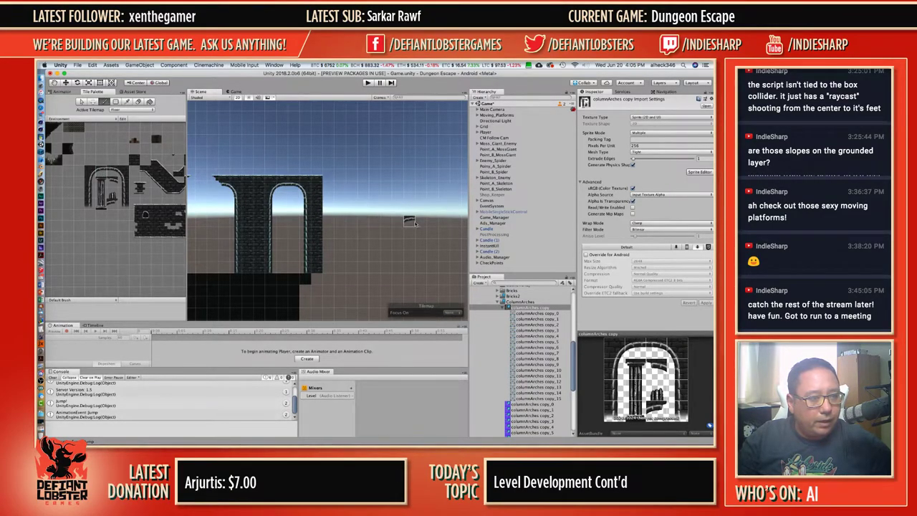
scroll(344, 261, "down", 3)
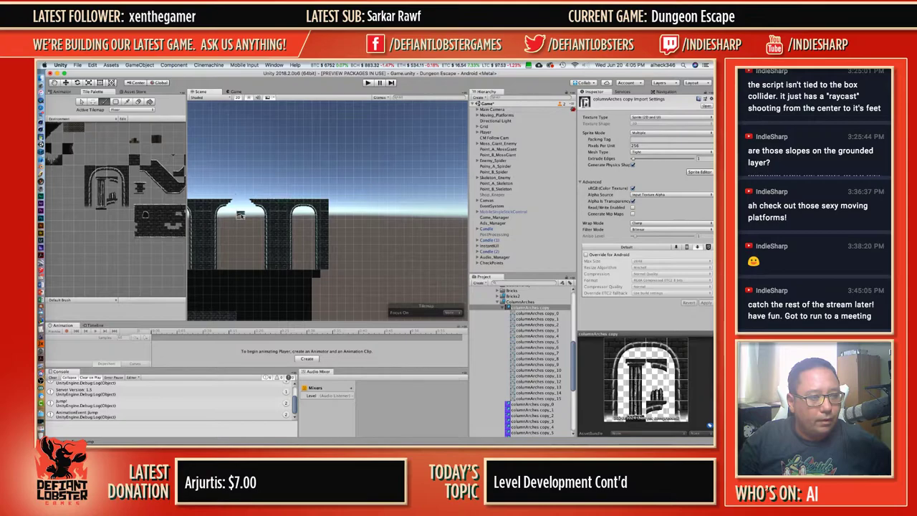
key("i")
mouse_move(232, 202)
left_mouse_down()
mouse_move(208, 265)
mouse_move(237, 196)
left_mouse_up()
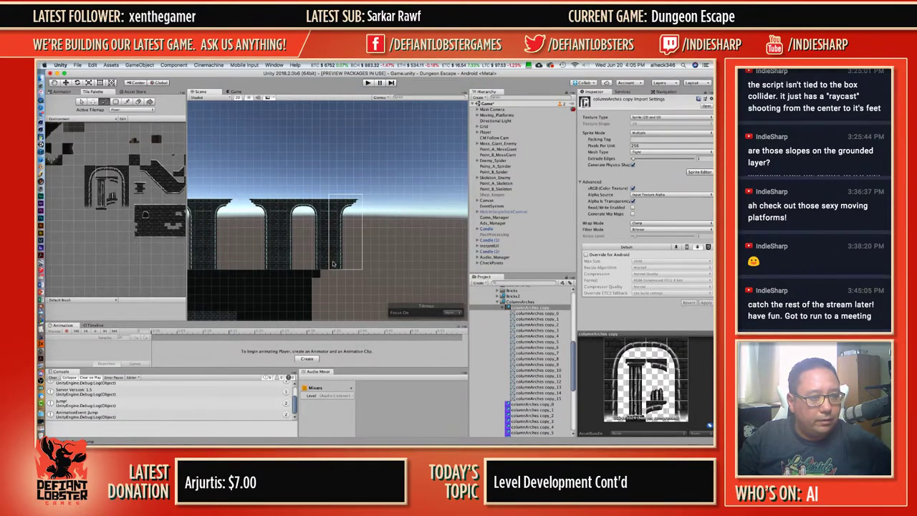
scroll(415, 236, "down", 3)
Copy a single flared column and stamp it on its own to the right of the two-pillar arch, at the same height.
middle_click_drag(369, 230, 335, 187)
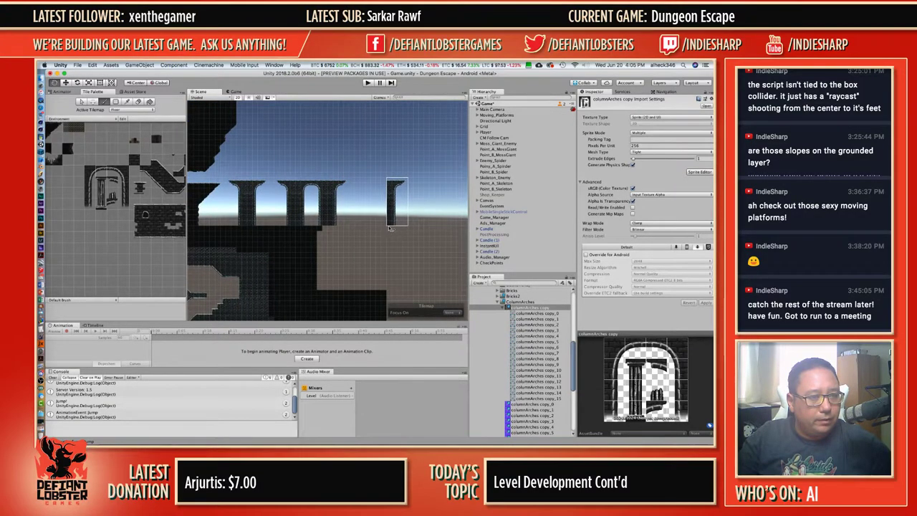
scroll(418, 226, "up", 2)
scroll(418, 226, "up", 3)
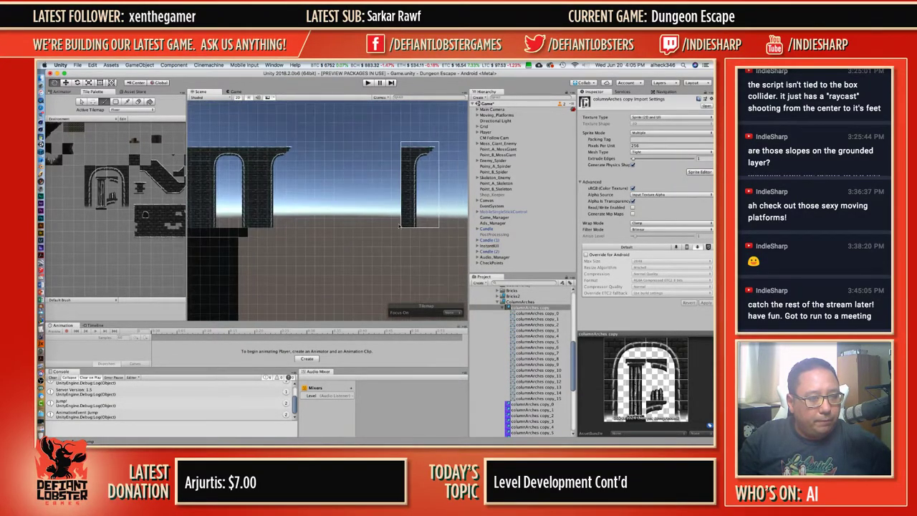
scroll(248, 176, "down", 4)
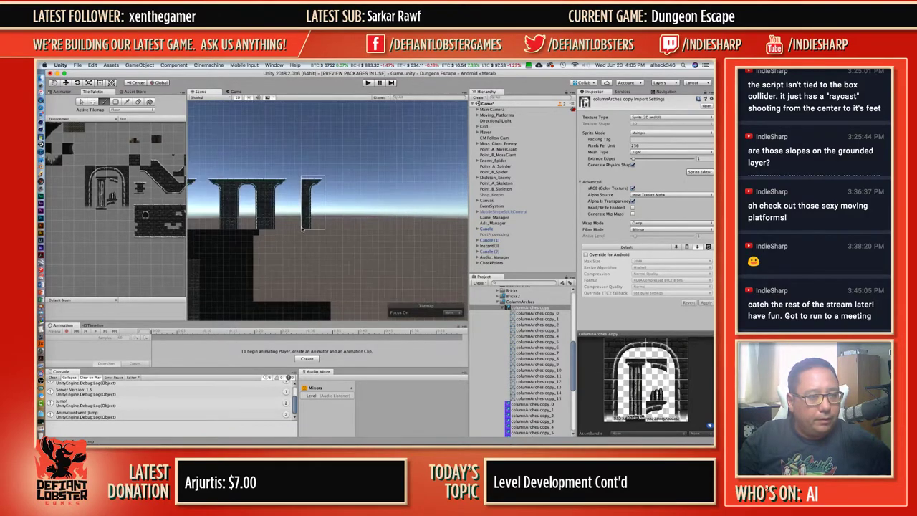
left_click(248, 176)
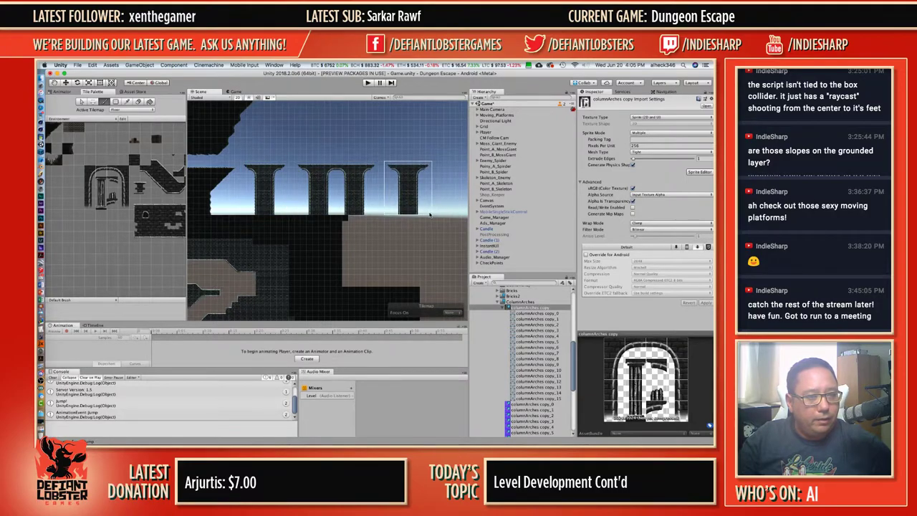
middle_click_drag(428, 213, 298, 212)
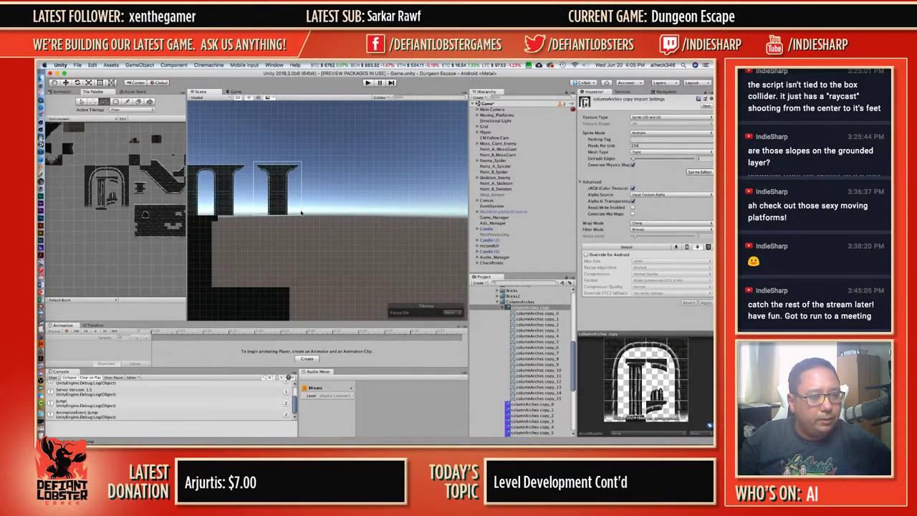
left_click(301, 213)
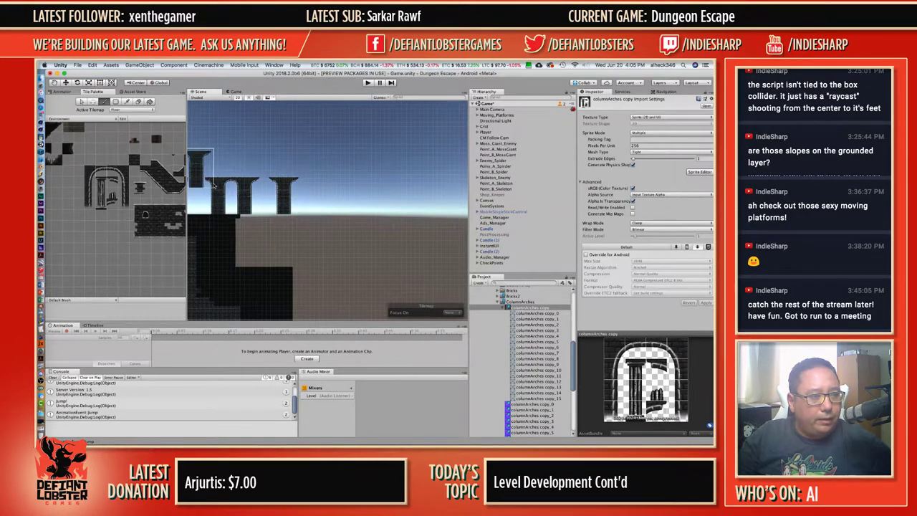
Copy the two-pillar arch and stamp it to the right of the lone column, level with it.
key("i")
left_click_drag(203, 178, 262, 217)
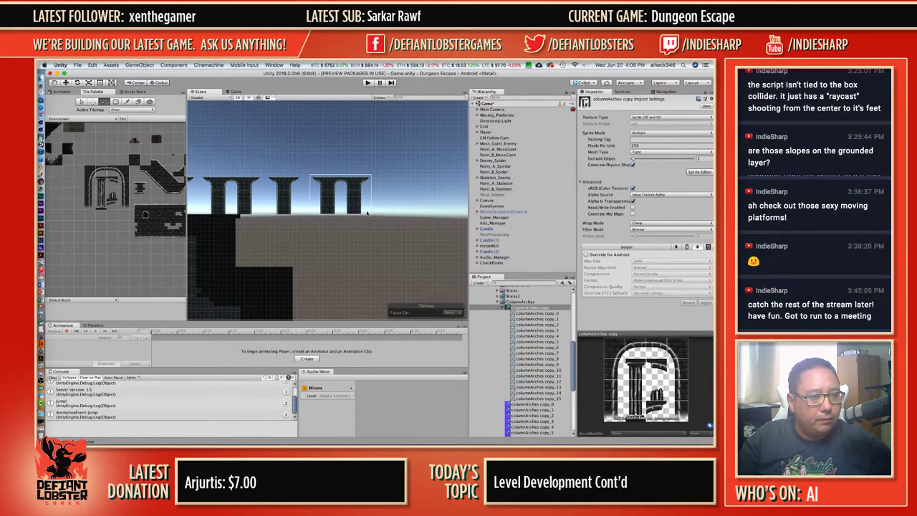
left_click(366, 214)
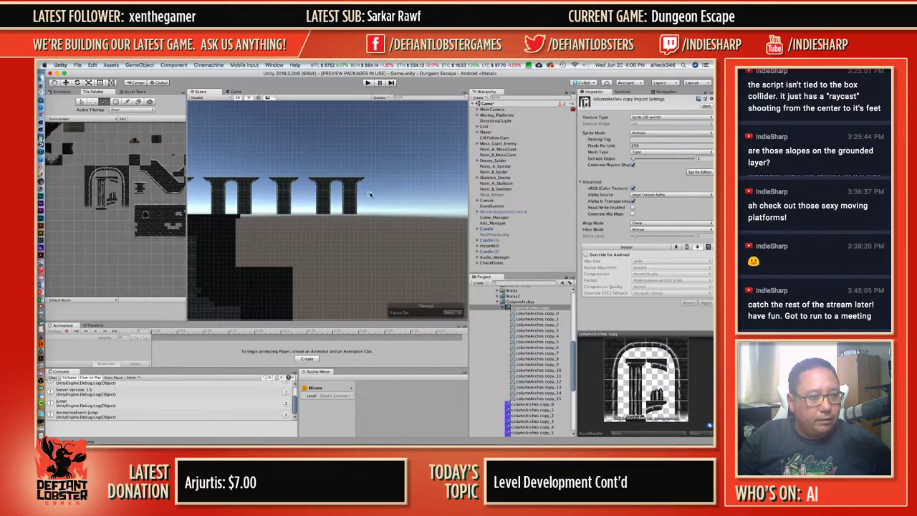
Copy the two-pillar arch and stamp it repeatedly against the rightmost arch to extend it into a longer connected arcade.
scroll(371, 197, "up", 3)
scroll(372, 200, "up", 1)
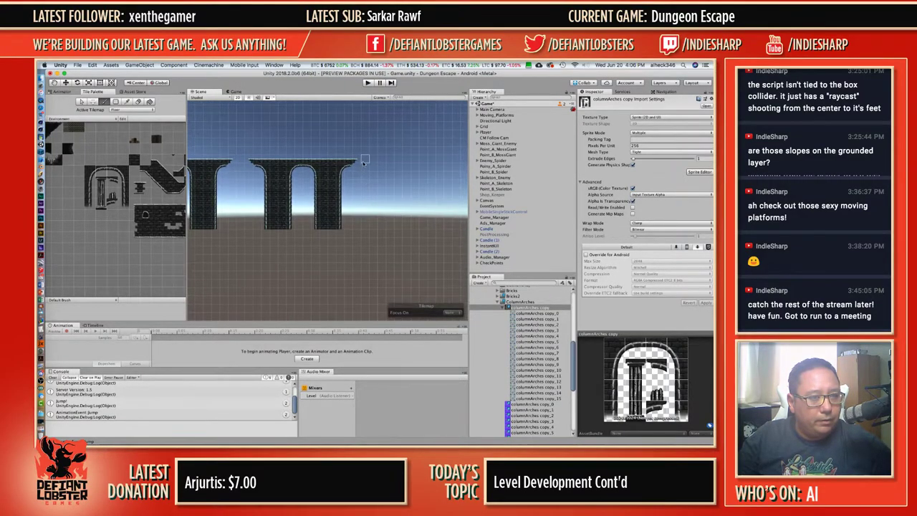
key("i")
mouse_move(364, 162)
left_mouse_down()
mouse_move(349, 201)
mouse_move(317, 237)
mouse_move(421, 237)
left_mouse_up()
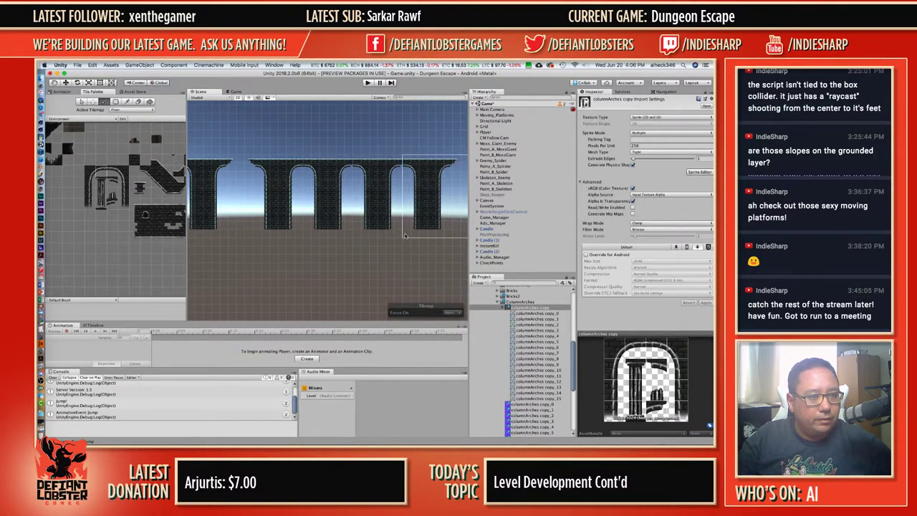
left_click(406, 237)
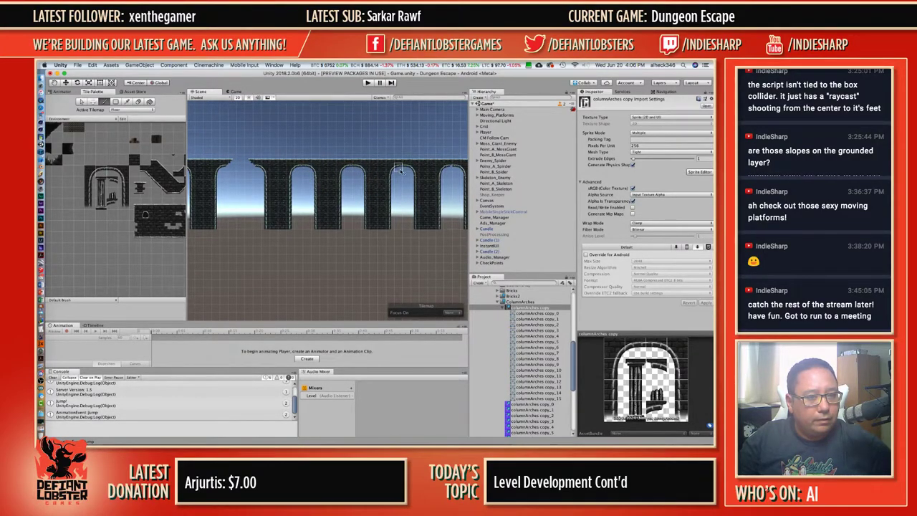
Erase the upper tiles of the hanging chunk beside the brick roof so its flat top becomes a downward slope.
scroll(370, 213, "down", 1)
scroll(370, 213, "down", 6)
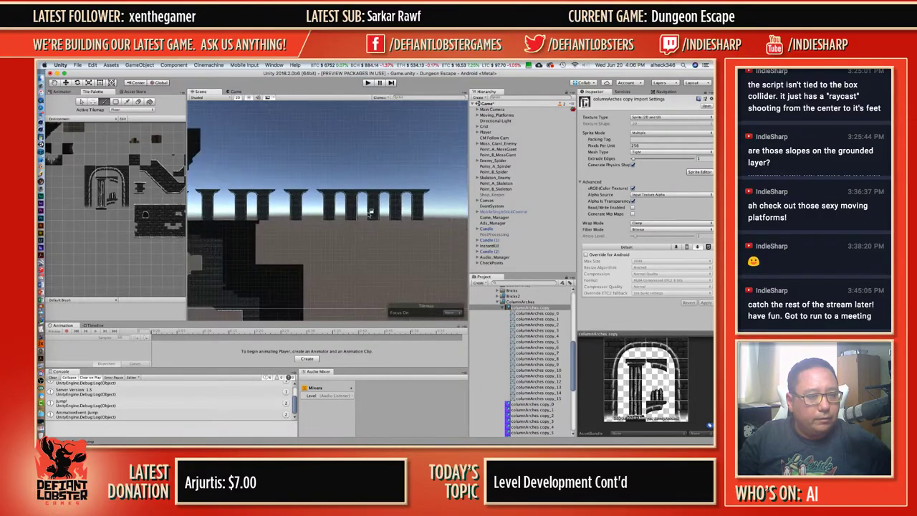
scroll(352, 211, "up", 5)
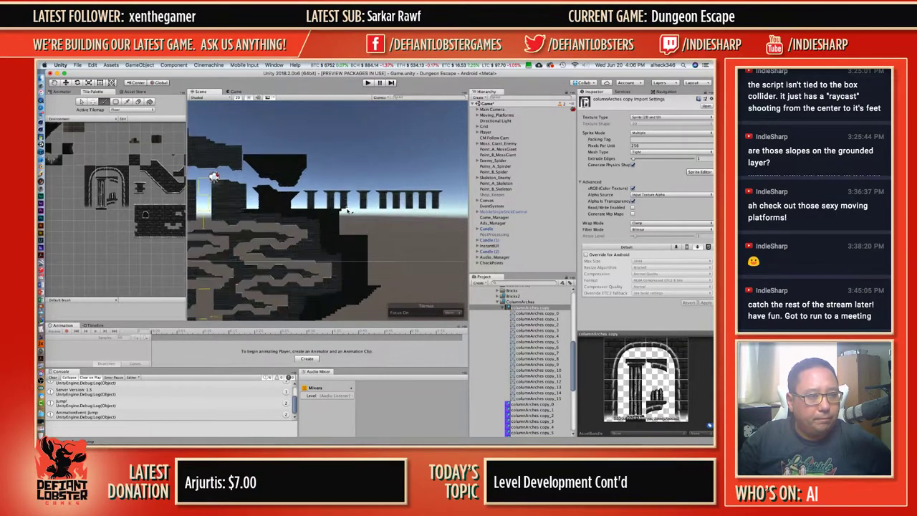
middle_click_drag(380, 205, 213, 204)
scroll(313, 186, "down", 2)
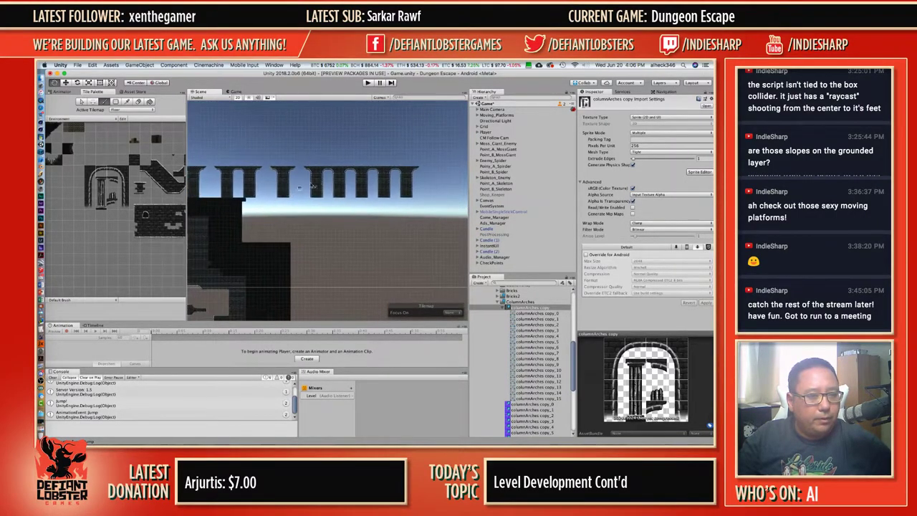
scroll(288, 245, "down", 2)
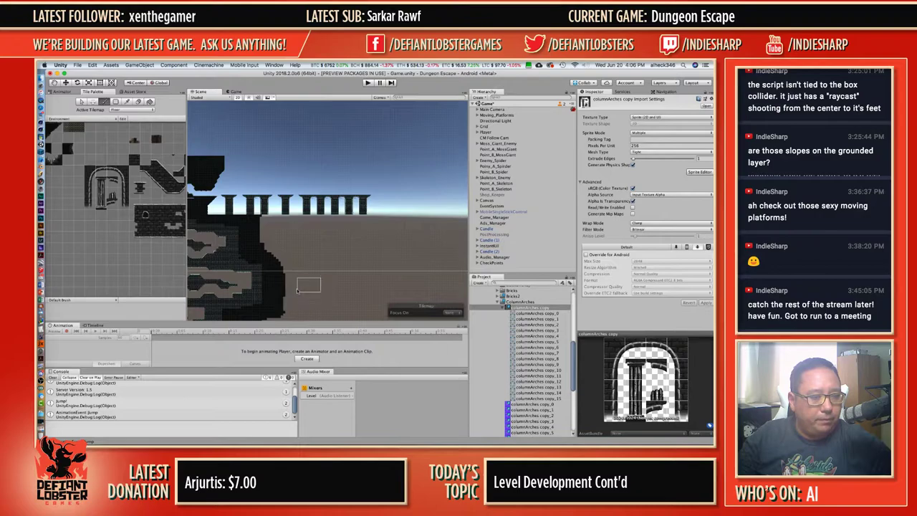
scroll(350, 172, "up", 3)
middle_click_drag(349, 171, 354, 160)
key("d")
left_click_drag(336, 153, 328, 224)
key("b")
Erase the stray tiles floating above the brick roof and the excess wall tiles under its left overhang.
mouse_move(337, 155)
middle_mouse_down()
mouse_move(397, 234)
mouse_move(460, 275)
middle_mouse_up()
key("d")
left_click_drag(391, 173, 376, 188)
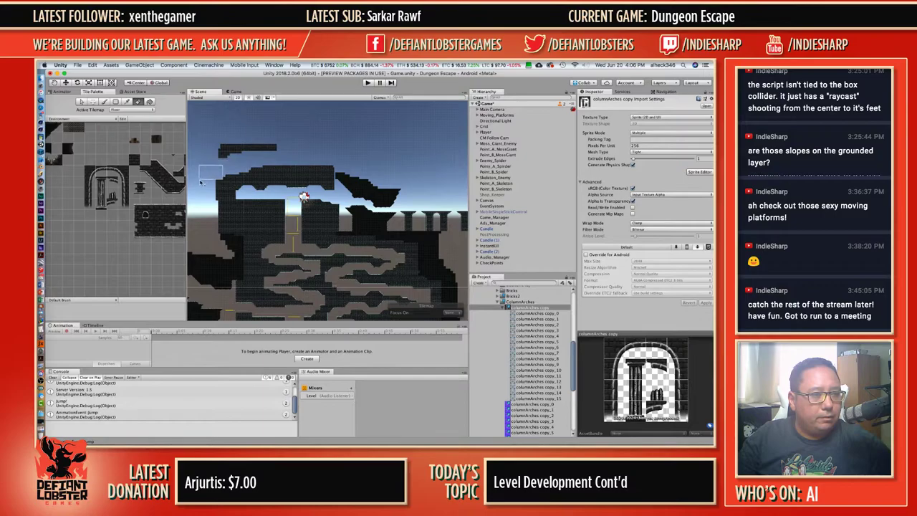
mouse_move(215, 158)
left_mouse_down()
mouse_move(242, 147)
mouse_move(273, 153)
mouse_move(213, 162)
left_mouse_up()
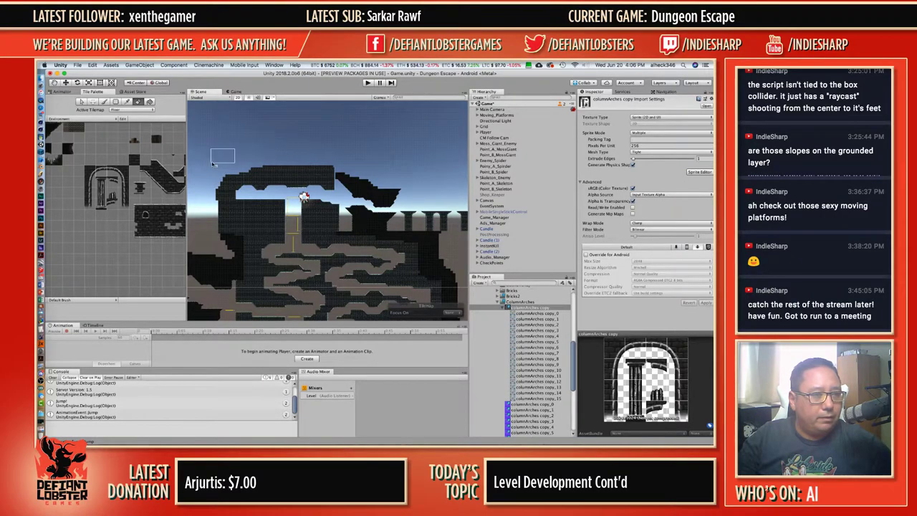
middle_click_drag(220, 153, 301, 122)
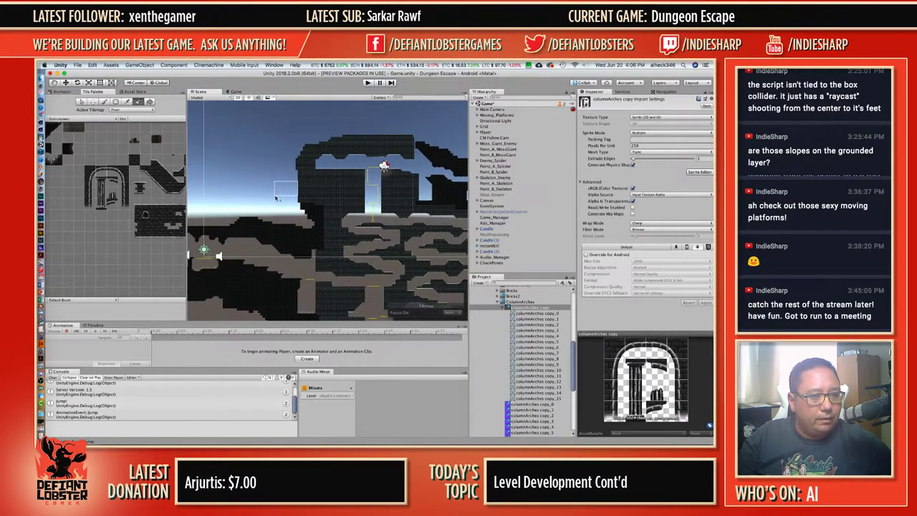
left_click_drag(275, 199, 325, 197, "shift")
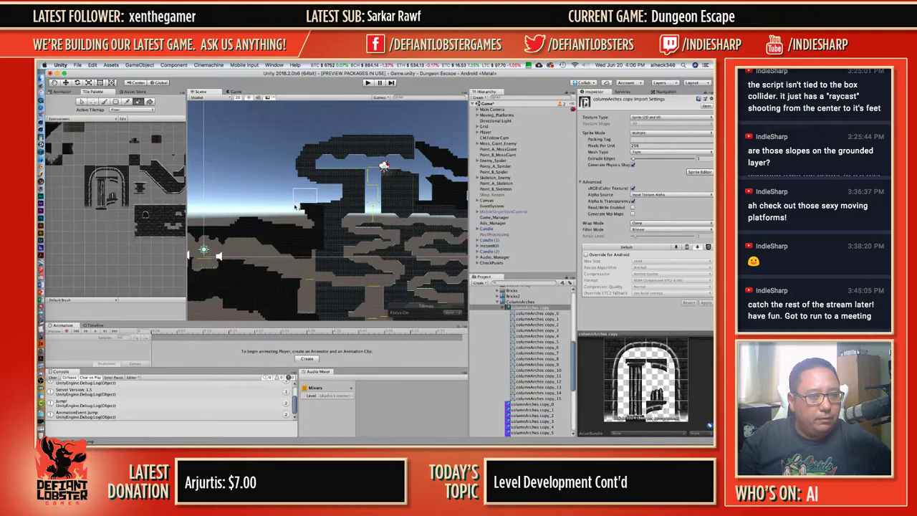
Erase the excess rock beneath the left cave passage's floor and above its ceiling near the brick tower.
mouse_move(318, 212)
middle_mouse_down()
mouse_move(338, 170)
mouse_move(381, 144)
mouse_move(330, 236)
middle_mouse_up()
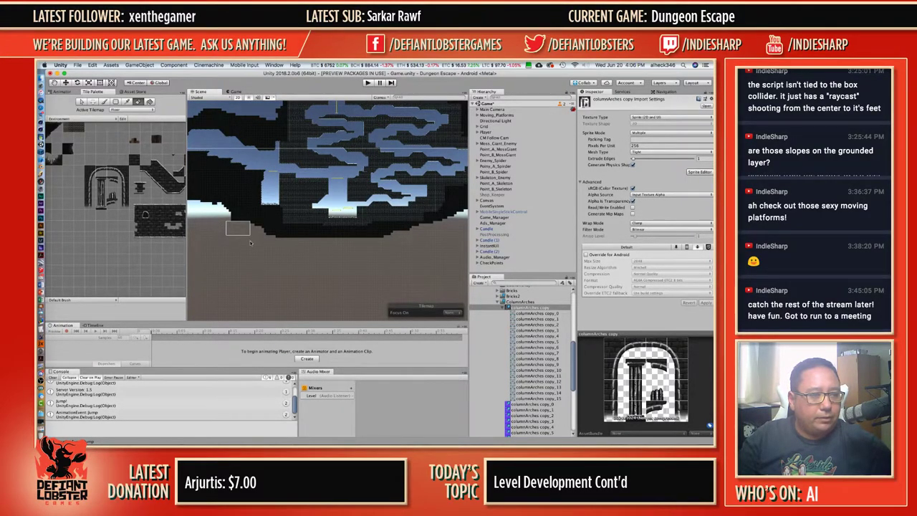
middle_click_drag(251, 243, 396, 262)
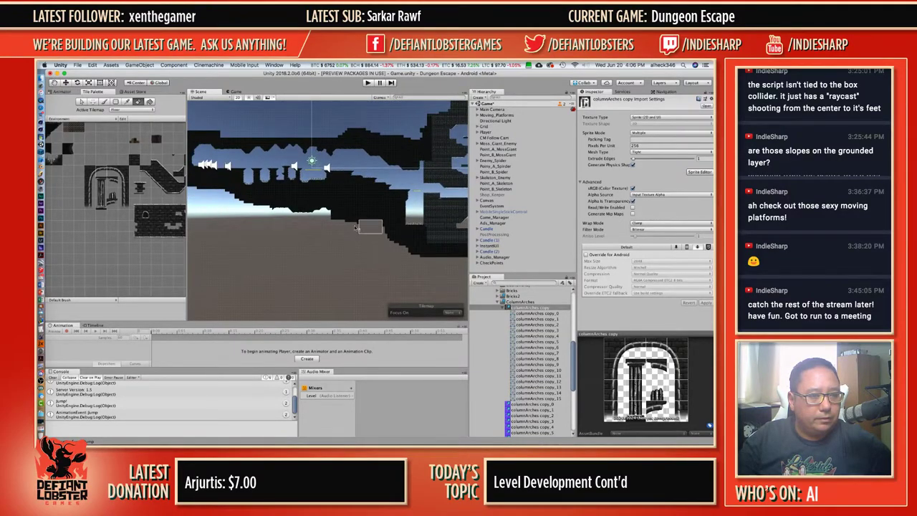
left_click_drag(356, 228, 328, 213)
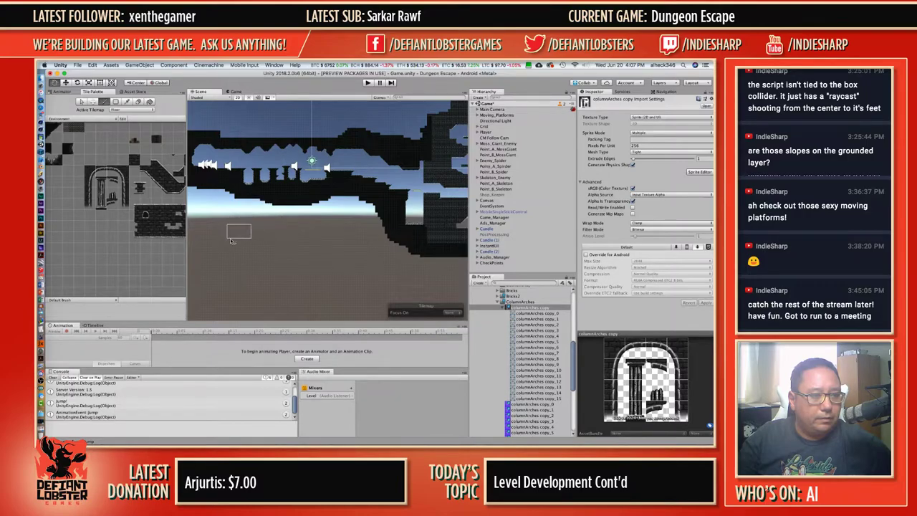
mouse_move(248, 229)
middle_mouse_down()
mouse_move(336, 237)
mouse_move(160, 236)
middle_mouse_up()
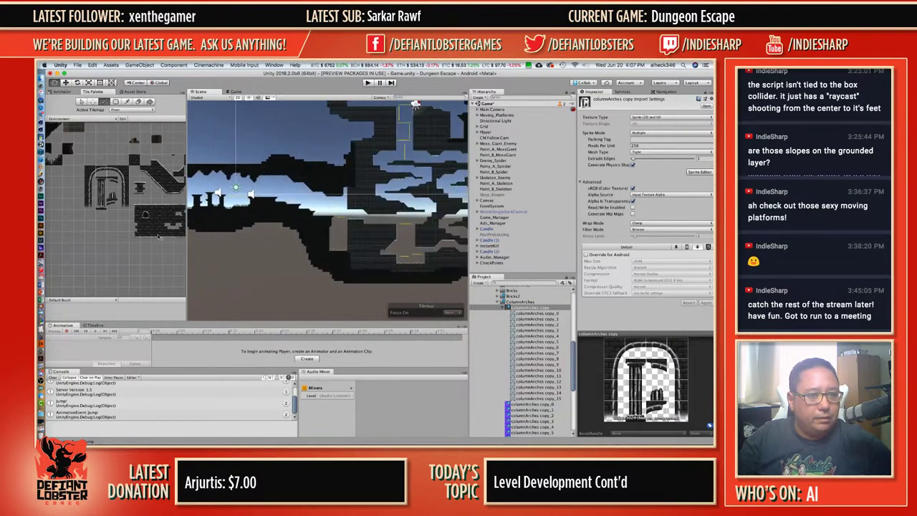
key("shift")
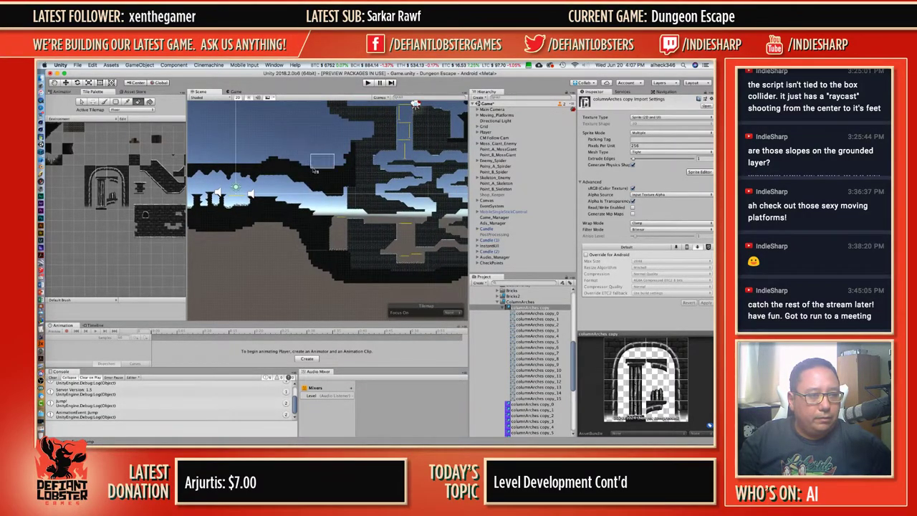
Copy a block of dark floor tiles and paint it as a continuous strip beneath the whole row of pillars and arcades.
scroll(320, 179, "down", 2)
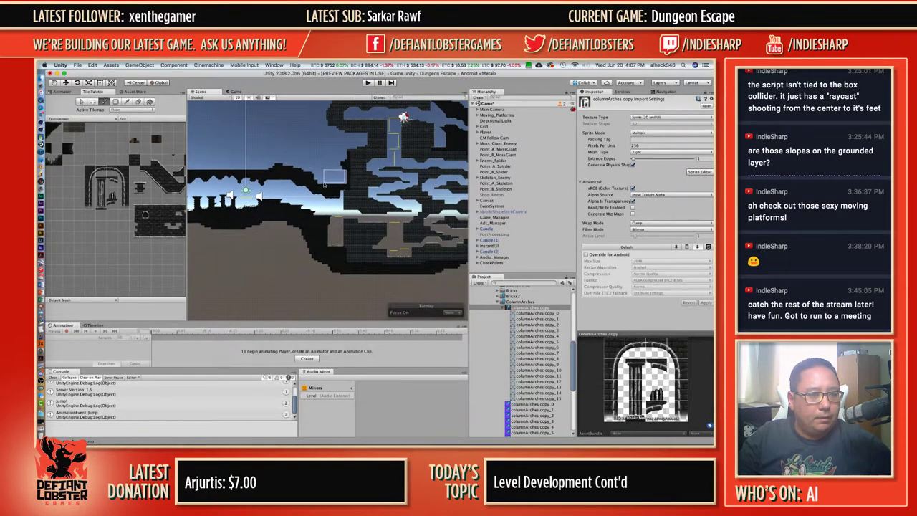
scroll(341, 218, "down", 4)
mouse_move(368, 229)
middle_mouse_down()
mouse_move(249, 210)
mouse_move(360, 217)
middle_mouse_up()
scroll(241, 244, "up", 8)
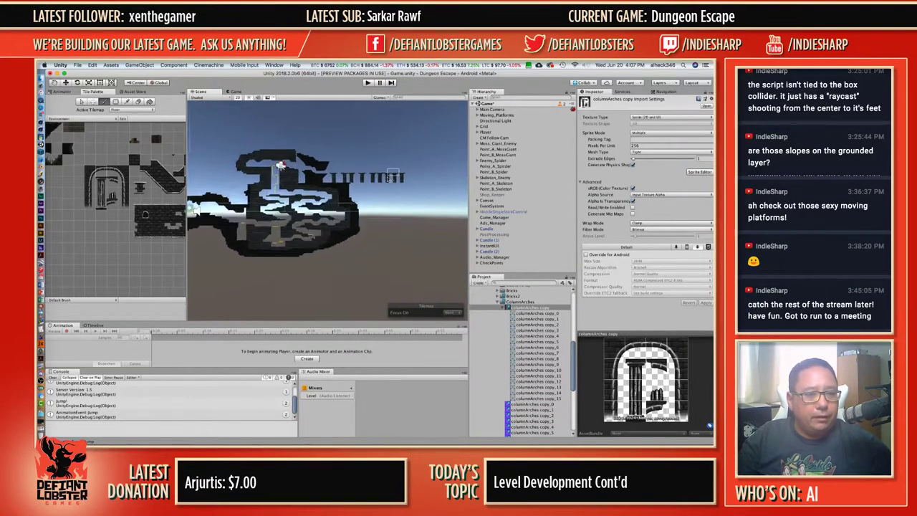
scroll(244, 243, "down", 2)
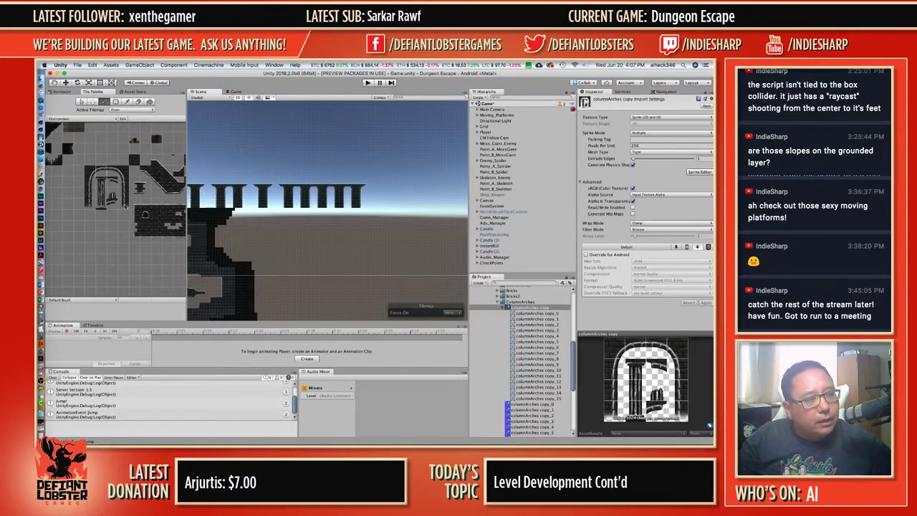
scroll(83, 169, "down", 3)
scroll(80, 162, "up", 2)
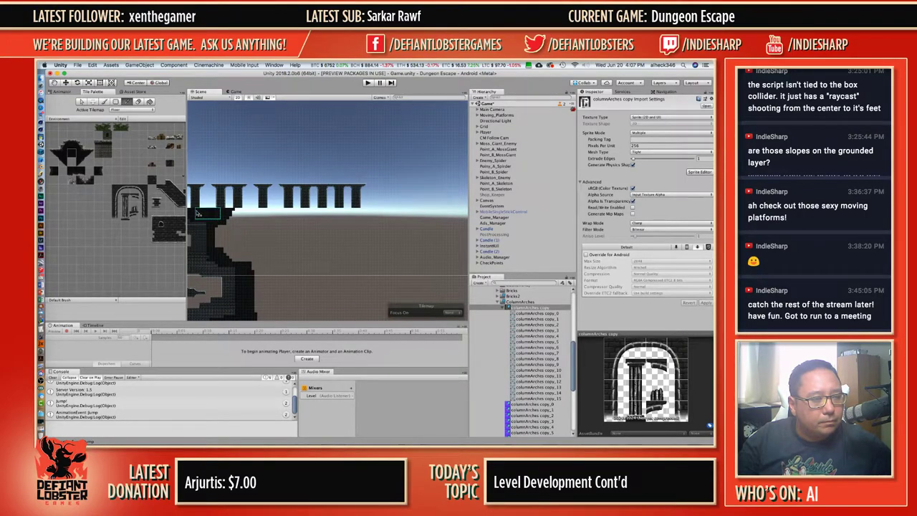
left_click_drag(198, 213, 337, 212)
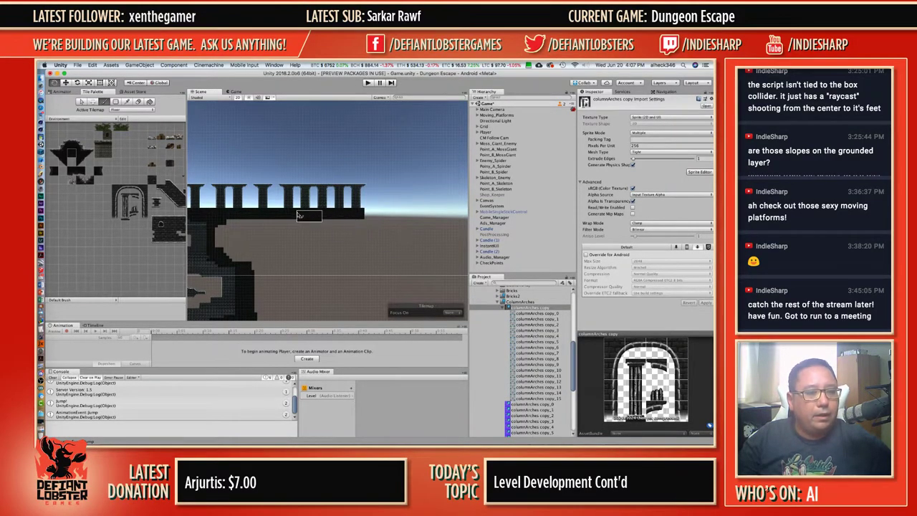
Select the Player and CM Follow Cam objects together with the Move tool and start the game for a playtest.
middle_click_drag(301, 216, 384, 230)
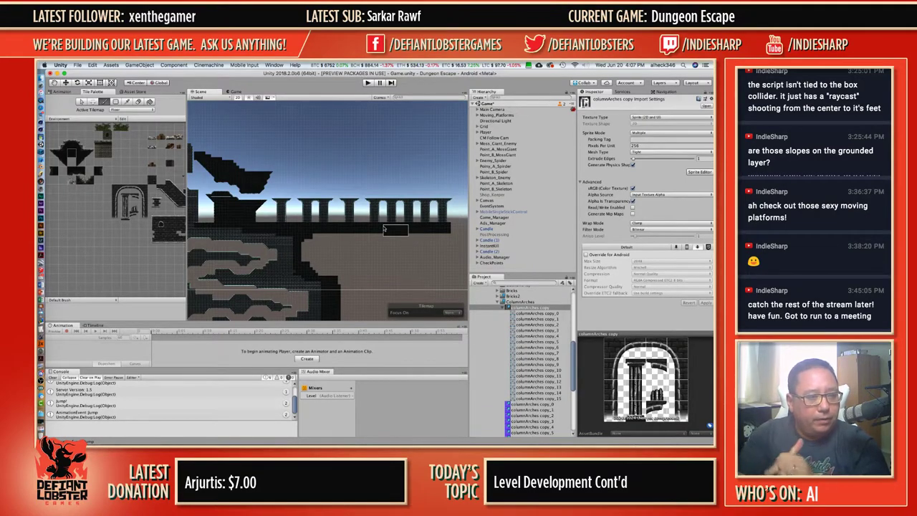
scroll(369, 227, "up", 5)
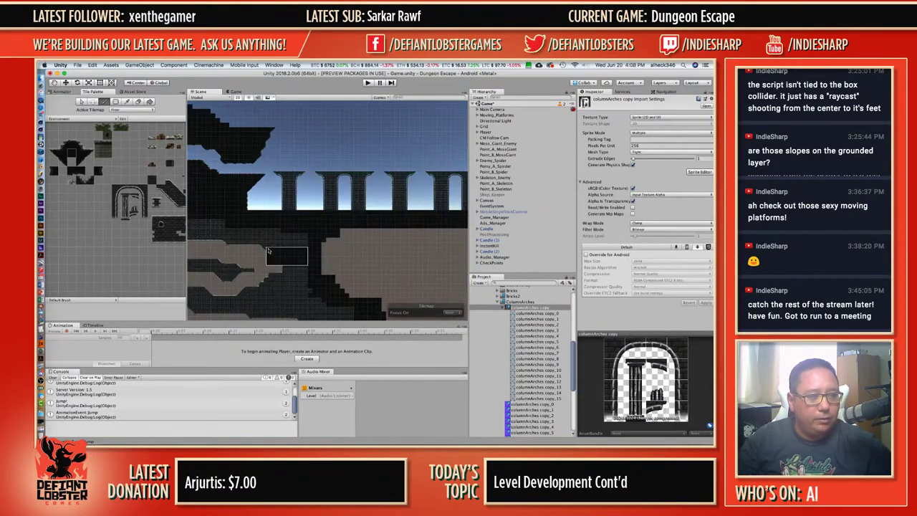
scroll(359, 224, "down", 3)
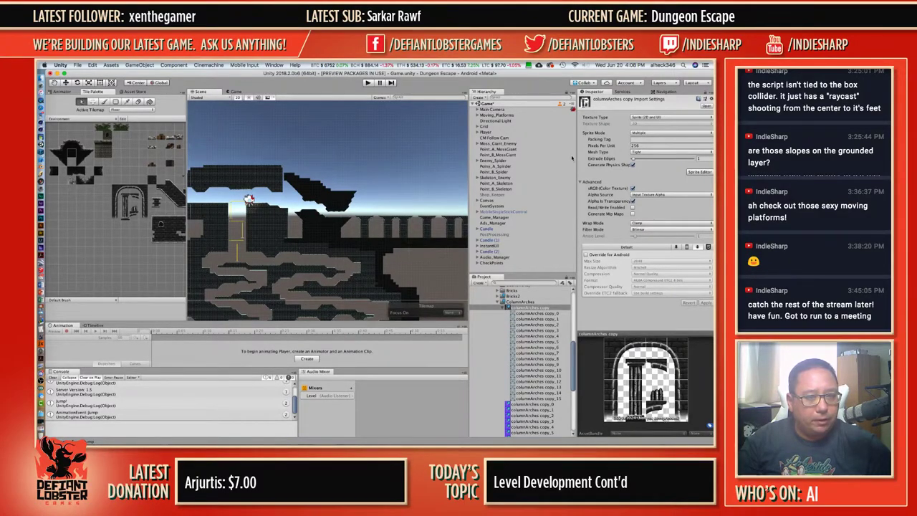
left_click(494, 134)
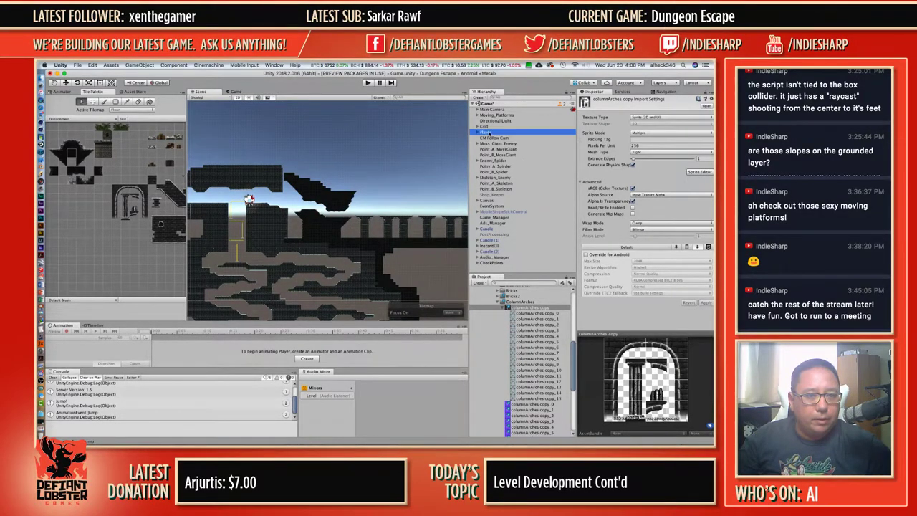
key("w")
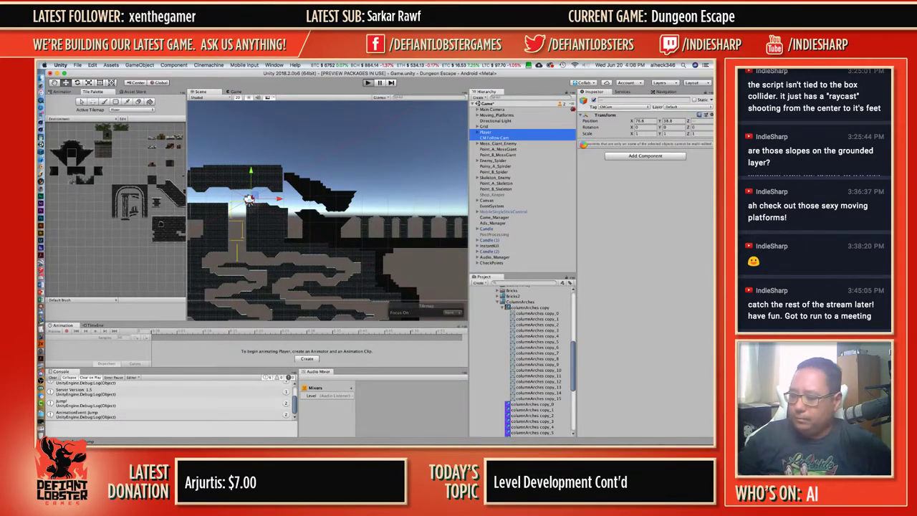
key("super+p")
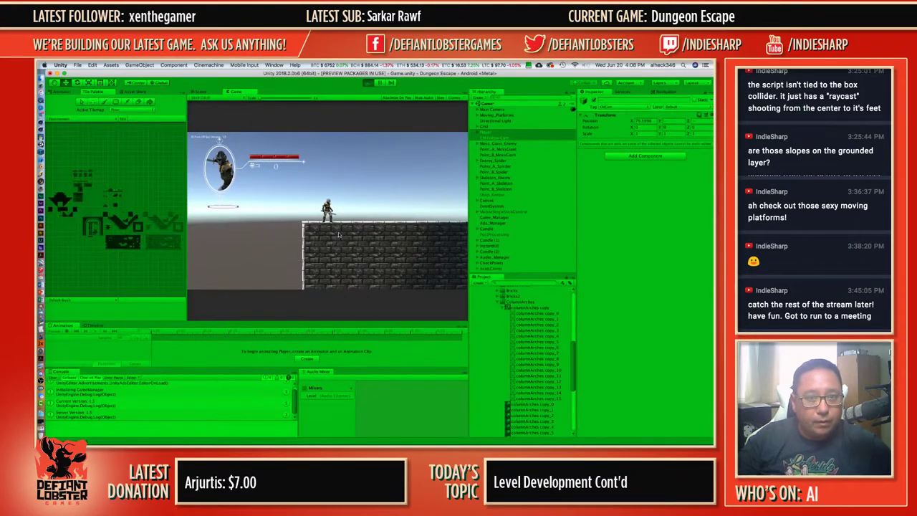
Playtest the route from the brick slopes across the gap and down through the cave passage.
key("Right")
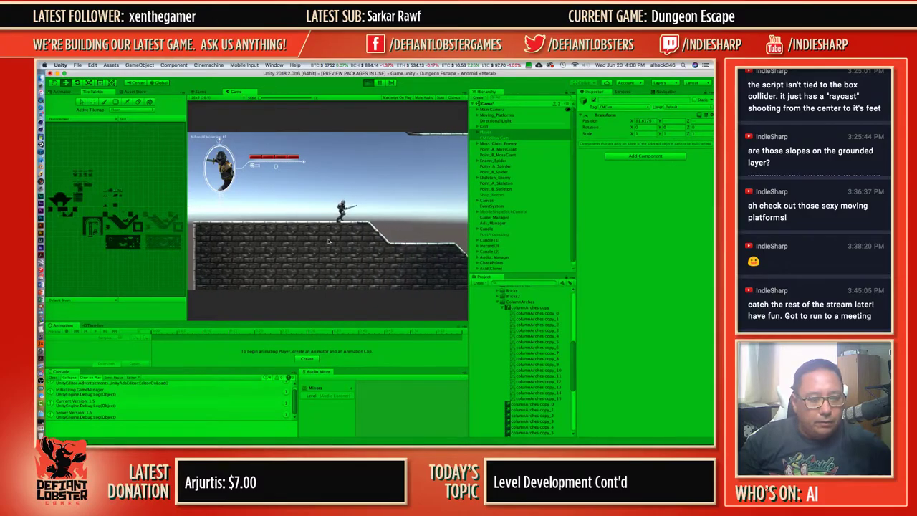
key("Right")
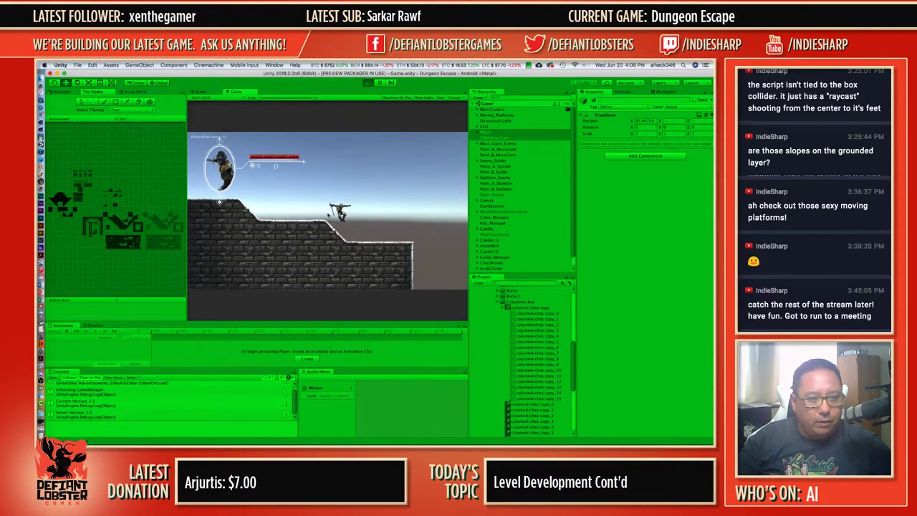
key("Right")
key("space")
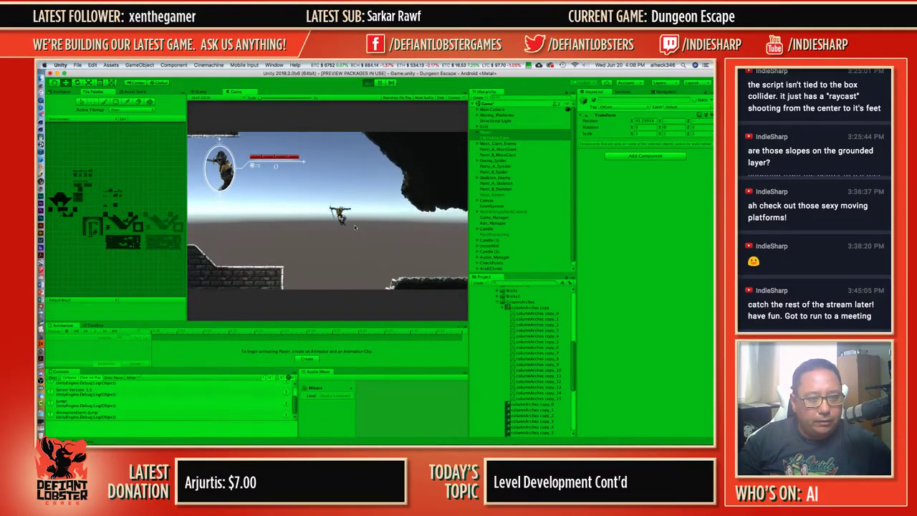
key("Right")
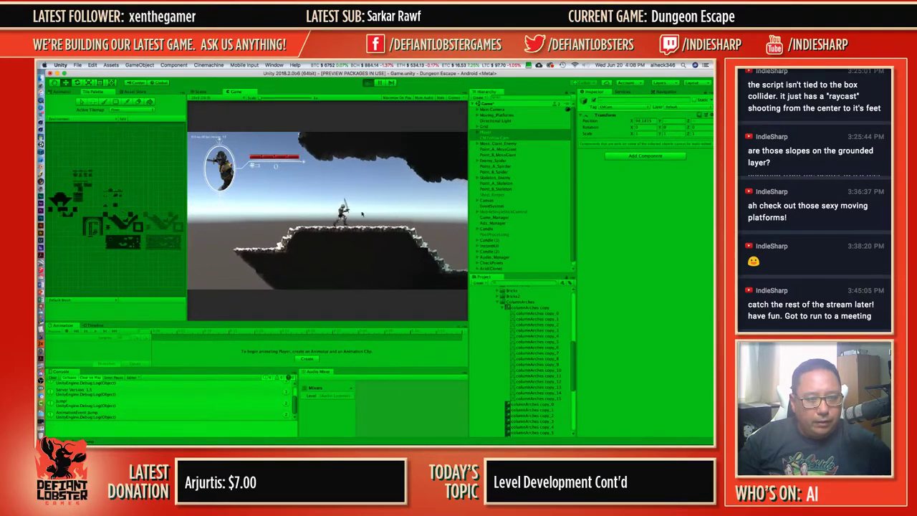
key("Right")
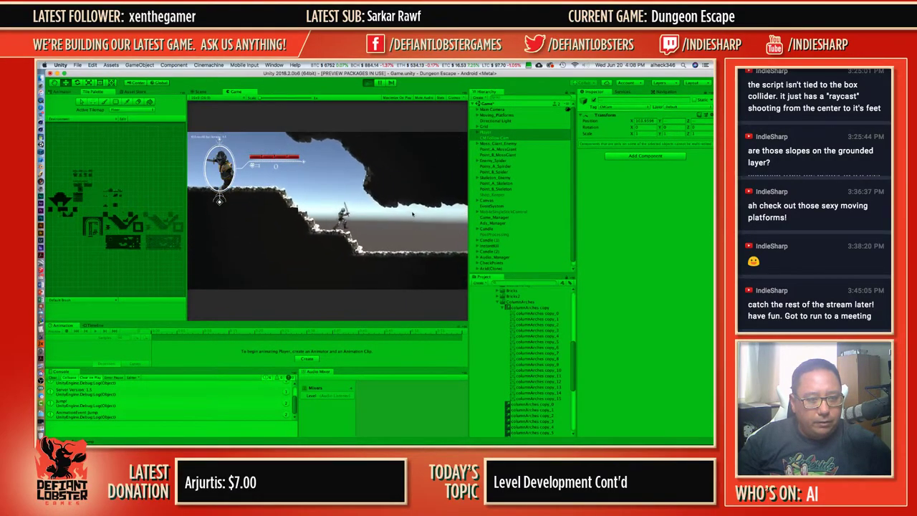
key("Right")
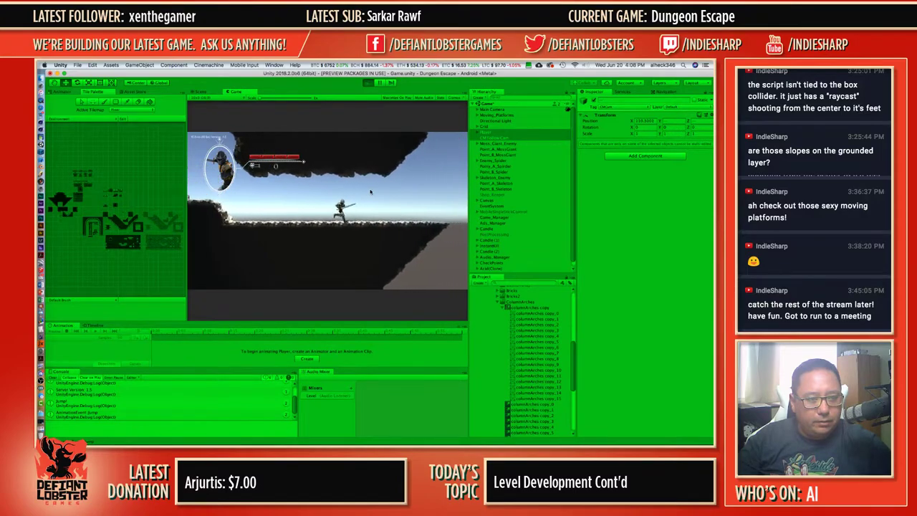
Playtest jumping from the cave exit across the pillar tops, drop down between the pillars, and stop the game.
key("Right")
key("space")
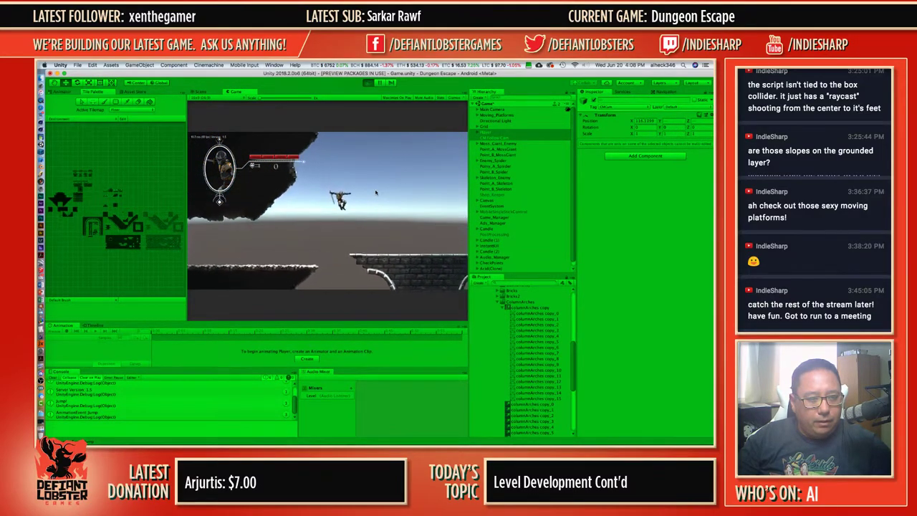
key("Right")
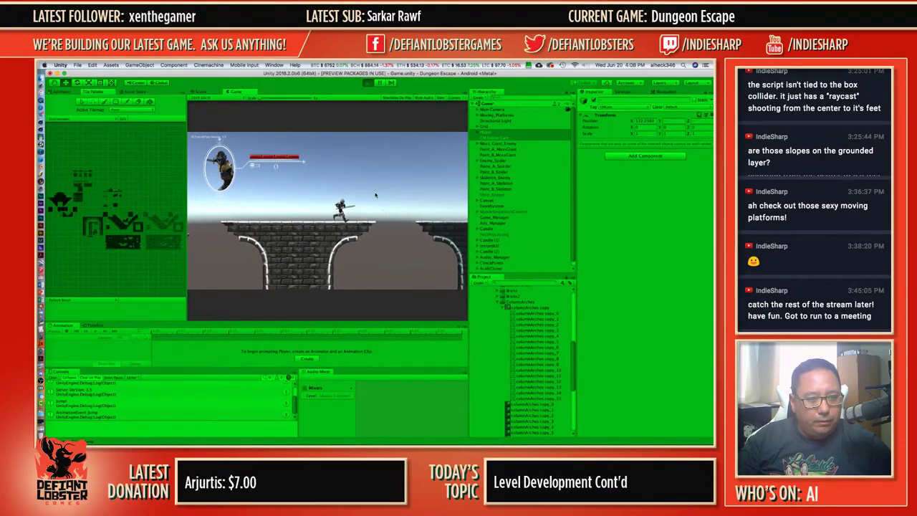
key("Right")
key("space")
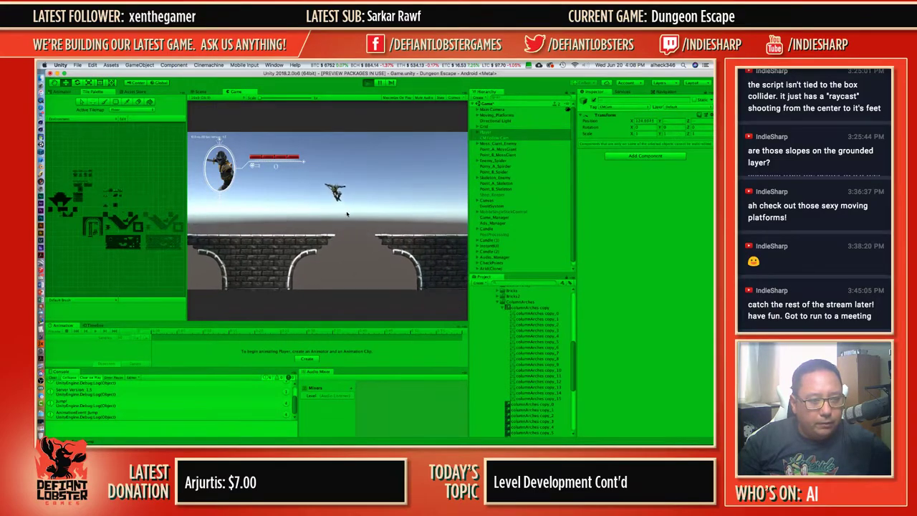
key("Right")
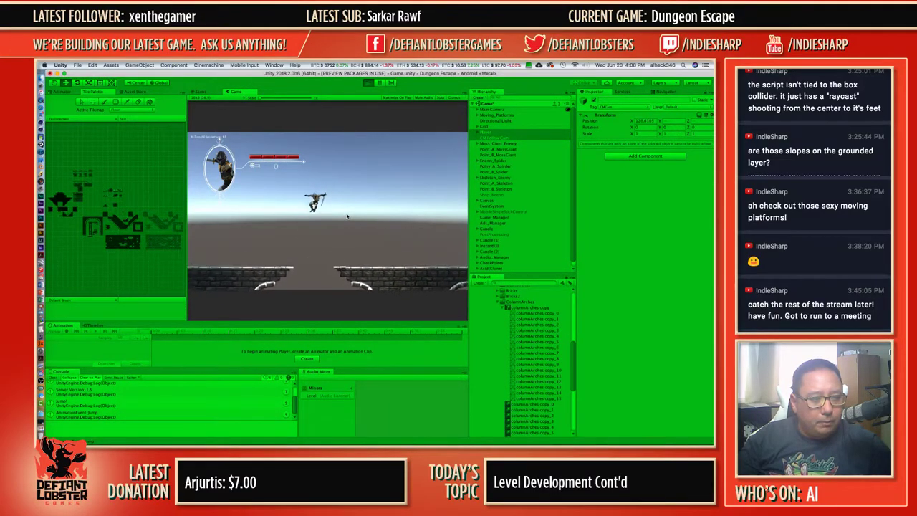
key("Left")
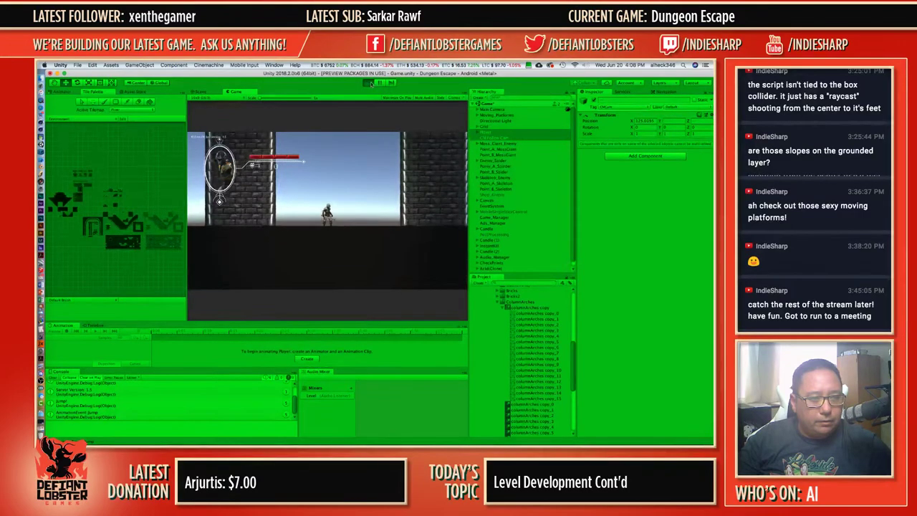
left_click(368, 82)
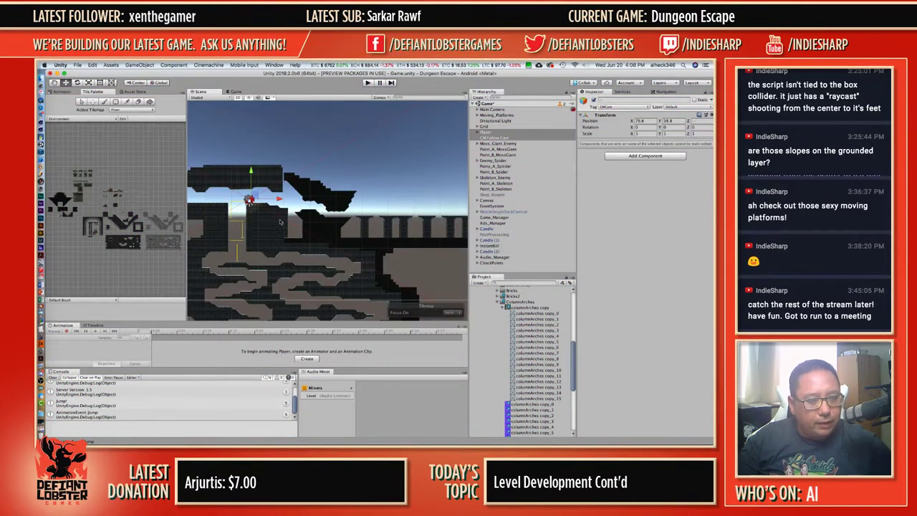
Examine the edge of a pillar's ledge in the scene and its source tile in columnArches copy.png in Photoshop.
scroll(328, 208, "up", 10)
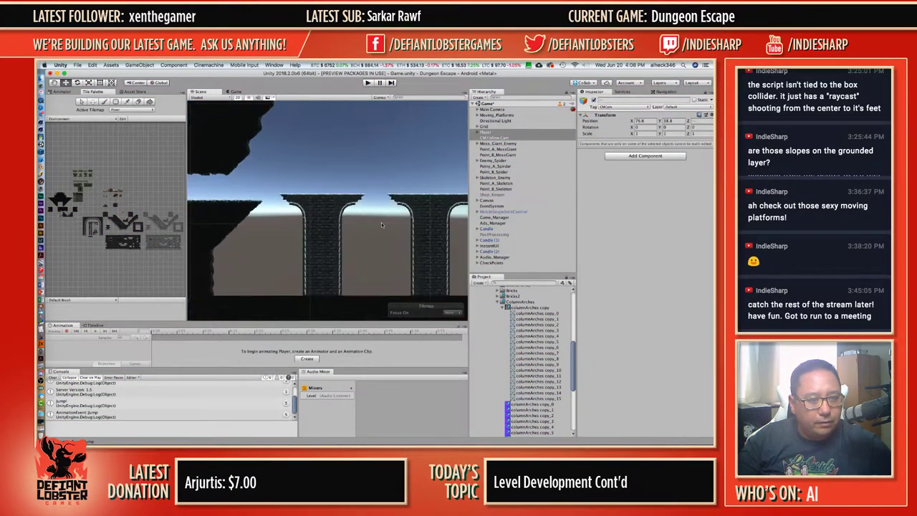
scroll(384, 226, "up", 8)
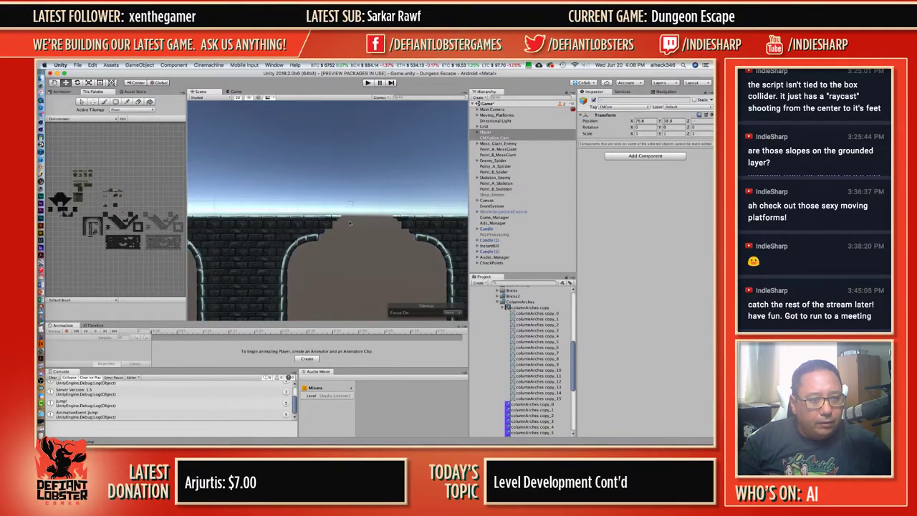
scroll(347, 220, "up", 4)
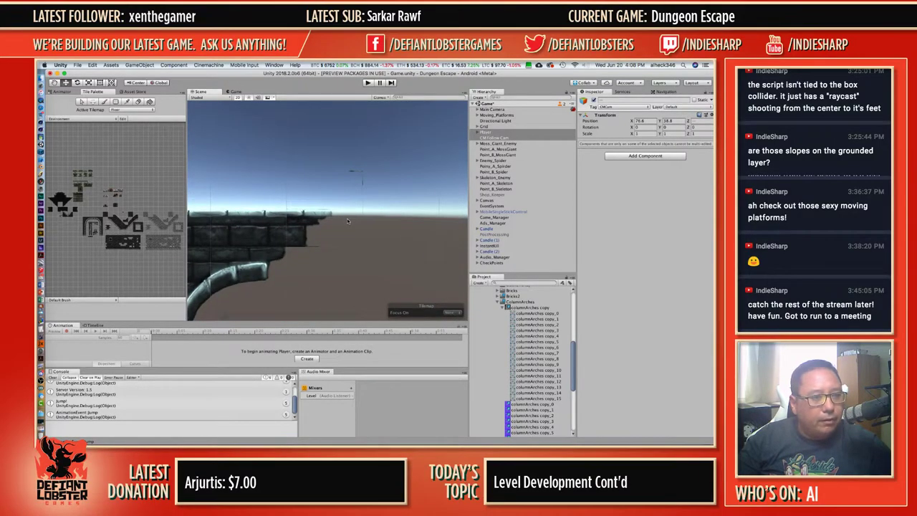
key("super+Tab")
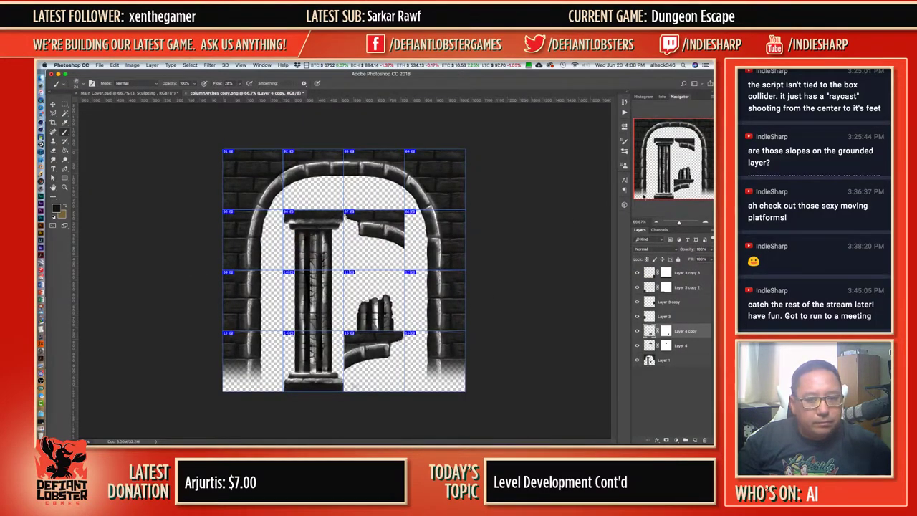
left_click(705, 222)
left_click(706, 222)
left_click_drag(679, 161, 693, 184)
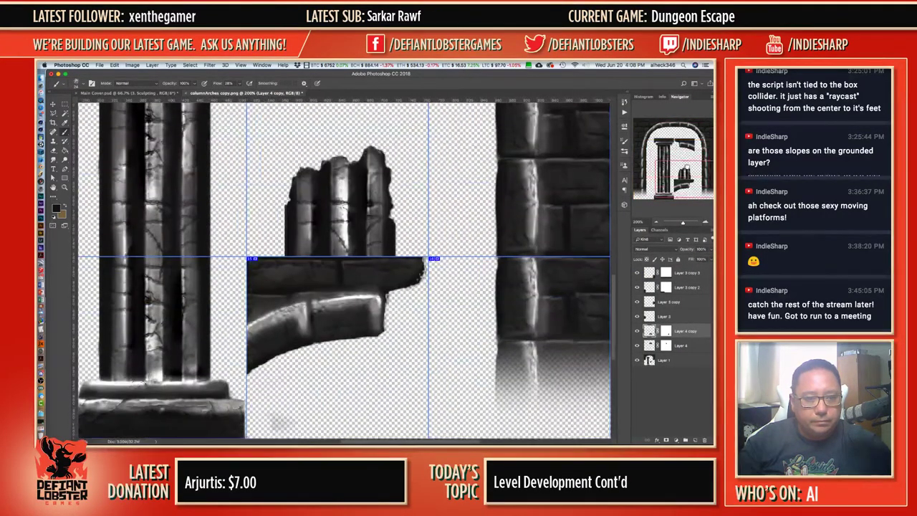
left_click(65, 105)
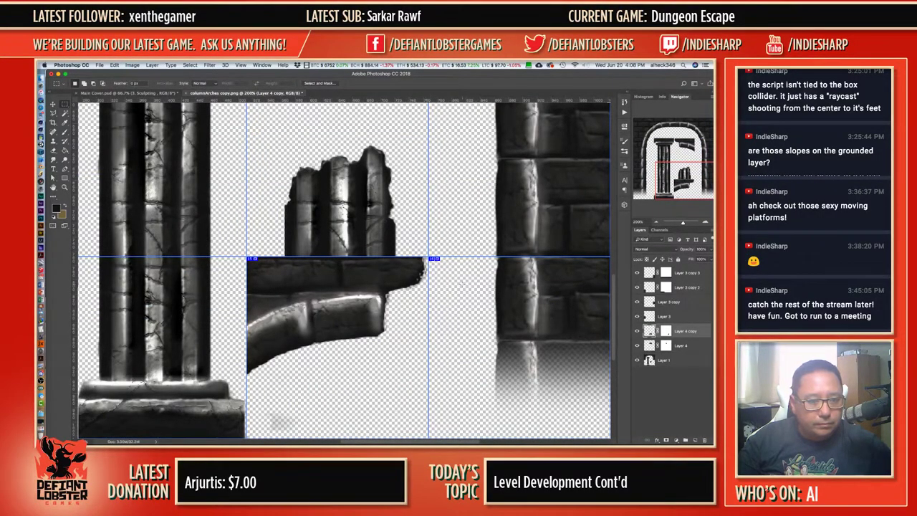
key("super+Tab")
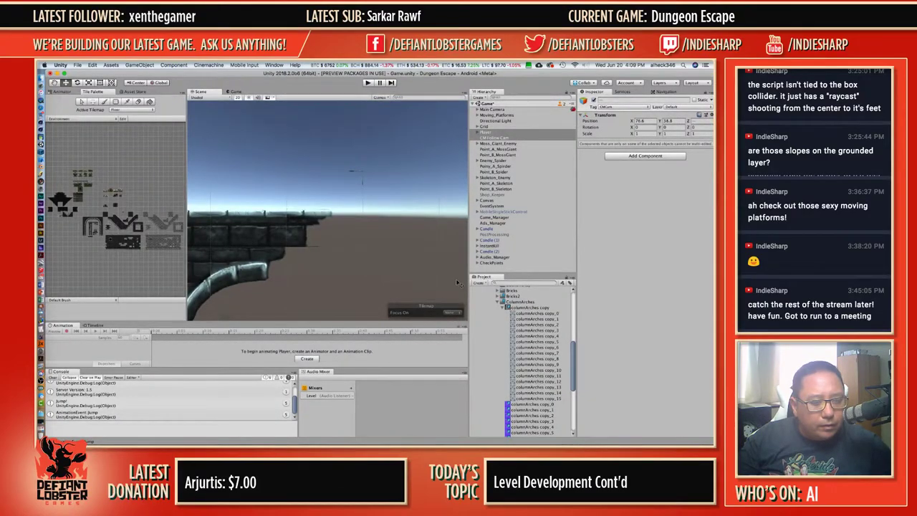
key("super+Tab")
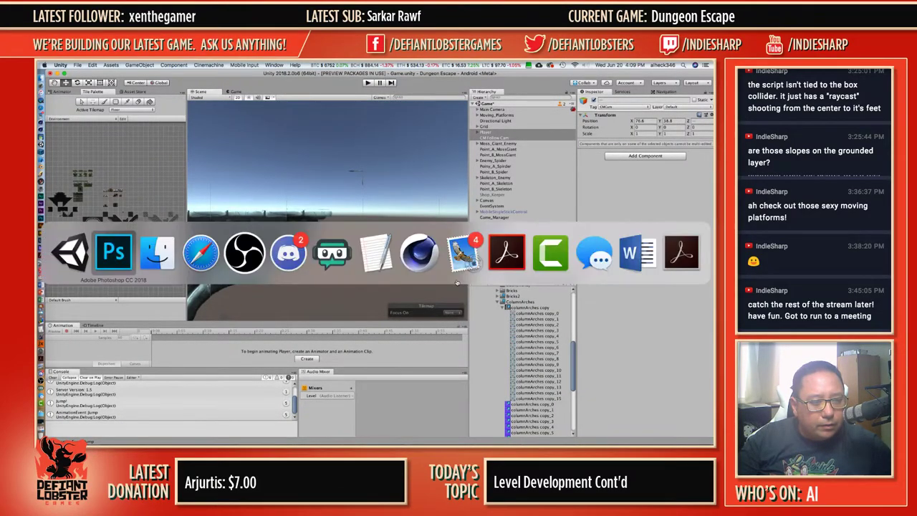
scroll(413, 279, "up", 3)
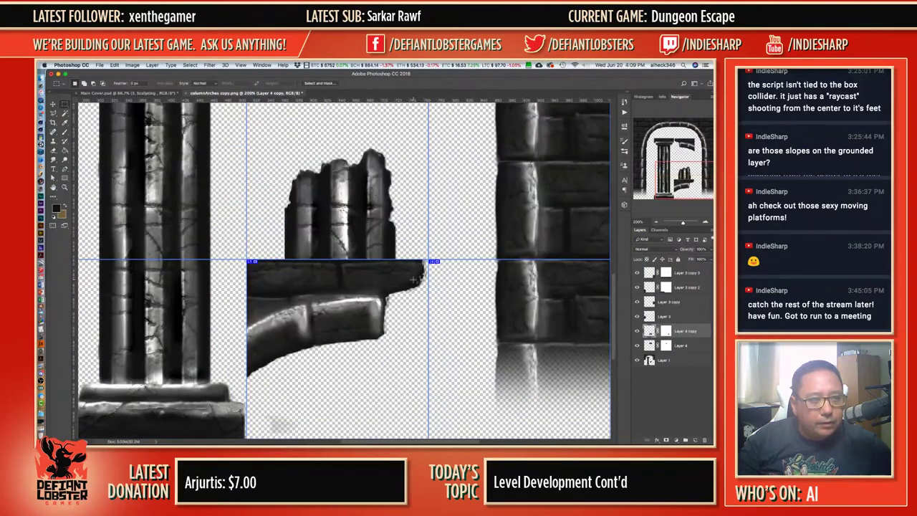
left_click(656, 222)
left_click(655, 222)
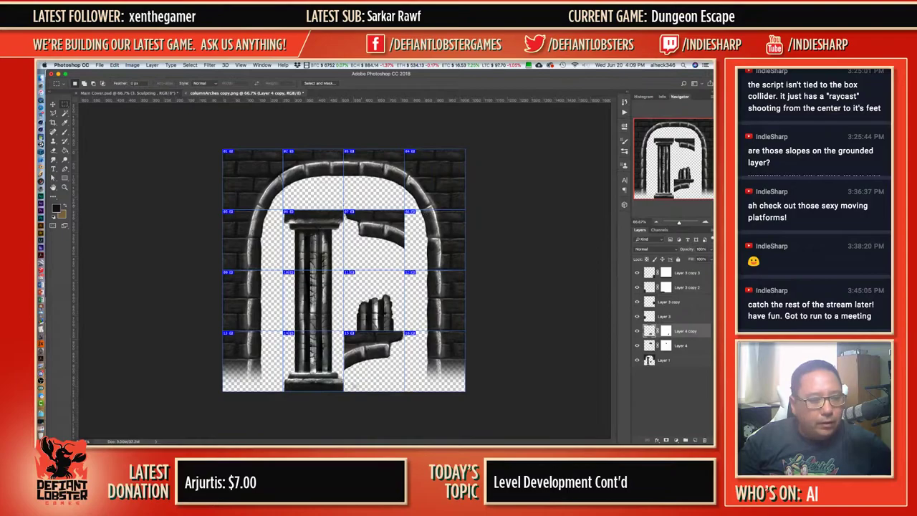
Switch to Unity, reveal the Bricks2 texture in Finder, and open Bricks2.png in Photoshop.
key("super+Tab")
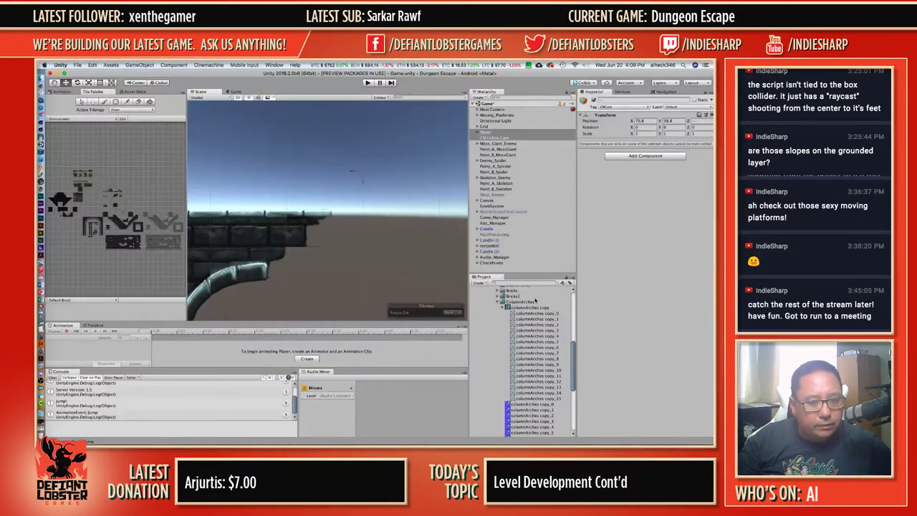
left_click(498, 301)
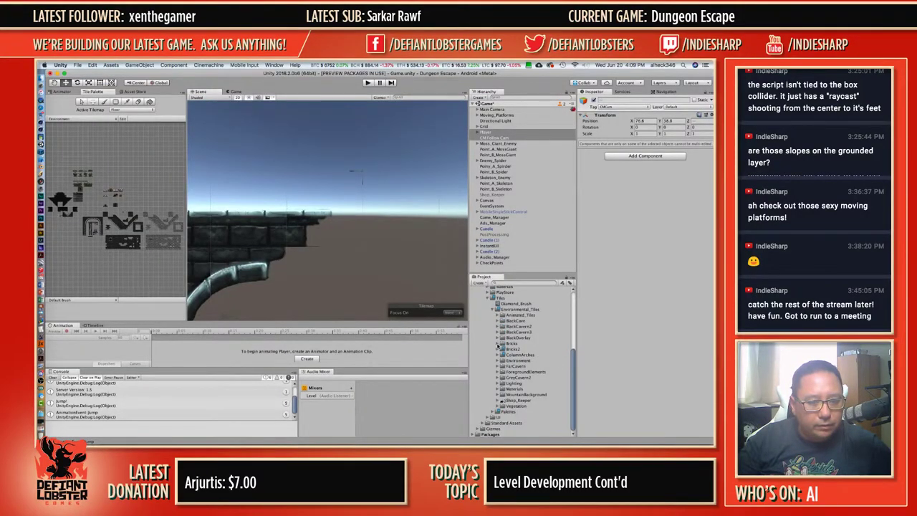
left_click(497, 350)
right_click(517, 356)
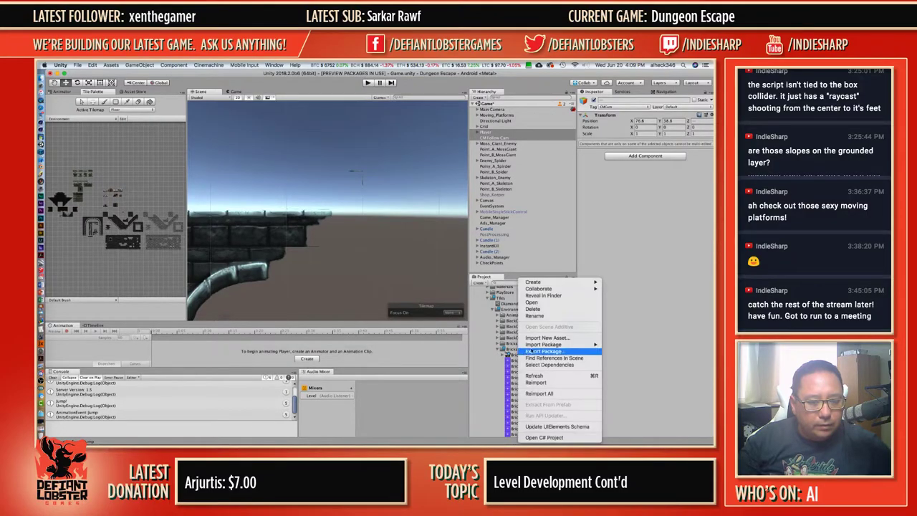
left_click(538, 296)
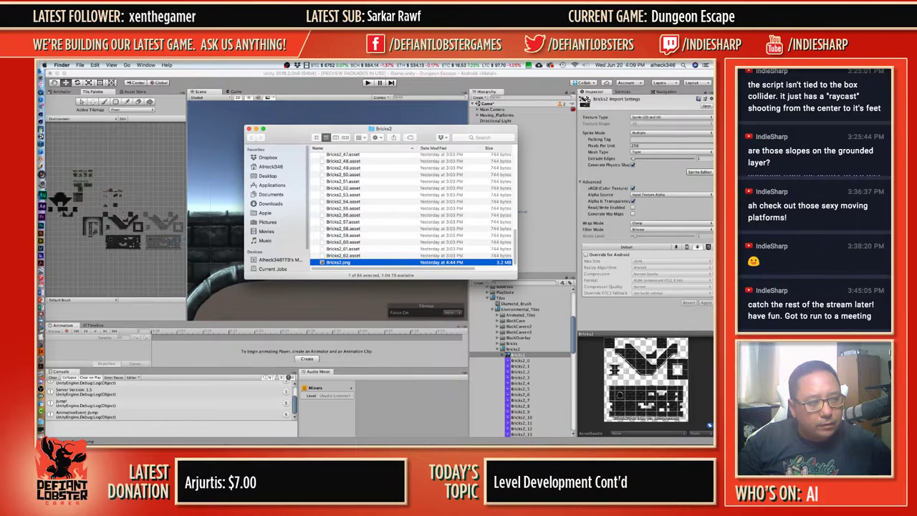
left_click(45, 217)
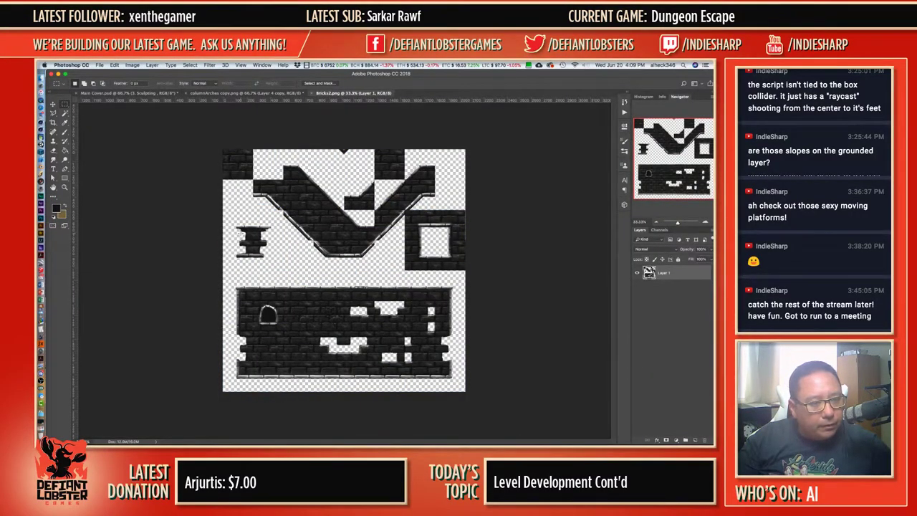
Examine the small brick pedestal in Bricks2.png up close.
left_click(705, 222)
left_click(705, 222)
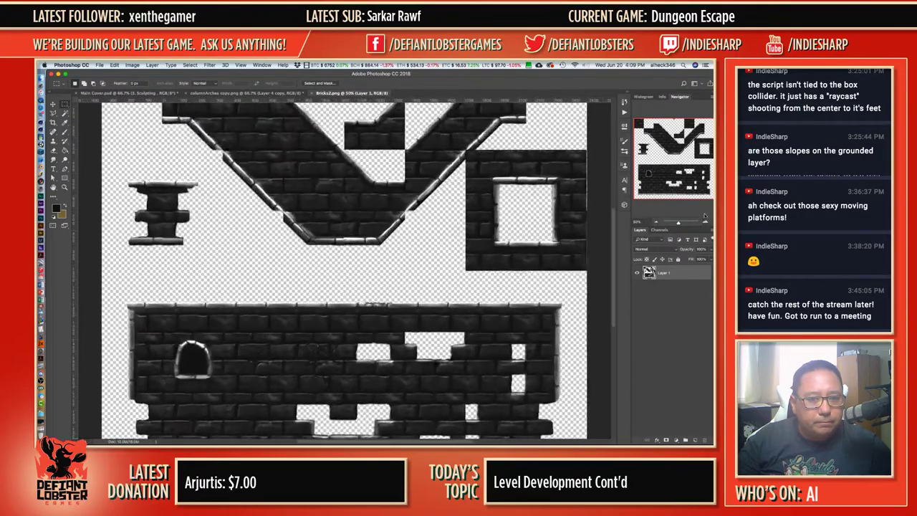
scroll(600, 142, "left", 3)
scroll(600, 141, "up", 3)
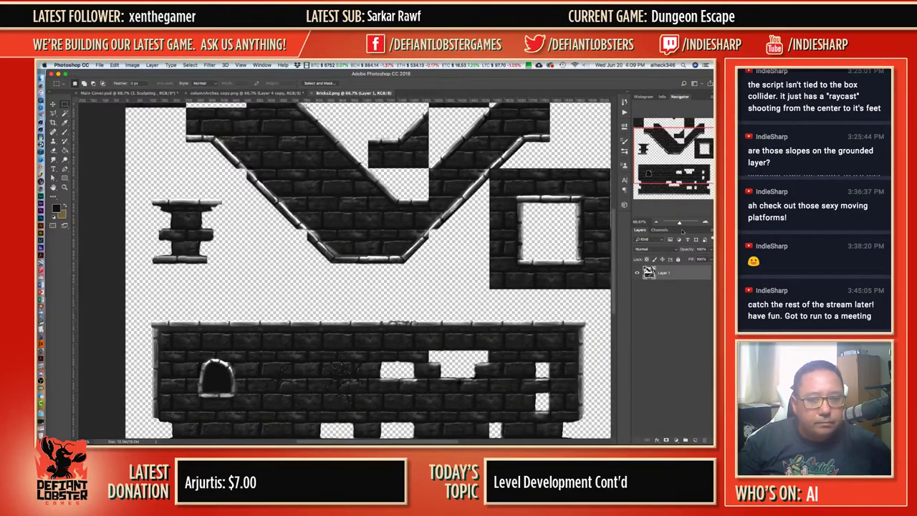
left_click(706, 222)
left_click(705, 222)
left_click_drag(670, 156, 650, 149)
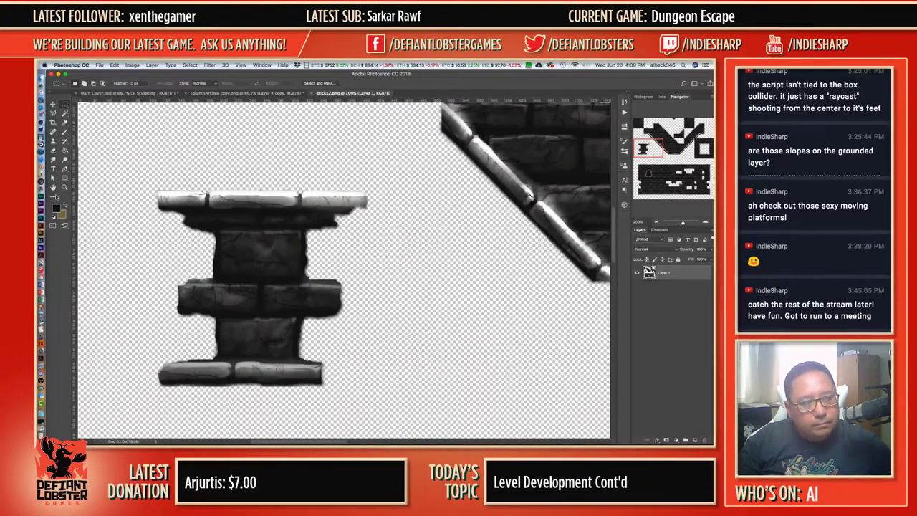
Create a slice covering the whole Bricks2.png canvas and divide it into 8 slices down and 8 slices across.
left_click(55, 196)
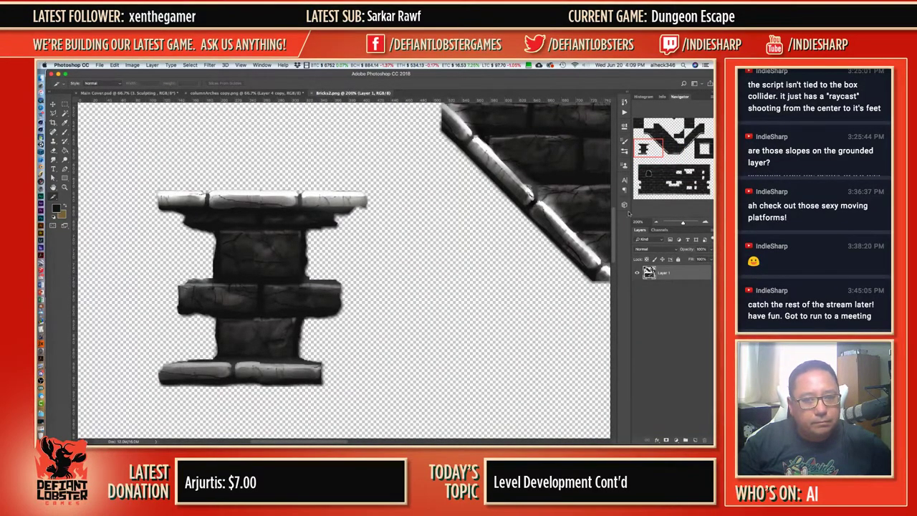
left_click(657, 223)
left_click(656, 222)
left_click(656, 222)
left_click(656, 222)
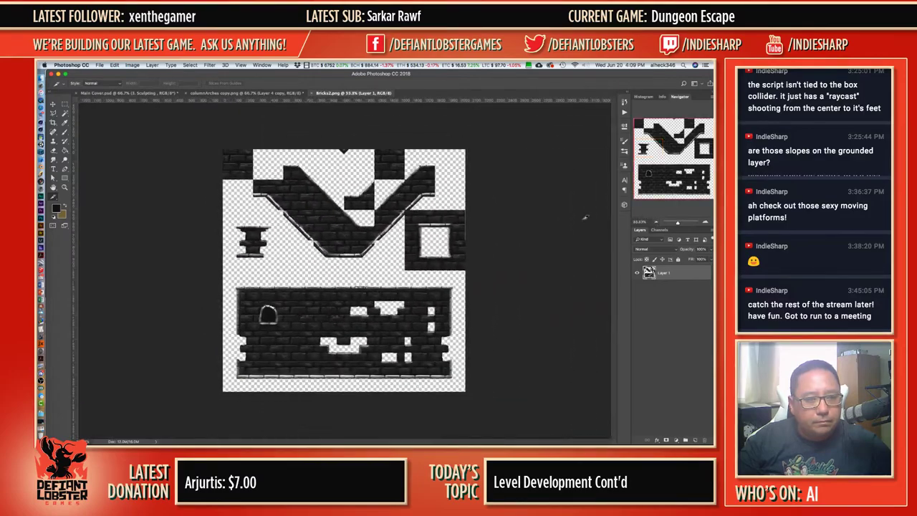
left_click_drag(218, 143, 512, 421)
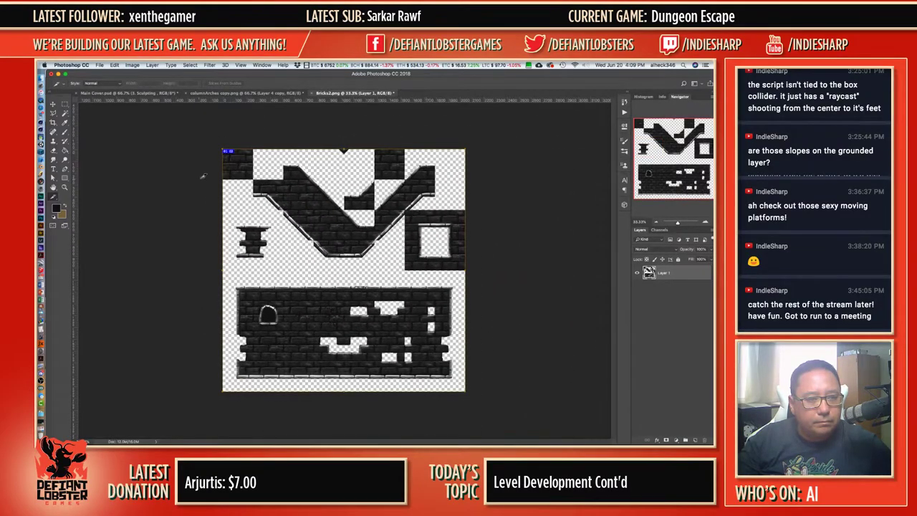
right_click(227, 152)
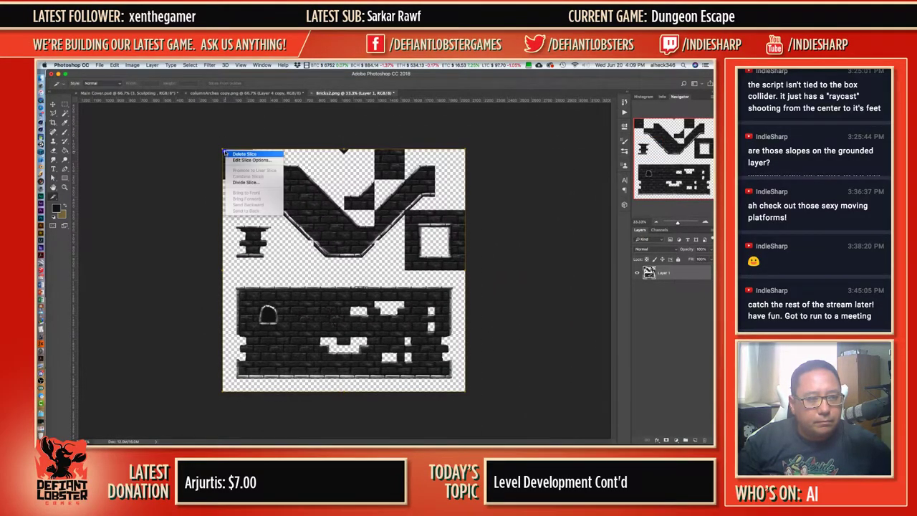
left_click(250, 188)
type("8")
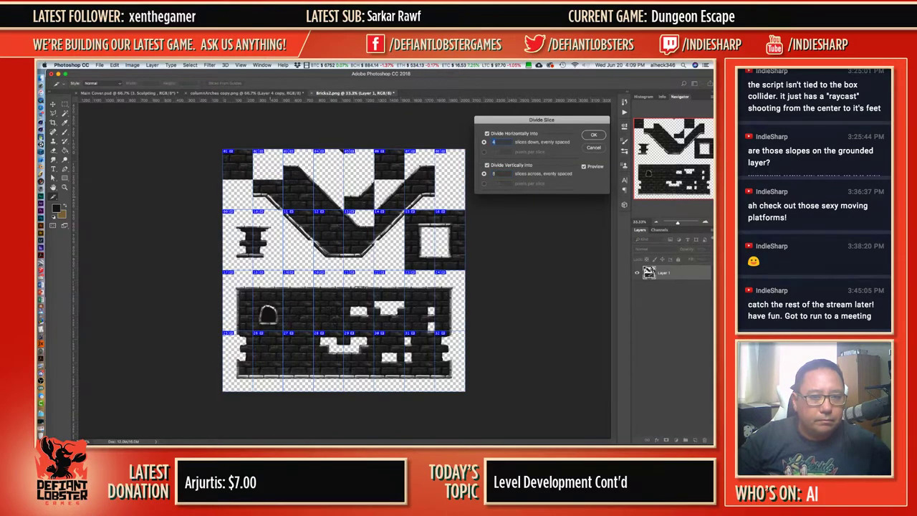
type("8")
key("Return")
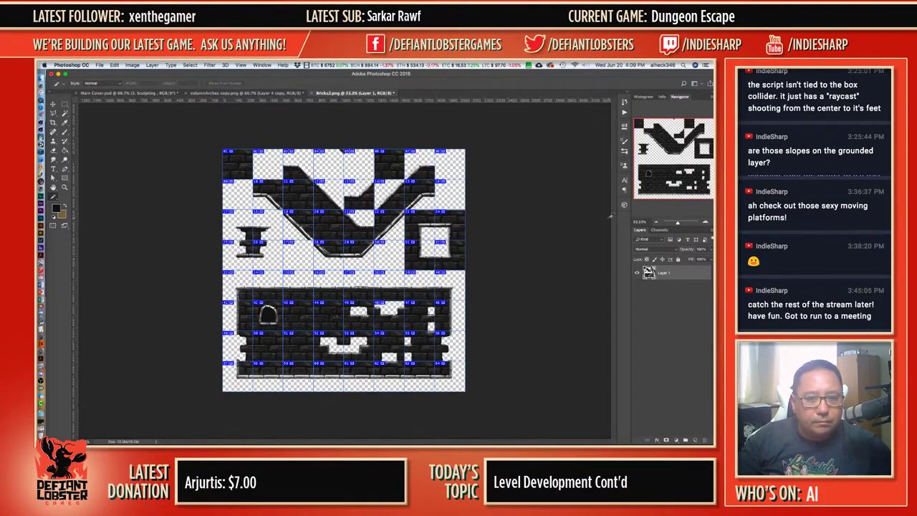
Marquee the areas along the slice borders between the brick pedestal and the diagonal ledge, and save Bricks2.png.
left_click(705, 224)
left_click(706, 224)
left_click(706, 224)
left_click(706, 223)
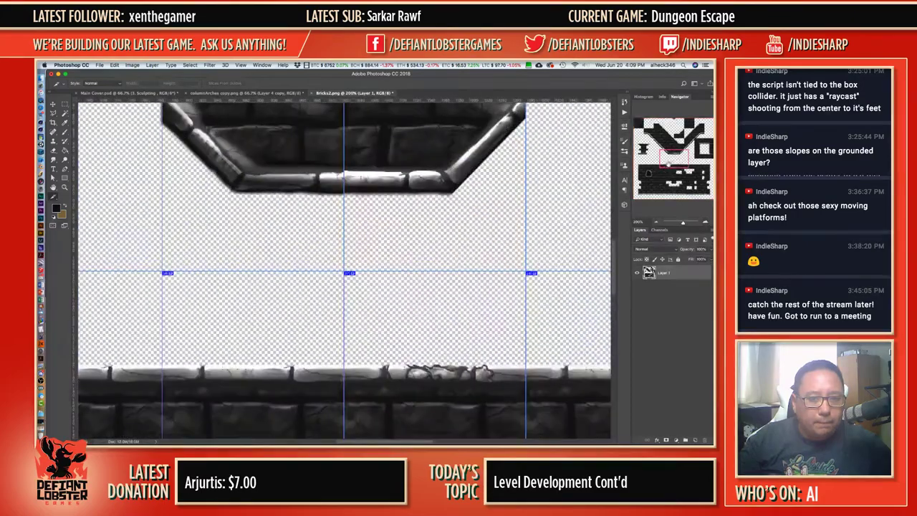
left_click_drag(668, 163, 637, 144)
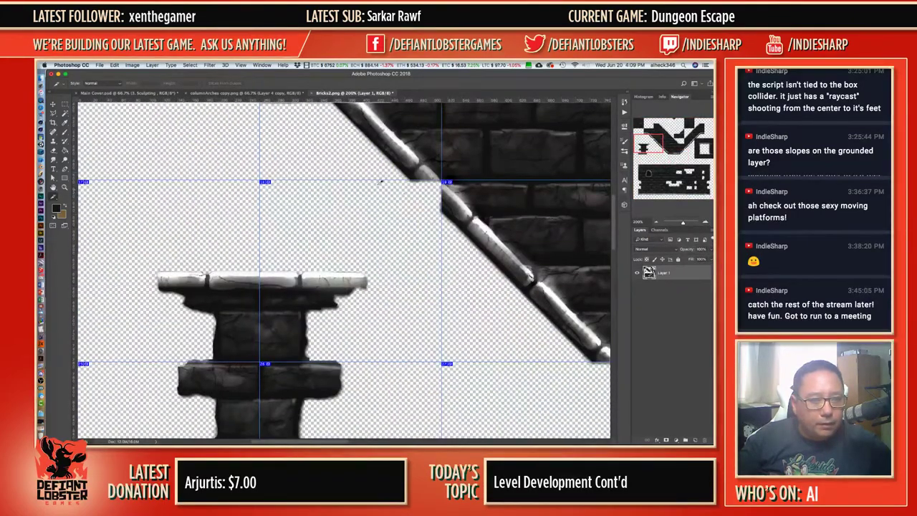
key("m")
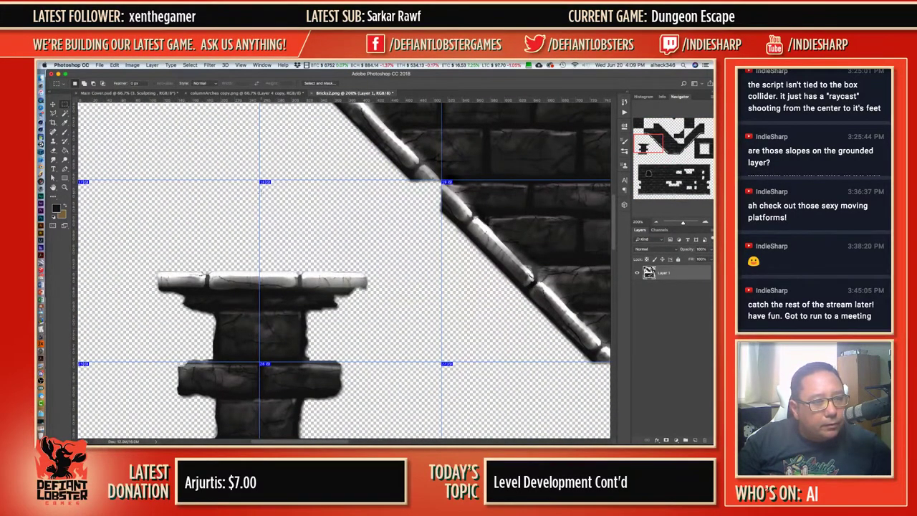
left_click_drag(260, 182, 442, 183)
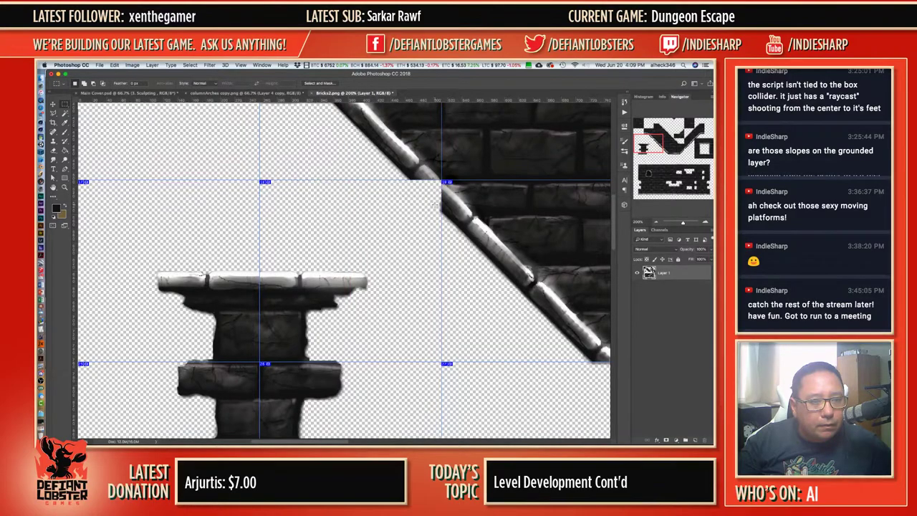
left_click_drag(439, 251, 441, 275)
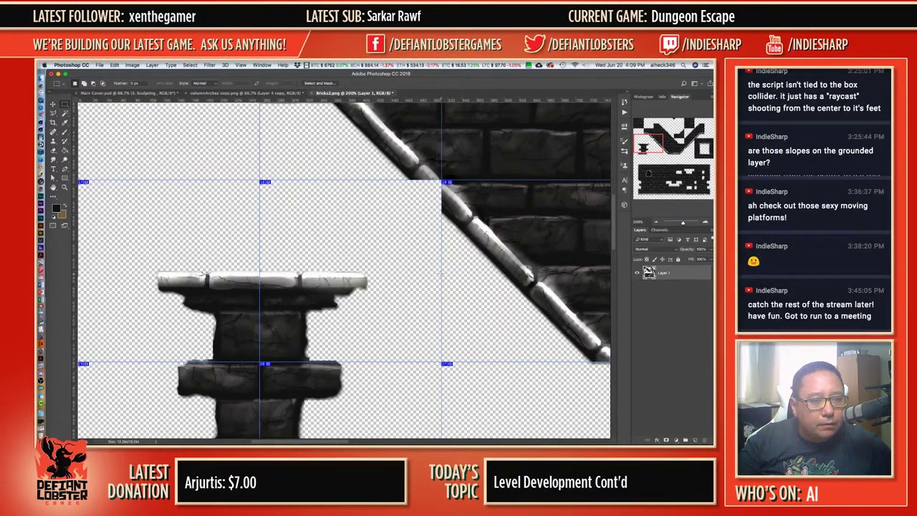
key("super+s")
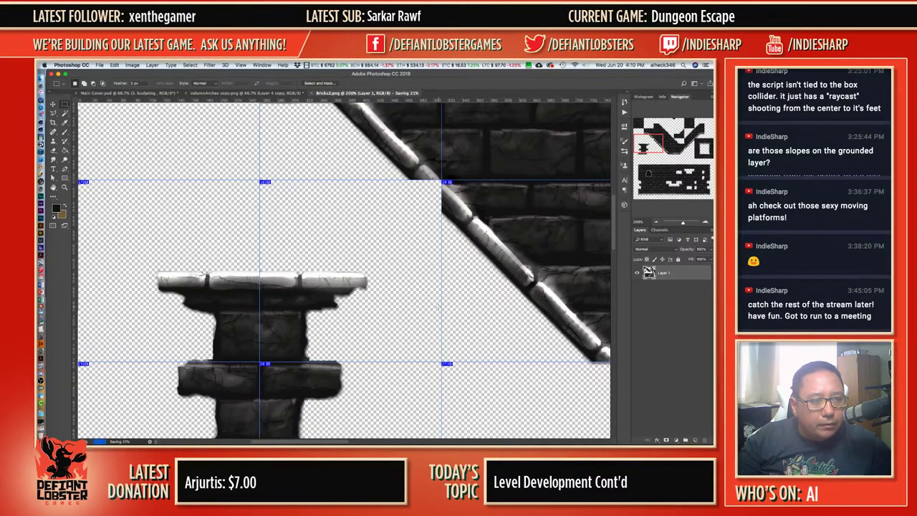
Switch to Unity, select the Bricks2 texture, and examine the underside of the pillar's ledge in the scene.
key("super+Tab")
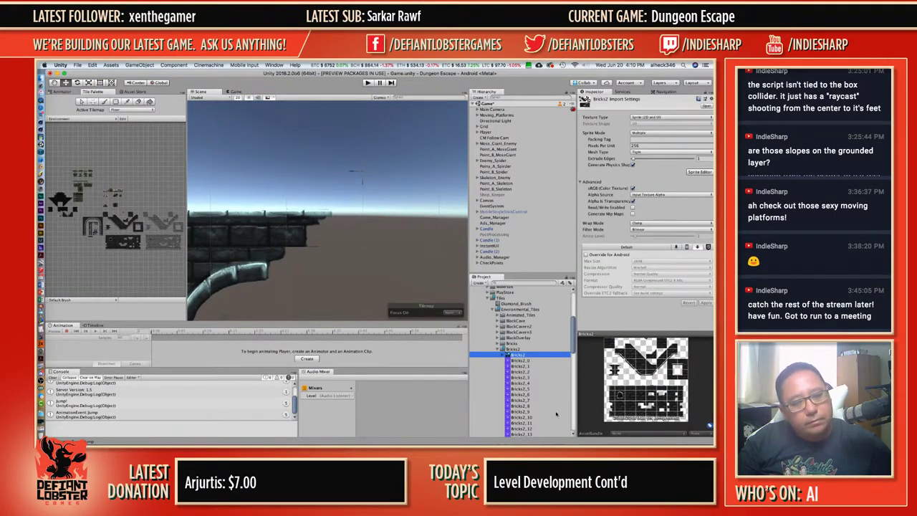
left_click(513, 350)
left_click(513, 355)
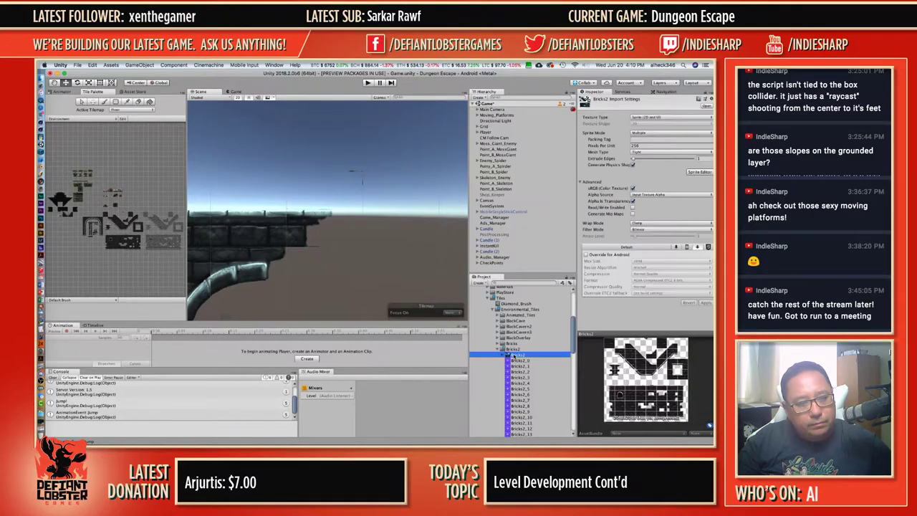
key("super+Tab")
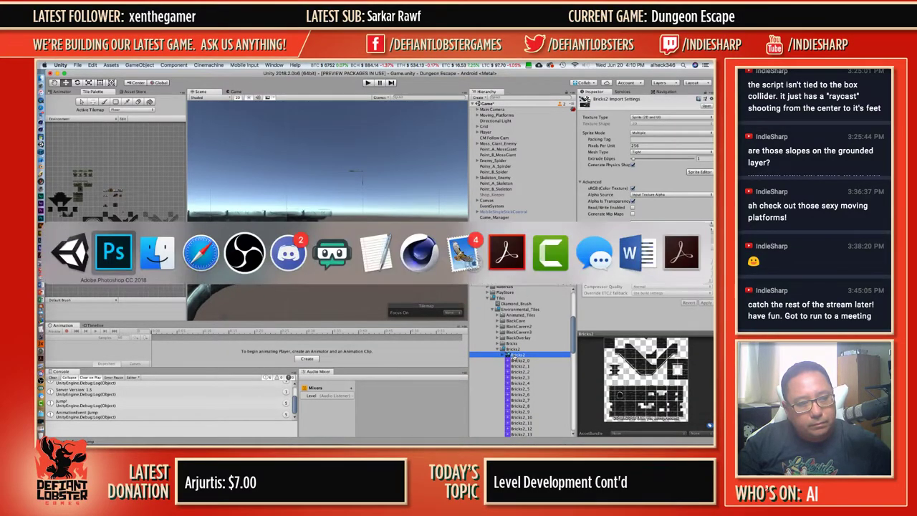
key("super+Tab")
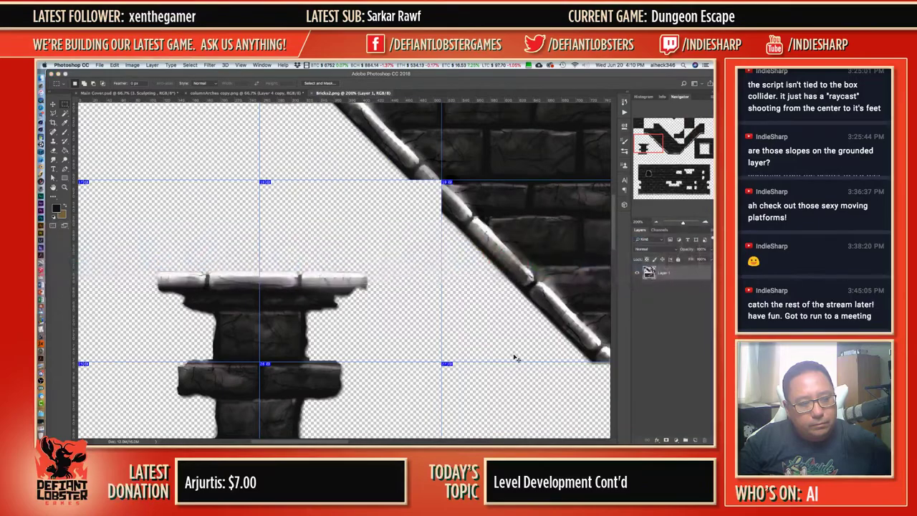
key("super+Tab")
key("super+shift+Tab")
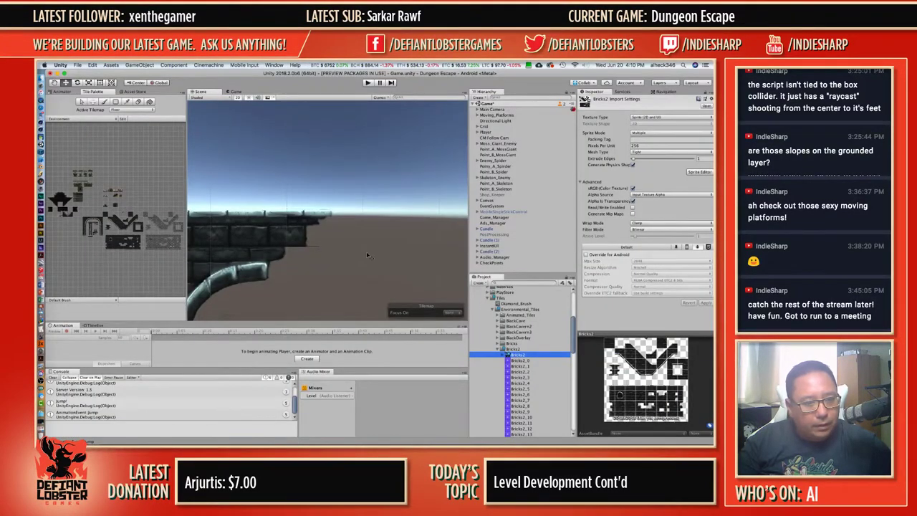
scroll(365, 253, "up", 5)
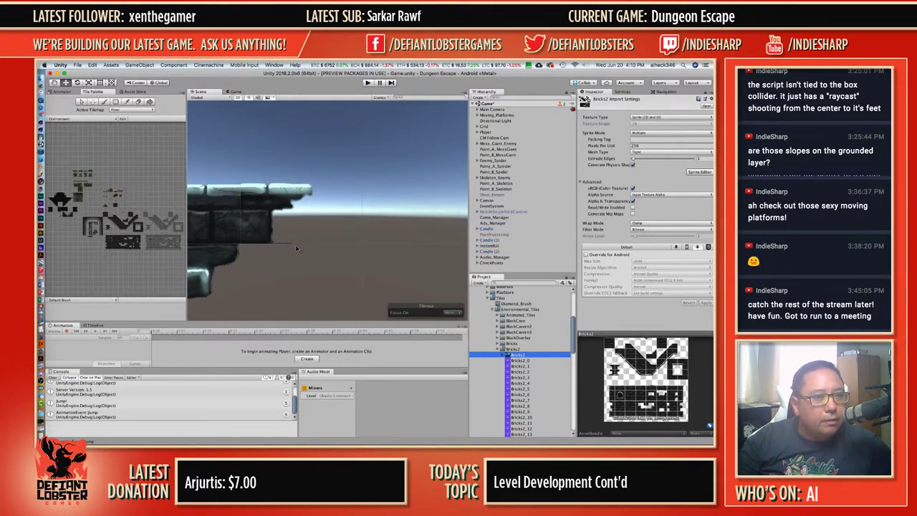
In Photoshop, clear the stray pixels beside the pedestal just above its middle brick on both sides, and save Bricks2.png.
key("super+Tab")
scroll(335, 342, "down", 3)
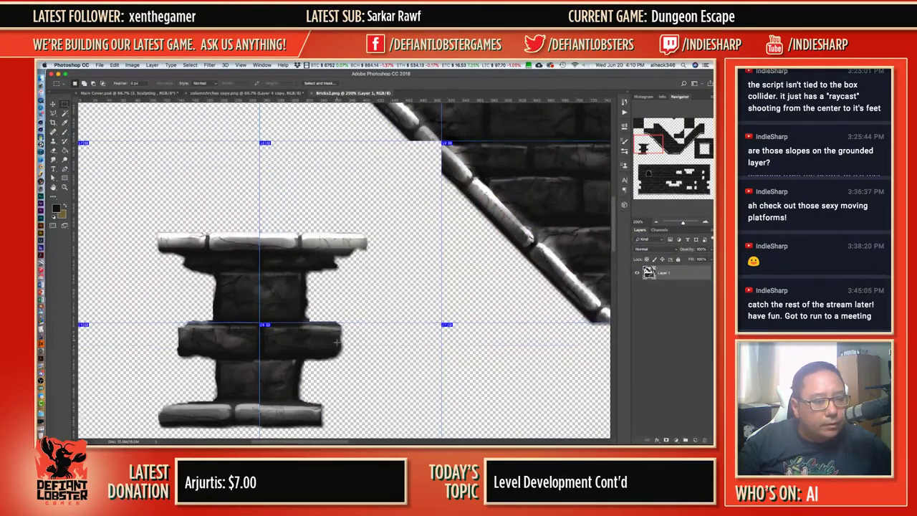
left_click_drag(355, 311, 307, 317)
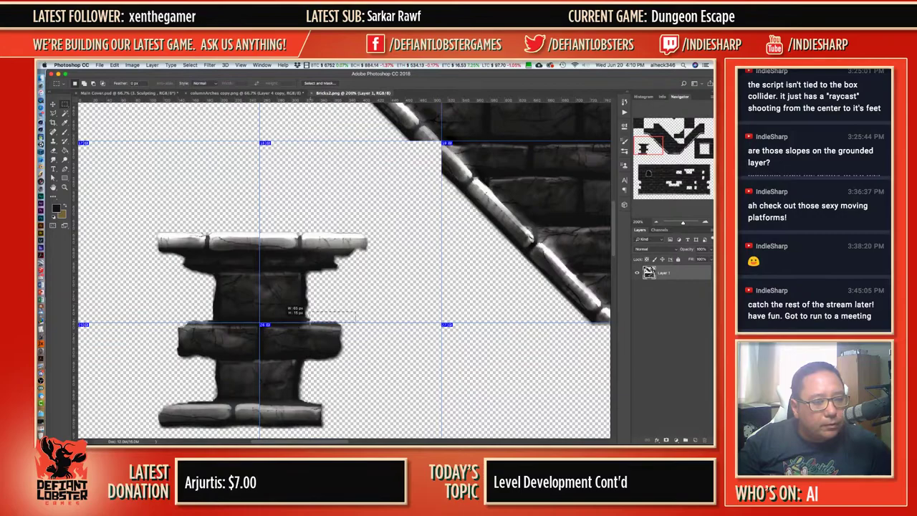
key("Delete")
left_click(407, 325)
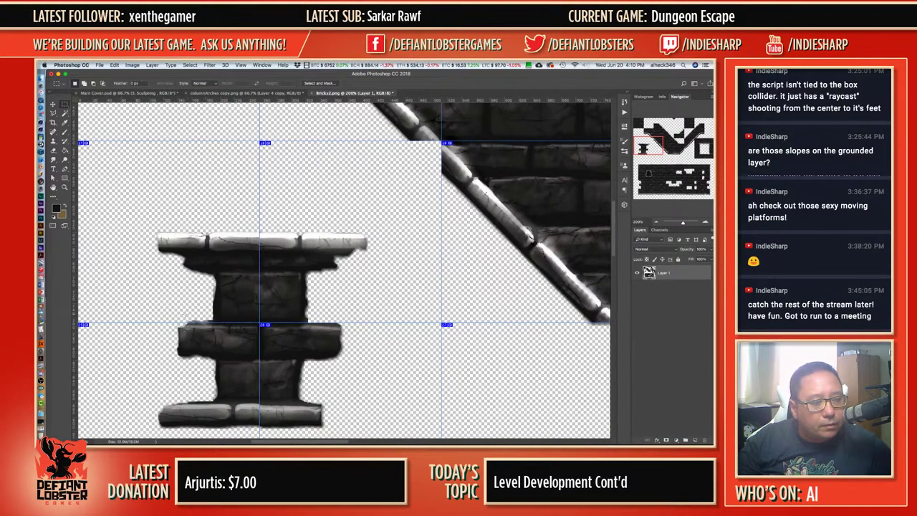
left_click_drag(168, 313, 214, 324)
key("super+x")
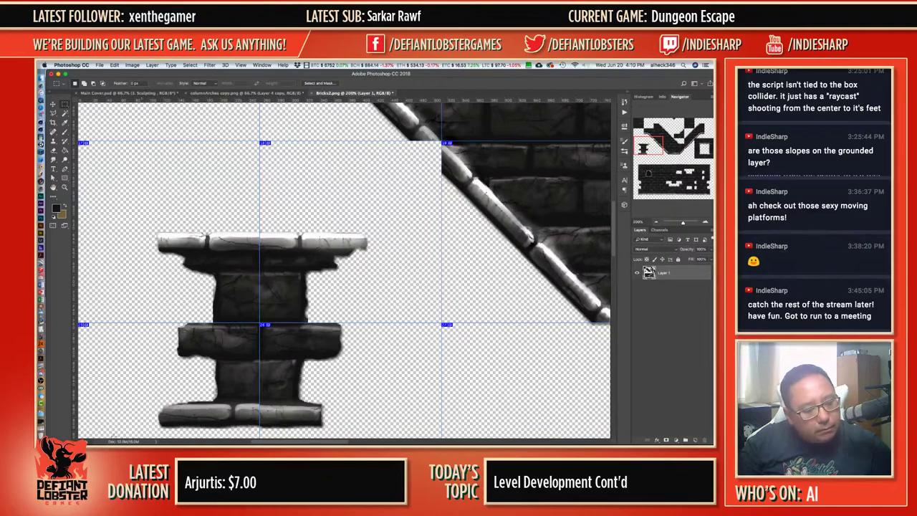
left_click(41, 424)
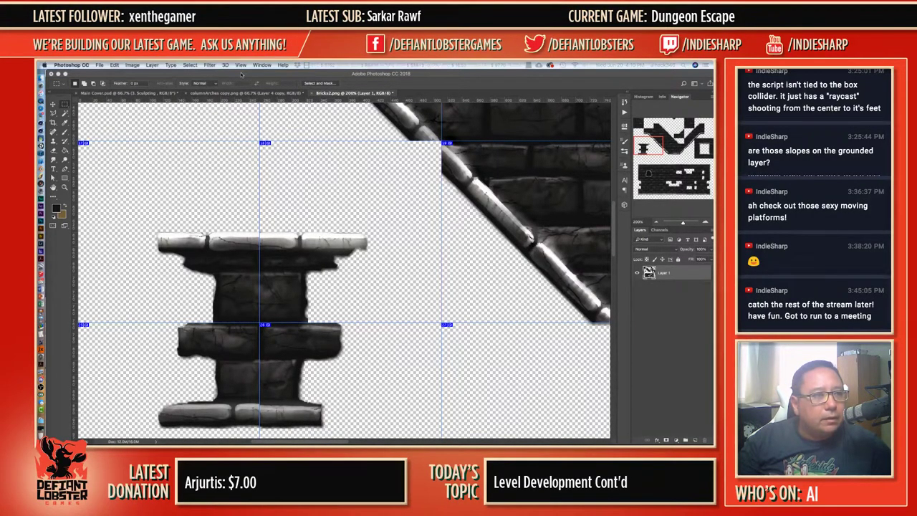
key("super+s")
Switch to Unity and inspect the updated ledge tiles and the row of pillars and arches in the scene.
key("super+Tab")
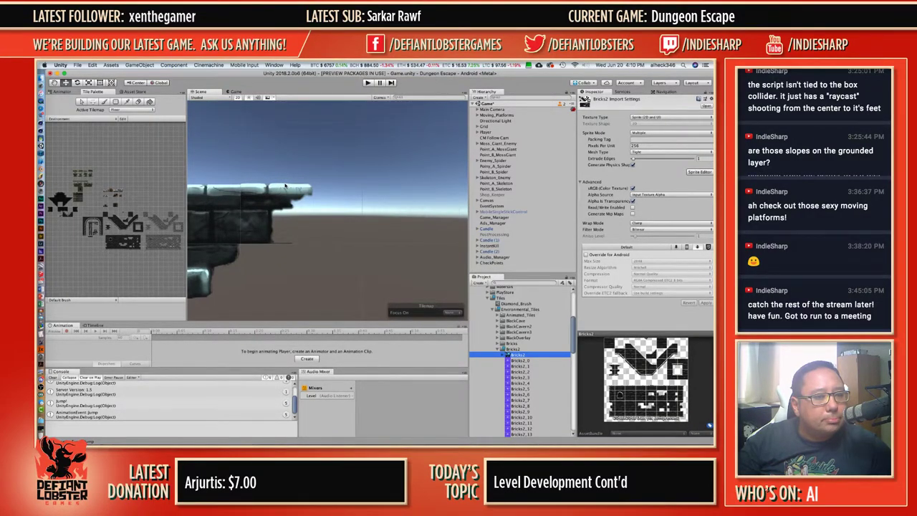
key("super+Tab")
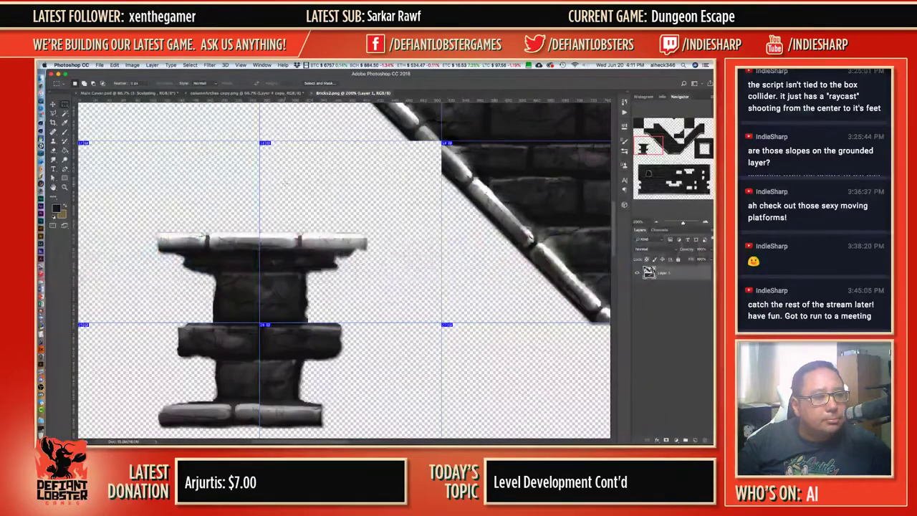
key("super+Tab")
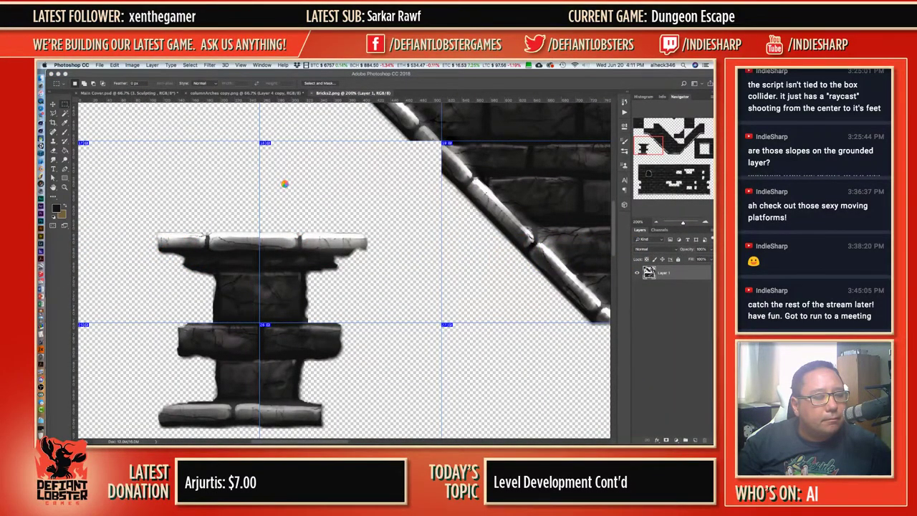
key("super+Tab")
scroll(293, 237, "down", 10)
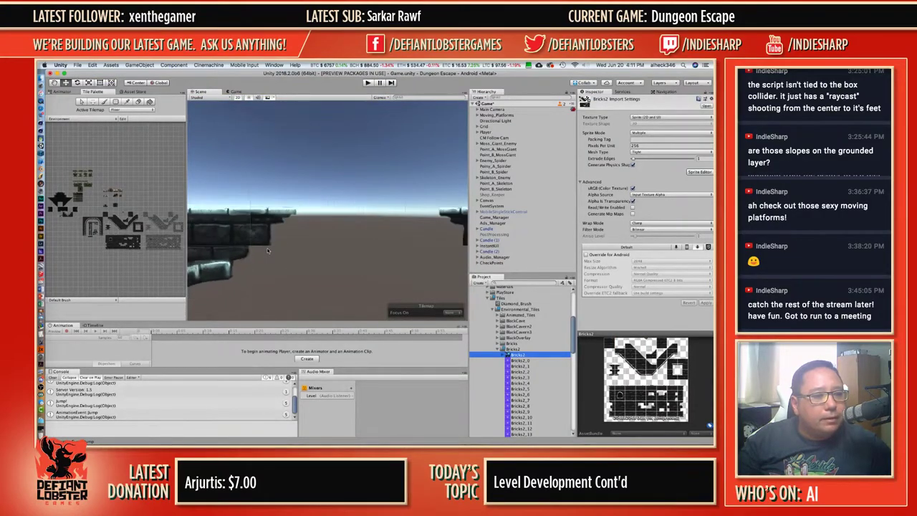
scroll(268, 250, "down", 5)
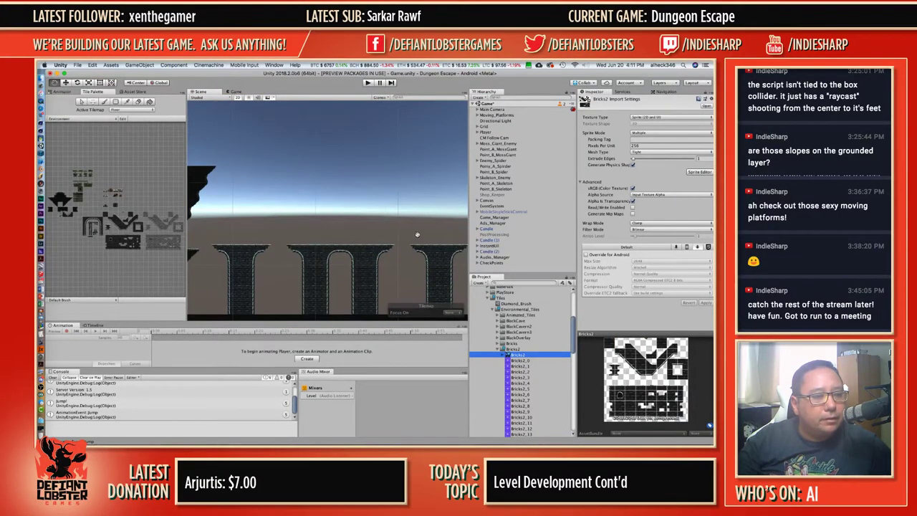
middle_click_drag(416, 233, 378, 173)
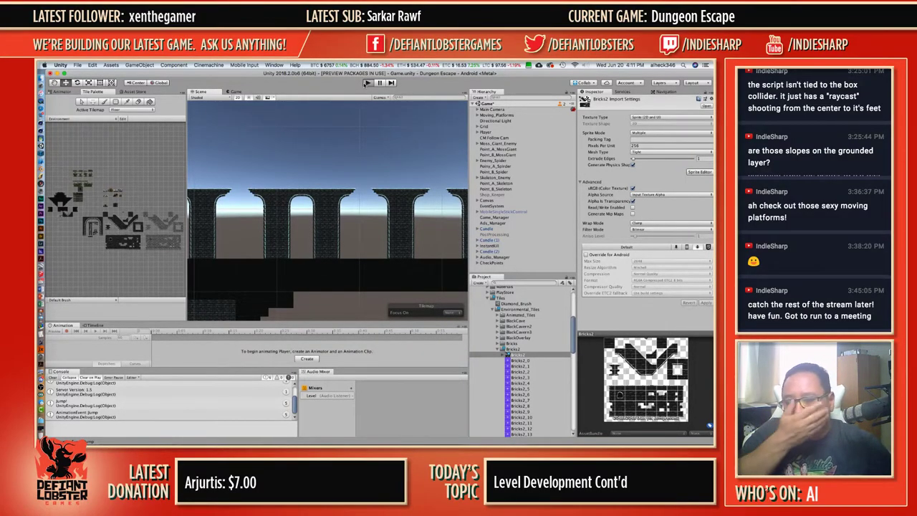
Start a playtest and run down the brick slopes, jumping across the gap onto the black cave ledge.
left_click(366, 83)
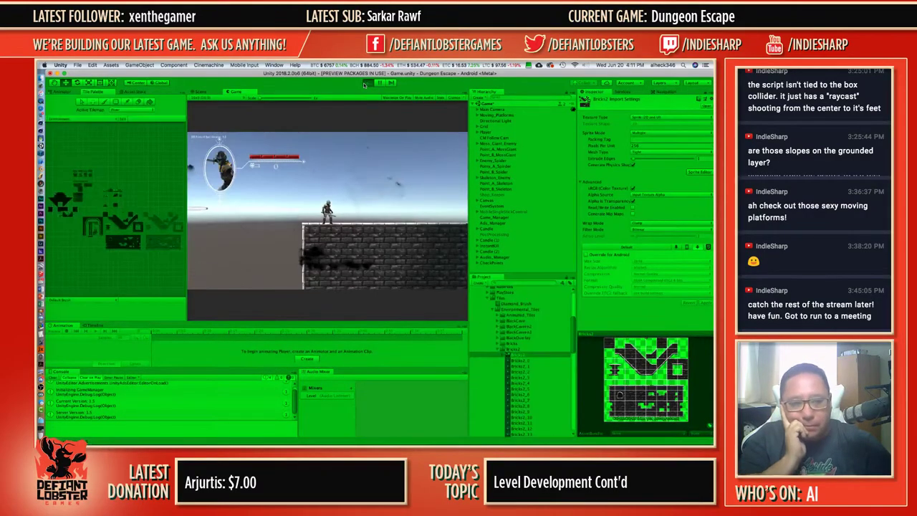
key("d")
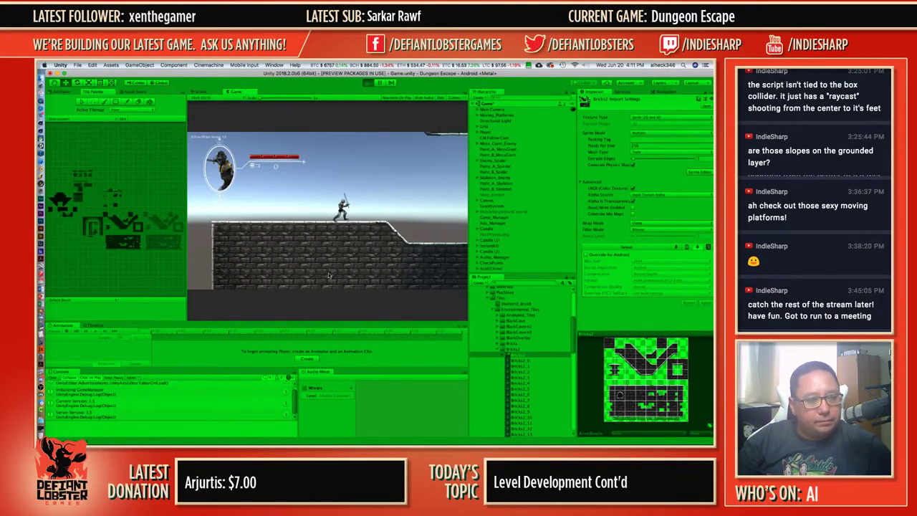
key("d")
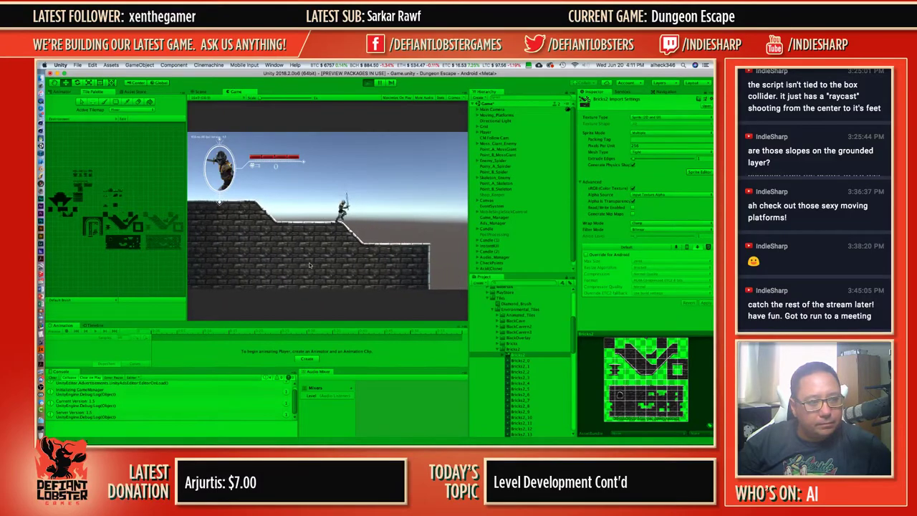
key("space")
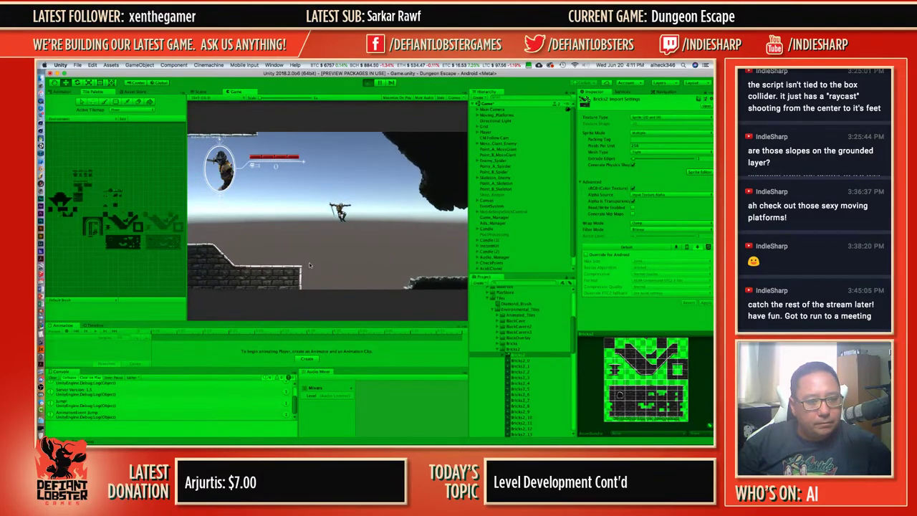
key("a")
key("space")
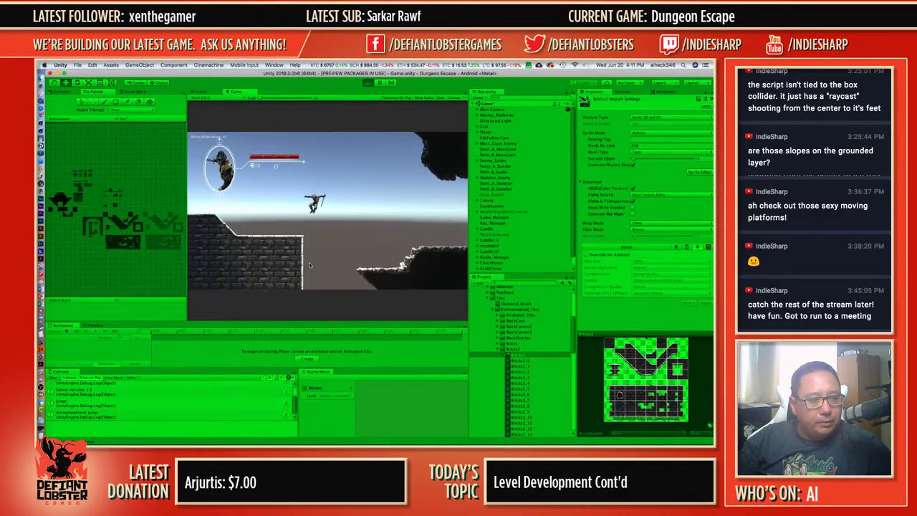
key("d")
key("space")
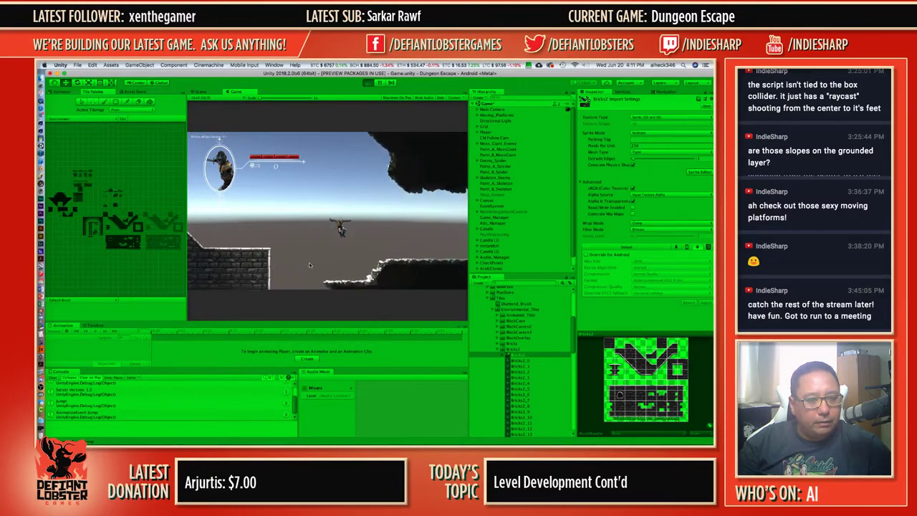
key("space")
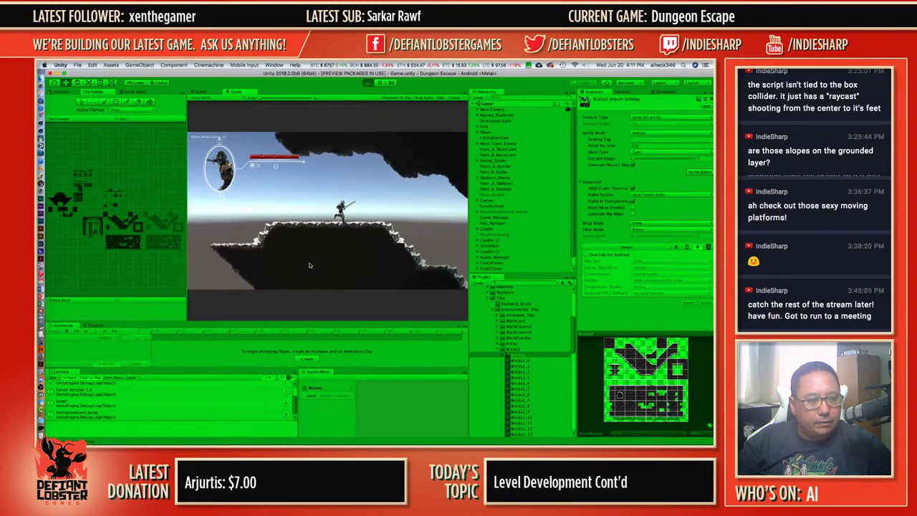
Run through the cave passage and jump from its end onto the first brick pillar.
key("space")
key("Right")
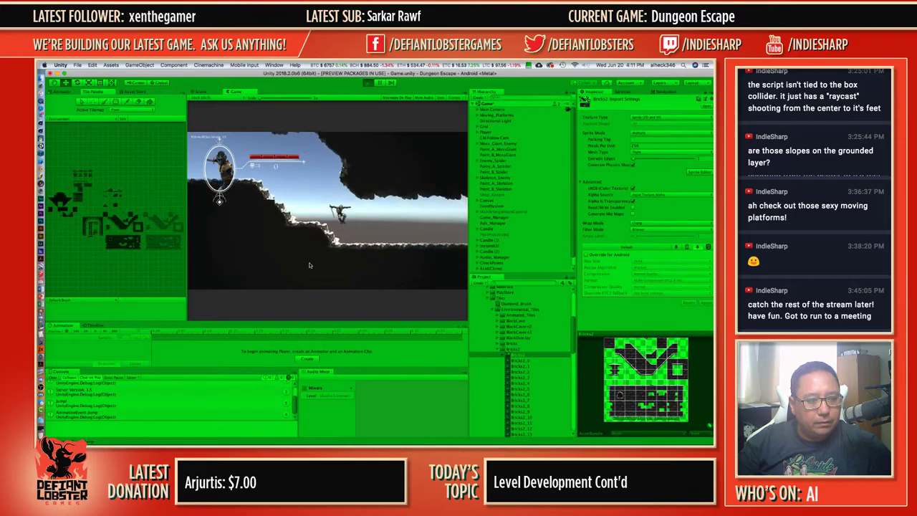
key("Right")
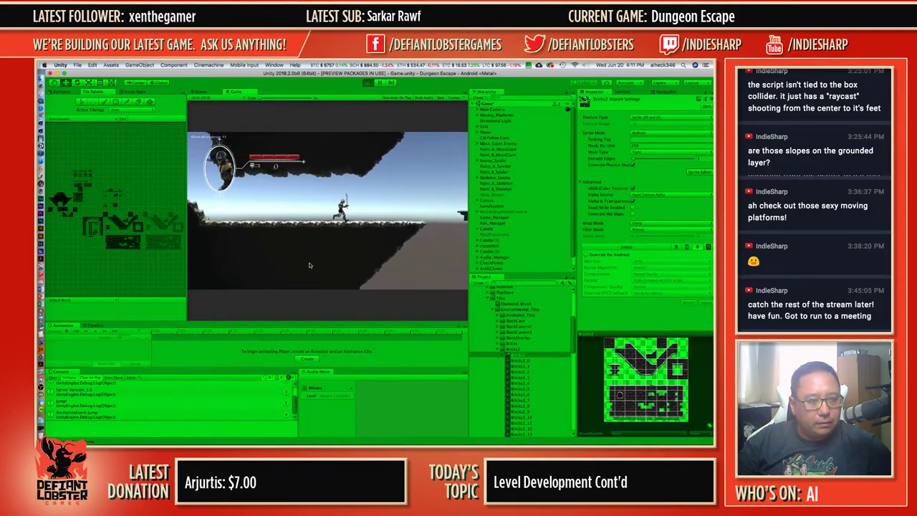
key("Right")
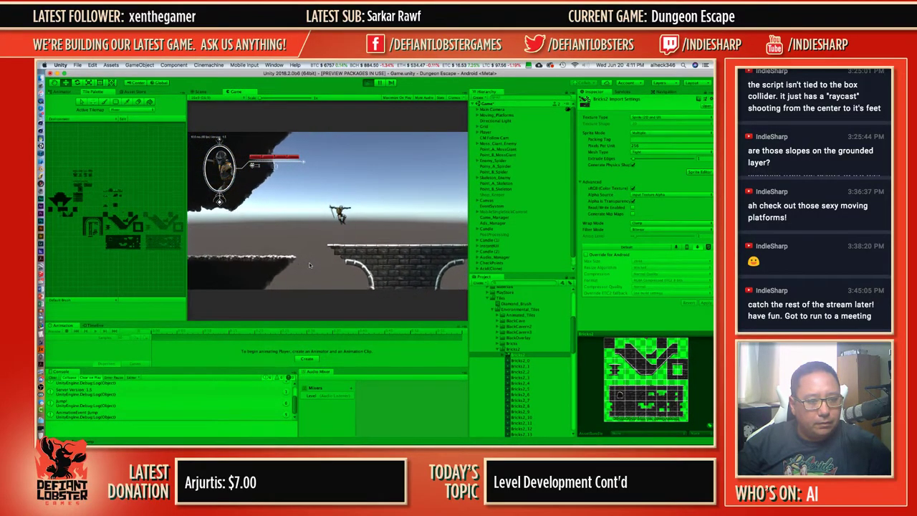
key("Right")
key("space")
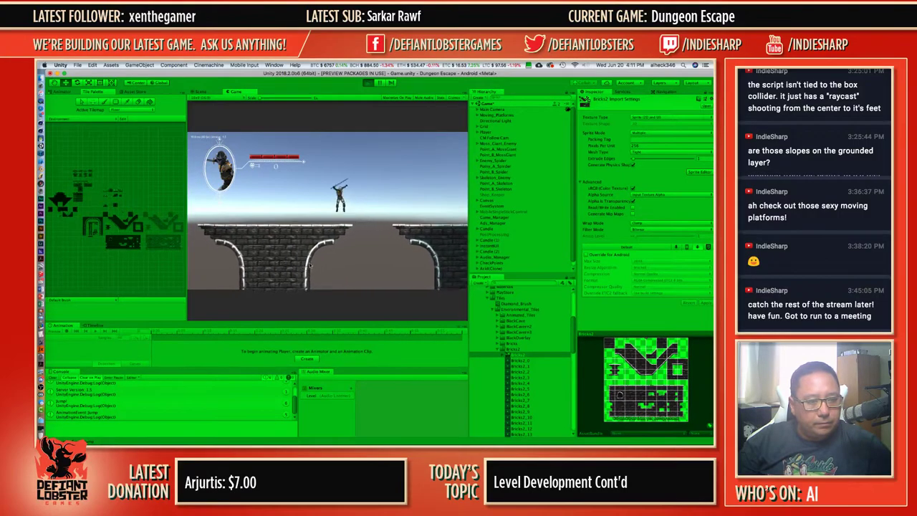
Playtest the pillar and arcade route, jumping the gaps and running along the arches, and end the playtest.
key("Right")
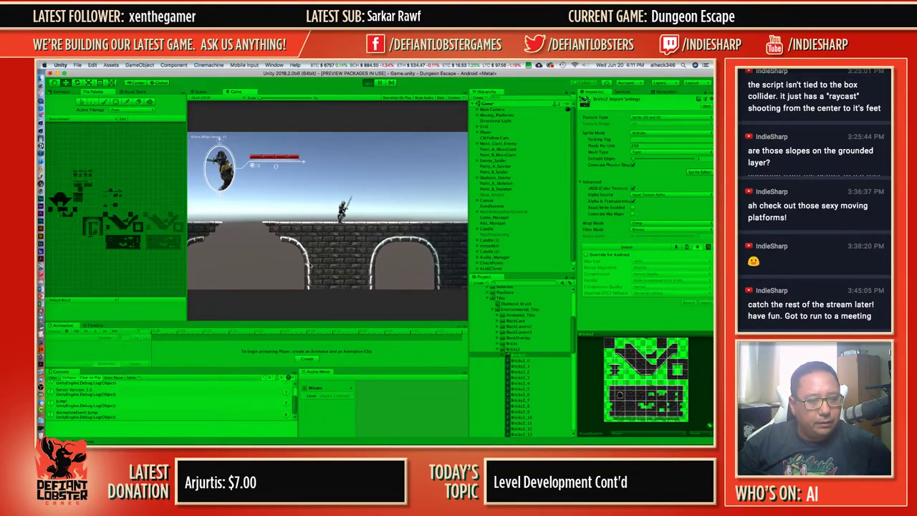
key("Right")
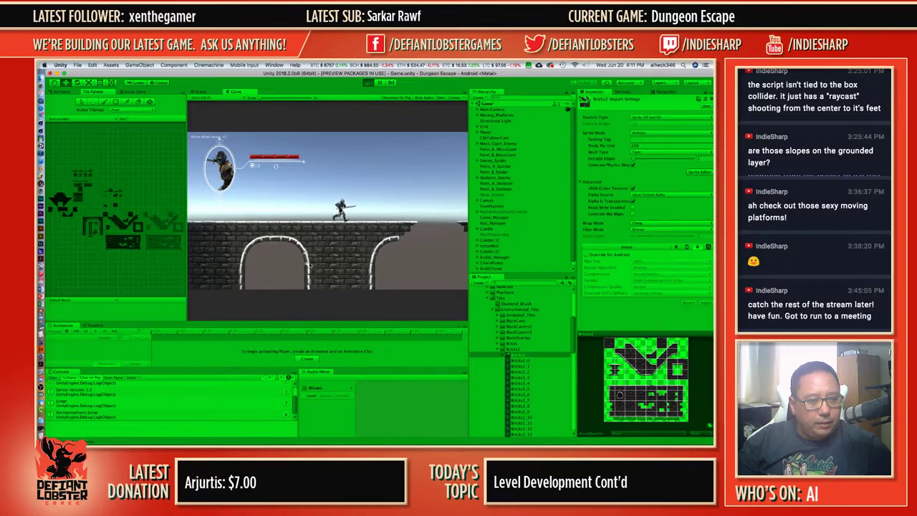
key("space")
key("Right")
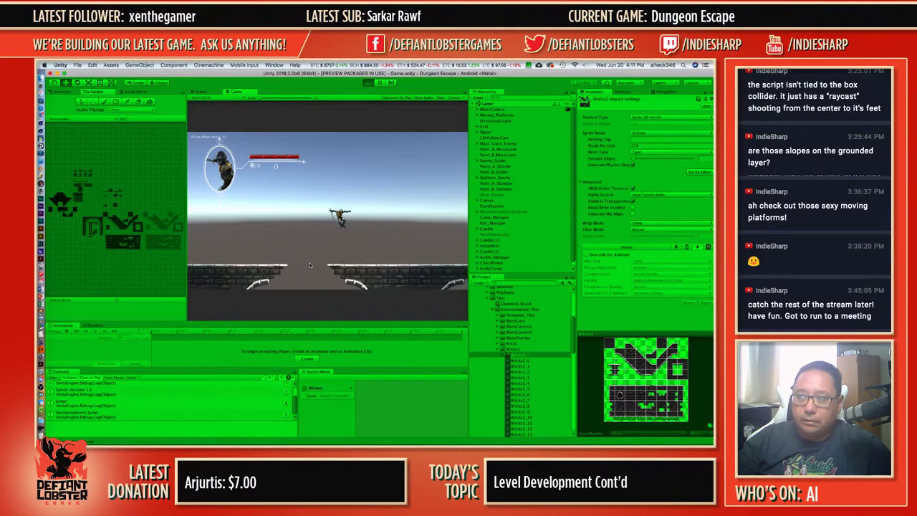
key("Right")
key("space")
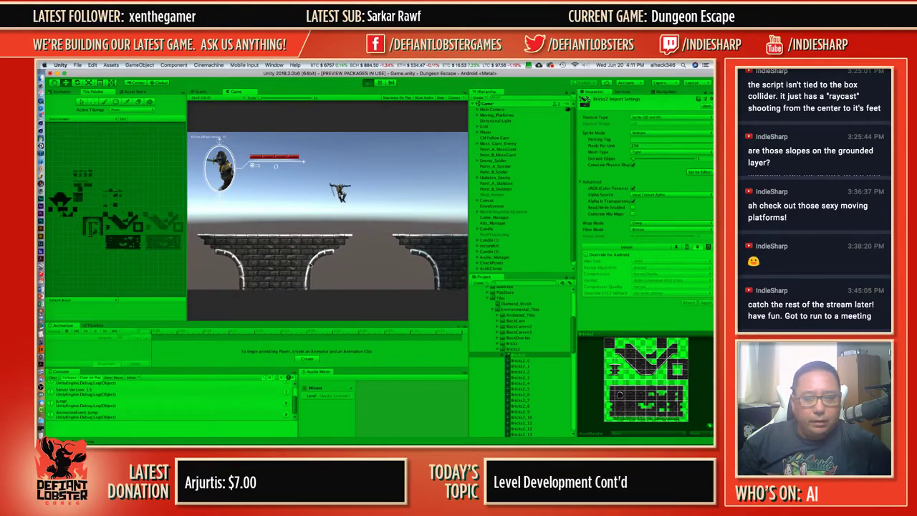
key("Right")
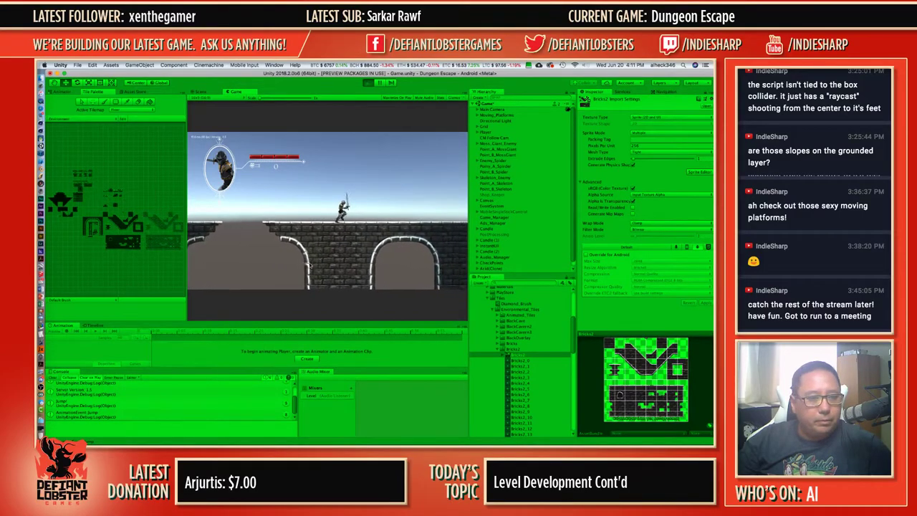
key("Right")
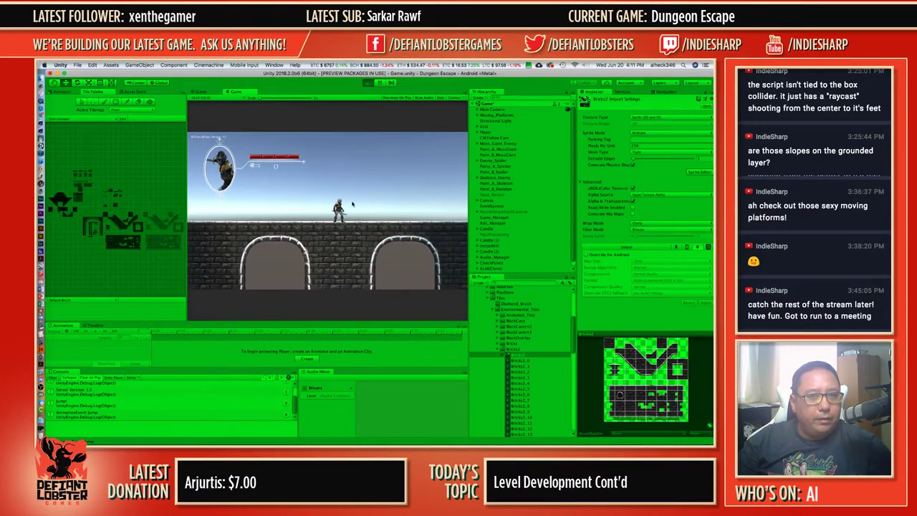
key("Right")
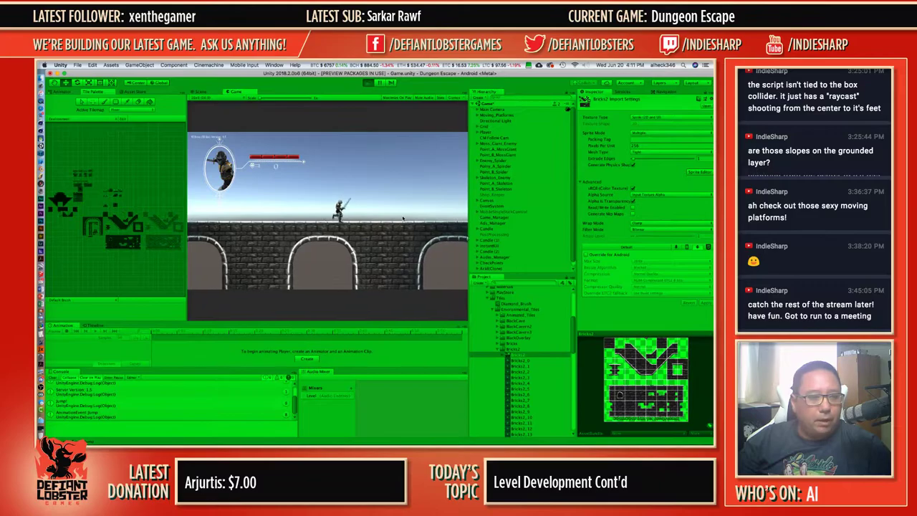
key("Right")
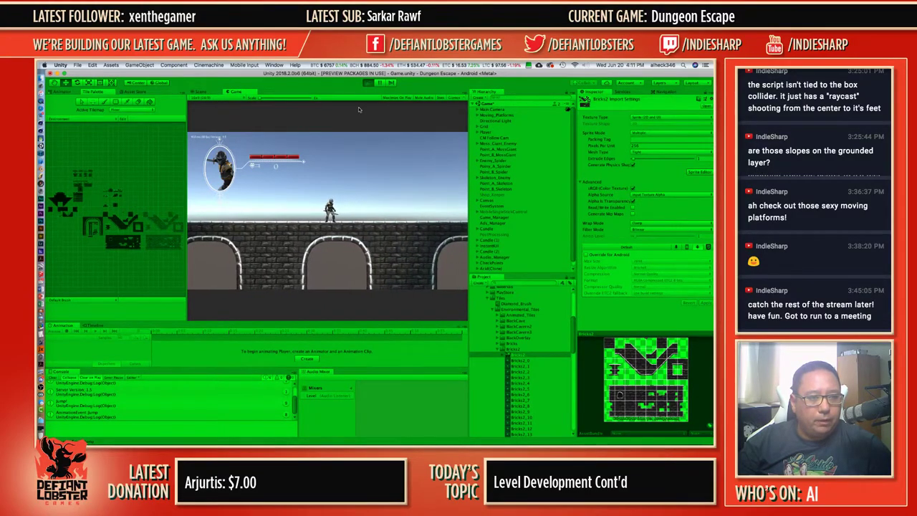
left_click(368, 83)
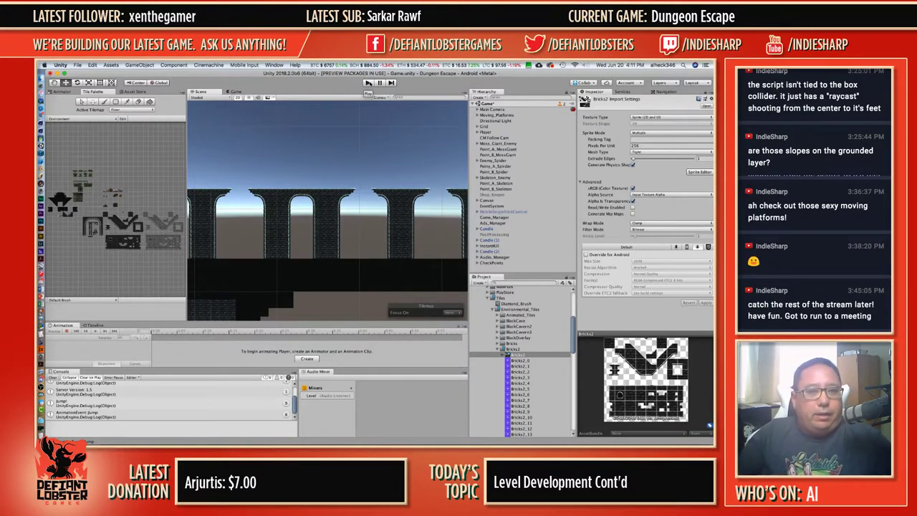
Lower the brick ceiling over the starting corridor using a copy of its underside tiles, and fill the leftover gaps above with brick.
scroll(250, 224, "down", 4)
middle_click_drag(250, 225, 432, 218)
middle_click_drag(284, 164, 363, 207)
scroll(363, 208, "up", 5)
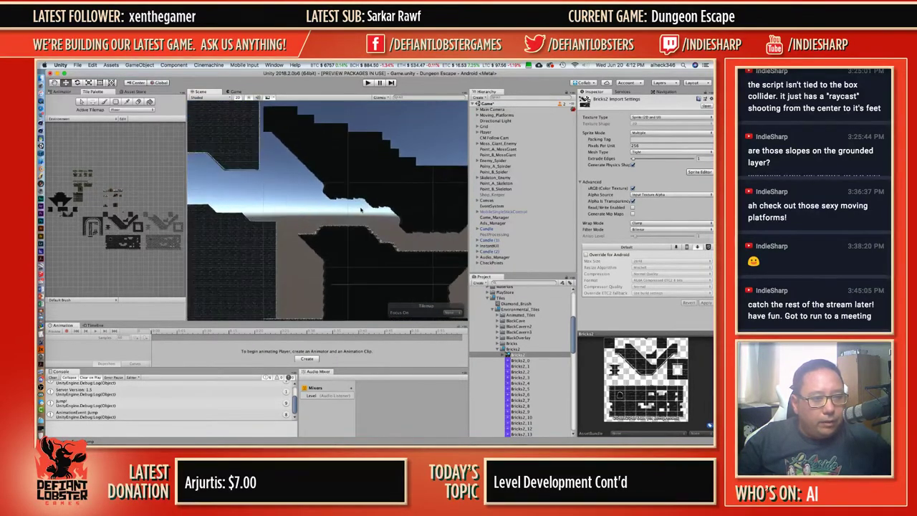
left_click_drag(291, 214, 450, 210)
scroll(337, 212, "down", 5)
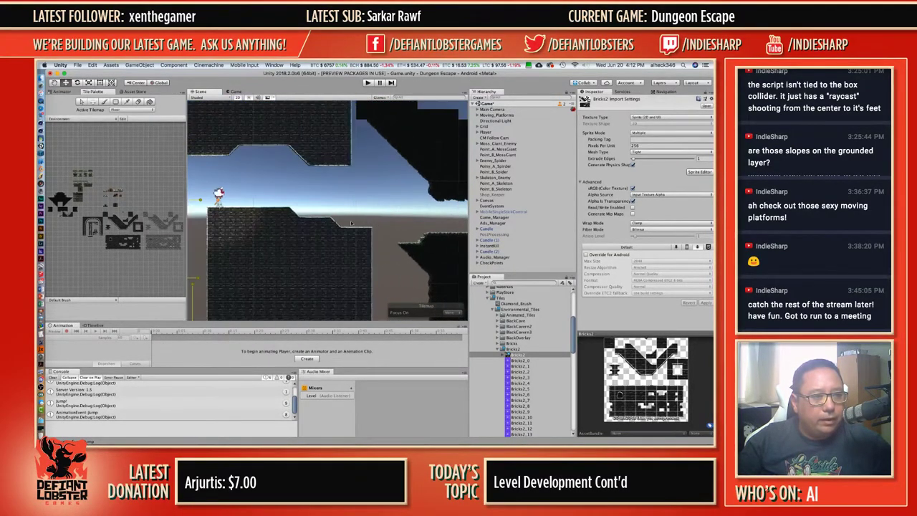
left_click_drag(277, 207, 379, 205)
scroll(337, 201, "up", 2)
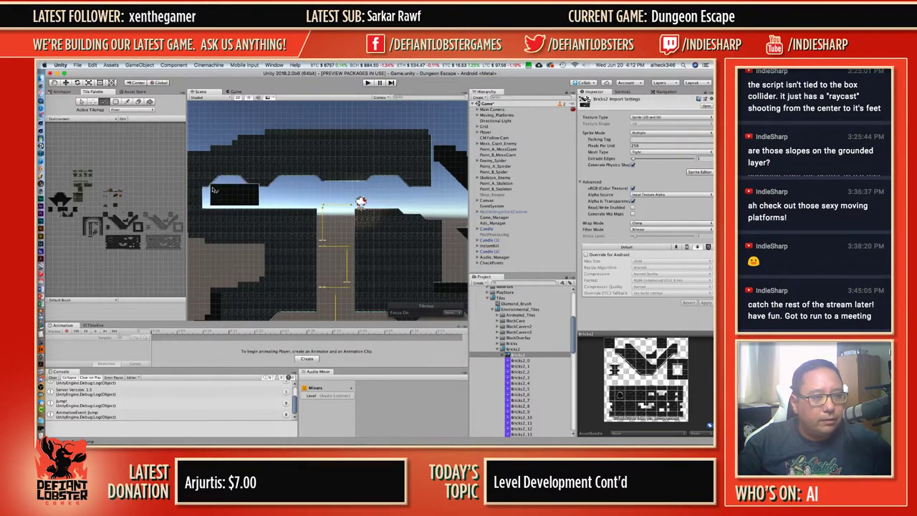
key("i")
left_click_drag(198, 171, 436, 200)
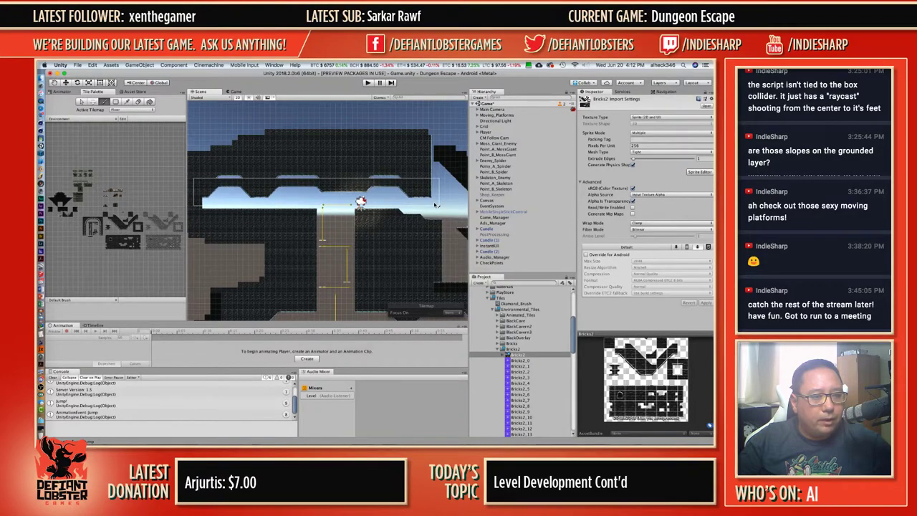
key("b")
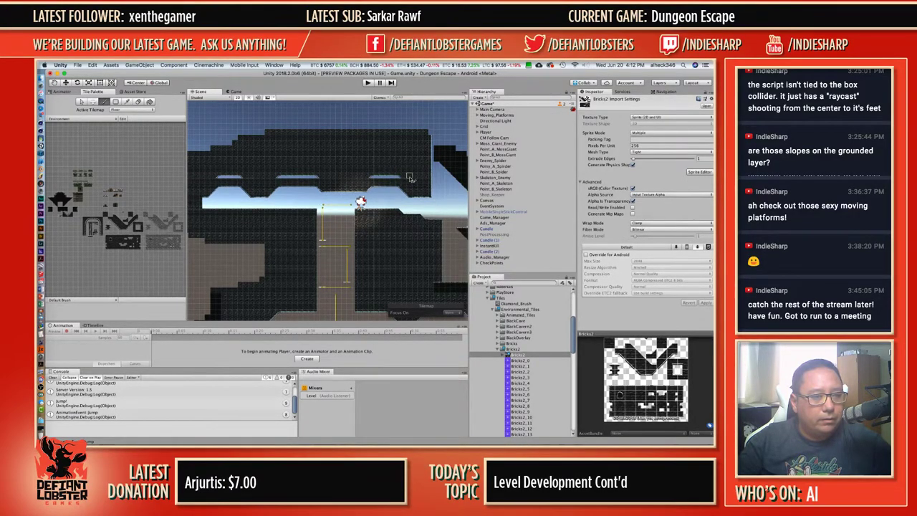
left_click_drag(412, 178, 207, 179)
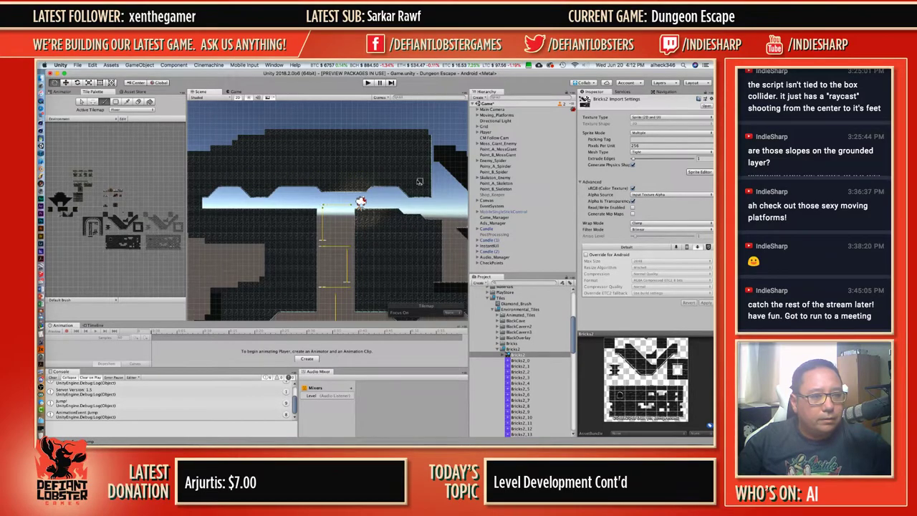
Extend the sloped underside of the hanging black cave ceiling toward the brick corridor using tiles picked from the same overhang.
middle_click_drag(420, 182, 290, 144)
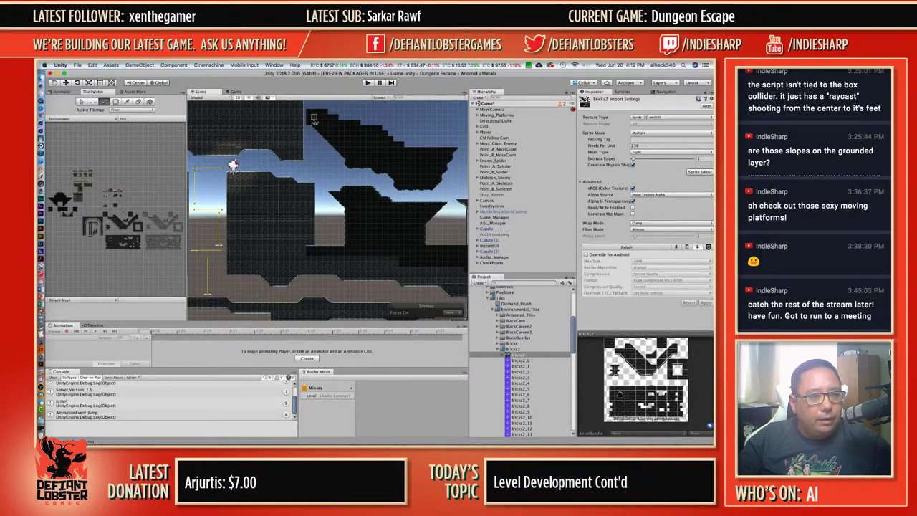
mouse_move(324, 132)
left_mouse_down()
mouse_move(358, 169)
mouse_move(377, 174)
left_mouse_up()
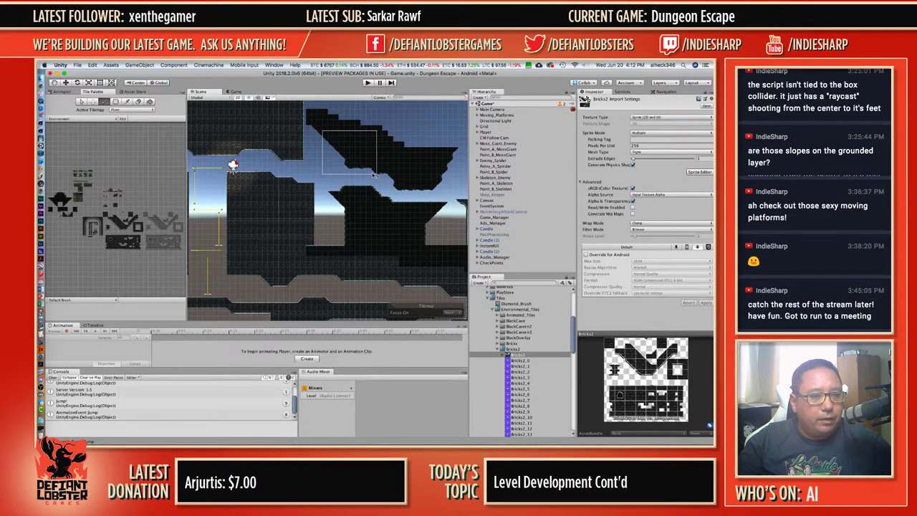
left_click(378, 174)
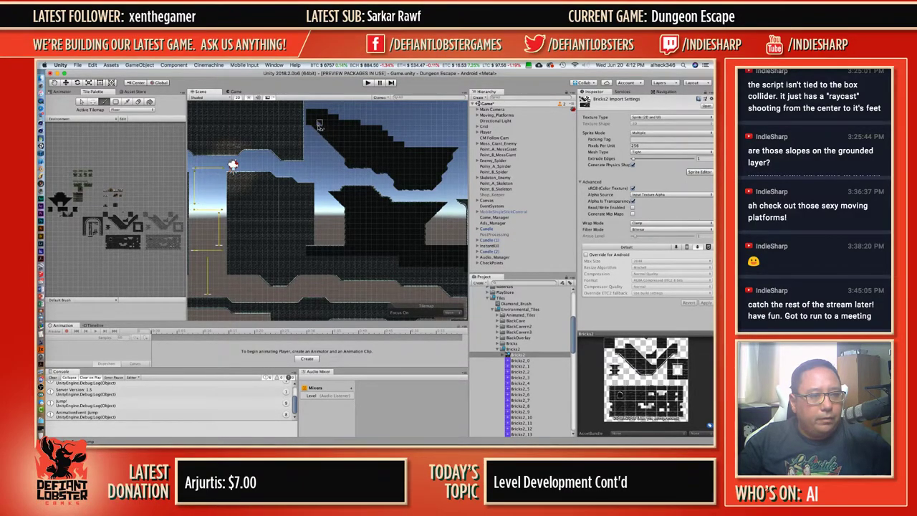
key("i")
left_click_drag(331, 134, 369, 171)
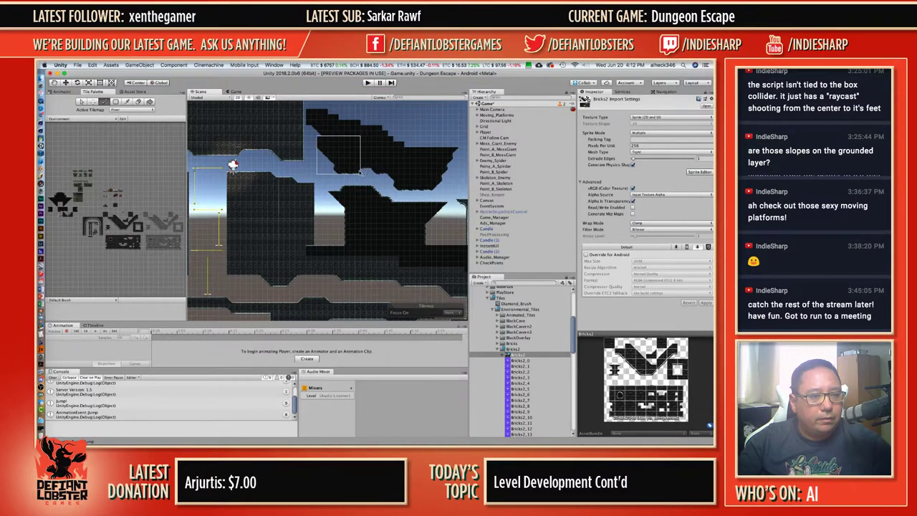
key("i")
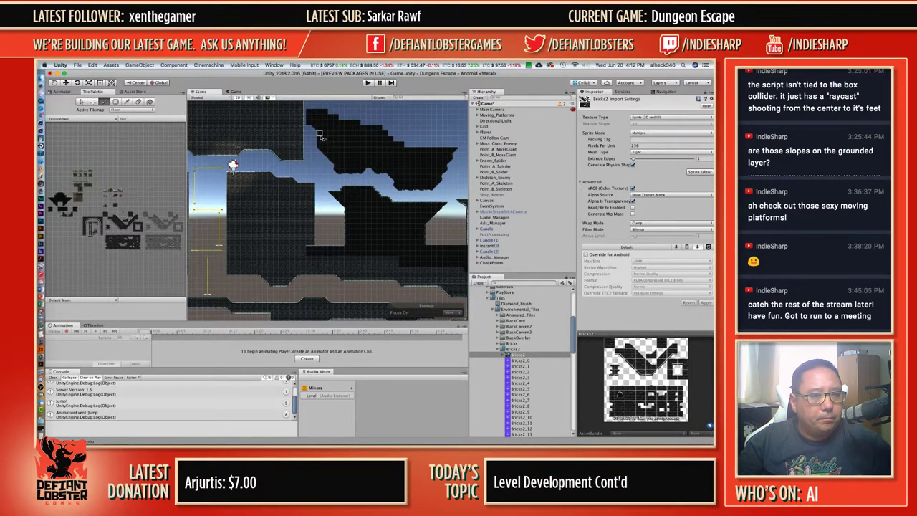
Check the reshaped ceilings from a wider view, save the Game scene, and start another playtest.
scroll(344, 154, "down", 5)
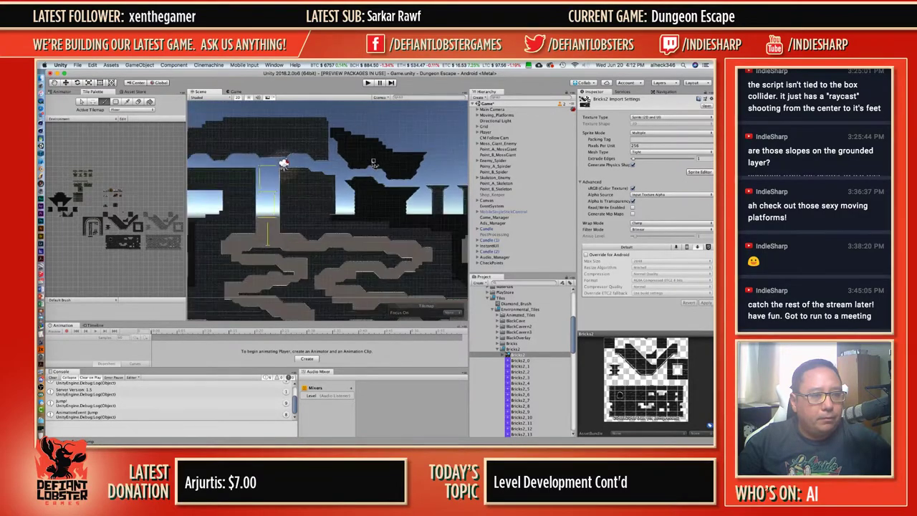
middle_click_drag(365, 164, 385, 155)
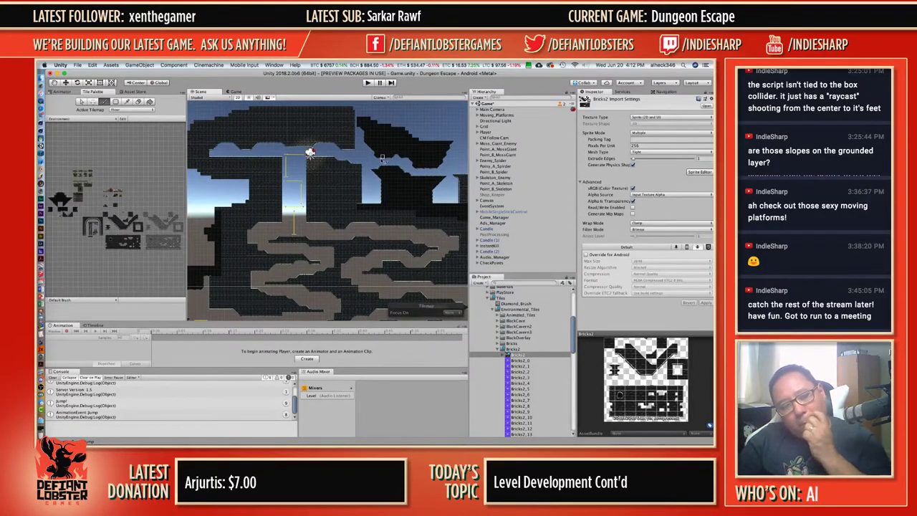
key("super+s")
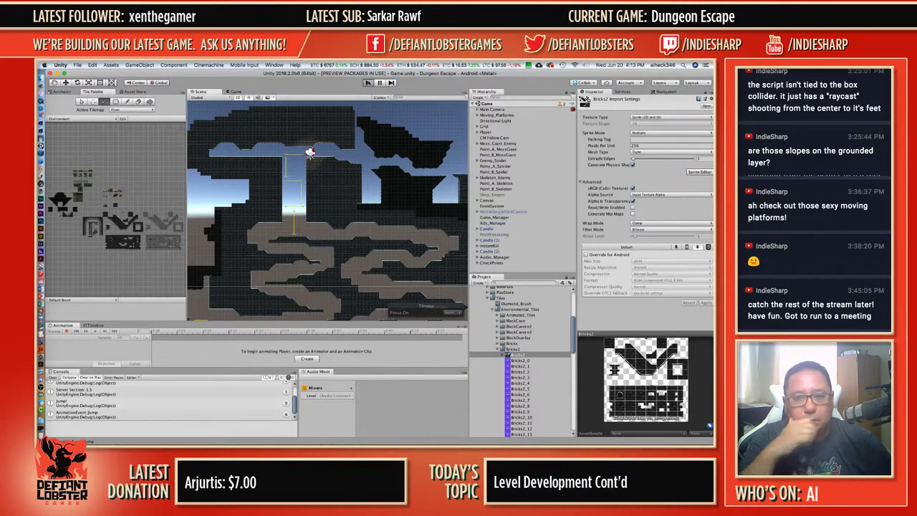
key("super+p")
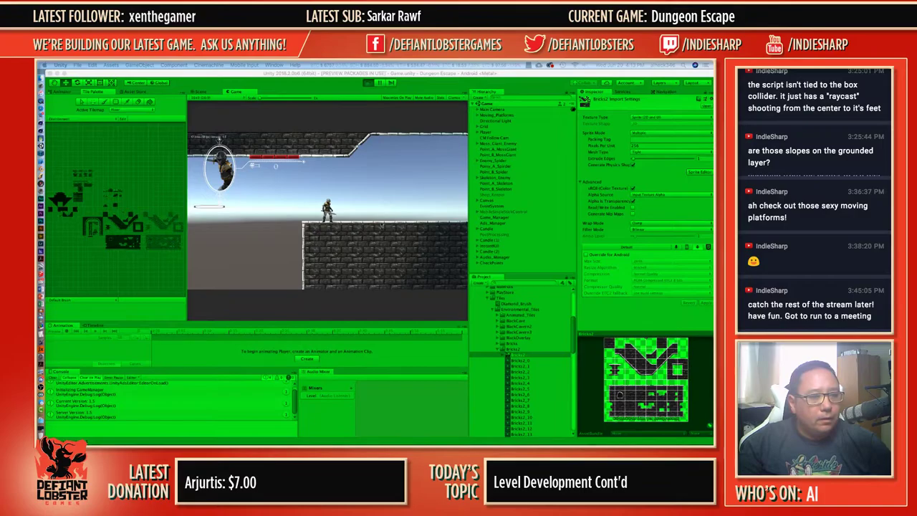
Playtest the starting corridor and cave ledges under the reshaped ceilings, jumping both gaps to reach the brick platform, and end the playtest.
left_click(369, 214)
key("d")
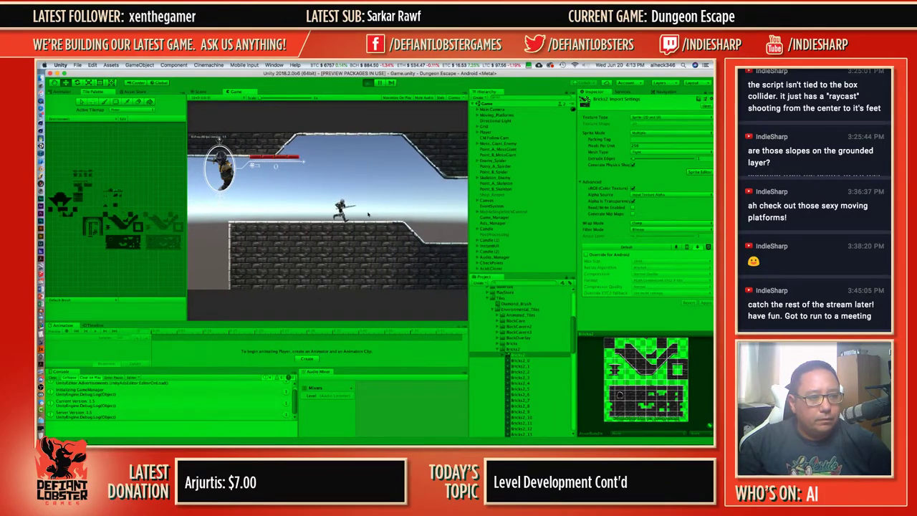
key("Right")
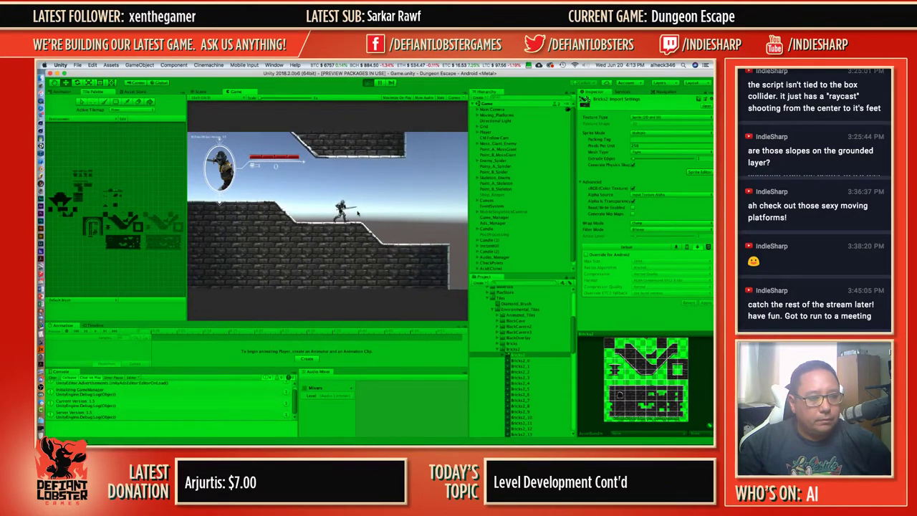
key("Right")
key("space")
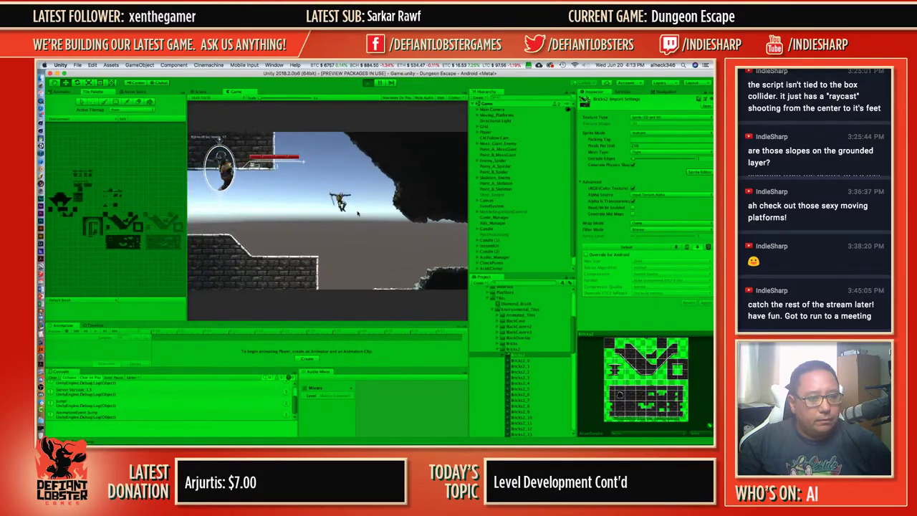
key("Right")
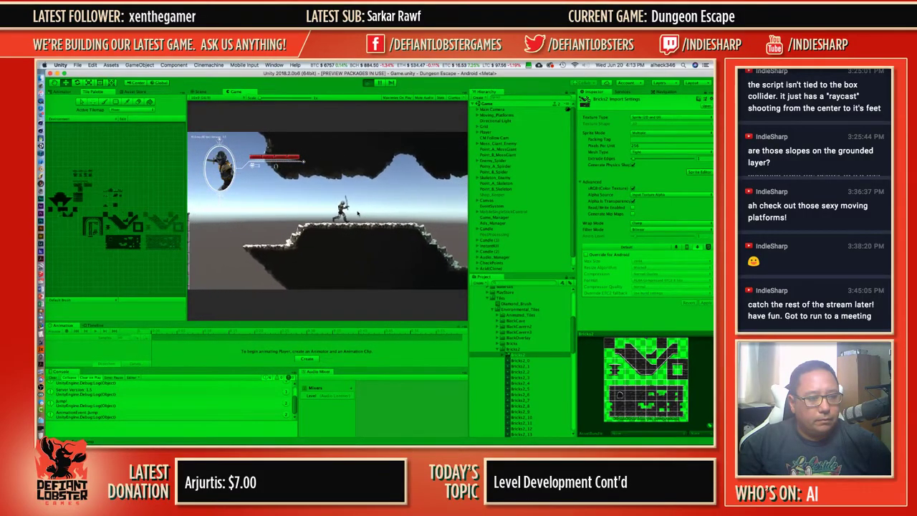
key("Right")
key("Right")
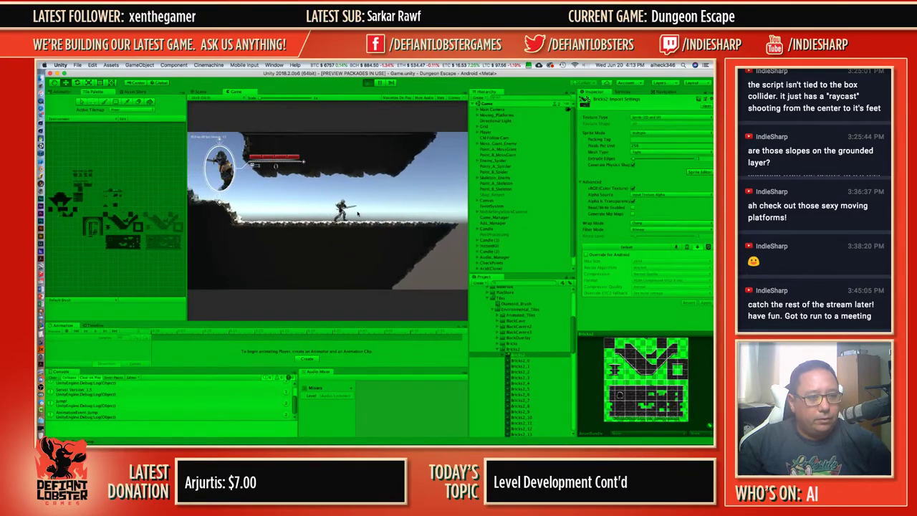
key("space")
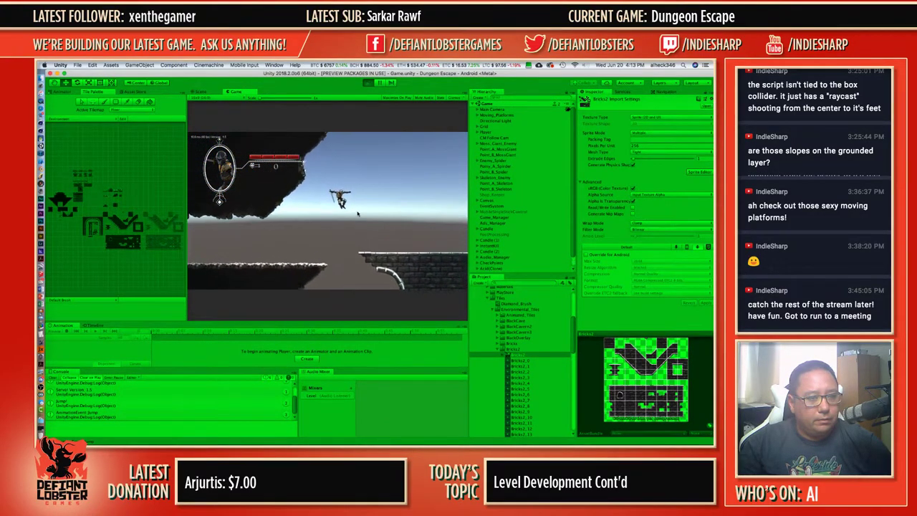
key("super+p")
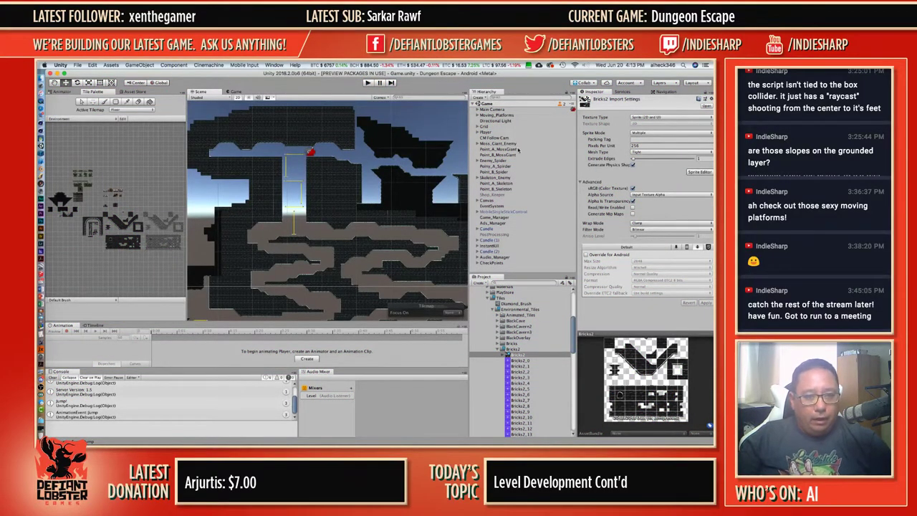
Make InstantDeath, inside the Grid's foreground group, the active tilemap and pick the spike tile from the environment palette.
left_click(477, 126)
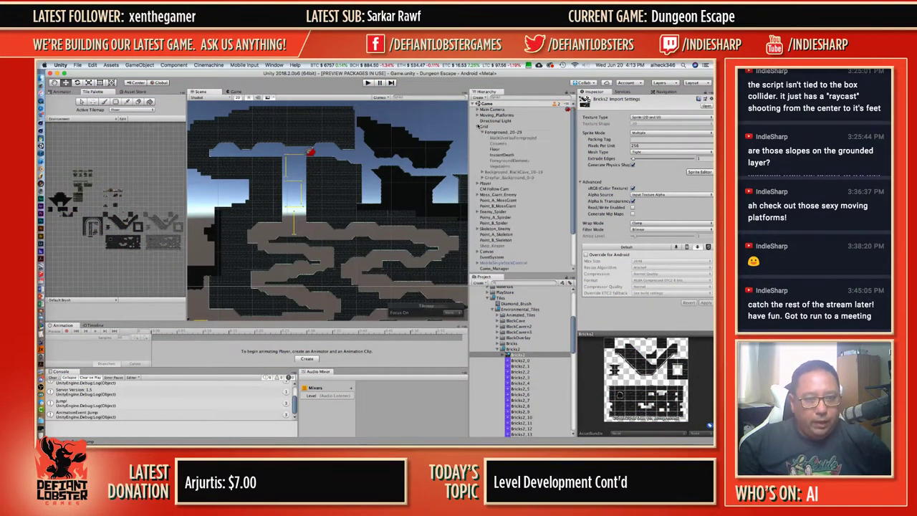
left_click(494, 155)
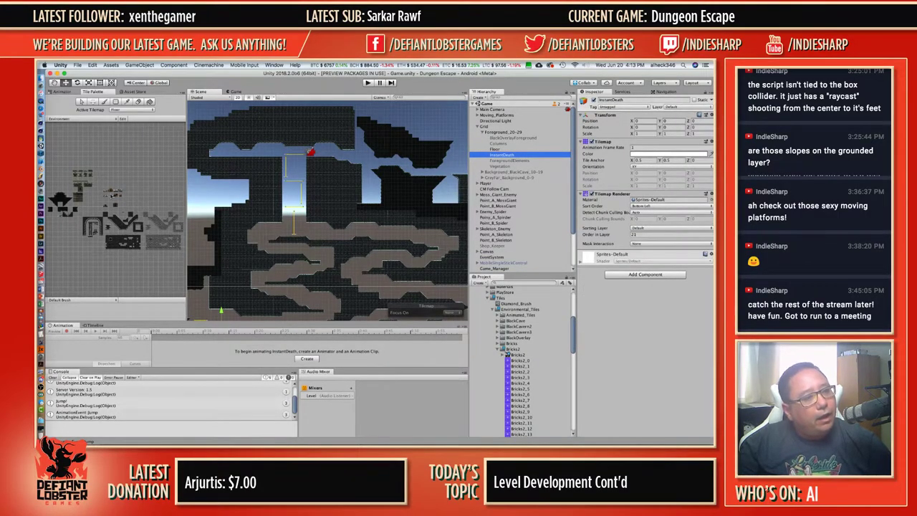
scroll(79, 207, "up", 5)
middle_click_drag(78, 207, 155, 195)
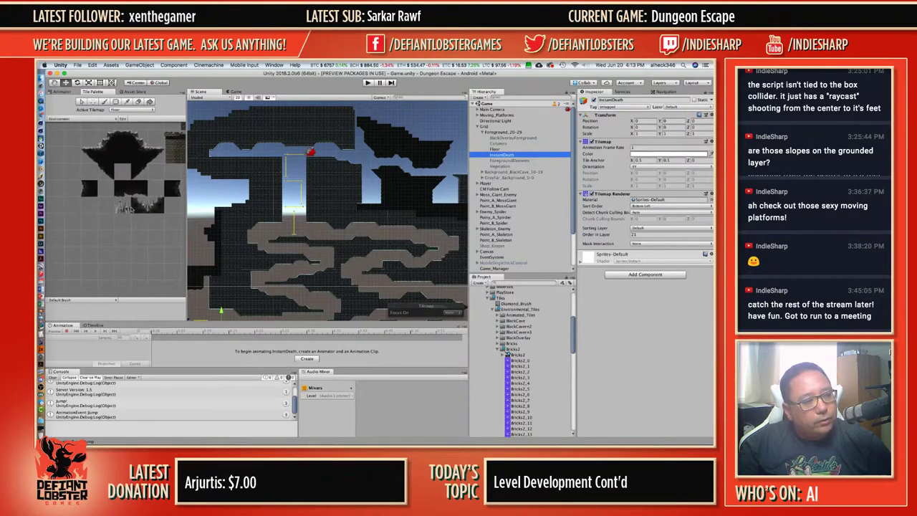
left_click(126, 209)
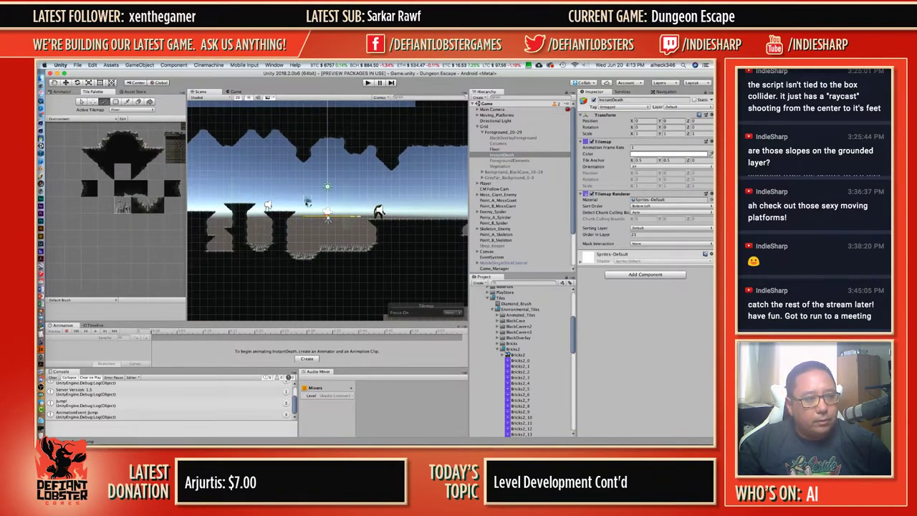
scroll(308, 200, "down", 8)
middle_click_drag(387, 183, 289, 166)
scroll(304, 197, "up", 5)
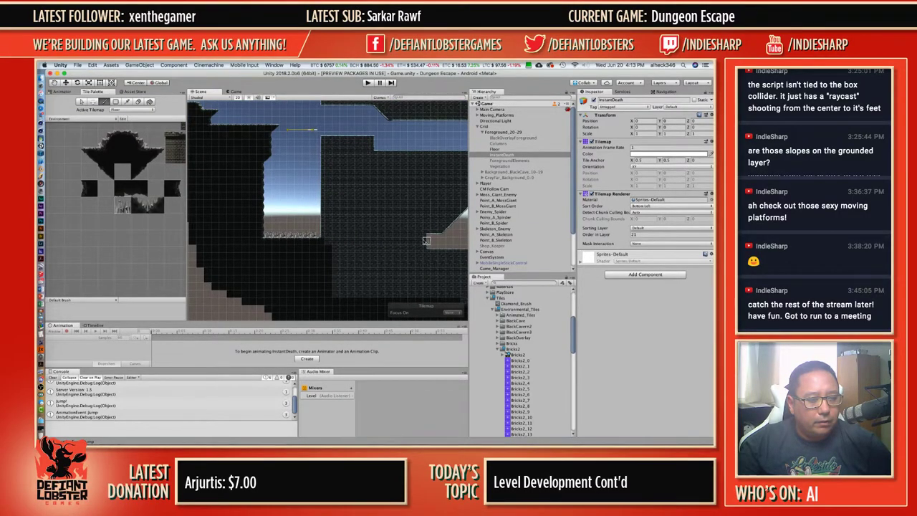
left_click(126, 111)
left_click(129, 120)
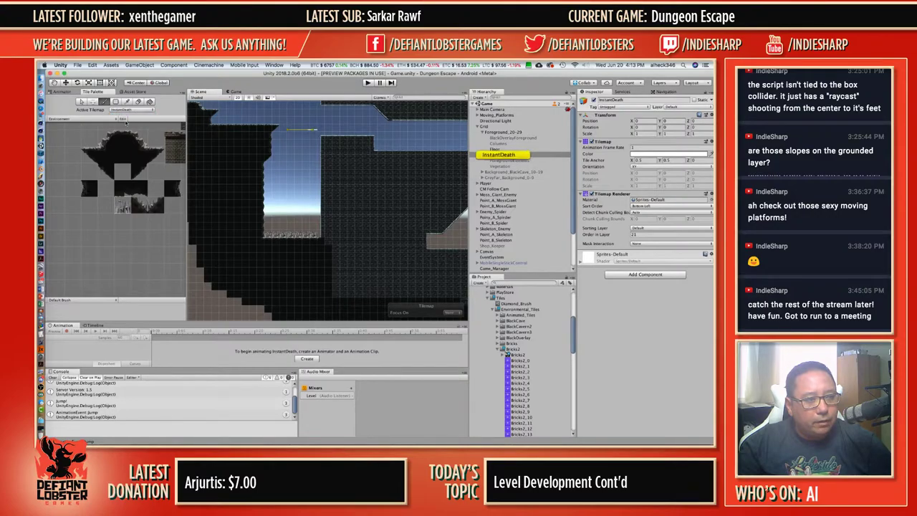
Paint spike tiles across the bottom of the pit between the brick wall and the first black cave pillar.
middle_click_drag(397, 160, 205, 148)
middle_click_drag(351, 145, 262, 194)
middle_click_drag(351, 170, 157, 160)
middle_click_drag(372, 244, 287, 188)
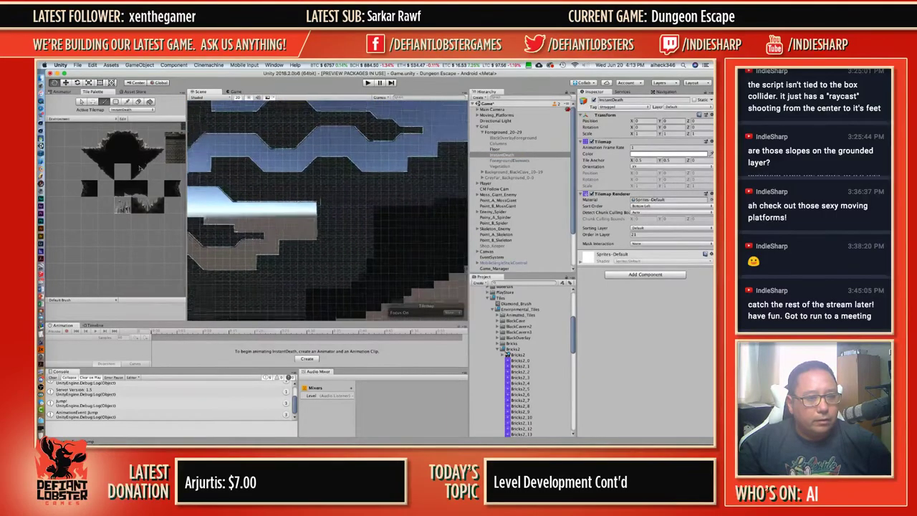
middle_click_drag(401, 280, 258, 179)
middle_click_drag(423, 294, 223, 172)
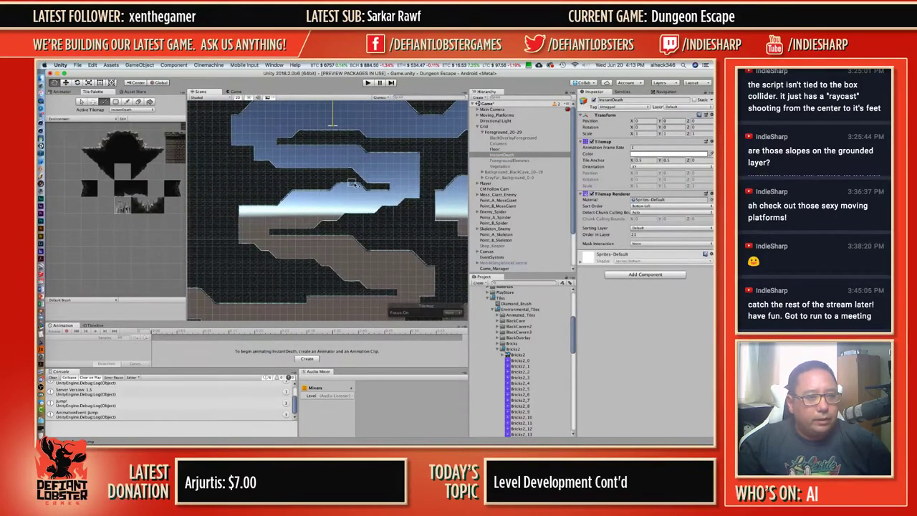
middle_click_drag(352, 182, 355, 384)
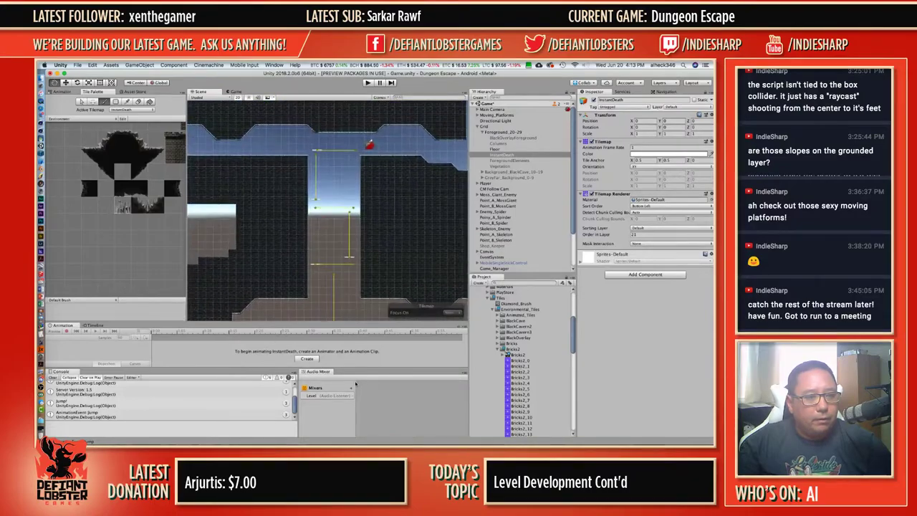
middle_click_drag(394, 266, 202, 227)
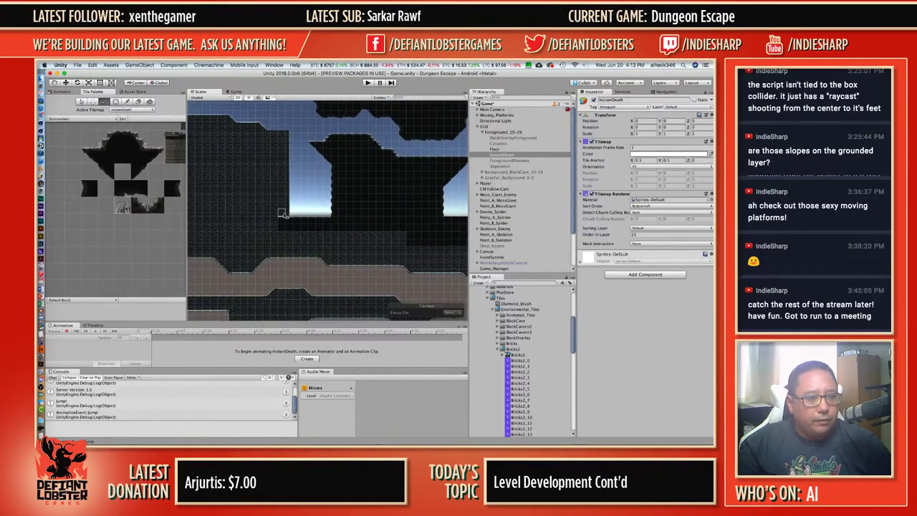
left_click_drag(291, 215, 316, 220)
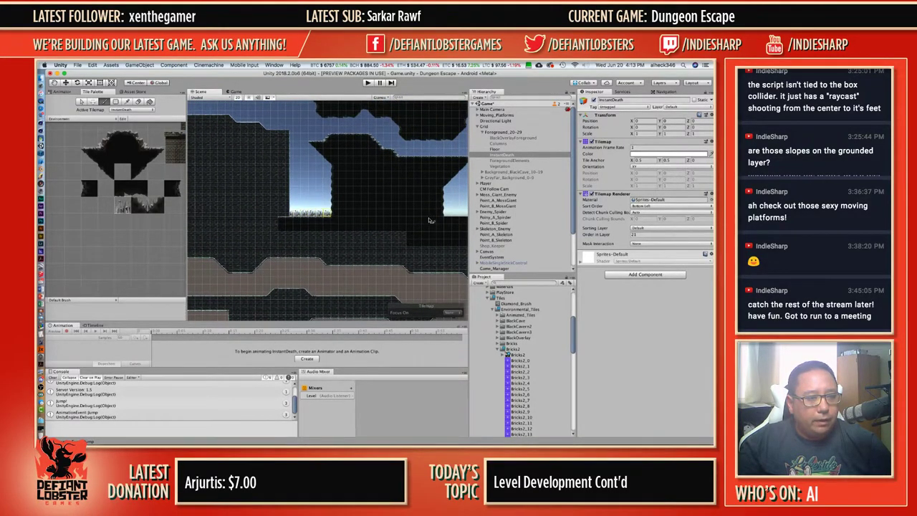
Paint the dark purple tile from the AnimatedTiles palette along the floor between the cave pillar and the first brick column.
middle_click_drag(410, 211, 273, 199)
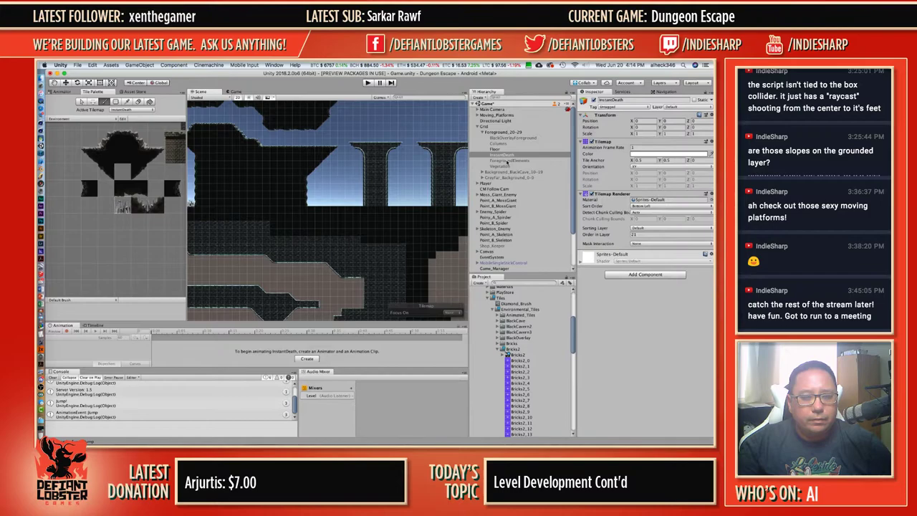
left_click(77, 116)
left_click(79, 133)
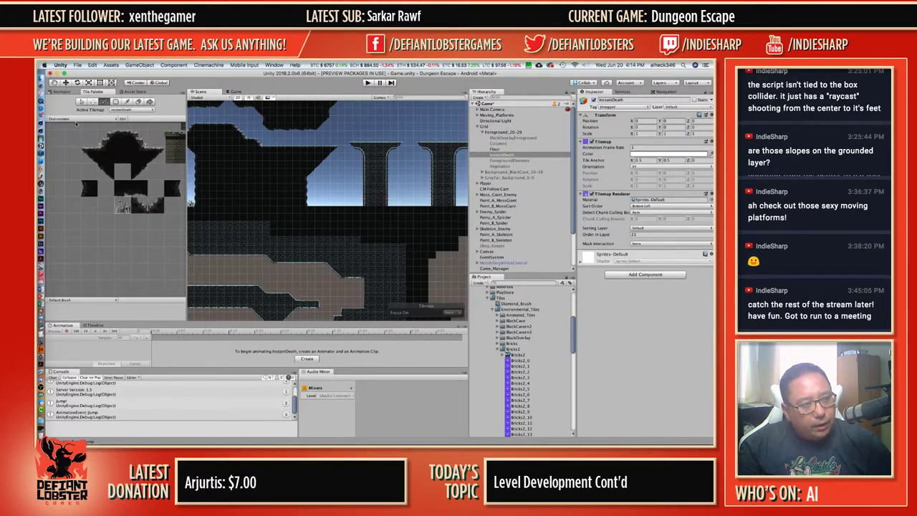
left_click(104, 186)
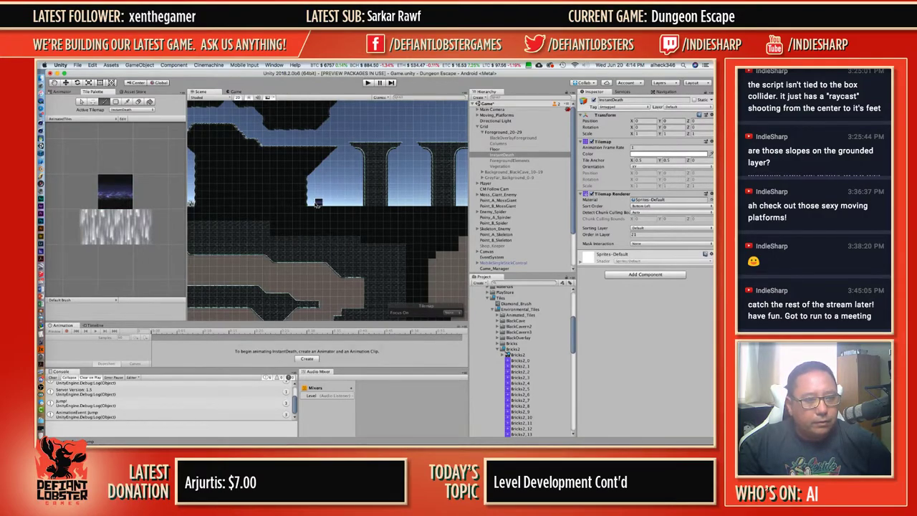
scroll(310, 202, "up", 3)
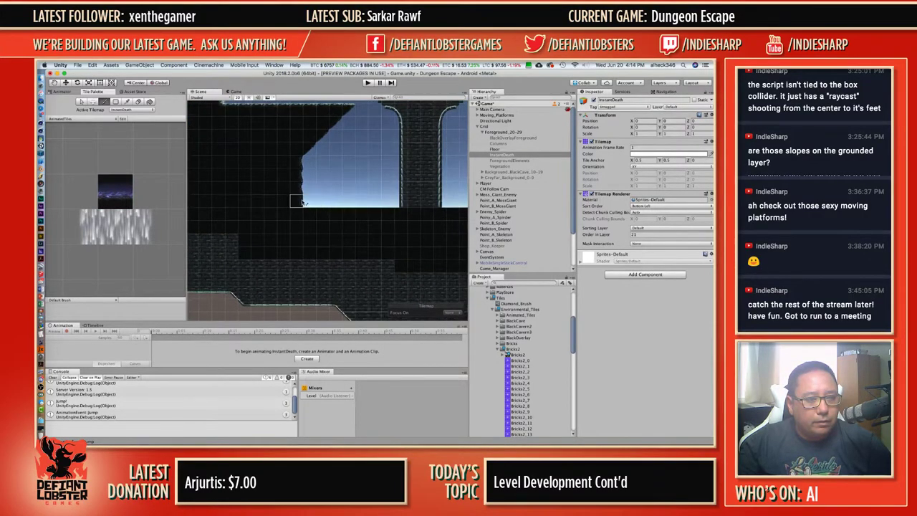
left_click_drag(299, 203, 393, 205)
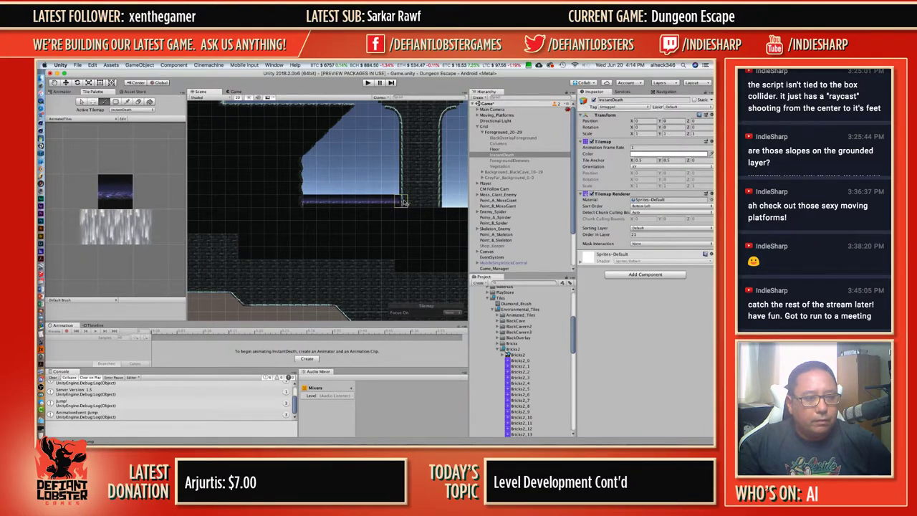
Continue the dark purple hazard tiles along the floor between the remaining columns and inside the arcade openings.
scroll(405, 204, "down", 3)
middle_click_drag(423, 185, 270, 177)
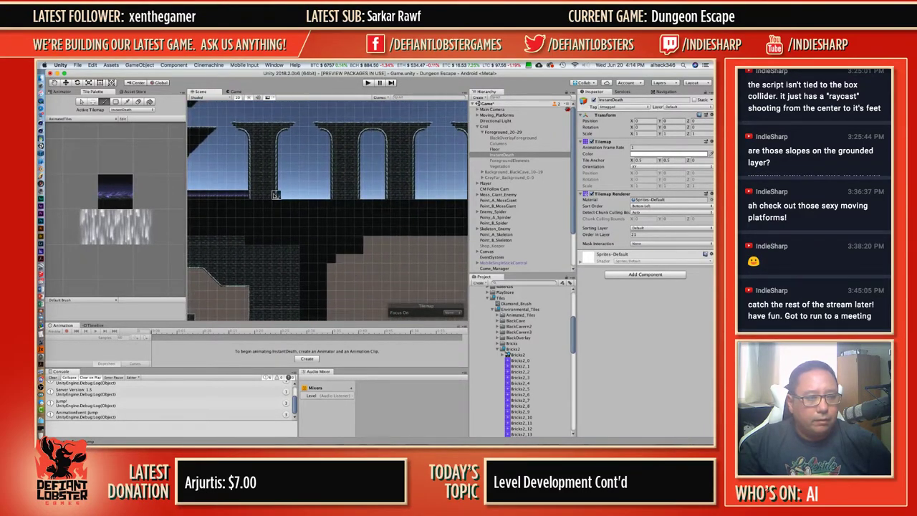
mouse_move(276, 195)
left_mouse_down()
mouse_move(424, 195)
mouse_move(415, 188)
left_mouse_up()
middle_click_drag(416, 188, 219, 193)
left_click_drag(226, 200, 379, 201)
scroll(359, 202, "down", 3)
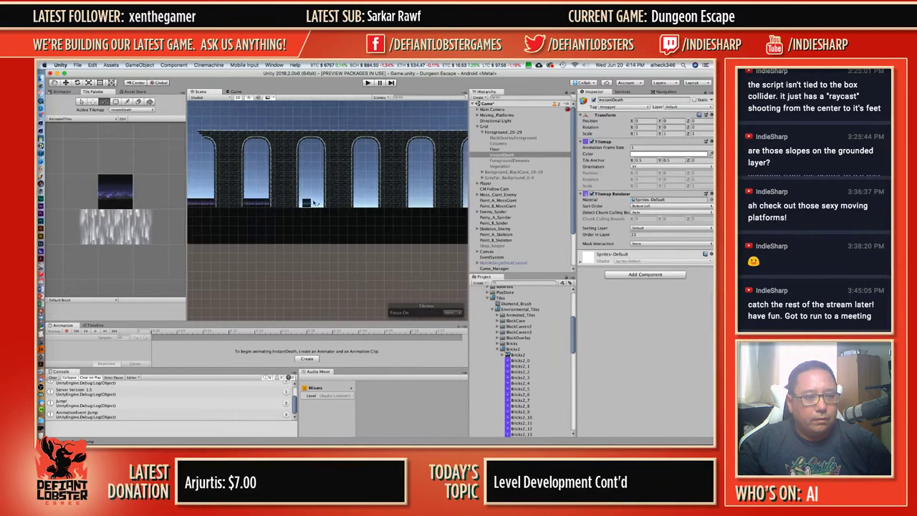
scroll(334, 202, "down", 2)
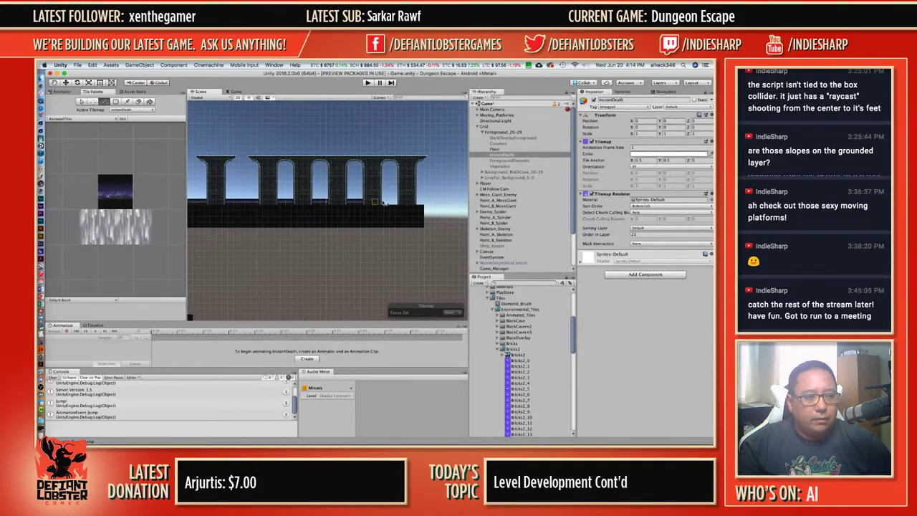
Examine the painted hazards under the arcade and compare them with the spike pits and the rest of the level.
scroll(307, 207, "up", 6)
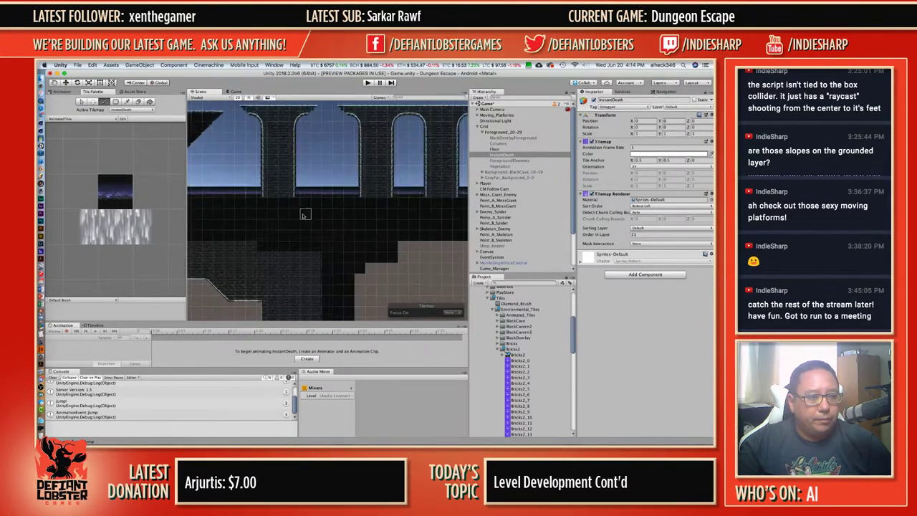
scroll(304, 204, "down", 5)
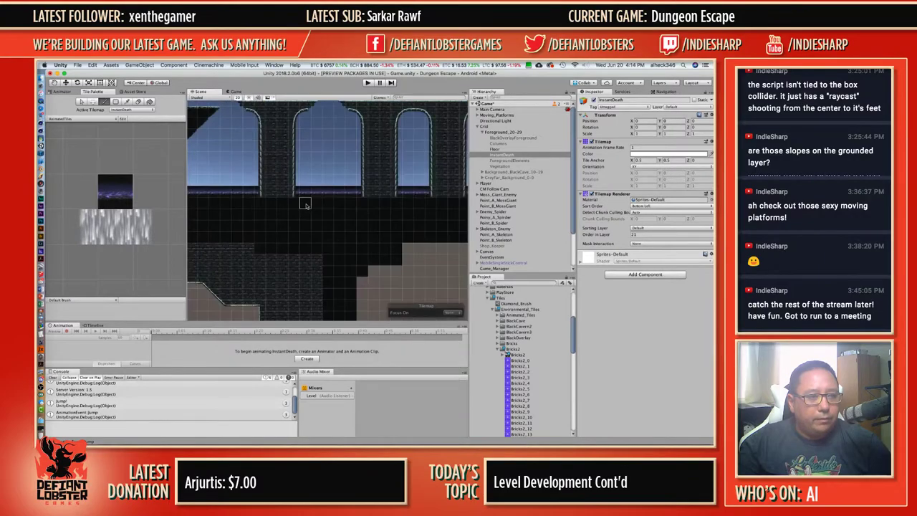
middle_click_drag(291, 186, 358, 184)
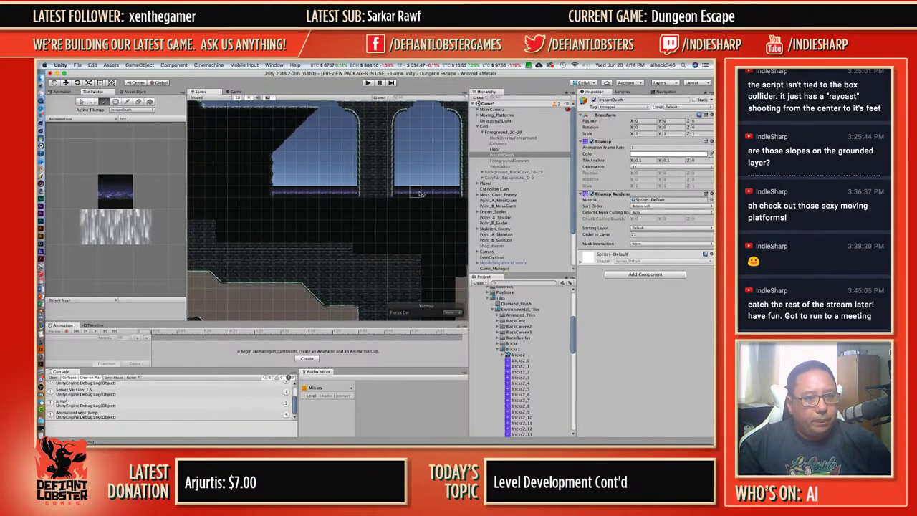
scroll(422, 194, "down", 3)
scroll(391, 191, "up", 3)
scroll(402, 204, "down", 3)
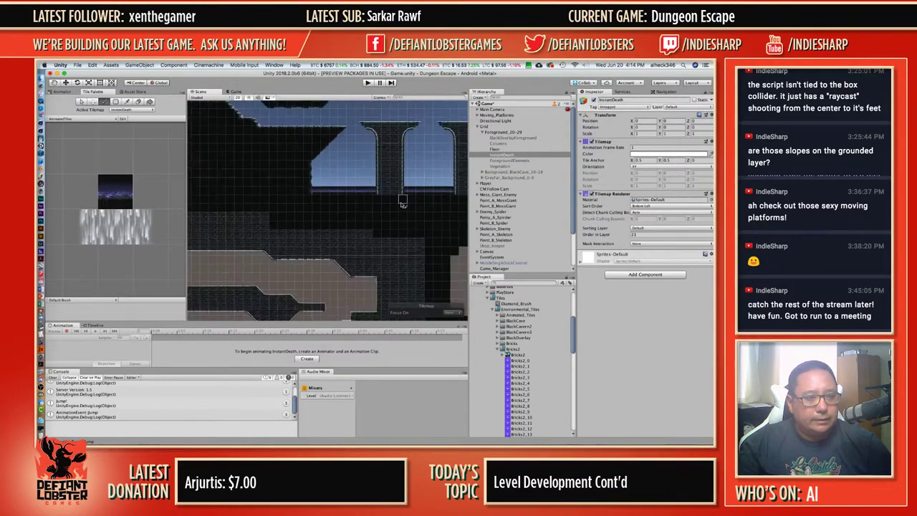
scroll(399, 193, "down", 4)
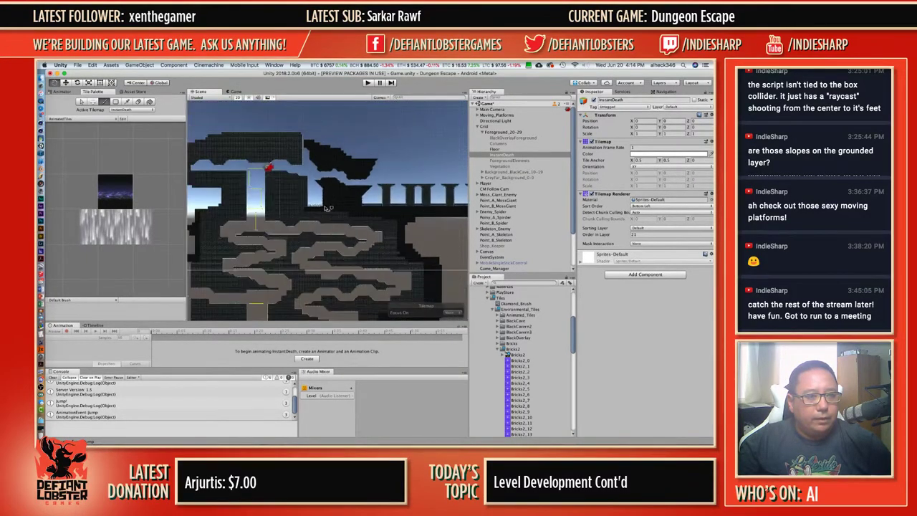
scroll(399, 179, "down", 5)
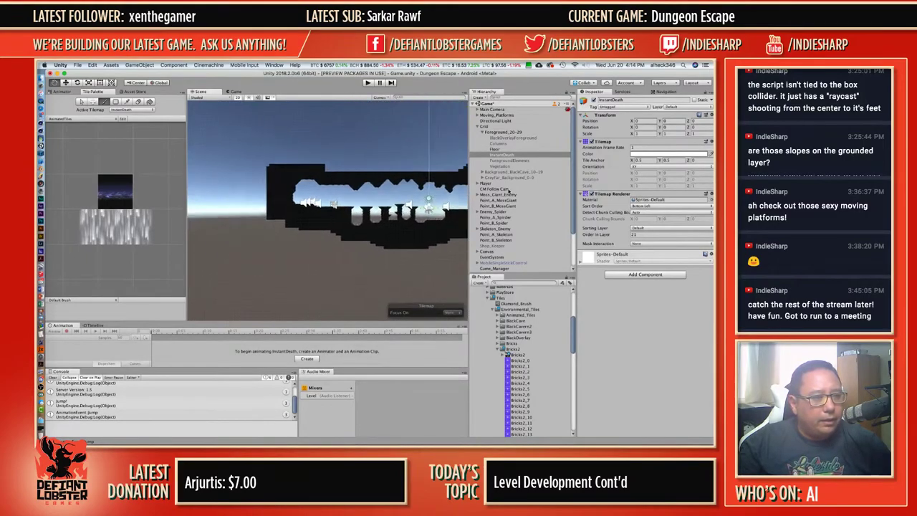
scroll(362, 215, "up", 6)
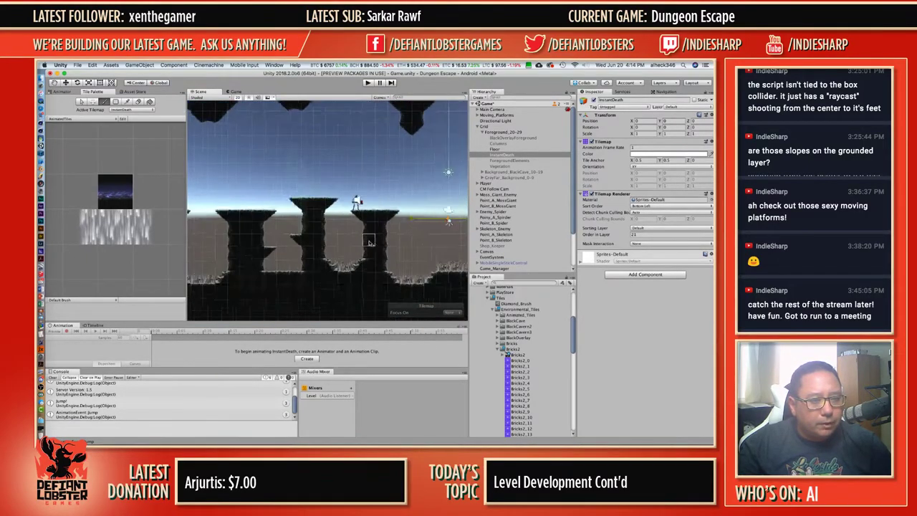
scroll(369, 242, "up", 4)
scroll(284, 160, "up", 3)
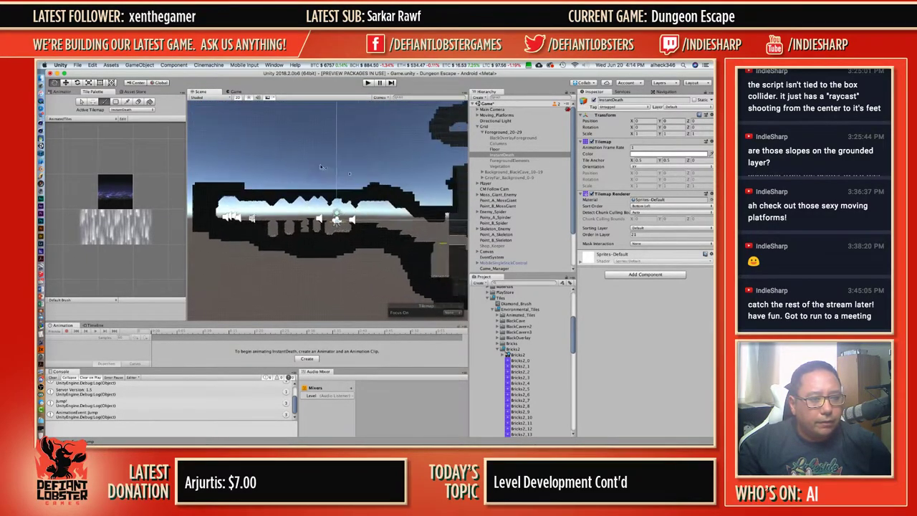
scroll(283, 168, "down", 4)
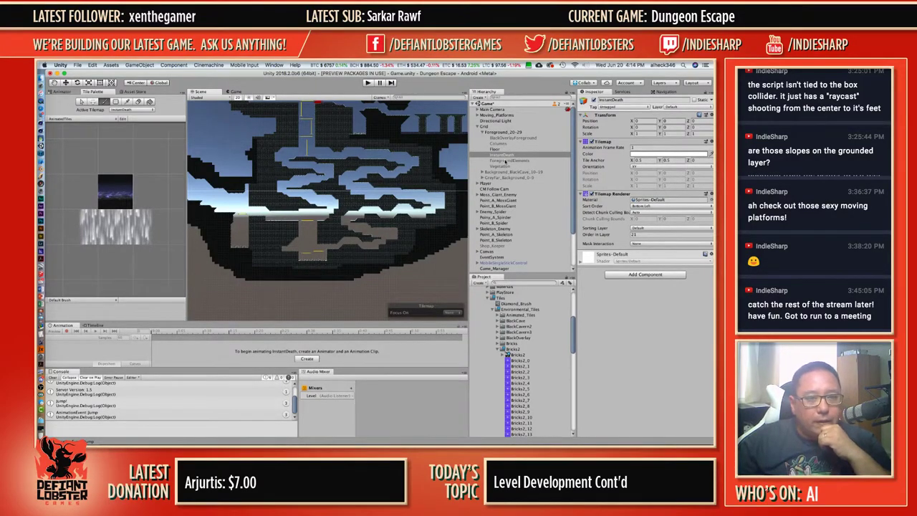
Activate the ForegroundElements tilemap object and set the Scene view focus to Tilemap.
left_click(505, 161)
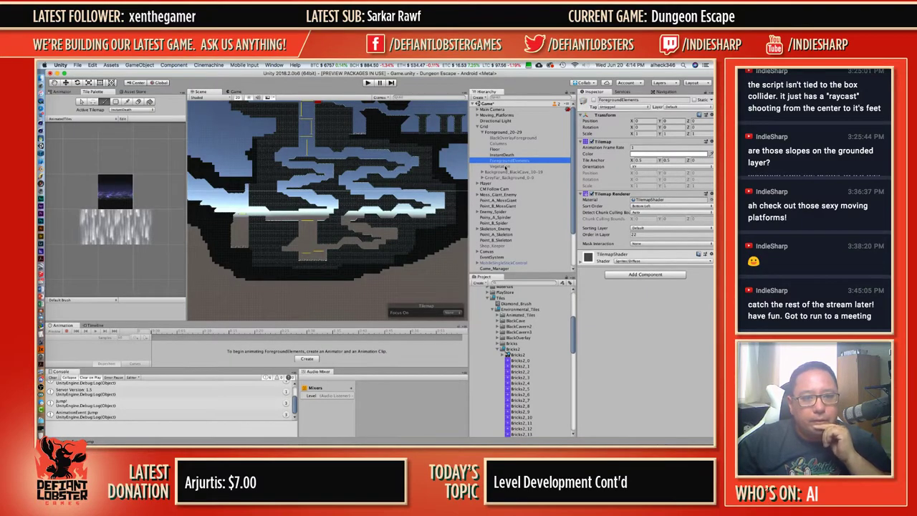
left_click(594, 101)
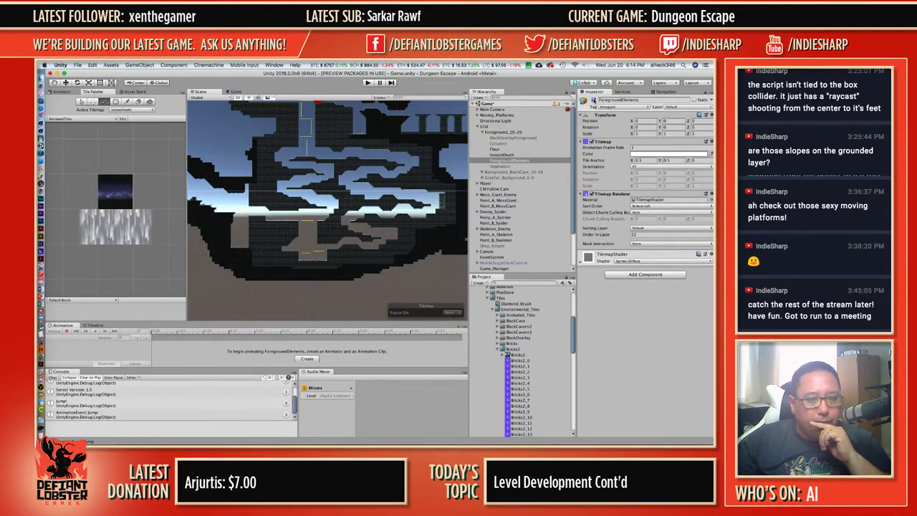
left_click(450, 315)
left_click(454, 319)
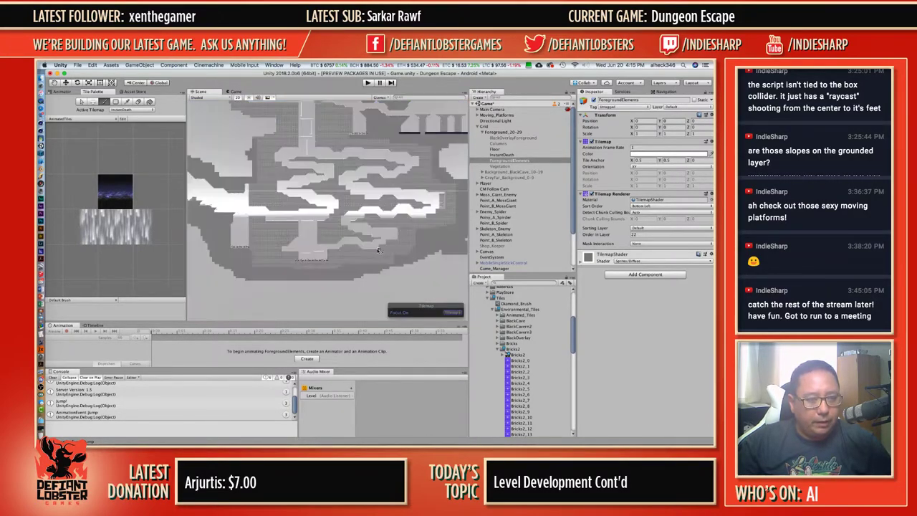
Make ForegroundElements the active tilemap for painting.
scroll(378, 244, "down", 5)
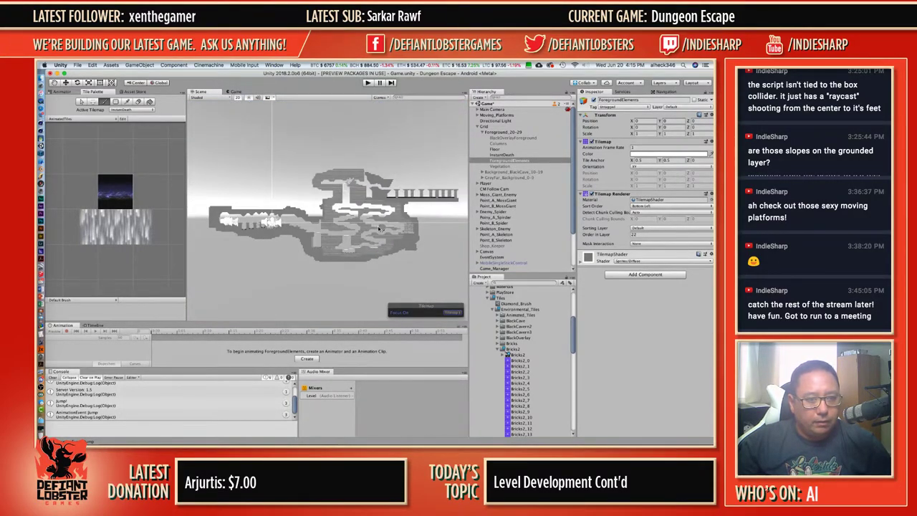
left_click(130, 111)
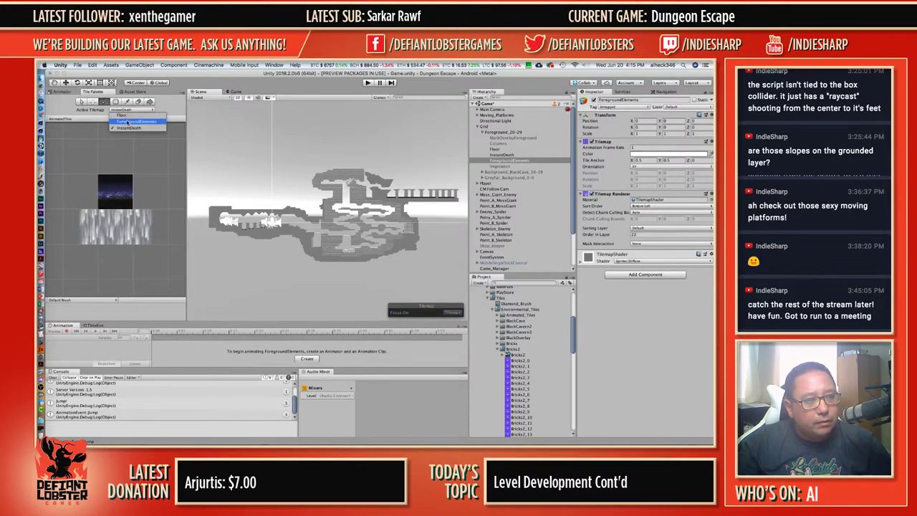
Set ForegroundElements as the active tilemap and erase the dark tiles at the cave's lower-right edge.
left_click(126, 126)
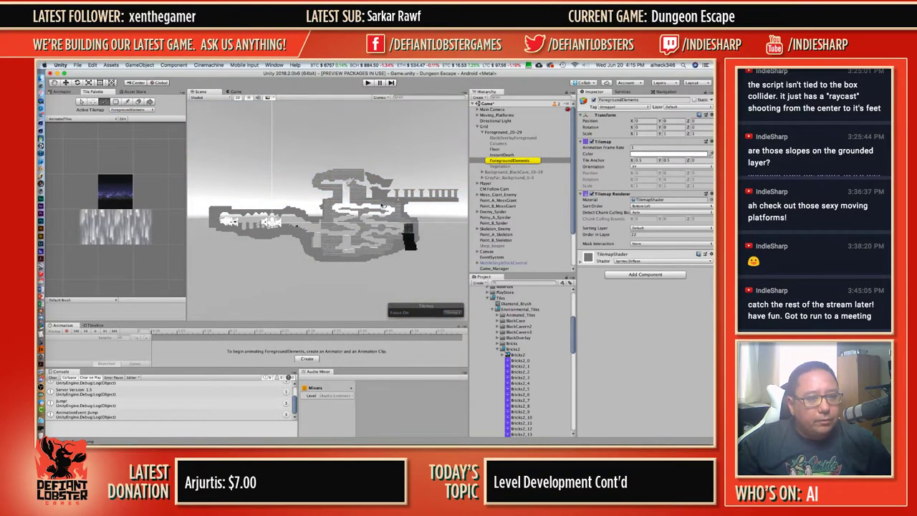
scroll(423, 237, "up", 6)
scroll(421, 236, "down", 3)
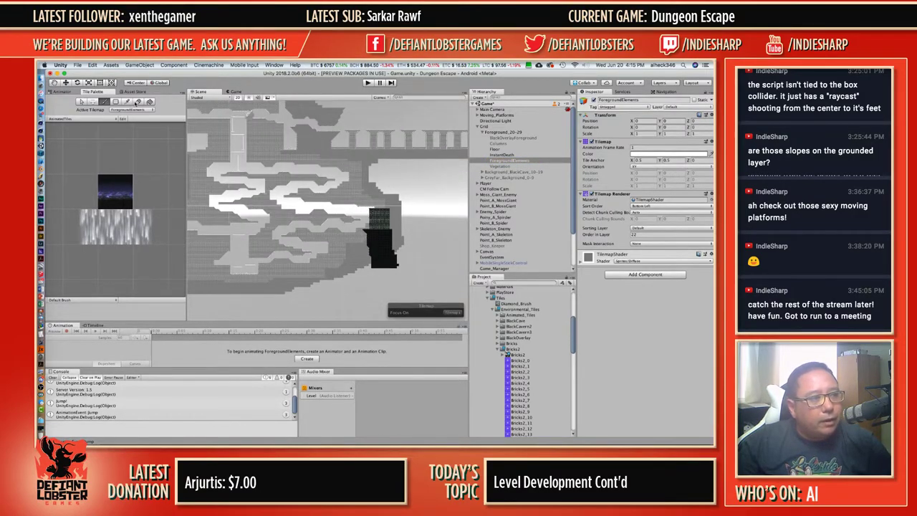
left_click(139, 103)
mouse_move(349, 205)
left_mouse_down()
mouse_move(379, 247)
mouse_move(385, 275)
left_mouse_up()
Erase the unwanted small rock tiles on the stepped ledges and the stray area near the moving platforms in ForegroundElements.
middle_click_drag(354, 194, 554, 187)
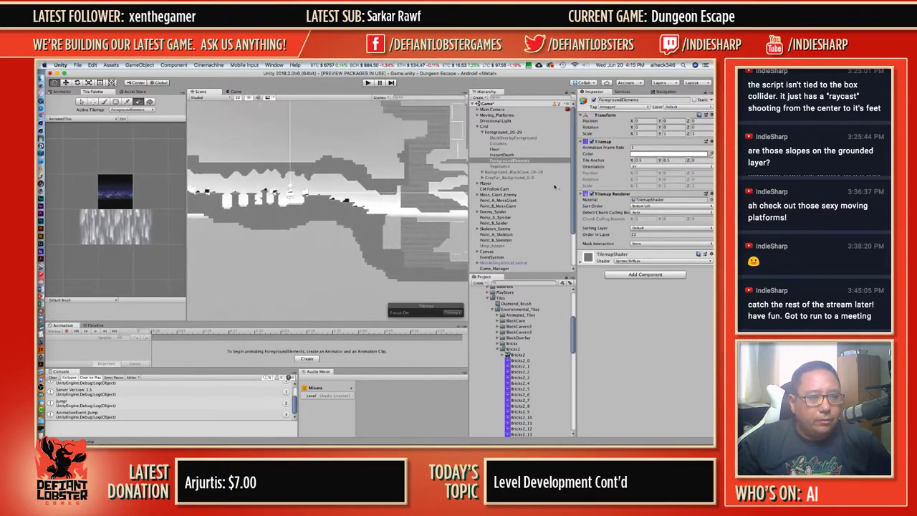
scroll(329, 241, "up", 5)
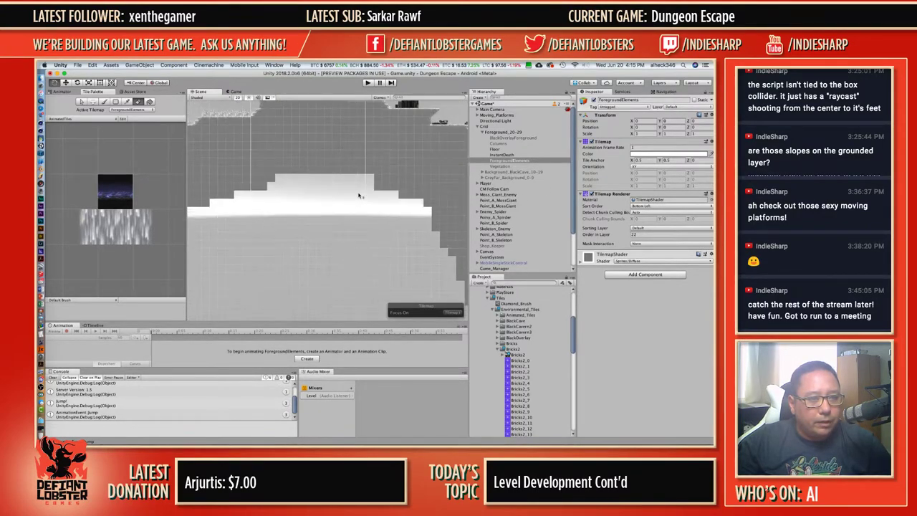
scroll(370, 230, "up", 3)
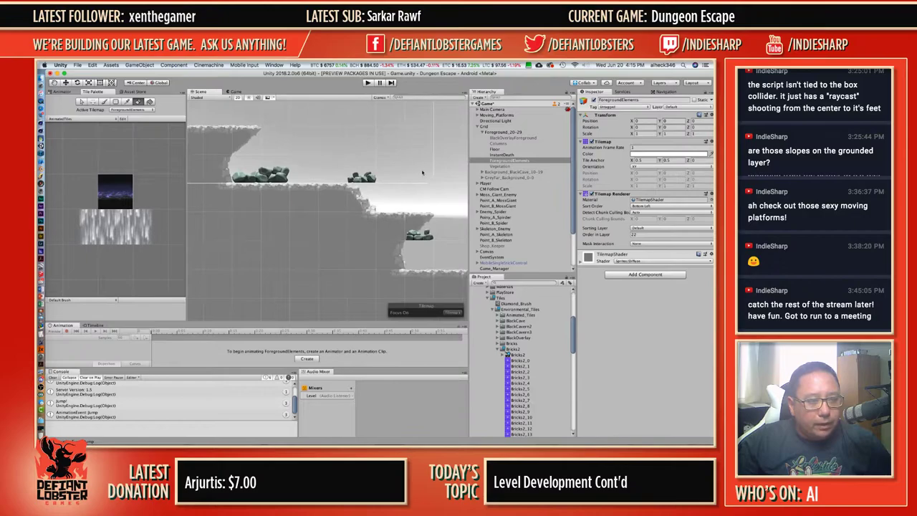
scroll(364, 200, "down", 3)
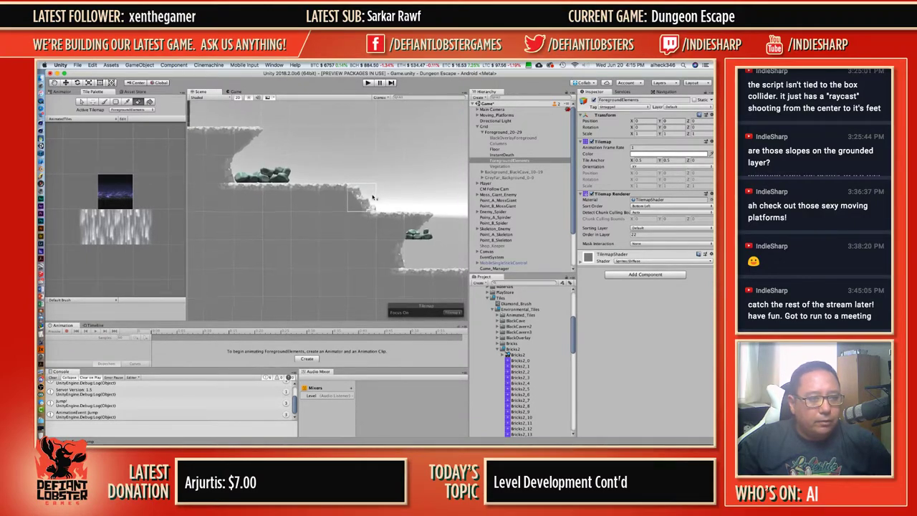
left_click(403, 217)
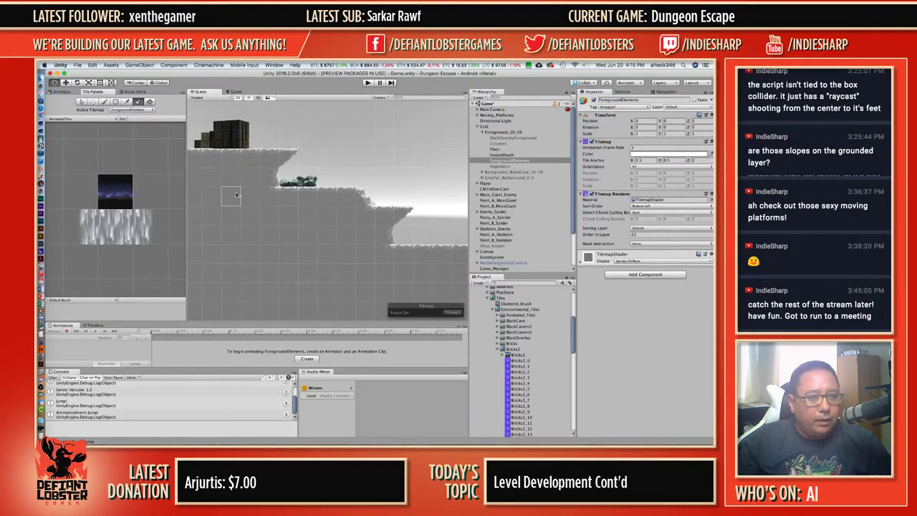
middle_click_drag(221, 194, 483, 253)
scroll(332, 217, "down", 3)
mouse_move(240, 194)
middle_mouse_down()
mouse_move(371, 187)
mouse_move(439, 198)
middle_mouse_up()
left_click_drag(331, 156, 292, 154)
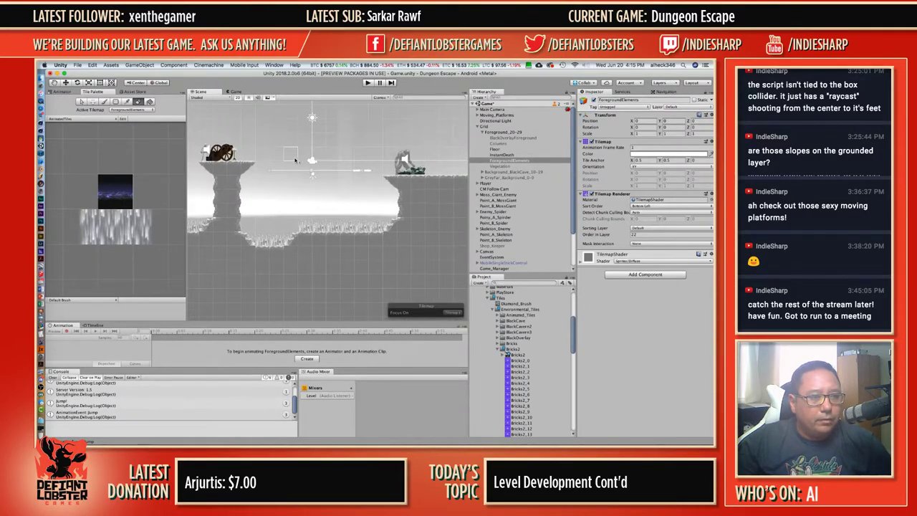
scroll(309, 207, "down", 3)
middle_click_drag(245, 178, 417, 202)
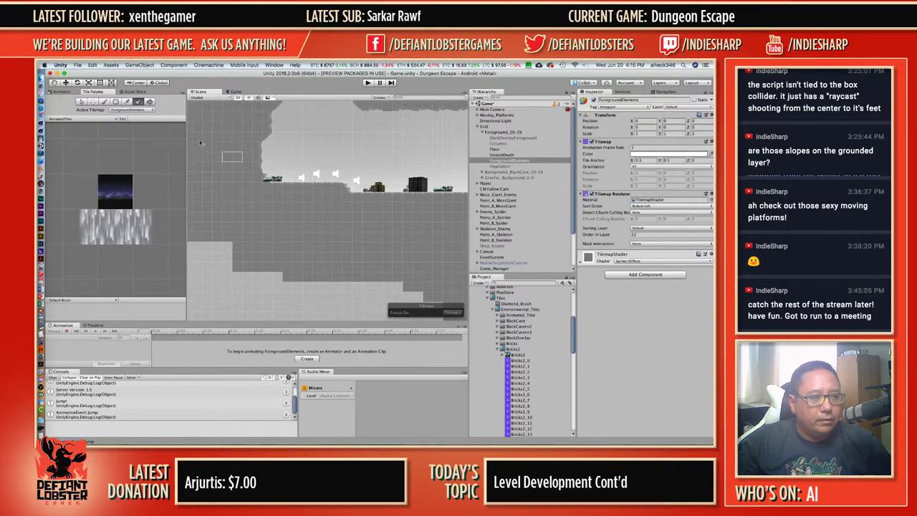
Activate the tile paintbrush and load the Environment palette, bringing its rock and crate tiles into view.
left_click(105, 102)
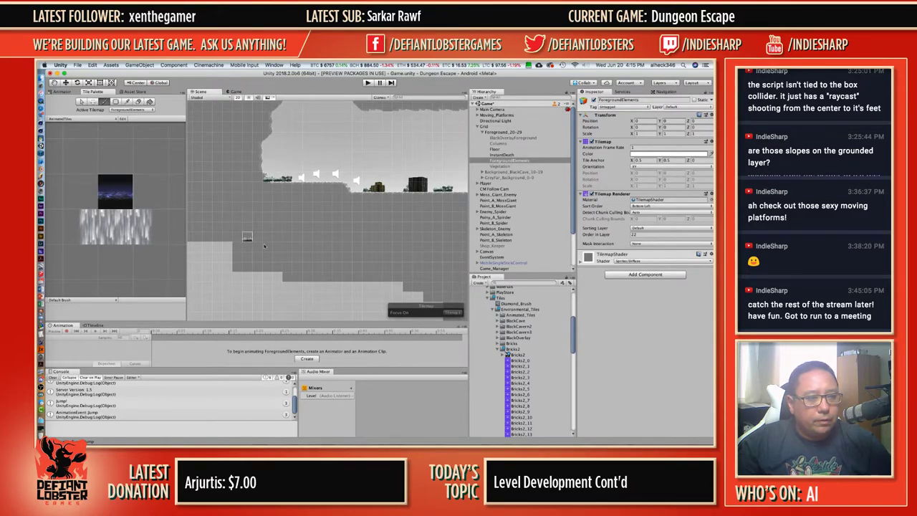
scroll(375, 236, "down", 8)
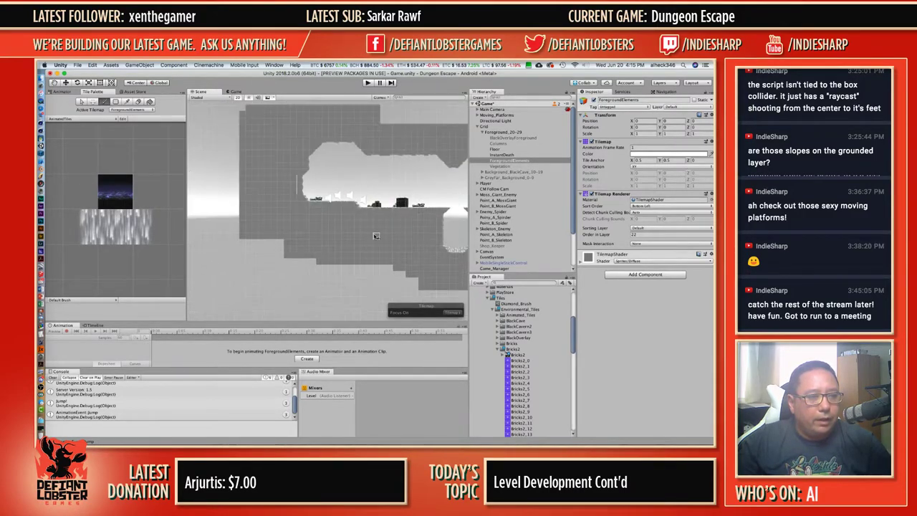
middle_click_drag(421, 200, 200, 160)
middle_click_drag(282, 160, 57, 147)
mouse_move(290, 216)
middle_mouse_down()
mouse_move(288, 184)
mouse_move(286, 201)
middle_mouse_up()
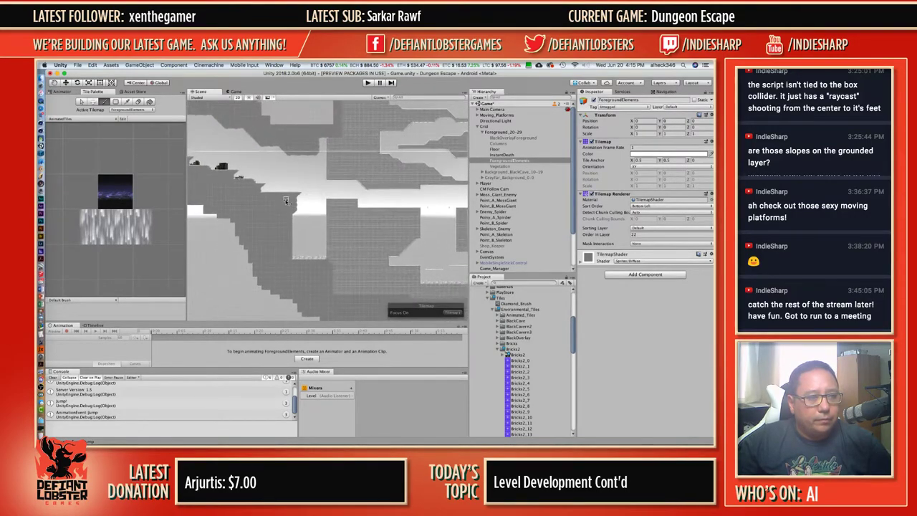
left_click(71, 119)
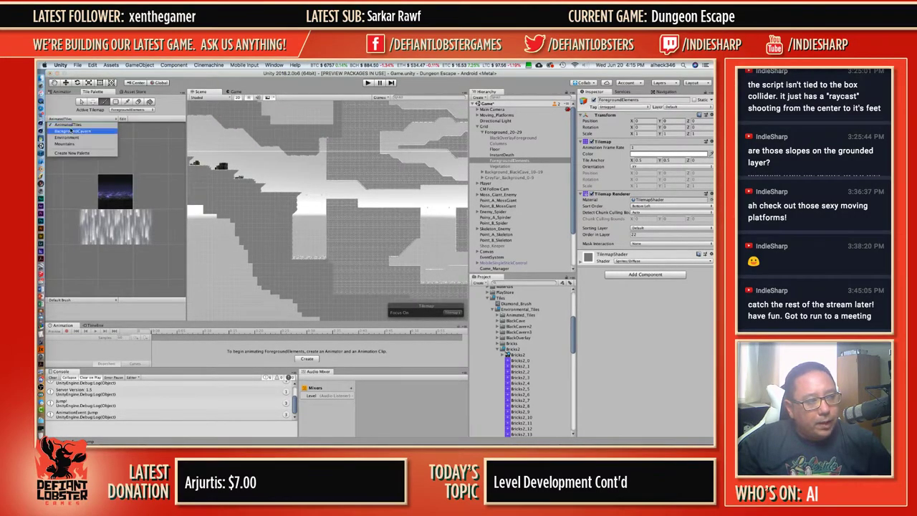
left_click(66, 136)
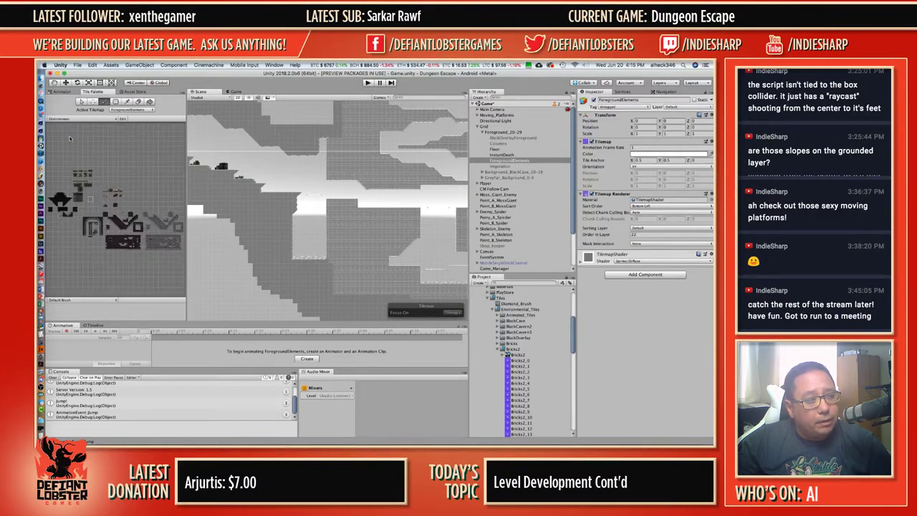
scroll(97, 170, "up", 5)
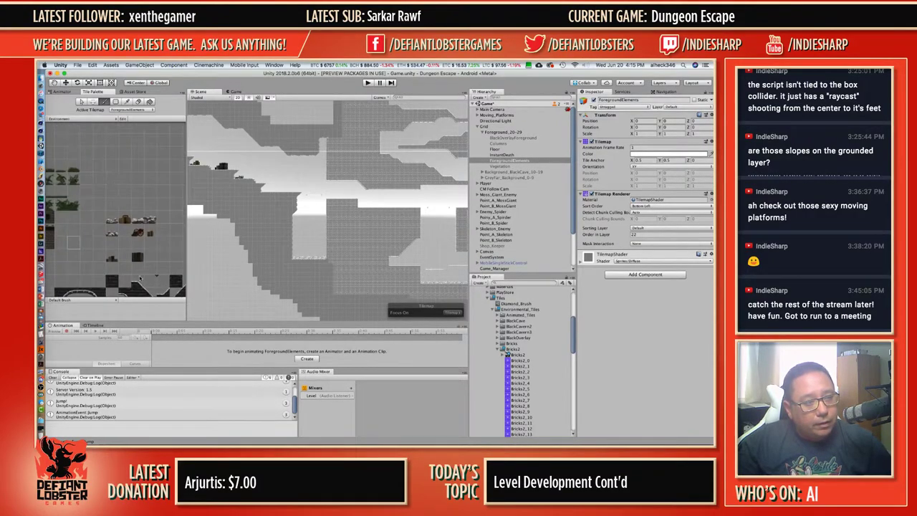
middle_click_drag(177, 252, 157, 169)
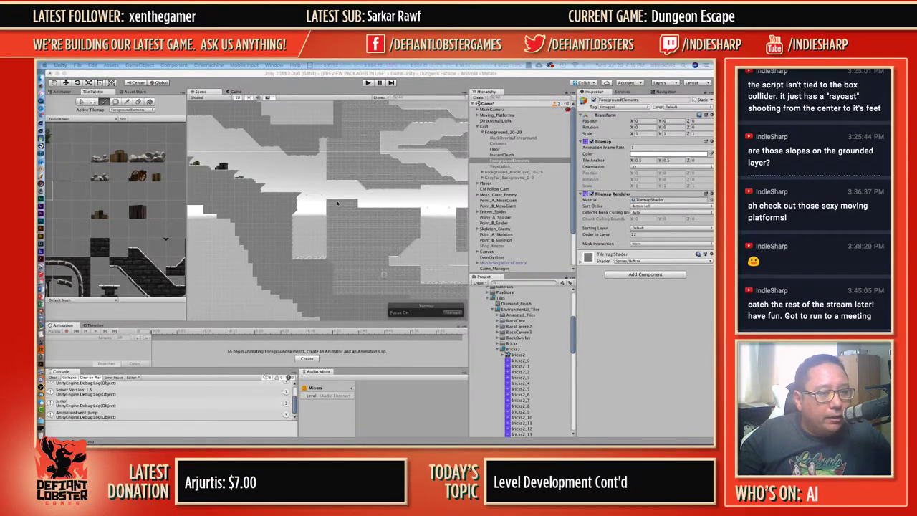
Paint the two-tile rock pile from the Environment palette onto the ledge just before the deep pit.
scroll(375, 193, "up", 3)
scroll(379, 180, "down", 2)
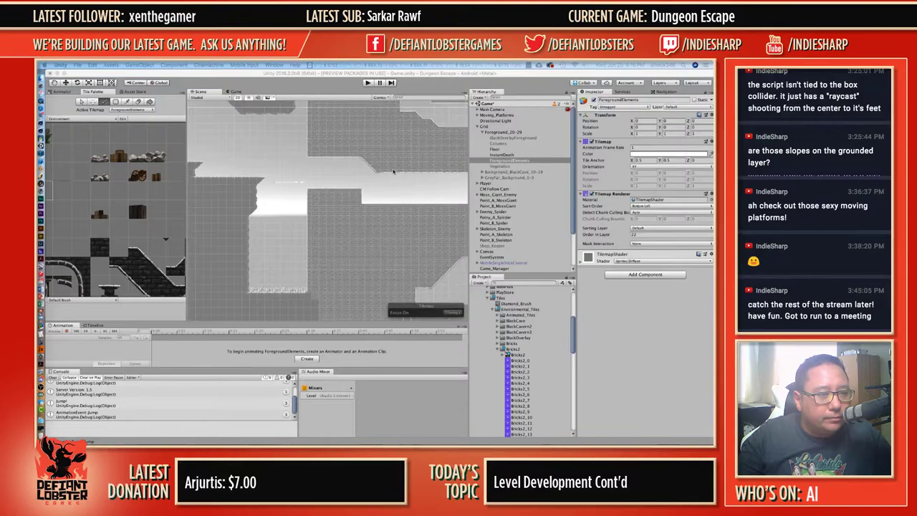
middle_click_drag(332, 152, 202, 128)
middle_click_drag(324, 153, 538, 162)
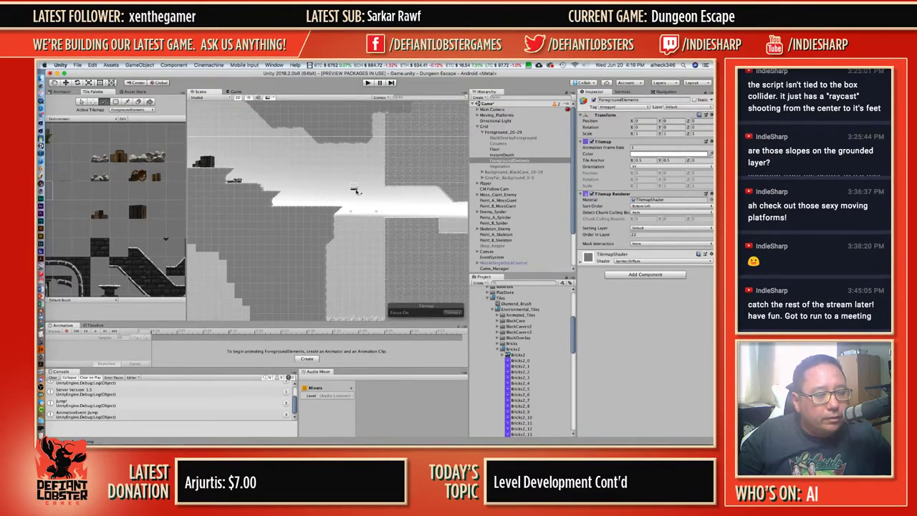
scroll(357, 192, "down", 3)
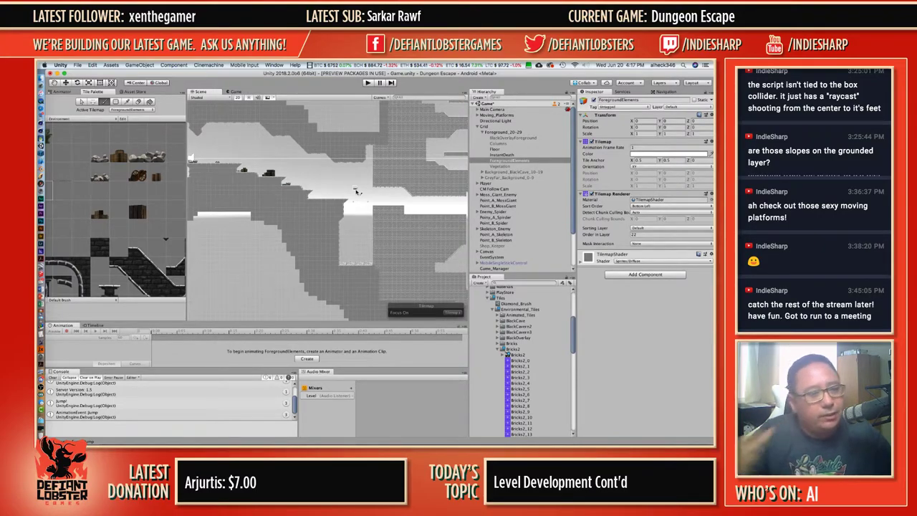
left_click(157, 157)
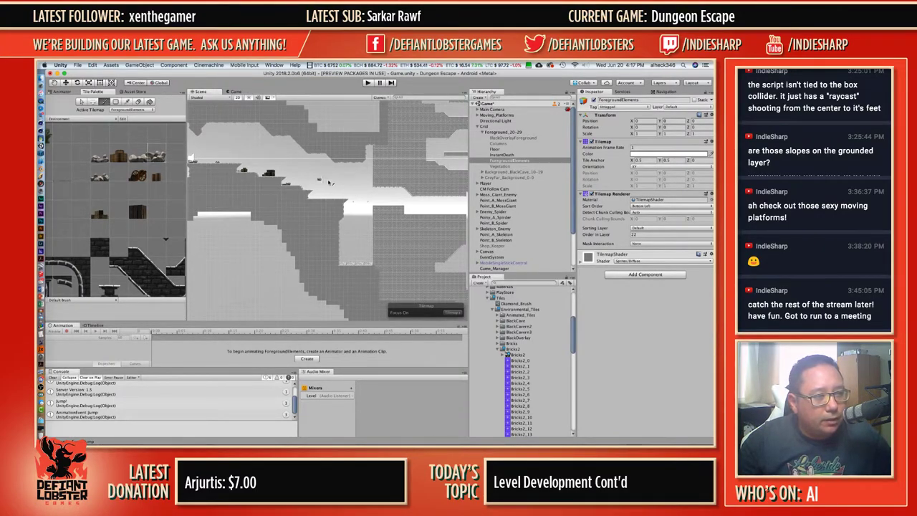
scroll(325, 198, "up", 10)
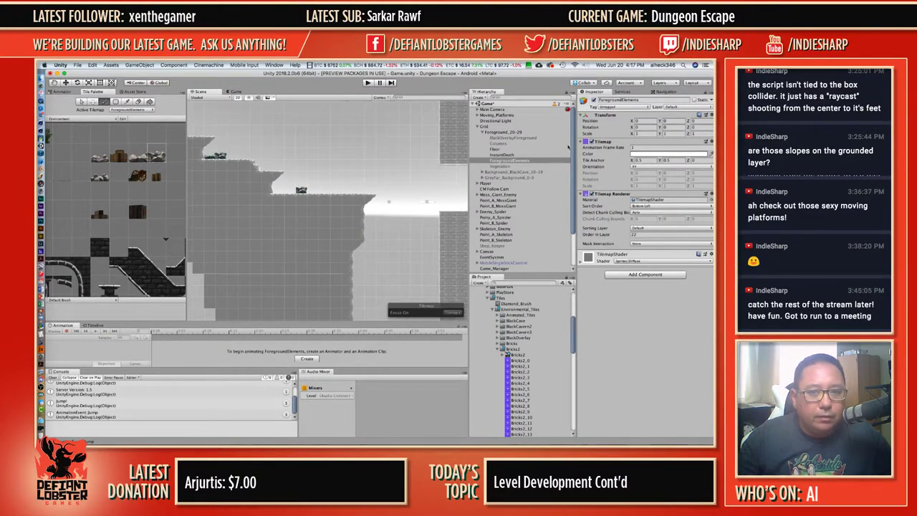
left_click_drag(134, 154, 162, 155)
left_click(319, 189)
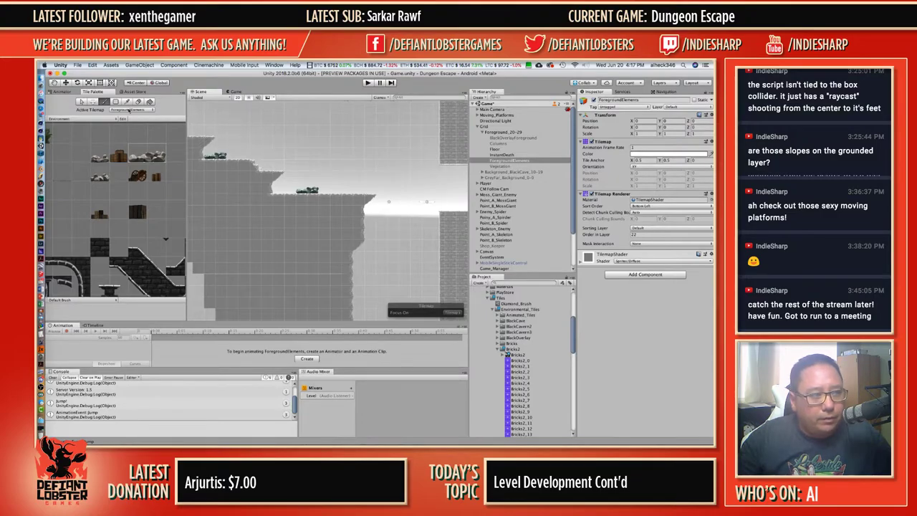
Scale the new rock pile's two tiles to 2 on X, Y and Z and set their Y position to 0.38.
left_click(82, 102)
left_click_drag(301, 189, 314, 189)
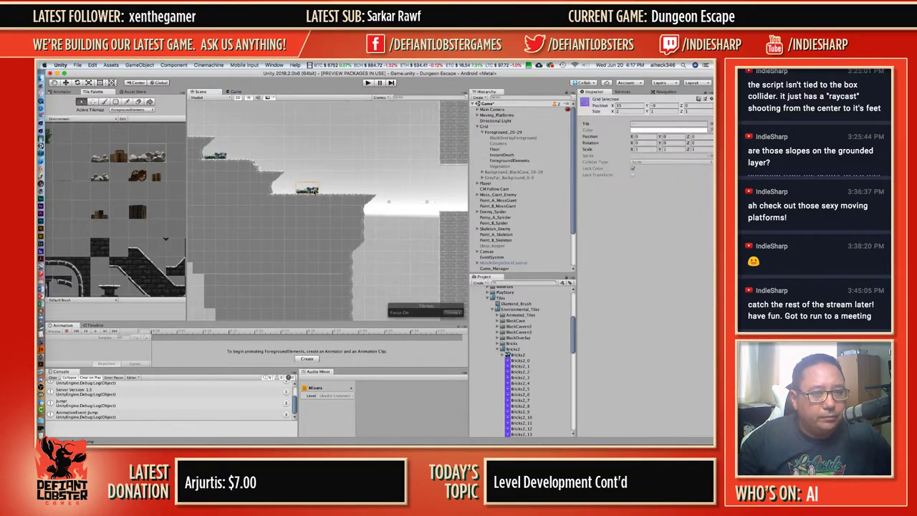
left_click(651, 149)
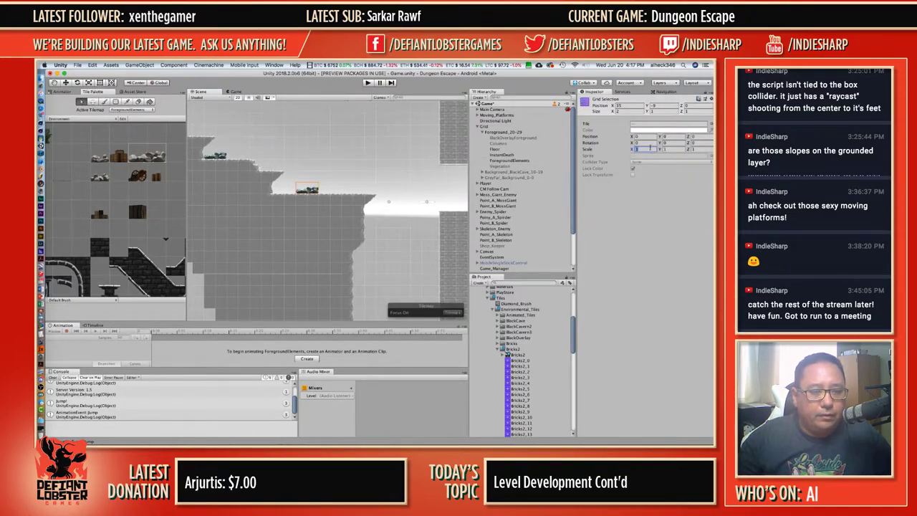
type("2")
key("Tab")
type("2")
key("Tab")
type("2")
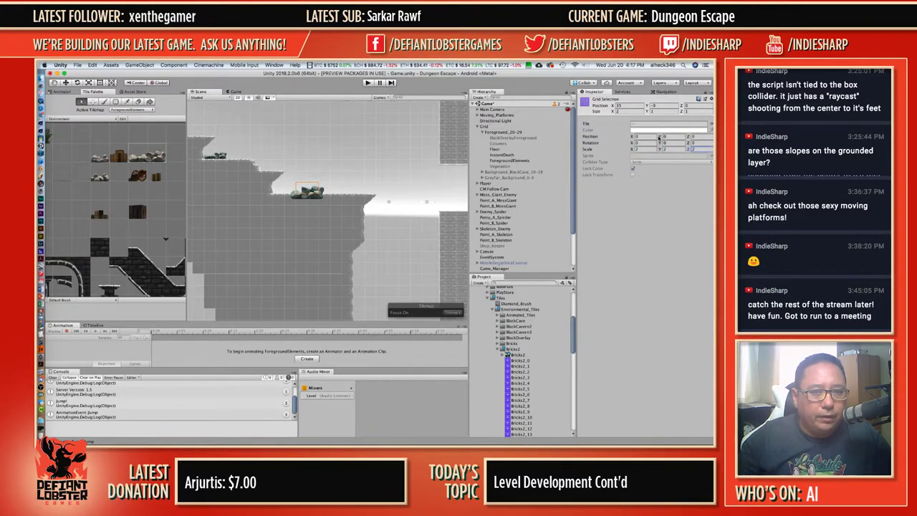
left_click_drag(658, 137, 664, 136)
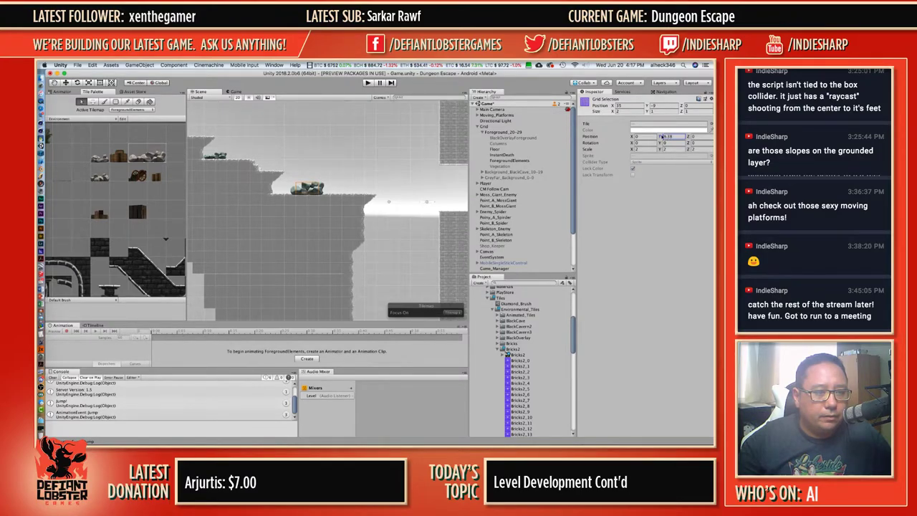
left_click(302, 167)
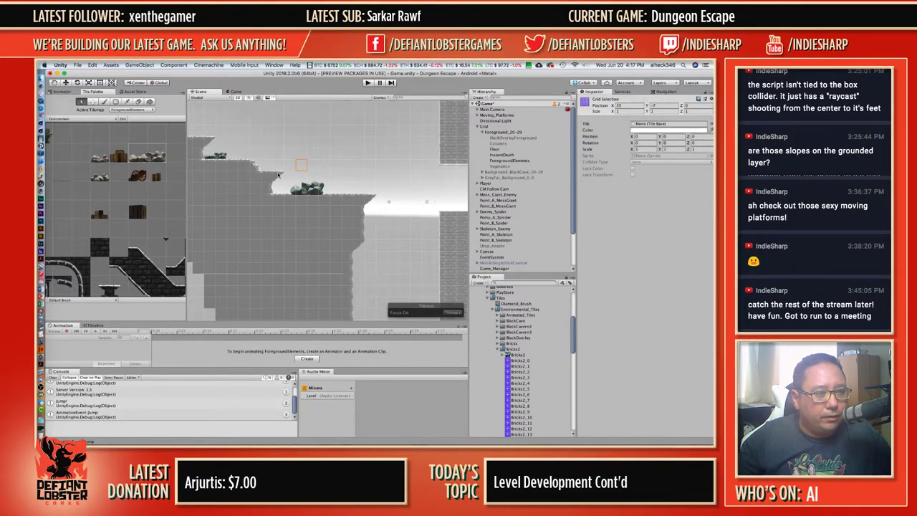
Set the X position of the rock pile's right tile to 1 so the two halves line up.
scroll(315, 190, "up", 5)
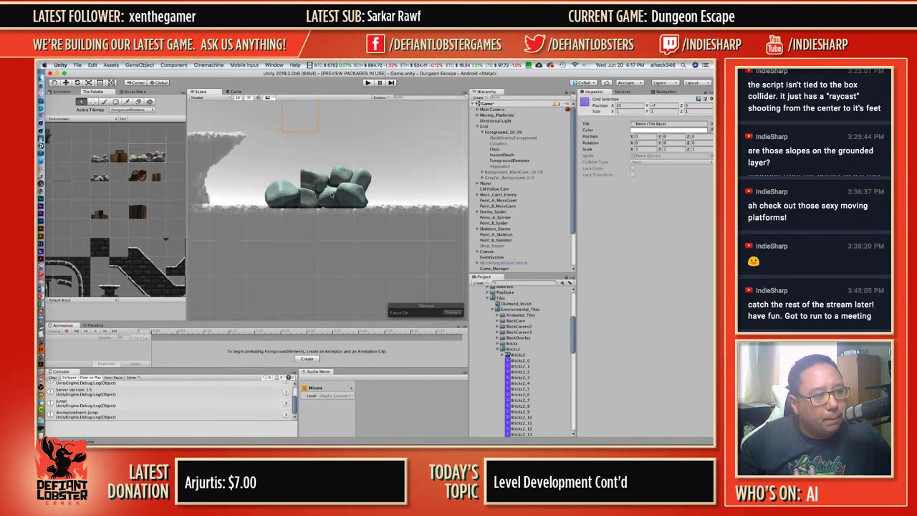
left_click(337, 194)
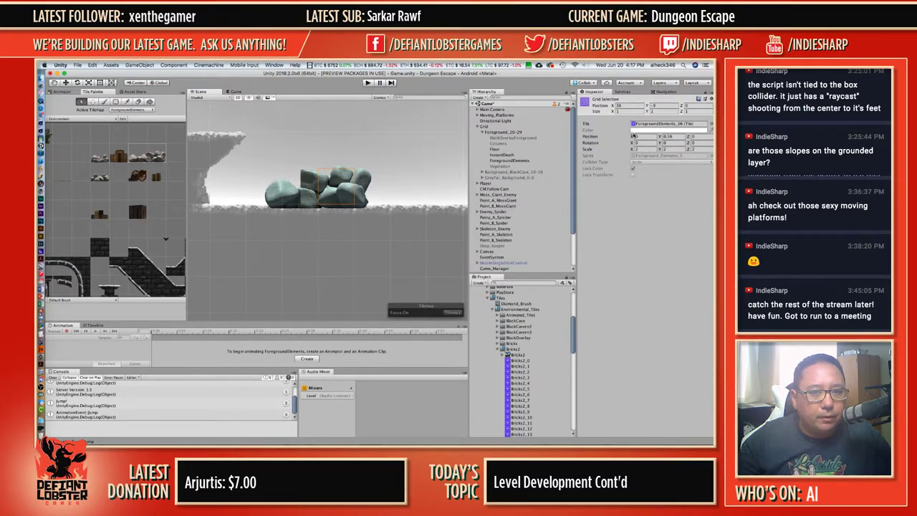
left_click_drag(633, 135, 645, 136)
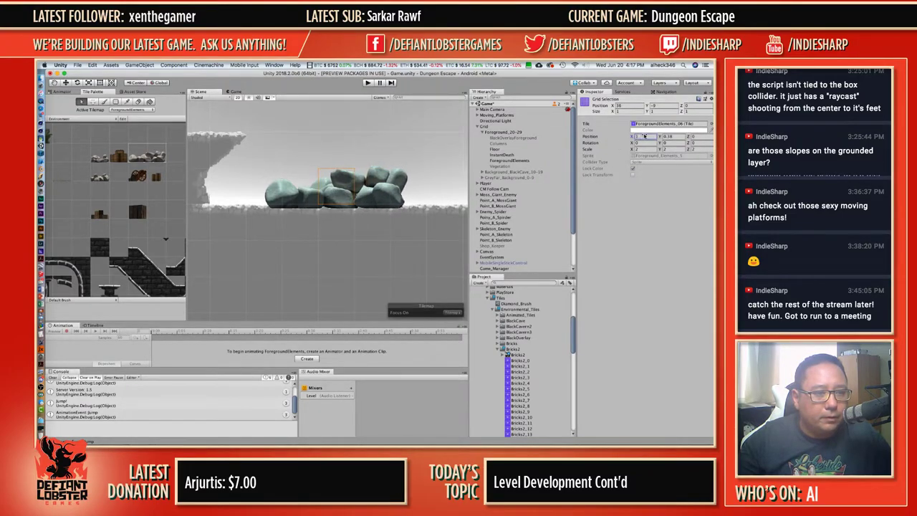
Set the X position of the tall crate tile on the upper ledge to 0.83.
scroll(365, 192, "down", 10)
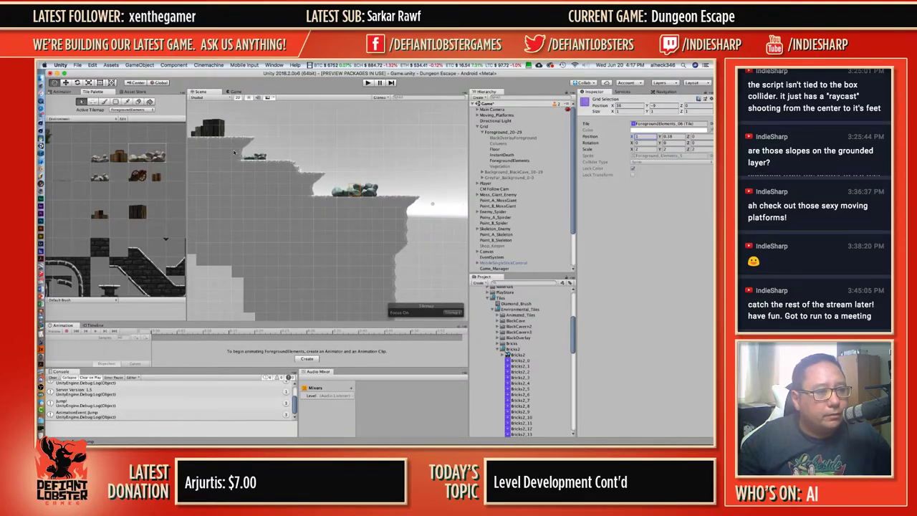
middle_click_drag(250, 156, 312, 194)
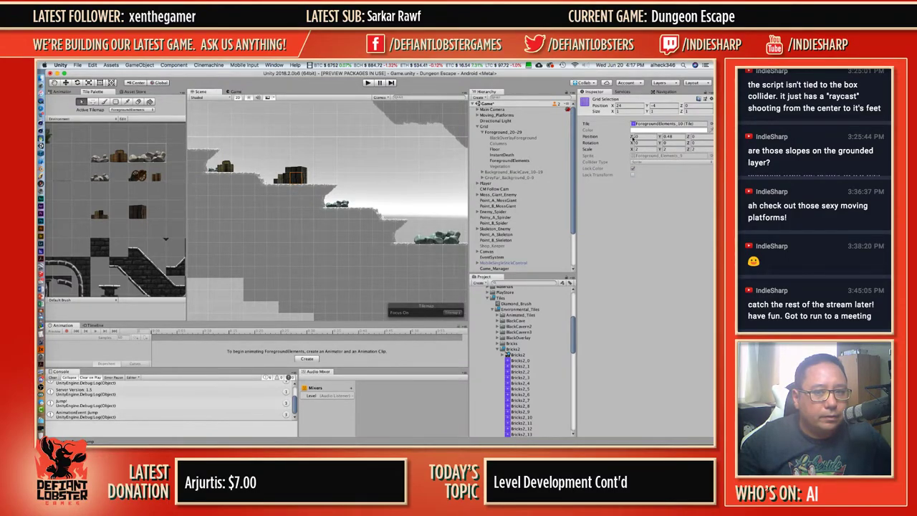
mouse_move(632, 137)
left_mouse_down()
mouse_move(651, 137)
mouse_move(642, 138)
left_mouse_up()
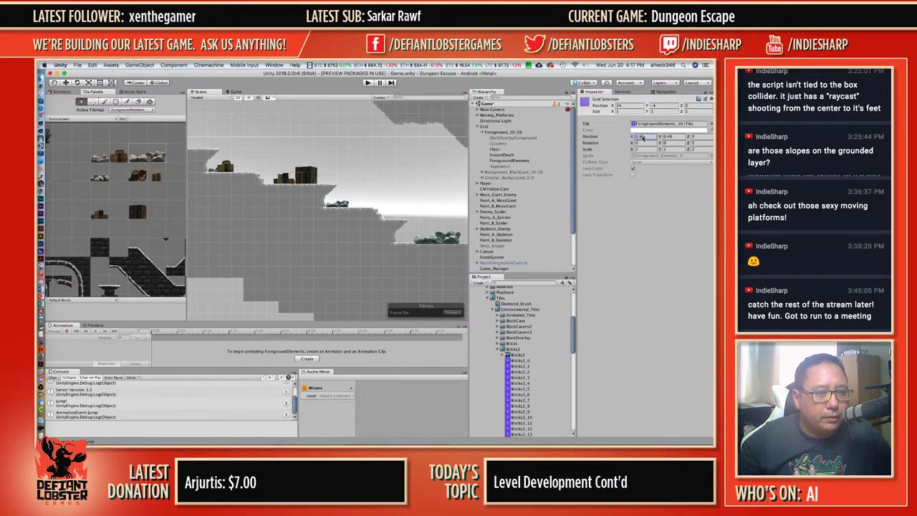
Scale the single small rock tile on the ledge past the spiked pits to 2 on X, Y and Z.
scroll(312, 189, "down", 3)
middle_click_drag(225, 178, 403, 189)
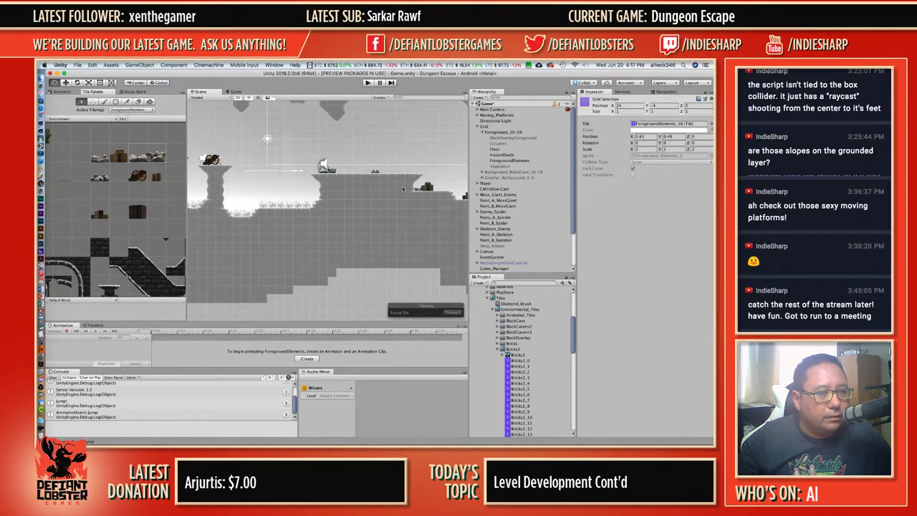
left_click(375, 170)
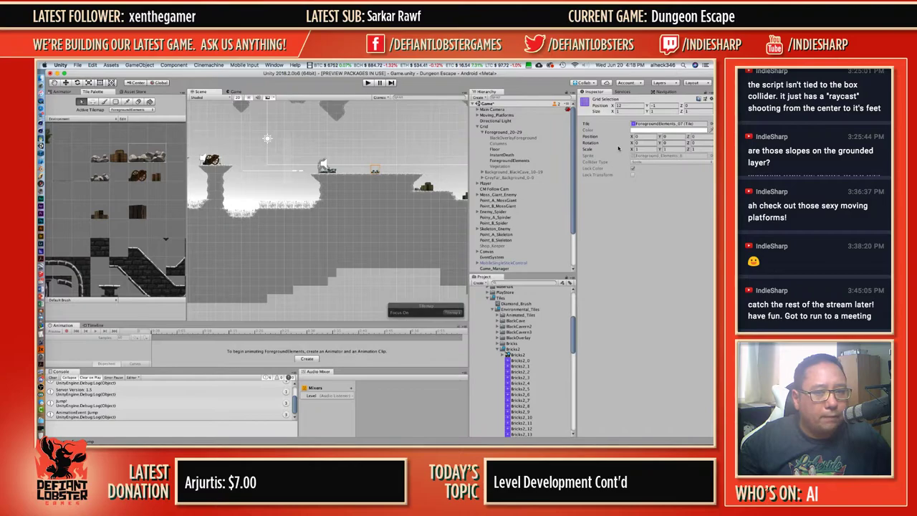
left_click(644, 149)
type("2")
key("Tab")
type("2")
key("Tab")
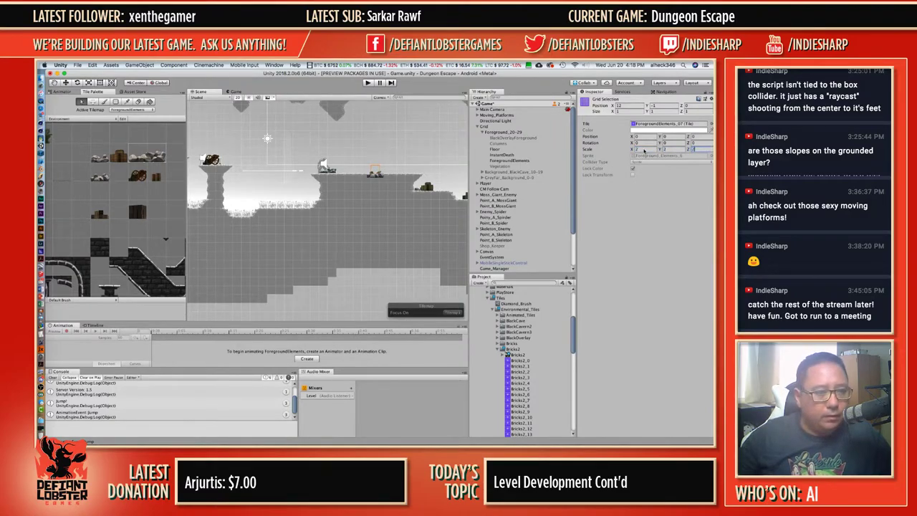
type("2")
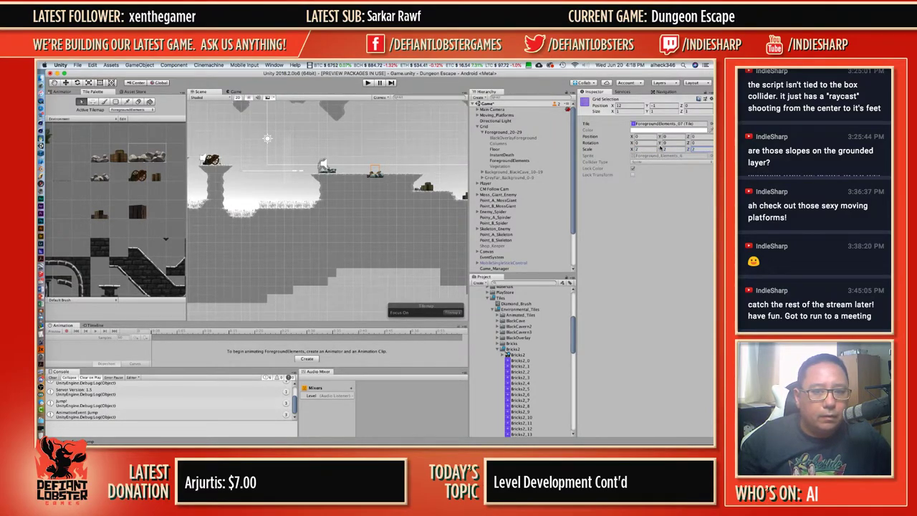
Set the Y position of that enlarged rock tile to 0.44 so it sits on the ledge surface.
left_click_drag(661, 137, 665, 136)
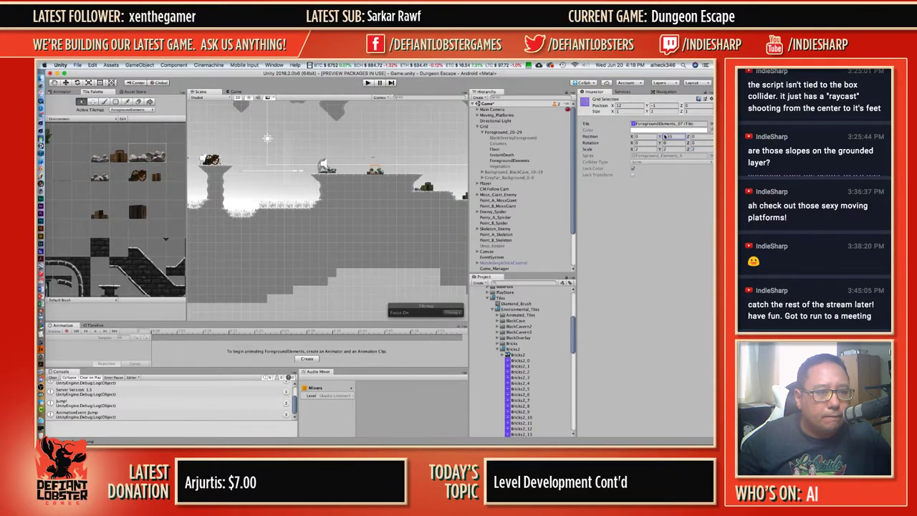
scroll(365, 143, "up", 6)
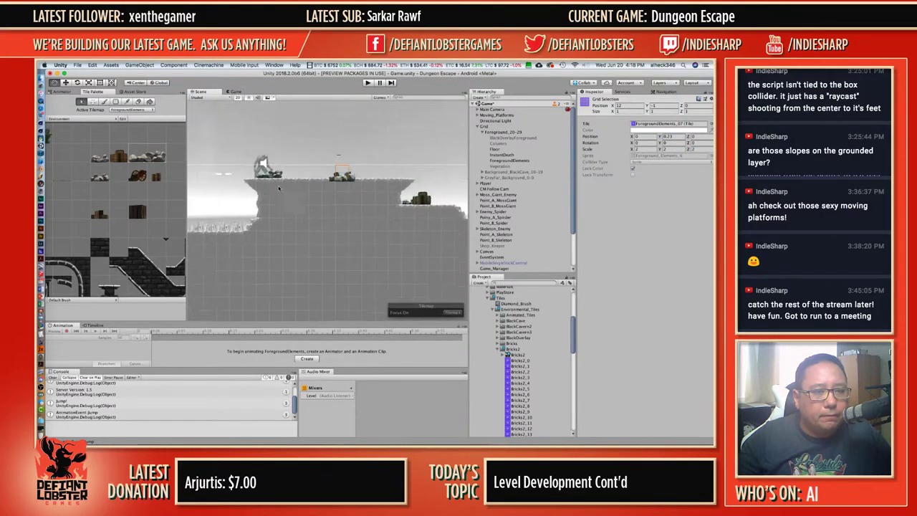
scroll(319, 177, "up", 2)
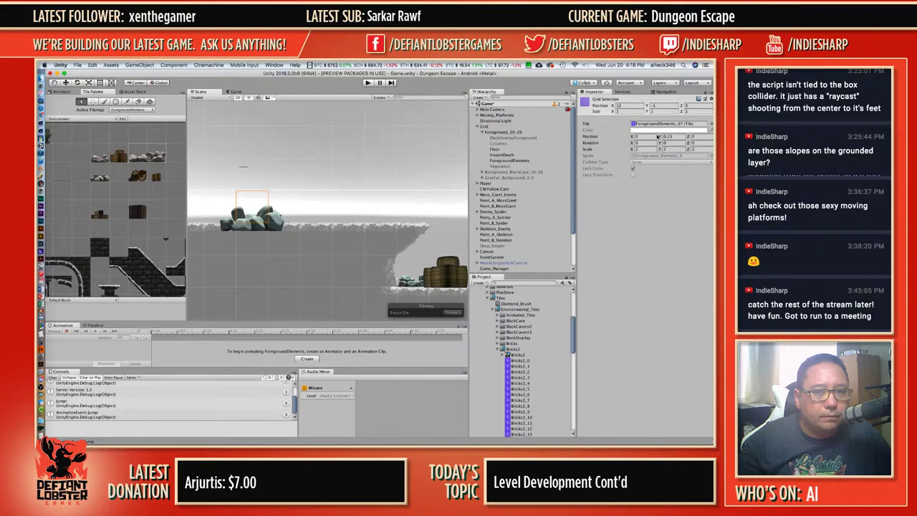
left_click_drag(659, 136, 663, 136)
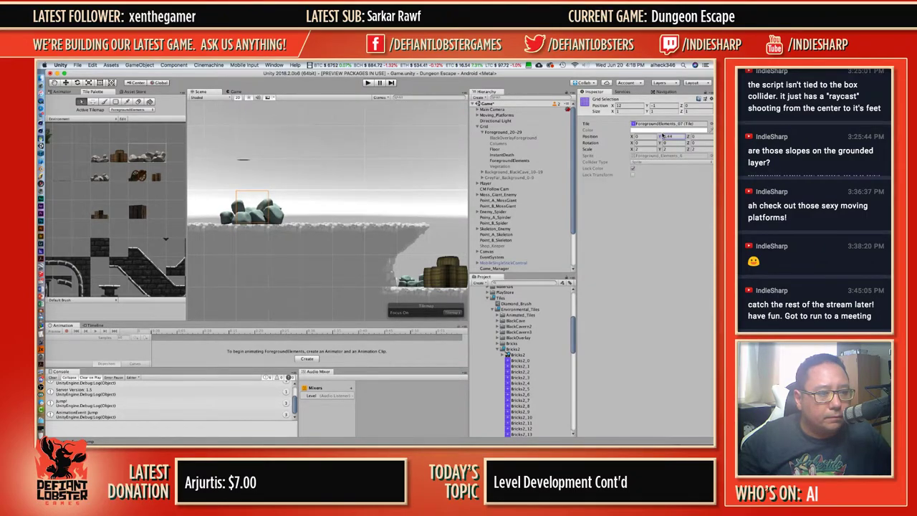
scroll(277, 247, "down", 10)
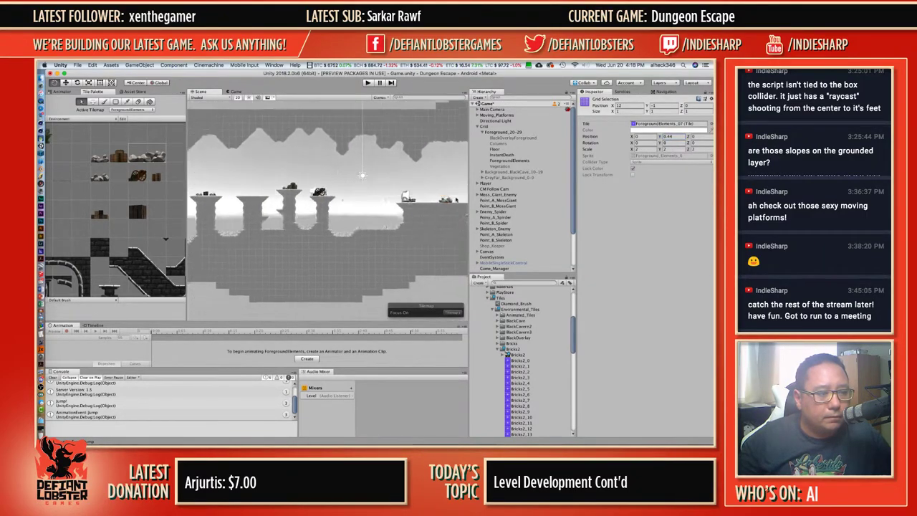
Try erasing the wheeled cart tile from the top of the stone pillar and undo the erasures.
scroll(413, 192, "up", 5)
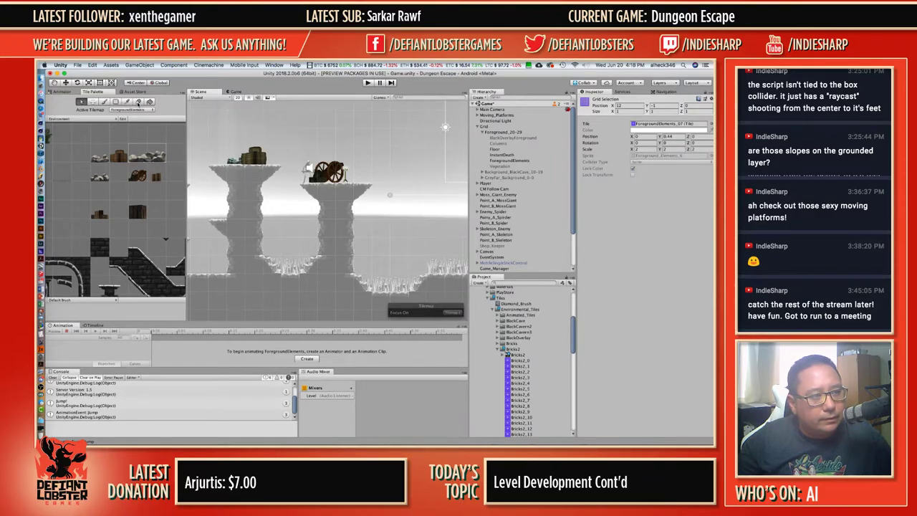
left_click(139, 102)
left_click(351, 174)
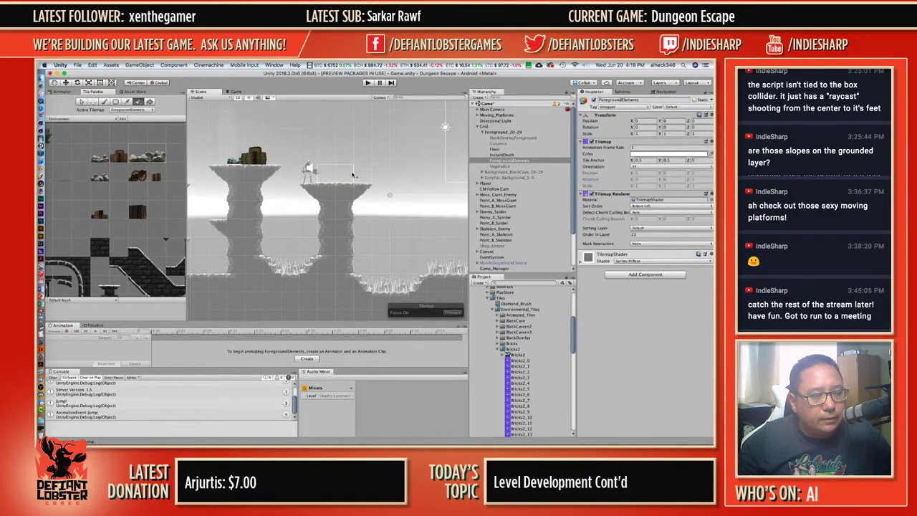
key("super+z")
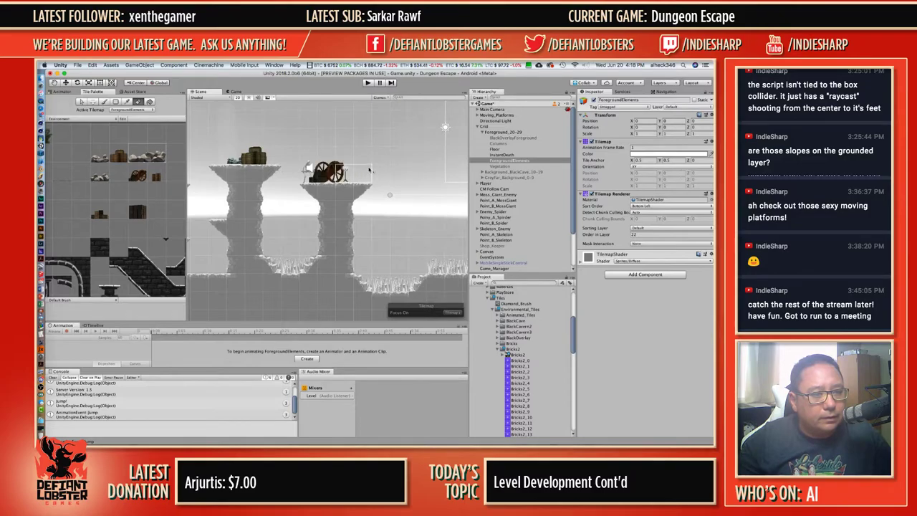
scroll(376, 193, "left", 5)
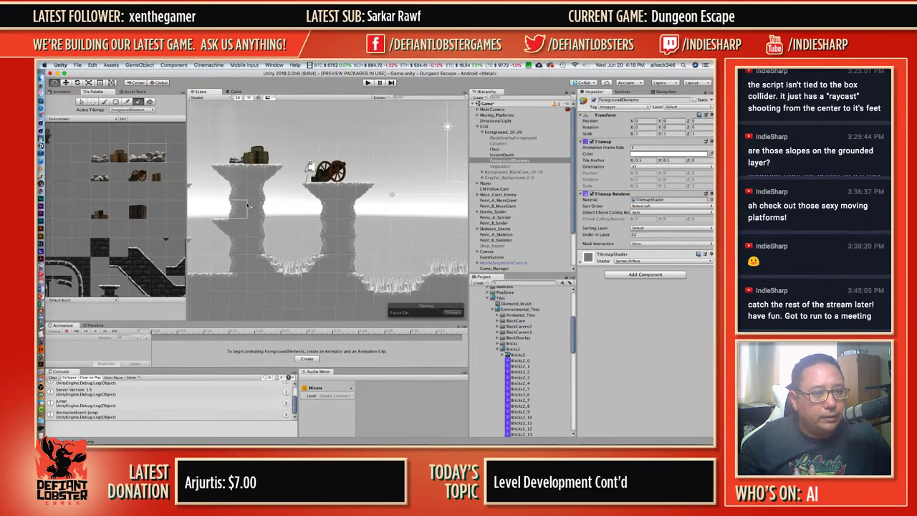
scroll(385, 206, "right", 3)
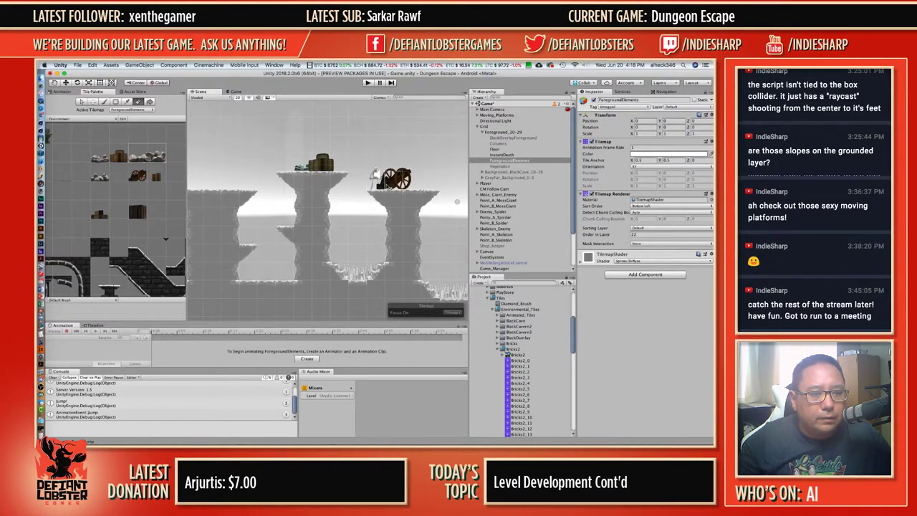
left_click(394, 185)
key("super+z")
scroll(421, 189, "up", 5)
scroll(421, 190, "down", 6)
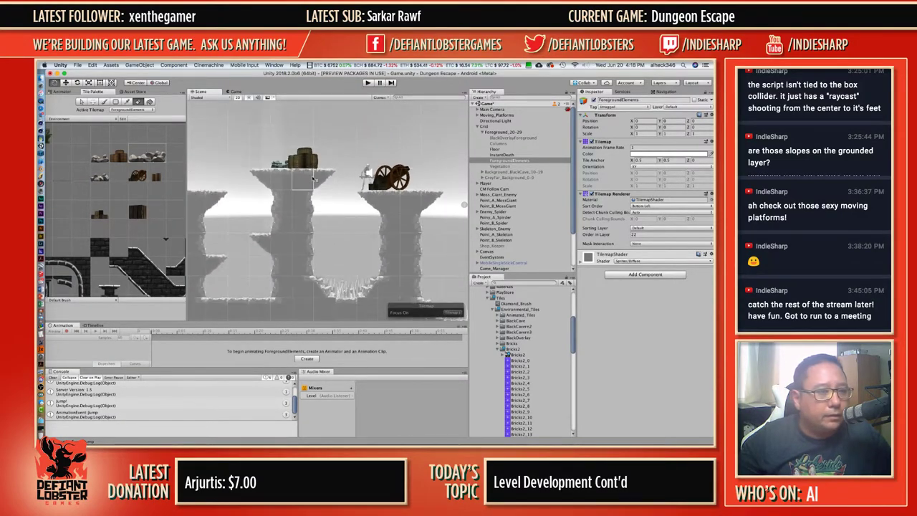
Scale the barrel tile between the two rock piles on the wide pillar to 2 on X, Y and Z.
middle_click_drag(360, 176, 611, 176)
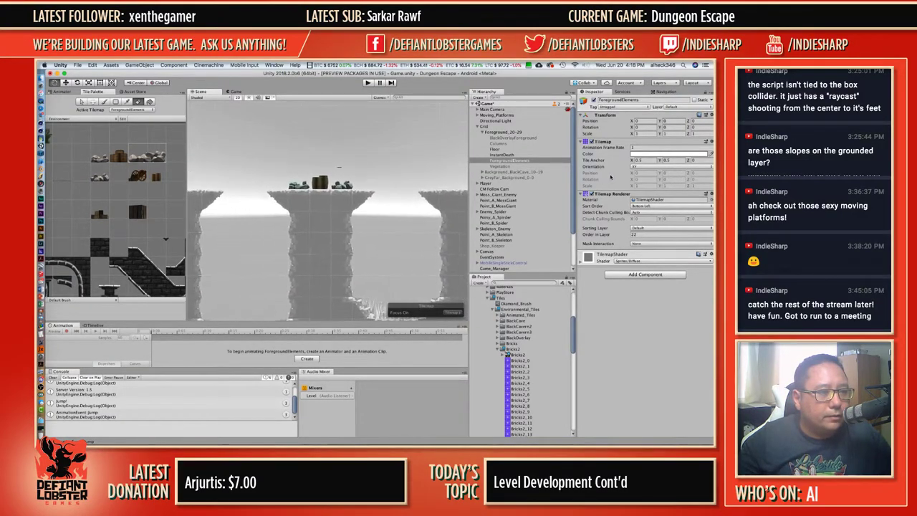
left_click(81, 101)
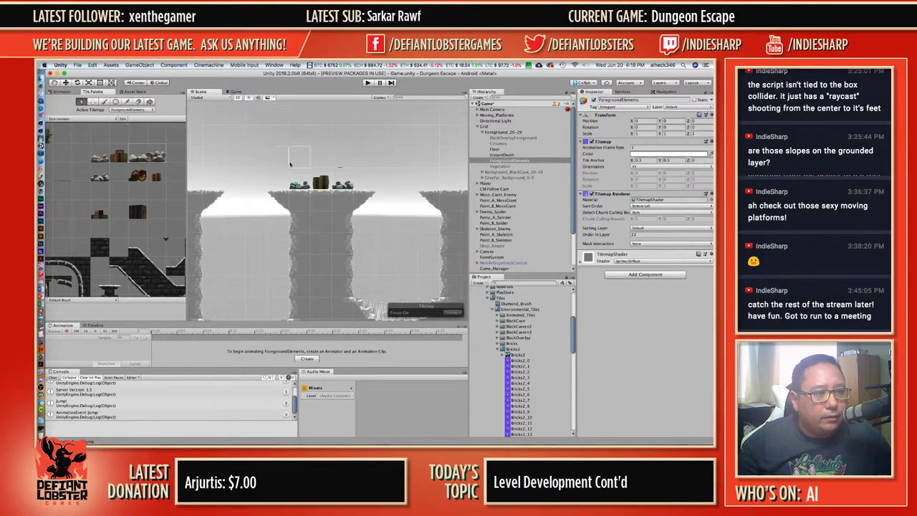
left_click(323, 182)
left_click(651, 151)
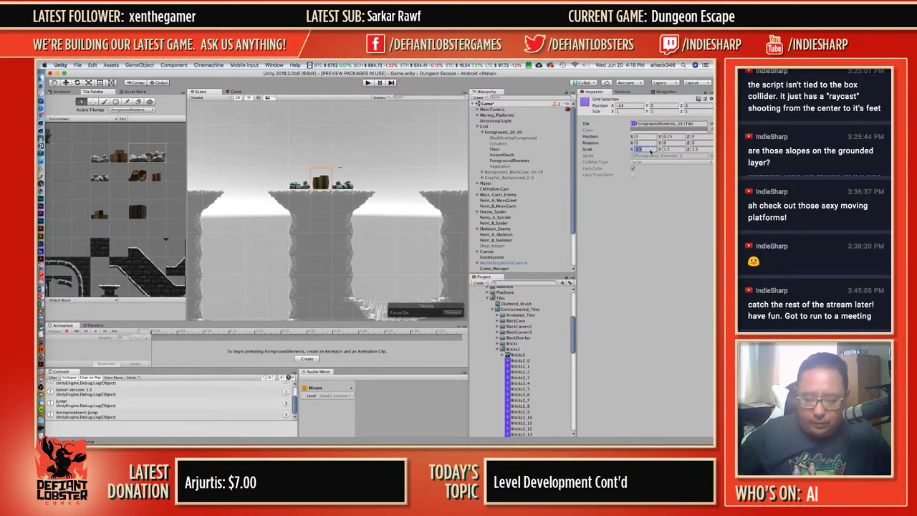
type("2")
key("Tab")
type("2")
key("Tab")
type("2")
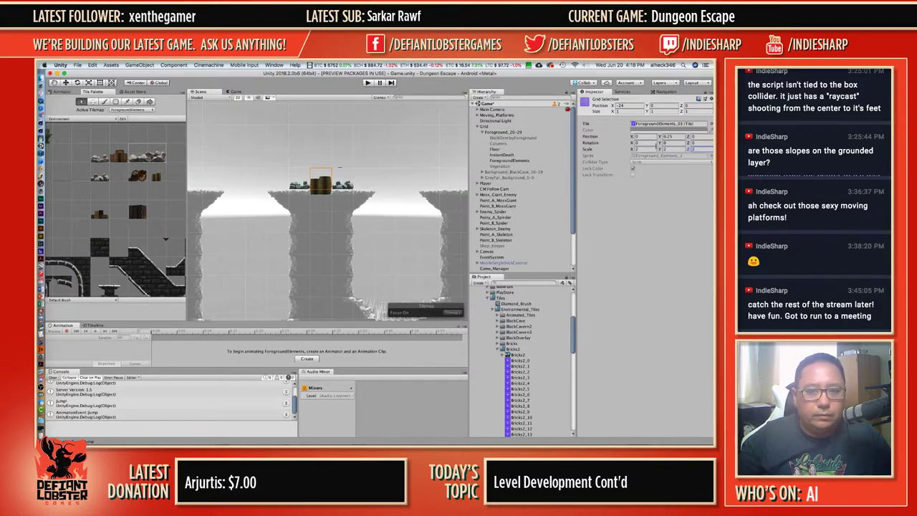
Set the barrel tile's Y position to 0.48, with its Y scale at 2 and its Y rotation at 0.
left_click_drag(660, 150, 659, 149)
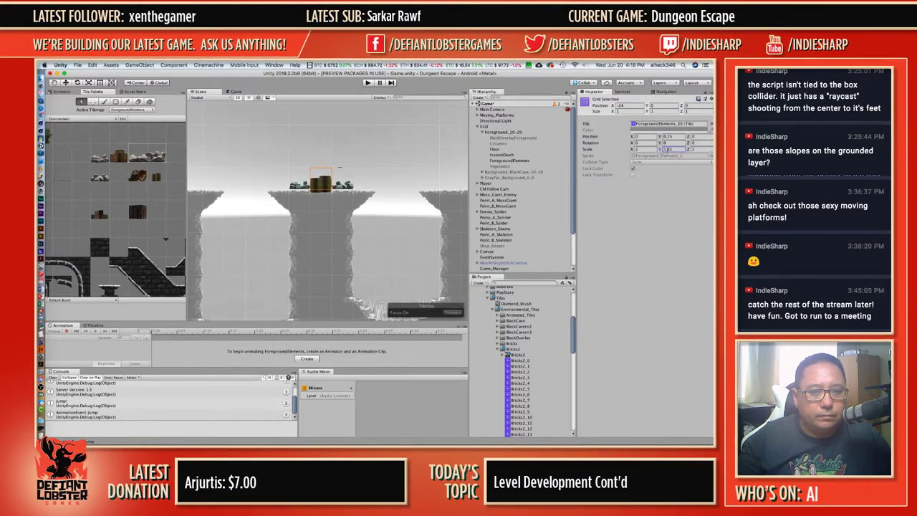
type("2")
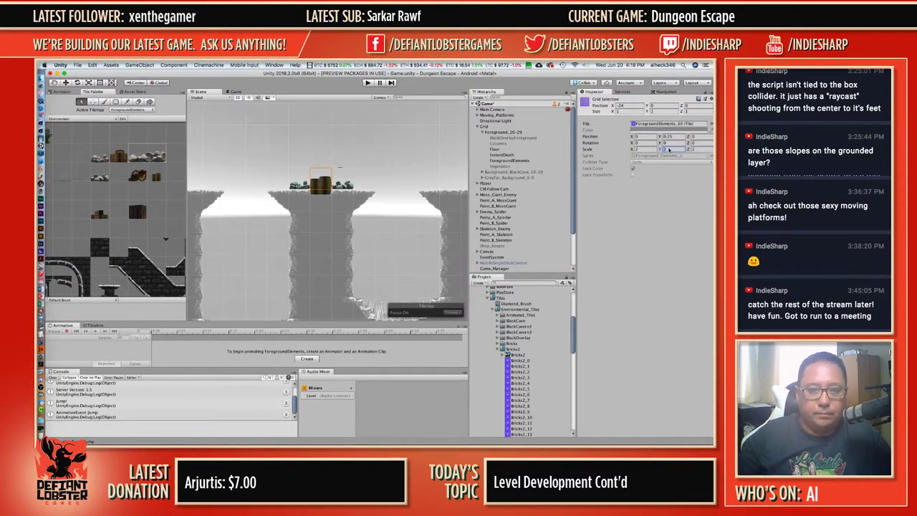
left_click_drag(660, 144, 657, 145)
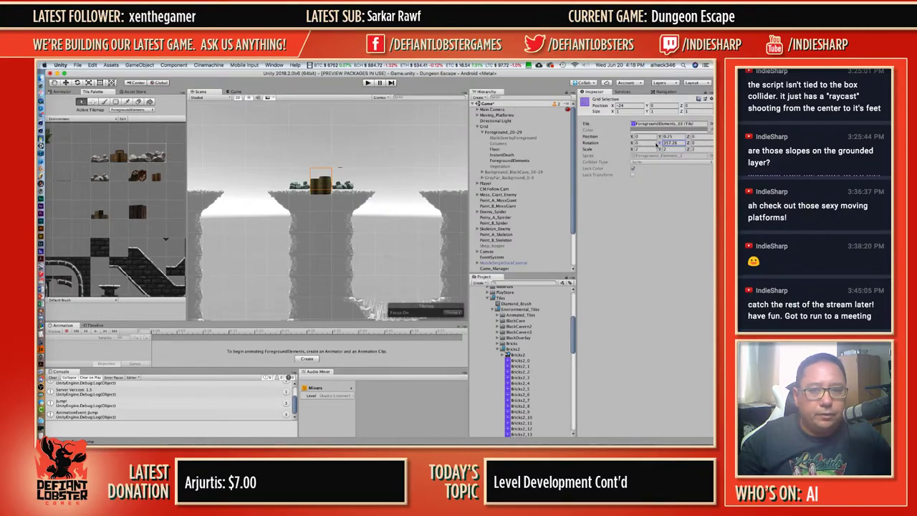
type("0")
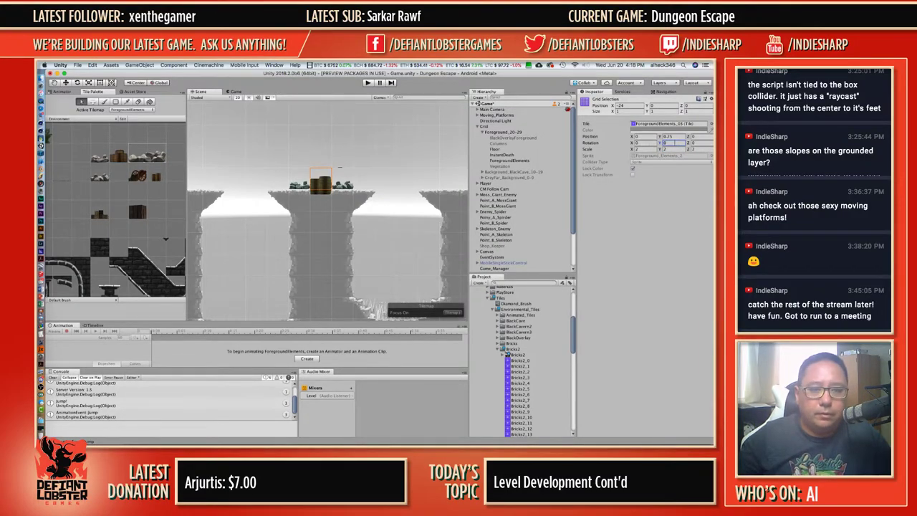
left_click_drag(661, 136, 665, 136)
Inspect the decorated ledges from the tall crate stack and its small rock tile to the brick structure beyond the deep pit.
scroll(331, 144, "down", 5)
middle_click_drag(291, 158, 358, 193)
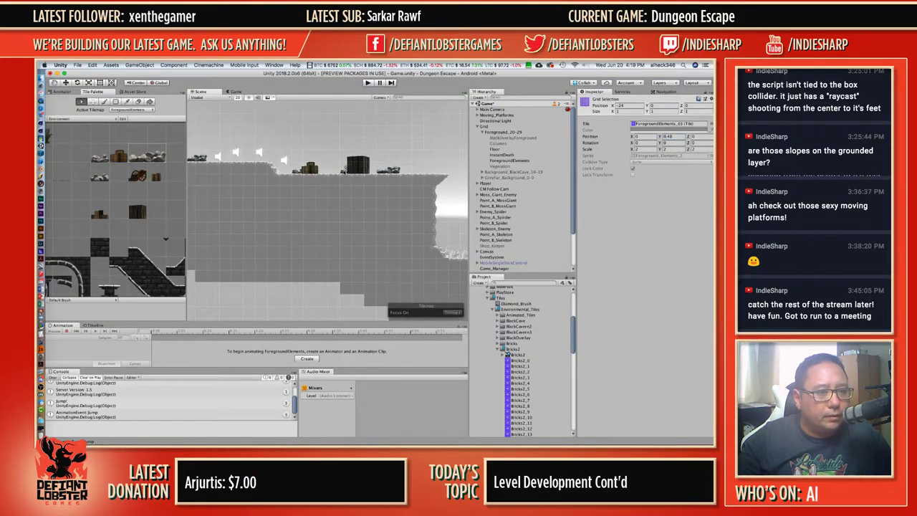
left_click(345, 173)
scroll(344, 174, "up", 5)
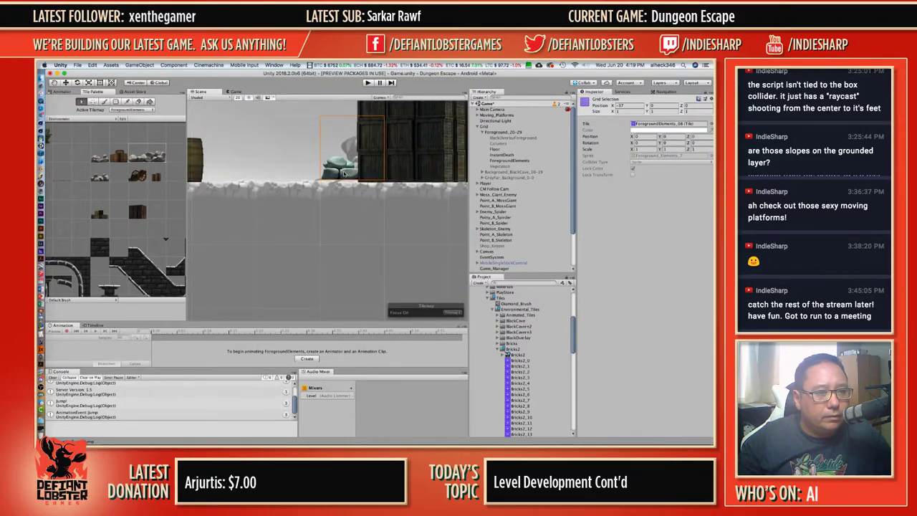
scroll(344, 174, "down", 8)
middle_click_drag(408, 168, 430, 189)
scroll(430, 189, "down", 5)
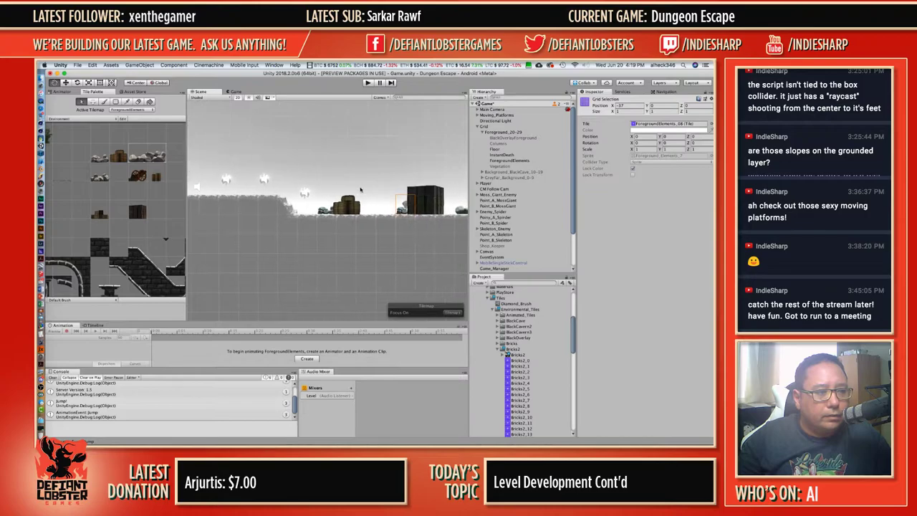
middle_click_drag(431, 190, 45, 147)
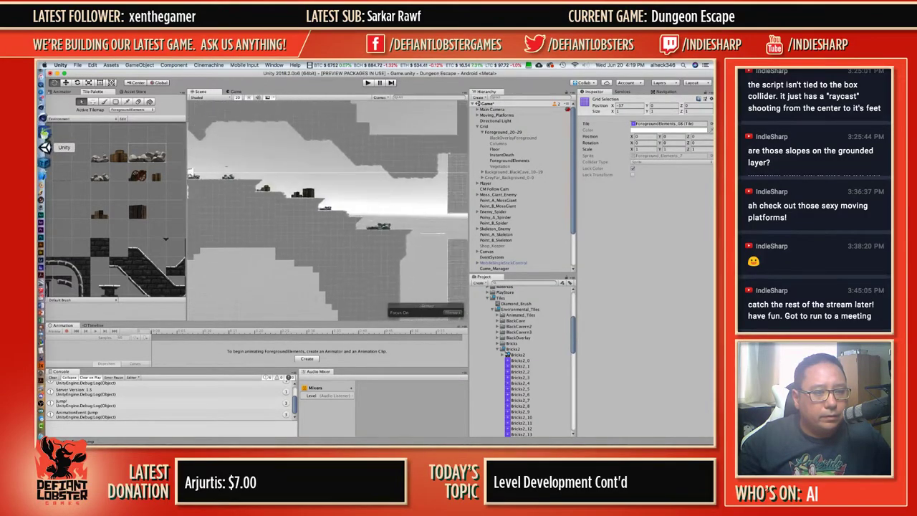
middle_click_drag(361, 215, 241, 174)
scroll(299, 187, "up", 5)
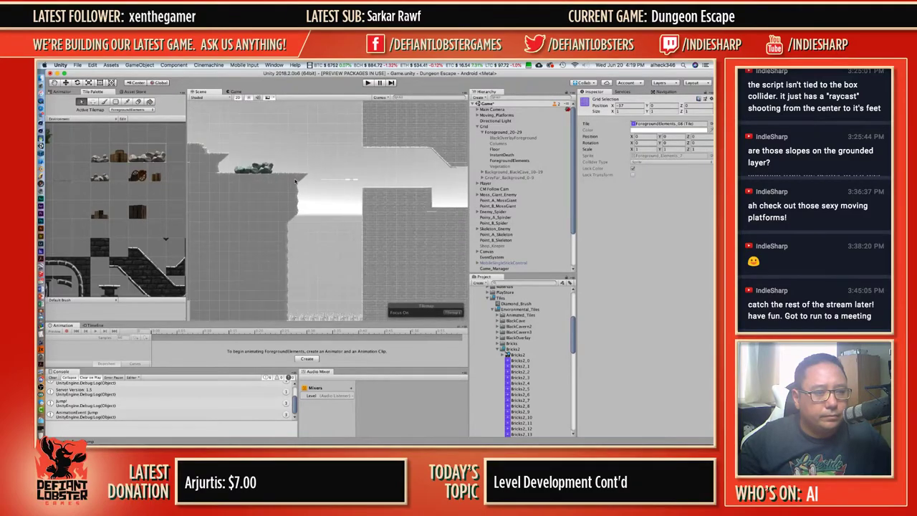
middle_click_drag(299, 187, 215, 162)
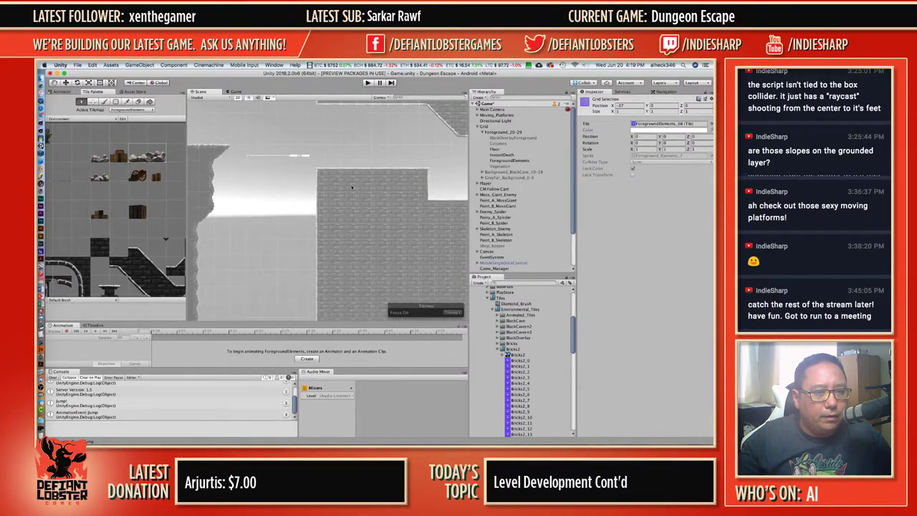
scroll(371, 191, "left", 2)
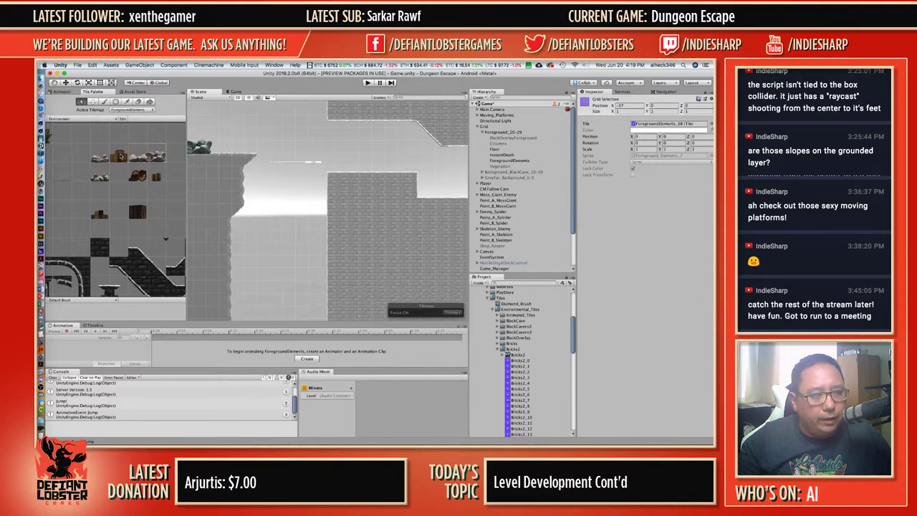
Paint one barrel tile from the Environment palette onto the brick ledge across the deep pit, undoing the extra one at the ledge's edge.
left_click(120, 157)
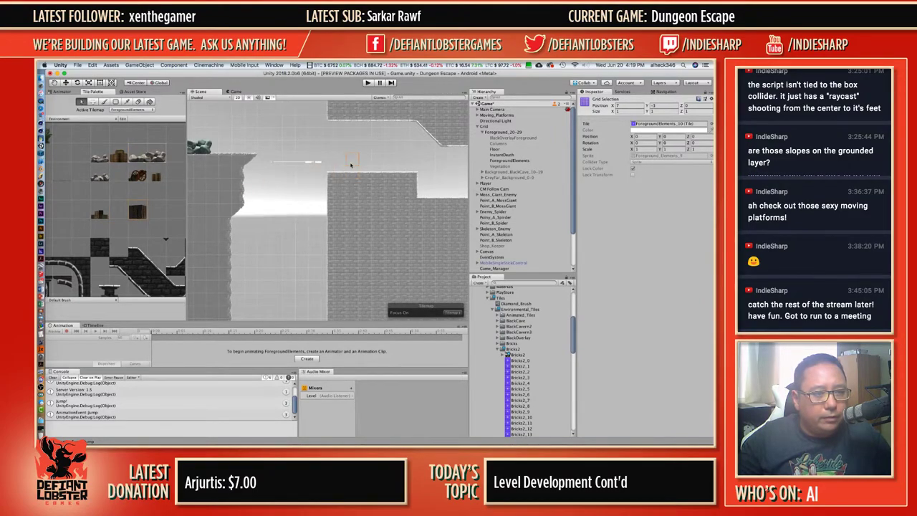
left_click(350, 169)
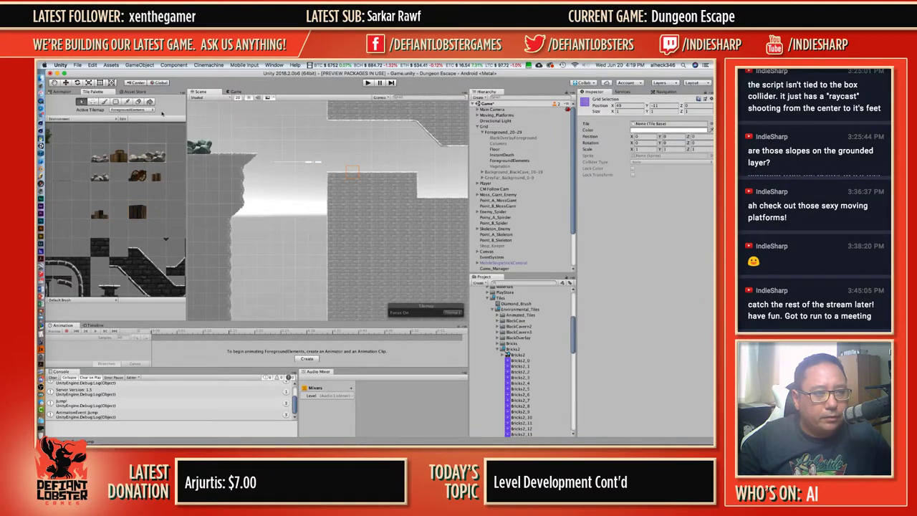
left_click(106, 101)
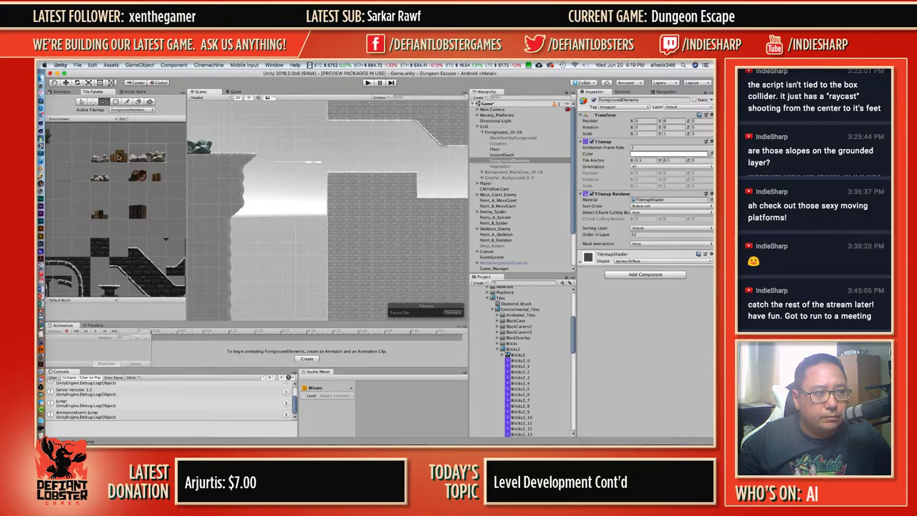
left_click(352, 174)
left_click(417, 173)
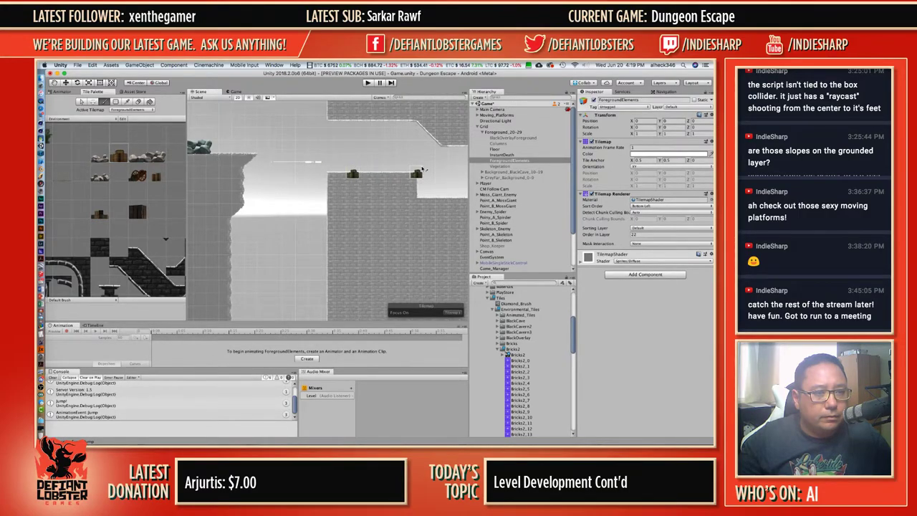
key("super+z")
left_click(84, 102)
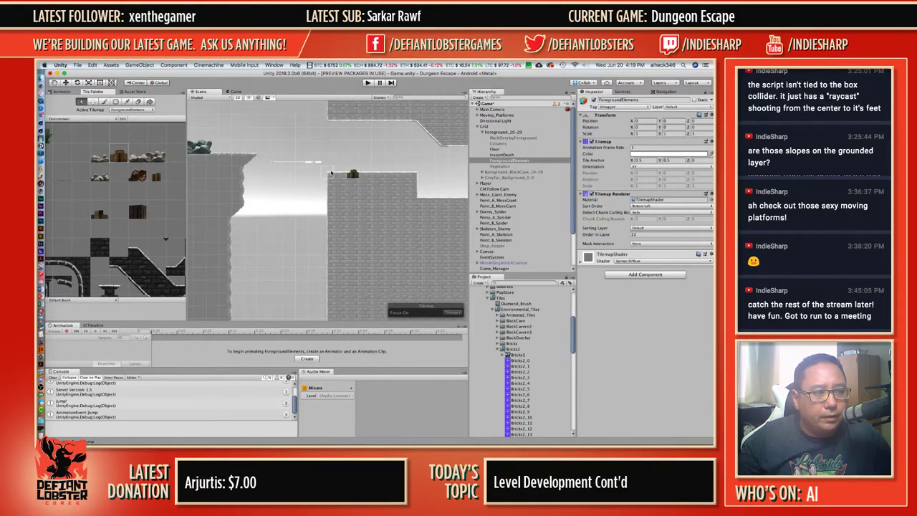
Replace the barrel tile on the brick ledge across the deep pit with the tall crate stack tile from the palette.
left_click(334, 178)
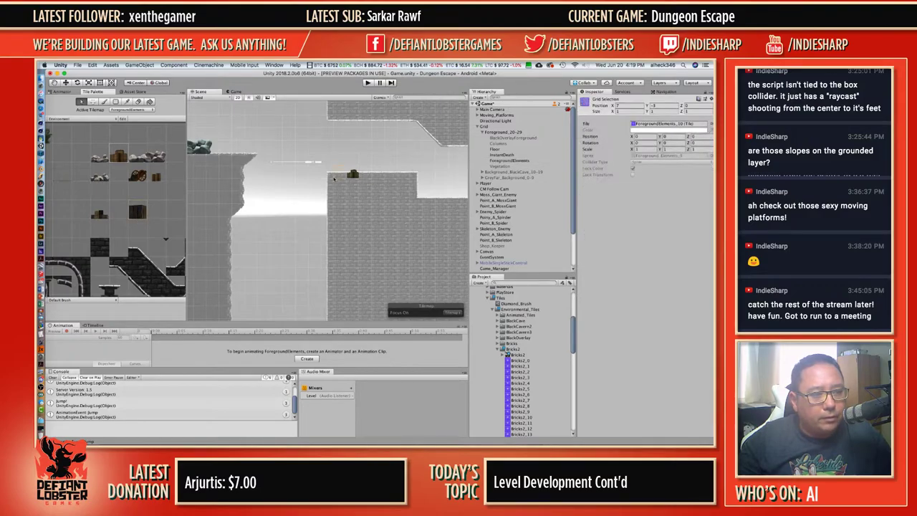
left_click(104, 101)
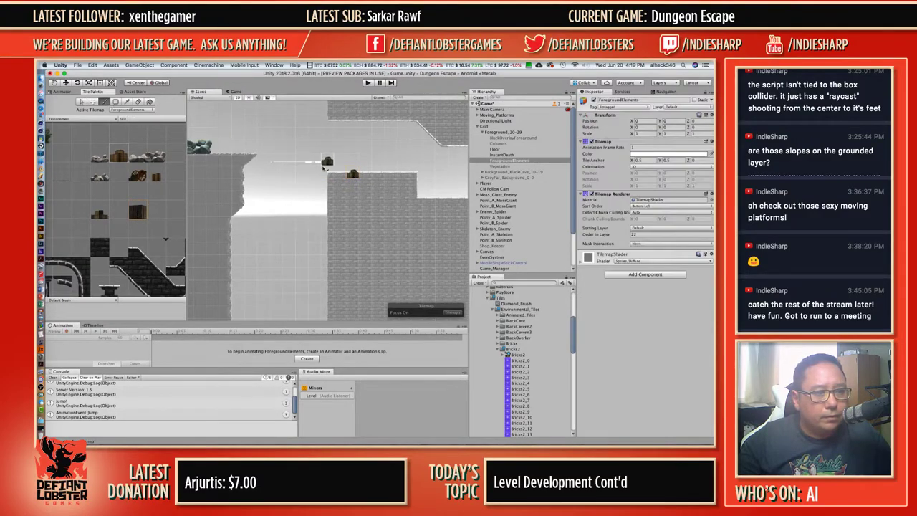
left_click(137, 212)
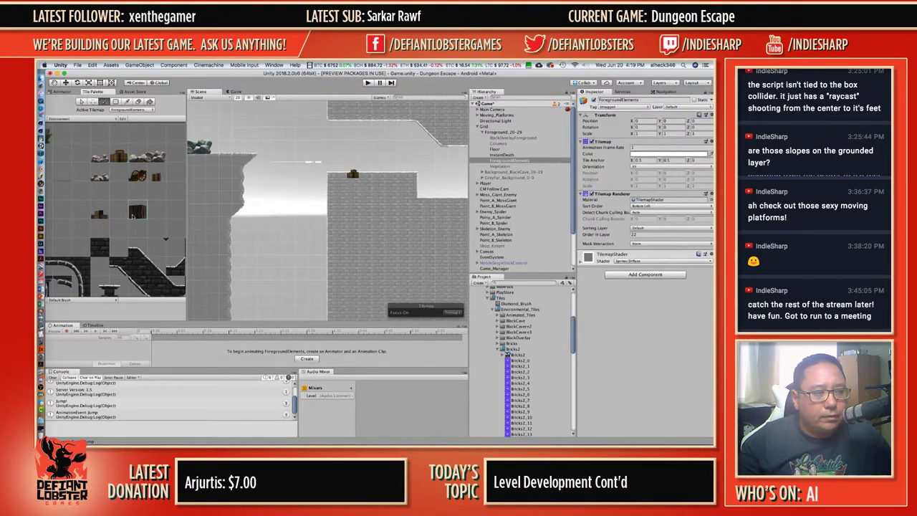
left_click(354, 174)
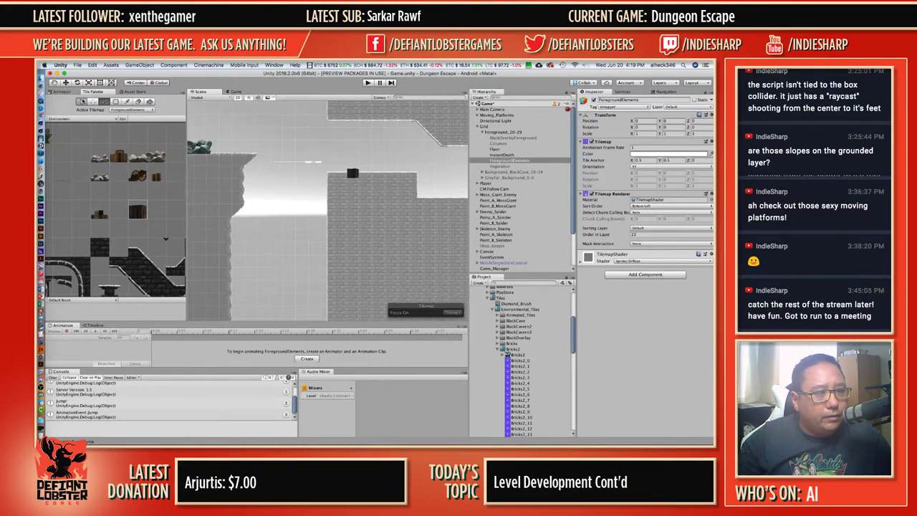
Scale the crate stack tile to 3 on X and Y, raise its Y position to 1.5, and shift it inward along X.
left_click(82, 101)
left_click(352, 174)
left_click(642, 150)
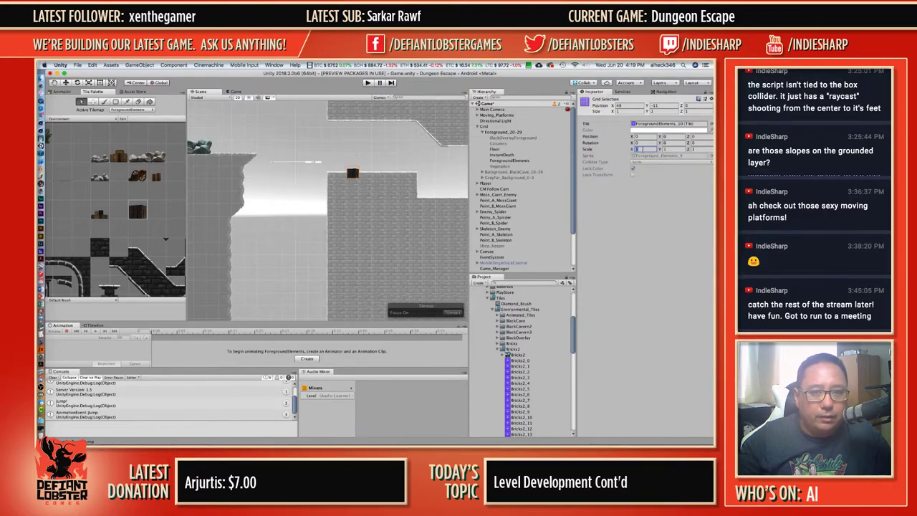
type("3")
key("Tab")
type("3")
key("Tab")
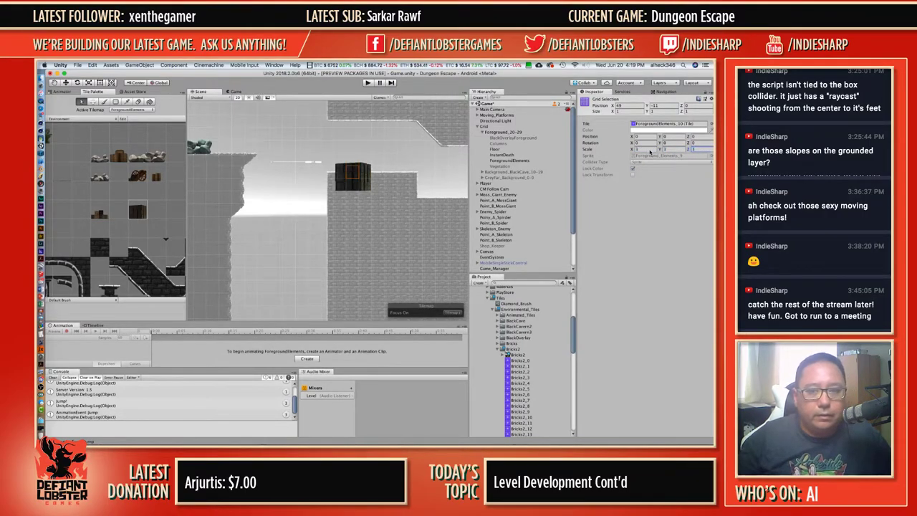
left_click_drag(661, 137, 677, 136)
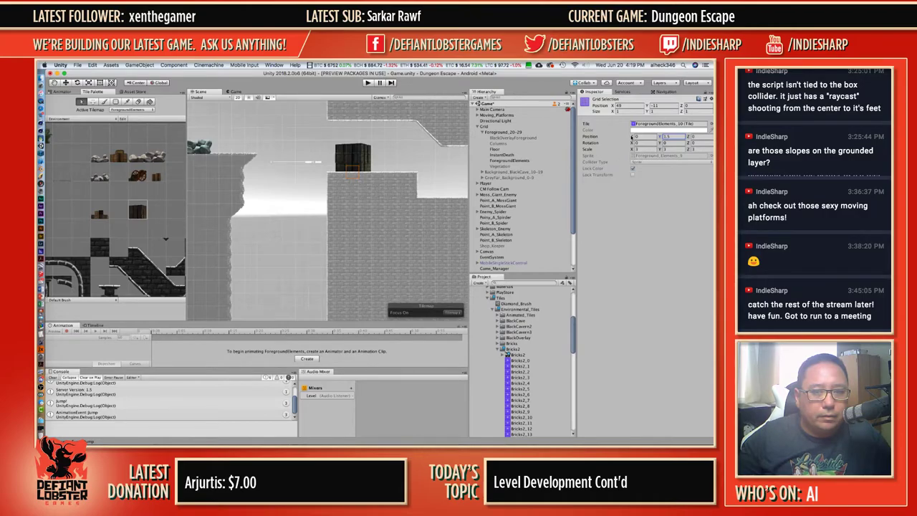
left_click_drag(634, 136, 642, 136)
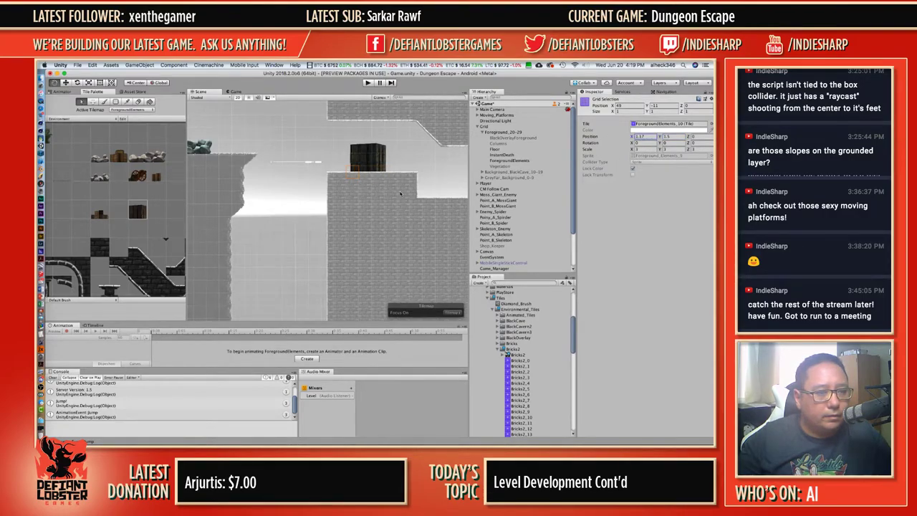
Paint one small crate pile tile on the lower brick ledge beyond the crate stack, replacing the crate stack tile placed there.
middle_click_drag(400, 194, 330, 198)
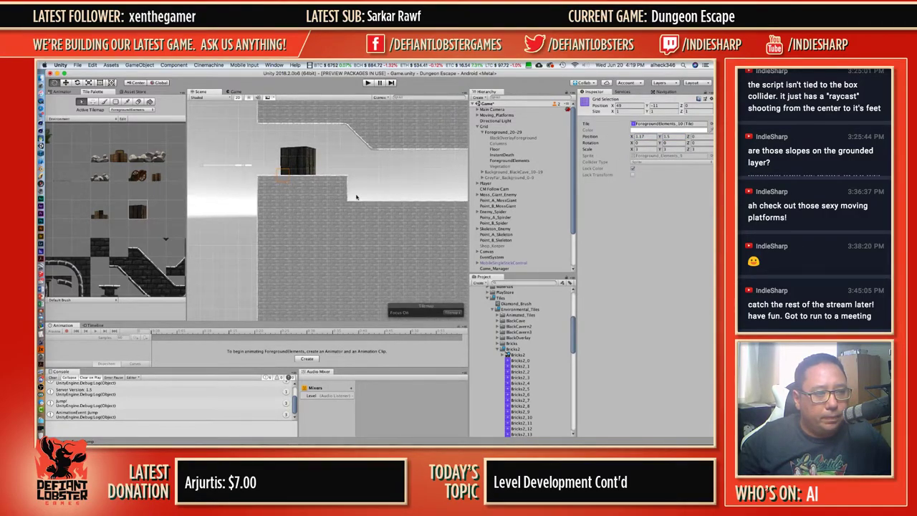
middle_click_drag(356, 197, 272, 192)
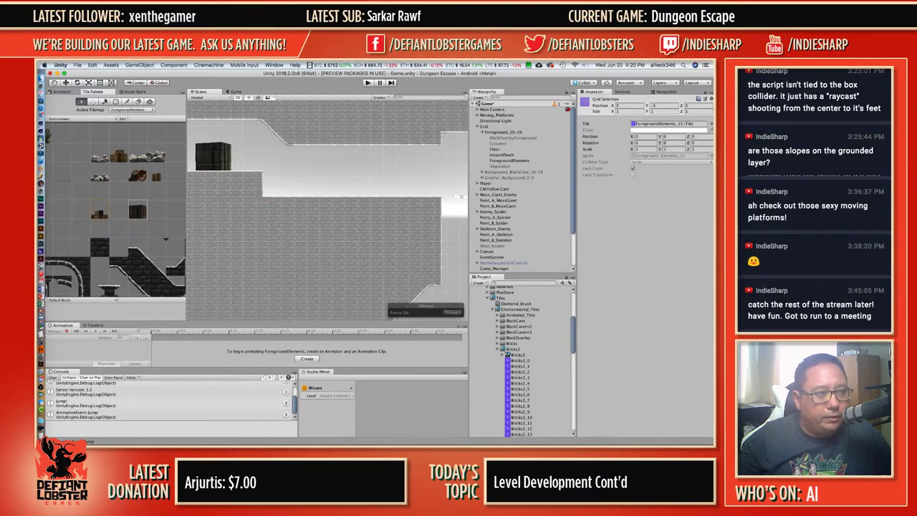
key("b")
left_click(287, 197)
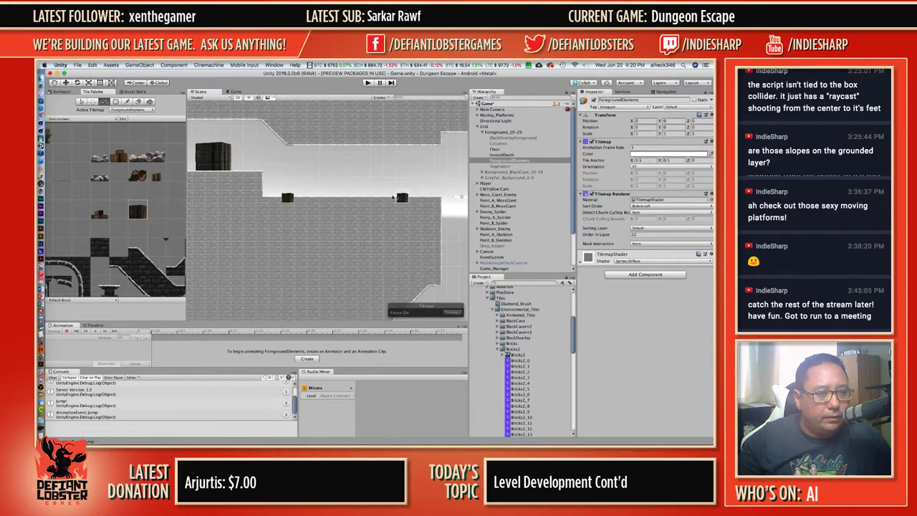
left_click(100, 211)
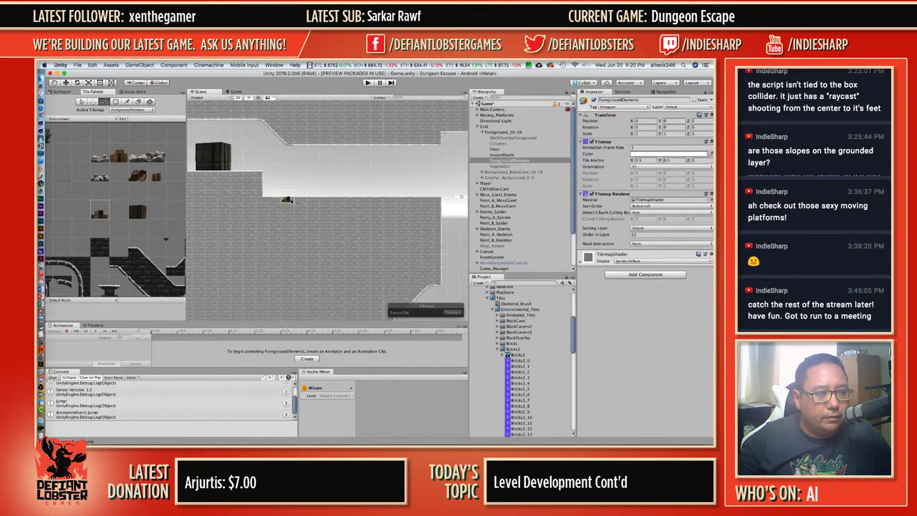
left_click(648, 134)
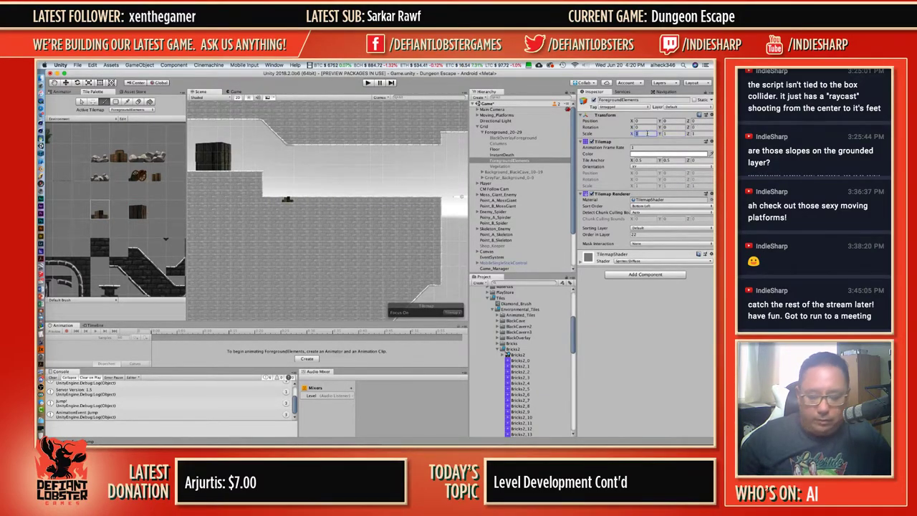
type("3")
key("Tab")
type("3")
key("Tab")
type("3")
key("super+z")
key("super+z")
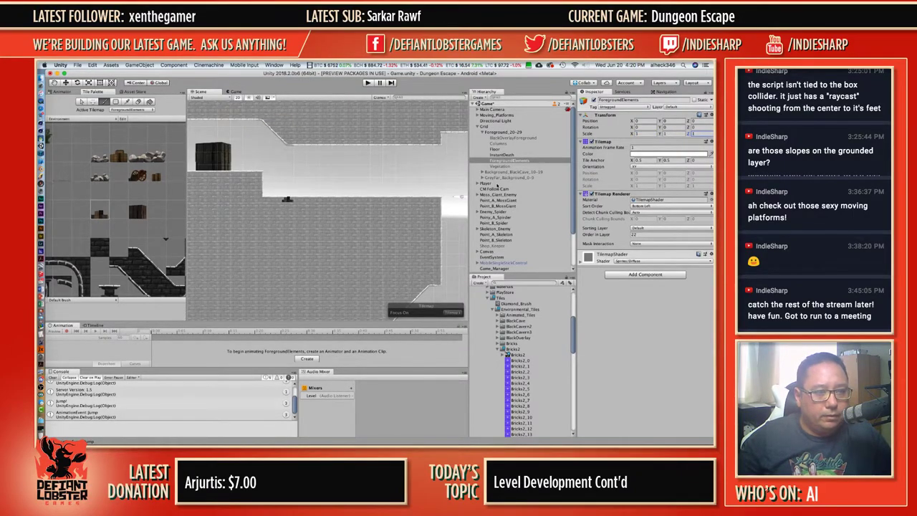
Scale the small crate pile tile on the lower ledge to 3 on X, Y and Z and raise its Y position to 1.47.
key("s")
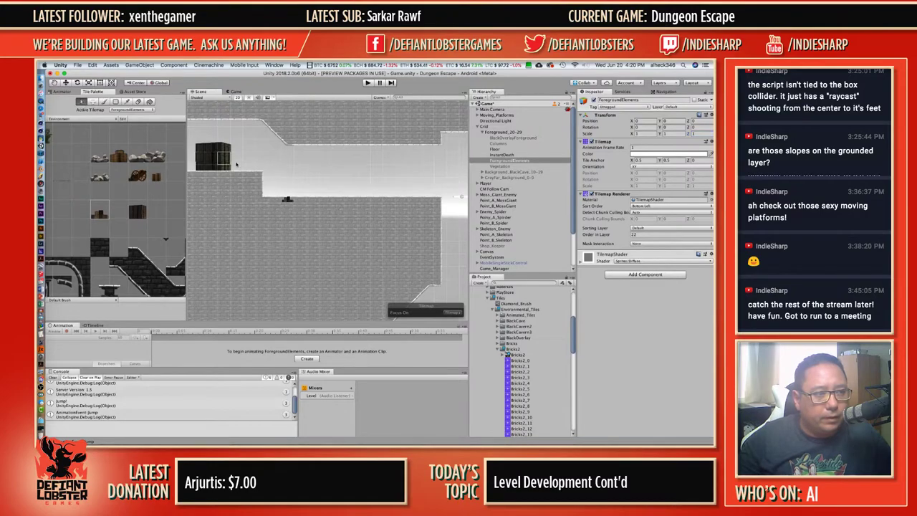
left_click(287, 199)
left_click(642, 149)
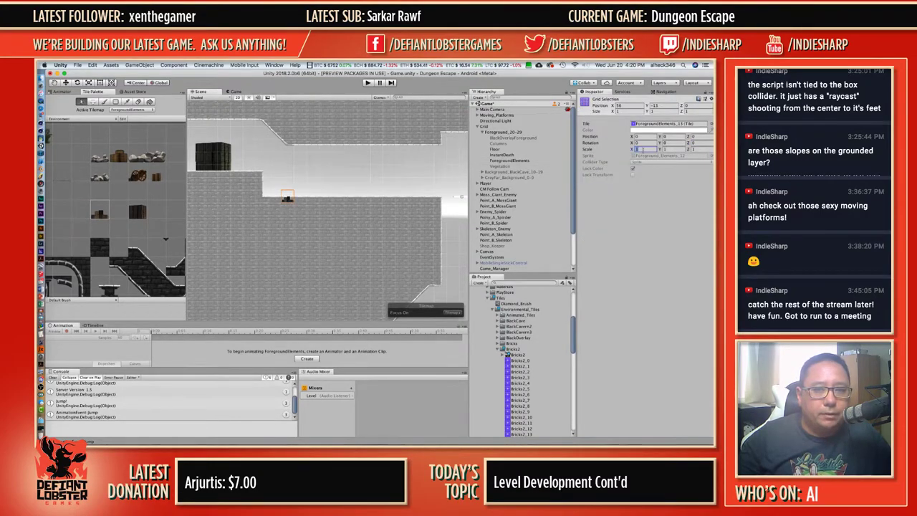
type("3")
key("Tab")
type("3")
key("Tab")
type("3")
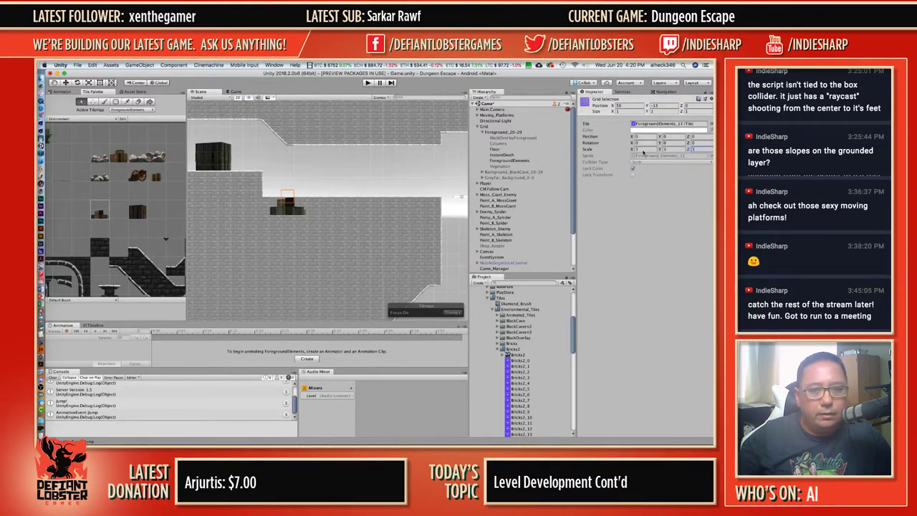
left_click_drag(661, 140, 679, 133)
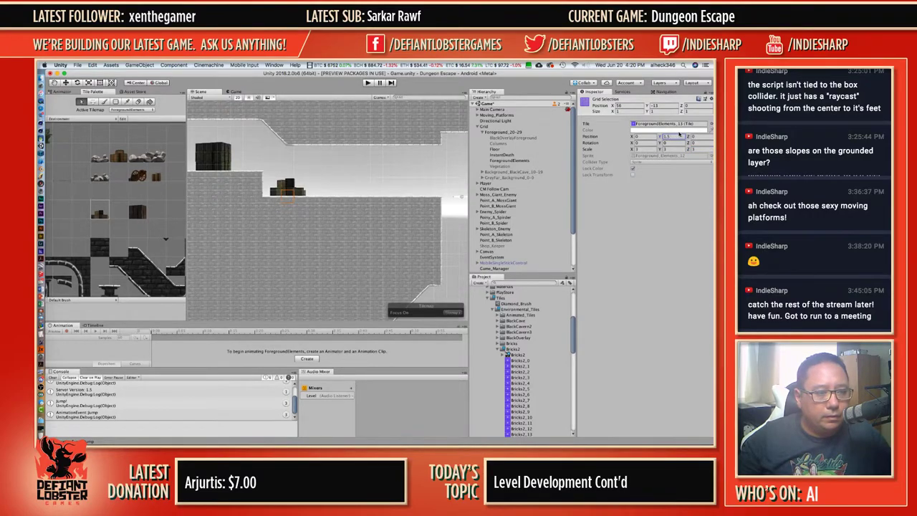
Paint single ForegroundElements_04 barrel tiles on the ledges around the next pit and in the winding passages beyond it.
scroll(335, 162, "down", 5)
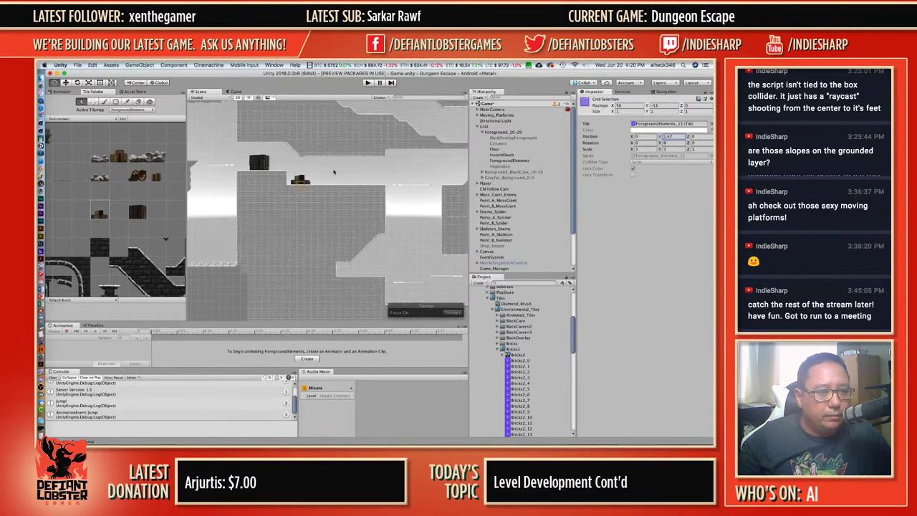
middle_click_drag(335, 172, 293, 153)
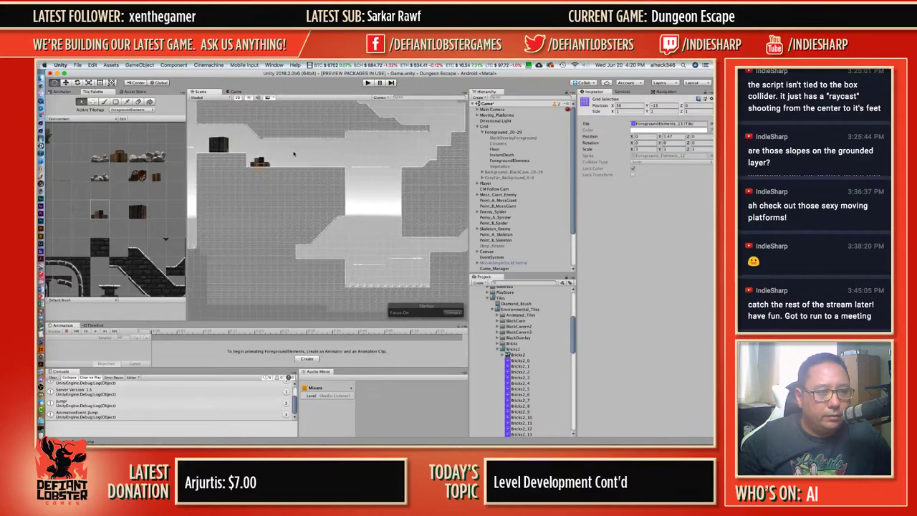
scroll(334, 167, "up", 1)
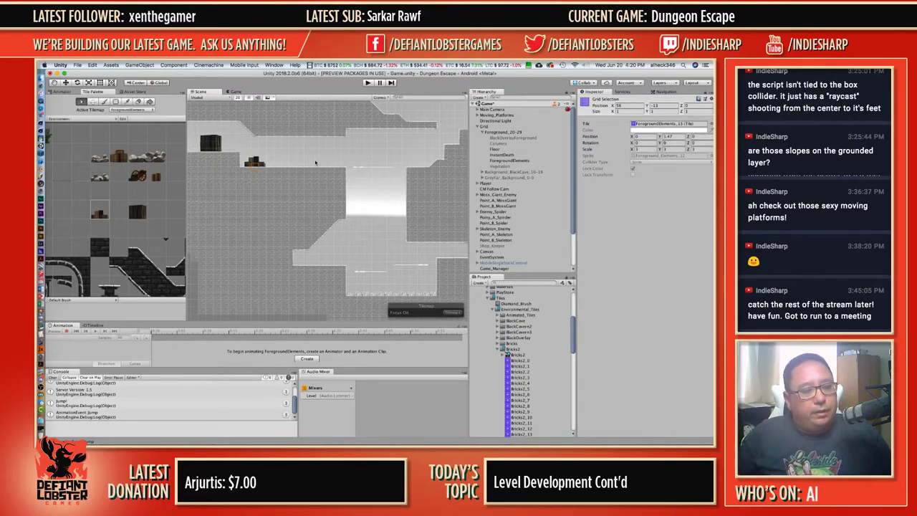
left_click(100, 210)
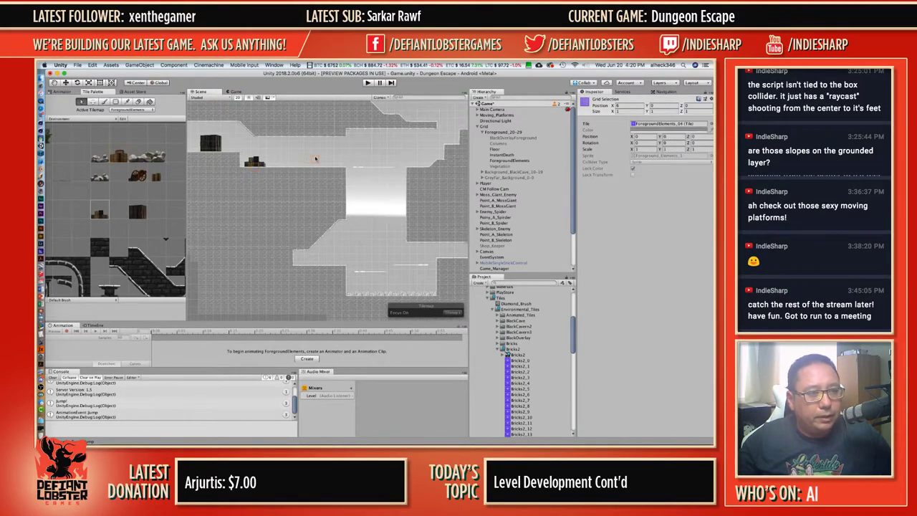
scroll(317, 159, "down", 3)
scroll(369, 145, "up", 1)
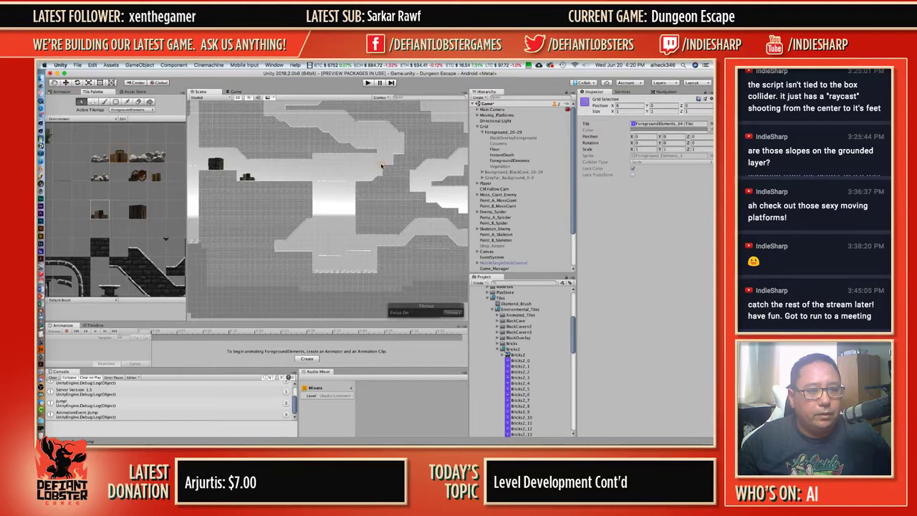
left_click(385, 166)
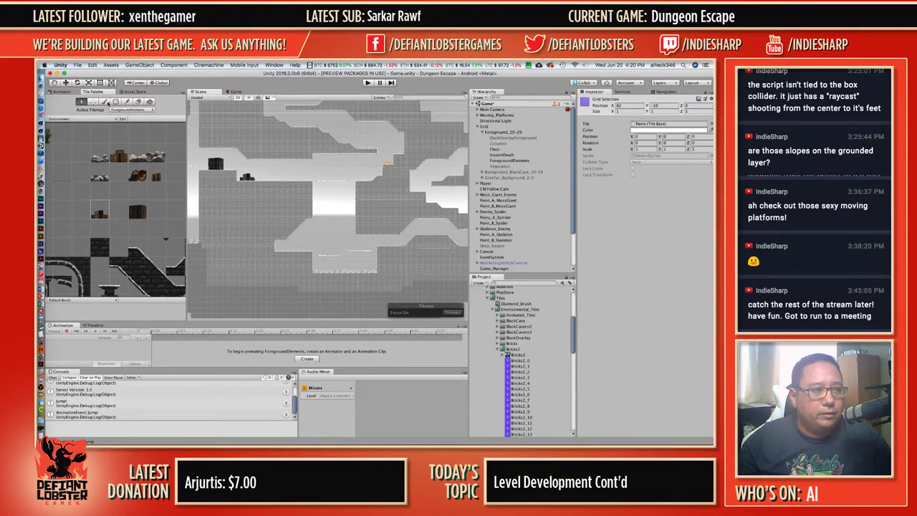
key("b")
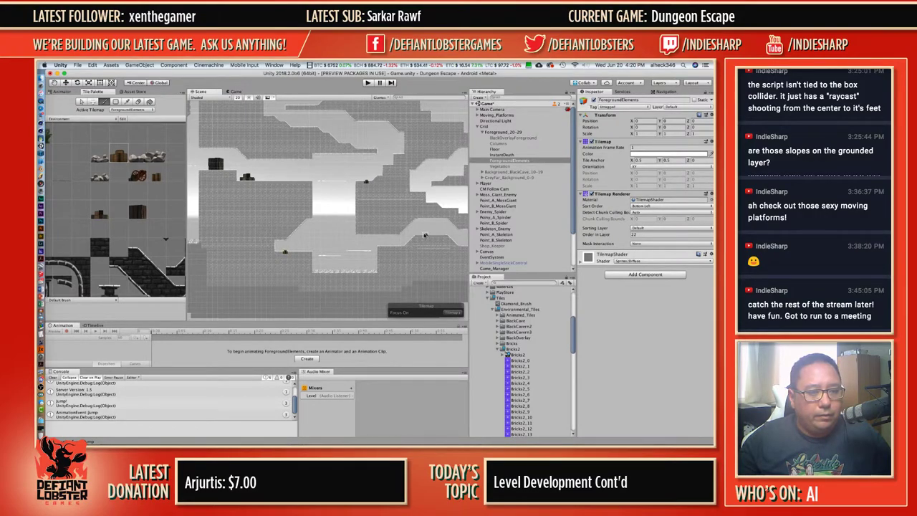
middle_click_drag(425, 237, 365, 202)
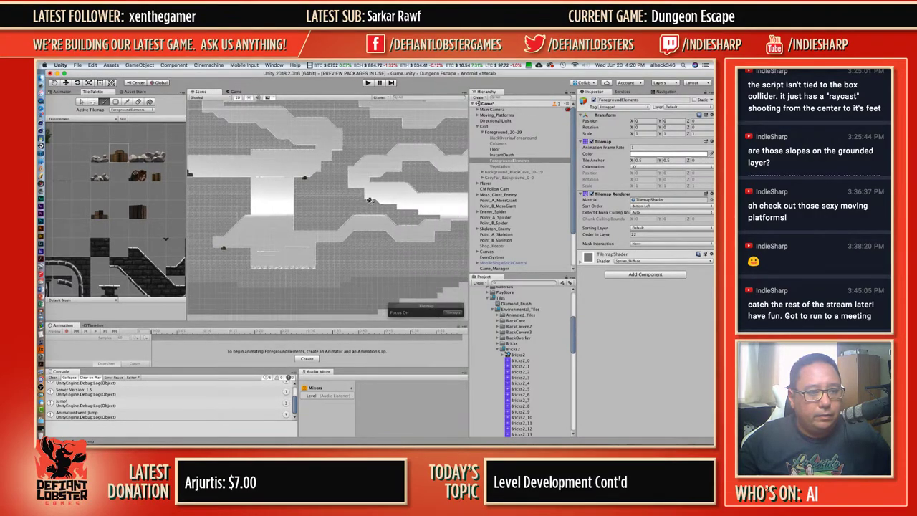
middle_click_drag(420, 217, 363, 229)
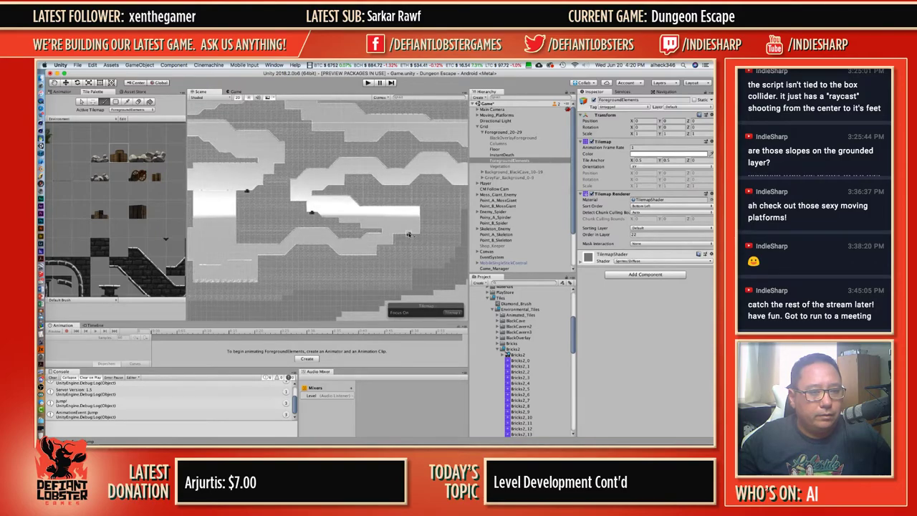
Continue painting single barrel tiles on the floors of the winding passages higher up in the cave.
scroll(407, 180, "up", 3)
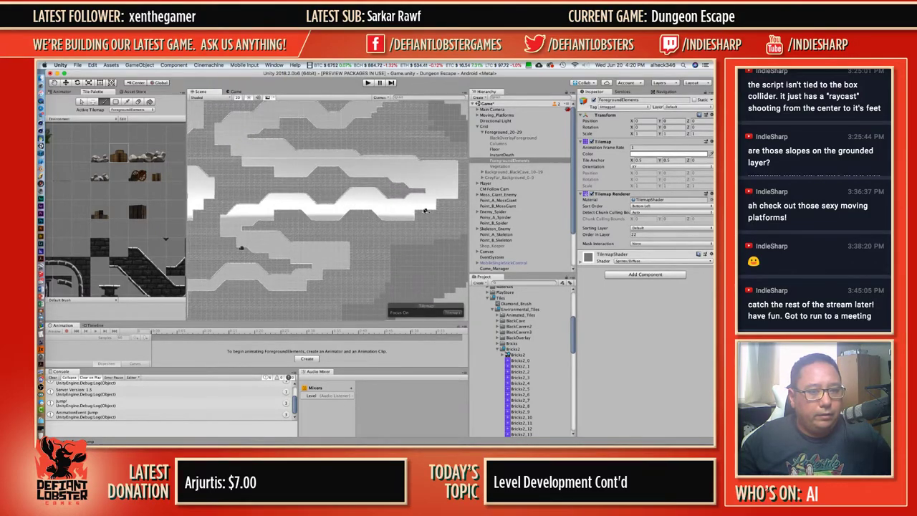
scroll(387, 172, "up", 5)
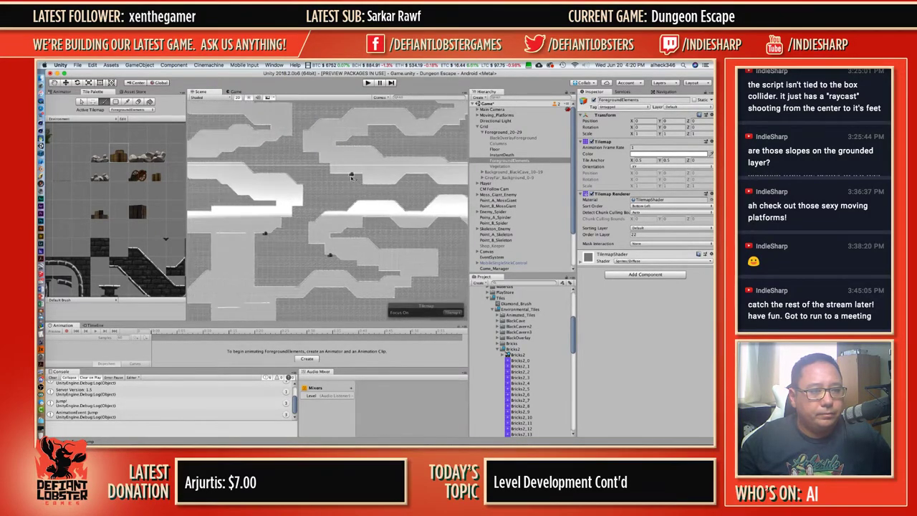
left_click(347, 177)
middle_click_drag(278, 192, 365, 211)
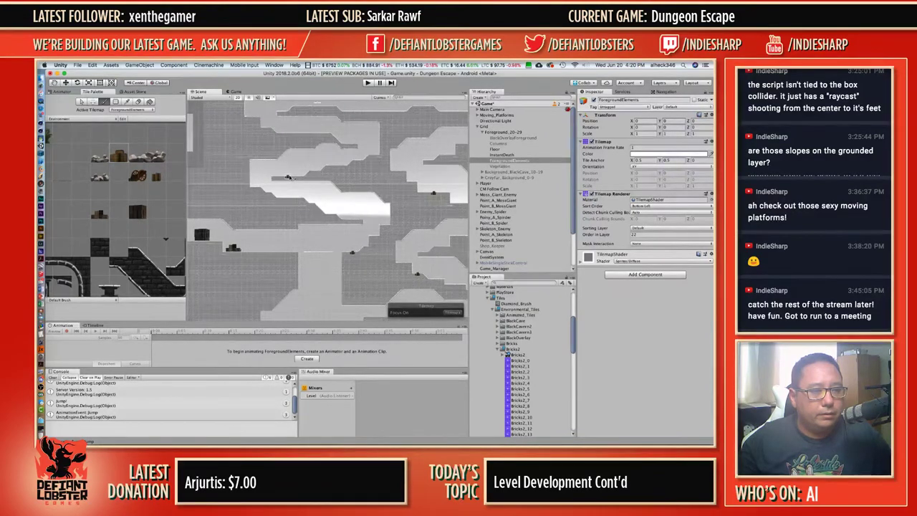
left_click(287, 178)
middle_click_drag(287, 178, 259, 261)
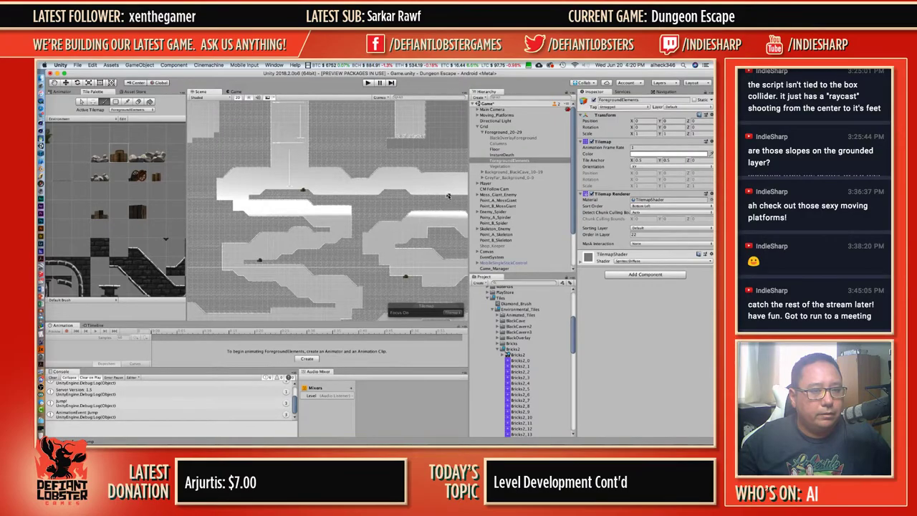
scroll(366, 206, "down", 3)
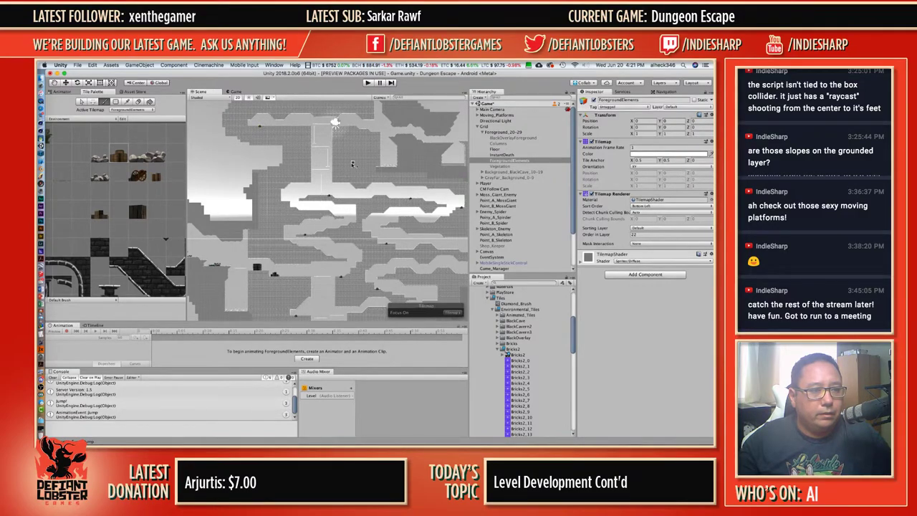
Erase the single barrel tiles from the upper ledge, the winding passages and the floors around the pit.
left_click(258, 127)
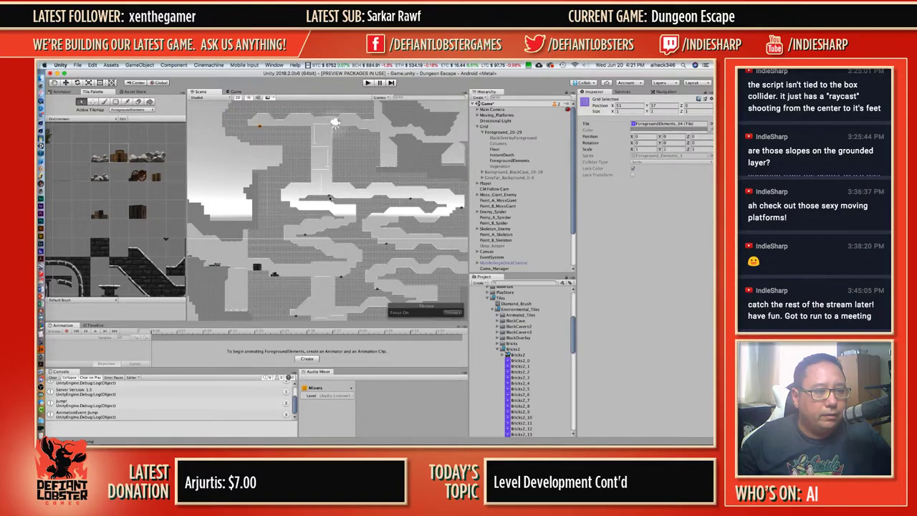
left_click(260, 128)
left_click(269, 135)
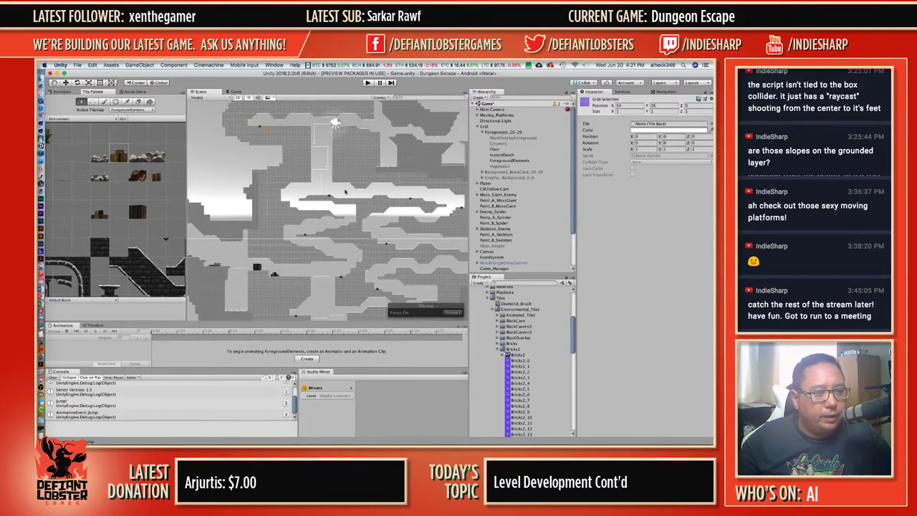
left_click(139, 102)
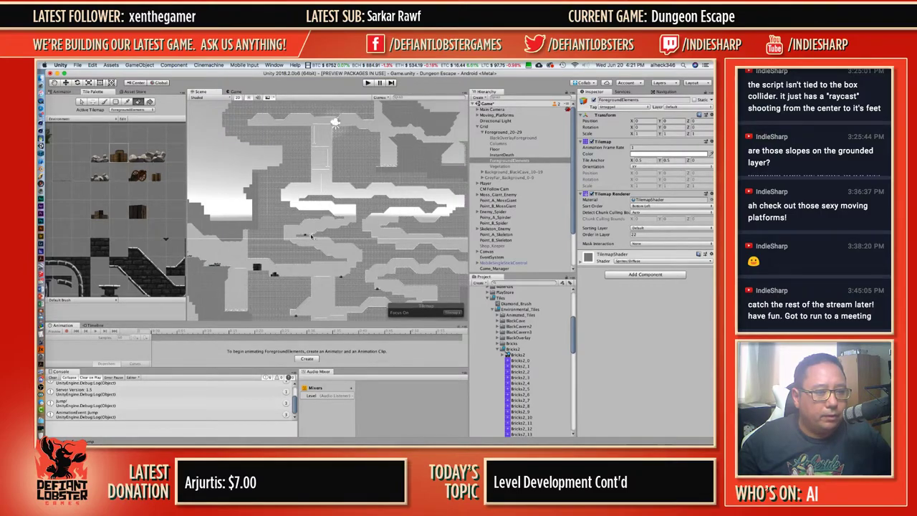
middle_click_drag(303, 236, 303, 148)
key("i")
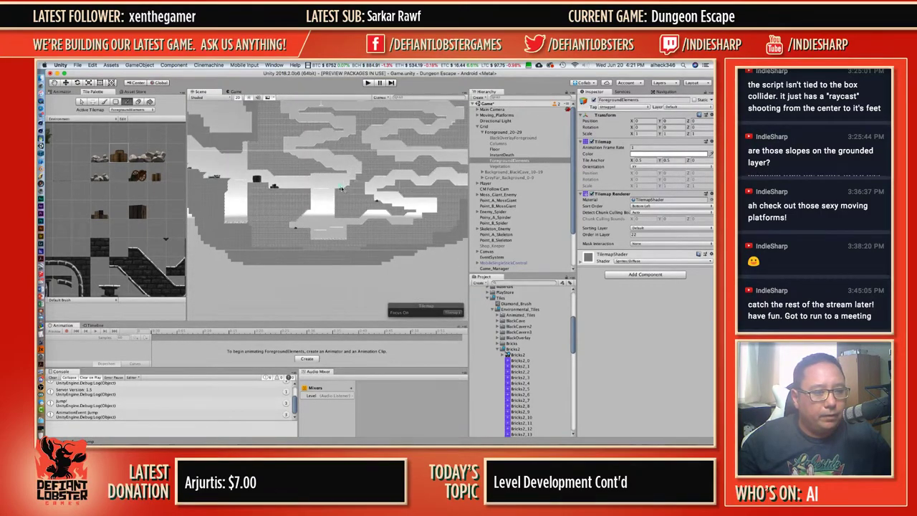
key("d")
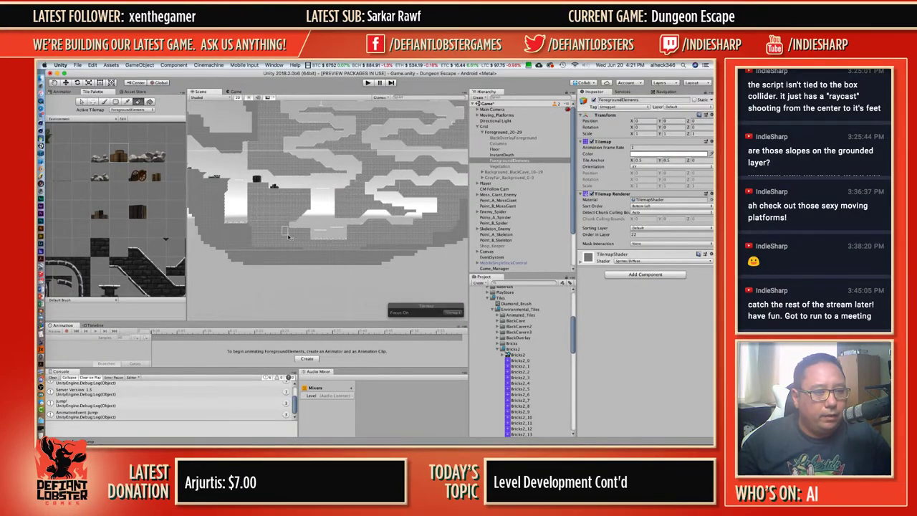
Pick the small crate pile tile and paint copies beyond the next pit, in the winding passages and on the upper ledge.
left_click(103, 101)
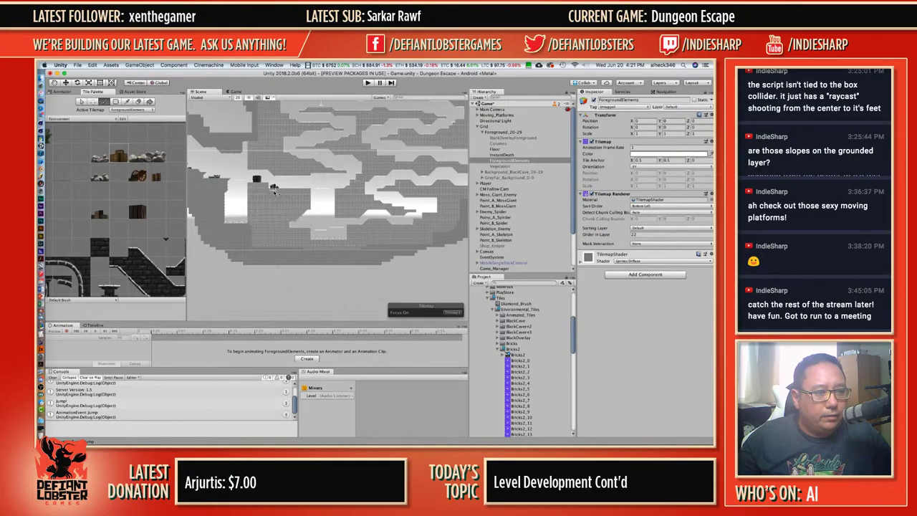
left_click(275, 188)
left_click(340, 189)
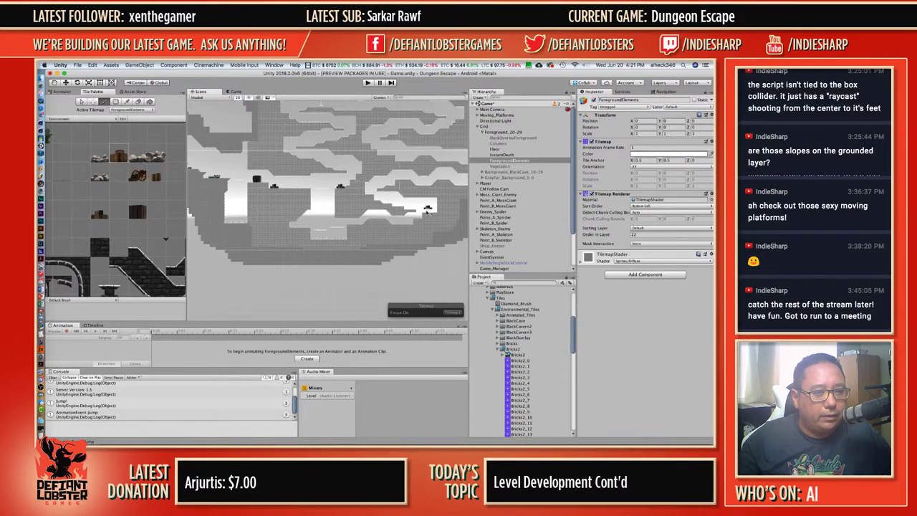
left_click(431, 212)
middle_click_drag(434, 159, 342, 167)
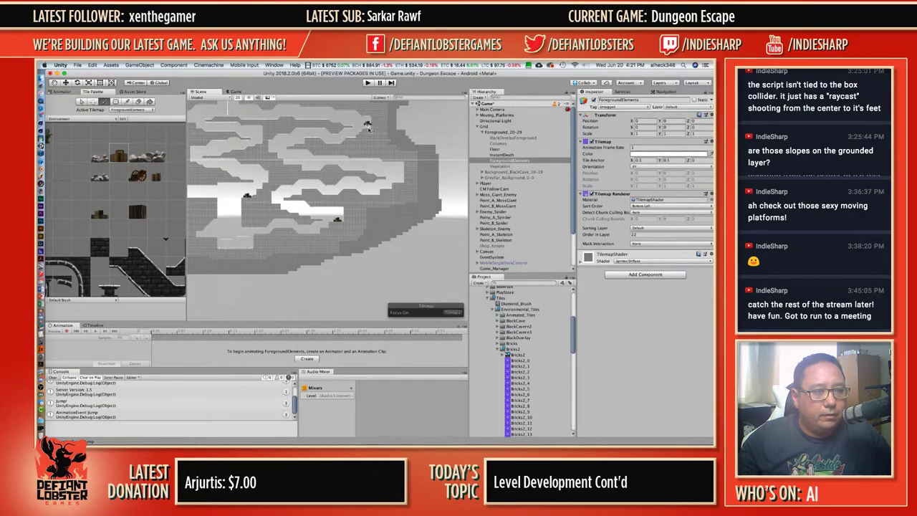
middle_click_drag(318, 145, 445, 205)
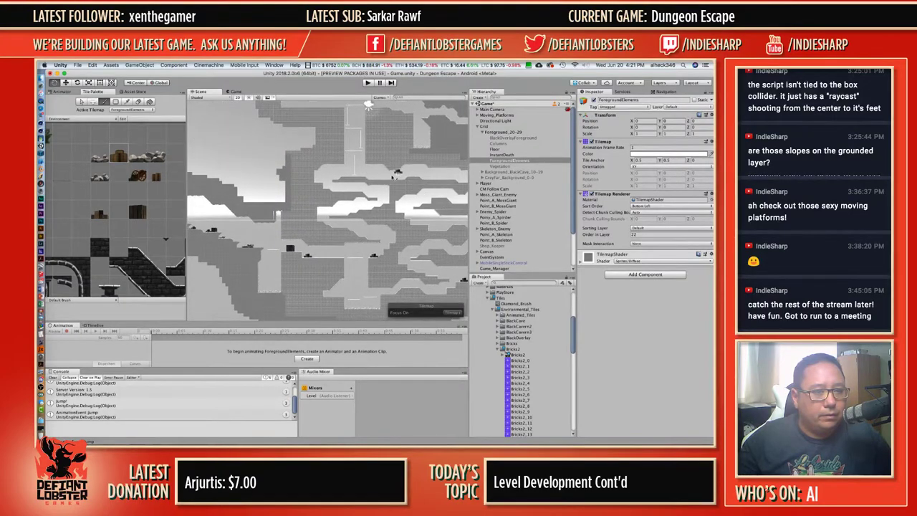
middle_click_drag(342, 163, 319, 201)
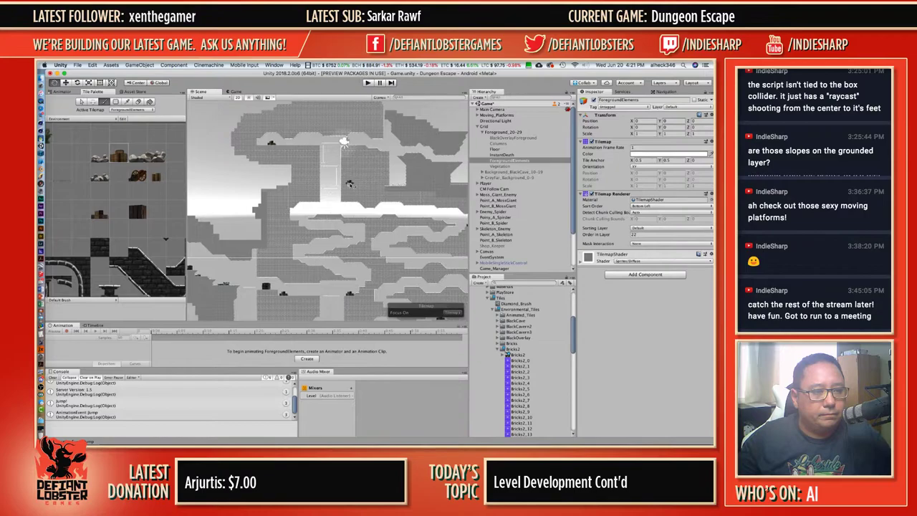
middle_click_drag(350, 184, 343, 165)
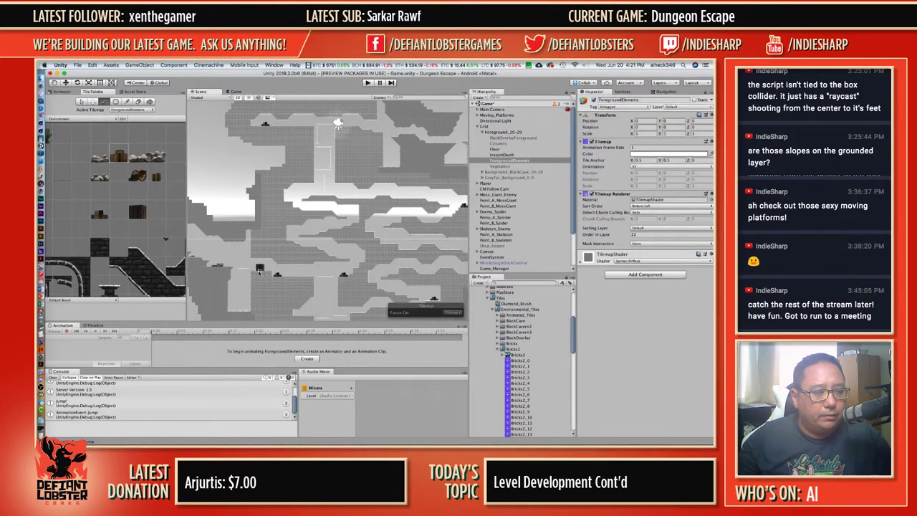
Pick the tall crate stack tile from the first brick ledge and paint copies through the winding passages and on the upper ledge.
left_click(259, 269)
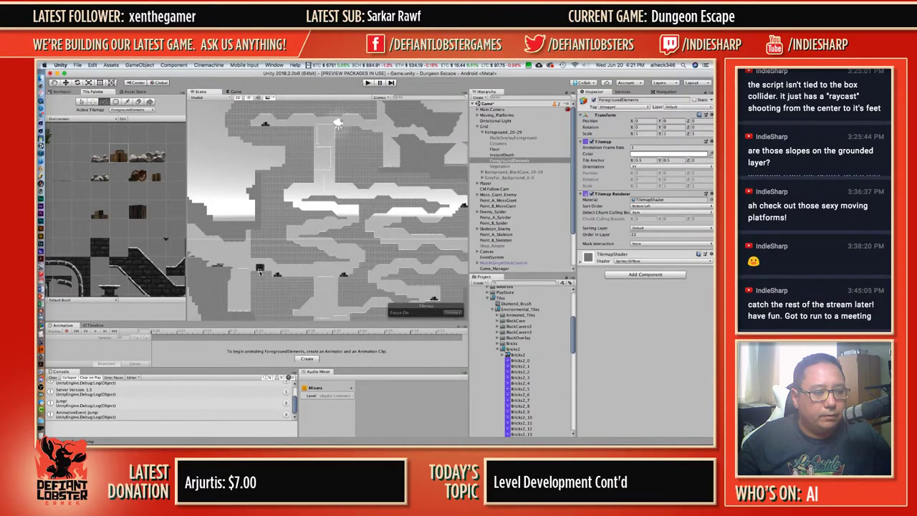
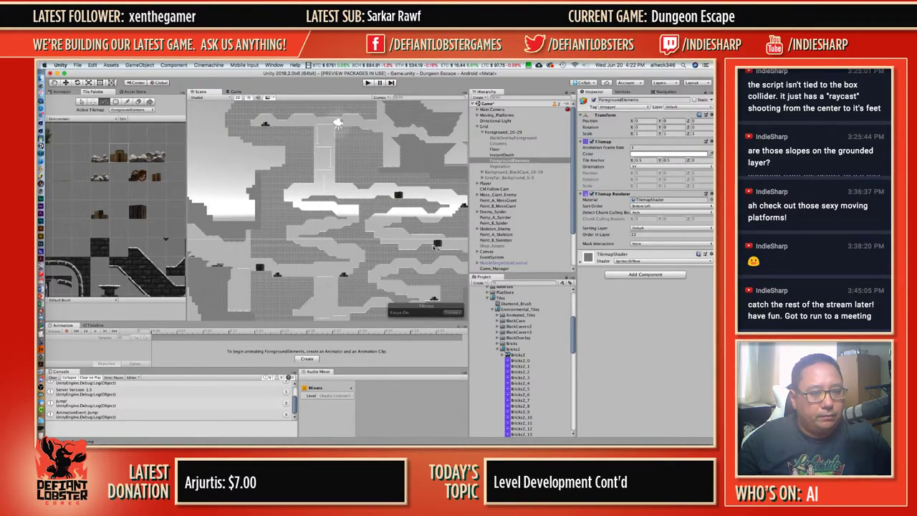
scroll(400, 208, "up", 3)
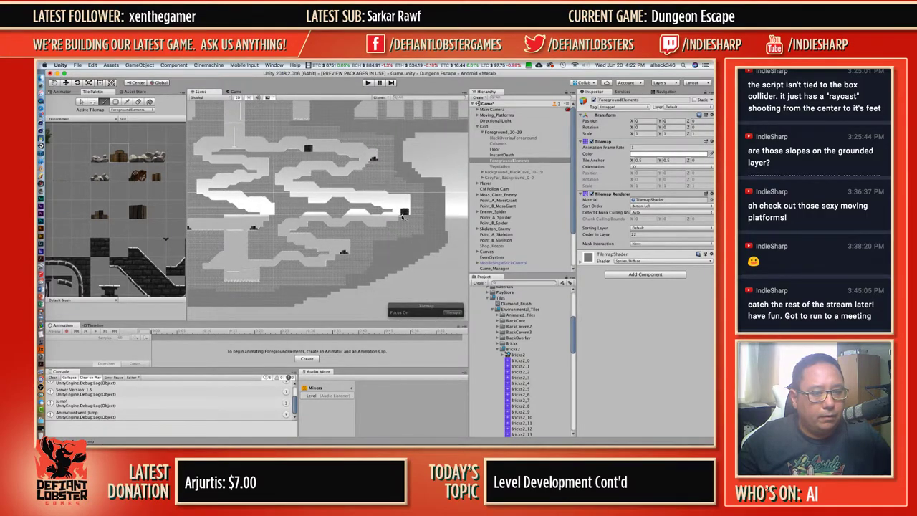
middle_click_drag(255, 247, 296, 248)
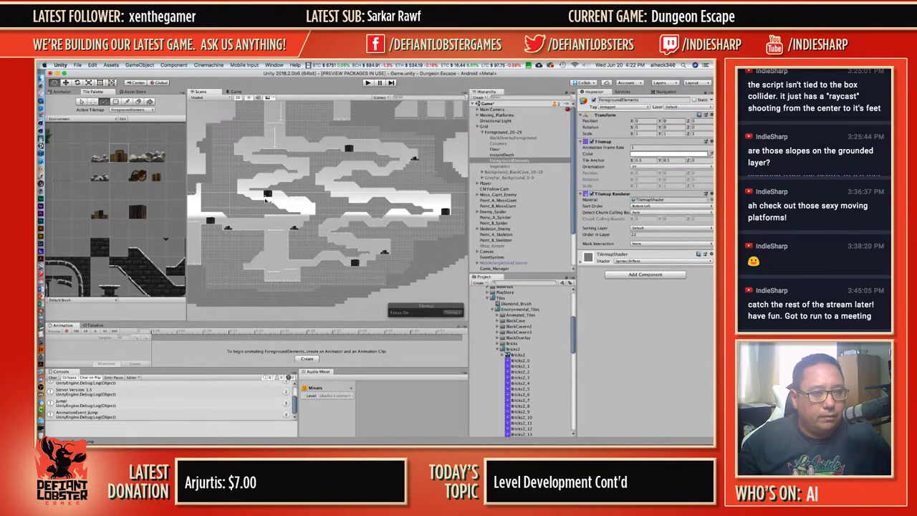
middle_click_drag(267, 196, 287, 287)
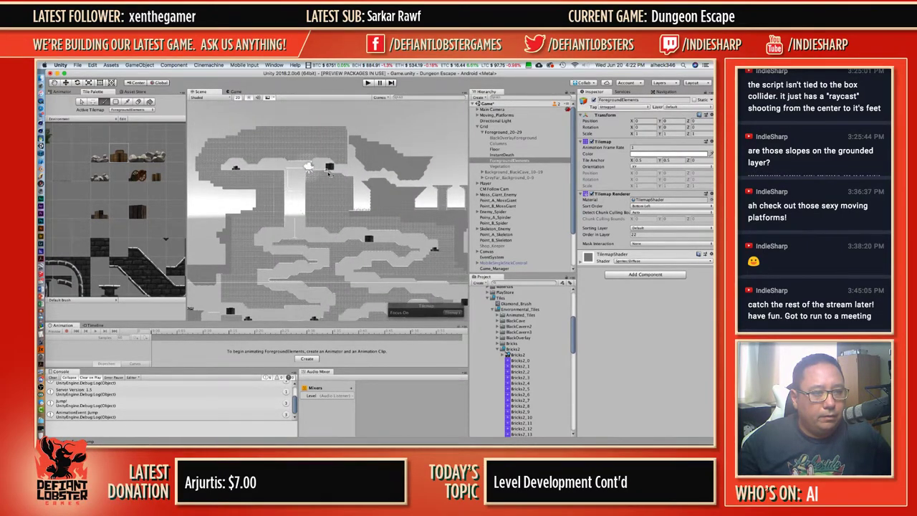
mouse_move(316, 227)
middle_mouse_down()
mouse_move(351, 185)
mouse_move(409, 171)
mouse_move(415, 101)
middle_mouse_up()
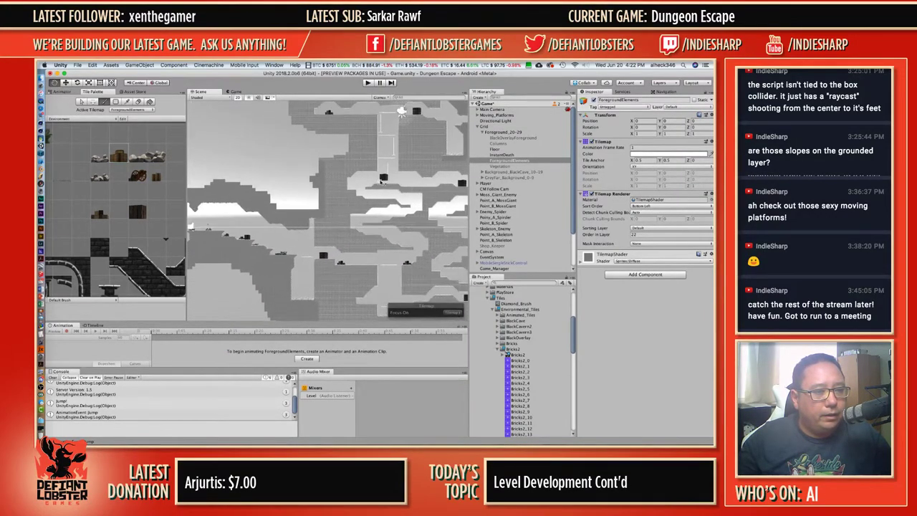
middle_click_drag(440, 177, 376, 264)
middle_click_drag(254, 247, 369, 201)
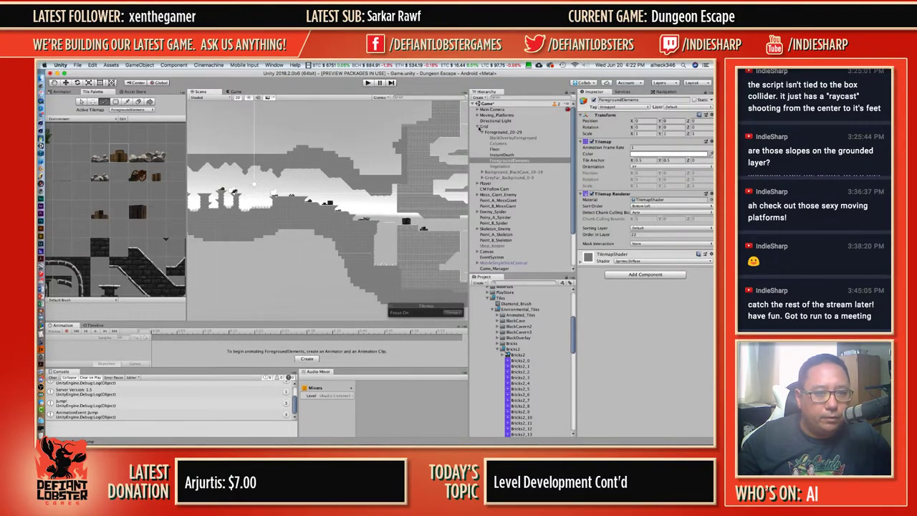
Move the Player and CM Follow Cam together to the cave ledge just before the first brick ledge.
left_click(487, 185)
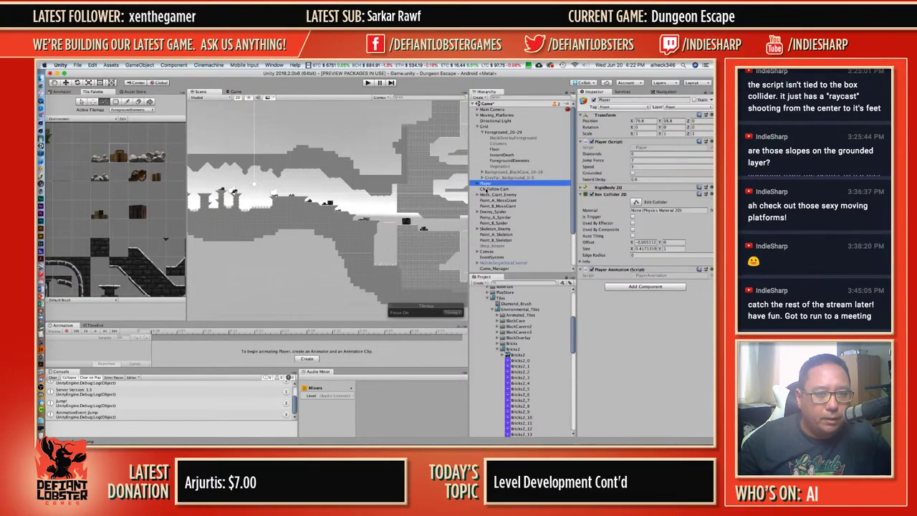
right_click(488, 184)
left_click(456, 179)
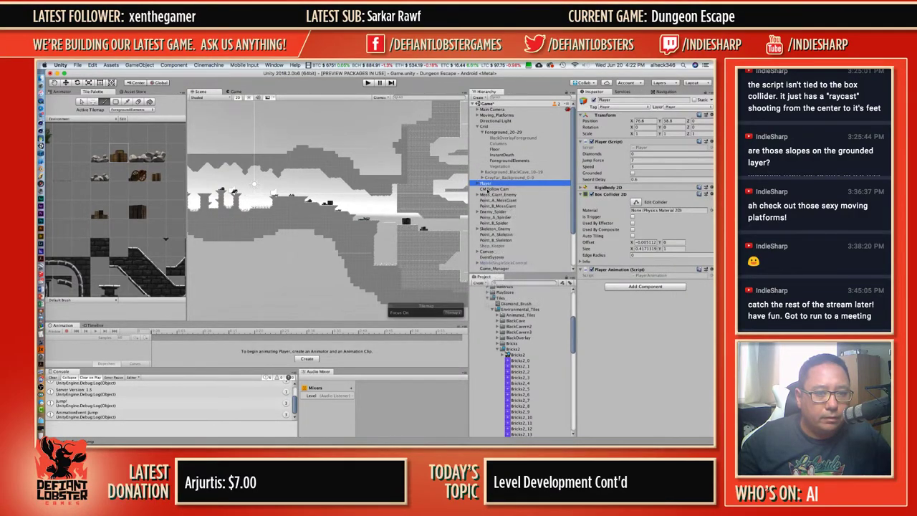
left_click(489, 189, "super")
scroll(370, 198, "down", 5)
key("w")
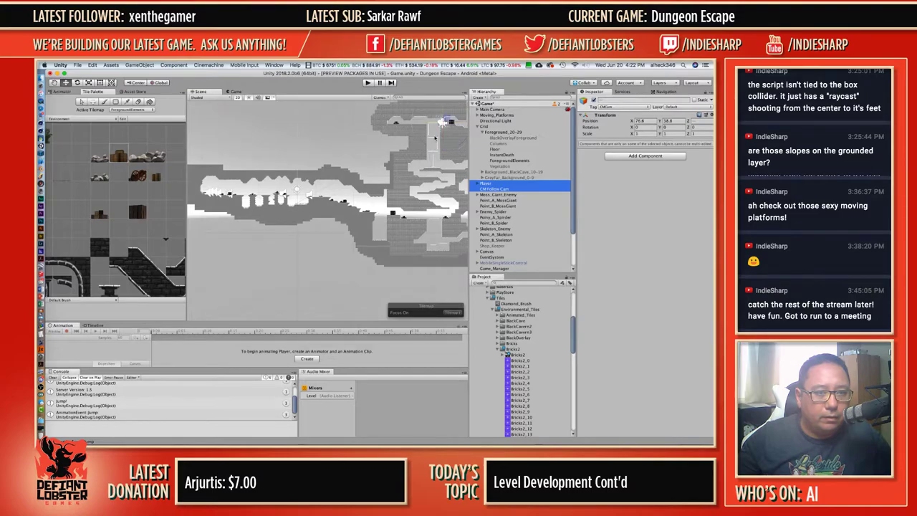
left_click_drag(443, 122, 374, 205)
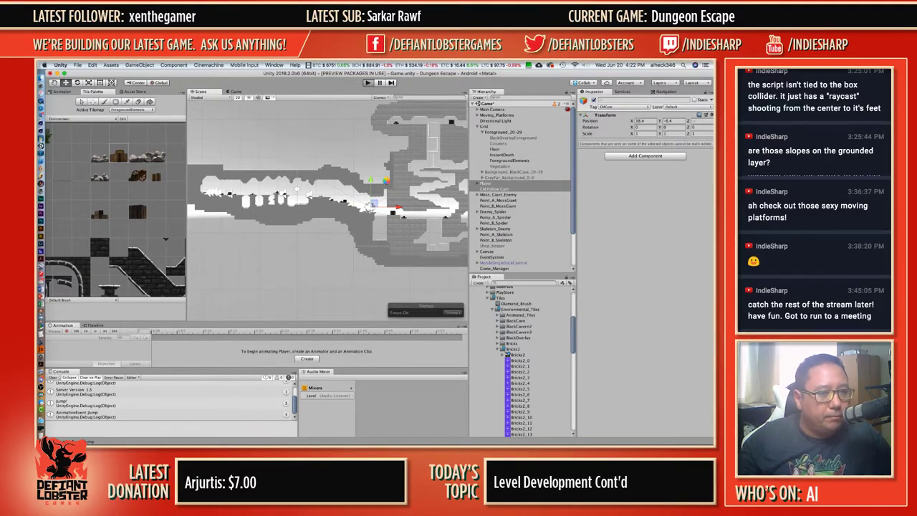
Start the game and jump the player across the gap onto the brick ledge with the tall crate stack.
key("super+p")
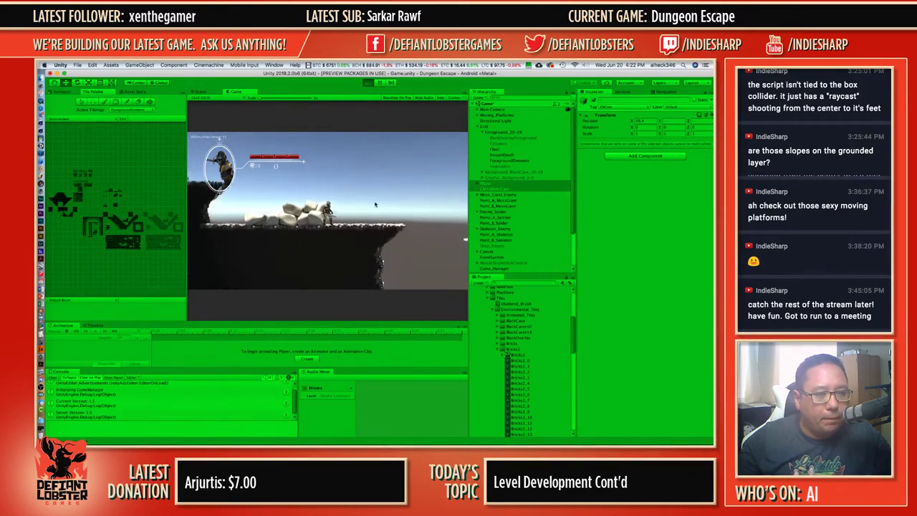
key("d")
key("space")
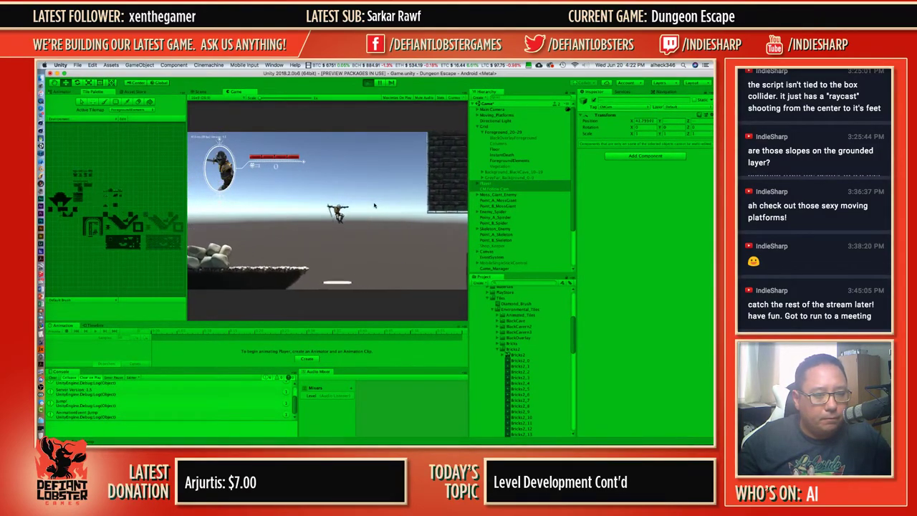
key("d")
key("space")
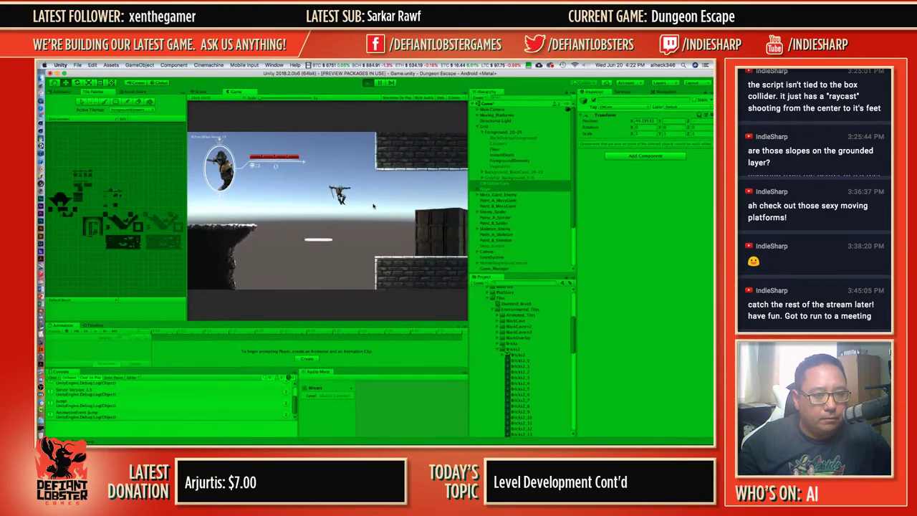
key("Right")
key("Right")
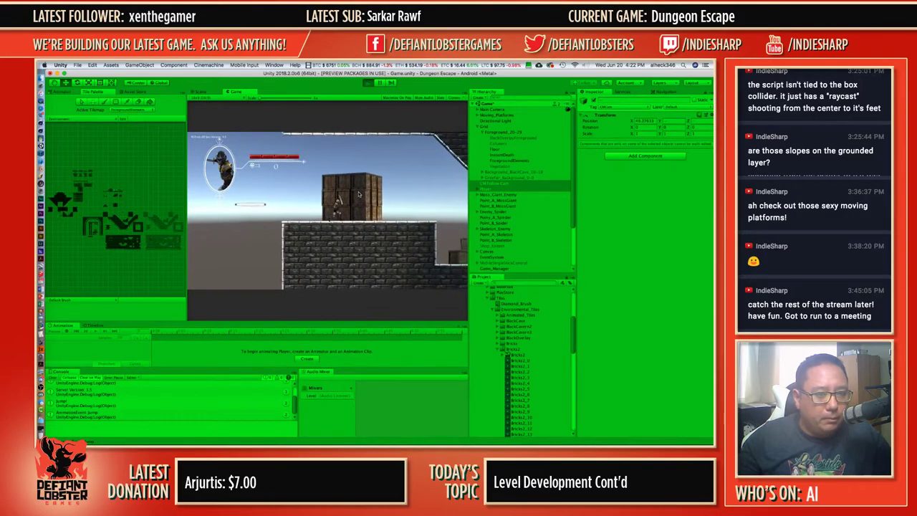
Run the player back and forth between the tall crate stack and the small crate pile to examine their placement.
key("Right")
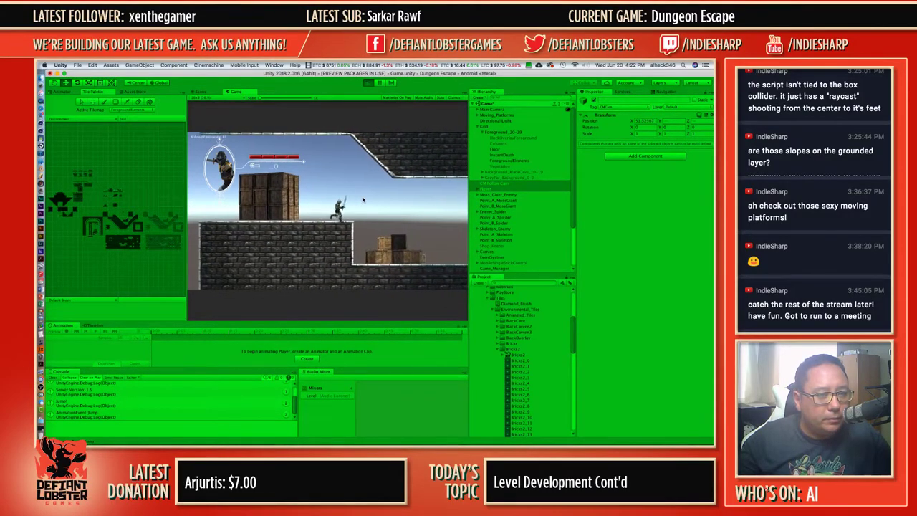
key("Right")
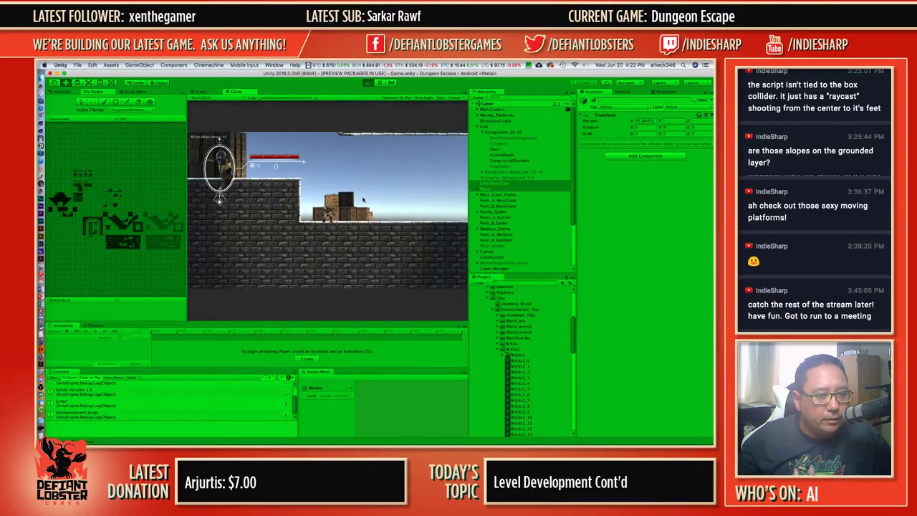
key("space")
key("Left")
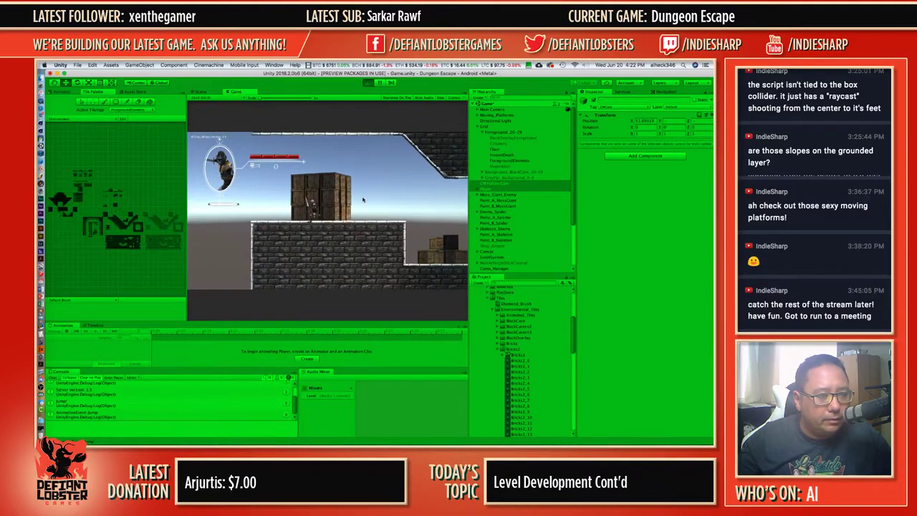
key("Right")
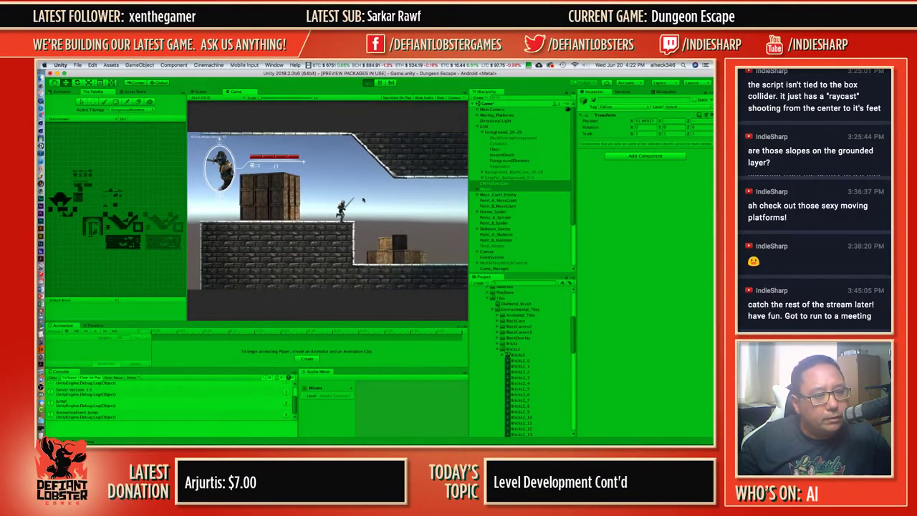
key("Right")
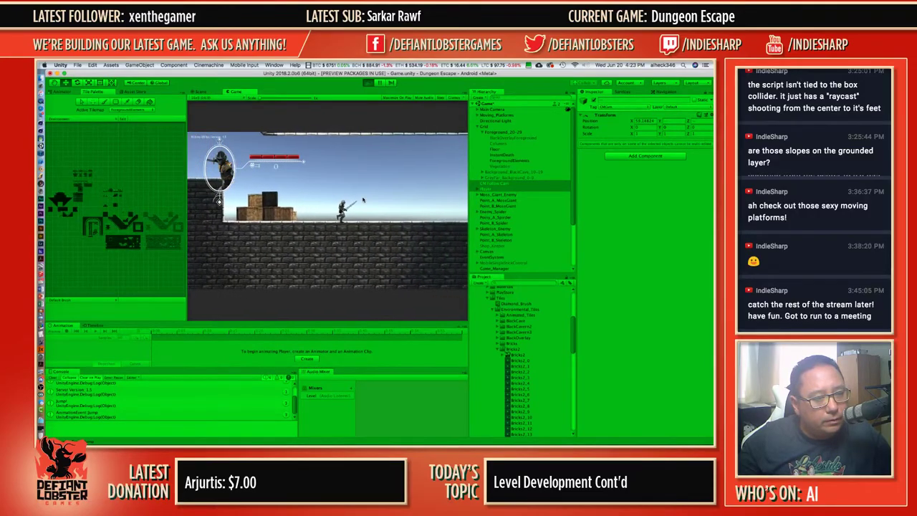
Run the player on to the next pit, attempt the jump across it, and stop the game.
key("Right")
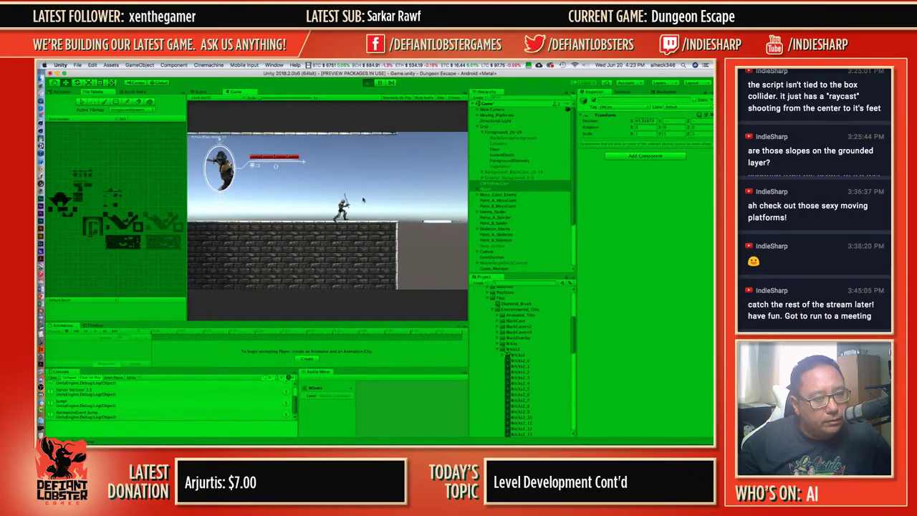
key("Right")
key("space")
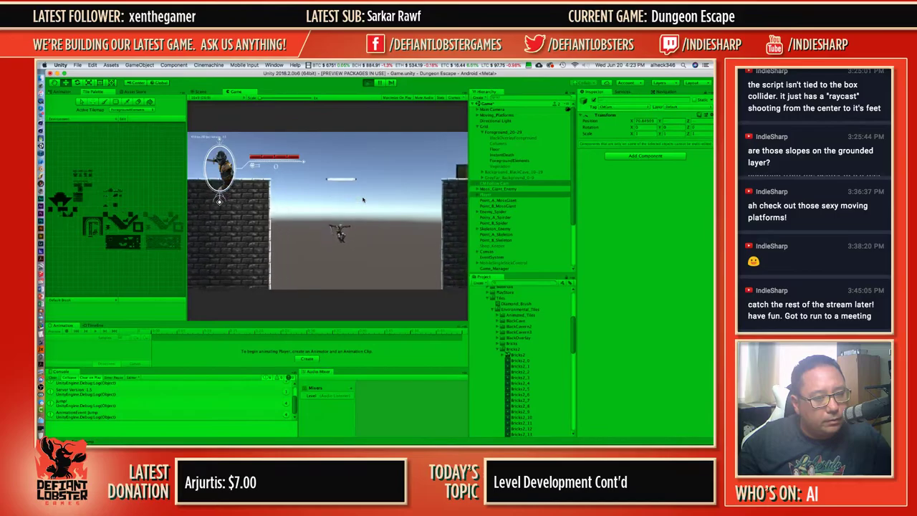
key("Right")
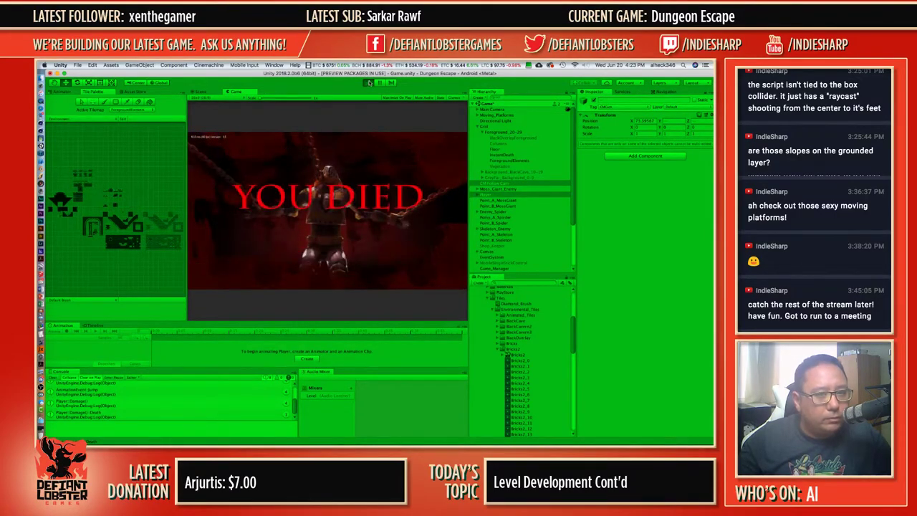
left_click(367, 83)
scroll(421, 228, "up", 5)
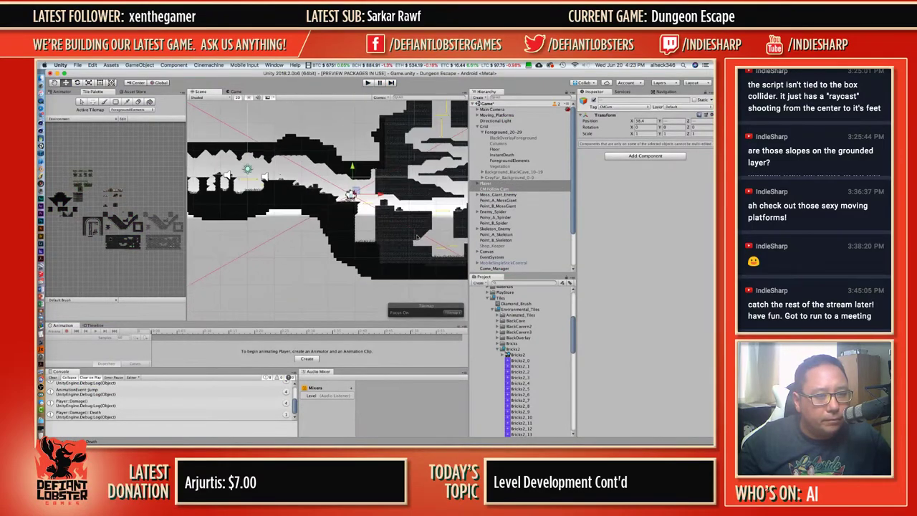
Survey the brick maze and the decorated cave pillars to judge where more foreground props are needed.
middle_click_drag(421, 229, 309, 200)
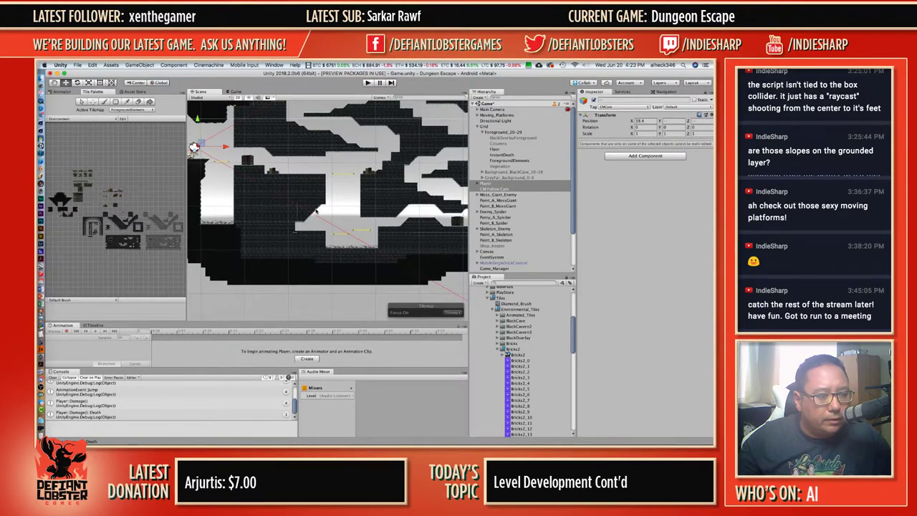
scroll(315, 211, "down", 5)
scroll(315, 212, "up", 2)
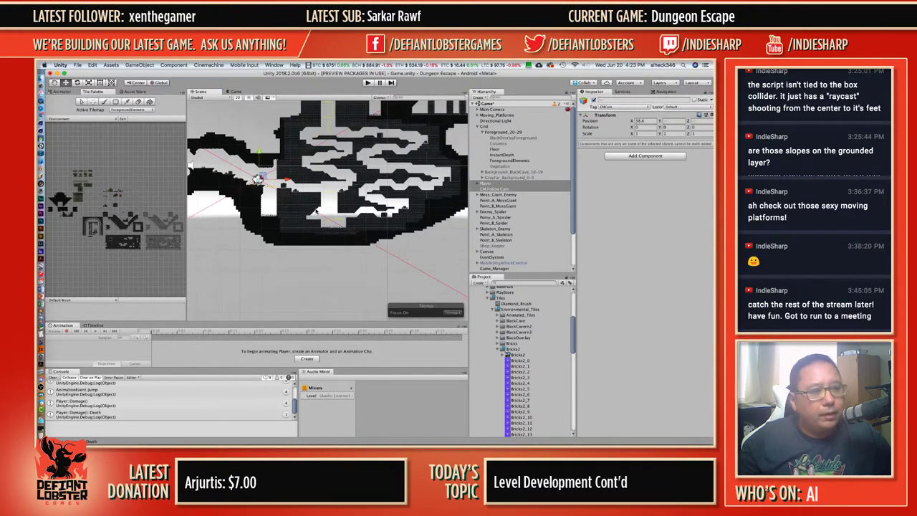
scroll(115, 205, "up", 4)
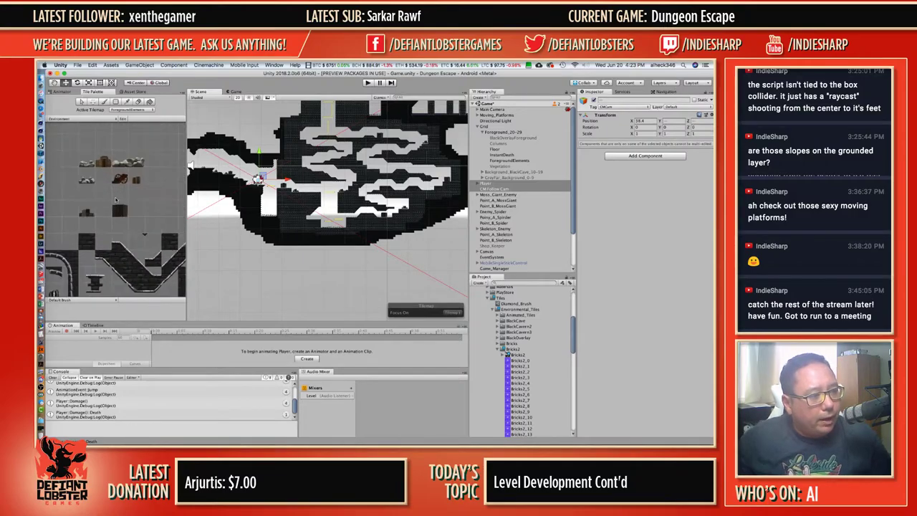
key("f")
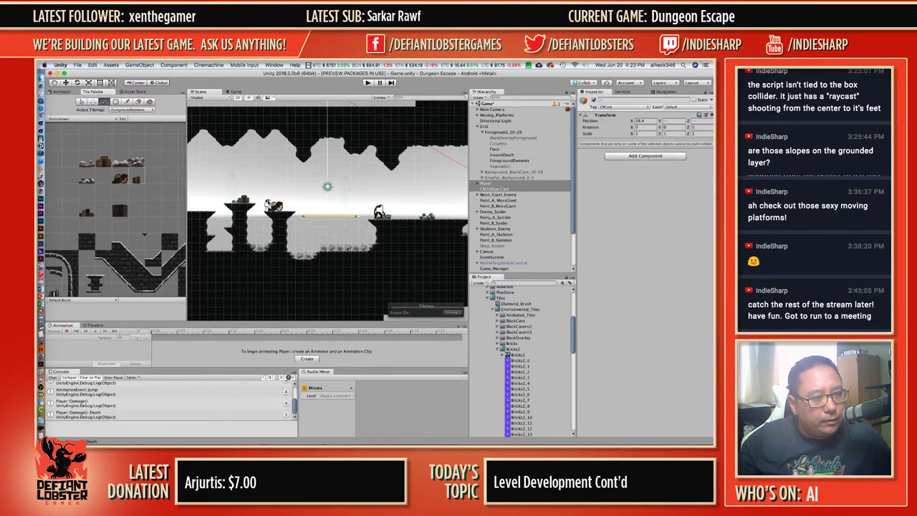
scroll(251, 212, "down", 4)
mouse_move(251, 213)
middle_mouse_down()
mouse_move(370, 194)
mouse_move(456, 195)
mouse_move(300, 210)
mouse_move(137, 206)
middle_mouse_up()
scroll(315, 194, "up", 5)
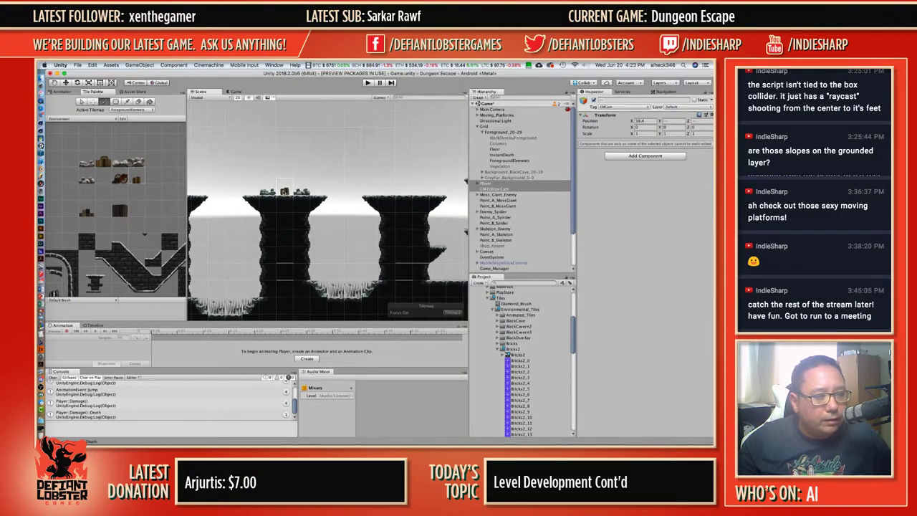
scroll(285, 191, "down", 6)
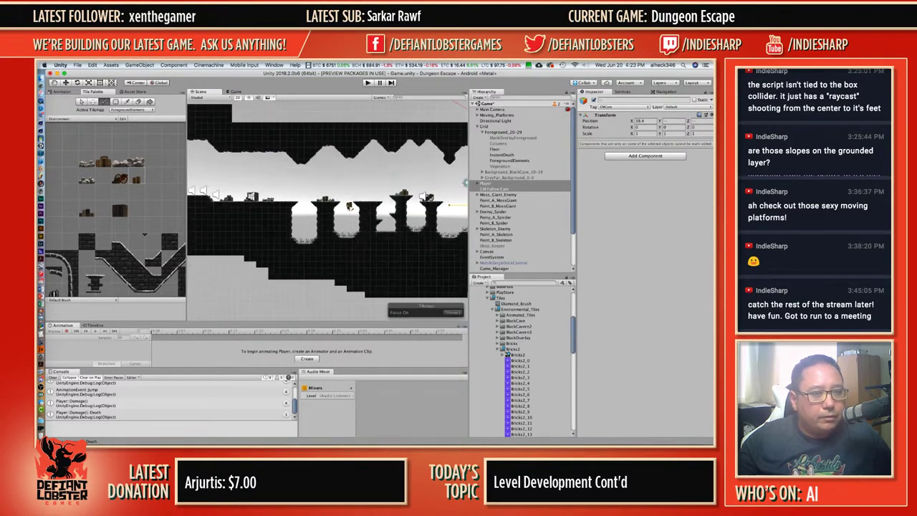
scroll(343, 184, "up", 8)
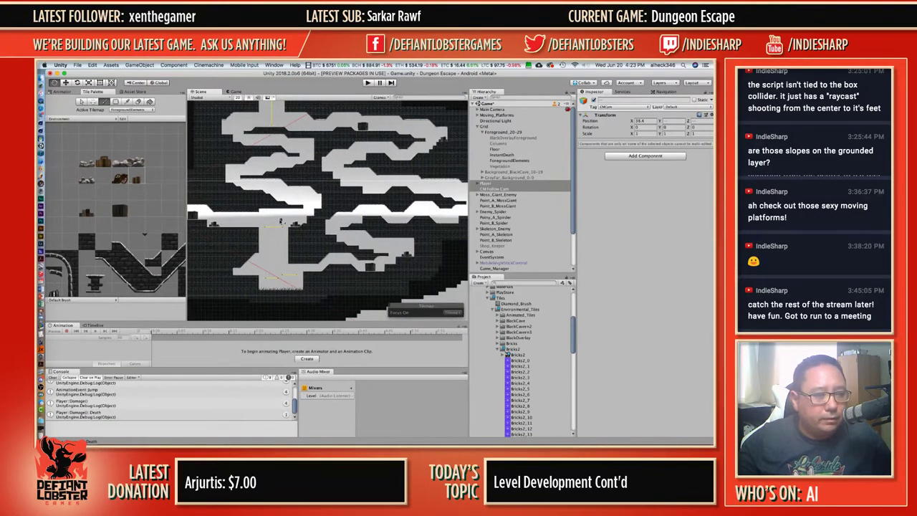
Paint the ForegroundElements_03 barrel tile on the highest brick step at the corridor's end and raise its Y position until it stands on the step.
left_click(302, 218)
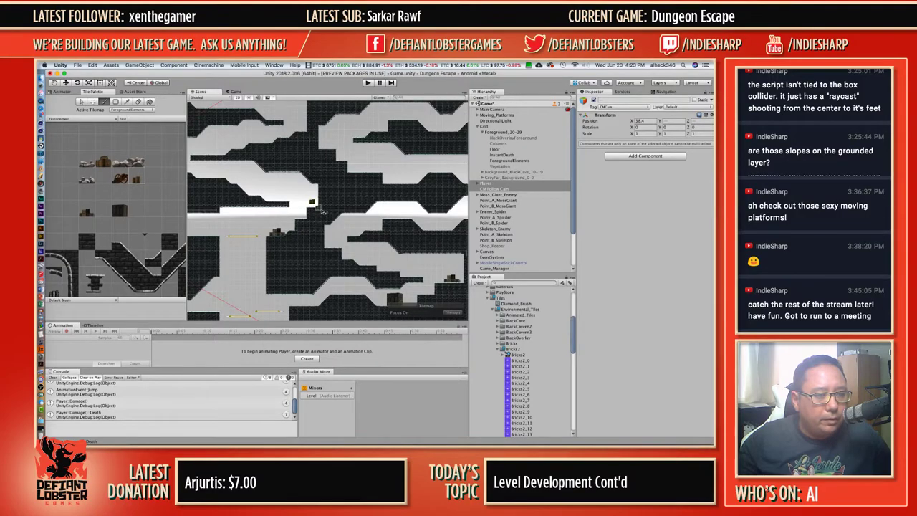
scroll(321, 212, "up", 5)
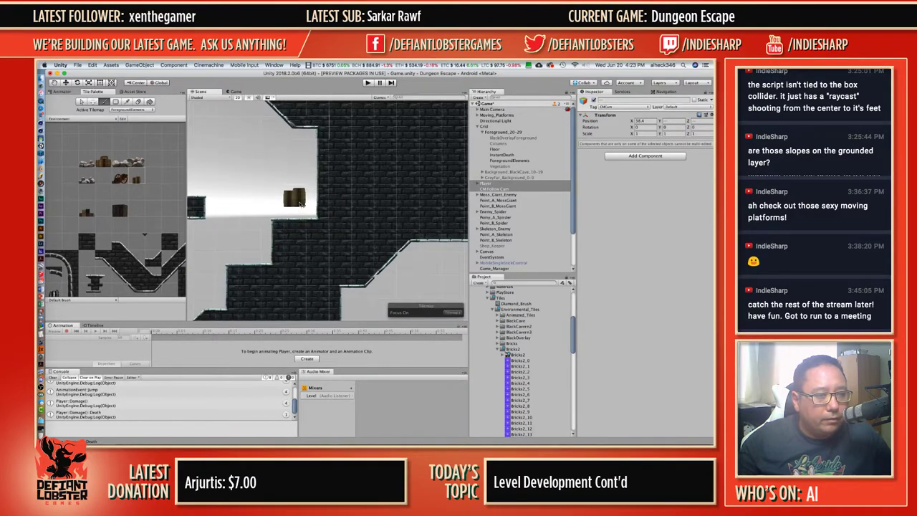
left_click(294, 219)
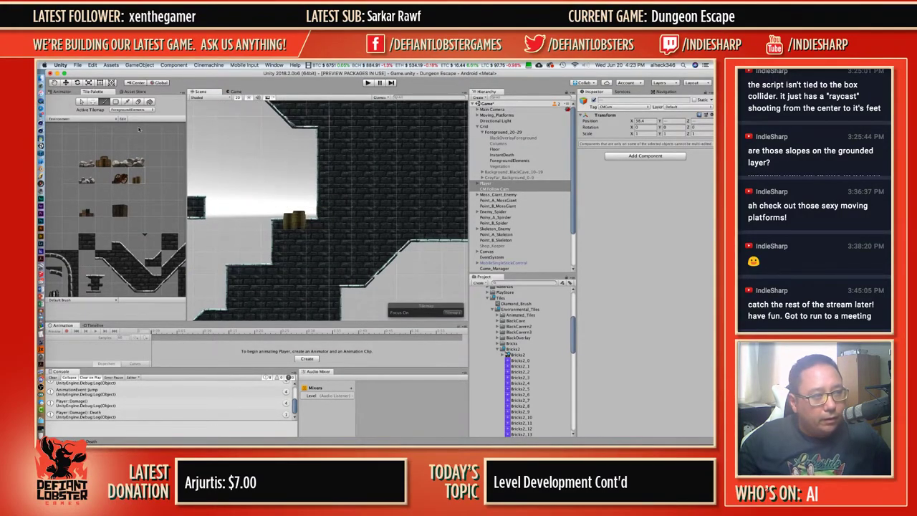
left_click(82, 102)
left_click(295, 220)
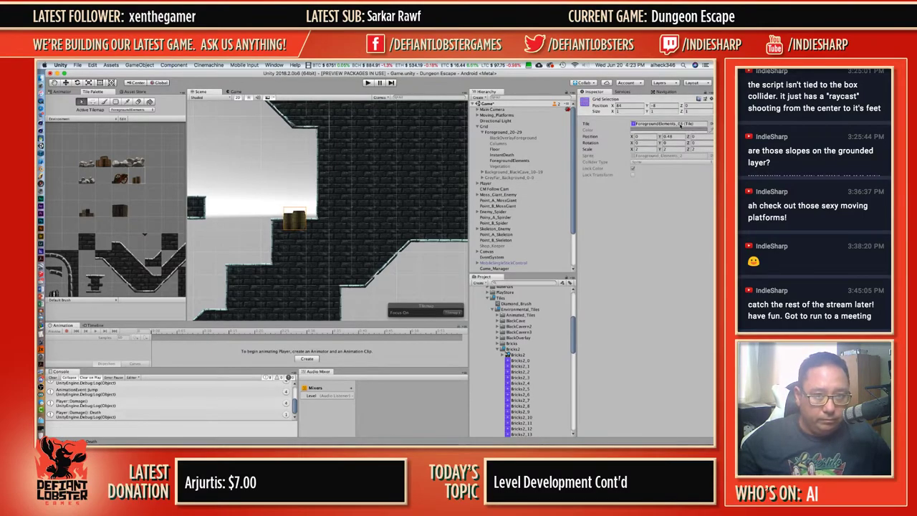
left_click_drag(659, 136, 666, 136)
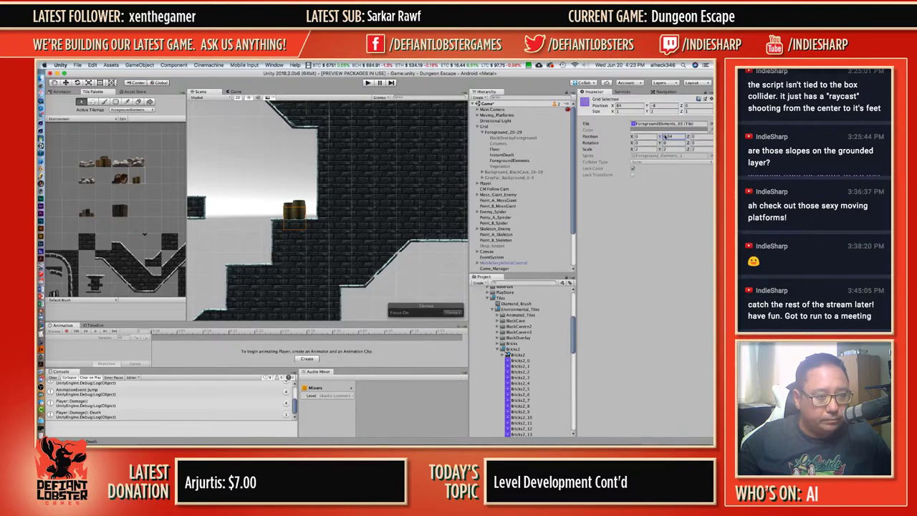
left_click(300, 213)
Paint barrel tiles on the brick ledges and steps of the lower maze corridors.
scroll(299, 213, "down", 5)
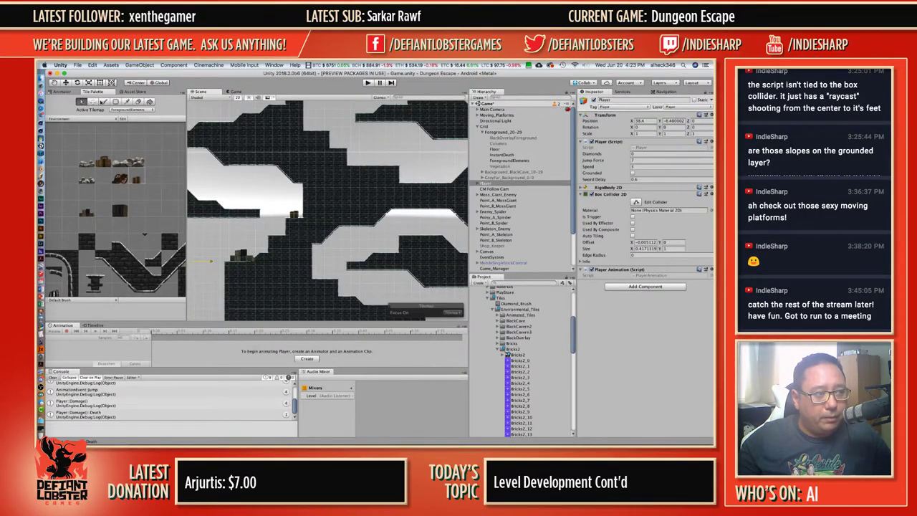
left_click(103, 102)
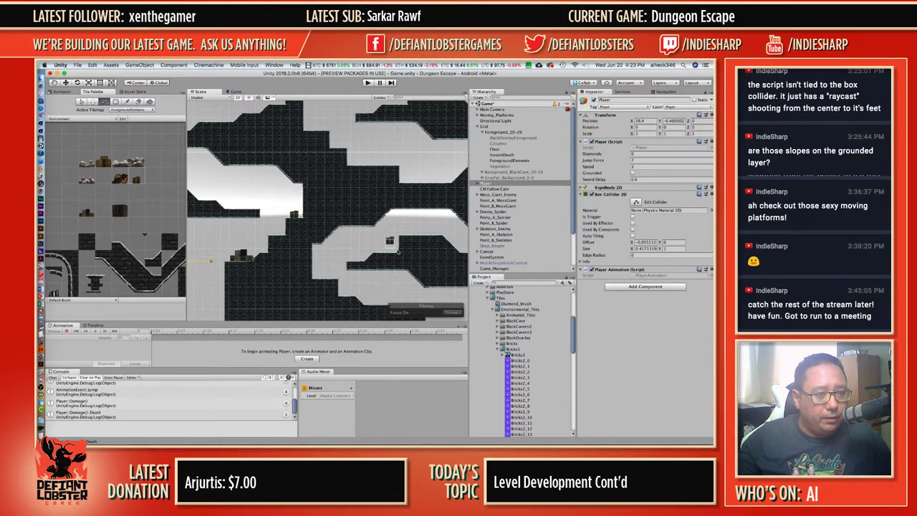
key("f")
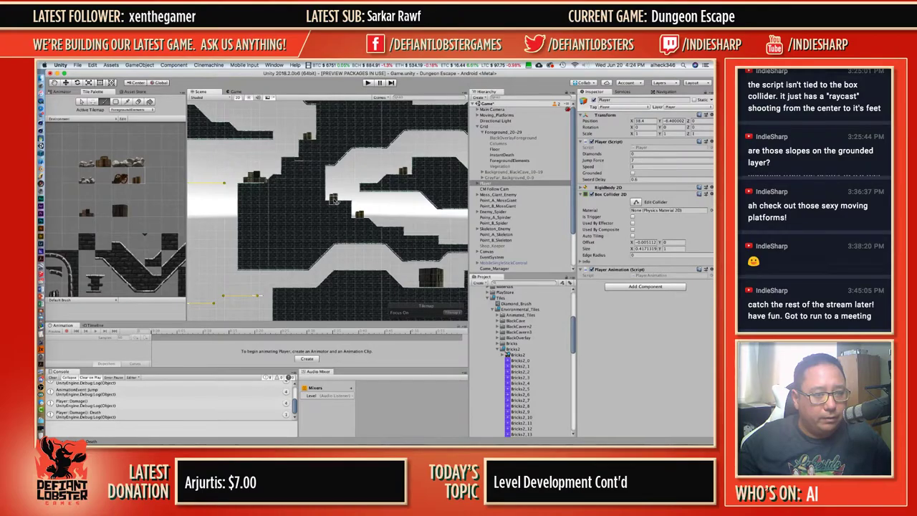
scroll(334, 208, "down", 3)
middle_click_drag(335, 207, 349, 182)
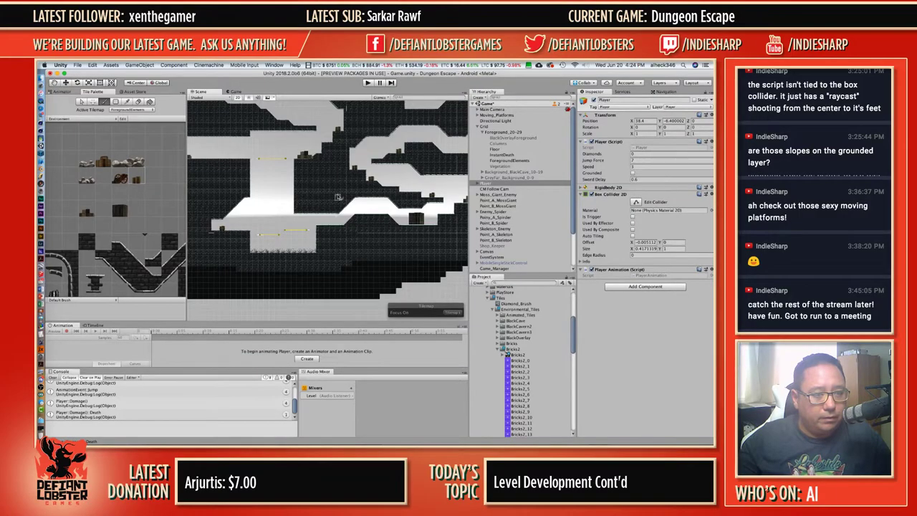
Continue painting barrel tiles on the ledges of the middle, eastern and upper corridors of the brick maze.
middle_click_drag(334, 182, 329, 308)
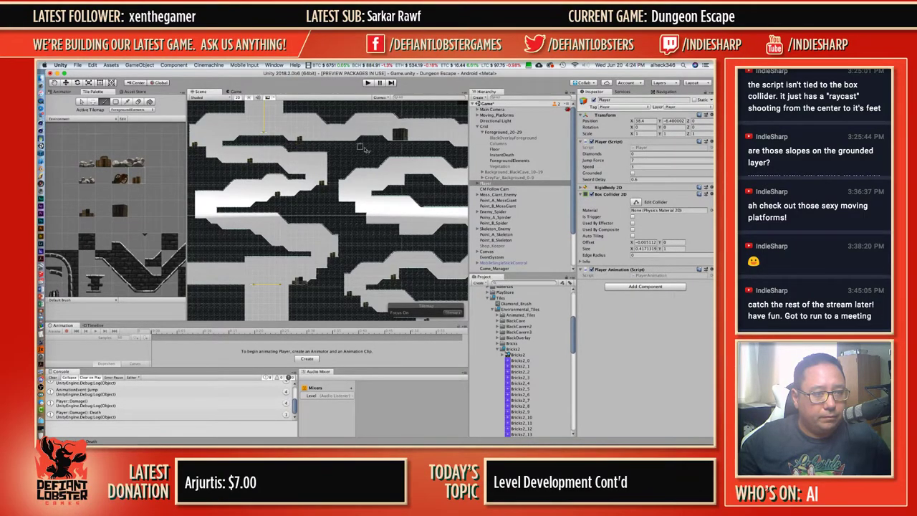
middle_click_drag(385, 146, 301, 149)
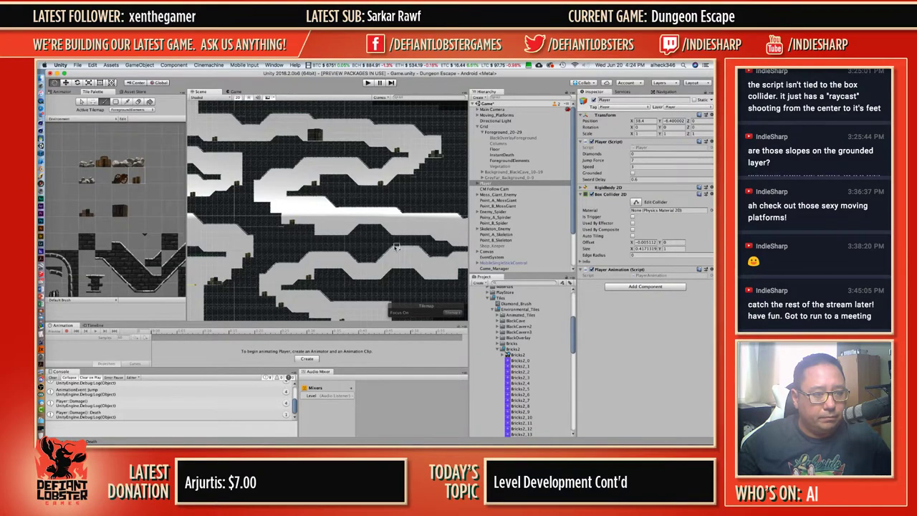
middle_click_drag(397, 247, 348, 216)
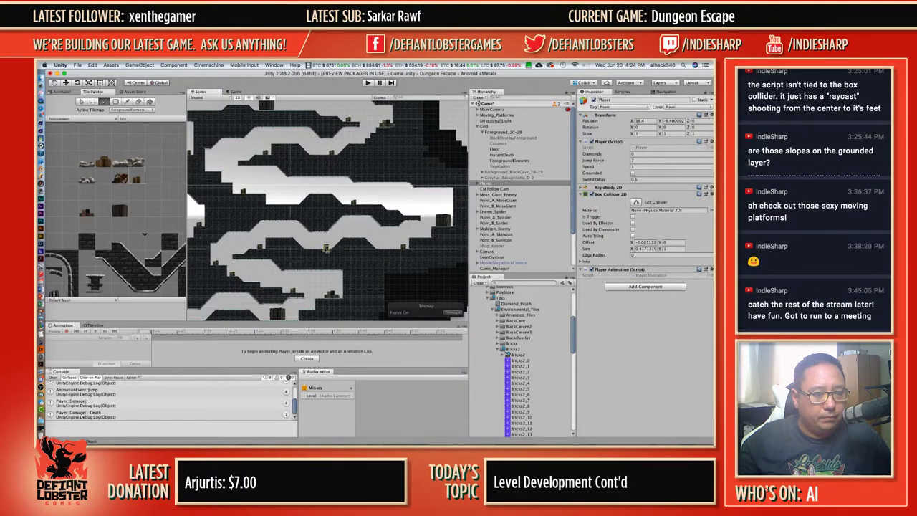
scroll(263, 217, "up", 6)
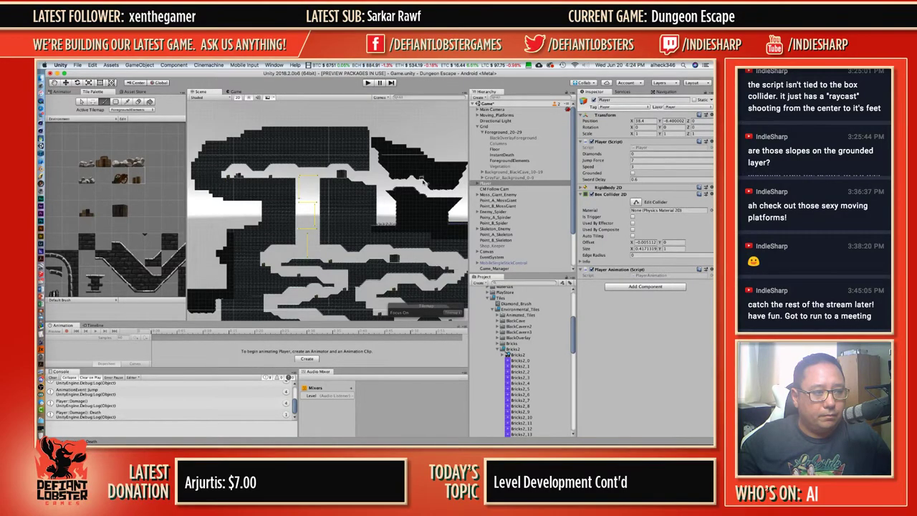
scroll(366, 209, "down", 4)
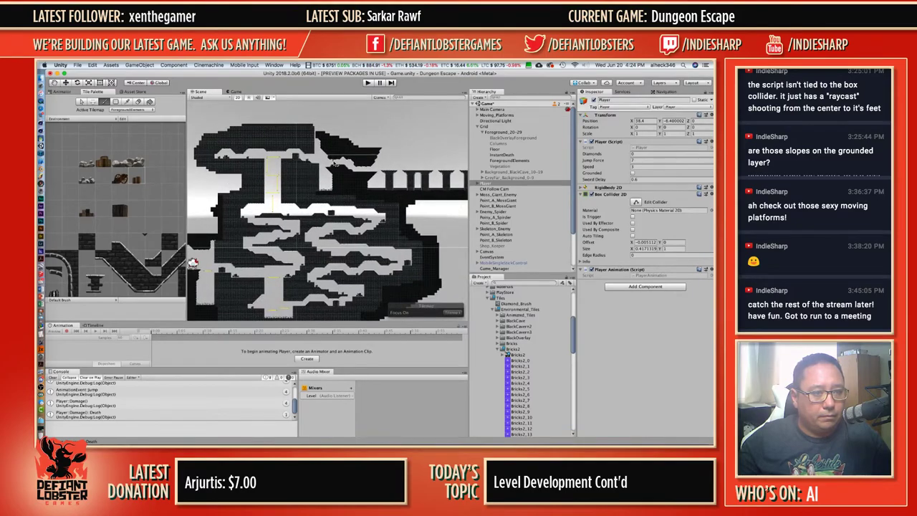
scroll(280, 219, "up", 5)
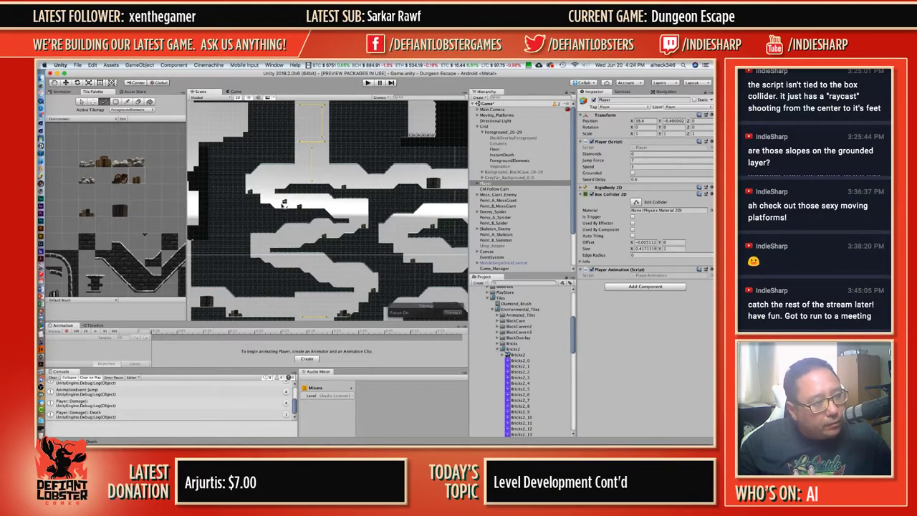
Pick the crate pile tile from the palette and paint it in the corridor below the vertical shaft, near the existing barrels.
left_click(105, 160)
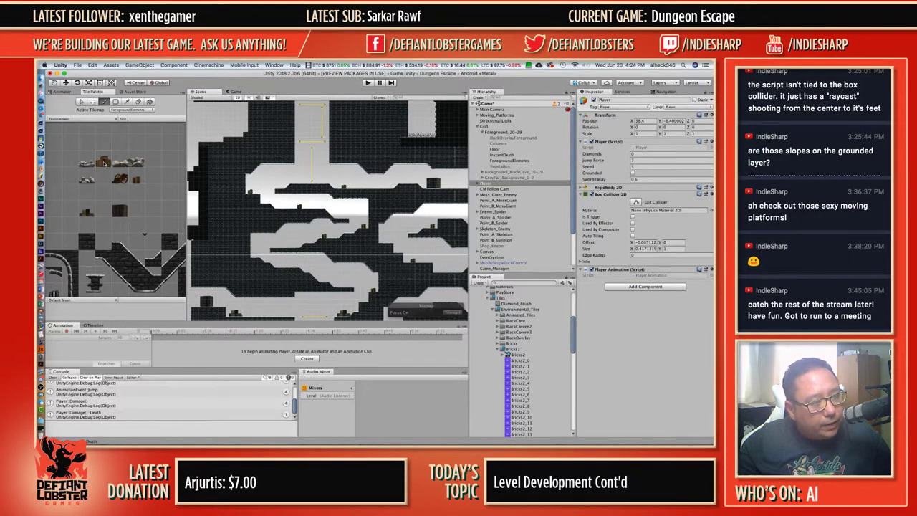
left_click(293, 200)
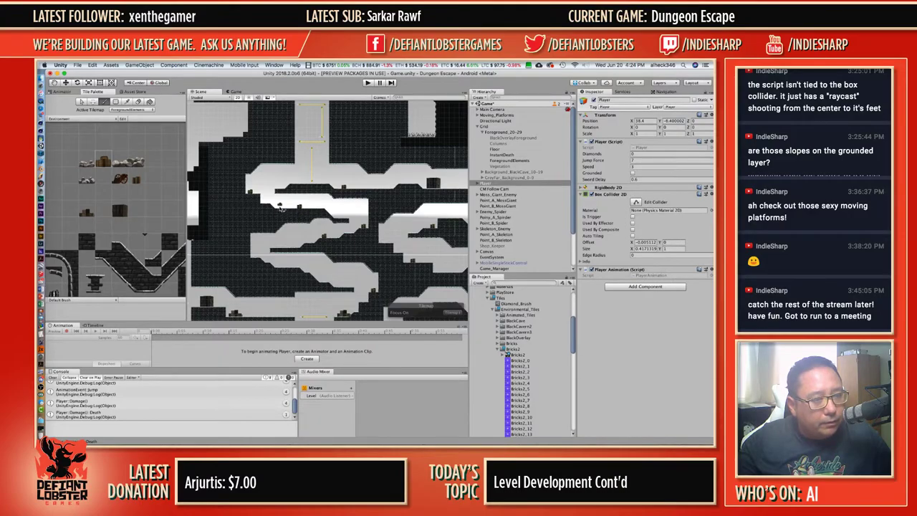
scroll(281, 208, "up", 10)
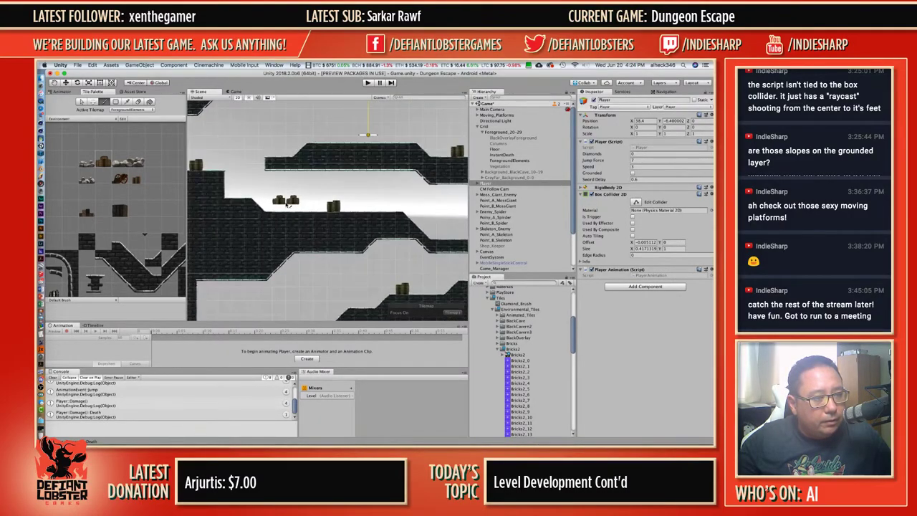
Erase the crate pile tile that floats above the corridor floor.
left_click(81, 102)
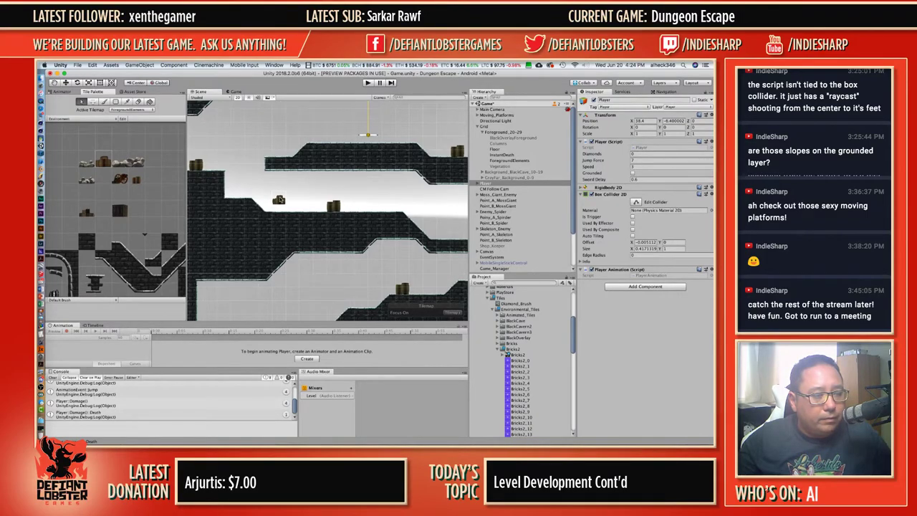
left_click(280, 201)
key("i")
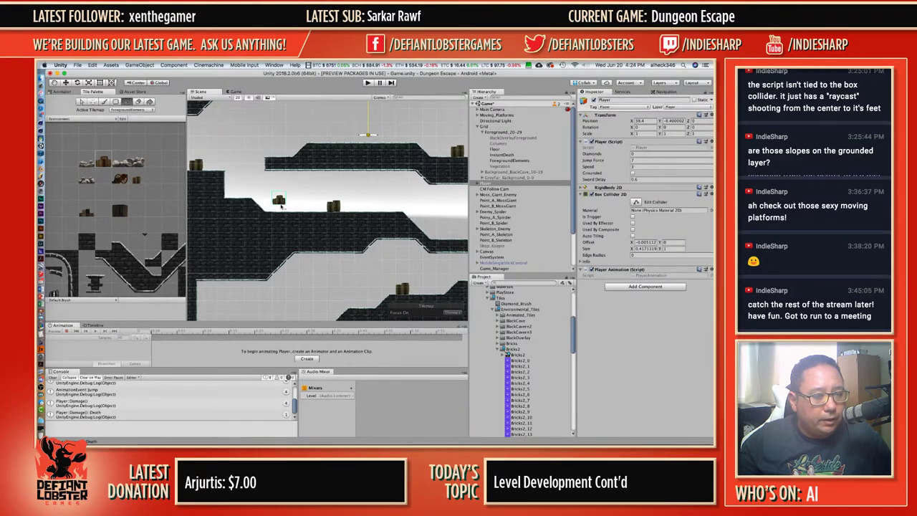
key("s")
key("d")
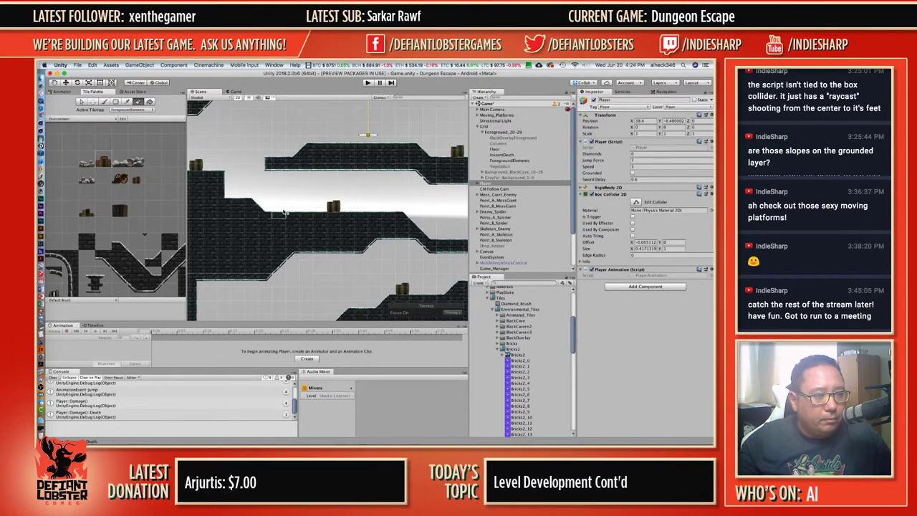
Paint the crate pile tile one cell lower at the foot of the brick slope and set its scale to 2 on all axes.
left_click(105, 102)
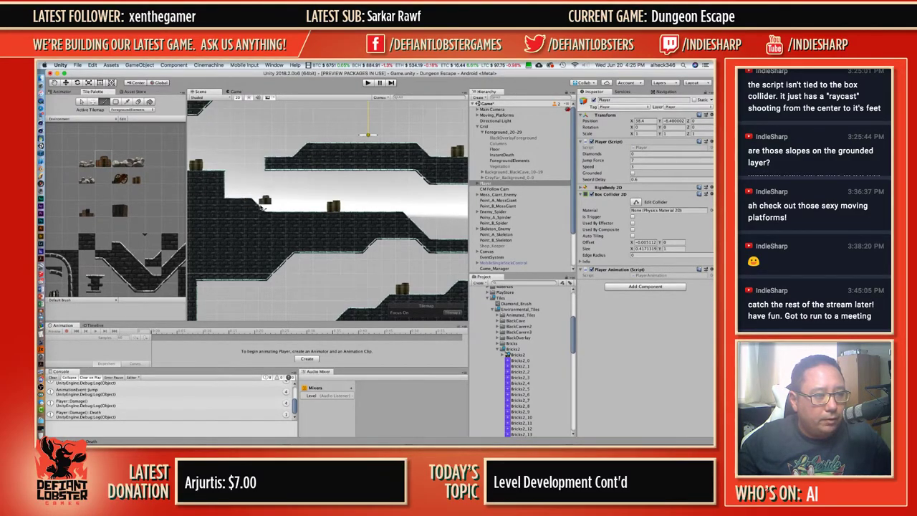
left_click(280, 213)
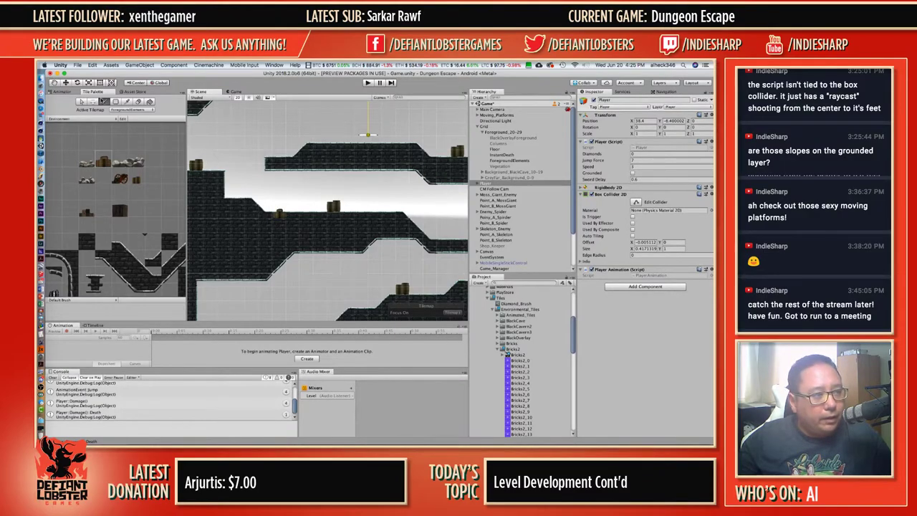
key("s")
left_click(280, 212)
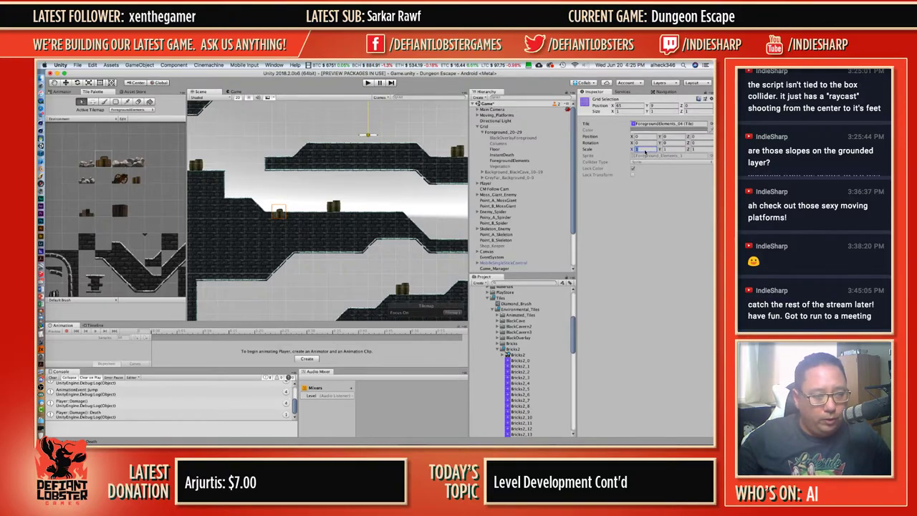
type("2")
key("Tab")
type("2")
key("Tab")
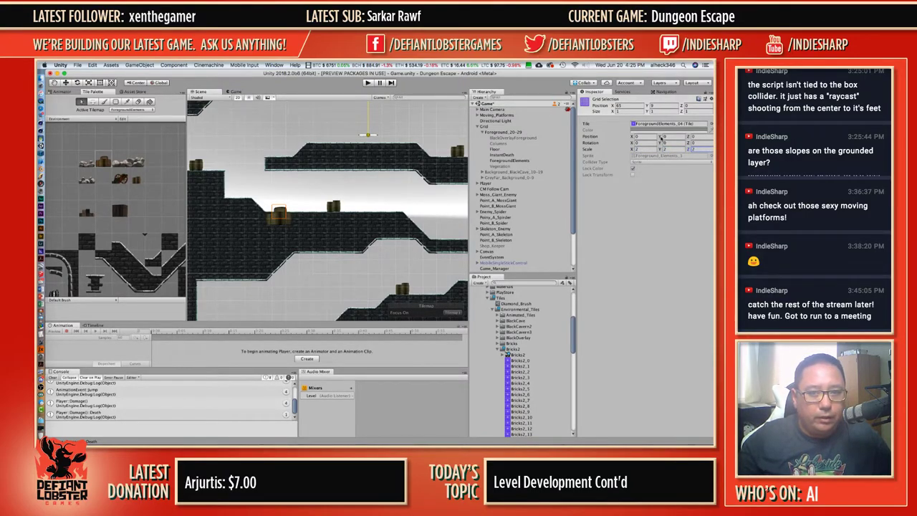
Raise the enlarged crate pile onto the corridor floor by setting its Y position to 0.94.
left_click_drag(660, 138, 673, 137)
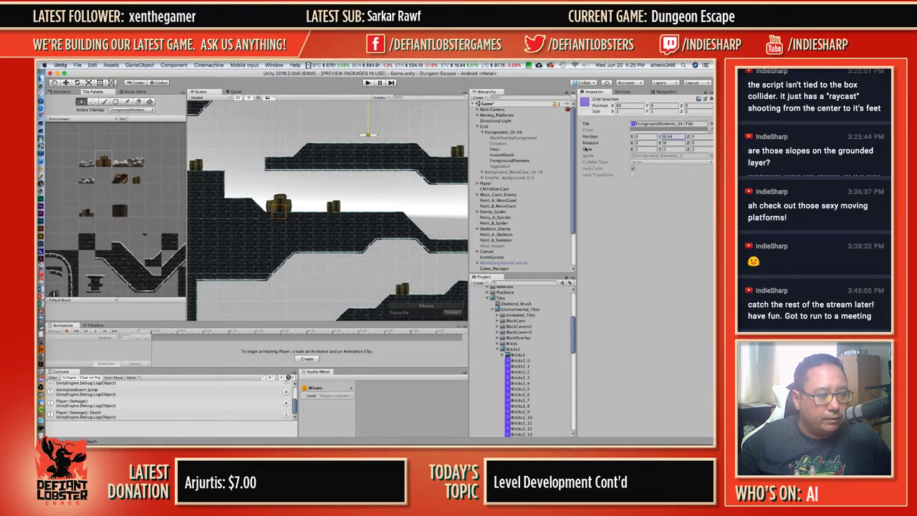
left_click(279, 212)
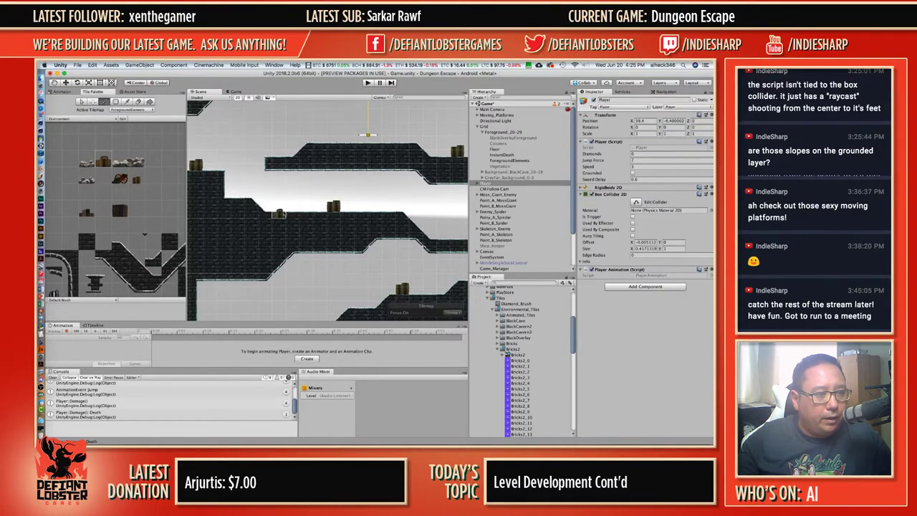
scroll(245, 278, "down", 5)
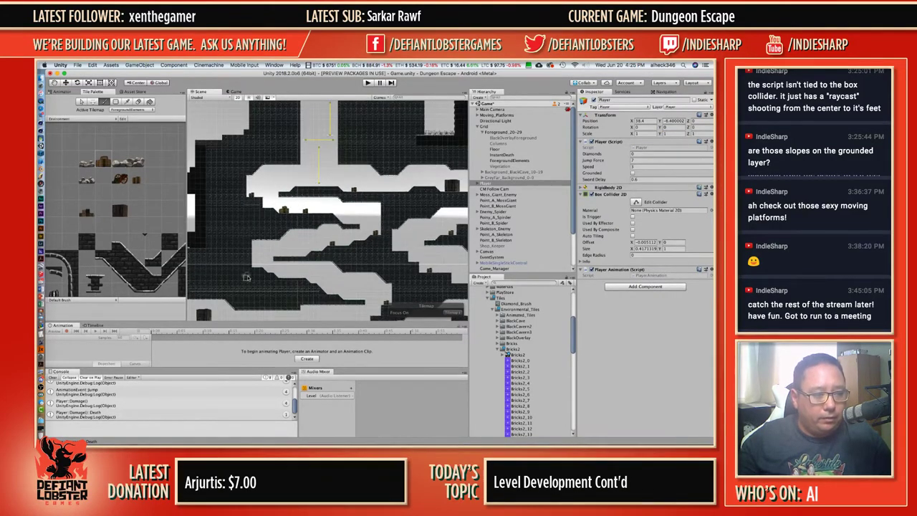
Paint more crate pile tiles on the maze's brick ledges and slopes, including the chamber floor below the upper vertical shaft.
left_click(258, 268)
left_click_drag(370, 301, 370, 238, "alt")
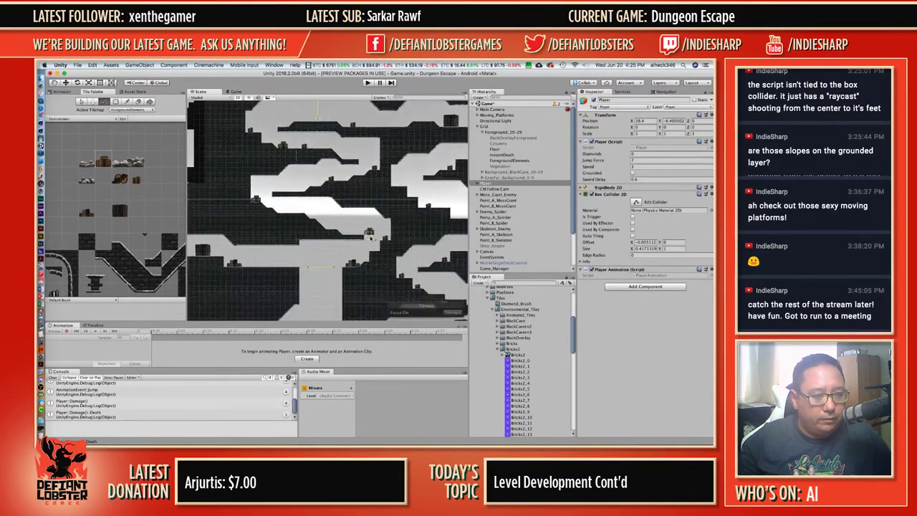
middle_click_drag(371, 238, 366, 173)
middle_click_drag(407, 152, 316, 204)
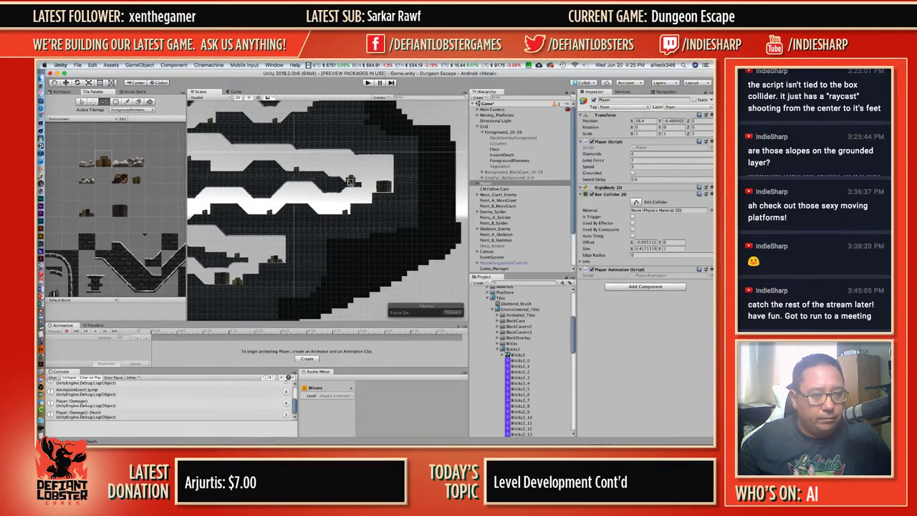
middle_click_drag(251, 161, 368, 177)
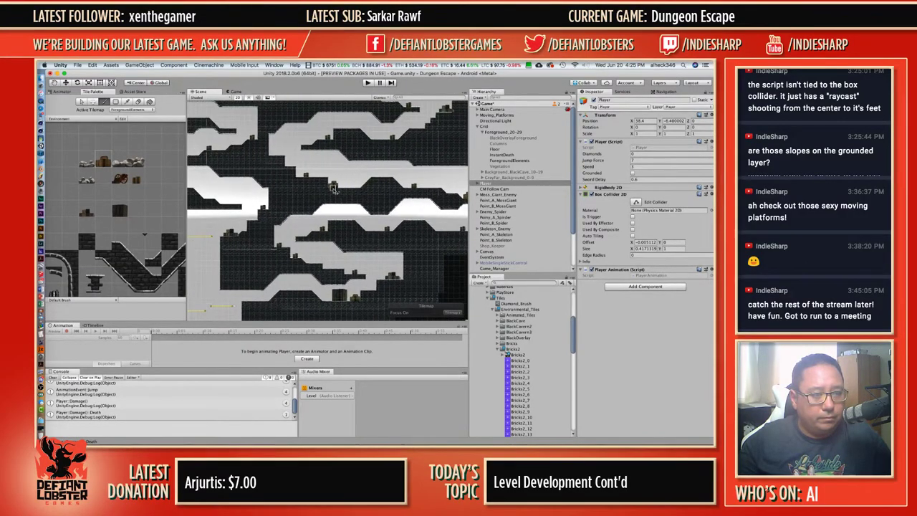
left_click(334, 190)
left_click(280, 155)
mouse_move(318, 141)
middle_mouse_down()
mouse_move(382, 168)
mouse_move(362, 175)
mouse_move(369, 178)
middle_mouse_up()
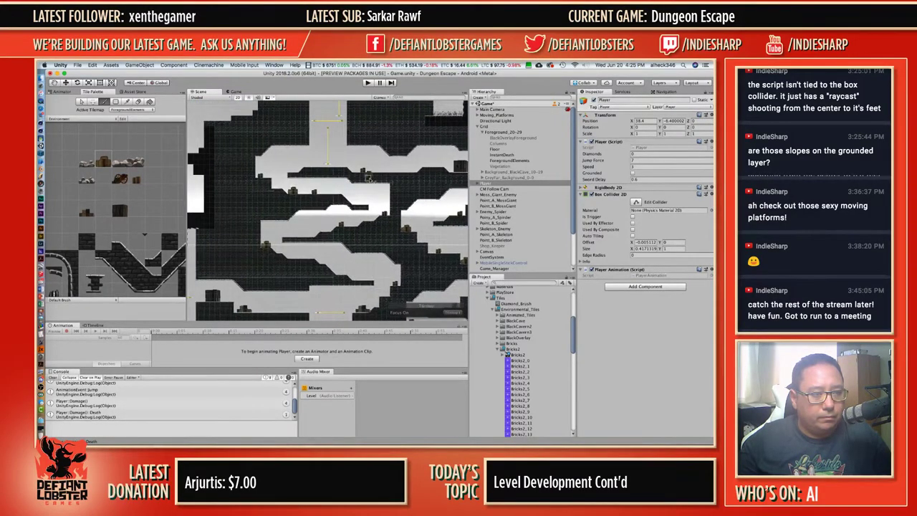
left_click_drag(342, 216, 311, 168)
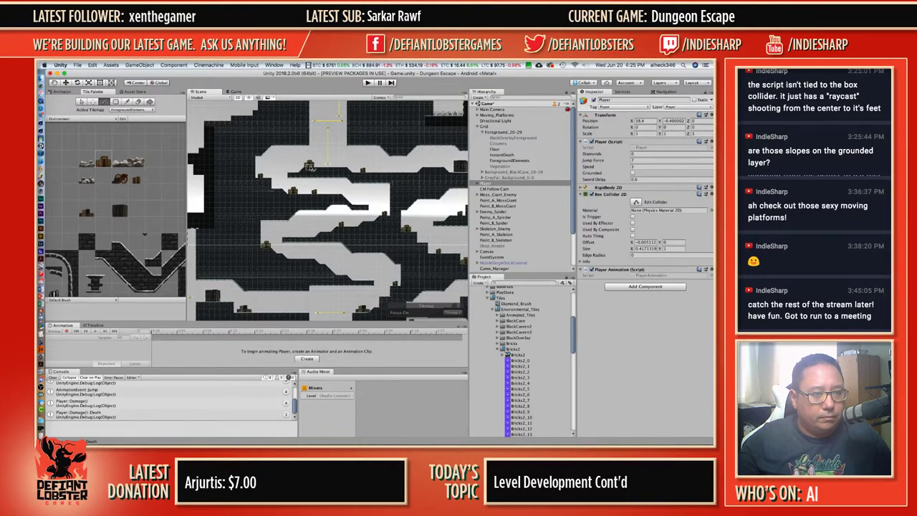
Paint the broken cart tile on the corridor floor at the left edge of the lower shaft opening.
scroll(352, 198, "down", 10)
middle_click_drag(320, 210, 387, 175)
scroll(327, 220, "up", 10)
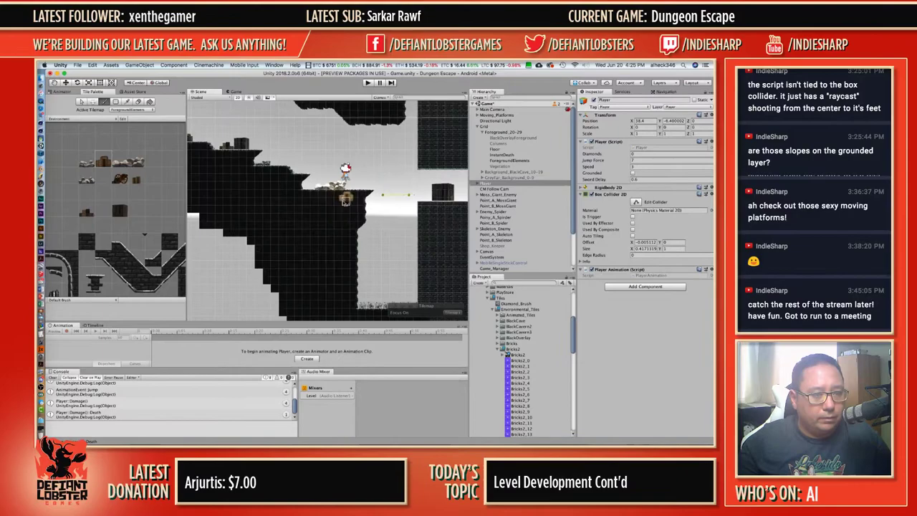
scroll(204, 154, "down", 5)
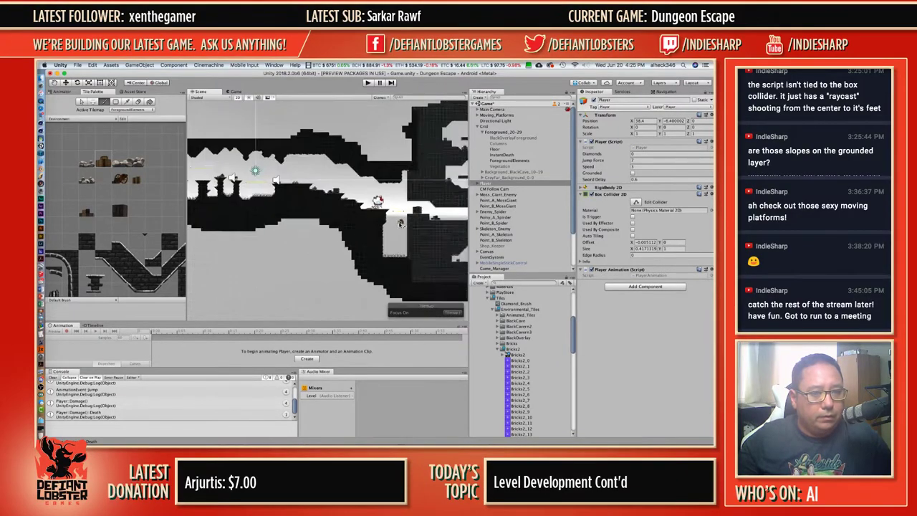
scroll(280, 198, "down", 3)
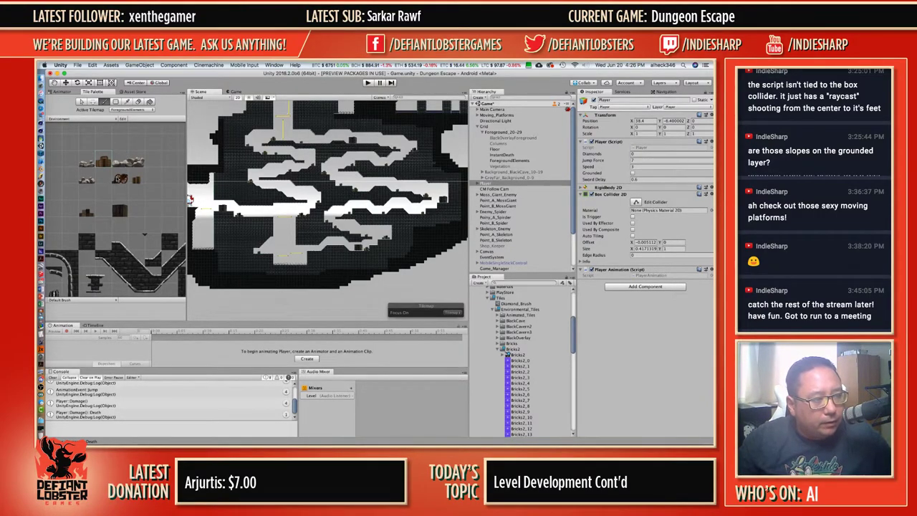
scroll(275, 218, "up", 5)
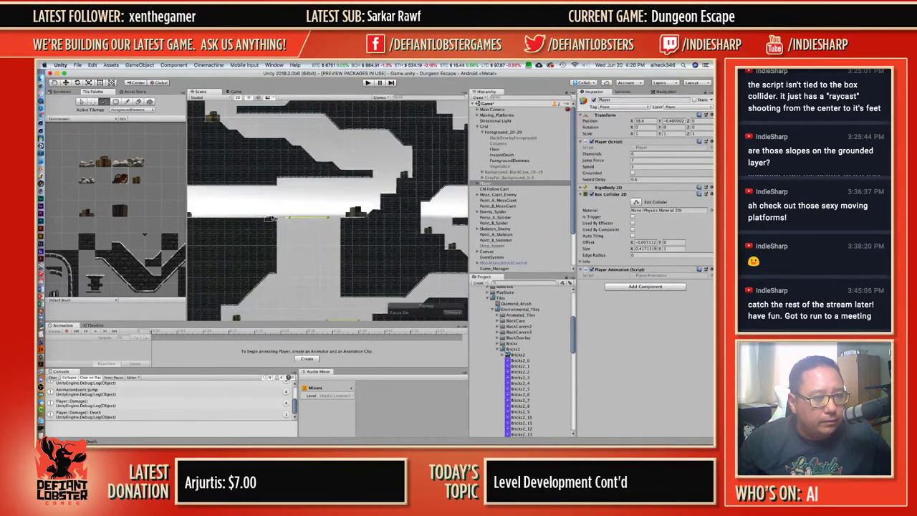
Set the broken cart tile's scale to 3 on all axes and raise it onto the floor with a Y position of about 1.45.
left_click(82, 102)
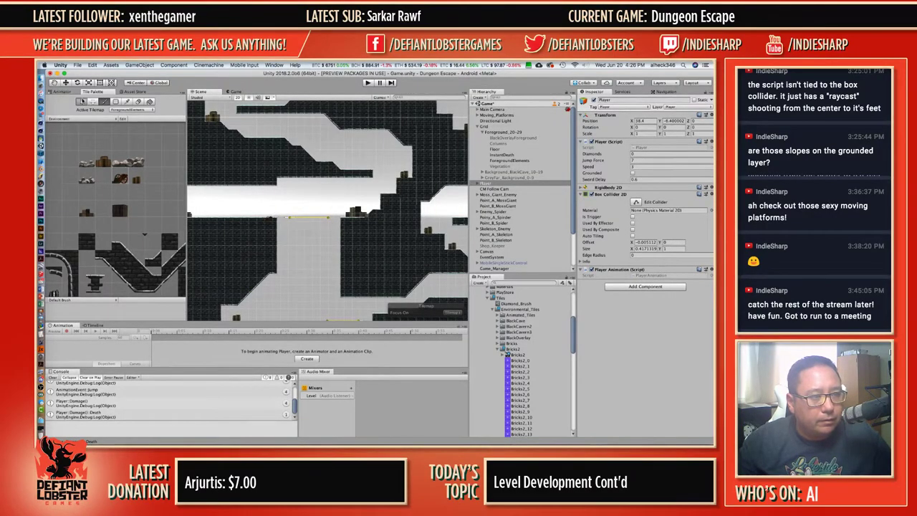
left_click(269, 219)
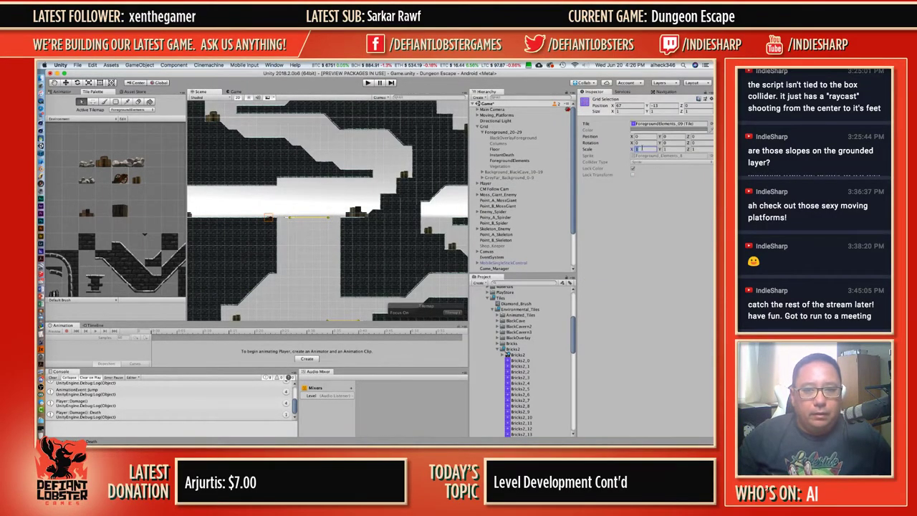
type("3")
key("Tab")
type("3")
key("Tab")
type("3")
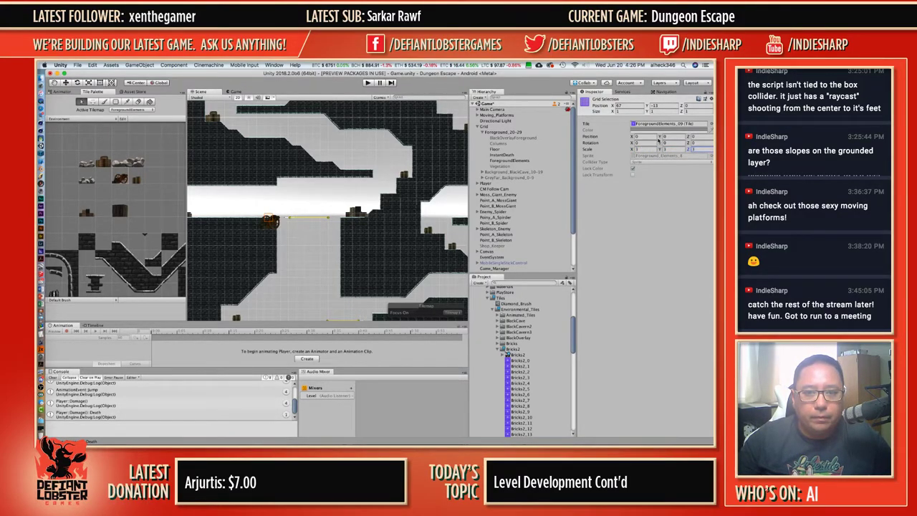
left_click_drag(660, 137, 675, 133)
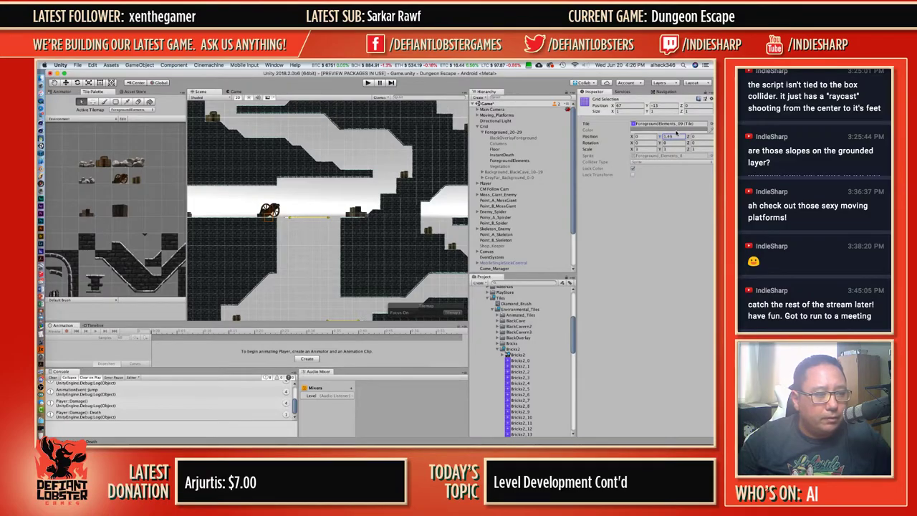
Paint the enlarged broken cart at the far left end of the topmost corridor, beside the stacked crates.
left_click(104, 102)
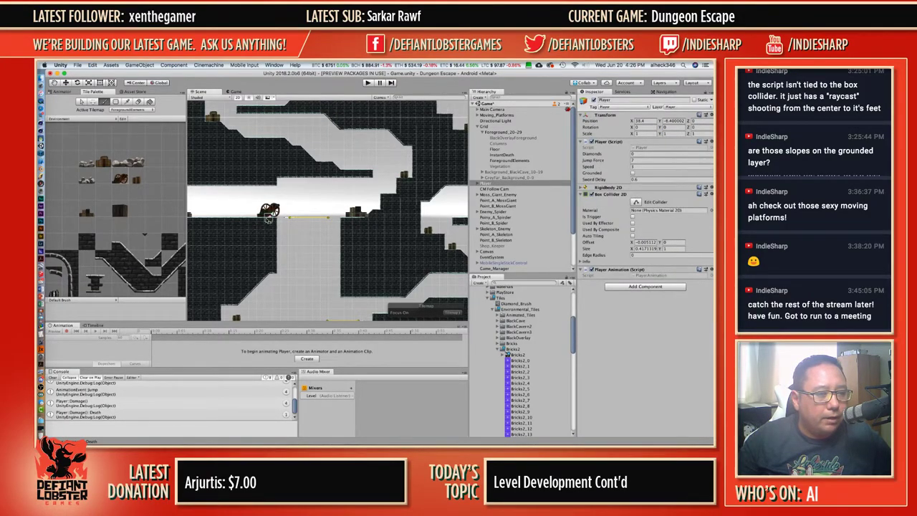
scroll(392, 176, "down", 5)
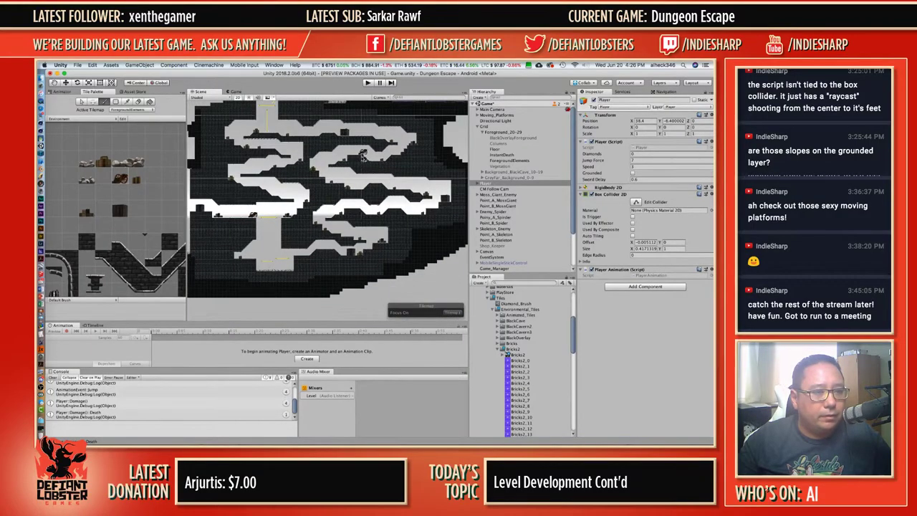
scroll(262, 188, "down", 5)
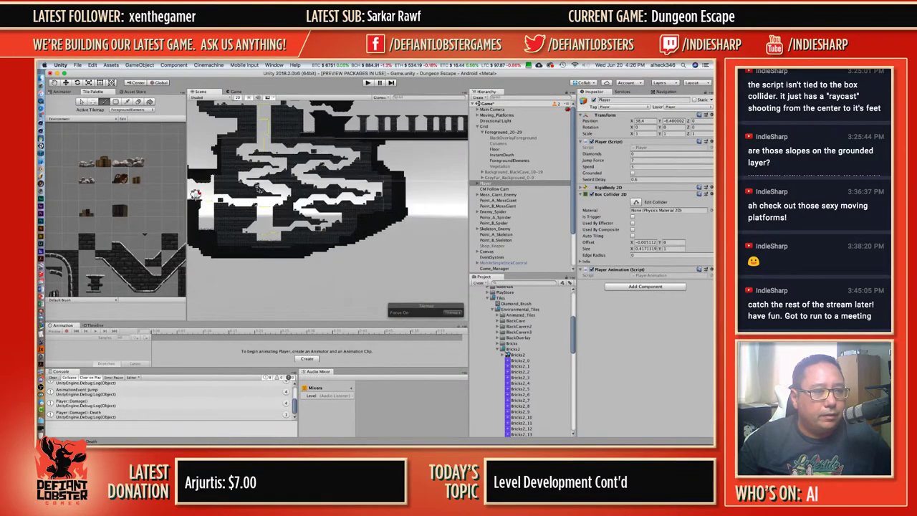
middle_click_drag(249, 111, 257, 152)
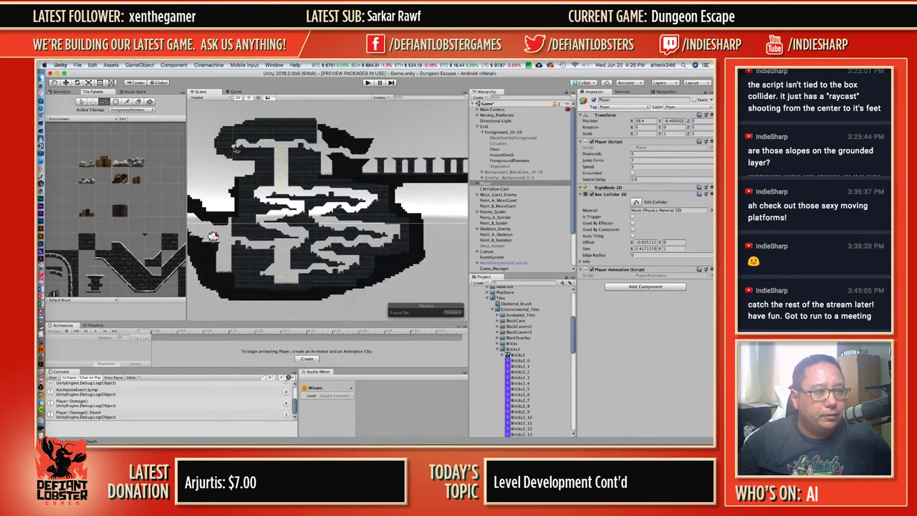
scroll(238, 149, "up", 8)
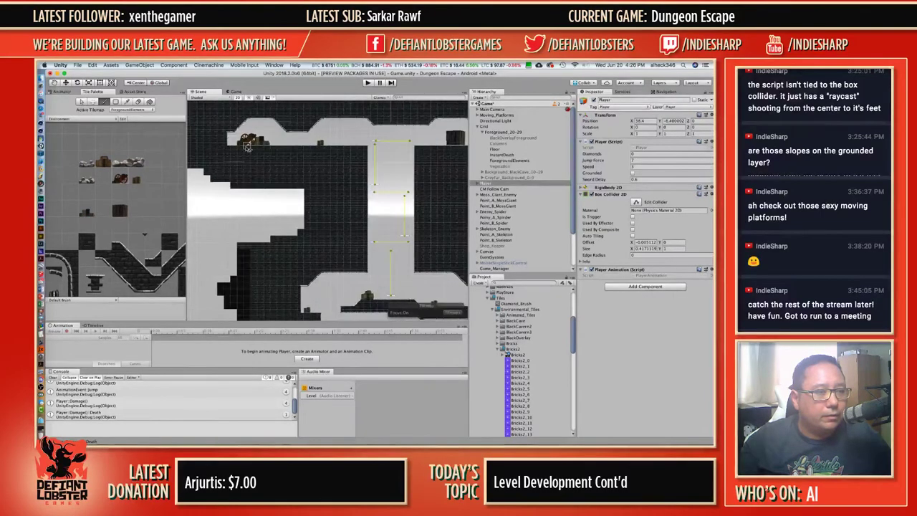
scroll(239, 145, "up", 5)
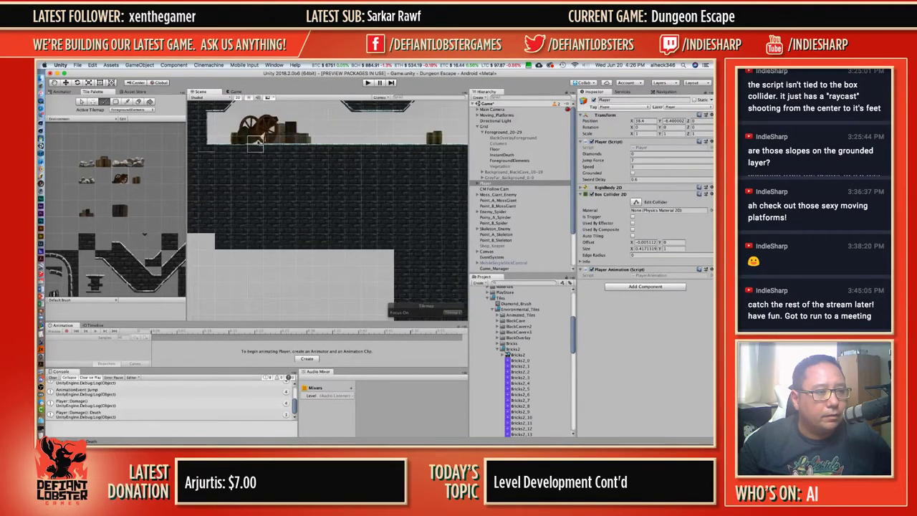
mouse_move(235, 142)
left_mouse_down()
mouse_move(222, 141)
mouse_move(316, 141)
mouse_move(223, 143)
left_mouse_up()
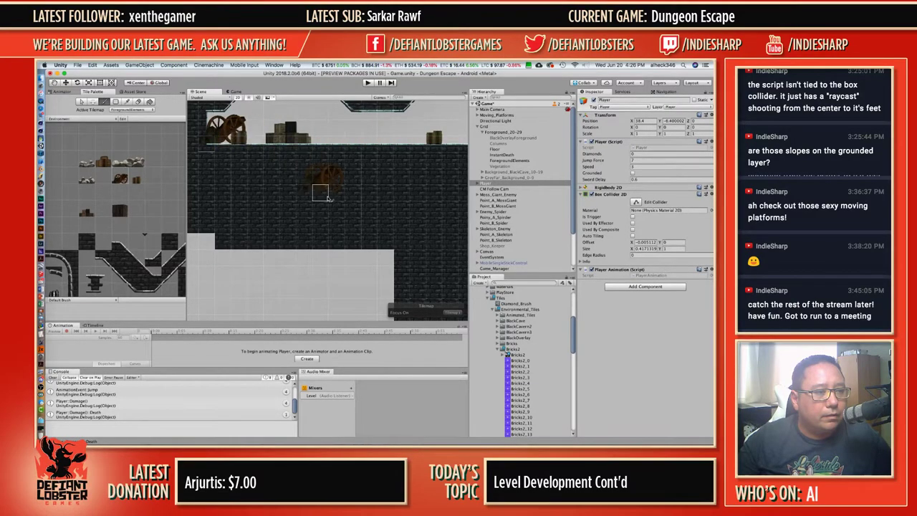
Select the ForegroundElements tilemap and look over the decorated cave and brick maze.
scroll(224, 143, "down", 10)
scroll(328, 210, "down", 6)
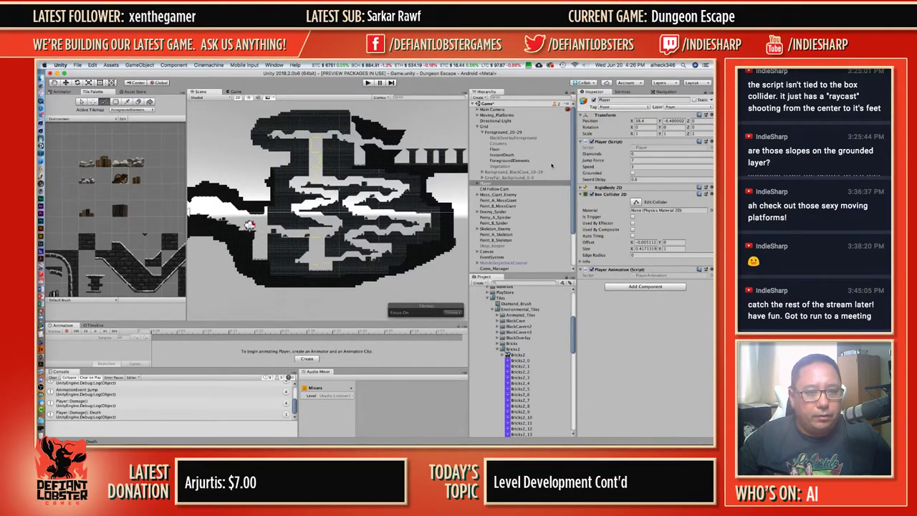
left_click(510, 161)
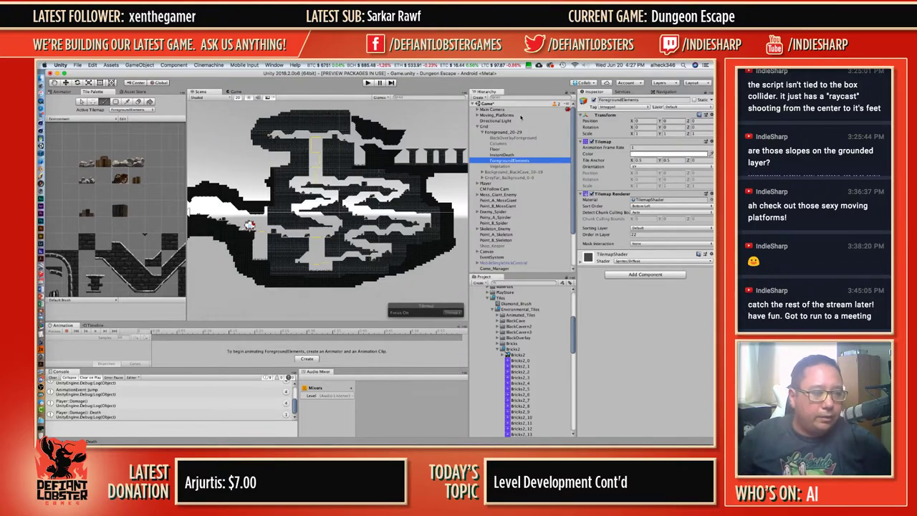
scroll(251, 216, "up", 5)
mouse_move(255, 214)
middle_mouse_down()
mouse_move(407, 210)
mouse_move(320, 201)
middle_mouse_up()
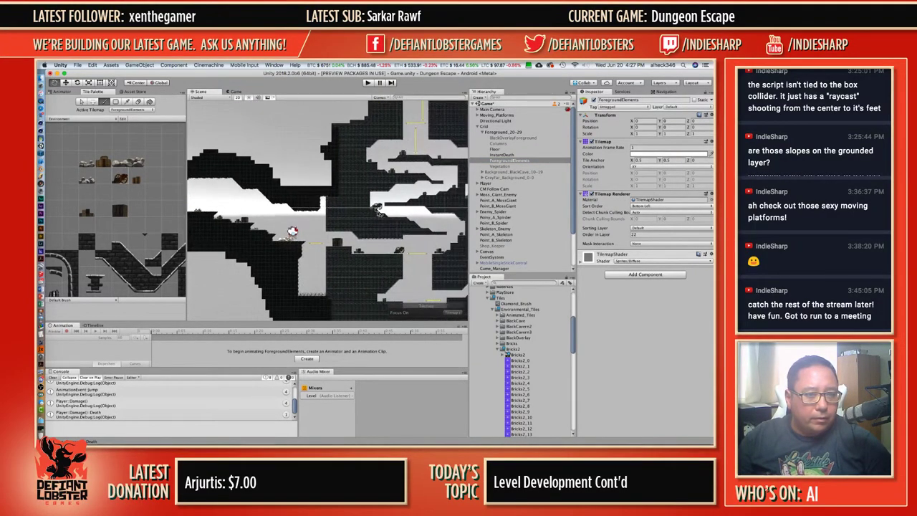
middle_click_drag(375, 208, 337, 193)
scroll(145, 190, "down", 4)
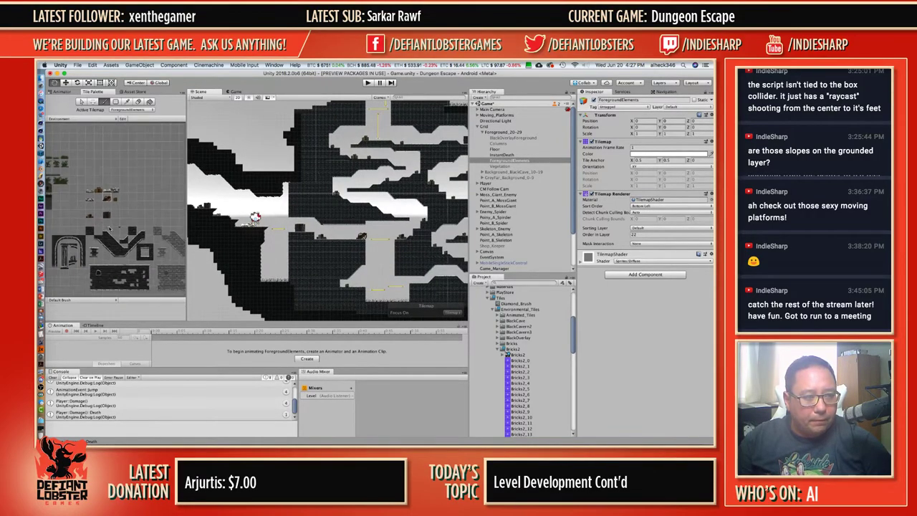
Paint a rock pile tile from the Environment palette at the foot of the cave wall where the colonnade floor begins.
middle_click_drag(145, 190, 125, 248)
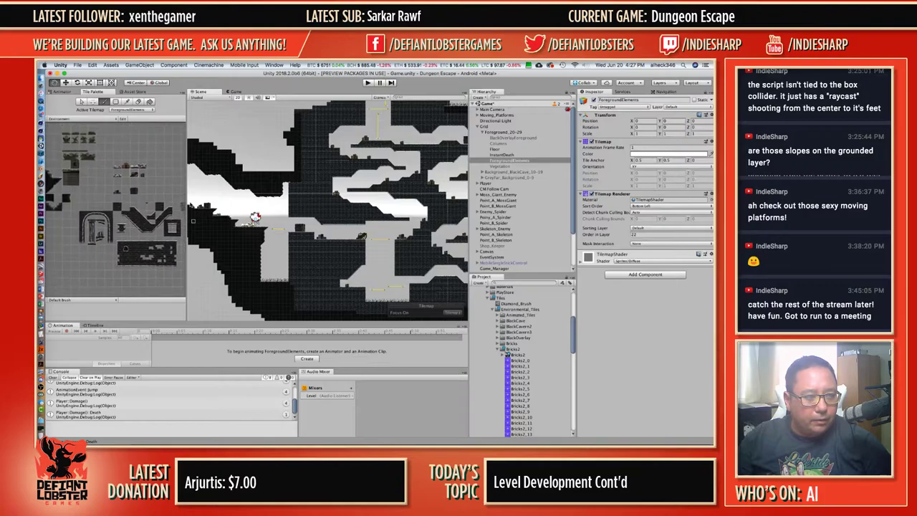
left_click(93, 119)
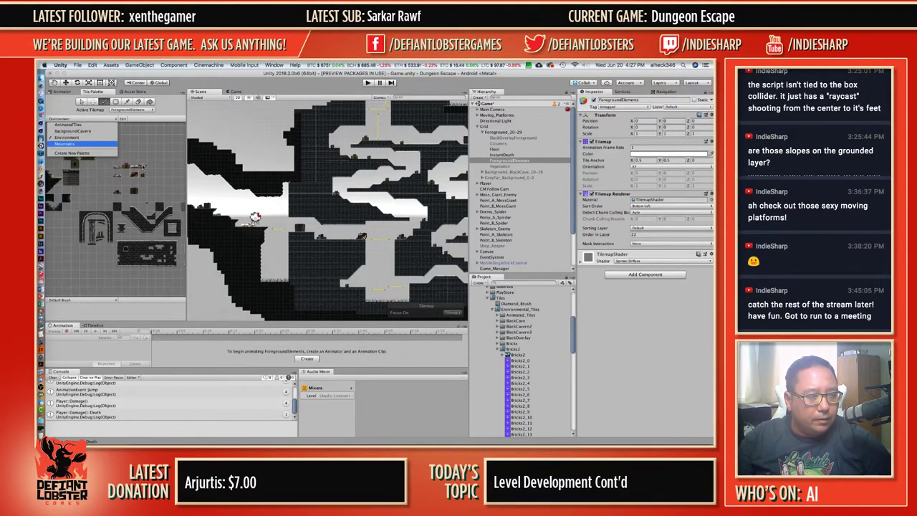
left_click(69, 143)
middle_click_drag(422, 173, 250, 192)
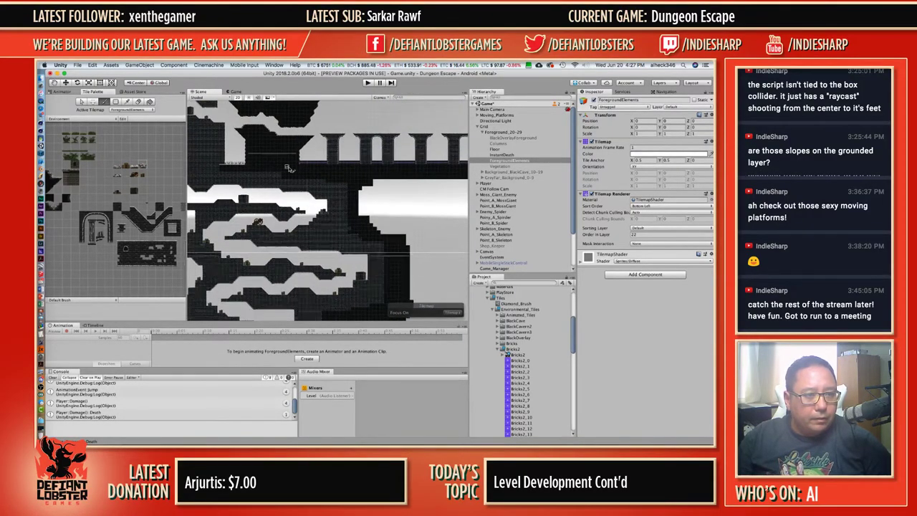
scroll(273, 168, "up", 8)
middle_click_drag(211, 159, 304, 159)
scroll(306, 163, "up", 4)
scroll(305, 164, "up", 2)
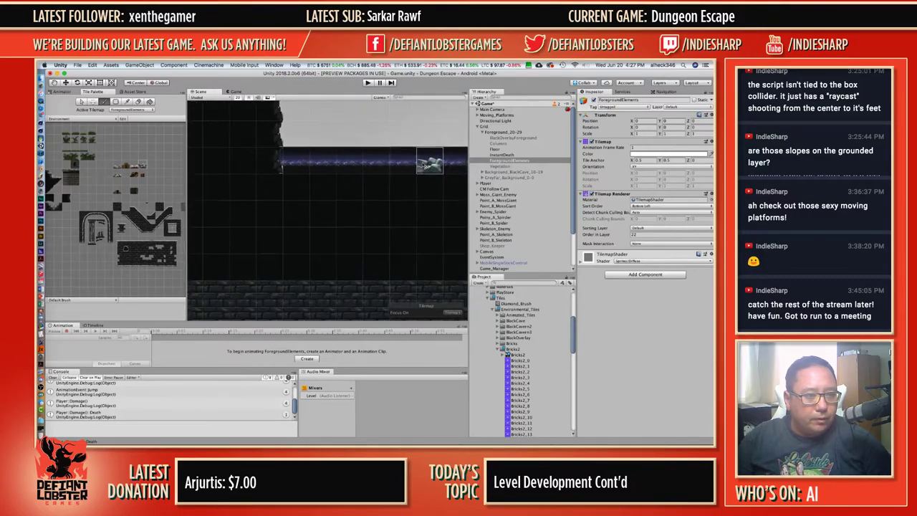
left_click(271, 169)
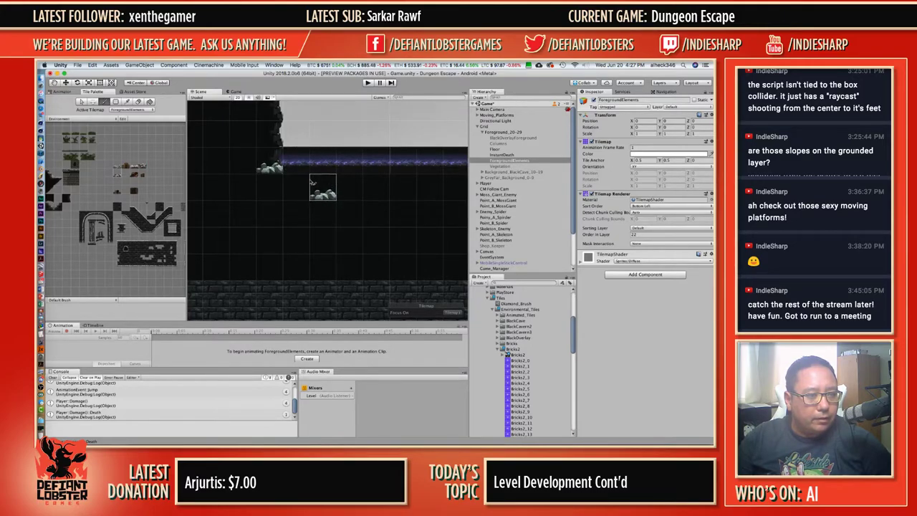
Set the rock pile tile's scale to 3 and raise it onto the colonnade floor with a Y position of 0.91.
left_click(81, 101)
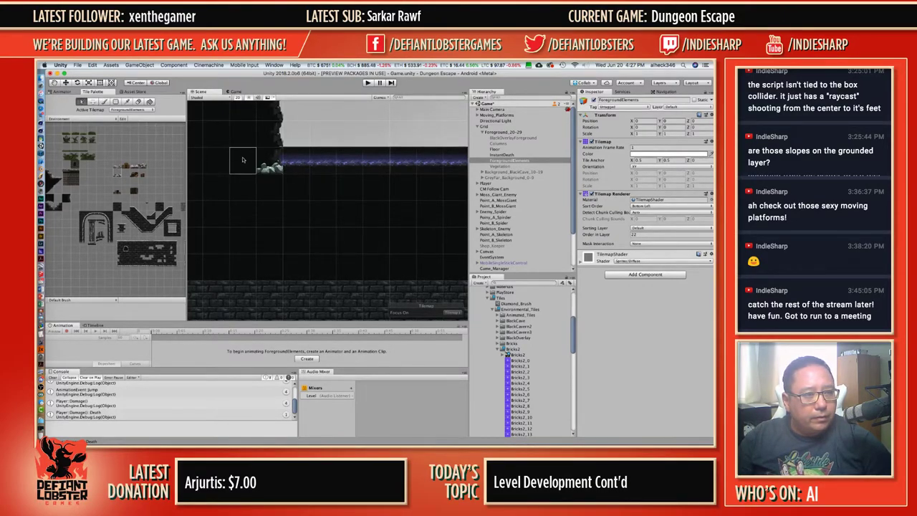
left_click(270, 161)
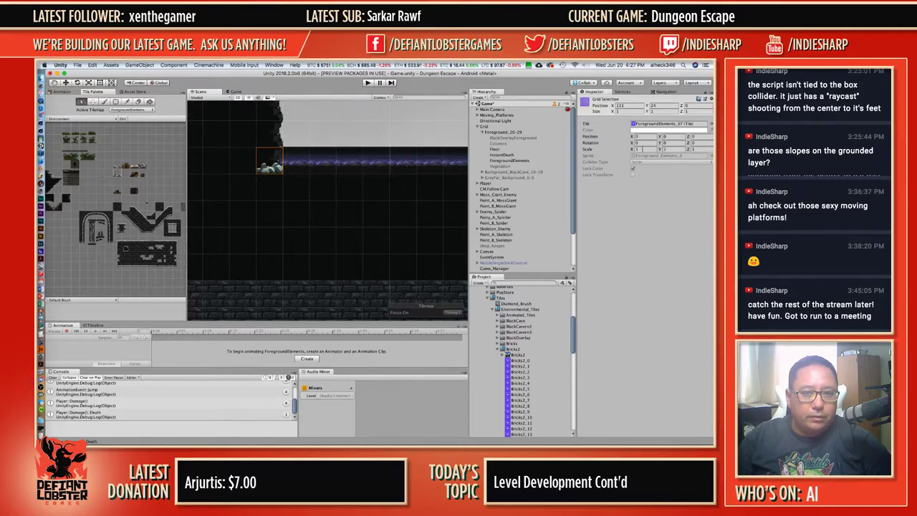
type("3")
key("Tab")
type("3")
key("Tab")
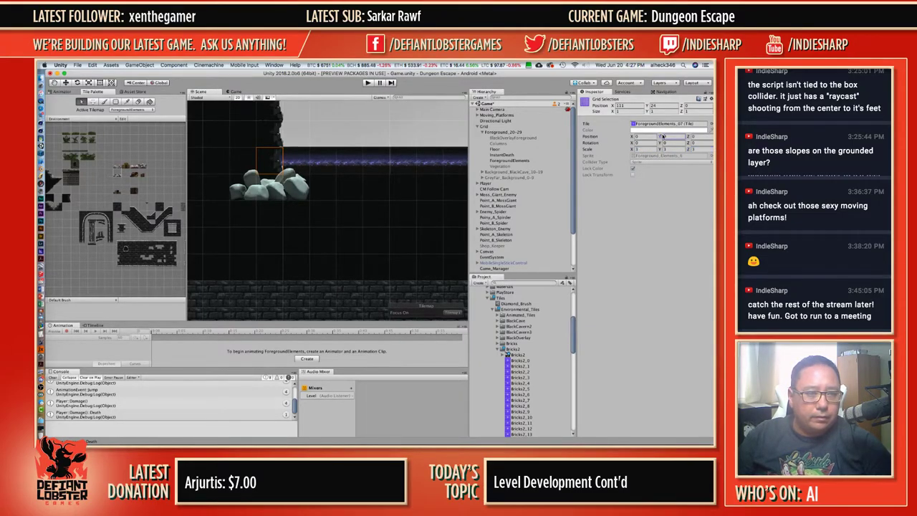
left_click_drag(663, 136, 672, 133)
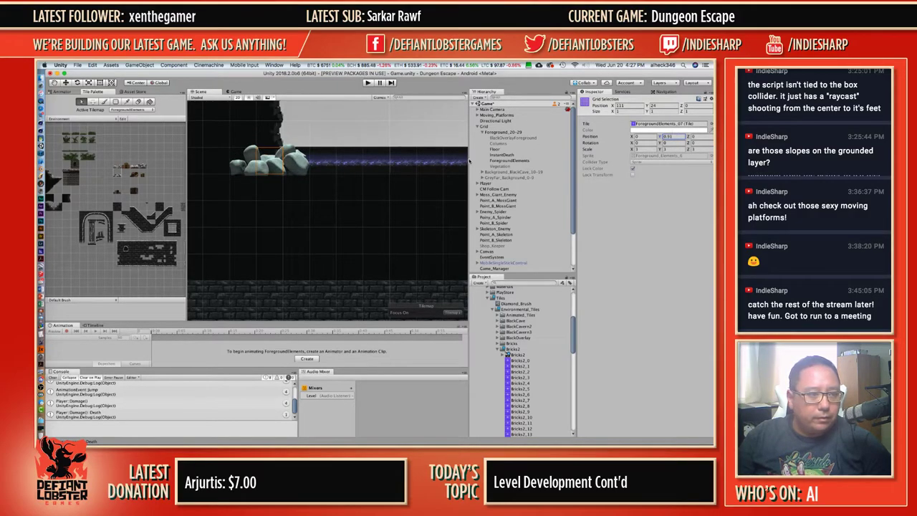
scroll(298, 170, "down", 4)
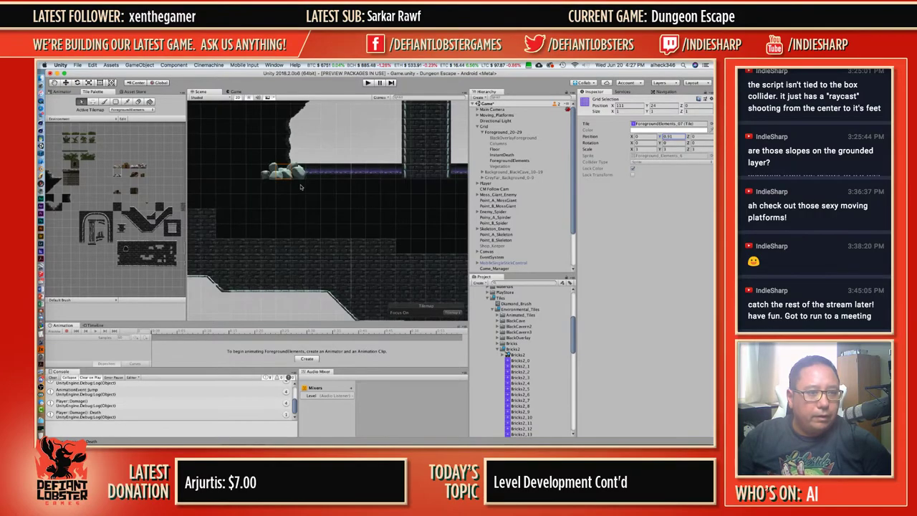
scroll(329, 190, "down", 4)
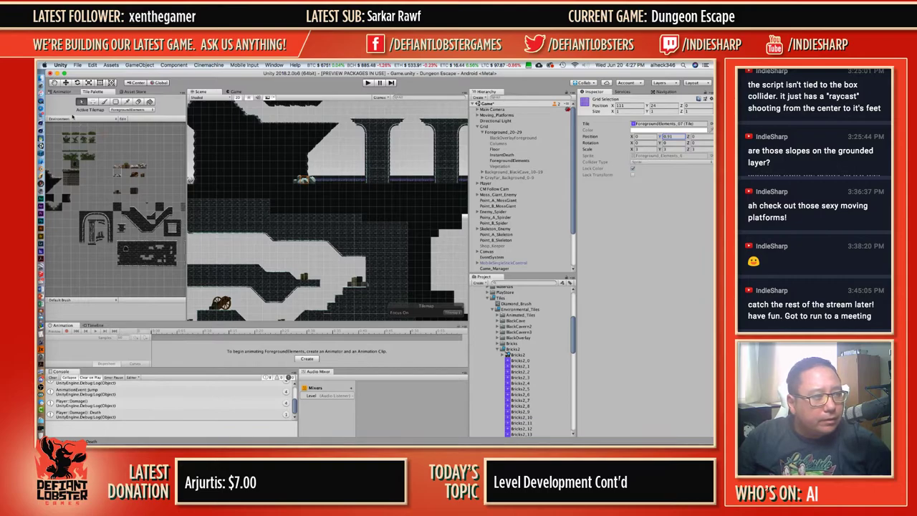
Switch the tile palette to BackgroundCavern and find the BlackCavern2_02 rough stone texture tile below the dark archway.
left_click(72, 118)
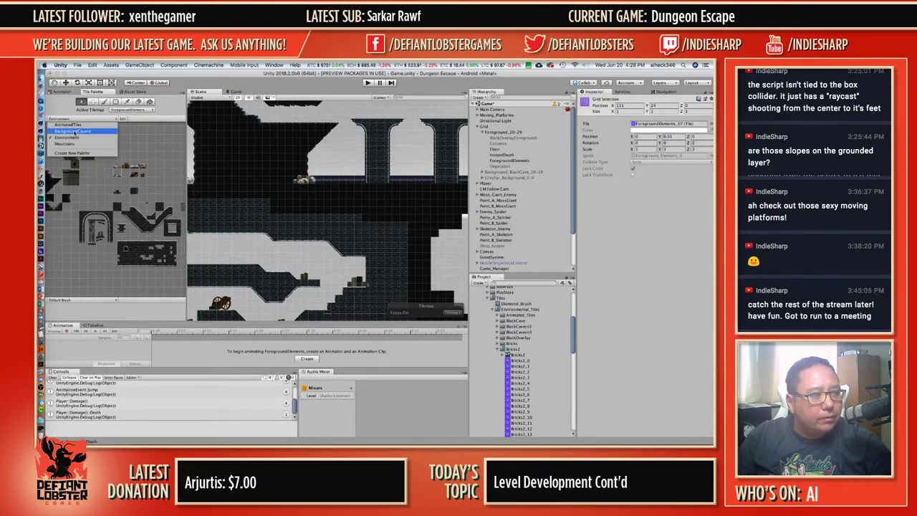
left_click(74, 131)
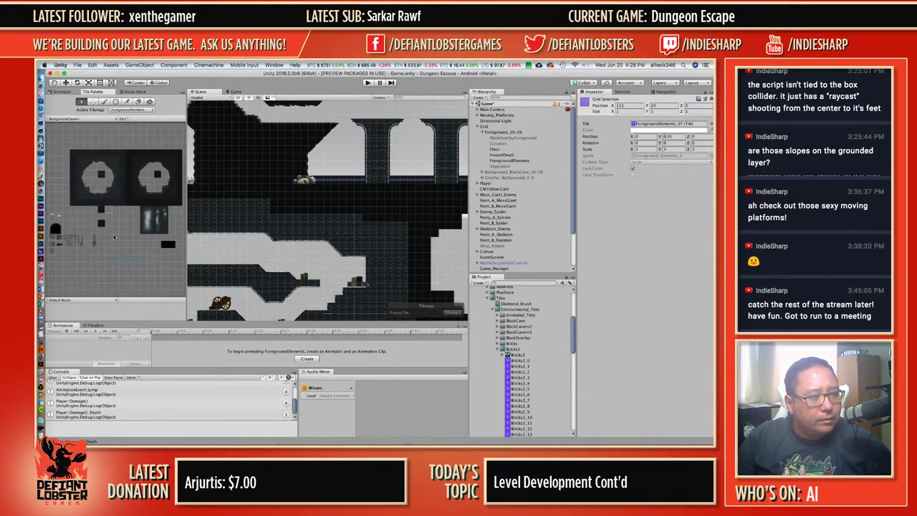
scroll(76, 245, "up", 5)
middle_click_drag(80, 218, 111, 209)
scroll(111, 209, "down", 5)
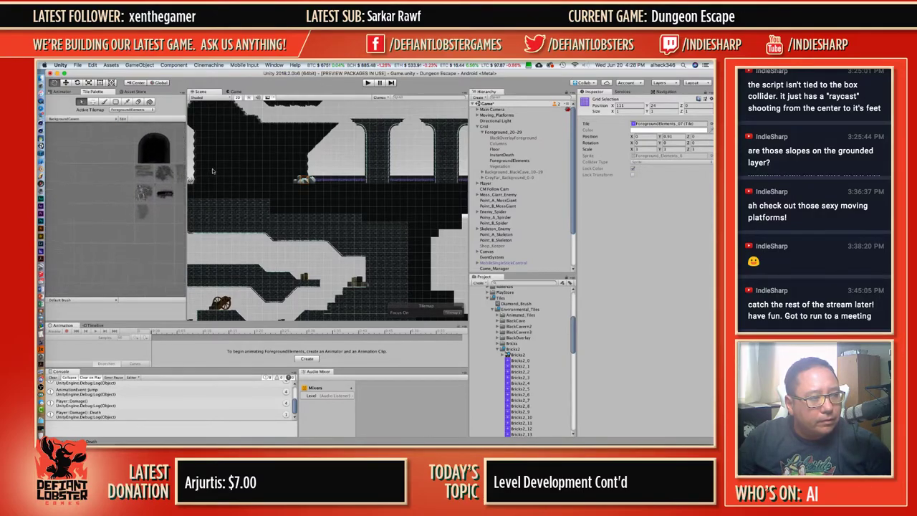
scroll(136, 199, "down", 4)
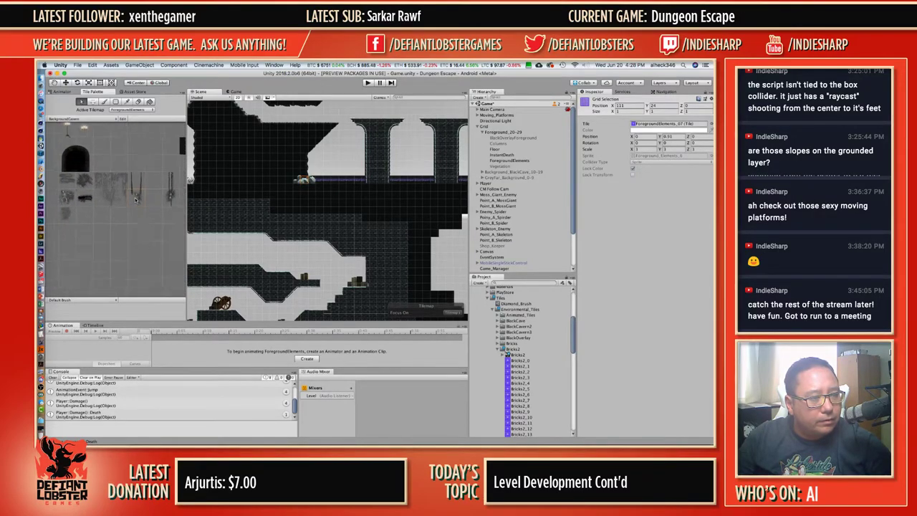
scroll(129, 179, "down", 2)
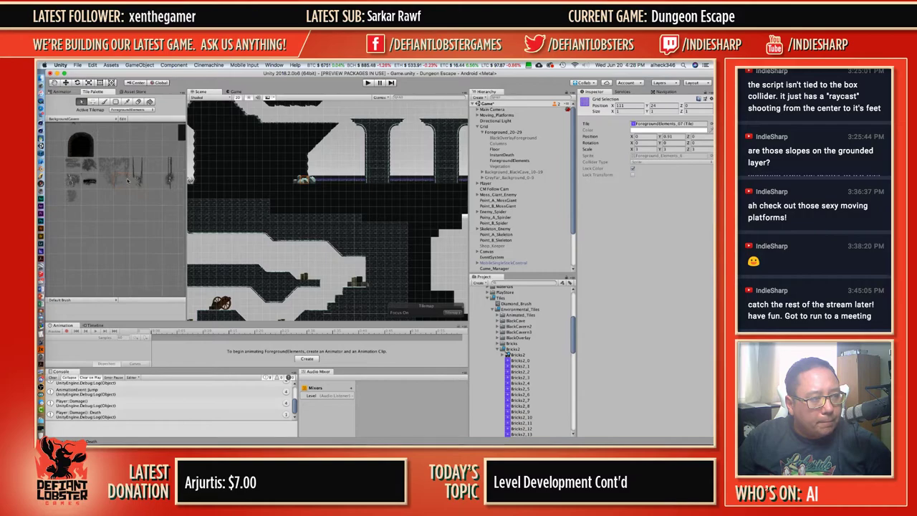
left_click(89, 167)
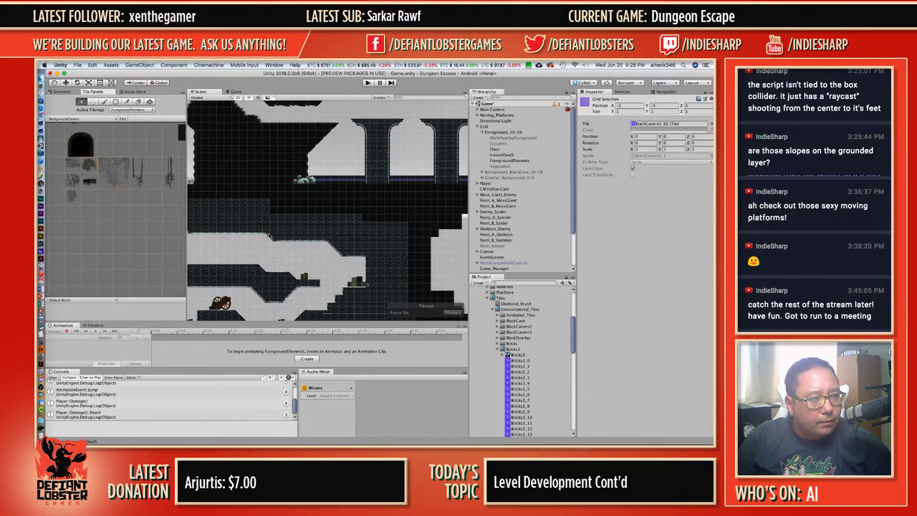
left_click(360, 245)
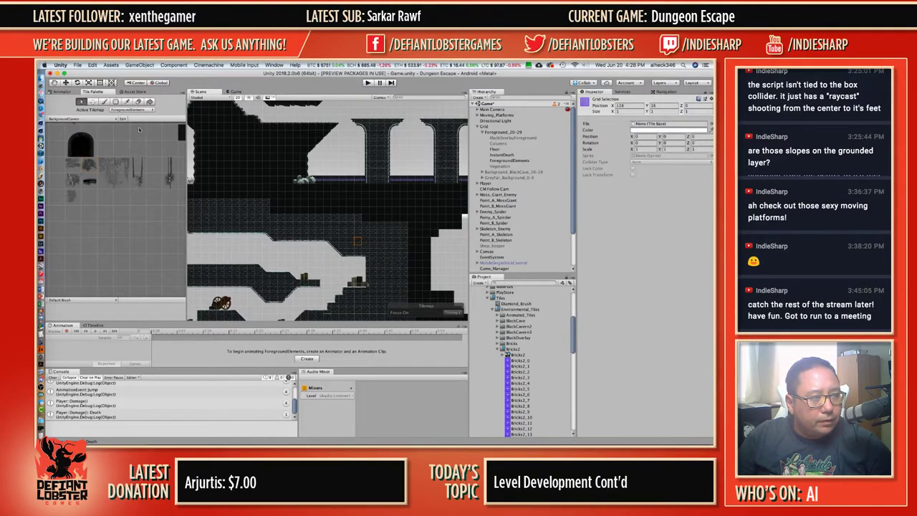
Paint the BlackCavern2_02 tile on the brick wall above the upper corridor's stepped right end and select that cell.
left_click(104, 101)
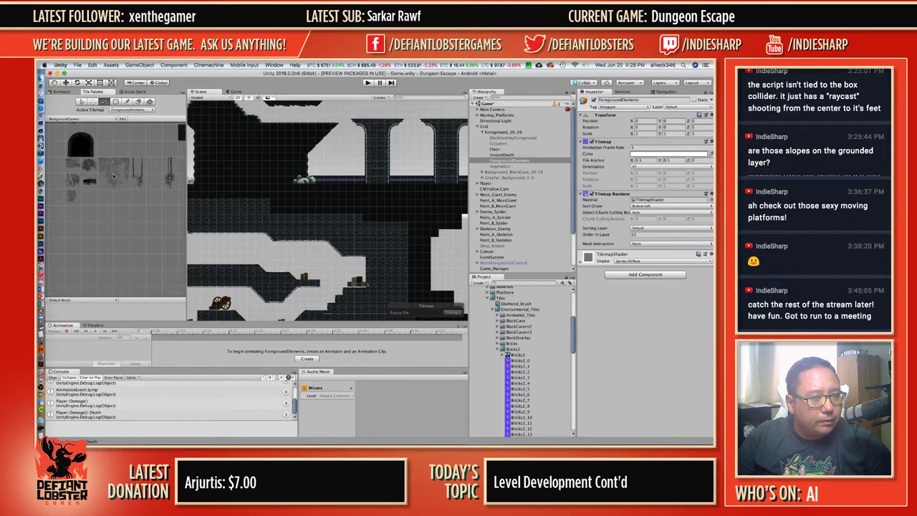
left_click(89, 168)
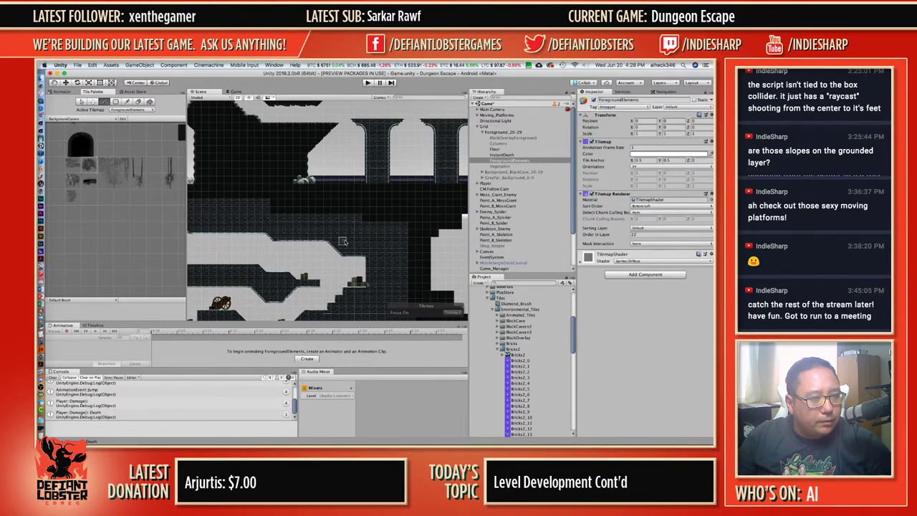
scroll(350, 242, "up", 5)
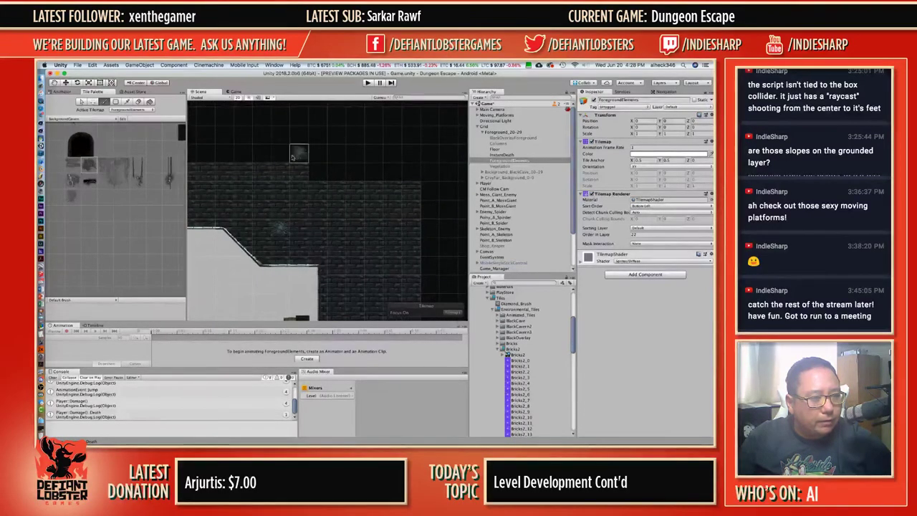
key("s")
left_click(281, 228)
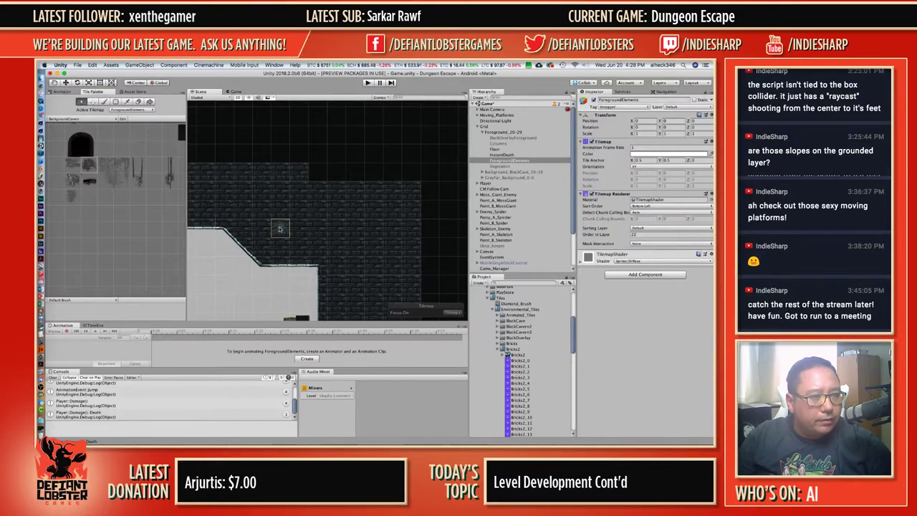
Try a scale of 3 on the painted stone texture tile and check its size against the surrounding maze.
left_click(645, 150)
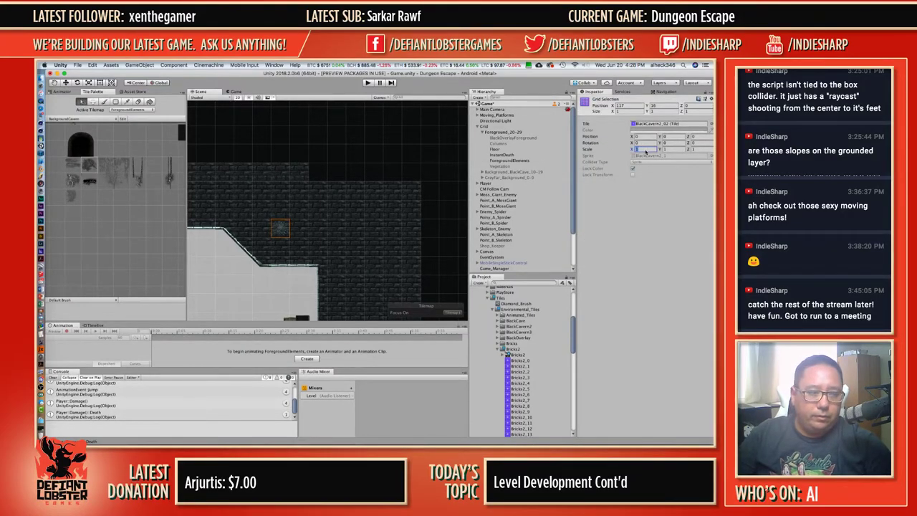
type("3")
key("Tab")
type("3")
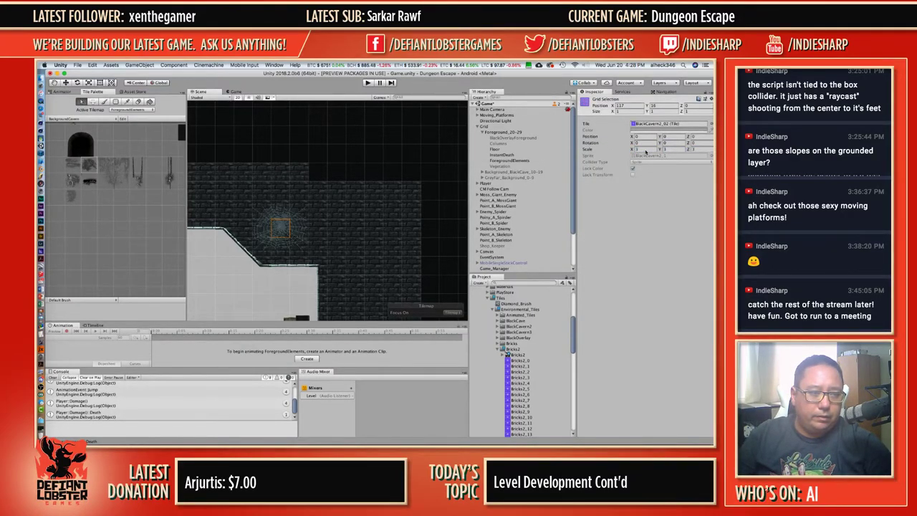
scroll(421, 180, "down", 10)
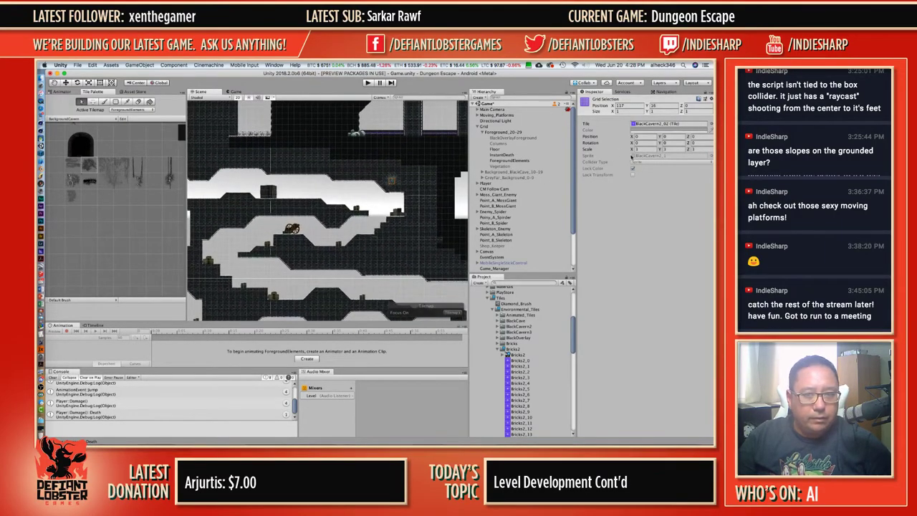
Set the stone texture tile's X, Y and Z scale to 2.
left_click(639, 150)
type("2")
key("Tab")
type("2")
key("Tab")
type("2")
key("Return")
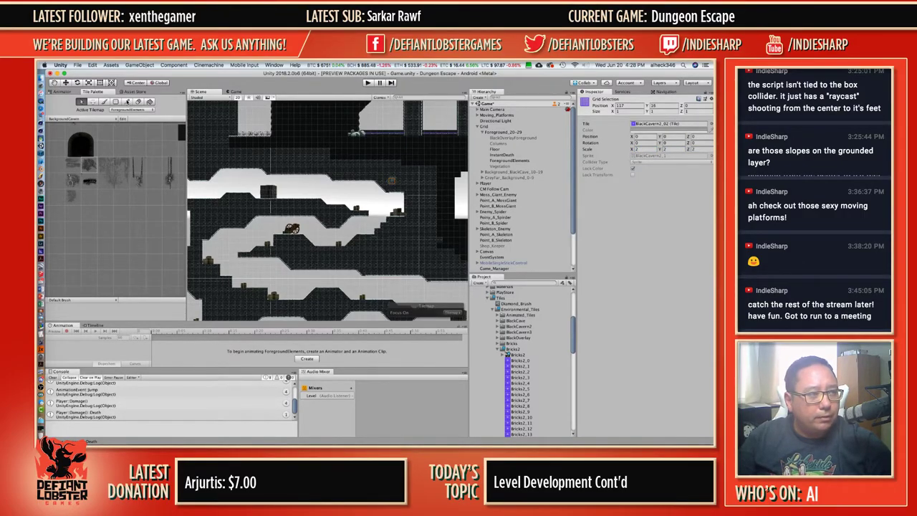
left_click(393, 182)
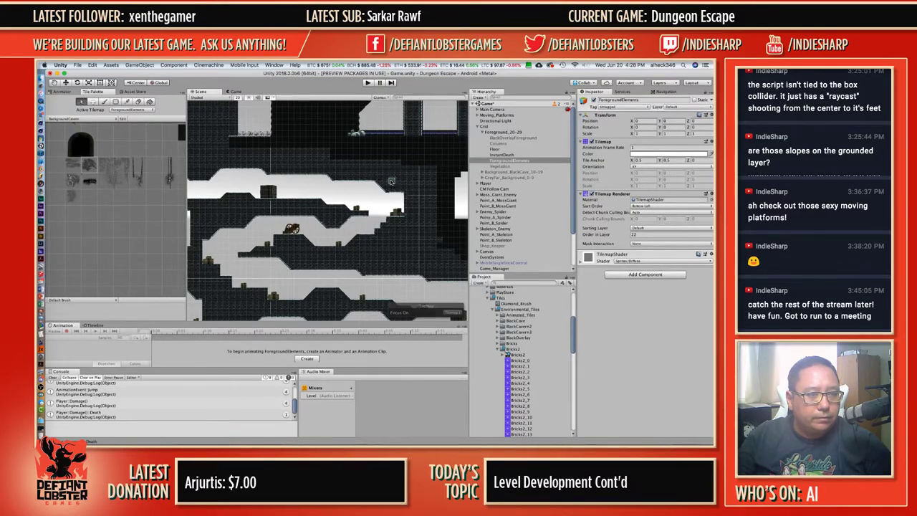
Paint scattered copies of the stone texture tile over the brick walls of the winding maze, out to its far right end.
left_click(104, 102)
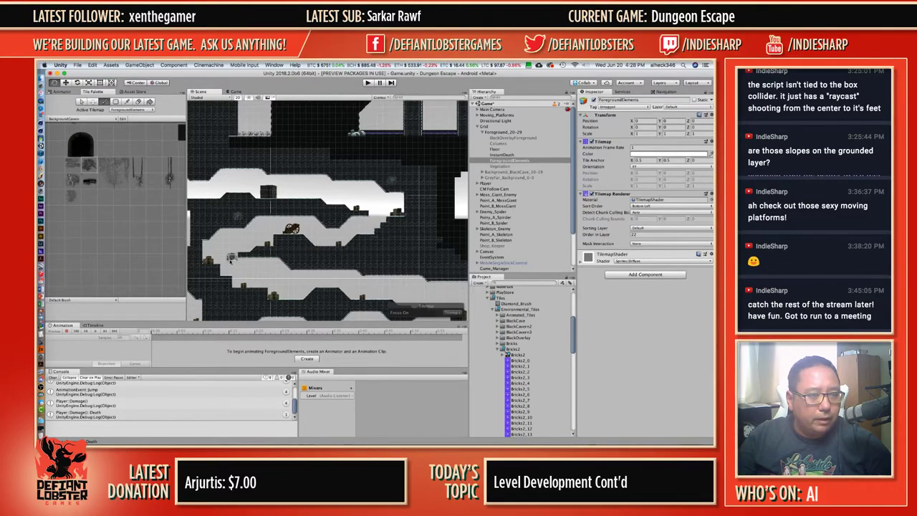
middle_click_drag(232, 259, 292, 167)
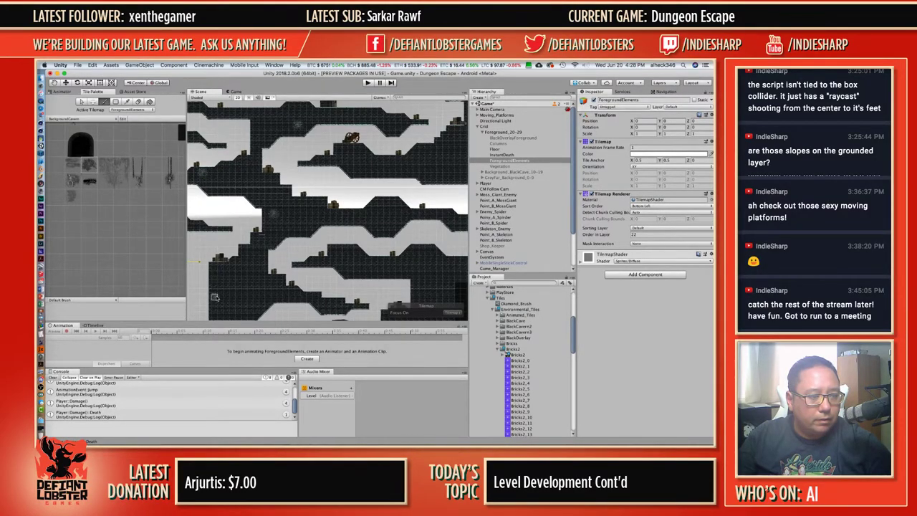
middle_click_drag(217, 286, 293, 214)
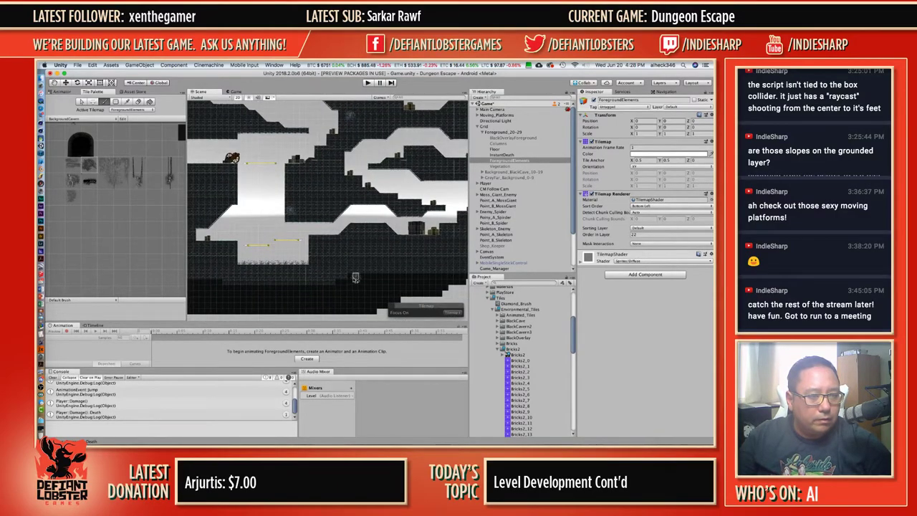
middle_click_drag(438, 222, 326, 228)
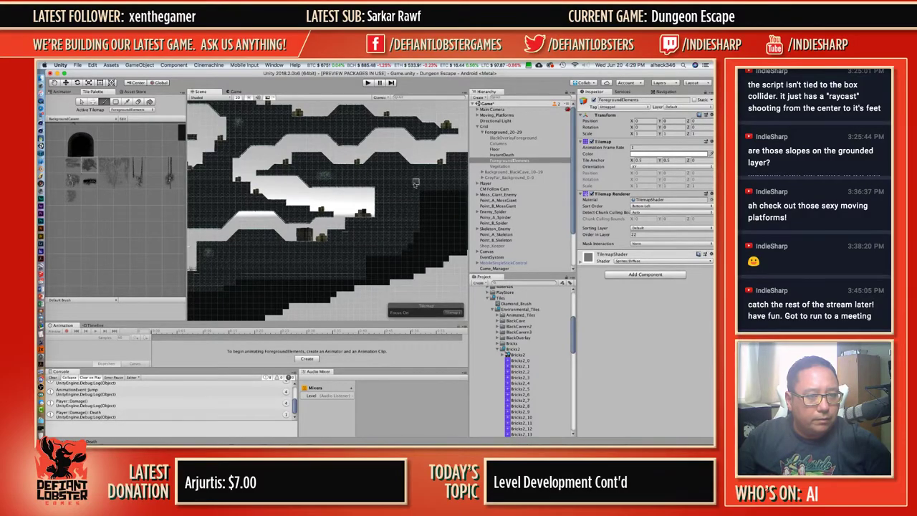
scroll(305, 229, "right", 5)
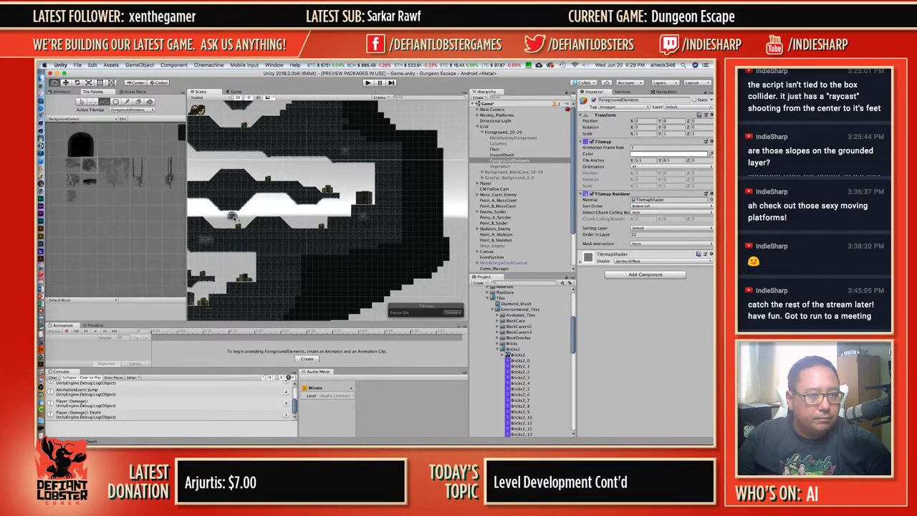
scroll(373, 157, "left", 5)
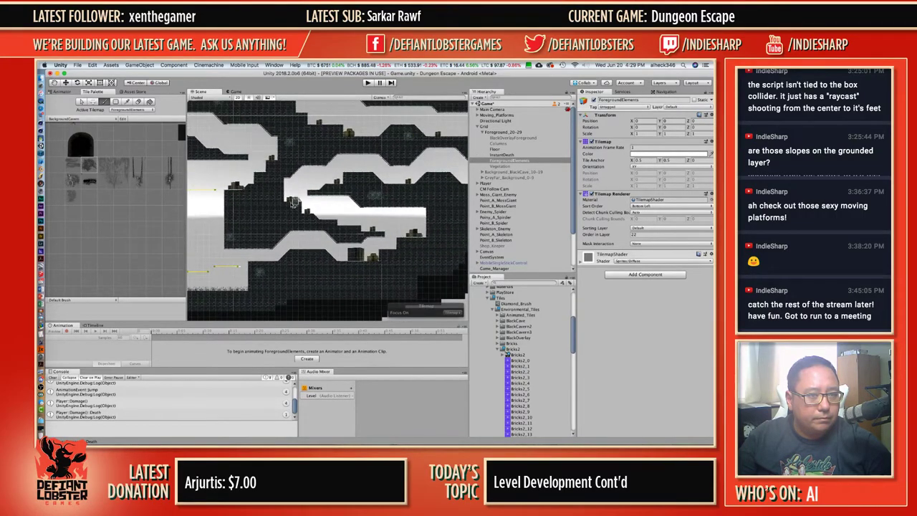
Paint stone texture tiles on the brick beside the moving-platform shaft and on the rock ceiling and ledge around the white cat character.
scroll(387, 168, "left", 5)
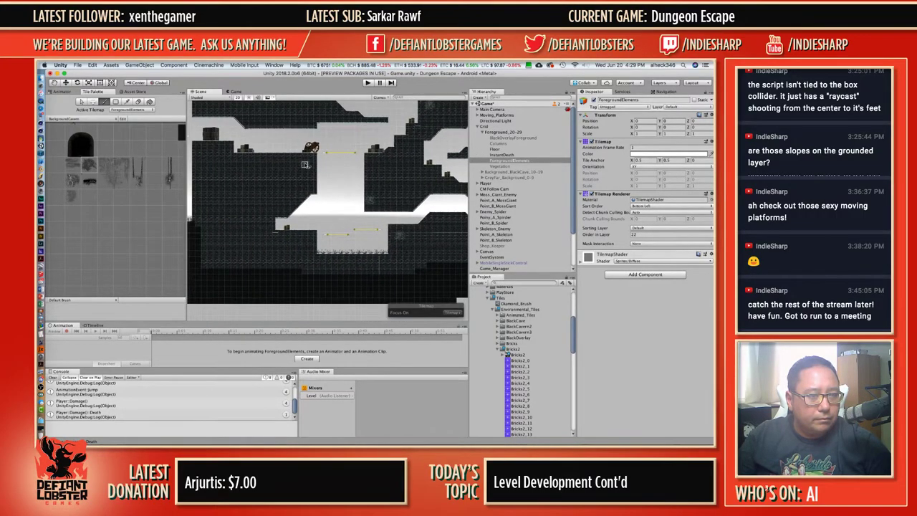
scroll(328, 158, "left", 5)
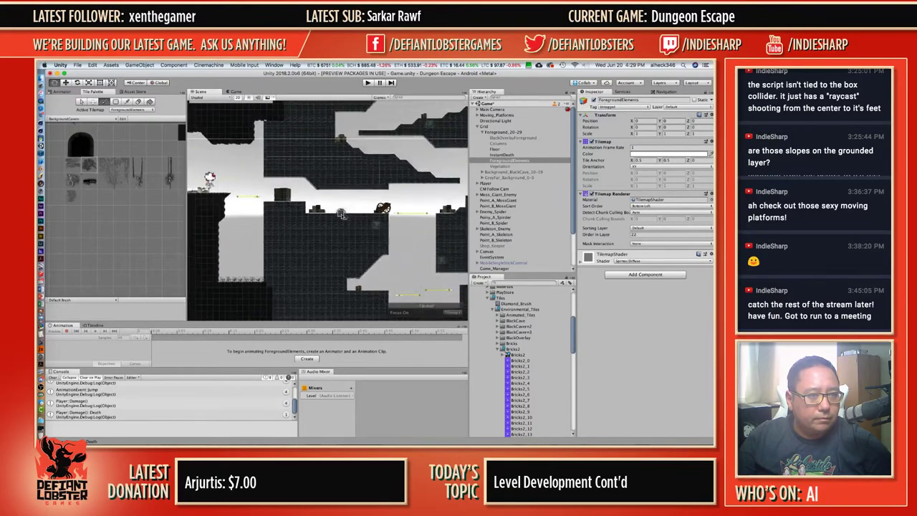
scroll(328, 158, "up", 5)
scroll(328, 157, "left", 4)
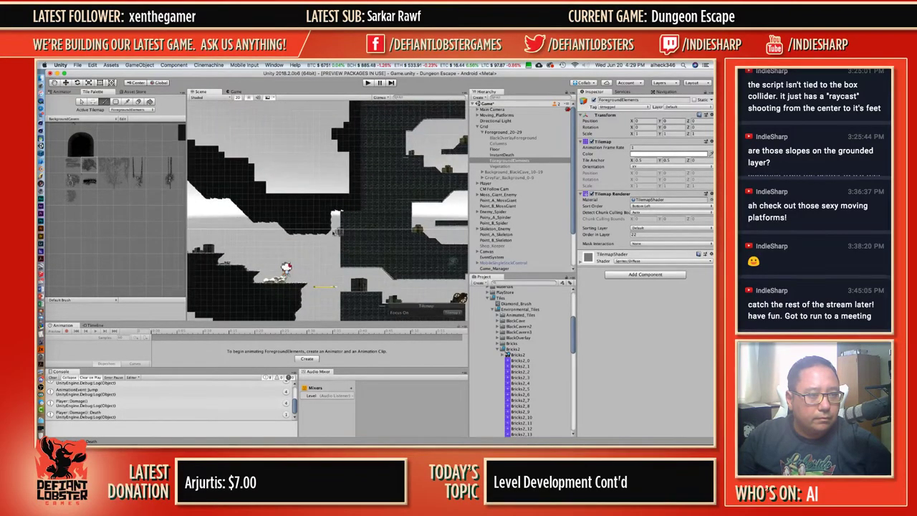
scroll(267, 260, "down", 4)
scroll(267, 261, "left", 4)
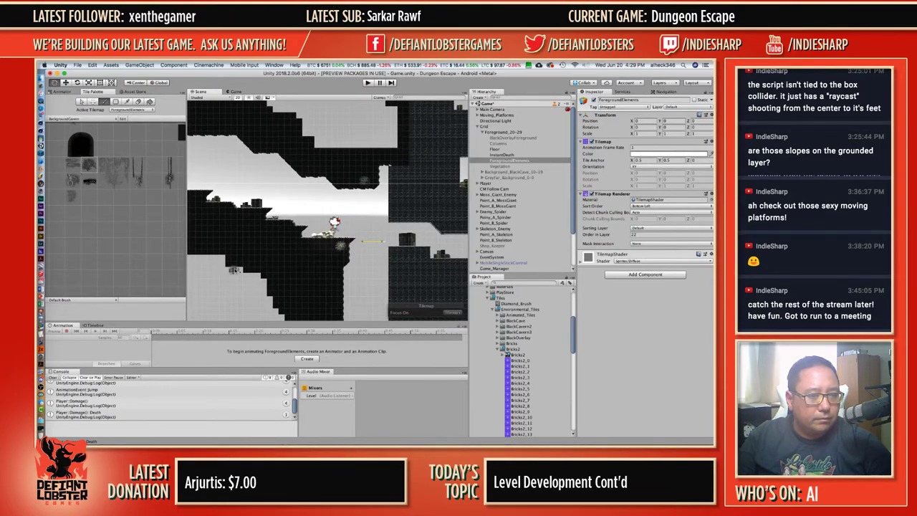
Paint stone texture tiles through the black cave's floor and rock pillars and around its far left end.
scroll(339, 248, "left", 5)
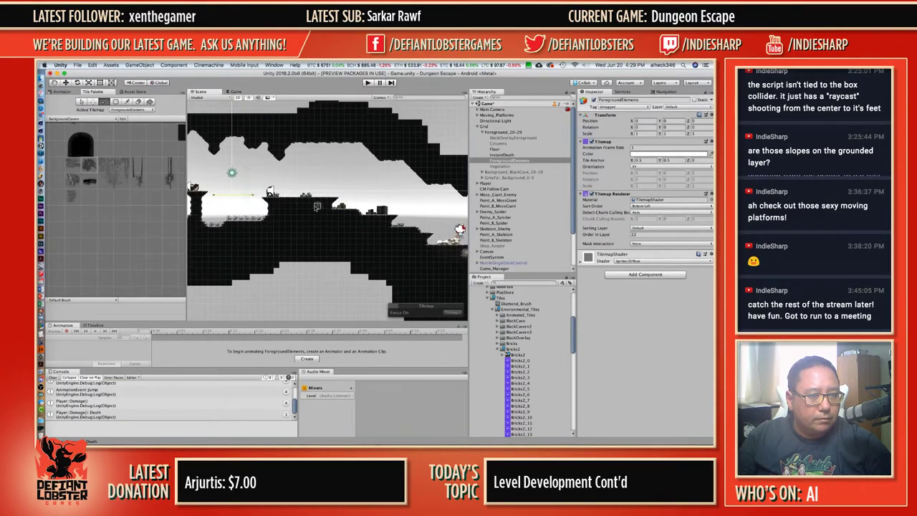
scroll(290, 242, "left", 4)
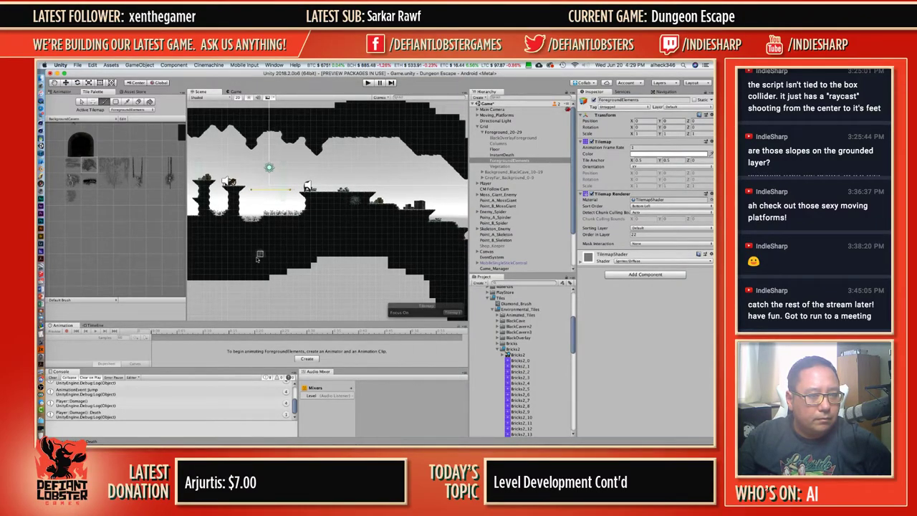
scroll(272, 225, "left", 8)
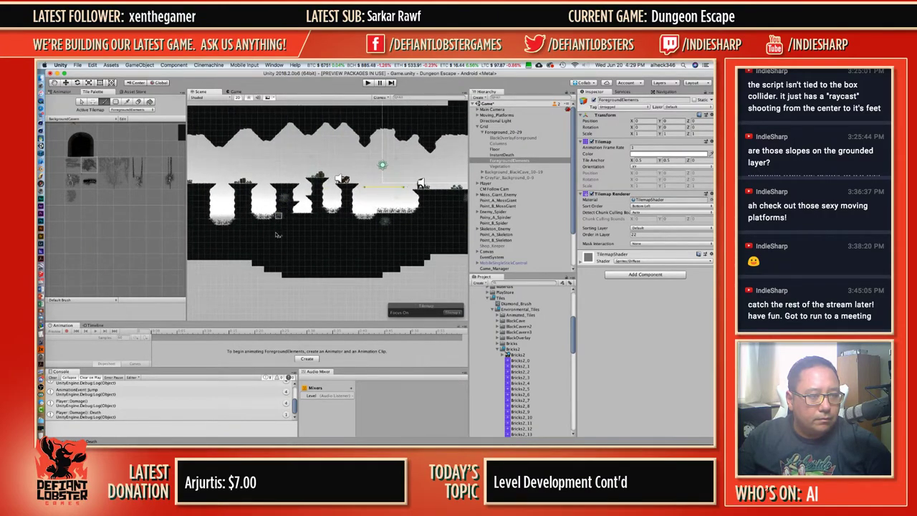
scroll(285, 201, "left", 5)
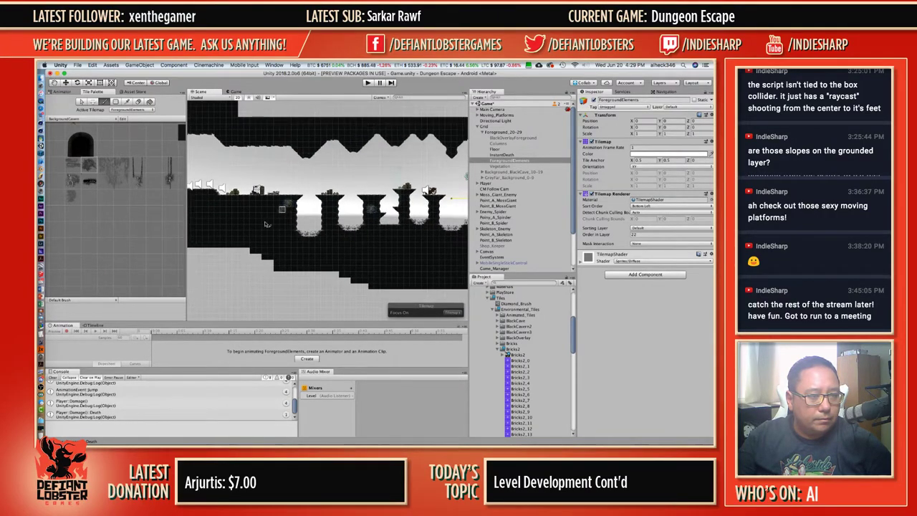
scroll(294, 212, "left", 8)
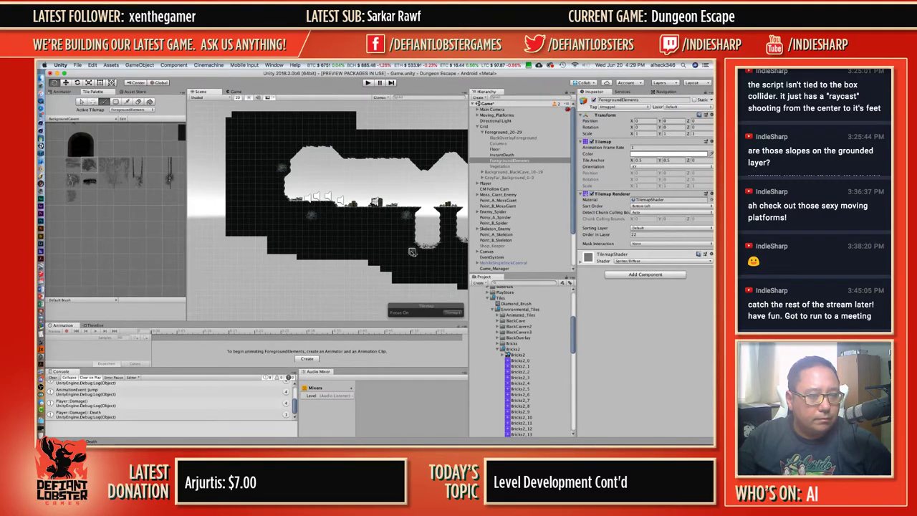
Paint stone texture tiles on the black rock overhang beyond the brick corridor, to the right of the black cave.
middle_click_drag(410, 249, 200, 213)
middle_click_drag(366, 223, 269, 263)
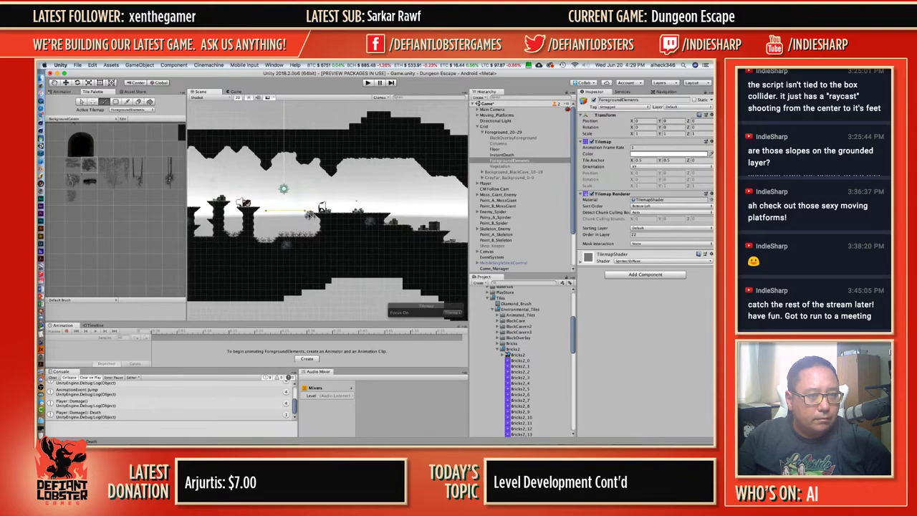
middle_click_drag(370, 264, 177, 221)
scroll(286, 245, "right", 5)
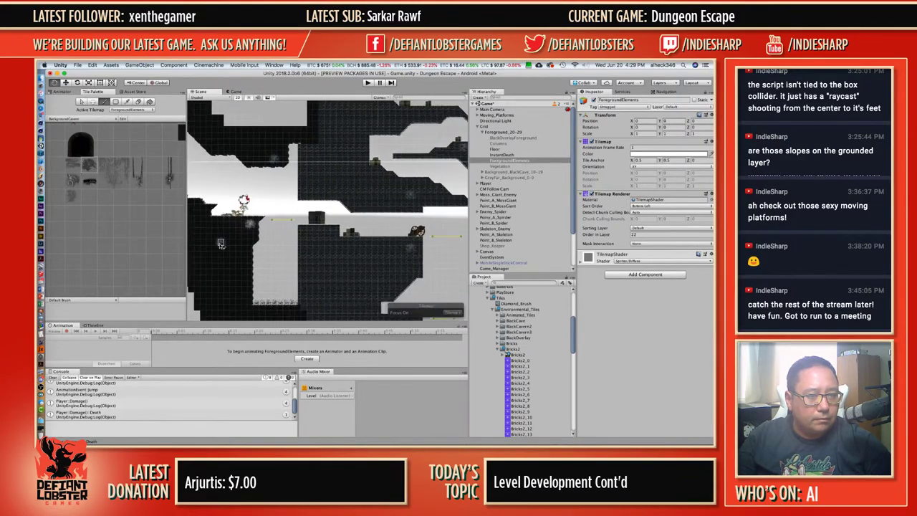
middle_click_drag(413, 258, 160, 260)
middle_click_drag(268, 229, 308, 356)
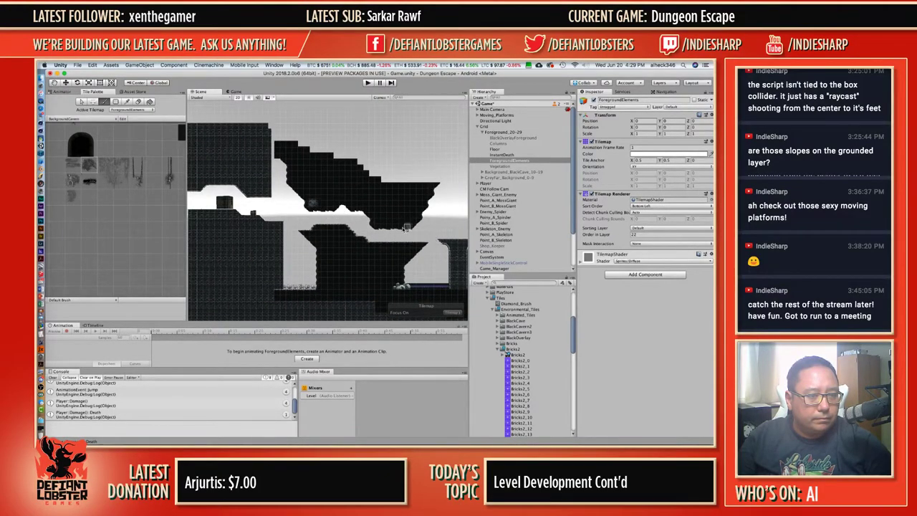
Paint stone texture tiles on the brick ceiling and walls around the tall vertical moving-platform shaft.
middle_click_drag(463, 254, 624, 259)
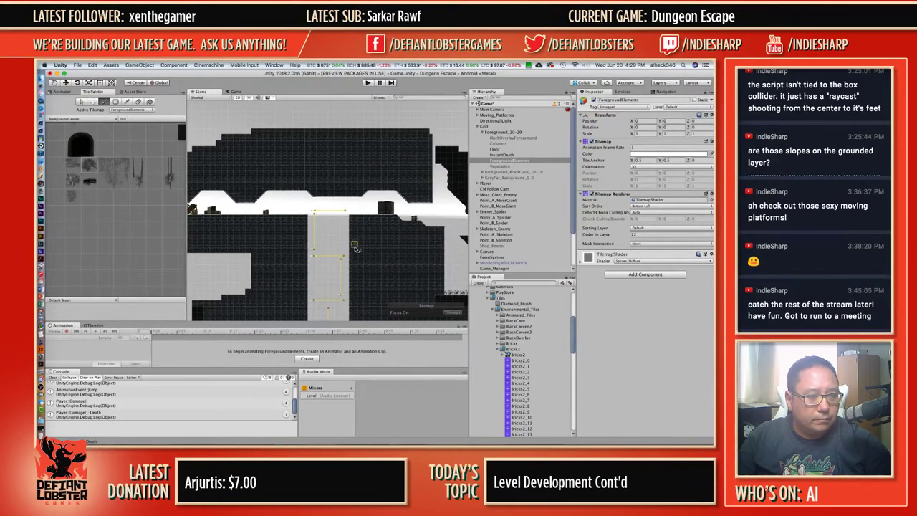
middle_click_drag(285, 293, 328, 196)
scroll(361, 204, "up", 8)
scroll(352, 283, "down", 4)
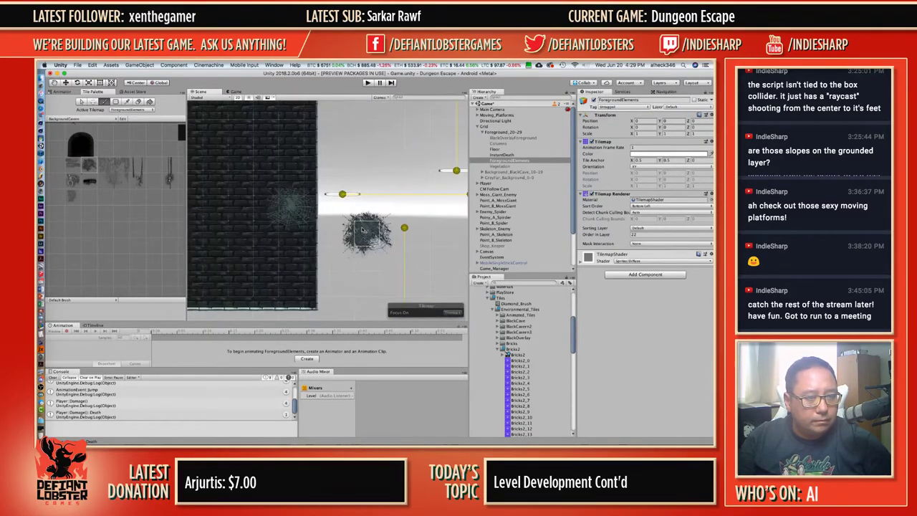
middle_click_drag(361, 266, 408, 293)
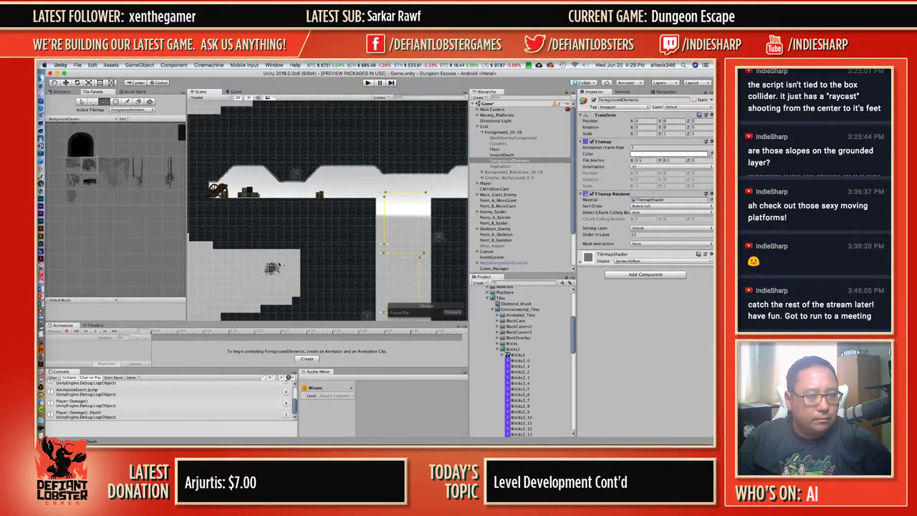
scroll(312, 251, "down", 4)
middle_click_drag(313, 253, 329, 198)
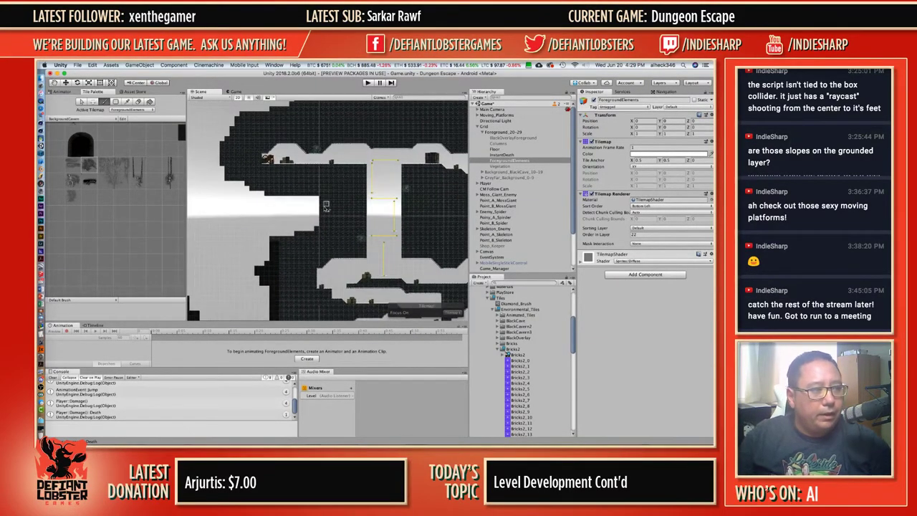
Pick the larger square wall-grime tile block from the palette and paint it on the brick around the tall moving-platform shaft.
left_click_drag(106, 172, 117, 182)
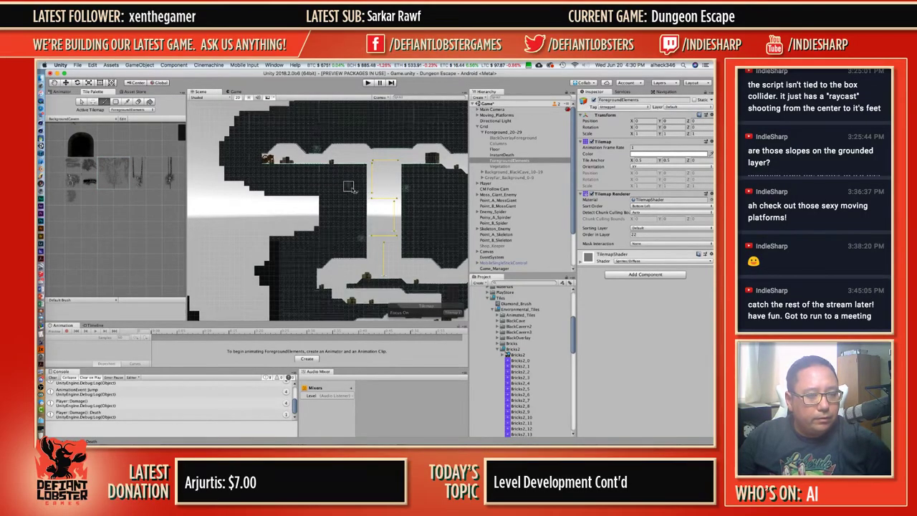
scroll(344, 188, "up", 5)
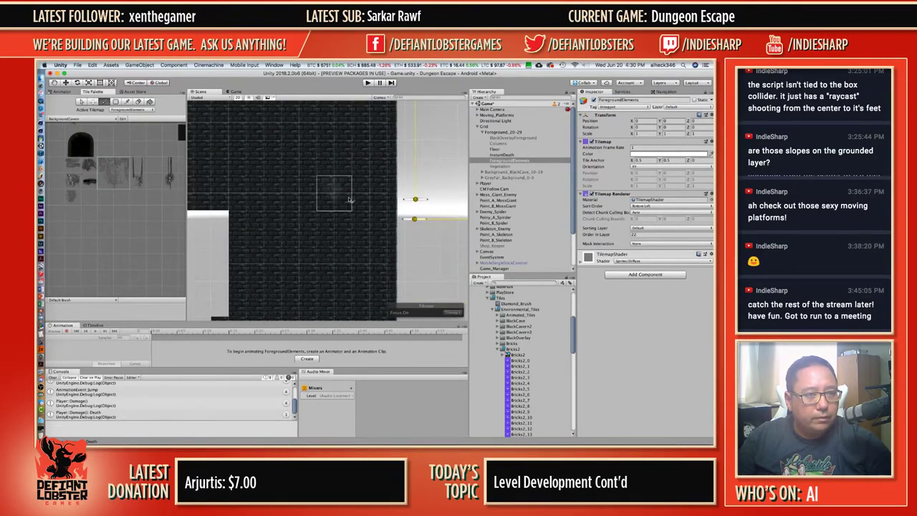
scroll(353, 188, "down", 5)
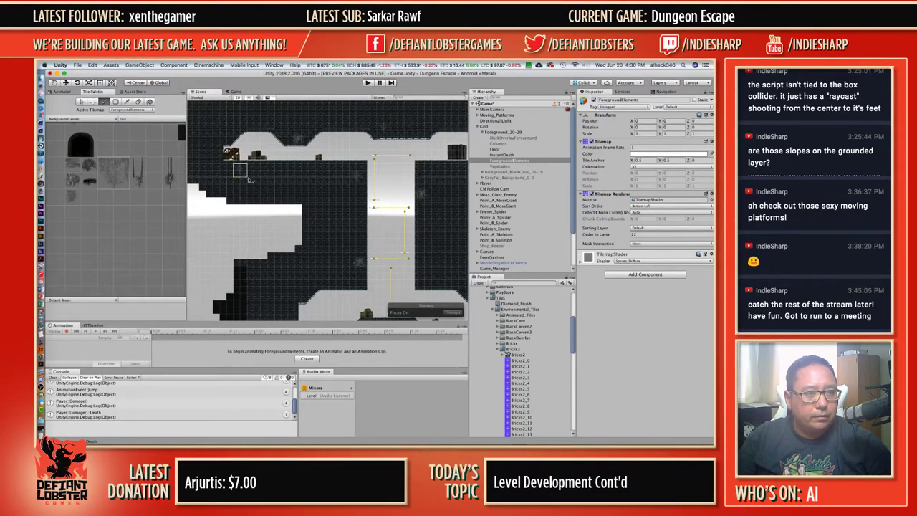
middle_click_drag(334, 272, 237, 197)
scroll(344, 245, "down", 1)
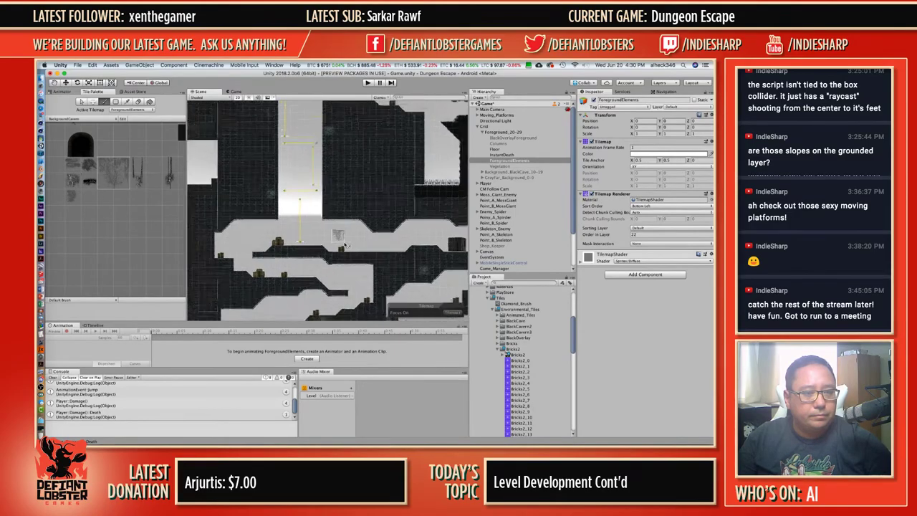
scroll(344, 245, "down", 3)
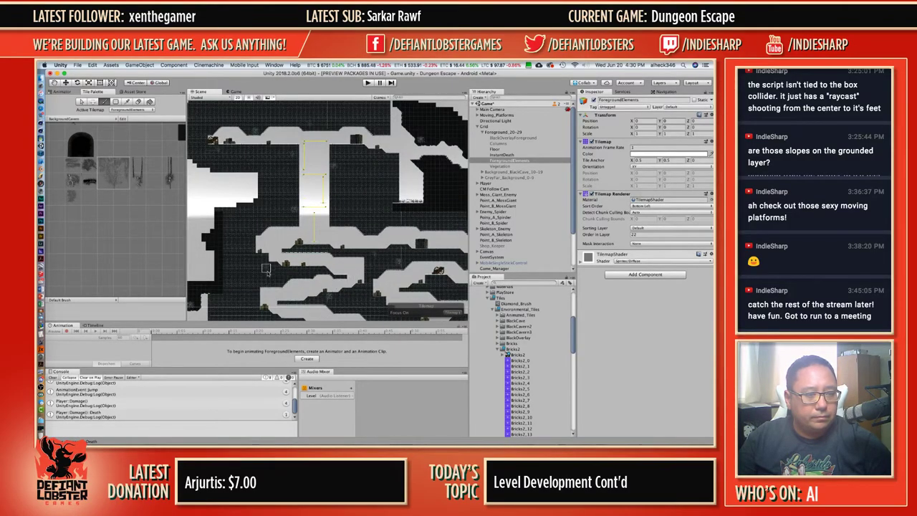
Paint the larger wall-grime block over the brick walls of the winding maze and its lower passages.
middle_click_drag(276, 271, 272, 130)
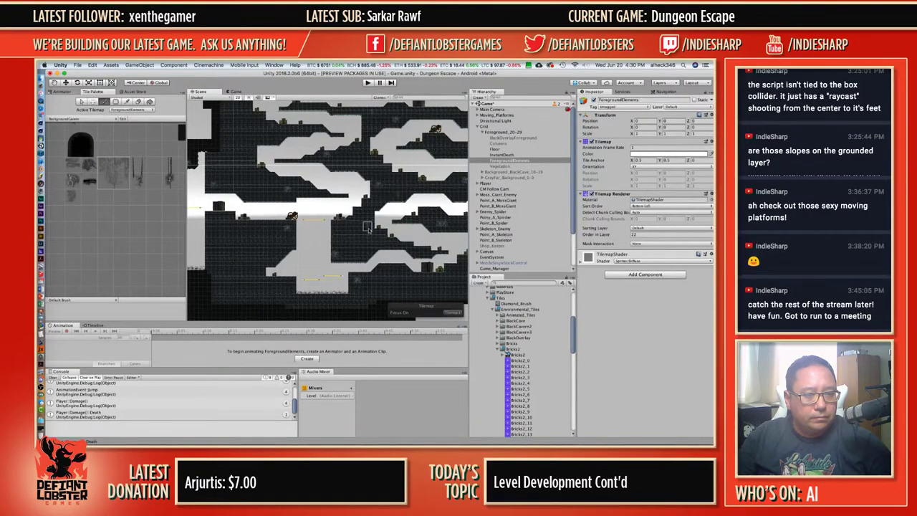
middle_click_drag(462, 262, 385, 220)
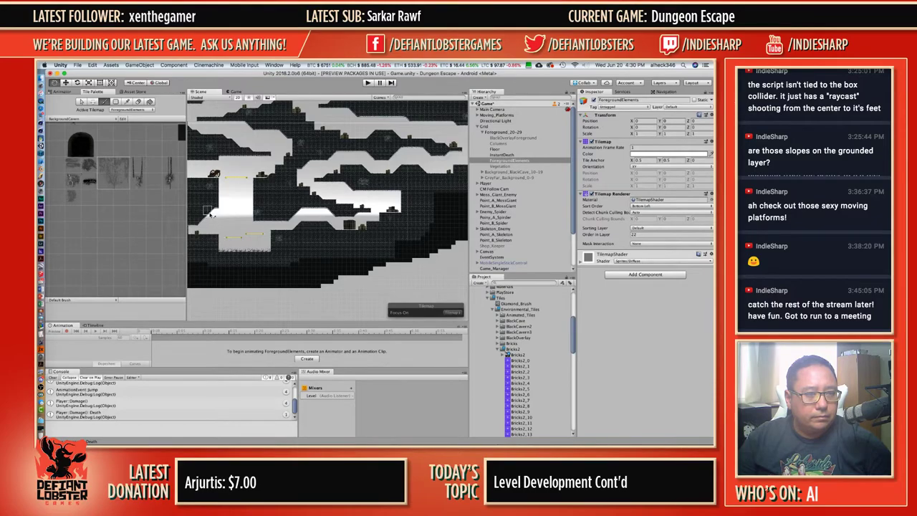
middle_click_drag(427, 107, 404, 148)
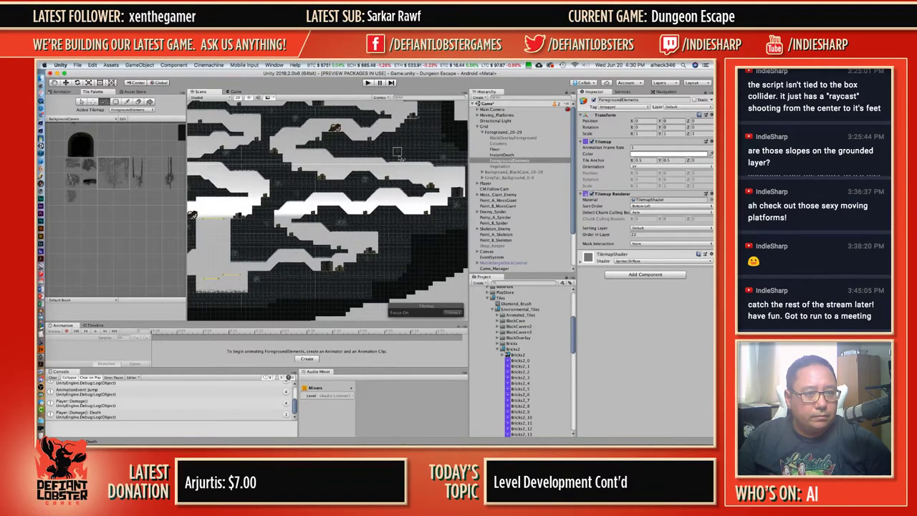
scroll(288, 219, "down", 3)
scroll(266, 212, "up", 3)
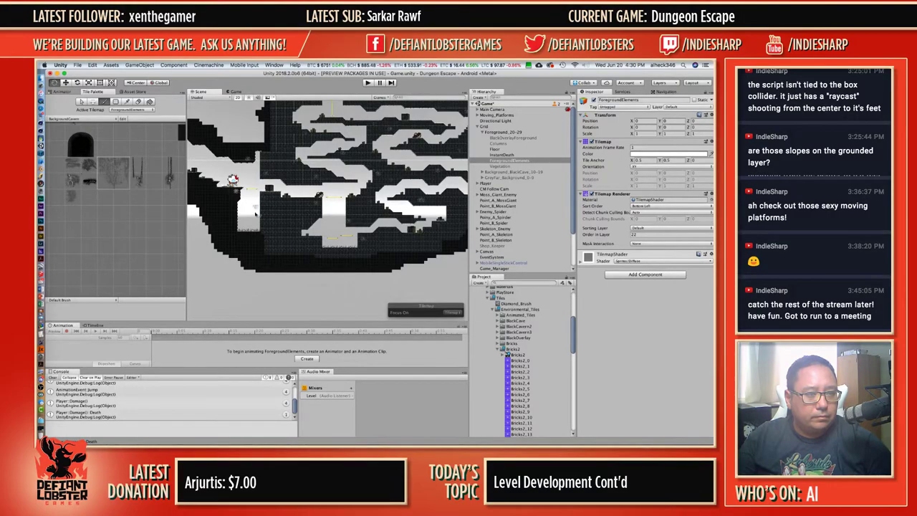
Paint the larger wall-grime block on the black rock from the white cat character's ledge to the cave's far left end.
scroll(265, 202, "up", 5)
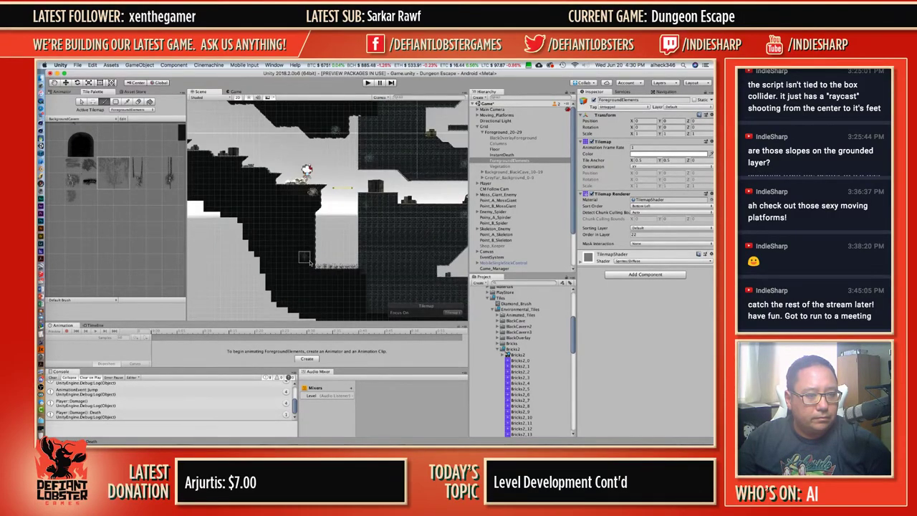
left_click_drag(289, 162, 349, 210, "alt")
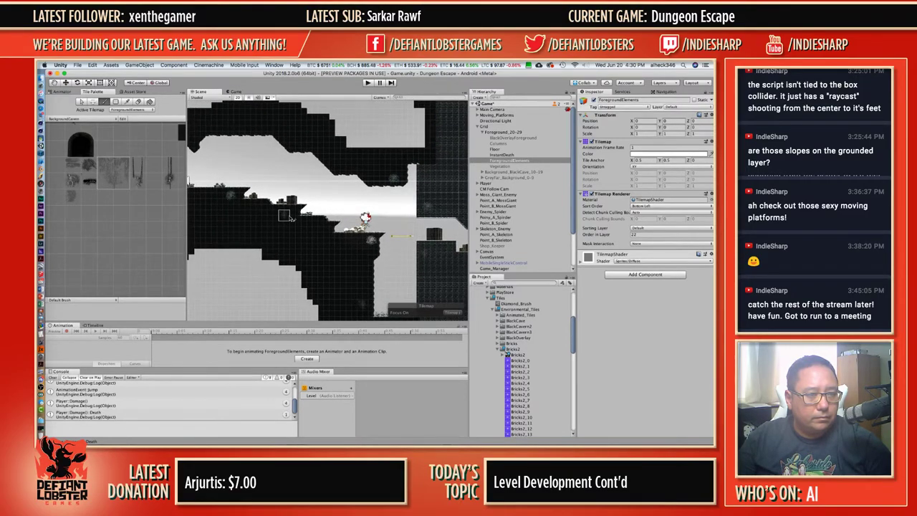
middle_click_drag(246, 212, 428, 205)
scroll(428, 206, "left", 2)
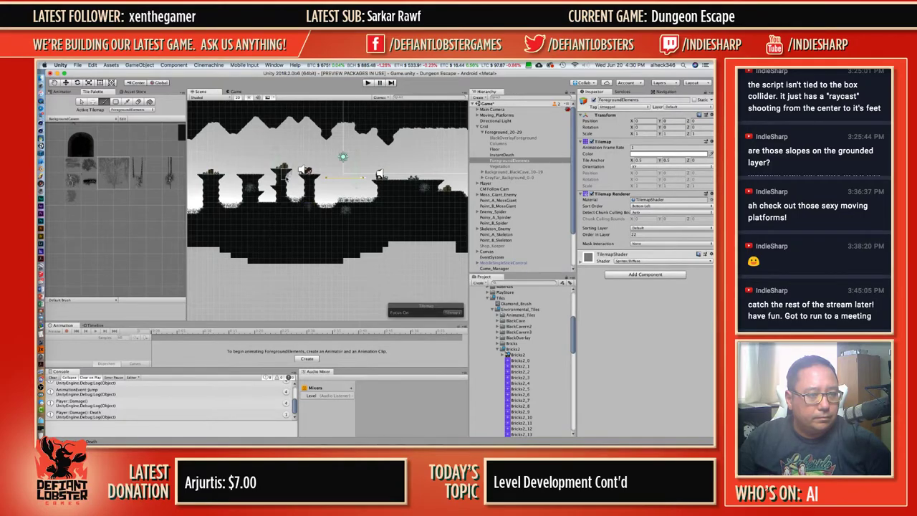
middle_click_drag(236, 206, 402, 200)
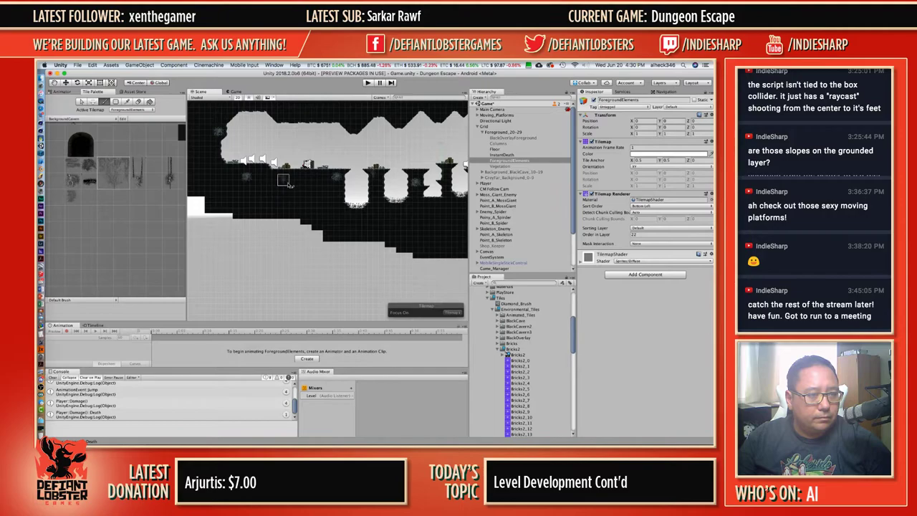
middle_click_drag(369, 220, 352, 225)
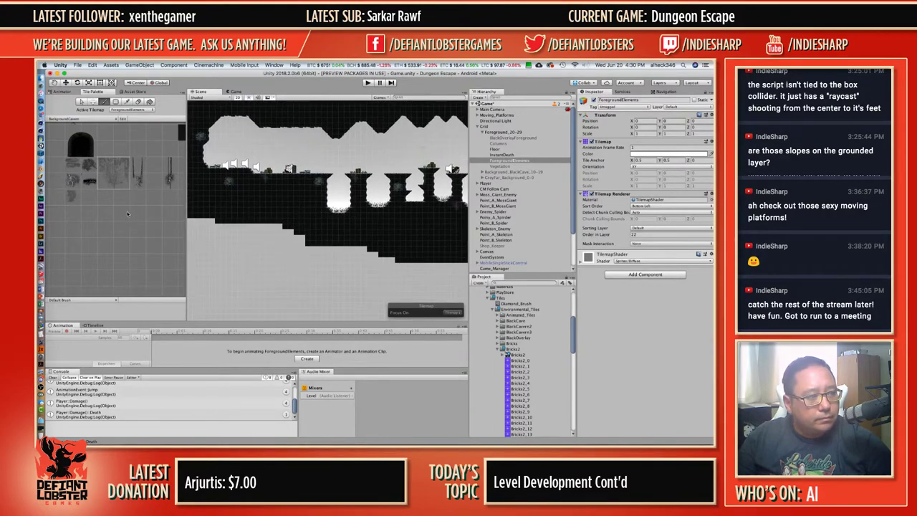
Pick the hanging chain tiles from the palette and hang a chain from the cave ceiling near the far left end.
left_click(141, 169)
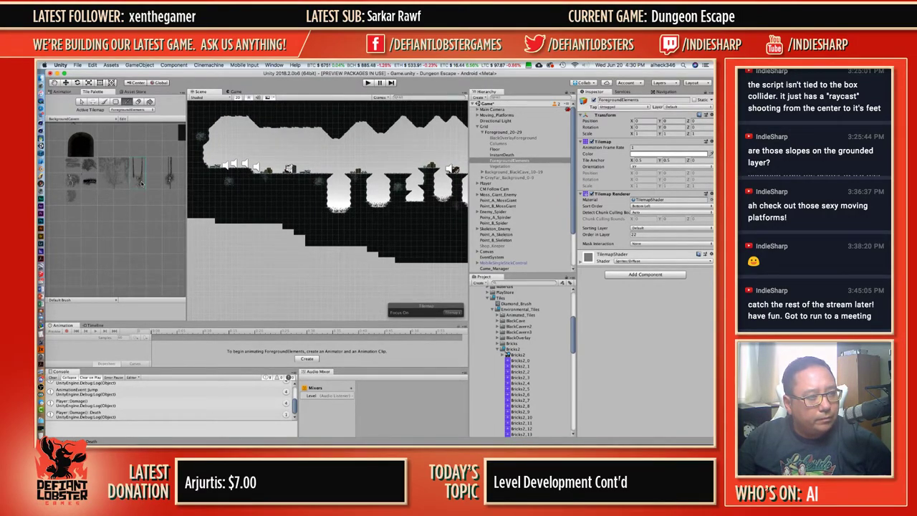
scroll(297, 199, "up", 5)
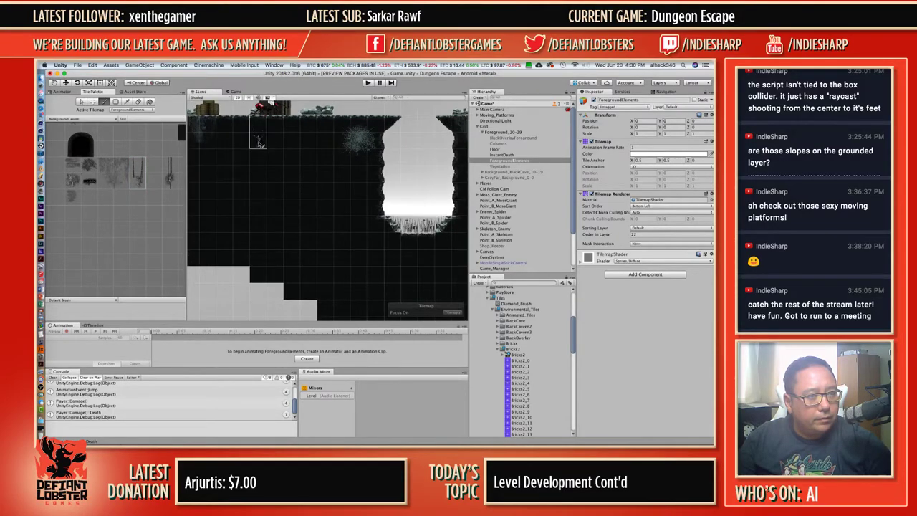
scroll(286, 204, "down", 4)
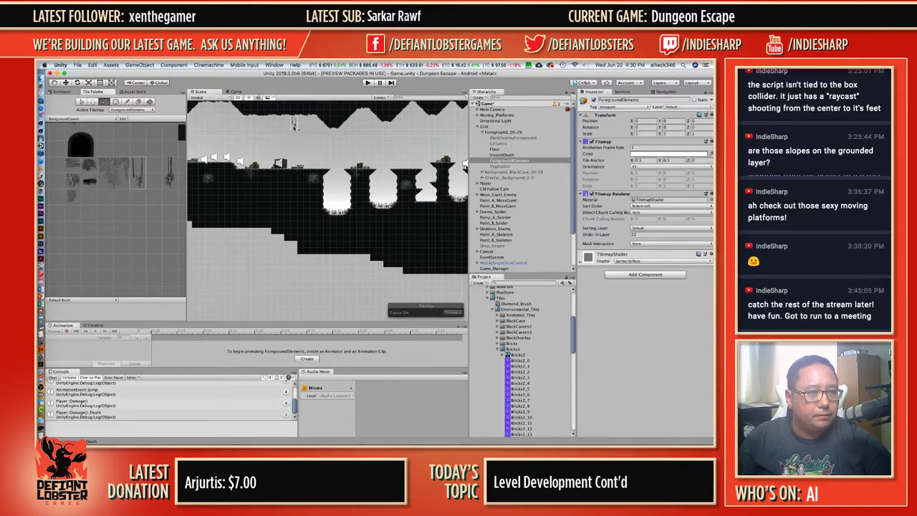
right_click(140, 167)
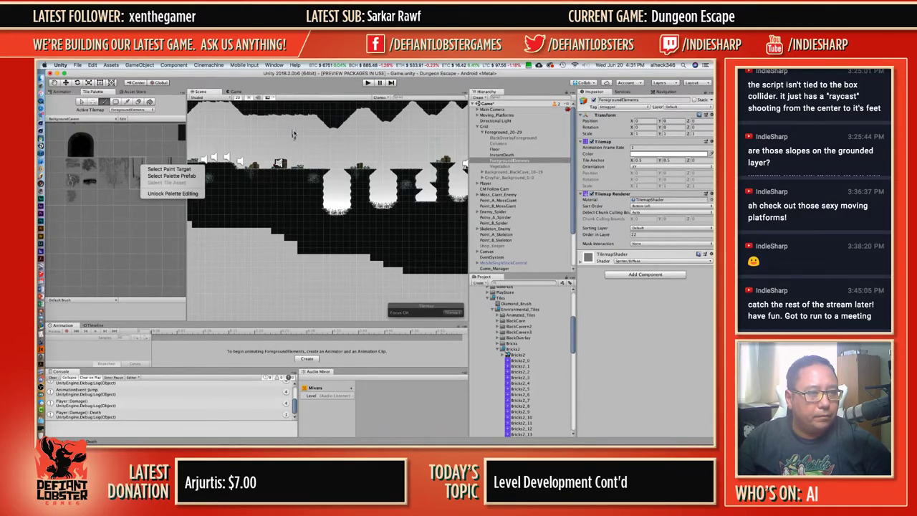
left_click(300, 137)
scroll(297, 134, "up", 5)
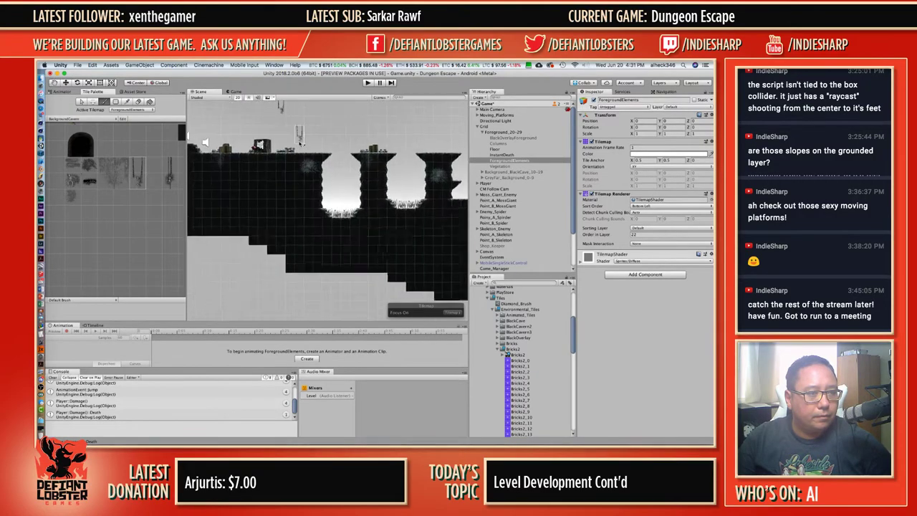
middle_click_drag(287, 108, 333, 217)
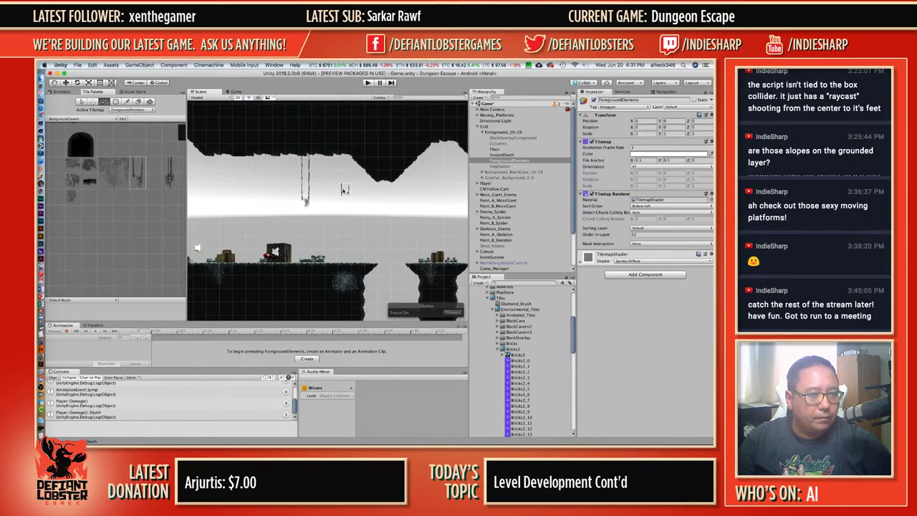
left_click_drag(307, 136, 310, 203, "ctrl")
Hang more chains from the jagged cave ceiling above the row of rock pillars.
middle_click_drag(434, 191, 223, 161)
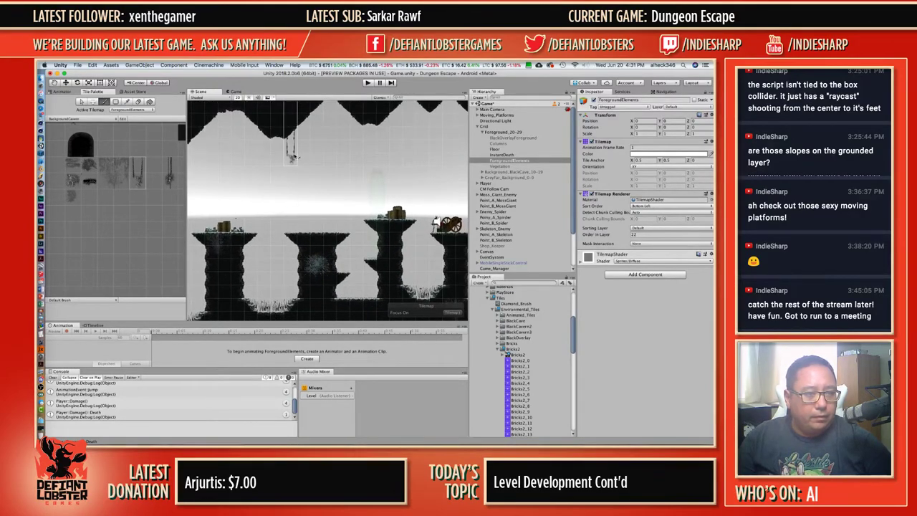
scroll(394, 183, "down", 2)
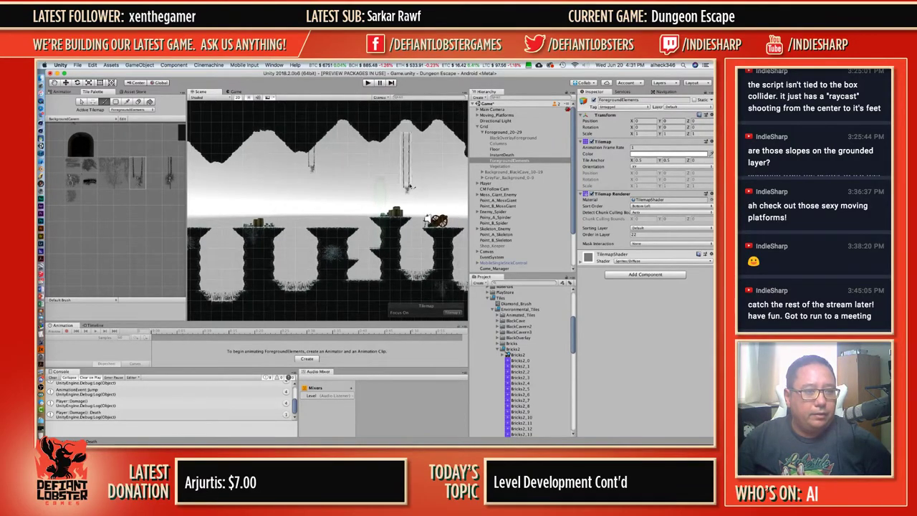
left_click(418, 179)
mouse_move(448, 201)
middle_mouse_down()
mouse_move(322, 172)
mouse_move(108, 145)
mouse_move(282, 166)
middle_mouse_up()
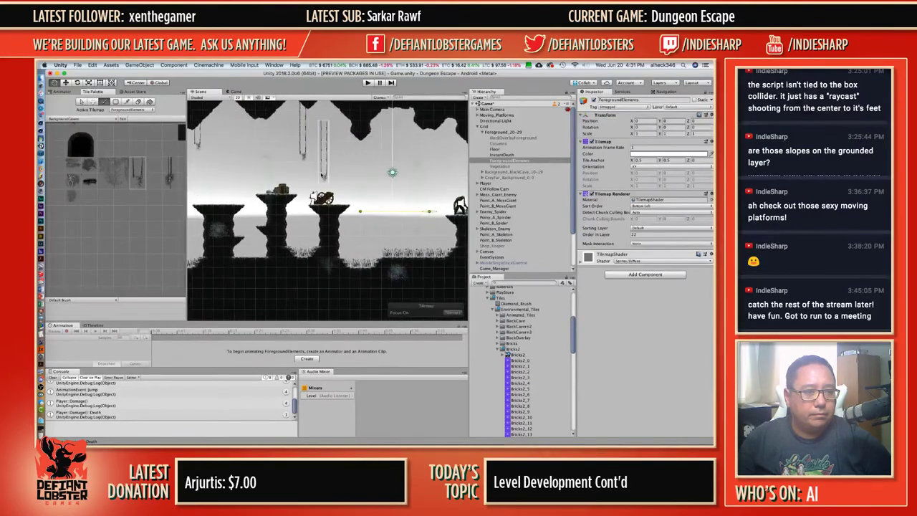
Hang chains from the cave ceiling just past the last rock pillar and above the white cat character's ledge.
scroll(323, 177, "down", 2)
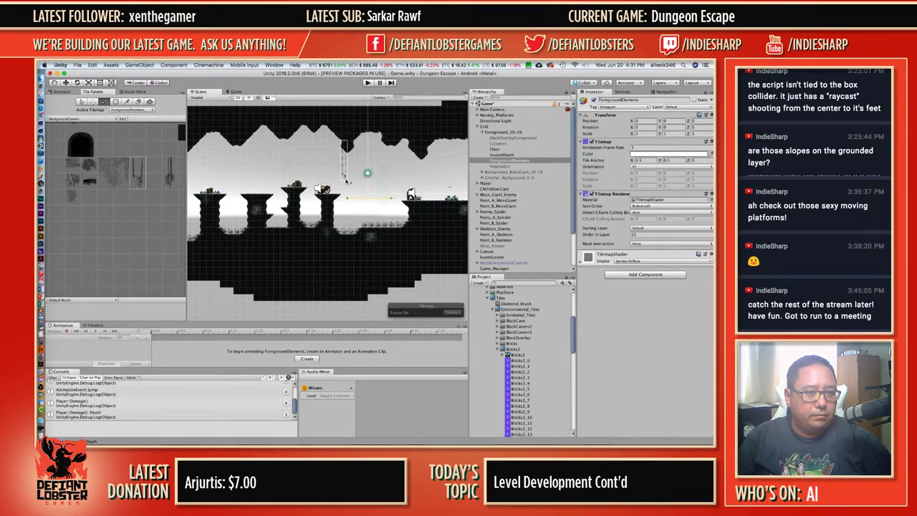
left_click(347, 181)
left_click_drag(441, 167, 180, 129, "alt")
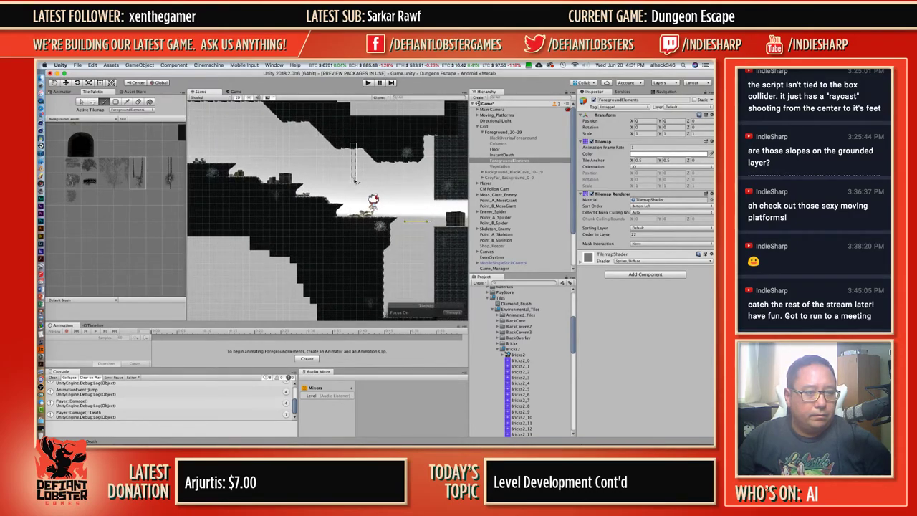
left_click(354, 180)
Hang chains in the far right chamber of the brick maze and in the rock passage near the colonnade.
scroll(438, 202, "down", 5)
left_click_drag(428, 180, 337, 151, "alt")
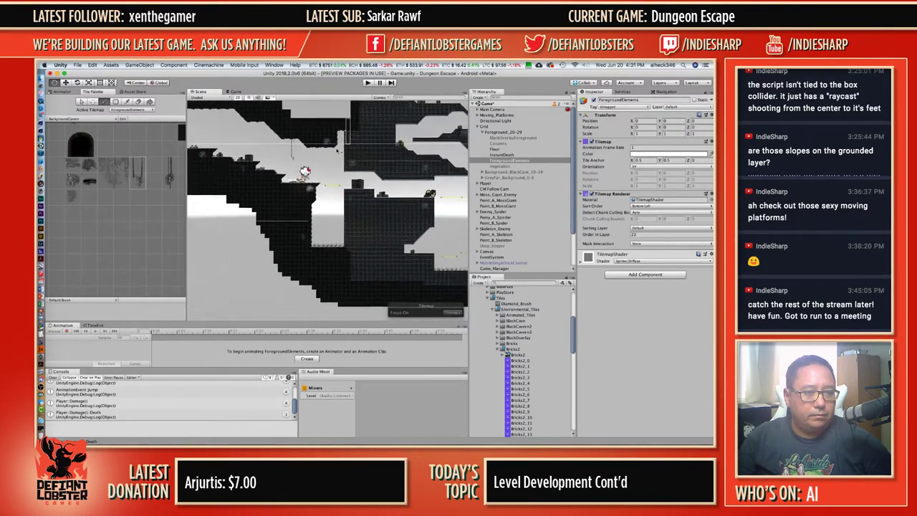
scroll(336, 150, "down", 3)
scroll(354, 179, "up", 3)
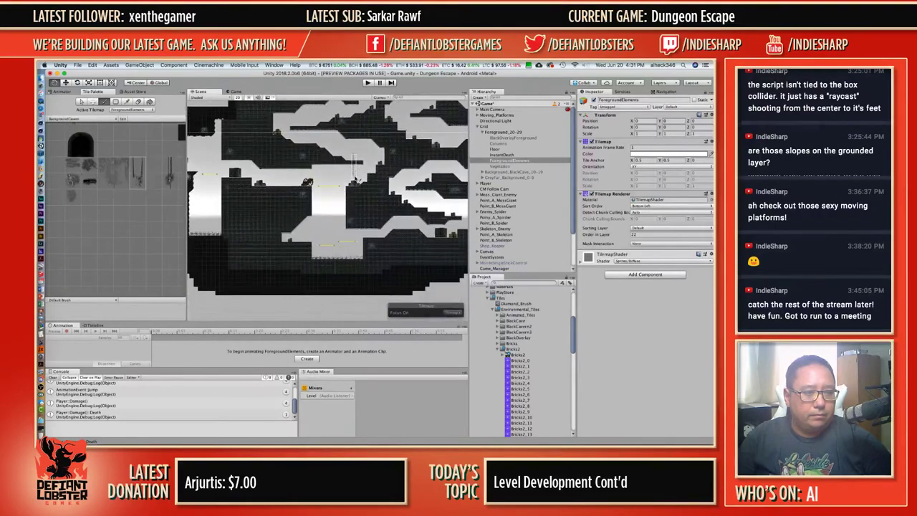
middle_click_drag(355, 179, 350, 178)
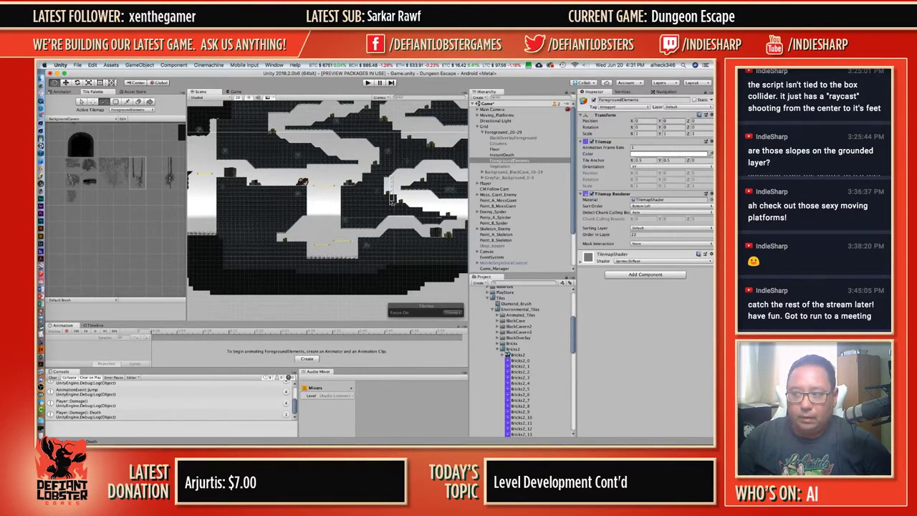
middle_click_drag(392, 202, 228, 261)
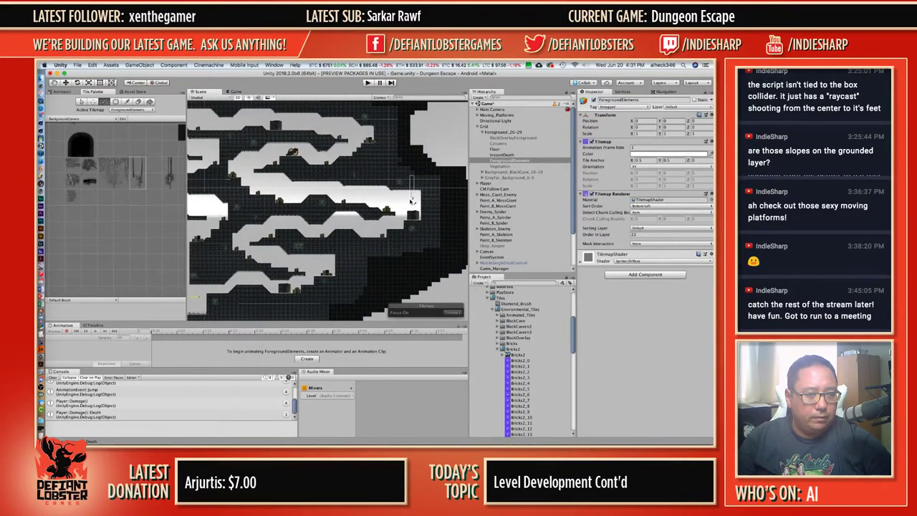
middle_click_drag(323, 169, 343, 217)
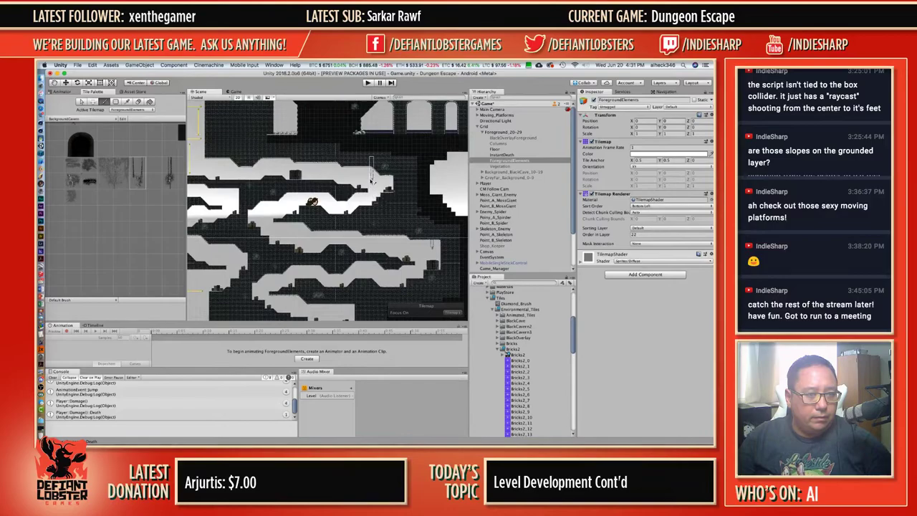
middle_click_drag(295, 180, 375, 263)
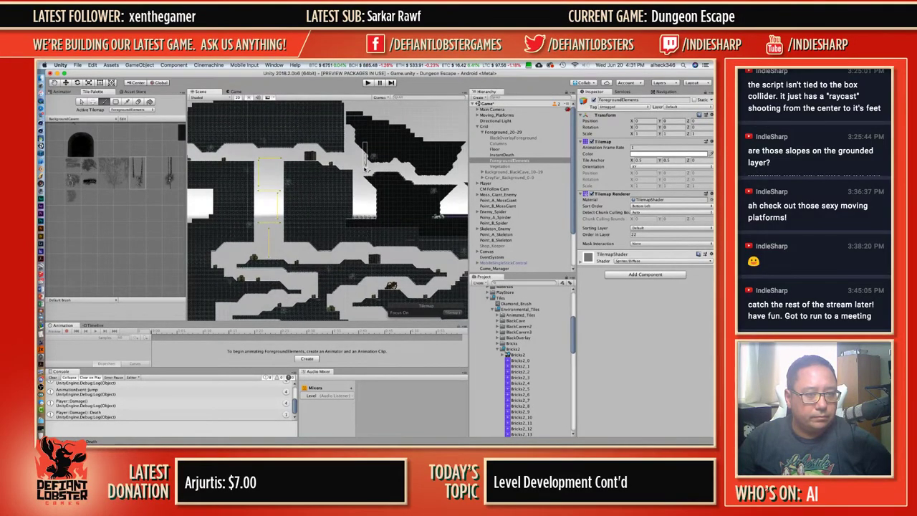
left_click(366, 169)
Hang a chain from the brick ceiling above the moving-platform shaft.
middle_click_drag(439, 195, 363, 193)
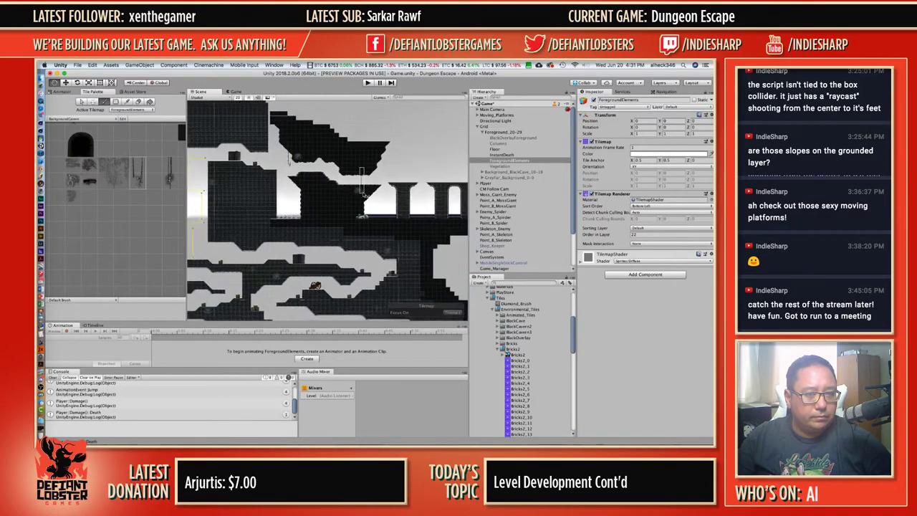
scroll(386, 169, "up", 5)
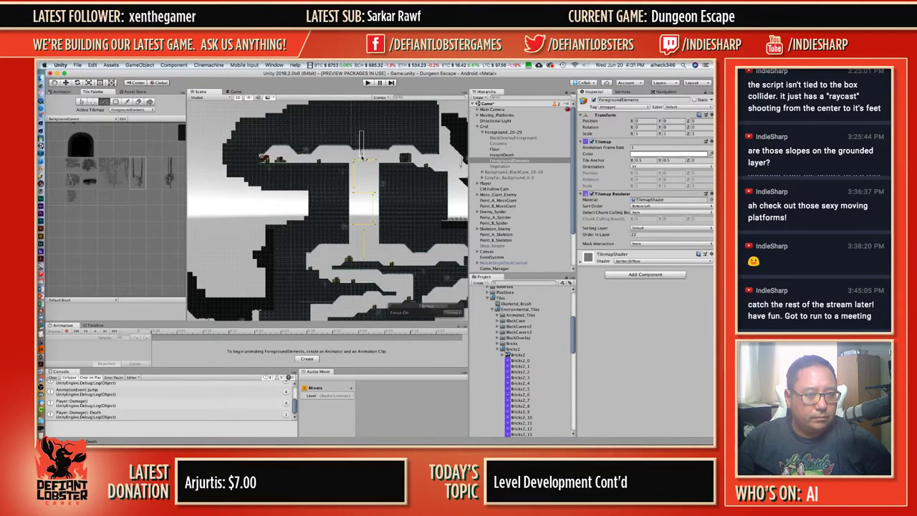
left_click(361, 169)
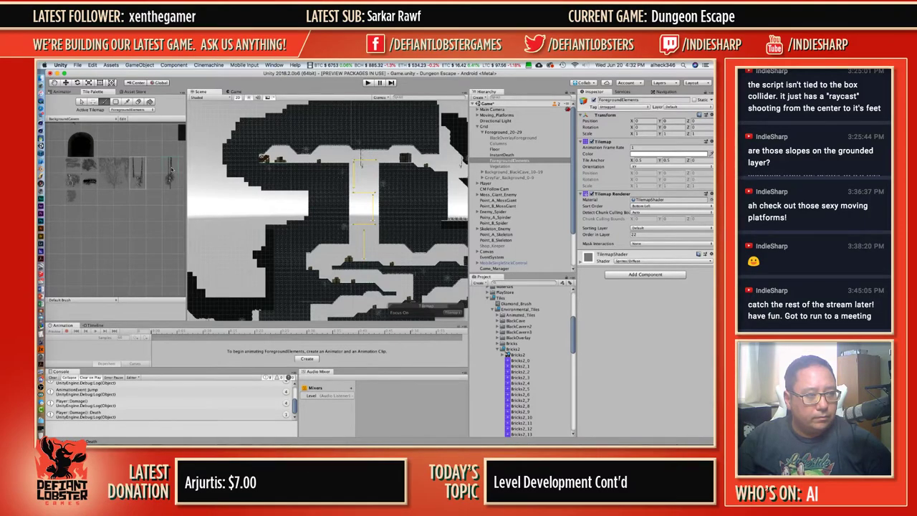
scroll(392, 177, "up", 5)
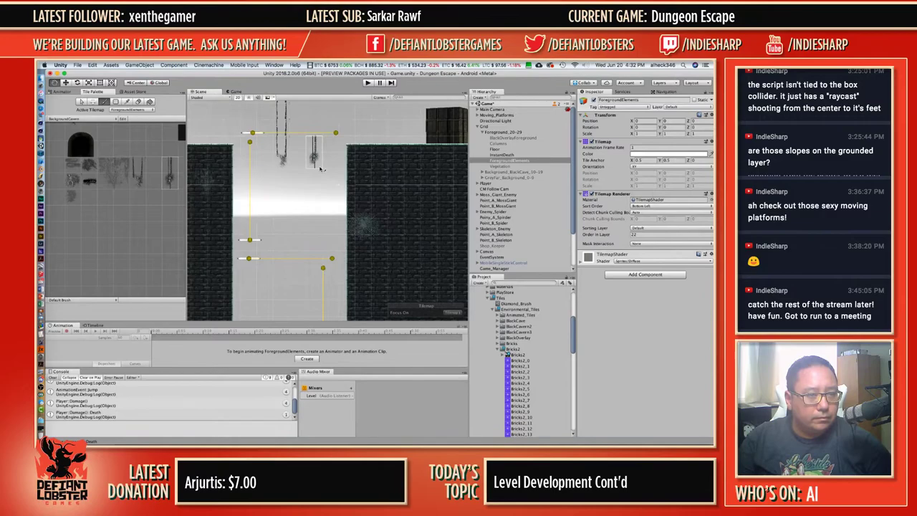
scroll(329, 222, "up", 5)
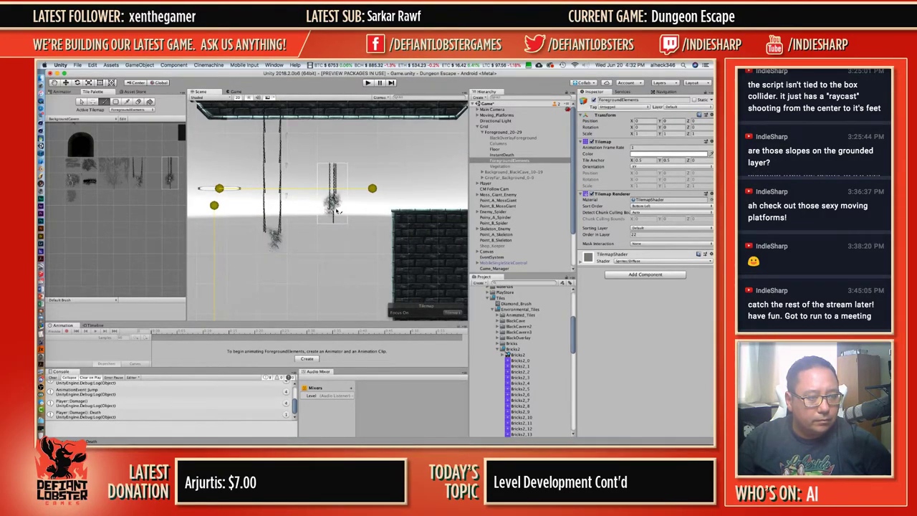
scroll(337, 210, "down", 5)
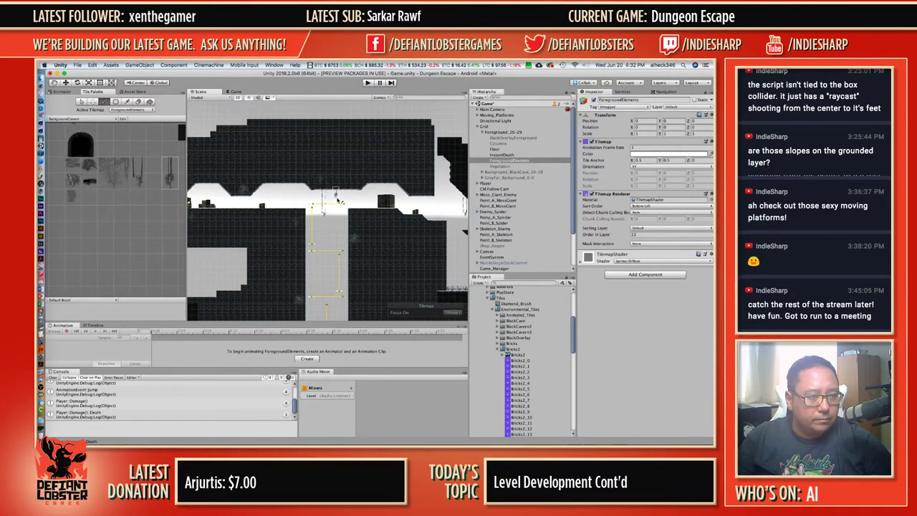
Scale the crack tile on the brick wall beside the shaft to 2 on X, Y and Z, and shift it slightly down.
scroll(140, 169, "down", 2)
left_click(103, 179)
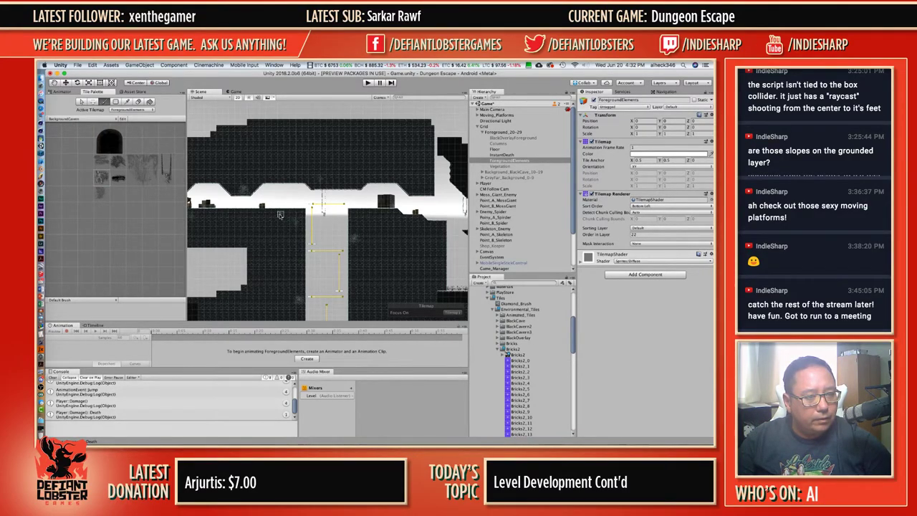
scroll(281, 216, "up", 5)
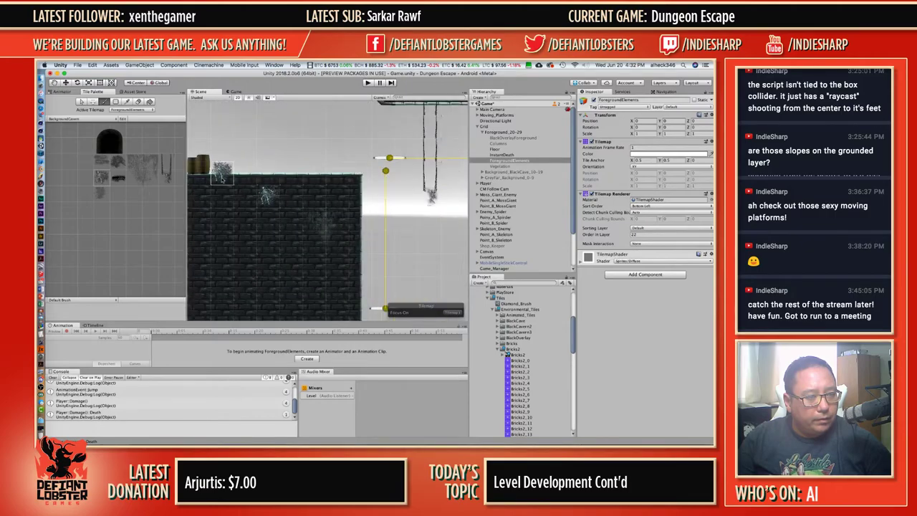
left_click(82, 102)
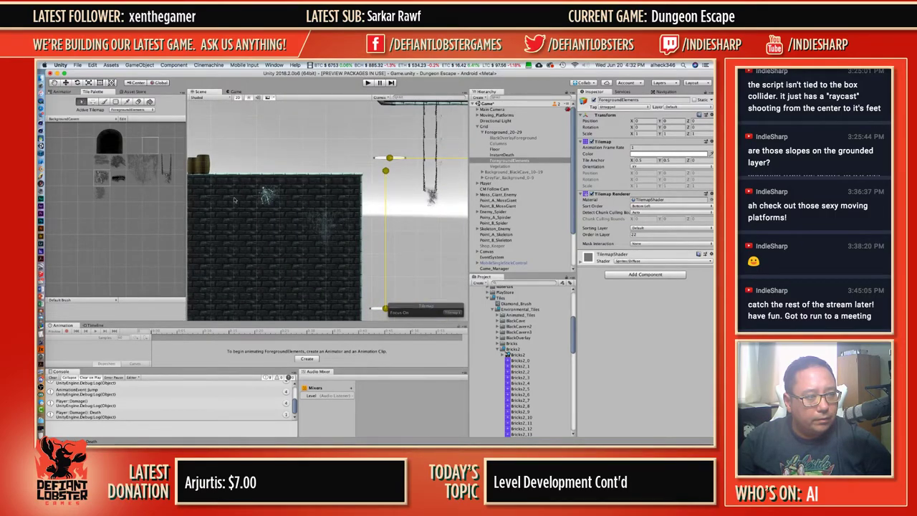
left_click(267, 195)
left_click(648, 149)
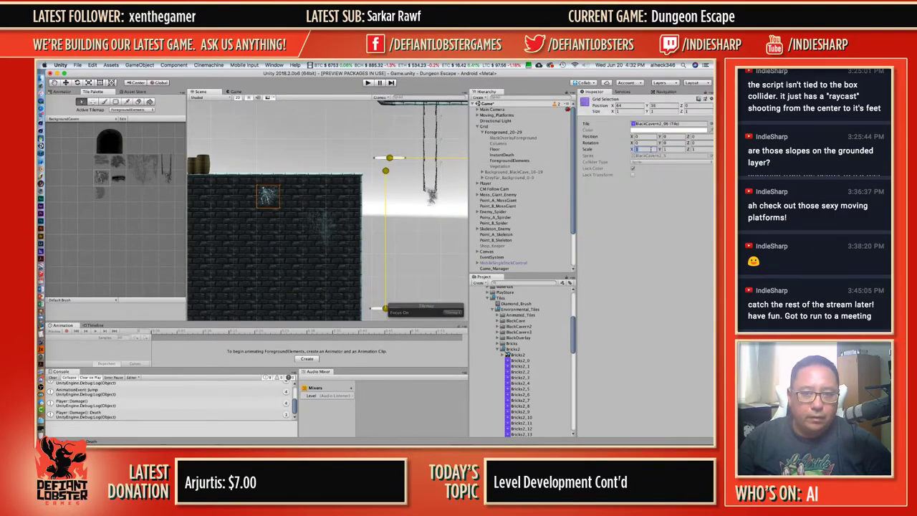
type("2")
key("Tab")
type("2")
key("Tab")
type("2")
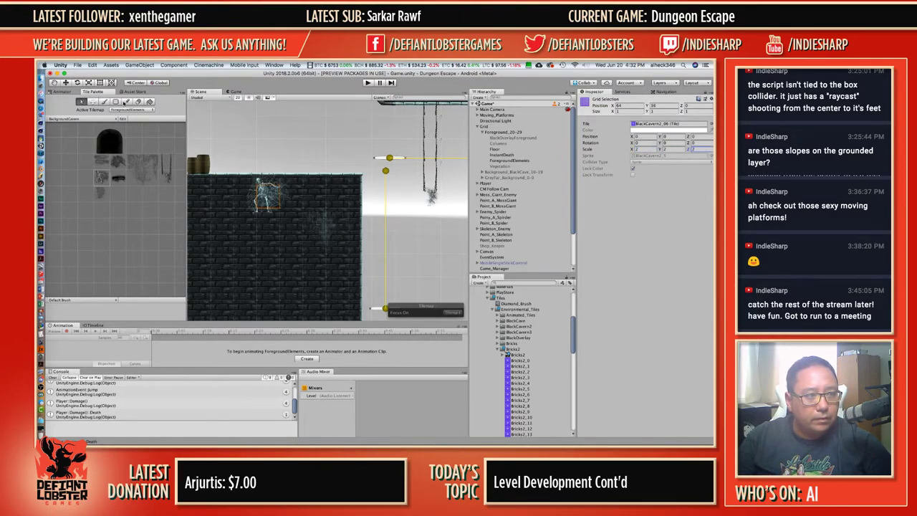
left_click_drag(663, 137, 659, 137)
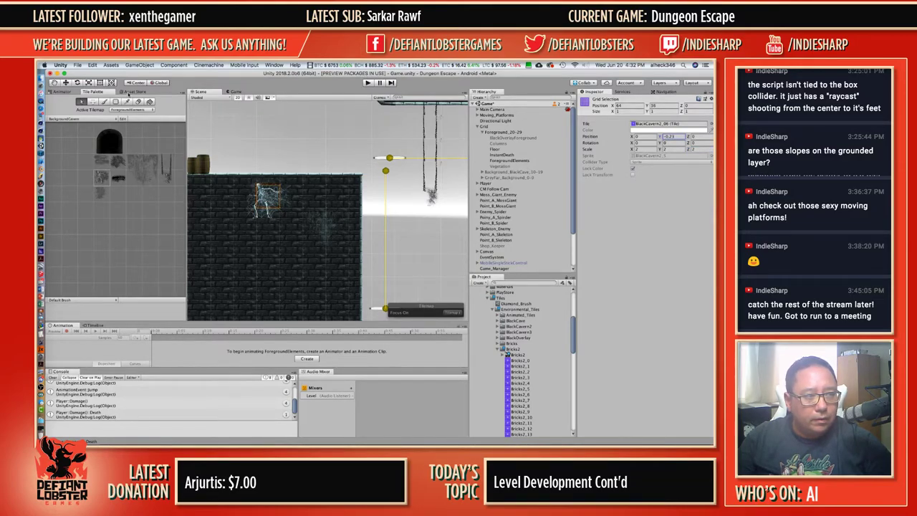
Look over the decorated level from the brick shaft through the cave to its far left end and back to the colonnade.
left_click(104, 101)
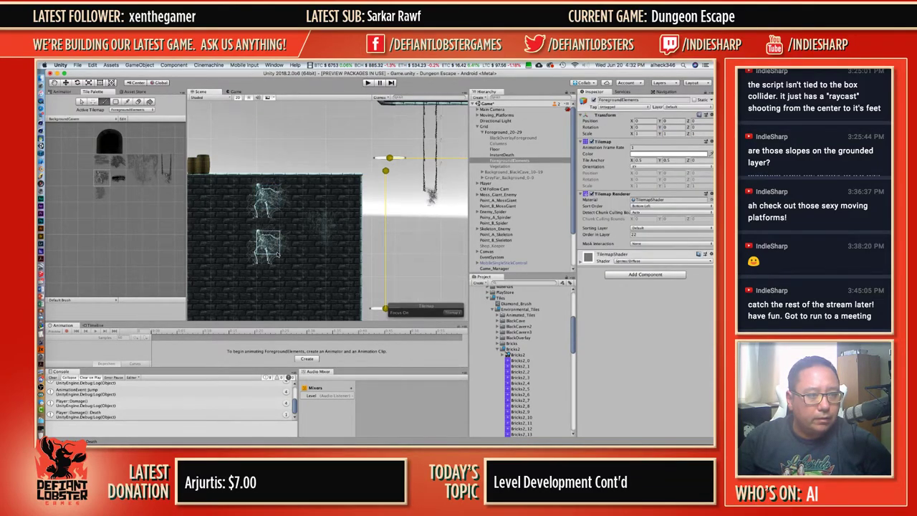
scroll(278, 254, "down", 10)
middle_click_drag(279, 254, 423, 118)
scroll(398, 178, "down", 5)
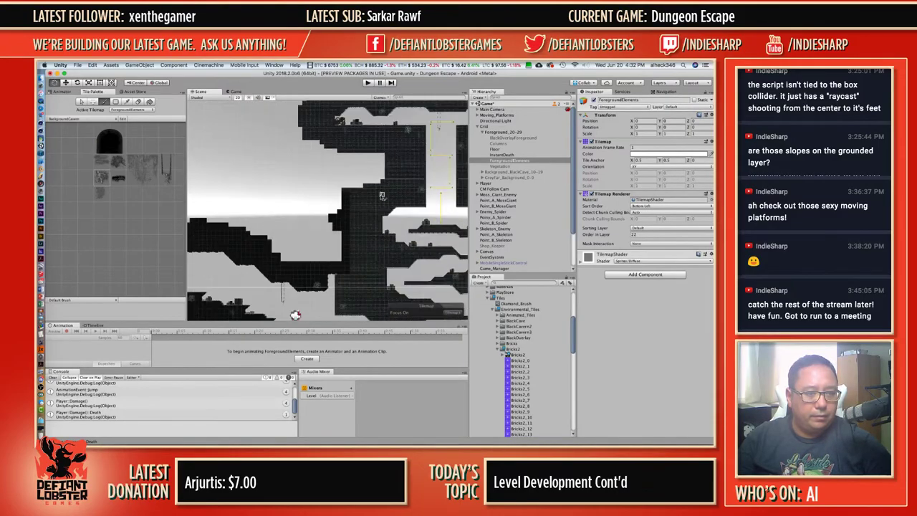
middle_click_drag(382, 195, 277, 151)
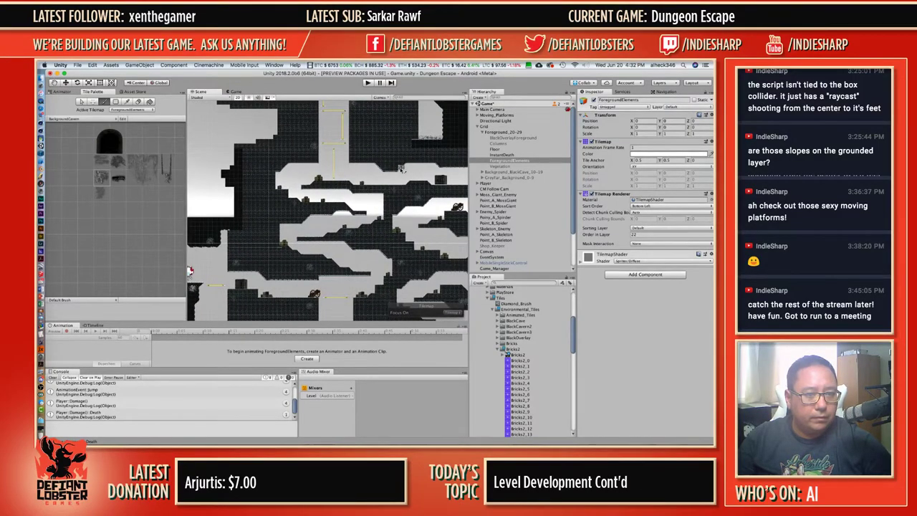
scroll(424, 215, "down", 5)
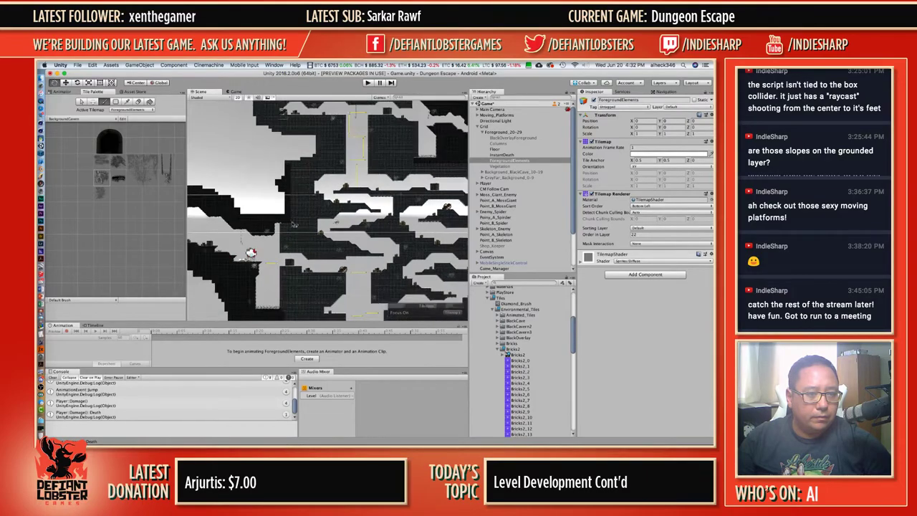
middle_click_drag(248, 223, 361, 191)
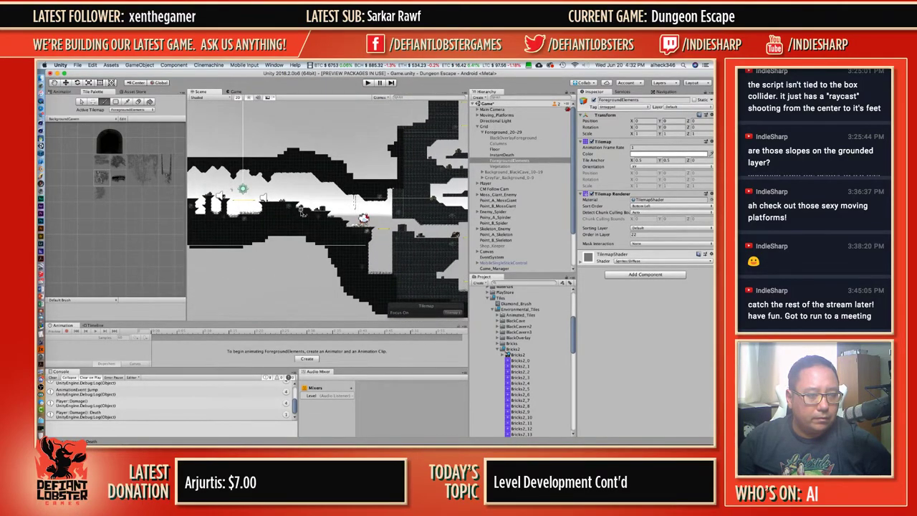
scroll(302, 213, "up", 8)
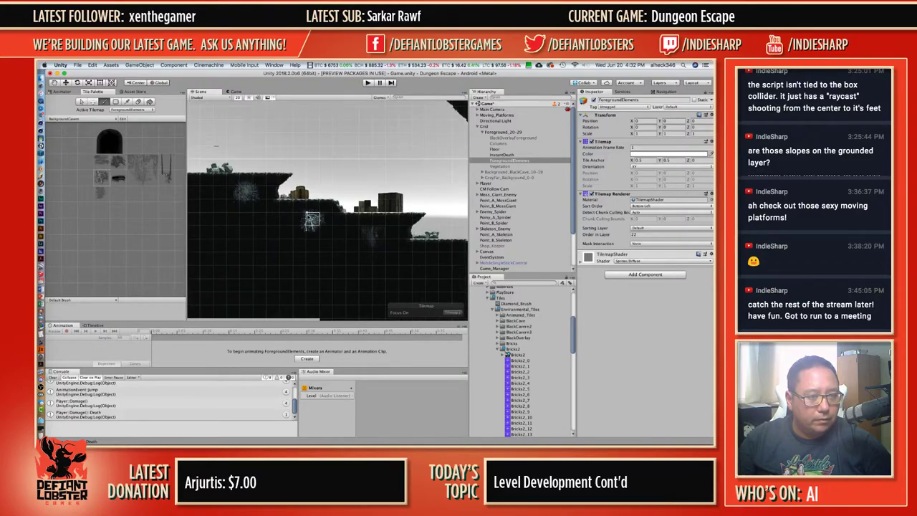
scroll(294, 201, "down", 3)
middle_click_drag(282, 176, 358, 160)
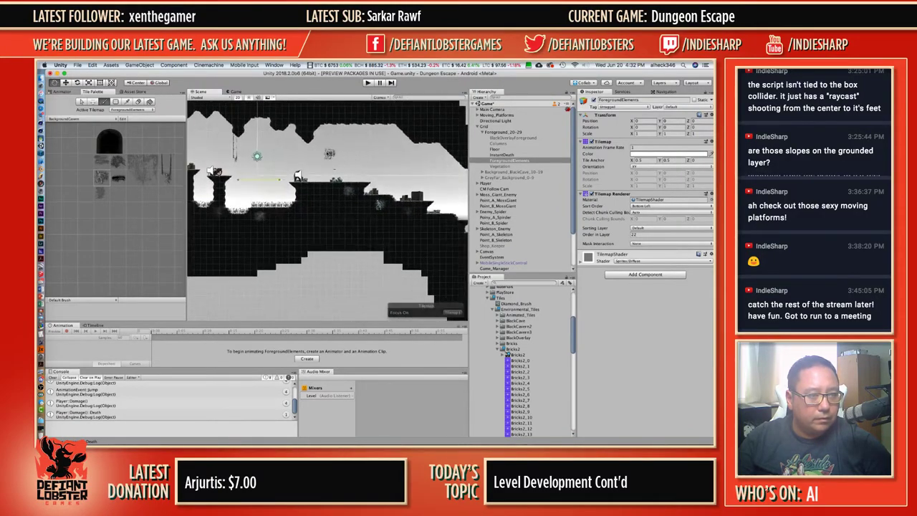
middle_click_drag(247, 193, 405, 171)
middle_click_drag(320, 197, 467, 195)
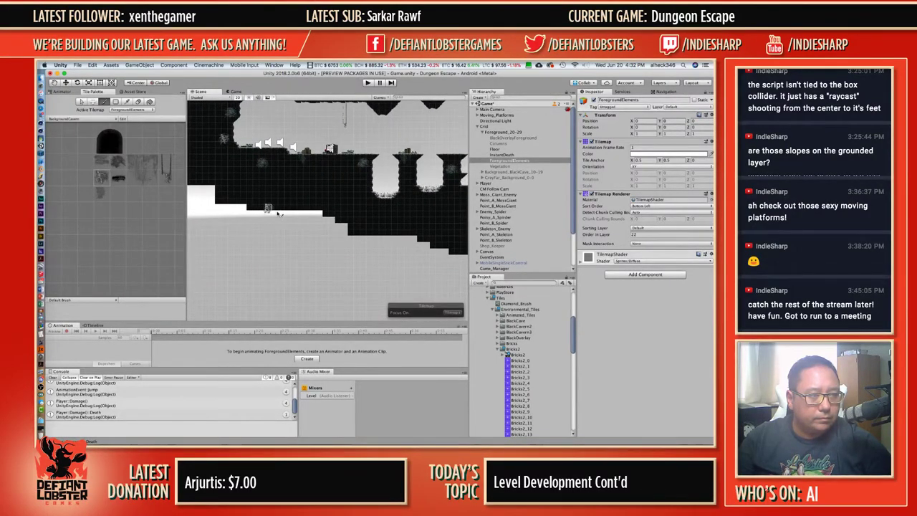
scroll(329, 197, "down", 3)
middle_click_drag(452, 208, 317, 168)
middle_click_drag(387, 171, 242, 174)
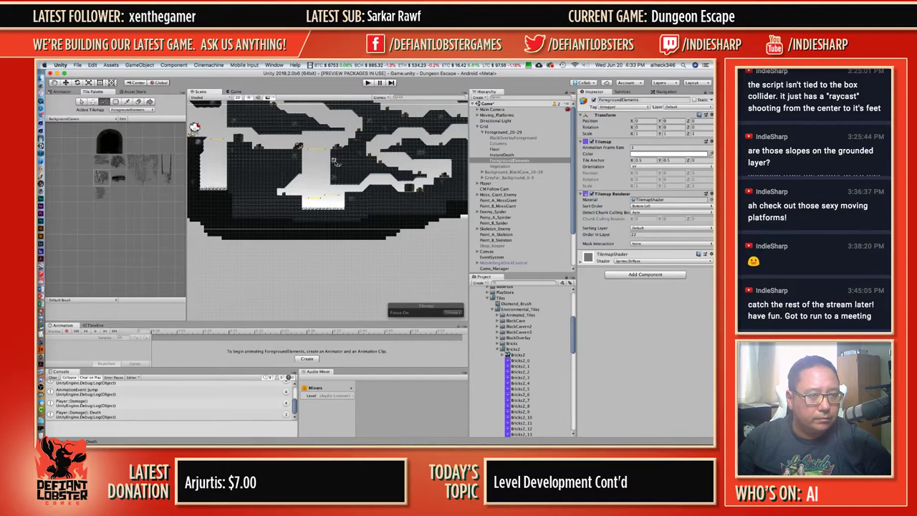
middle_click_drag(392, 186, 263, 252)
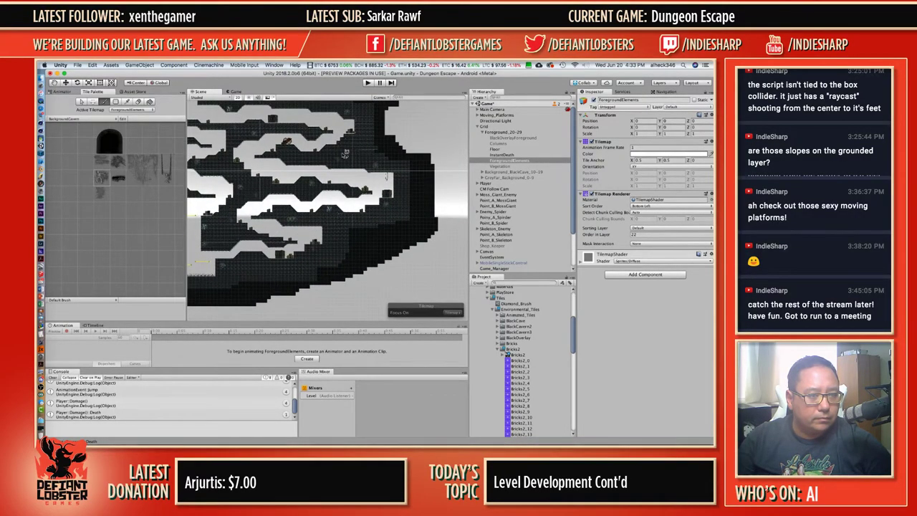
scroll(386, 176, "up", 10)
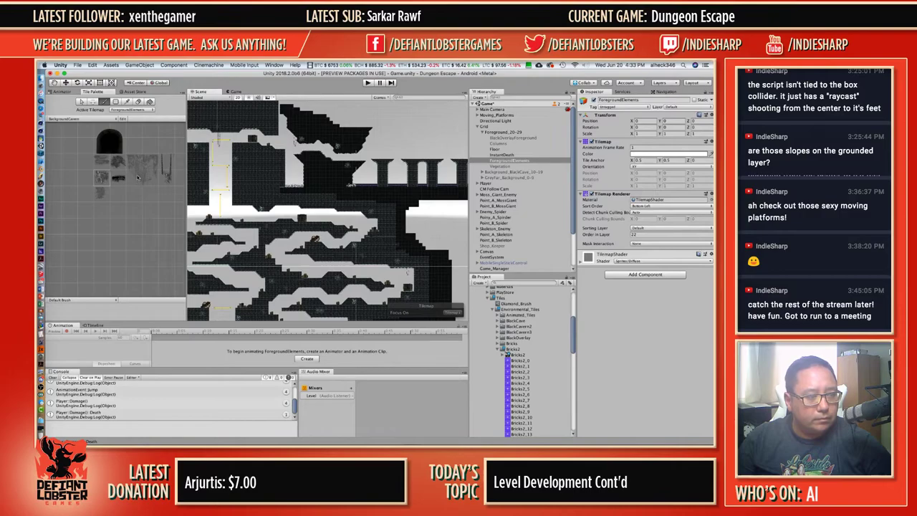
Pick the dark grime splotch tile from the palette and look over the surrounding wall-texture, archway and lamp tiles.
scroll(111, 147, "up", 3)
left_click_drag(111, 146, 115, 156, "alt")
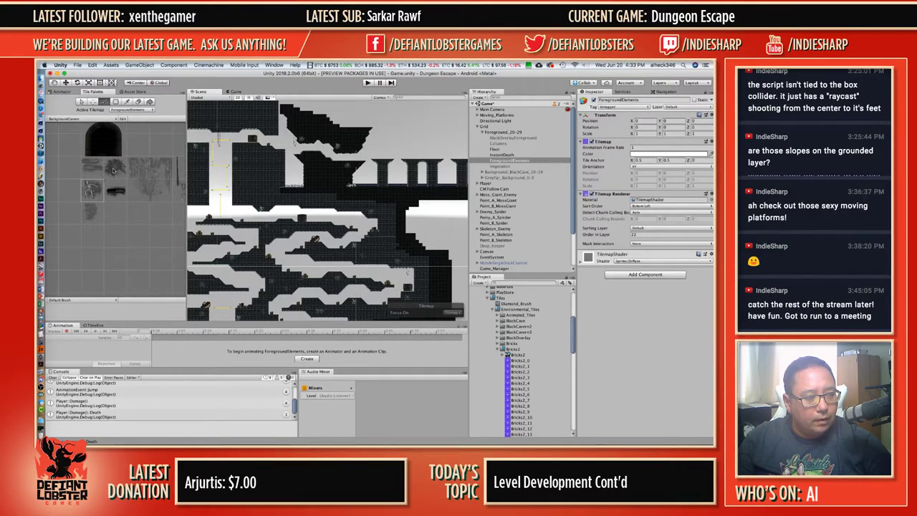
left_click(112, 170)
scroll(107, 171, "up", 3)
scroll(107, 171, "down", 2)
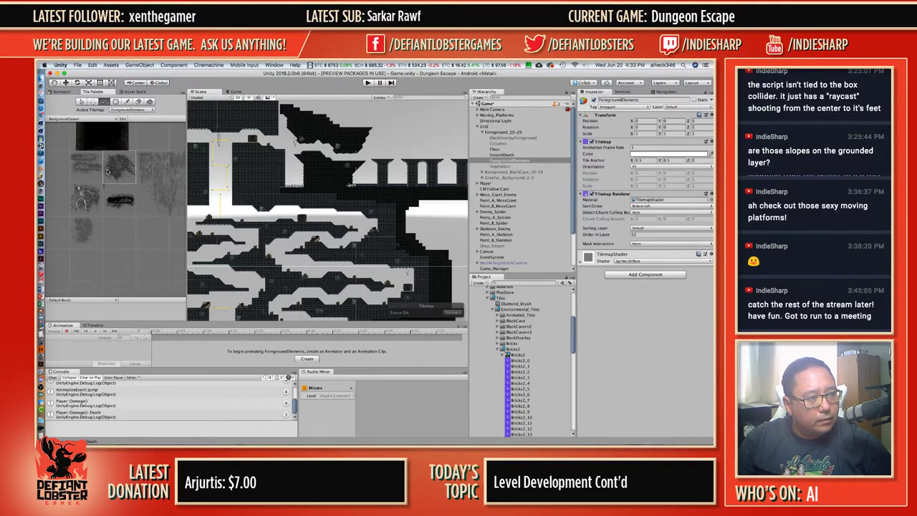
scroll(121, 192, "down", 4)
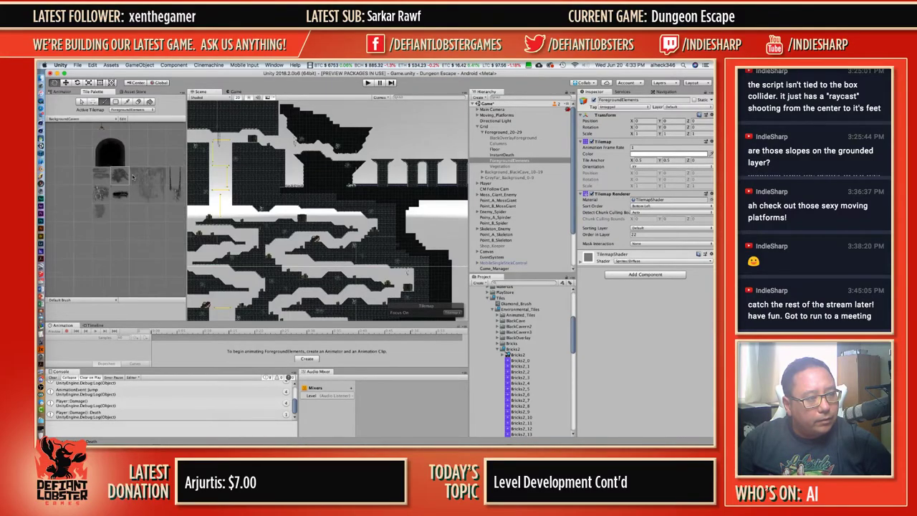
middle_click_drag(134, 172, 114, 205)
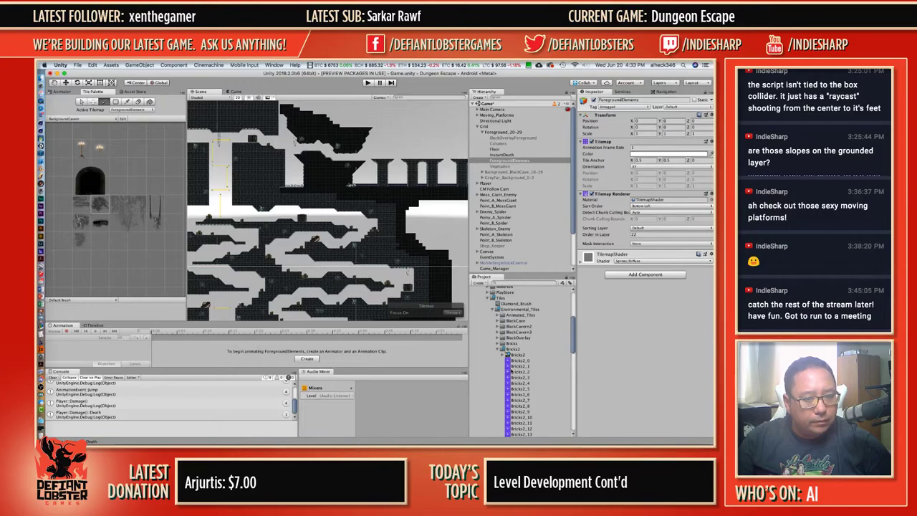
Preview the Foreground_Elements sprite sheet in the ForegroundElements tile folder.
left_click(497, 350)
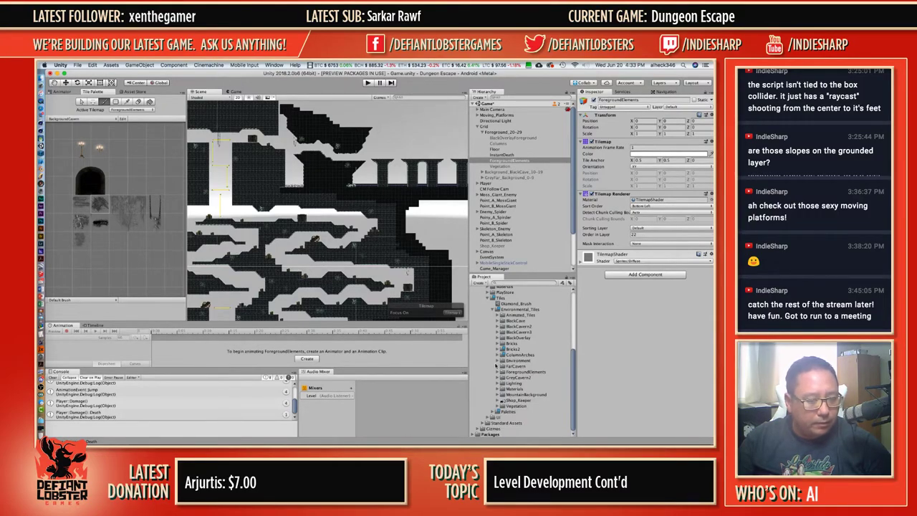
left_click(498, 372)
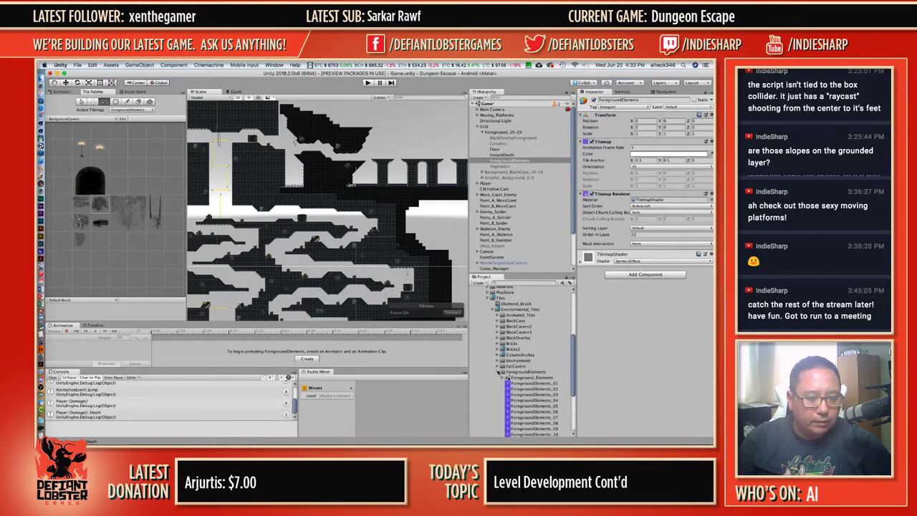
left_click(520, 378)
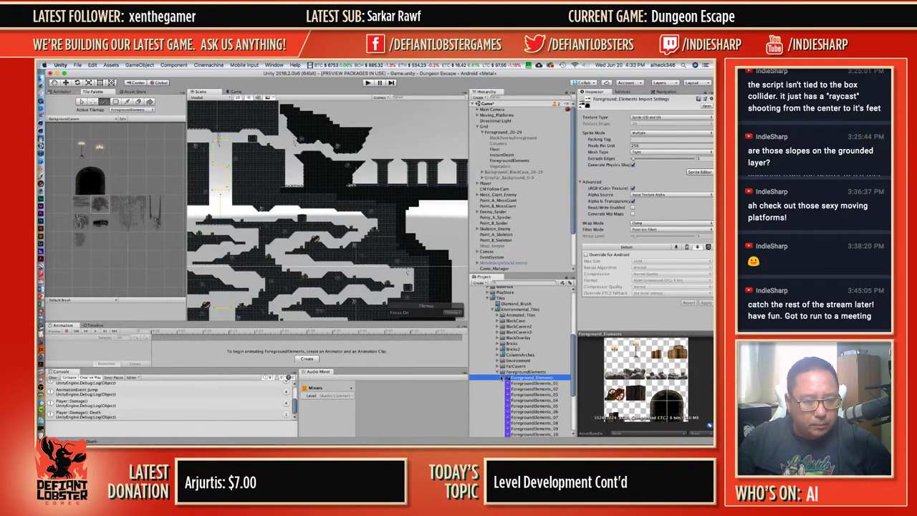
left_click(497, 371)
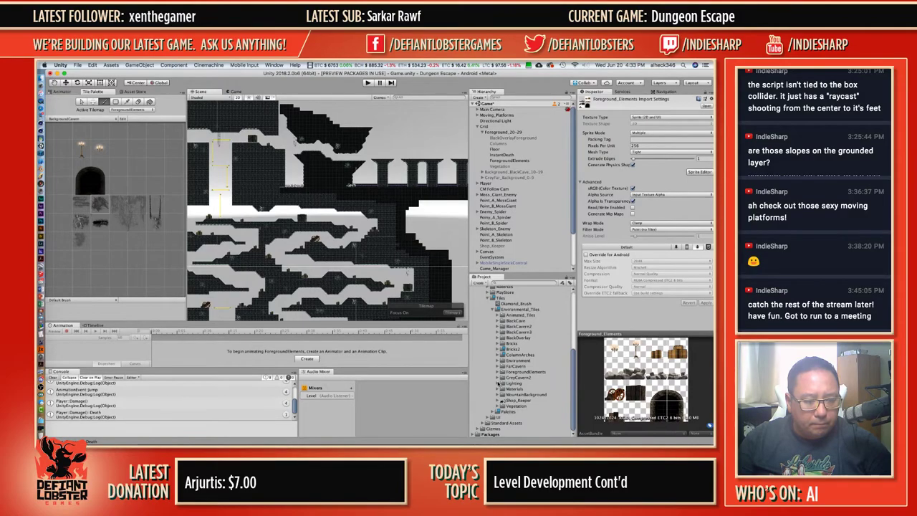
Examine the Environmental_Sprites and FarCavern sprite sheets, and recheck the Foreground_Elements sheet.
left_click(498, 360)
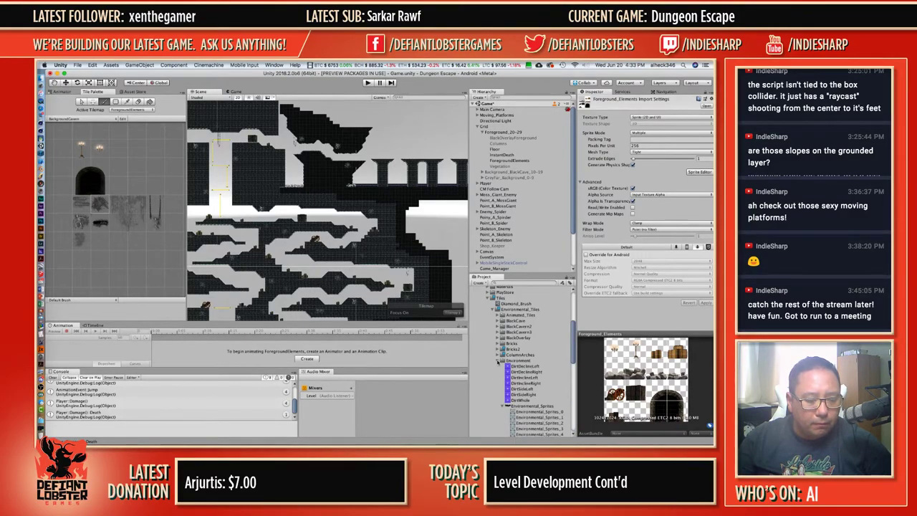
left_click(508, 405)
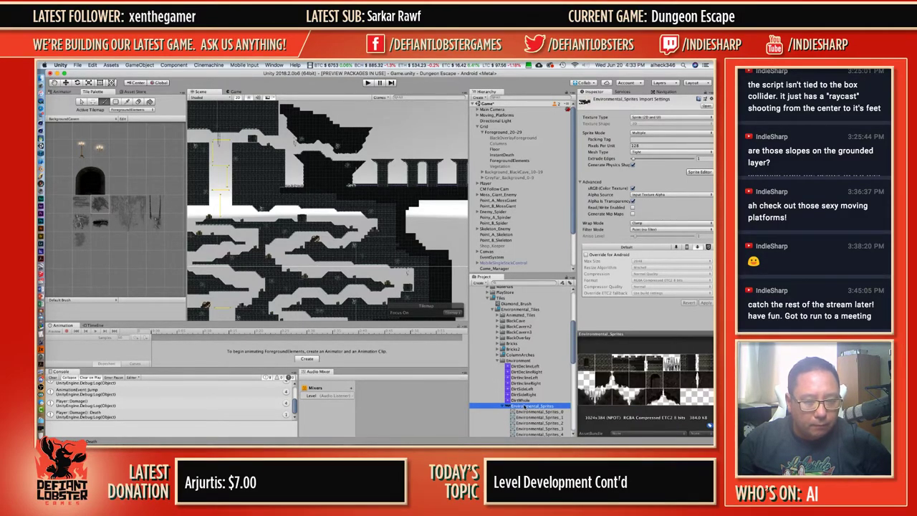
left_click(498, 360)
left_click(499, 366)
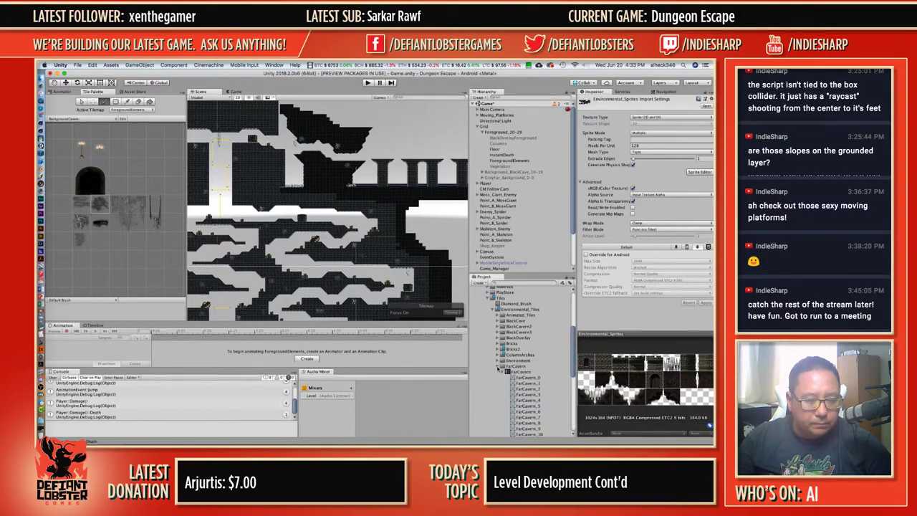
left_click(511, 372)
left_click(496, 366)
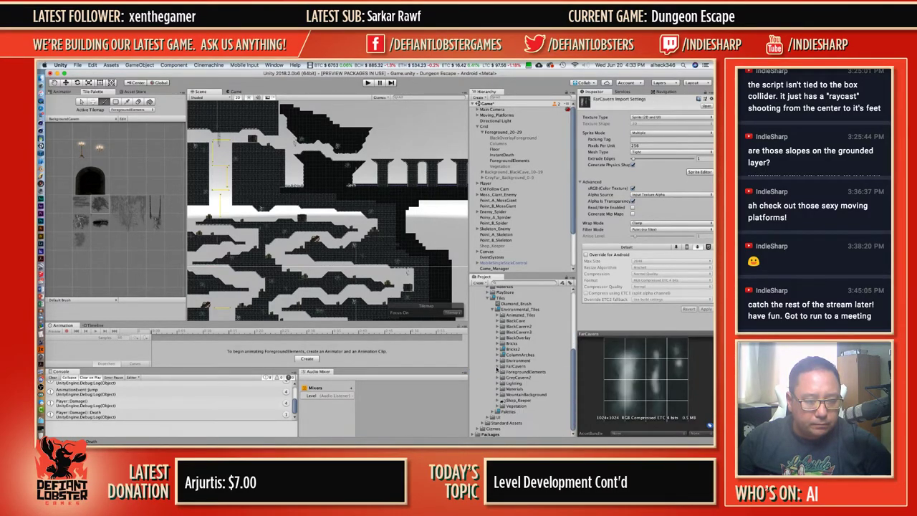
left_click(497, 372)
left_click(522, 378)
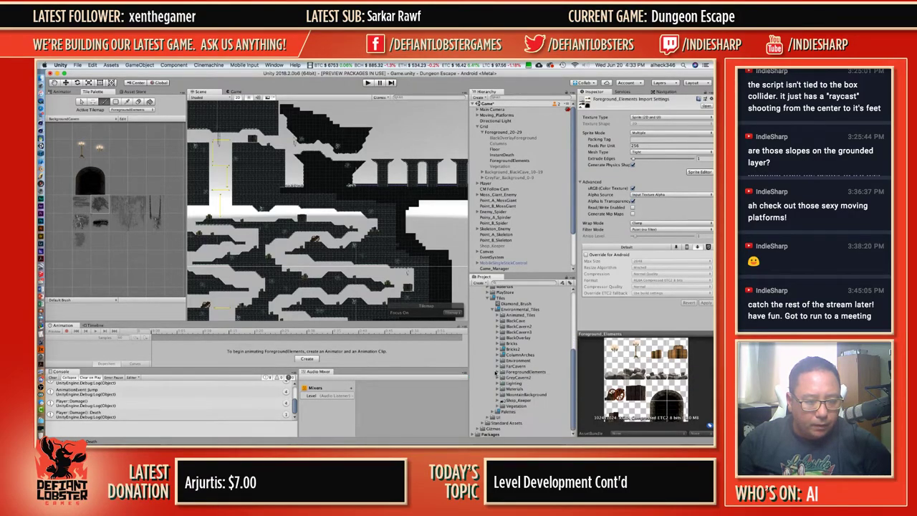
left_click(497, 372)
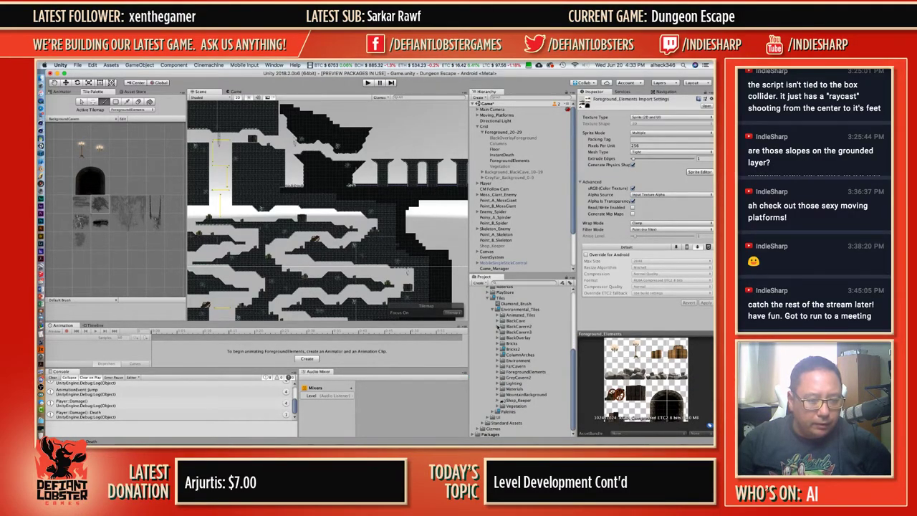
Look through the BlackCave, Animated_Tiles, BlackCavern3 and BlackOverlay tile folders.
left_click(498, 321)
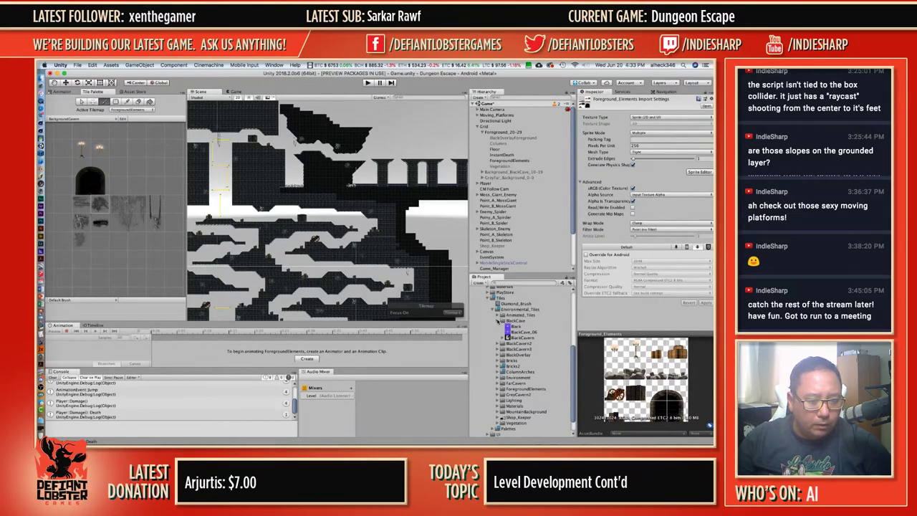
left_click(498, 321)
left_click(497, 315)
left_click(497, 316)
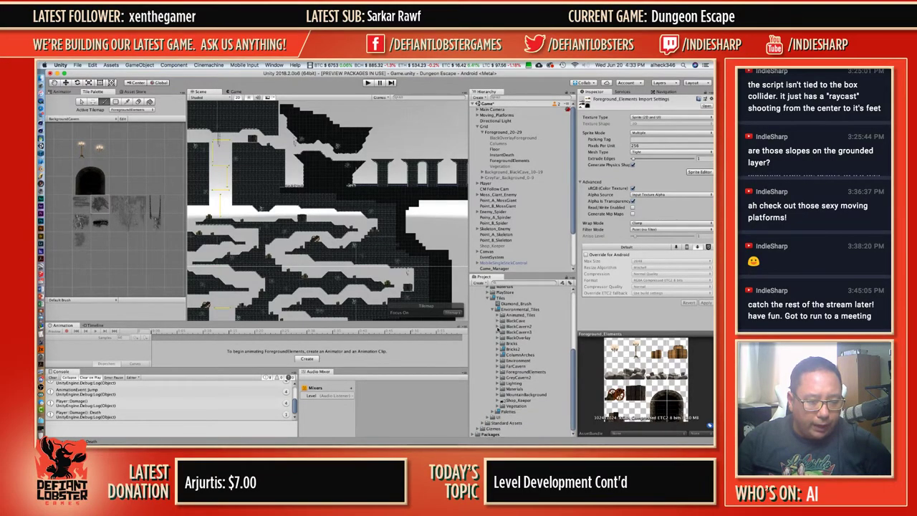
left_click(497, 333)
left_click(497, 333)
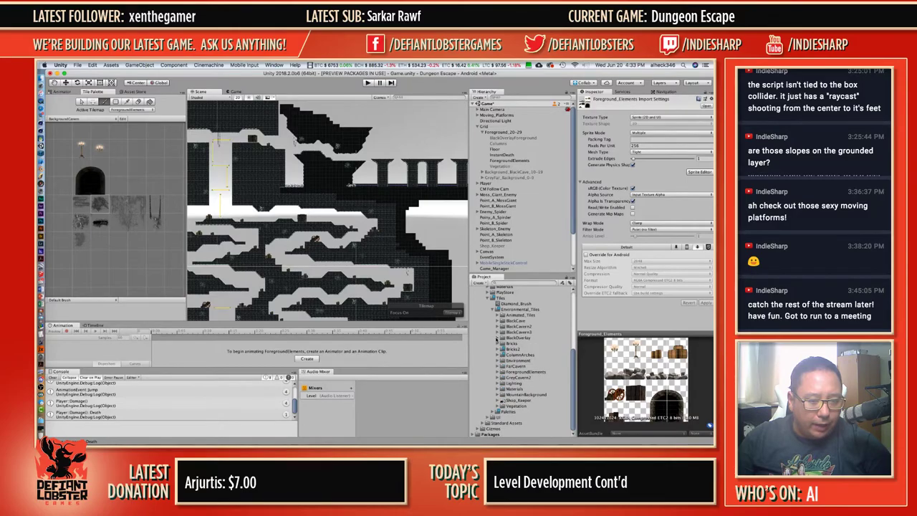
left_click(498, 338)
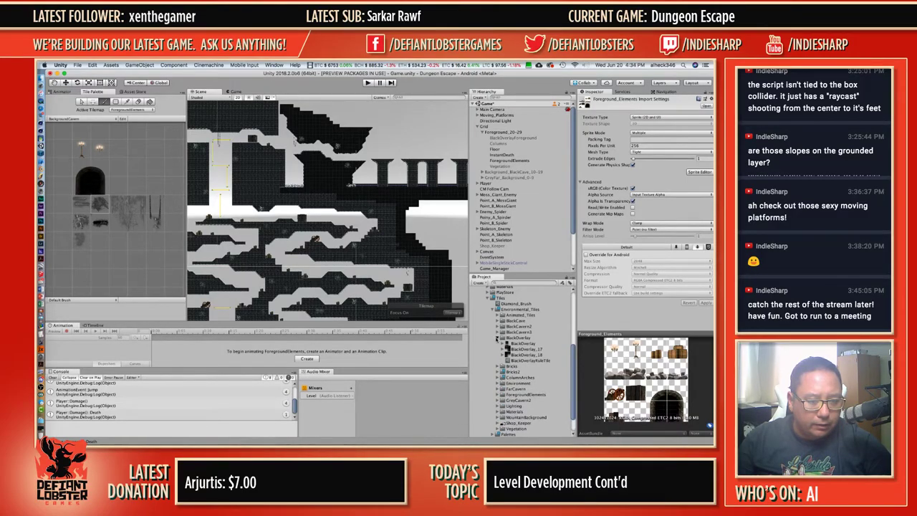
left_click(497, 337)
Preview the Bricks sprite sheet and look over the sprites in the ColumnArches folder.
left_click(497, 344)
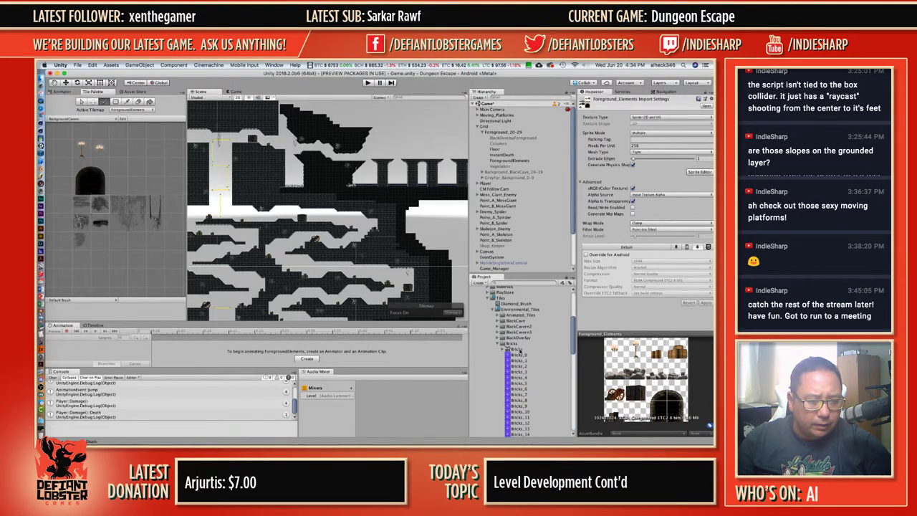
left_click(512, 349)
left_click(498, 344)
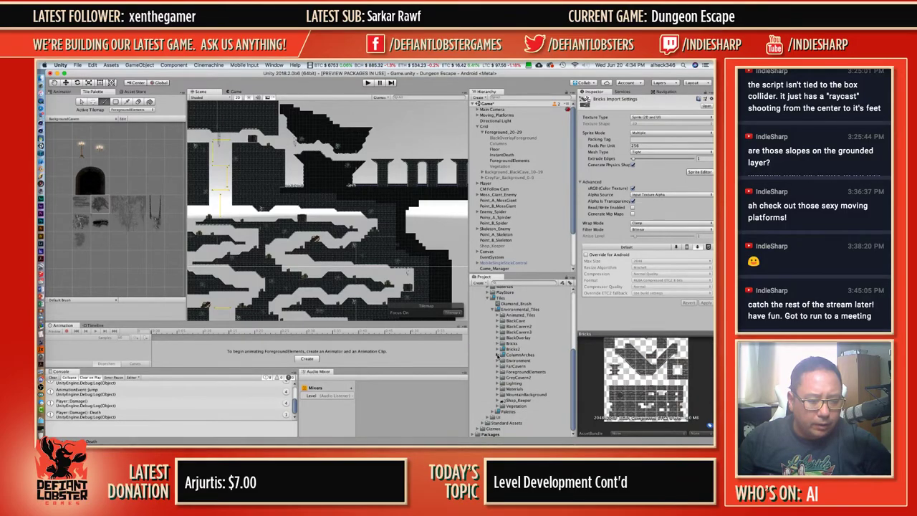
left_click(498, 354)
scroll(534, 387, "down", 3)
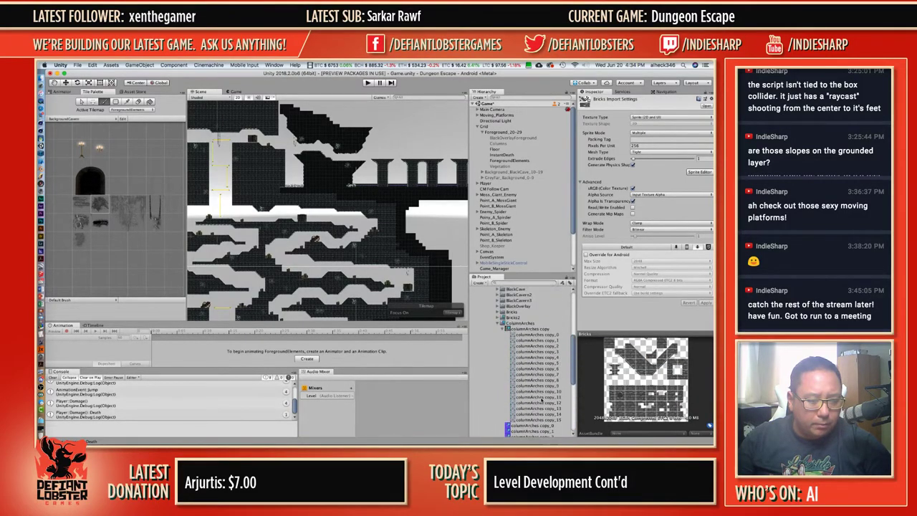
left_click(497, 323)
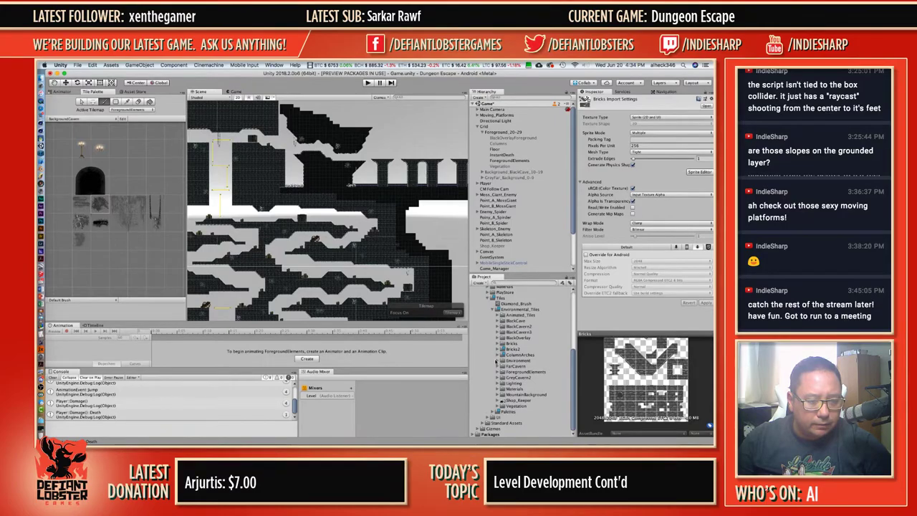
Inspect the Environmental_SpritesV2 and Environmental_Sprites sheets in the Environment tile folder.
left_click(498, 361)
scroll(529, 354, "down", 5)
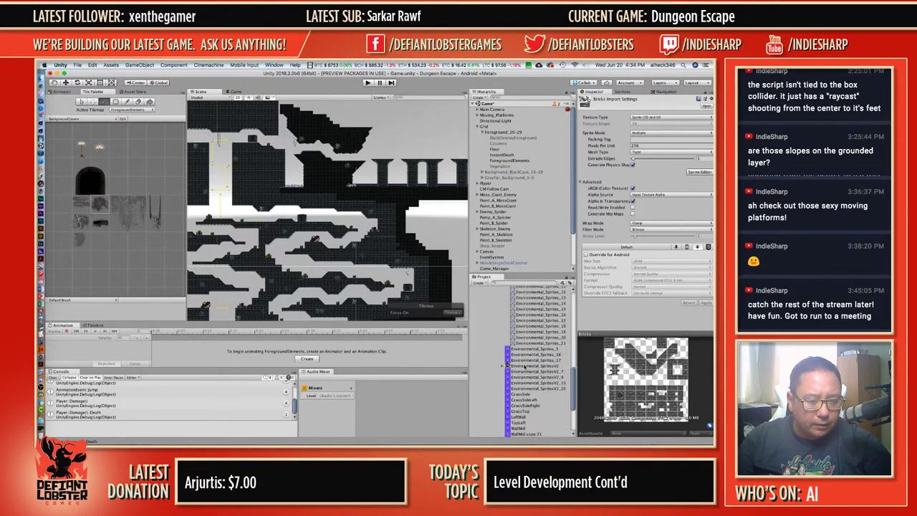
left_click(528, 343)
scroll(524, 359, "down", 3)
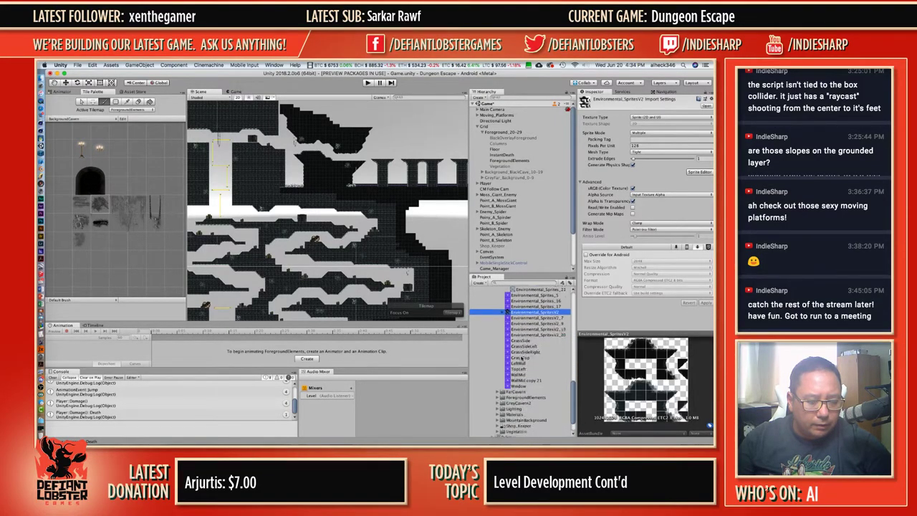
scroll(521, 359, "up", 3)
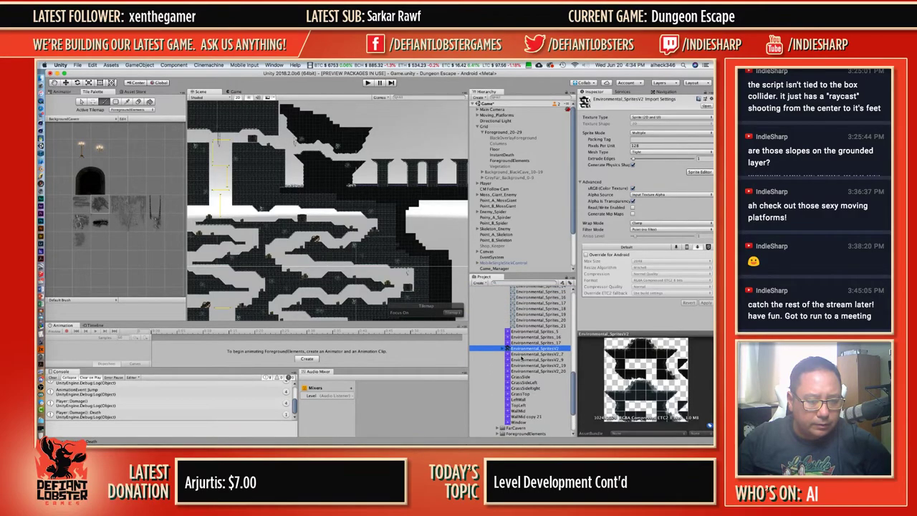
scroll(522, 359, "up", 5)
left_click(530, 362)
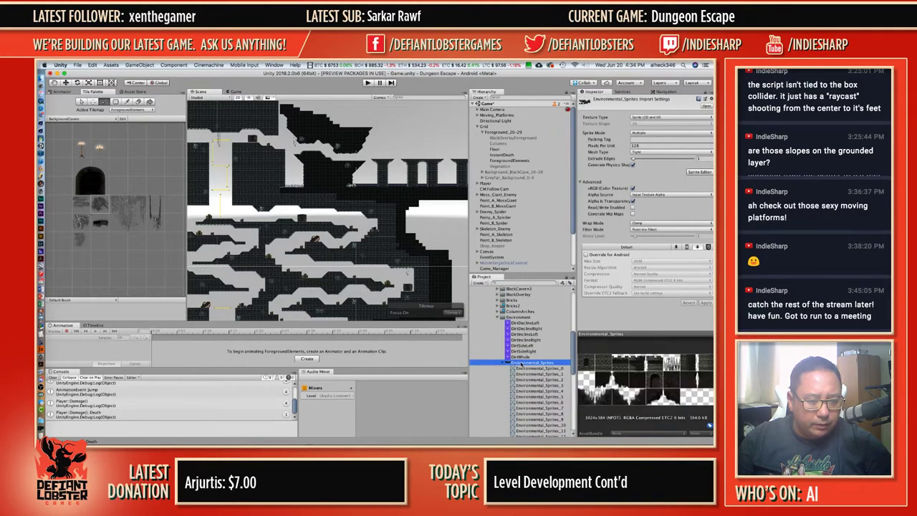
left_click(500, 320)
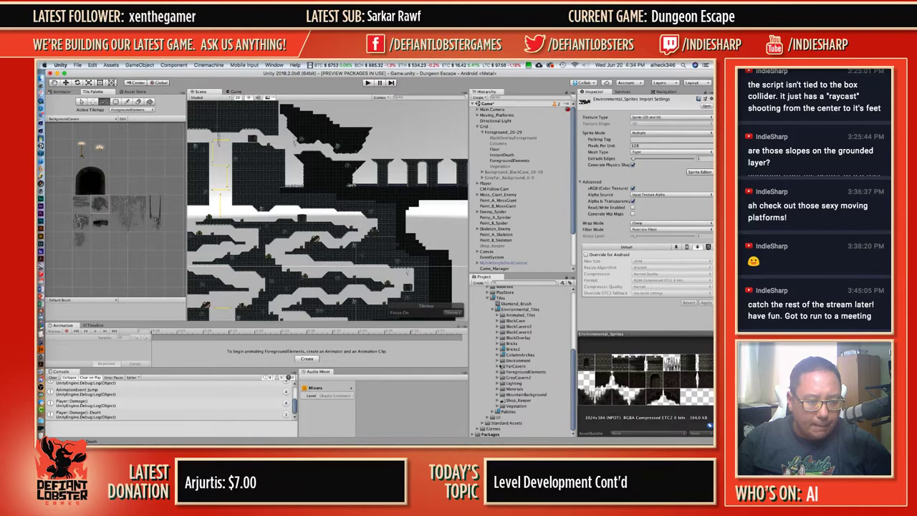
Look over the individual tile assets in the FarCavern and ForegroundElements folders.
left_click(501, 367)
left_click(500, 366)
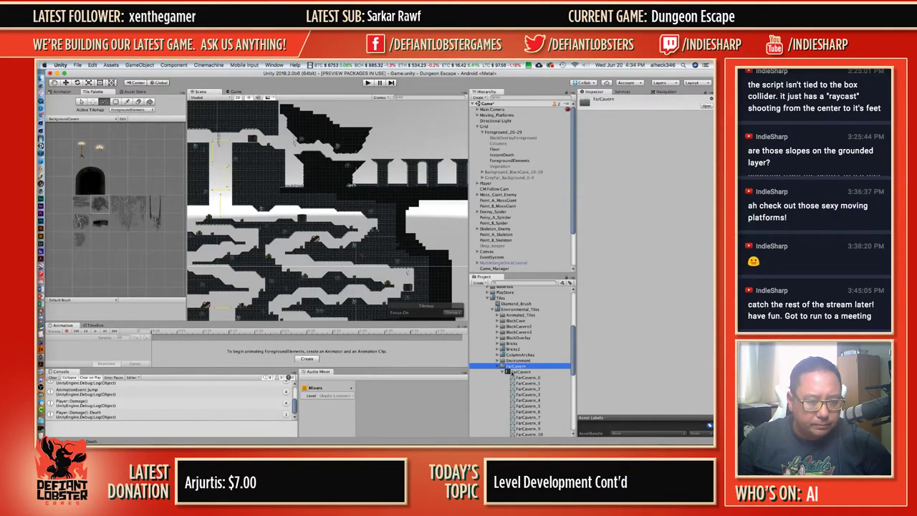
left_click(503, 371)
scroll(502, 368, "down", 5)
scroll(494, 337, "up", 2)
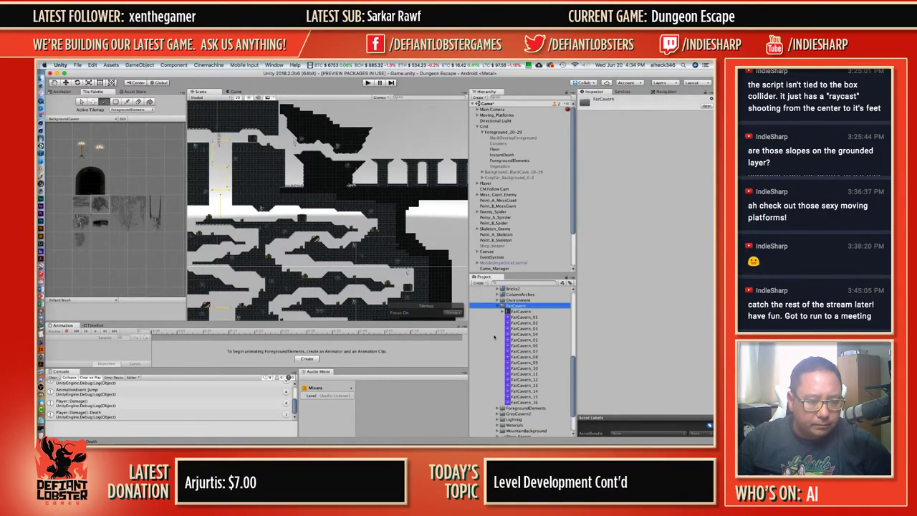
left_click(500, 306)
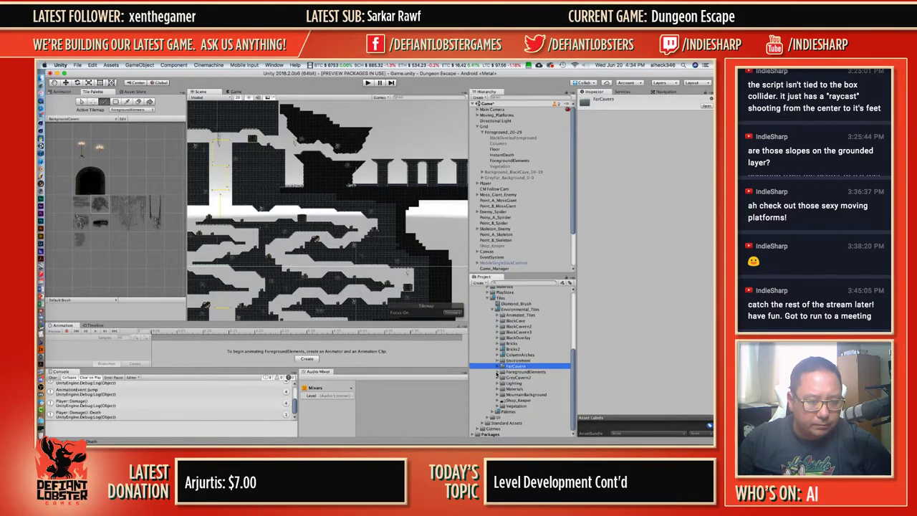
left_click(497, 374)
scroll(503, 362, "down", 1)
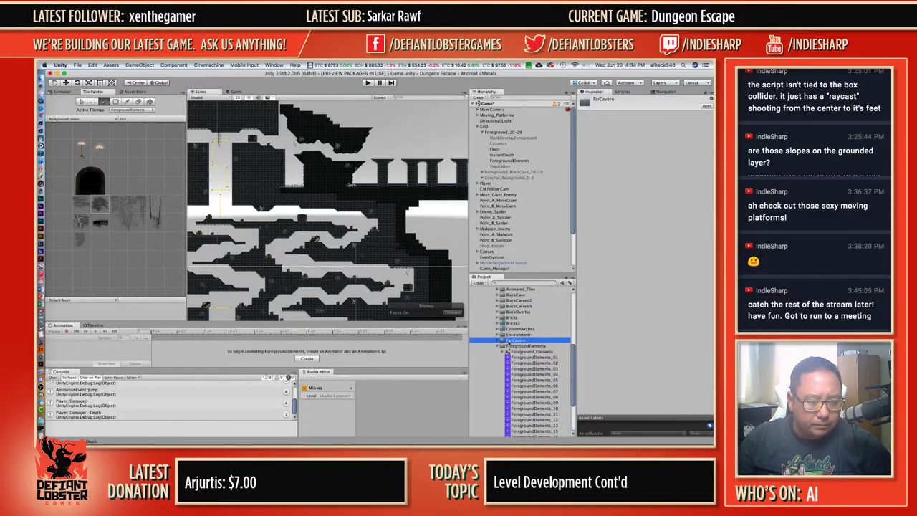
left_click(501, 346)
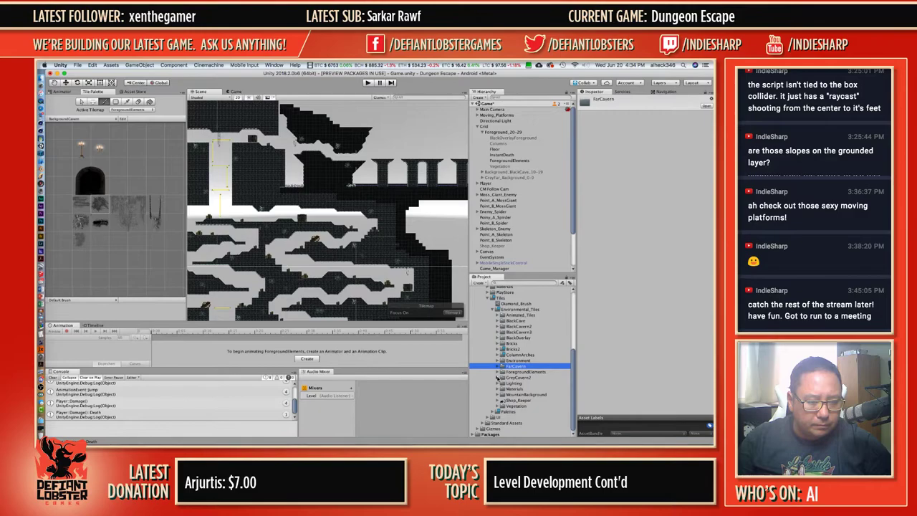
Look through the GreyCavern2, Lighting, Materials, MountainBackground and Vegetation tile folders of the project.
left_click(497, 377)
scroll(516, 369, "down", 5)
scroll(528, 371, "up", 10)
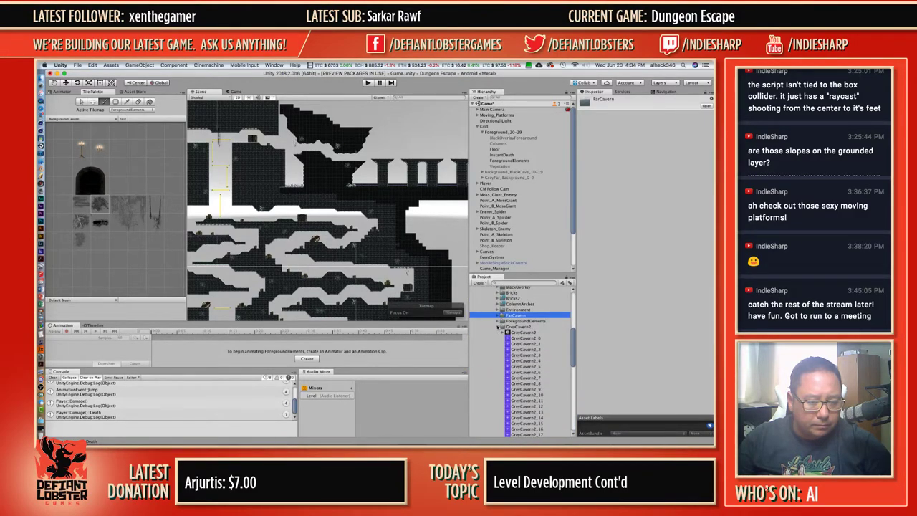
left_click(498, 327)
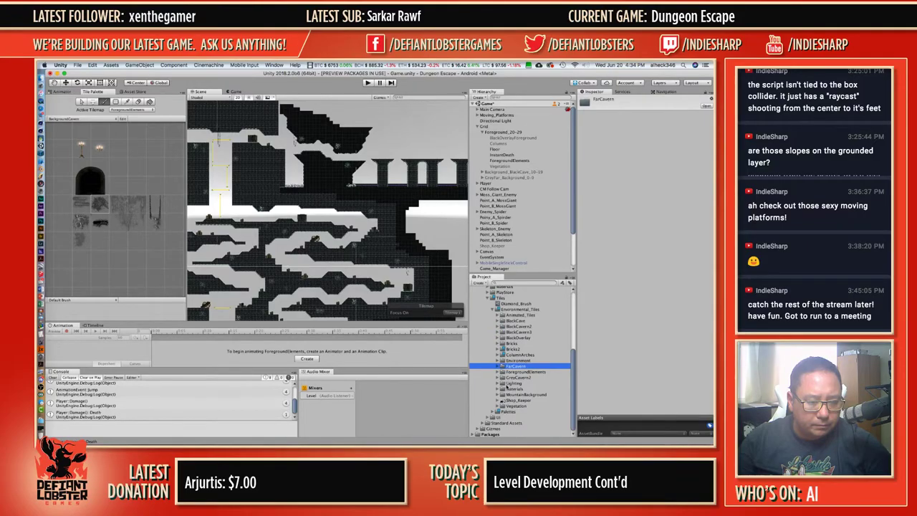
left_click(512, 383)
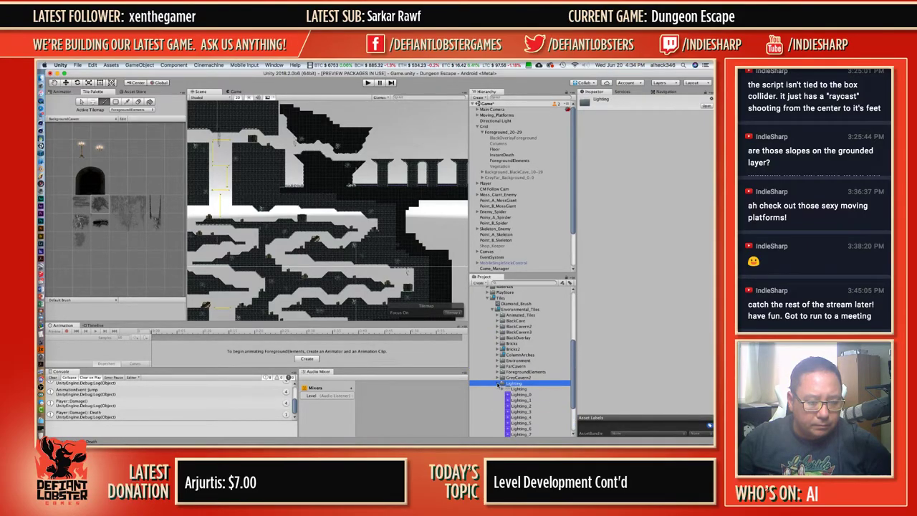
left_click(498, 384)
left_click(499, 333)
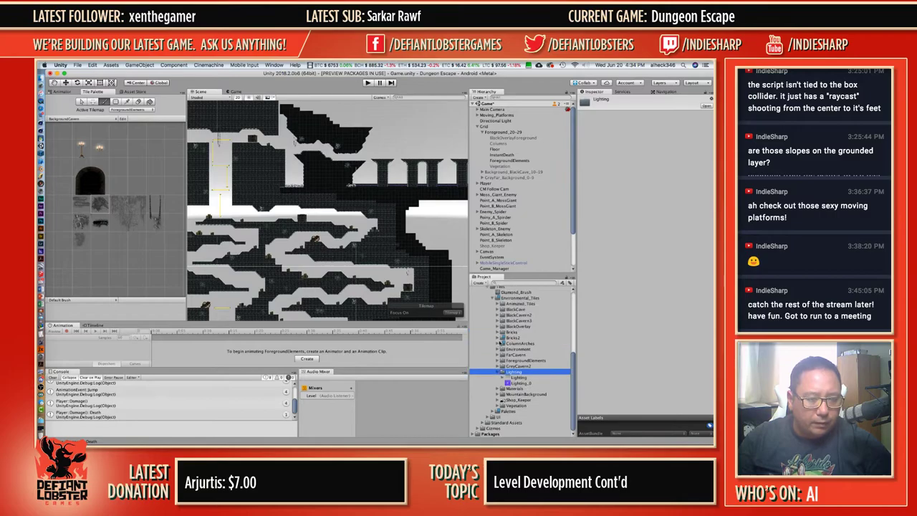
left_click(498, 389)
left_click(497, 389)
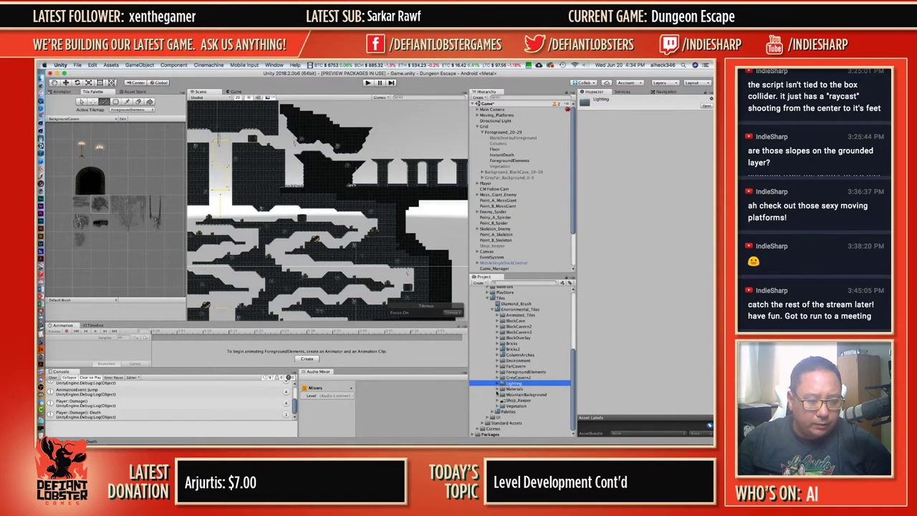
left_click(496, 394)
scroll(543, 378, "down", 3)
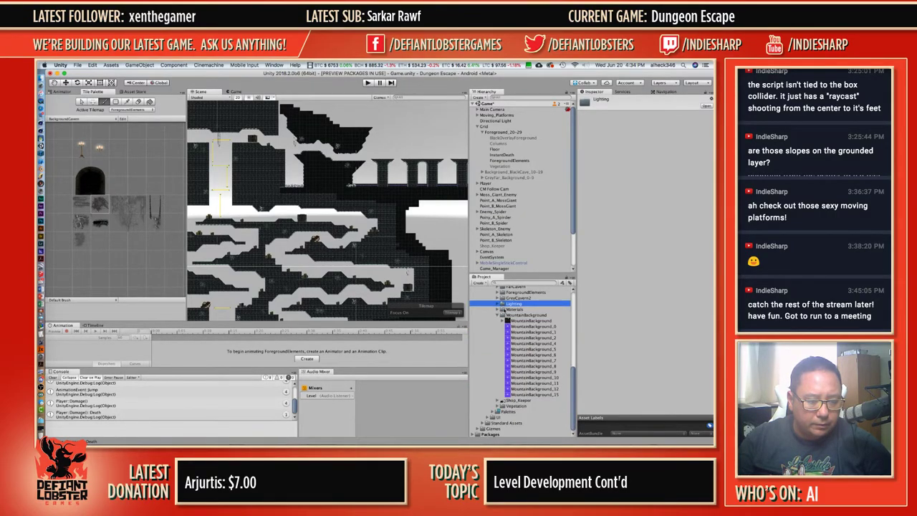
left_click(498, 315)
left_click(496, 406)
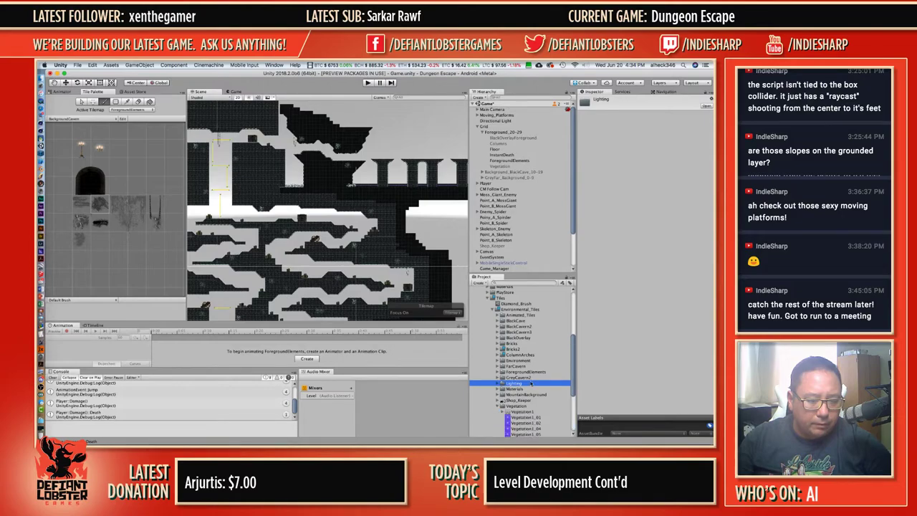
scroll(524, 349, "down", 3)
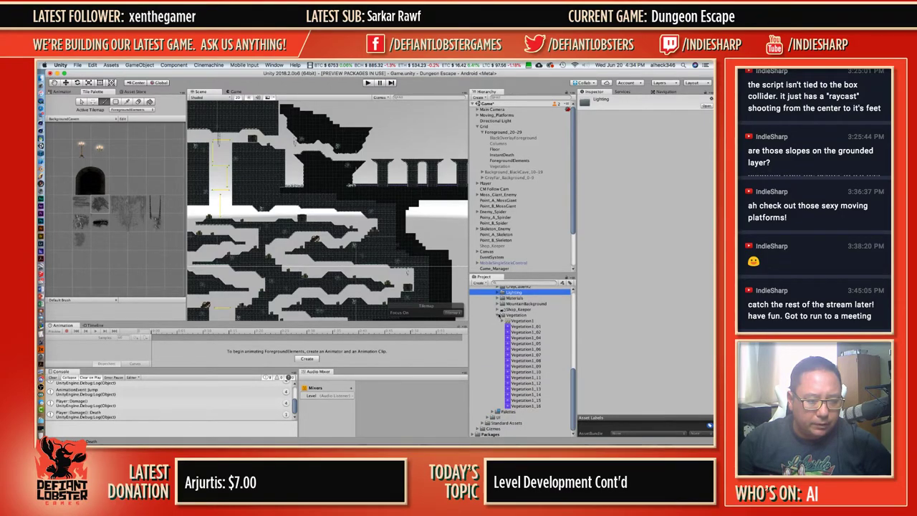
left_click(499, 316)
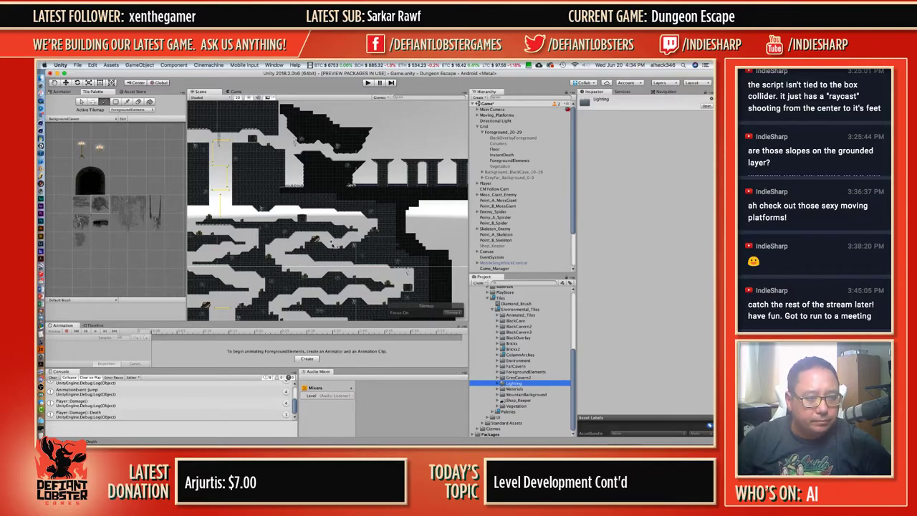
Set Floor as the active tilemap and deactivate the ForegroundElements tilemap object.
scroll(322, 244, "down", 3)
middle_click_drag(322, 243, 475, 238)
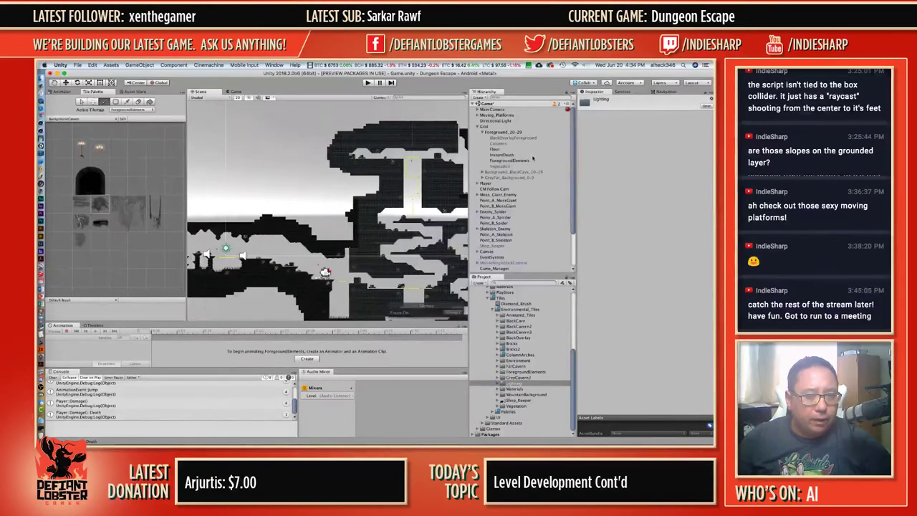
left_click(502, 160)
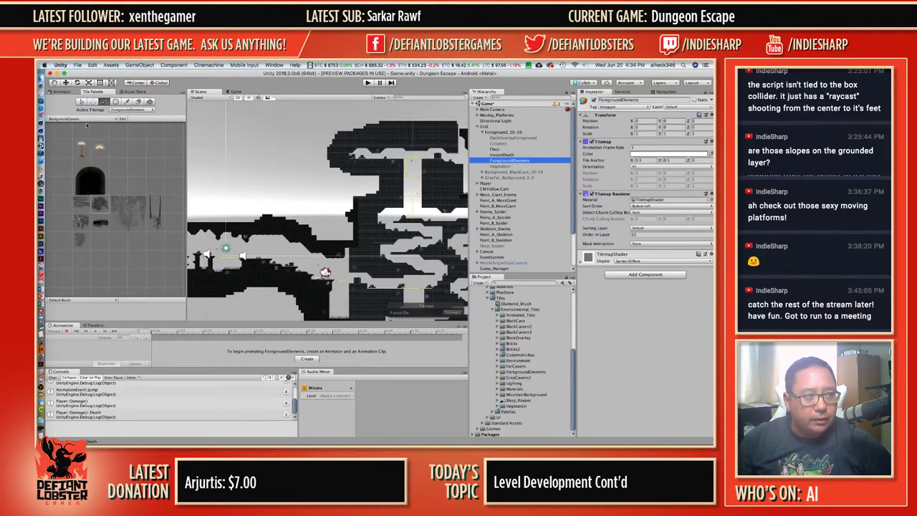
left_click(126, 110)
left_click(128, 115)
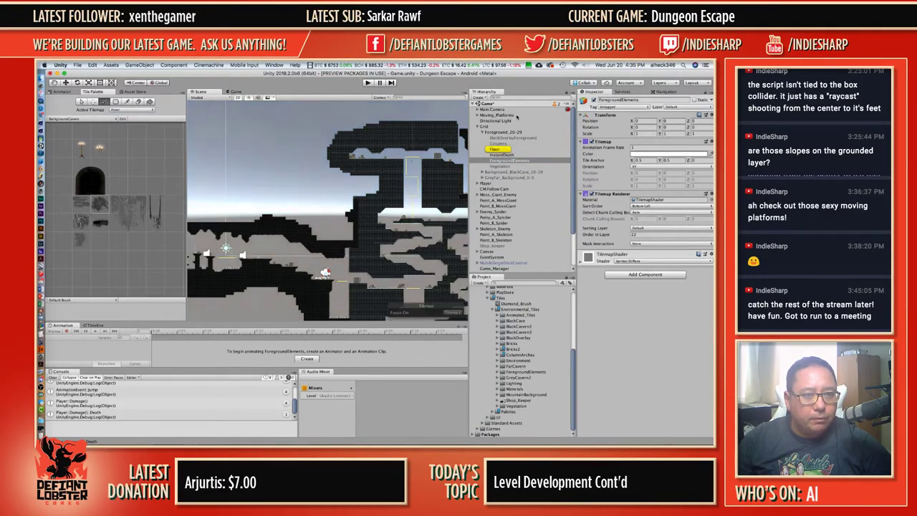
left_click(502, 162)
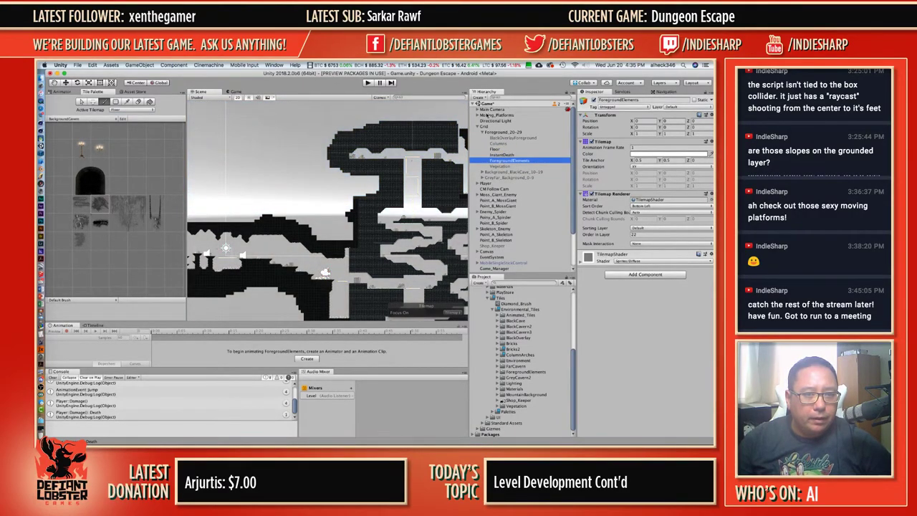
left_click(594, 100)
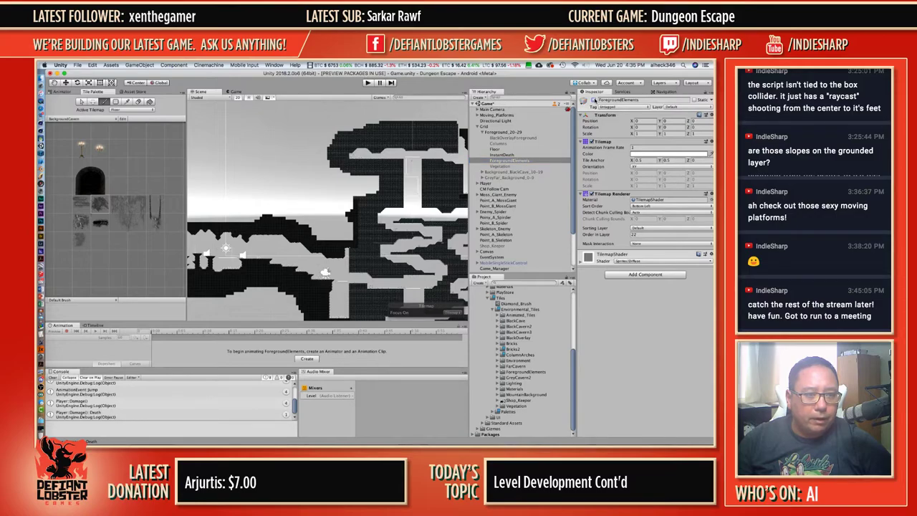
Activate the Vegetation tilemap object under Foreground_20-29 and make it the active tilemap for painting.
left_click(500, 166)
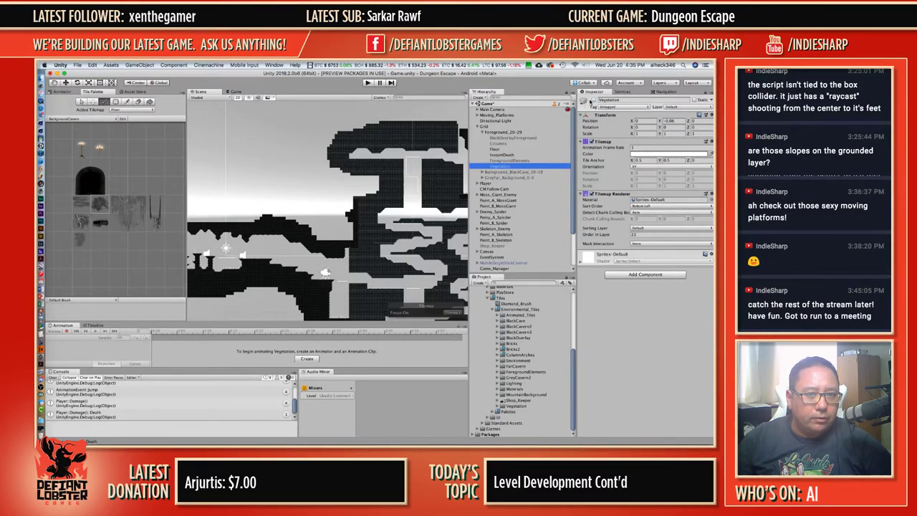
left_click(593, 100)
left_click(501, 167)
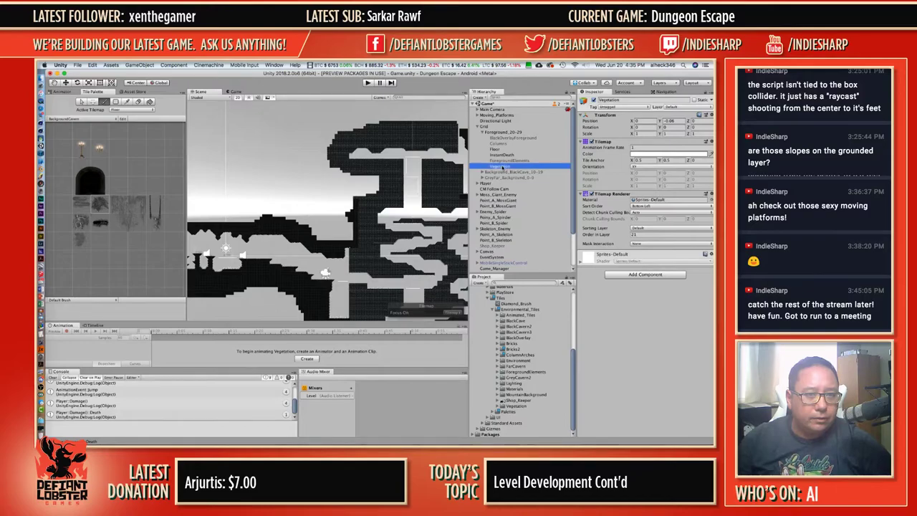
left_click(504, 161)
left_click(500, 166)
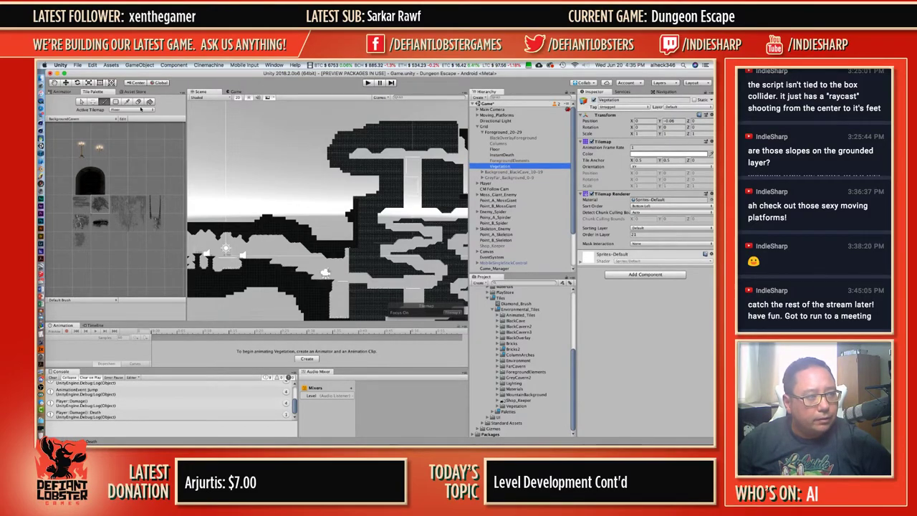
left_click(131, 110)
left_click(129, 128)
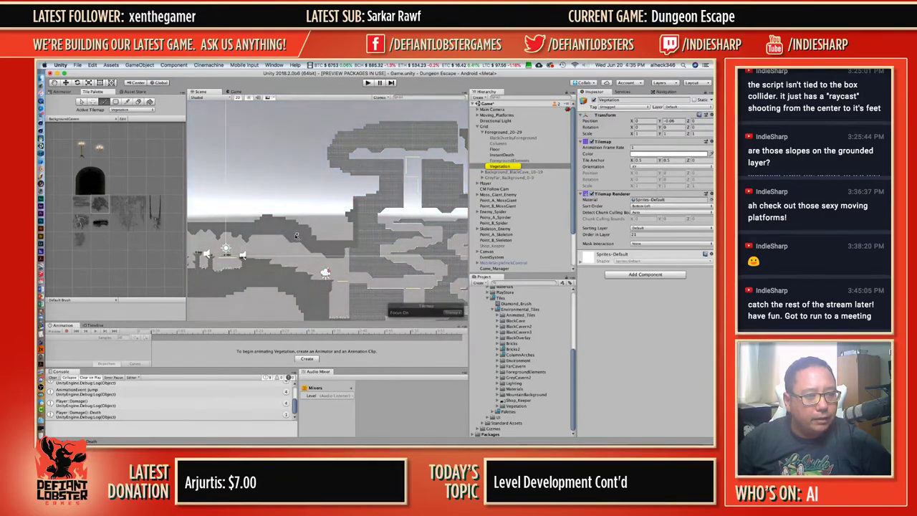
Examine the existing plants along the cave floor and look through the BackgroundCavern palette for vegetation tiles.
middle_click_drag(249, 237, 443, 184)
scroll(344, 190, "up", 10)
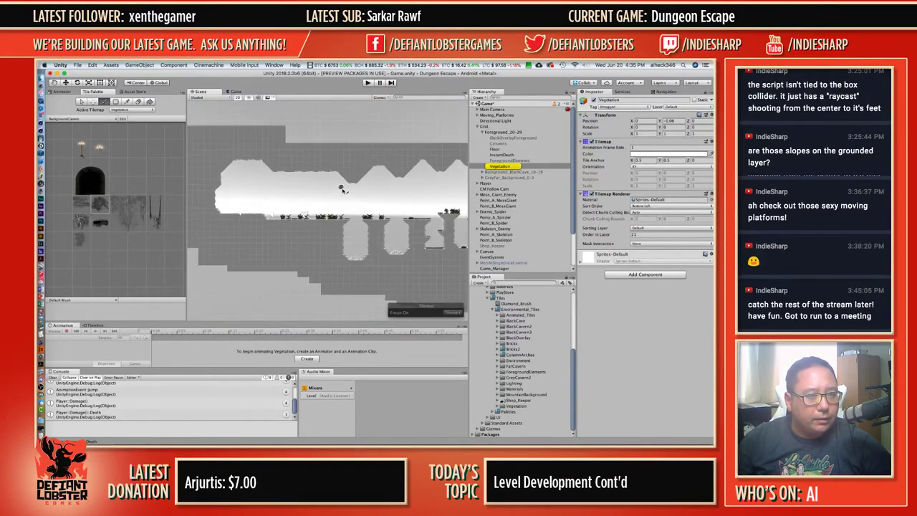
middle_click_drag(284, 205, 348, 196)
scroll(342, 203, "up", 6)
scroll(340, 207, "up", 3)
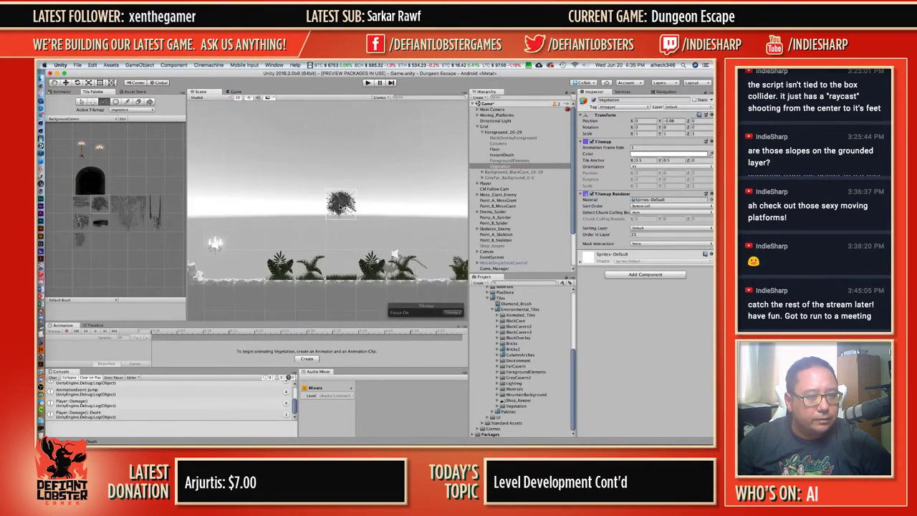
scroll(330, 209, "down", 4)
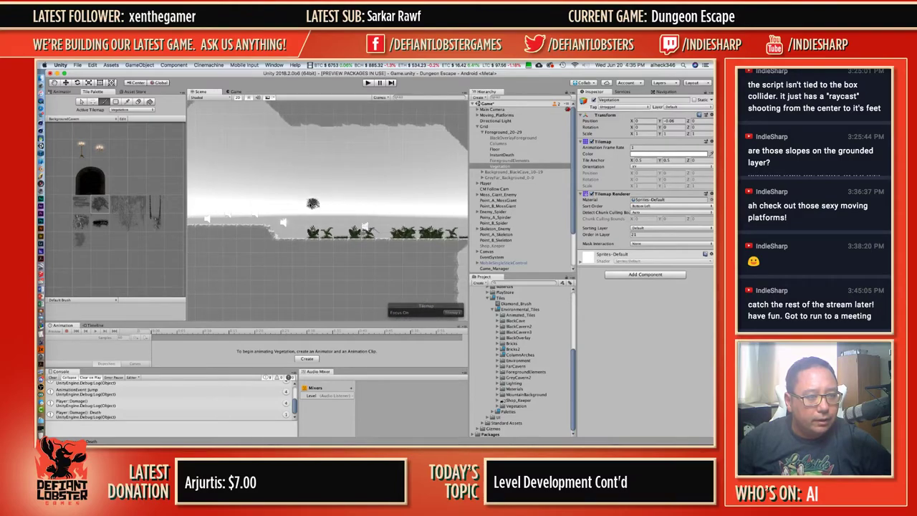
scroll(104, 187, "down", 10)
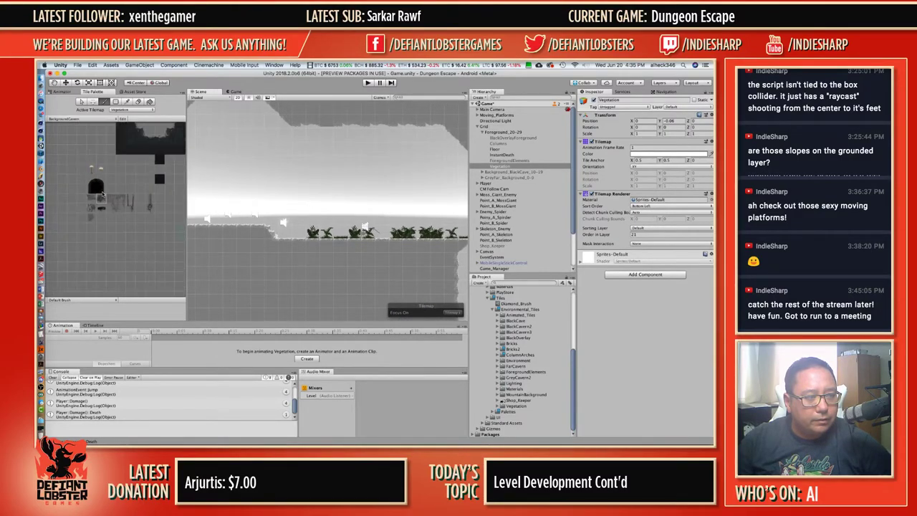
middle_click_drag(135, 183, 121, 192)
scroll(145, 206, "up", 4)
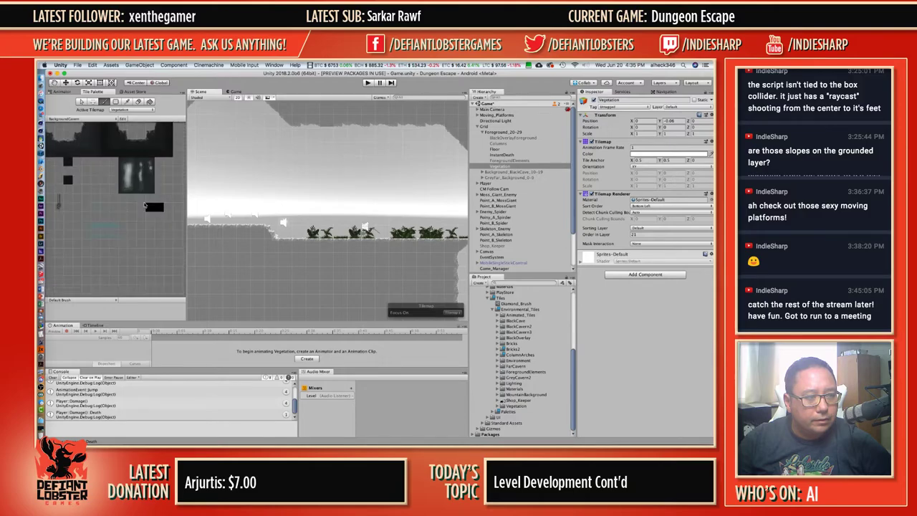
Switch to the Environment palette, pick the three-tile grass strip and paint it at the left end of the cave's upper ledge.
left_click(82, 118)
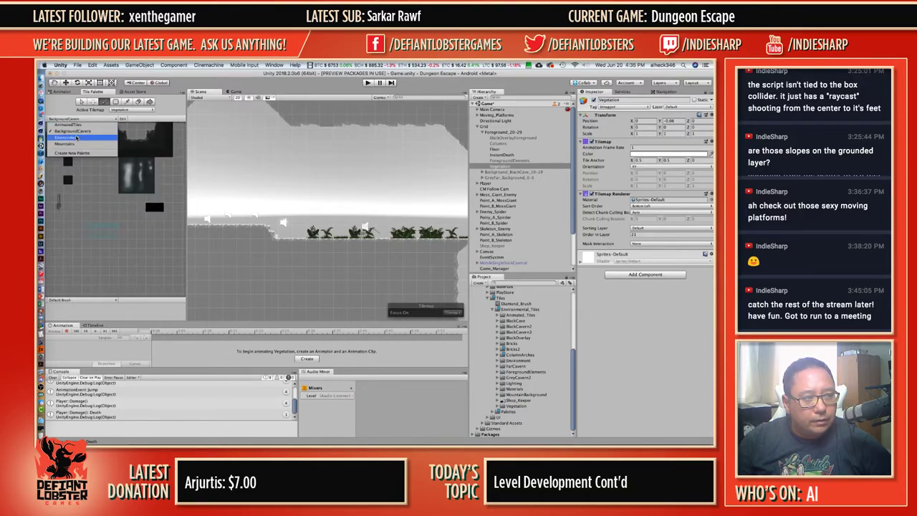
left_click(76, 137)
scroll(81, 185, "up", 8)
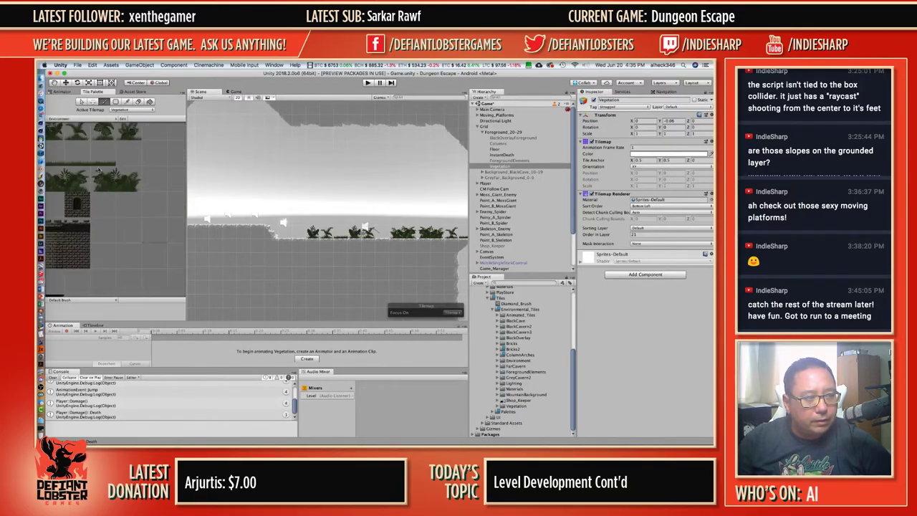
middle_click_drag(103, 159, 145, 172)
scroll(144, 173, "up", 2)
key("i")
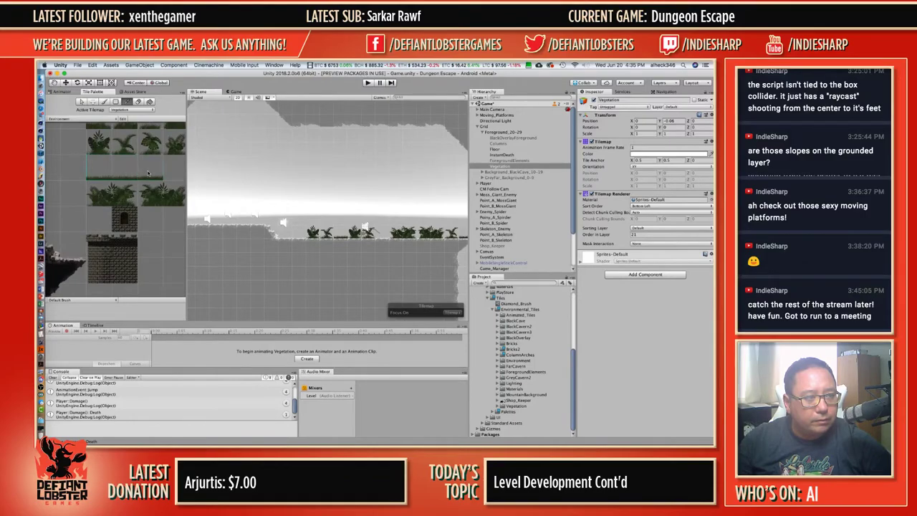
left_click_drag(149, 173, 149, 172)
mouse_move(285, 233)
middle_mouse_down()
mouse_move(420, 225)
mouse_move(394, 225)
middle_mouse_up()
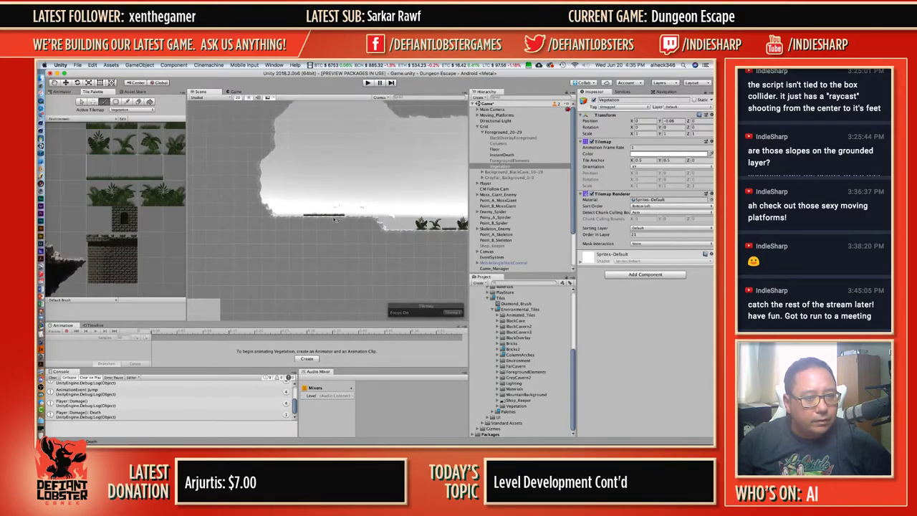
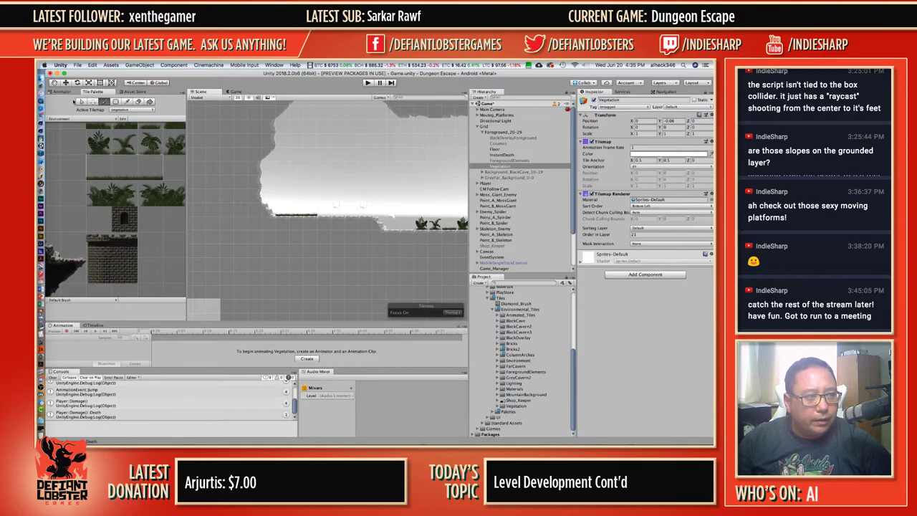
Set the tilemap focus to None to inspect the painted grass against the ground, and restore it to Tilemap.
left_click(81, 101)
left_click(453, 313)
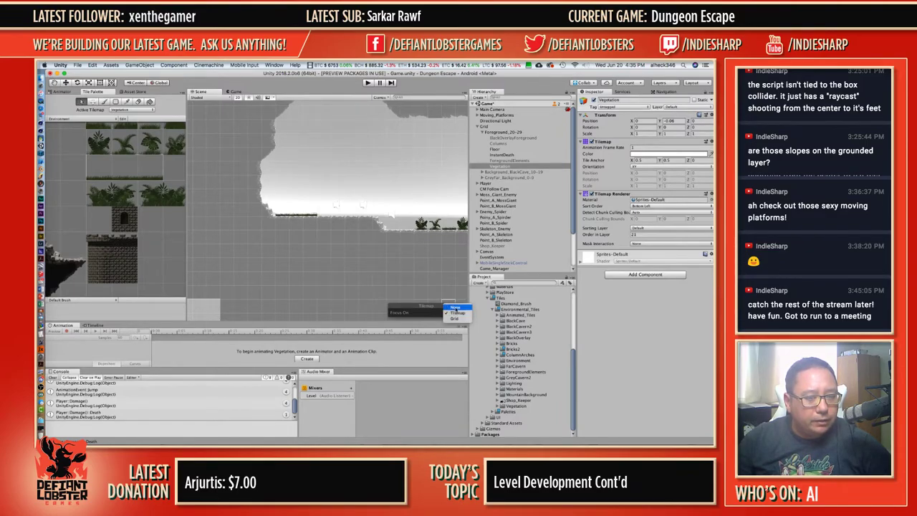
left_click(451, 304)
scroll(292, 222, "up", 5)
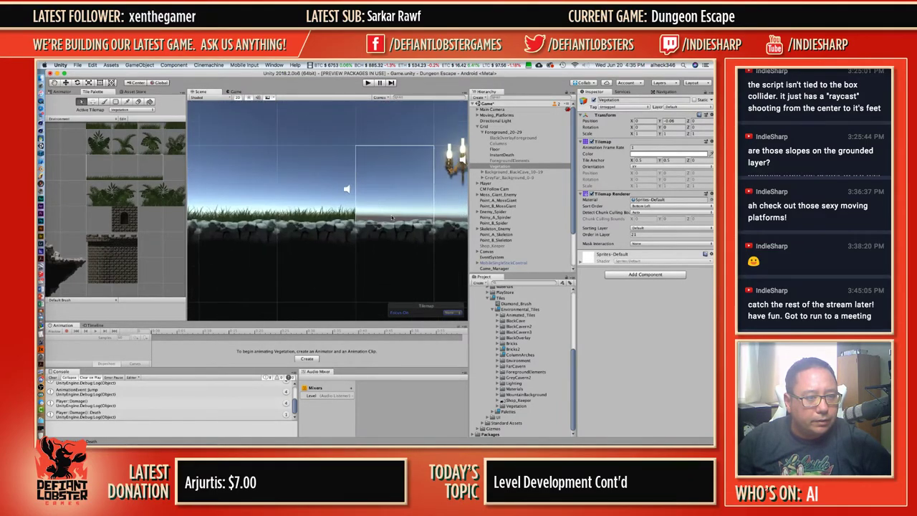
scroll(271, 223, "down", 5)
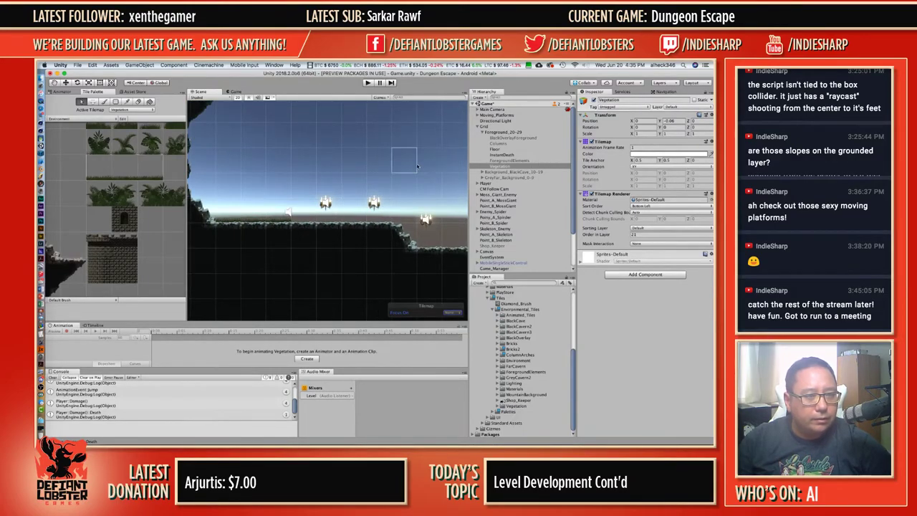
left_click(451, 312)
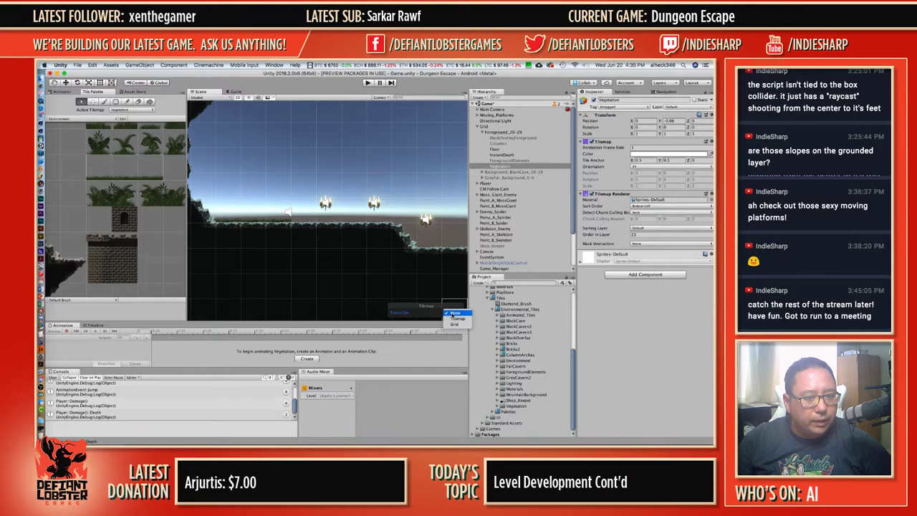
left_click(453, 319)
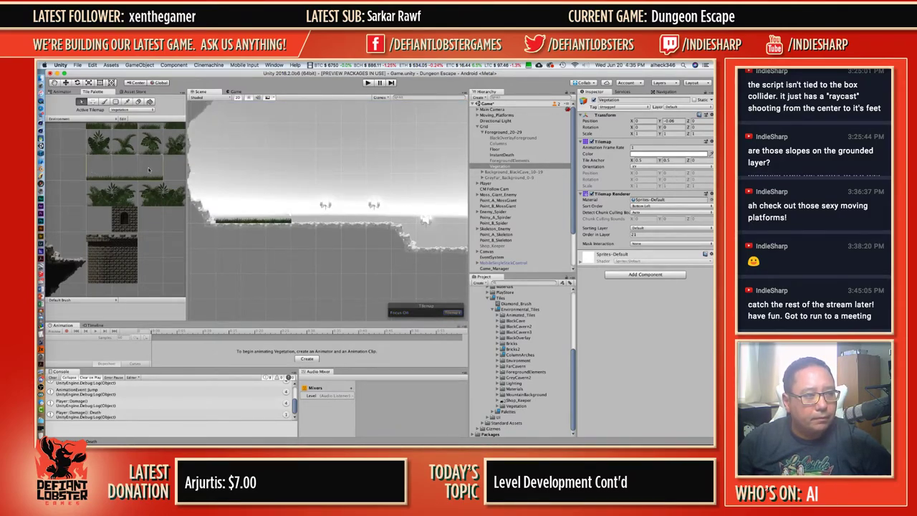
Select the three-tile grass strip in the palette and paint it along the rest of the upper ledge up to the slope.
left_click_drag(93, 170, 151, 170)
left_click(104, 101)
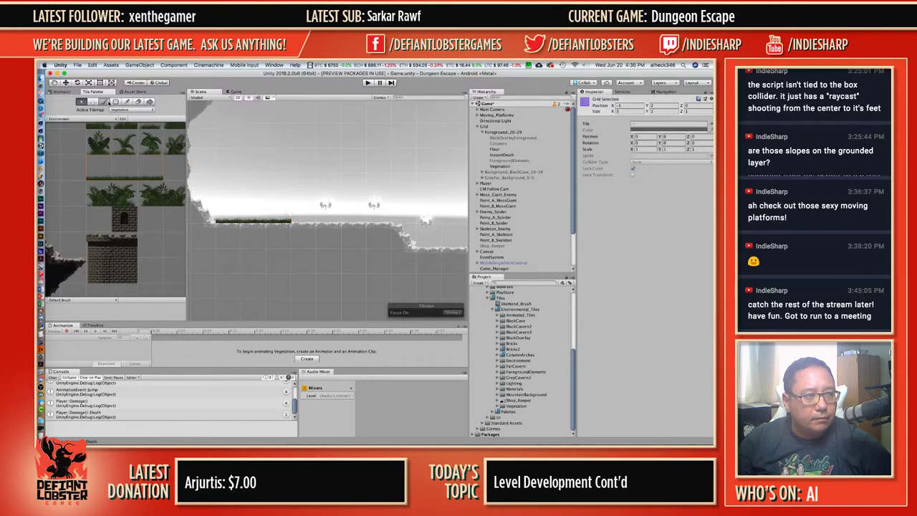
left_click_drag(291, 221, 374, 220)
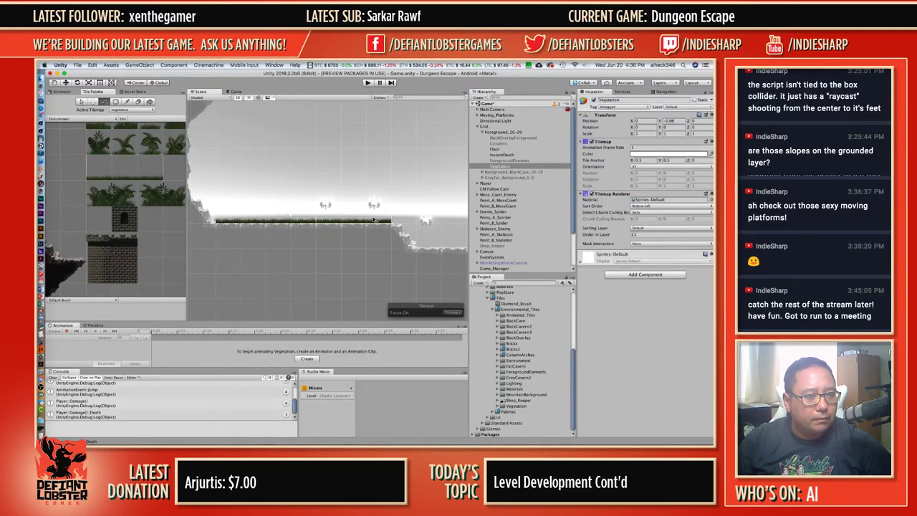
Erase the two grass patches from the floor of the wide spike pit.
middle_click_drag(428, 248, 238, 204)
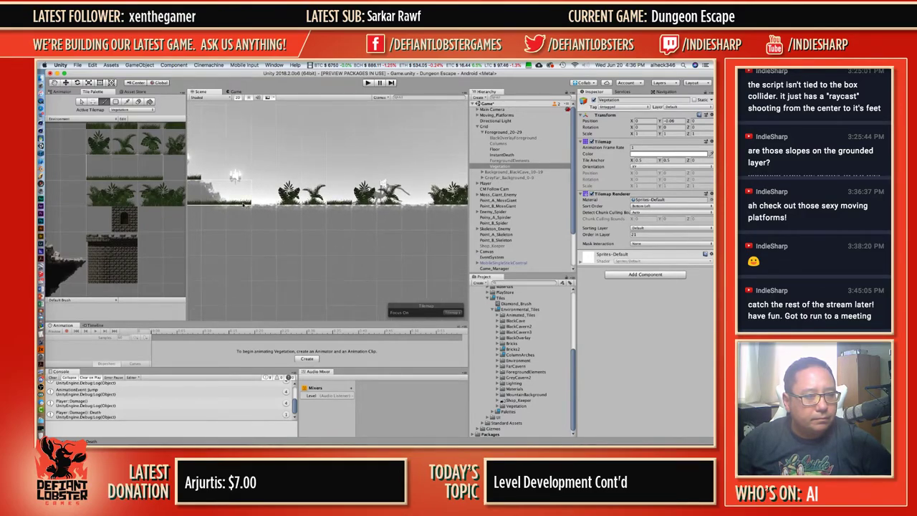
middle_click_drag(421, 214, 249, 233)
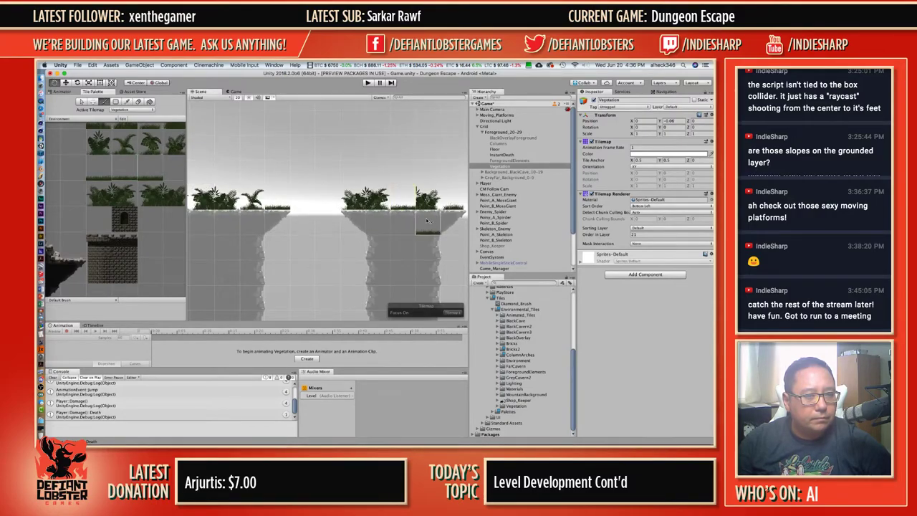
middle_click_drag(412, 228, 184, 229)
scroll(322, 228, "down", 5)
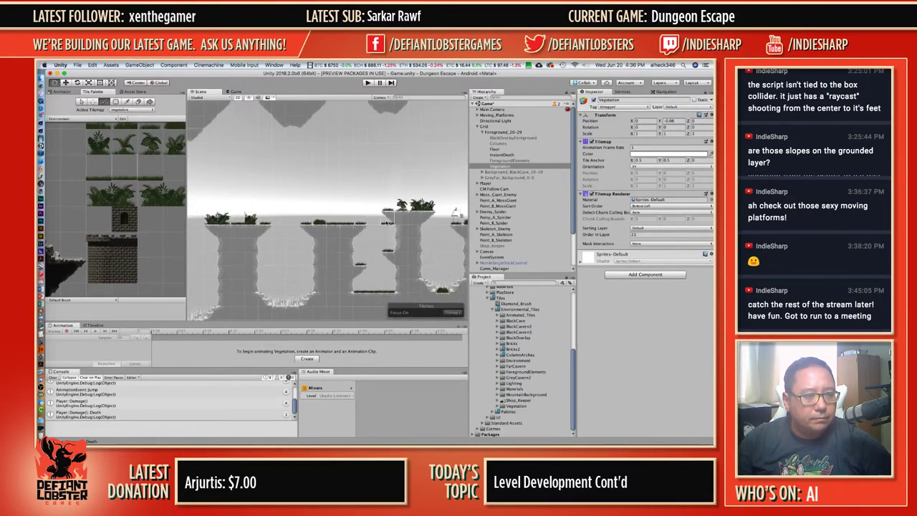
middle_click_drag(393, 218, 181, 196)
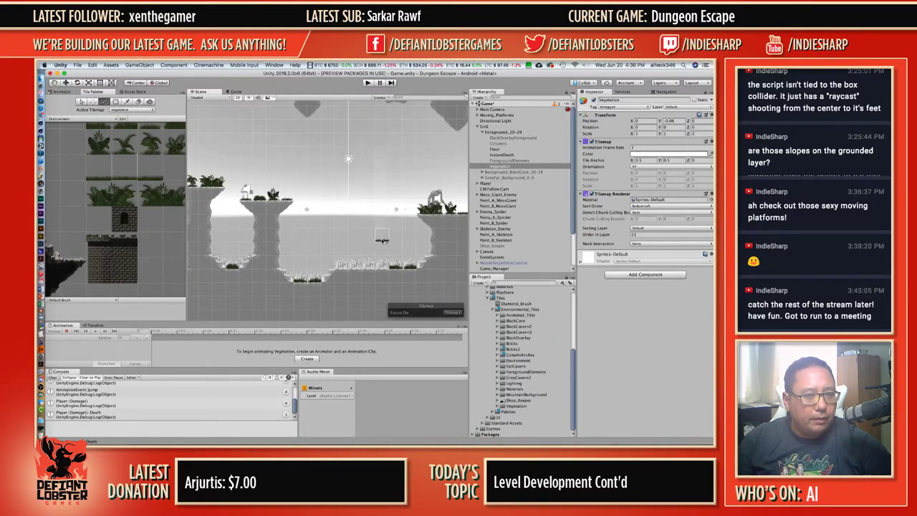
mouse_move(385, 241)
middle_mouse_down()
mouse_move(332, 225)
mouse_move(359, 226)
middle_mouse_up()
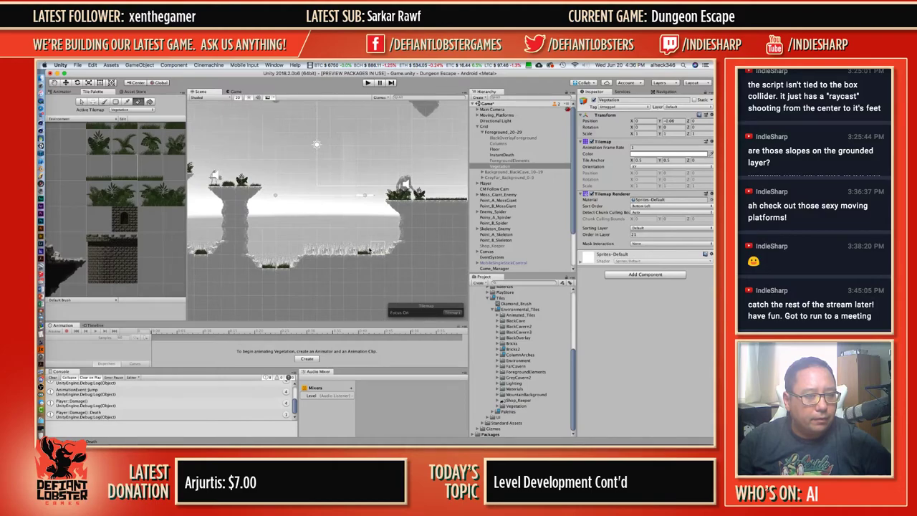
left_click_drag(380, 250, 351, 250, "shift")
left_click_drag(290, 263, 254, 264, "shift")
middle_click_drag(253, 263, 374, 268)
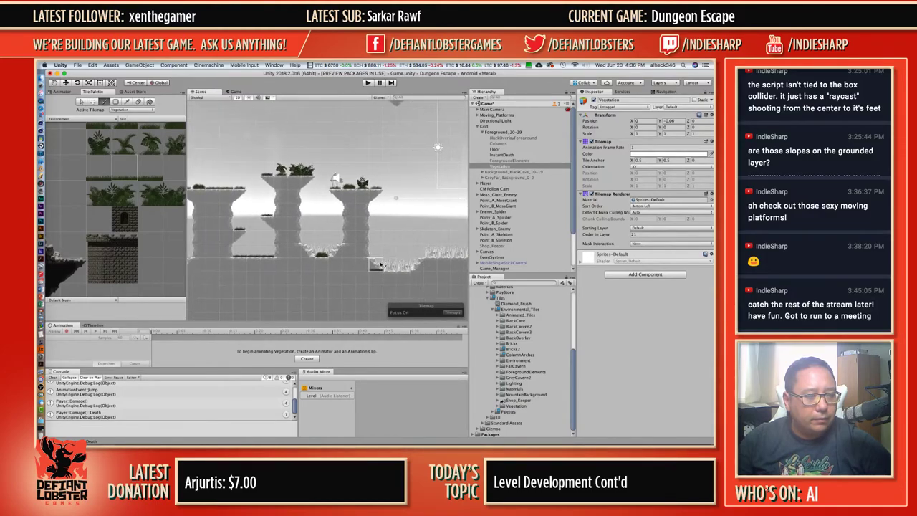
Paint the grass strip across the rest of the ledge past the wide pit, adding a single fern and a wide bush near its far end.
scroll(353, 263, "down", 4)
scroll(344, 231, "up", 5)
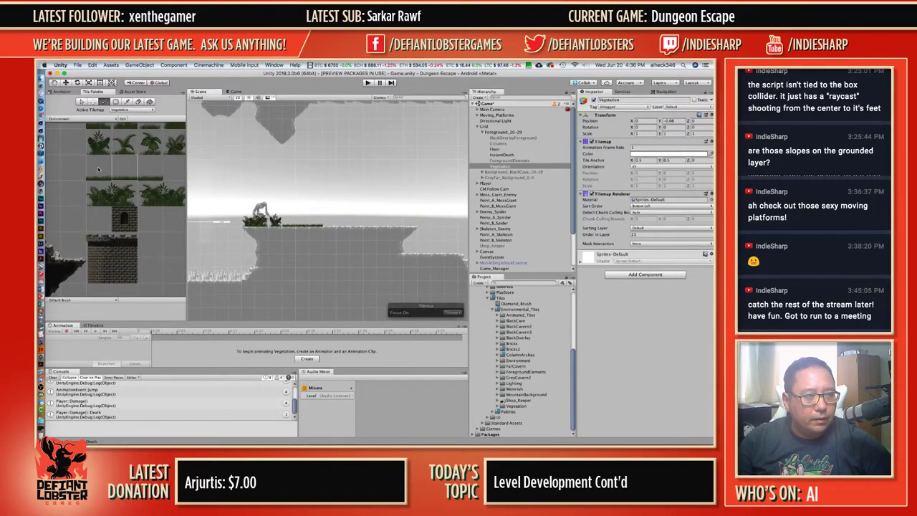
left_click(137, 172)
left_click_drag(149, 172, 150, 172)
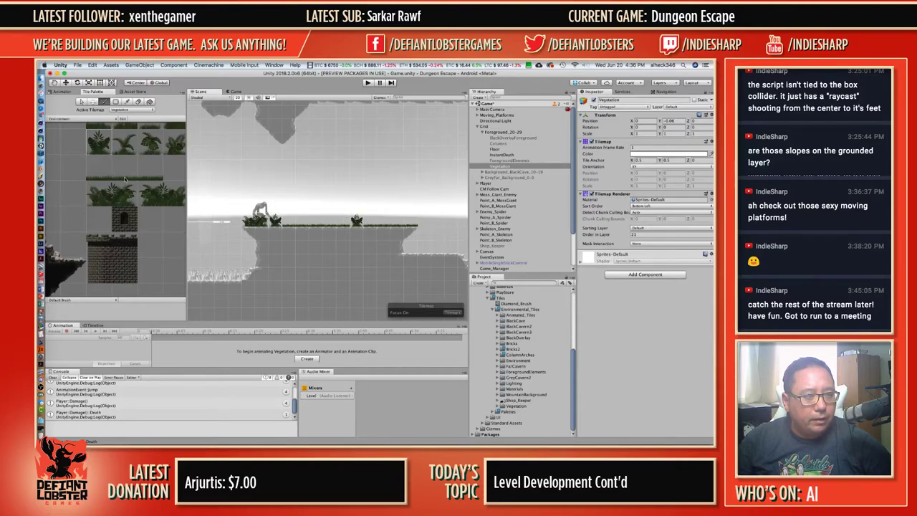
left_click(163, 202)
left_click(391, 220)
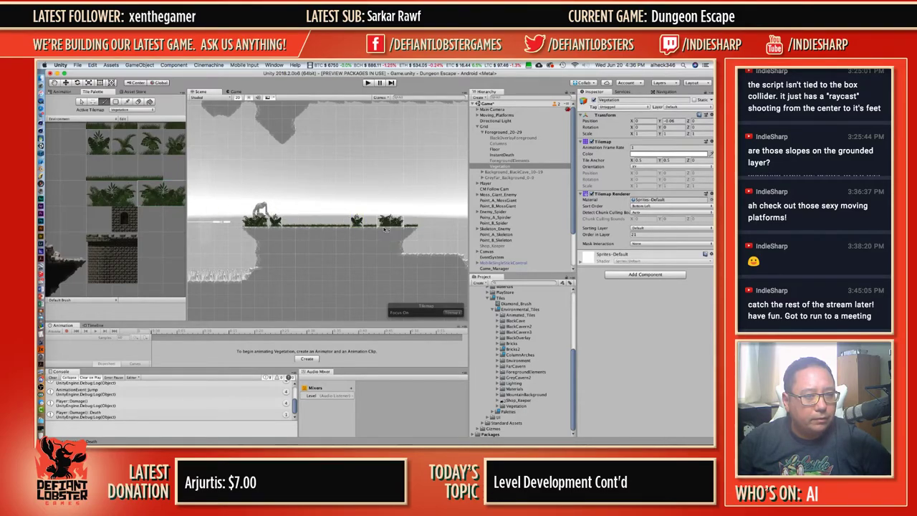
Pick the rounded grass tuft from the palette's top row and paint it at the ledge's end beside the wide bush.
middle_click_drag(381, 249, 236, 209)
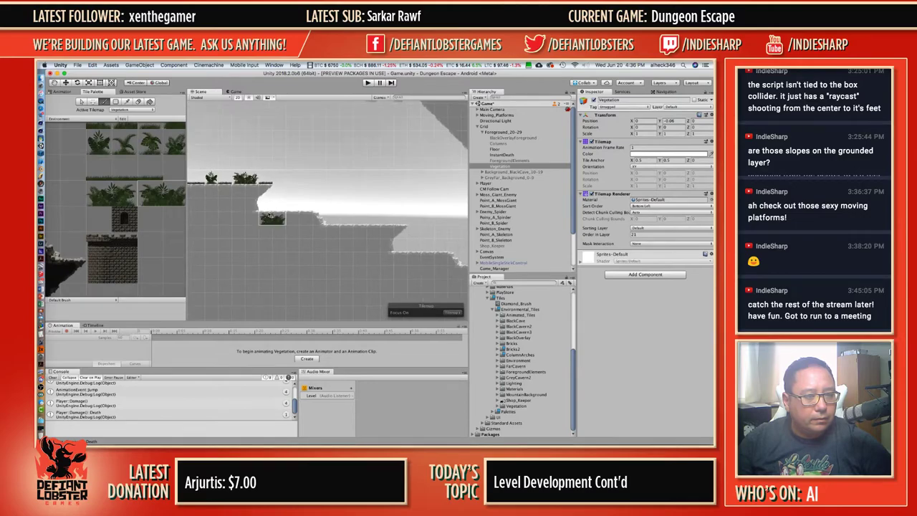
scroll(274, 213, "up", 5)
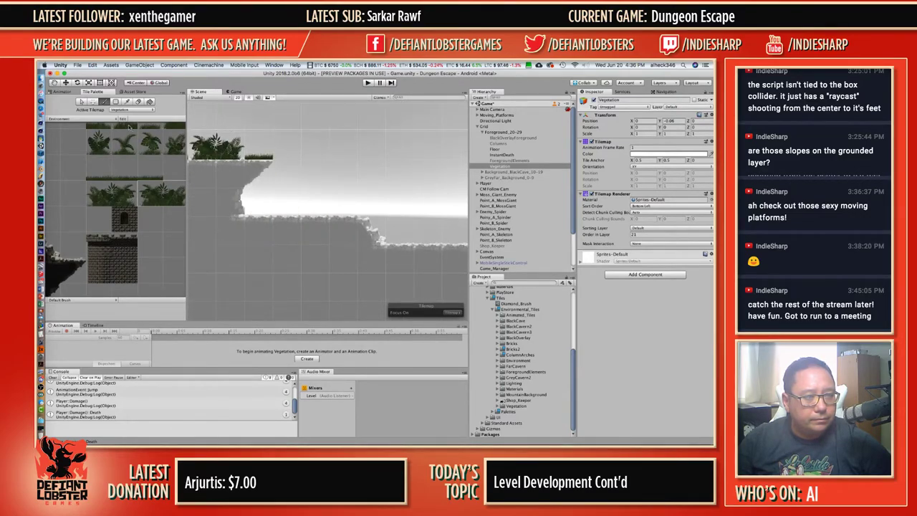
scroll(125, 187, "down", 2)
middle_click_drag(124, 187, 96, 205)
left_click(67, 202)
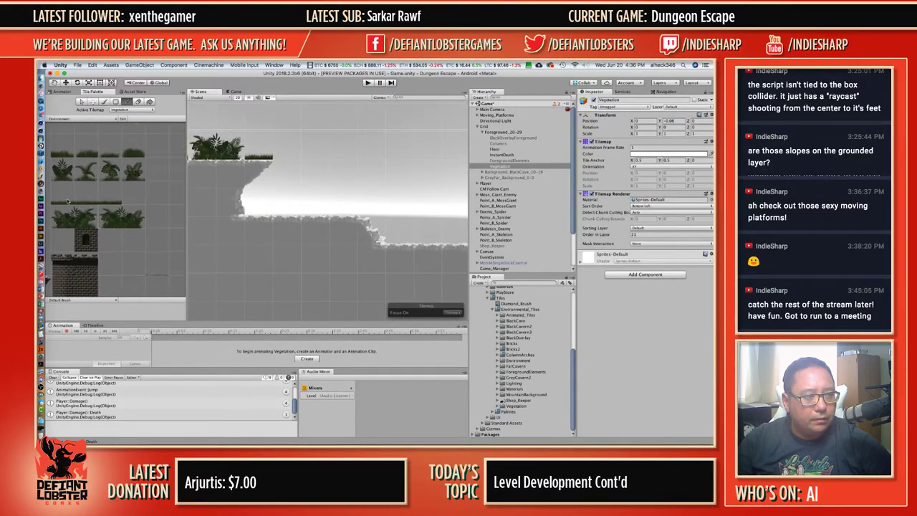
left_click(133, 148)
left_click(260, 152)
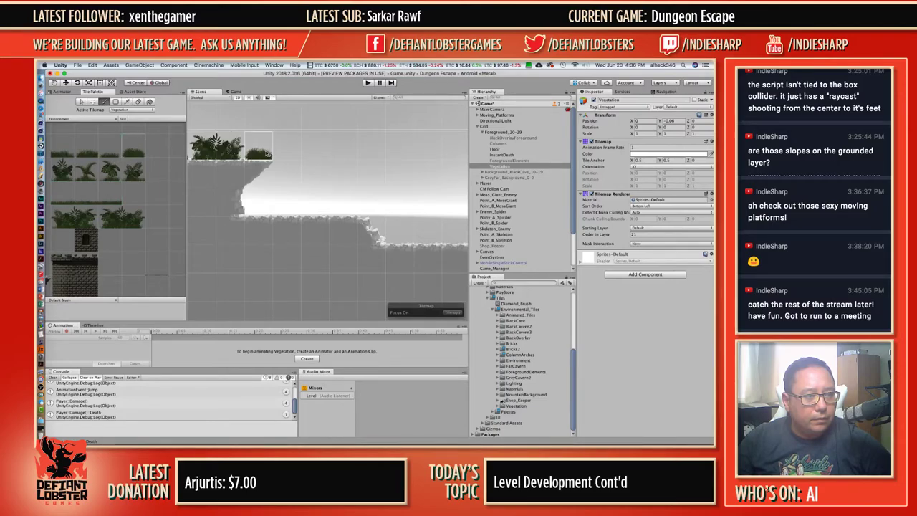
Select the three-tile grass strip and paint it along the first two ledges of the descending slope.
middle_click_drag(204, 190, 401, 187)
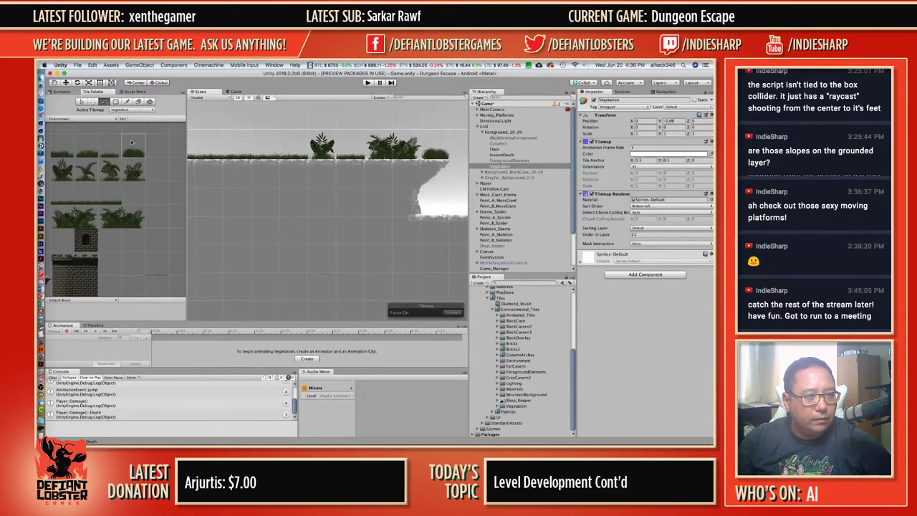
middle_click_drag(297, 176, 387, 174)
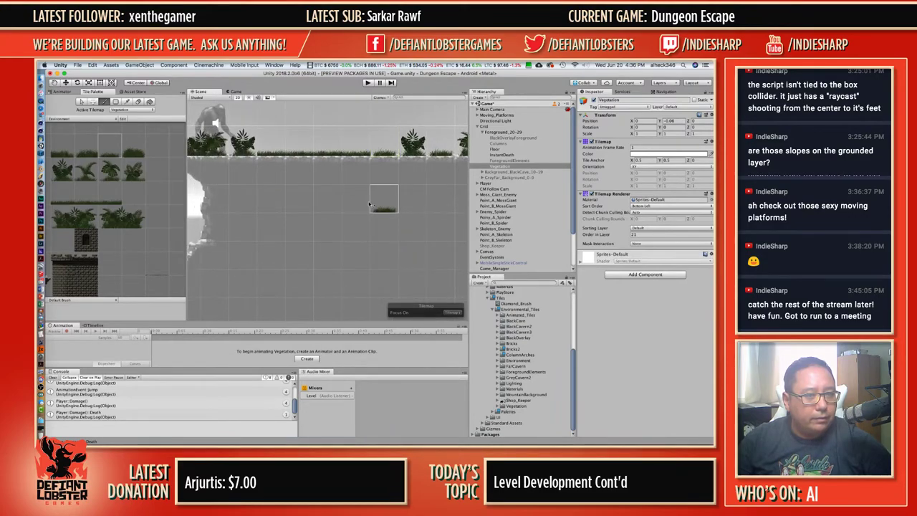
scroll(372, 197, "down", 3)
scroll(415, 199, "down", 3)
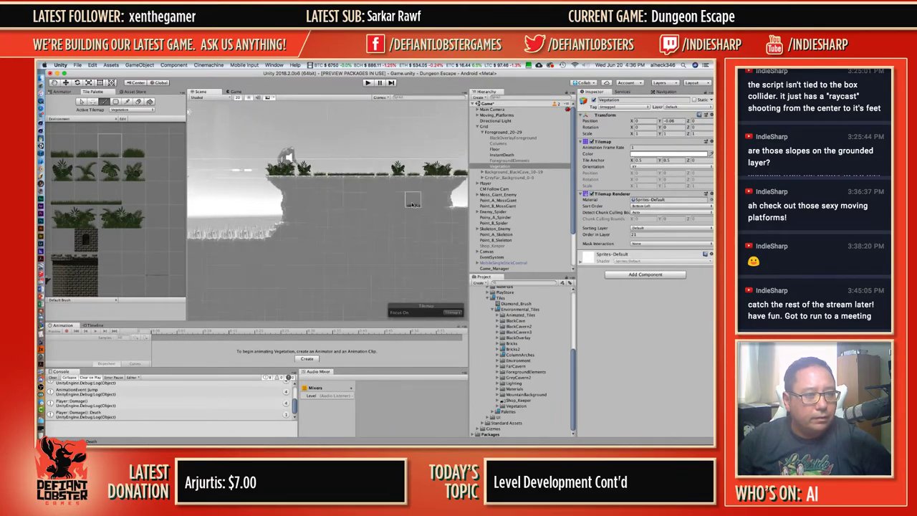
mouse_move(346, 195)
middle_mouse_down()
mouse_move(442, 190)
mouse_move(210, 150)
middle_mouse_up()
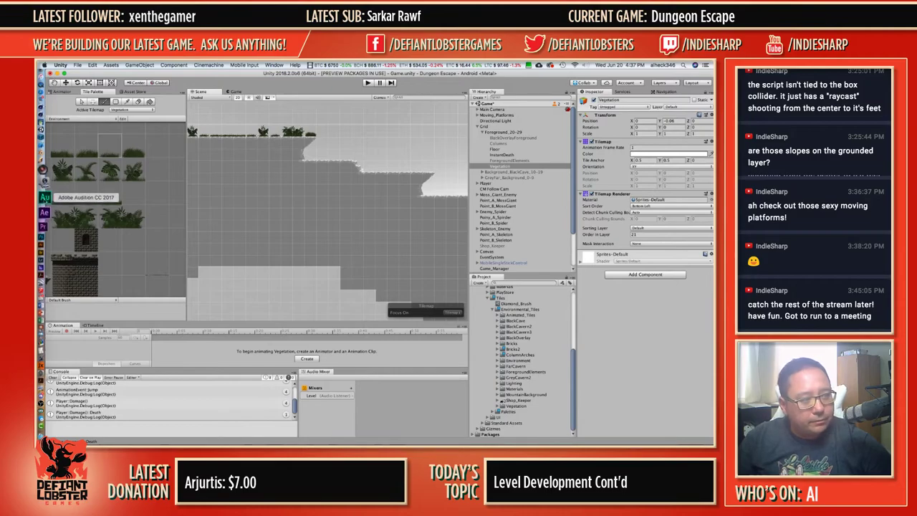
left_click(62, 197)
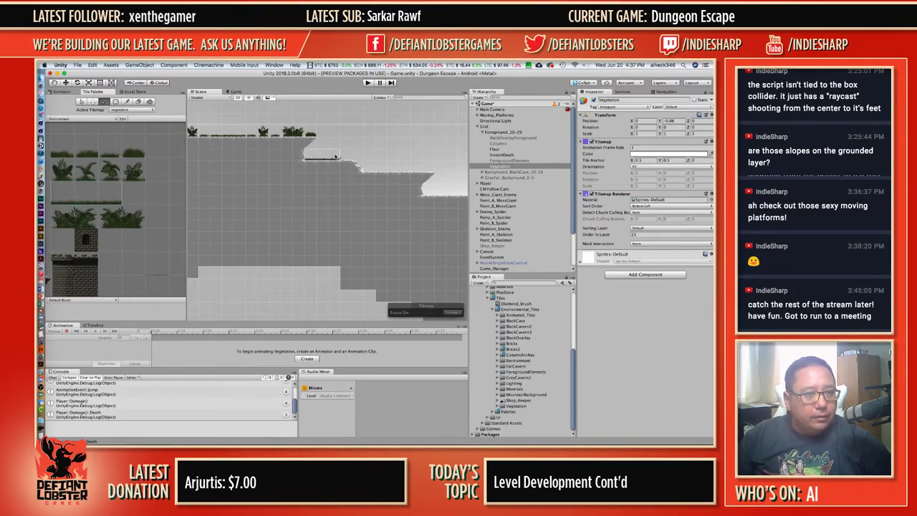
left_click_drag(323, 155, 402, 162)
left_click(425, 166)
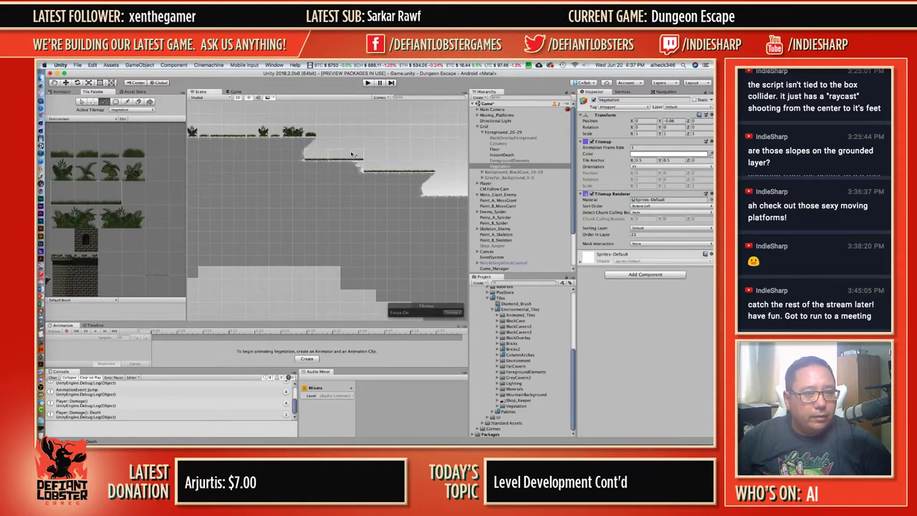
Continue the grass strip along the three lower ledges, ending at the edge of the vertical drop.
middle_click_drag(403, 182, 291, 183)
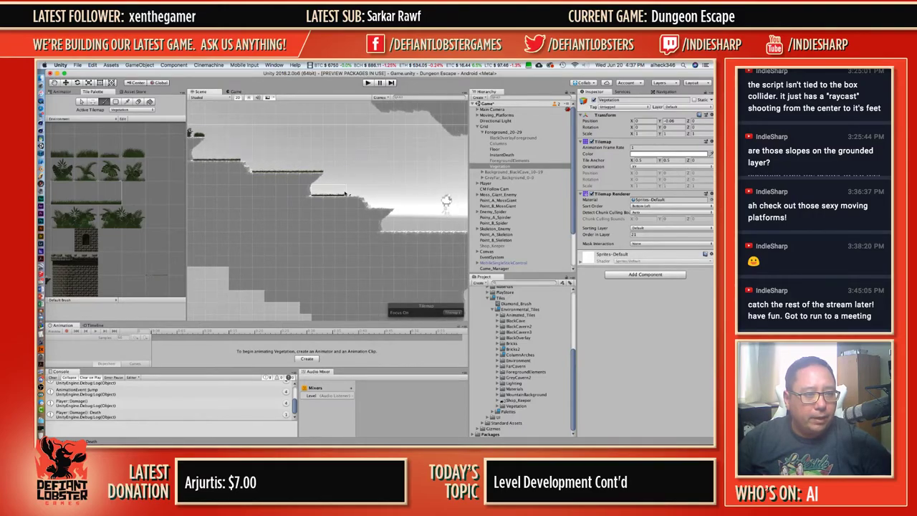
left_click(406, 206)
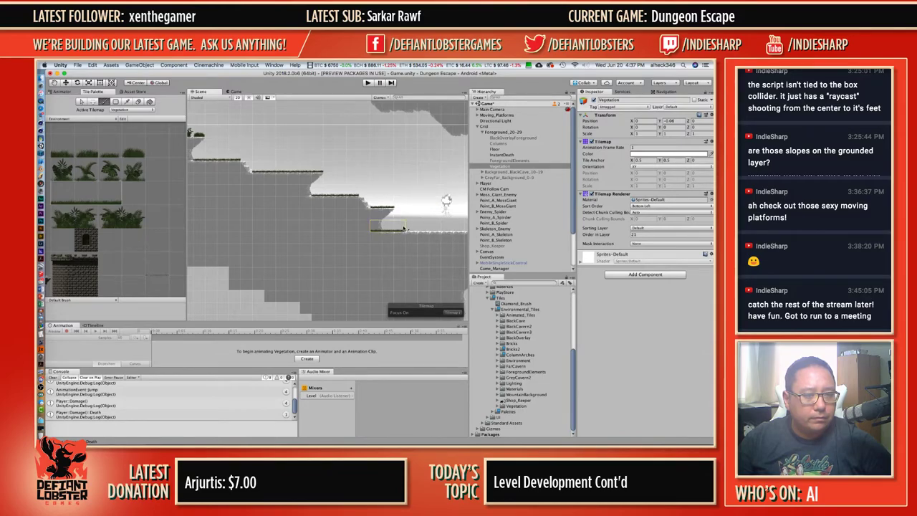
left_click(403, 228)
middle_click_drag(441, 229, 321, 231)
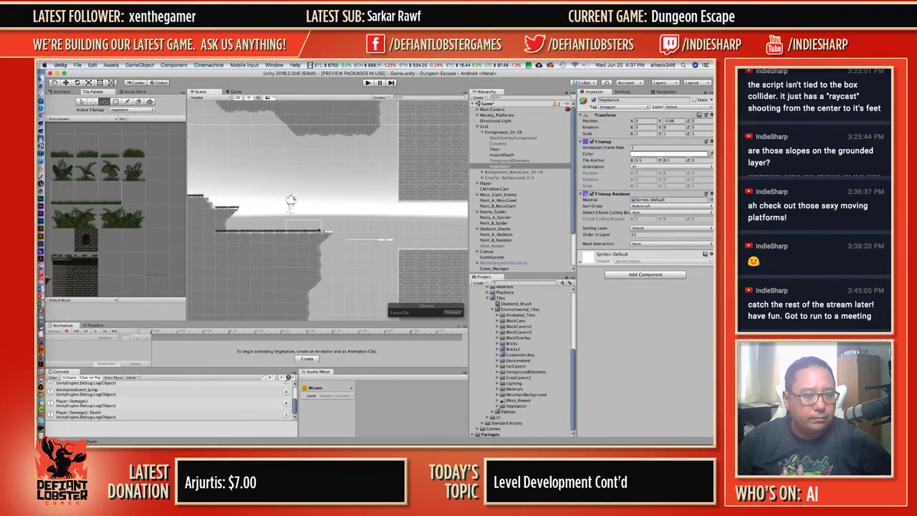
Place wide bushes on three of the descending ledges and small grass tufts at both ends of the lowest one.
scroll(358, 219, "down", 5)
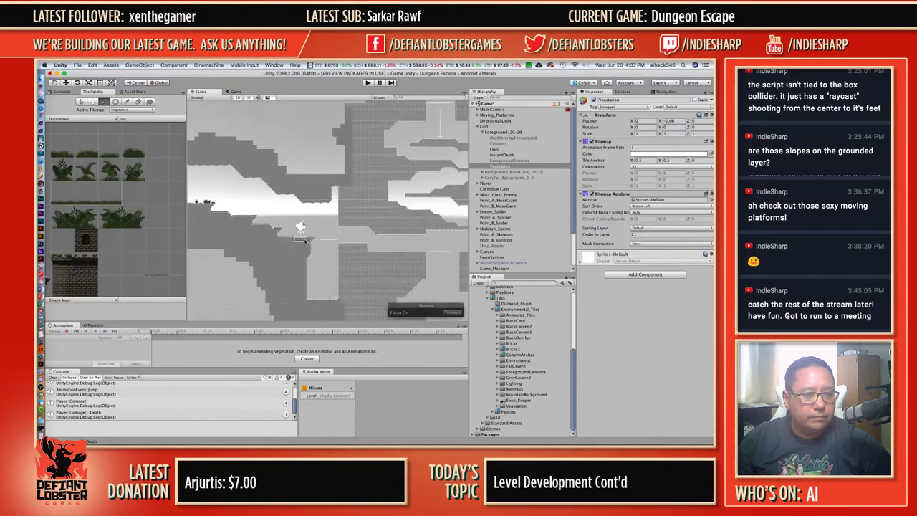
scroll(362, 219, "up", 5)
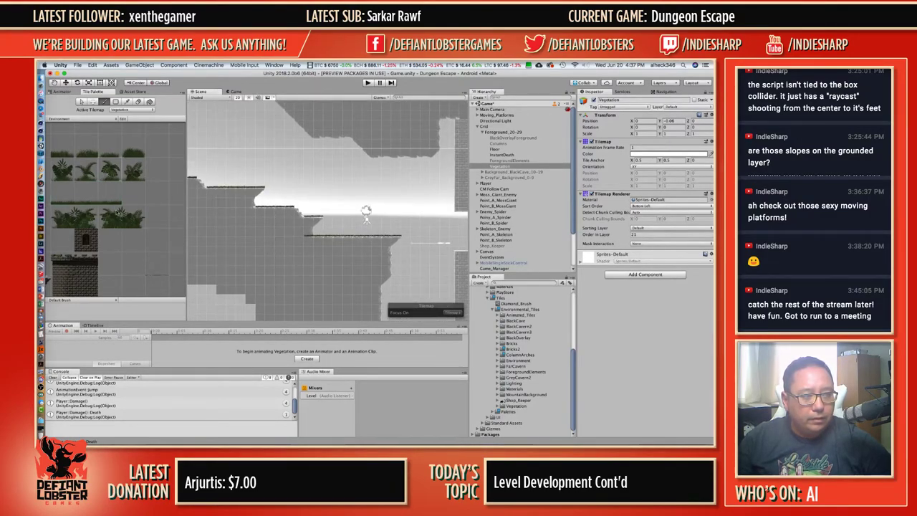
left_click(301, 206)
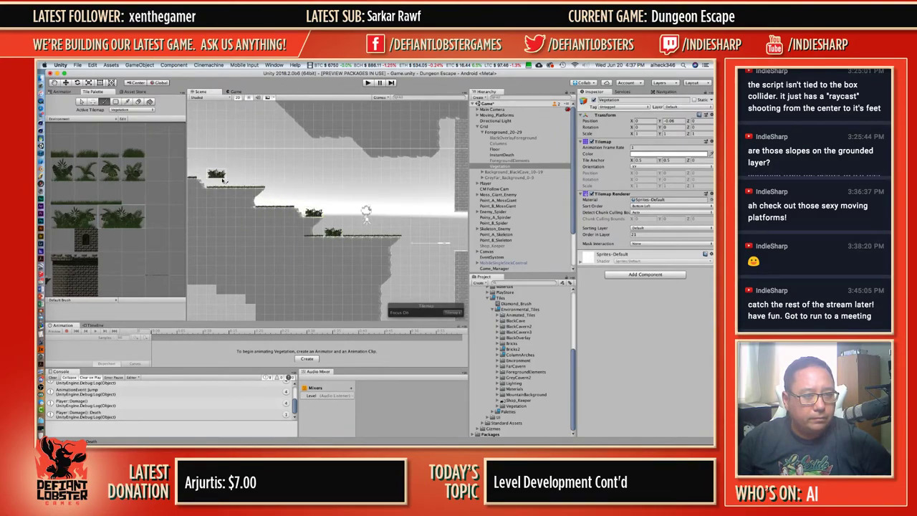
left_click(221, 182)
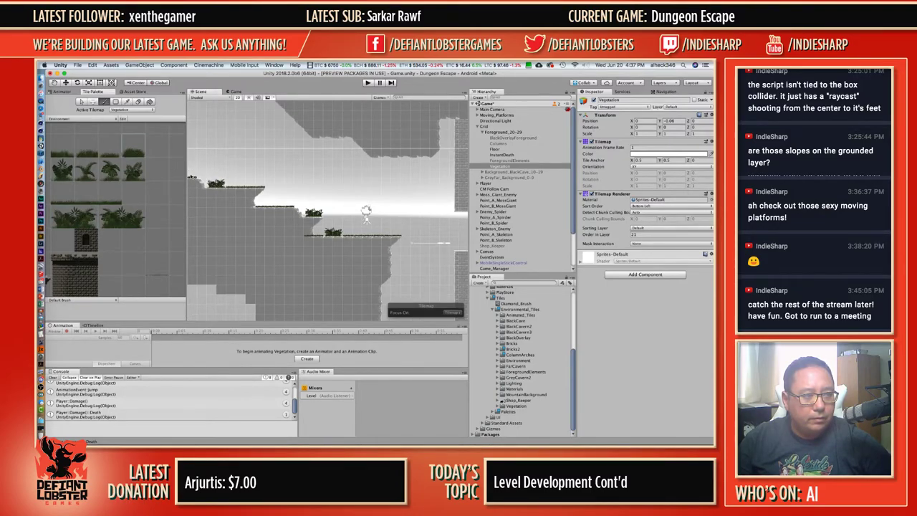
left_click(338, 231)
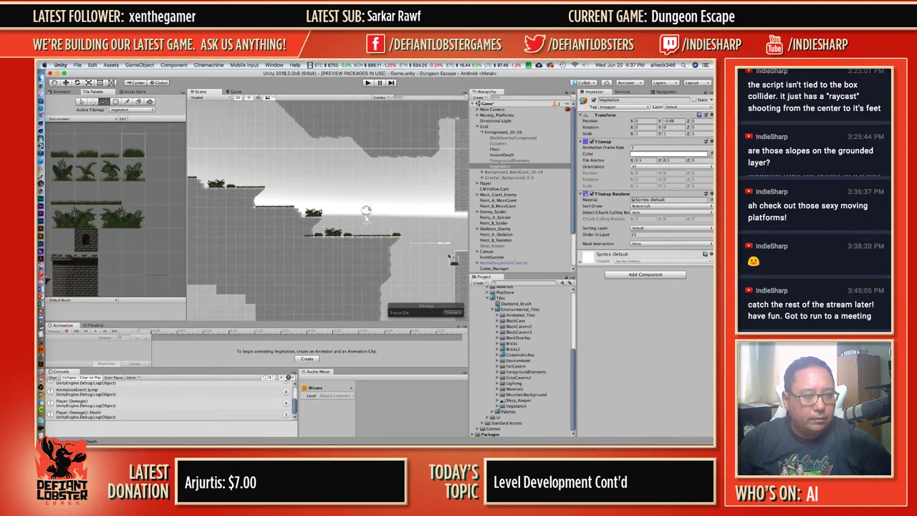
Paint a wide bush at the left end of the cave's upper ledge and a small grass tuft beside it.
scroll(412, 244, "down", 2)
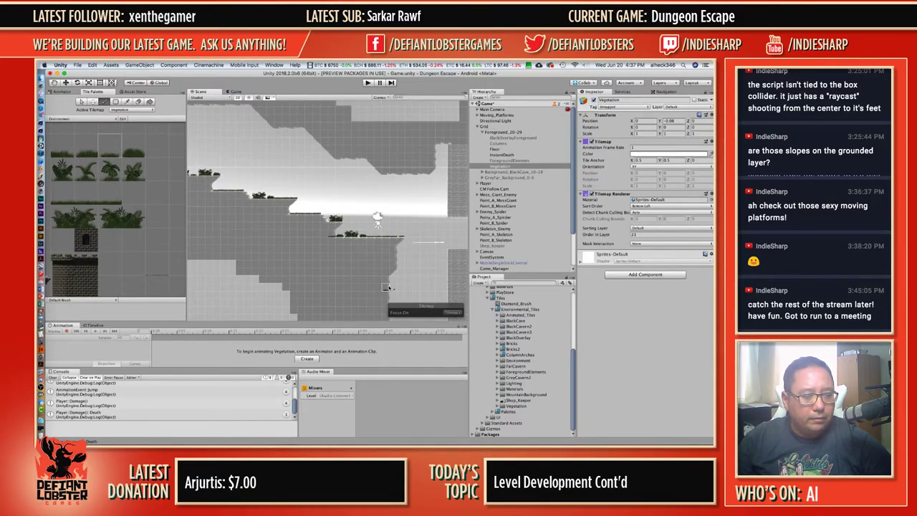
scroll(387, 288, "down", 2)
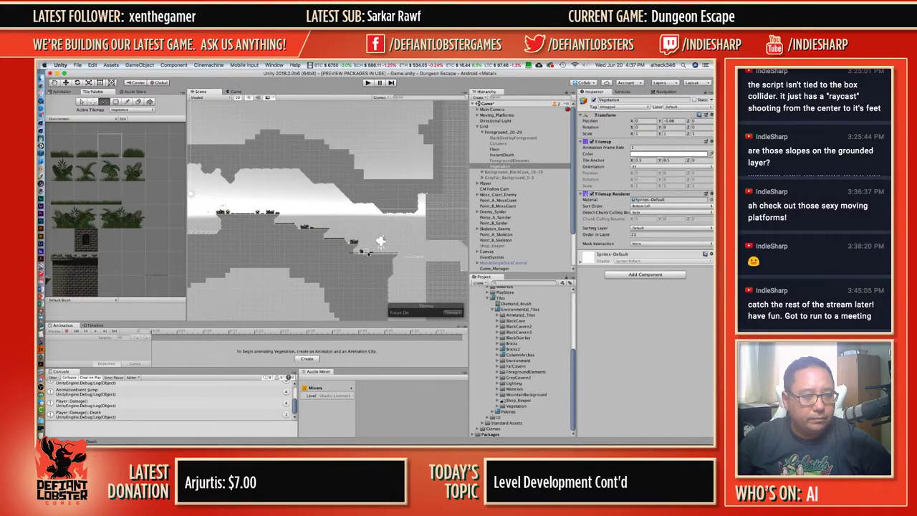
scroll(384, 269, "down", 2)
middle_click_drag(270, 233, 455, 219)
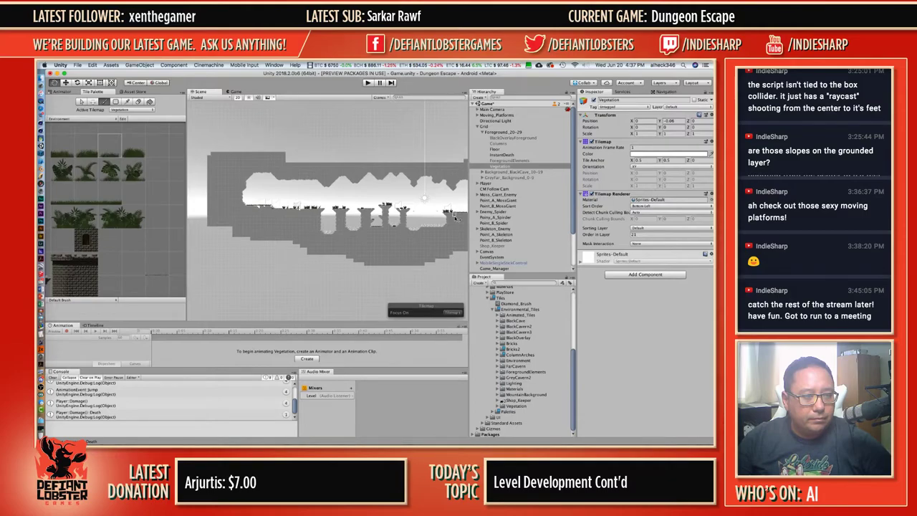
scroll(249, 219, "up", 5)
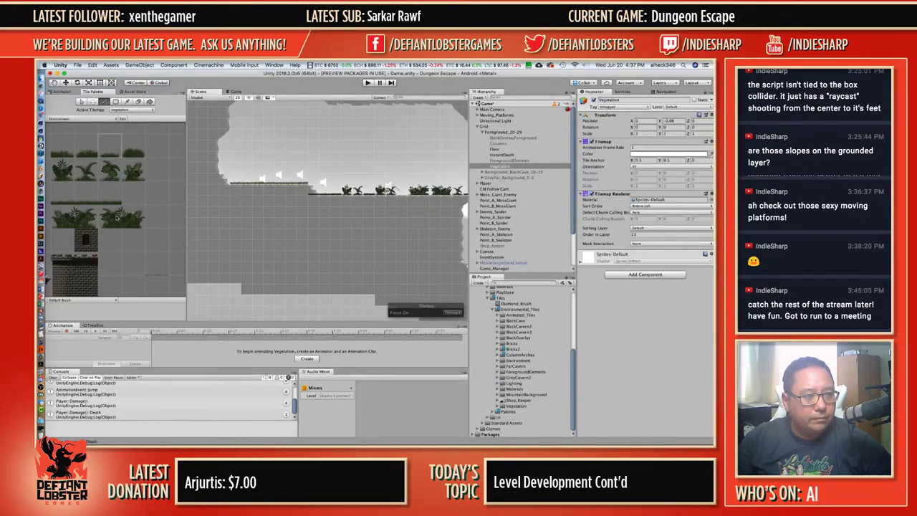
left_click(127, 102)
left_click(132, 220)
left_click(242, 179)
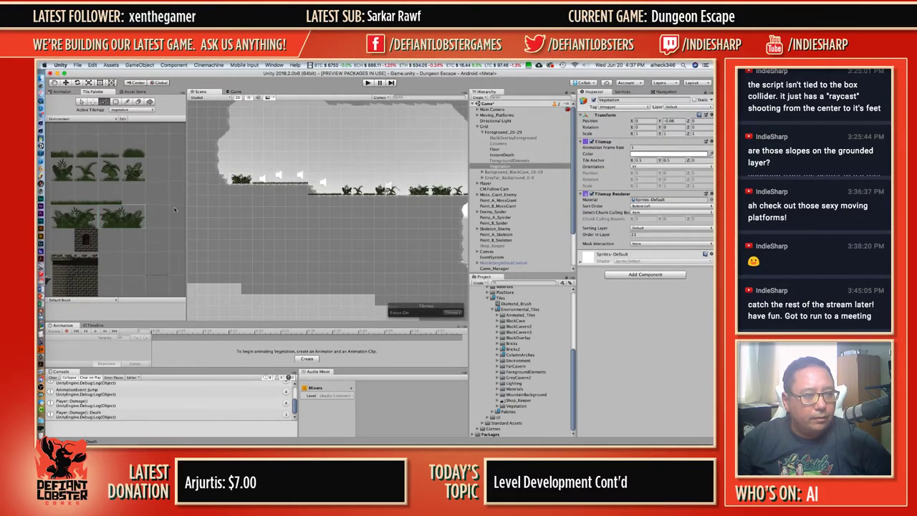
left_click(86, 152)
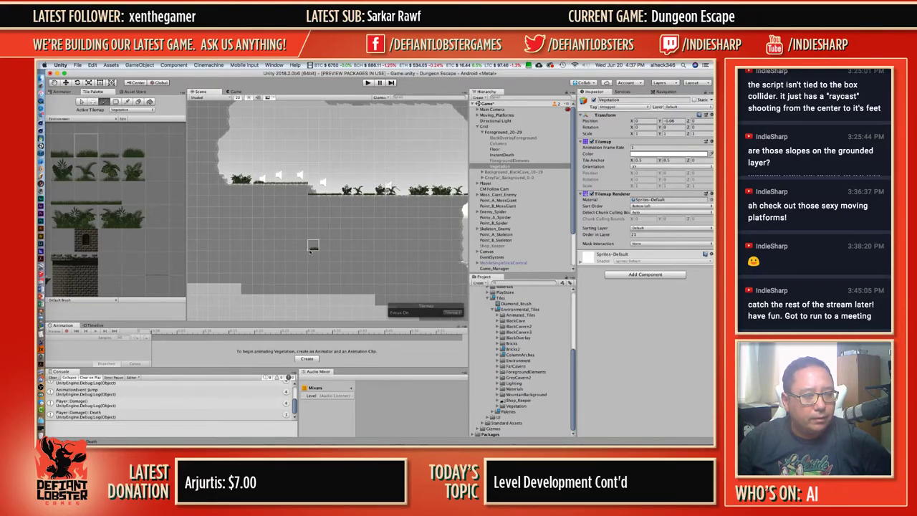
scroll(311, 249, "down", 3)
left_click_drag(373, 227, 241, 202, "alt")
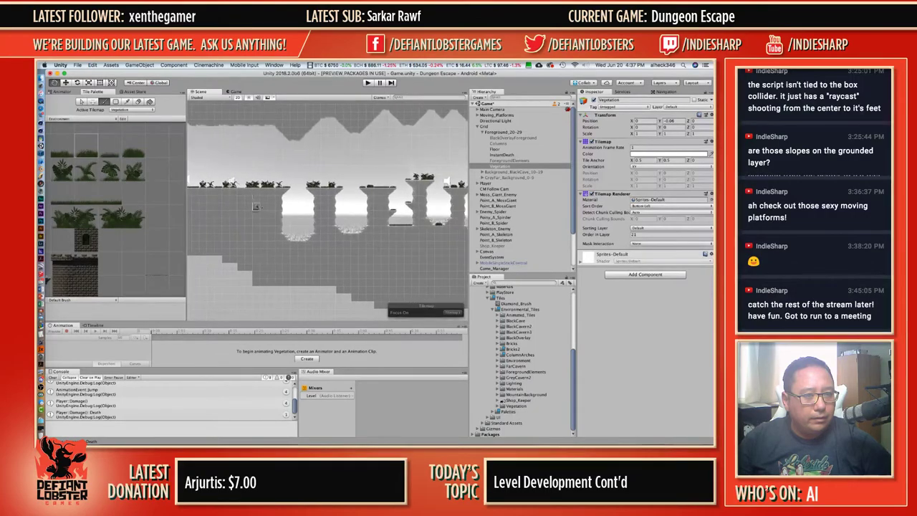
scroll(380, 224, "up", 3)
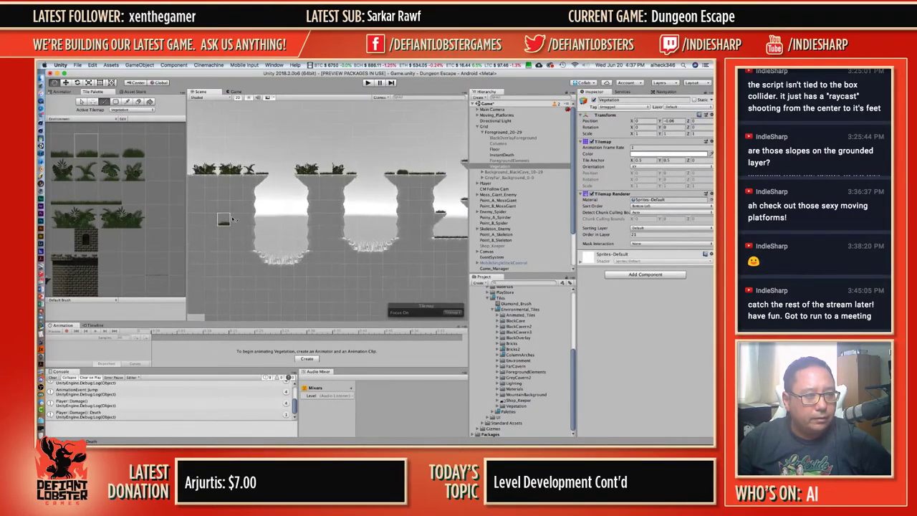
Select the three-tile grass strip and paint it on the overhang beyond the cave shaft and the raised ledge beside it.
scroll(349, 242, "down", 3)
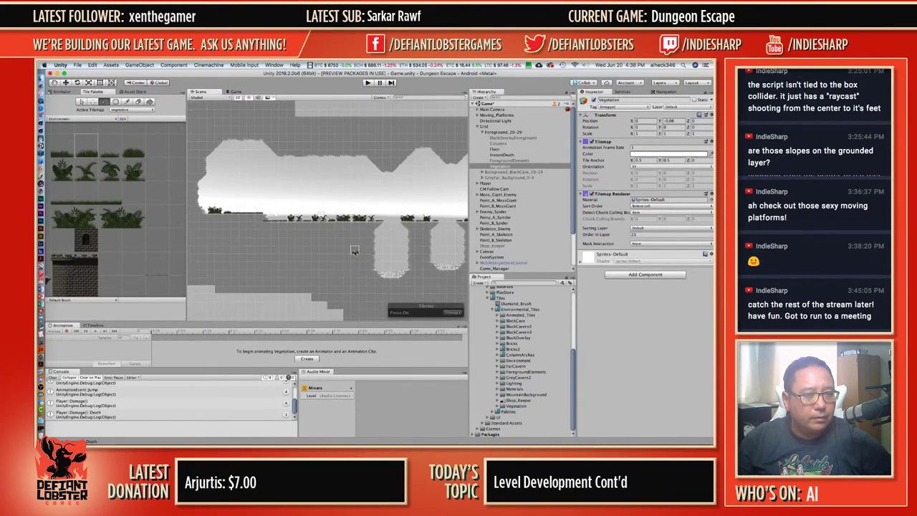
middle_click_drag(409, 232, 222, 195)
middle_click_drag(426, 213, 263, 211)
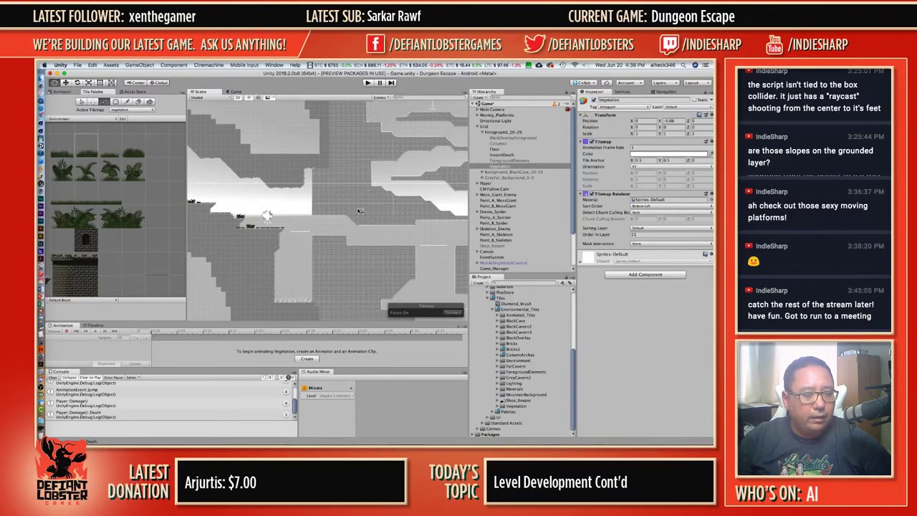
middle_click_drag(358, 208, 253, 316)
middle_click_drag(416, 222, 294, 248)
scroll(293, 250, "up", 5)
middle_click_drag(385, 207, 353, 223)
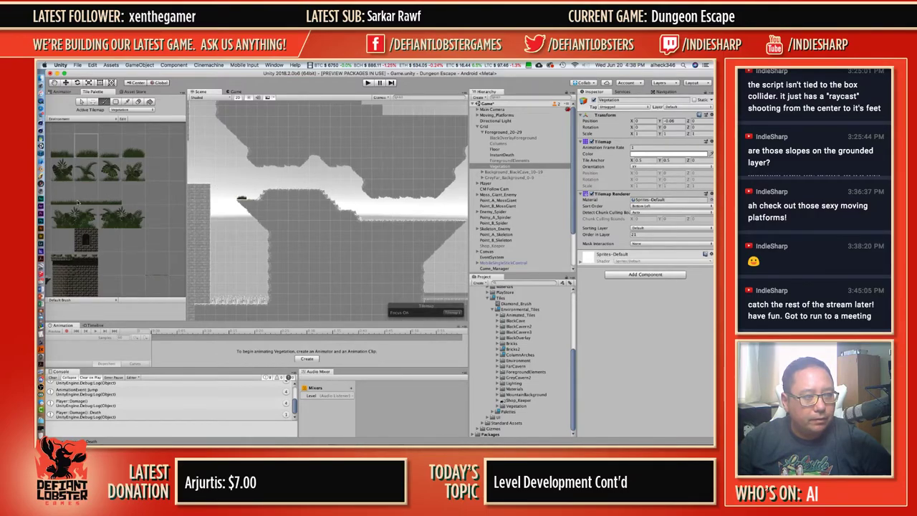
left_click_drag(64, 201, 132, 200)
left_click(283, 195)
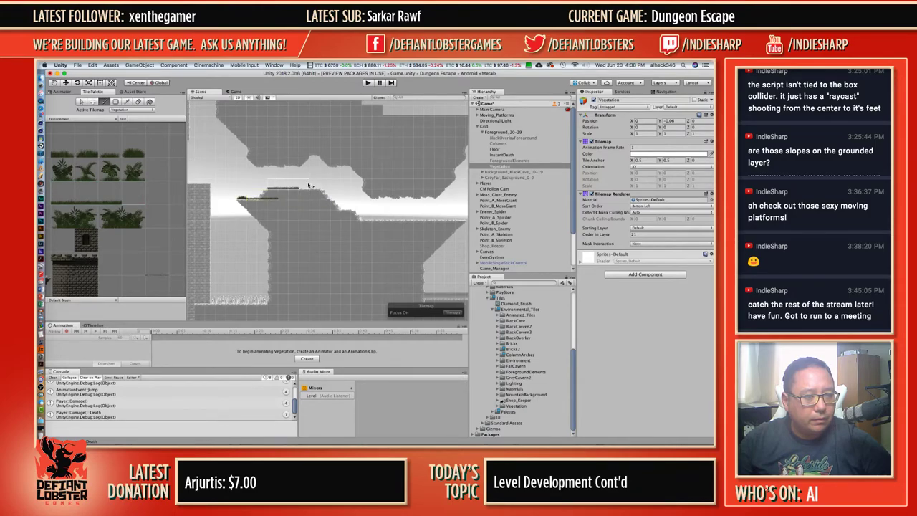
Continue the grass strip along the full length of the long ledge below the steps.
left_click(401, 217)
left_click(422, 218)
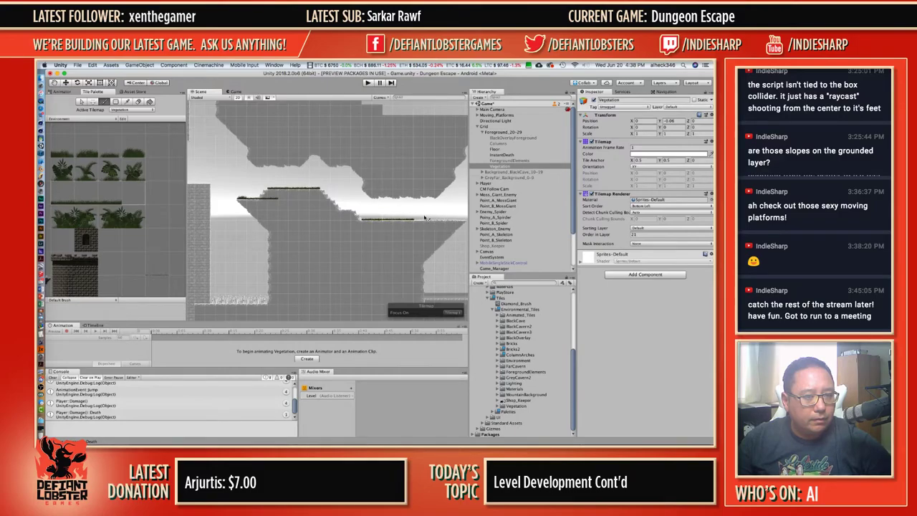
middle_click_drag(463, 220, 422, 220)
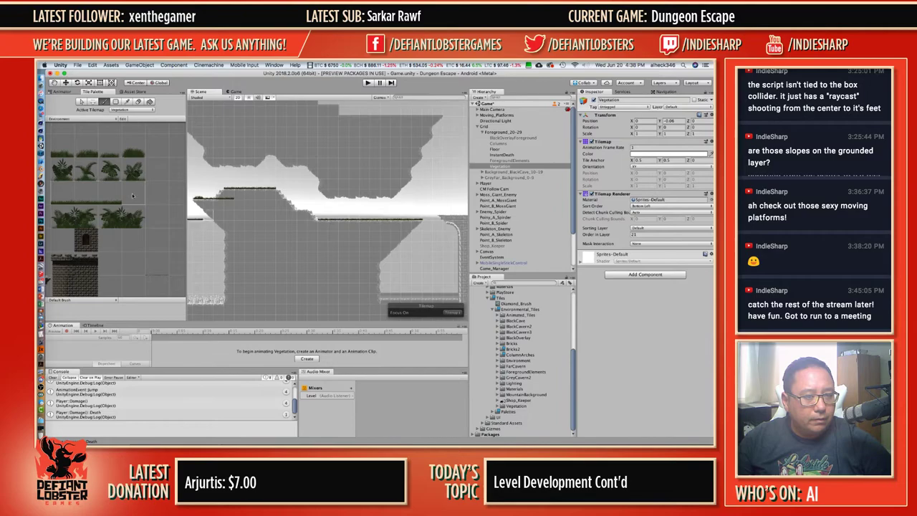
Paint small grass tufts on the raised ledge and the long lower ledge, plus a small fern near the lower ledge's right end.
left_click(135, 148)
left_click(88, 150)
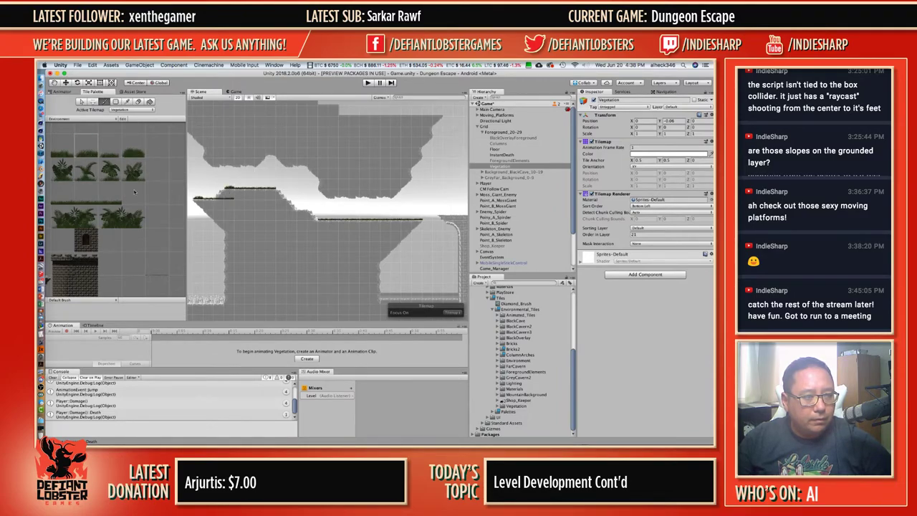
left_click(66, 155)
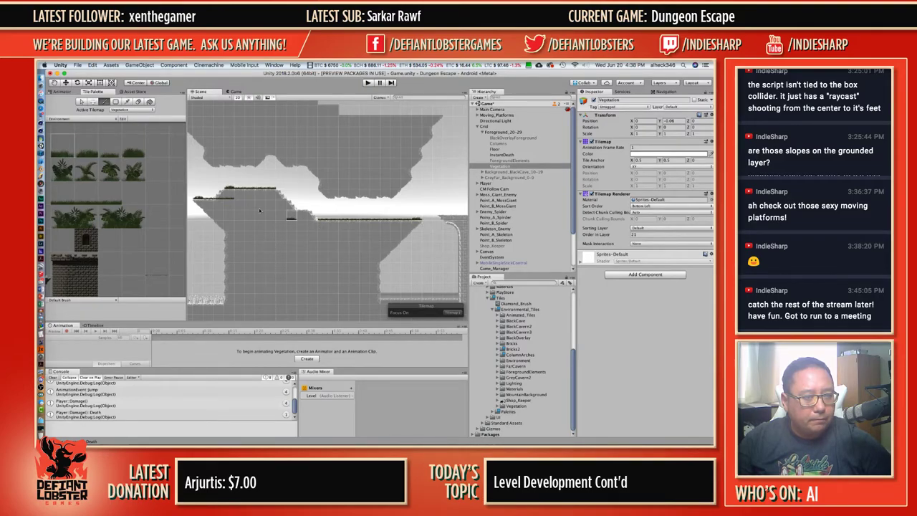
left_click(230, 188)
left_click(111, 151)
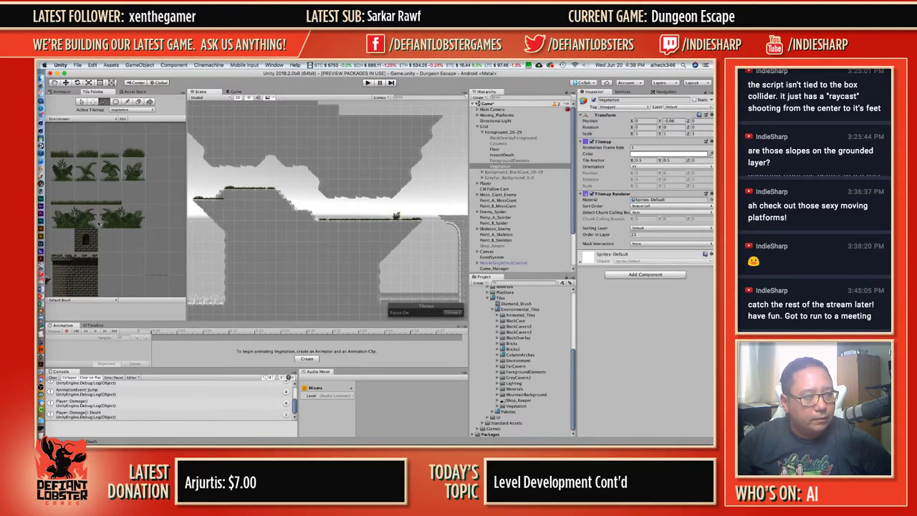
Place a wide bush near the left end of the long lower ledge and add varied grass tufts around the plants.
left_click_drag(88, 215, 66, 217)
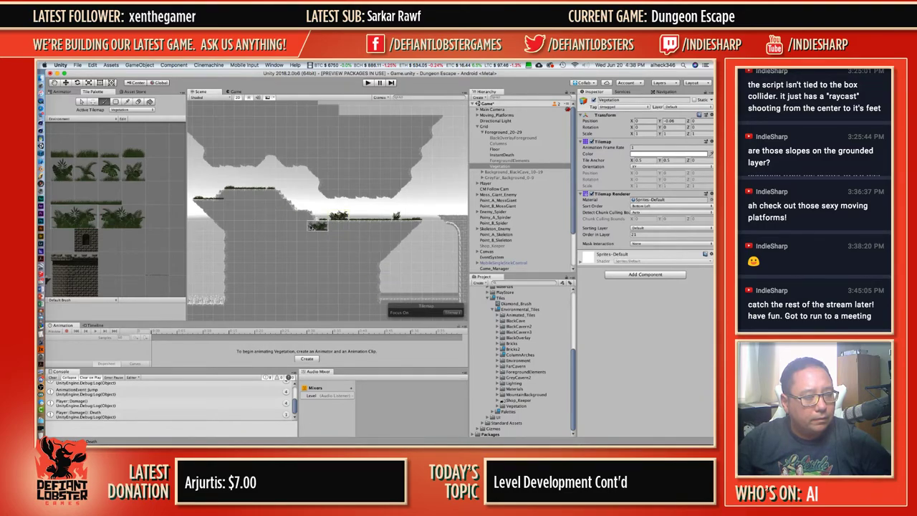
left_click(86, 146)
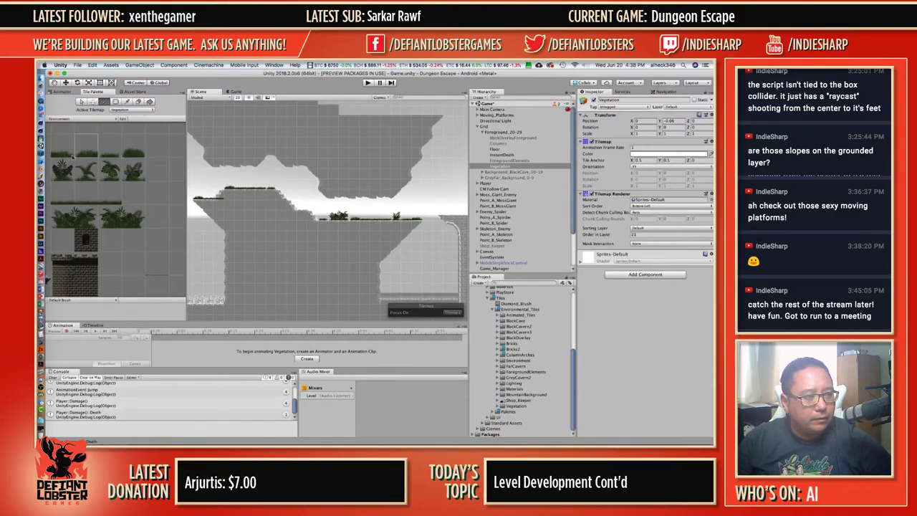
left_click(134, 147)
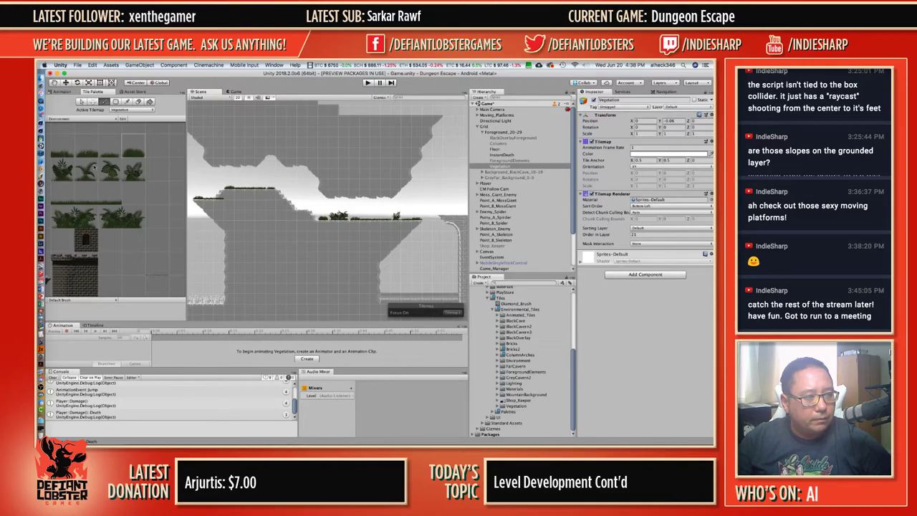
left_click(61, 147)
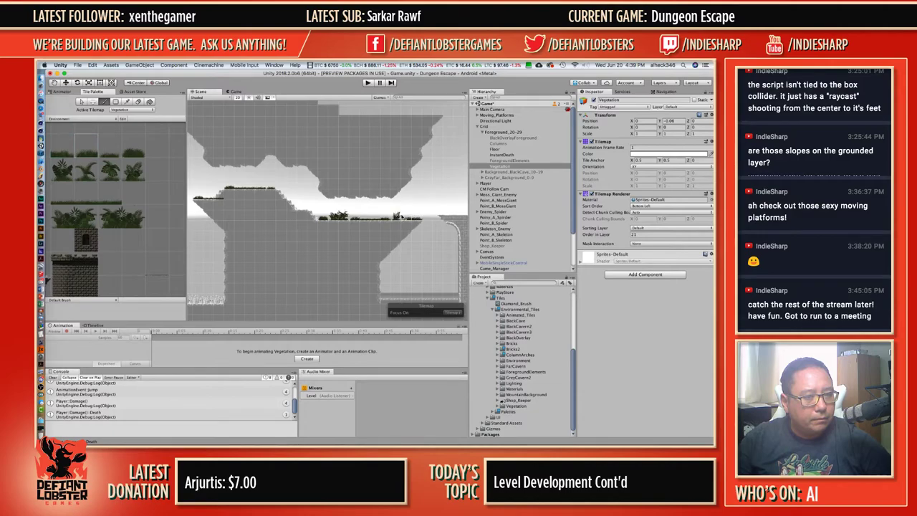
Paint a small grass tuft at the right end of the raised ledge.
scroll(365, 260, "down", 5)
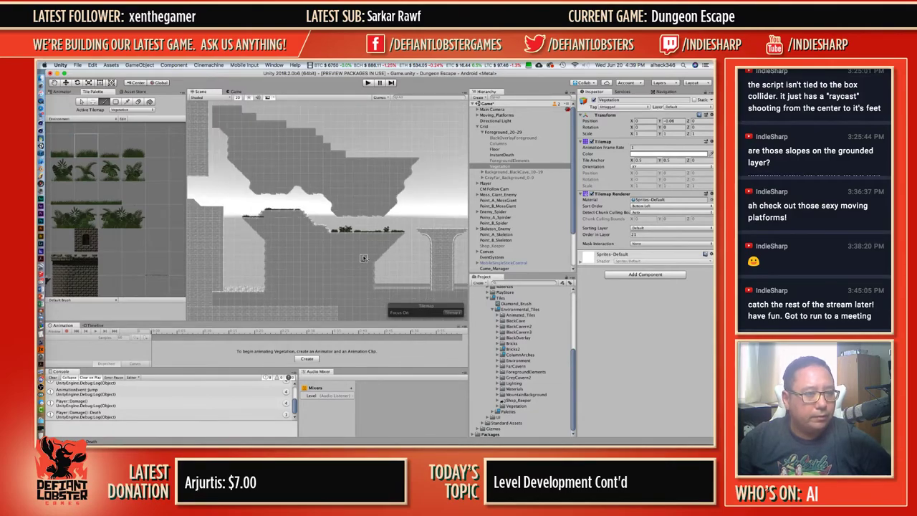
scroll(266, 200, "up", 4)
scroll(286, 217, "up", 8)
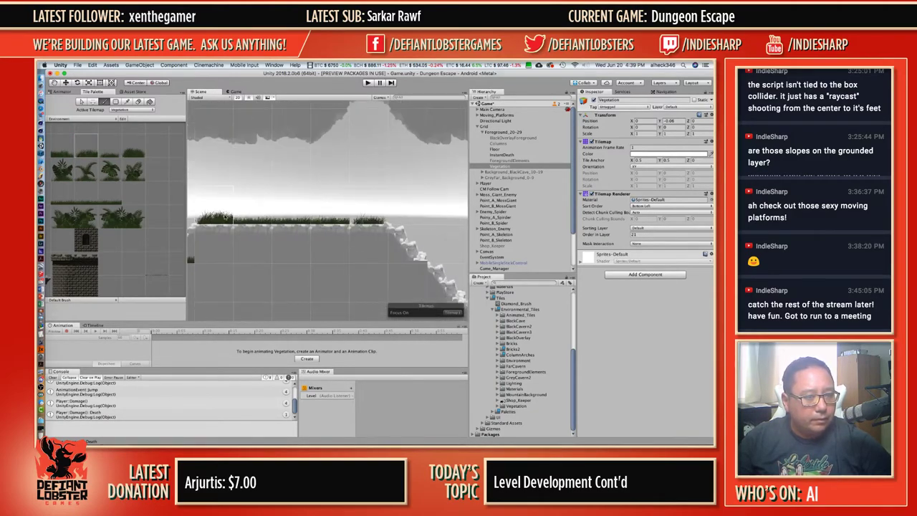
left_click(63, 147)
left_click(371, 221)
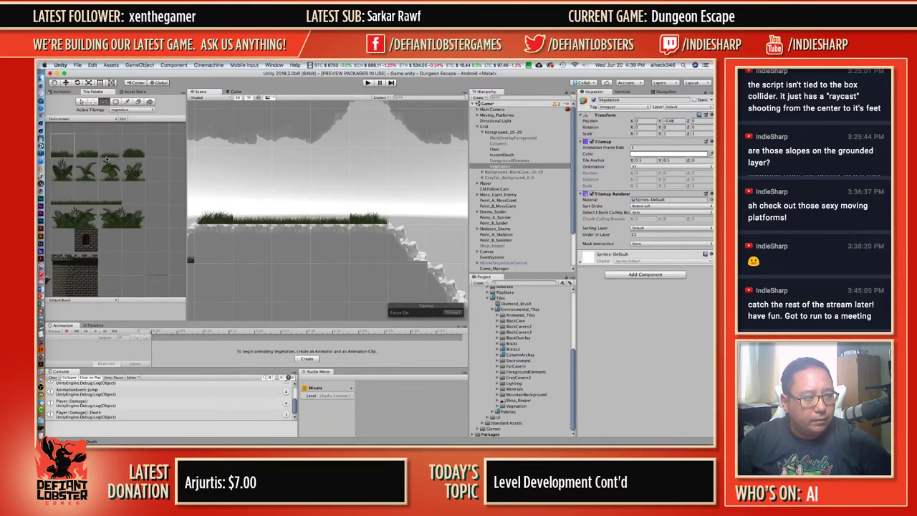
Place a wide bush in the middle of the raised ledge and paint varied grass tufts on both sides of it.
left_click(111, 216)
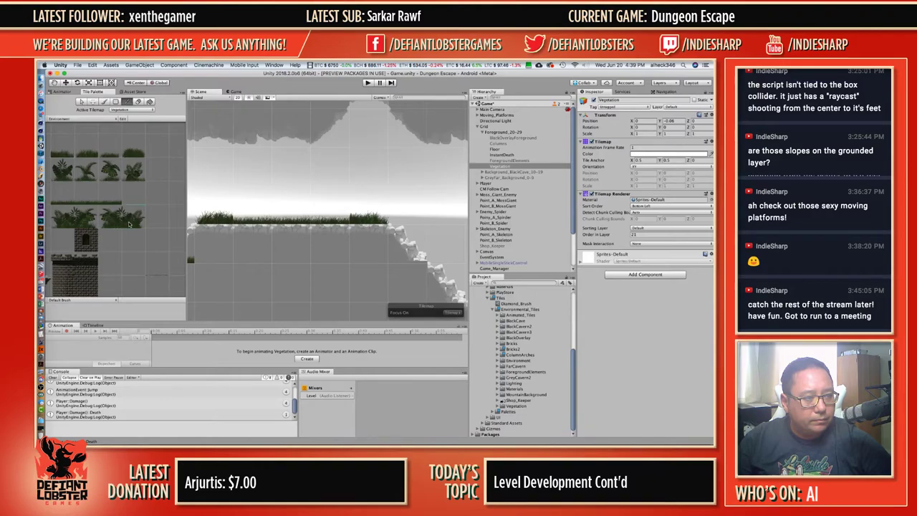
left_click(323, 210)
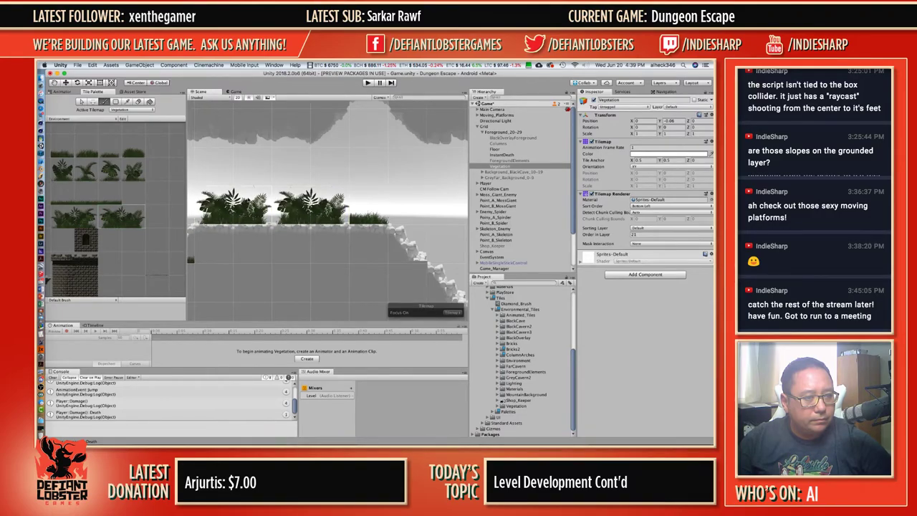
left_click(86, 146)
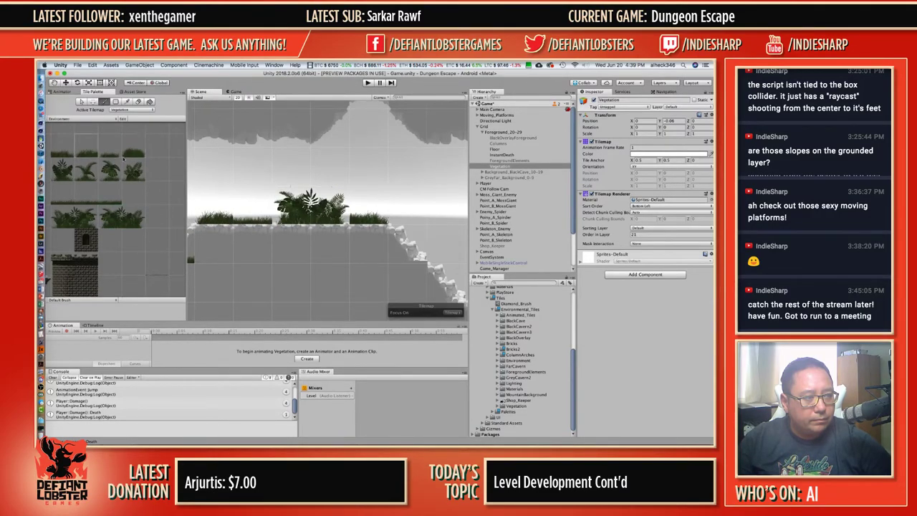
left_click(110, 151)
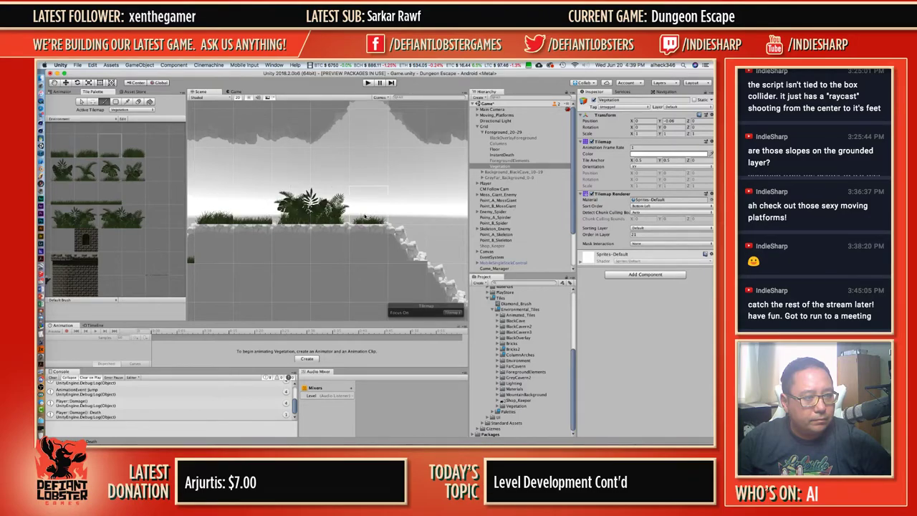
left_click(368, 219)
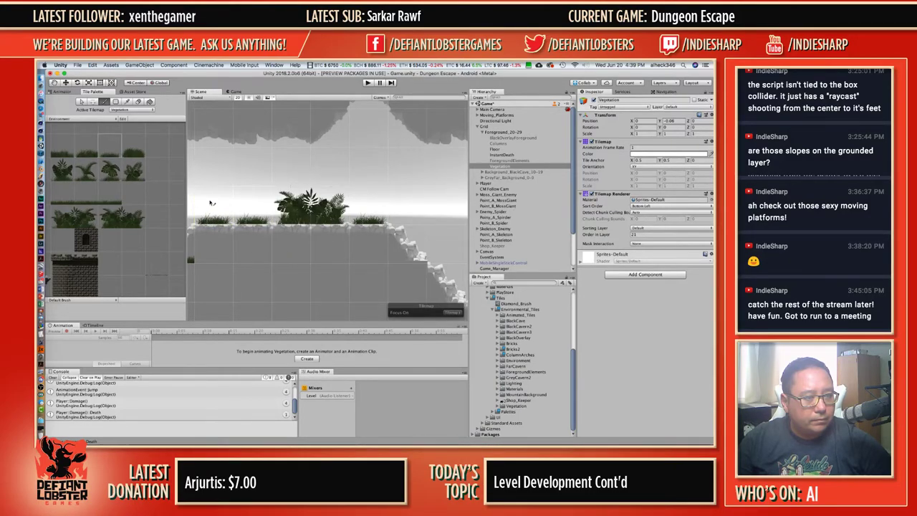
left_click(68, 152)
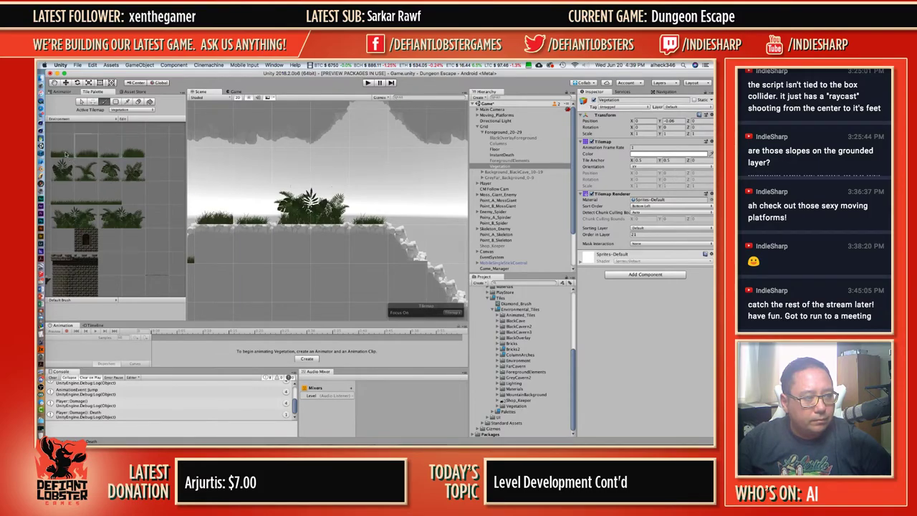
Examine the decorated ledges, the row of arches beyond them and the overall cave layout for areas still lacking vegetation.
scroll(343, 275, "down", 5)
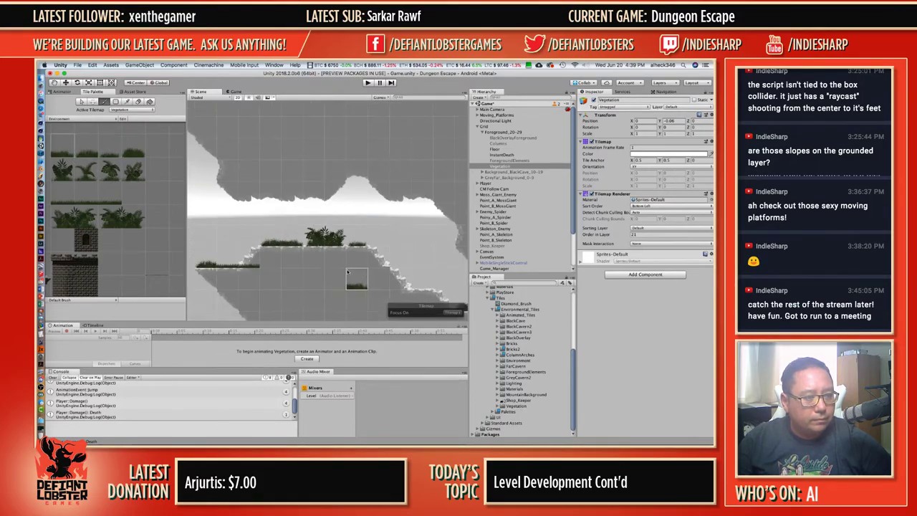
scroll(365, 251, "up", 2)
scroll(371, 254, "down", 2)
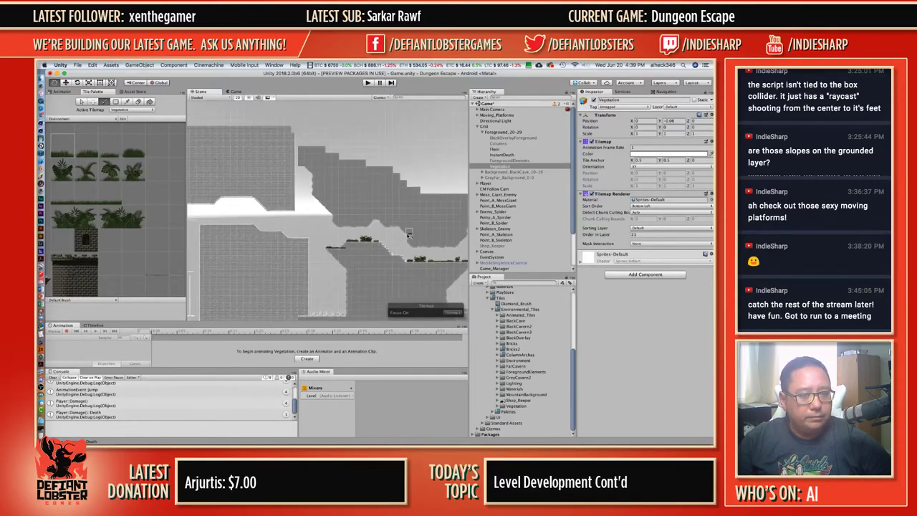
middle_click_drag(371, 254, 43, 170)
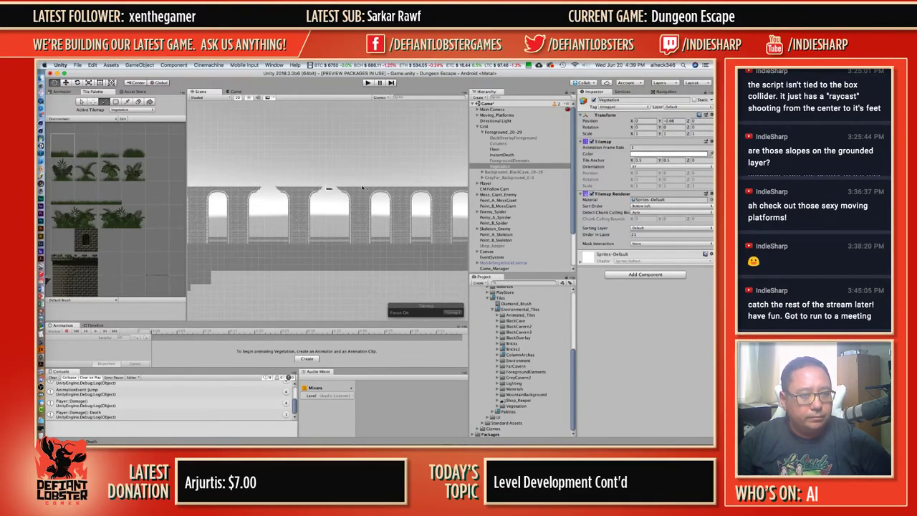
mouse_move(373, 188)
middle_mouse_down()
mouse_move(73, 187)
mouse_move(342, 185)
middle_mouse_up()
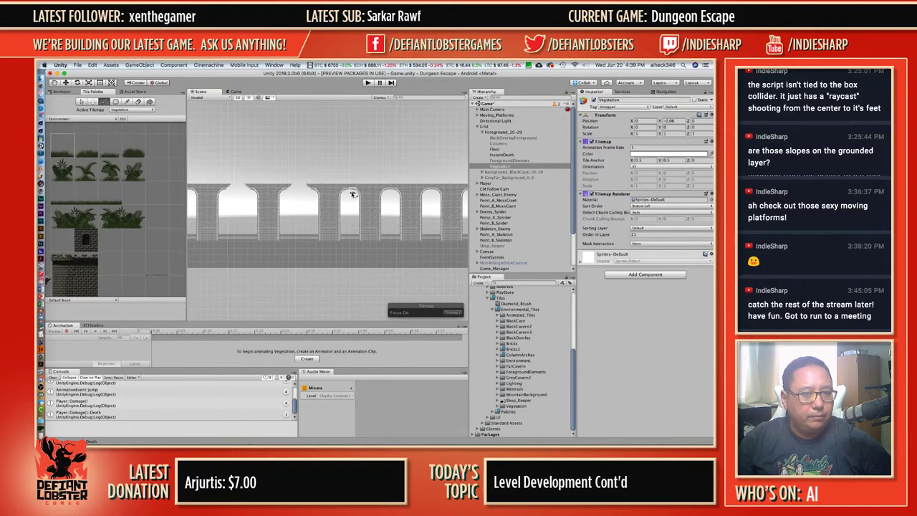
scroll(358, 215, "down", 3)
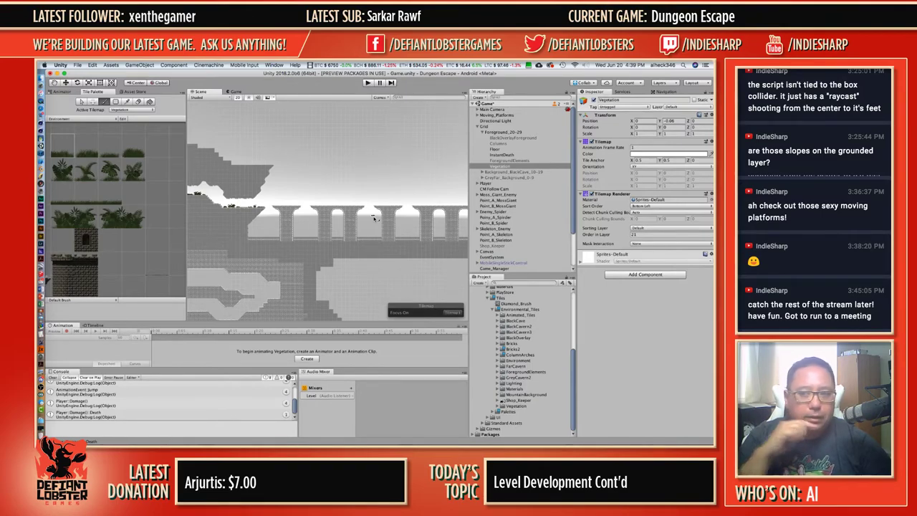
scroll(332, 208, "down", 3)
middle_click_drag(321, 210, 401, 170)
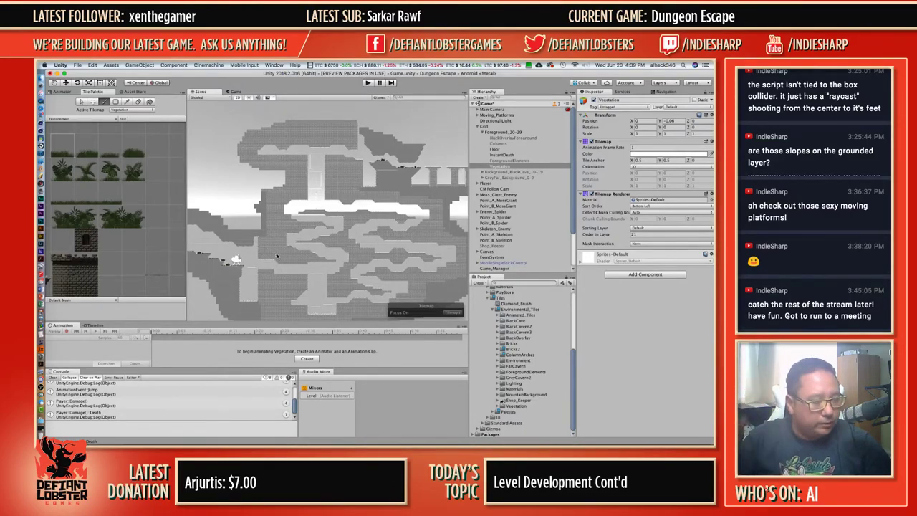
Look through the Environment palette for further tiles beyond the vegetation, such as rocks, crates and brickwork.
scroll(119, 198, "down", 5)
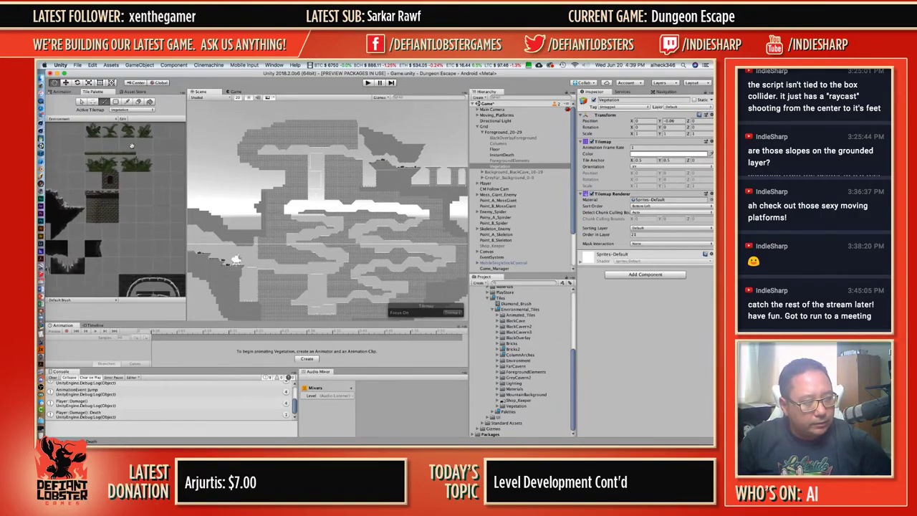
scroll(141, 209, "down", 3)
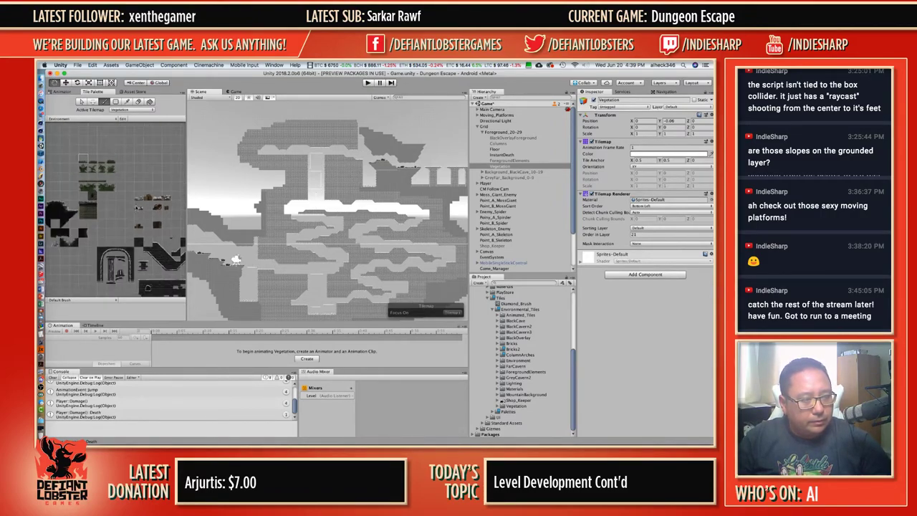
middle_click_drag(142, 208, 184, 192)
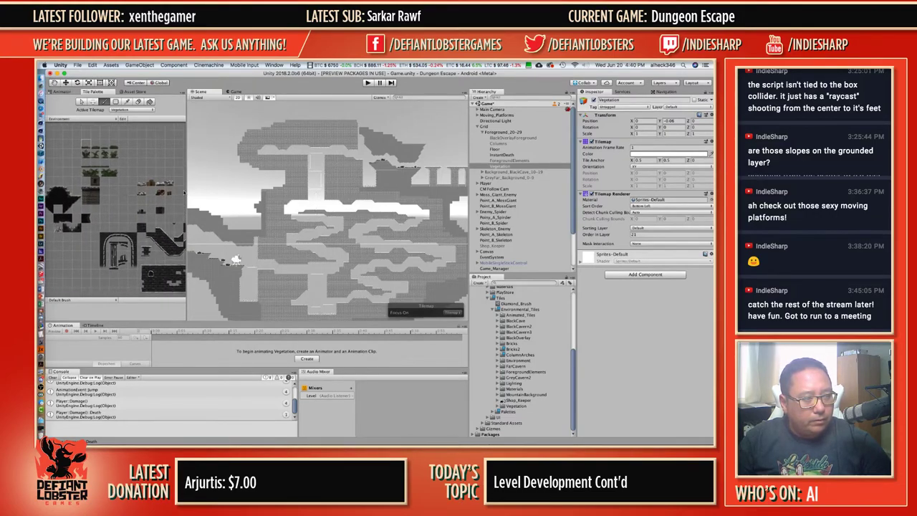
scroll(131, 190, "up", 5)
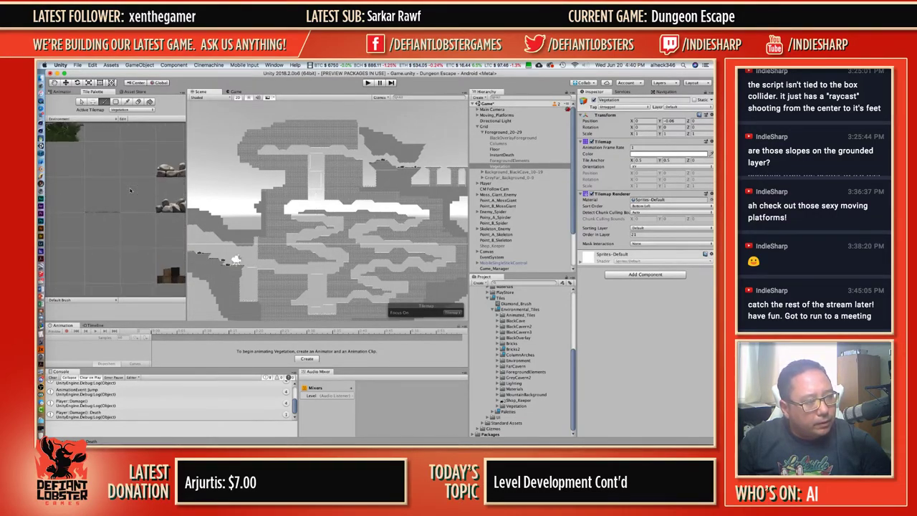
scroll(131, 191, "down", 3)
scroll(131, 190, "down", 1)
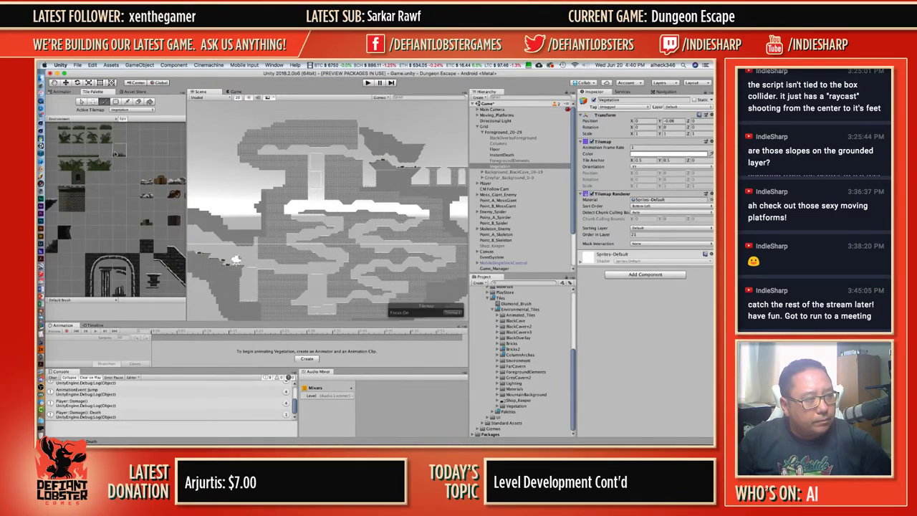
Inspect the GrassTop tile and the neighbouring cells in the Environment palette.
right_click(123, 196)
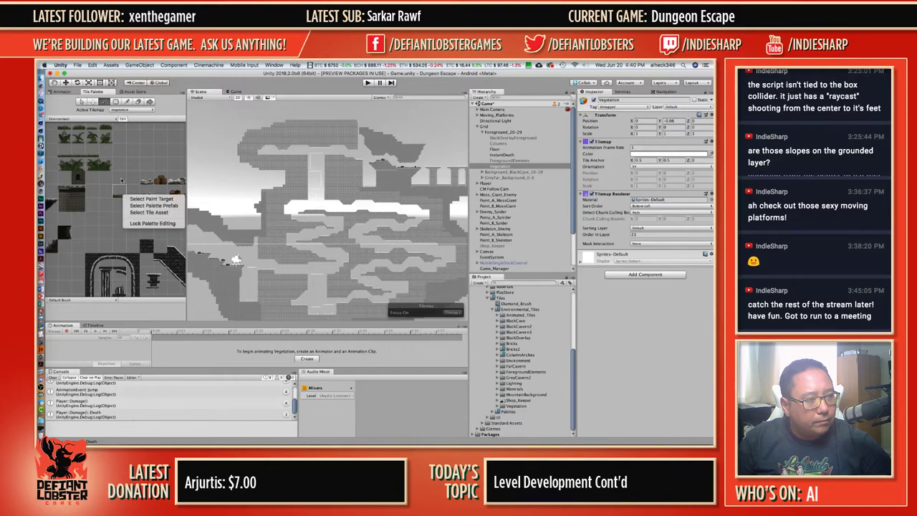
left_click(121, 180)
left_click(81, 101)
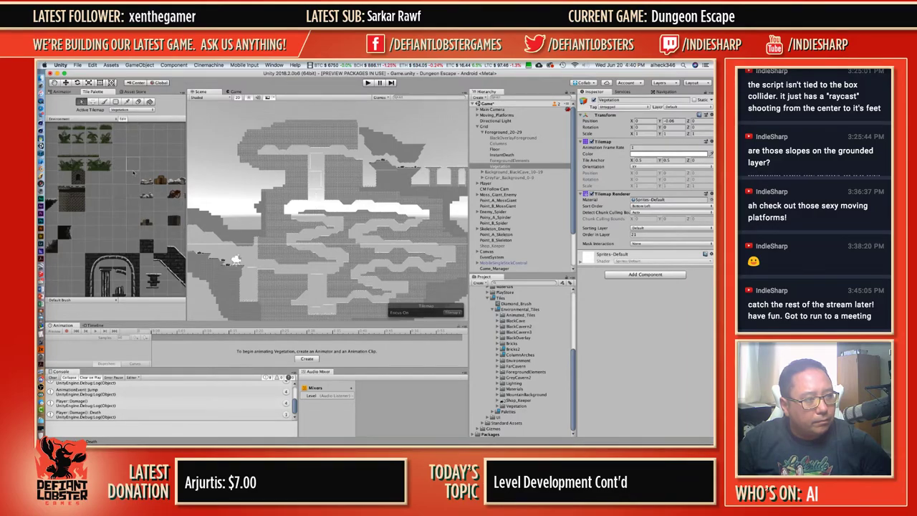
left_click(123, 204)
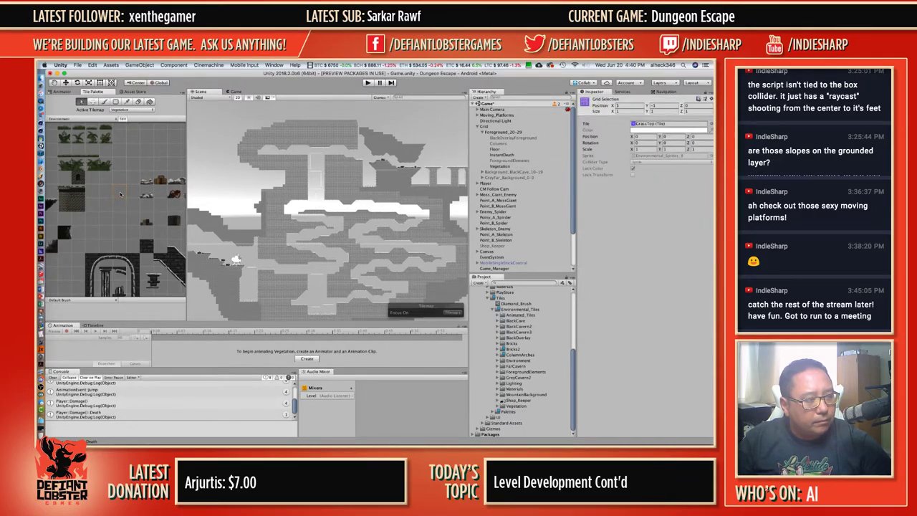
key("b")
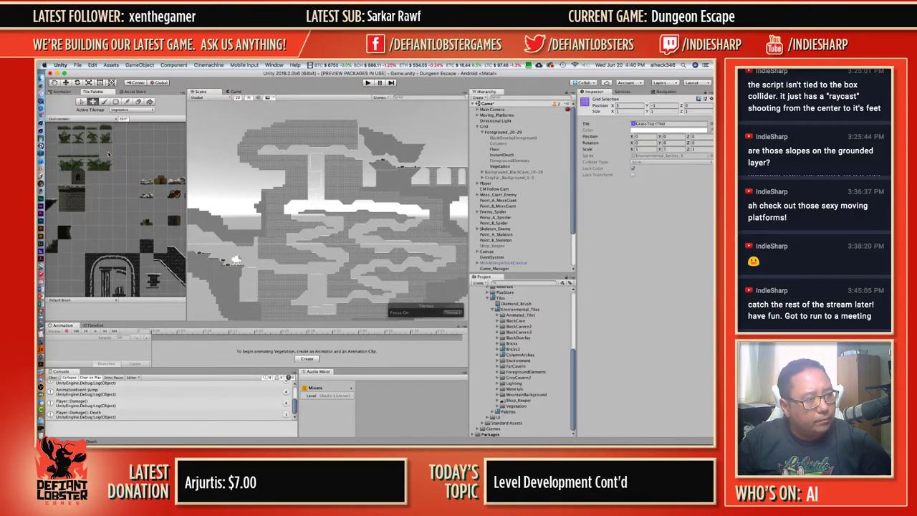
key("s")
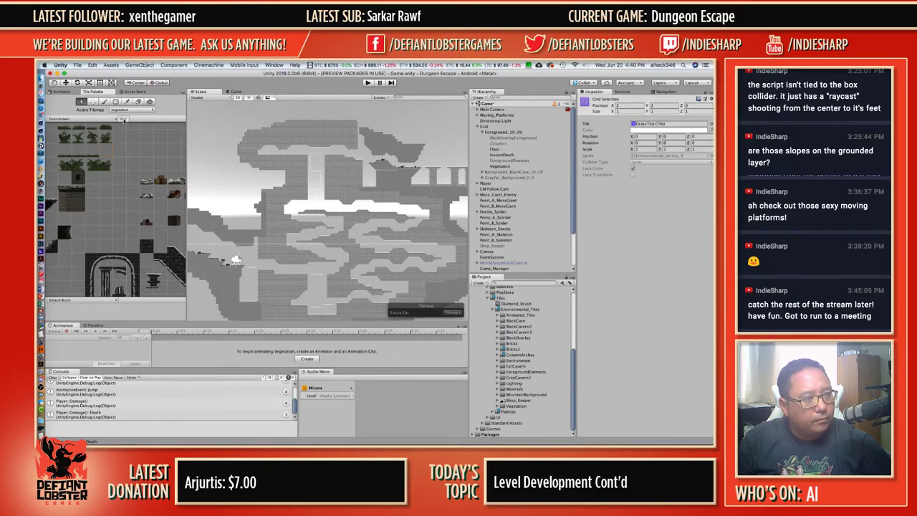
left_click(132, 164)
scroll(120, 214, "down", 4)
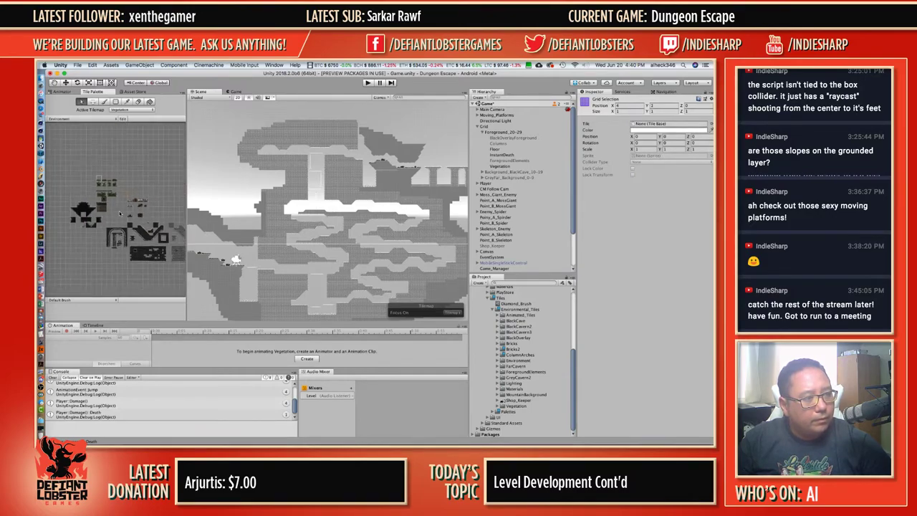
Save the Game scene with the painted vegetation.
left_click(77, 65)
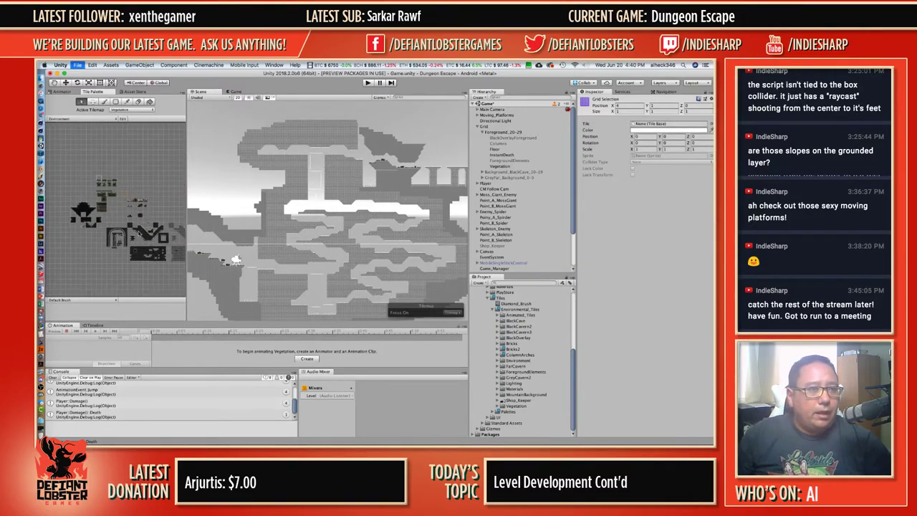
left_click(139, 229)
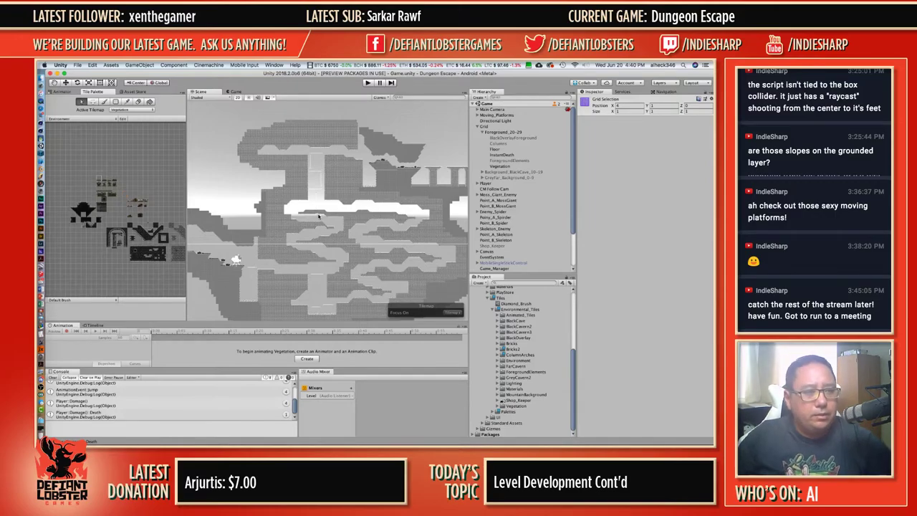
Disable the Vegetation tilemap and enable ForegroundElements as the active tilemap for painting.
scroll(319, 215, "down", 3)
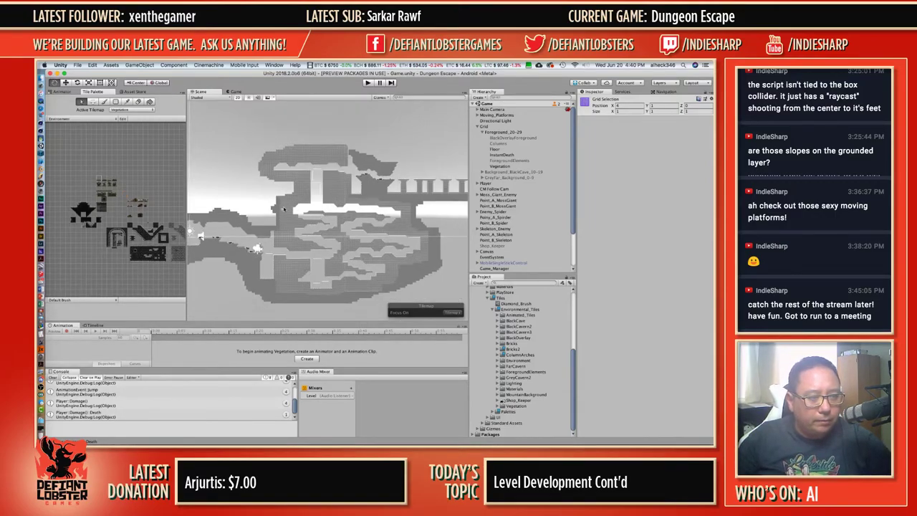
middle_click_drag(282, 208, 403, 177)
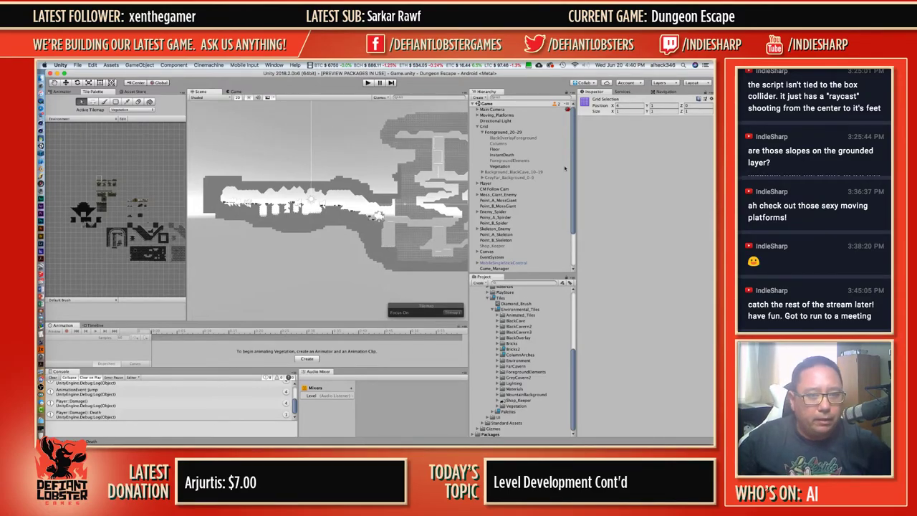
left_click(484, 167)
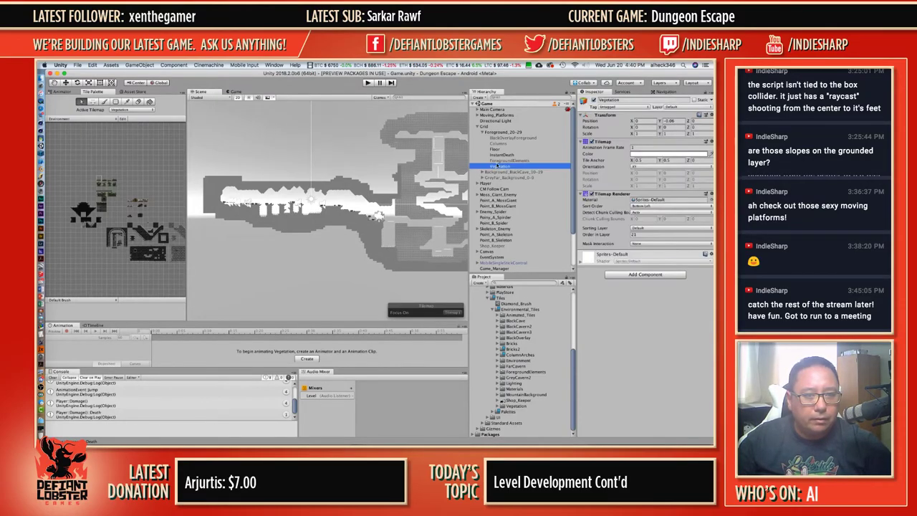
left_click(593, 101)
left_click(515, 162)
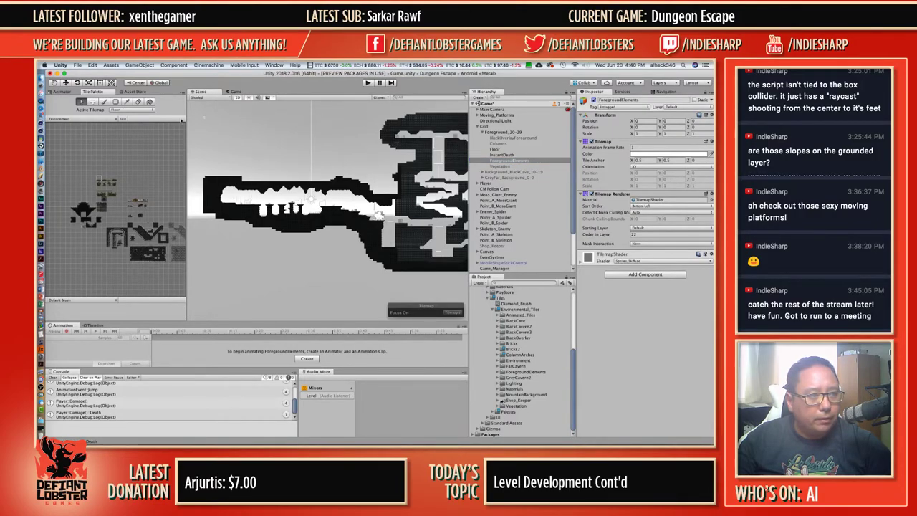
left_click(133, 110)
left_click(136, 121)
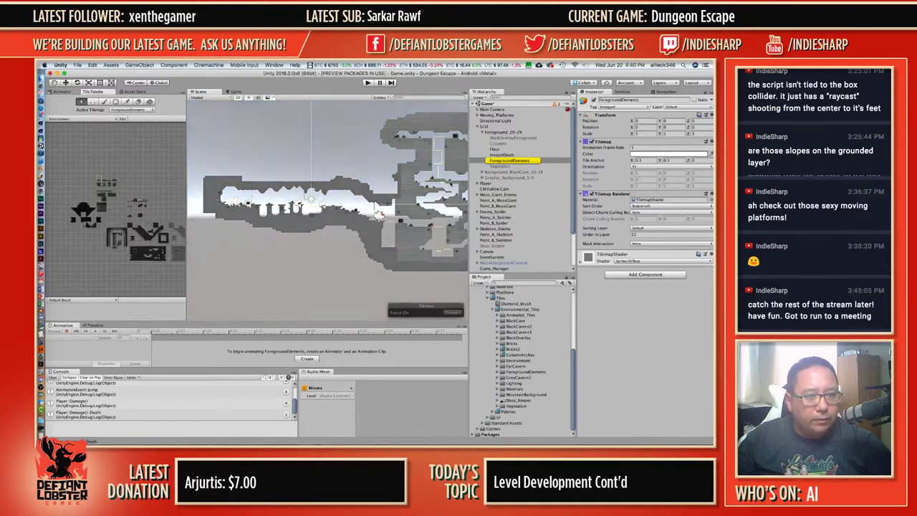
Paint the dark crate tile from the Environment palette on top of the wall between the first wide arch and the narrow arch.
scroll(451, 183, "up", 2)
middle_click_drag(452, 184, 245, 245)
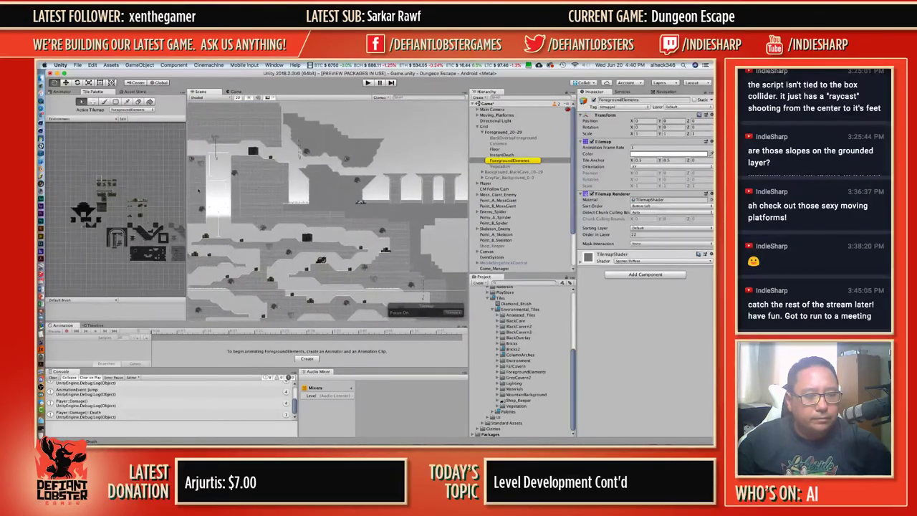
scroll(371, 187, "up", 5)
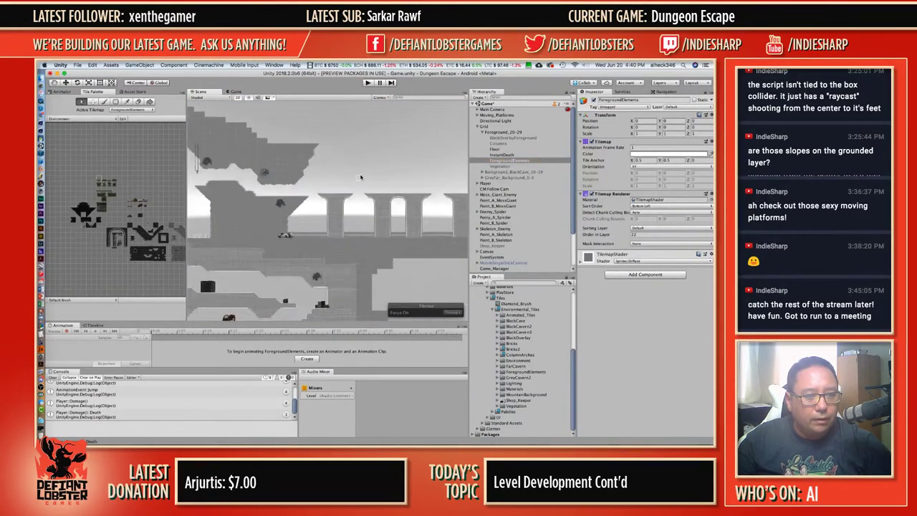
scroll(371, 187, "up", 4)
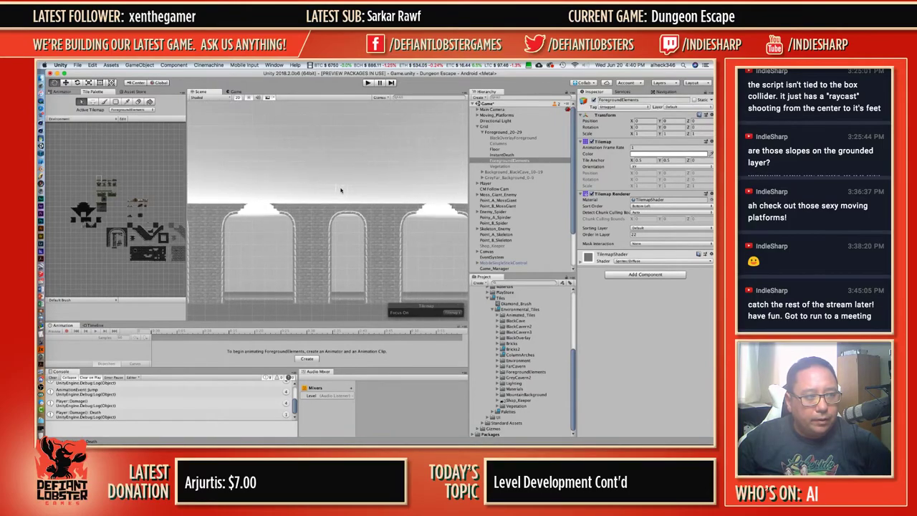
scroll(111, 205, "up", 4)
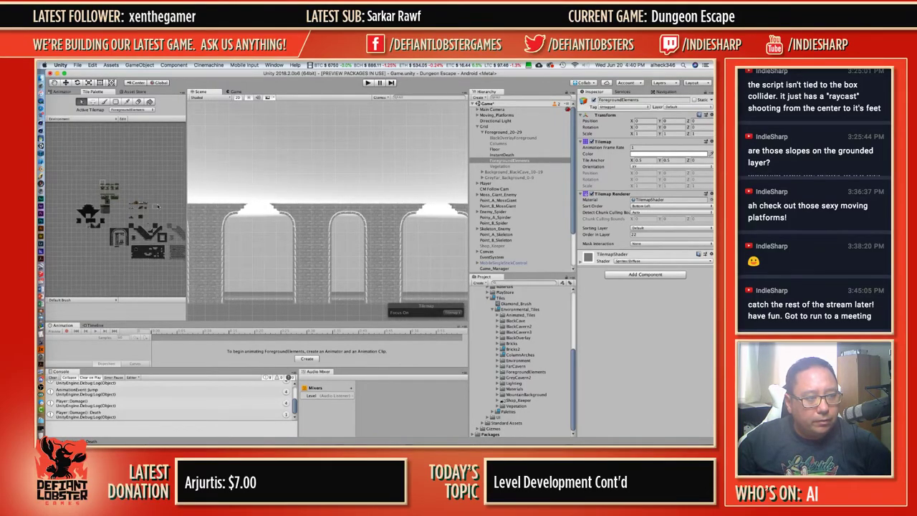
scroll(111, 206, "up", 2)
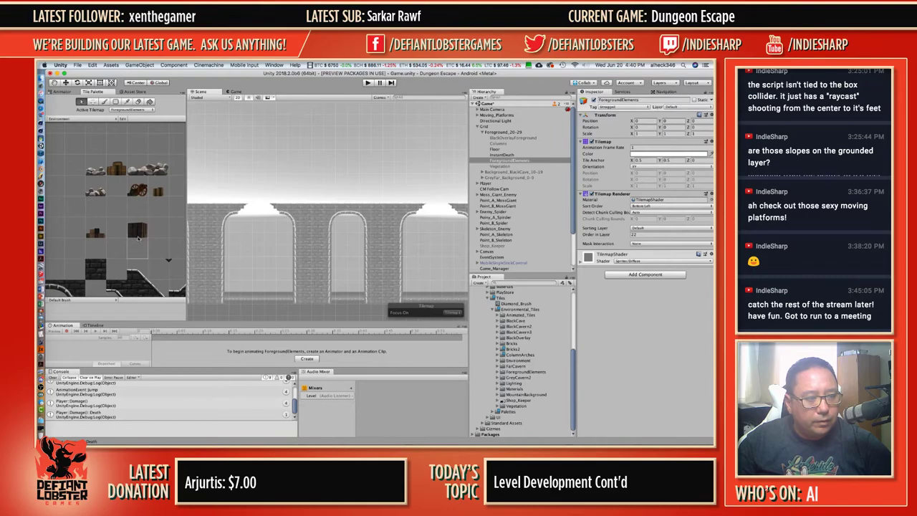
left_click(318, 200)
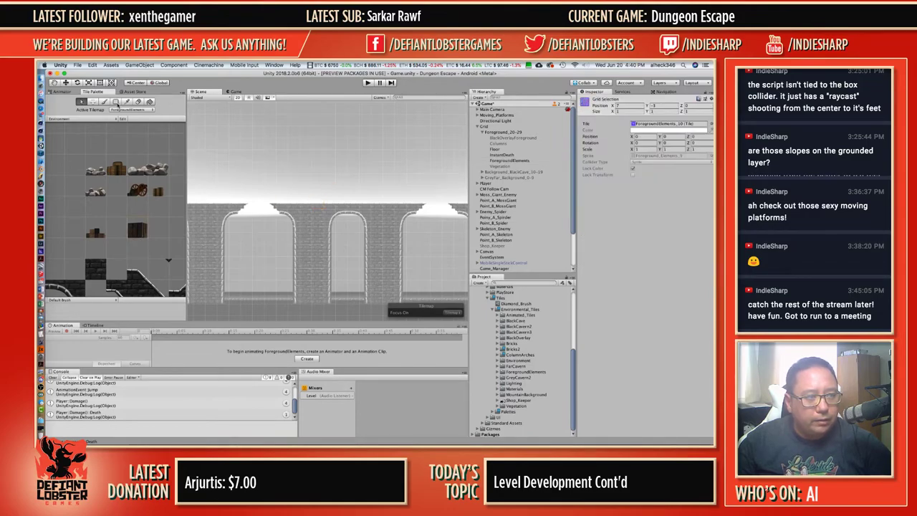
key("b")
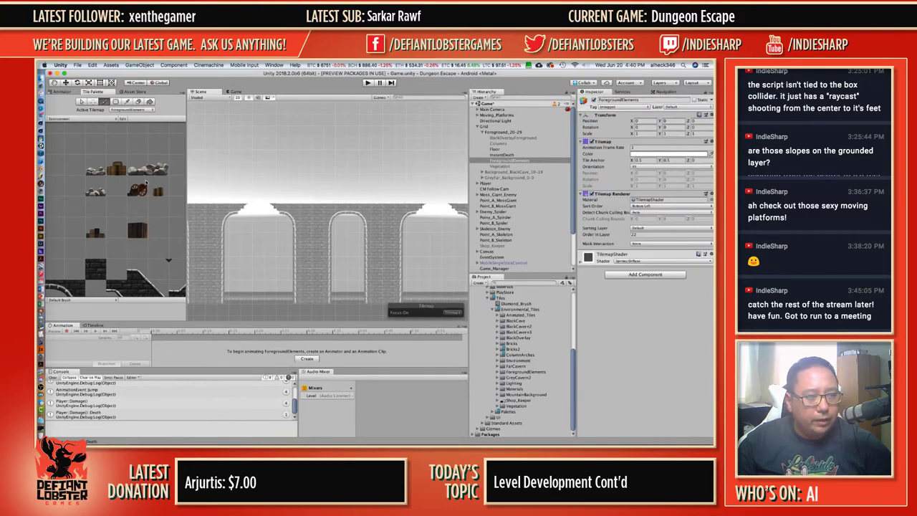
left_click(294, 205)
Scale the placed crate tile to 2.5 in X and Y and raise its Y position to 1.27 so it sits on the wall.
key("s")
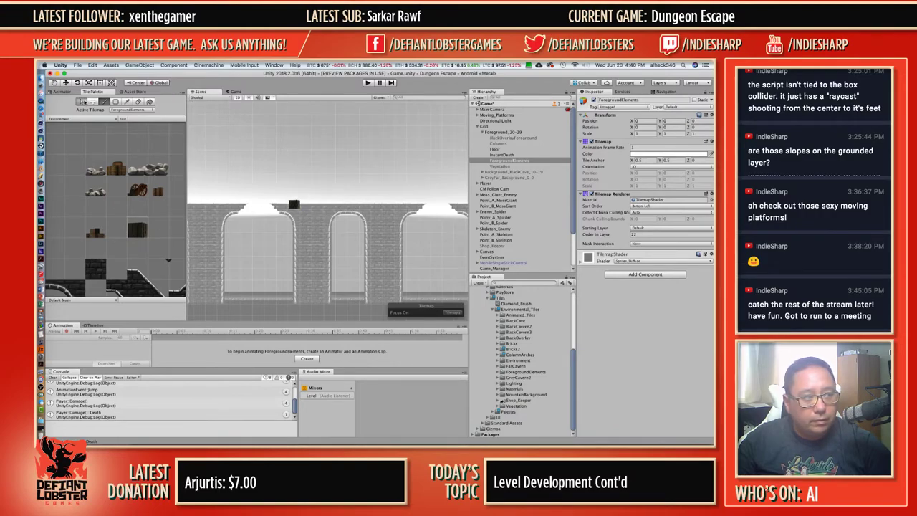
left_click(296, 202)
left_click(654, 150)
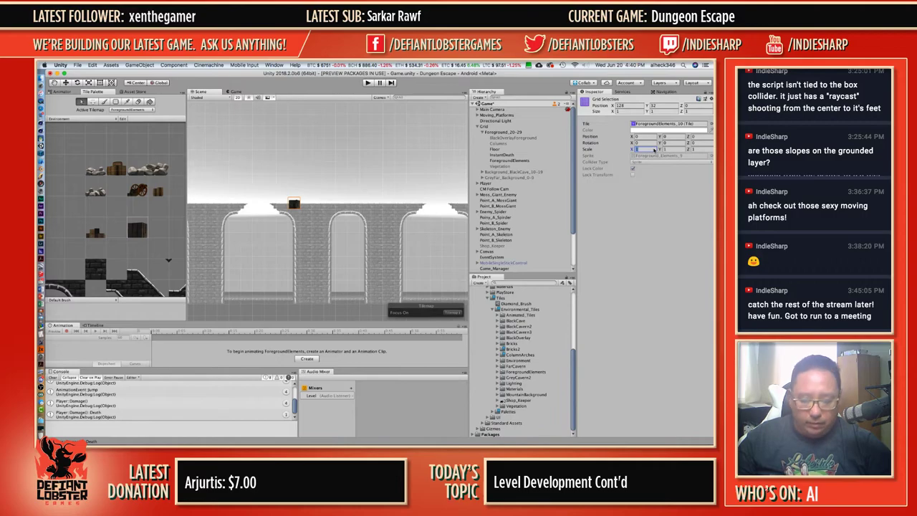
type("3")
key("Tab")
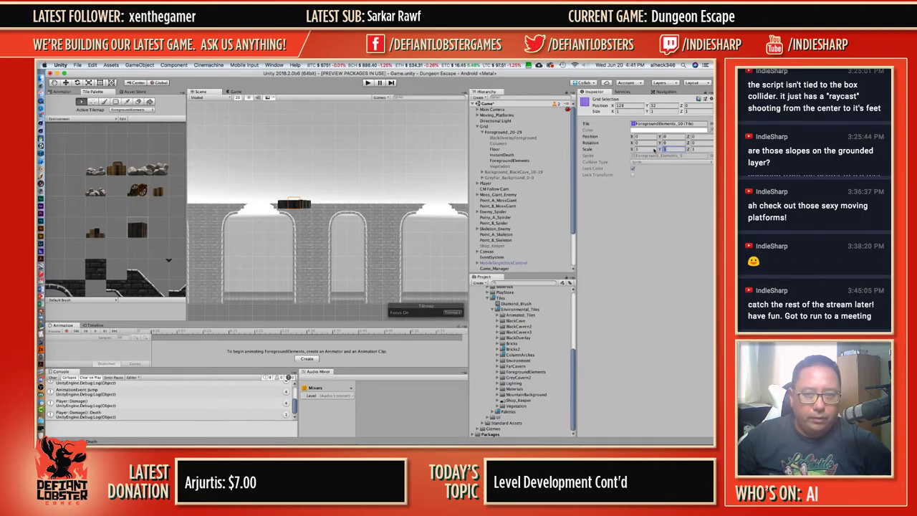
left_click(648, 149)
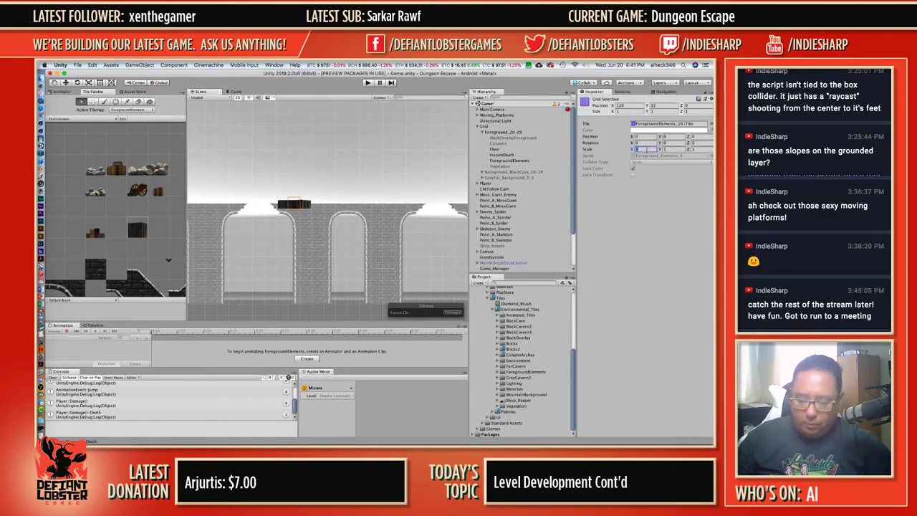
type("2.5")
key("Tab")
type("2.5")
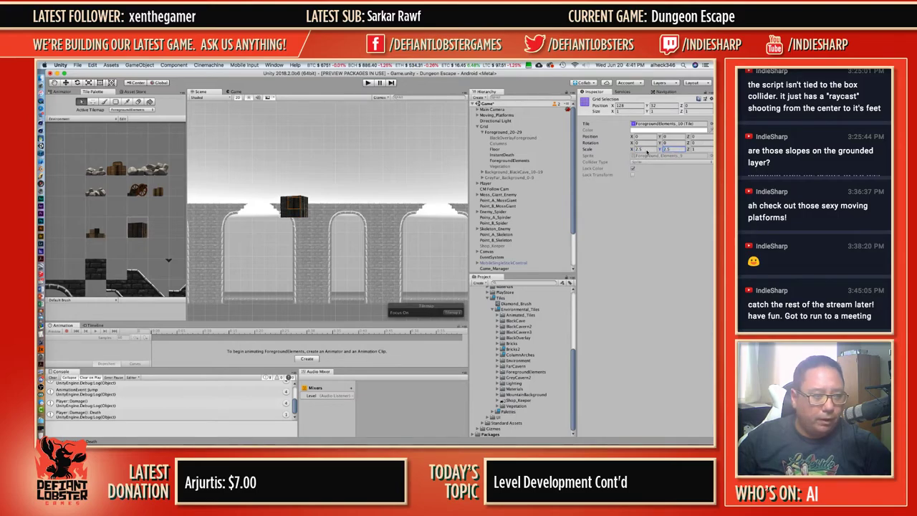
left_click_drag(659, 137, 674, 133)
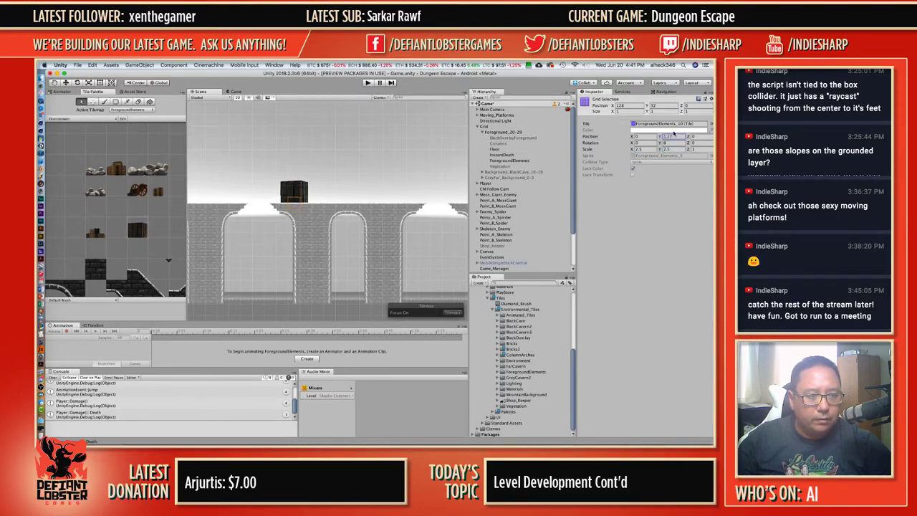
Pick up the enlarged crate as the brush and paint a copy farther right on top of the arched wall.
scroll(413, 188, "down", 5)
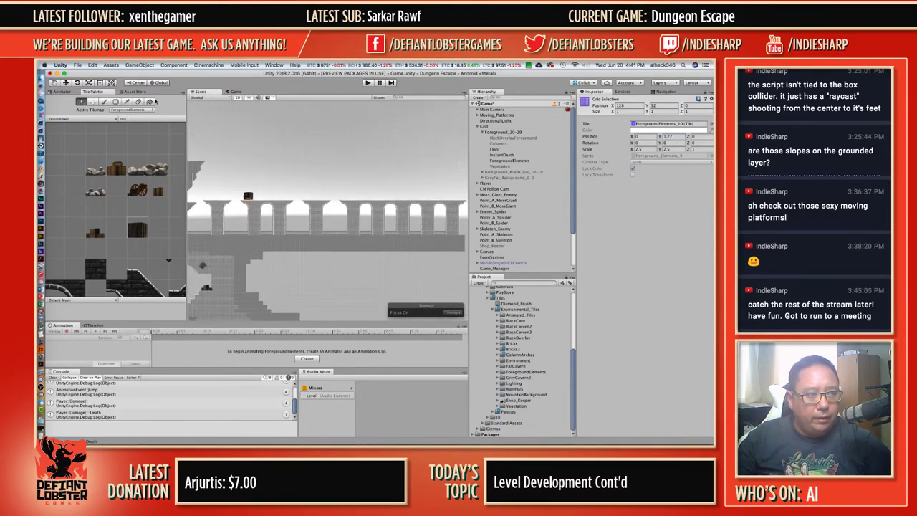
left_click(103, 102)
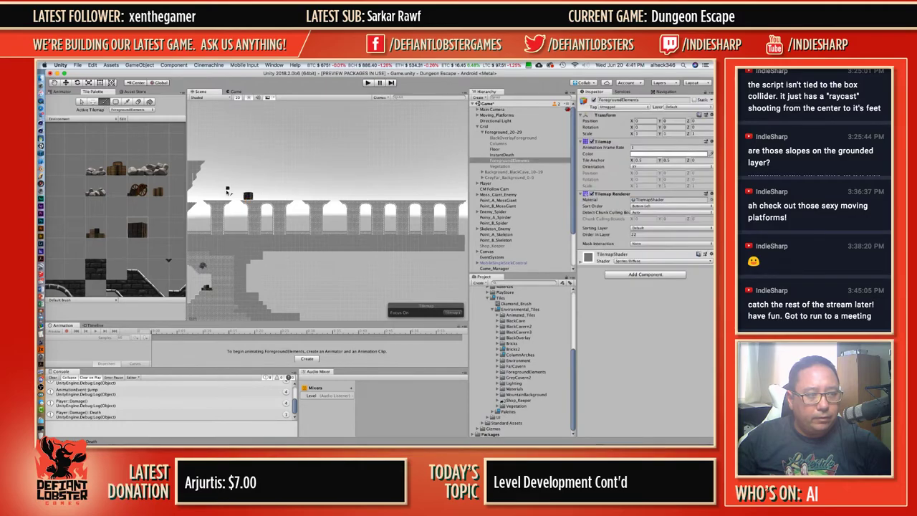
left_click(247, 199)
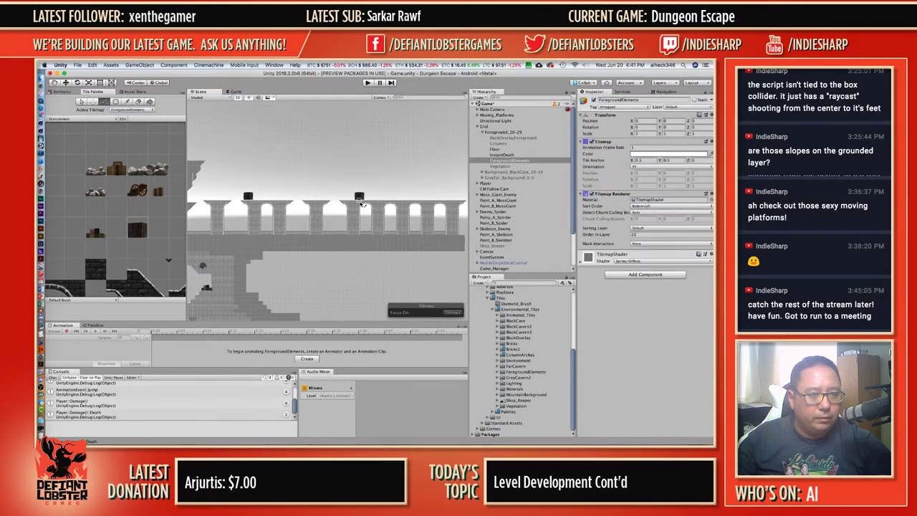
left_click(363, 203)
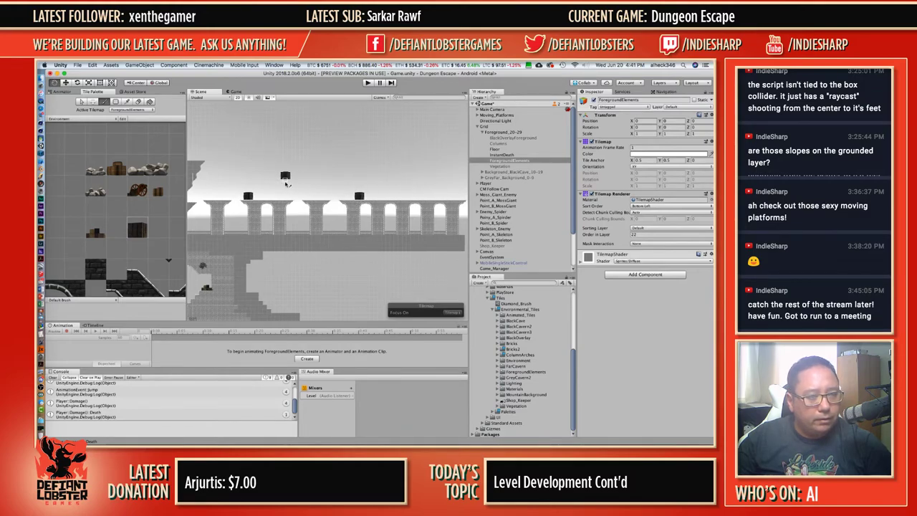
Look through the other tile palettes, including BackgroundCavern, for more decorations and return to the Environment palette.
middle_click_drag(284, 183, 257, 185)
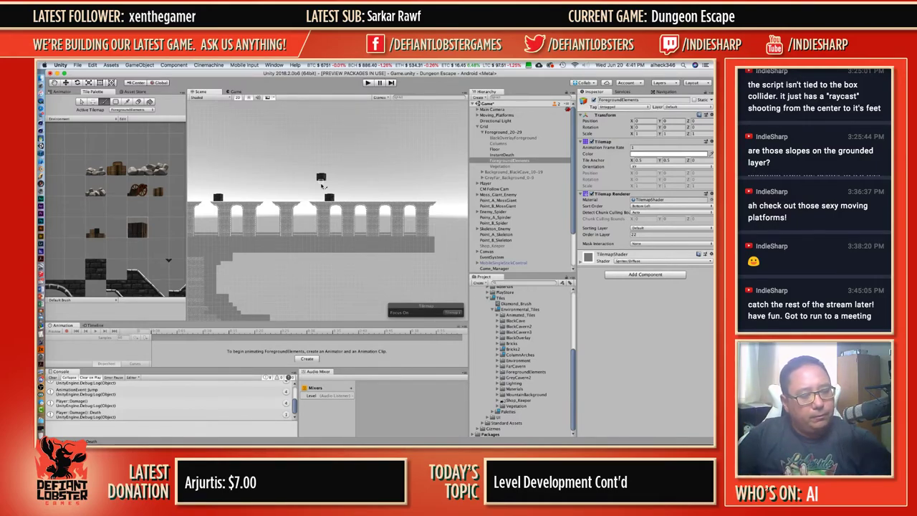
scroll(106, 225, "down", 8)
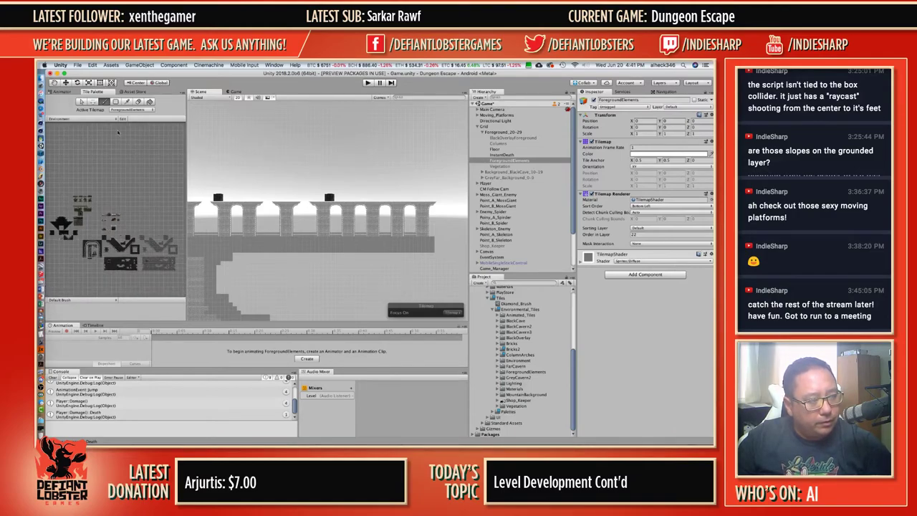
left_click(89, 120)
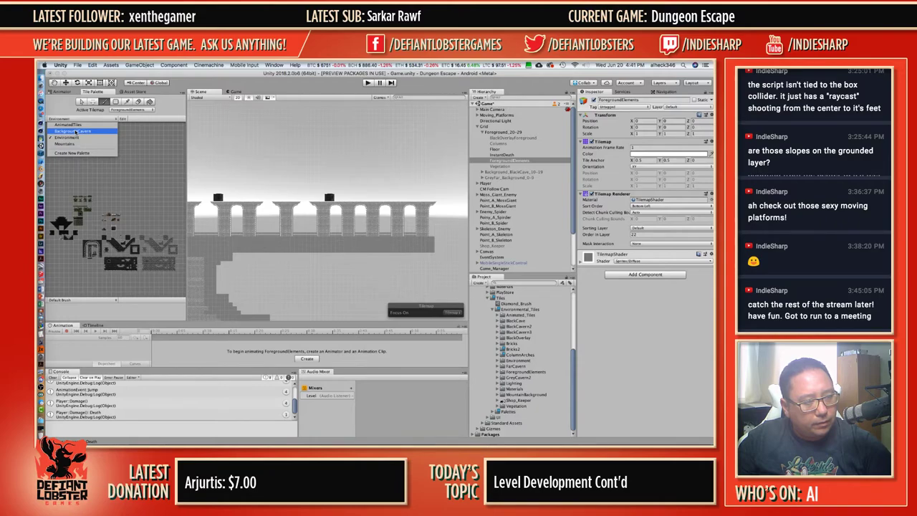
left_click(76, 132)
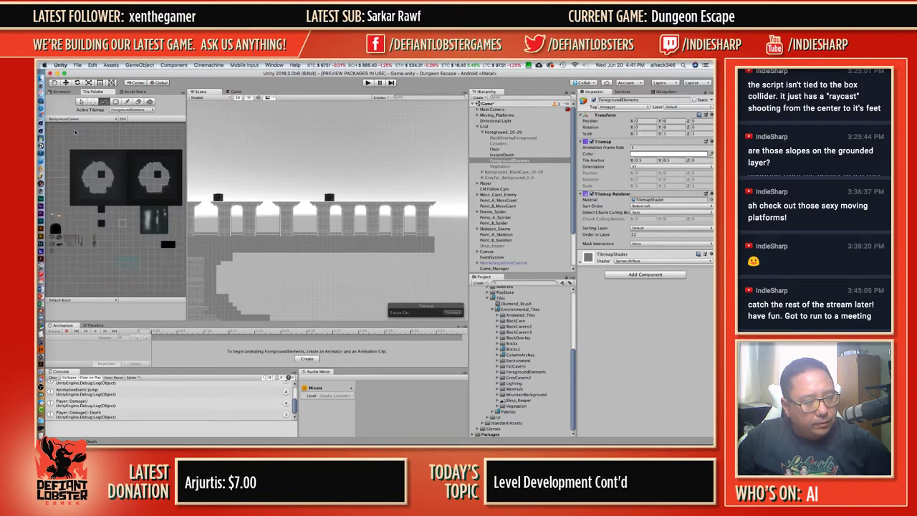
scroll(104, 169, "down", 2)
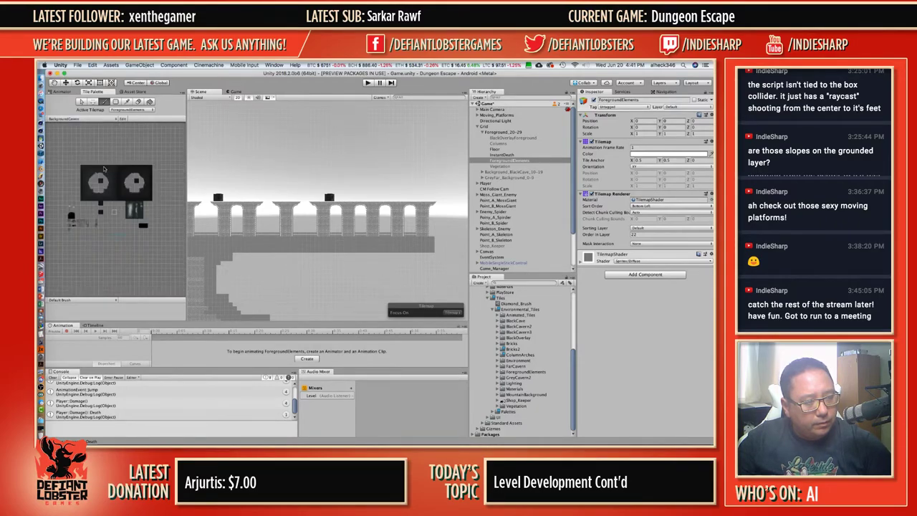
left_click(68, 119)
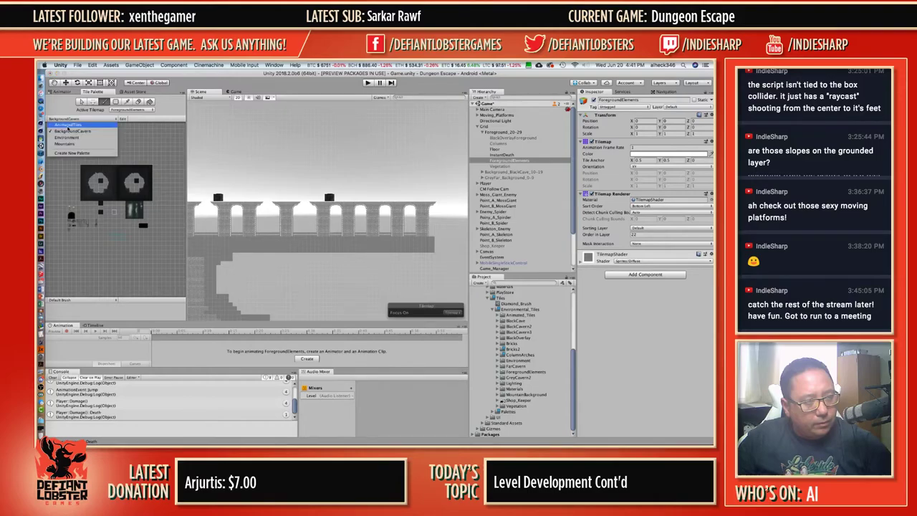
left_click(68, 125)
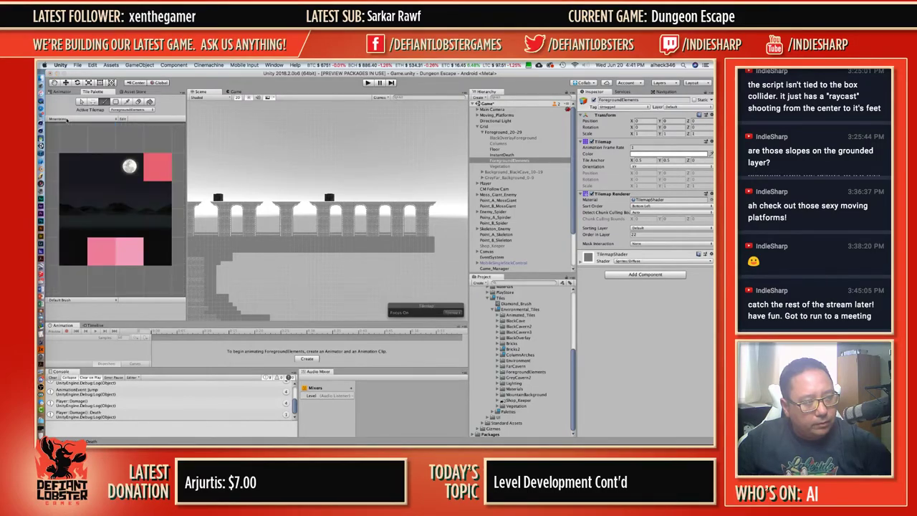
left_click(68, 119)
left_click(67, 137)
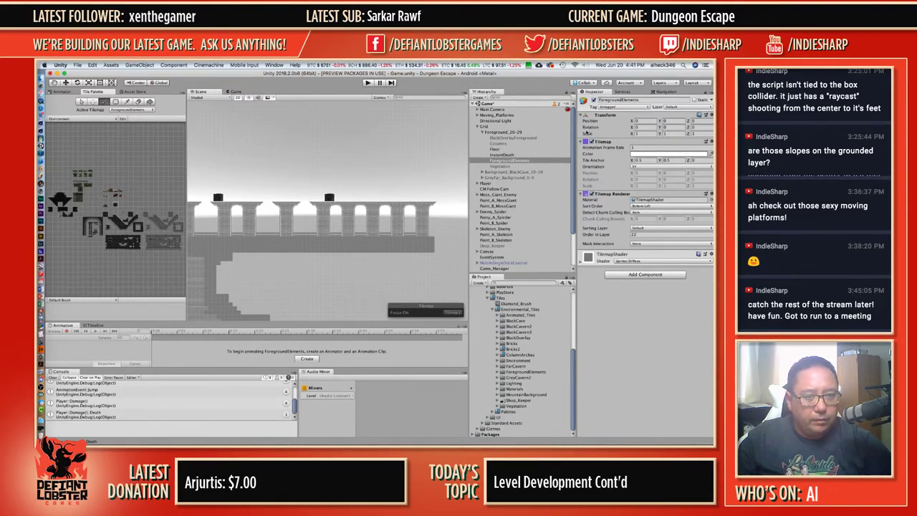
Paint the small crate pile tile from the Environment palette on the arched wall between the two enlarged crates.
scroll(123, 192, "up", 3)
scroll(129, 187, "up", 4)
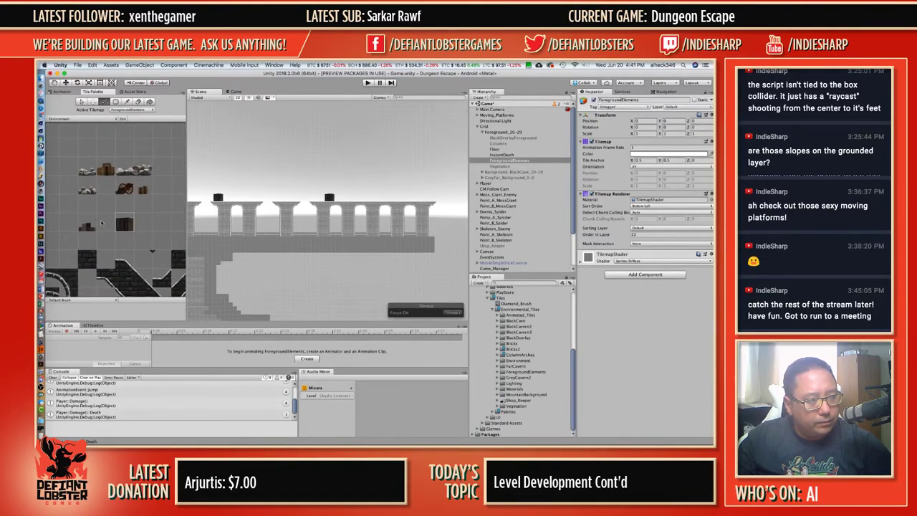
left_click(87, 226)
scroll(286, 214, "up", 4)
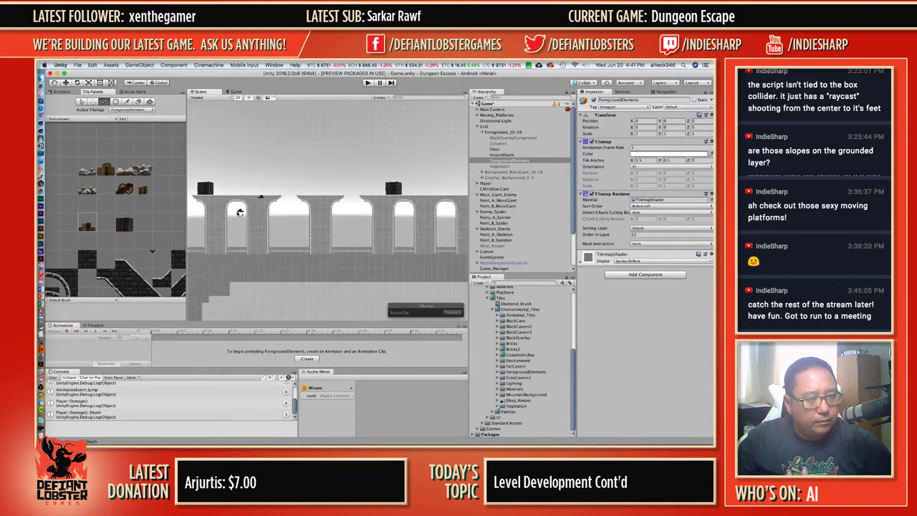
Scale the placed crate pile to 2.5 in X and Y and raise its Y position to 1.22.
left_click(83, 102)
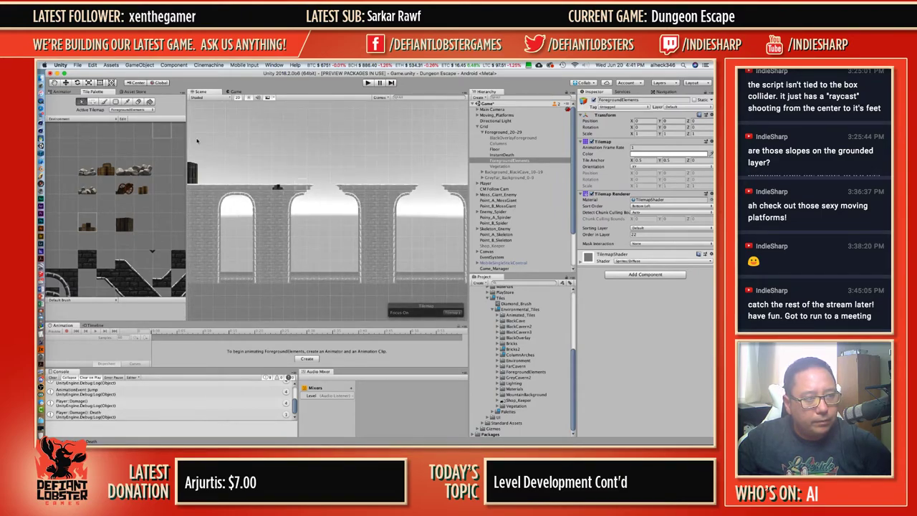
left_click(278, 186)
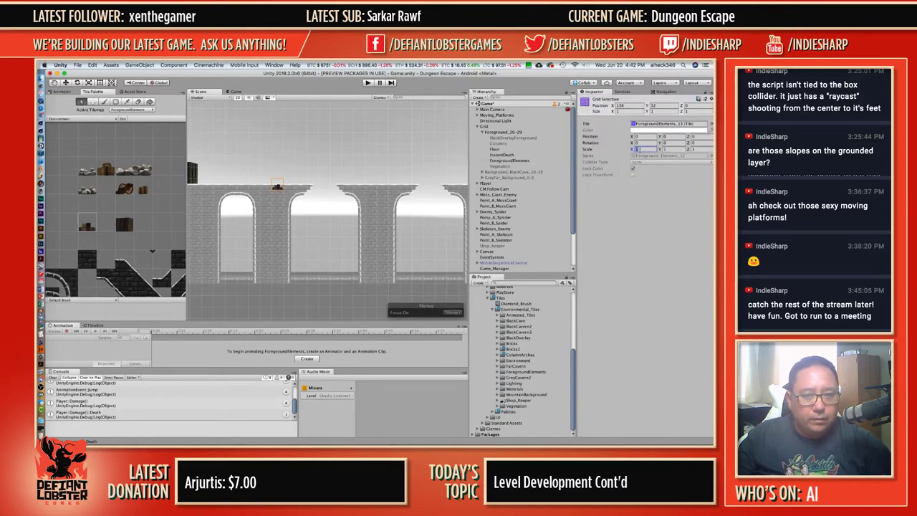
key("Tab")
type("2.5")
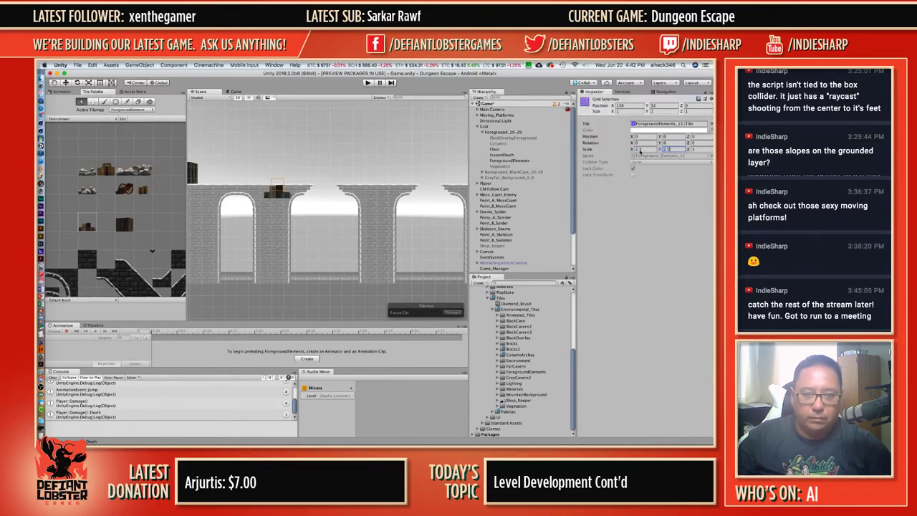
left_click_drag(659, 138, 670, 130)
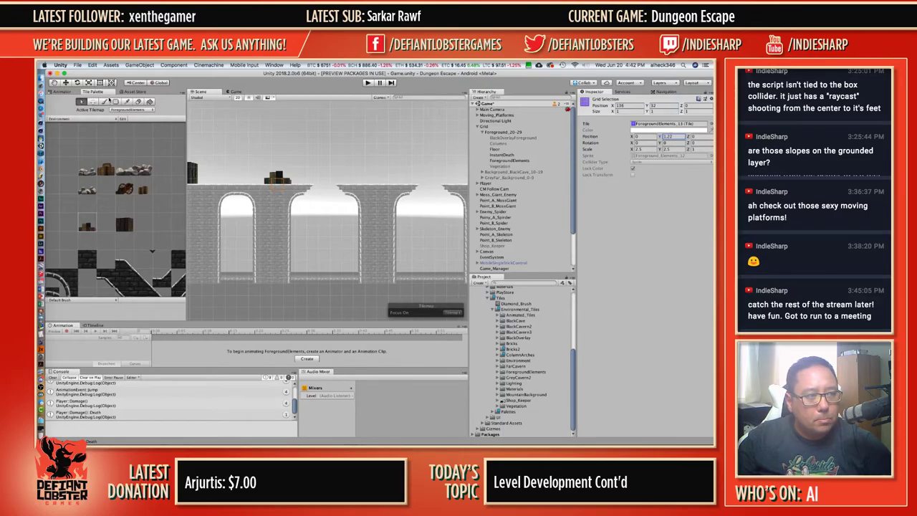
Pick up the enlarged crate pile as the brush and paint a copy near the left end of the arched wall.
left_click(105, 102)
left_click(280, 185)
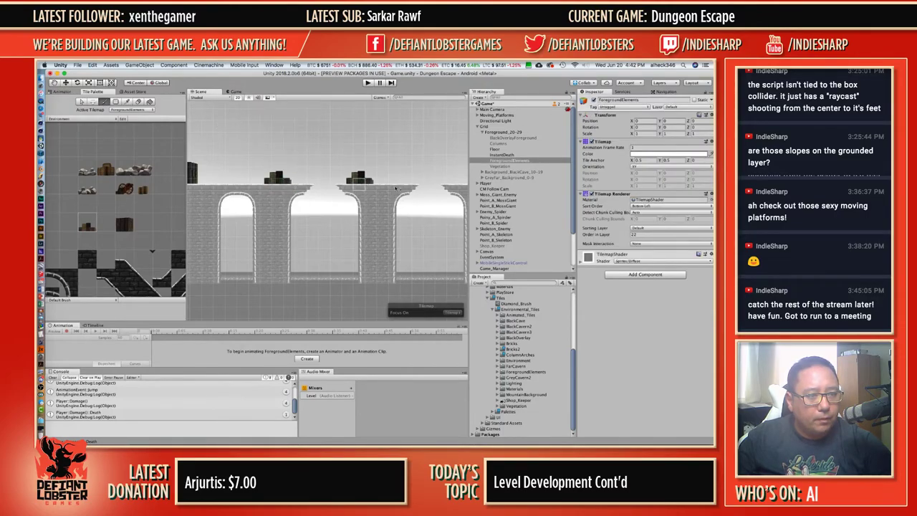
scroll(431, 185, "down", 5)
middle_click_drag(389, 191, 334, 192)
scroll(335, 190, "down", 3)
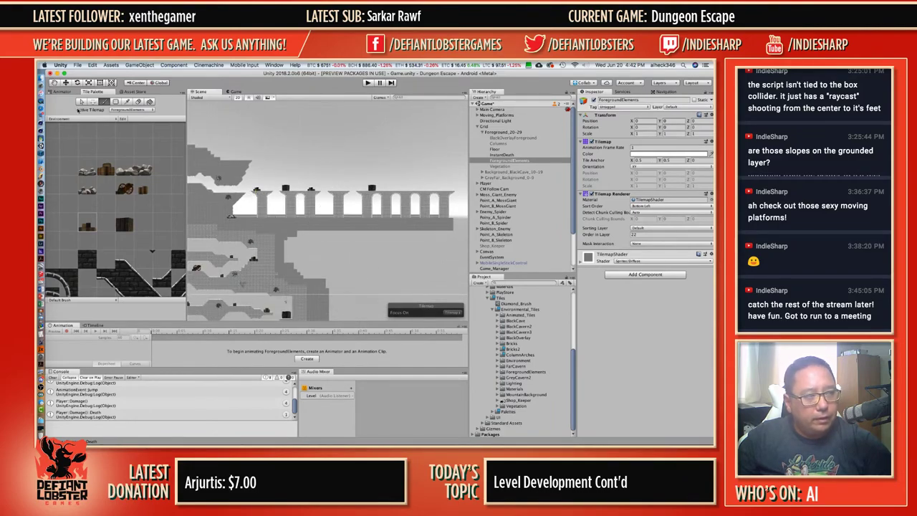
key("s")
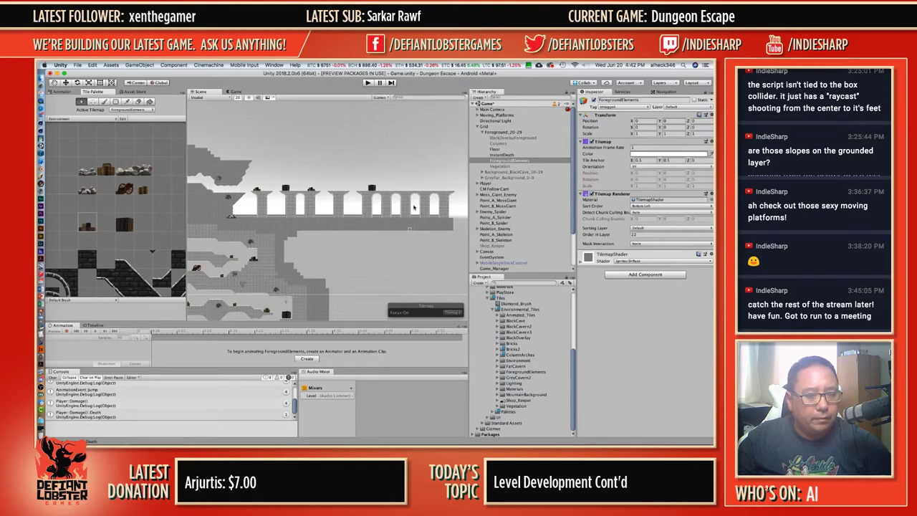
Turn off the tilemap focus and look over the foreground decorations throughout the tunnels and cavern.
scroll(374, 204, "down", 5)
middle_click_drag(276, 205, 437, 173)
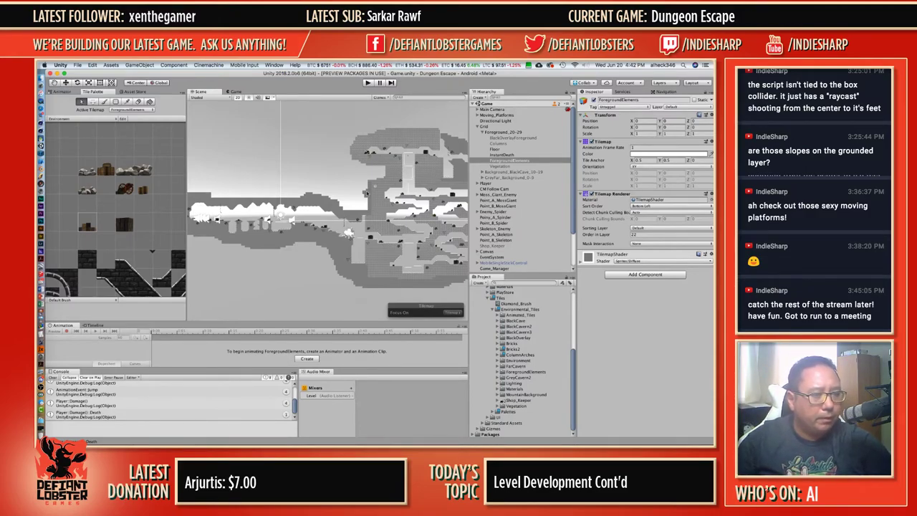
scroll(342, 221, "up", 2)
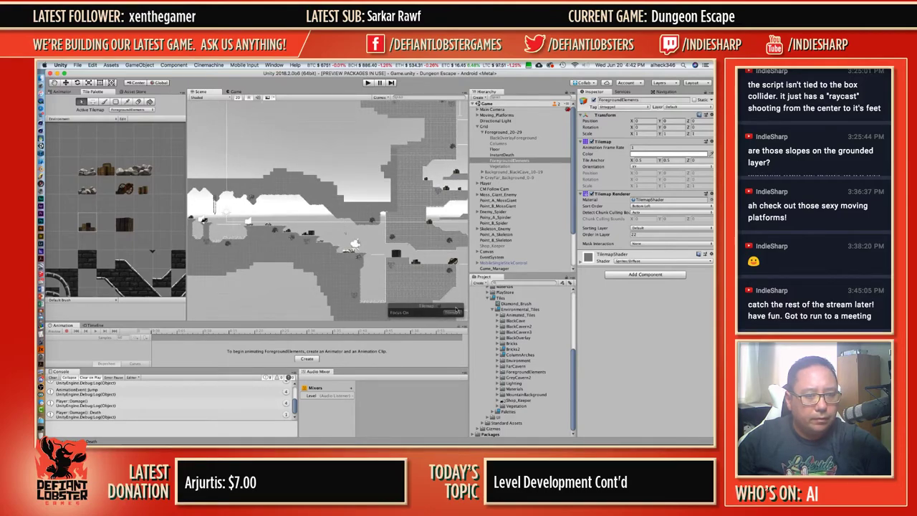
left_click(453, 313)
left_click(453, 307)
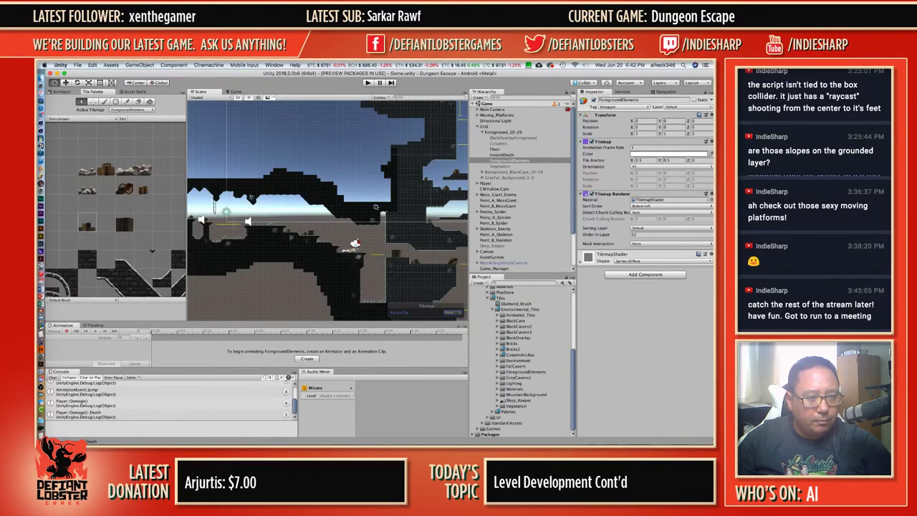
middle_click_drag(382, 202, 344, 176)
scroll(345, 181, "up", 5)
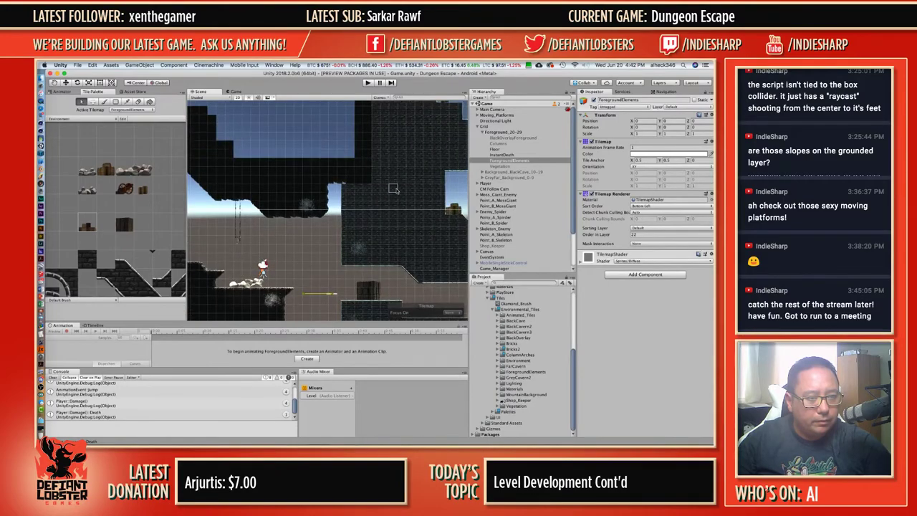
middle_click_drag(417, 159, 230, 288)
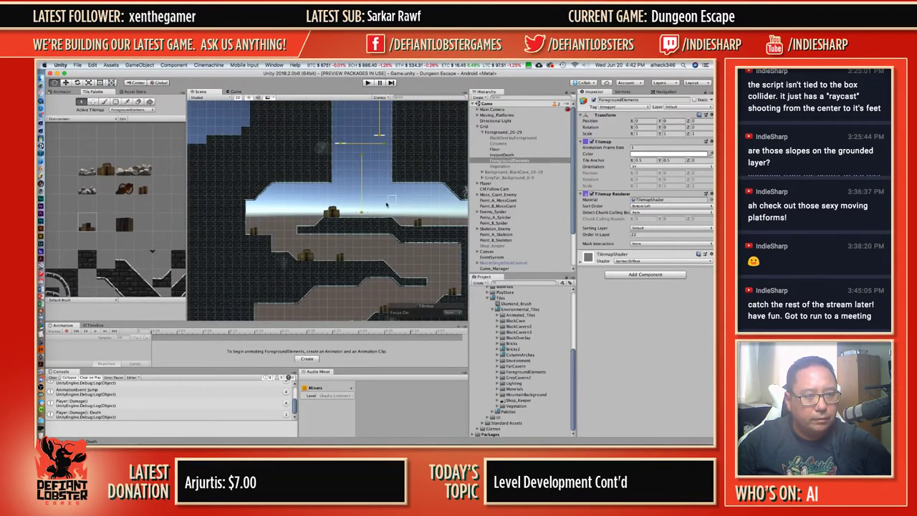
middle_click_drag(387, 205, 148, 192)
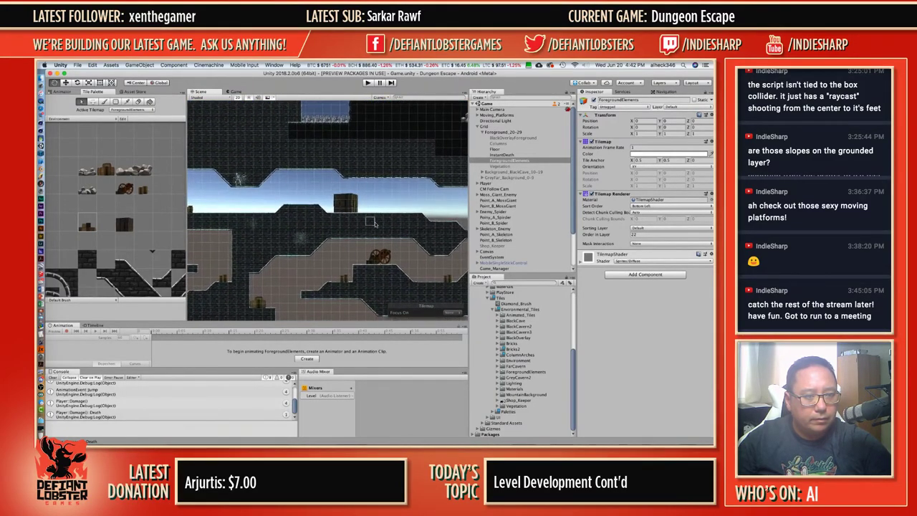
middle_click_drag(383, 224, 436, 350)
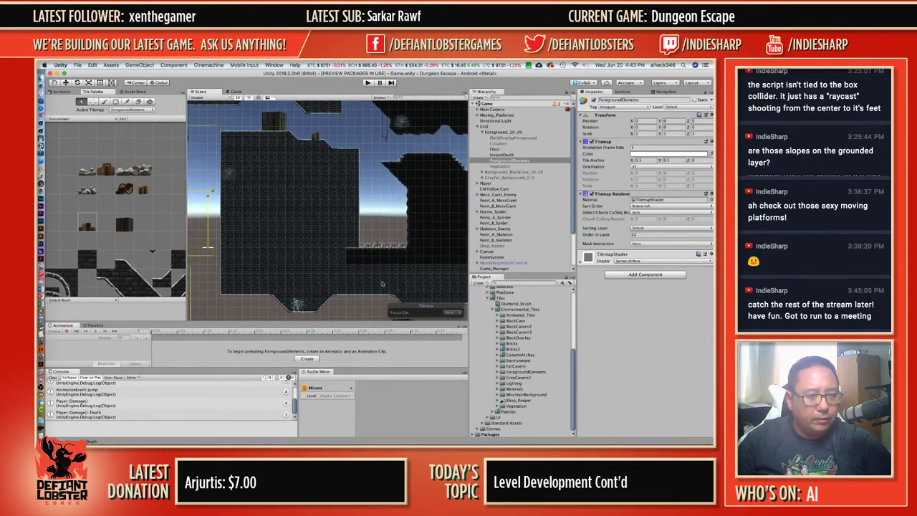
scroll(327, 261, "down", 6)
middle_click_drag(326, 261, 415, 210)
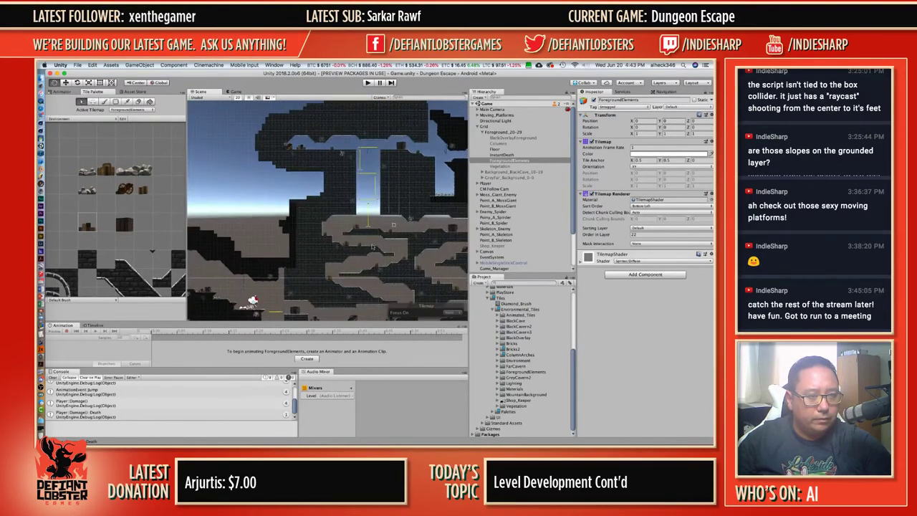
scroll(351, 289, "down", 3)
middle_click_drag(350, 289, 373, 181)
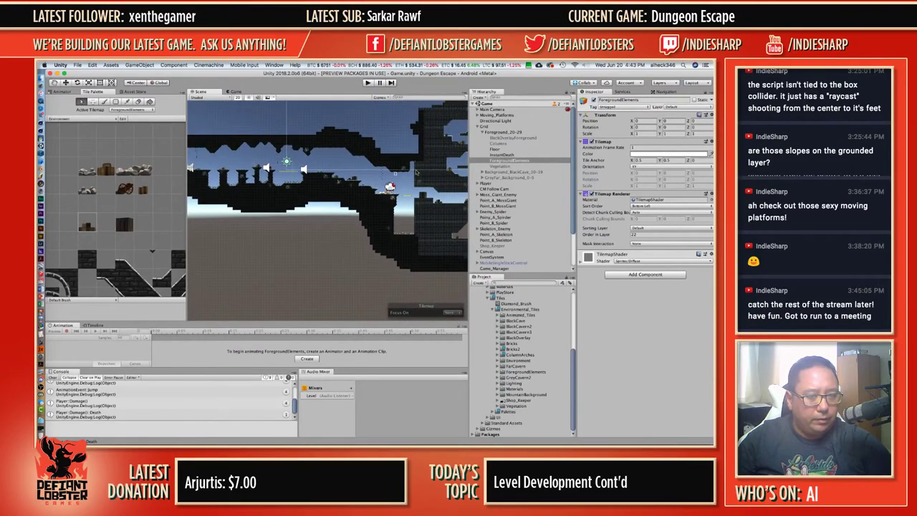
Disable the ForegroundElements tilemap and enable the Columns tilemap.
left_click(502, 162)
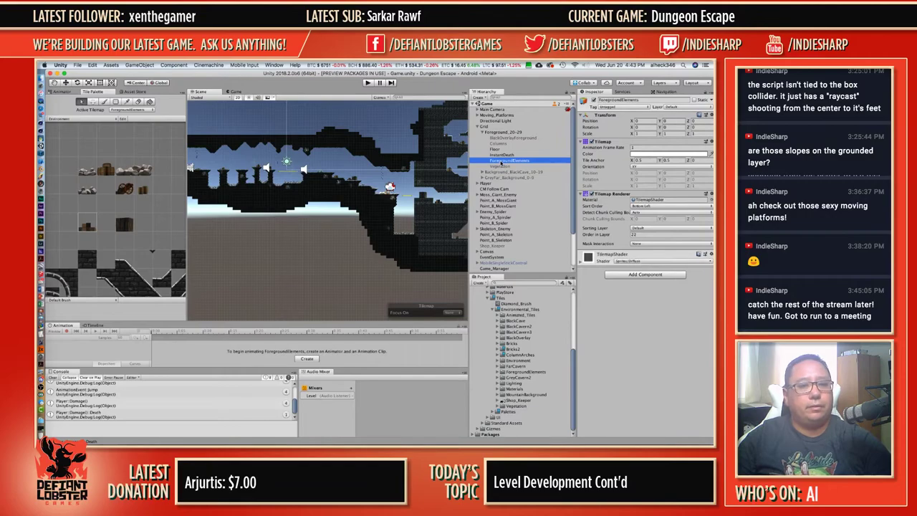
left_click(595, 101)
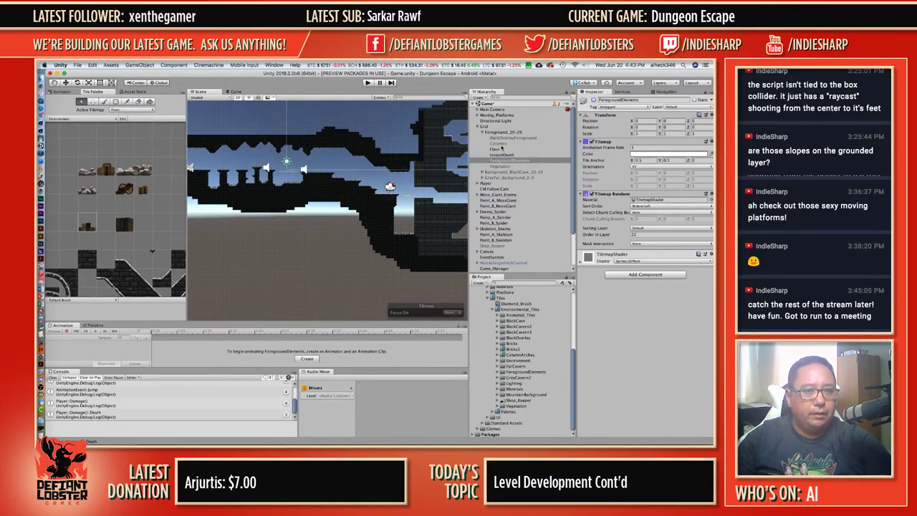
left_click(502, 143)
left_click(594, 101)
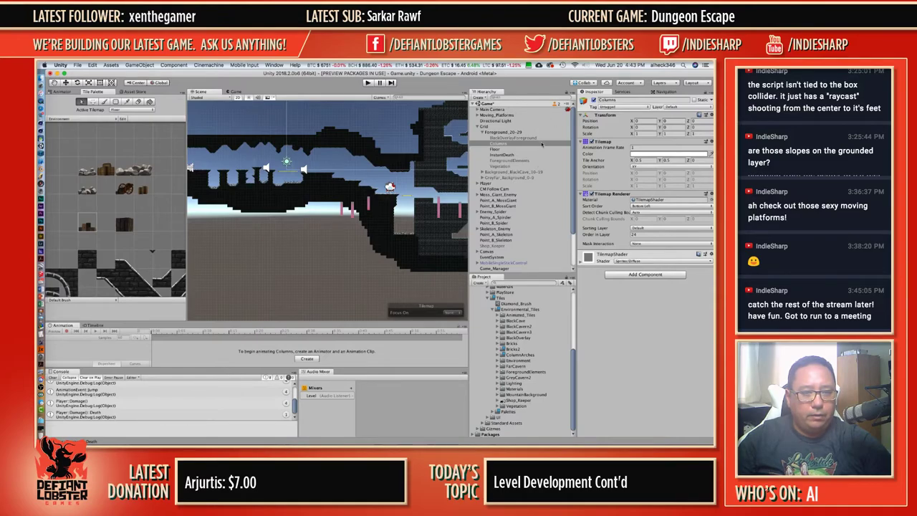
Set the scene focus to Tilemap and make Columns the active tilemap for painting.
left_click(453, 313)
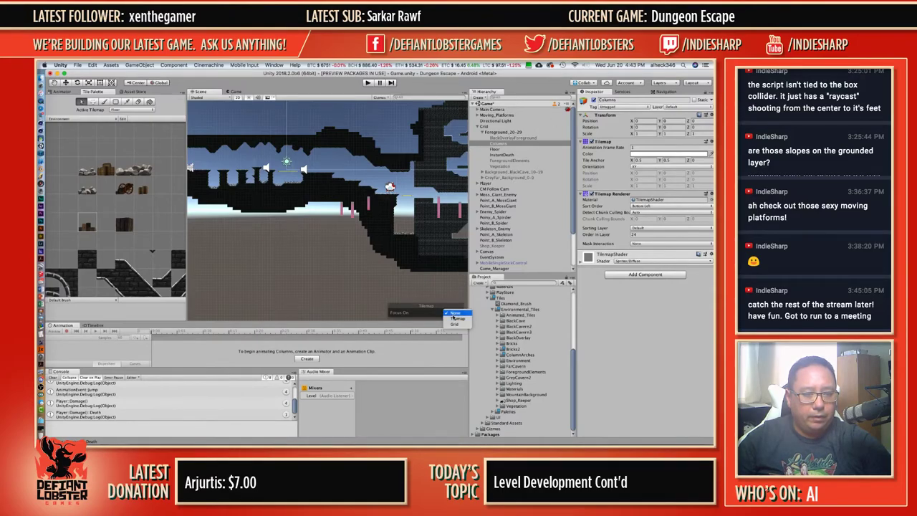
left_click(453, 323)
scroll(329, 242, "down", 1)
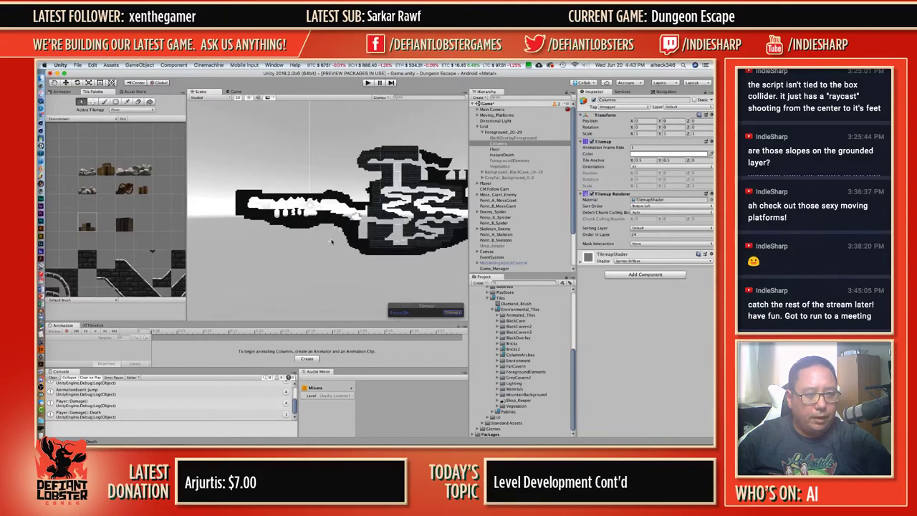
middle_click_drag(356, 216, 338, 213)
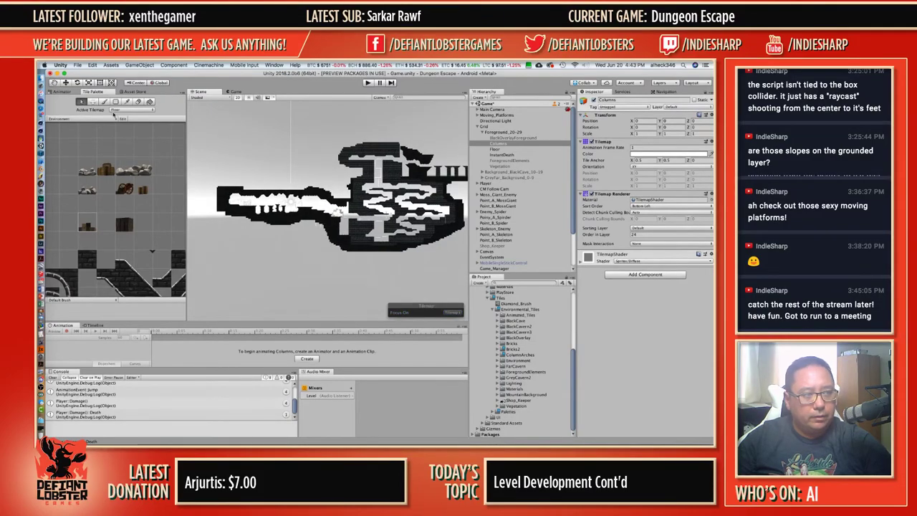
left_click(126, 109)
left_click(118, 128)
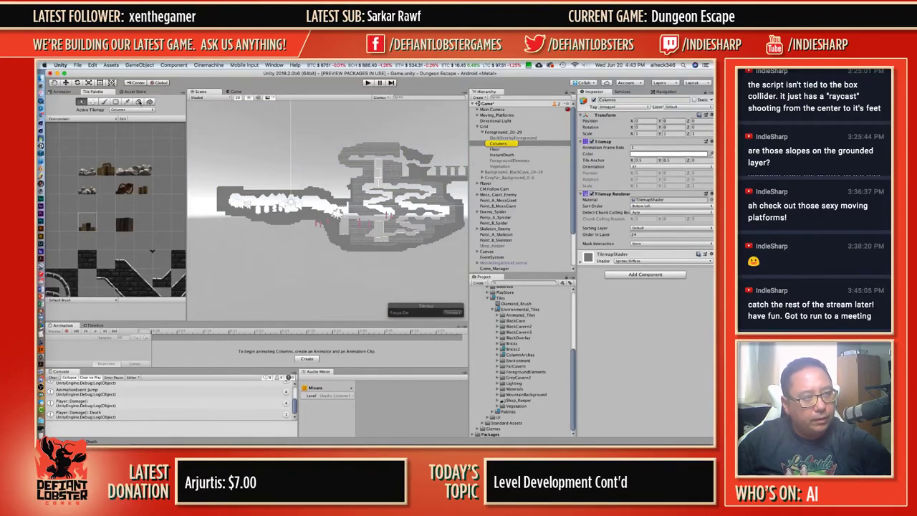
Erase the old column tiles scattered around the cavern from the Columns tilemap.
left_click(138, 101)
key("b")
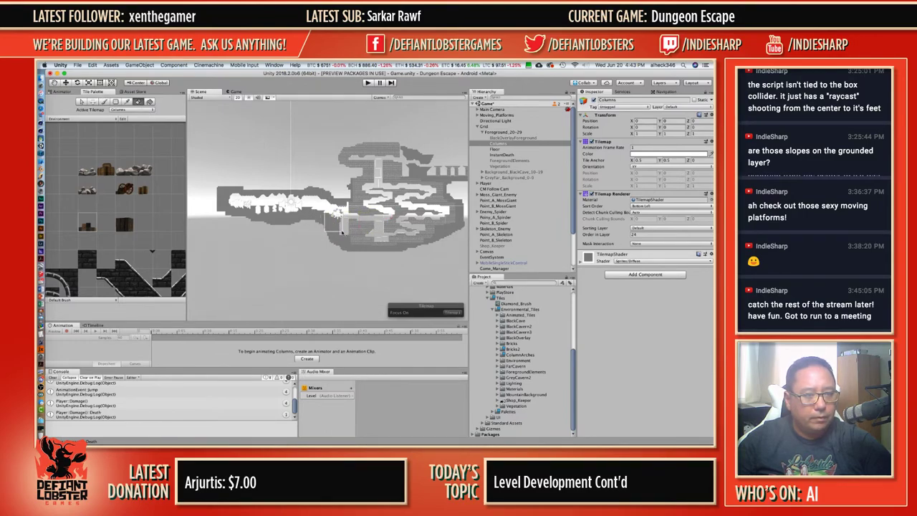
scroll(420, 194, "left", 5)
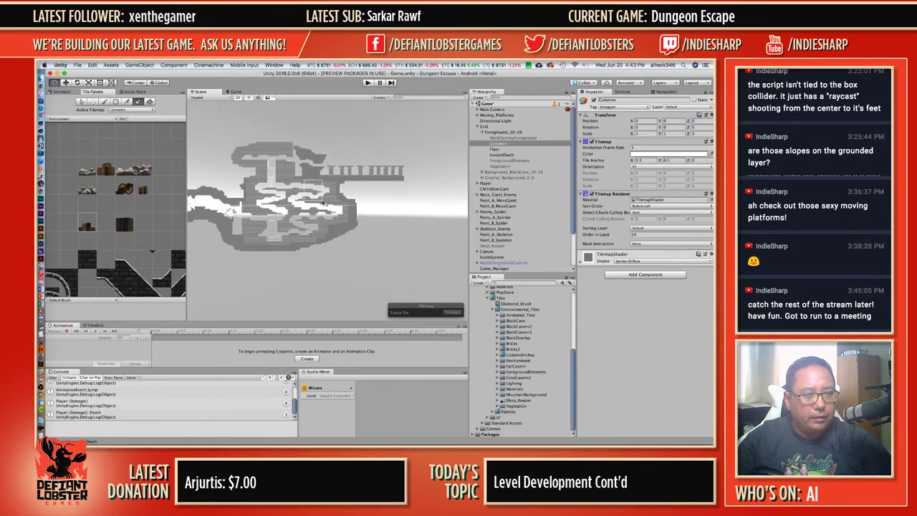
Build a floor-to-ceiling column from the palette's column tiles on the ledge just right of the giant enemy.
scroll(313, 202, "up", 10)
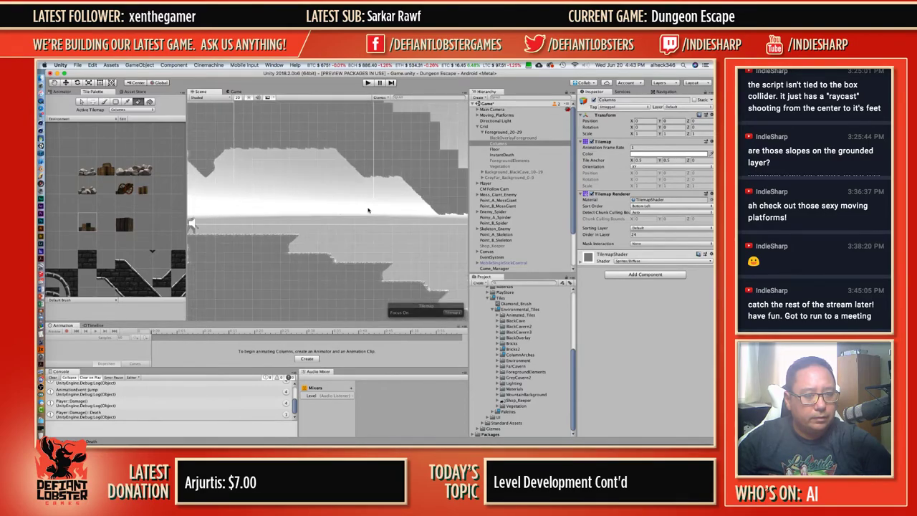
scroll(312, 203, "down", 6)
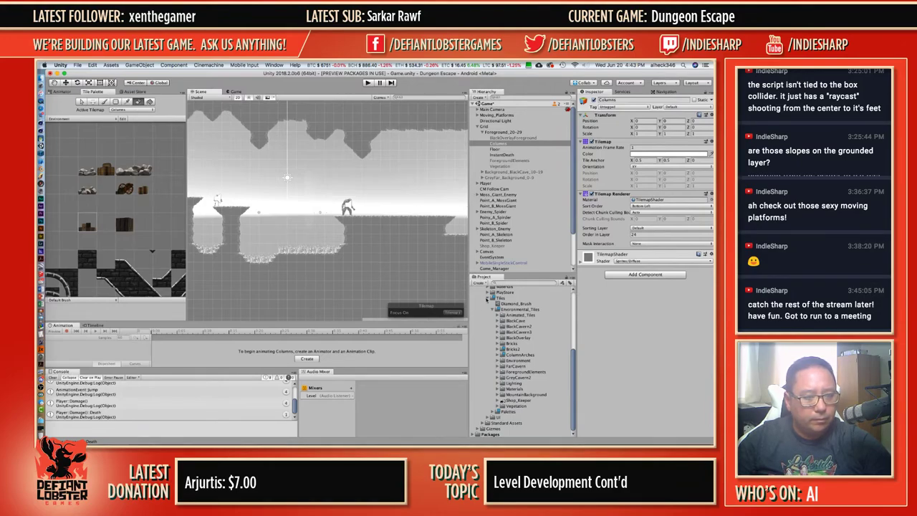
scroll(131, 231, "down", 5)
scroll(132, 231, "up", 5)
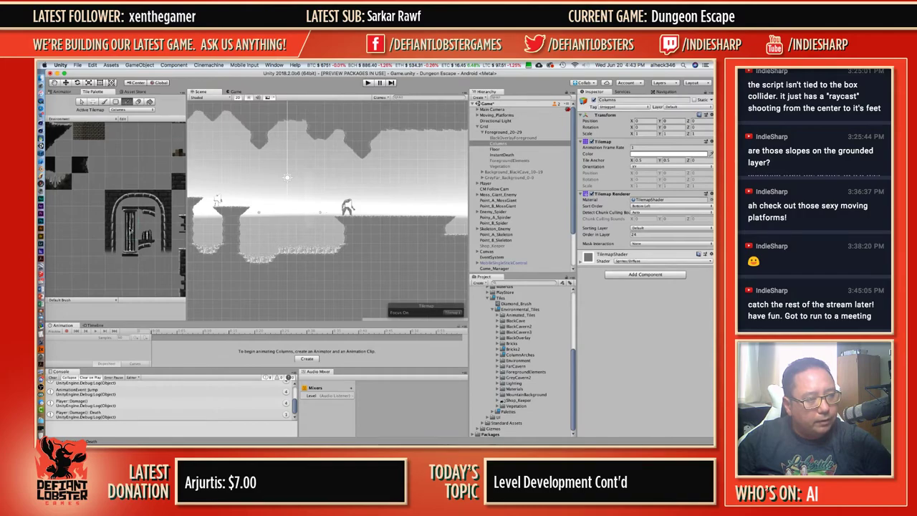
left_click(138, 102)
left_click(104, 101)
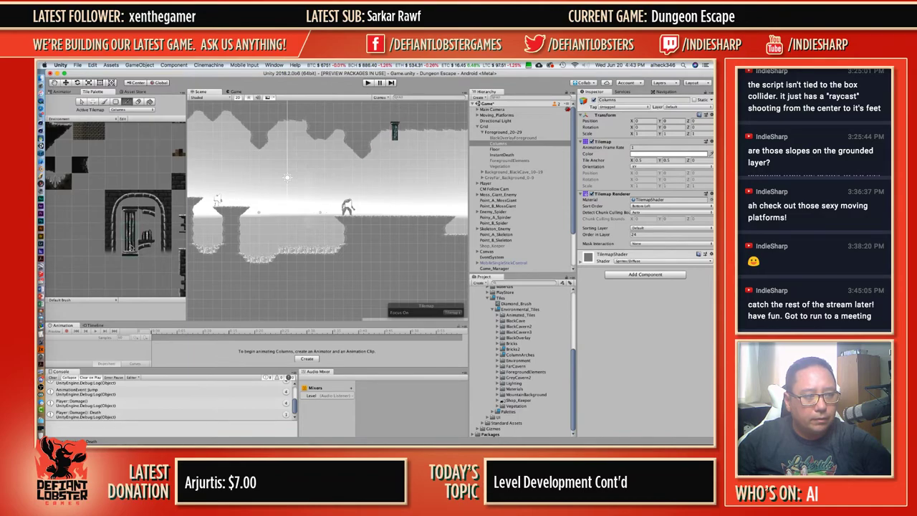
left_click(398, 217)
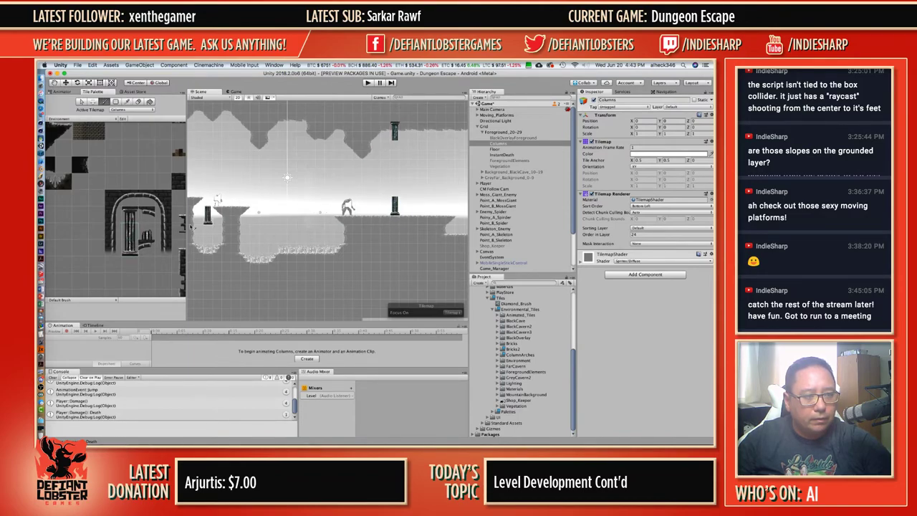
left_click_drag(395, 185, 397, 164)
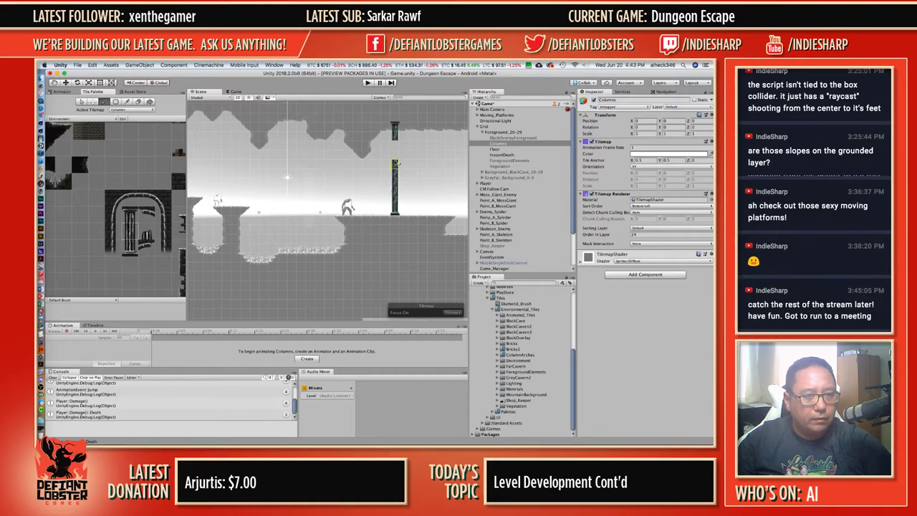
Pick up the whole column as a brush and stamp copies on the ledges descending to the right.
scroll(387, 187, "down", 2)
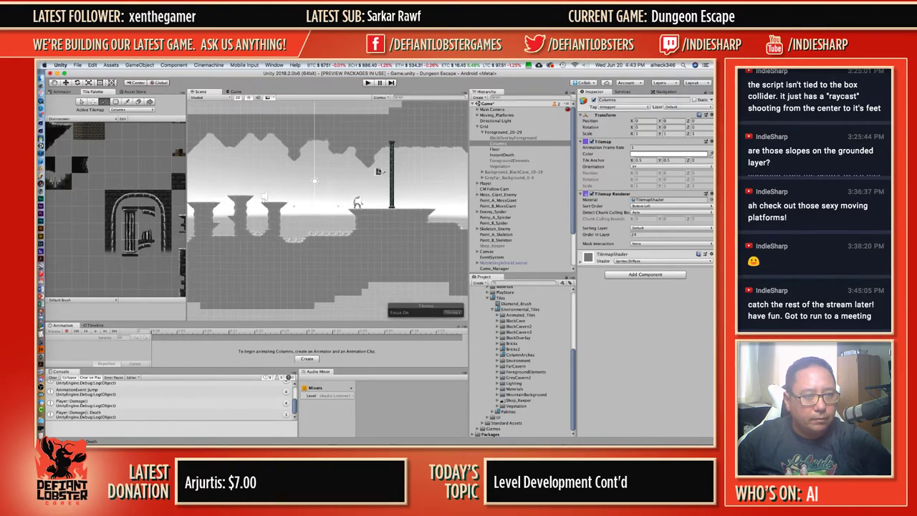
left_click_drag(392, 207, 391, 207)
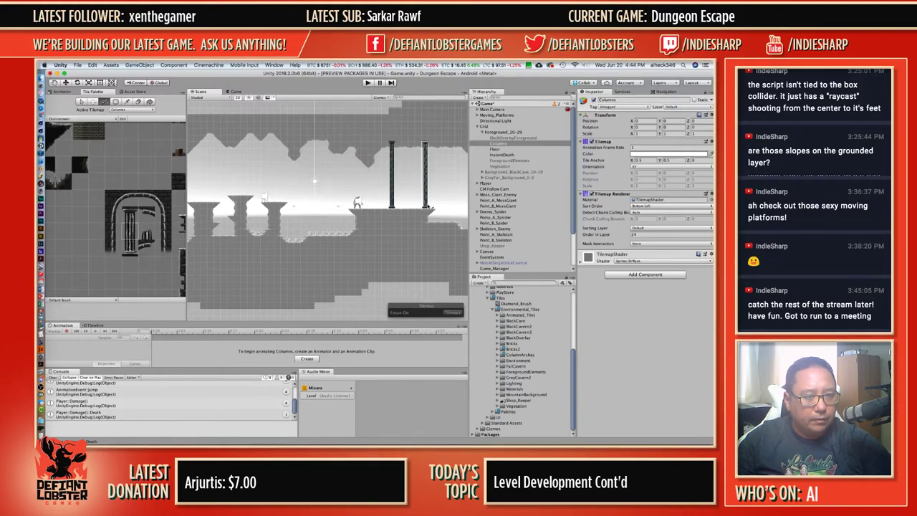
left_click(420, 206)
middle_click_drag(431, 206, 324, 162)
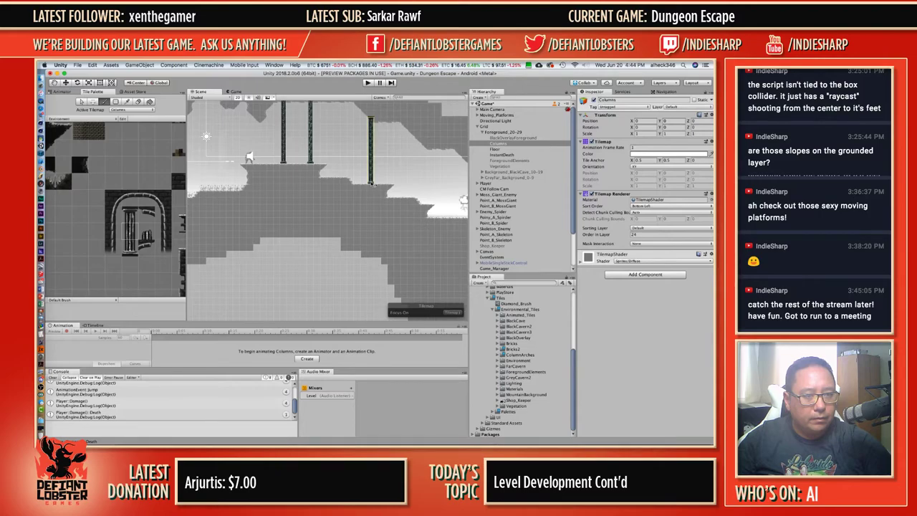
middle_click_drag(445, 204, 397, 211)
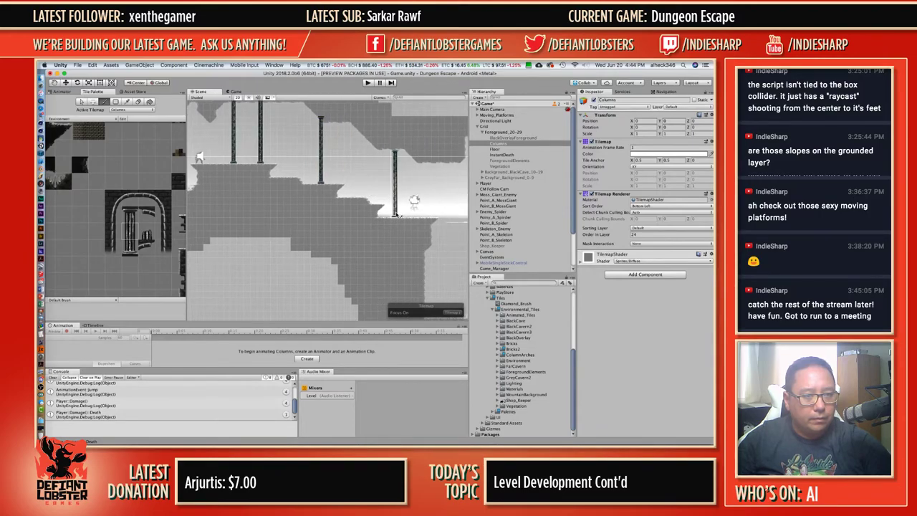
left_click(397, 216)
scroll(430, 216, "down", 3)
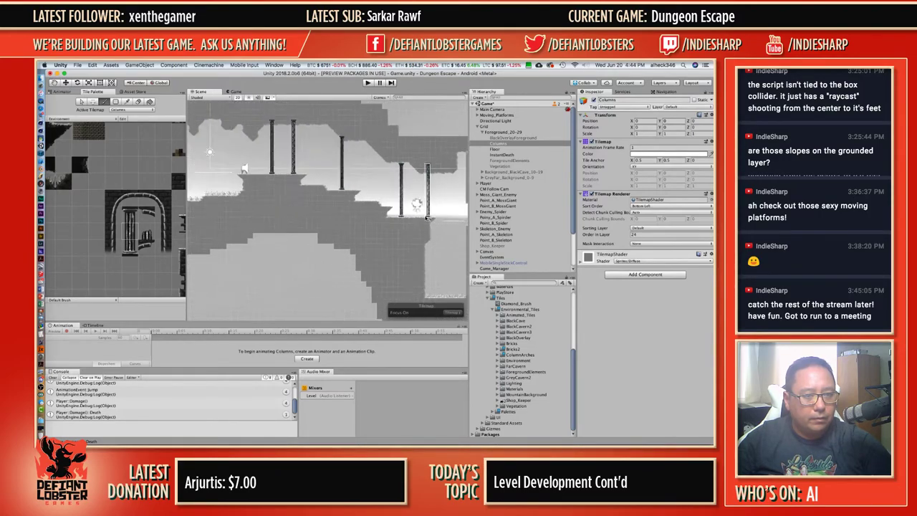
Stamp more copies of the column around the cavern's left end, including two side by side on the ledge before the pits.
middle_click_drag(429, 216, 115, 163)
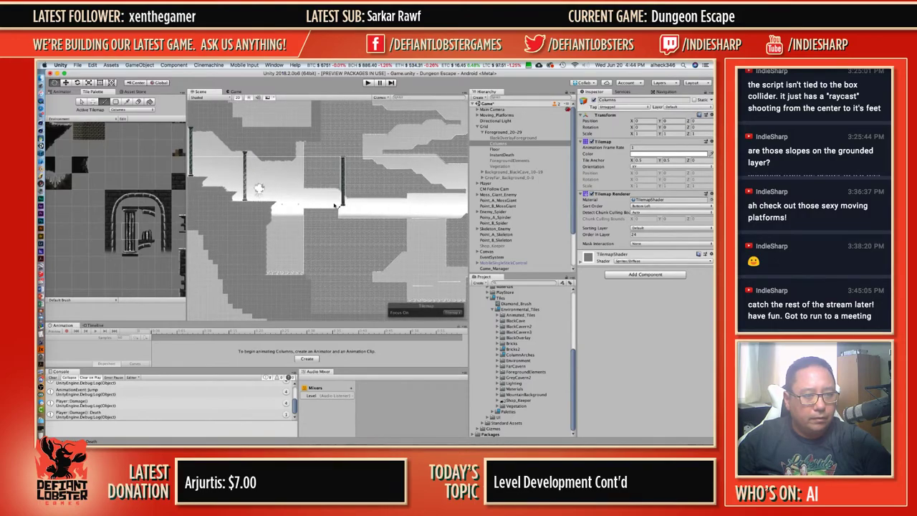
middle_click_drag(311, 204, 660, 226)
middle_click_drag(383, 169, 478, 170)
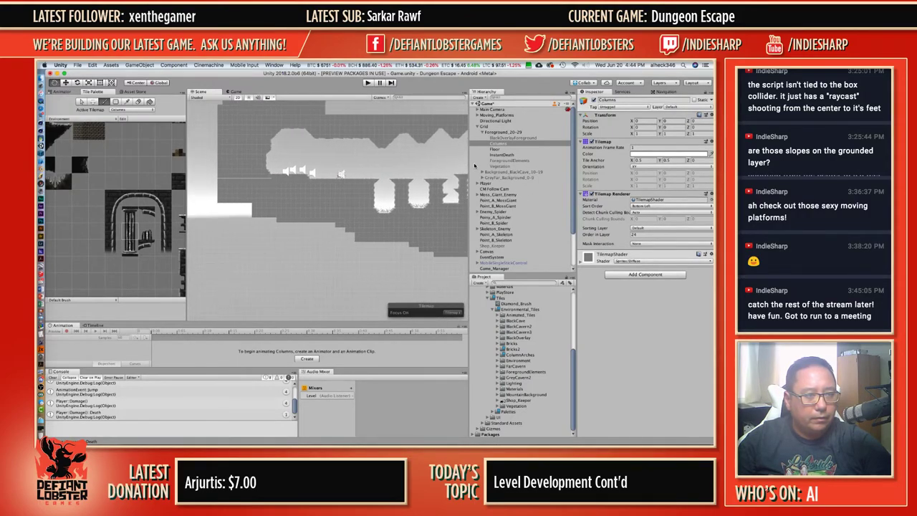
left_click(367, 178)
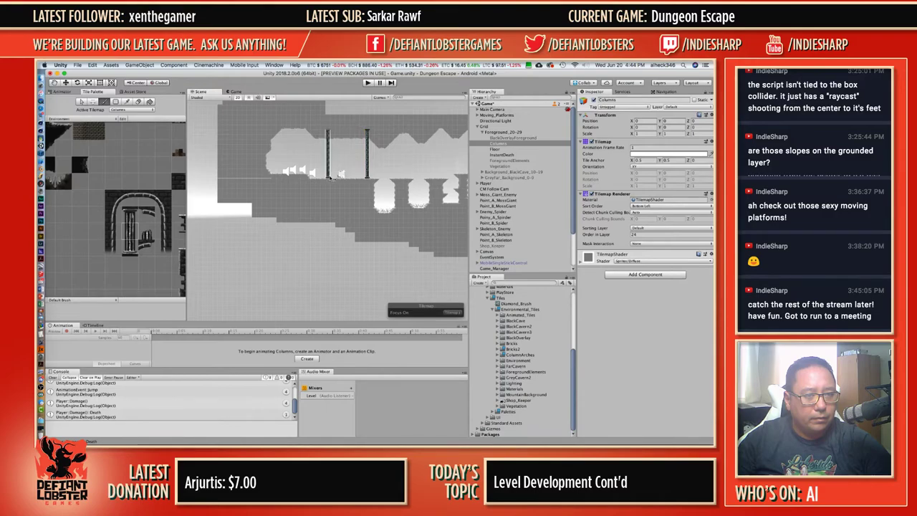
left_click(333, 178)
left_click(332, 177)
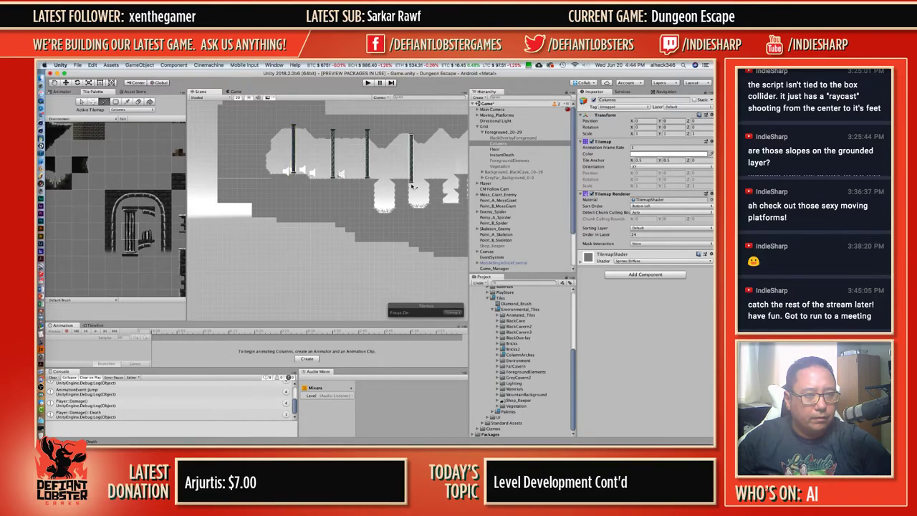
scroll(412, 187, "down", 3)
middle_click_drag(422, 187, 240, 159)
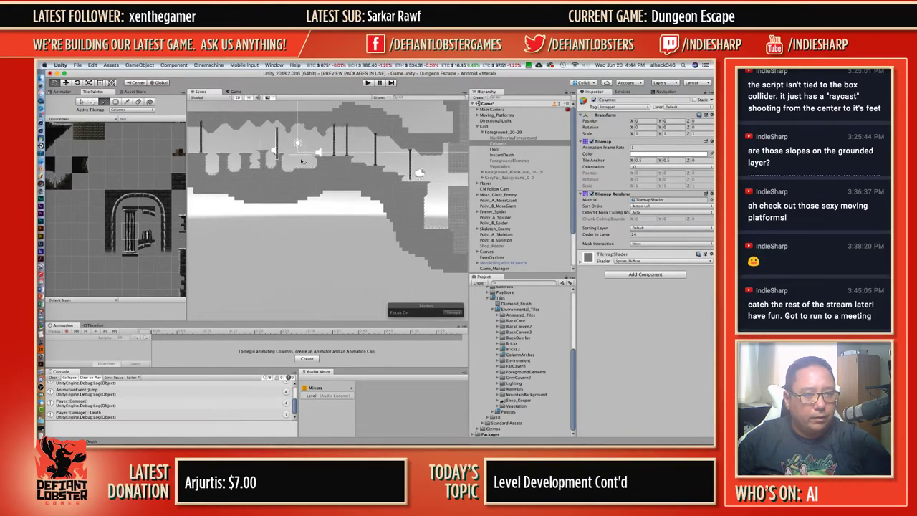
middle_click_drag(367, 165, 326, 164)
middle_click_drag(265, 147, 463, 175)
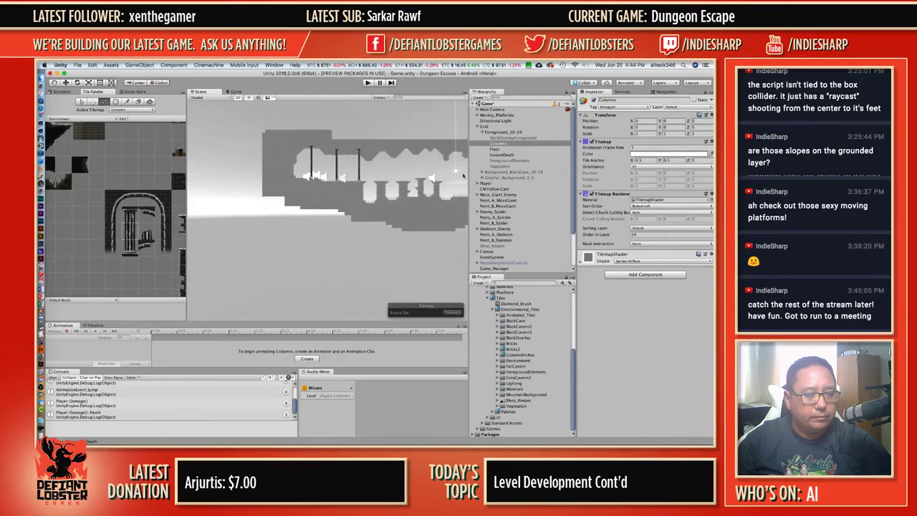
scroll(462, 175, "up", 10)
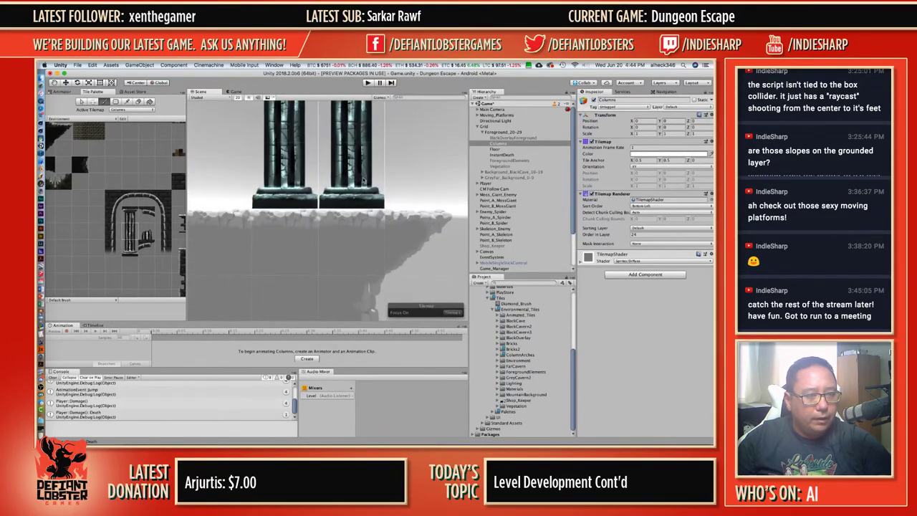
scroll(384, 173, "down", 8)
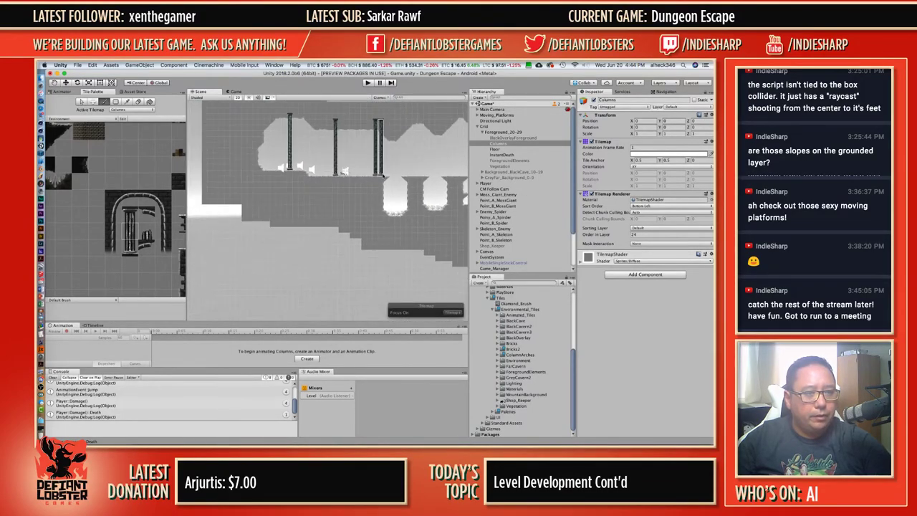
Undo the stamped column copies, keeping only the first column on its ledge.
key("super+z")
key("super+z")
key("super+z")
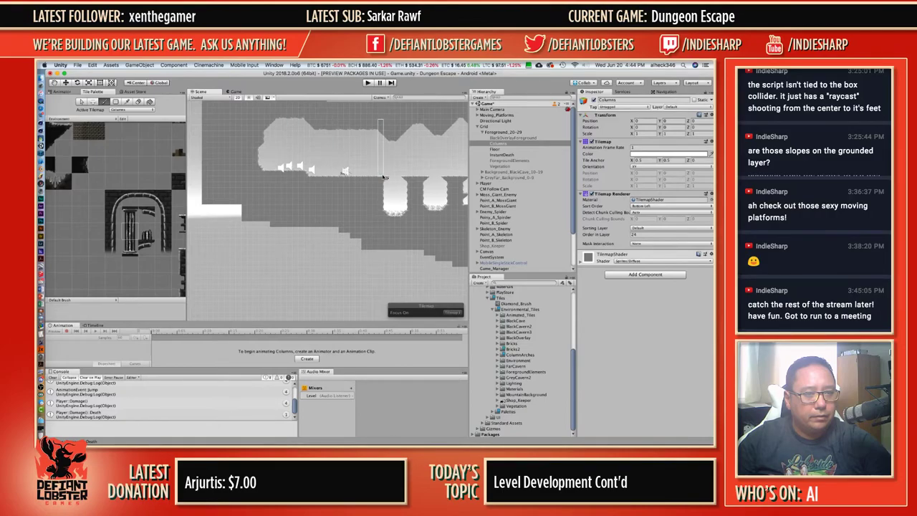
middle_click_drag(387, 153, 40, 148)
key("super+z")
key("super+z")
key("super+z")
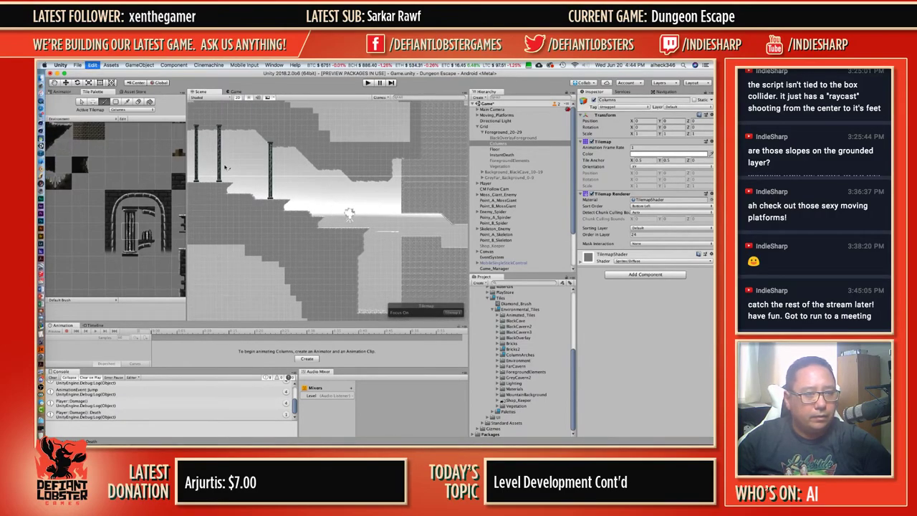
Select all tiles of the remaining column and set their Y position offset to -0.07.
middle_click_drag(221, 171, 346, 232)
scroll(311, 162, "up", 8)
left_click(82, 102)
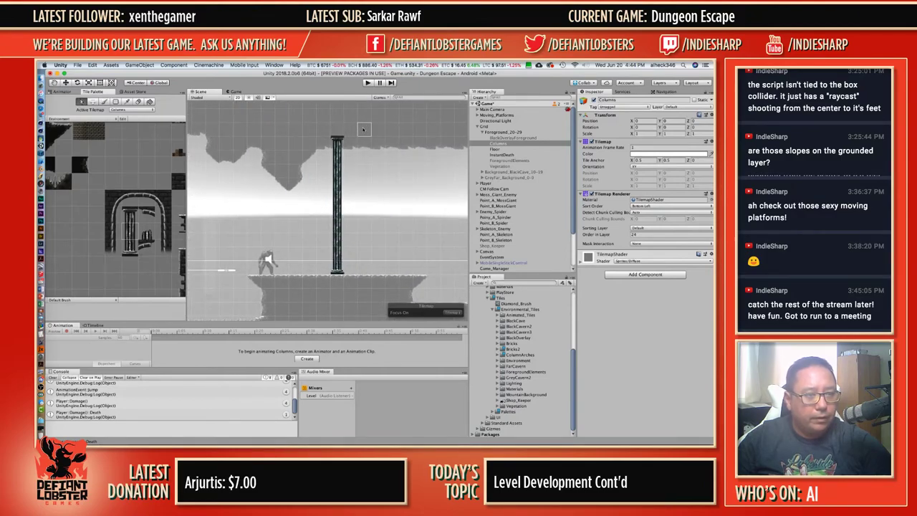
left_click_drag(336, 142, 342, 272)
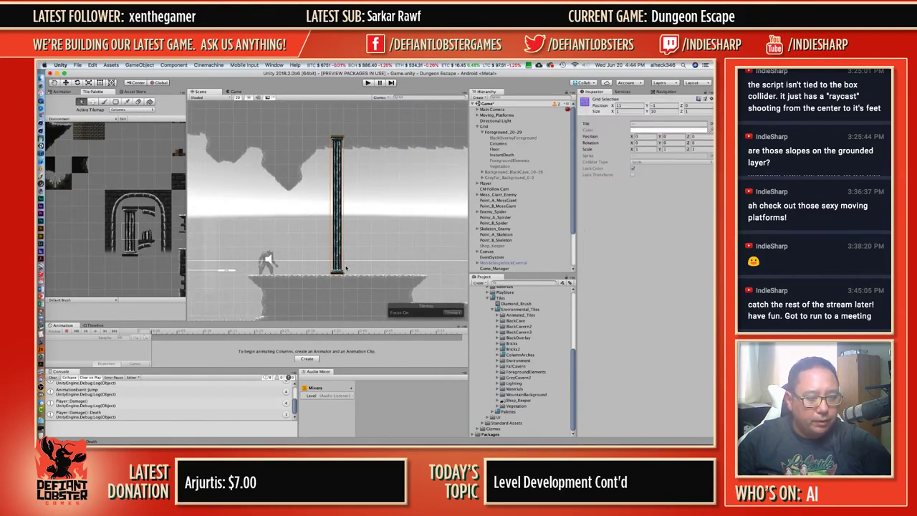
scroll(345, 269, "up", 3)
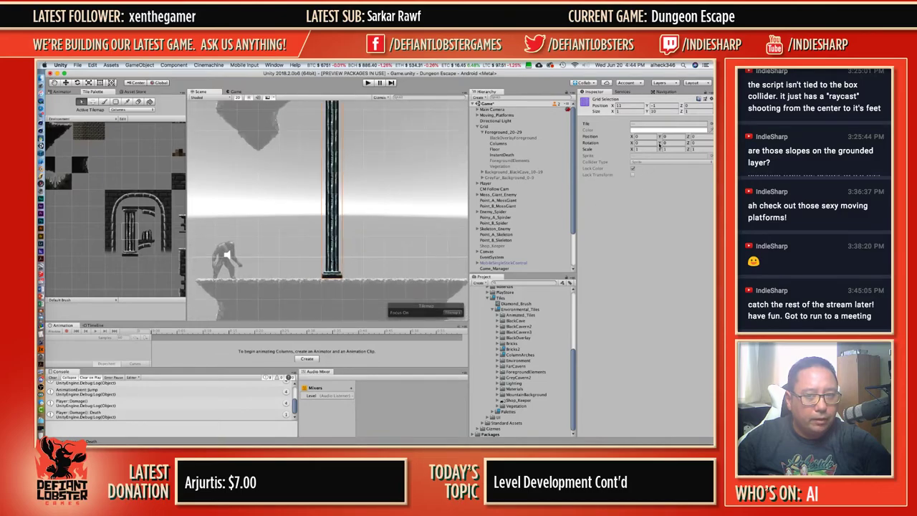
left_click_drag(661, 136, 660, 137)
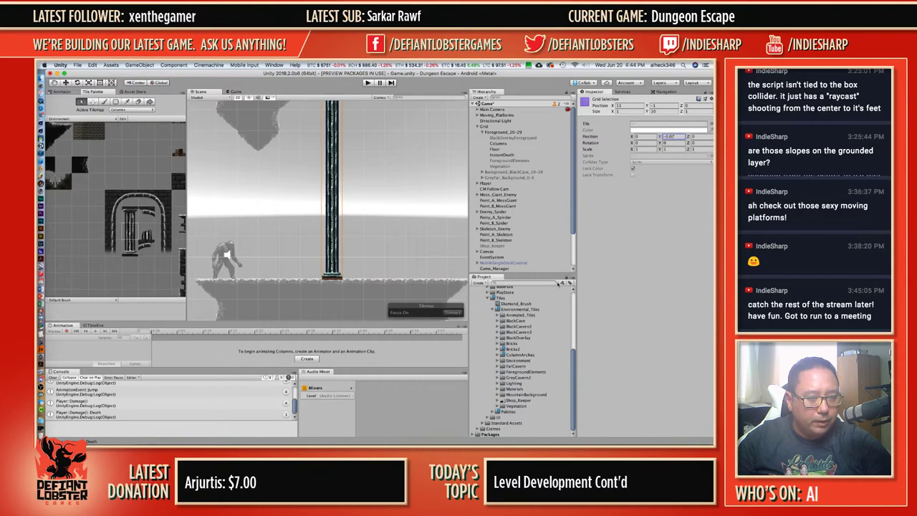
Turn off the tilemap focus and examine closely how the column's base meets the floor.
left_click(458, 313)
left_click(455, 307)
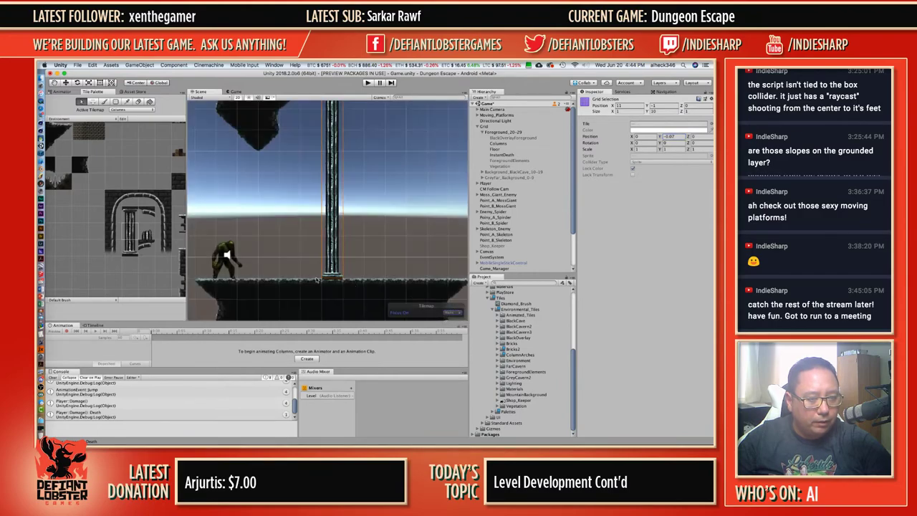
scroll(341, 290, "up", 5)
scroll(343, 290, "up", 5)
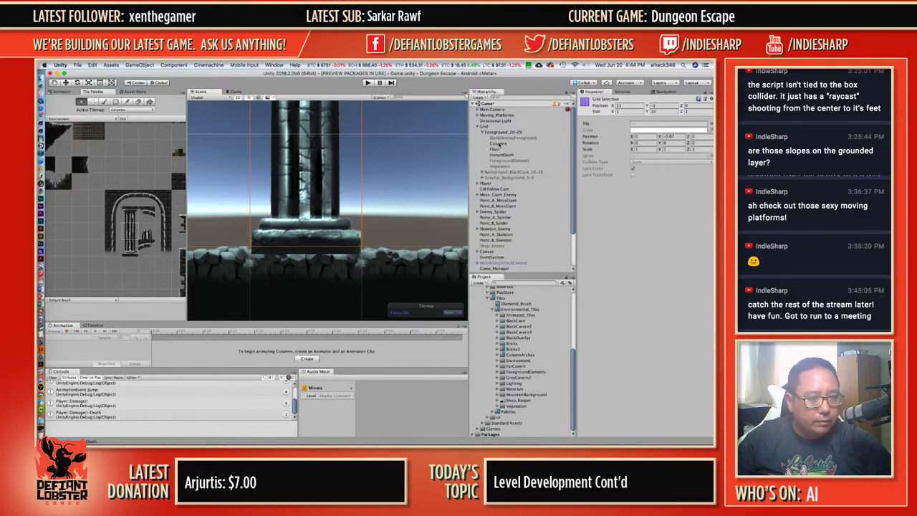
Compare the sorting order of the Columns, Floor, InstantDeath, ForegroundElements, Vegetation and BlackOverlayForeground tilemaps.
left_click(499, 144)
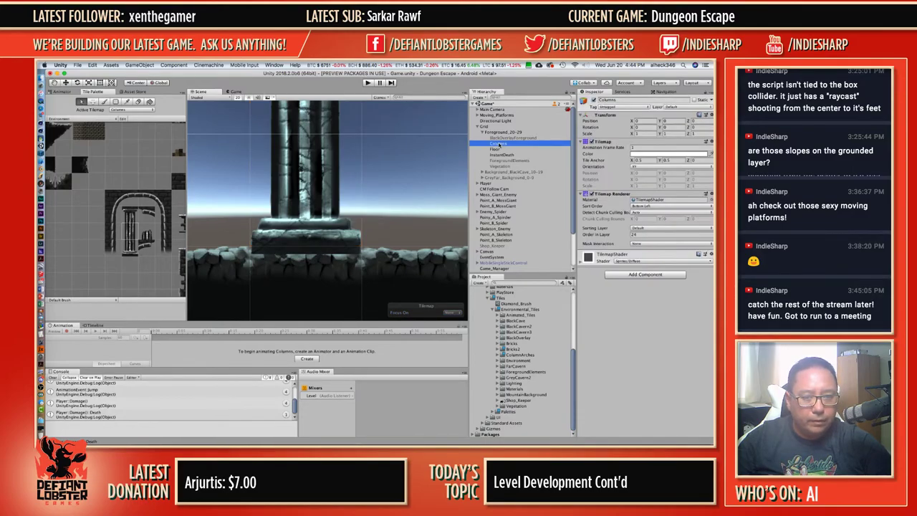
left_click(497, 149)
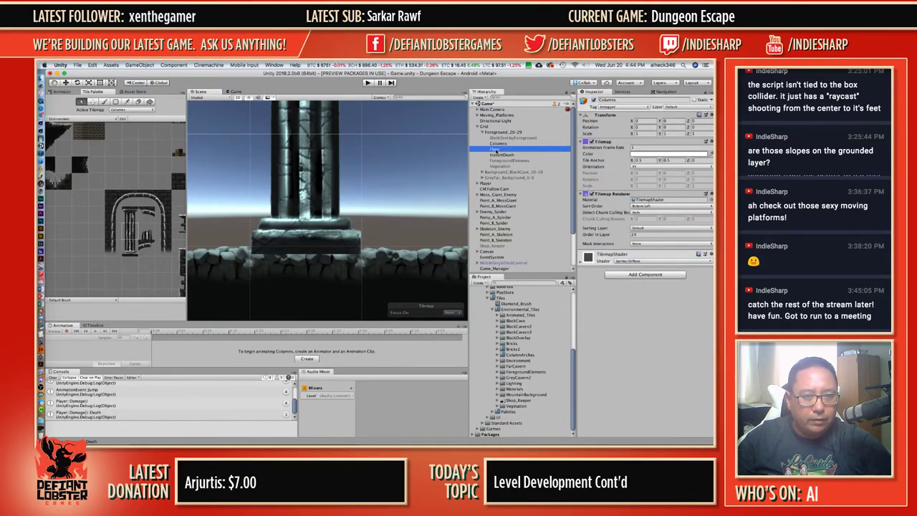
left_click(497, 143)
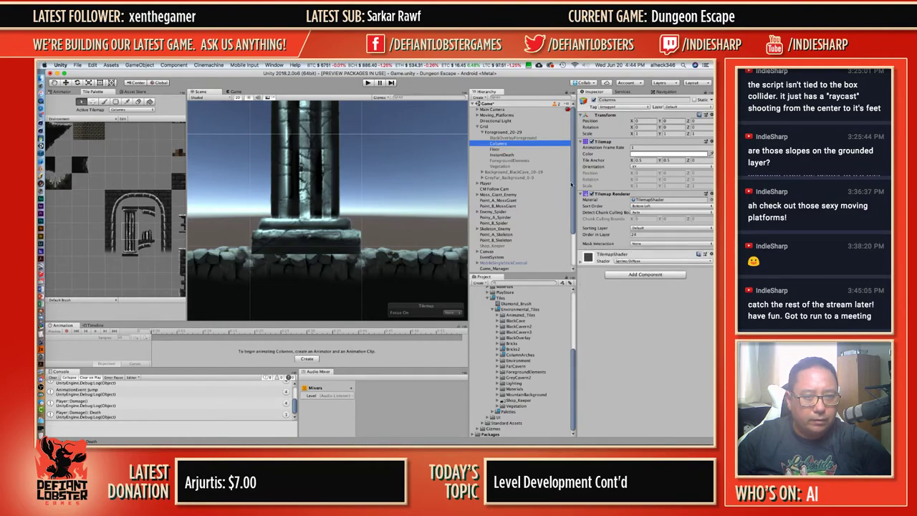
left_click(495, 149)
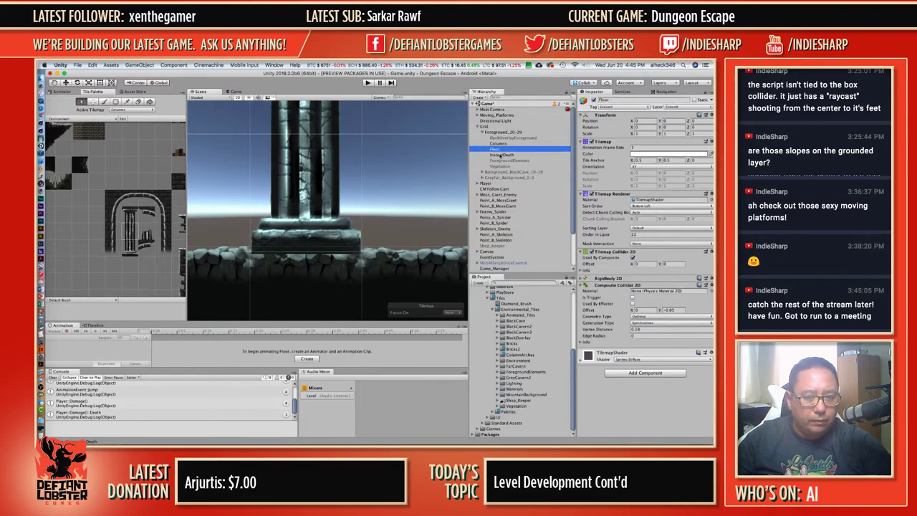
left_click(500, 155)
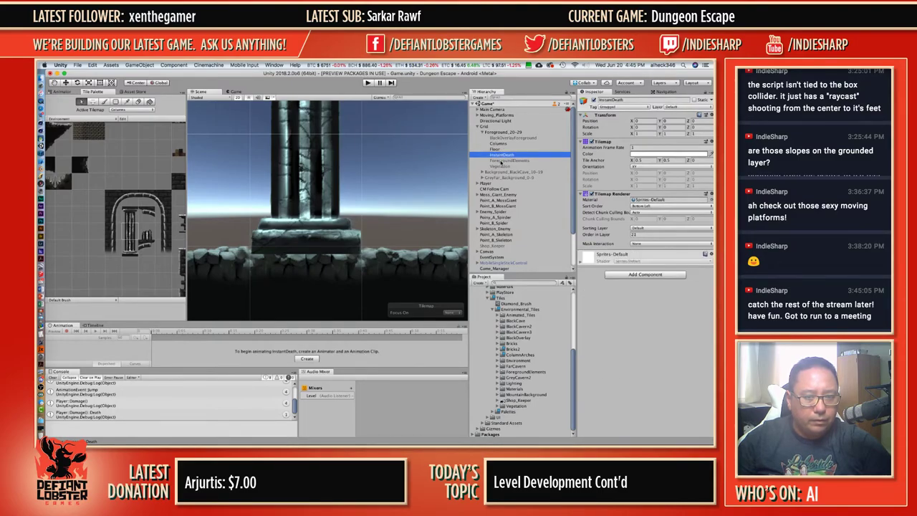
left_click(502, 161)
left_click(499, 167)
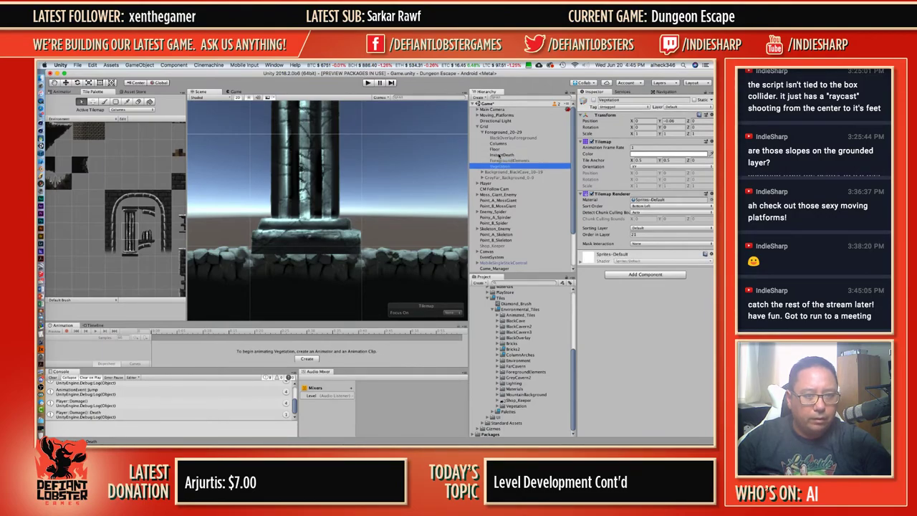
left_click(495, 150)
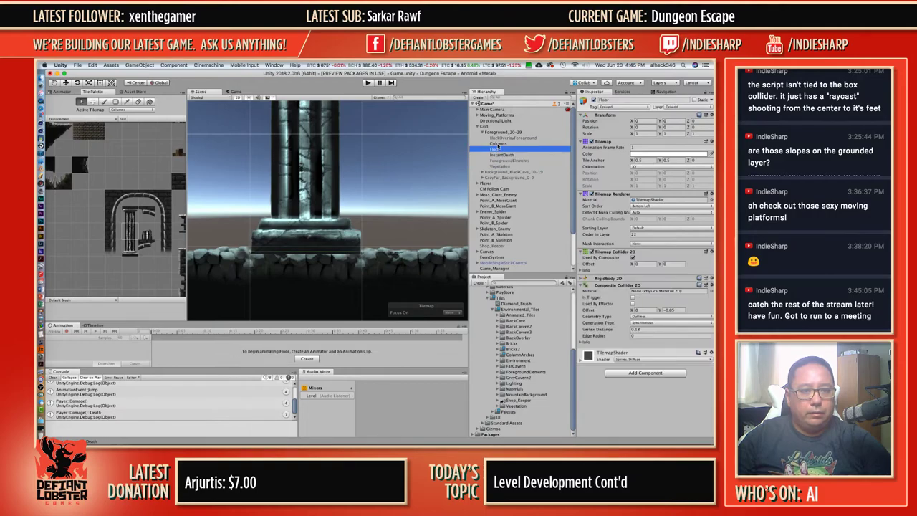
left_click(499, 144)
left_click(497, 137)
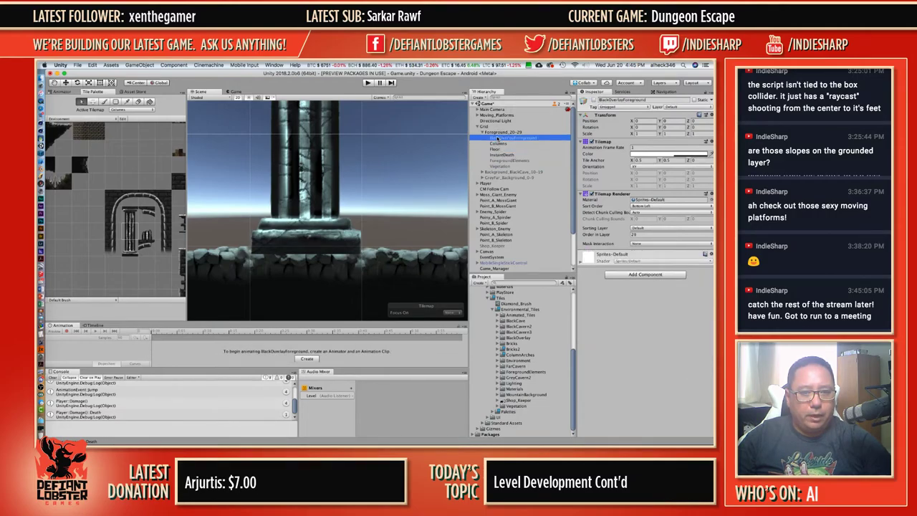
Set the Floor tilemap's Order in Layer to 25 and place the Columns tilemap directly below Floor in the hierarchy.
left_click(495, 149)
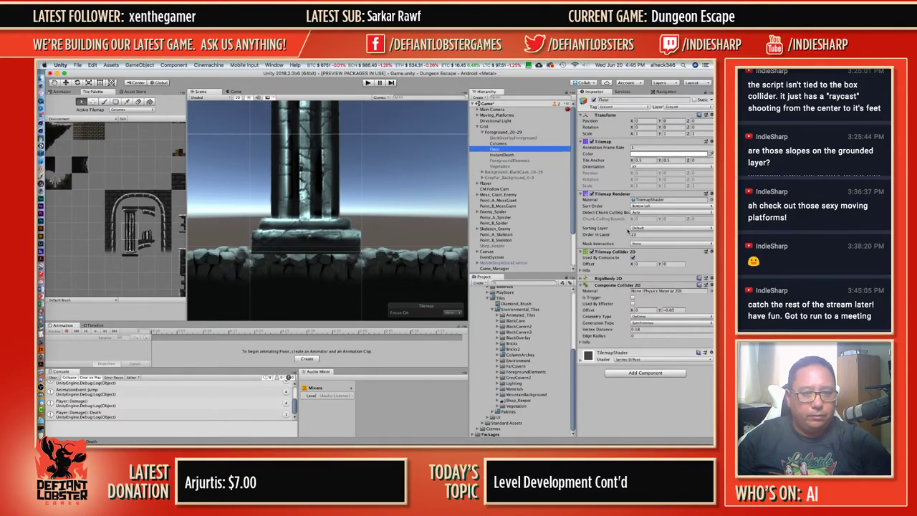
left_click(638, 235)
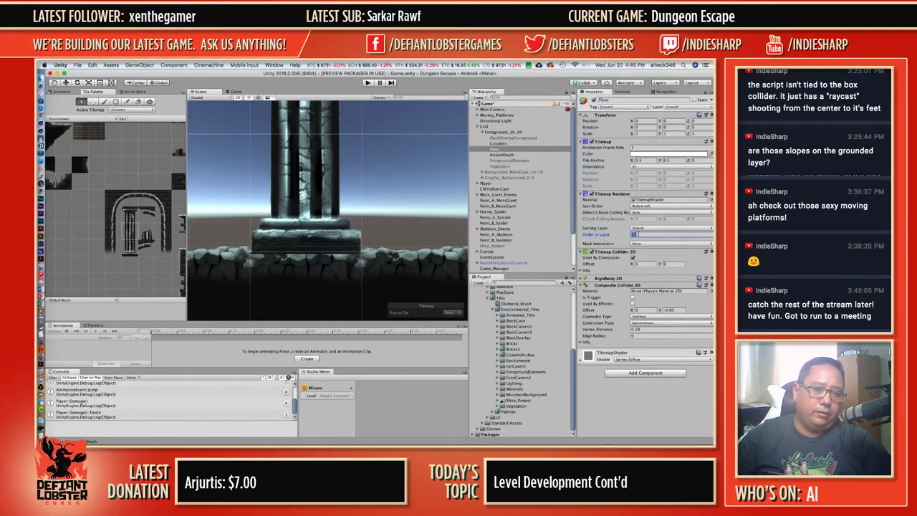
type("25")
left_click(497, 144)
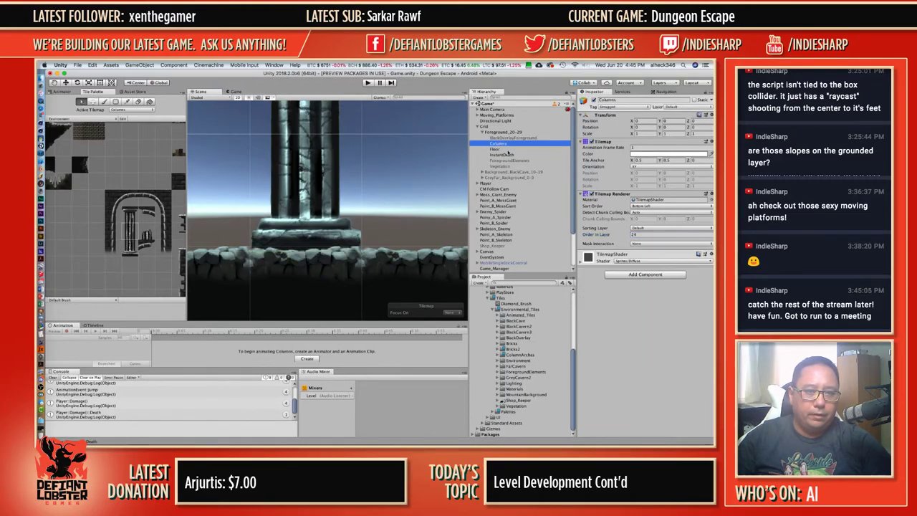
left_click_drag(495, 144, 496, 153)
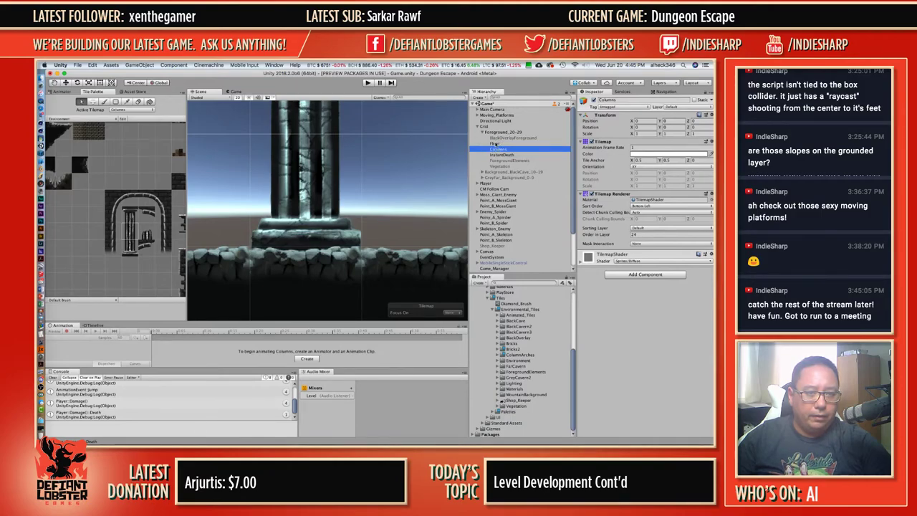
Frame the Columns tilemap in the scene and set the focus mode to Tilemap.
double_click(497, 149)
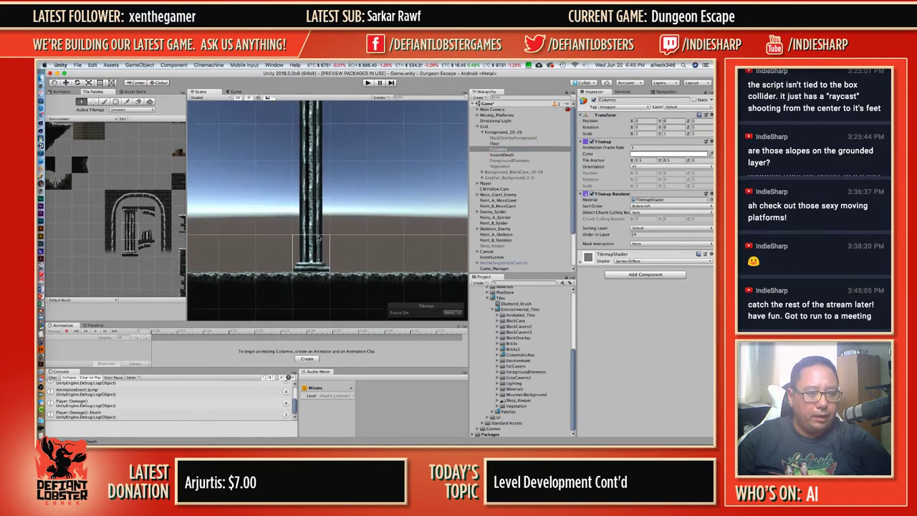
scroll(316, 238, "down", 5)
middle_click_drag(313, 202, 380, 194)
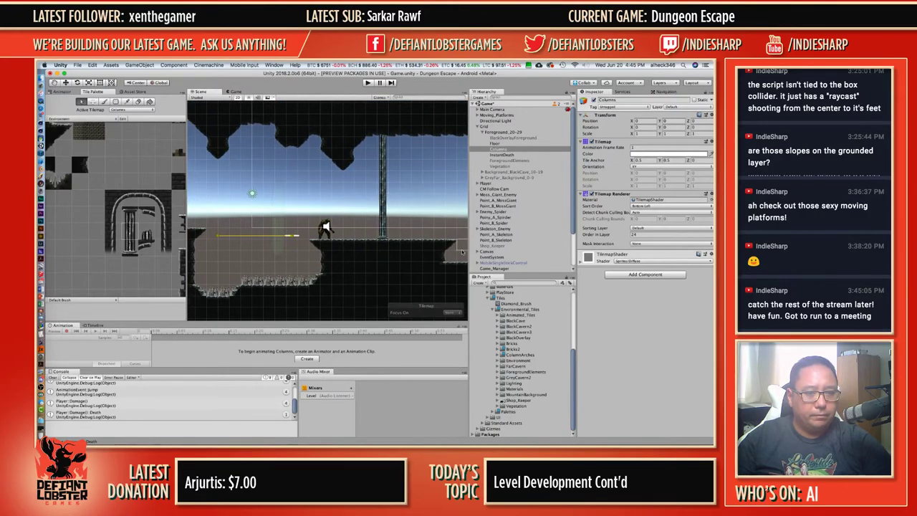
left_click(452, 313)
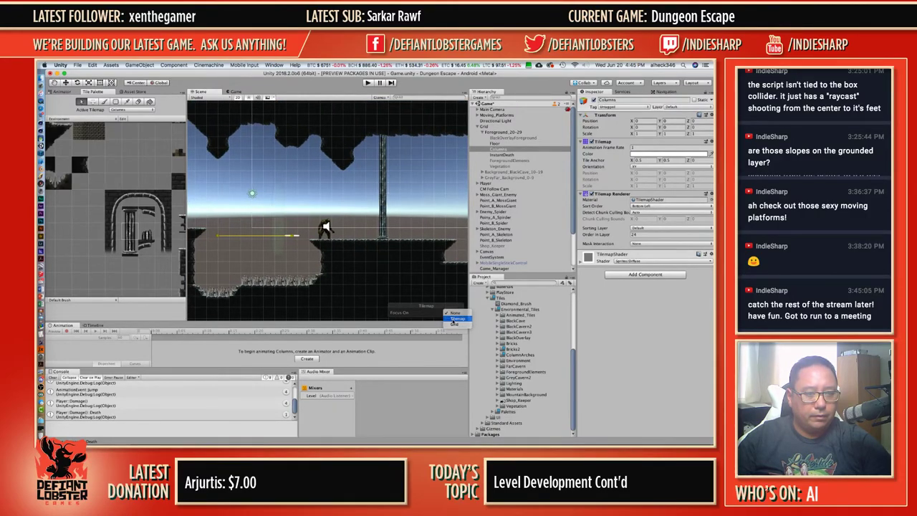
left_click(458, 321)
Pick the whole column beside the player, from capital to base, as the painting brush.
left_click_drag(389, 182, 384, 235)
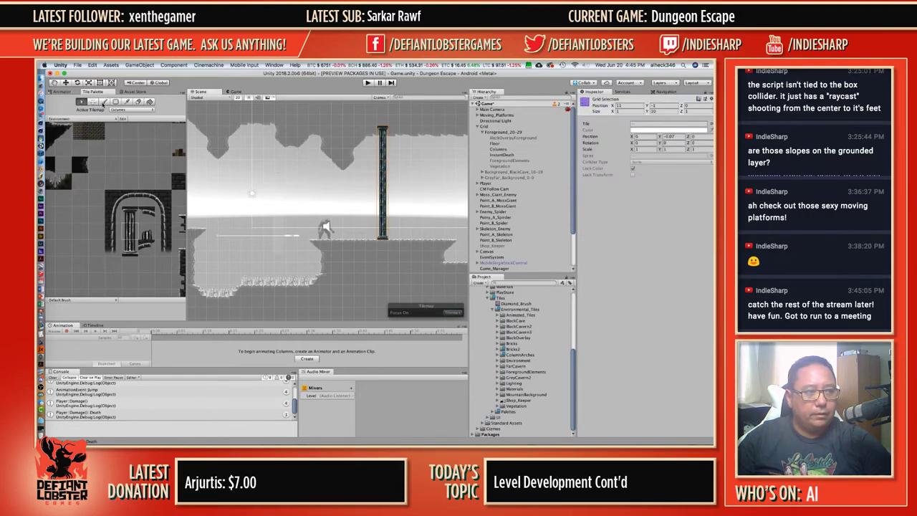
left_click(104, 102)
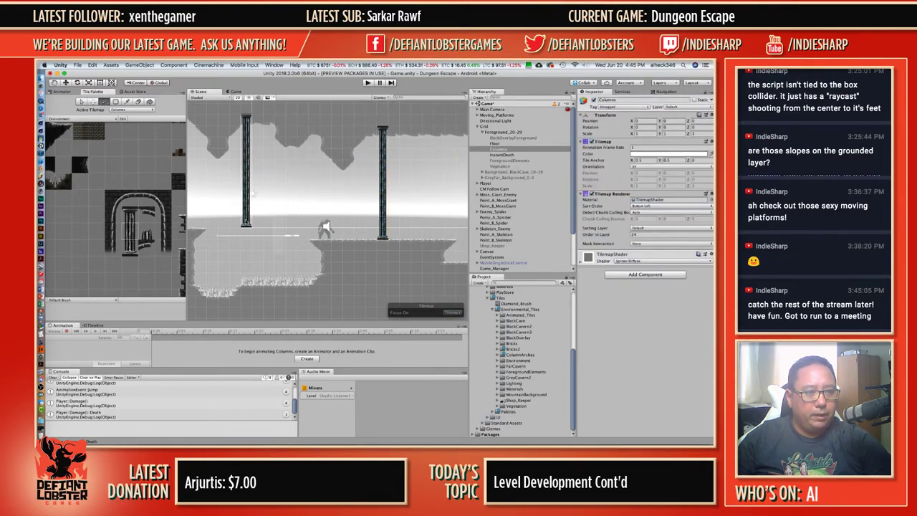
middle_click_drag(234, 223, 324, 223)
middle_click_drag(437, 227, 359, 212)
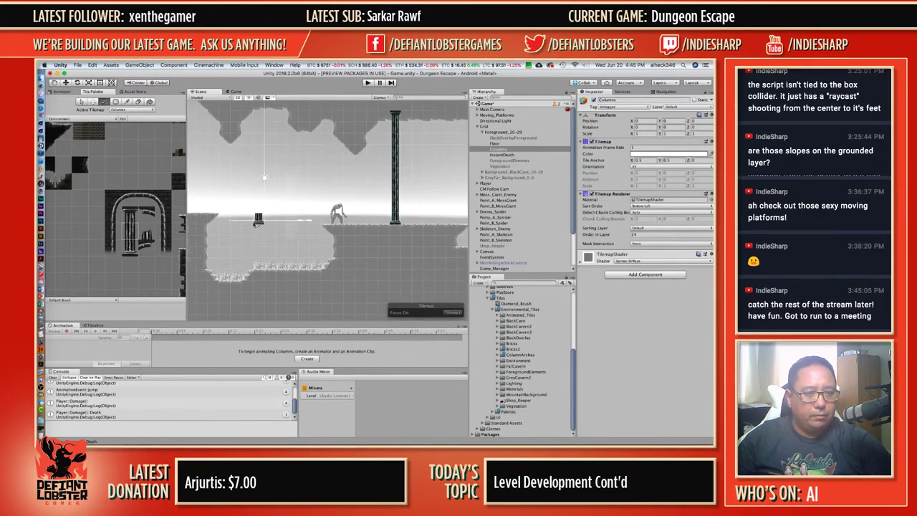
key("i")
left_click_drag(394, 116, 394, 220)
Stamp three copies of the tall column along the cave floor before the spike pits.
middle_click_drag(214, 209, 392, 219)
middle_click_drag(233, 181, 452, 179)
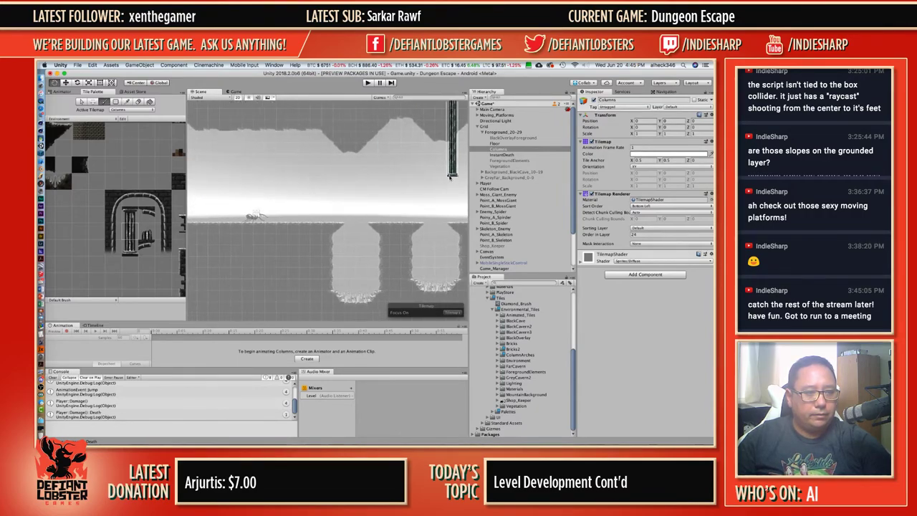
scroll(317, 222, "down", 3)
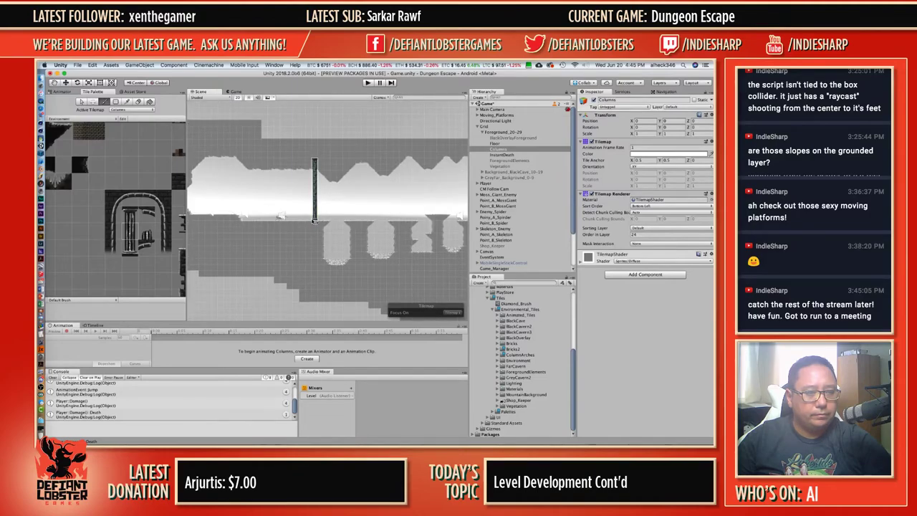
left_click(315, 219)
left_click(273, 219)
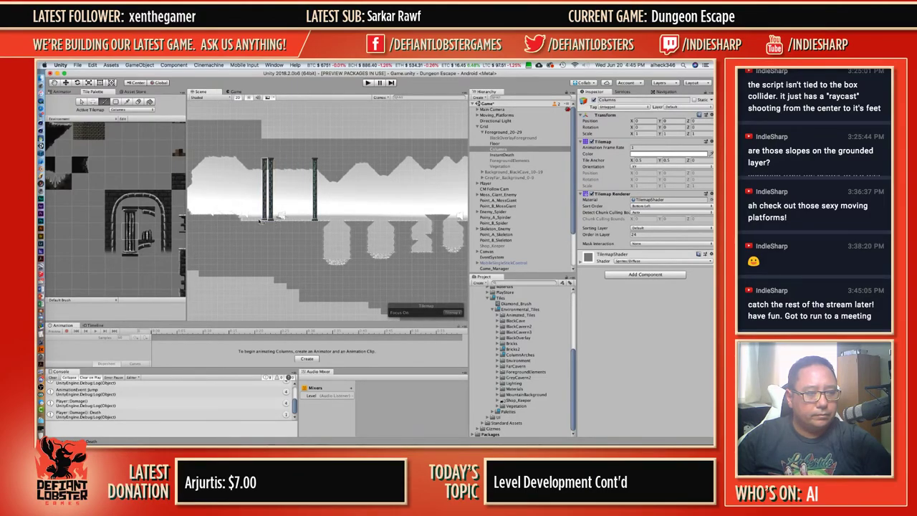
left_click(216, 215)
Stamp copies of the tall column on the descending ledges beyond the player, including one on each side of the enemy on the lowest ledge.
middle_click_drag(405, 212, 289, 170)
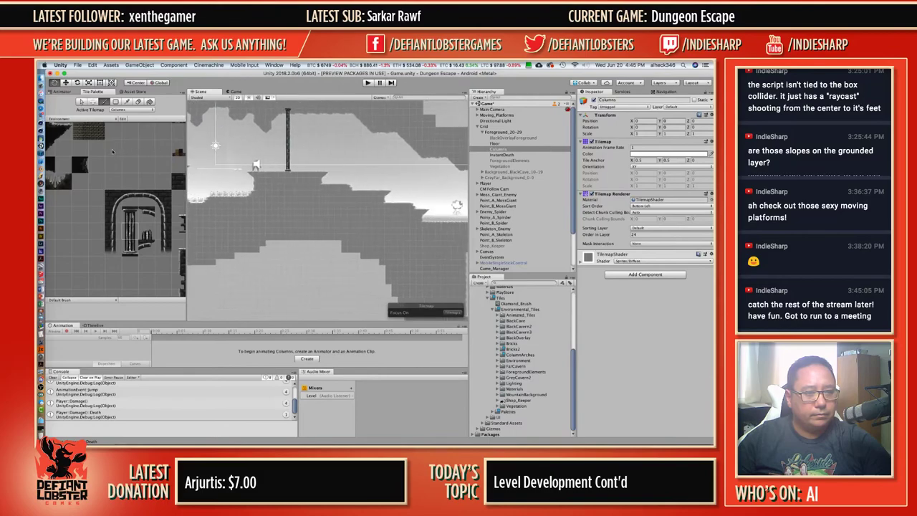
left_click(289, 172)
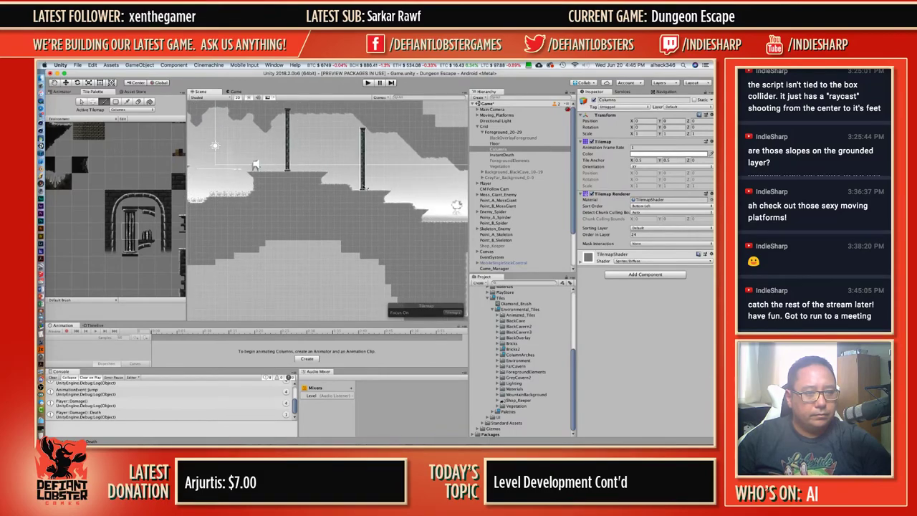
left_click(374, 190)
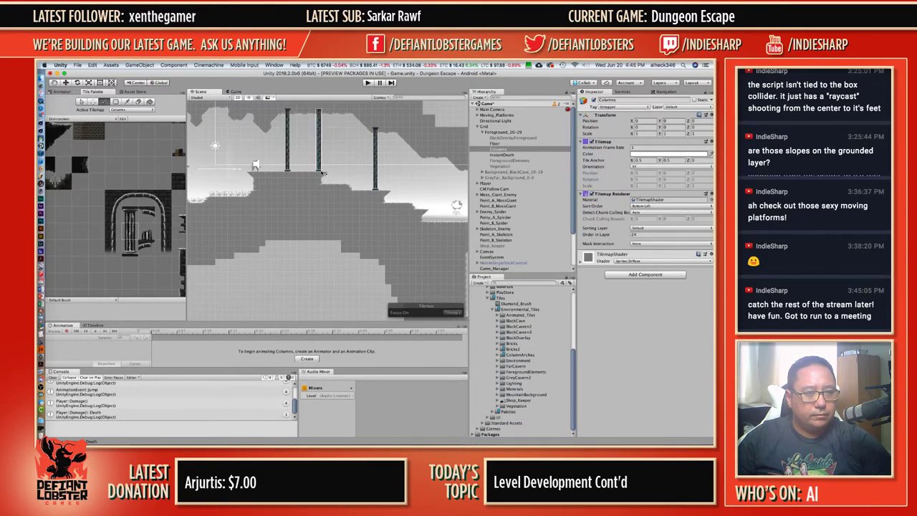
left_click(321, 172)
middle_click_drag(432, 219, 313, 195)
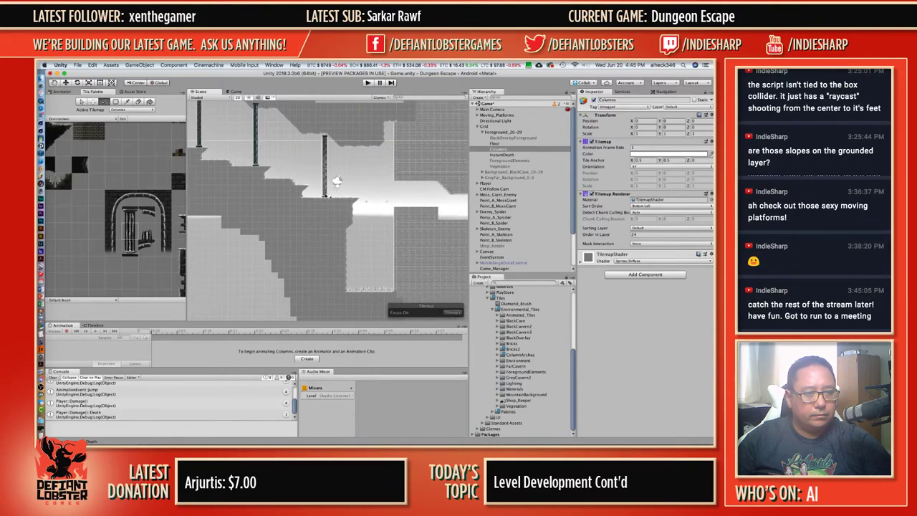
left_click(319, 194)
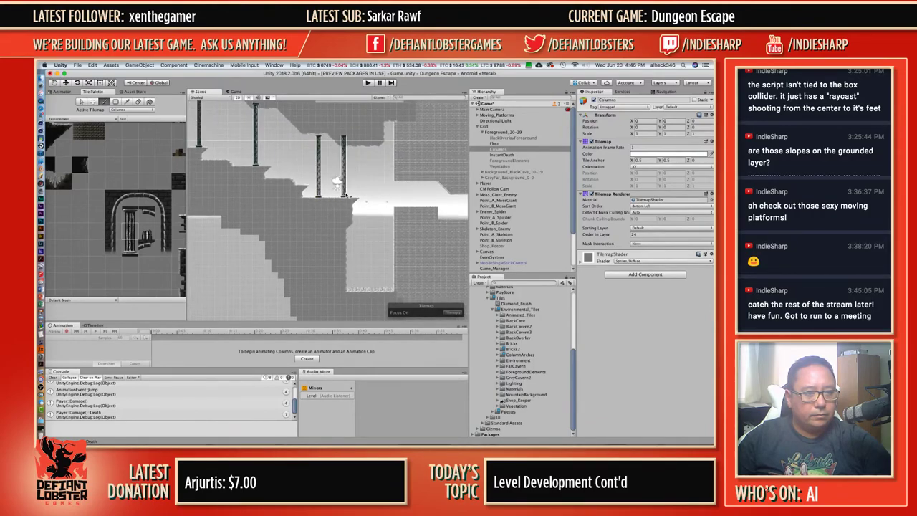
left_click(351, 194)
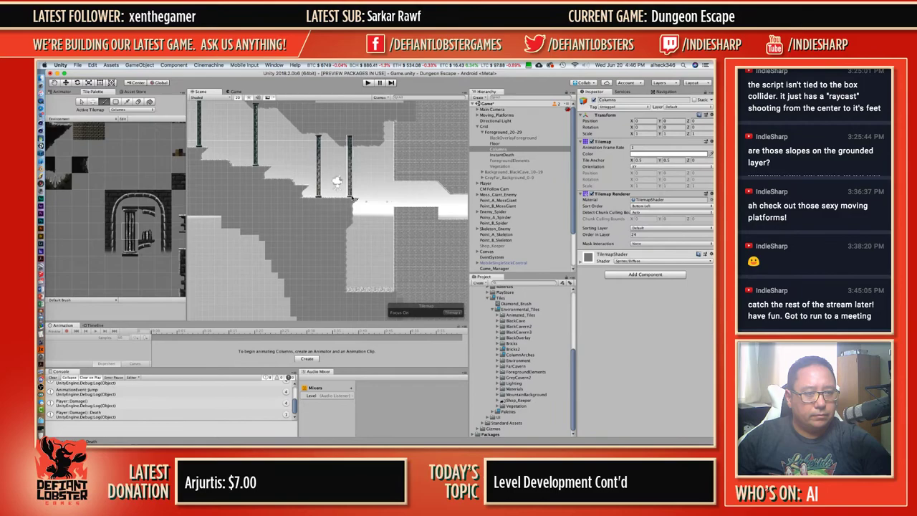
Build a five-tile-high column from base, shaft and capital tiles in the brick corridor, with its base in the floor and its capital in the ceiling.
middle_click_drag(414, 174, 190, 311)
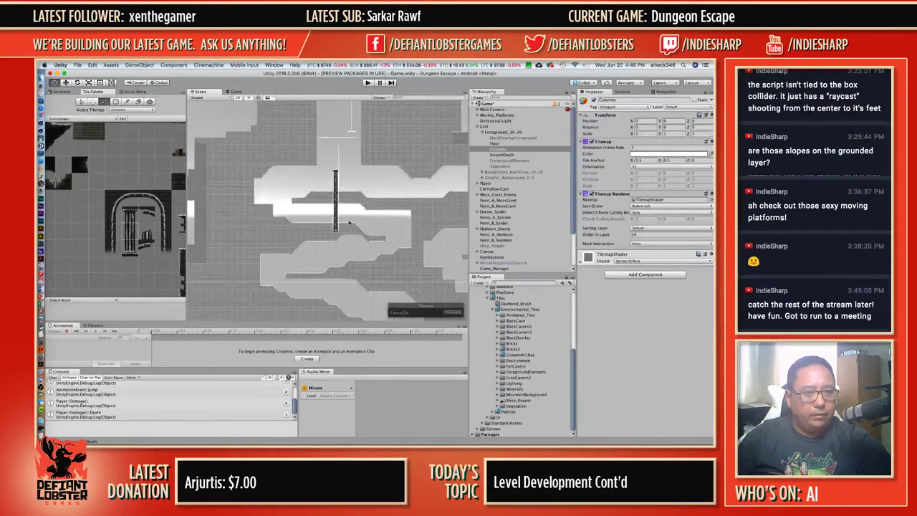
middle_click_drag(381, 199, 207, 315)
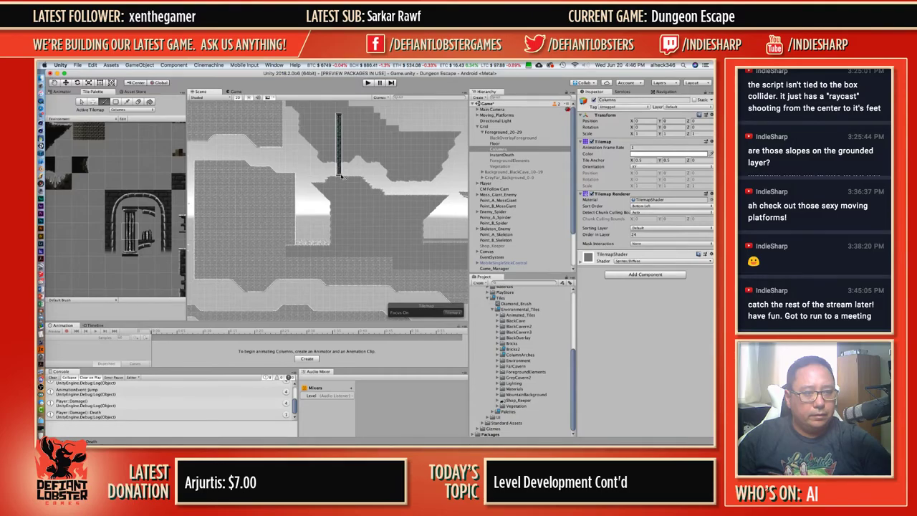
scroll(241, 200, "down", 5)
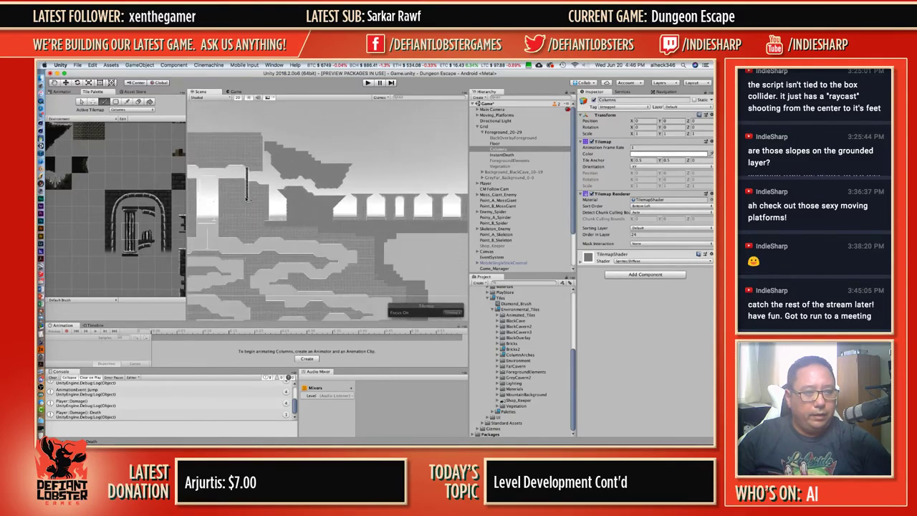
middle_click_drag(247, 203, 385, 139)
scroll(303, 256, "up", 5)
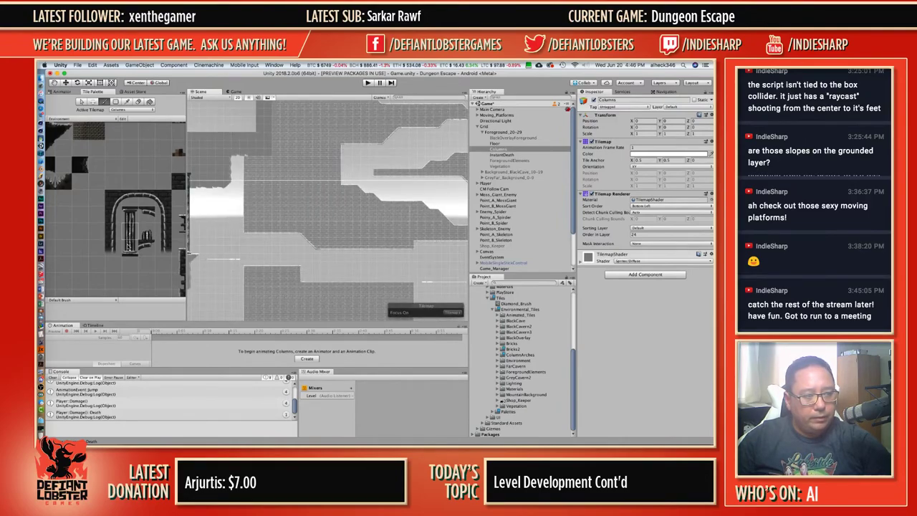
scroll(293, 265, "up", 5)
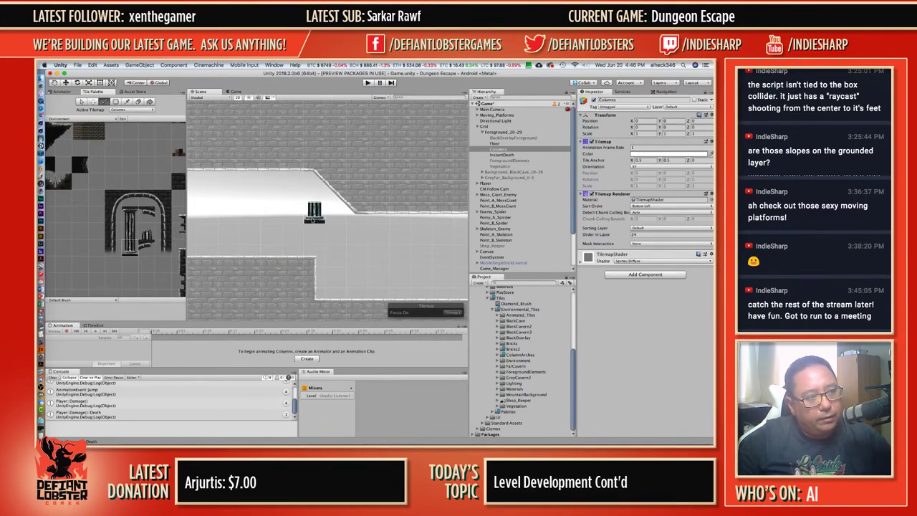
mouse_move(231, 235)
middle_mouse_down()
mouse_move(310, 202)
mouse_move(300, 202)
middle_mouse_up()
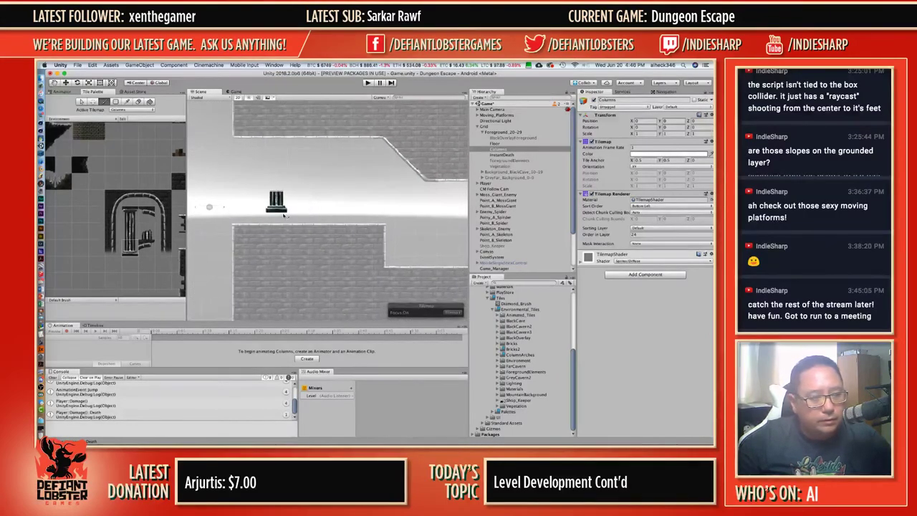
left_click(278, 222)
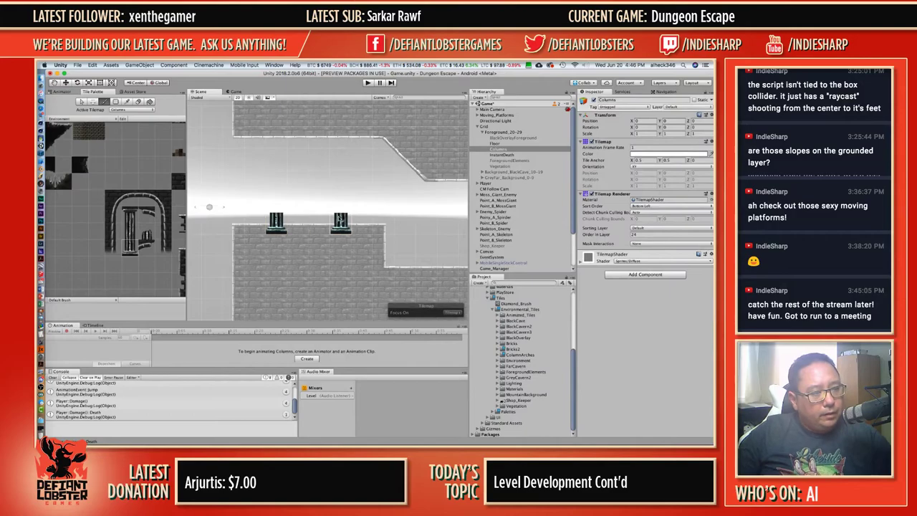
left_click(276, 201)
left_click(276, 179)
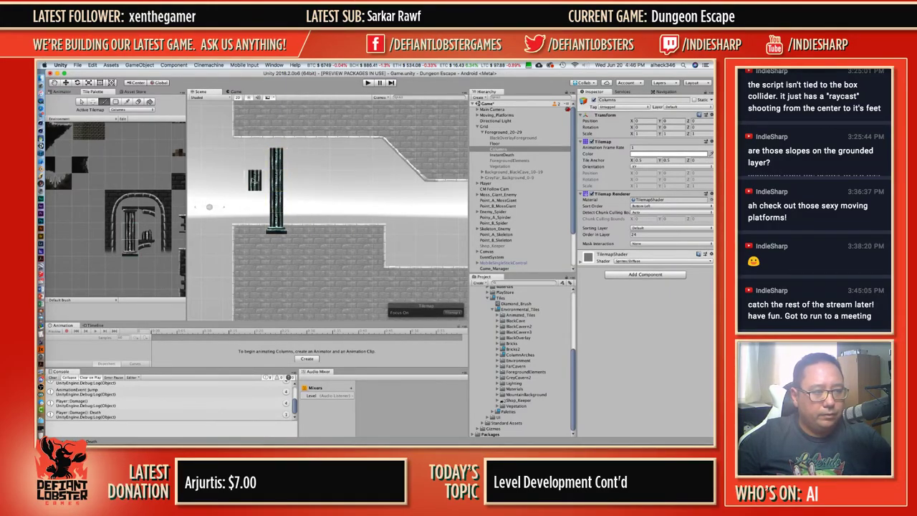
left_click(126, 102)
left_click(130, 216)
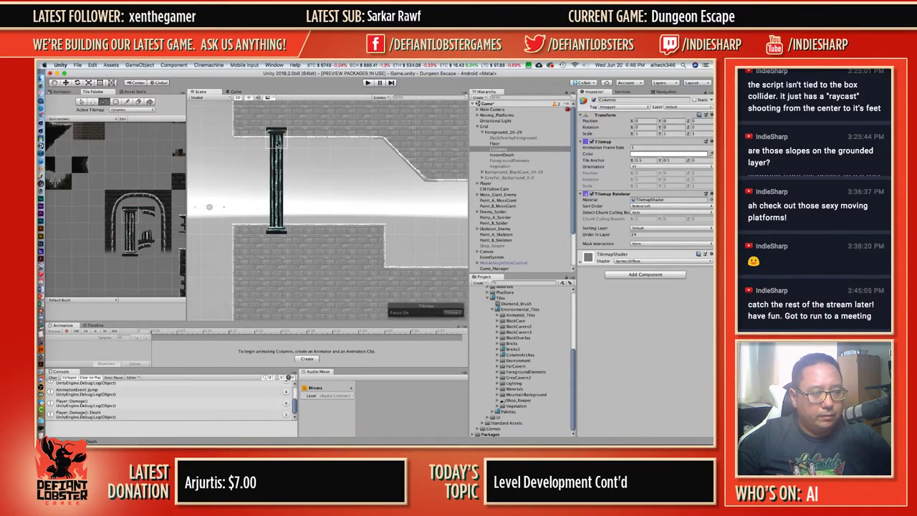
Turn off the tilemap focus to check how the brick-corridor column meets floor and ceiling, and restore the Tilemap focus.
left_click(452, 312)
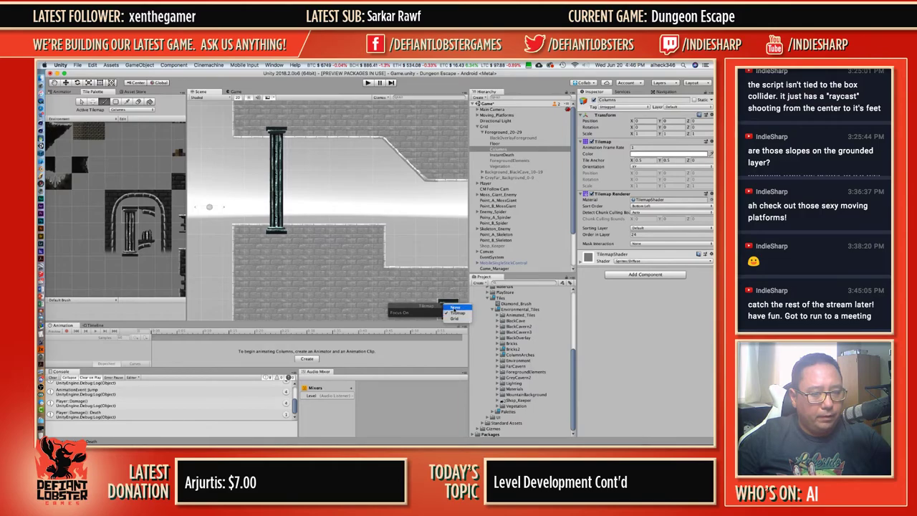
left_click(455, 312)
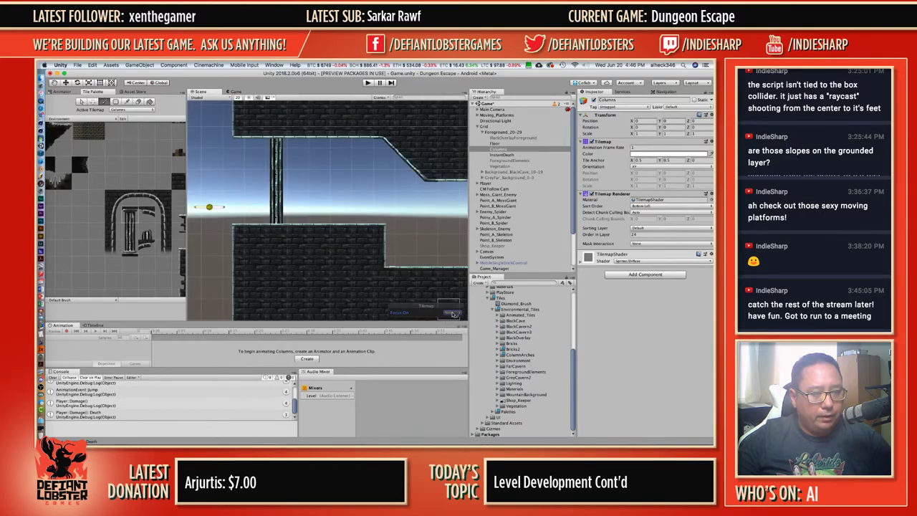
left_click(454, 311)
left_click(457, 319)
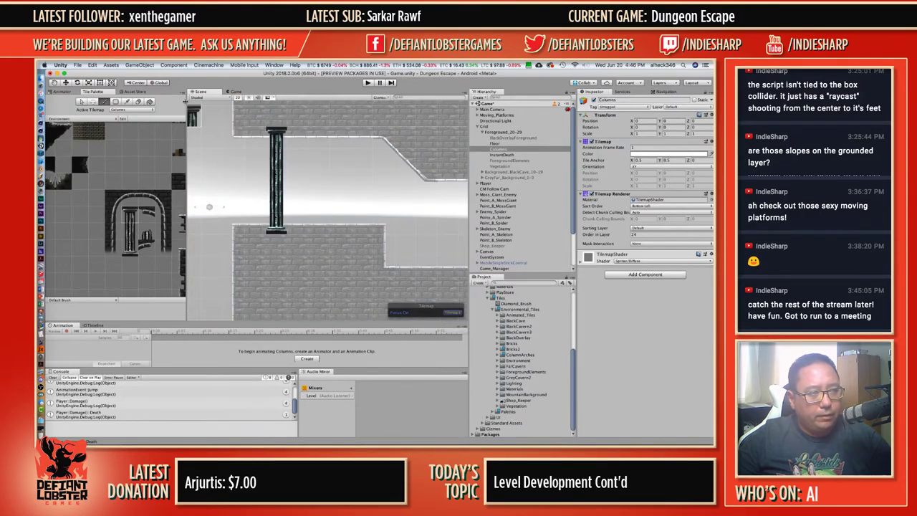
Select all five tiles of the brick-corridor column and set their Y position offset to 0.37.
left_click(81, 102)
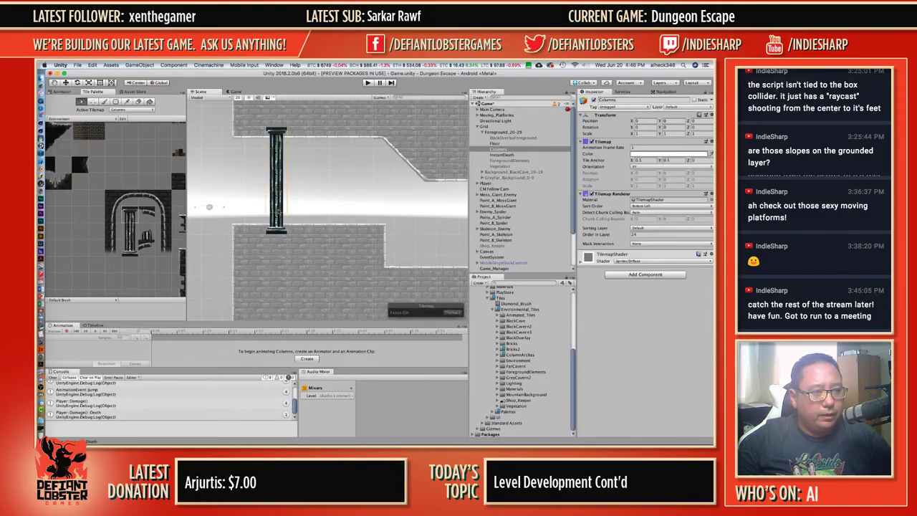
left_click(277, 231)
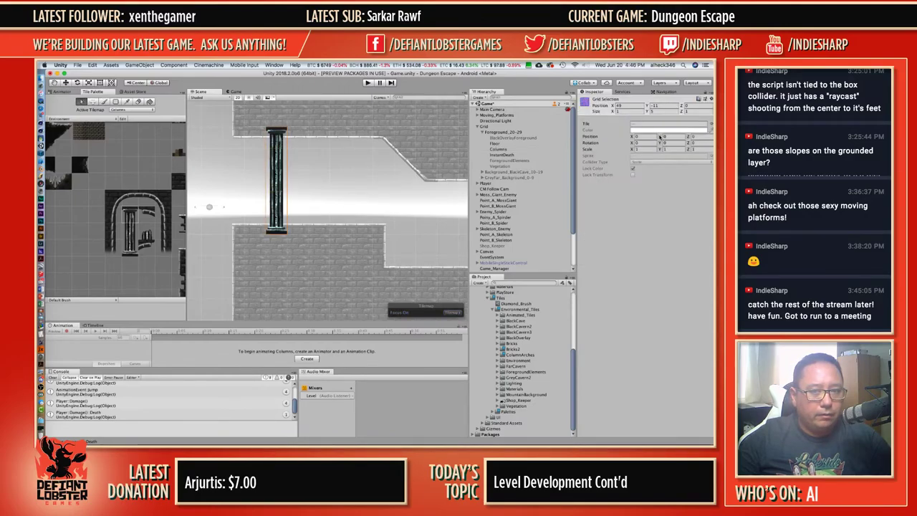
left_click_drag(661, 137, 665, 137)
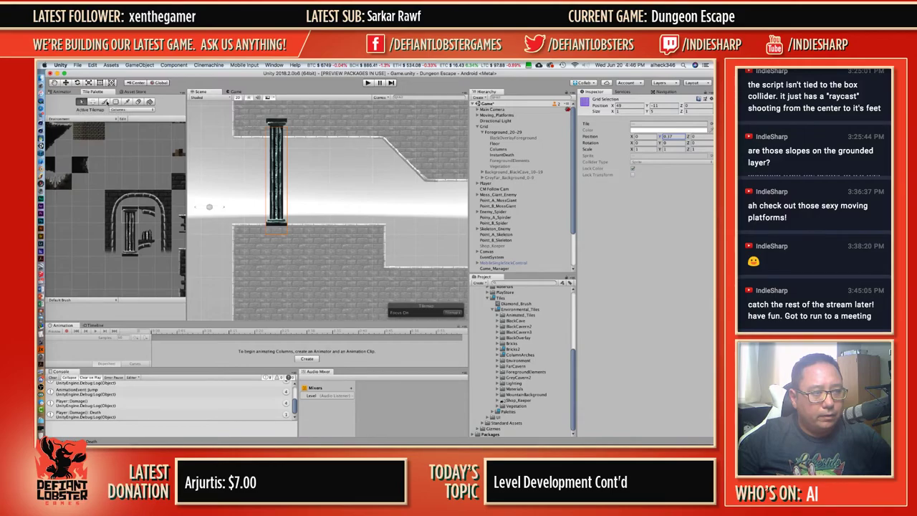
key("b")
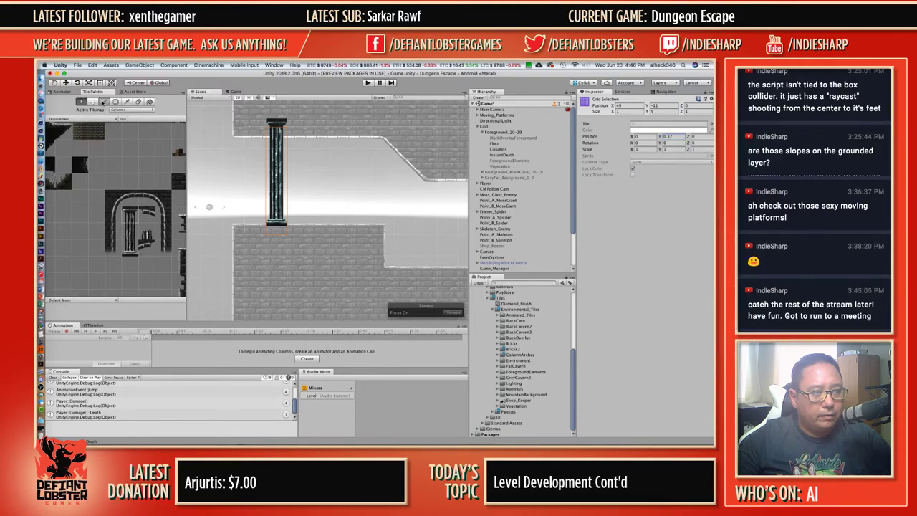
left_click(104, 102)
mouse_move(275, 141)
left_mouse_down()
mouse_move(273, 153)
mouse_move(277, 142)
left_mouse_up()
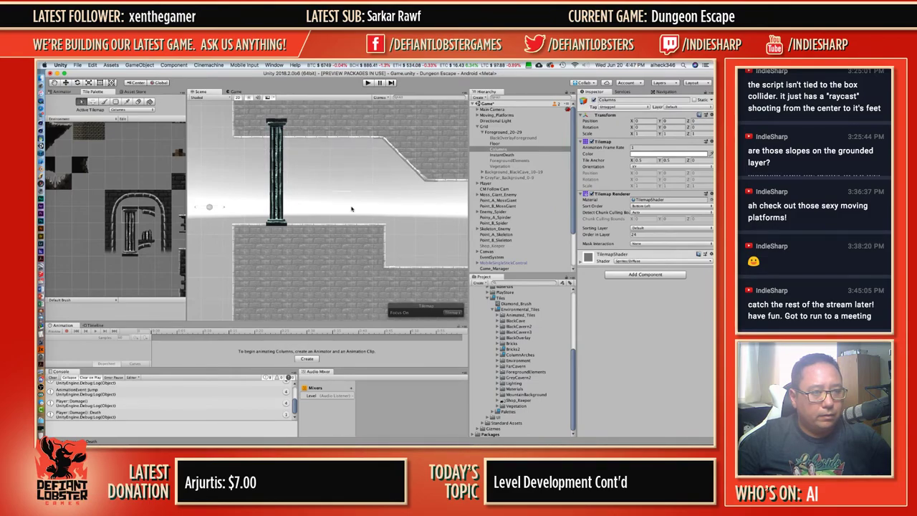
scroll(354, 186, "down", 5)
middle_click_drag(401, 175, 351, 171)
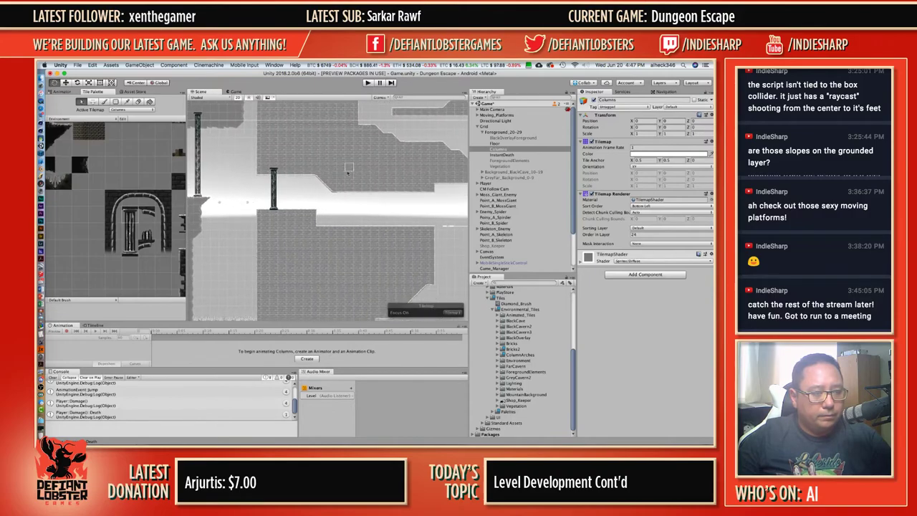
left_click(274, 212)
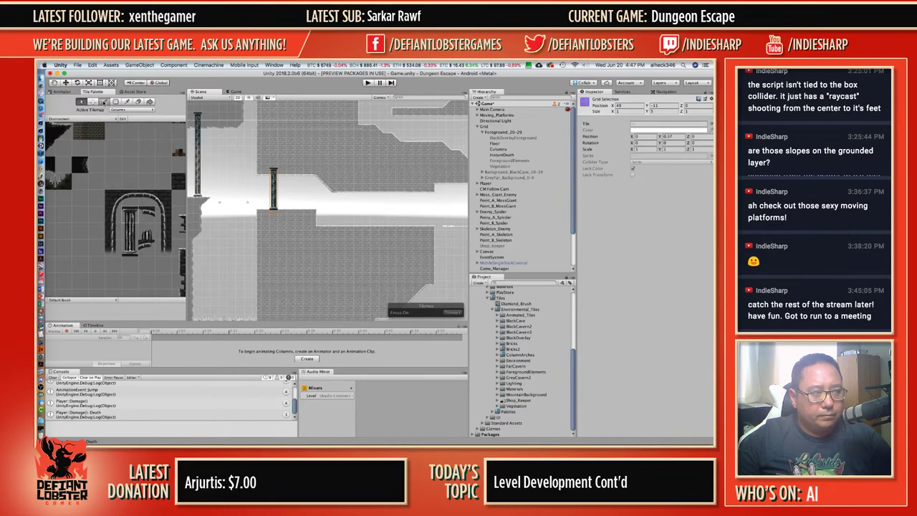
left_click(104, 102)
left_click_drag(275, 209, 275, 209)
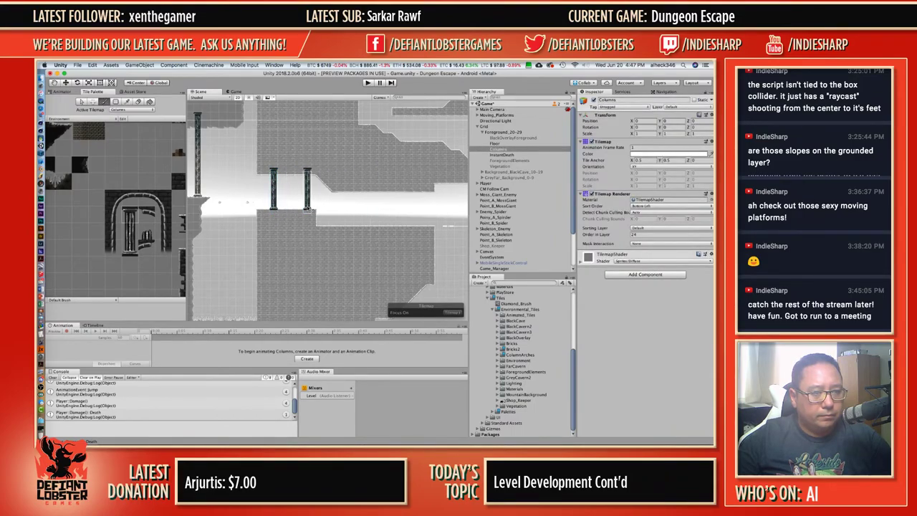
Shorten the brick-corridor column to four tiles by lowering its capital one tile beneath the ceiling.
scroll(308, 210, "up", 5)
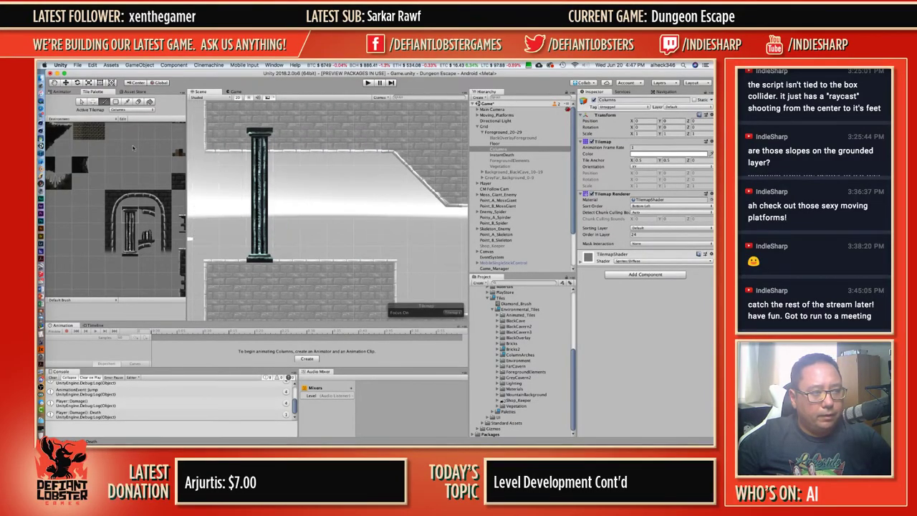
left_click(80, 101)
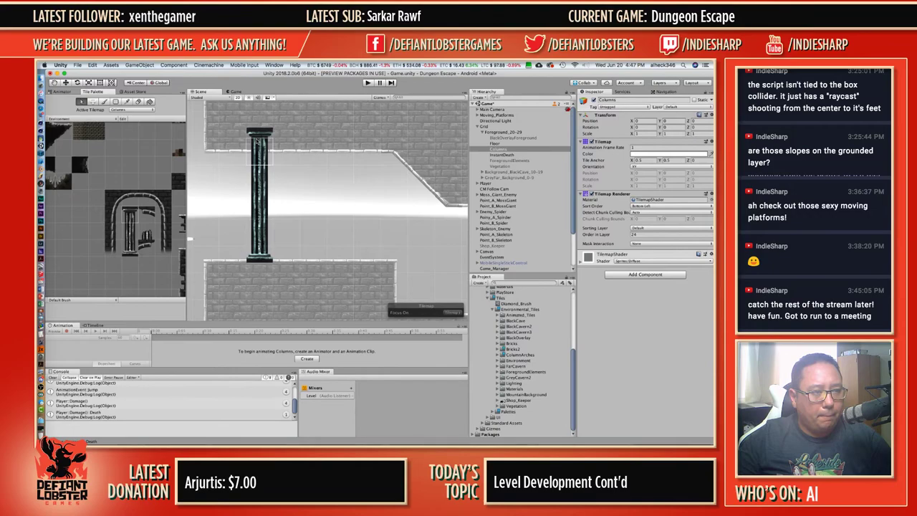
left_click(265, 263)
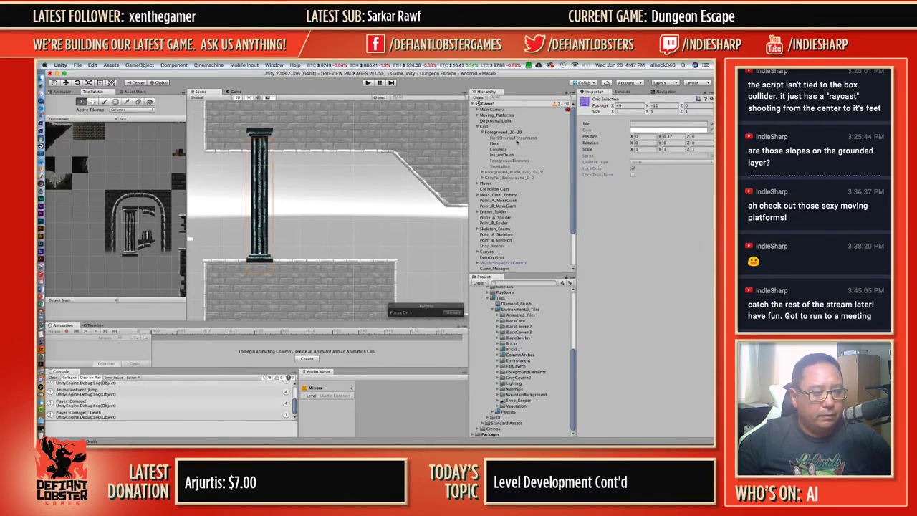
left_click(105, 101)
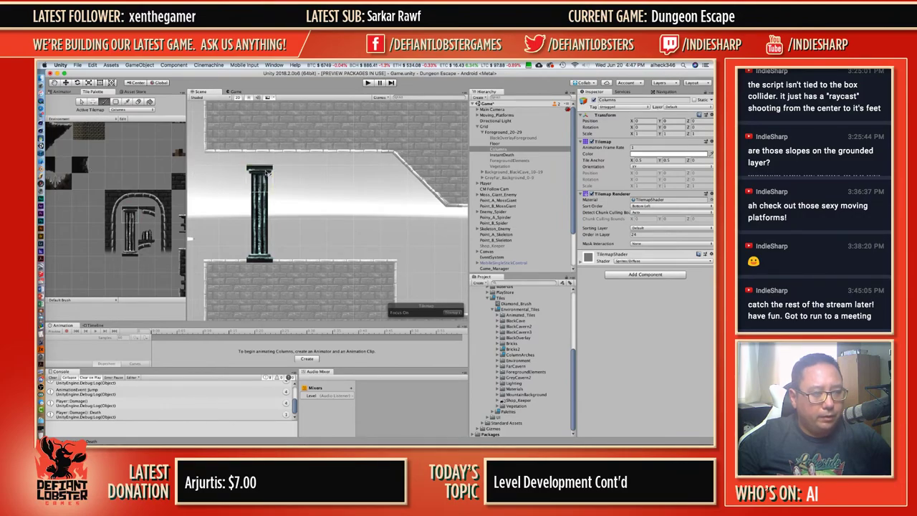
Select the shortened column's four tiles and set their Y position offset to 0.49 and Y scale to 1.15.
left_click(82, 102)
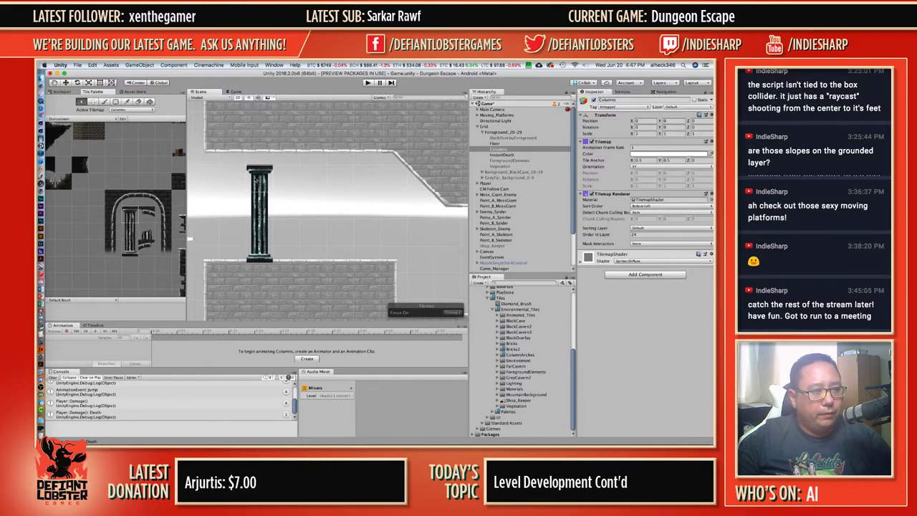
left_click_drag(260, 177, 260, 263)
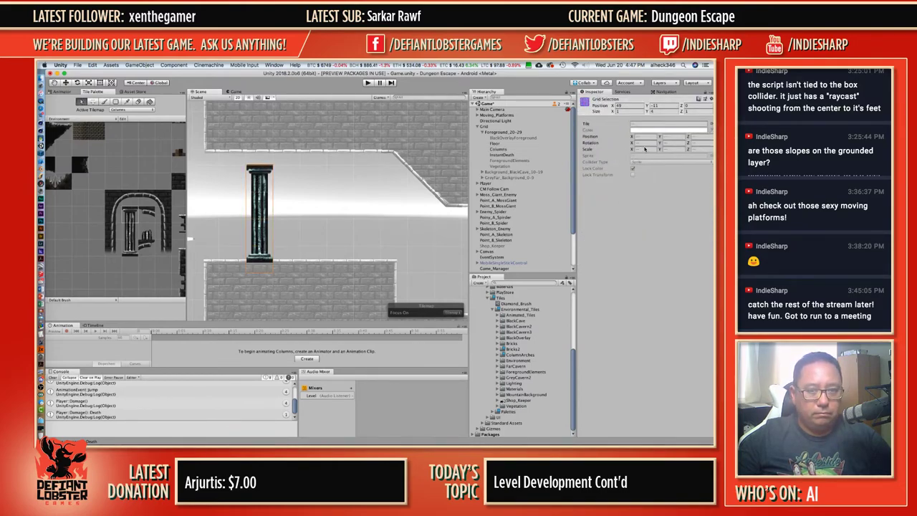
left_click(271, 224)
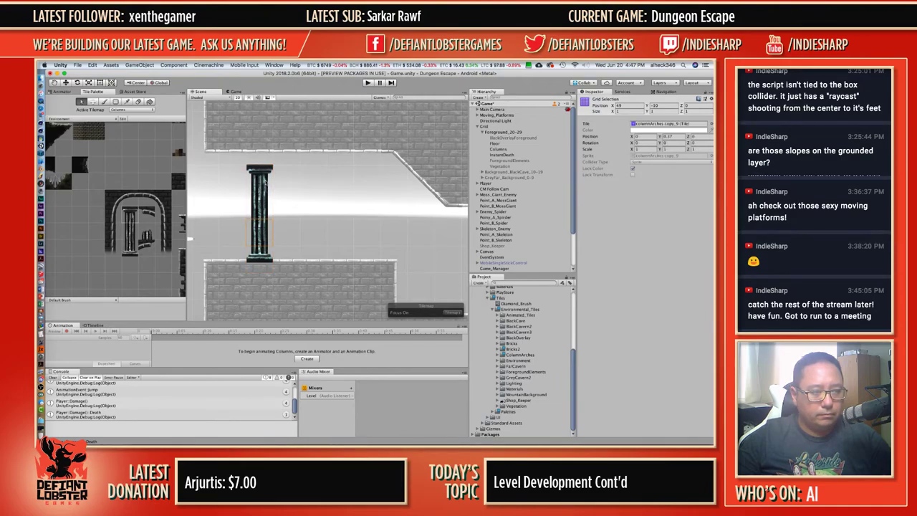
left_click_drag(263, 258, 263, 259)
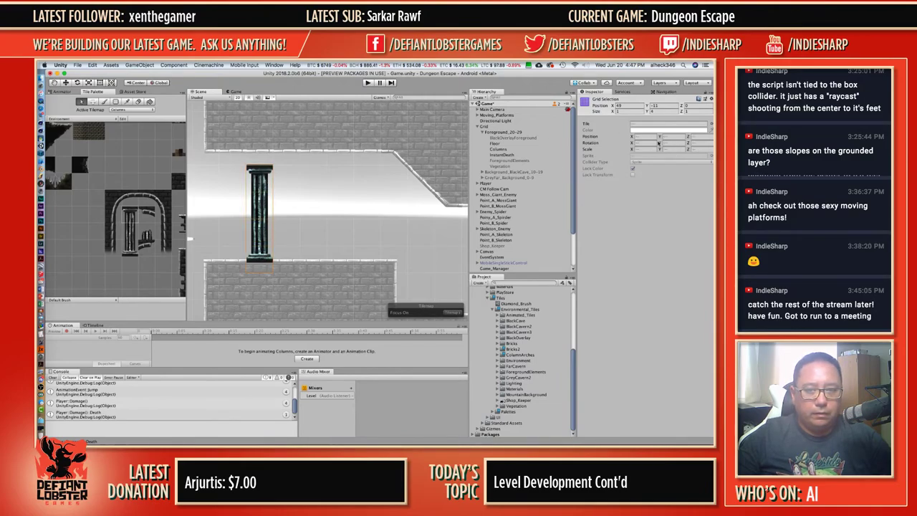
left_click_drag(660, 138, 662, 138)
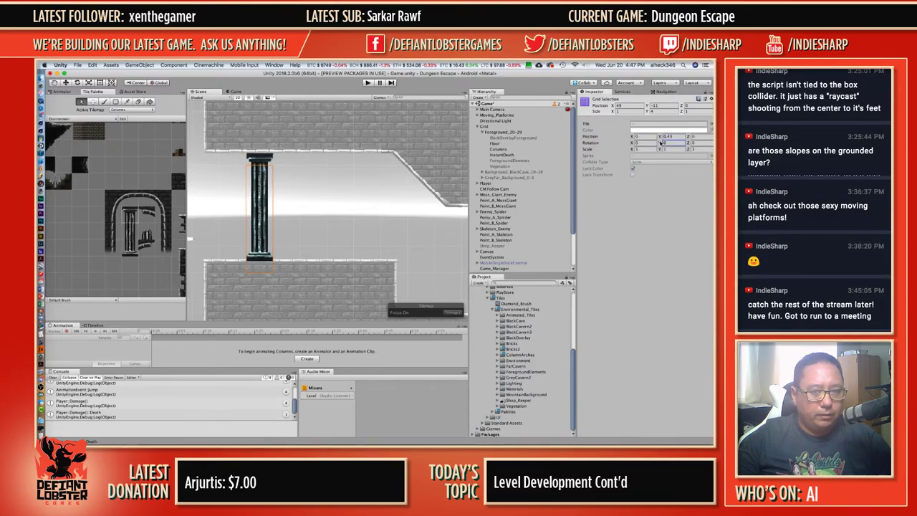
left_click_drag(663, 150, 665, 149)
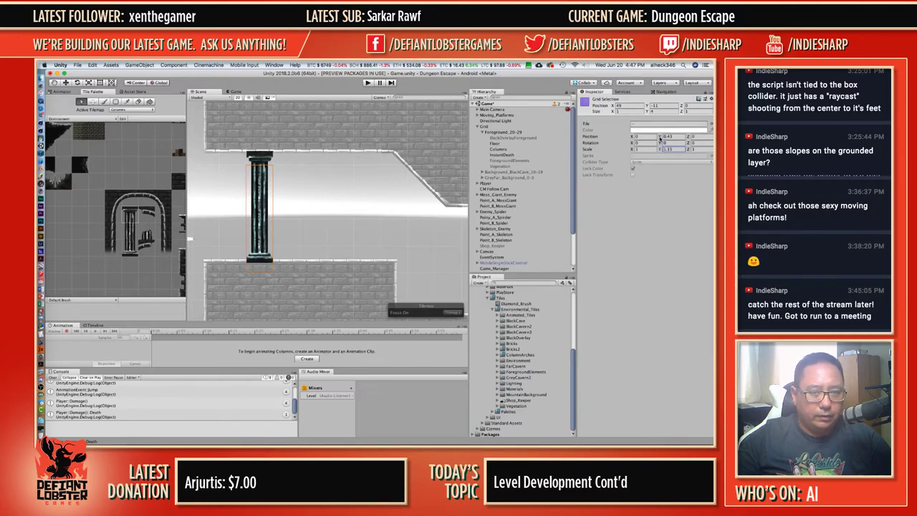
left_click(660, 137)
left_click_drag(661, 137, 662, 138)
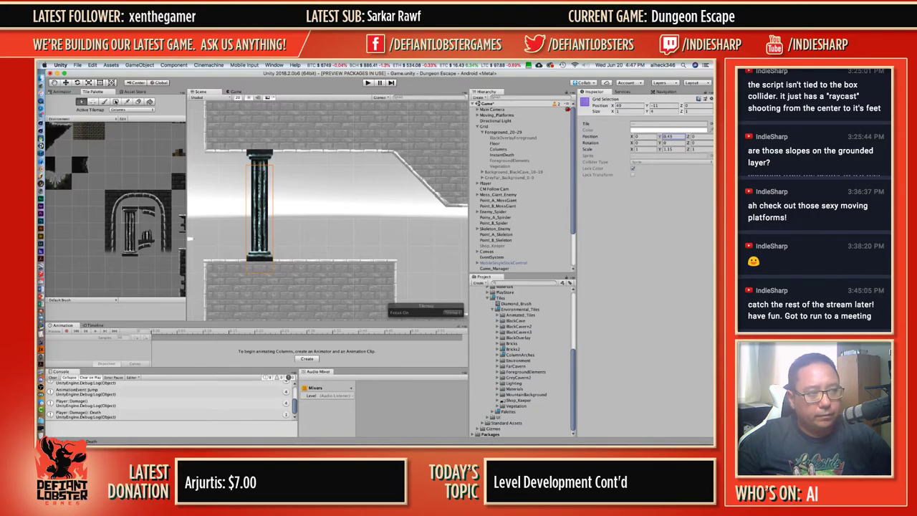
Pick the stretched four-tile column as the brush and stamp a copy beside it on the same brick floor.
key("b")
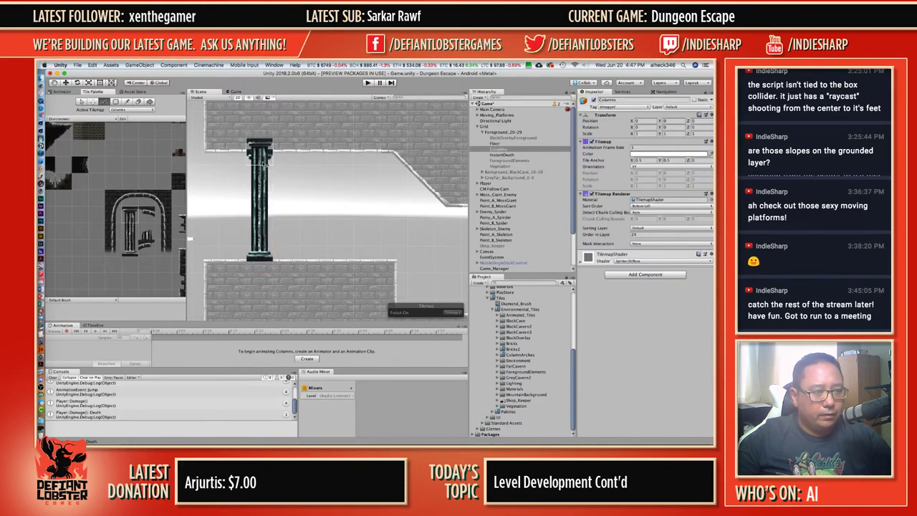
key("i")
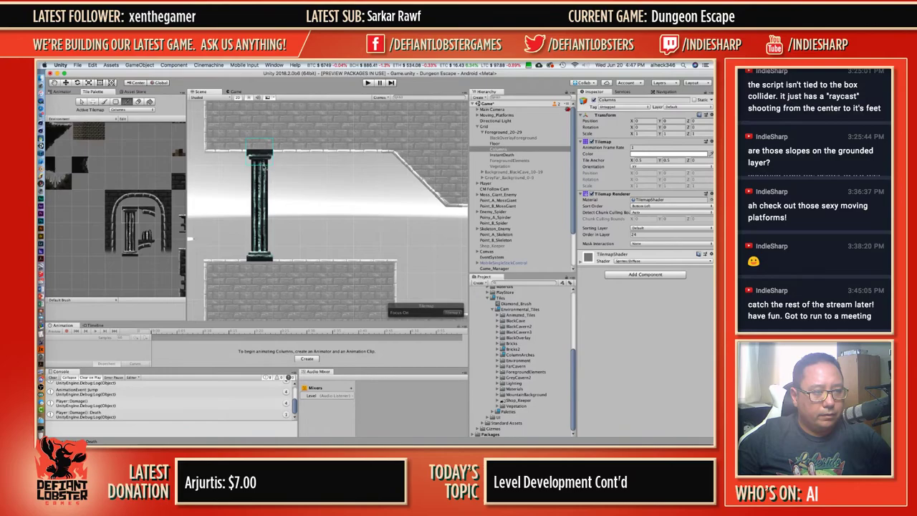
left_click(349, 250)
scroll(350, 249, "down", 5)
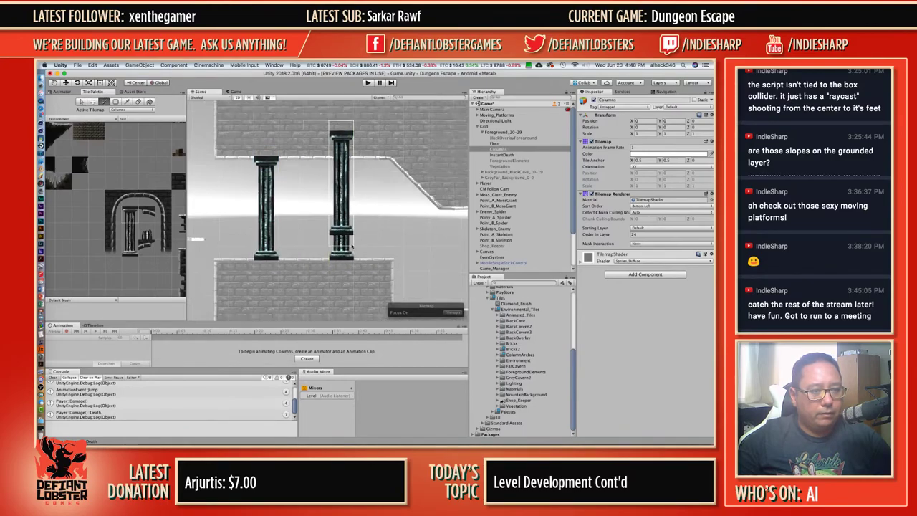
middle_click_drag(406, 244, 310, 197)
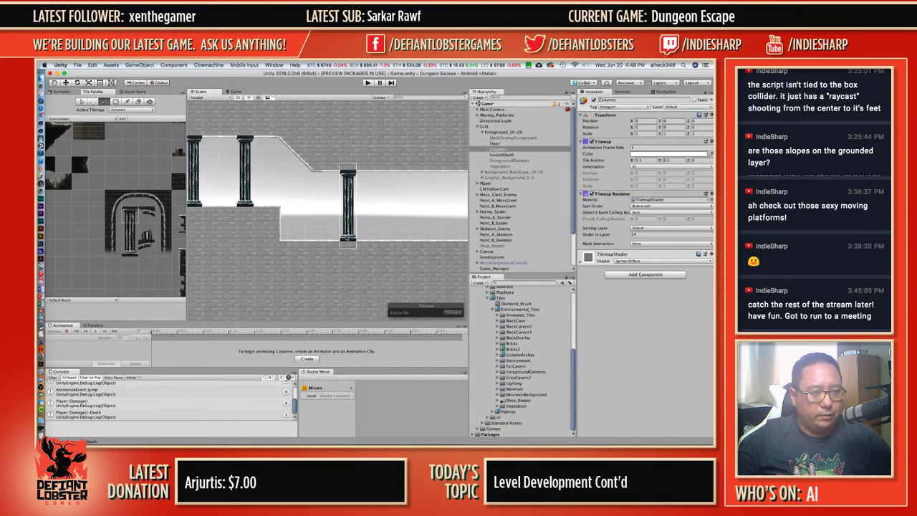
Stamp a row of four evenly spaced copies of the column along the lower brick corridor floor.
left_click(348, 240)
middle_click_drag(400, 221, 313, 222)
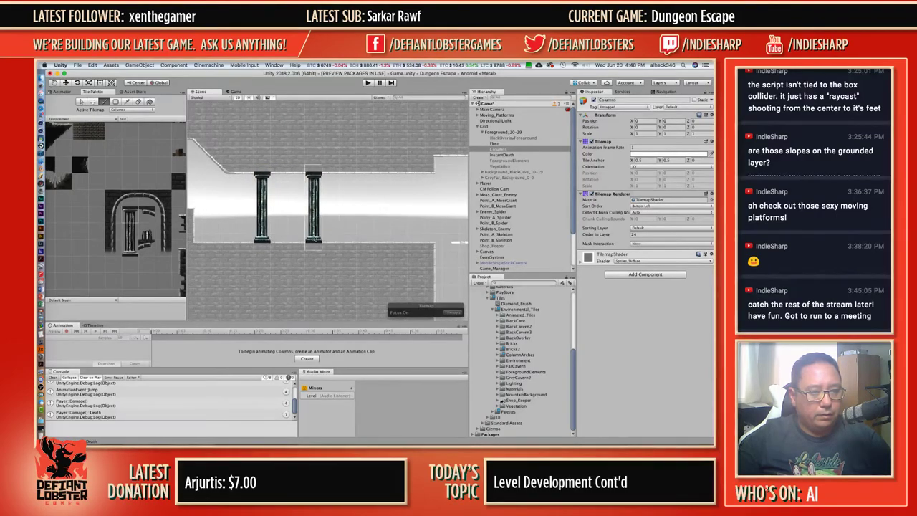
left_click_drag(313, 237, 422, 240)
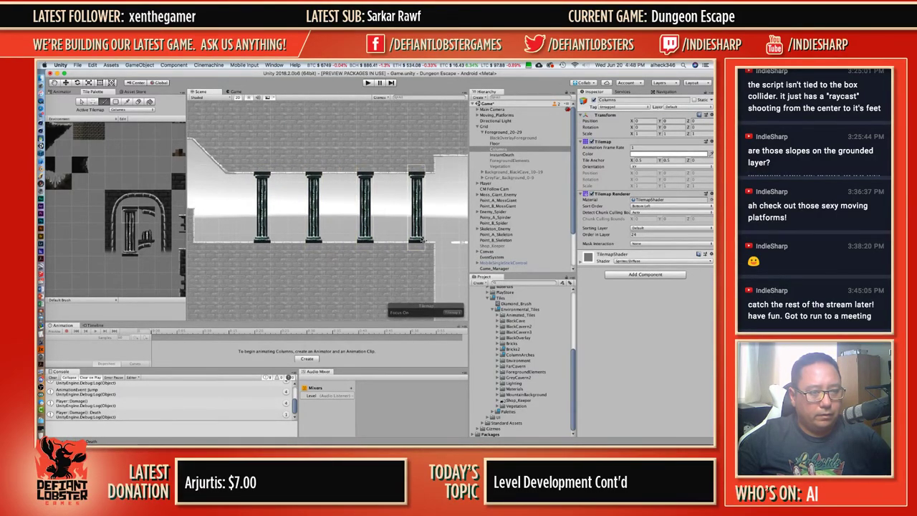
Stamp a column on the floor across the pit and another on the ledge directly above it.
scroll(410, 242, "down", 5)
middle_click_drag(406, 205, 228, 176)
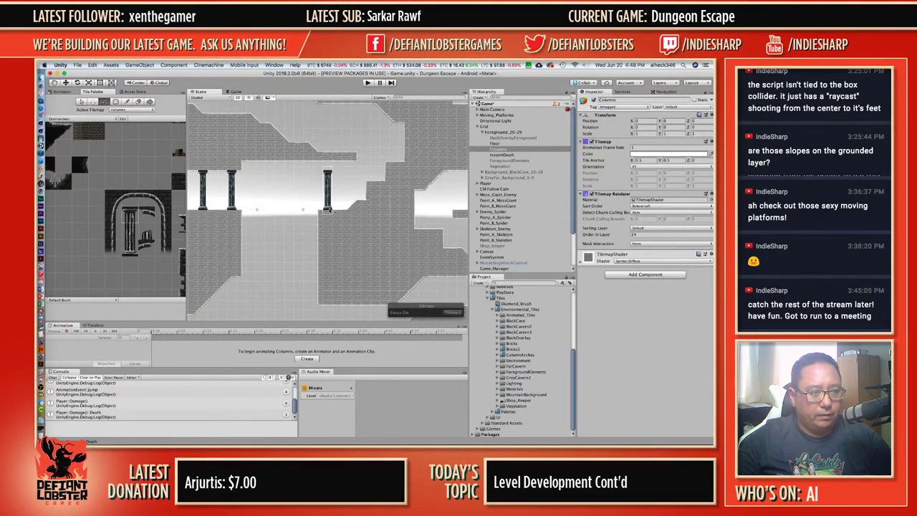
left_click(340, 211)
mouse_move(331, 244)
middle_mouse_down()
mouse_move(377, 136)
mouse_move(256, 158)
mouse_move(248, 169)
mouse_move(339, 253)
mouse_move(371, 302)
middle_mouse_up()
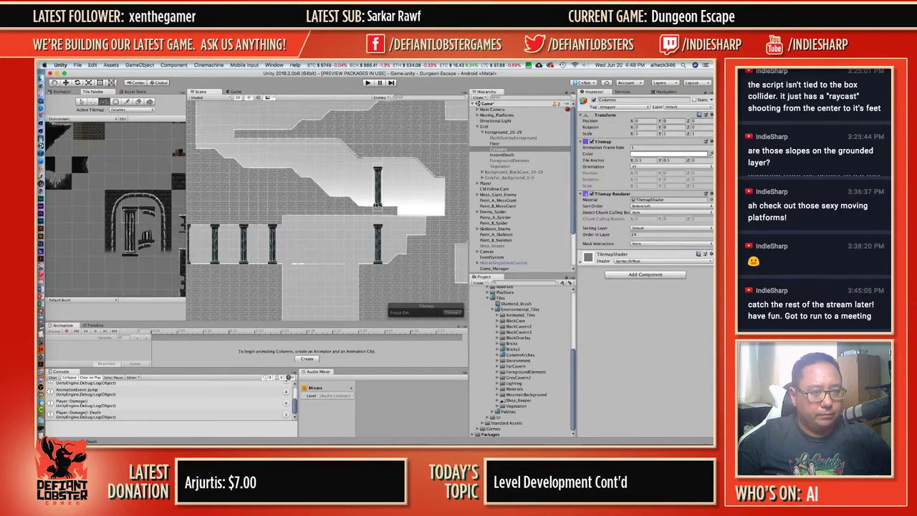
left_click(377, 207)
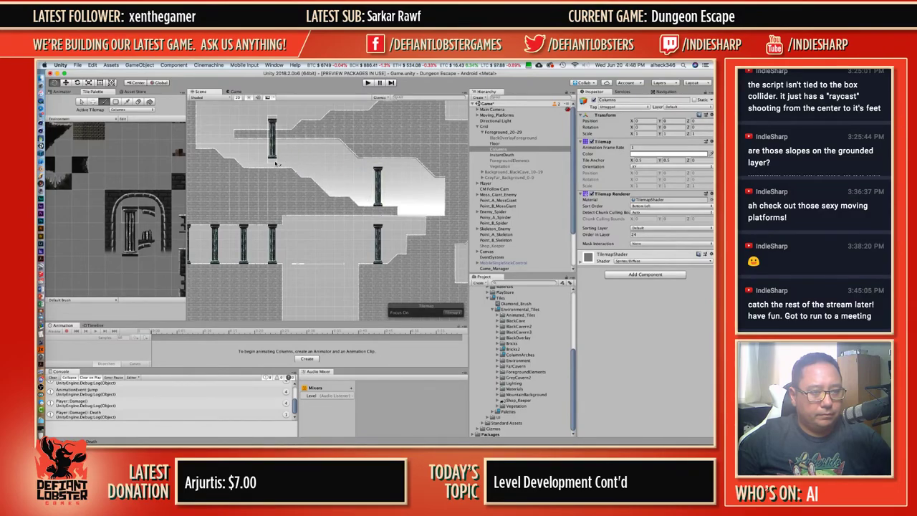
Stamp columns up the sloping passage above the corridor, on both sides of its turn and along the next rising ledges.
middle_click_drag(278, 166, 310, 174)
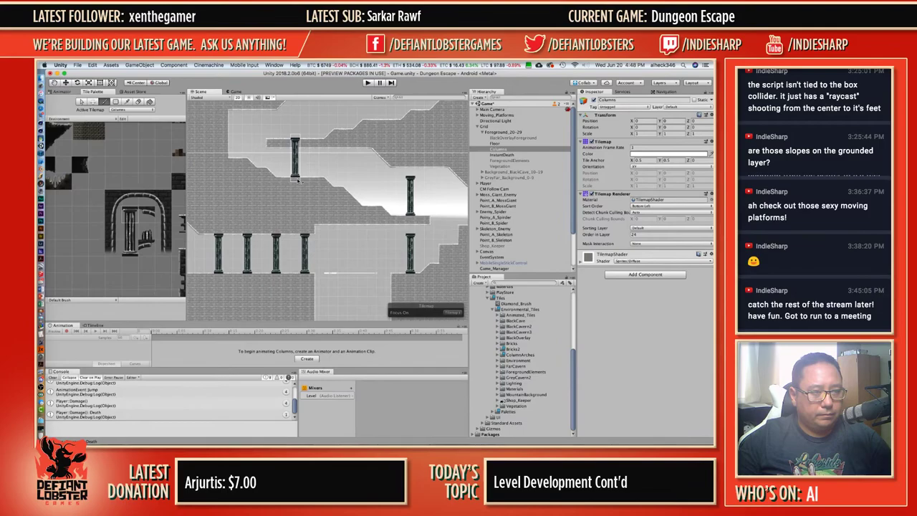
left_click(298, 181)
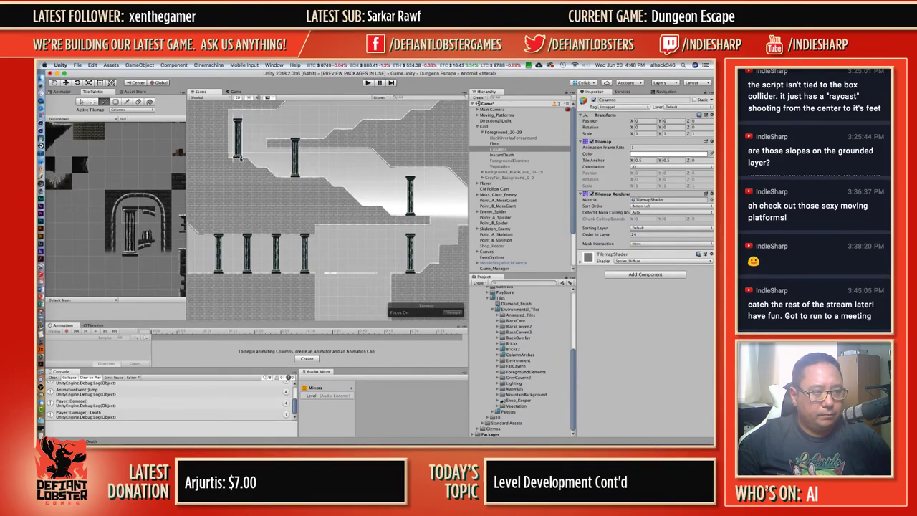
left_click(239, 160)
middle_click_drag(325, 156, 300, 224)
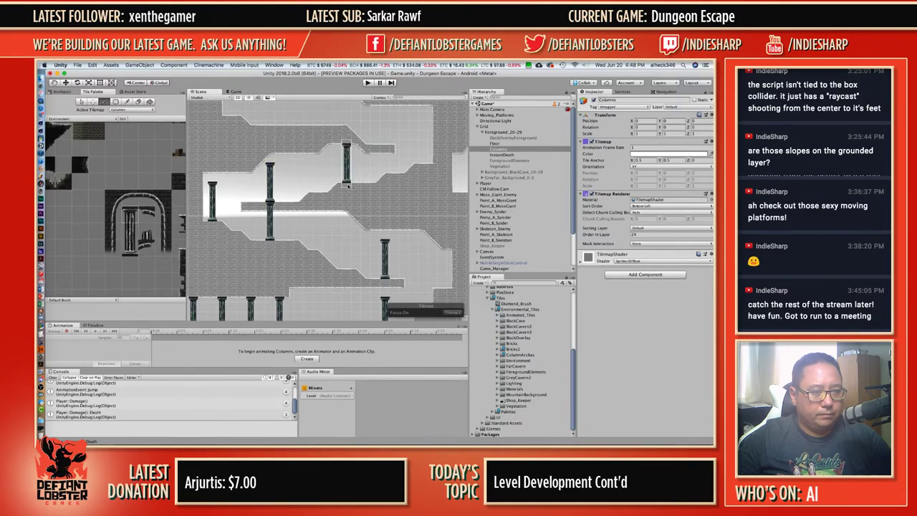
middle_click_drag(366, 155, 373, 192)
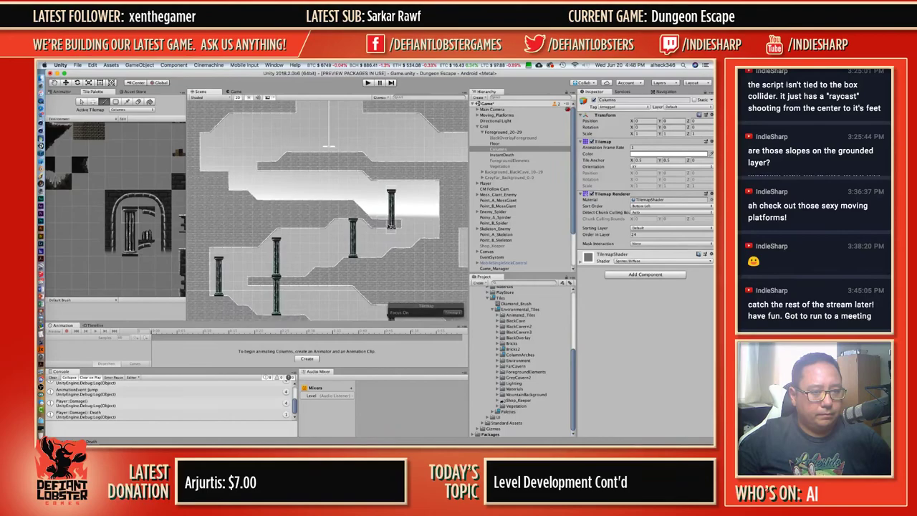
Stamp columns on the next passage up, at its end ledge and near its start, plus one on the thin floor above.
left_click(391, 224)
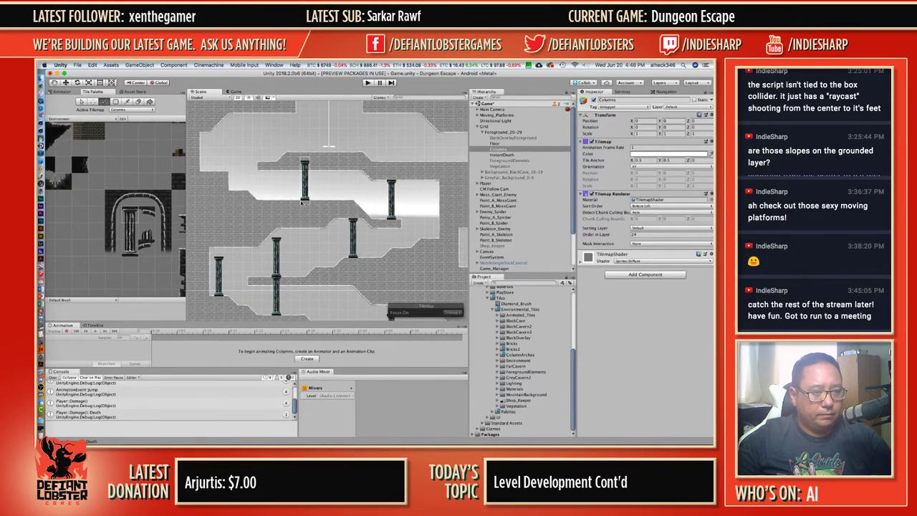
left_click(275, 202)
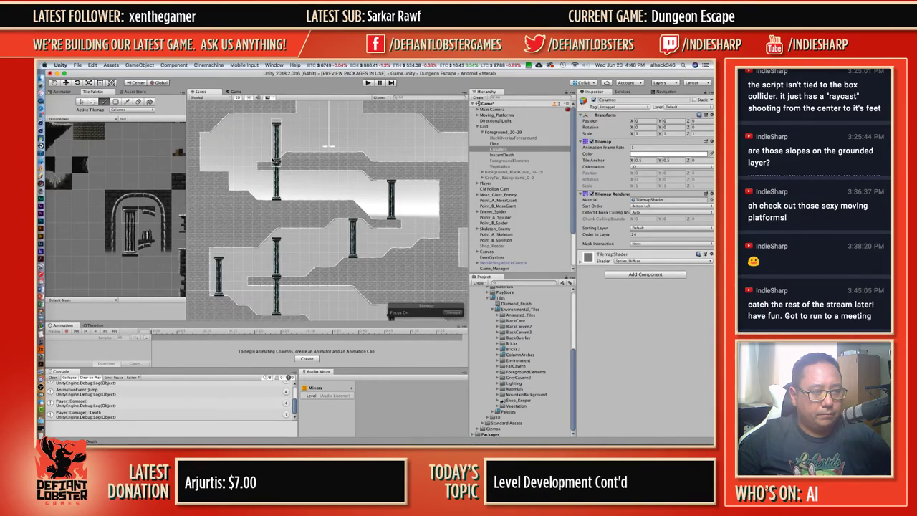
left_click(274, 161)
Stamp four spaced columns along the uppermost passage, including one on top of its raised mound.
middle_click_drag(439, 155, 364, 158)
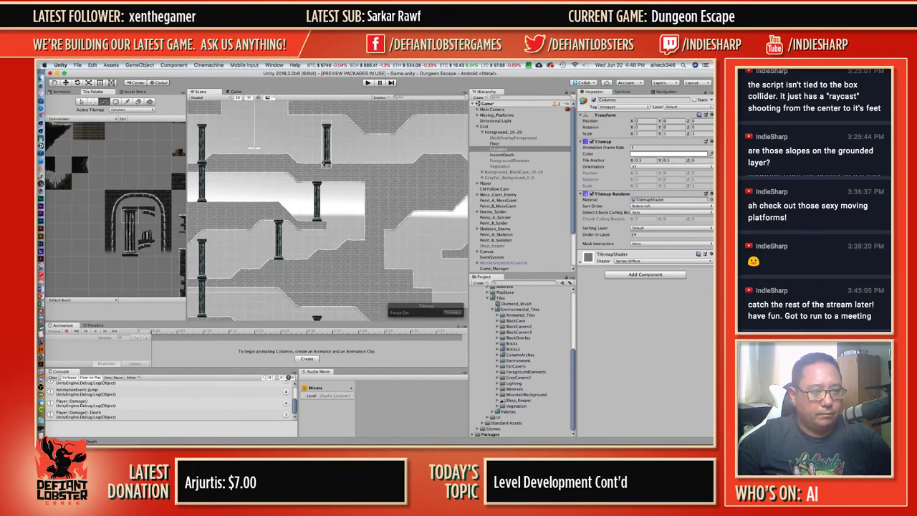
left_click(318, 164)
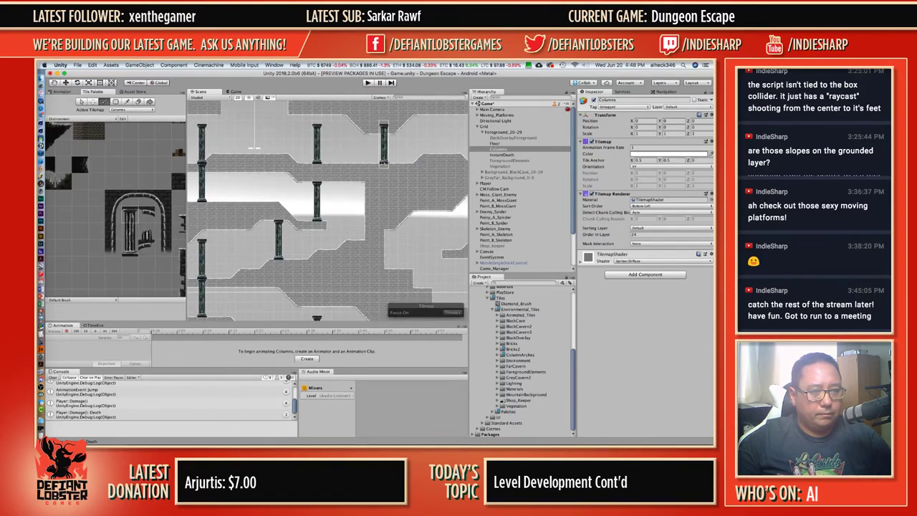
left_click(384, 163)
scroll(413, 161, "right", 8)
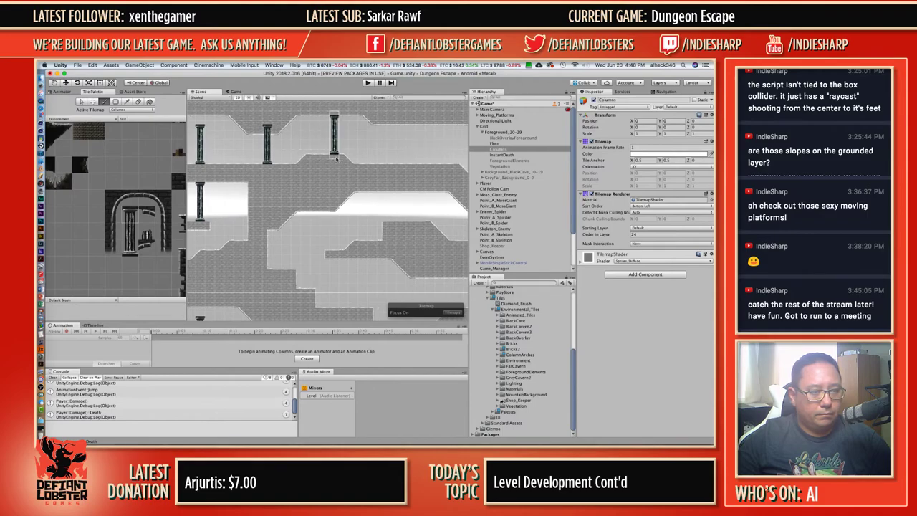
left_click(339, 156)
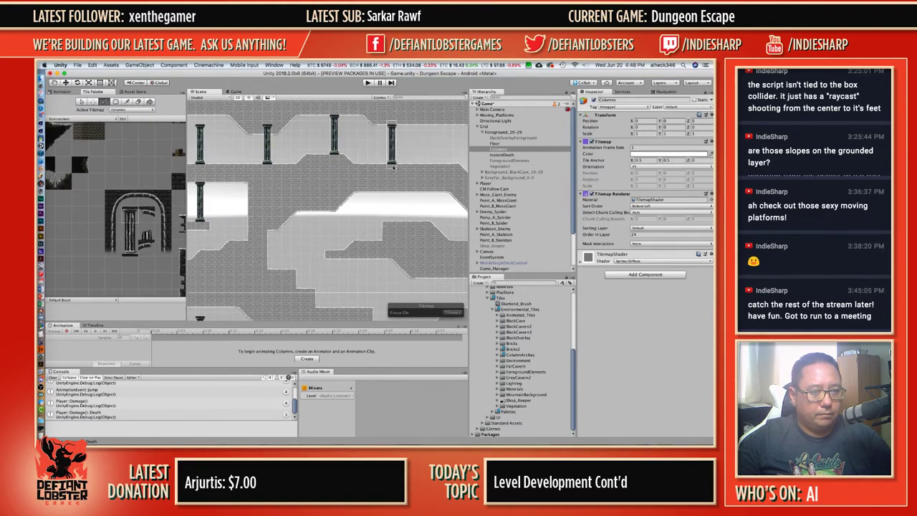
left_click(396, 167)
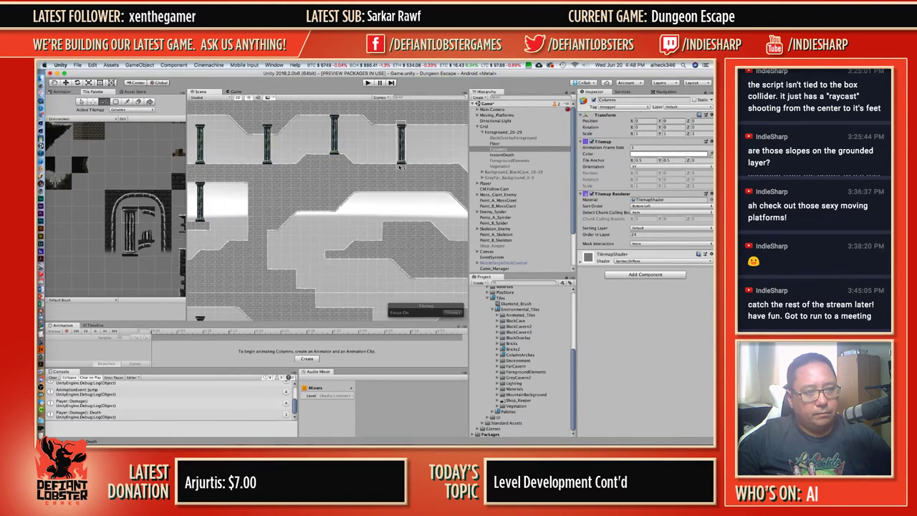
Stamp columns near the end of the uppermost passage and on its end ledge, plus two in the passage directly below.
middle_click_drag(402, 167, 262, 152)
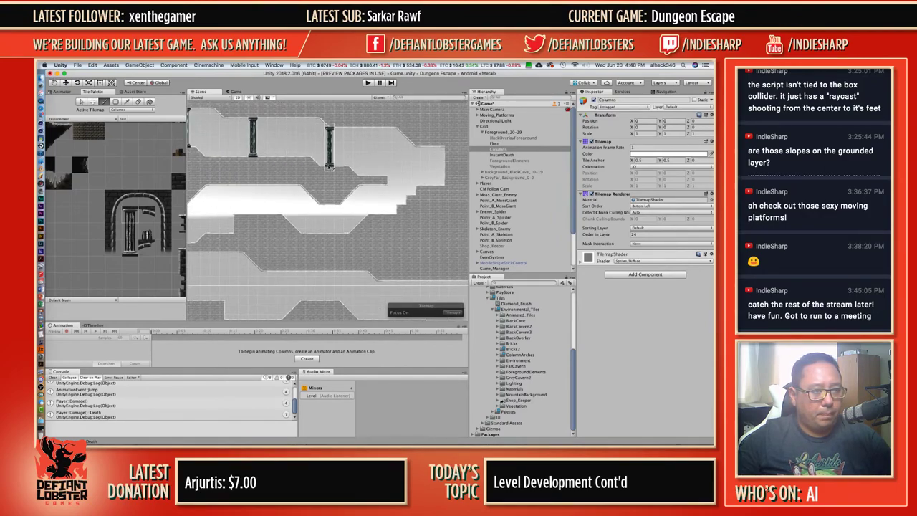
left_click(376, 194)
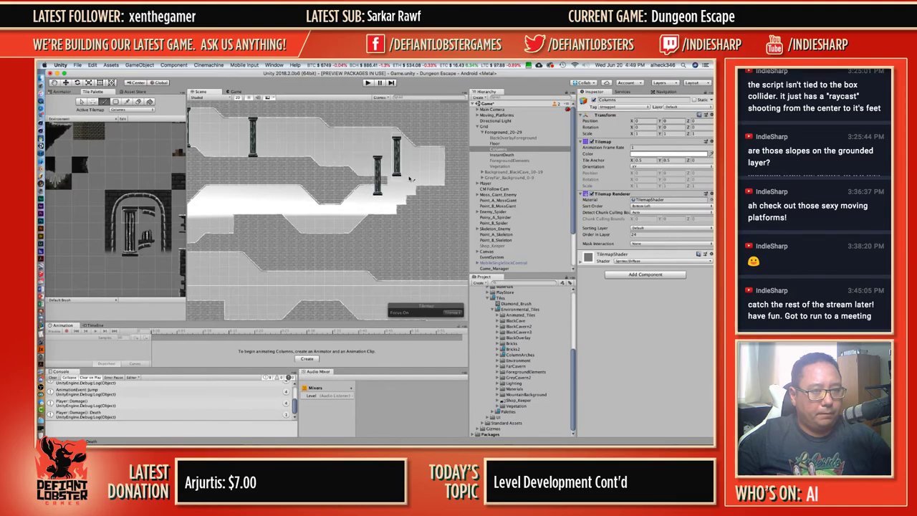
key("super+z")
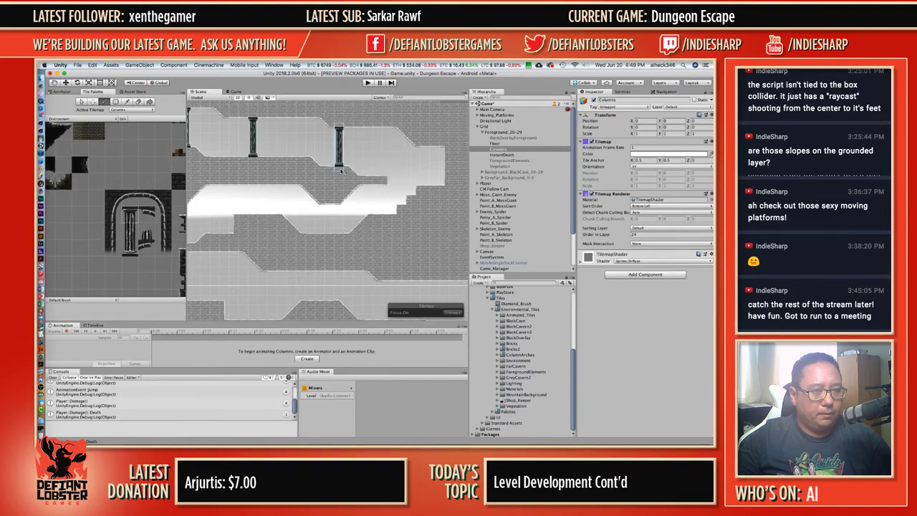
left_click(342, 169)
left_click(428, 185)
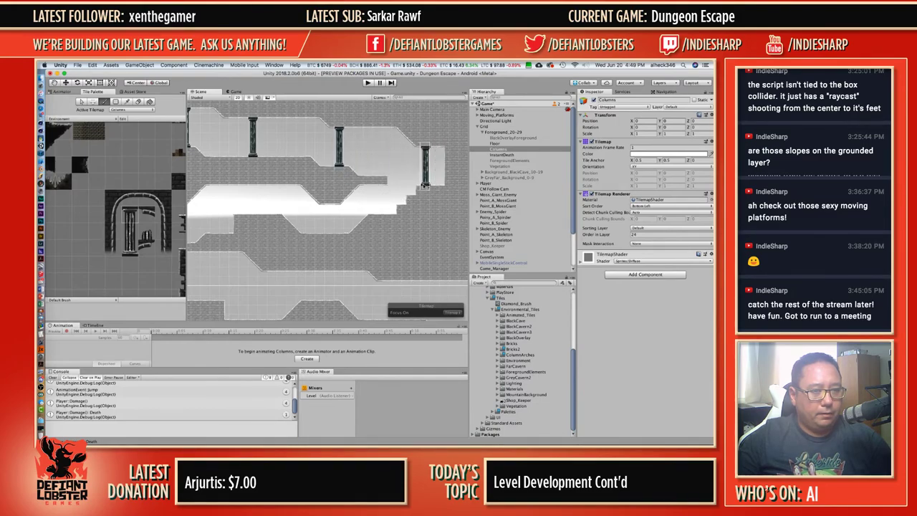
left_click(380, 225)
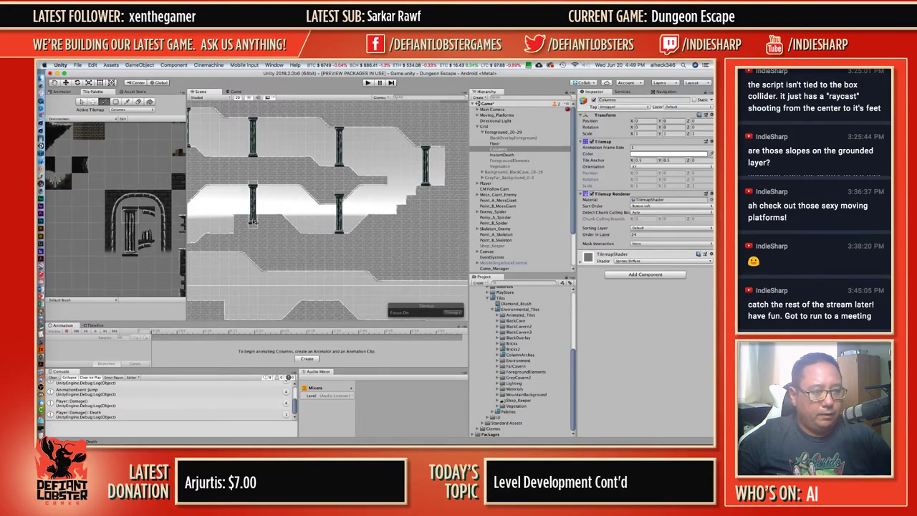
mouse_move(254, 224)
middle_mouse_down()
mouse_move(283, 180)
mouse_move(336, 175)
middle_mouse_up()
Stamp columns along the next passage down, on its starting ledge, in the dip, on top of the mound and beyond it.
scroll(346, 206, "down", 1)
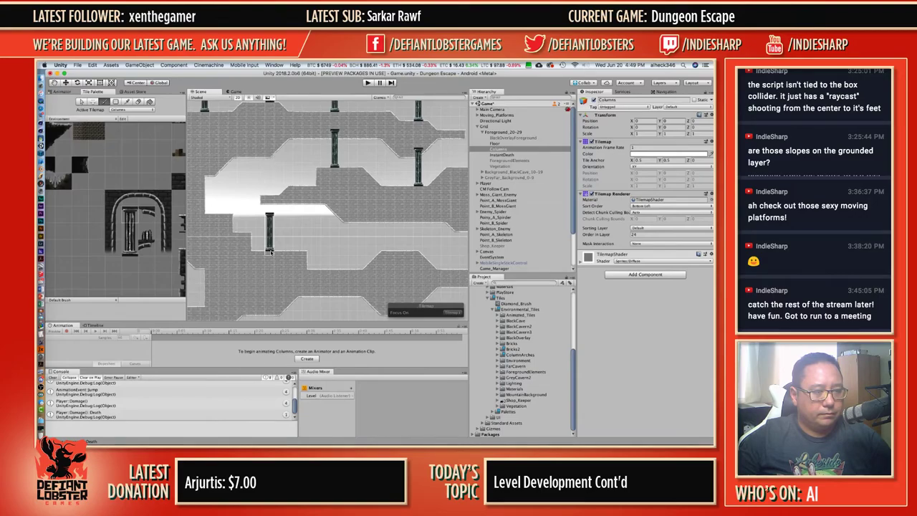
left_click(270, 250)
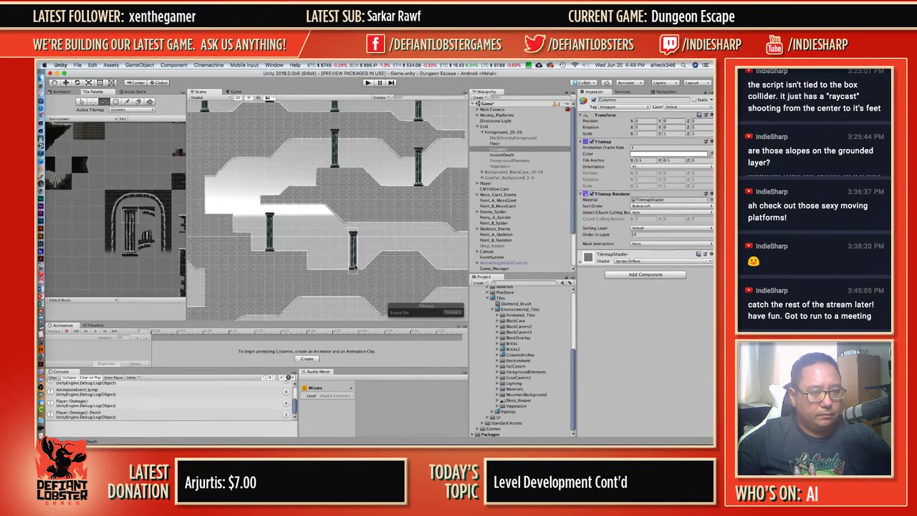
left_click(354, 268)
middle_click_drag(420, 251, 317, 231)
left_click(311, 230)
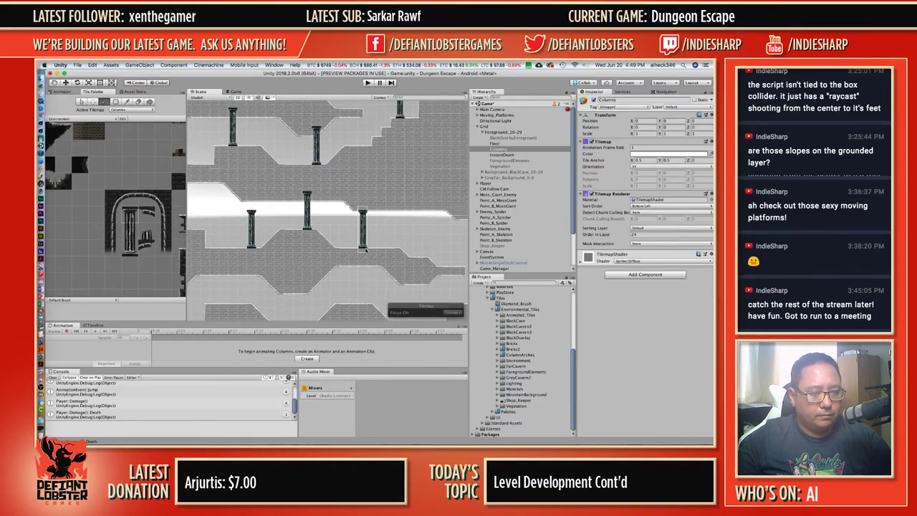
left_click(364, 250)
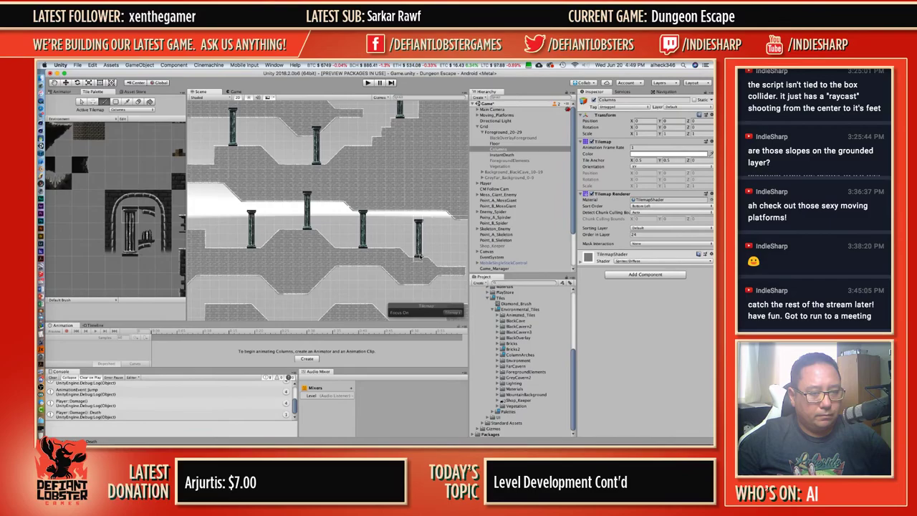
Stamp a column on the ledge at the passage's far end and one in each dip of the returning passage below.
middle_click_drag(420, 255, 397, 154)
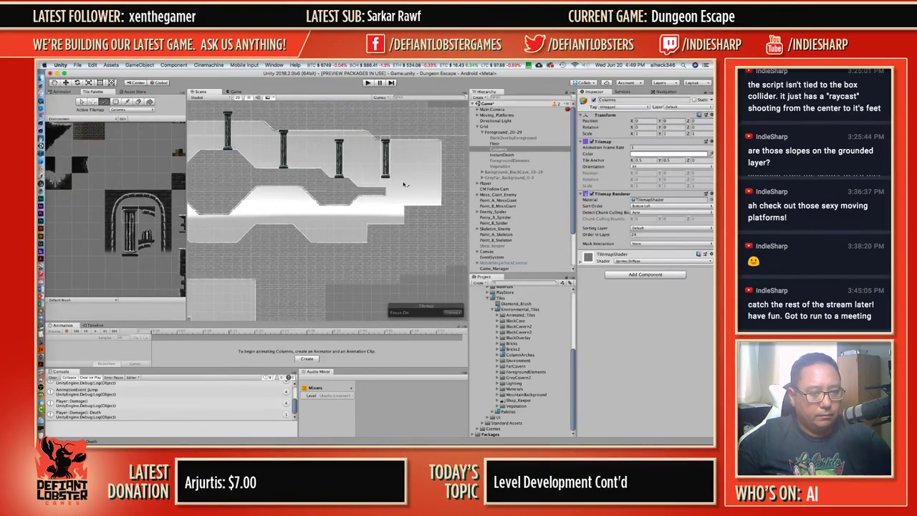
left_click(425, 207)
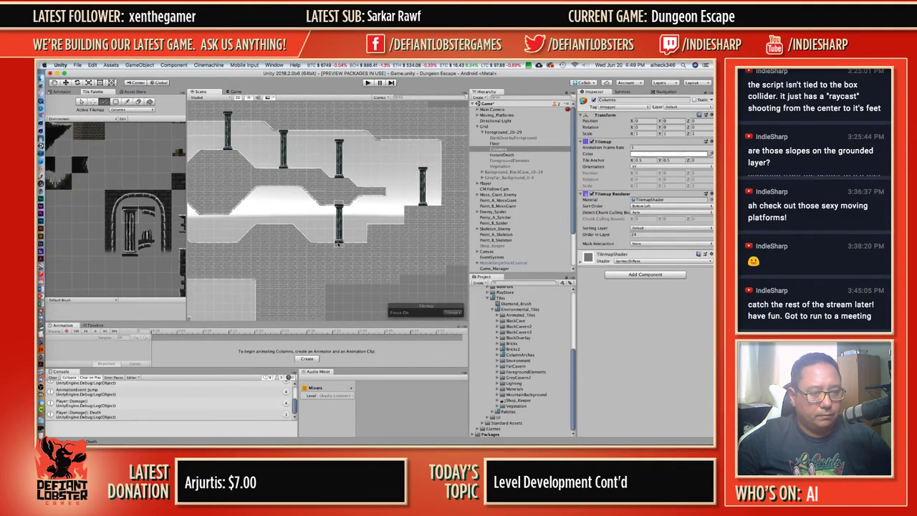
left_click(337, 245)
middle_click_drag(265, 243, 346, 238)
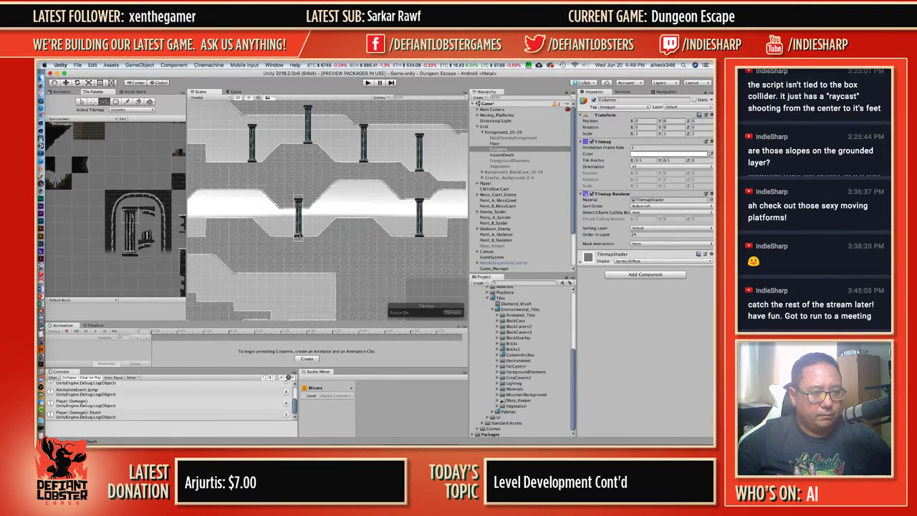
left_click(299, 236)
Stamp columns on the thin ledge at the next turn, along the stepped passage under it and in the lowest passage's dip.
mouse_move(244, 227)
middle_mouse_down()
mouse_move(350, 217)
mouse_move(363, 197)
mouse_move(355, 169)
middle_mouse_up()
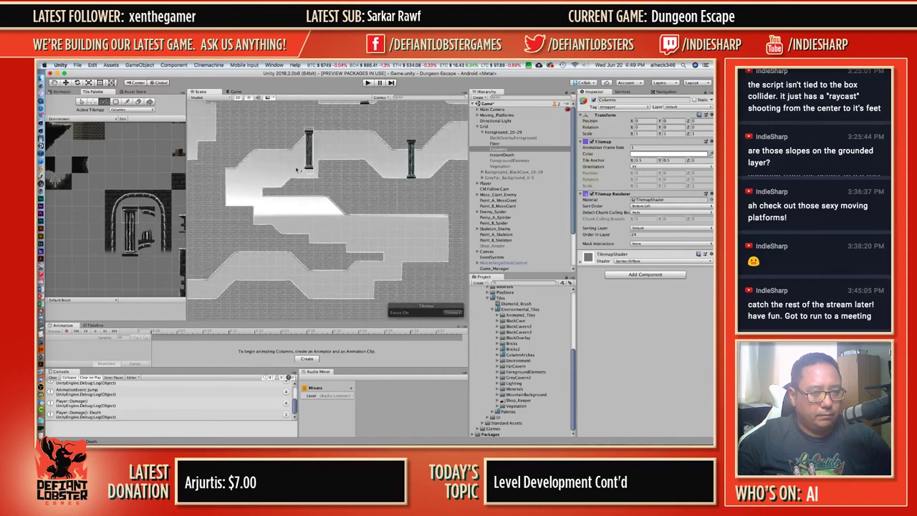
left_click(272, 188)
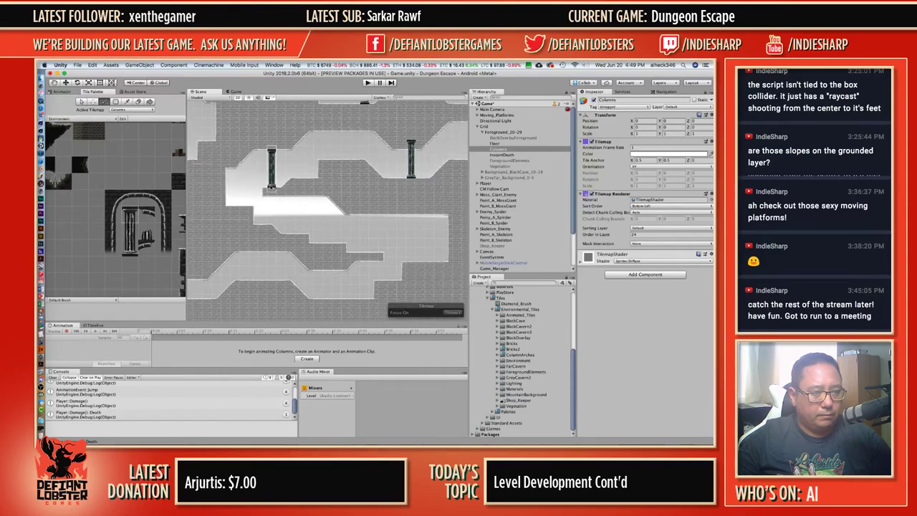
left_click(300, 237)
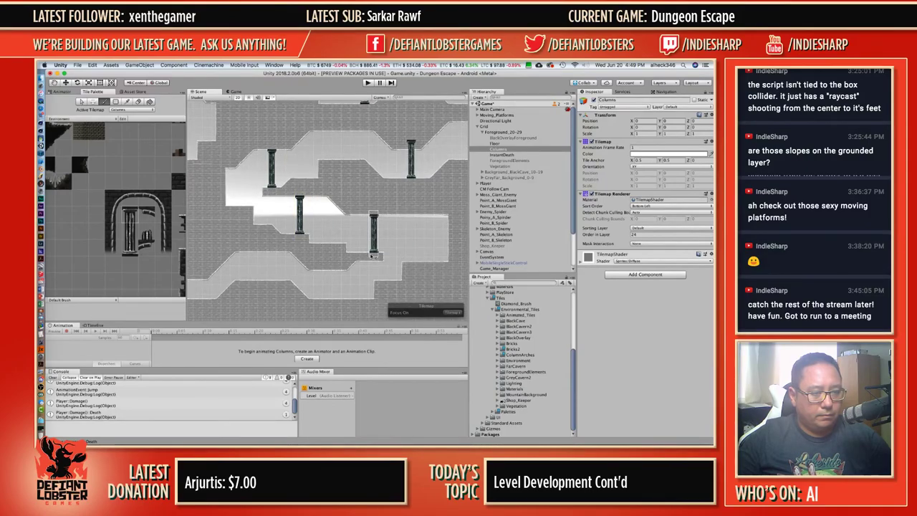
left_click(370, 255)
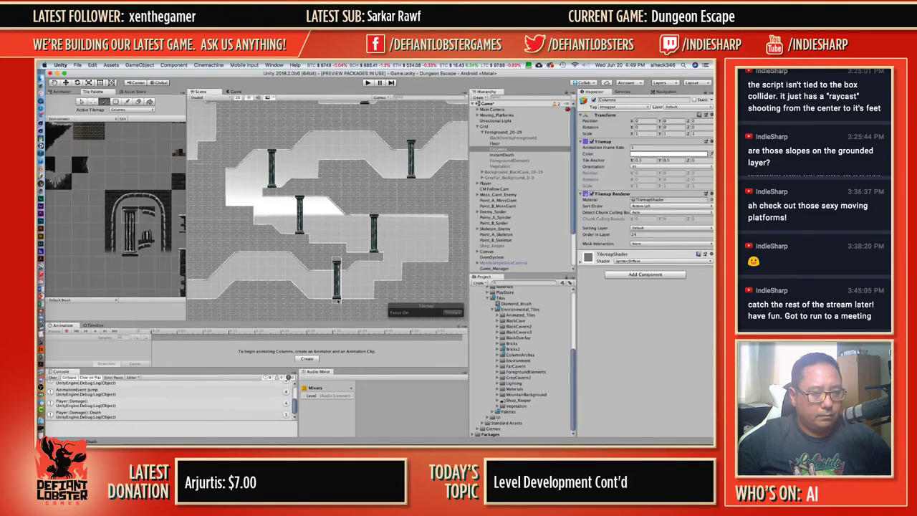
left_click(338, 301)
Stamp a column on the lowest passage's mound and another on the floor at its entrance.
middle_click_drag(262, 248, 395, 233)
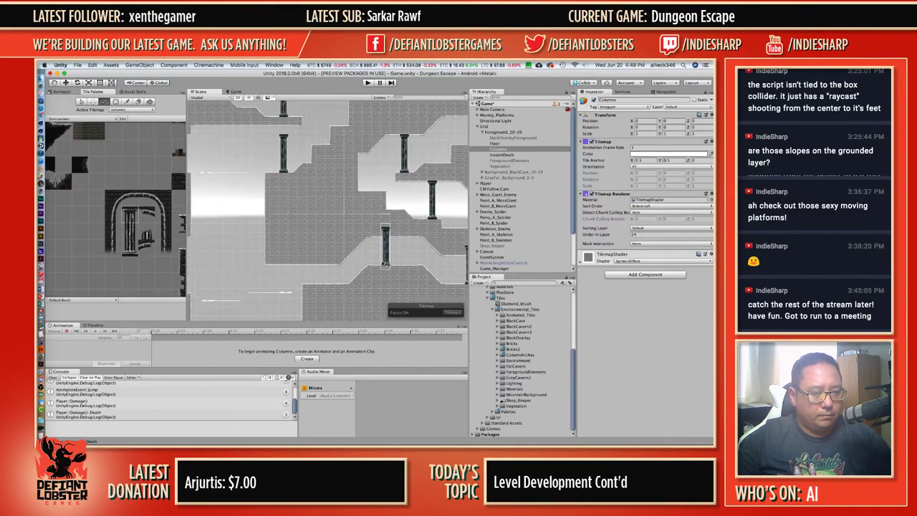
left_click(385, 265)
scroll(337, 272, "down", 3)
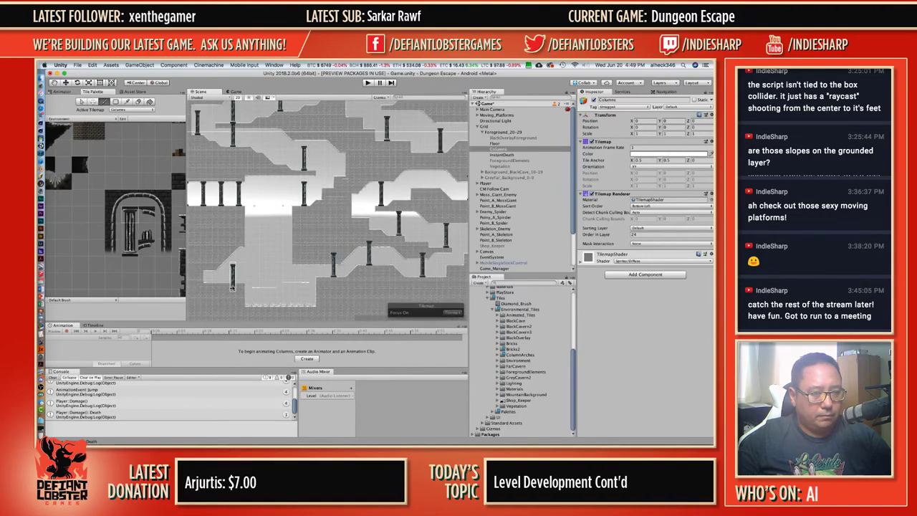
scroll(310, 259, "up", 5)
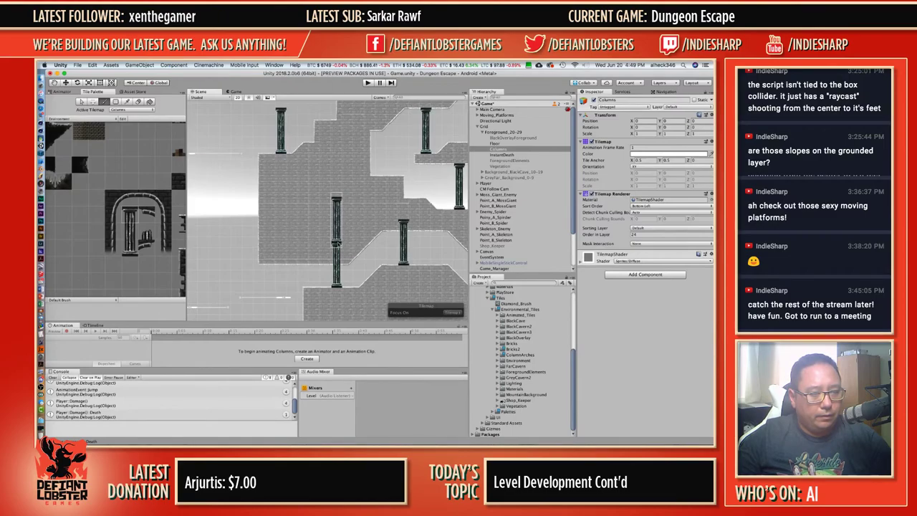
Shorten the lowest passage's mound and dip columns to meet the ceiling, and extend the stepped passage's end column upward.
key("super+z")
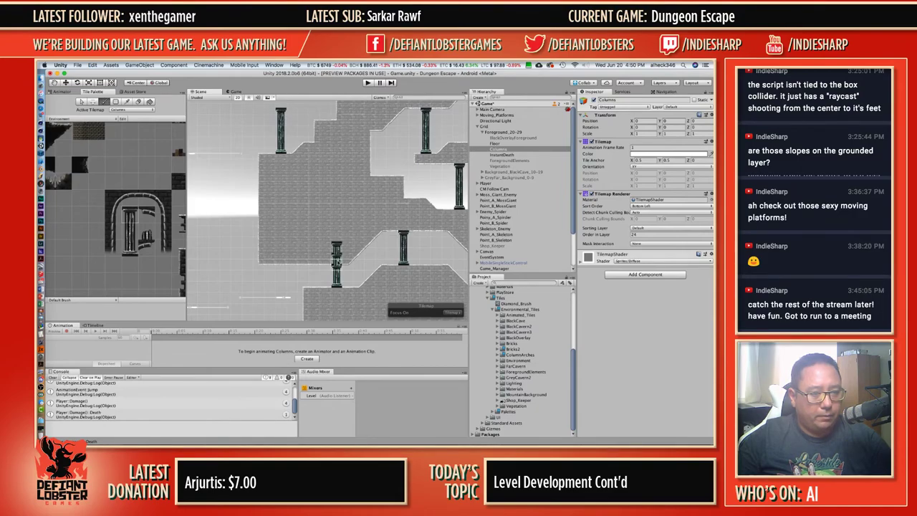
middle_click_drag(398, 219, 225, 191)
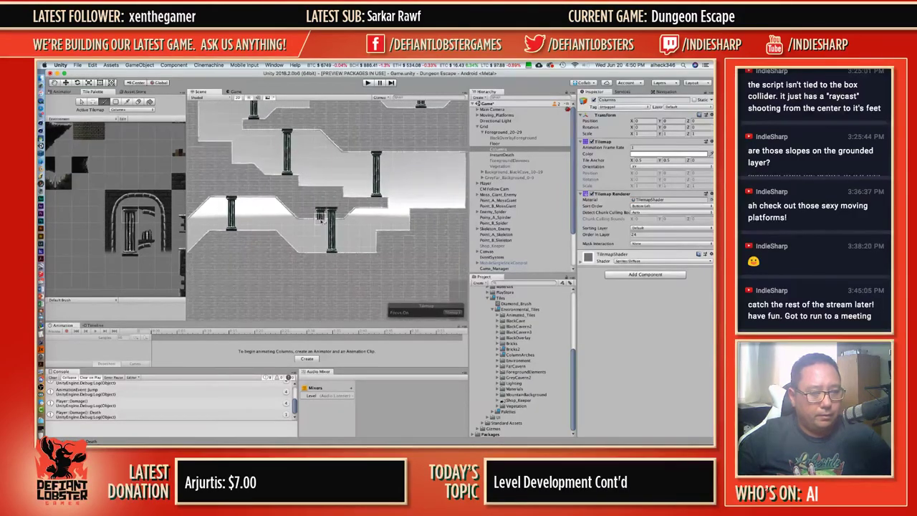
key("d")
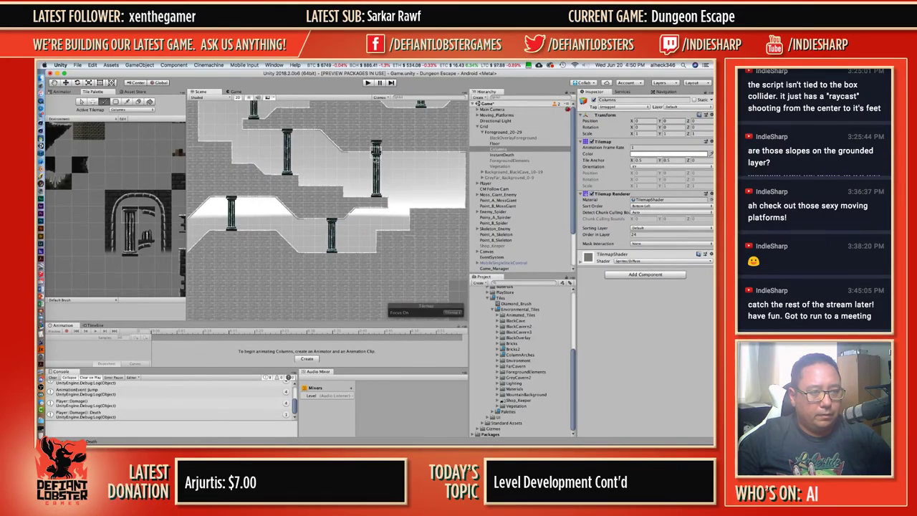
Shorten the column in the first dip of the passage above the stepped one so its capital meets the ceiling.
middle_click_drag(288, 148, 294, 260)
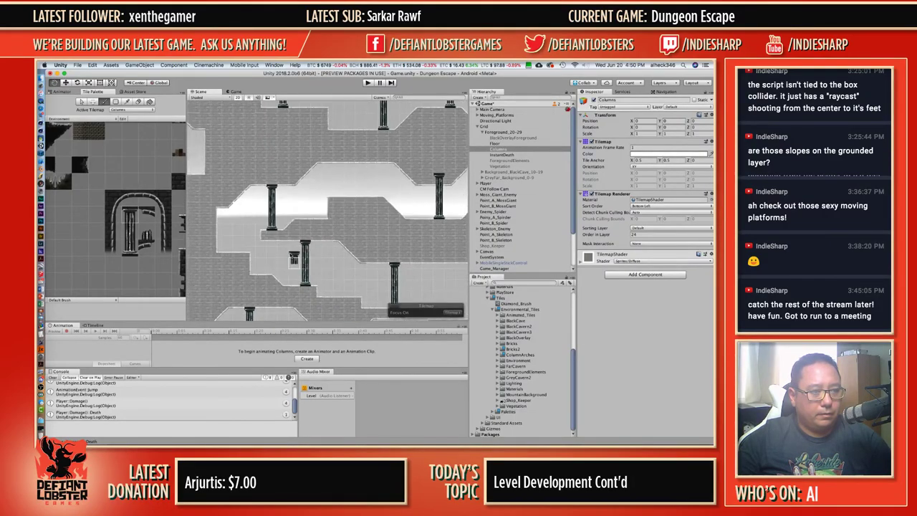
middle_click_drag(357, 217, 270, 218)
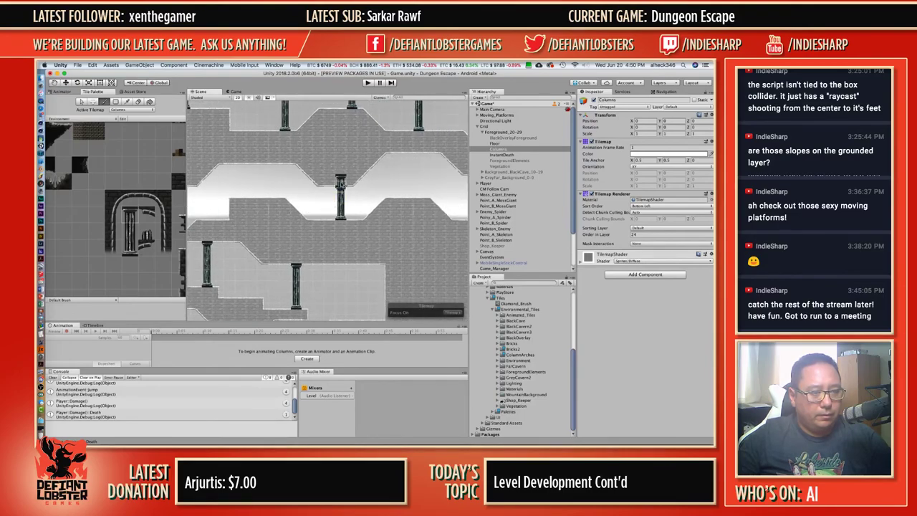
middle_click_drag(367, 184, 226, 196)
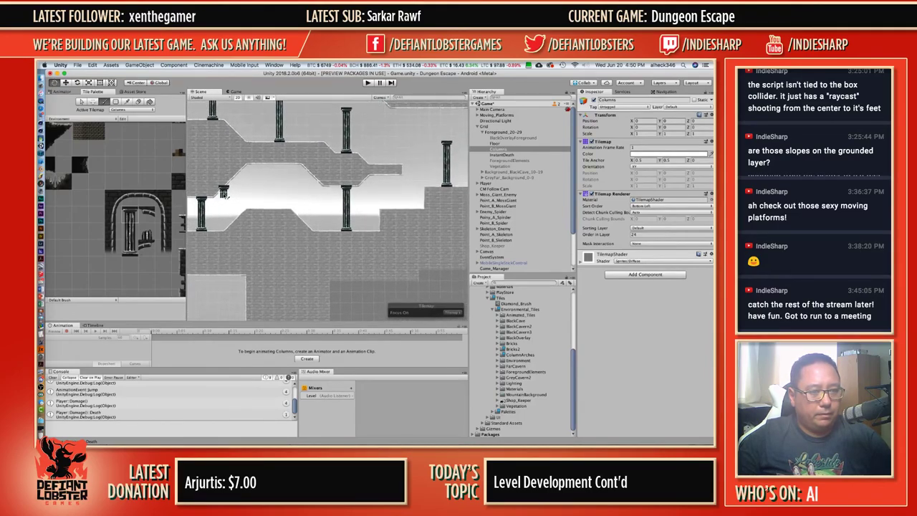
Extend the end-ledge column and the column before it up to the ceiling with capital and shaft tiles.
scroll(337, 188, "right", 5)
scroll(336, 188, "up", 3)
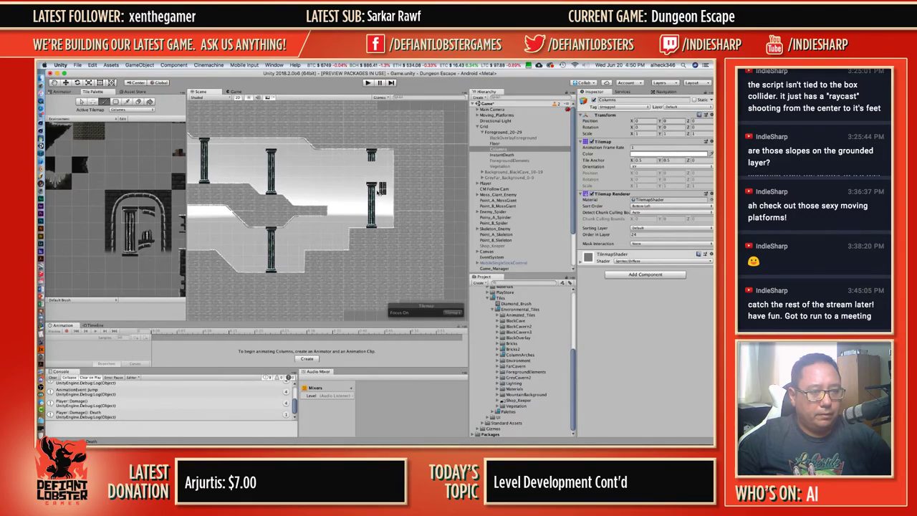
left_click_drag(374, 179, 374, 165)
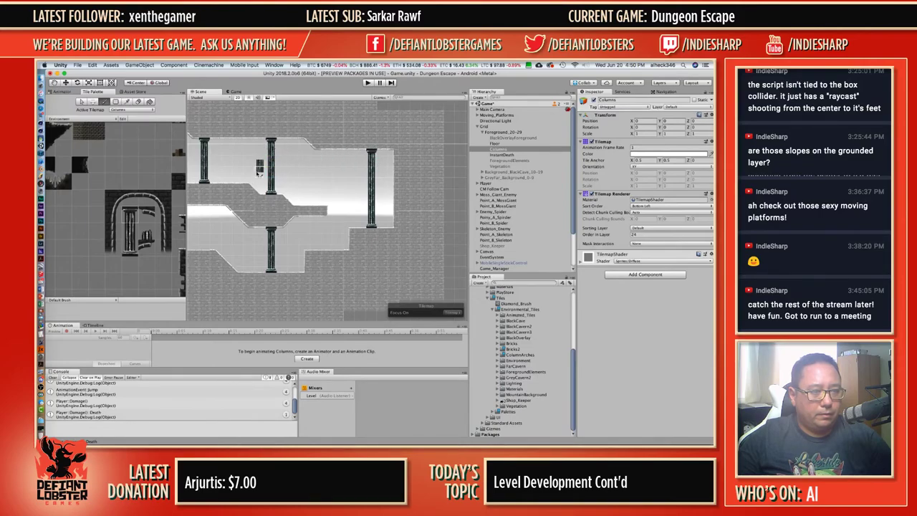
Shorten the column on top of the passage's mound by erasing the tiles that overlap the ceiling.
middle_click_drag(259, 170, 395, 158)
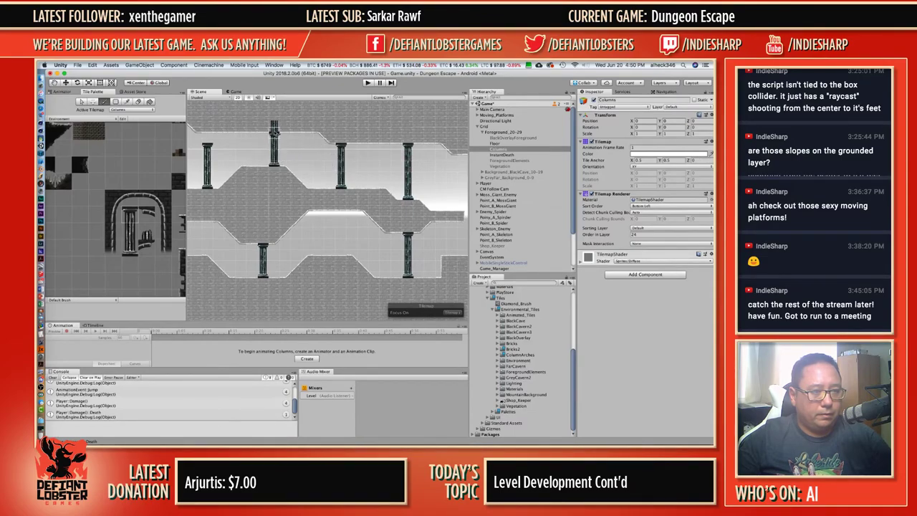
left_click(277, 127, "shift")
left_click(277, 131, "shift")
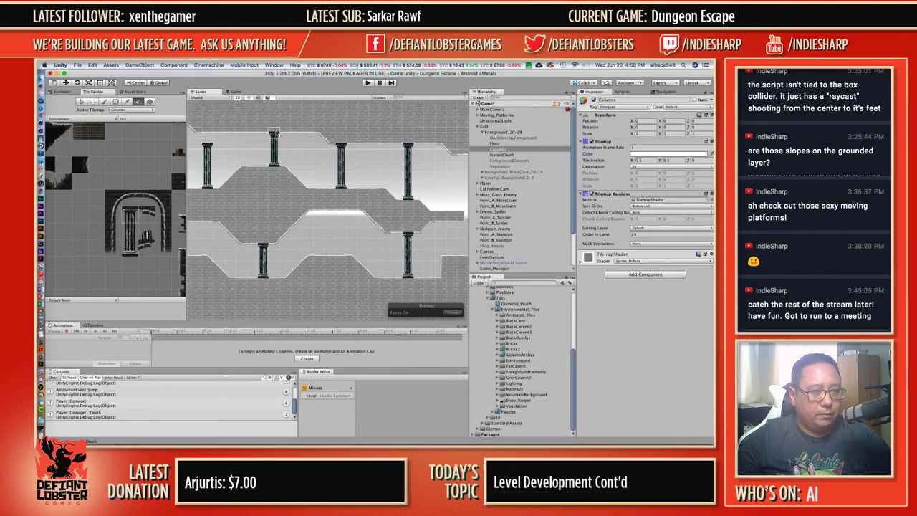
Extend the columns in the dip before the mound and on the starting ledge upward, sampling a shaft tile for the filling.
middle_click_drag(241, 174, 381, 174)
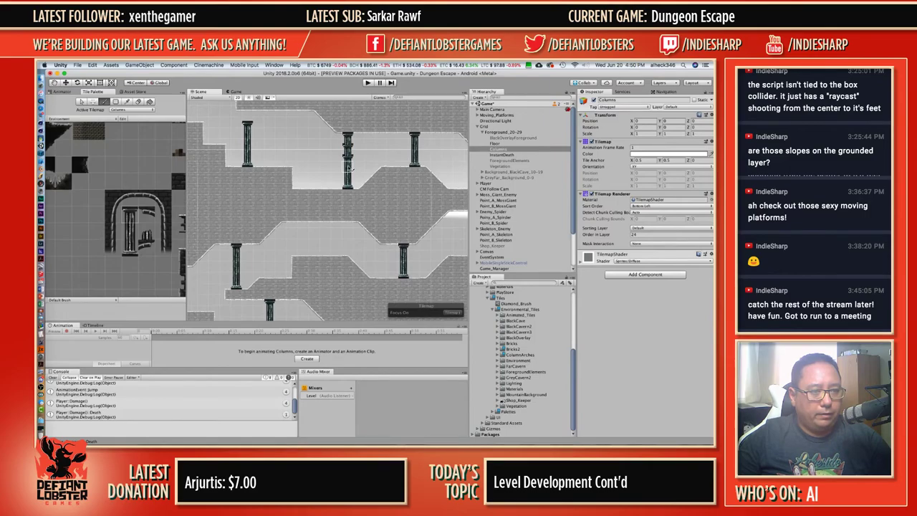
middle_click_drag(299, 171, 390, 208)
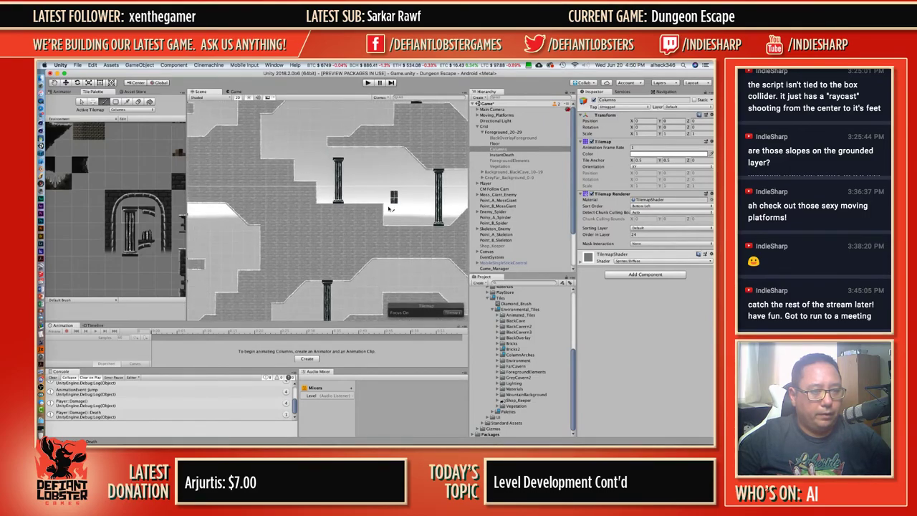
left_click(344, 159)
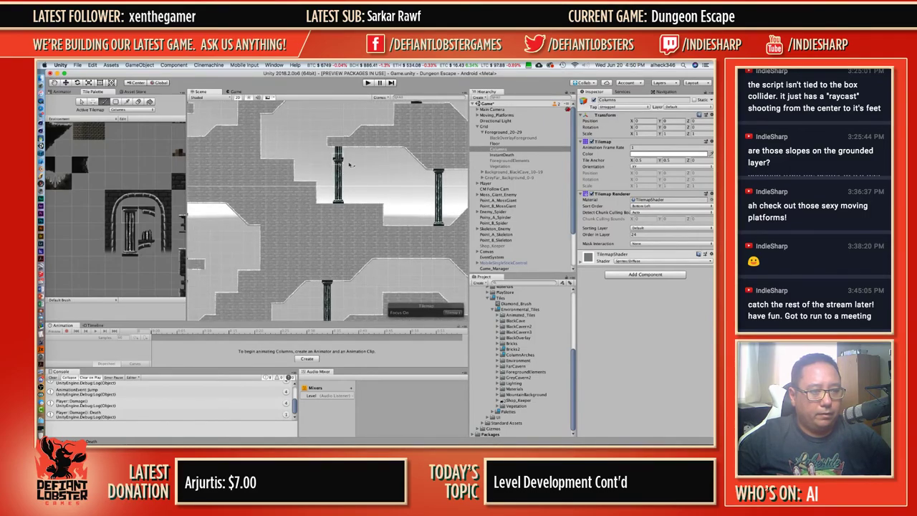
left_click(438, 184, "ctrl")
Refit the column in the middle passage's dip between floor and ceiling, sampling column tiles and erasing the surplus ones.
scroll(343, 201, "down", 2)
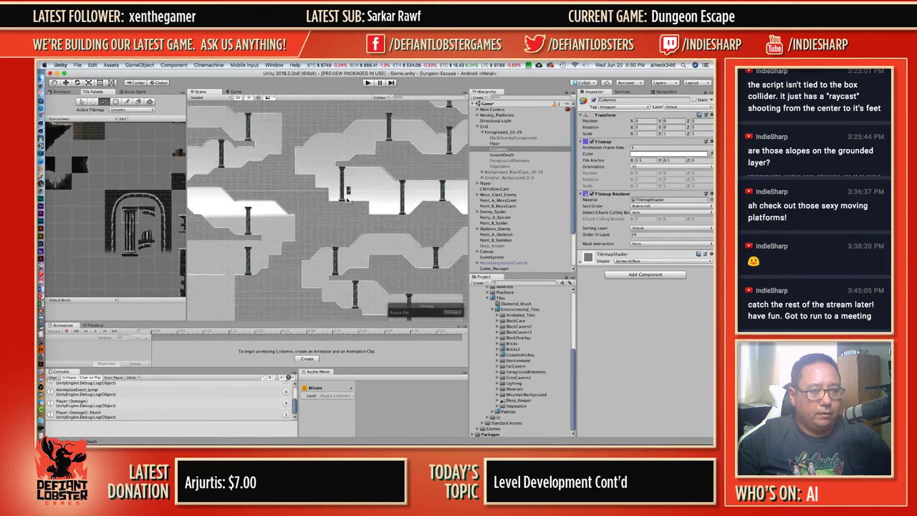
scroll(373, 153, "down", 2)
middle_click_drag(374, 153, 413, 212)
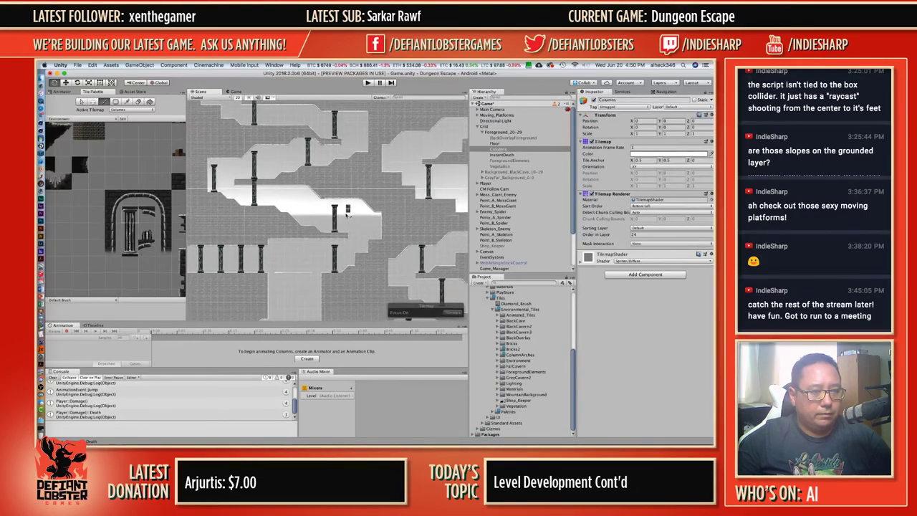
middle_click_drag(458, 251, 215, 236)
scroll(288, 191, "up", 2)
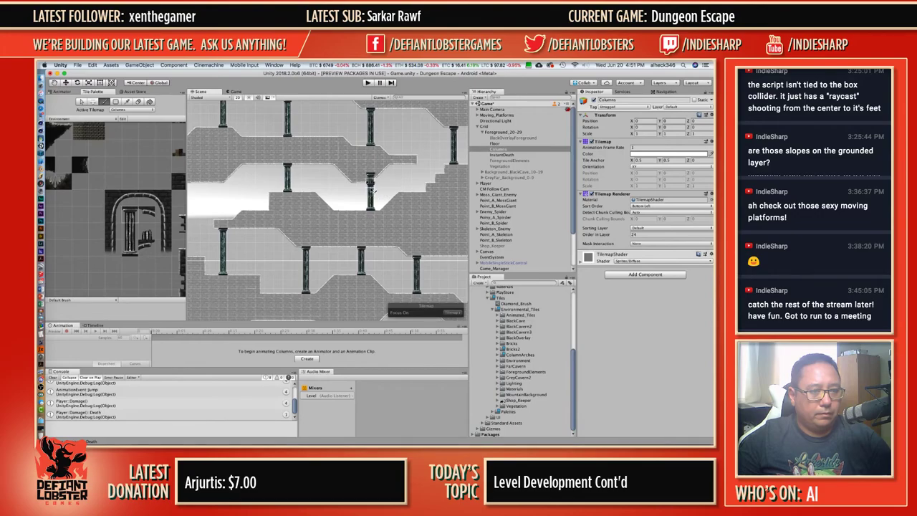
key("i")
left_click(372, 212)
left_click(364, 212)
left_click(380, 208)
left_click(371, 208, "shift")
Extend the two columns on the lower ledges of the passage beneath the vertical shaft up to its ceiling.
middle_click_drag(399, 172, 327, 194)
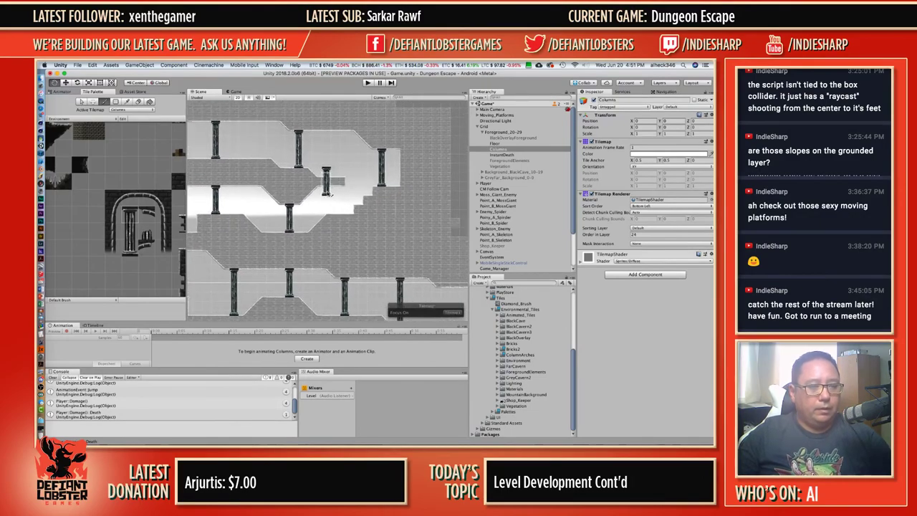
middle_click_drag(415, 201, 452, 203)
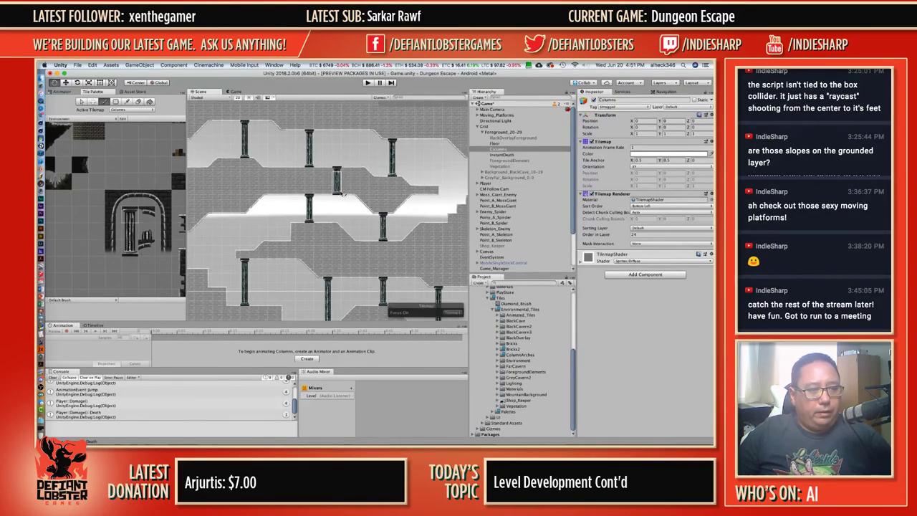
middle_click_drag(300, 197, 523, 199)
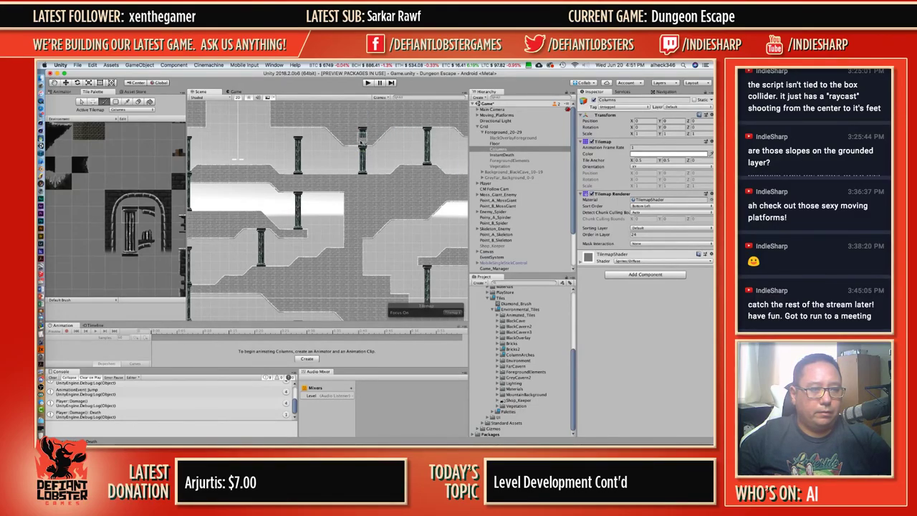
middle_click_drag(299, 150, 343, 146)
left_click(343, 148)
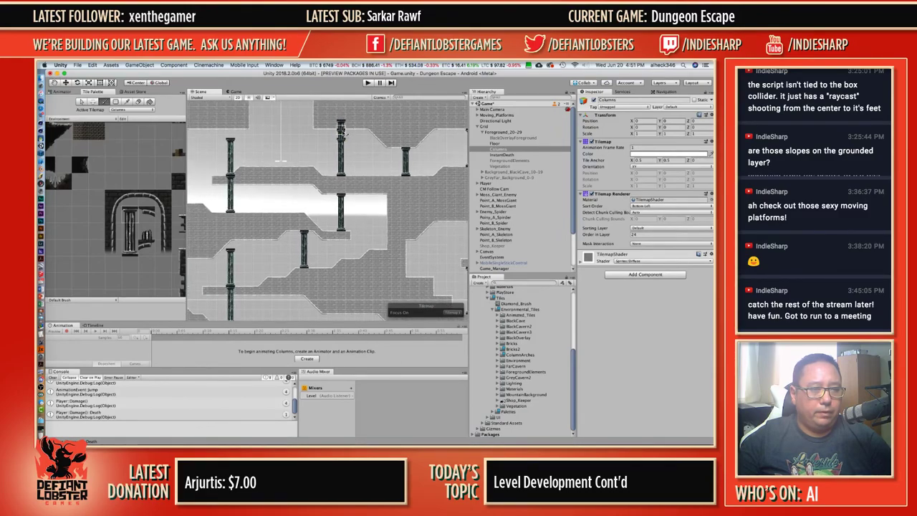
key("super+z")
scroll(337, 147, "left", 5)
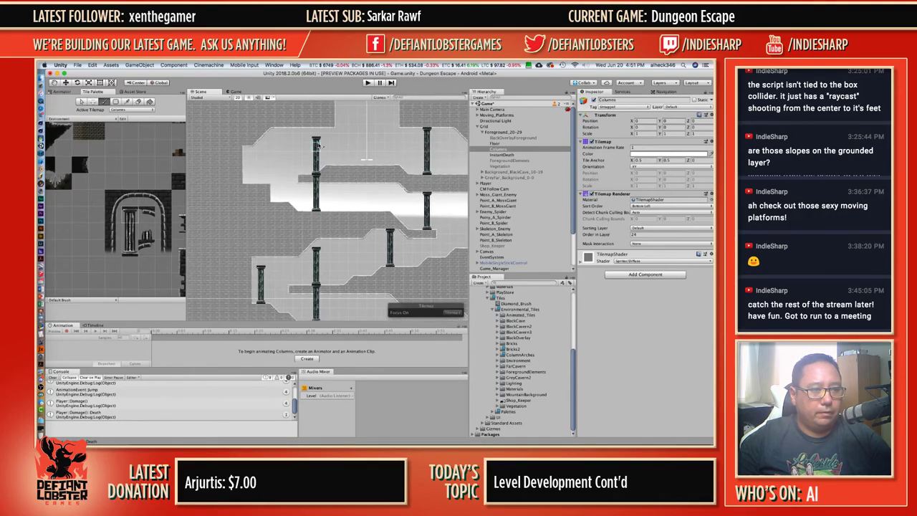
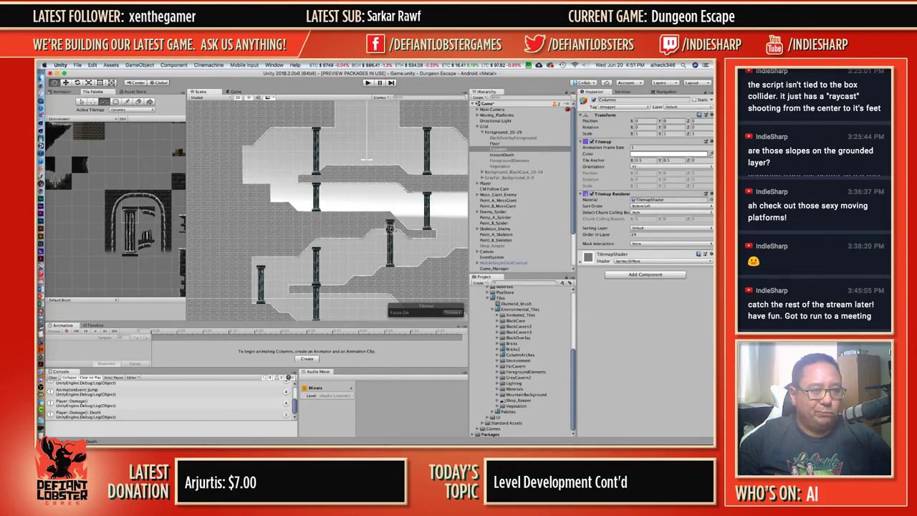
Extend the lone column in the chamber beneath the sloping passage up to the ceiling, sampling its capital tile.
middle_click_drag(391, 227, 410, 165)
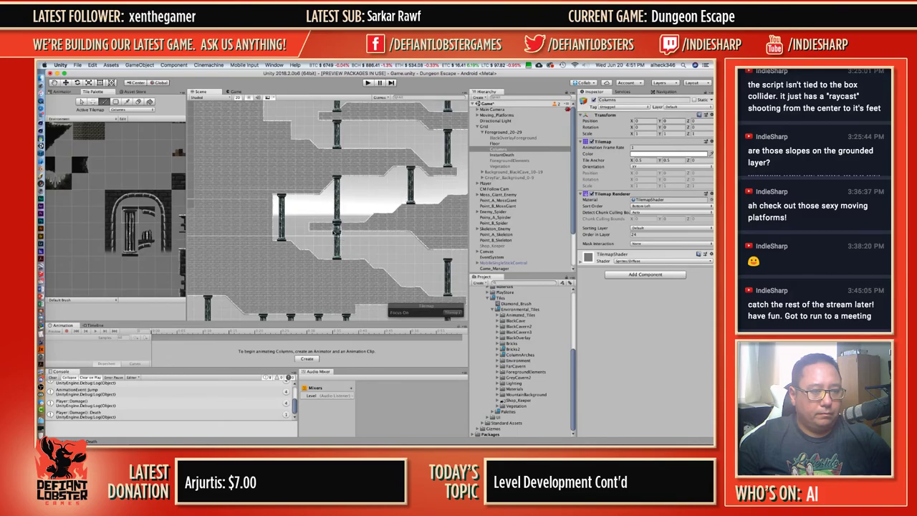
key("d")
key("b")
middle_click_drag(403, 228, 342, 141)
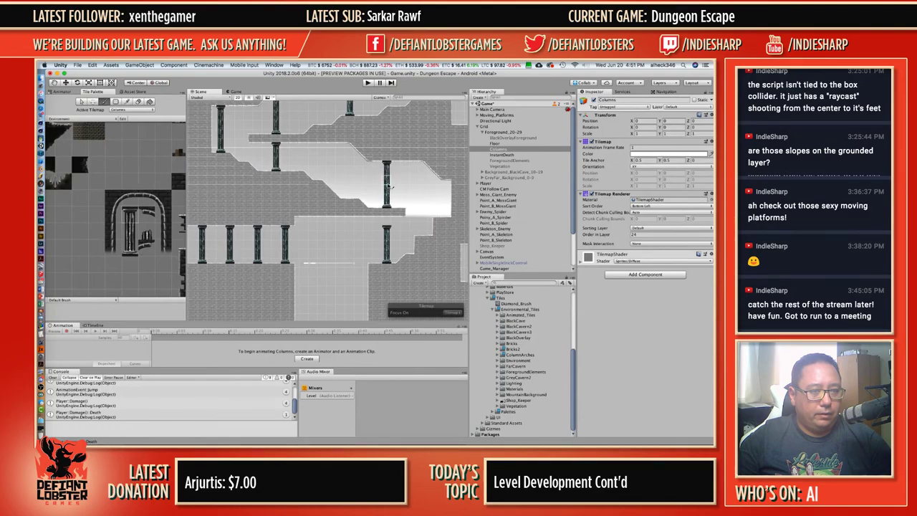
key("i")
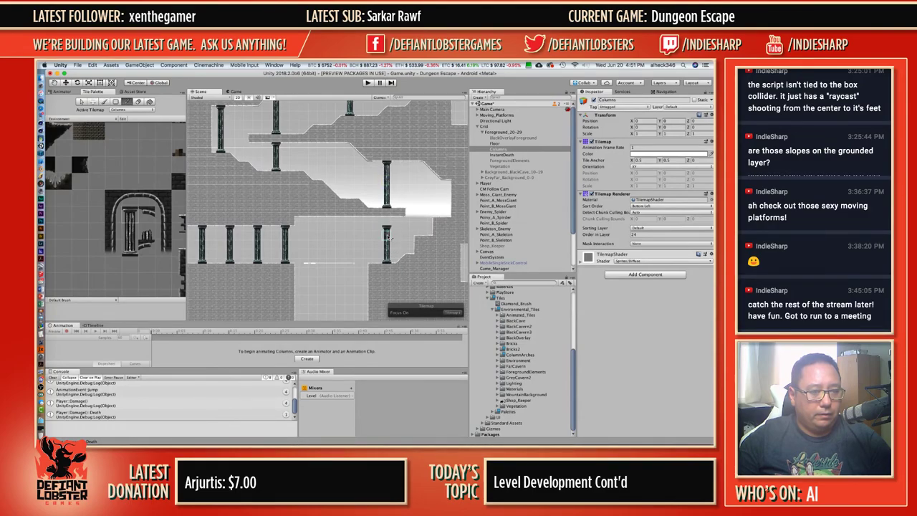
left_click(387, 230)
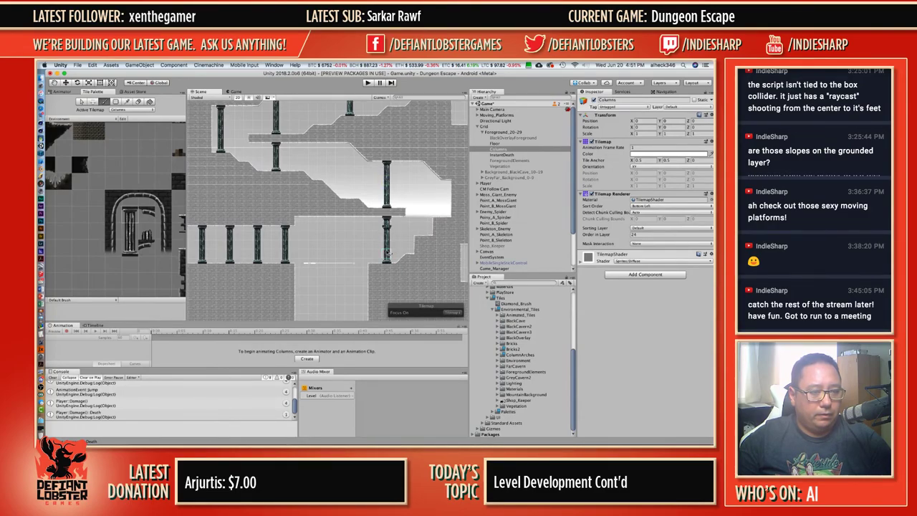
Sample a complete short column and place copies under the ceiling arches of the topmost corridor, on both sides of the vertical shaft.
scroll(306, 244, "down", 5)
middle_click_drag(305, 244, 401, 201)
middle_click_drag(401, 166, 257, 349)
middle_click_drag(265, 306, 348, 300)
scroll(378, 212, "down", 5)
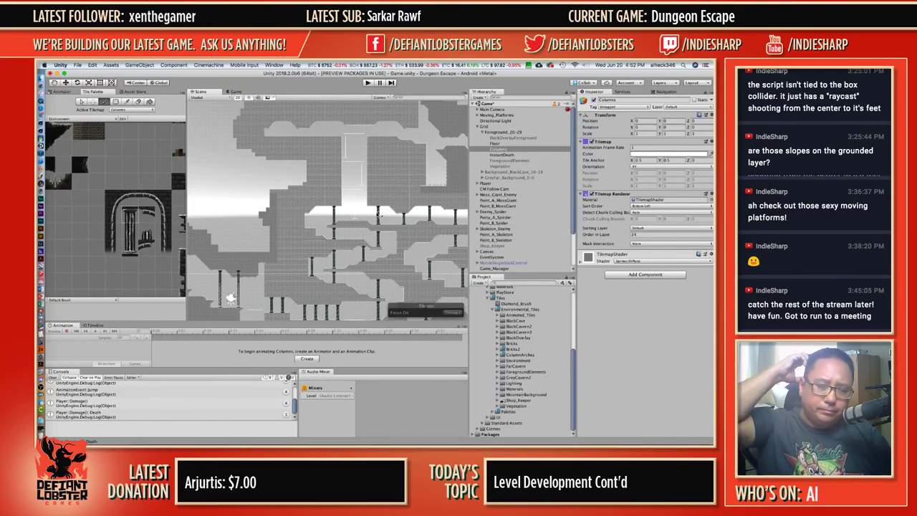
middle_click_drag(230, 298, 452, 215)
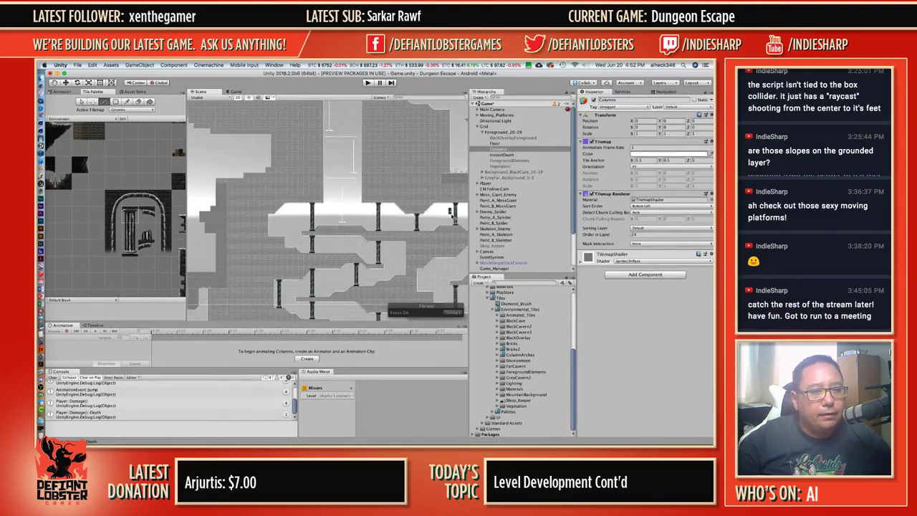
key("i")
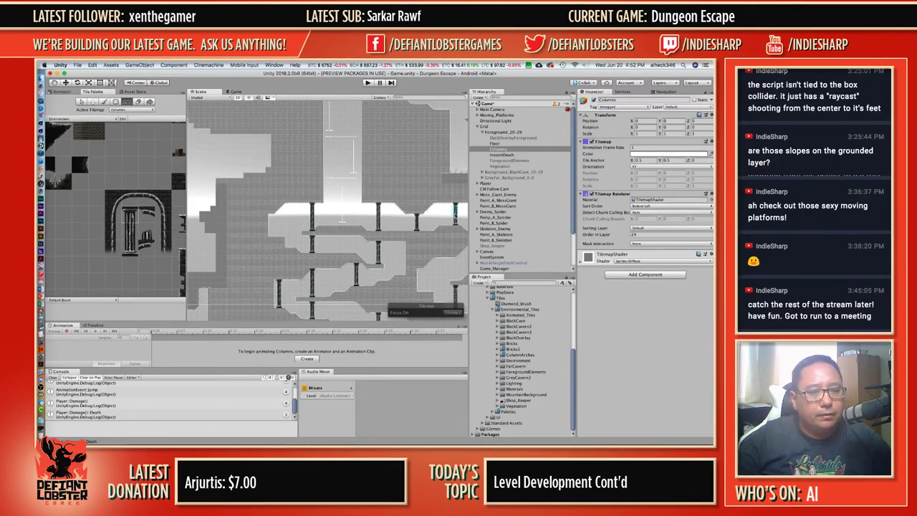
middle_click_drag(285, 183, 306, 277)
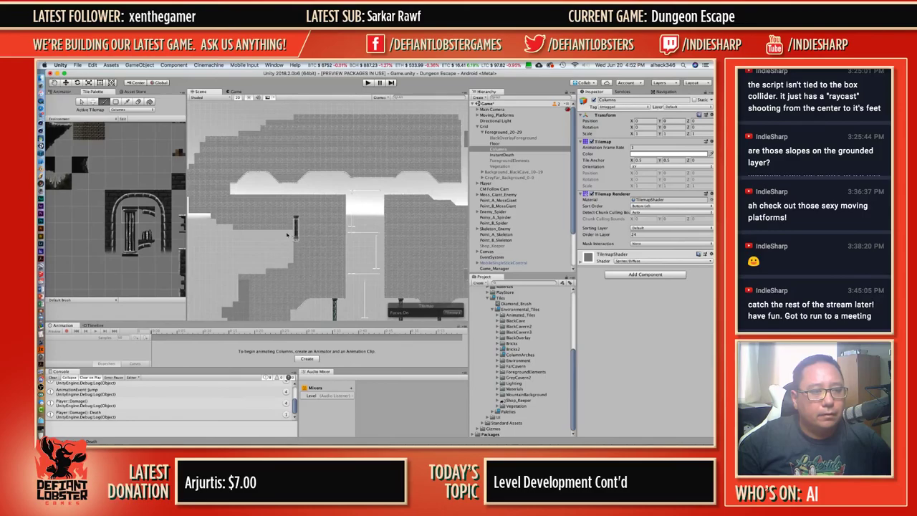
left_click(257, 199)
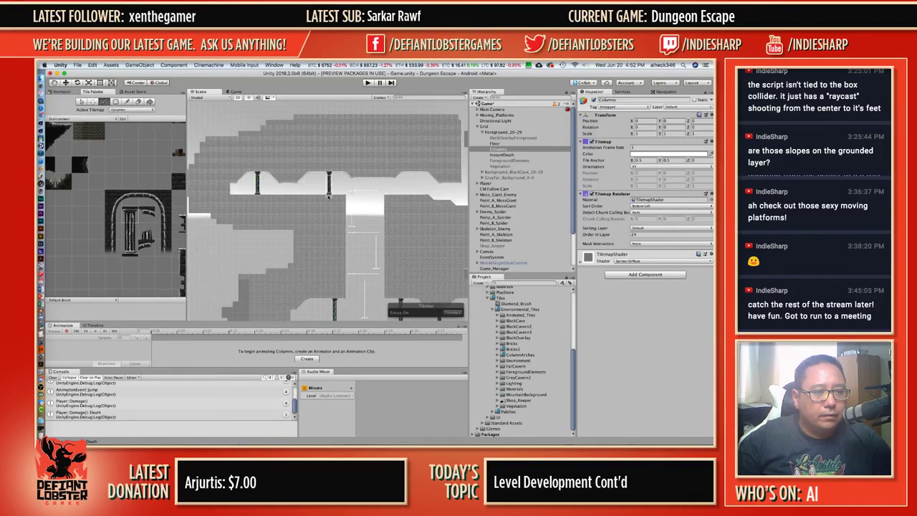
left_click(412, 199)
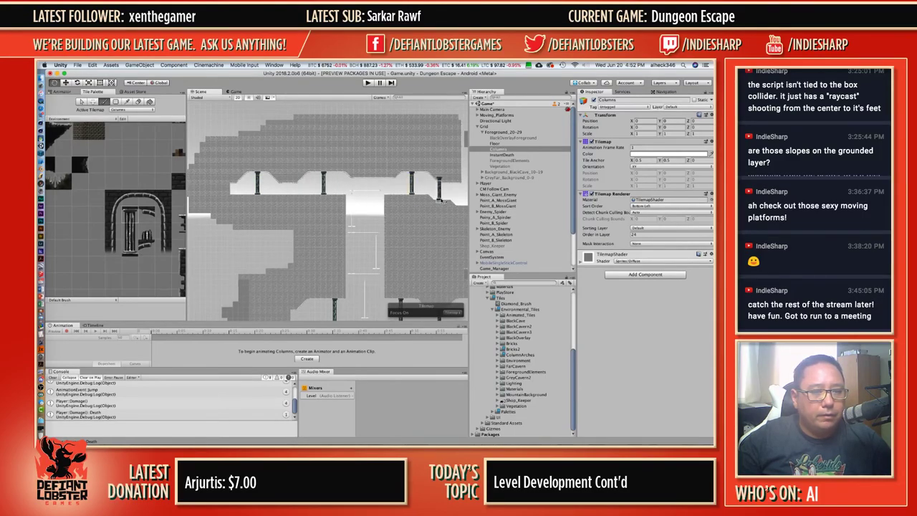
middle_click_drag(442, 203, 289, 192)
Review the column layout across the whole level and activate the tile selection tool.
scroll(336, 222, "down", 1)
scroll(336, 222, "down", 8)
middle_click_drag(336, 222, 301, 125)
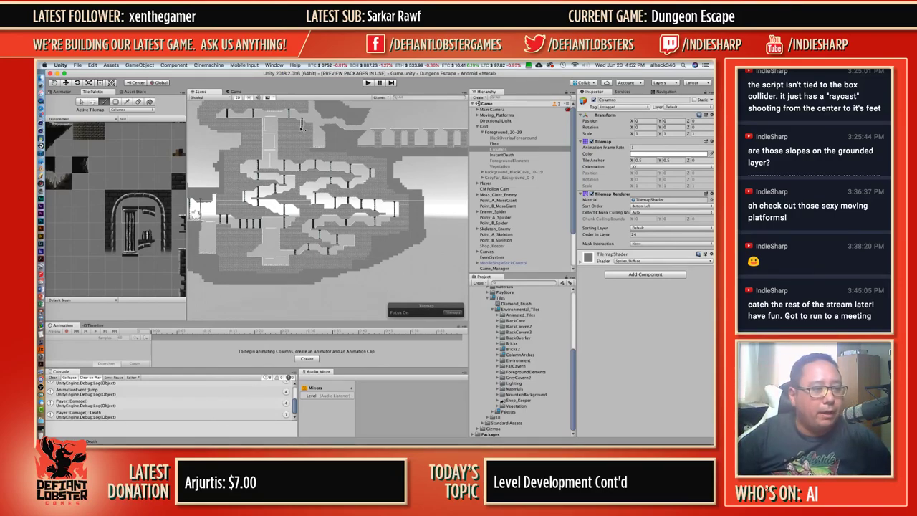
scroll(362, 192, "down", 3)
scroll(362, 187, "up", 2)
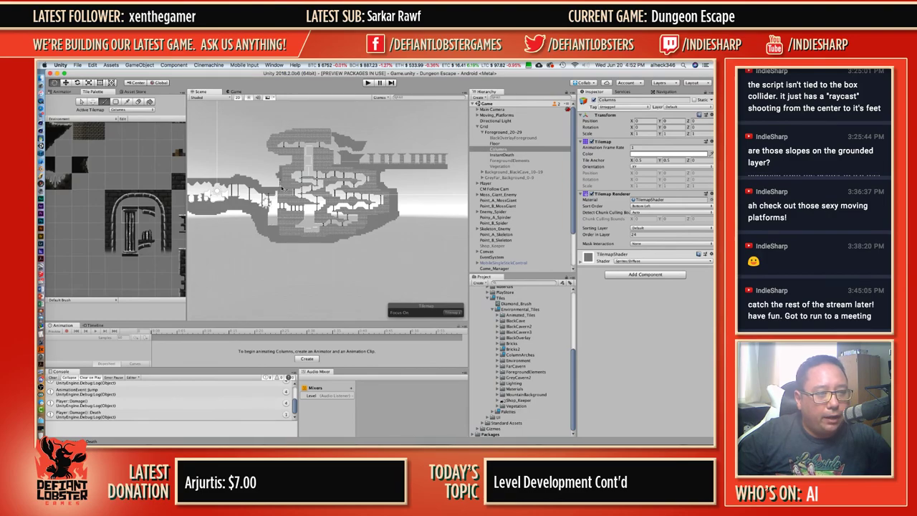
middle_click_drag(282, 188, 349, 183)
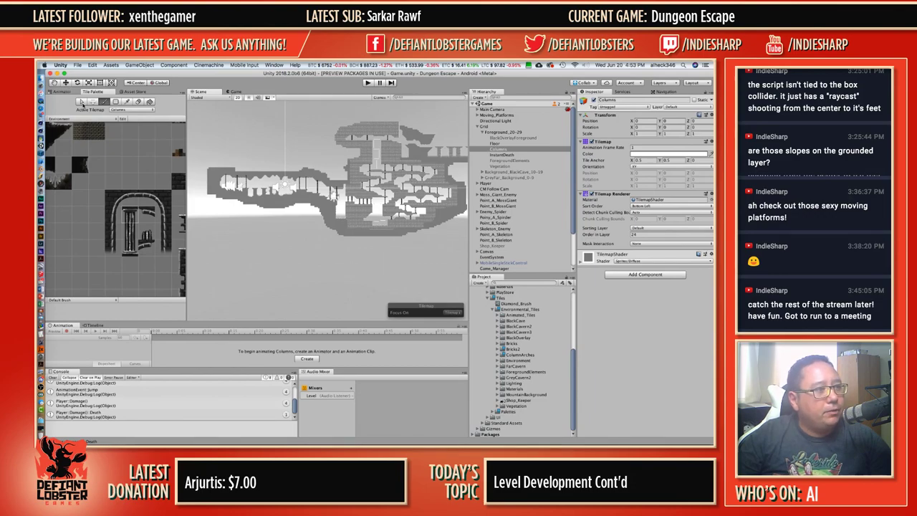
left_click(81, 101)
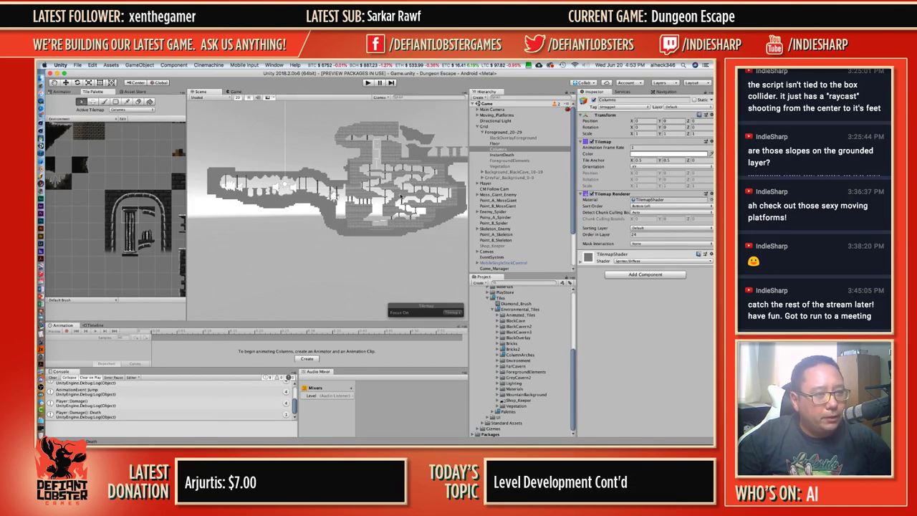